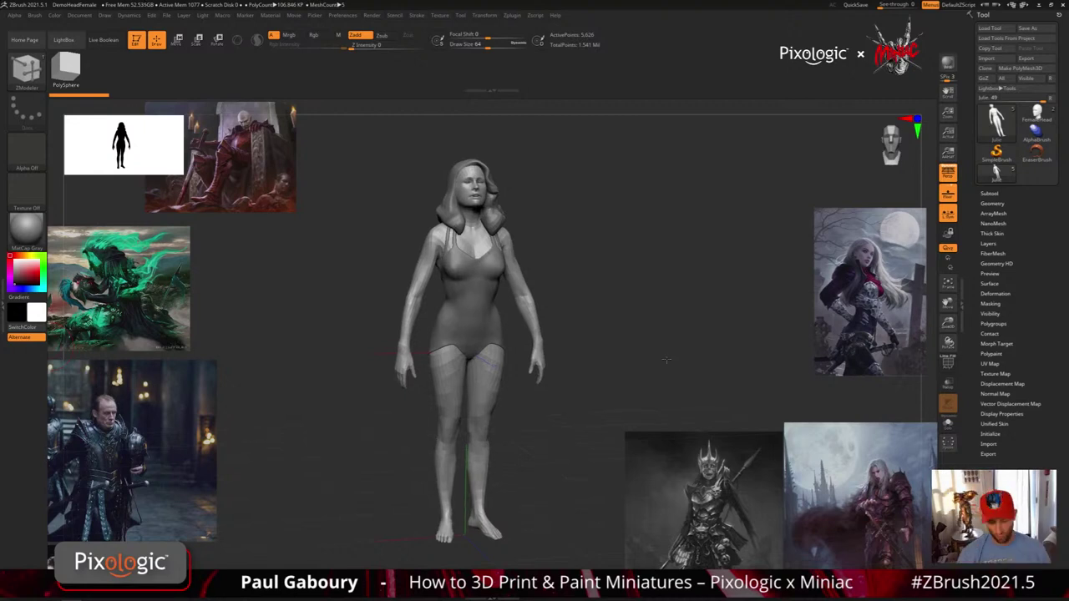
drag(666, 359, 664, 349)
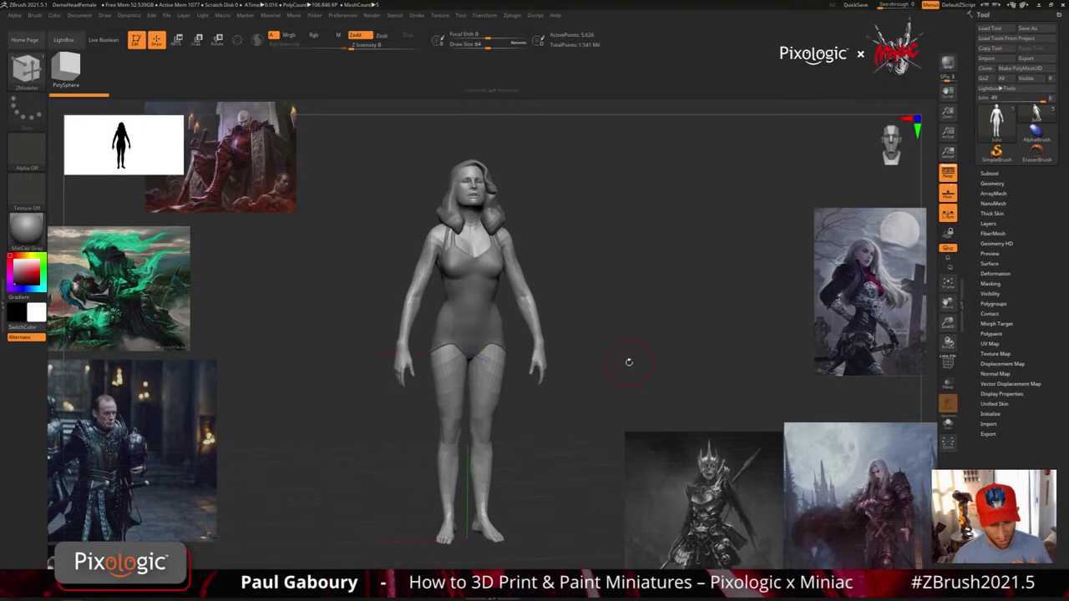
drag(628, 363, 617, 364)
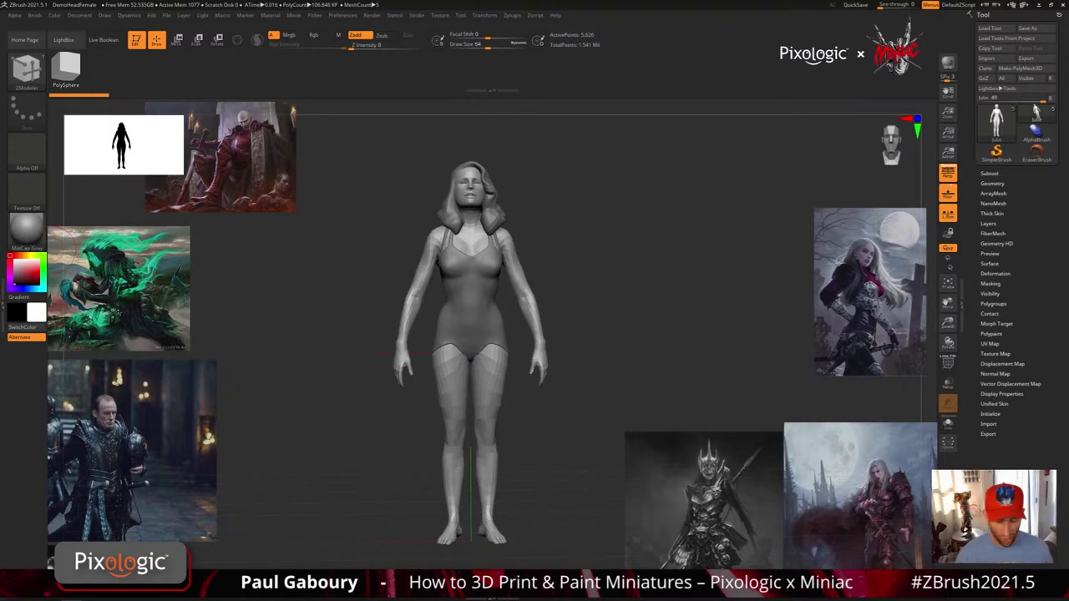
key(comma)
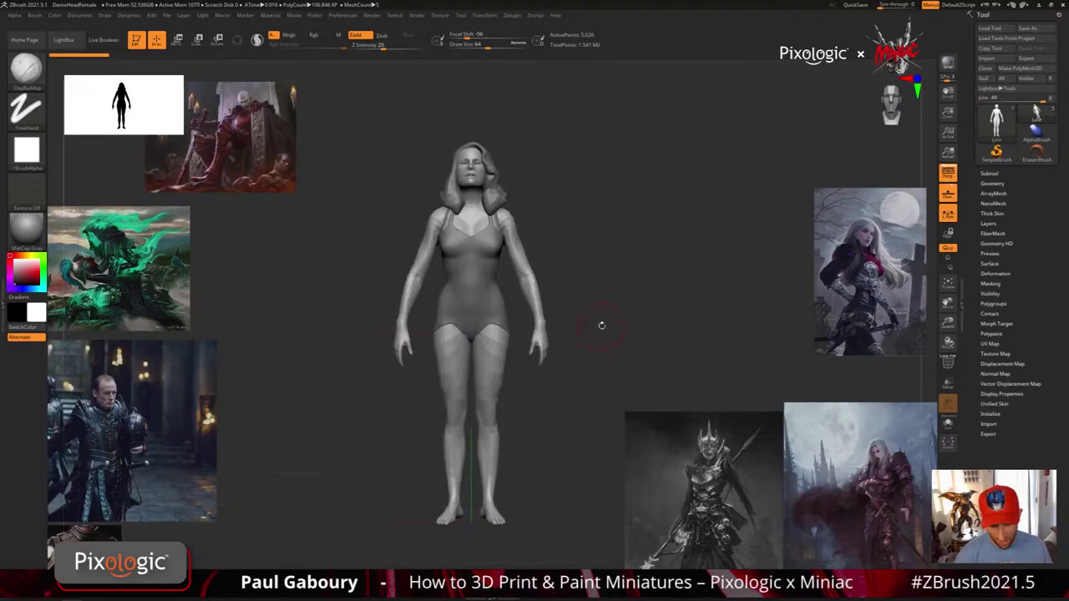
alt+drag(601, 326, 591, 336)
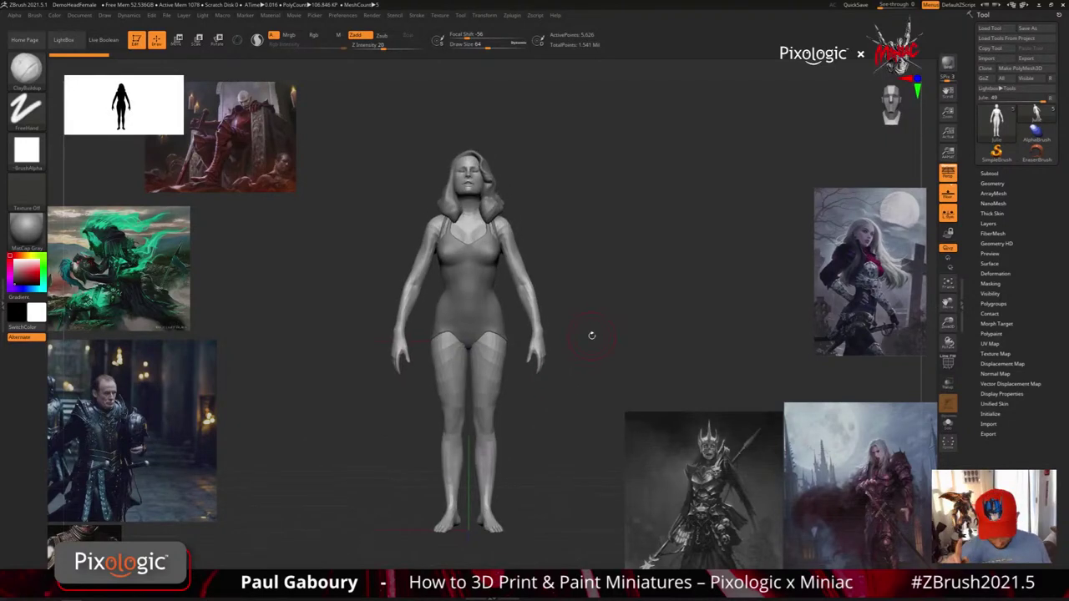
Delete the Hair and Swimsuit subtools from the female figure
click(989, 173)
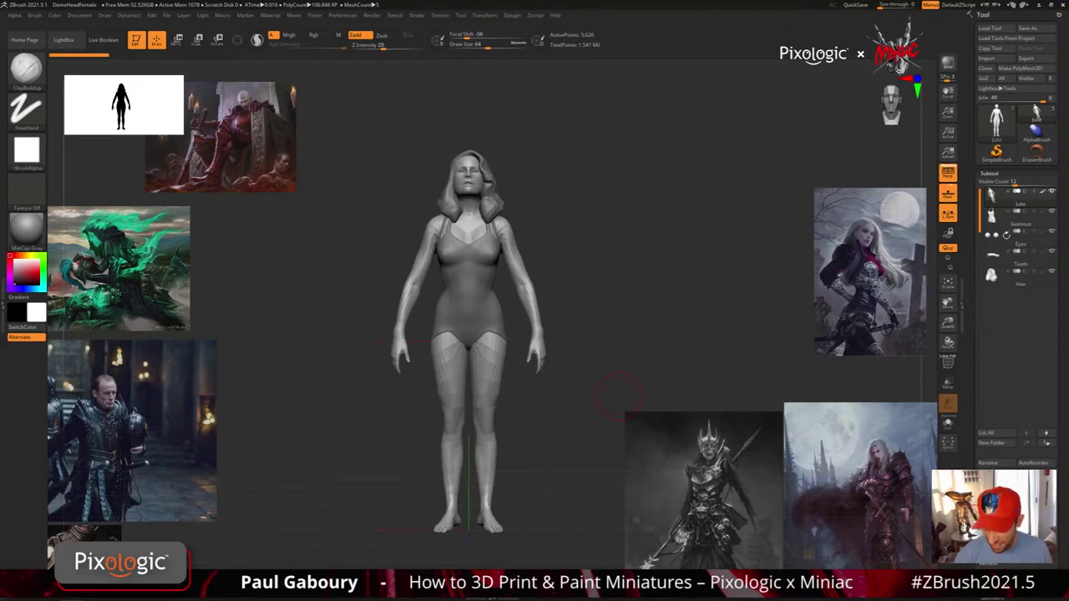
click(993, 275)
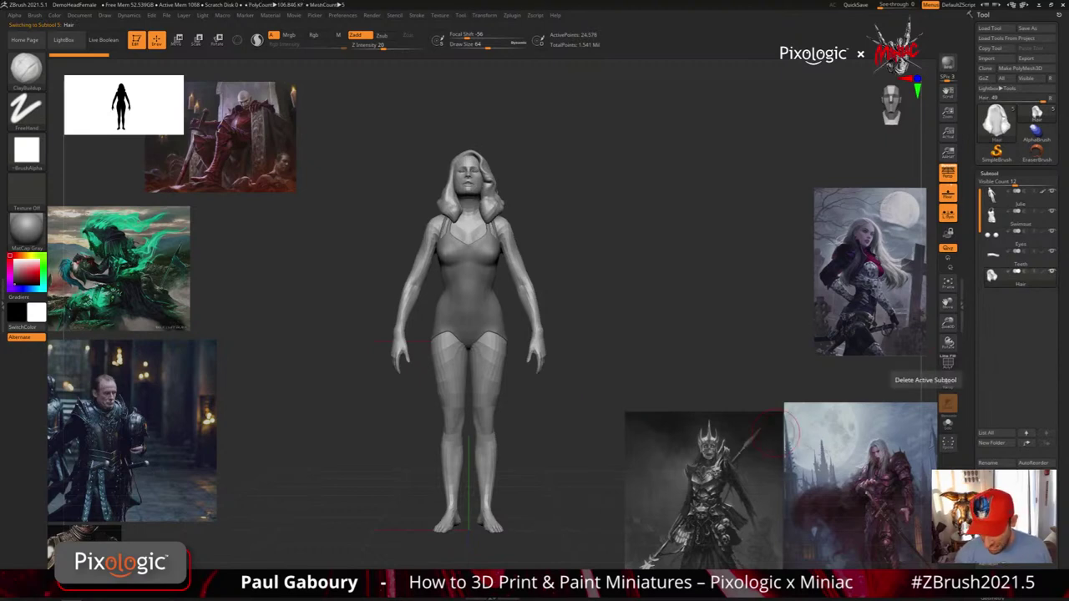
click(948, 382)
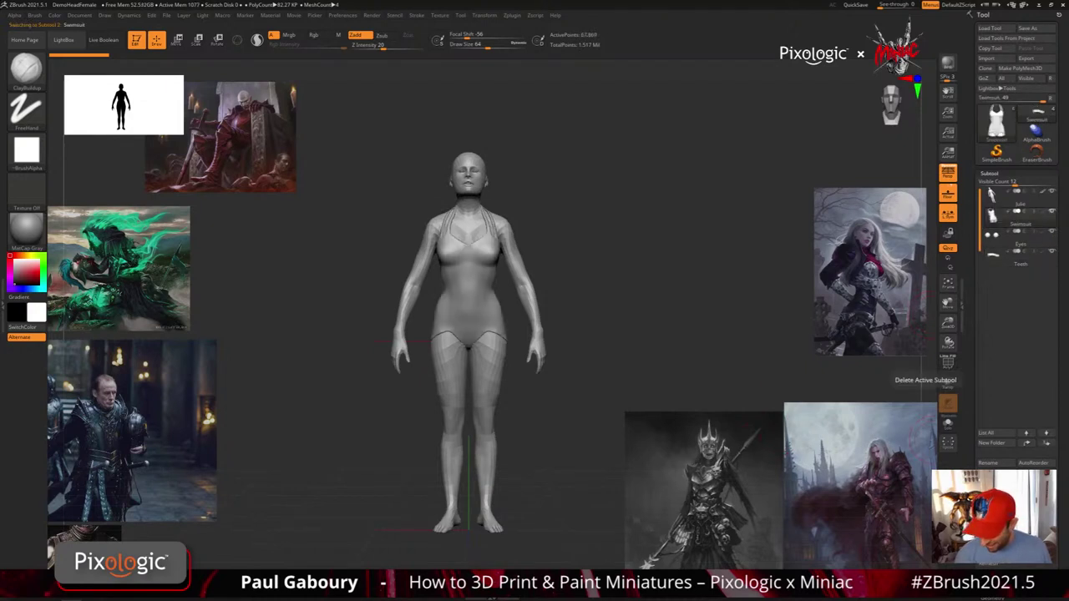
click(948, 381)
key(Return)
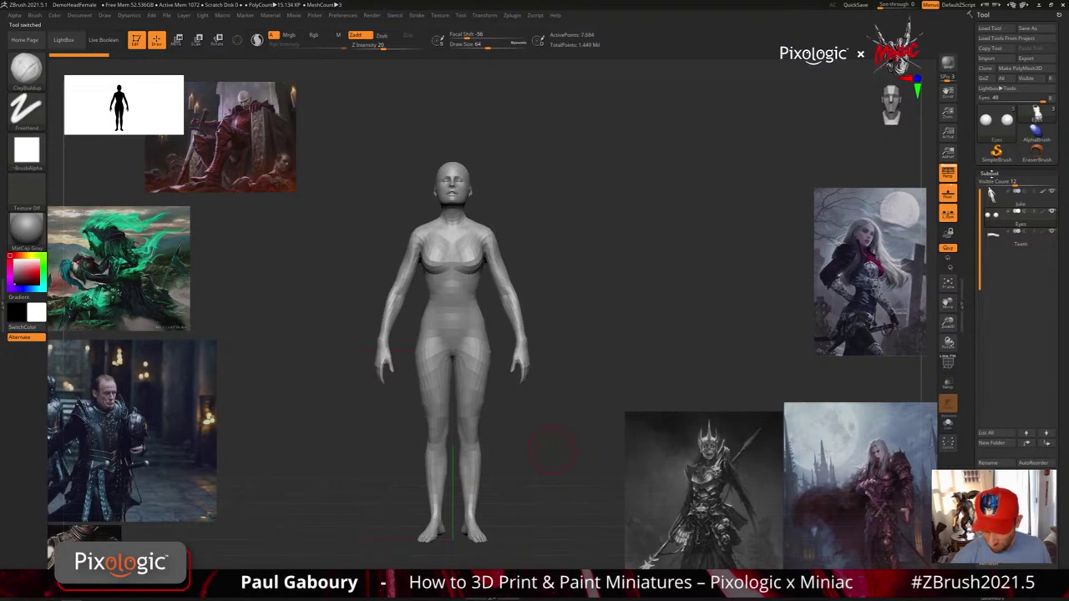
click(990, 173)
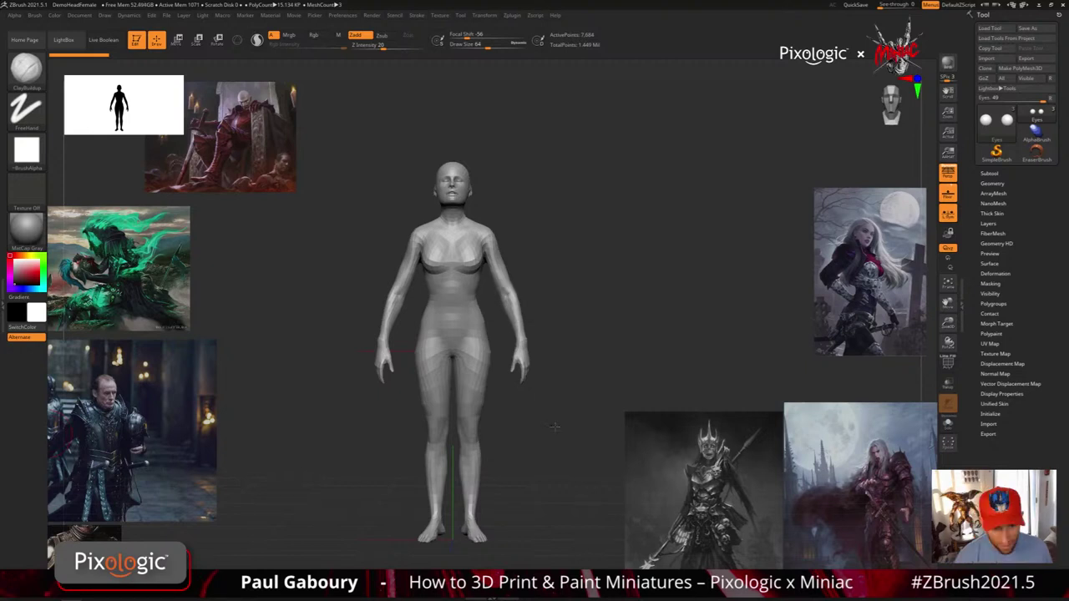
drag(554, 427, 558, 411)
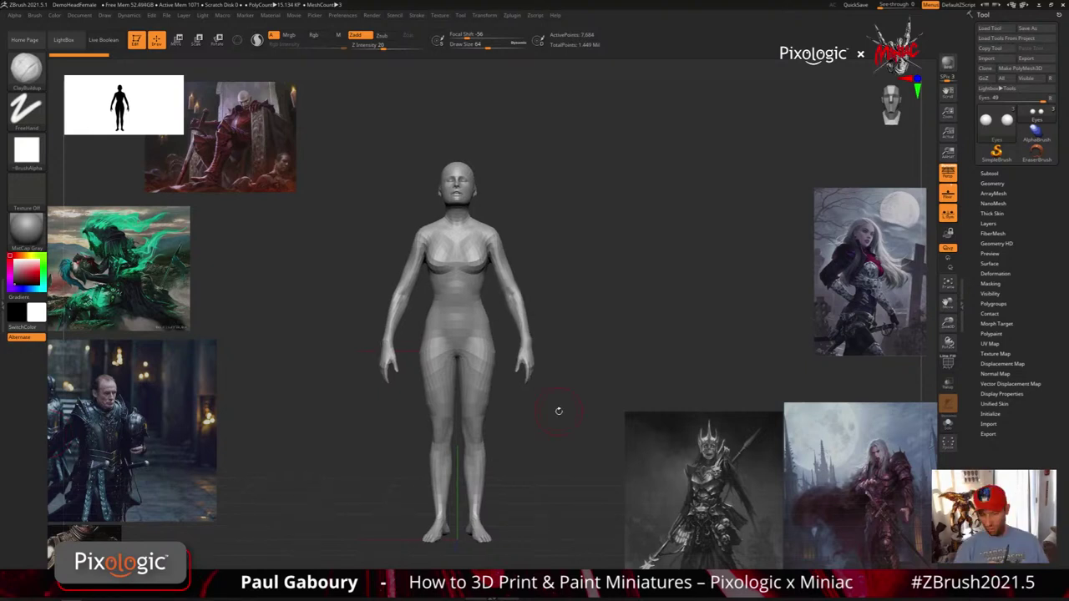
key(w)
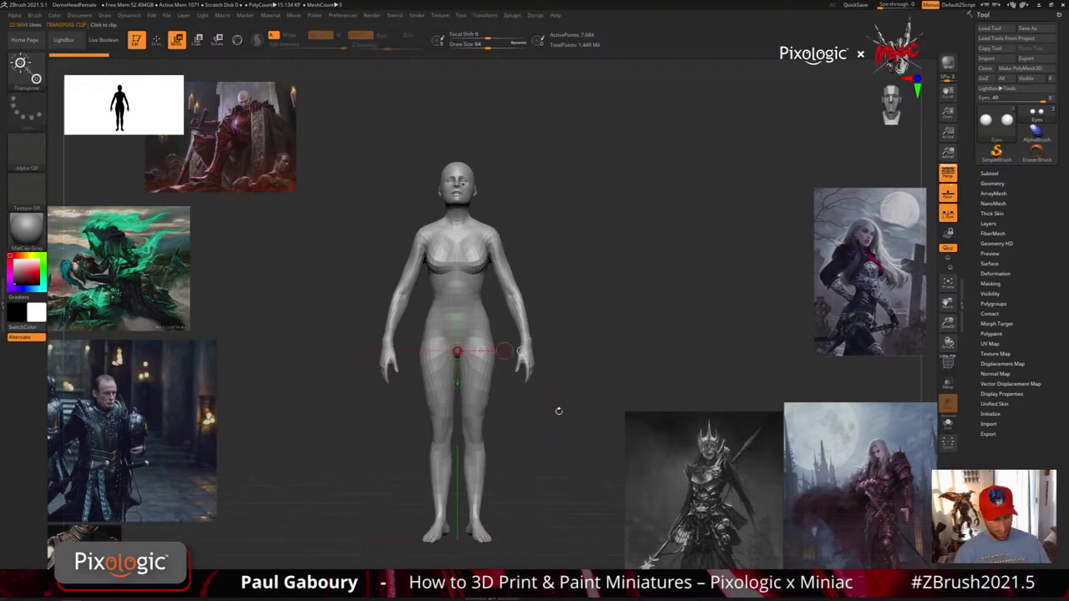
alt+drag(558, 411, 559, 332)
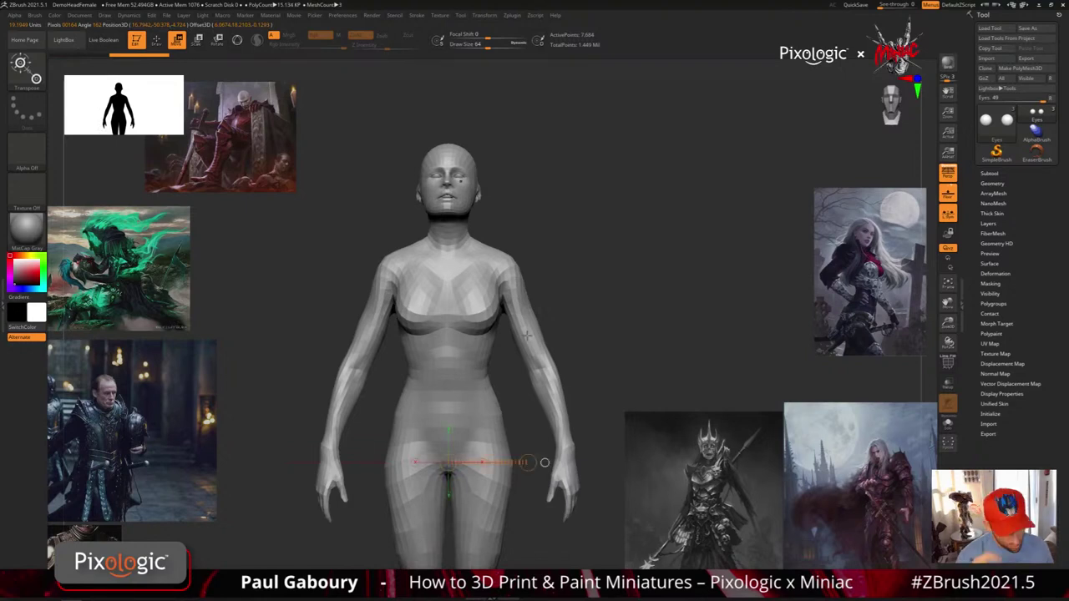
key(q)
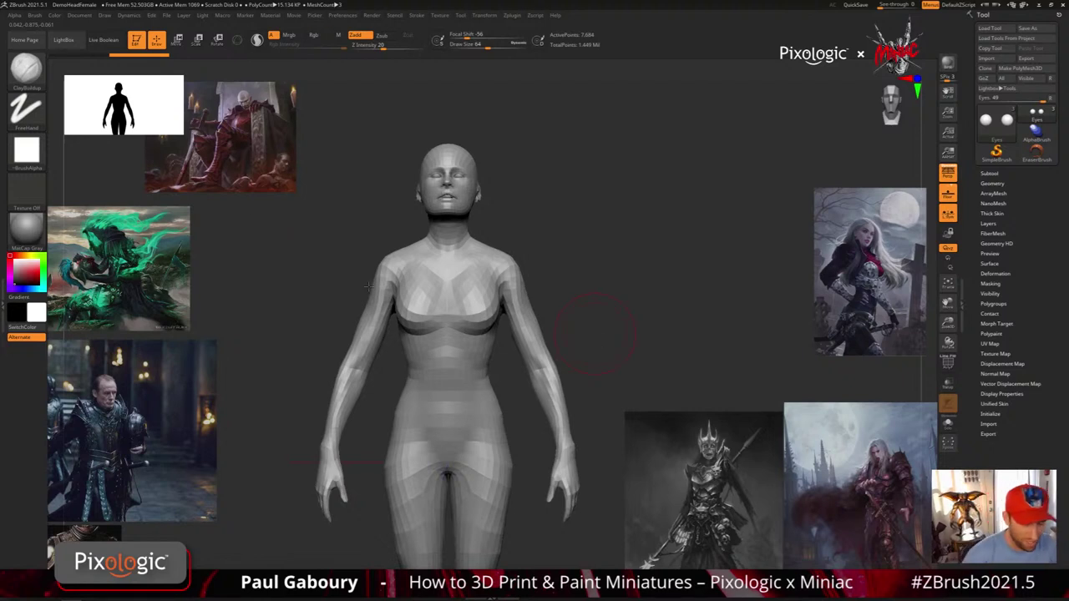
click(35, 15)
click(55, 237)
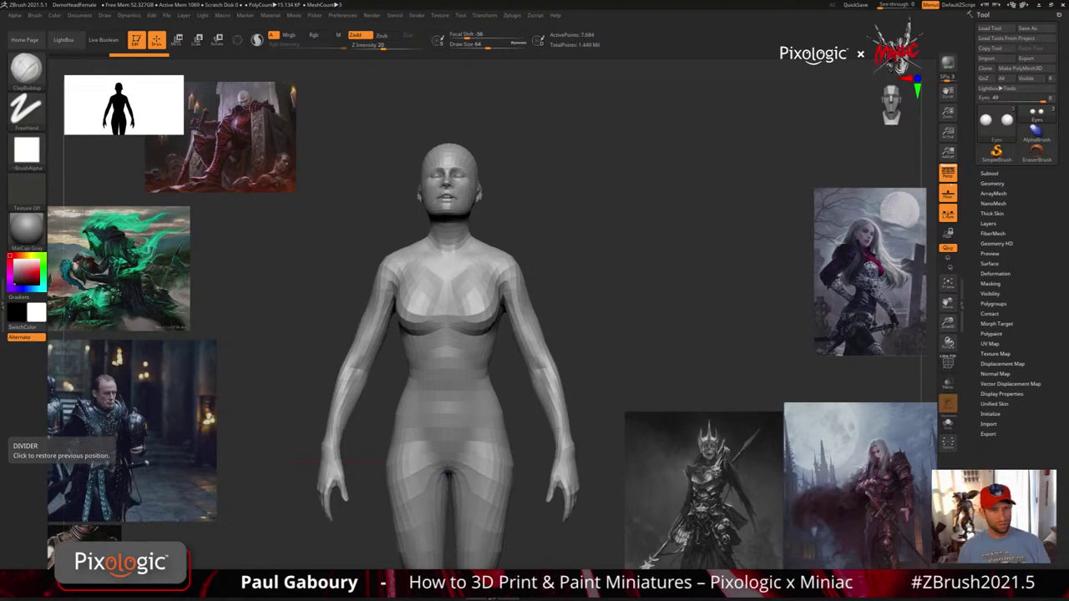
mouse_move(670, 325)
mouse_down()
mouse_move(669, 337)
mouse_move(615, 341)
mouse_move(624, 309)
mouse_up()
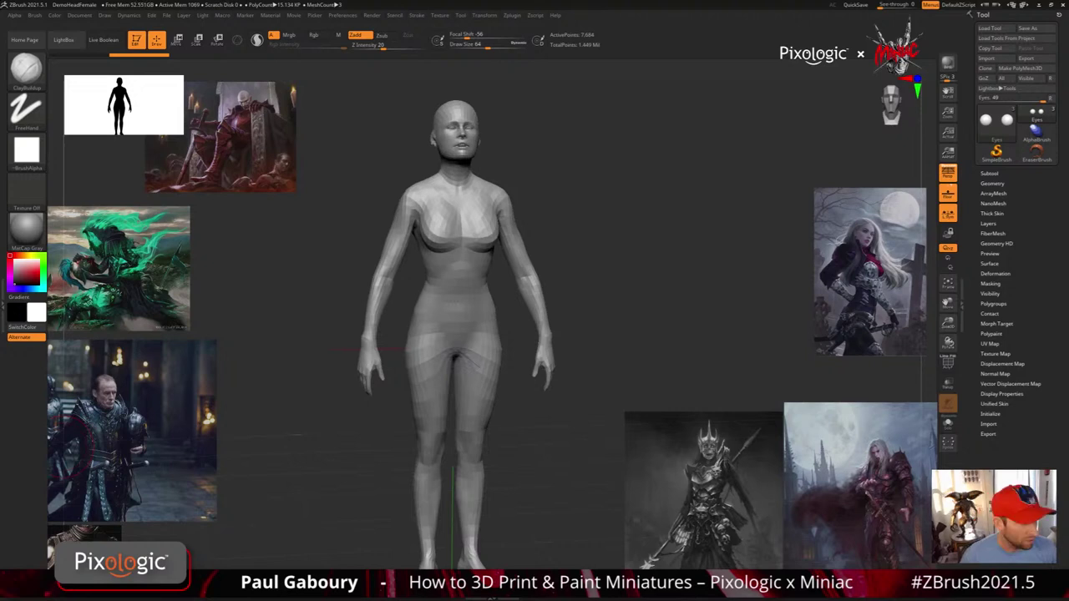
drag(622, 352, 559, 392)
right_click(555, 398)
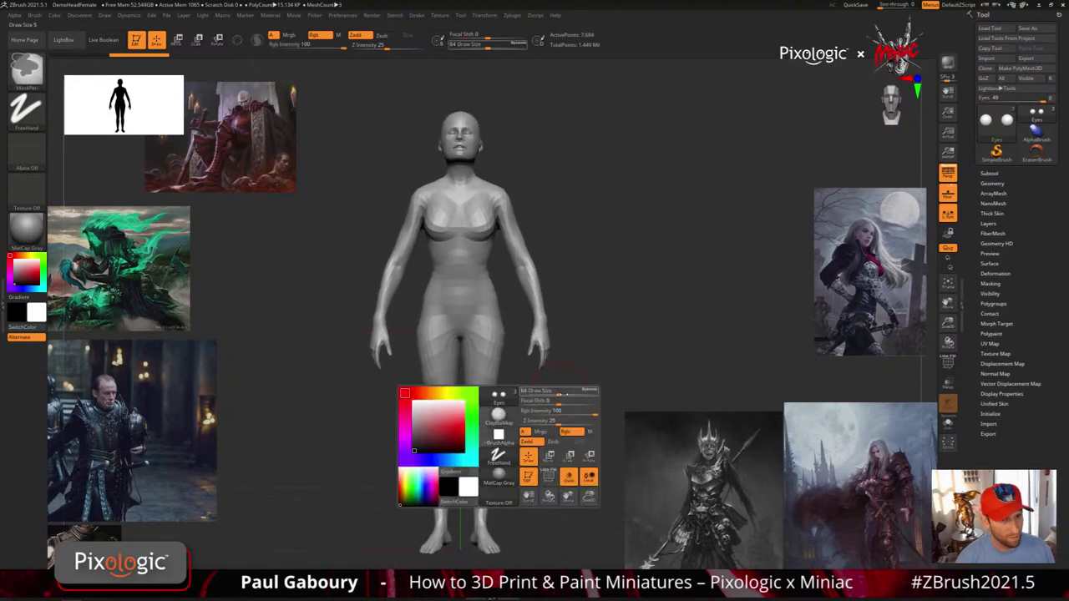
mouse_move(587, 336)
alt+right_down()
mouse_move(575, 360)
mouse_move(582, 334)
mouse_move(581, 349)
alt+right_up()
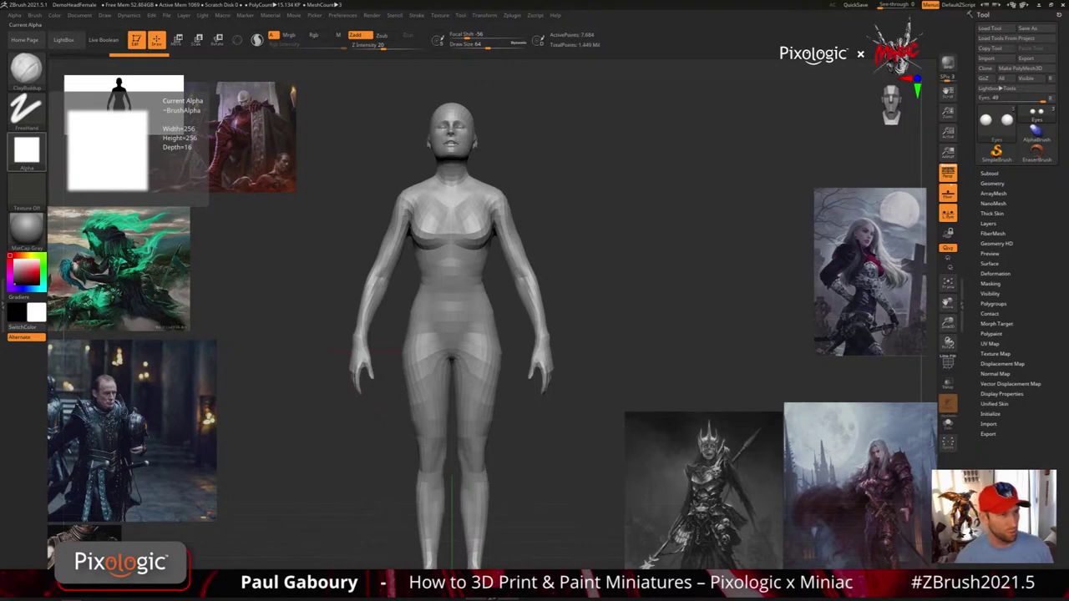
mouse_move(608, 335)
mouse_down()
mouse_move(596, 346)
mouse_move(608, 342)
mouse_up()
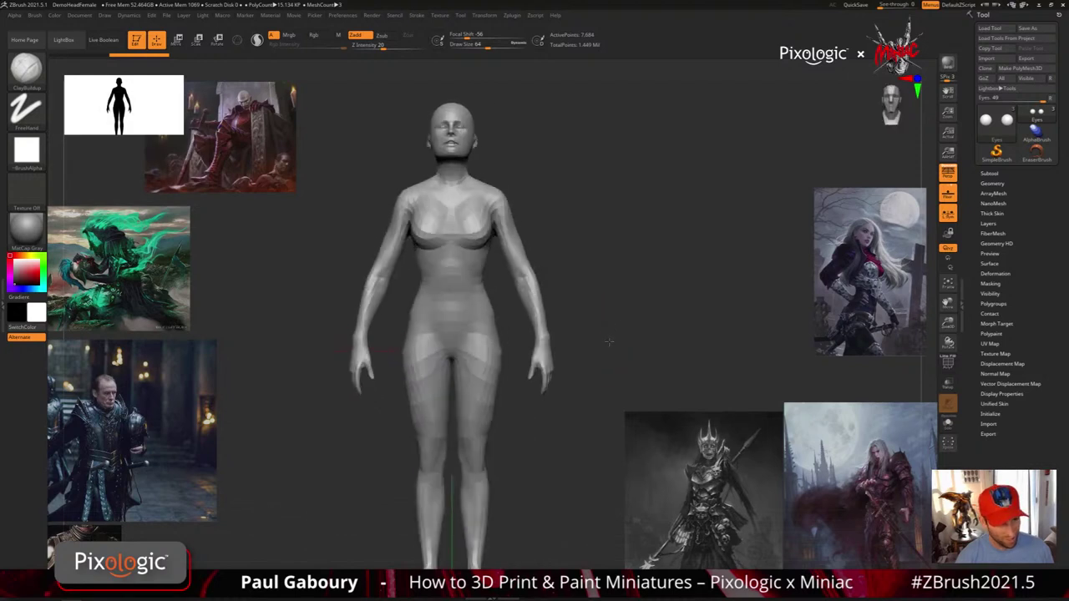
mouse_move(609, 342)
alt+right_down()
mouse_move(625, 323)
mouse_move(604, 344)
mouse_move(588, 341)
alt+right_up()
mouse_move(588, 342)
alt+right_down()
mouse_move(593, 318)
mouse_move(585, 367)
mouse_move(589, 335)
mouse_move(592, 343)
alt+right_up()
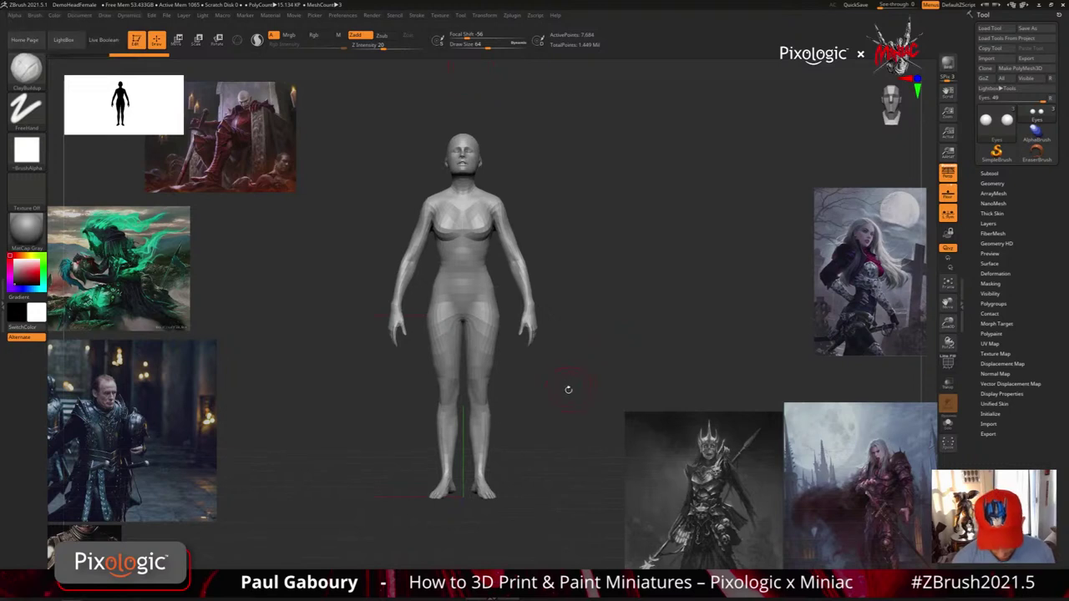
drag(568, 386, 571, 382)
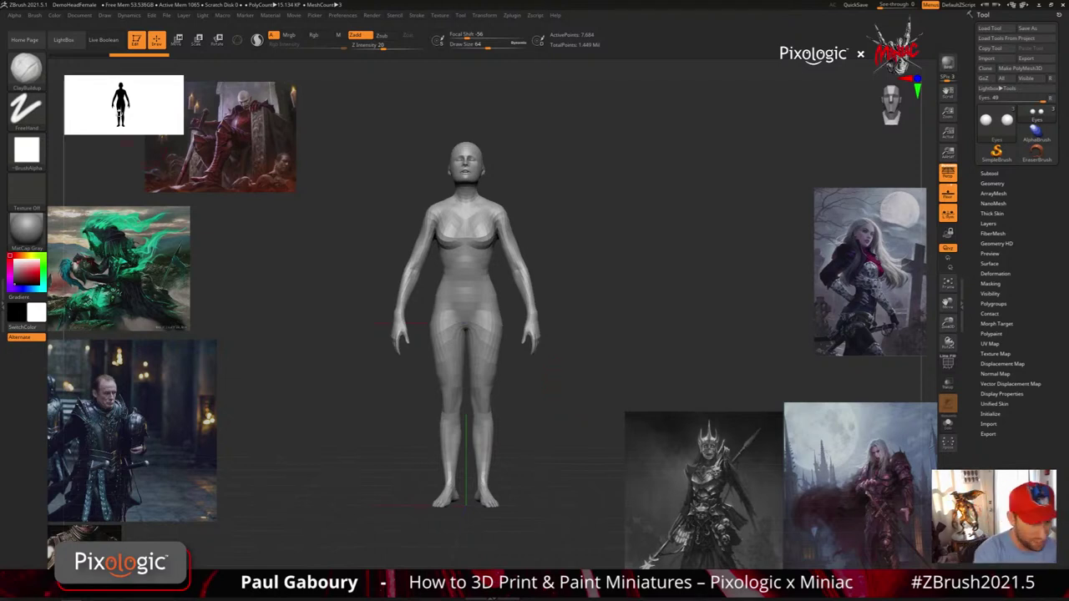
click(55, 18)
mouse_move(35, 20)
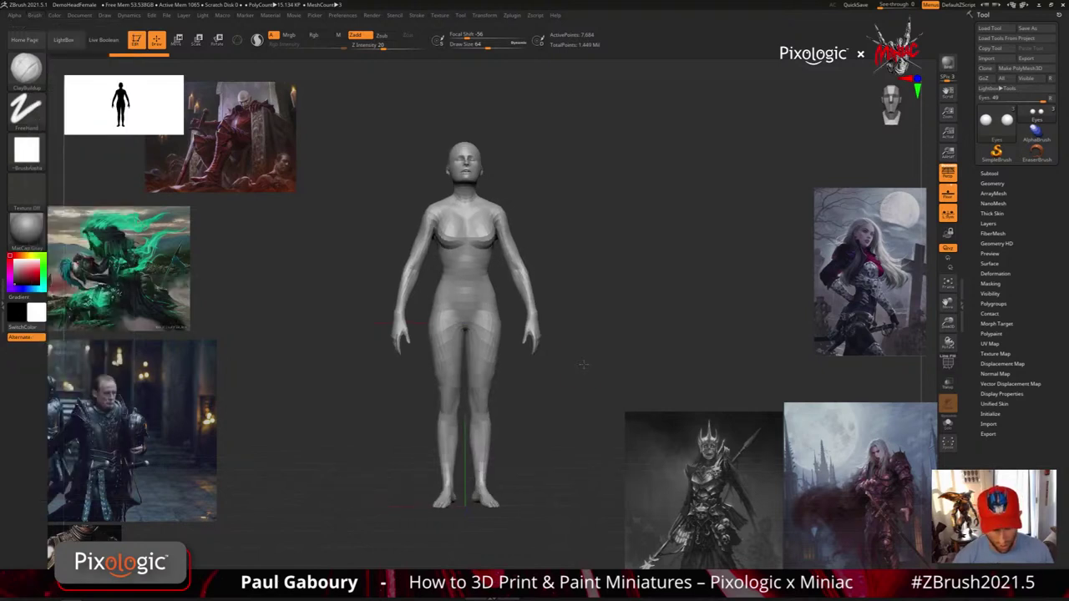
key(w)
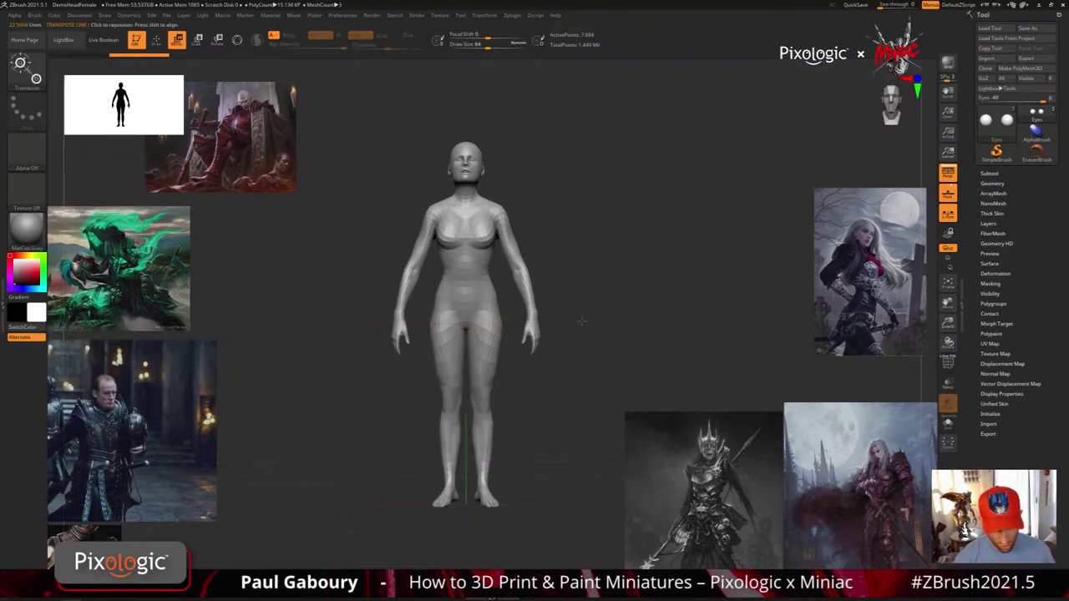
alt+right_drag(582, 321, 582, 362)
ctrl+right_drag(539, 304, 545, 282)
key(y)
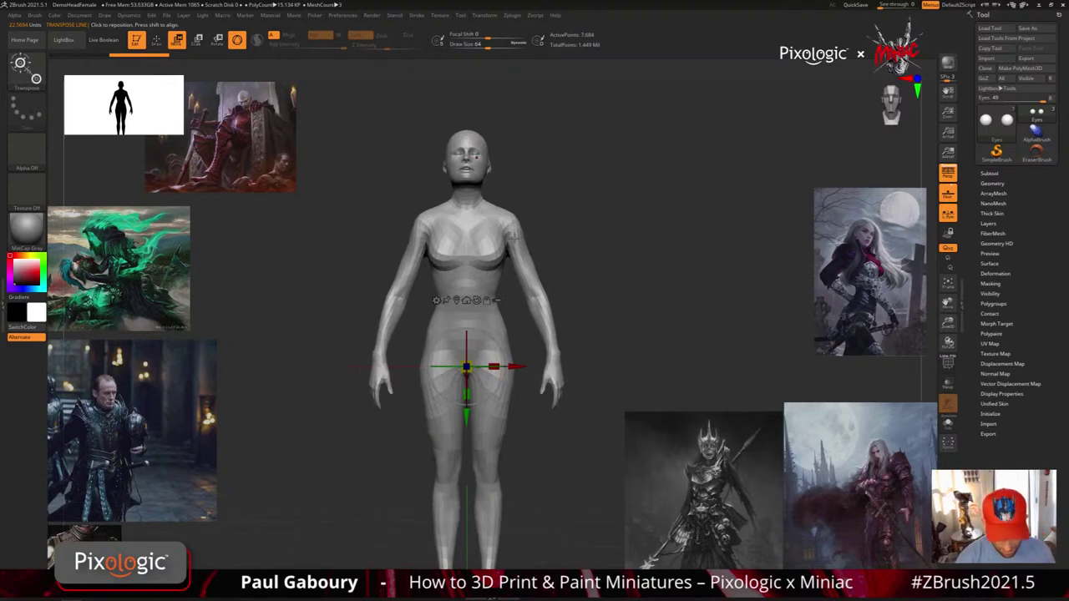
ctrl+drag(514, 238, 537, 295)
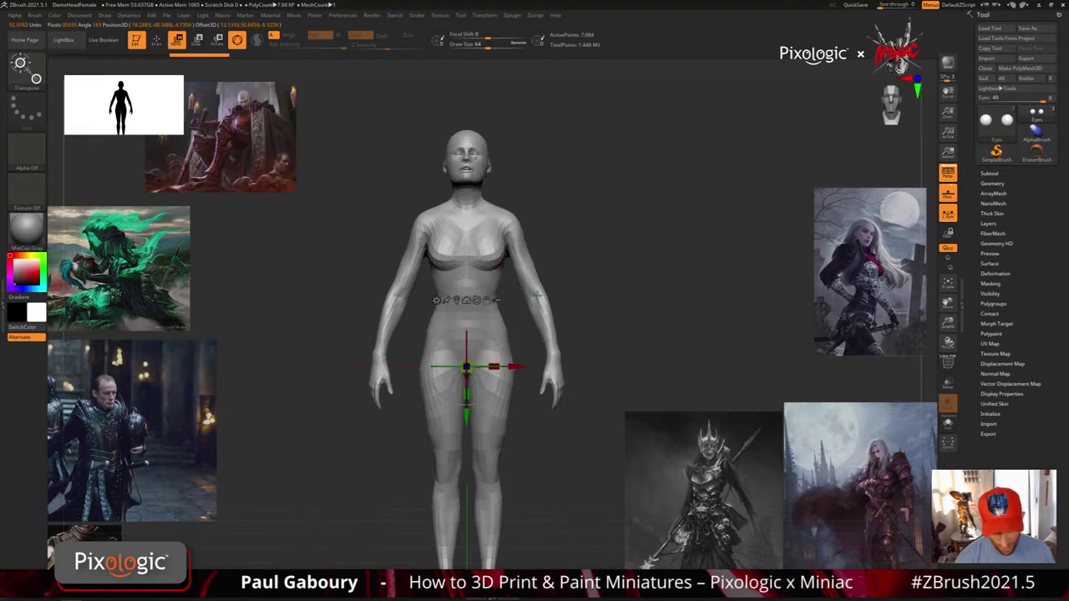
key(y)
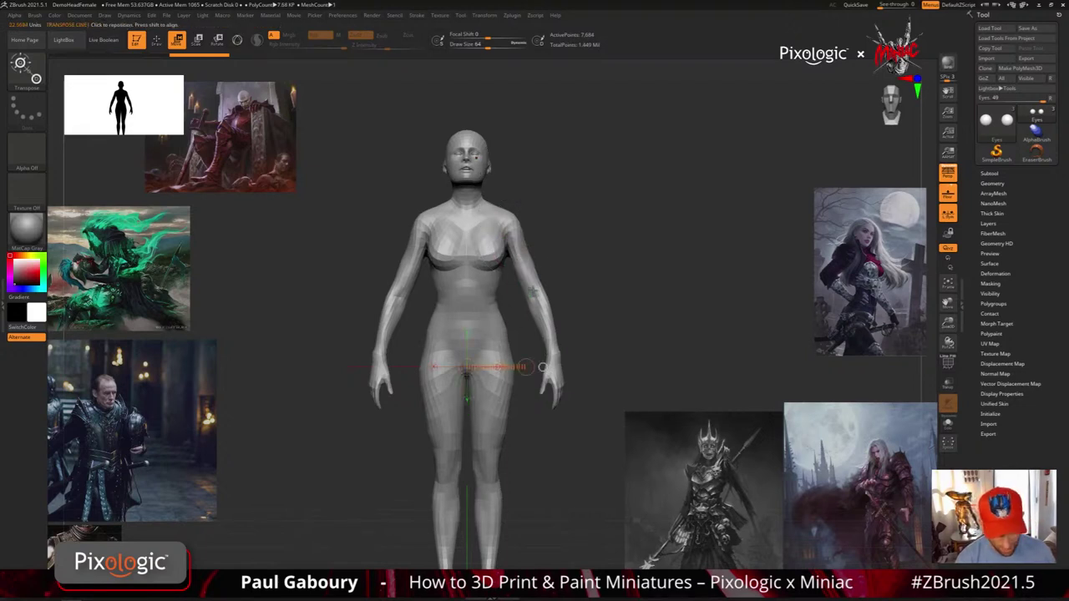
alt+right_drag(598, 310, 587, 344)
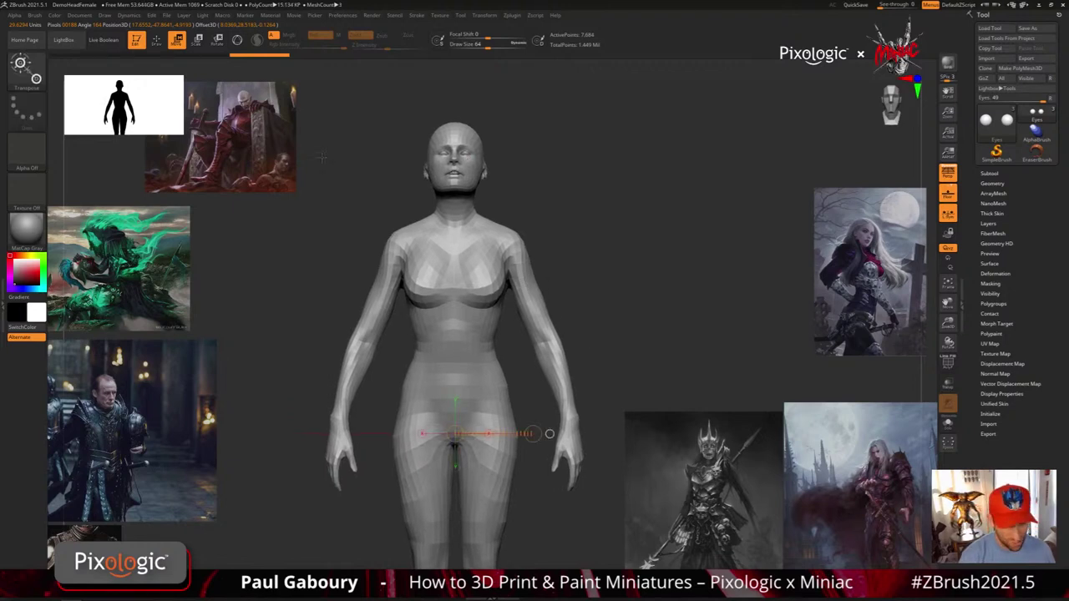
key(ctrl+shift)
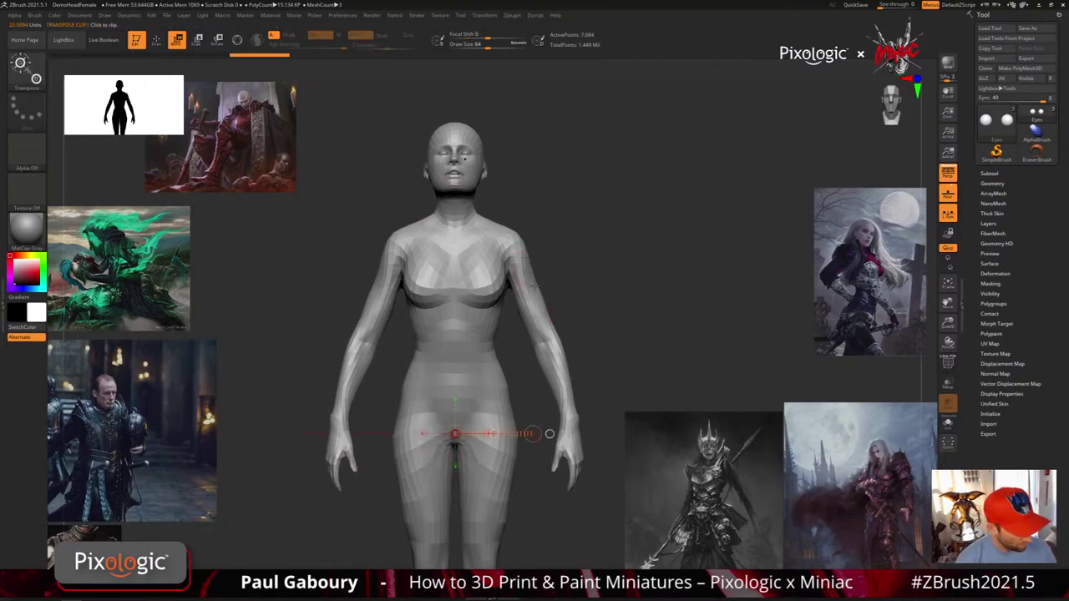
key(y)
ctrl+drag(513, 265, 561, 413)
key(y)
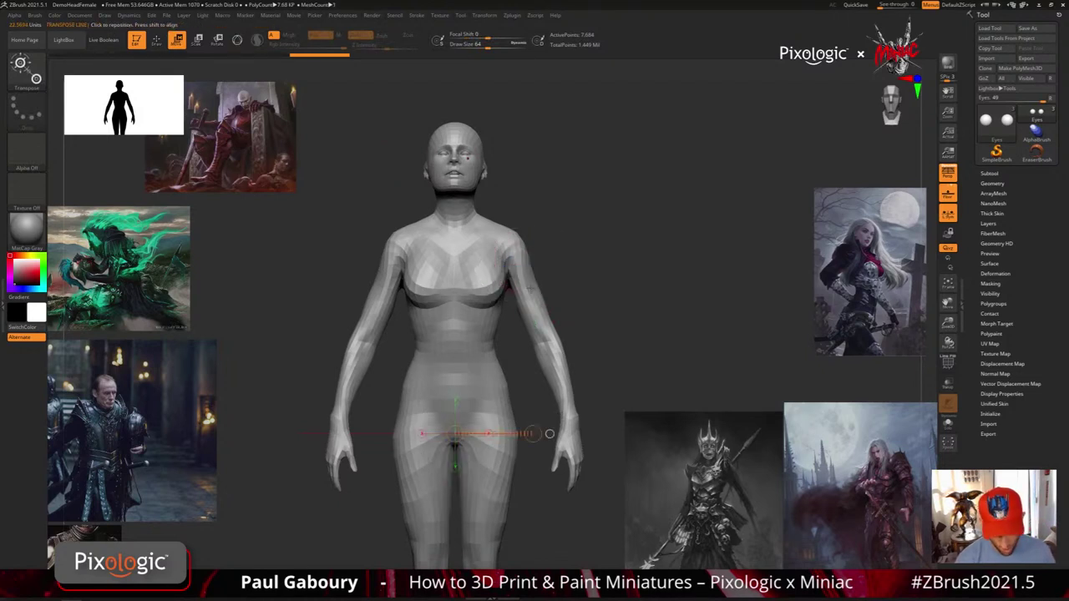
ctrl+drag(518, 279, 544, 351)
ctrl+right_drag(603, 404, 591, 357)
Make the body the active subtool and mask everything except both arms with a topological transpose mask starting at the shoulder
alt+click(510, 282)
alt+right_drag(548, 282, 555, 315)
ctrl+right_drag(555, 314, 558, 342)
ctrl+drag(521, 278, 532, 315)
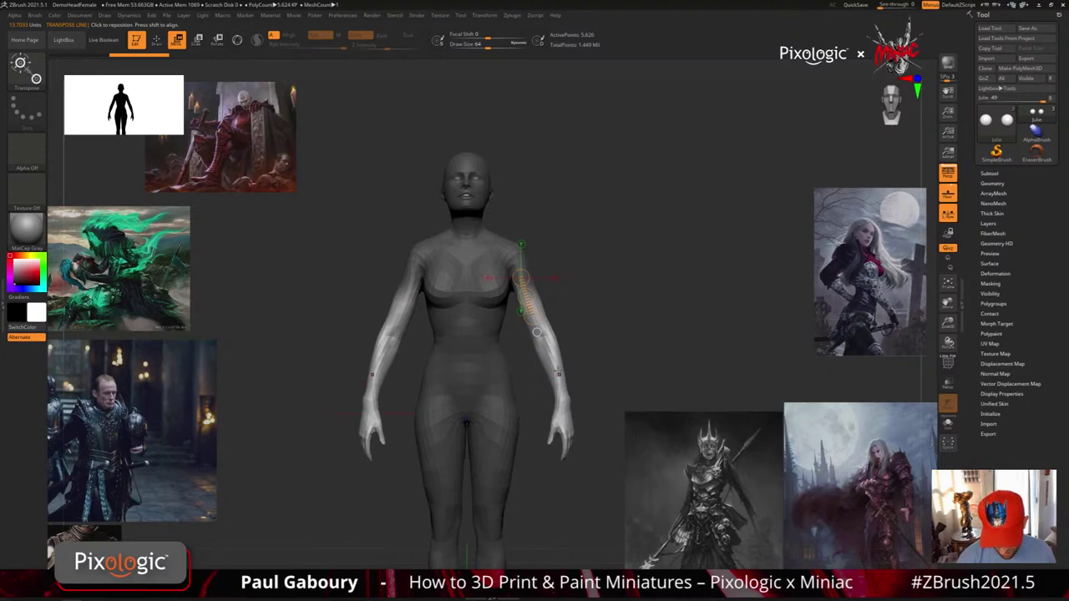
Draw a transpose line along the upper arm from shoulder to elbow and centre it inside the arm in side view
drag(533, 296, 620, 267)
drag(518, 266, 541, 328)
right_drag(610, 363, 551, 364)
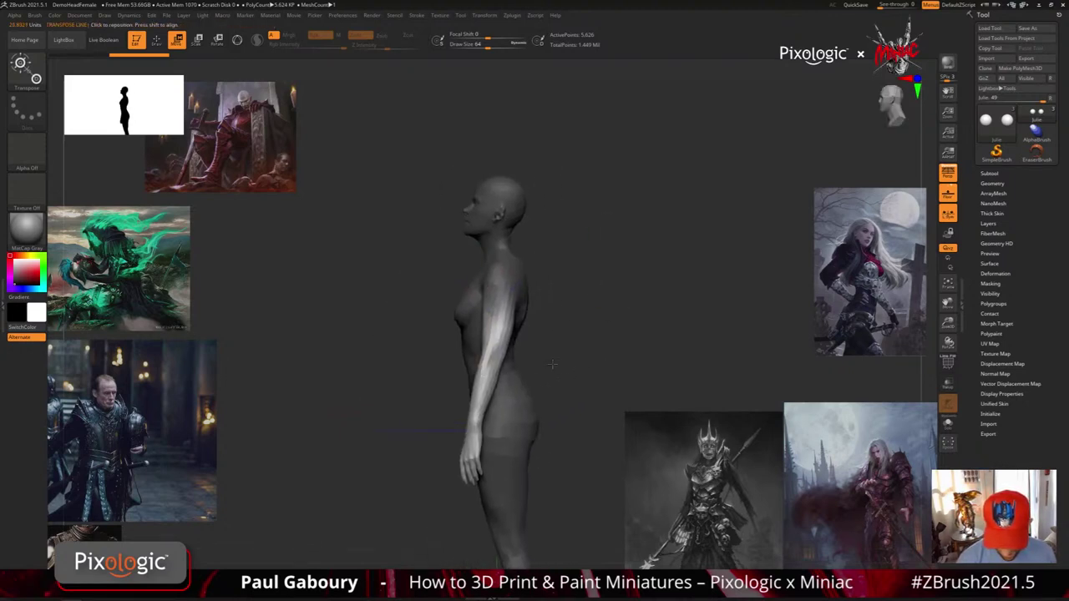
drag(484, 320, 502, 319)
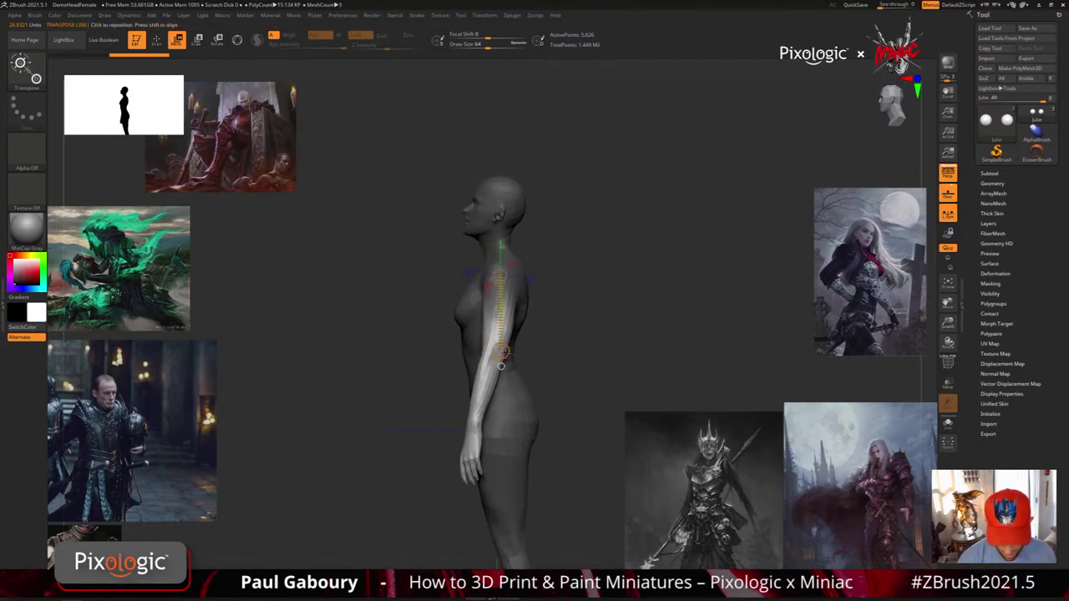
drag(560, 357, 613, 351)
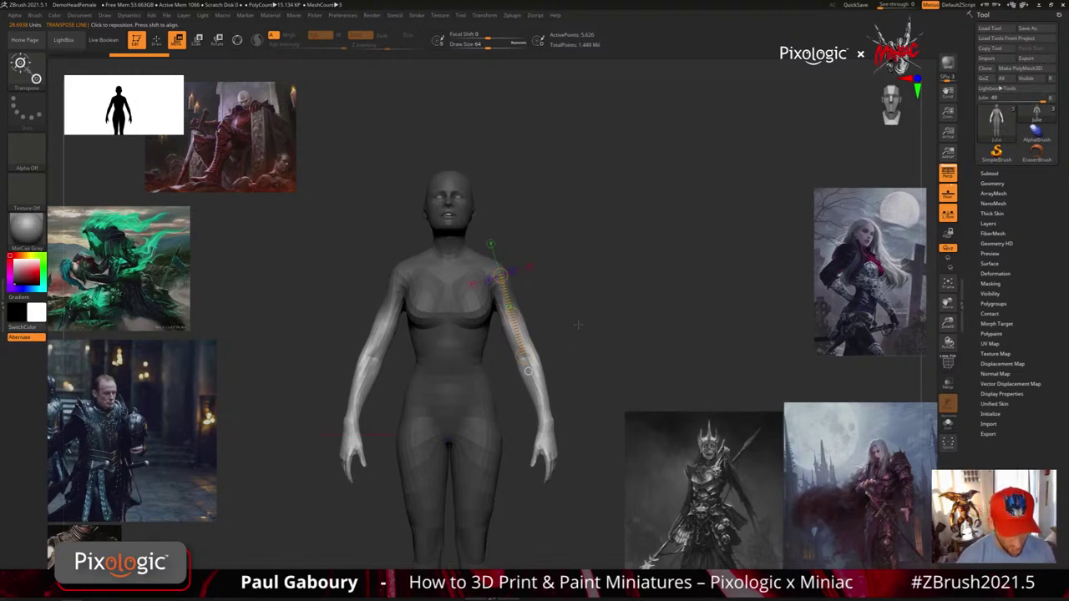
Rotate both unmasked arms slightly outward from the body around the shoulders, and clear the mask
key(r)
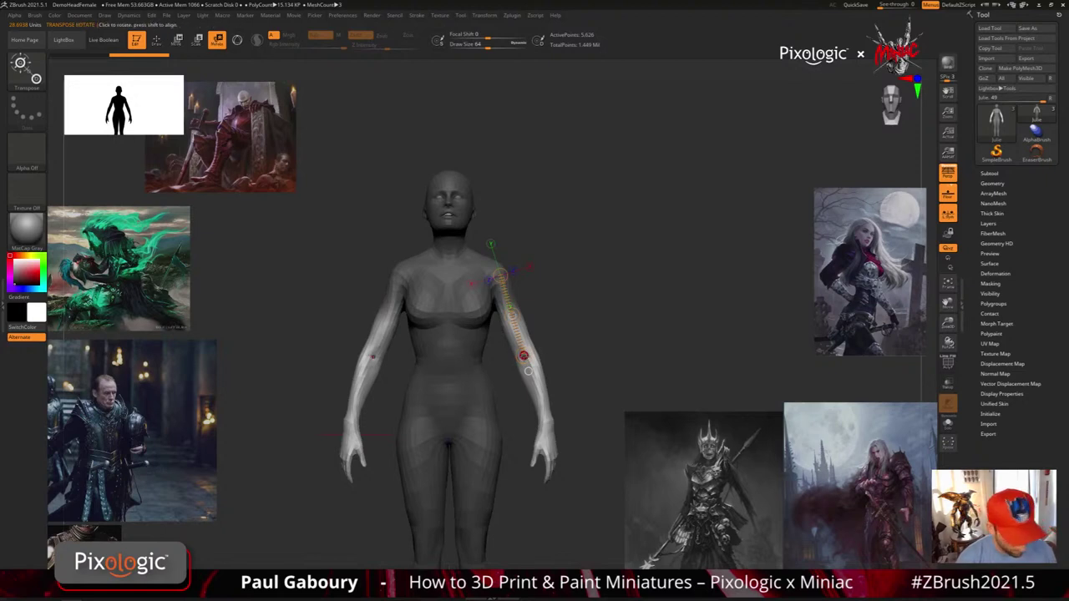
drag(525, 357, 528, 369)
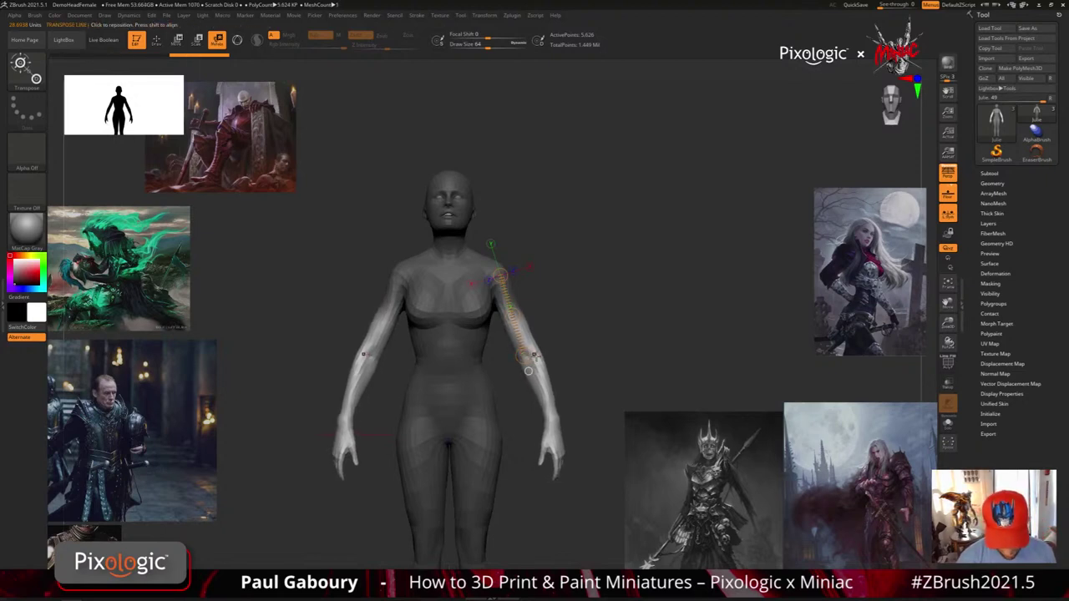
ctrl+click(558, 334)
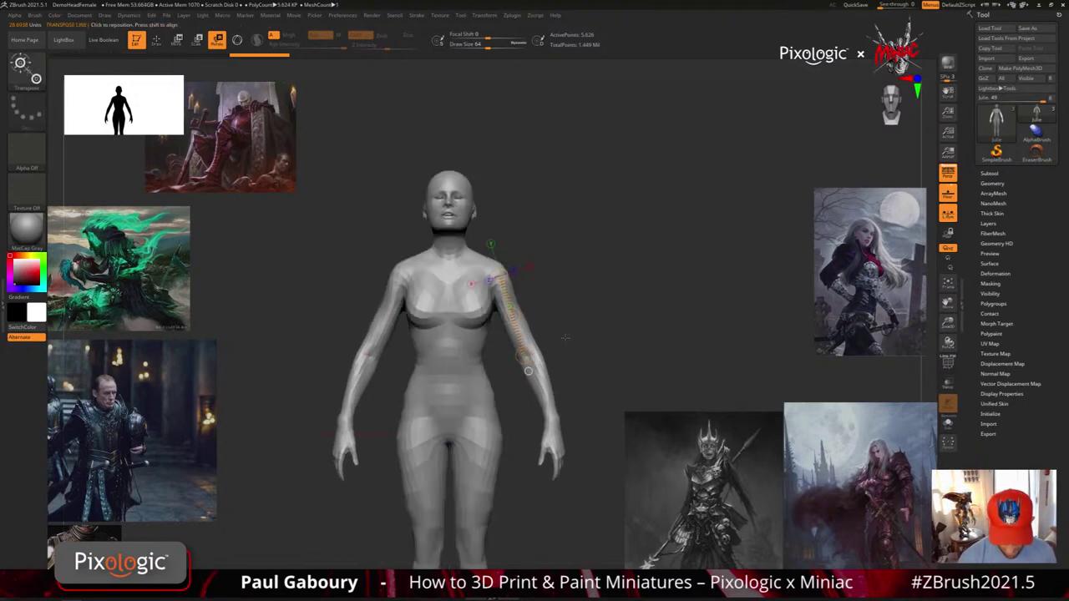
key(w)
drag(528, 307, 486, 326)
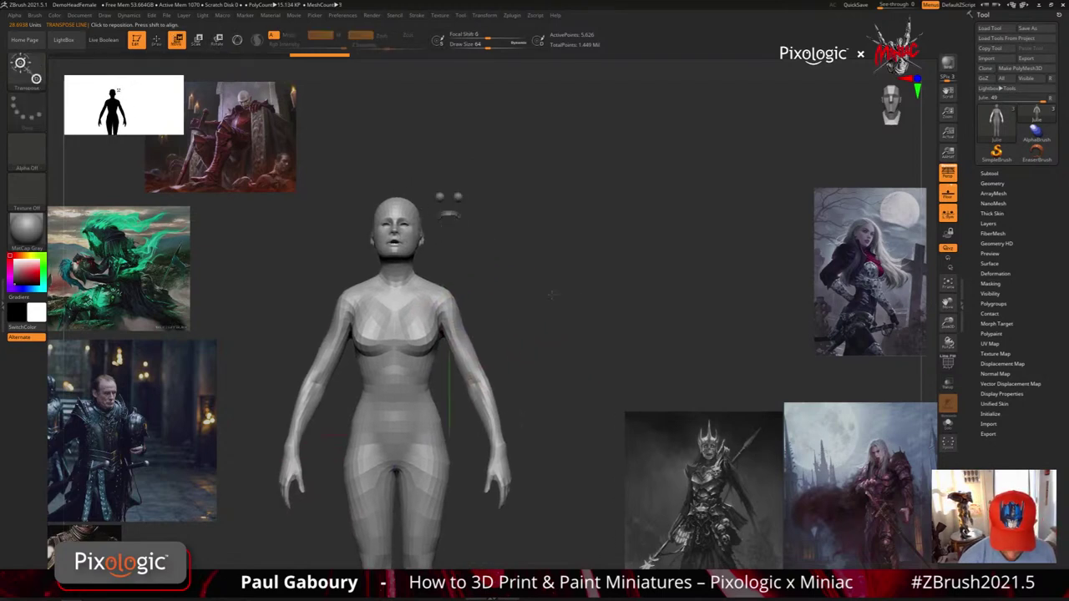
key(ctrl+z)
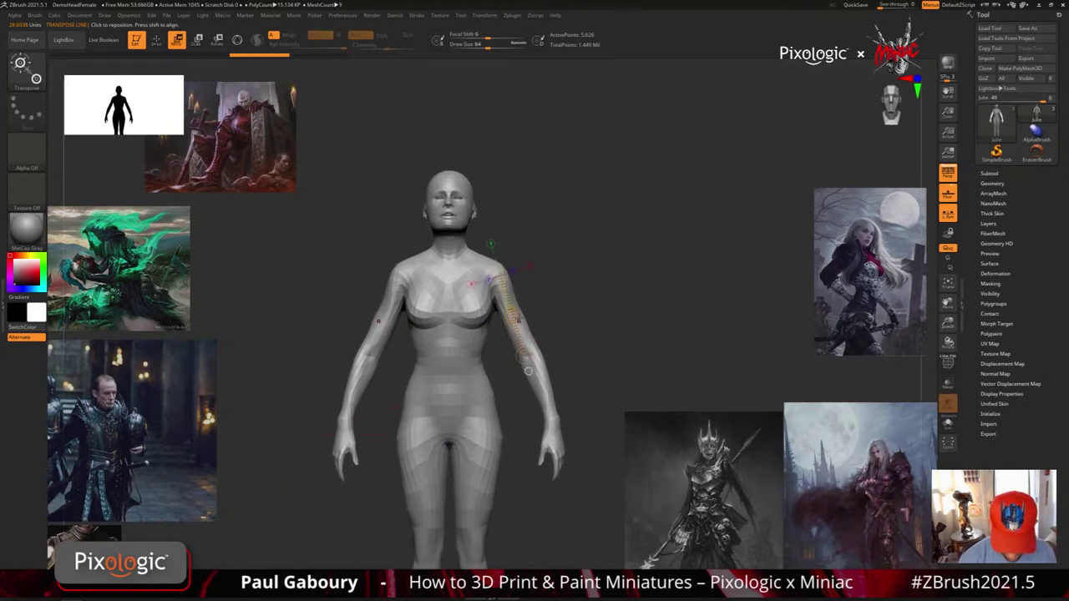
Mask everything except both arms topologically from the shoulder, rotate the arms further outward, and clear the mask
drag(519, 320, 587, 278)
mouse_move(501, 284)
ctrl+mouse_down()
mouse_move(514, 310)
mouse_move(530, 305)
mouse_move(499, 309)
mouse_move(579, 270)
mouse_move(508, 305)
mouse_move(512, 333)
ctrl+mouse_up()
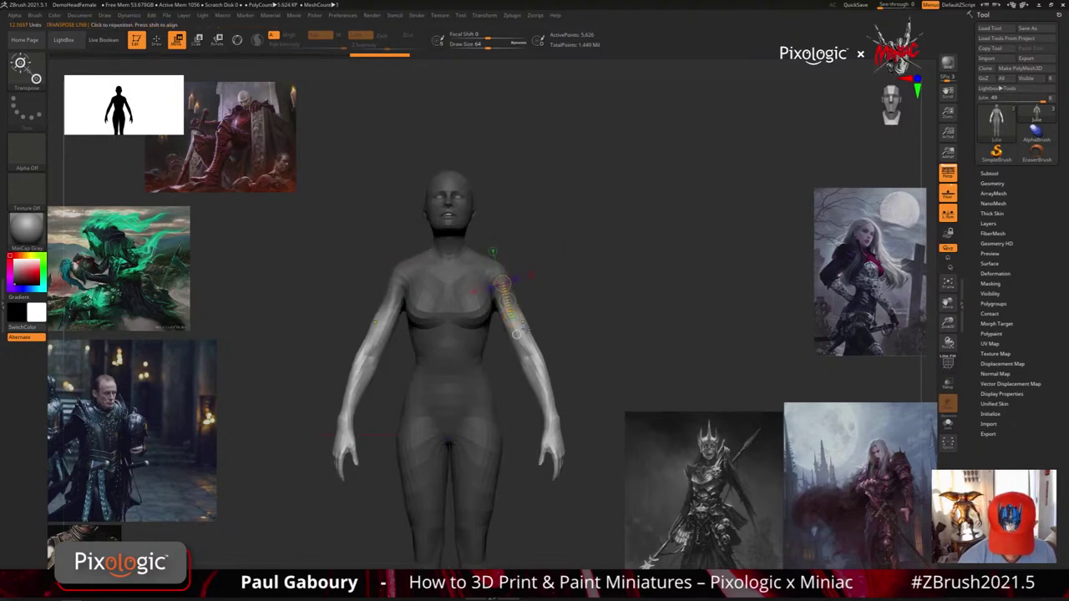
right_drag(597, 398, 574, 380)
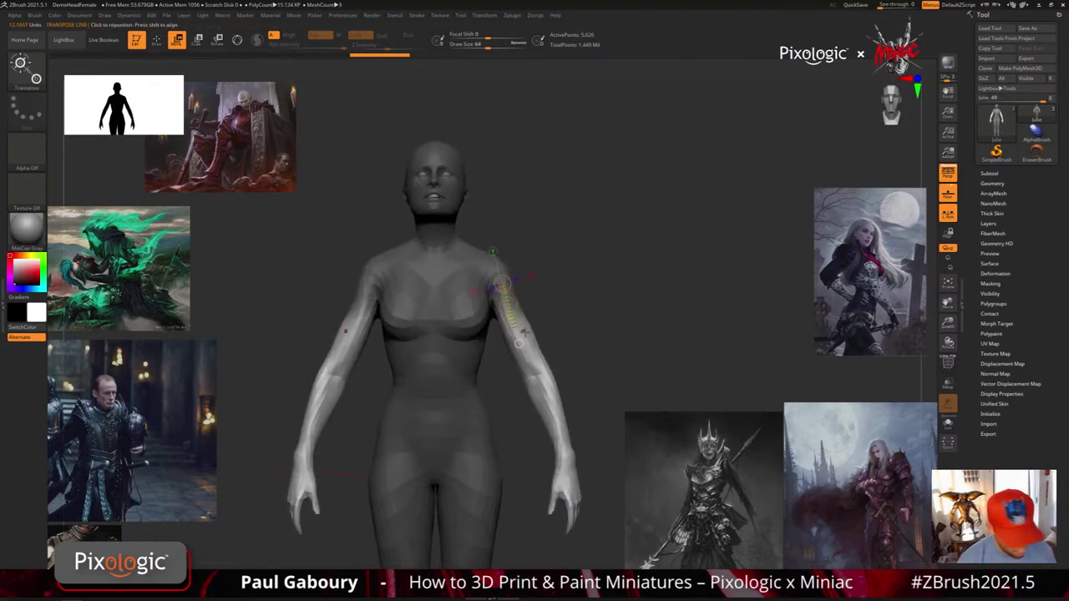
key(r)
drag(518, 343, 587, 336)
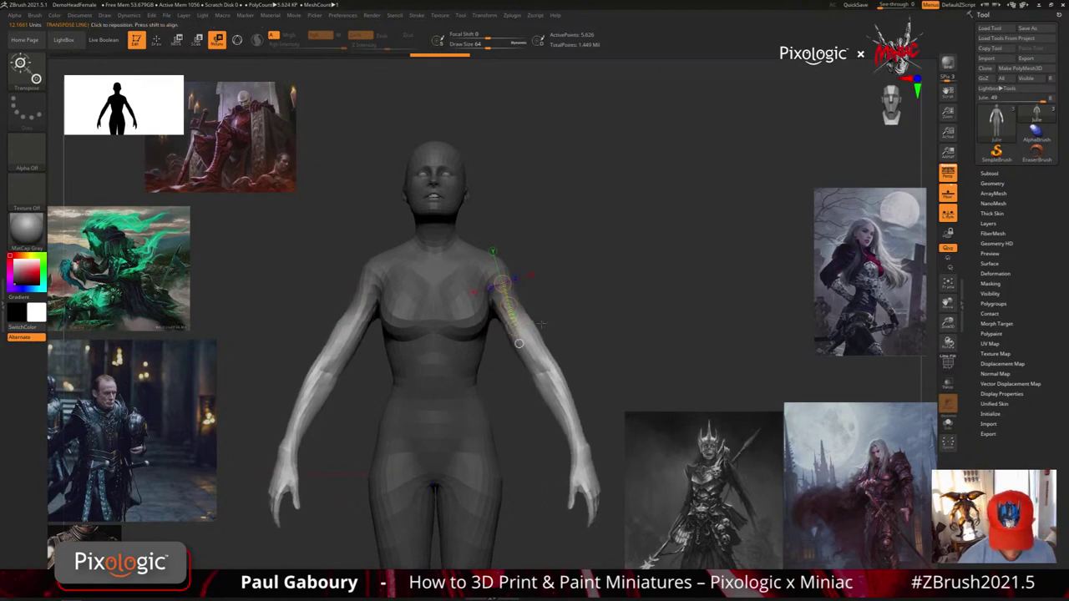
key(q)
scroll(587, 336, down, 4)
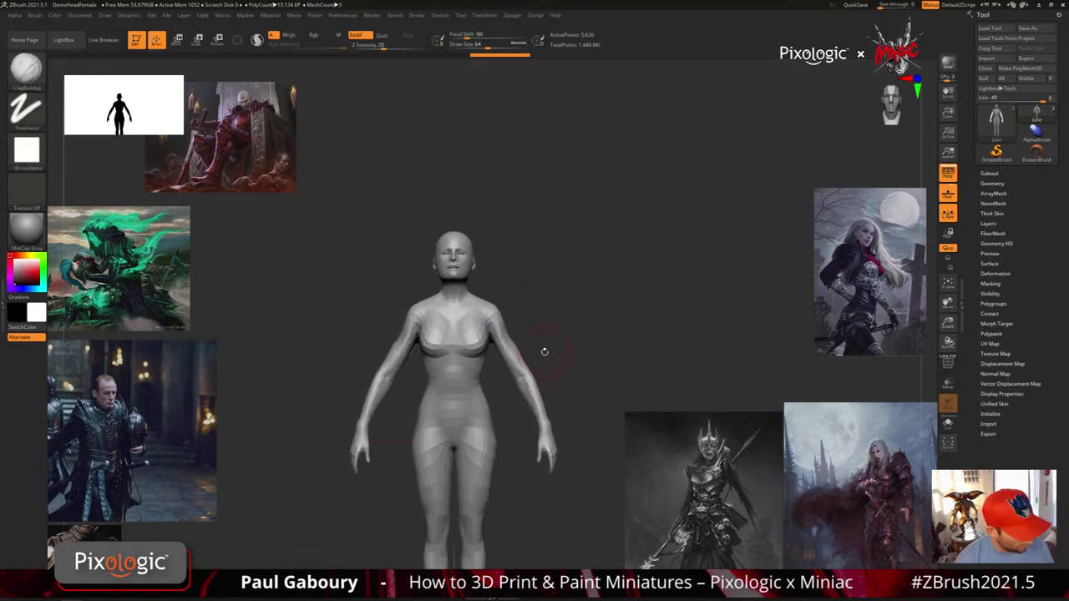
Switch to the Move brush and bake all sculpt layers into the body
key(b)
key(m)
key(v)
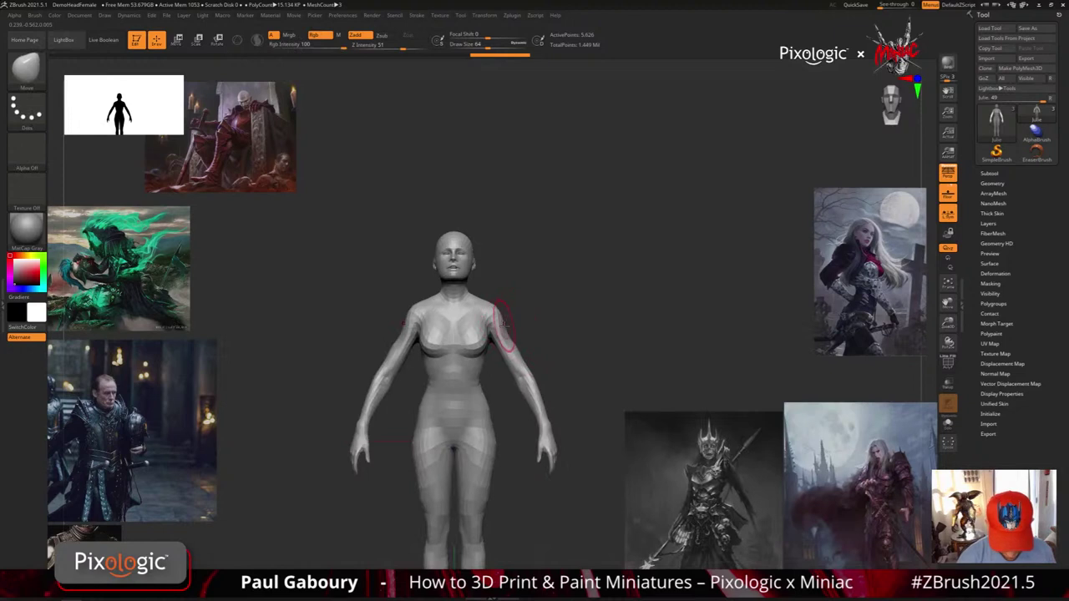
click(505, 328)
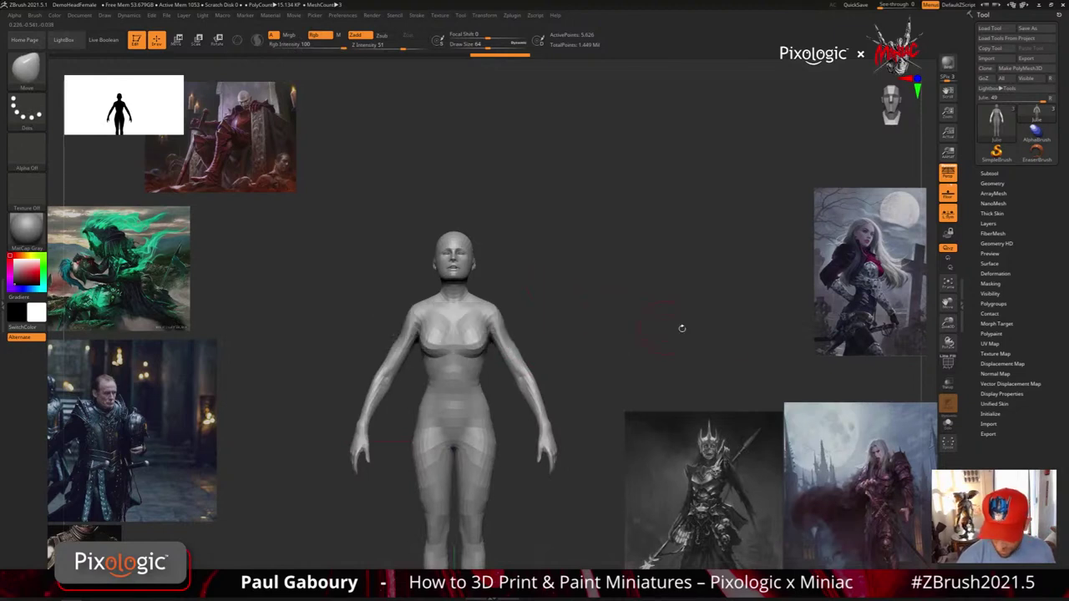
click(989, 223)
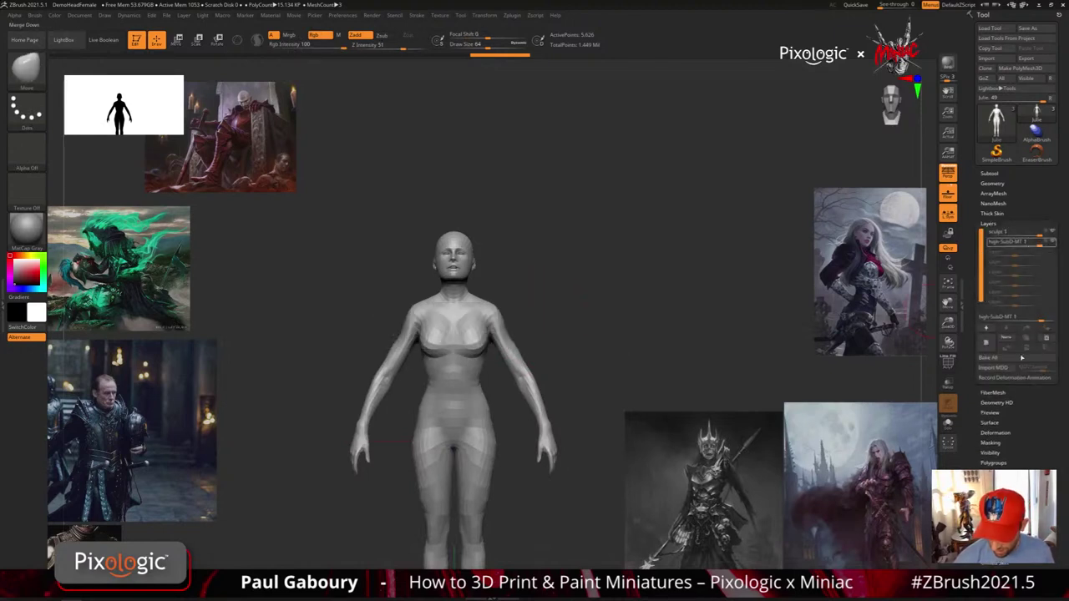
click(1021, 357)
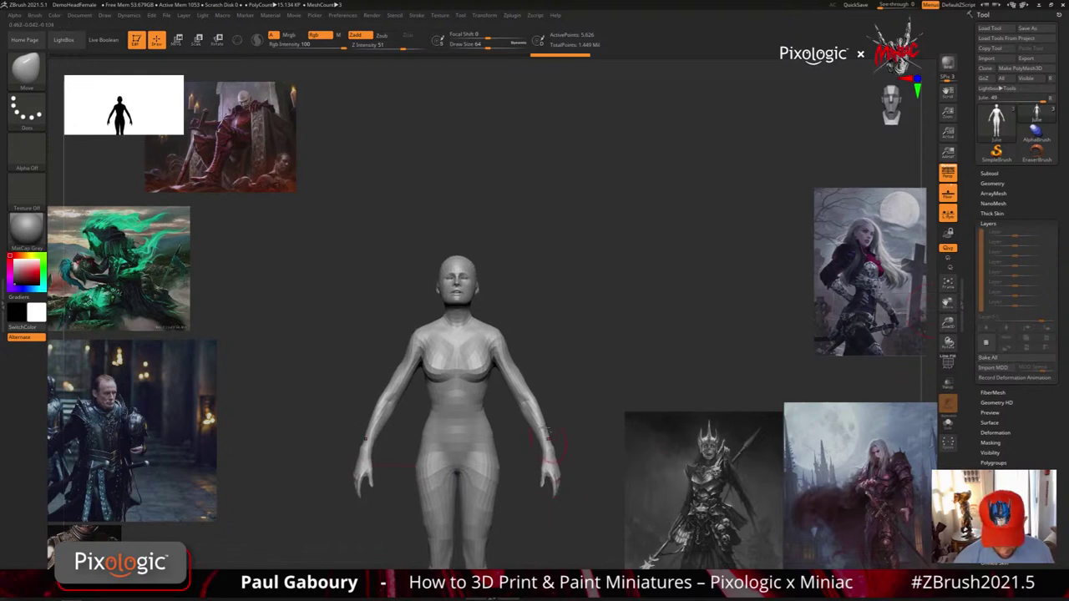
Reshape and smooth both upper arms from the shoulder to the elbow with the Move brush, in front and side views
ctrl+right_drag(548, 432, 524, 351)
drag(499, 341, 519, 359)
shift+right_drag(569, 397, 521, 409)
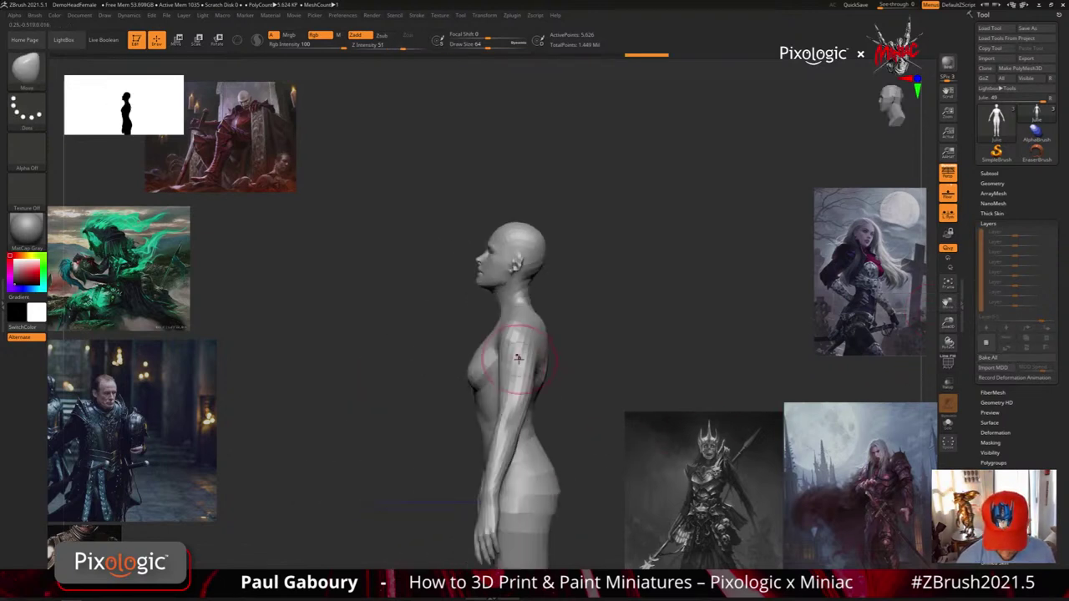
mouse_move(517, 347)
shift+mouse_down()
mouse_move(511, 339)
mouse_move(523, 359)
shift+mouse_up()
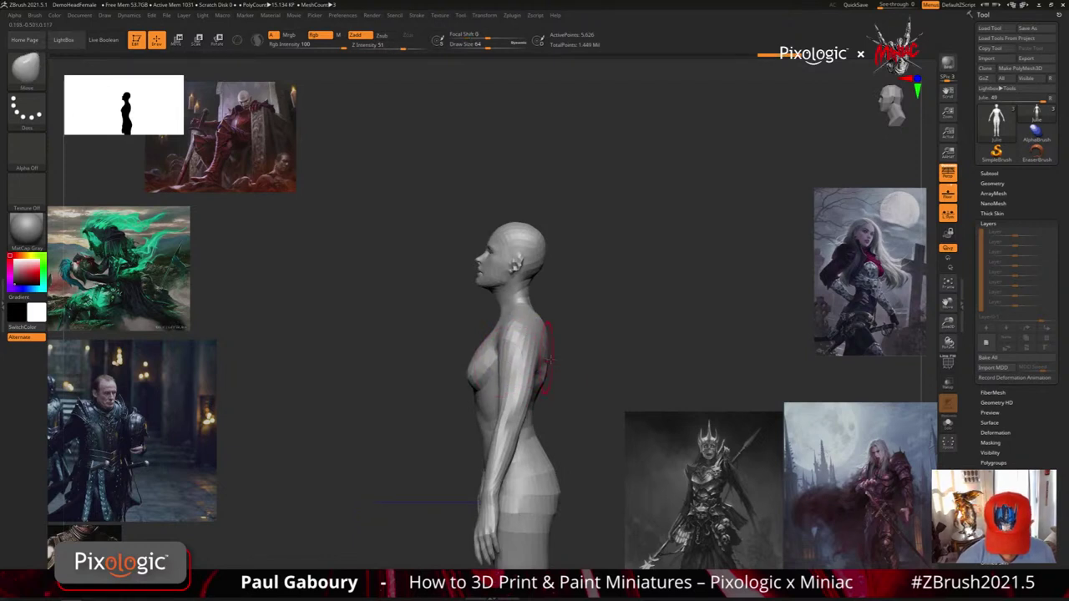
mouse_move(550, 359)
shift+right_down()
mouse_move(573, 367)
mouse_move(563, 346)
mouse_move(547, 350)
shift+right_up()
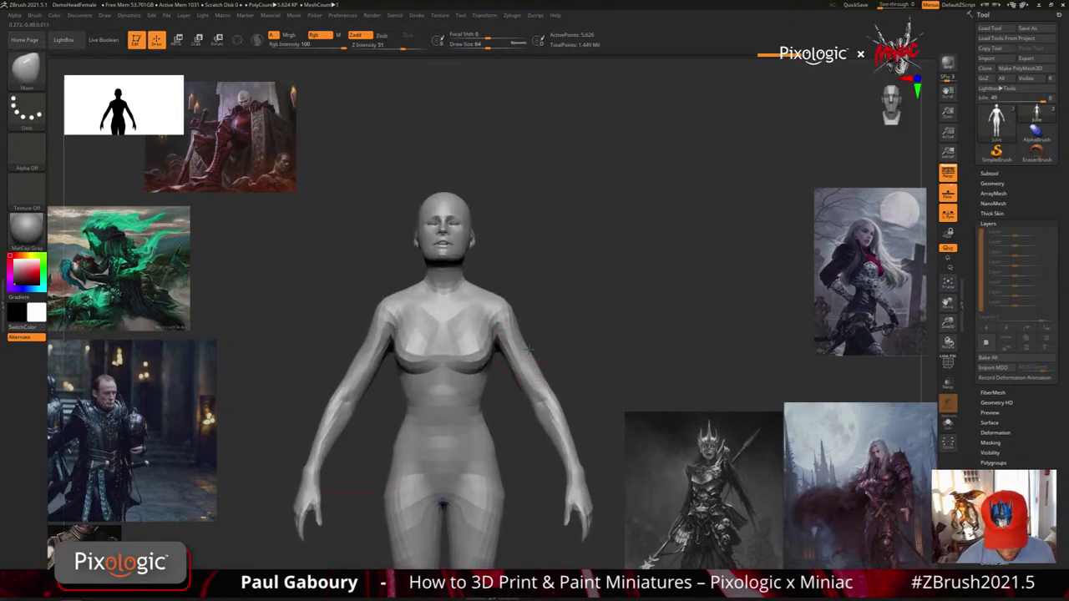
drag(529, 351, 557, 406)
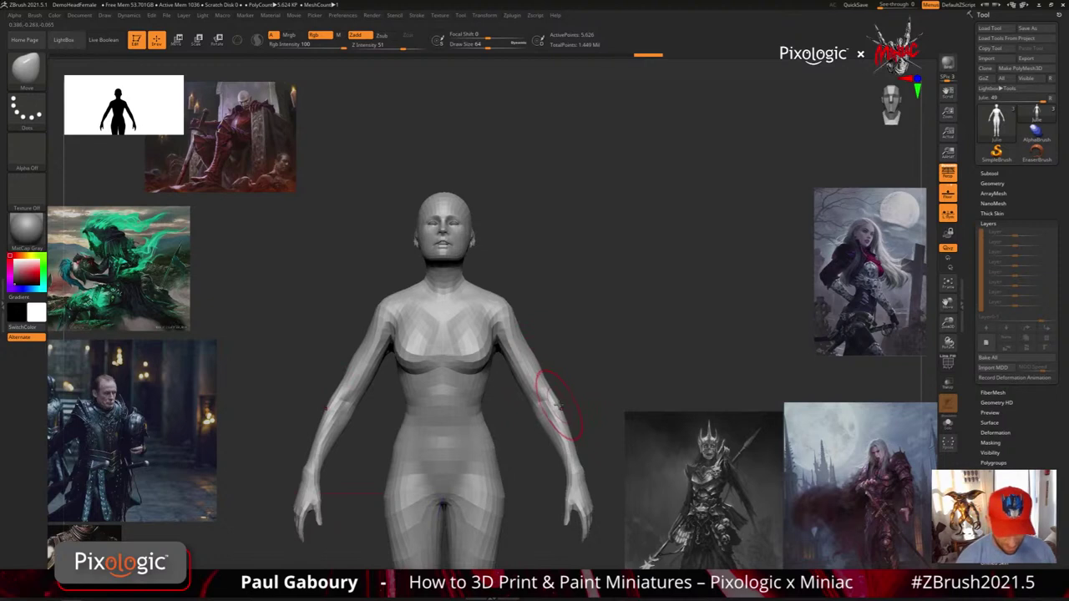
mouse_move(588, 382)
ctrl+right_down()
mouse_move(578, 422)
mouse_move(563, 365)
ctrl+right_up()
alt+right_drag(557, 404, 563, 410)
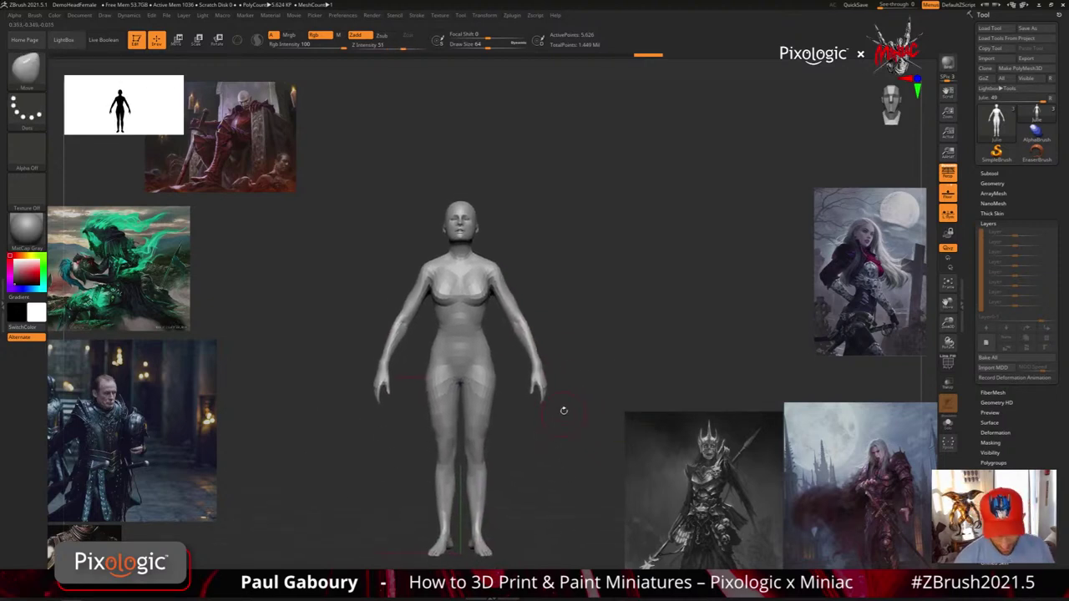
Hide the floor grid, take the body to its highest subdivision level, and delete the lower levels
click(947, 197)
alt+right_drag(538, 497, 542, 469)
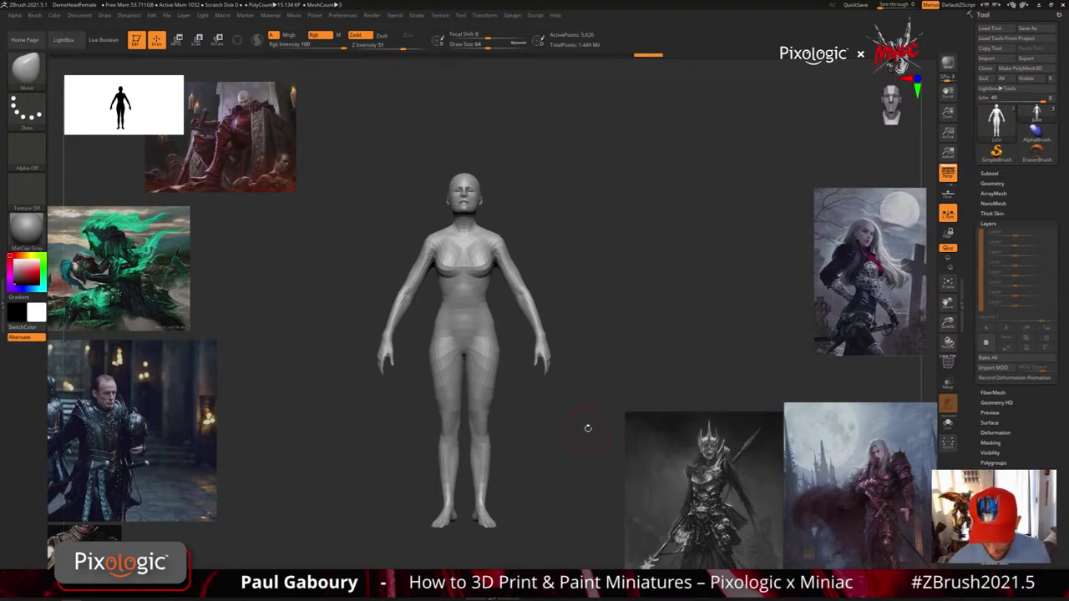
key(ctrl+d)
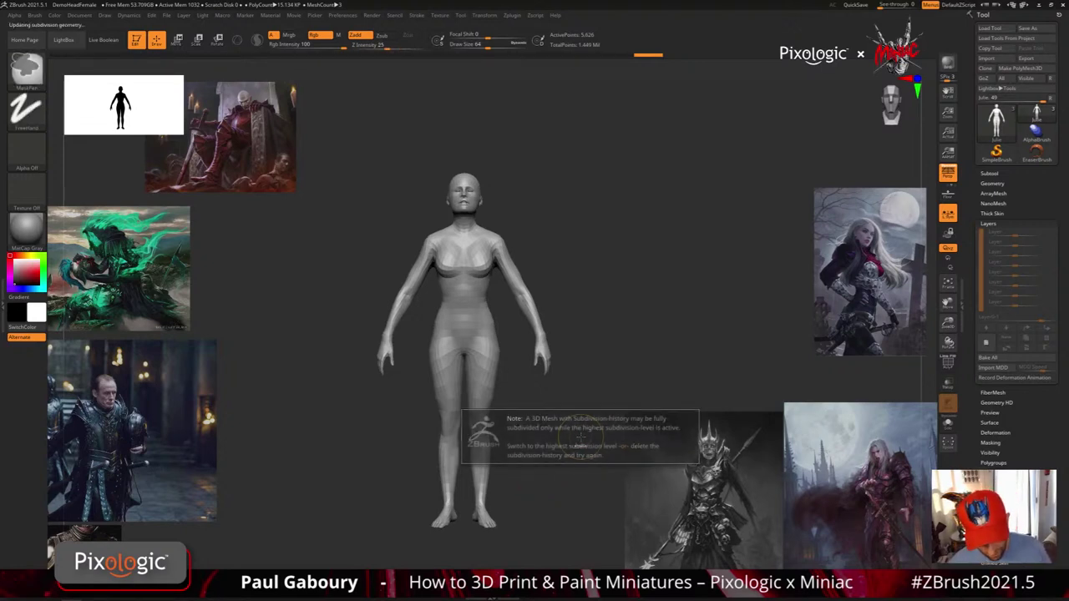
click(994, 184)
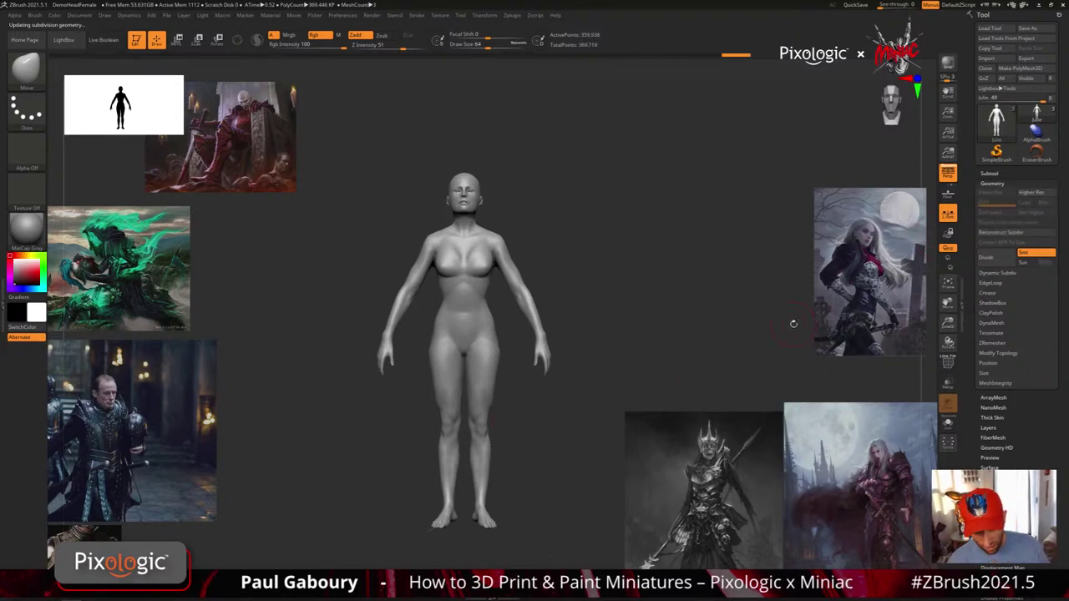
key(shift)
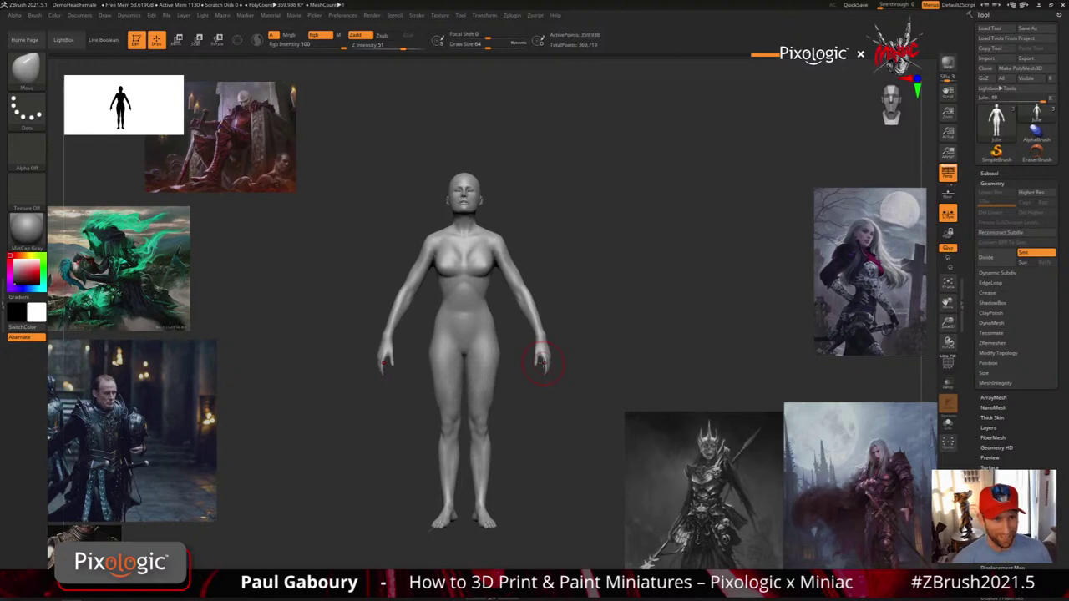
Reduce the brush draw size to about 6.3 for detailed work around the neck and collarbones
mouse_move(619, 322)
alt+right_down()
mouse_move(618, 348)
mouse_move(585, 359)
mouse_move(517, 345)
mouse_move(551, 312)
alt+right_up()
key(s)
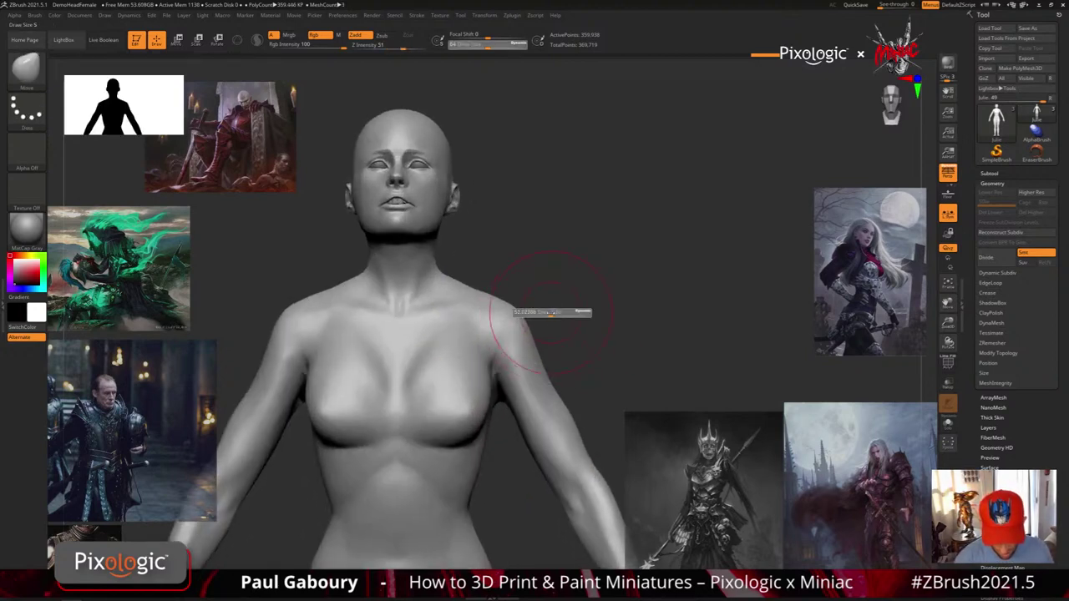
drag(553, 313, 548, 308)
key(s)
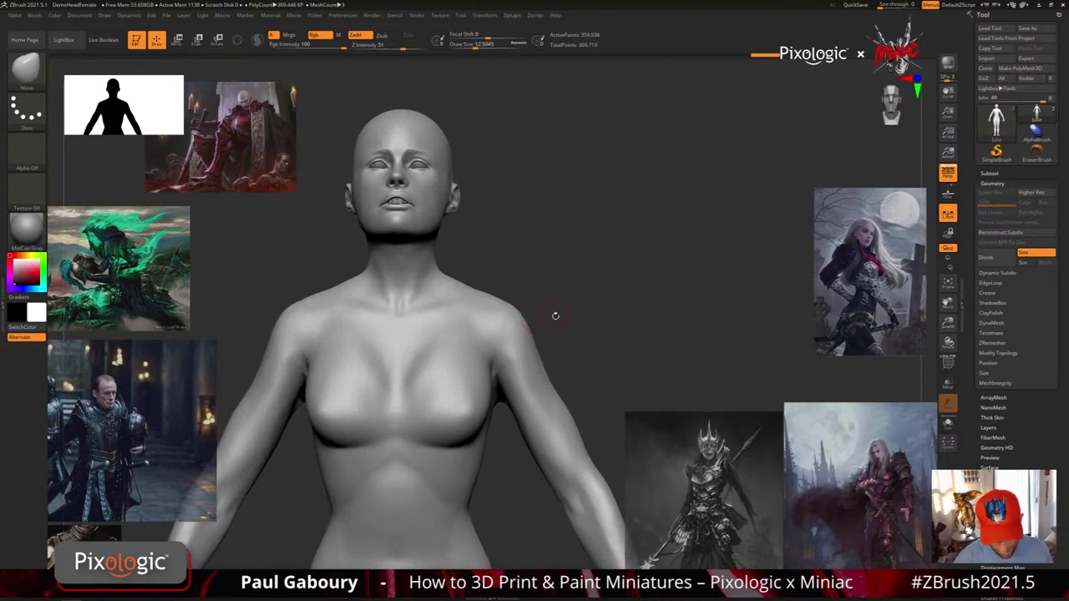
right_drag(553, 315, 576, 349)
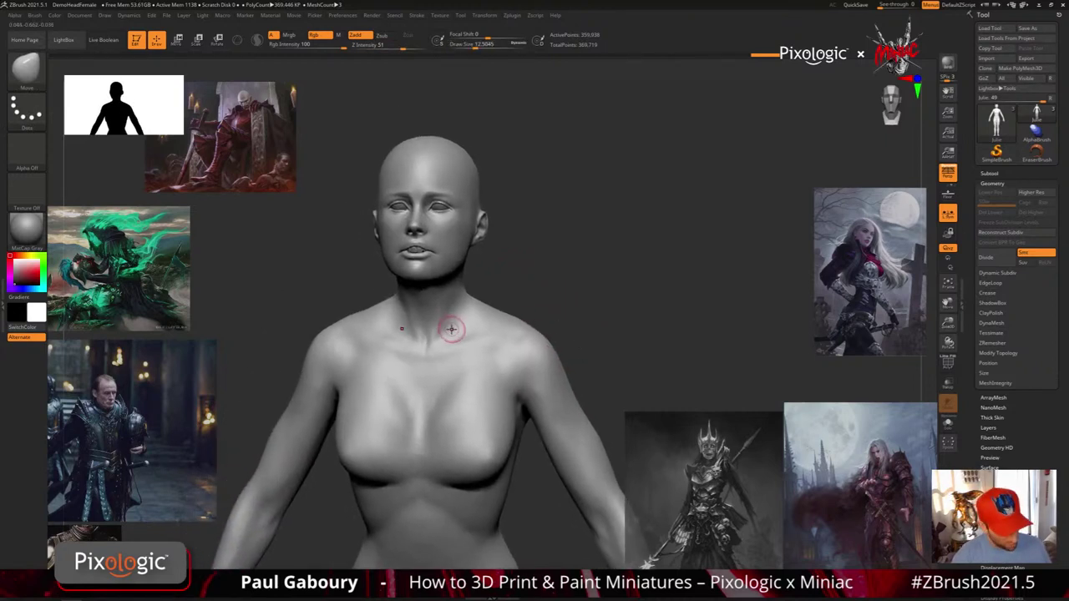
key(s)
drag(541, 292, 535, 292)
right_drag(477, 346, 484, 326)
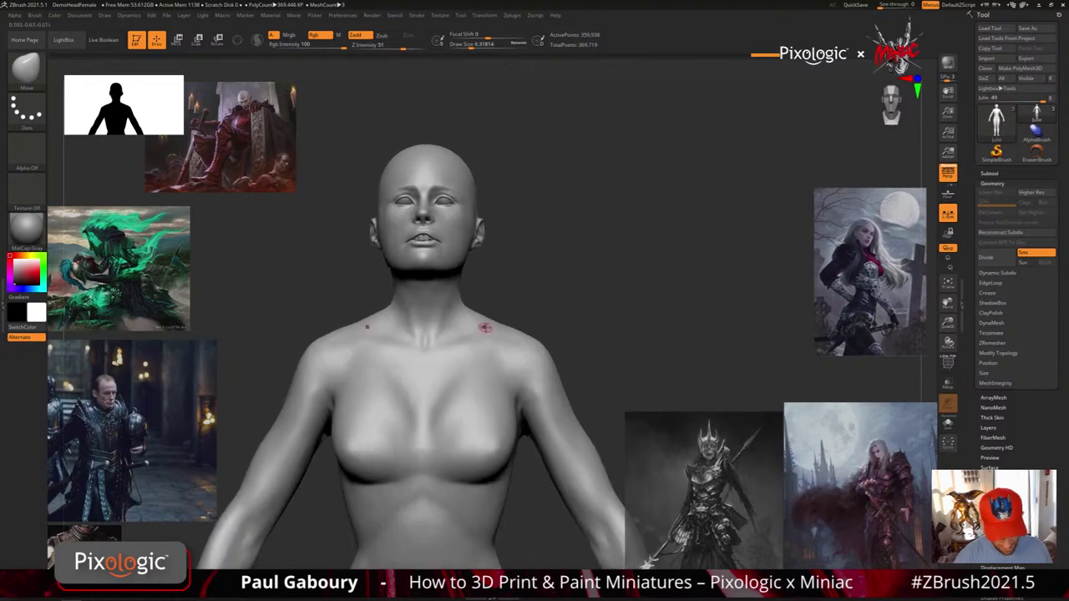
Show the polyframe, group the whole body into a single polygroup, and hide the polyframe again
key(shift+f)
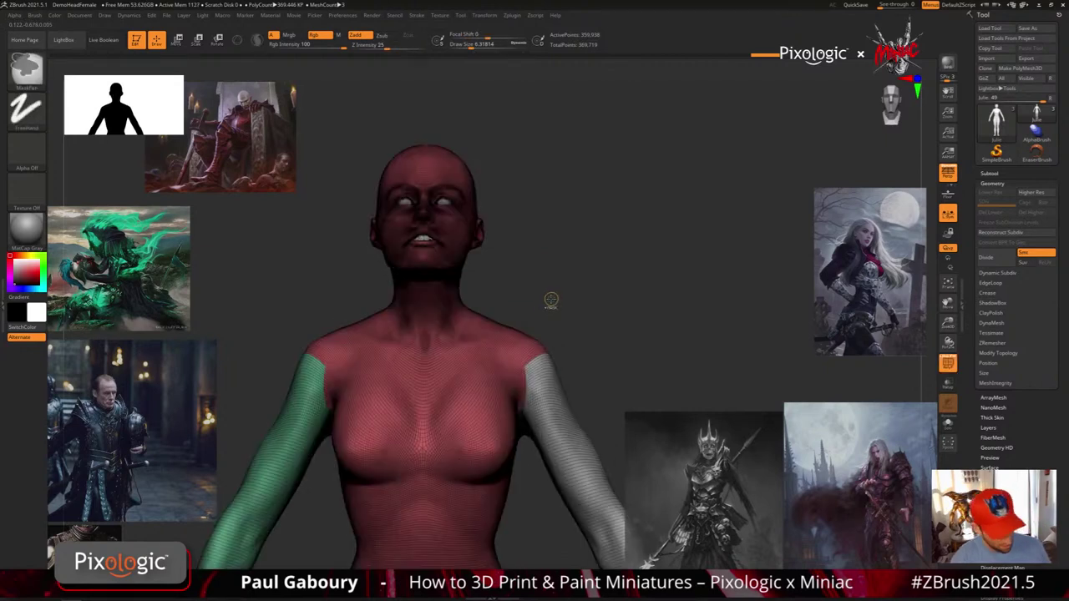
key(ctrl+w)
alt+right_drag(550, 306, 570, 308)
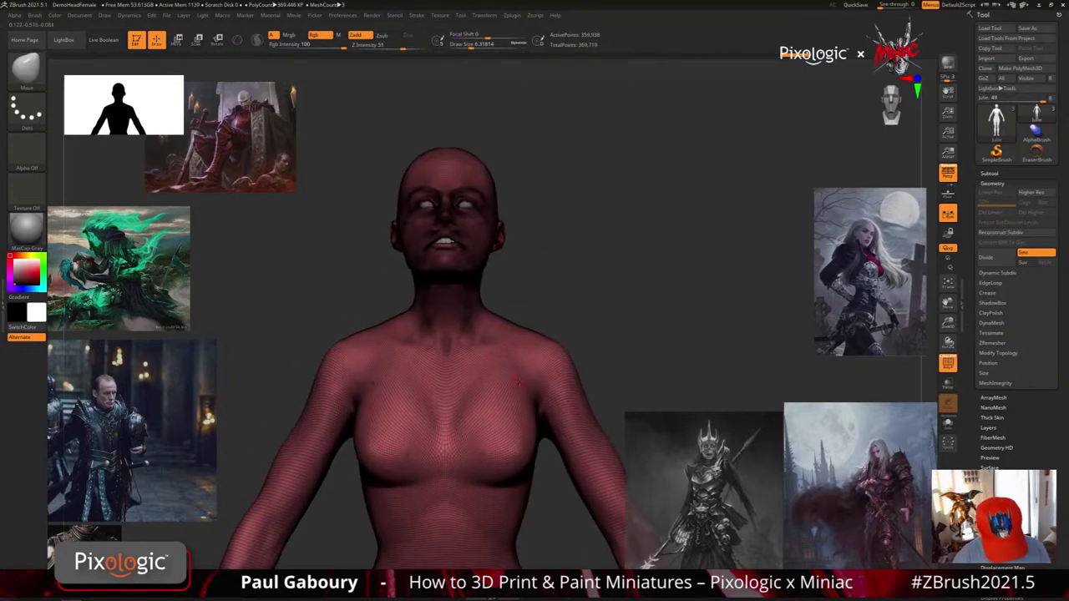
key(shift+f)
Paint a symmetrical V-shaped collar mask around the base of the neck, meeting between the collarbones
ctrl+right_drag(458, 344, 472, 371)
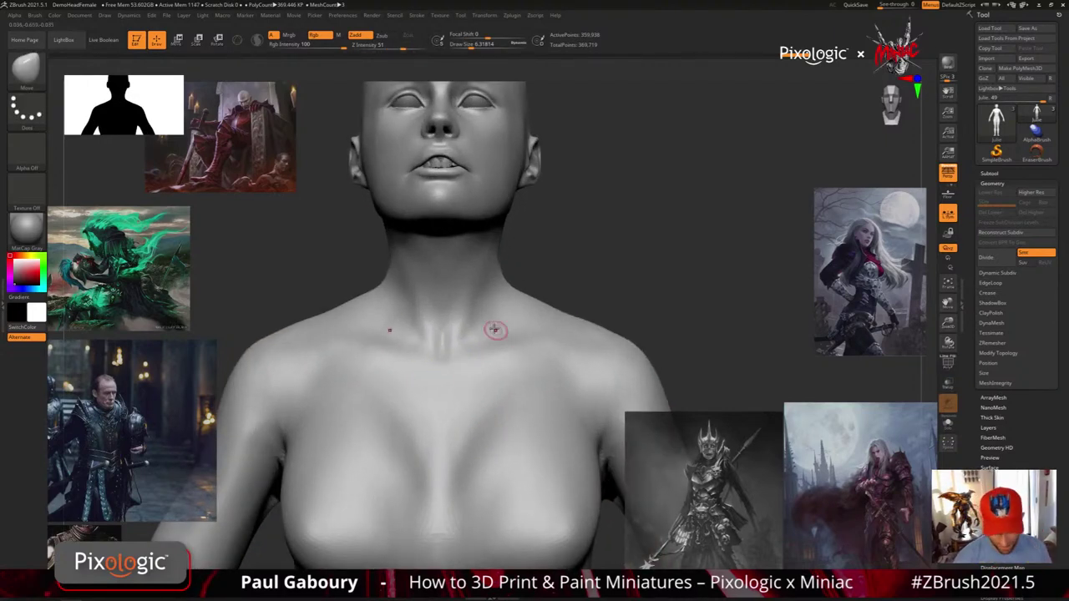
mouse_move(494, 328)
ctrl+mouse_down()
mouse_move(486, 267)
mouse_move(461, 355)
mouse_move(455, 338)
mouse_move(444, 366)
ctrl+mouse_up()
right_drag(520, 353, 455, 355)
mouse_move(473, 354)
ctrl+mouse_down()
mouse_move(536, 298)
mouse_move(501, 342)
mouse_move(522, 279)
mouse_move(510, 264)
mouse_move(527, 281)
ctrl+mouse_up()
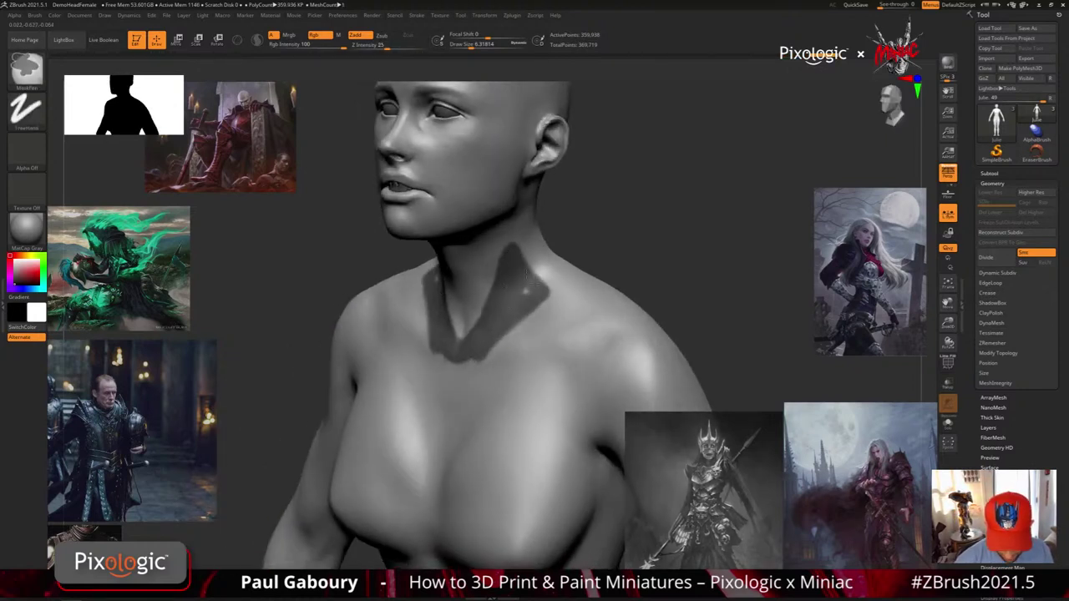
shift+right_drag(489, 334, 443, 320)
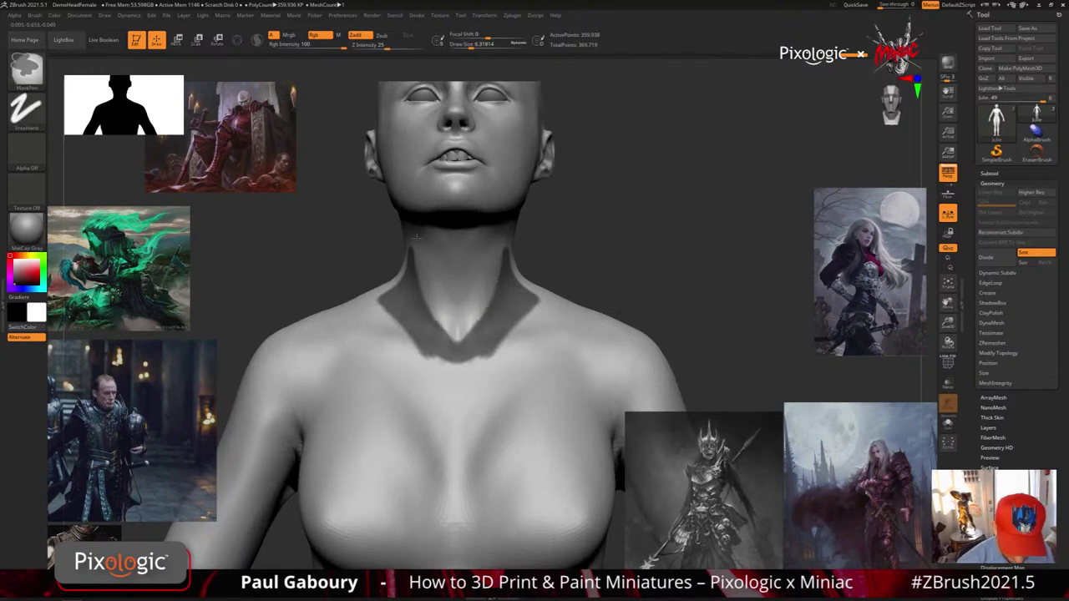
right_drag(546, 376, 437, 375)
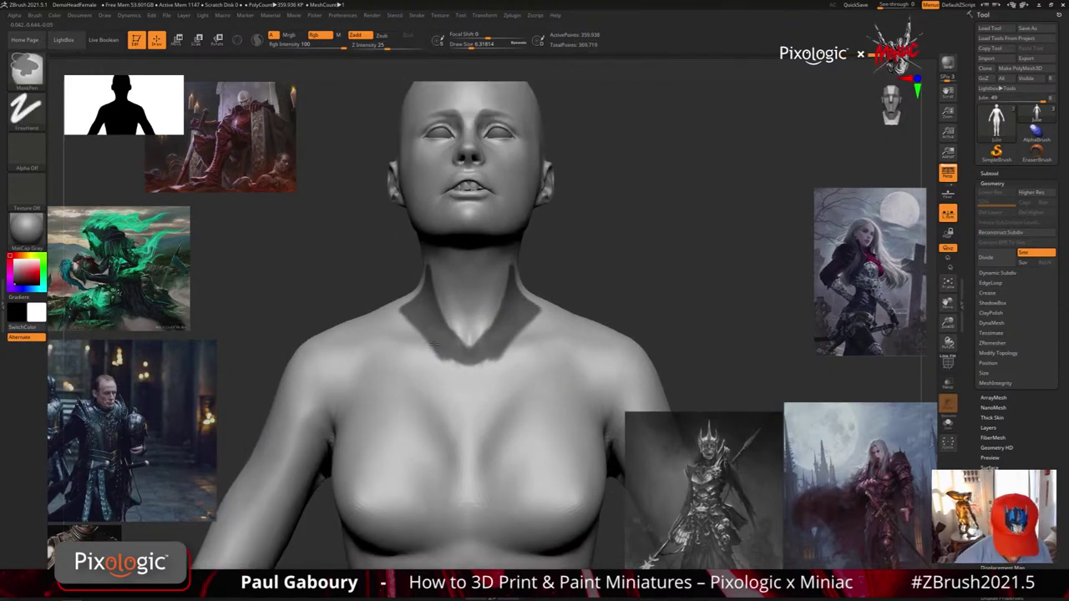
Extend the collar mask down the sternum to a point and carve notches into its outer edges by unmasking
mouse_move(441, 355)
ctrl+mouse_down()
mouse_move(465, 399)
mouse_move(465, 358)
ctrl+mouse_up()
mouse_move(468, 406)
ctrl+mouse_down()
mouse_move(469, 459)
mouse_move(487, 387)
ctrl+mouse_up()
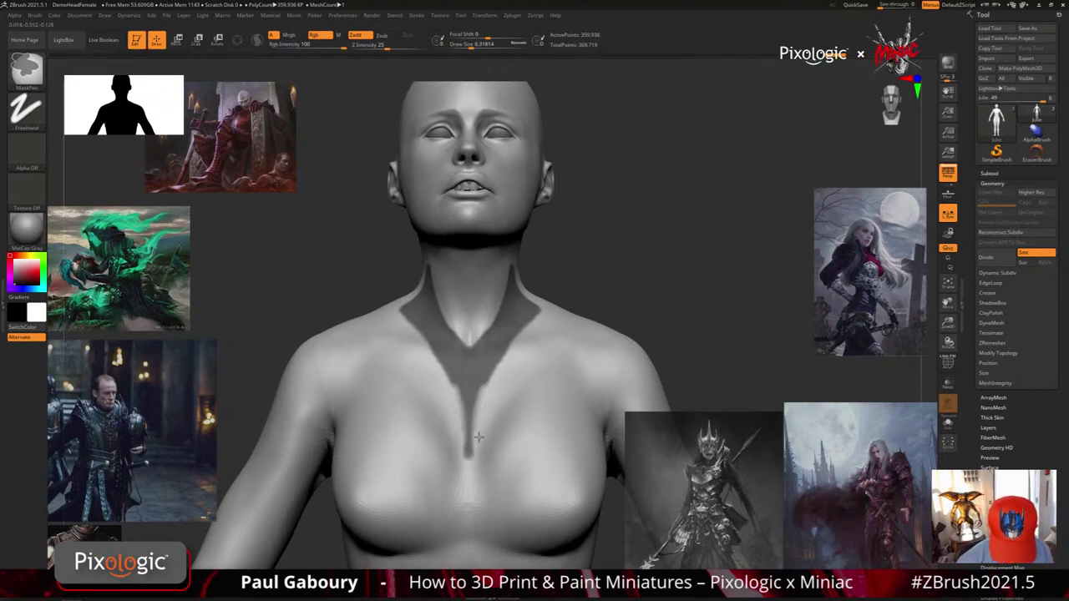
ctrl+alt+drag(478, 438, 506, 354)
mouse_move(484, 413)
ctrl+alt+mouse_down()
mouse_move(501, 363)
mouse_move(471, 455)
ctrl+alt+mouse_up()
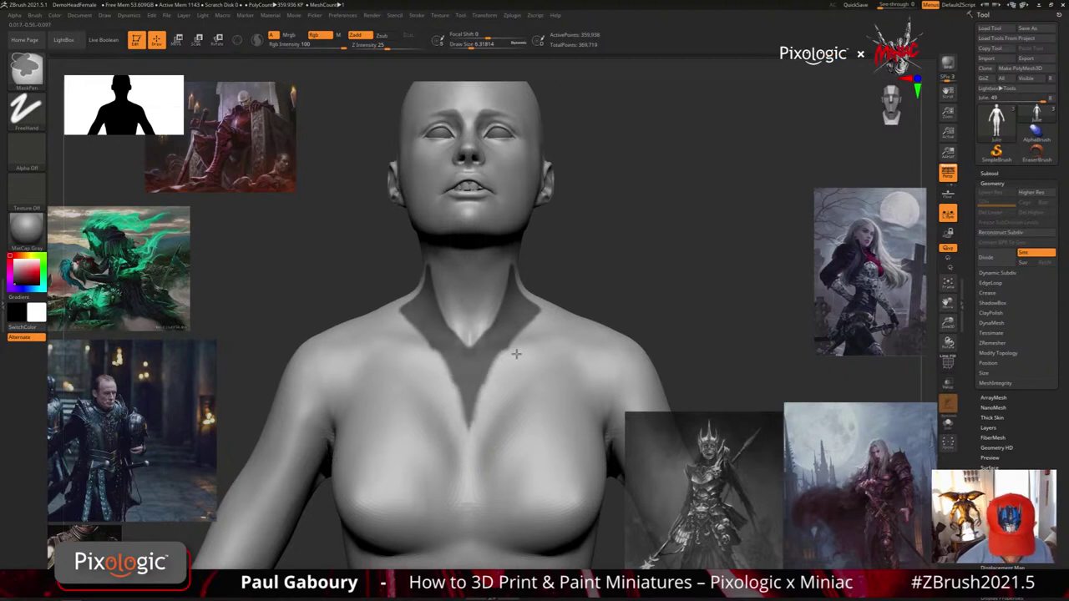
ctrl+alt+drag(497, 354, 490, 376)
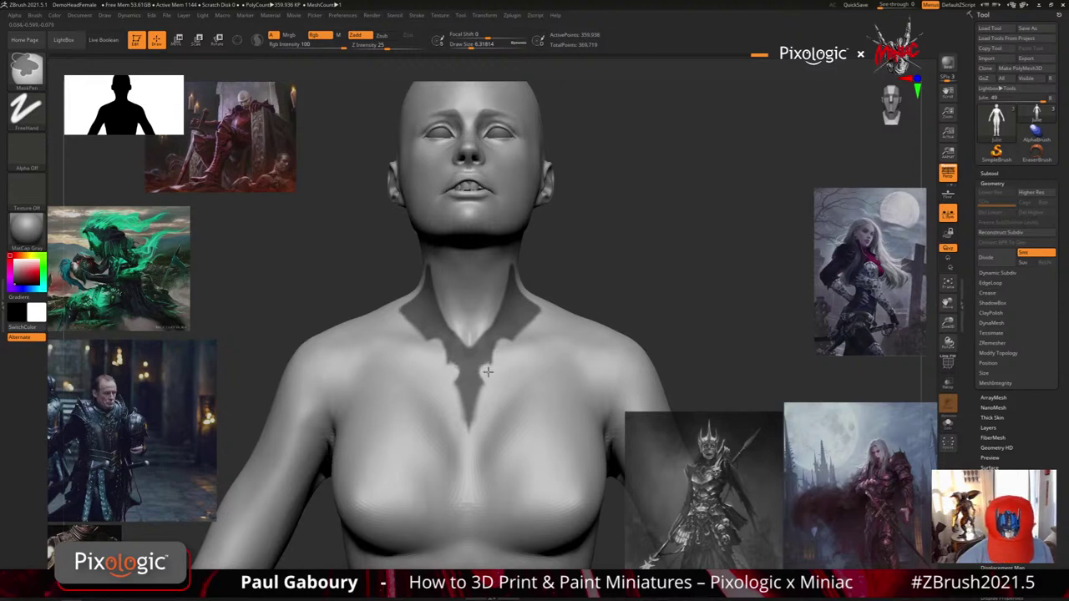
Extend the collar mask symmetrically around the sides of the neck towards the back
mouse_move(551, 406)
right_down()
mouse_move(530, 443)
mouse_move(553, 353)
mouse_move(520, 437)
mouse_move(506, 405)
right_up()
mouse_move(506, 405)
ctrl+mouse_down()
mouse_move(484, 412)
mouse_move(472, 376)
ctrl+mouse_up()
shift+right_drag(534, 391, 584, 393)
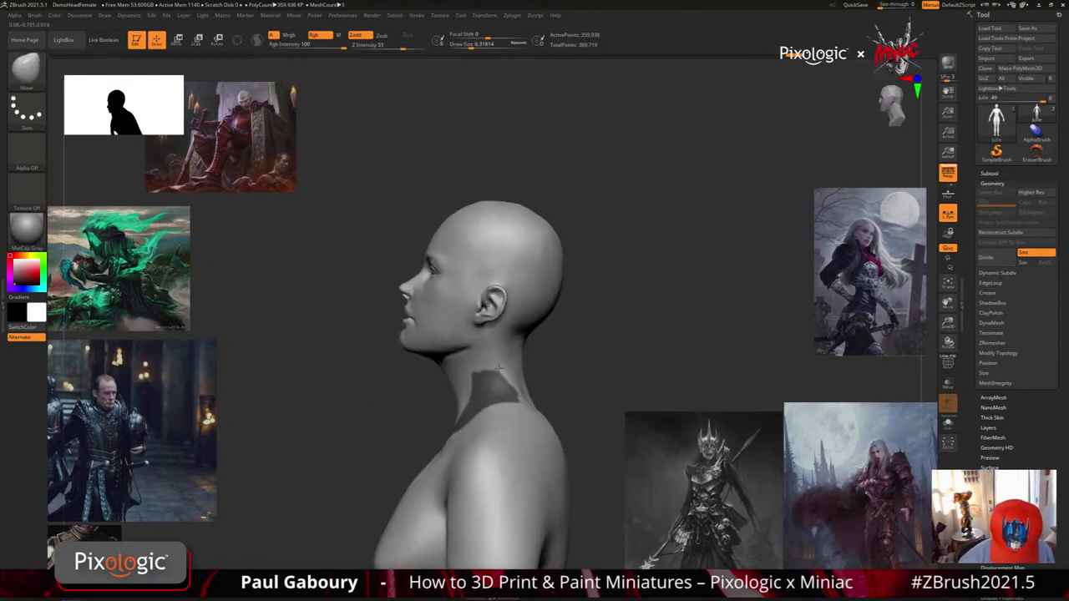
mouse_move(589, 399)
ctrl+mouse_down()
mouse_move(510, 357)
mouse_move(470, 362)
mouse_move(579, 433)
mouse_move(551, 405)
ctrl+mouse_up()
shift+drag(586, 325, 573, 374)
mouse_move(580, 412)
mouse_down()
mouse_move(554, 418)
mouse_move(598, 404)
mouse_move(557, 432)
mouse_move(569, 446)
mouse_up()
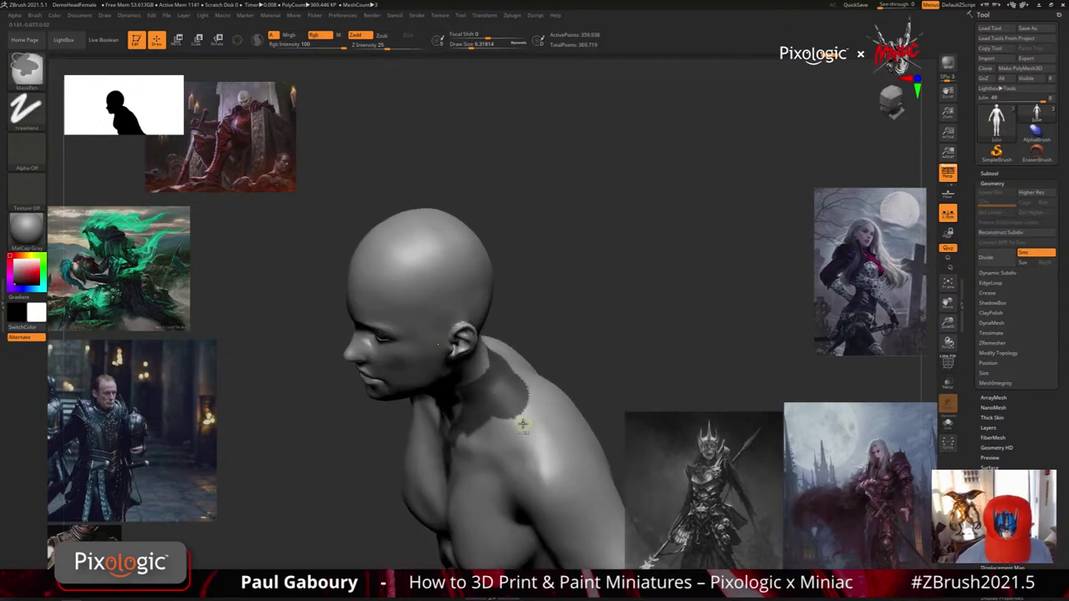
Trim the outer edge of the collar mask where it passes over the tops of the shoulders
ctrl+drag(509, 432, 526, 396)
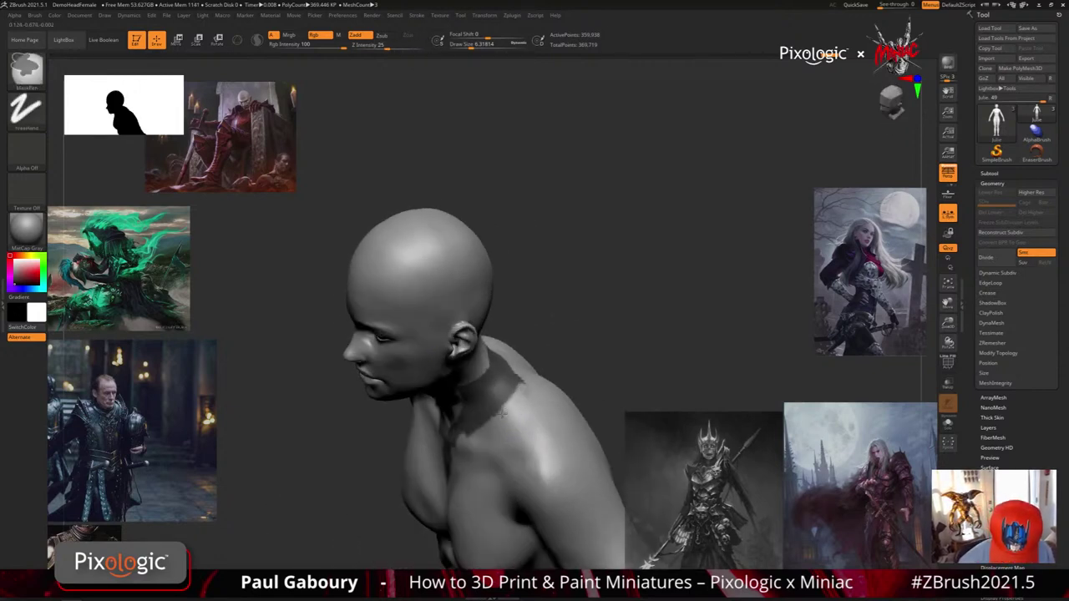
right_drag(522, 367, 529, 364)
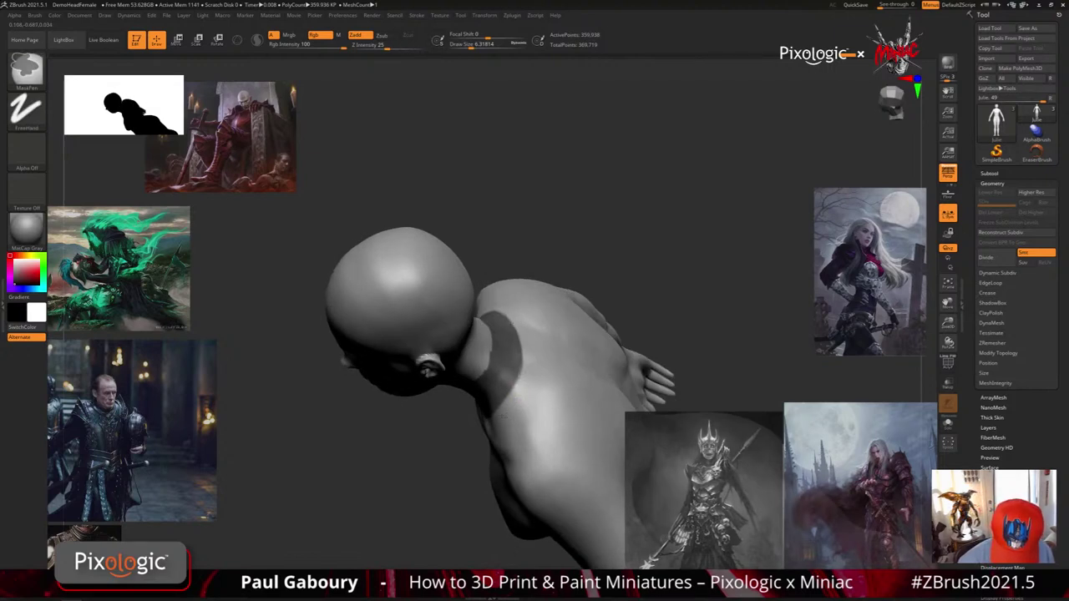
right_drag(502, 415, 547, 364)
ctrl+right_drag(547, 364, 535, 370)
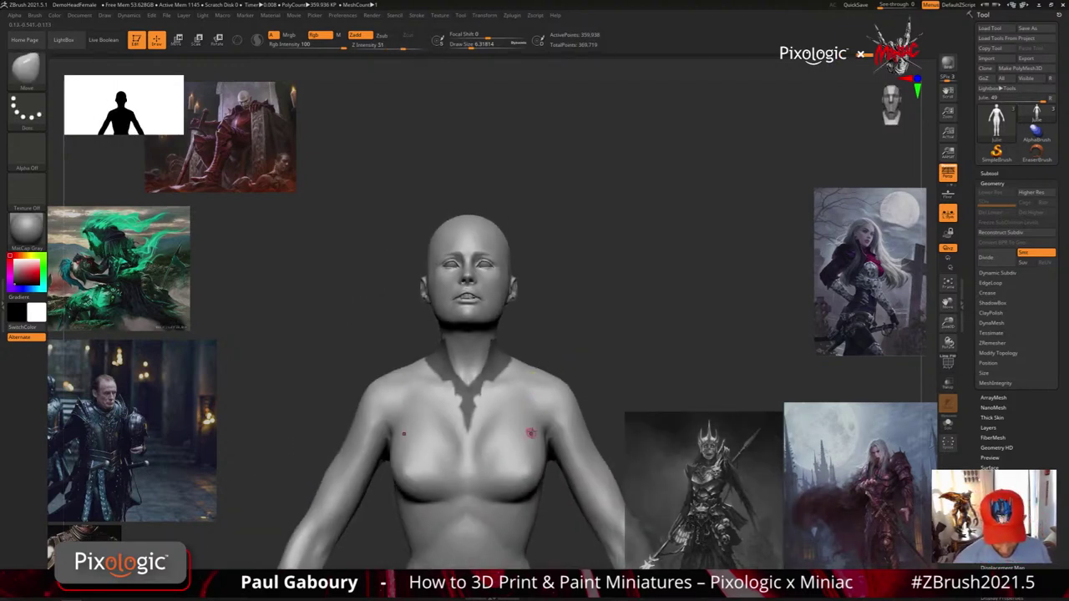
mouse_move(529, 432)
right_down()
mouse_move(523, 463)
mouse_move(491, 434)
right_up()
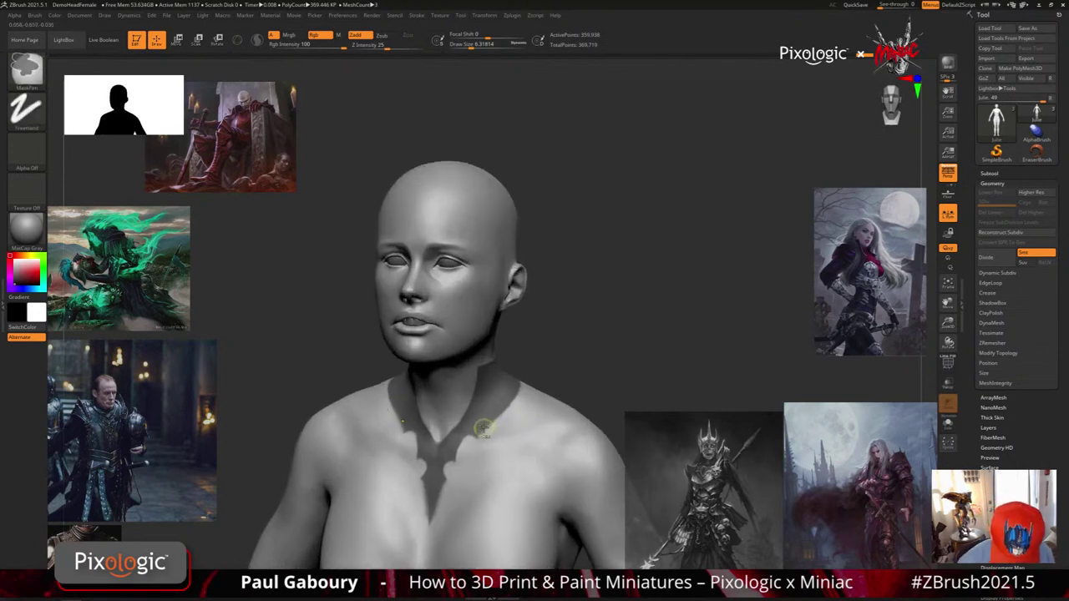
Carry the collar mask across the nape to a point down the spine and carve notches into its lower edges
mouse_move(541, 387)
right_down()
mouse_move(529, 355)
mouse_move(568, 396)
mouse_move(551, 424)
mouse_move(509, 434)
mouse_move(489, 465)
mouse_move(479, 436)
right_up()
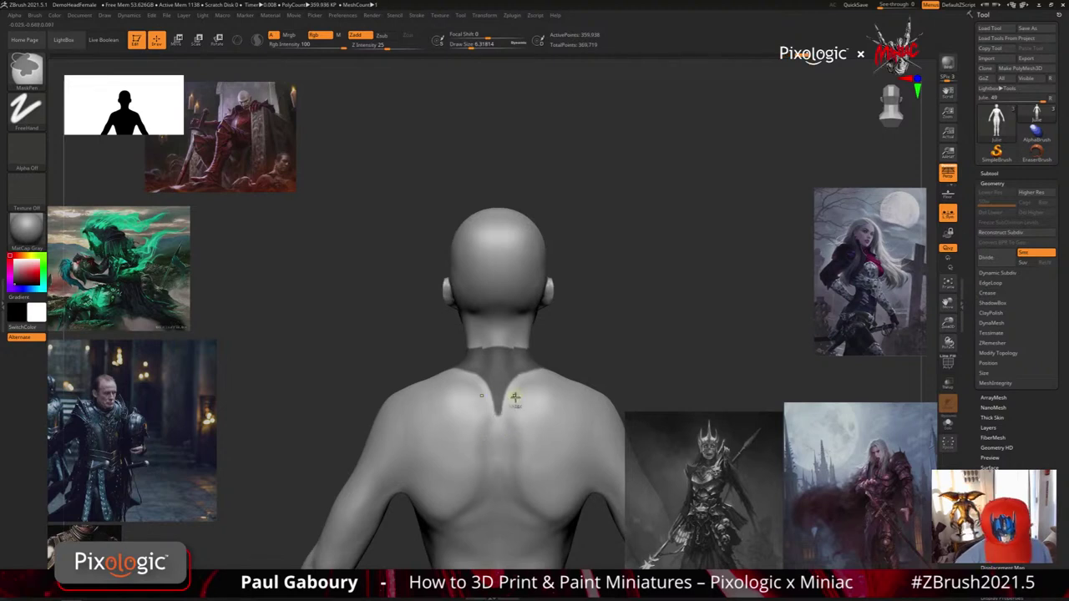
right_drag(514, 398, 451, 368)
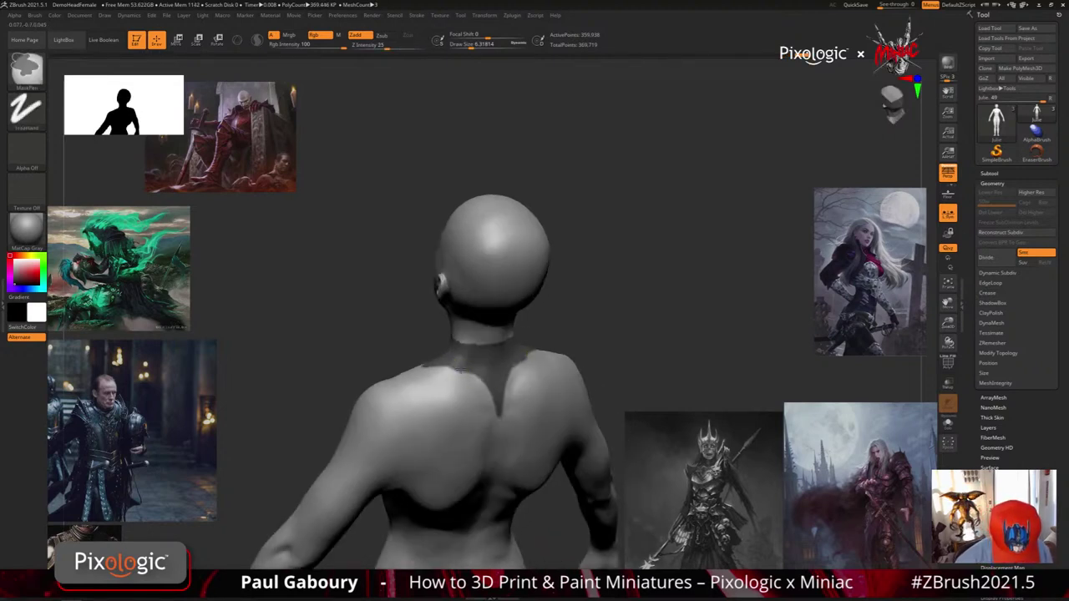
ctrl+drag(461, 369, 471, 392)
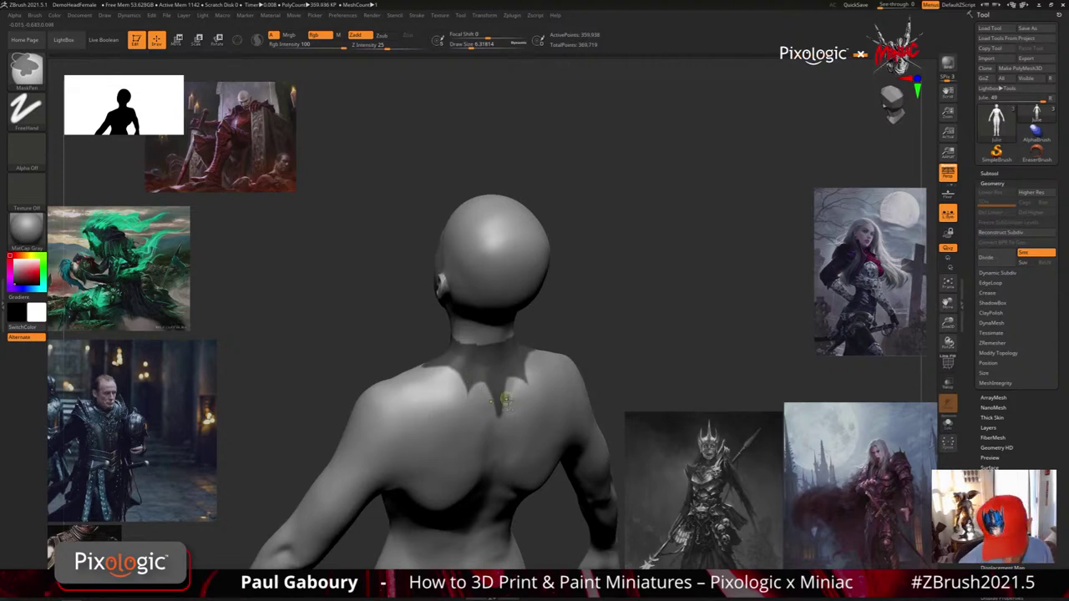
Clean up the upper edge of the collar mask along the side of the neck by unmasking the excess
mouse_move(481, 388)
right_down()
mouse_move(447, 373)
mouse_move(528, 445)
mouse_move(458, 434)
mouse_move(497, 417)
mouse_move(517, 432)
mouse_move(559, 354)
right_up()
ctrl+right_drag(532, 314, 551, 340)
mouse_move(421, 261)
ctrl+alt+mouse_down()
mouse_move(493, 263)
mouse_move(416, 267)
ctrl+alt+mouse_up()
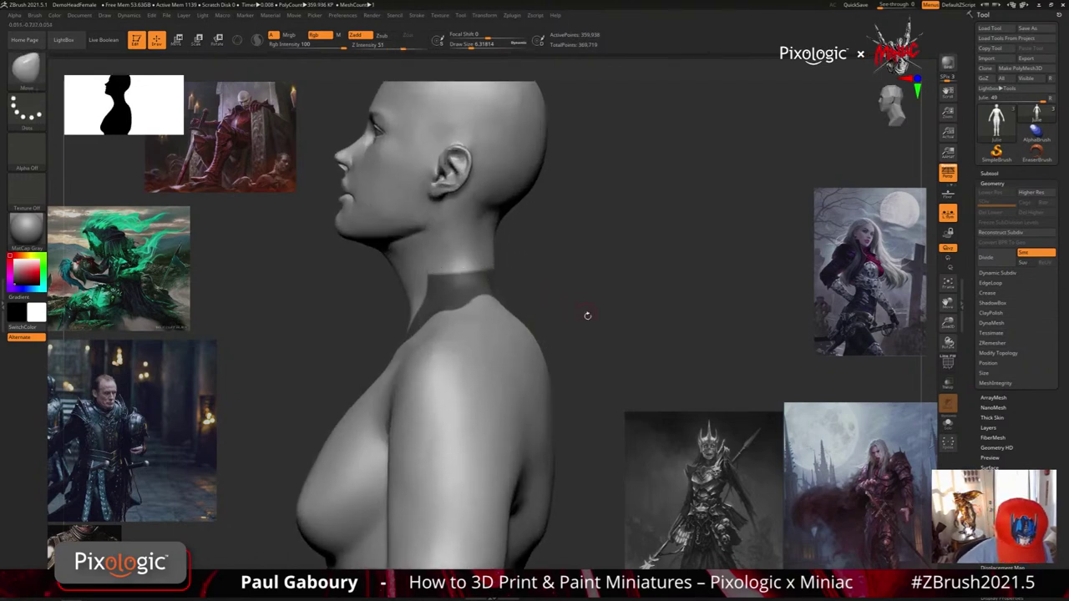
right_drag(587, 313, 548, 319)
mouse_move(401, 251)
ctrl+alt+mouse_down()
mouse_move(468, 260)
mouse_move(412, 263)
ctrl+alt+mouse_up()
right_drag(561, 366, 586, 369)
mouse_move(586, 369)
ctrl+right_down()
mouse_move(589, 384)
mouse_move(623, 389)
mouse_move(534, 395)
mouse_move(501, 551)
mouse_move(478, 543)
mouse_move(552, 486)
mouse_move(534, 427)
mouse_move(550, 425)
ctrl+right_up()
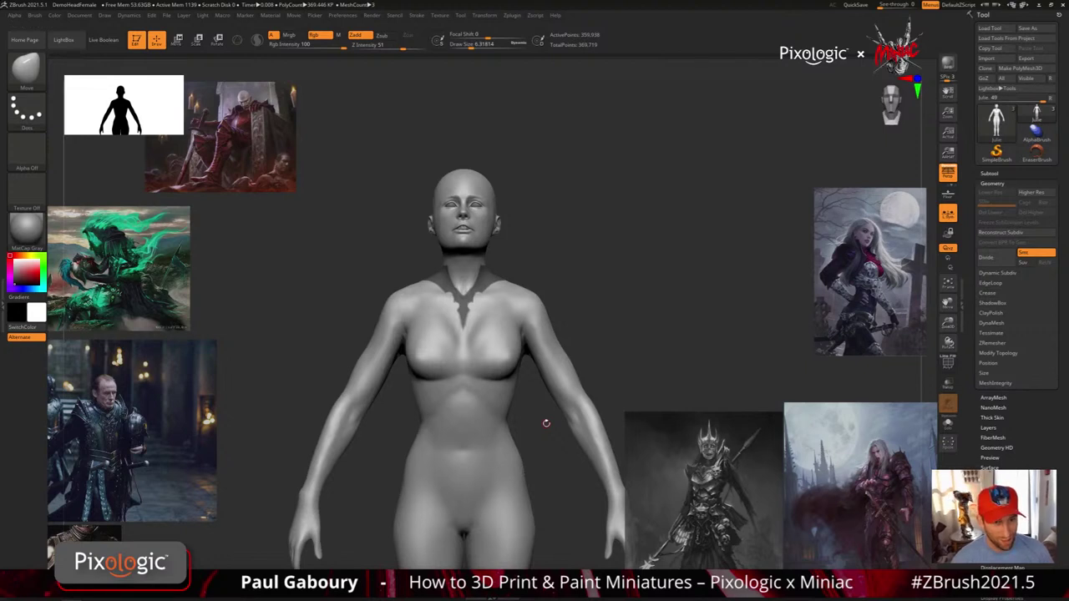
Check the body's polyframe, then preview an extraction of the masked collar with smoothing 5 and thickness 0.02
drag(646, 310, 635, 322)
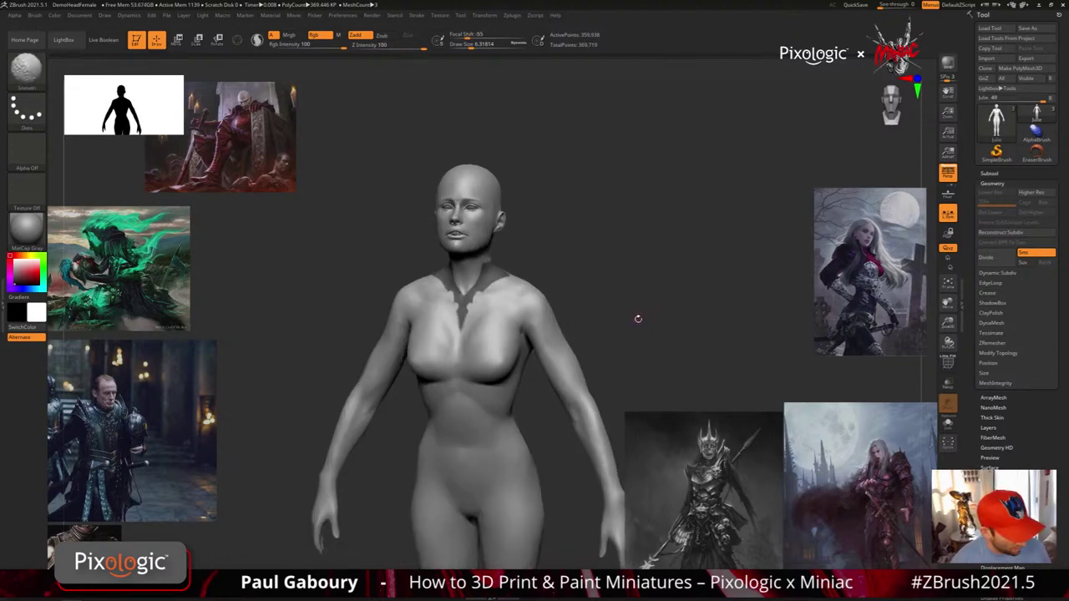
key(shift+f)
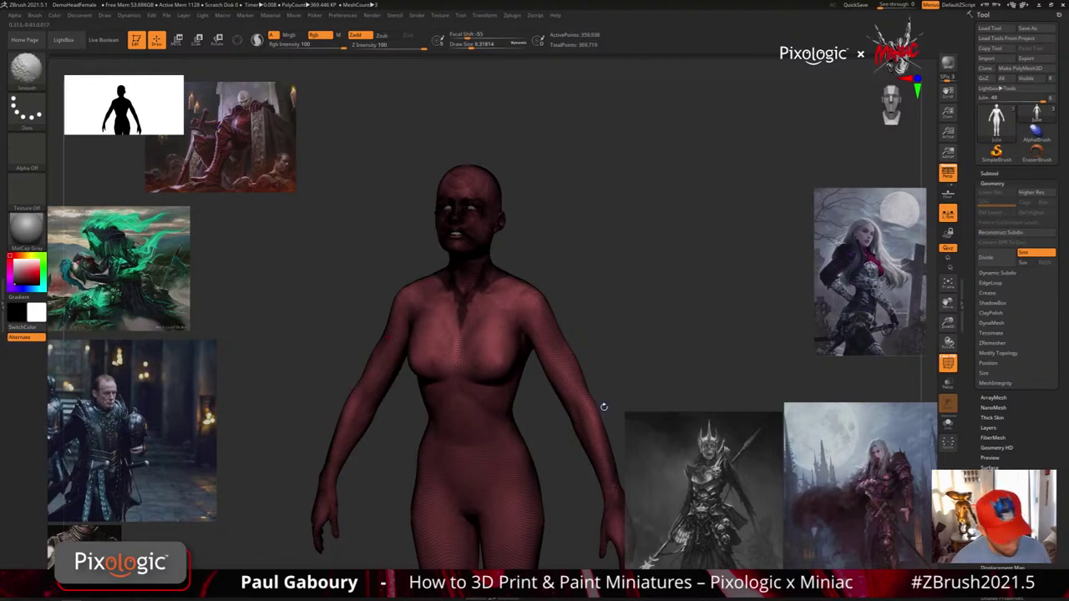
key(shift+f)
click(988, 173)
drag(1040, 394, 1040, 212)
click(987, 401)
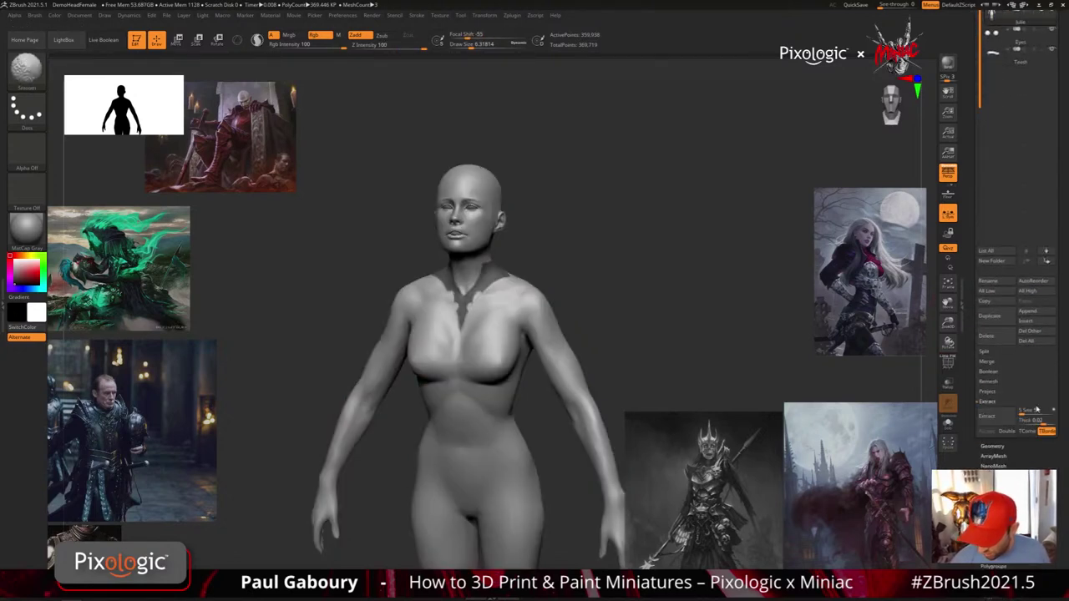
click(987, 416)
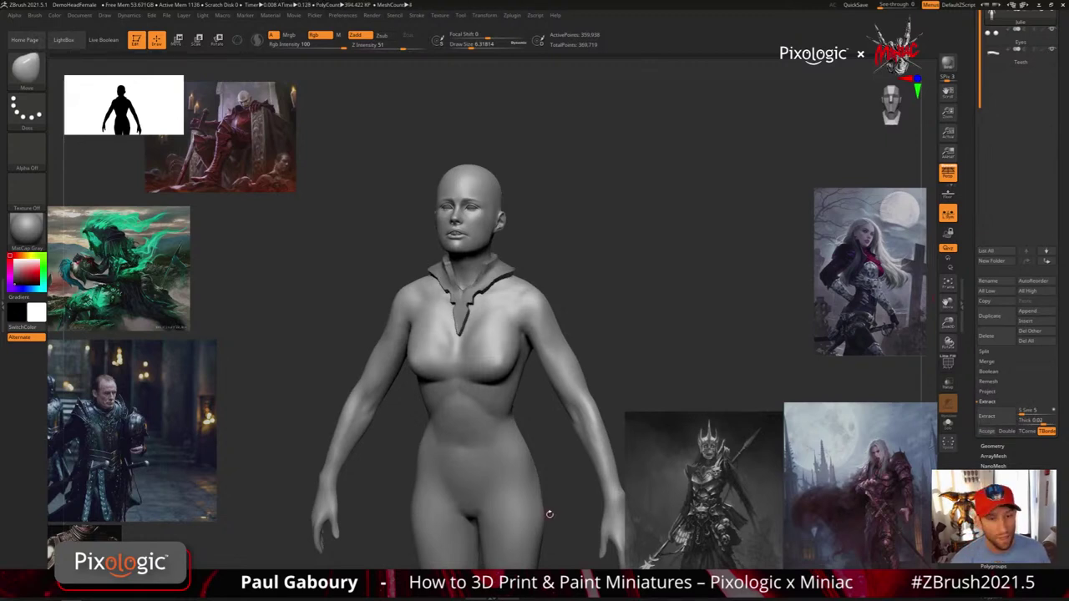
Set the extraction thickness to 0.01 and preview the collar again
click(1036, 420)
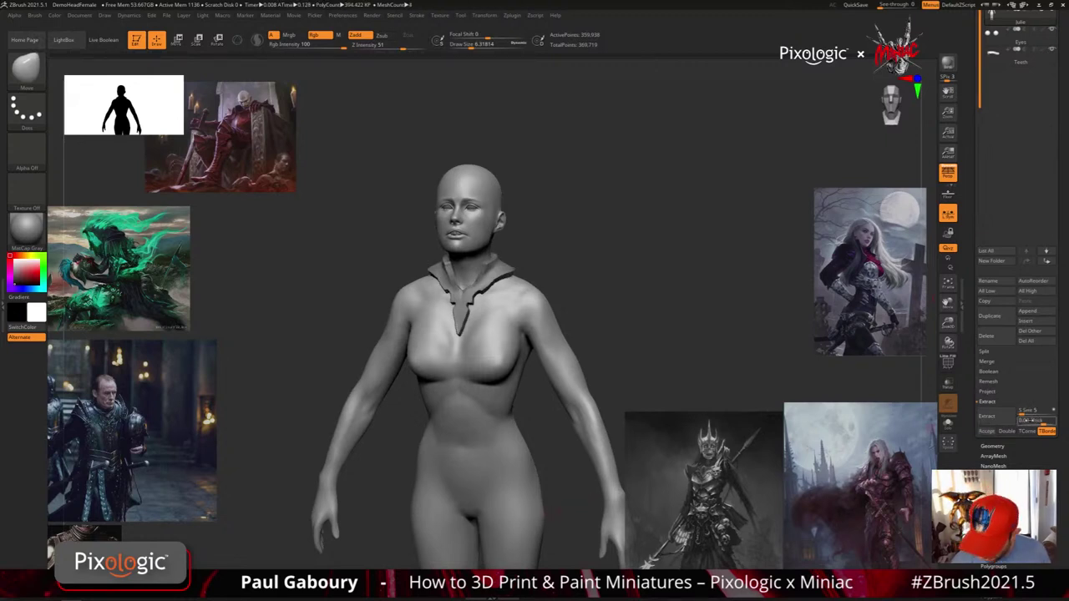
click(1042, 423)
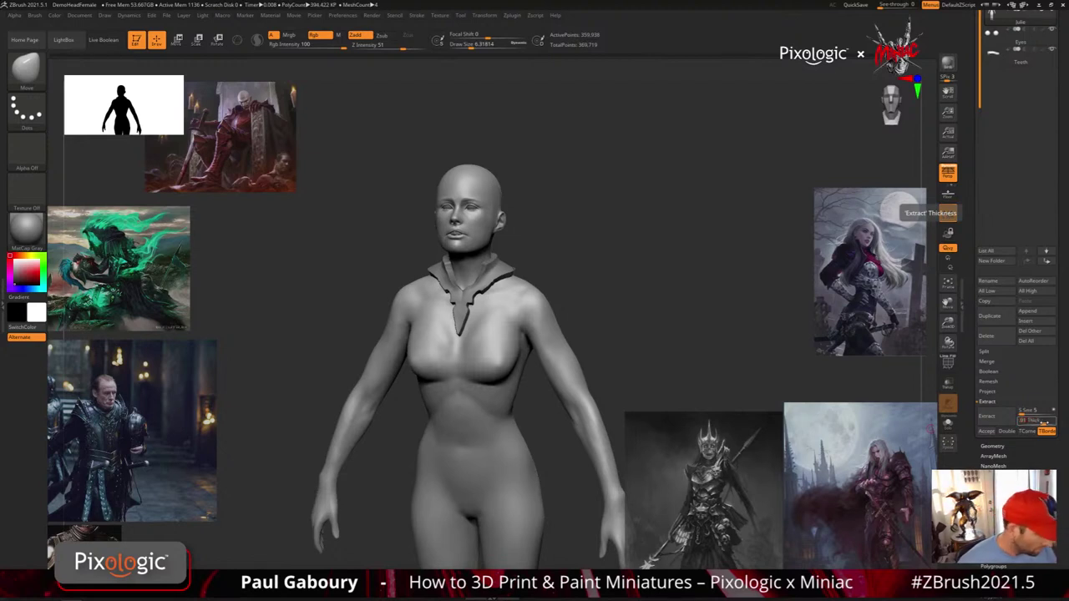
key(Return)
click(998, 417)
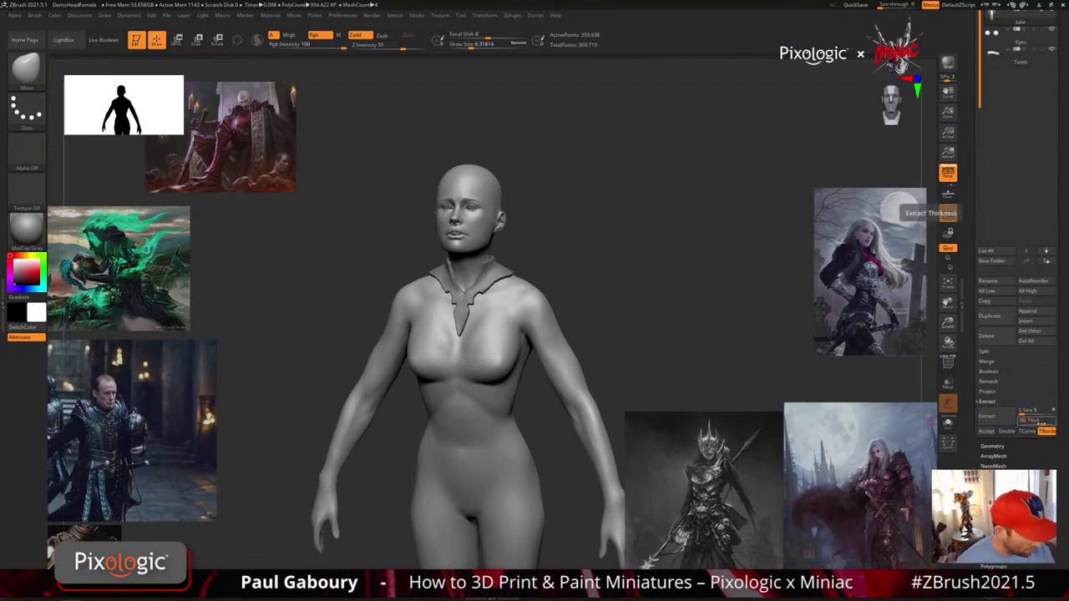
Set the extraction thickness to 0.005 and accept the extracted collar as a separate subtool
text(.005)
key(Return)
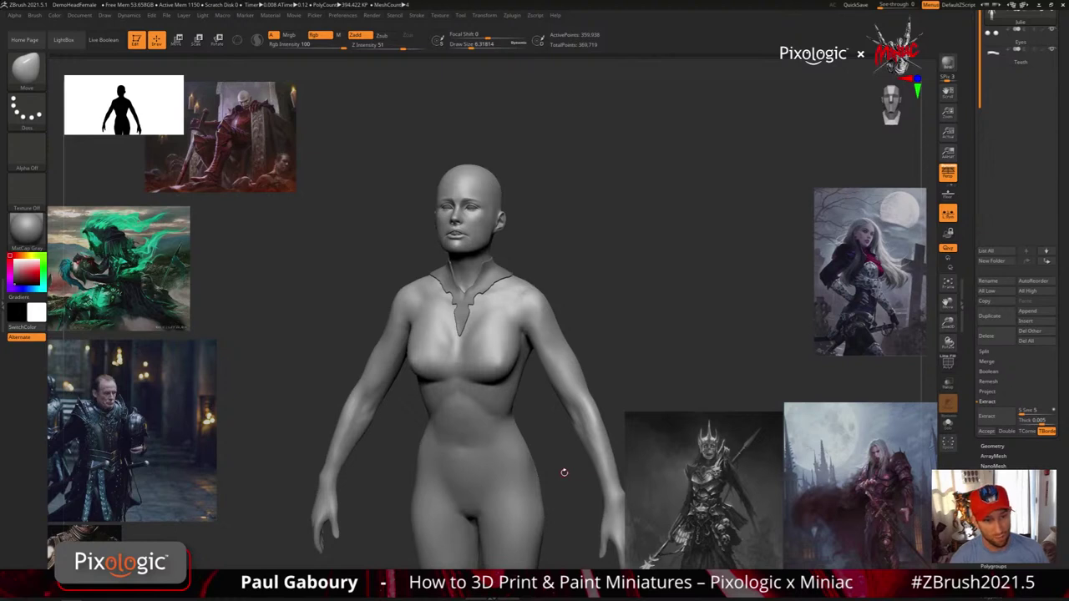
click(986, 431)
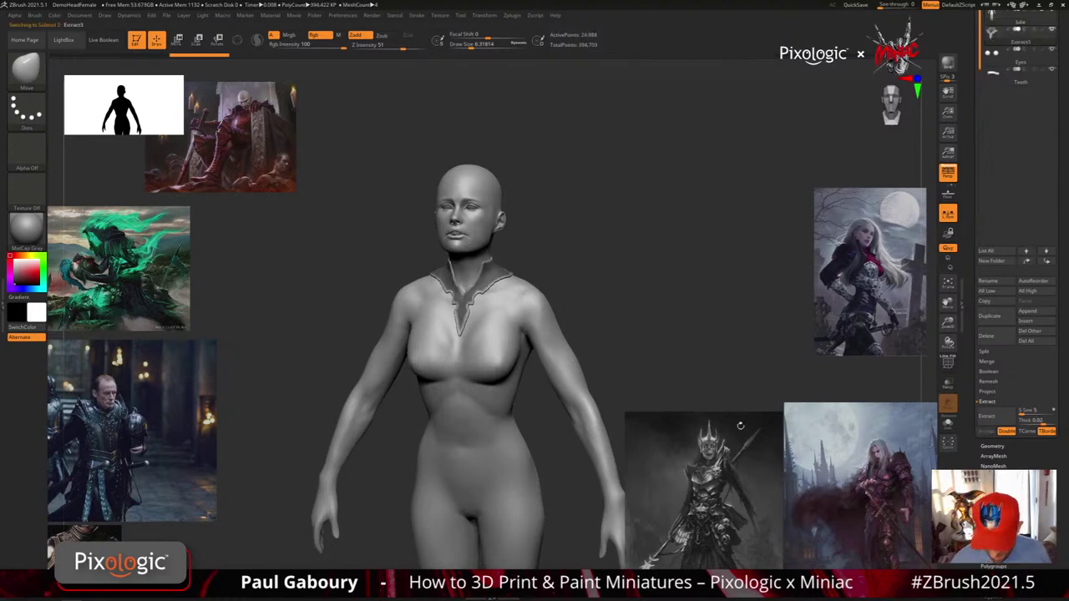
Clear the mask from the extracted collar
ctrl+right_drag(692, 416, 665, 359)
mouse_move(660, 361)
ctrl+mouse_down()
mouse_move(664, 377)
mouse_move(648, 337)
mouse_move(602, 351)
mouse_move(730, 352)
mouse_move(658, 357)
mouse_move(668, 371)
ctrl+mouse_up()
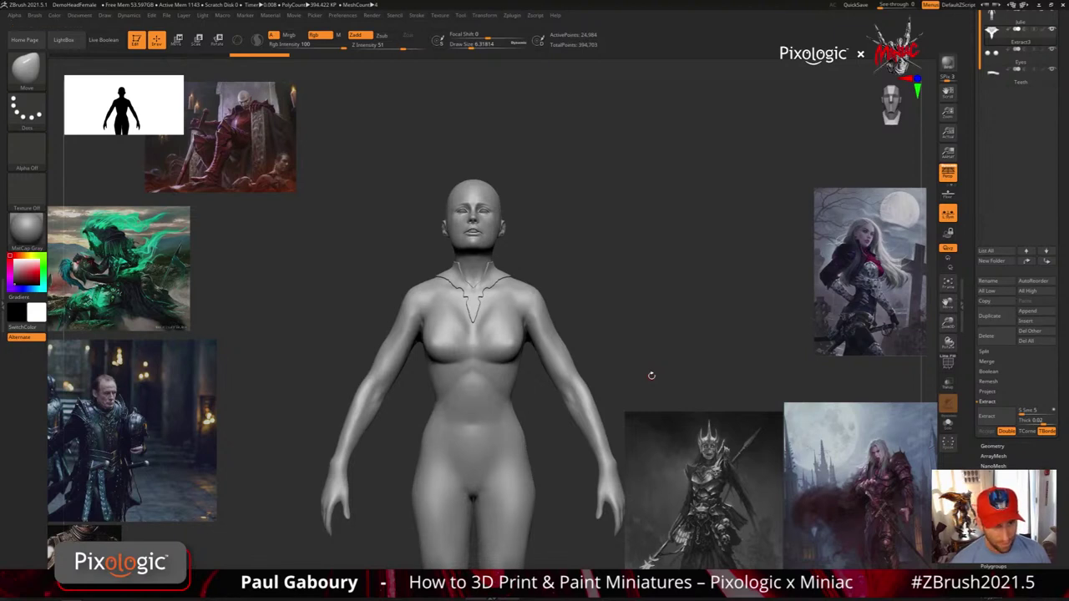
mouse_move(597, 347)
alt+mouse_down()
mouse_move(598, 357)
mouse_move(601, 343)
alt+mouse_up()
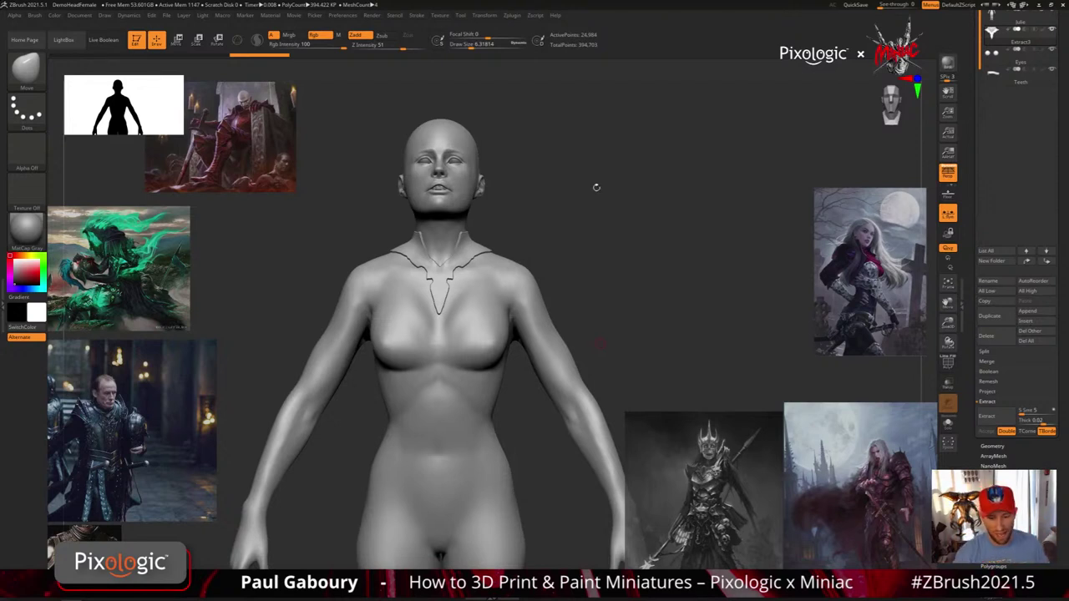
click(511, 15)
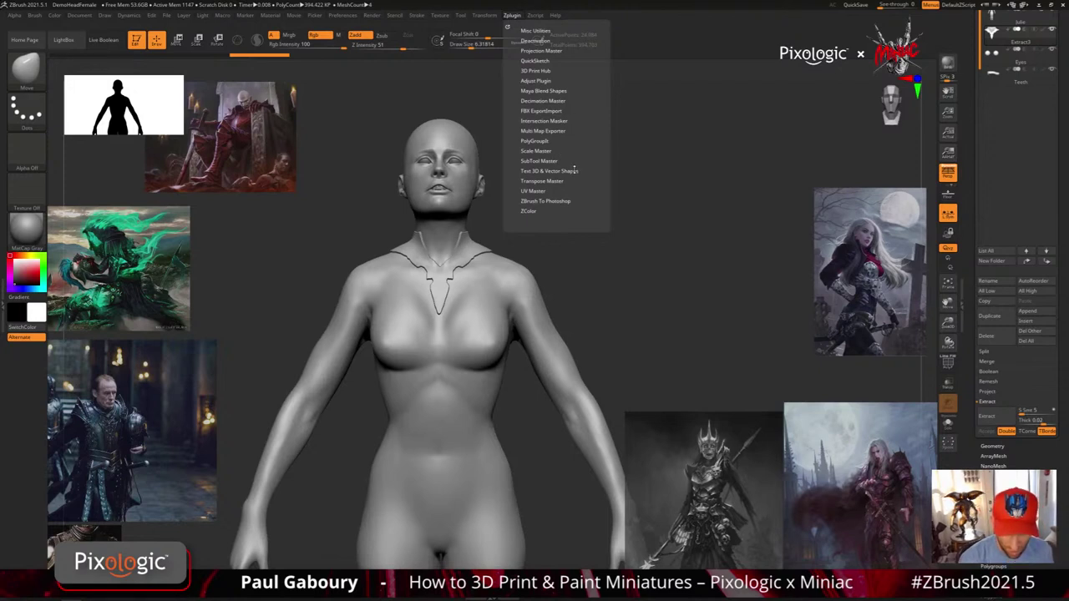
click(565, 121)
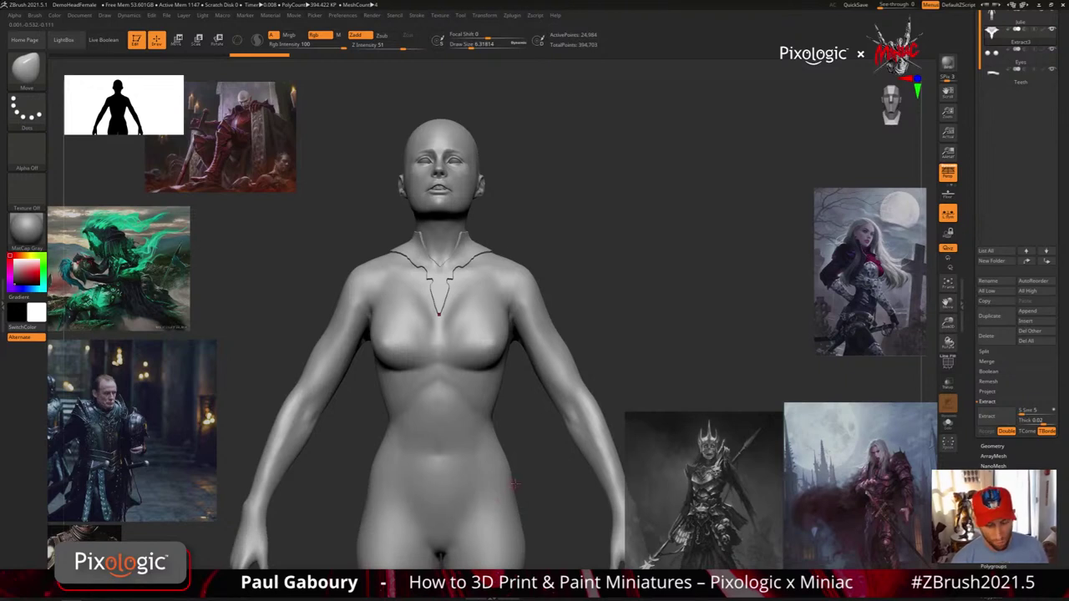
Select the body and mask a star on both shoulders using the MaskSquare brush with the star alpha (Alpha 10)
alt+click(555, 361)
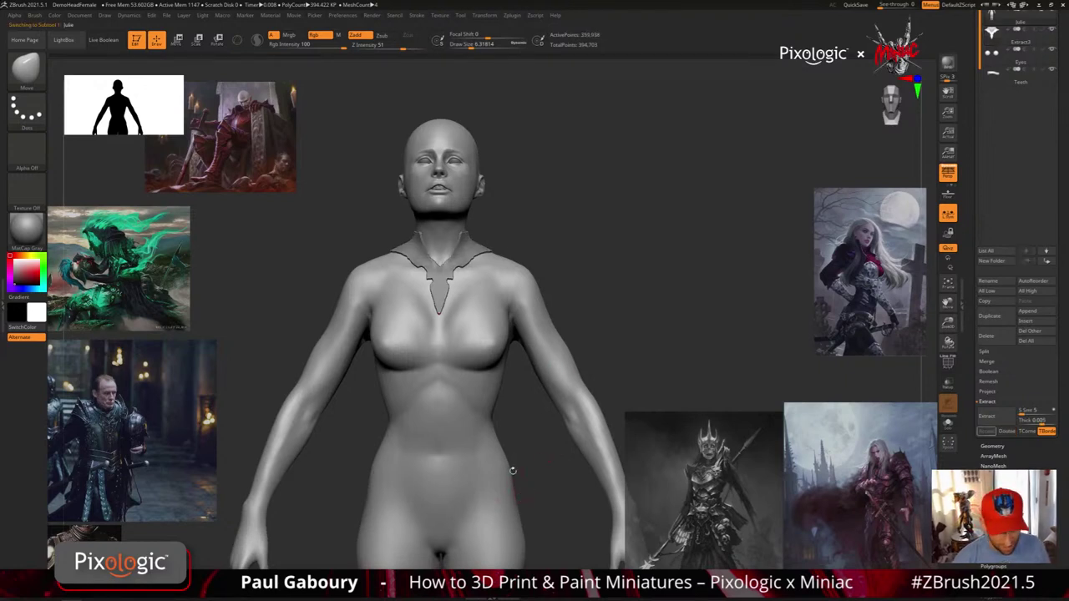
key(ctrl)
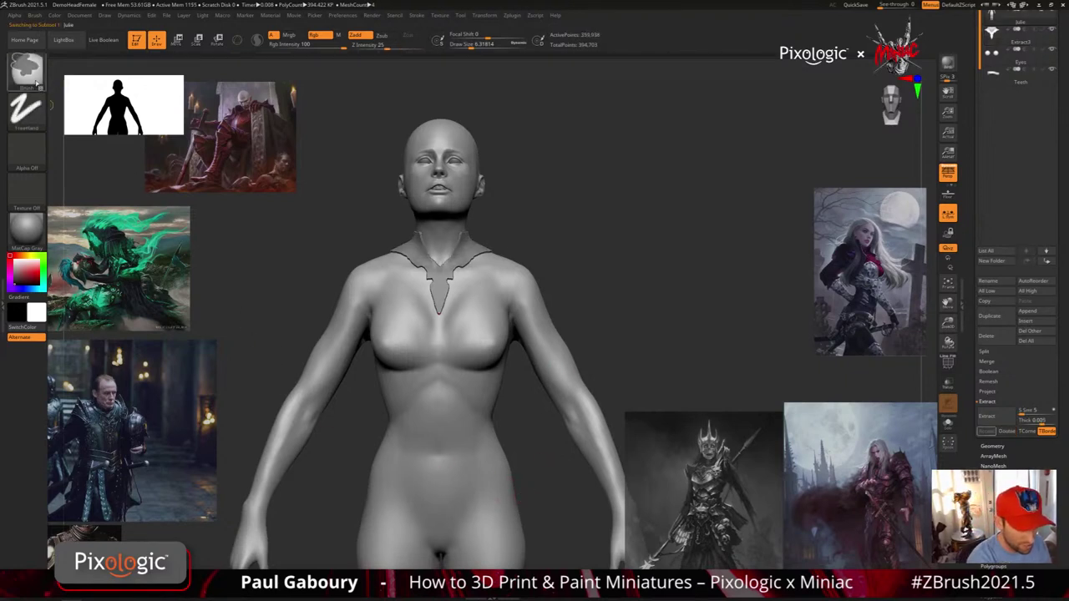
click(37, 83)
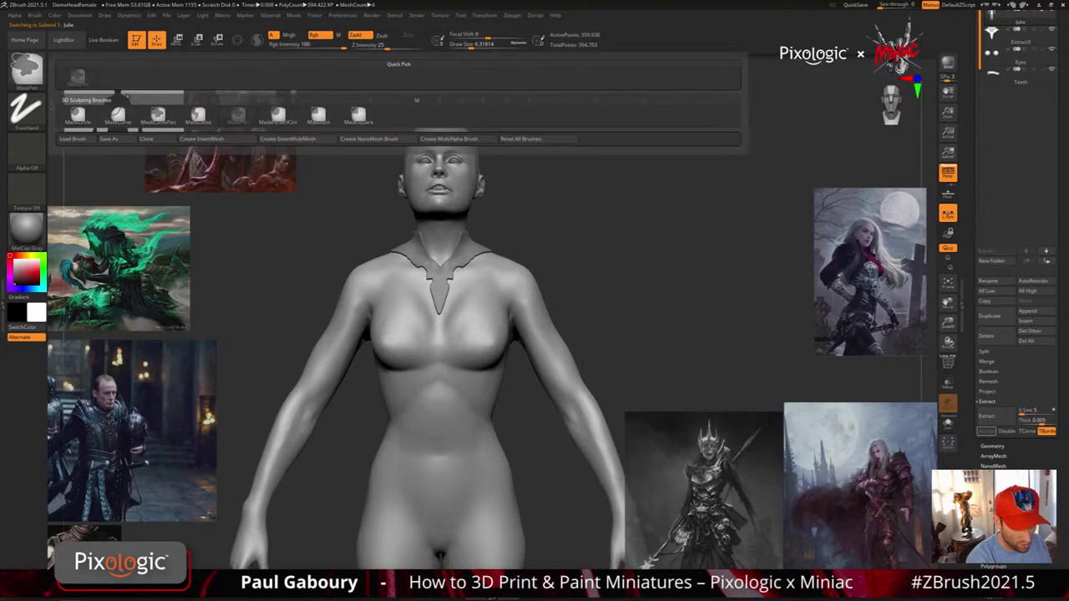
click(359, 117)
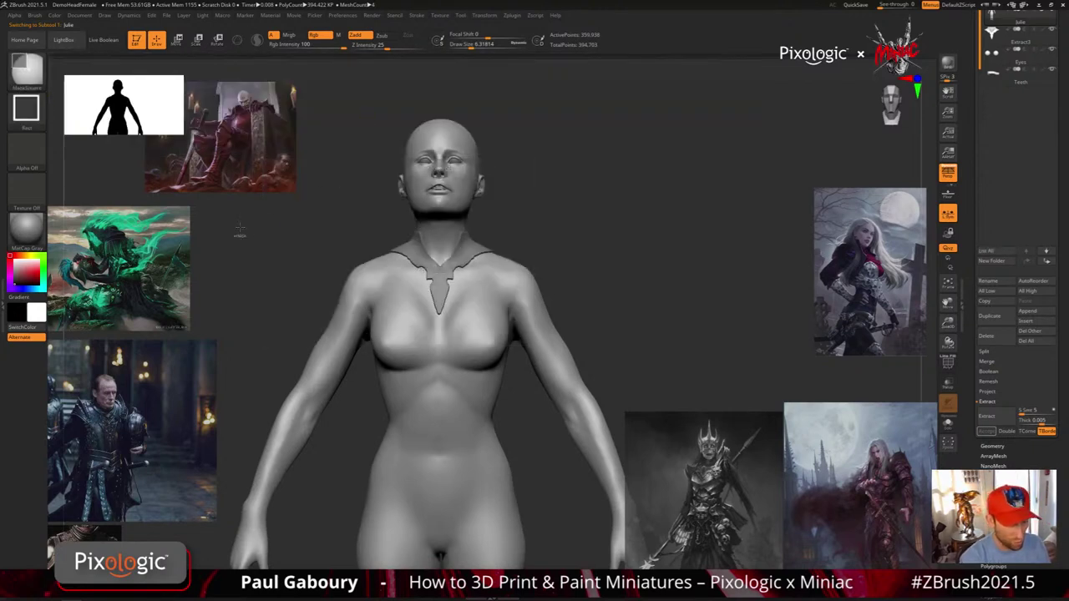
click(26, 152)
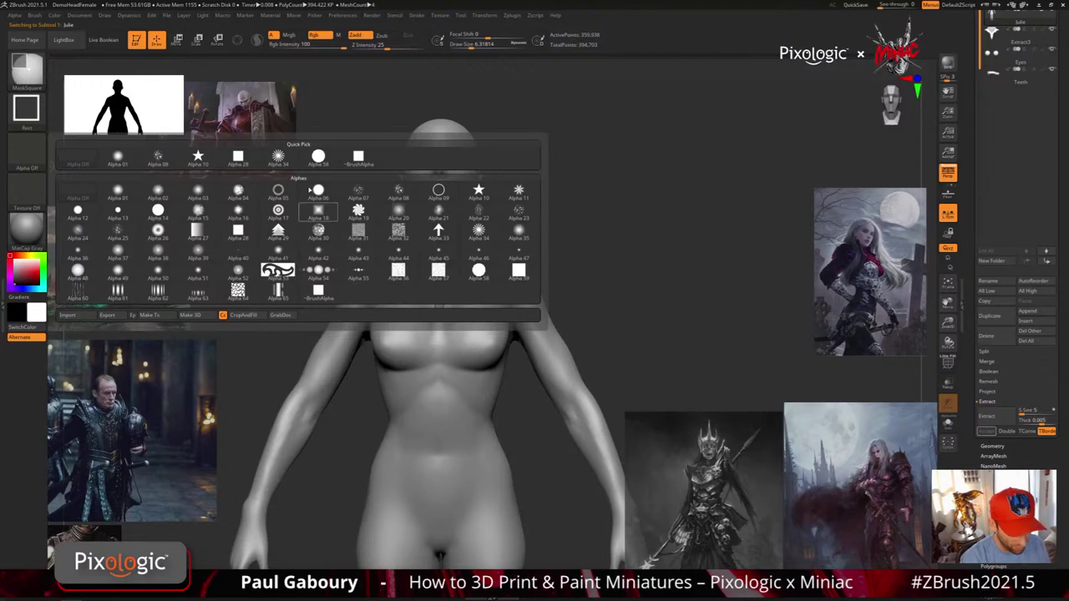
click(201, 161)
mouse_move(603, 284)
mouse_down()
mouse_move(543, 280)
mouse_move(538, 299)
mouse_up()
mouse_move(594, 344)
mouse_down()
mouse_move(629, 351)
mouse_move(635, 325)
mouse_move(625, 327)
mouse_up()
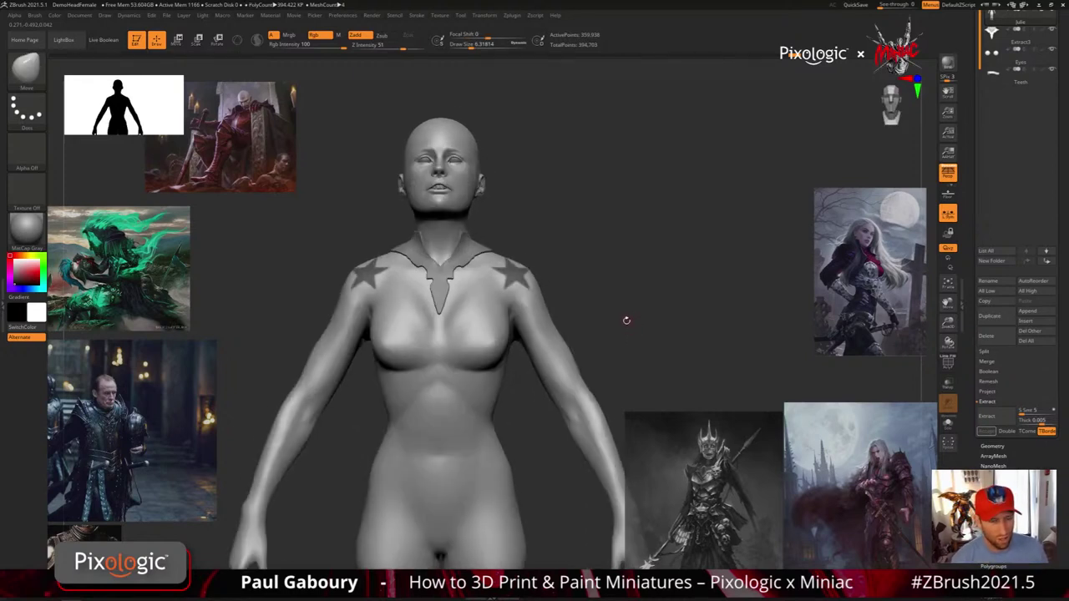
Clear the mask from the body
key(ctrl)
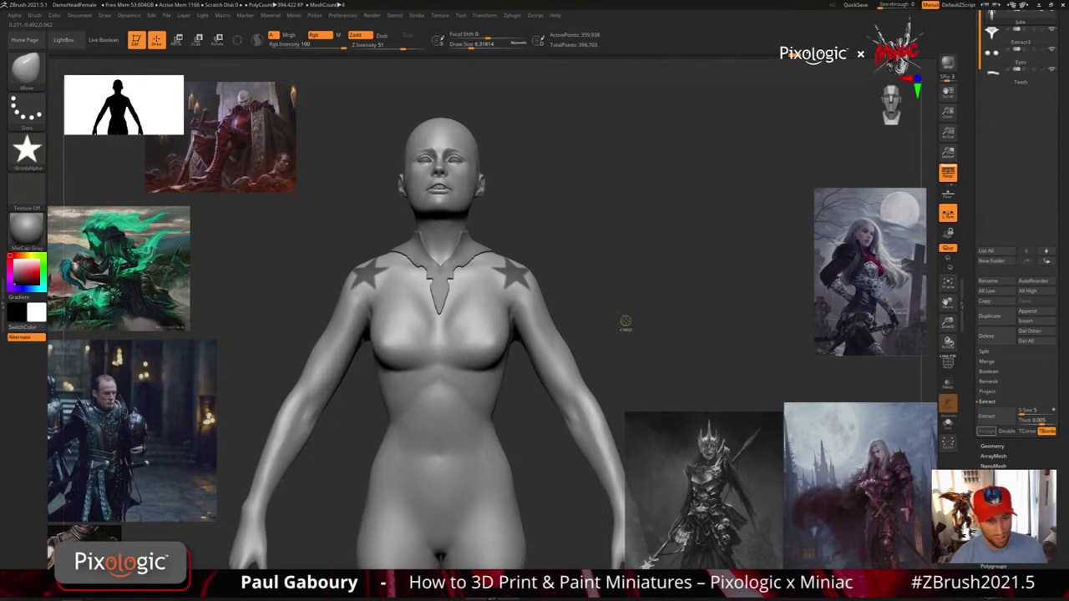
ctrl+drag(625, 321, 626, 322)
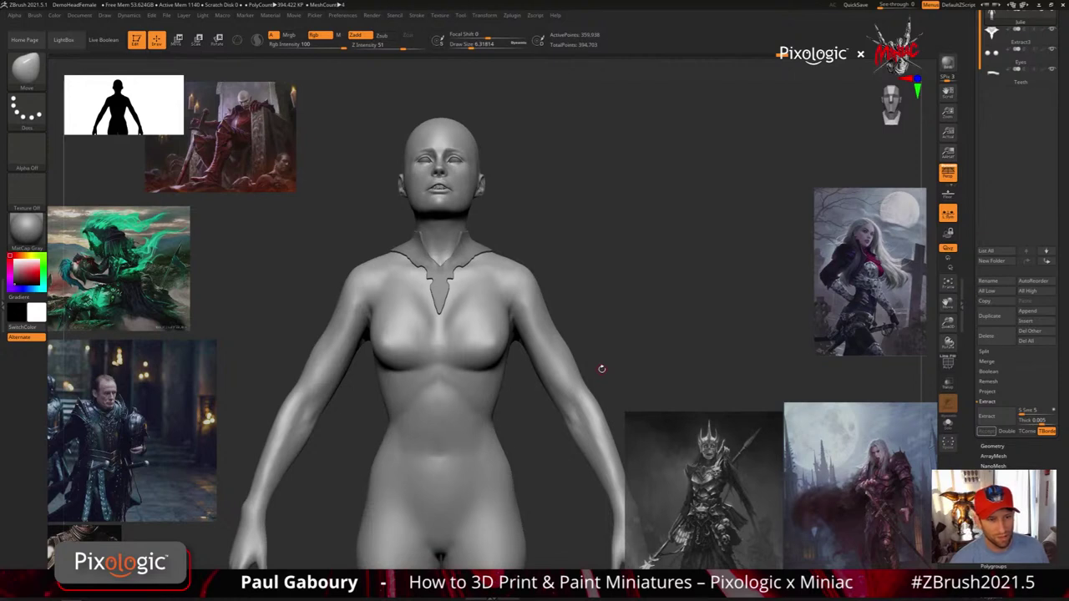
alt+right_drag(642, 353, 639, 307)
ctrl+right_drag(563, 319, 589, 342)
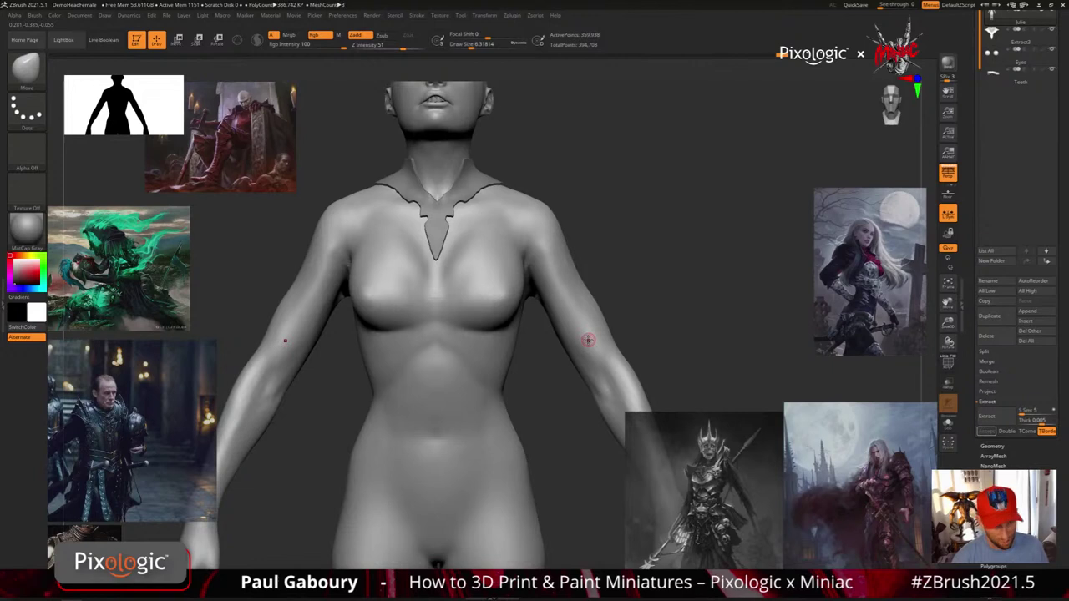
scroll(587, 340, down, 3)
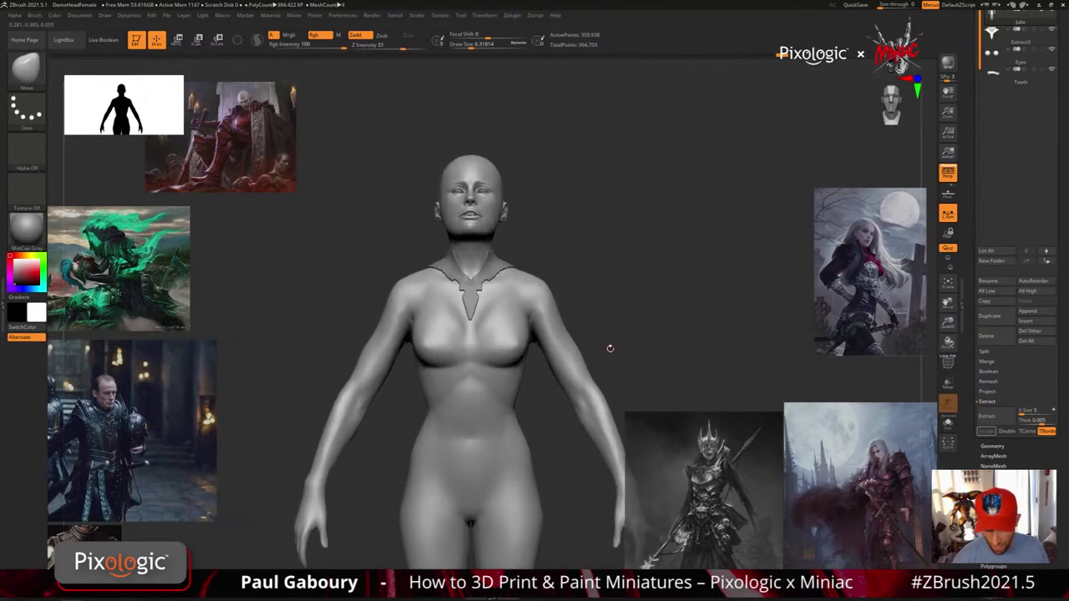
scroll(635, 337, up, 1)
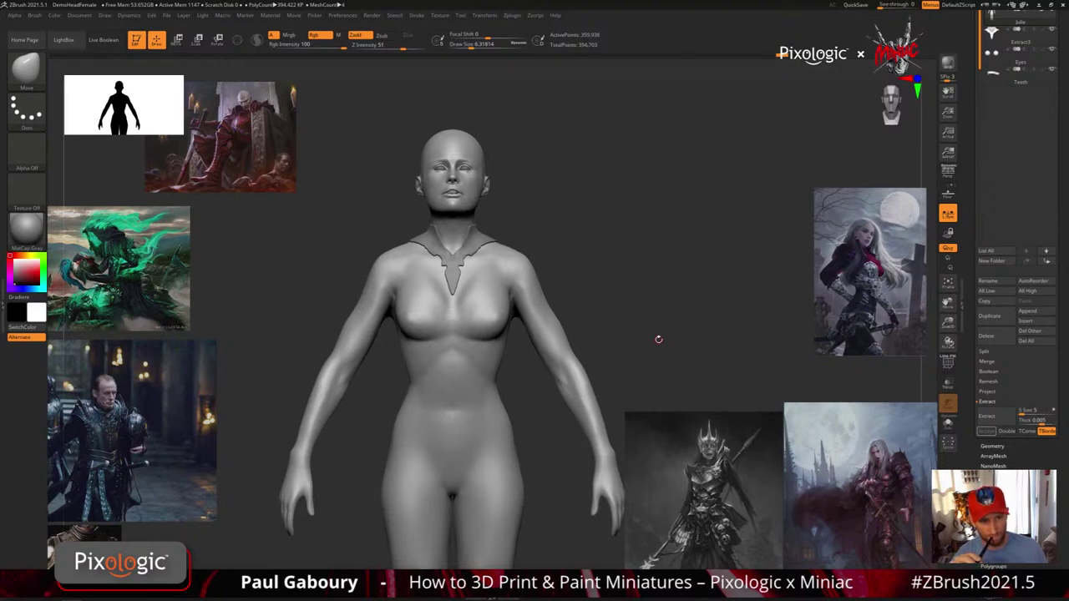
Remove the star alpha from the masking brush and switch it to MaskCurve
alt+drag(622, 341, 638, 365)
key(ctrl)
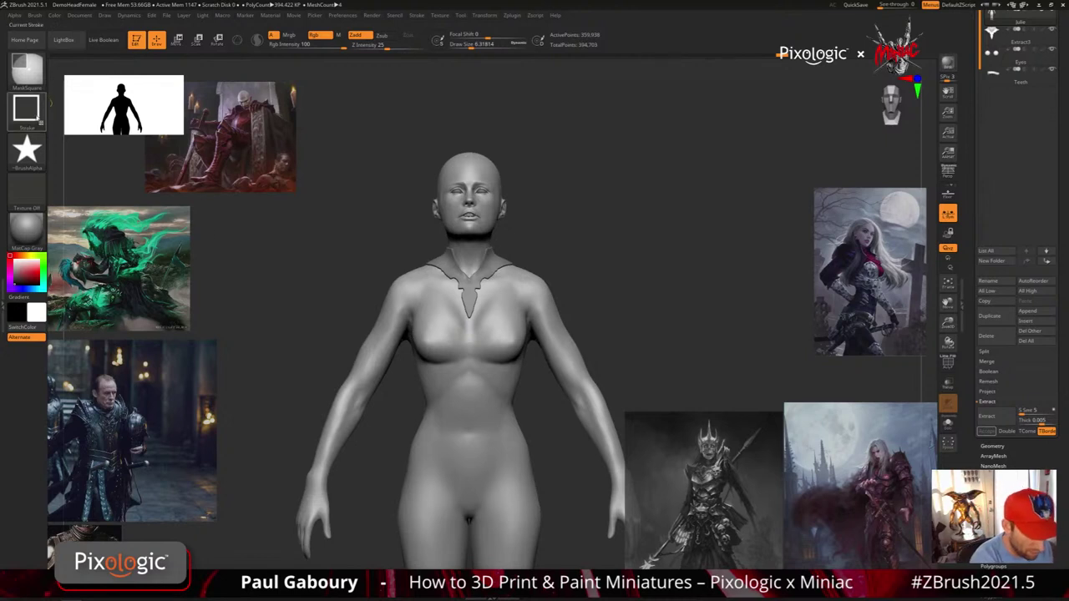
ctrl+click(33, 154)
ctrl+click(75, 155)
click(32, 106)
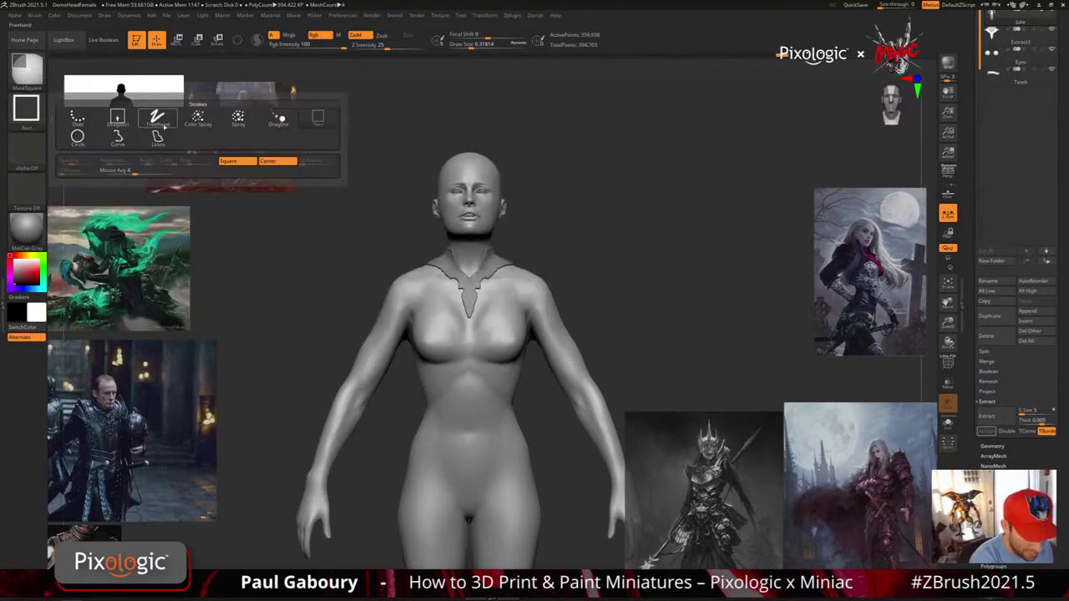
click(25, 71)
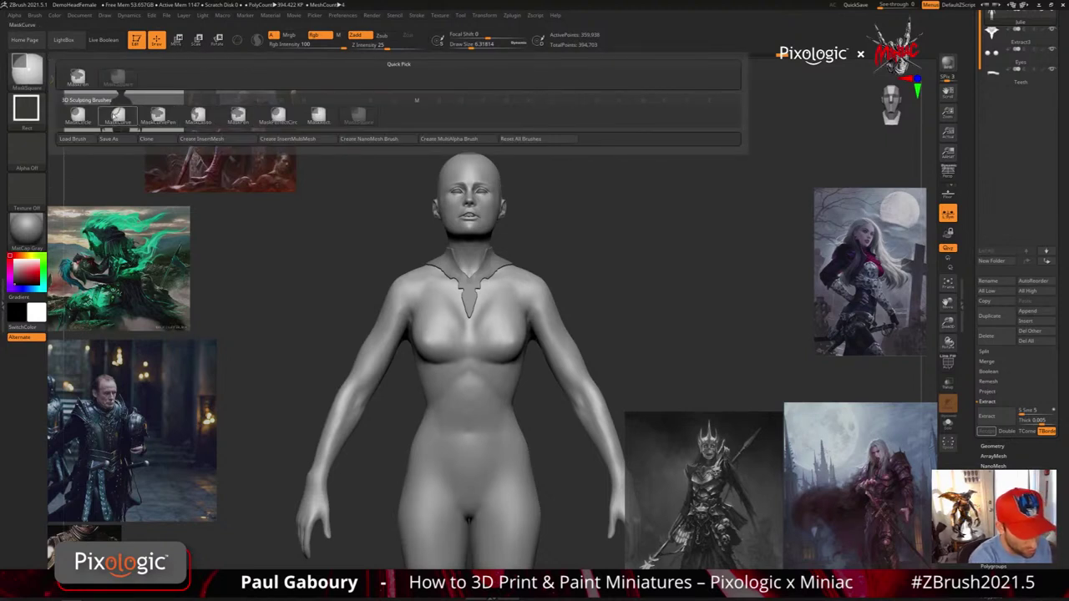
click(121, 119)
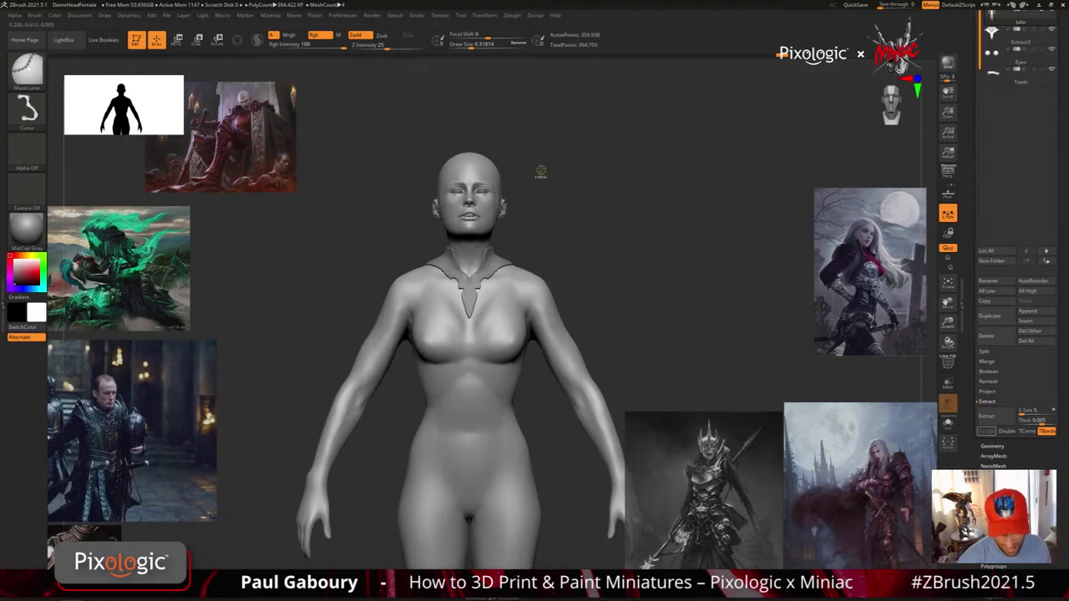
Mask the outer part of both arms with a straight MaskCurve stroke, and clear the mask
drag(539, 167, 545, 472)
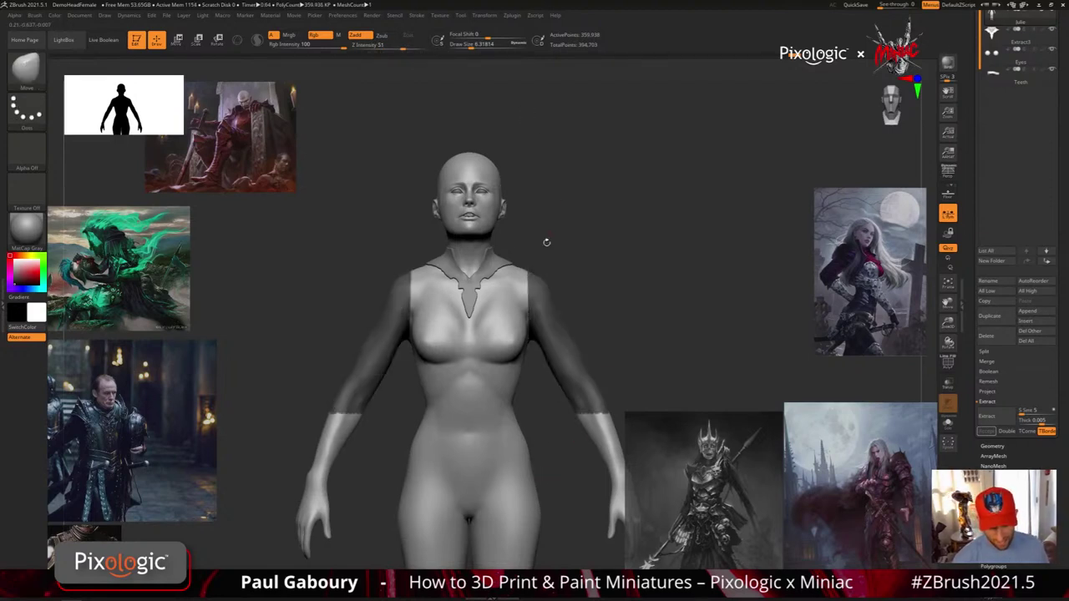
mouse_move(547, 243)
ctrl+right_down()
mouse_move(581, 464)
mouse_move(556, 450)
mouse_move(505, 449)
mouse_move(545, 447)
mouse_move(547, 467)
ctrl+right_up()
ctrl+drag(548, 468, 576, 400)
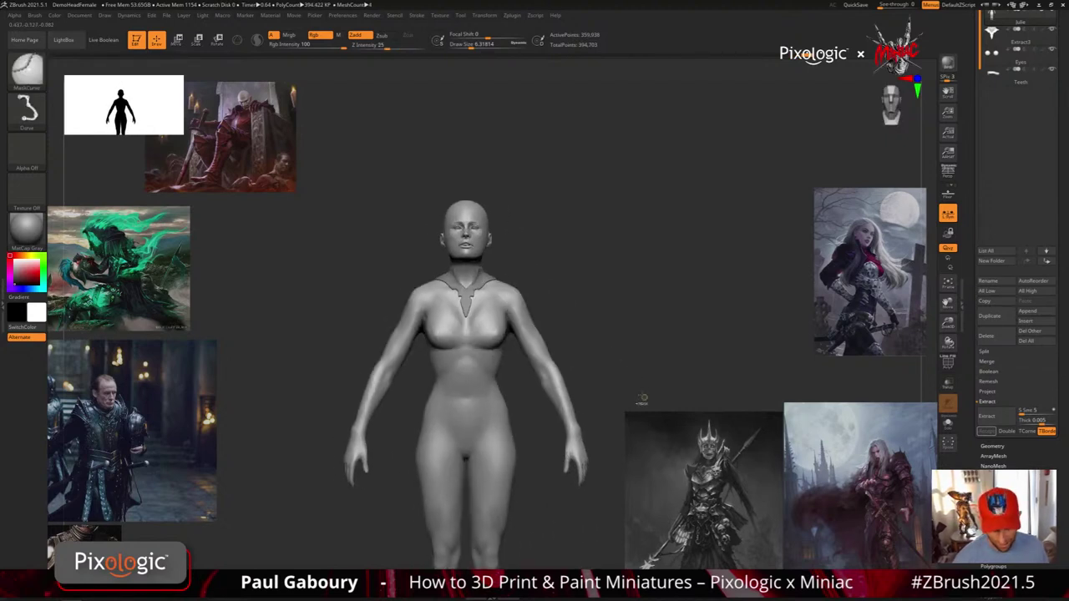
Try a smooth curved mask along both sides of the torso from the shoulders to the hips, and undo it
mouse_move(515, 248)
ctrl+mouse_down()
mouse_move(517, 309)
mouse_move(576, 458)
mouse_move(627, 519)
mouse_move(604, 460)
ctrl+mouse_up()
drag(635, 382, 615, 421)
ctrl+drag(613, 369, 605, 399)
ctrl+right_drag(584, 337, 555, 275)
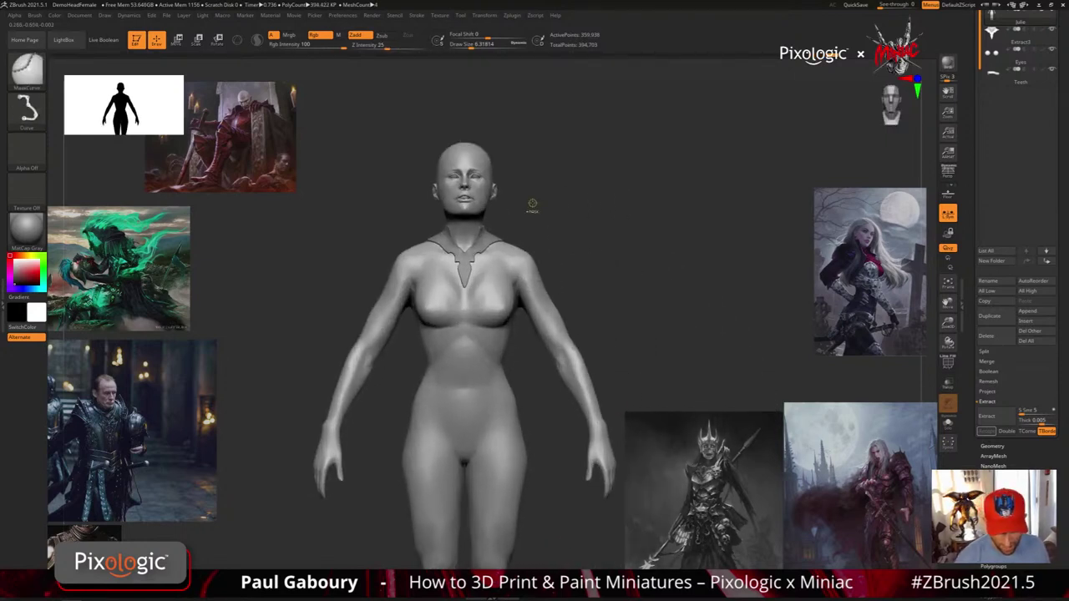
mouse_move(538, 205)
ctrl+mouse_down()
mouse_move(488, 281)
mouse_move(506, 307)
mouse_move(481, 396)
mouse_move(506, 454)
ctrl+mouse_up()
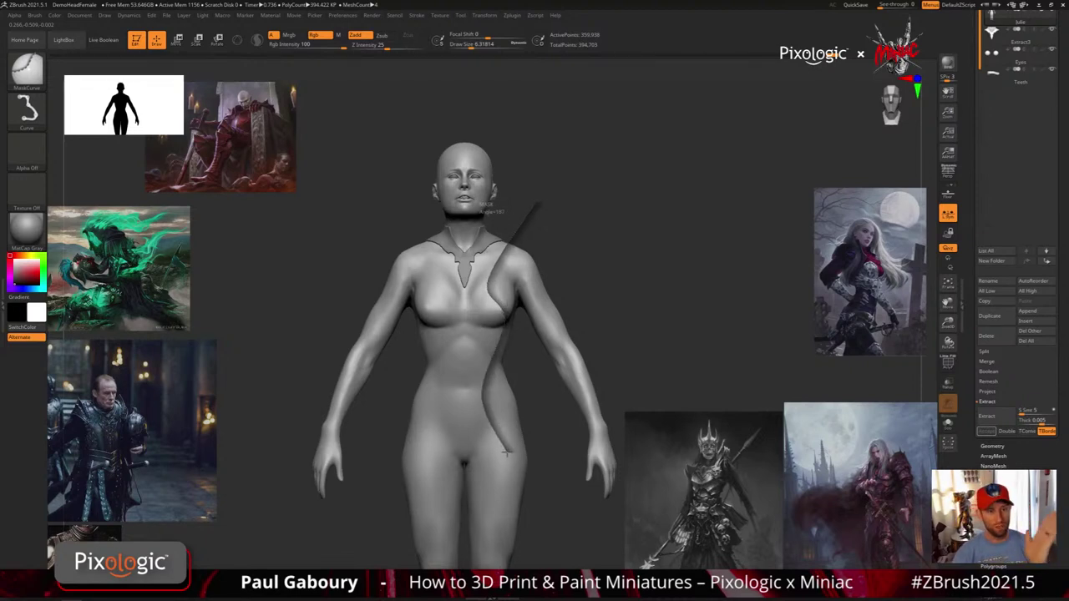
ctrl+drag(506, 454, 506, 451)
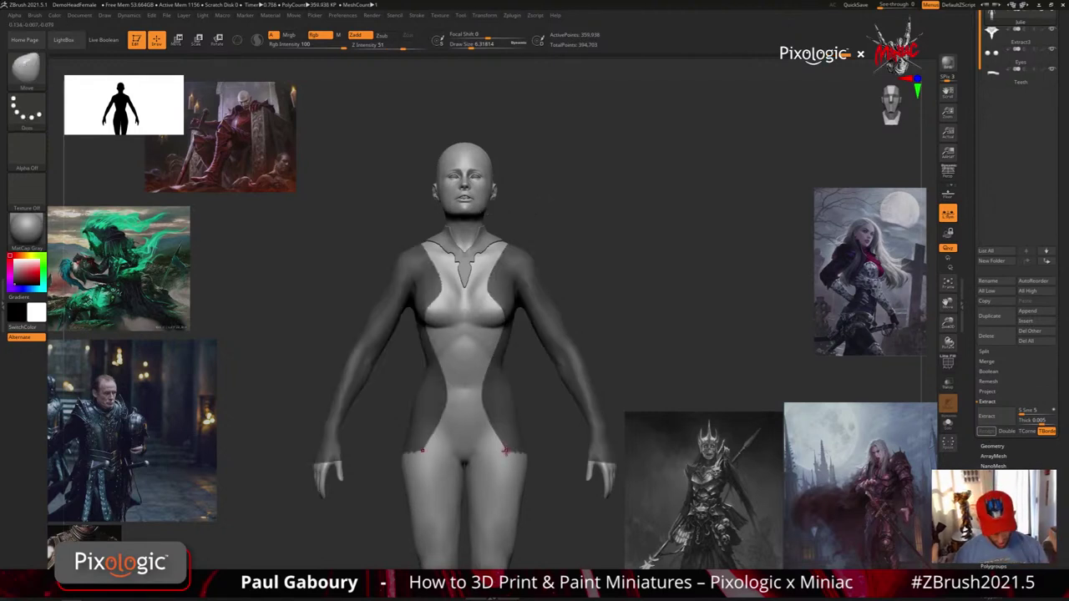
key(ctrl+z)
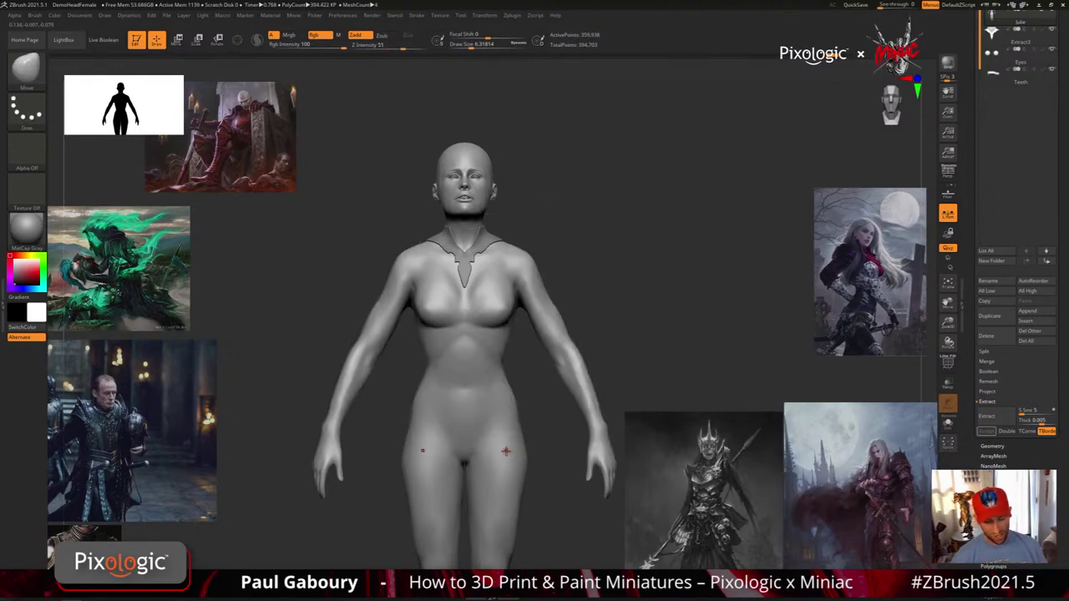
Mask the arms and both sides of the body along a sharp-cornered curve from the shoulders to the thighs
ctrl+drag(547, 209, 487, 292)
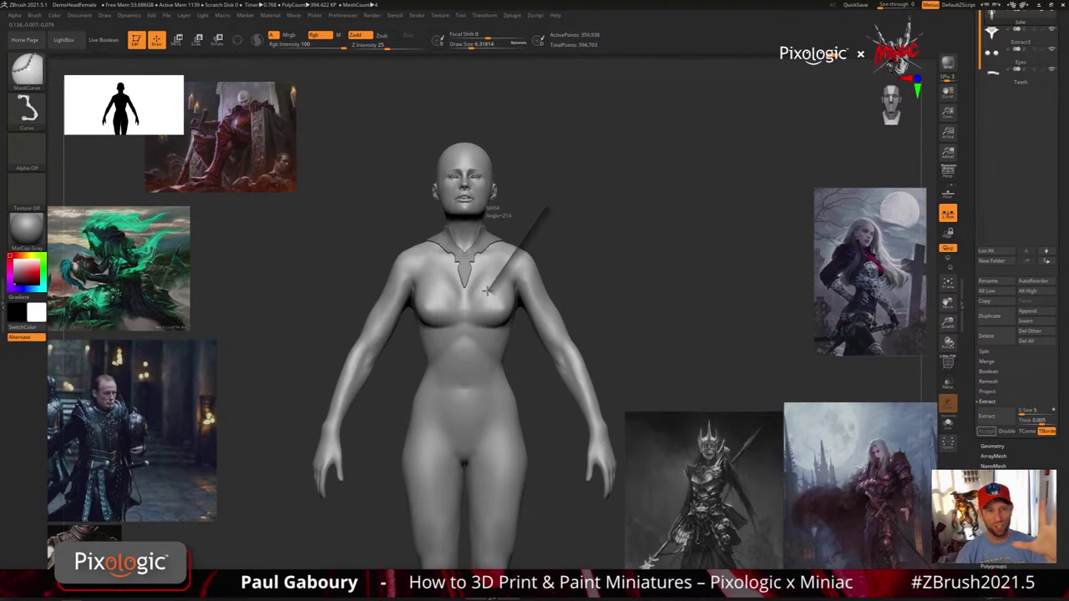
mouse_move(486, 291)
ctrl+mouse_down()
mouse_move(504, 294)
mouse_move(476, 343)
mouse_move(492, 309)
mouse_move(497, 361)
mouse_move(462, 360)
mouse_move(497, 409)
mouse_move(483, 480)
mouse_move(555, 560)
ctrl+mouse_up()
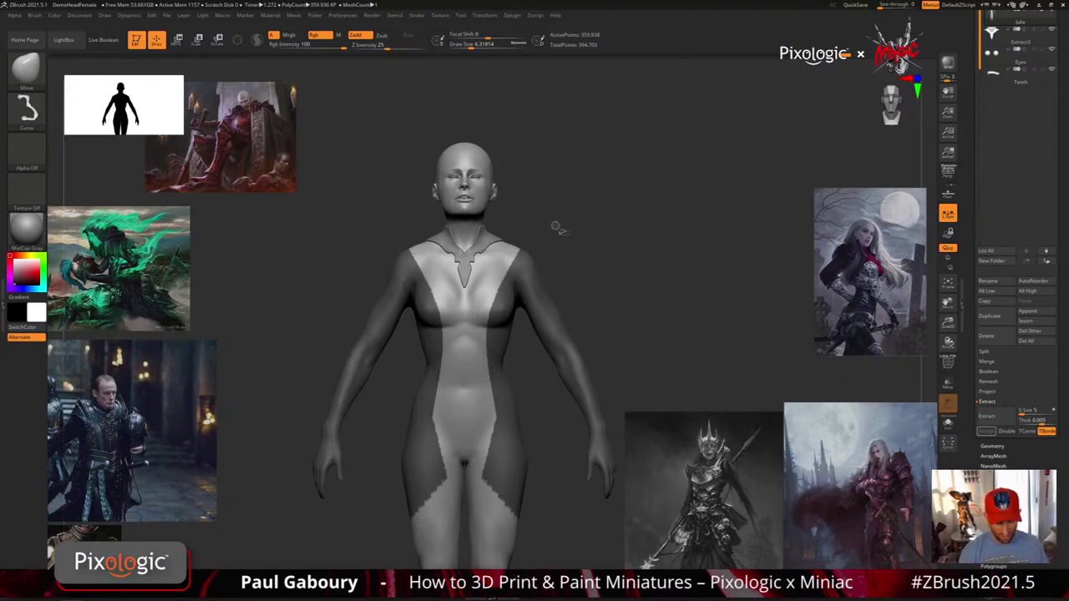
key(ctrl+shift)
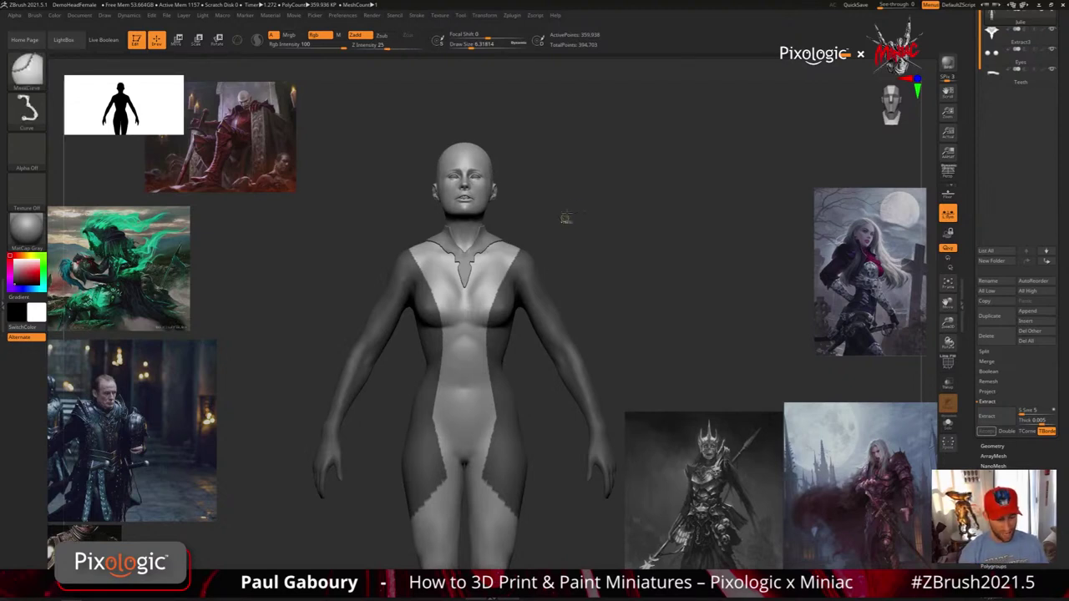
Unmask the arms and outer hips with curves to leave narrow strips down the body, and clear the mask
mouse_move(573, 207)
ctrl+mouse_down()
mouse_move(509, 305)
mouse_move(501, 359)
mouse_move(521, 467)
mouse_move(547, 516)
ctrl+mouse_up()
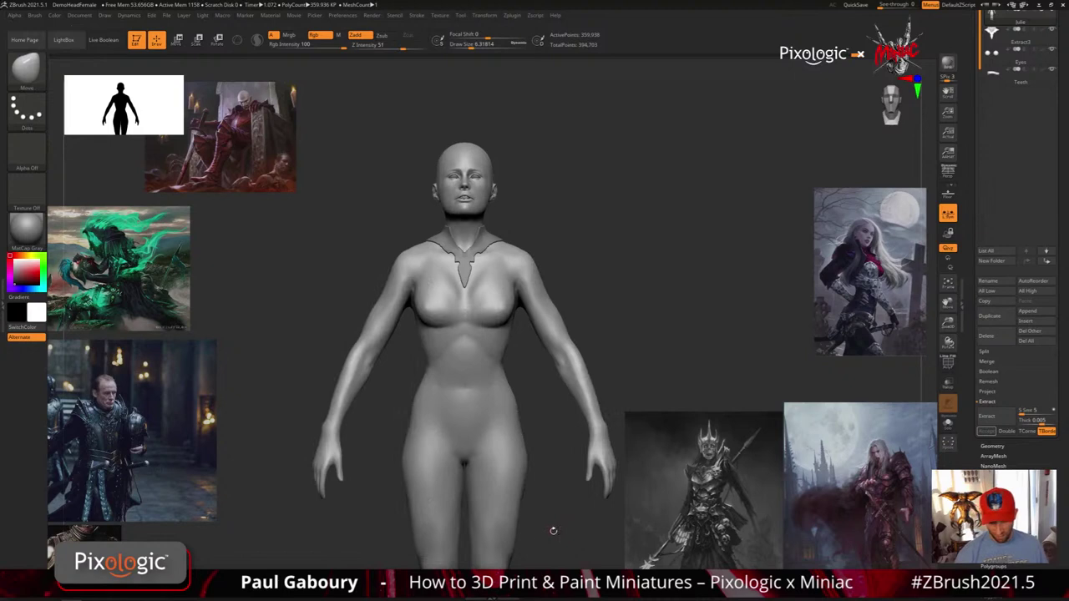
key(ctrl+z)
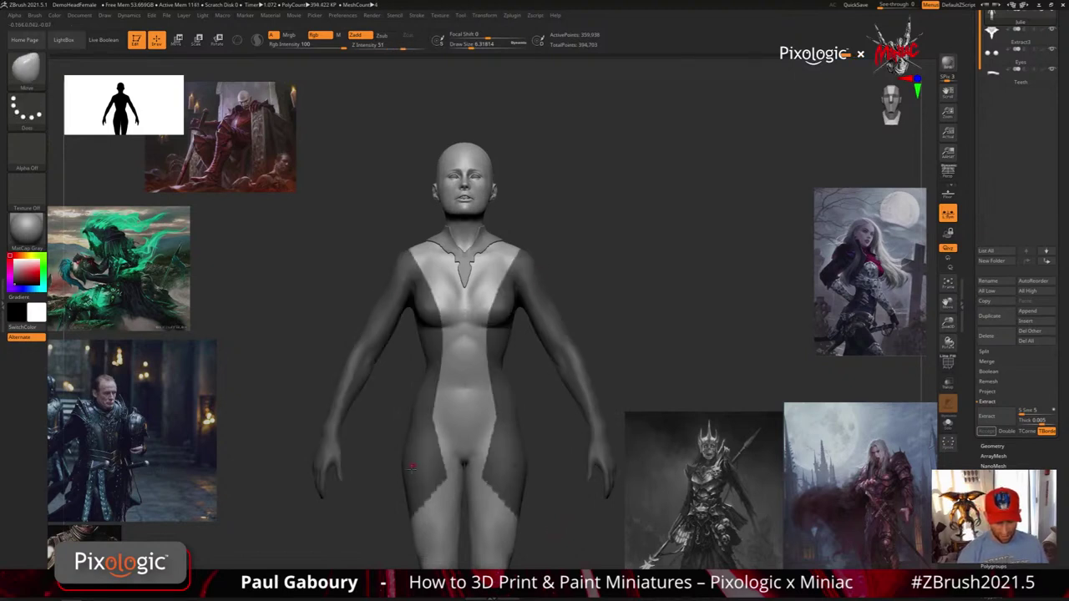
mouse_move(401, 513)
ctrl+mouse_down()
mouse_move(427, 463)
mouse_move(431, 351)
mouse_move(375, 213)
ctrl+mouse_up()
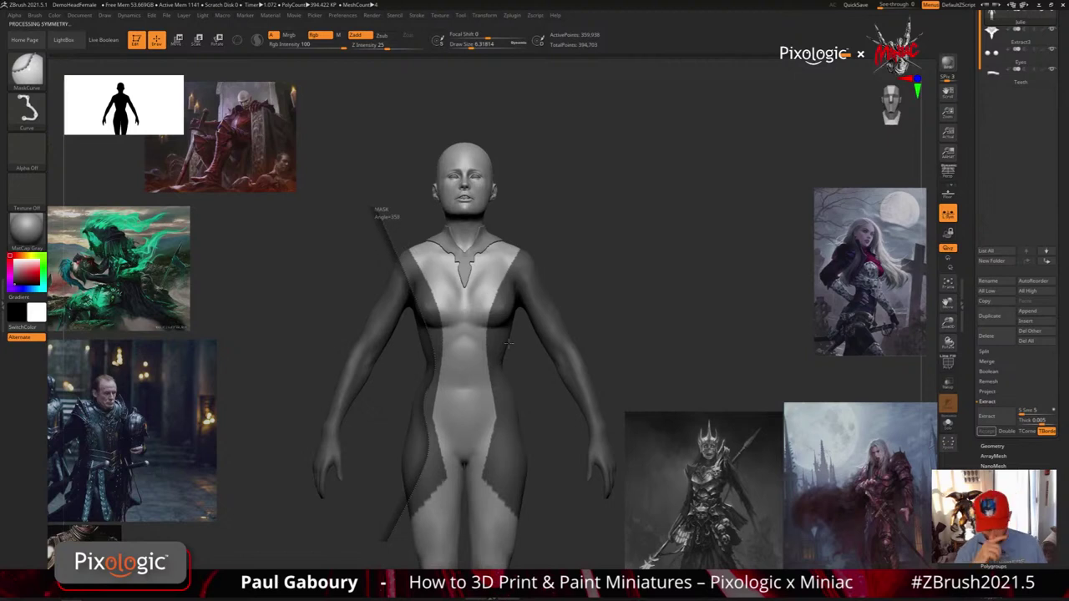
mouse_move(374, 547)
ctrl+mouse_down()
mouse_move(419, 471)
mouse_move(436, 359)
mouse_move(417, 288)
mouse_move(376, 223)
ctrl+mouse_up()
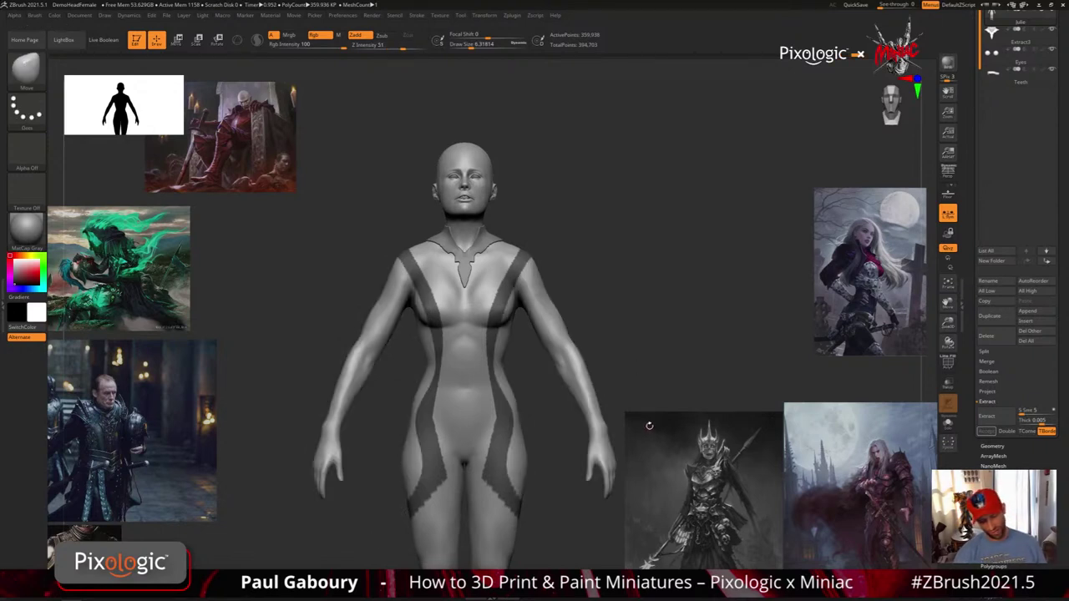
drag(663, 416, 645, 373)
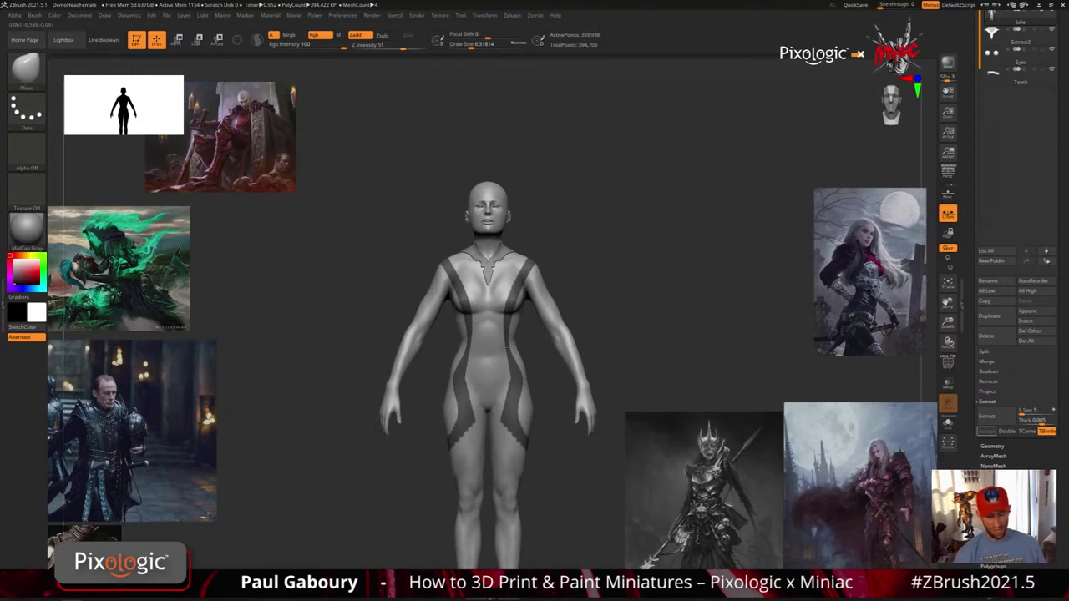
alt+right_drag(540, 493, 546, 465)
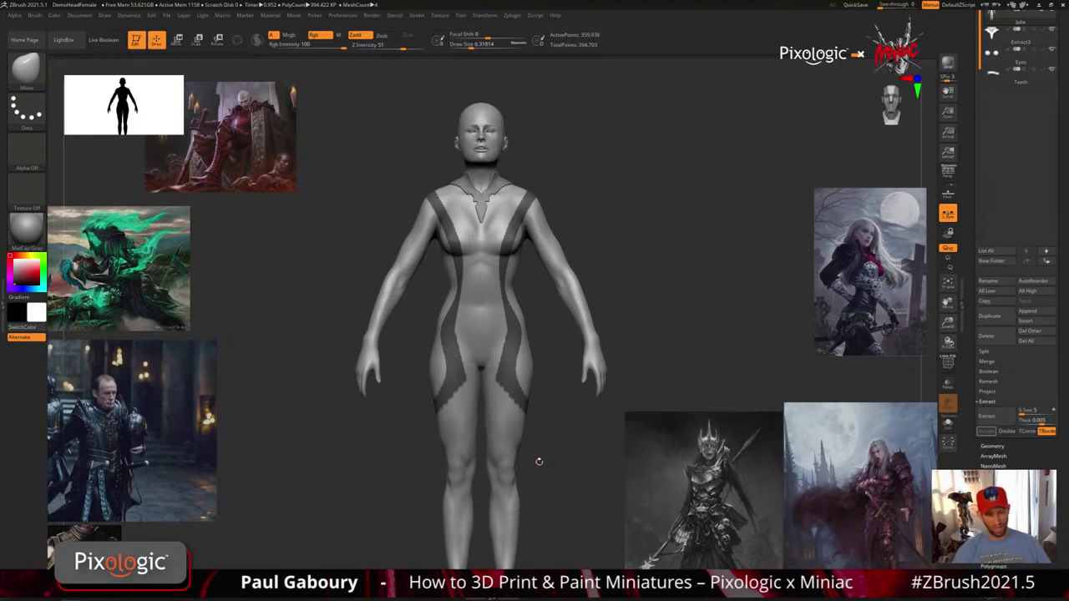
ctrl+drag(555, 441, 568, 458)
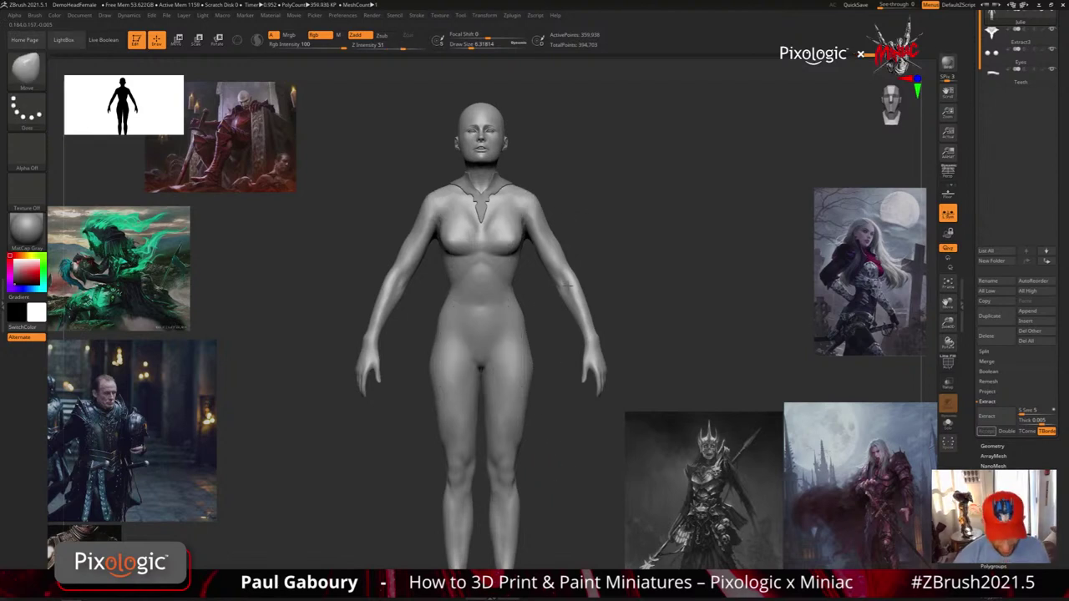
Mask smooth curved strips from the shoulders to the thighs with two MaskCurve strokes, and clear the mask
ctrl+drag(549, 151, 555, 468)
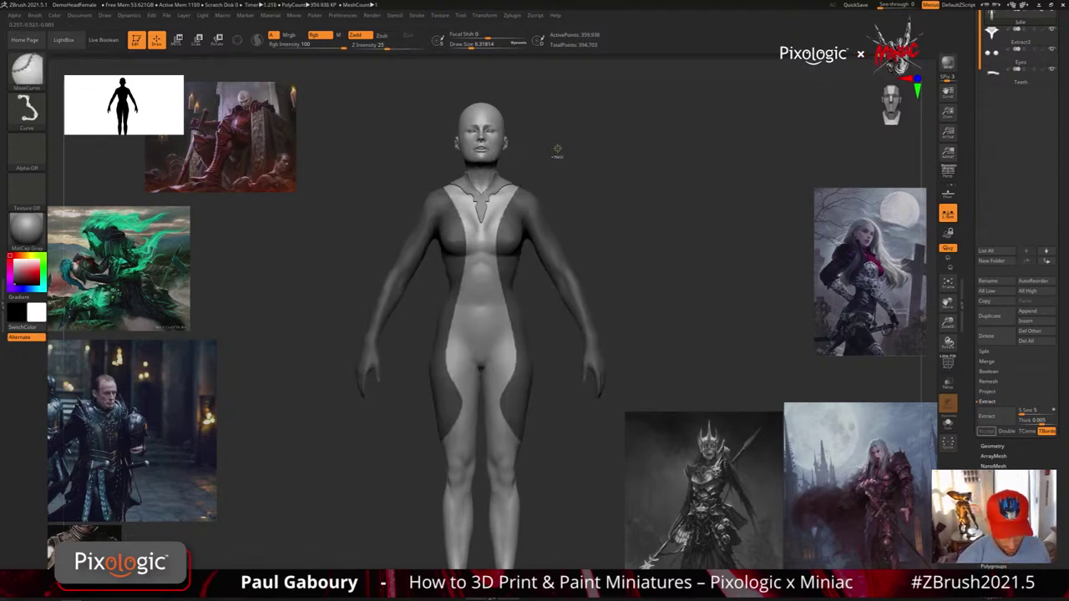
mouse_move(561, 148)
ctrl+mouse_down()
mouse_move(506, 243)
mouse_move(518, 391)
mouse_move(556, 472)
ctrl+mouse_up()
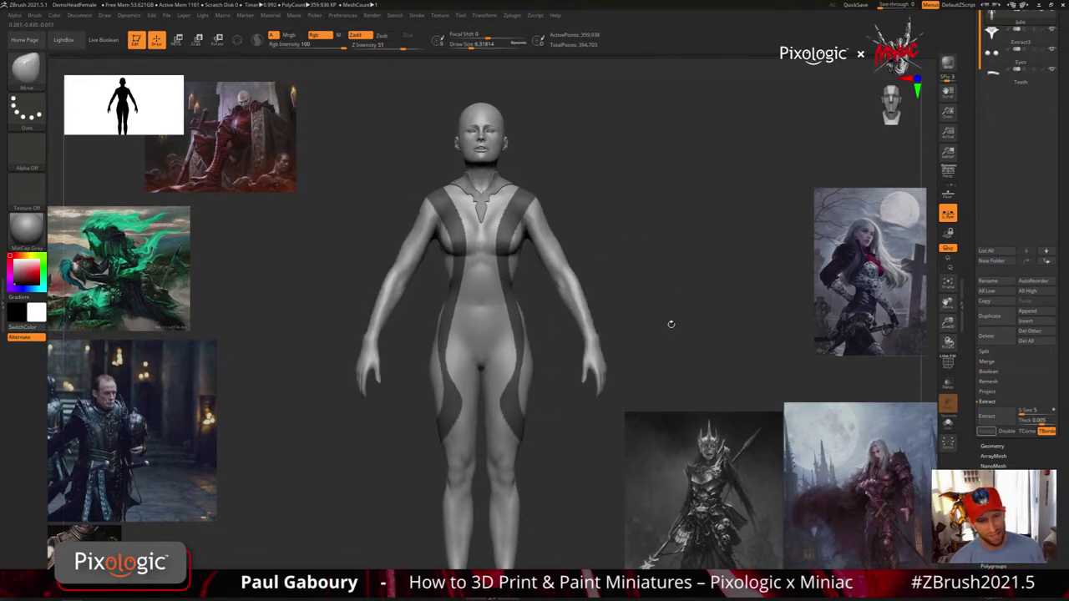
mouse_move(658, 337)
ctrl+mouse_down()
mouse_move(677, 349)
mouse_move(668, 501)
ctrl+mouse_up()
Switch the masking brush to MaskPen, adjust its draw size, and paint a mask patch on both shoulders
ctrl+click(27, 72)
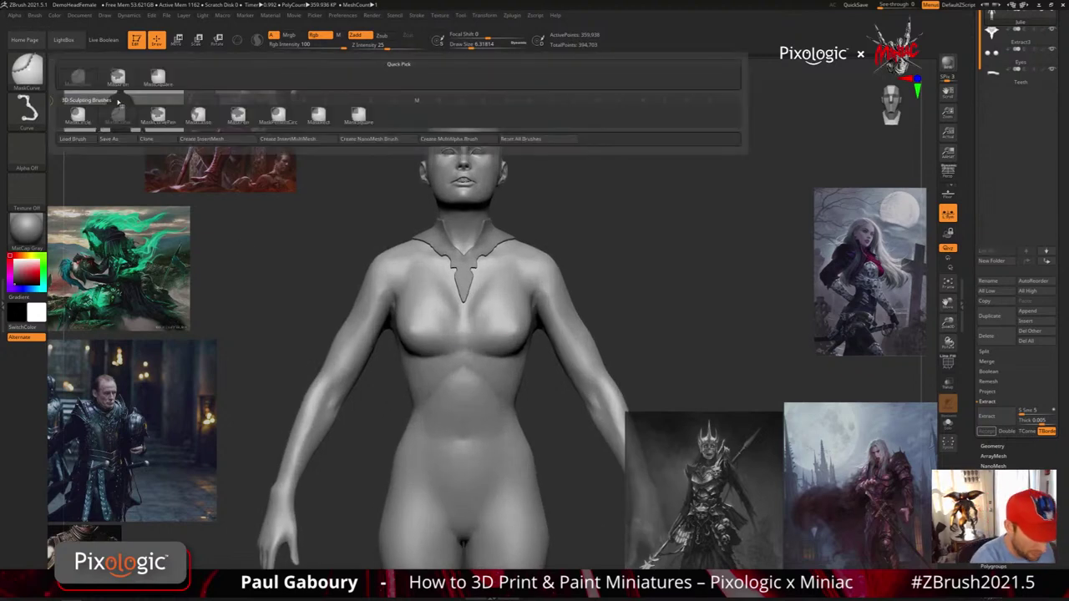
ctrl+click(237, 115)
alt+drag(531, 355, 525, 381)
ctrl+right_drag(525, 382, 528, 442)
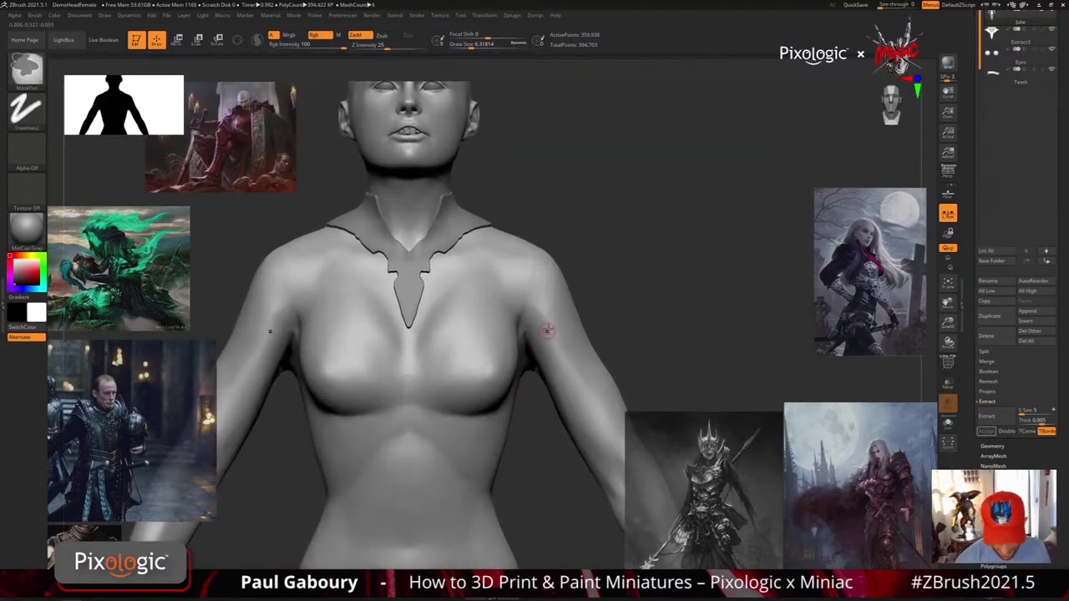
key(s)
drag(547, 329, 554, 328)
right_drag(556, 323, 547, 292)
mouse_move(547, 290)
ctrl+mouse_down()
mouse_move(541, 266)
mouse_move(562, 288)
mouse_move(554, 282)
mouse_move(544, 311)
mouse_move(584, 333)
mouse_move(576, 321)
ctrl+mouse_up()
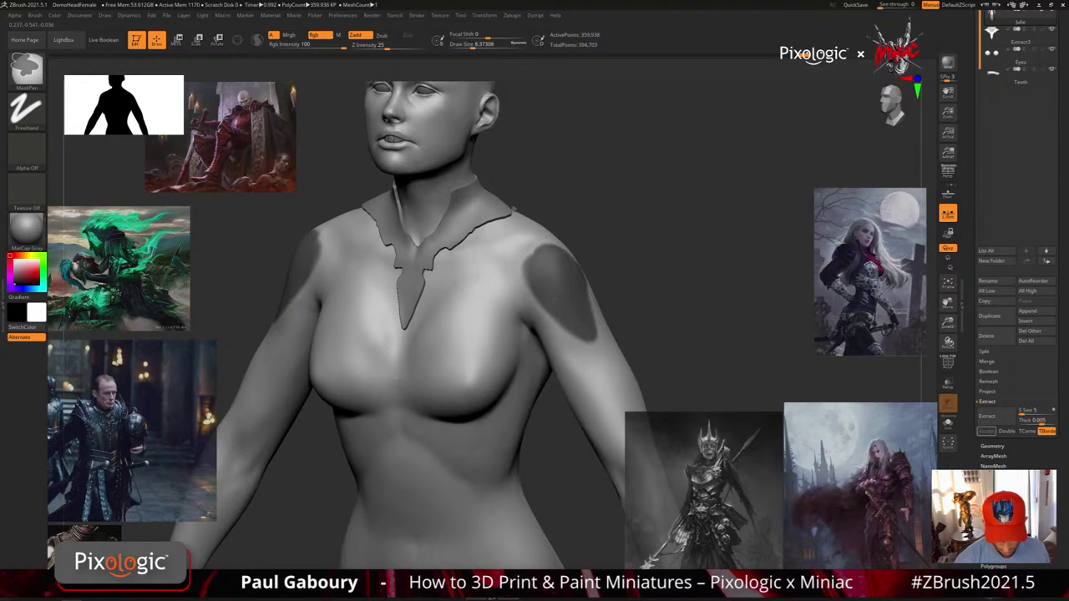
Blur the shoulder mask several times, and clear it
mouse_move(576, 269)
right_down()
mouse_move(595, 300)
mouse_move(566, 302)
mouse_move(559, 319)
right_up()
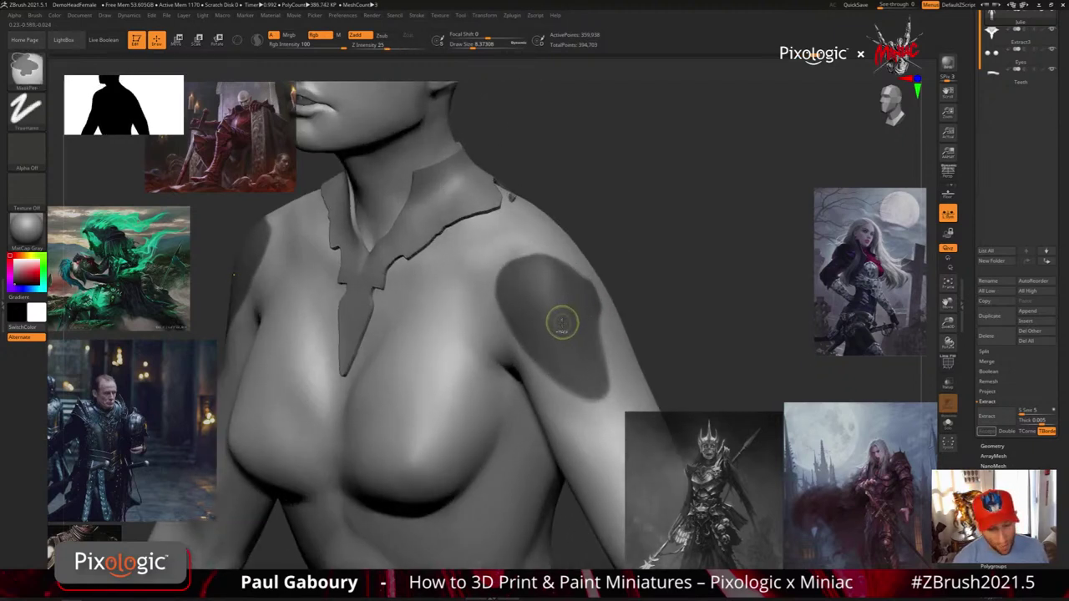
ctrl+click(563, 321)
ctrl+click(563, 322)
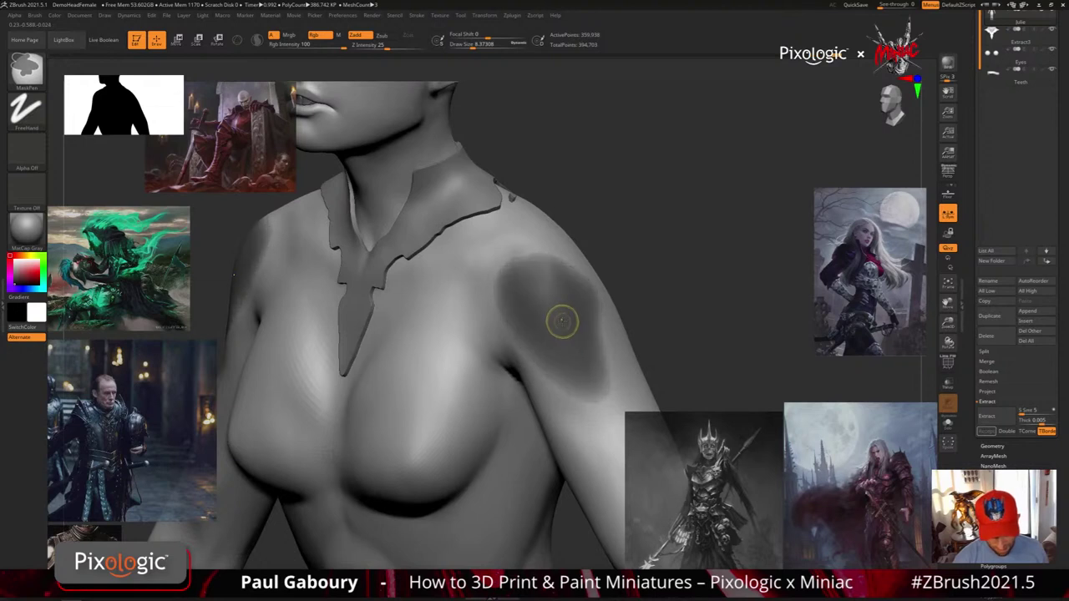
ctrl+click(562, 322)
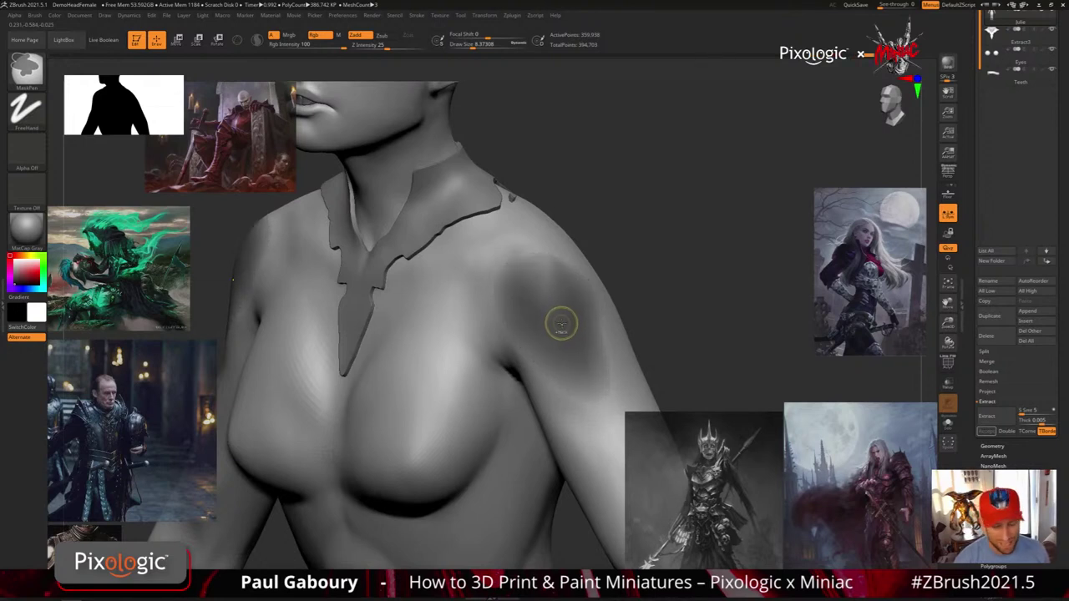
ctrl+drag(661, 281, 689, 331)
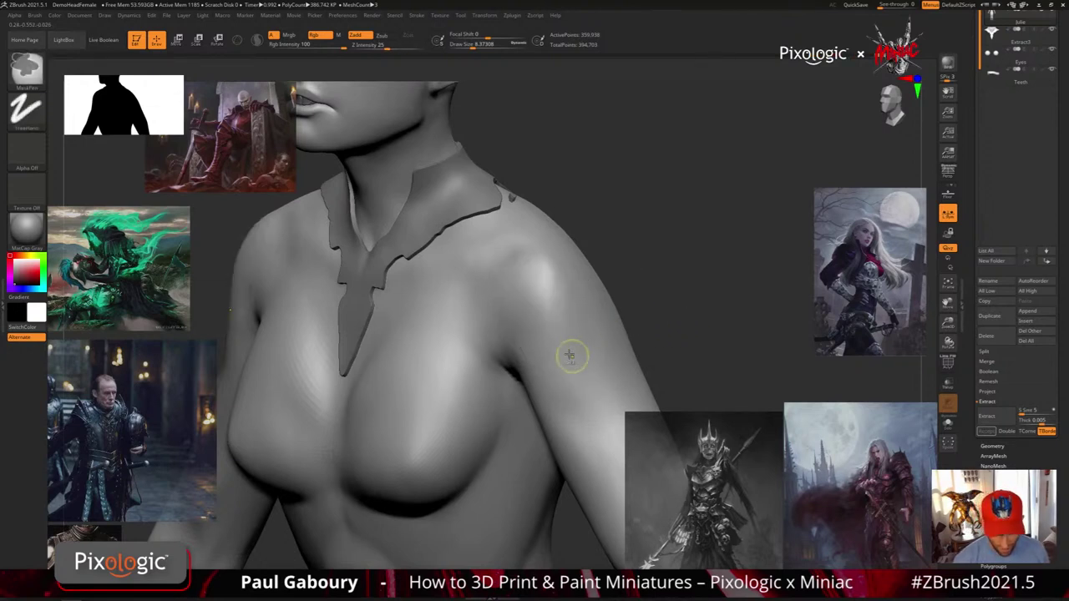
Paint an oval mask on both shoulders with a crisp edge, and clear it
mouse_move(569, 356)
ctrl+mouse_down()
mouse_move(554, 301)
mouse_move(576, 325)
mouse_move(568, 357)
mouse_move(539, 263)
mouse_move(530, 324)
mouse_move(553, 346)
ctrl+mouse_up()
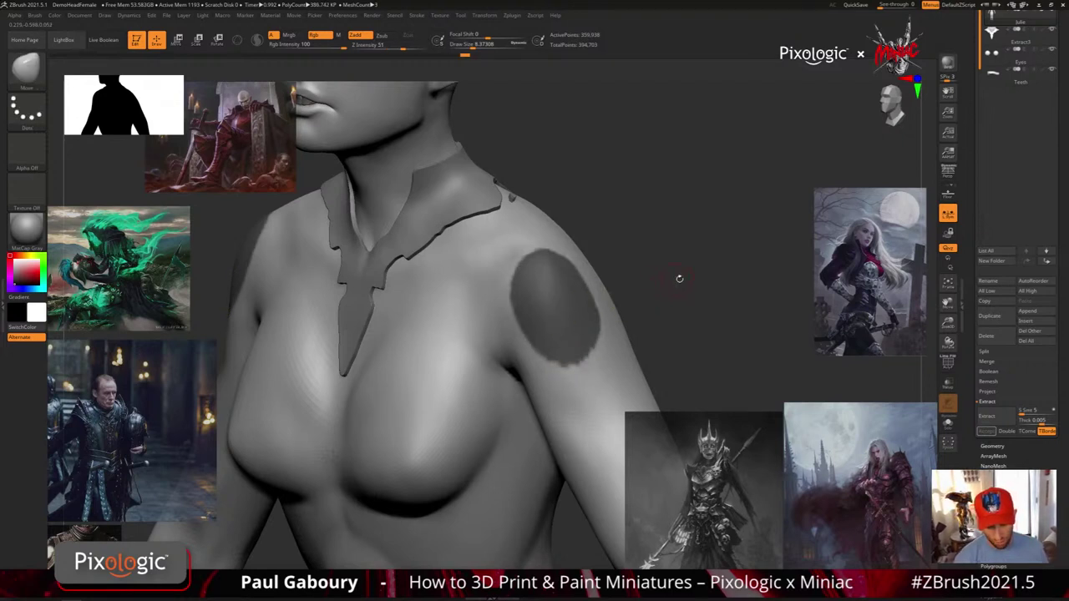
ctrl+drag(668, 269, 686, 297)
ctrl+right_drag(683, 295, 662, 321)
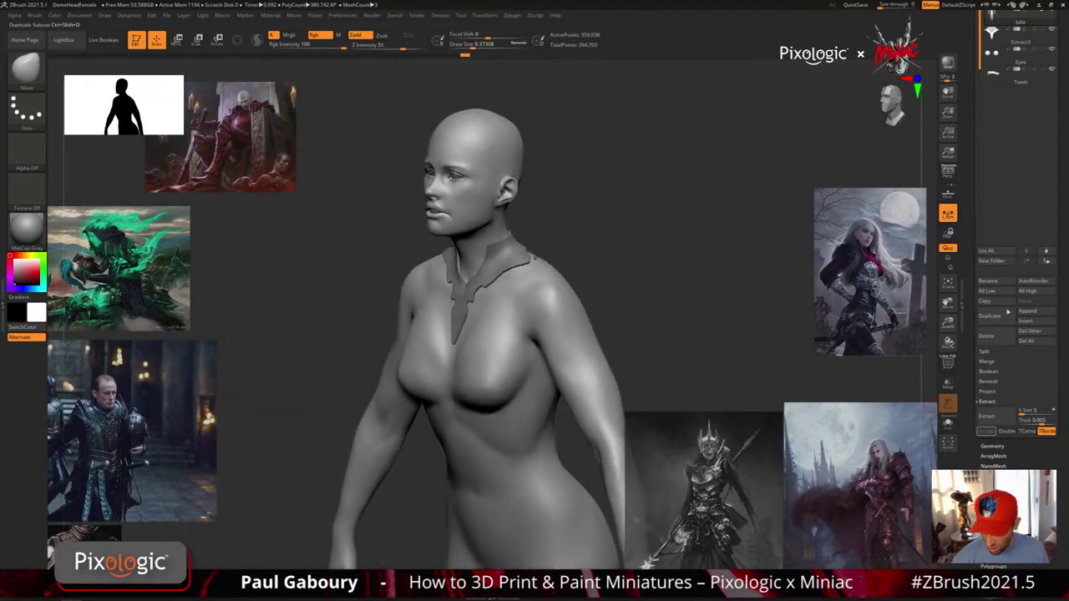
Examine the tool's Masking options for blurring, sharpening, growing and shrinking a mask
drag(973, 124, 974, 234)
click(989, 72)
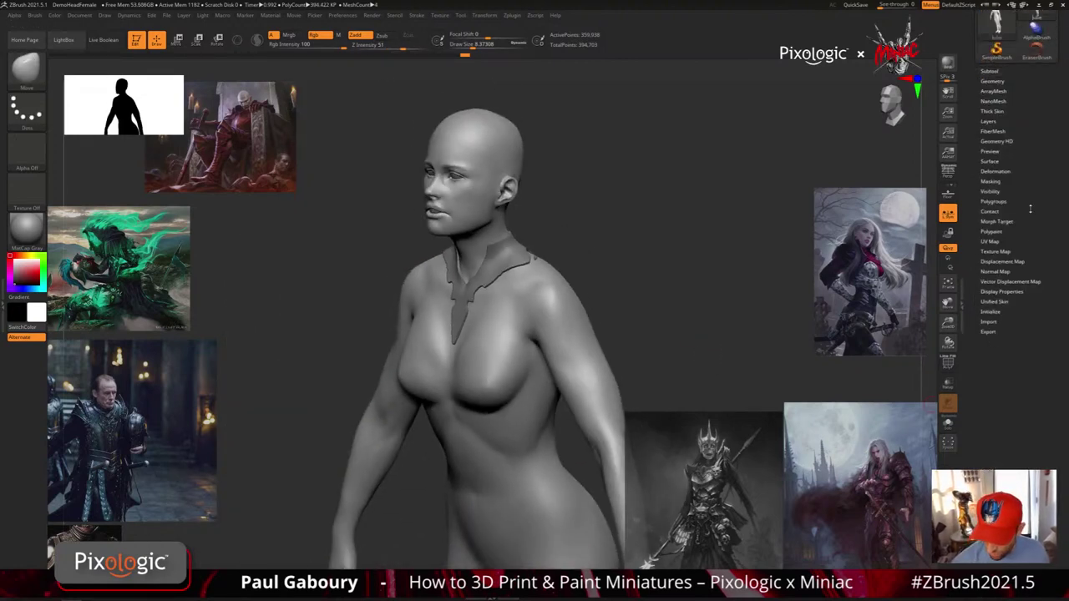
click(992, 181)
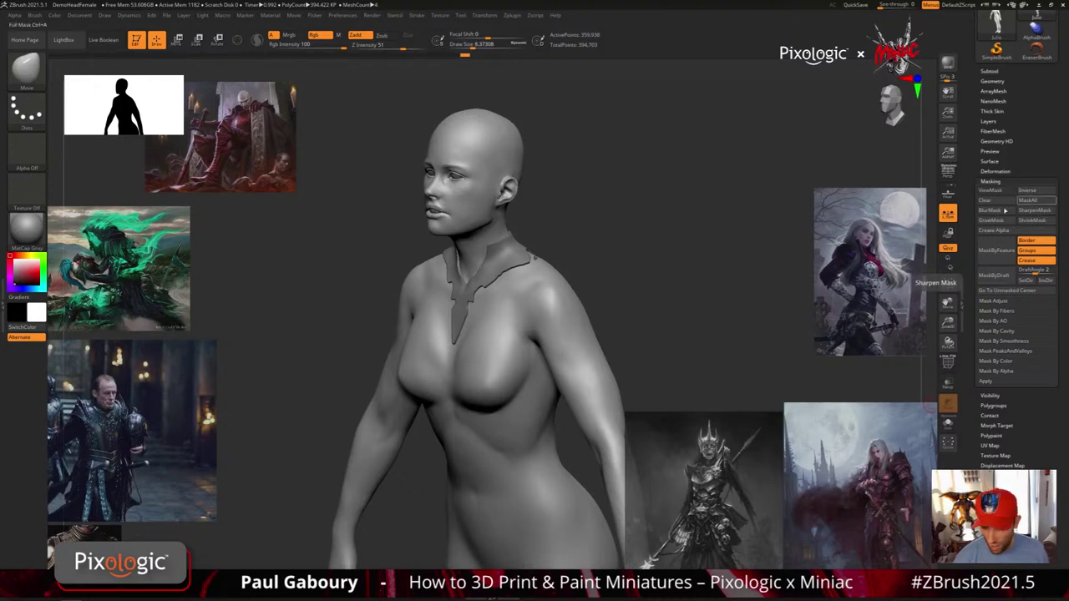
shift+drag(637, 362, 624, 348)
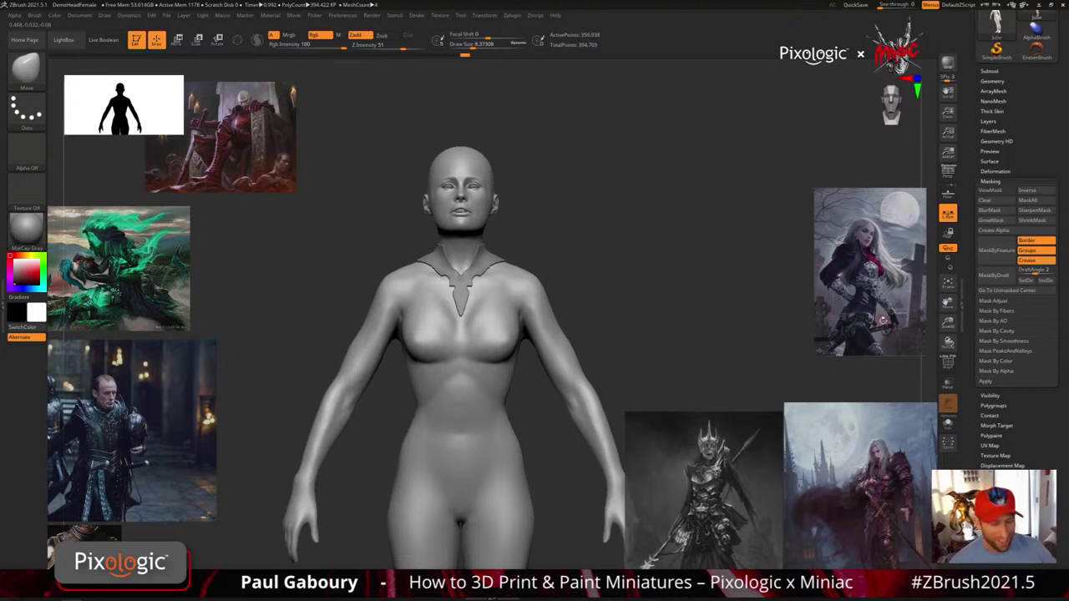
ctrl+right_drag(496, 349, 511, 373)
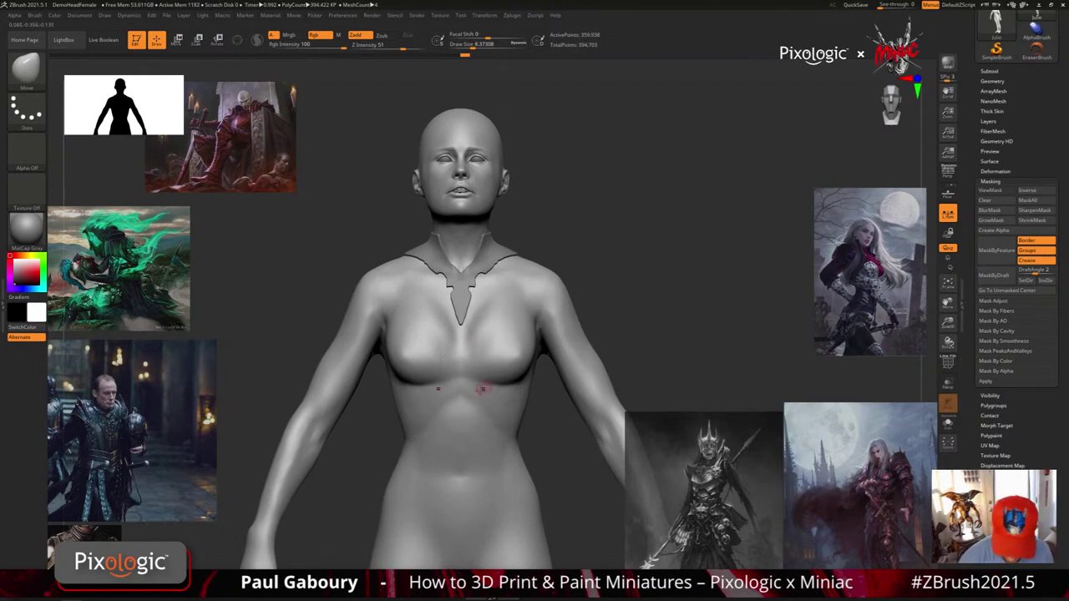
Paint a symmetrical mask under the bust and along the front ribs, with an arched lower edge above the navel
ctrl+drag(417, 424, 461, 381)
right_drag(518, 401, 488, 394)
ctrl+right_drag(488, 394, 496, 414)
mouse_move(505, 413)
ctrl+mouse_down()
mouse_move(496, 407)
mouse_move(525, 431)
mouse_move(539, 399)
mouse_move(511, 409)
mouse_move(480, 380)
mouse_move(501, 377)
mouse_move(434, 332)
mouse_move(469, 366)
mouse_move(477, 333)
mouse_move(402, 324)
mouse_move(434, 310)
mouse_move(491, 354)
ctrl+mouse_up()
right_drag(499, 367, 409, 369)
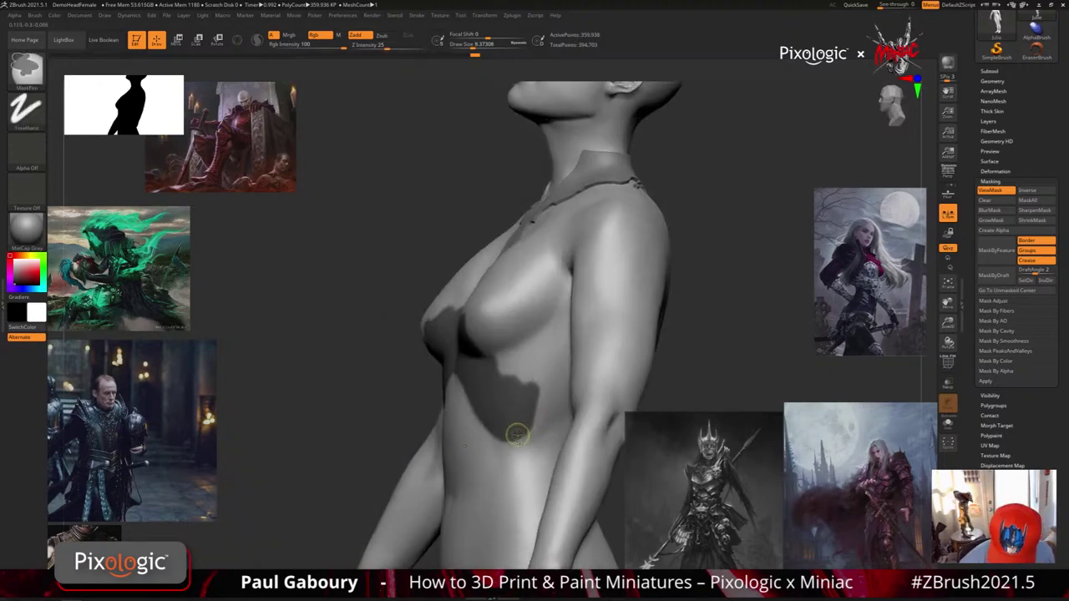
mouse_move(517, 433)
ctrl+mouse_down()
mouse_move(554, 394)
mouse_move(546, 389)
ctrl+mouse_up()
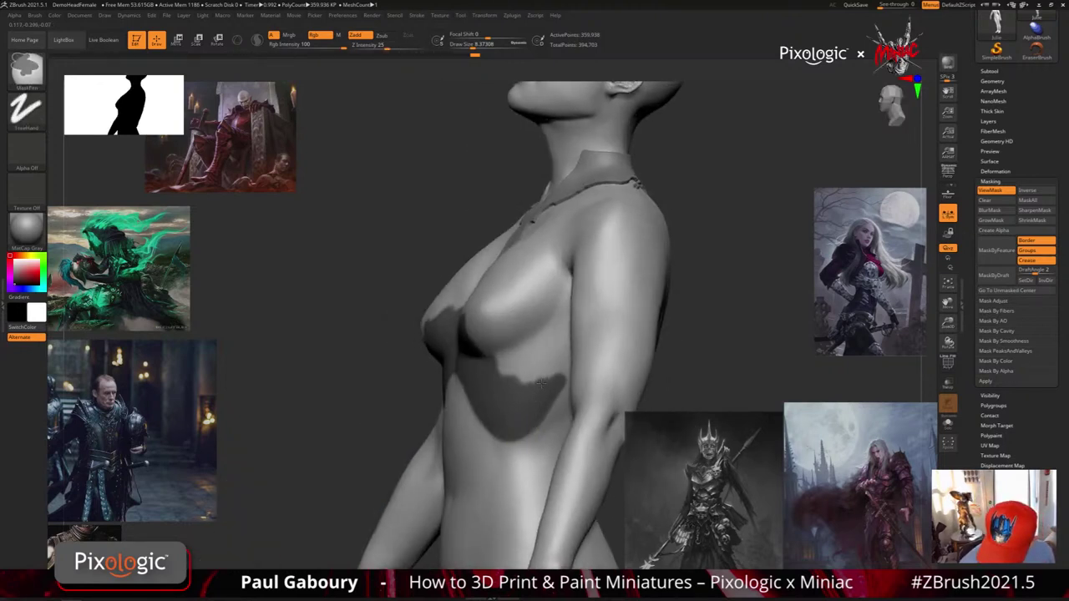
right_drag(549, 392, 587, 394)
Hide both arms of the figure to clear access to the sides of the torso
ctrl+right_drag(586, 394, 577, 475)
ctrl+alt+shift+drag(577, 475, 495, 237)
ctrl+alt+shift+drag(543, 342, 484, 234)
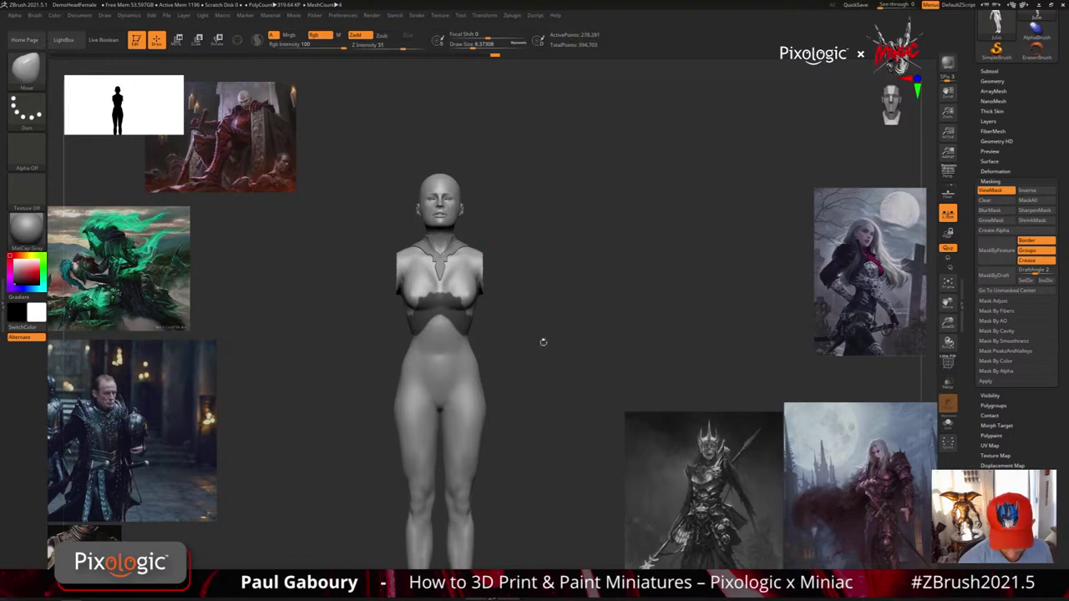
right_drag(582, 374, 547, 423)
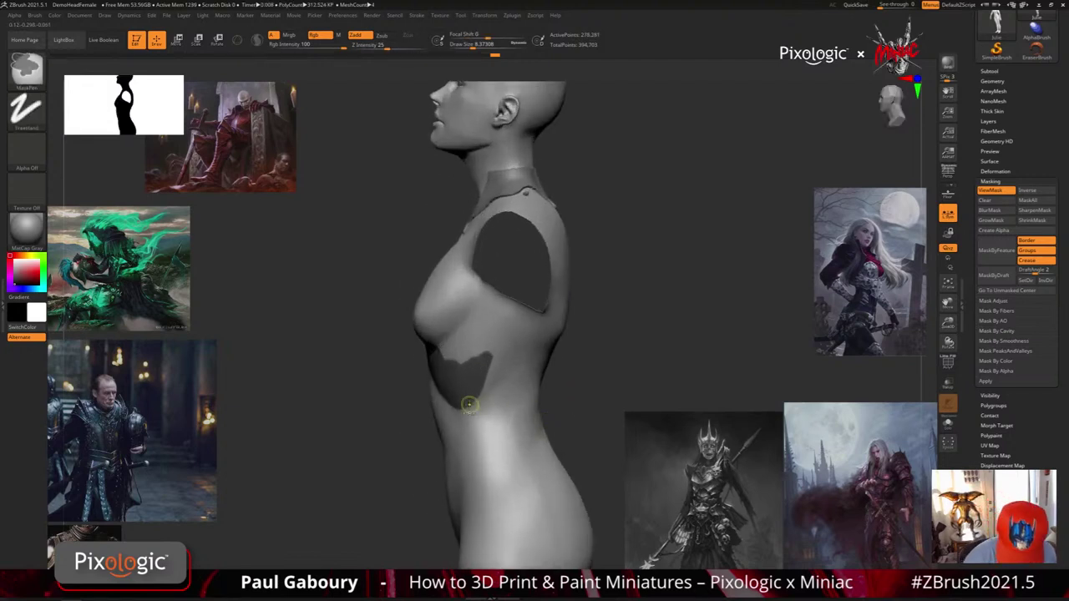
Extend the mask from the front ribs across both sides of the ribcage below the armpits
mouse_move(461, 406)
ctrl+mouse_down()
mouse_move(526, 389)
mouse_move(501, 372)
mouse_move(501, 357)
mouse_move(451, 330)
ctrl+mouse_up()
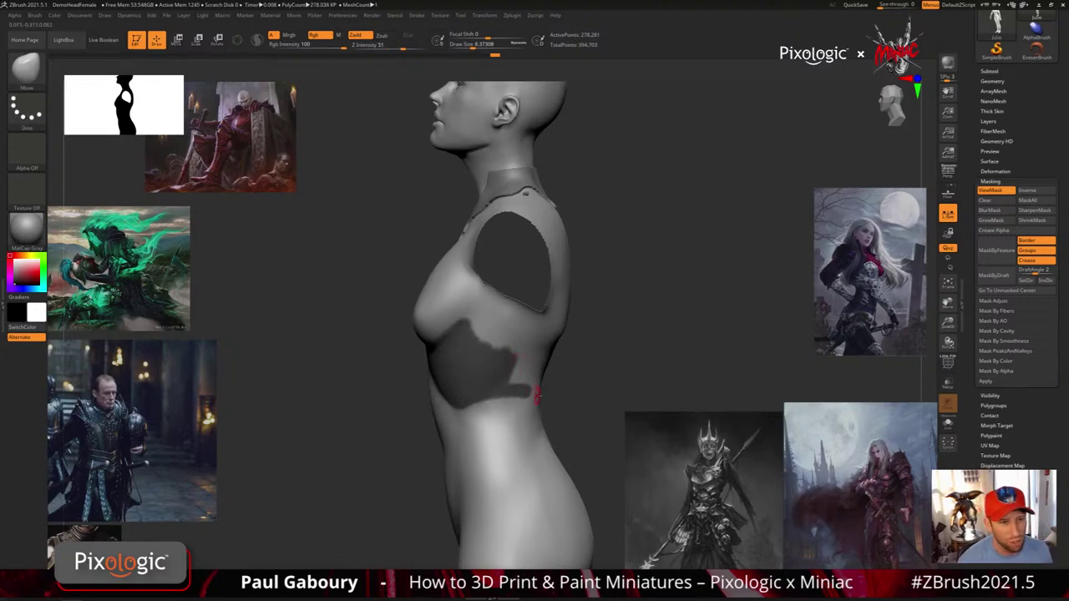
mouse_move(483, 338)
ctrl+mouse_down()
mouse_move(477, 319)
mouse_move(518, 342)
mouse_move(511, 377)
ctrl+mouse_up()
ctrl+drag(514, 337, 508, 351)
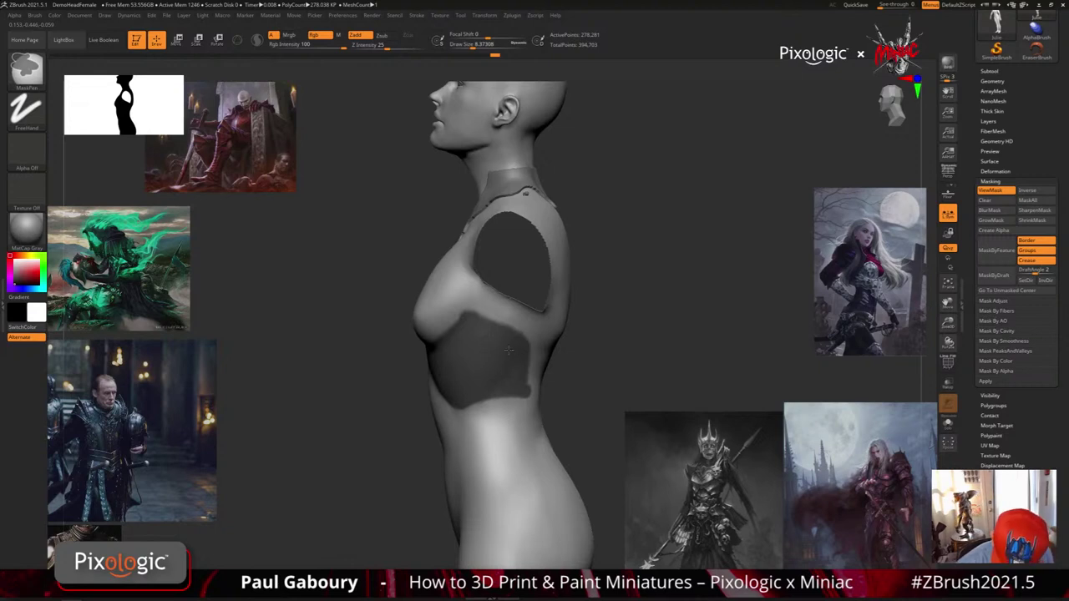
drag(582, 393, 534, 363)
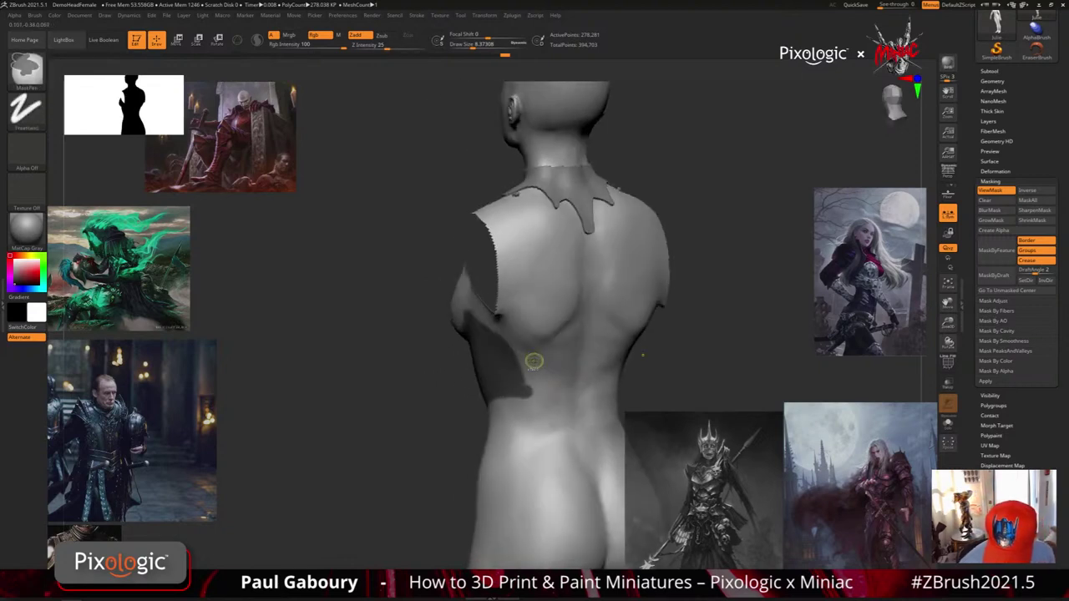
Paint a thin mask band across the back below the shoulder blades, joining the masked sides
key(ctrl)
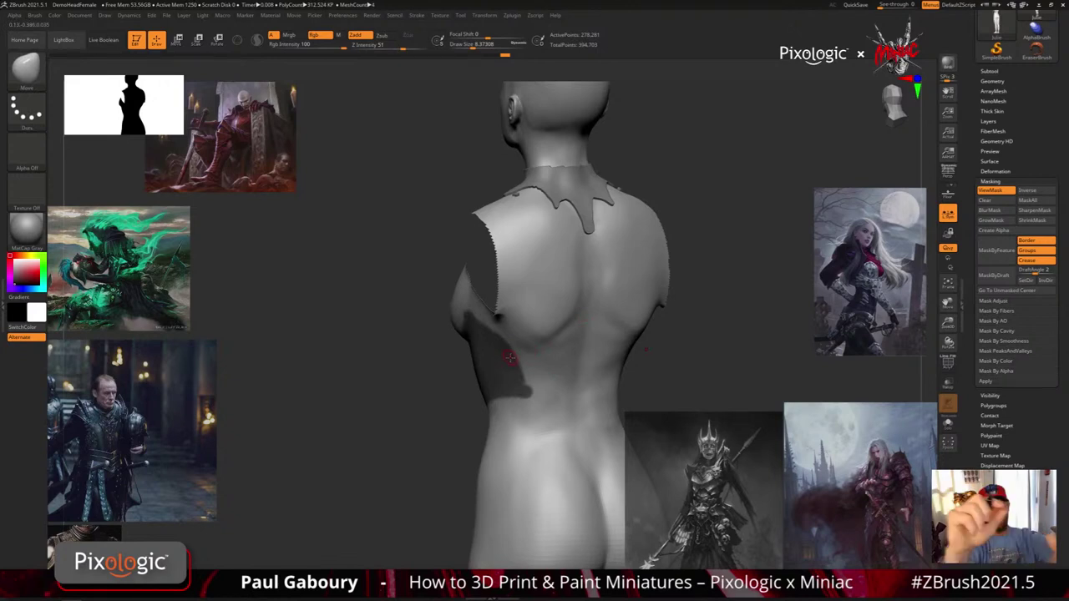
key(ctrl)
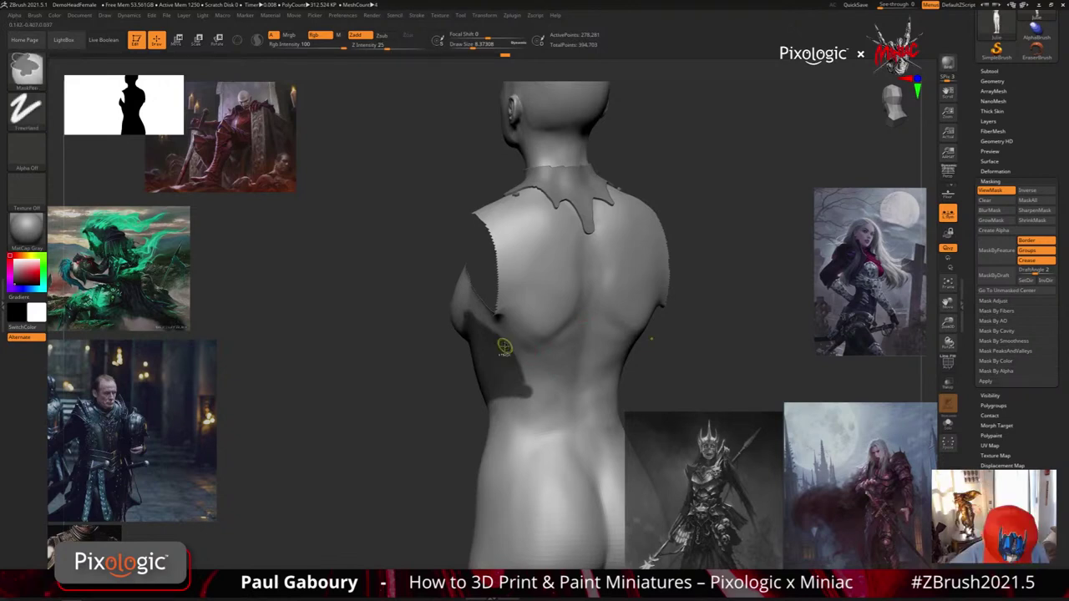
ctrl+drag(504, 345, 578, 363)
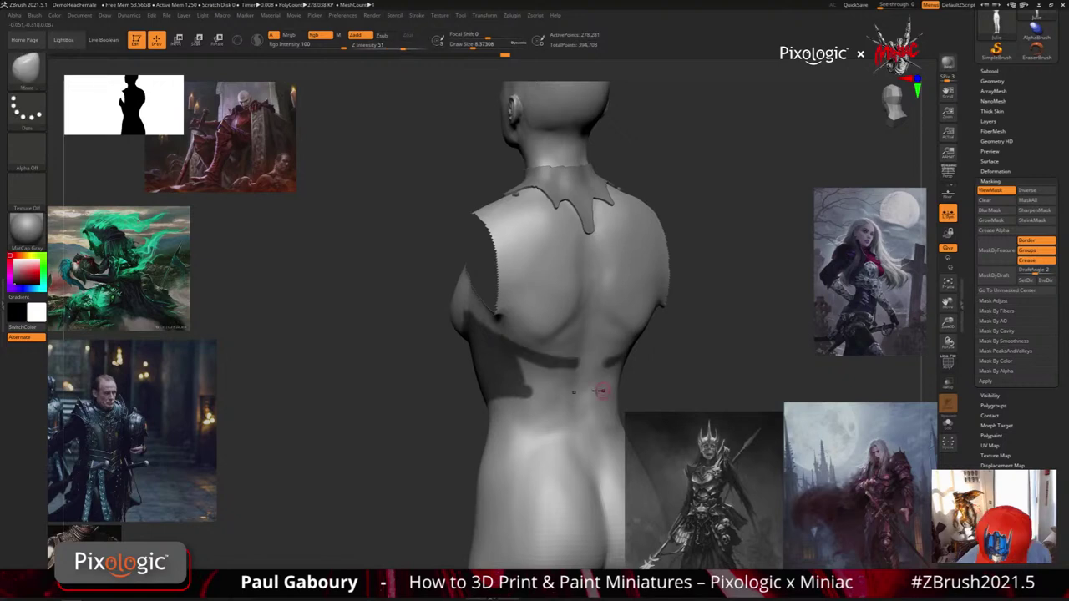
shift+right_drag(603, 390, 569, 389)
ctrl+drag(575, 362, 611, 362)
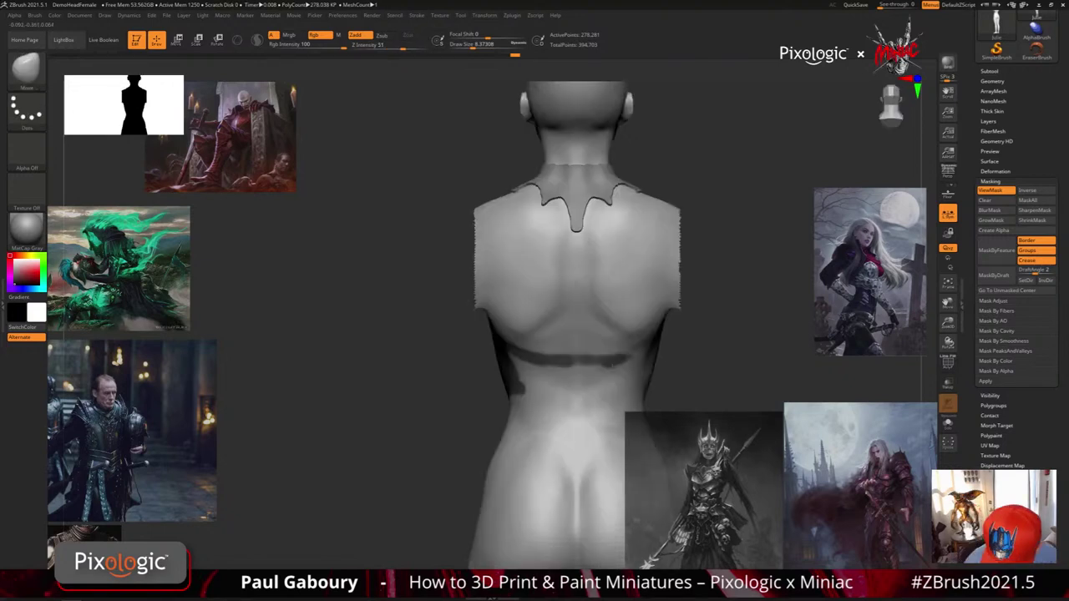
alt+right_drag(618, 362, 521, 357)
ctrl+drag(521, 357, 557, 337)
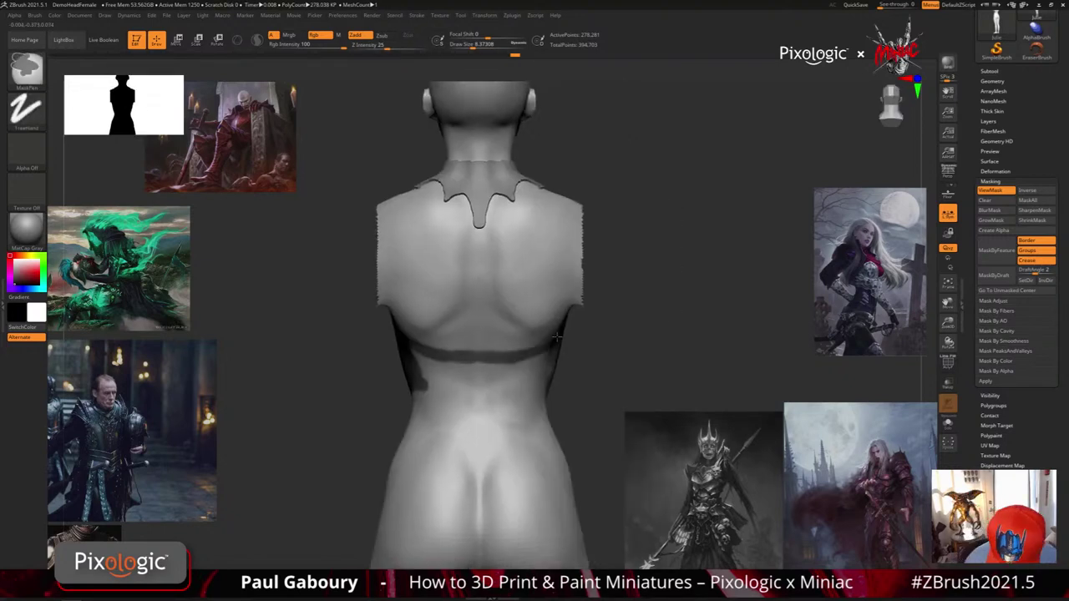
Widen the back mask downward to the waist with a level lower edge, and carry it around to the sides
right_drag(557, 337, 611, 322)
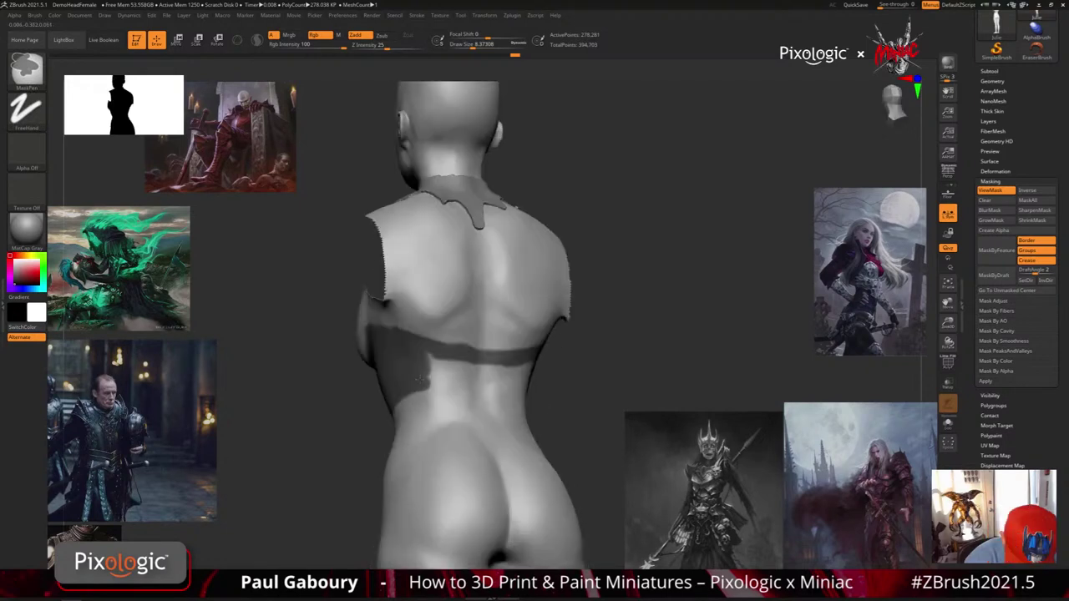
mouse_move(420, 379)
shift+right_down()
mouse_move(468, 382)
mouse_move(434, 385)
shift+right_up()
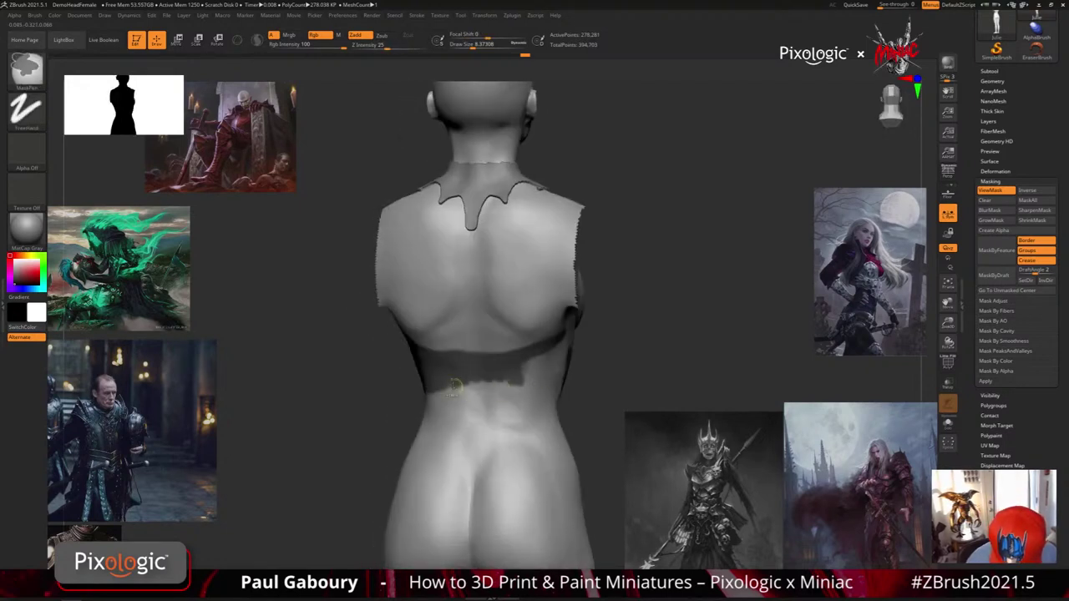
ctrl+drag(434, 385, 527, 382)
shift+right_drag(482, 370, 442, 372)
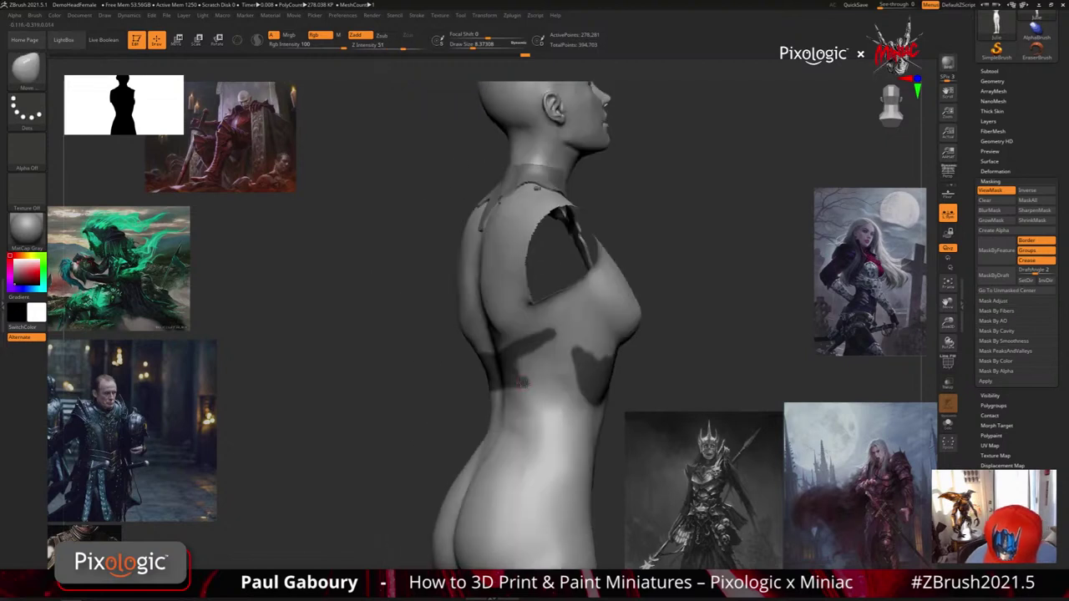
ctrl+drag(506, 374, 551, 351)
right_drag(506, 366, 539, 372)
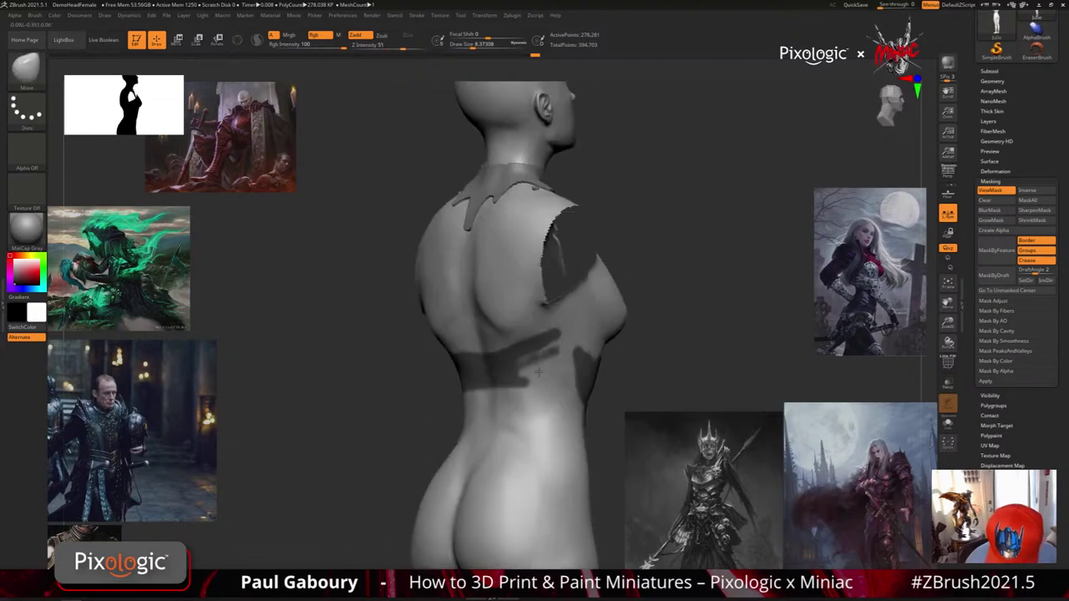
drag(539, 374, 492, 334)
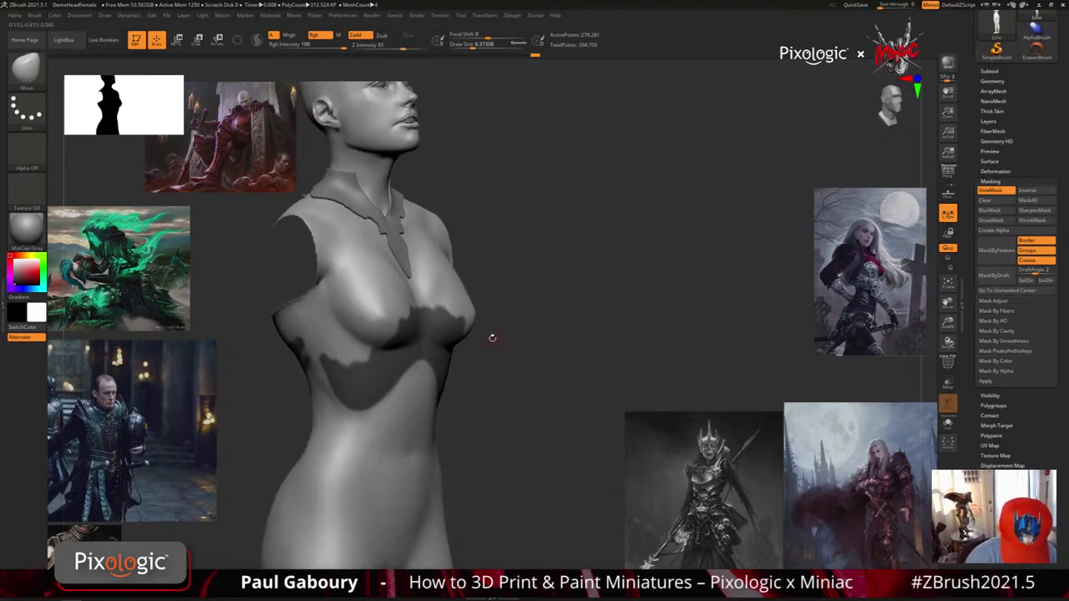
Fill the remaining gaps in the mask along the side ribs and beneath the bust
right_drag(343, 367, 380, 377)
mouse_move(338, 398)
ctrl+mouse_down()
mouse_move(266, 386)
mouse_move(289, 380)
mouse_move(269, 374)
mouse_move(285, 368)
mouse_move(317, 380)
mouse_move(291, 355)
mouse_move(313, 347)
mouse_move(333, 361)
mouse_move(311, 343)
mouse_move(338, 344)
mouse_move(325, 372)
ctrl+mouse_up()
mouse_move(547, 422)
mouse_down()
mouse_move(525, 423)
mouse_move(582, 423)
mouse_move(465, 381)
mouse_up()
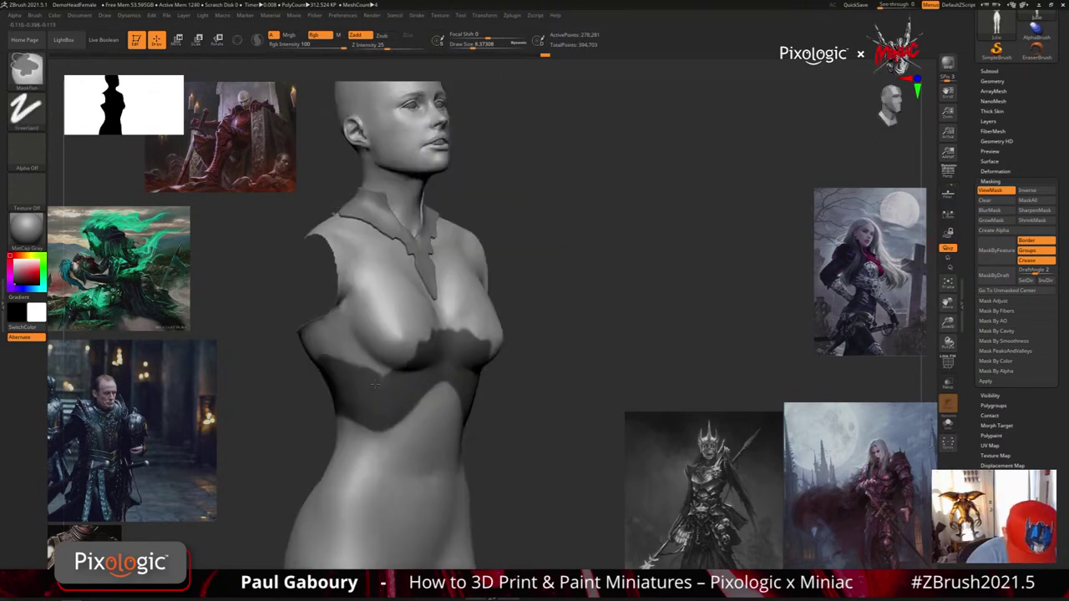
mouse_move(385, 373)
ctrl+mouse_down()
mouse_move(417, 341)
mouse_move(403, 357)
ctrl+mouse_up()
shift+right_drag(403, 358, 477, 369)
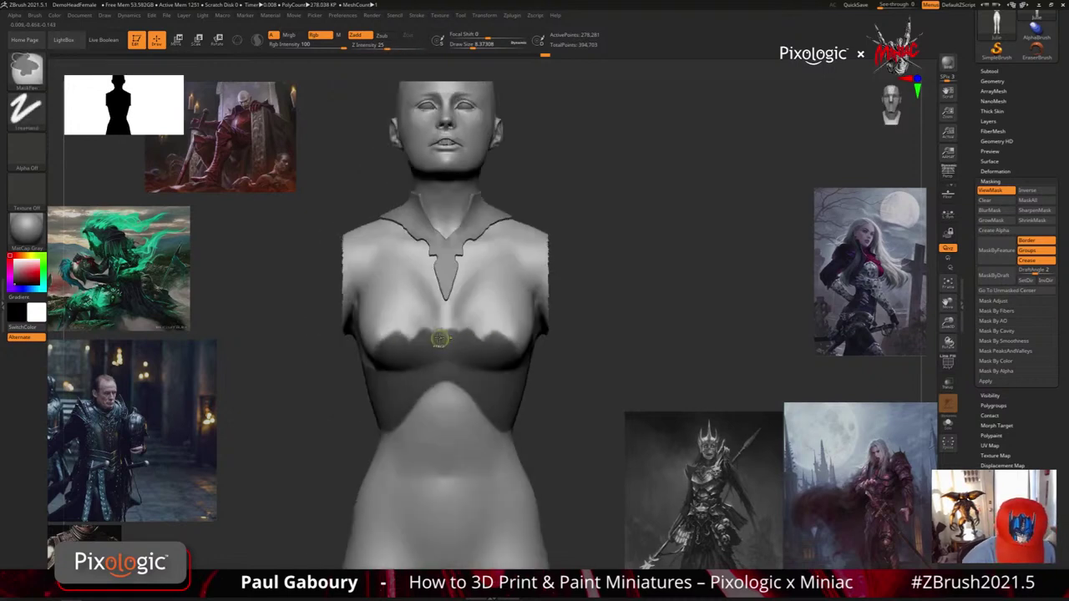
Extend the mask up over the bust and outline a curved neckline dipping at the centre of the chest
ctrl+drag(439, 336, 446, 326)
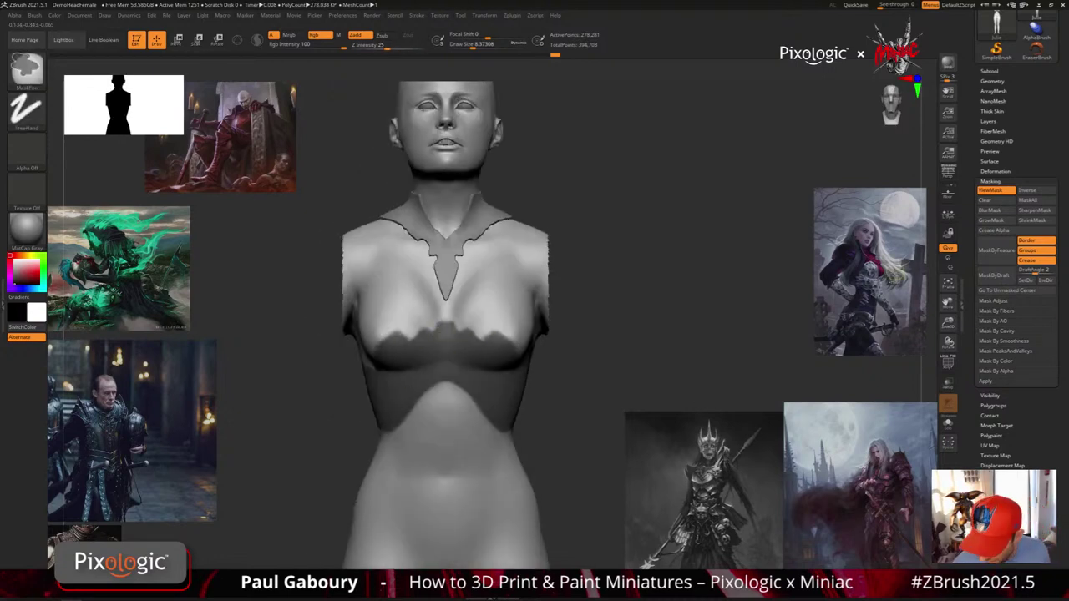
mouse_move(439, 336)
ctrl+mouse_down()
mouse_move(419, 311)
mouse_move(416, 323)
mouse_move(375, 332)
mouse_move(381, 309)
ctrl+mouse_up()
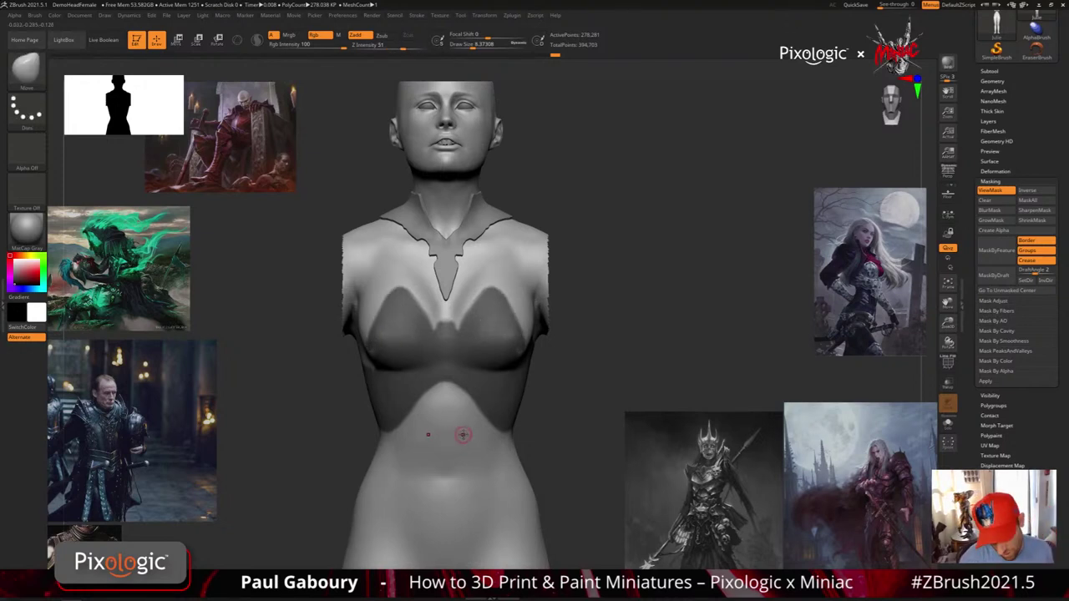
mouse_move(449, 328)
ctrl+mouse_down()
mouse_move(511, 288)
mouse_move(504, 315)
mouse_move(521, 296)
ctrl+mouse_up()
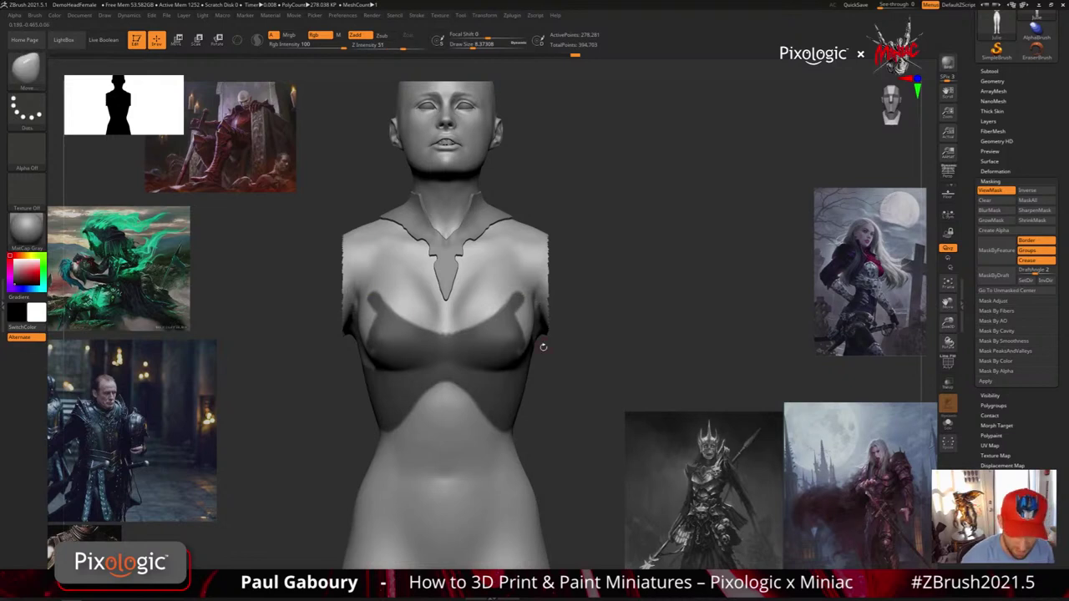
Fill the mask over the outer bust and trim its edge in a smooth curve below the armpits
mouse_move(543, 346)
mouse_down()
mouse_move(505, 343)
mouse_move(522, 305)
mouse_move(545, 333)
mouse_move(550, 317)
mouse_move(515, 324)
mouse_up()
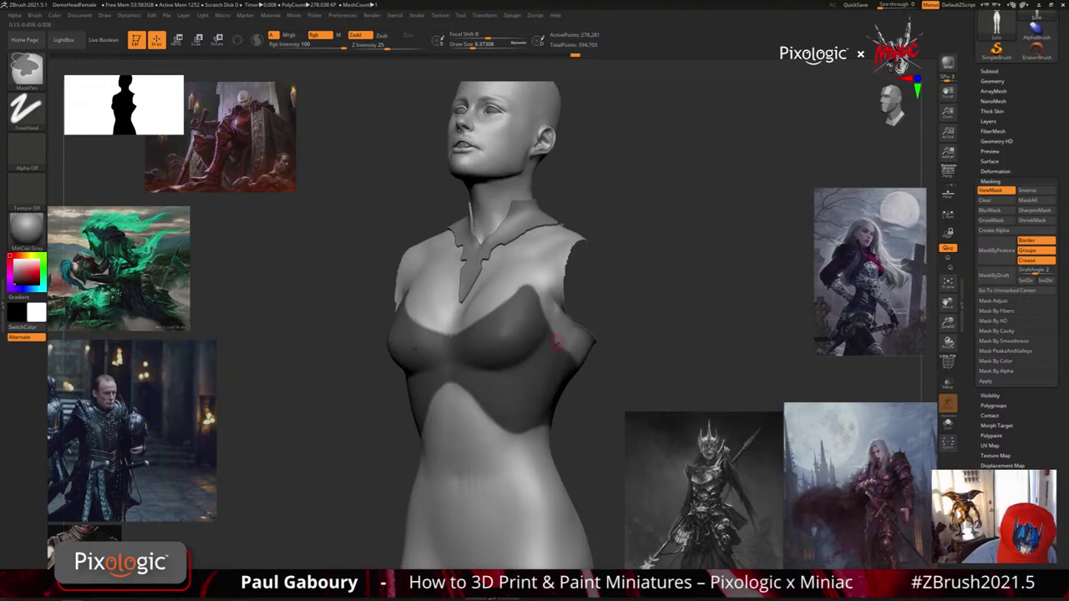
right_drag(599, 338, 562, 327)
ctrl+alt+drag(579, 348, 530, 284)
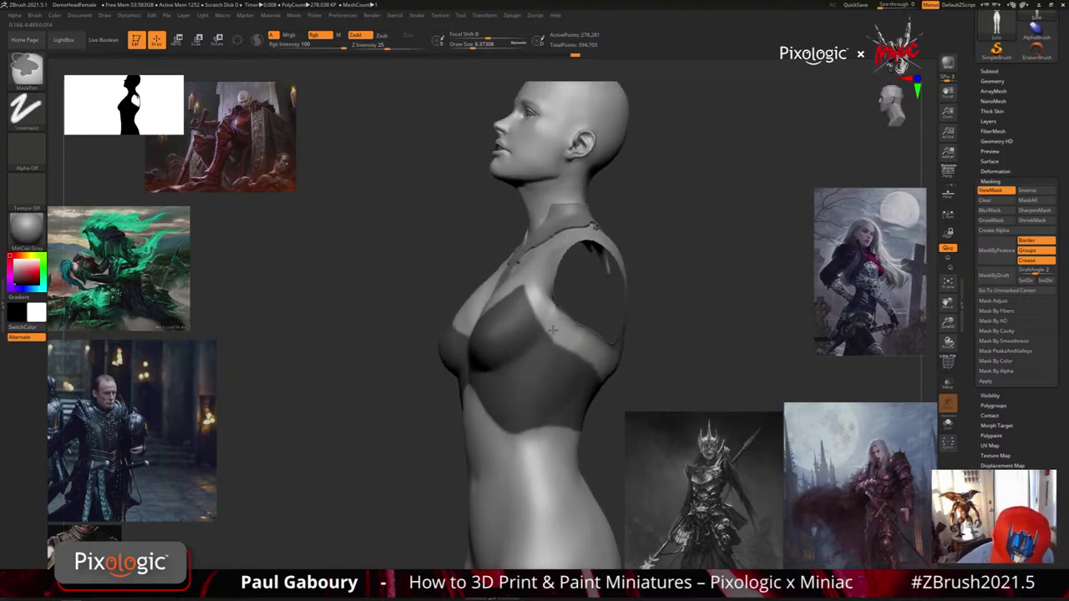
mouse_move(641, 379)
ctrl+right_down()
mouse_move(601, 379)
mouse_move(647, 377)
mouse_move(644, 342)
mouse_move(523, 337)
mouse_move(591, 350)
mouse_move(618, 376)
ctrl+right_up()
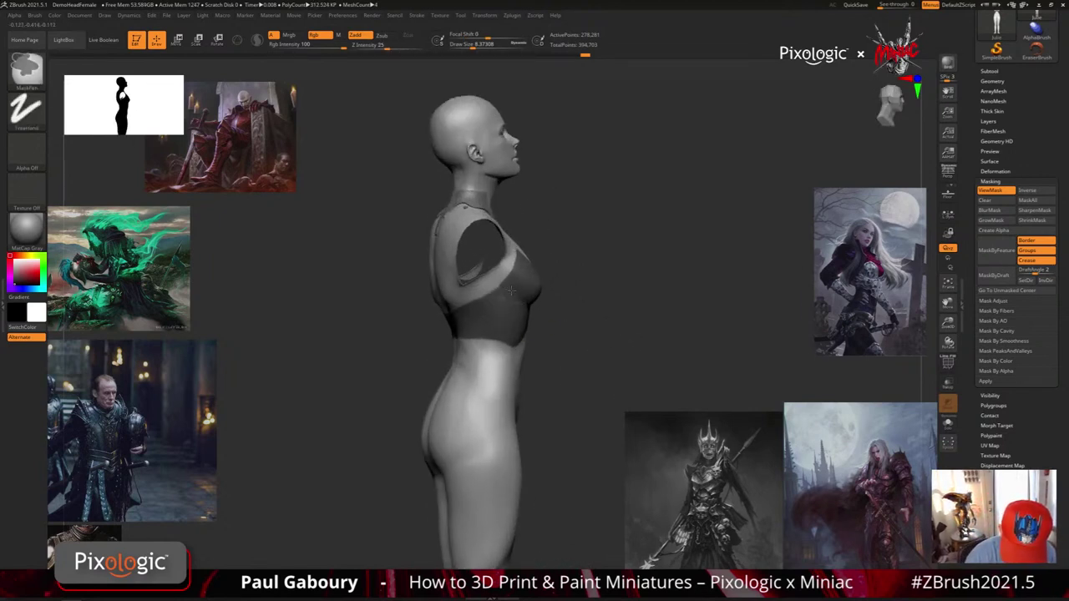
Examine the bodice mask's shape and edges from the back, side and front
mouse_move(512, 312)
right_down()
mouse_move(568, 314)
mouse_move(526, 313)
mouse_move(548, 313)
right_up()
key(ctrl)
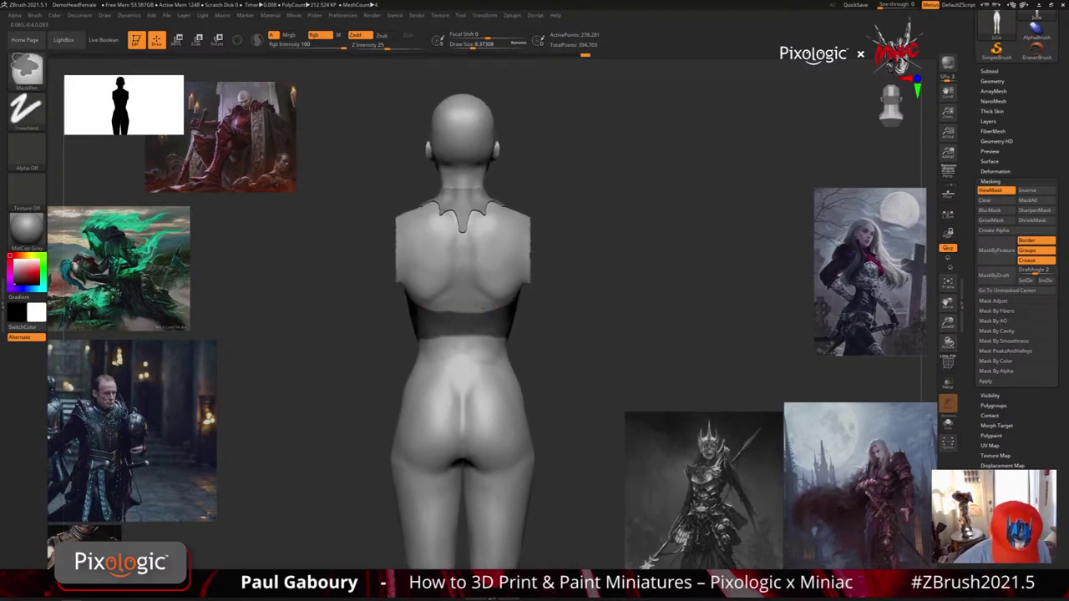
mouse_move(415, 298)
right_down()
mouse_move(556, 336)
mouse_move(498, 296)
mouse_move(546, 377)
mouse_move(558, 372)
mouse_move(554, 409)
right_up()
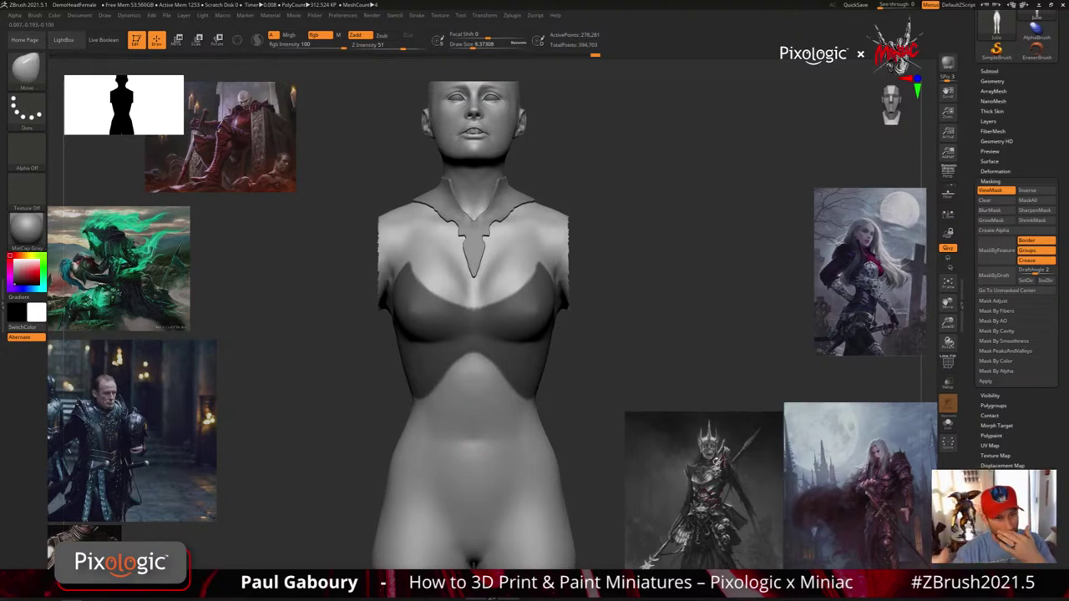
key(ctrl)
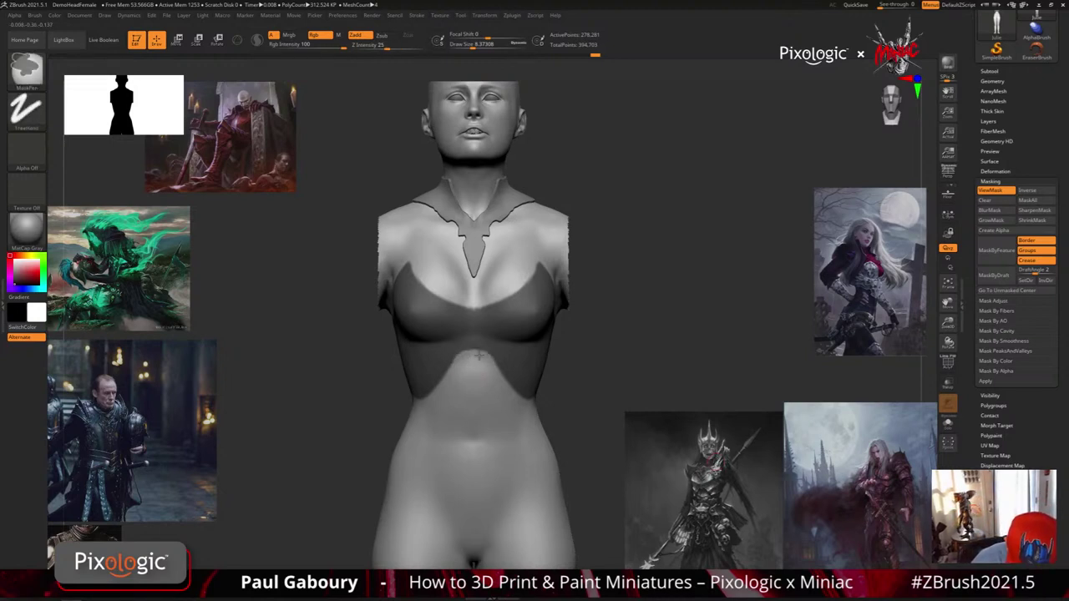
mouse_move(514, 408)
right_down()
mouse_move(485, 365)
mouse_move(561, 398)
right_up()
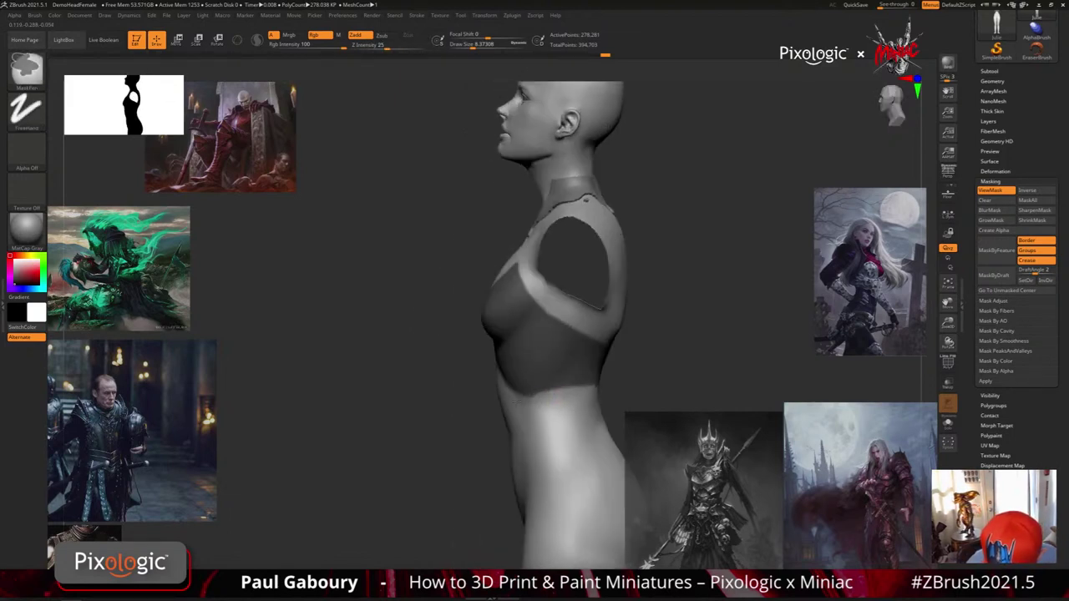
mouse_move(594, 389)
right_down()
mouse_move(606, 401)
mouse_move(392, 408)
mouse_move(408, 376)
right_up()
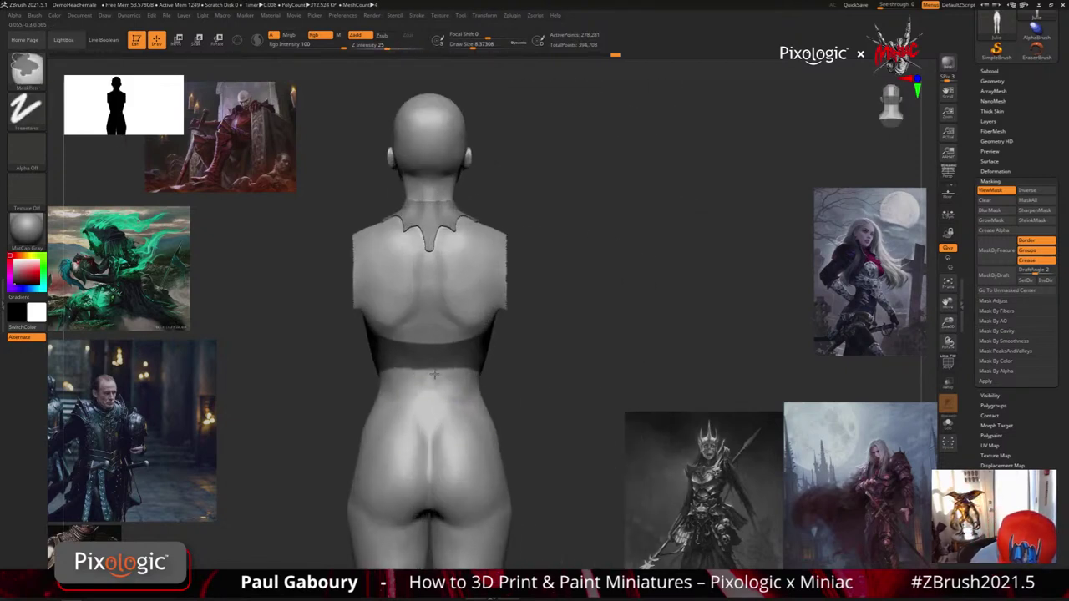
mouse_move(408, 376)
ctrl+right_down()
mouse_move(543, 410)
mouse_move(576, 433)
mouse_move(501, 406)
ctrl+right_up()
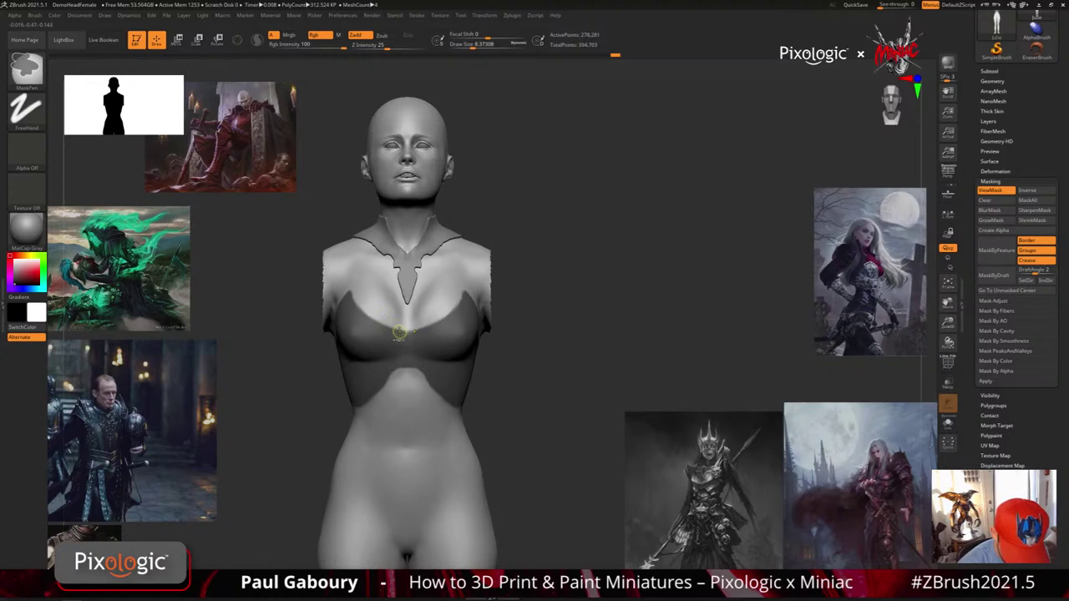
Refine the bodice mask's neckline into straighter slopes rising to points above the bust, and touch up the underarm edge
mouse_move(398, 332)
ctrl+mouse_down()
mouse_move(359, 294)
mouse_move(364, 307)
mouse_move(359, 289)
ctrl+mouse_up()
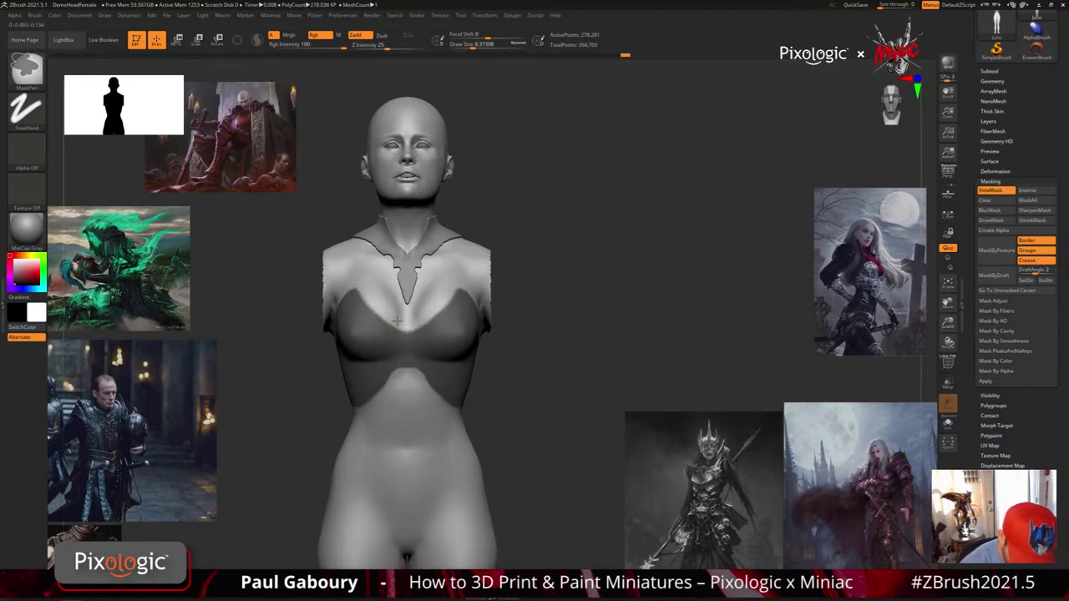
right_drag(437, 328, 506, 387)
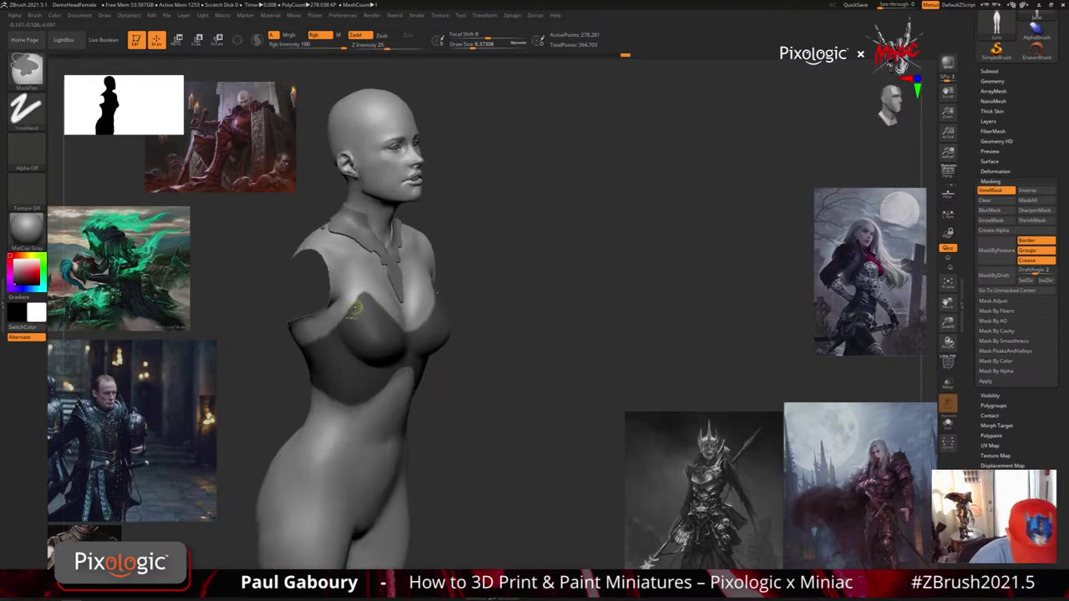
right_drag(328, 329, 337, 320)
key(ctrl)
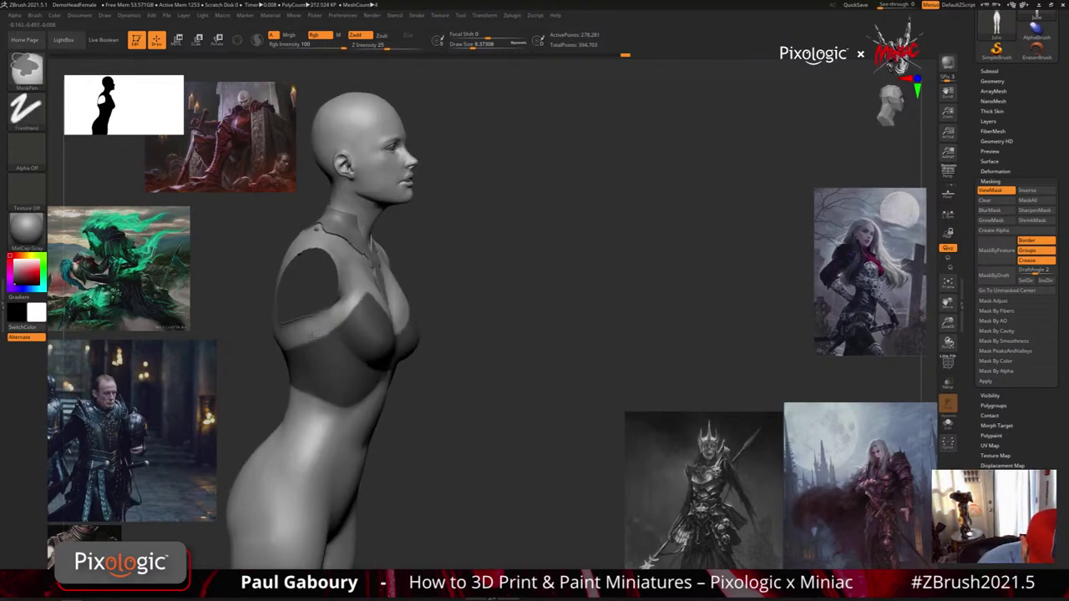
ctrl+click(312, 336)
mouse_move(576, 396)
right_down()
mouse_move(504, 397)
mouse_move(544, 408)
right_up()
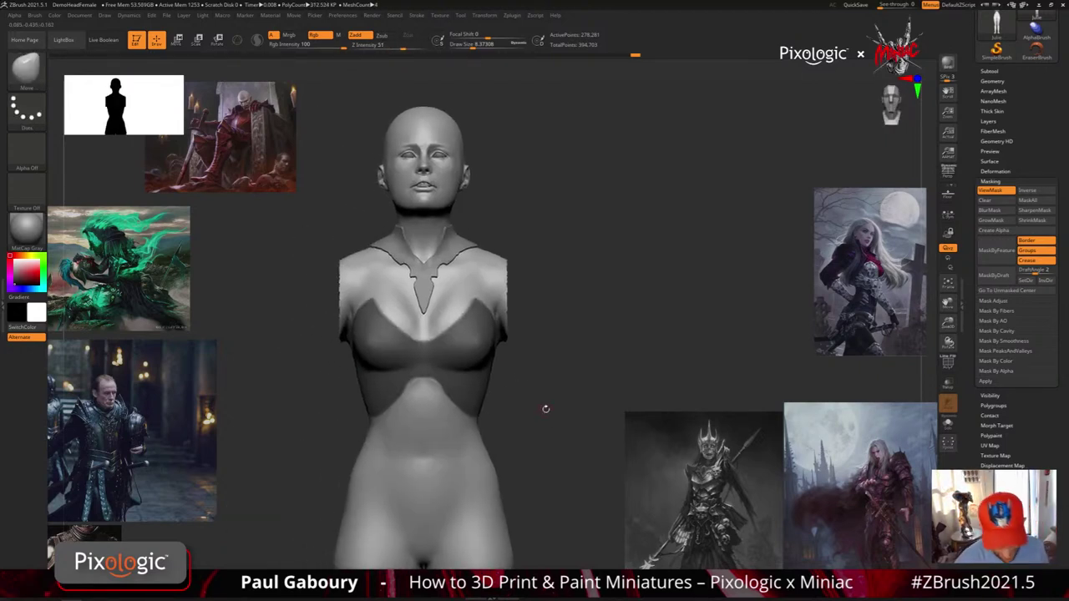
Try masking circular areas over the torso and hips with the MaskCircle brush, and undo the circle mask
click(33, 71)
click(77, 116)
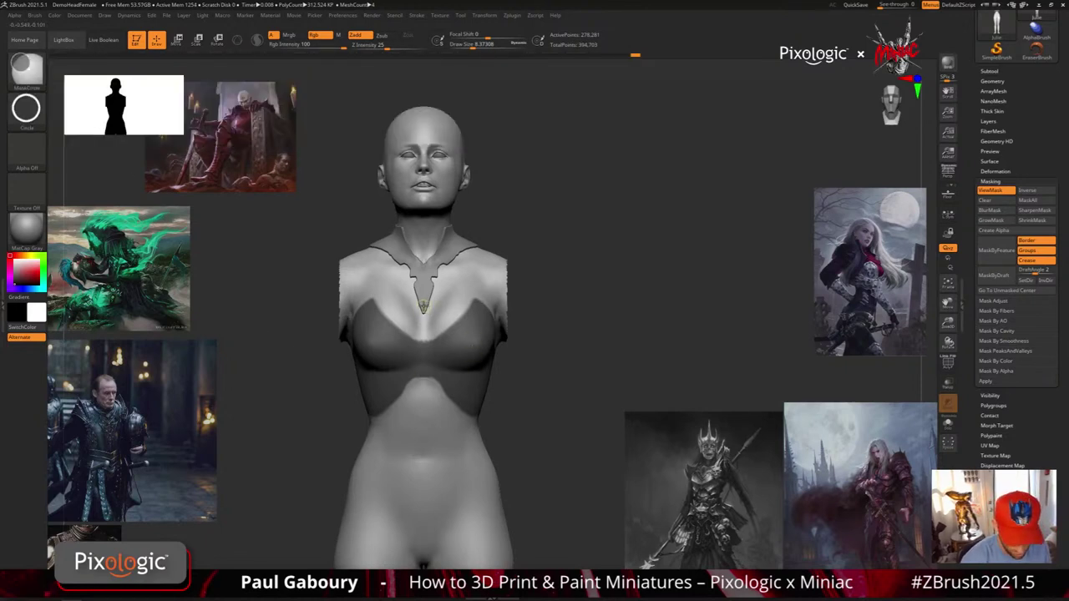
ctrl+drag(422, 306, 521, 400)
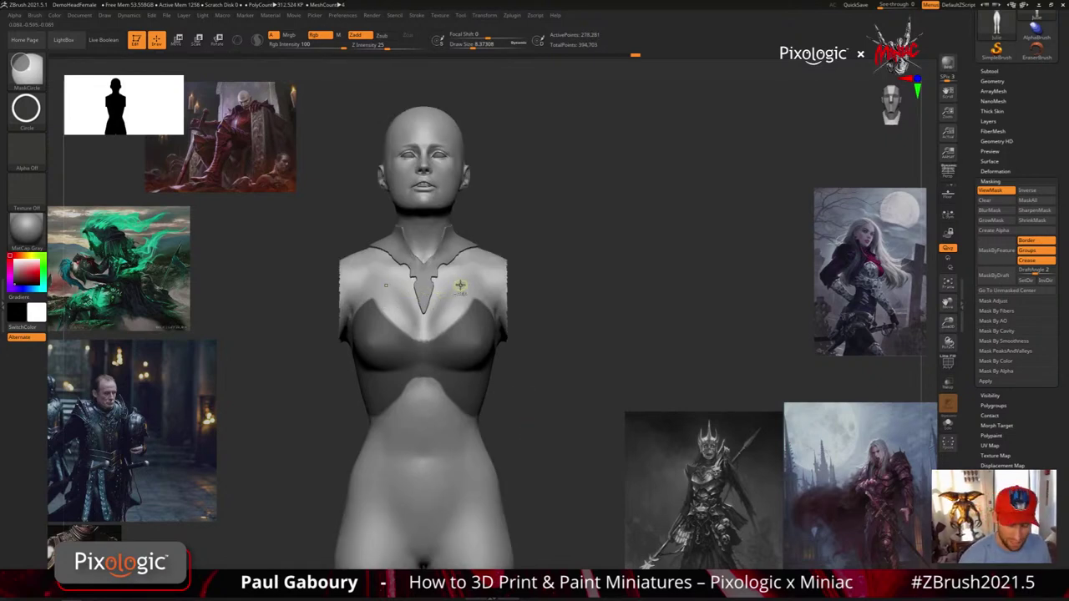
ctrl+drag(459, 282, 786, 546)
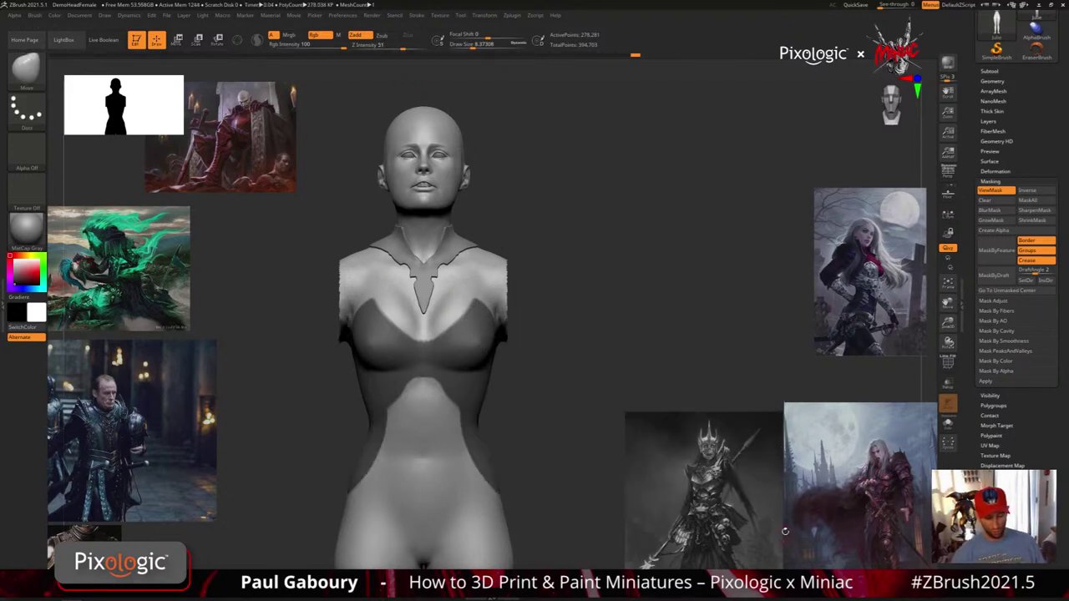
key(ctrl+z)
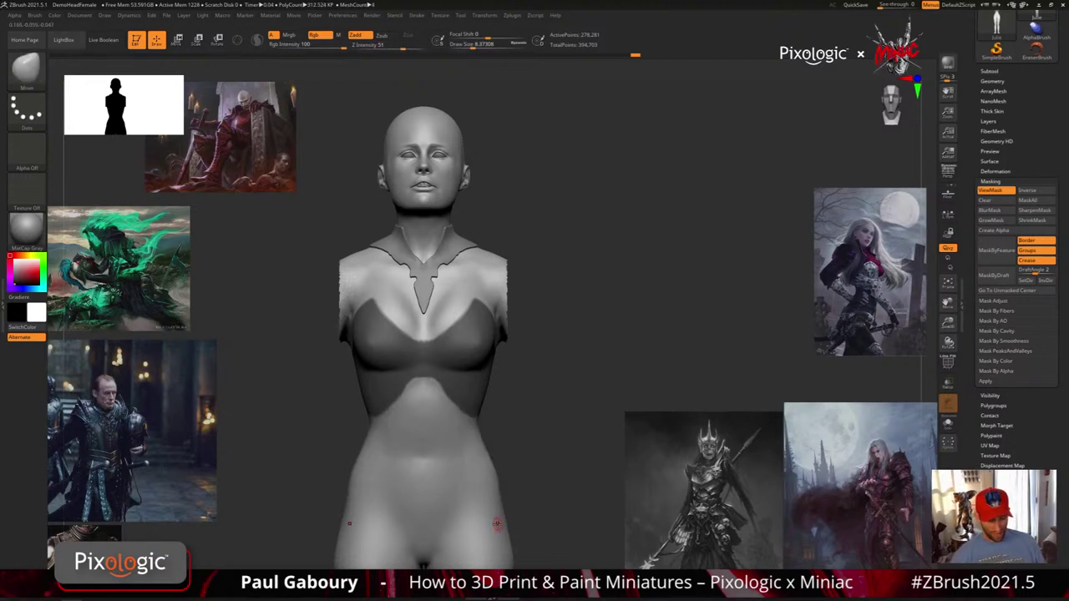
Toggle the Center option of the circle mask stroke and try a circle at the middle of the bodice neckline
key(ctrl)
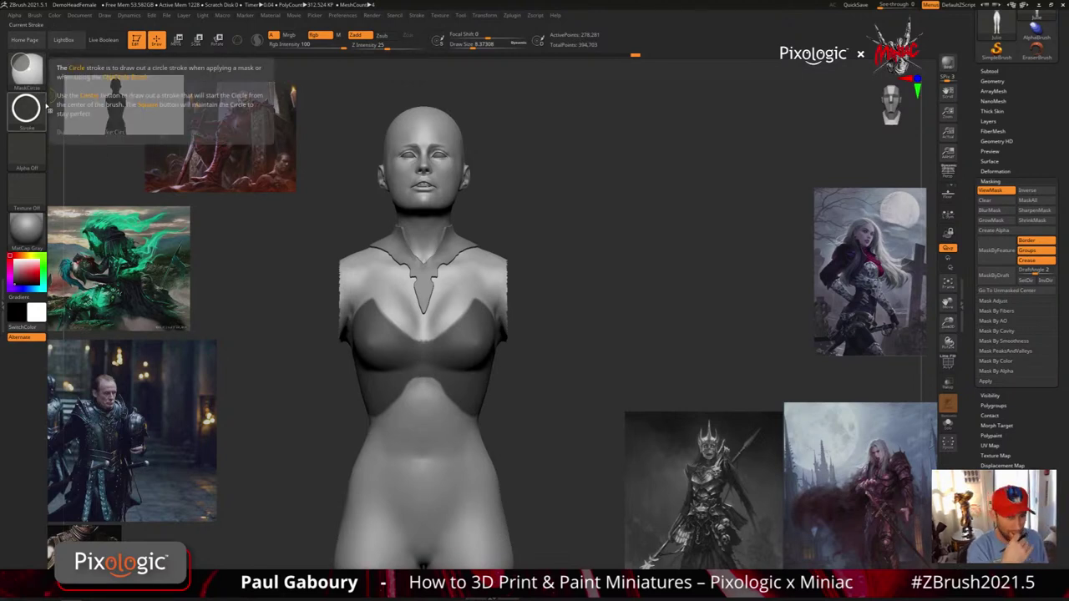
click(37, 109)
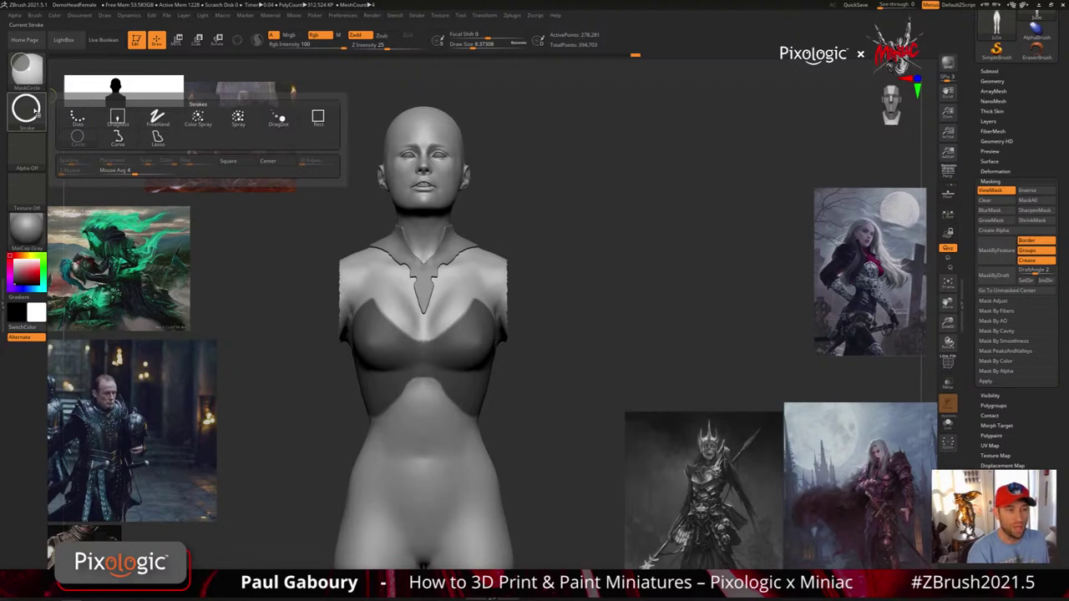
click(272, 160)
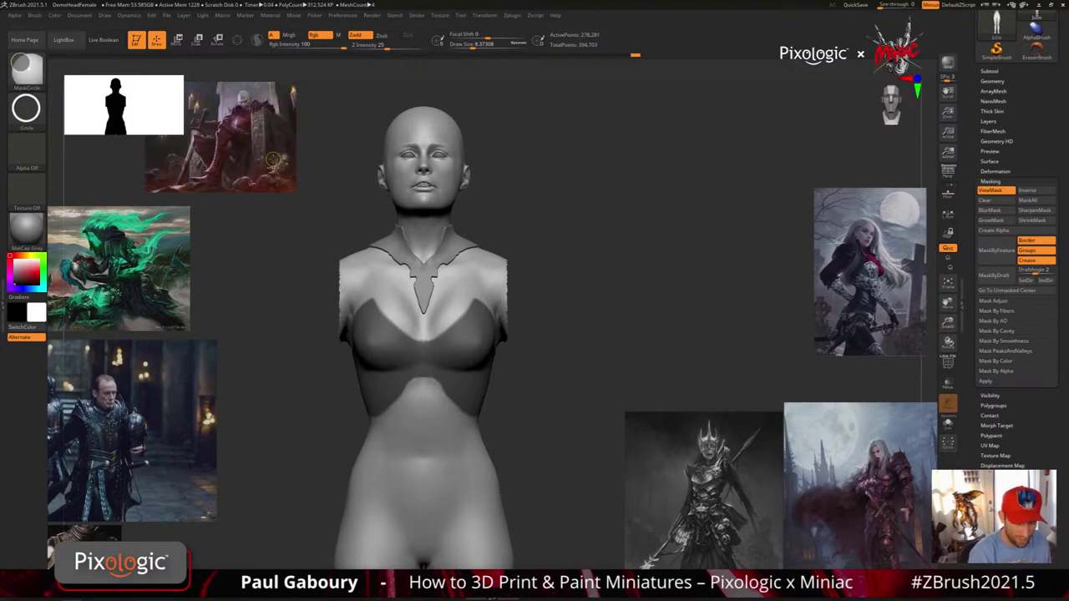
click(26, 108)
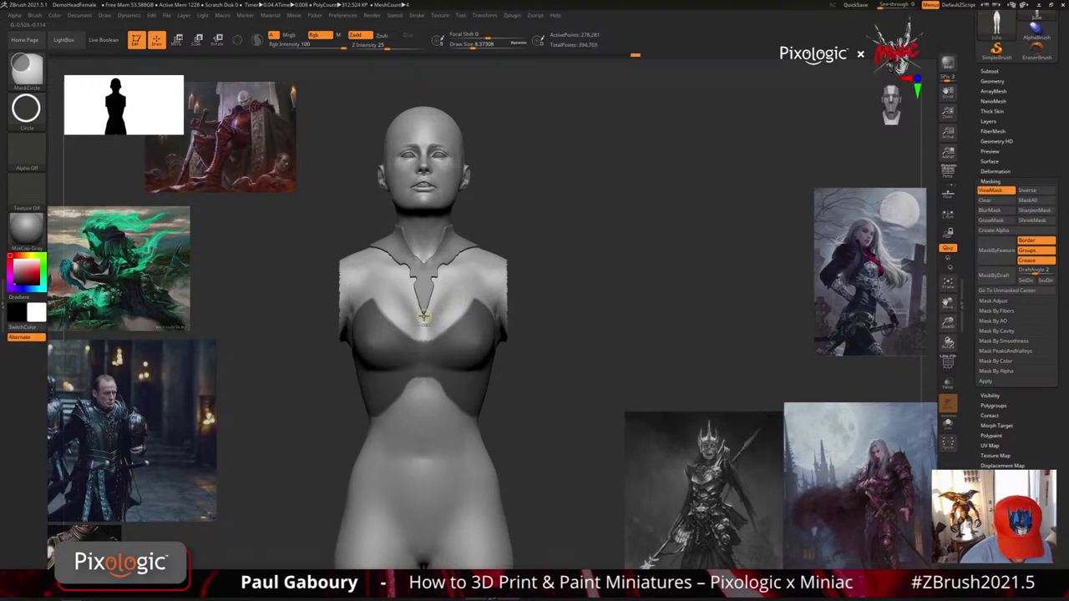
mouse_move(424, 315)
mouse_down()
mouse_move(477, 360)
mouse_move(474, 342)
mouse_up()
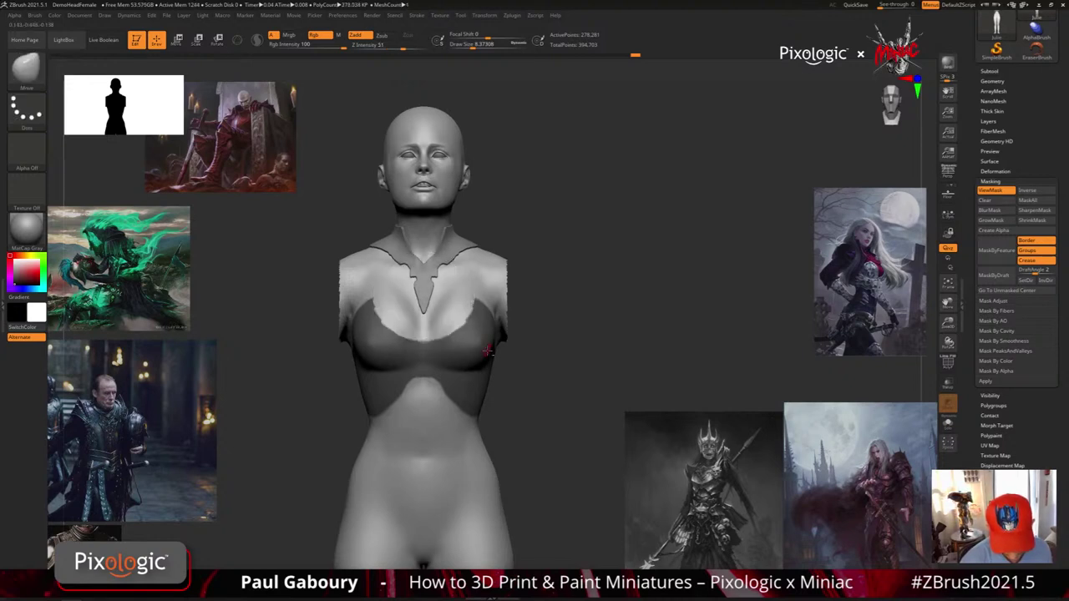
Set the masking brush back to MaskPen with its freehand stroke
mouse_move(555, 412)
alt+mouse_down()
mouse_move(545, 425)
mouse_move(556, 410)
mouse_move(535, 417)
mouse_move(558, 412)
mouse_move(550, 471)
alt+mouse_up()
ctrl+right_drag(480, 392, 485, 354)
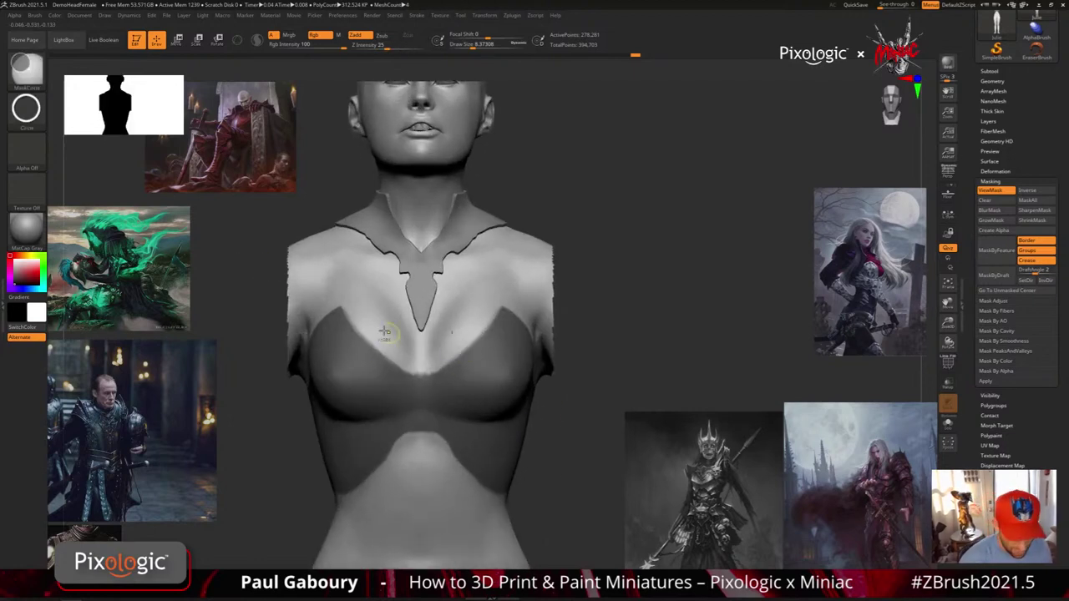
ctrl+click(27, 71)
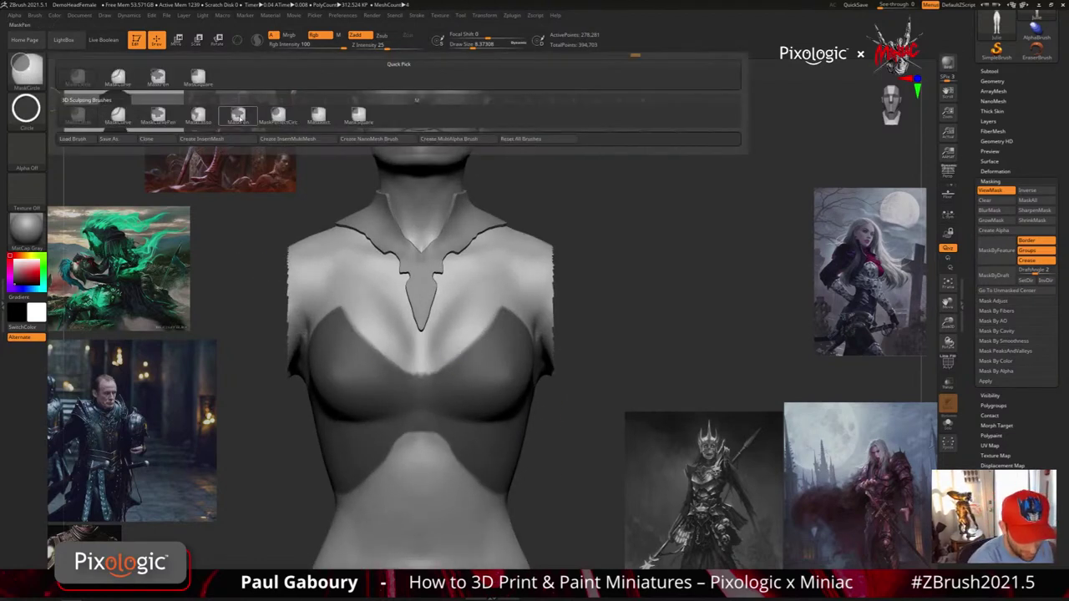
click(237, 116)
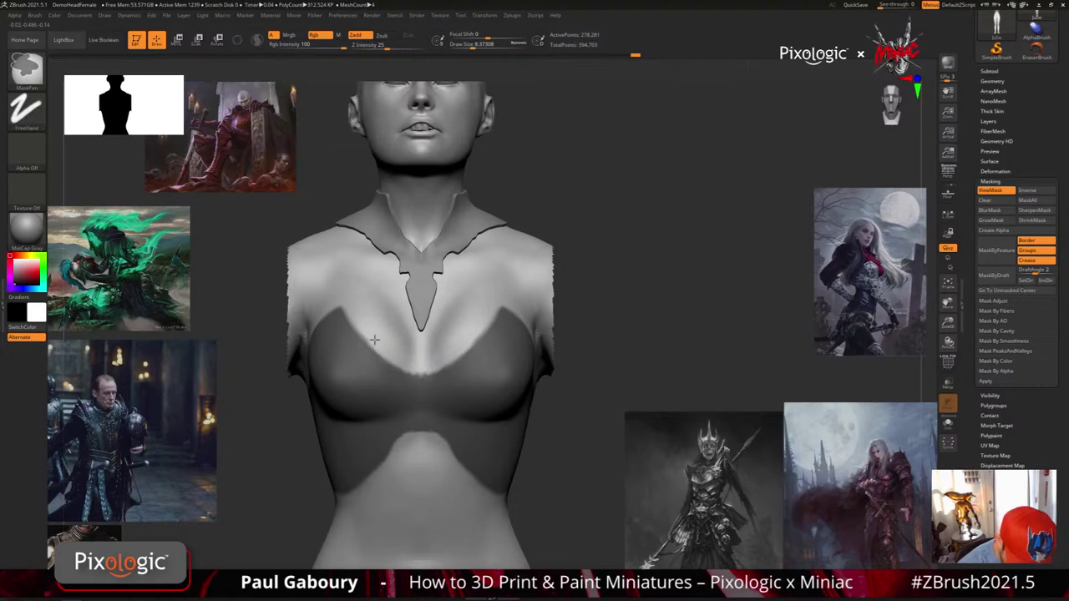
Extract the masked bodice from the body and accept it as a new subtool
ctrl+right_drag(429, 350, 560, 425)
mouse_move(560, 425)
mouse_down()
mouse_move(586, 417)
mouse_move(566, 415)
mouse_move(545, 448)
mouse_move(574, 467)
mouse_up()
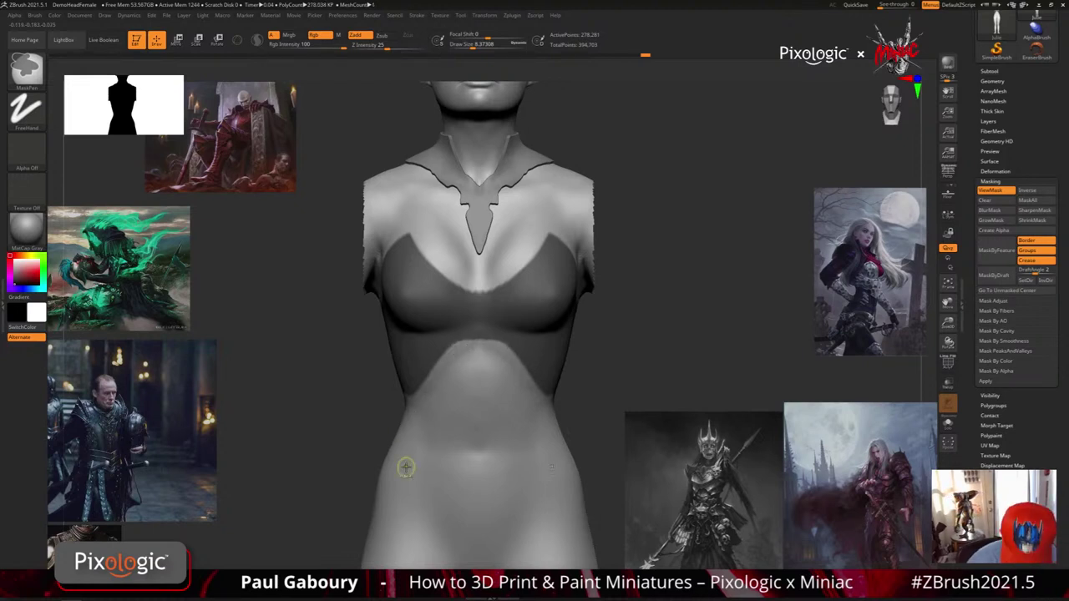
right_drag(439, 453, 473, 459)
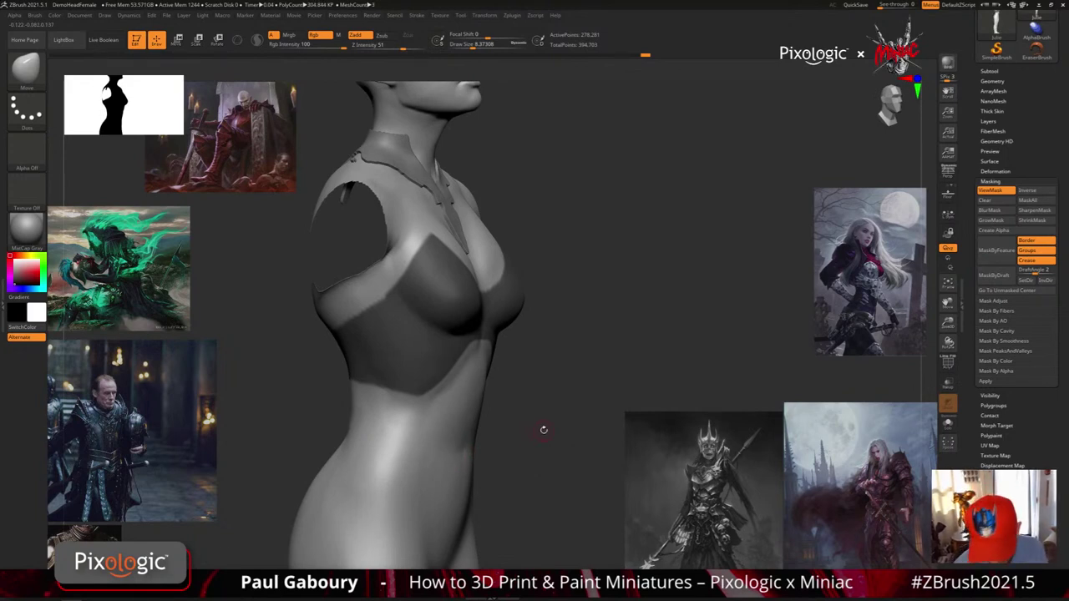
click(990, 71)
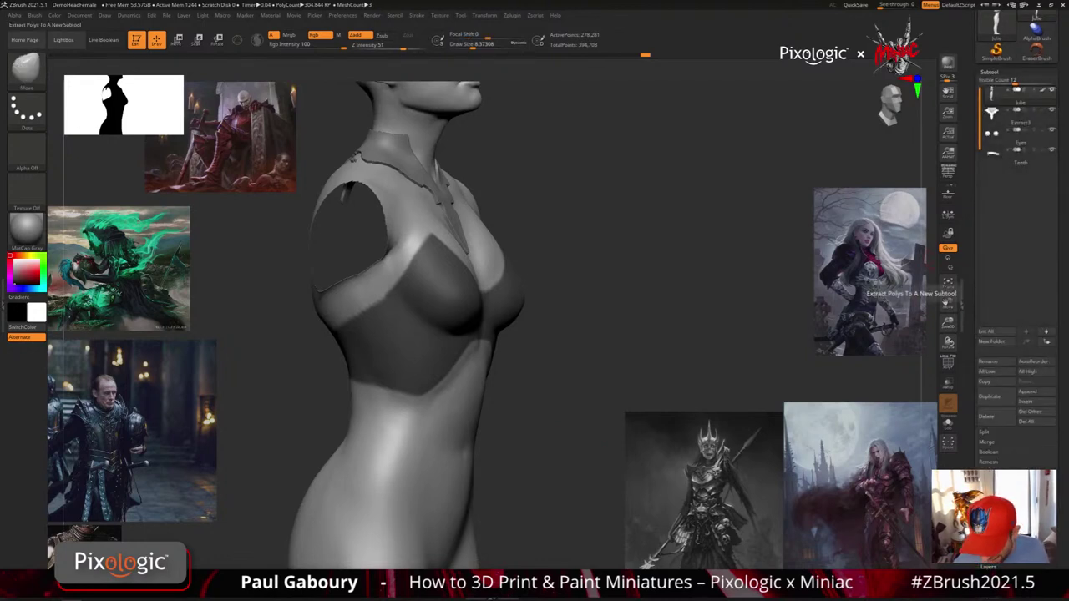
click(947, 303)
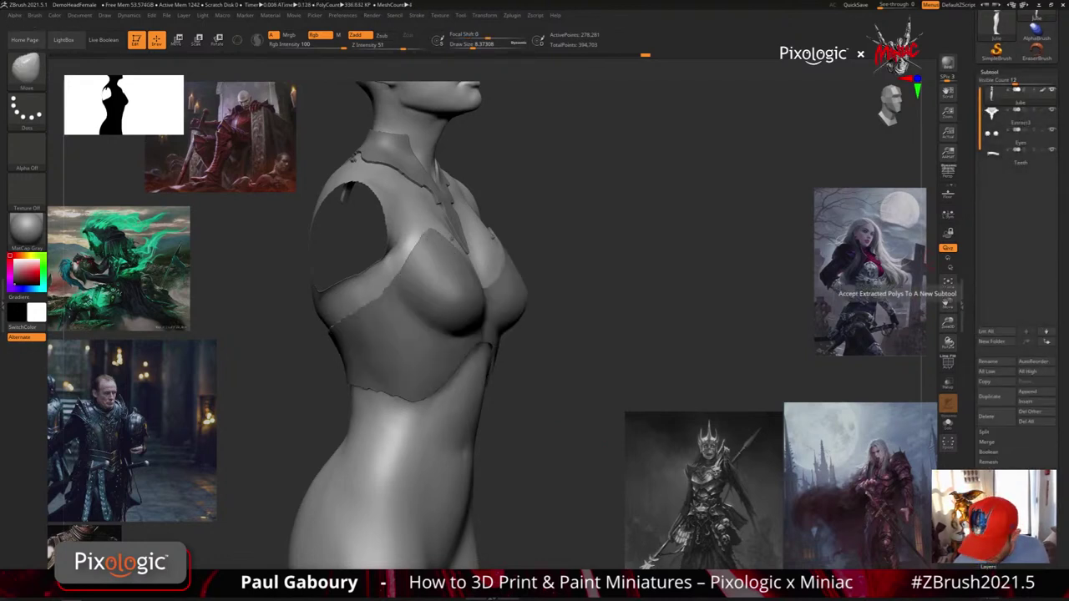
ctrl+right_drag(543, 492, 543, 472)
ctrl+drag(544, 471, 523, 454)
key(Down)
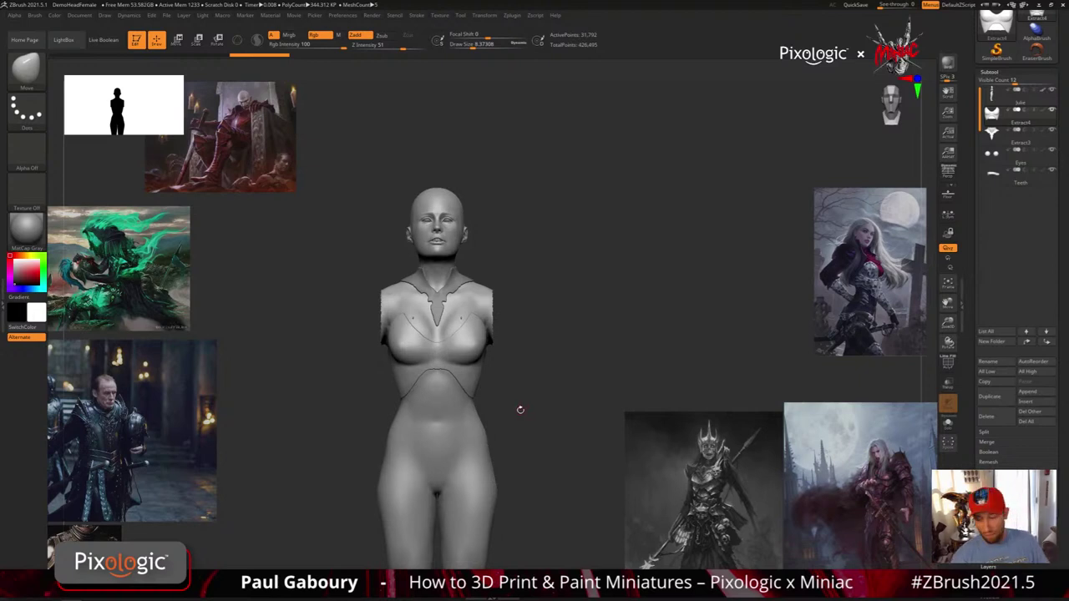
Make the body the active subtool and unhide its arms so the whole figure shows
click(998, 95)
ctrl+shift+click(574, 422)
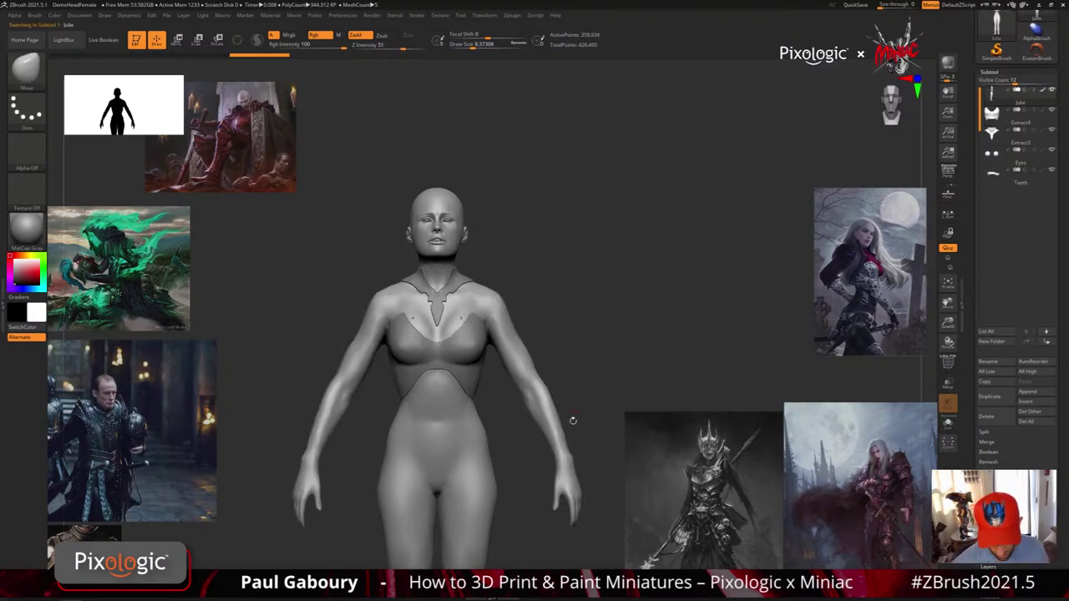
alt+drag(585, 432, 572, 393)
ctrl+right_drag(571, 392, 538, 402)
mouse_move(538, 402)
right_down()
mouse_move(584, 391)
mouse_move(697, 397)
mouse_move(535, 405)
mouse_move(542, 399)
right_up()
mouse_move(494, 353)
ctrl+right_down()
mouse_move(453, 347)
mouse_move(482, 378)
ctrl+right_up()
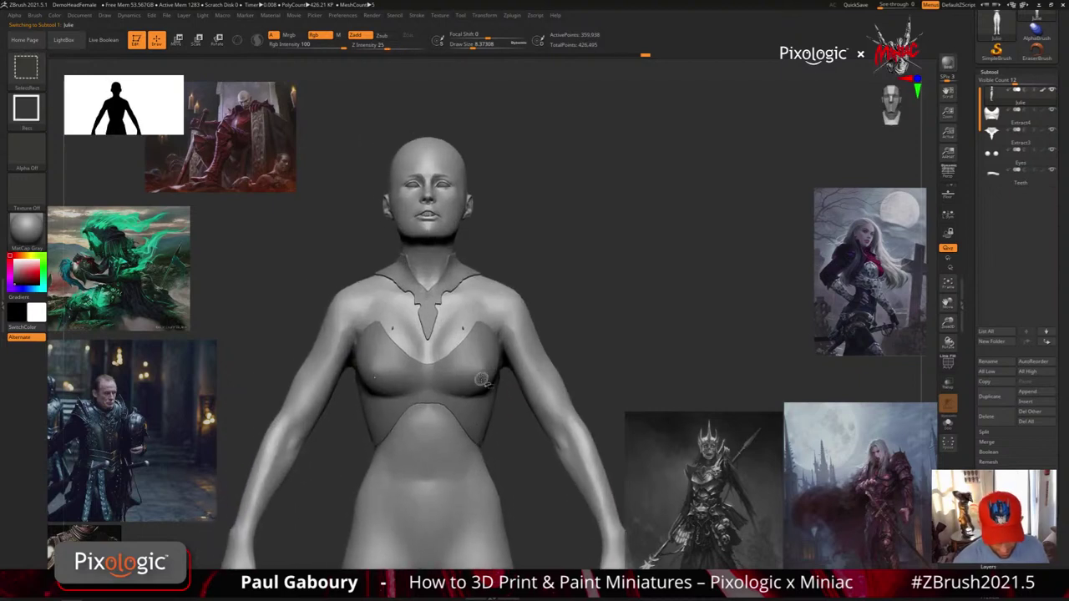
ctrl+shift+click(506, 430)
ctrl+shift+click(501, 392)
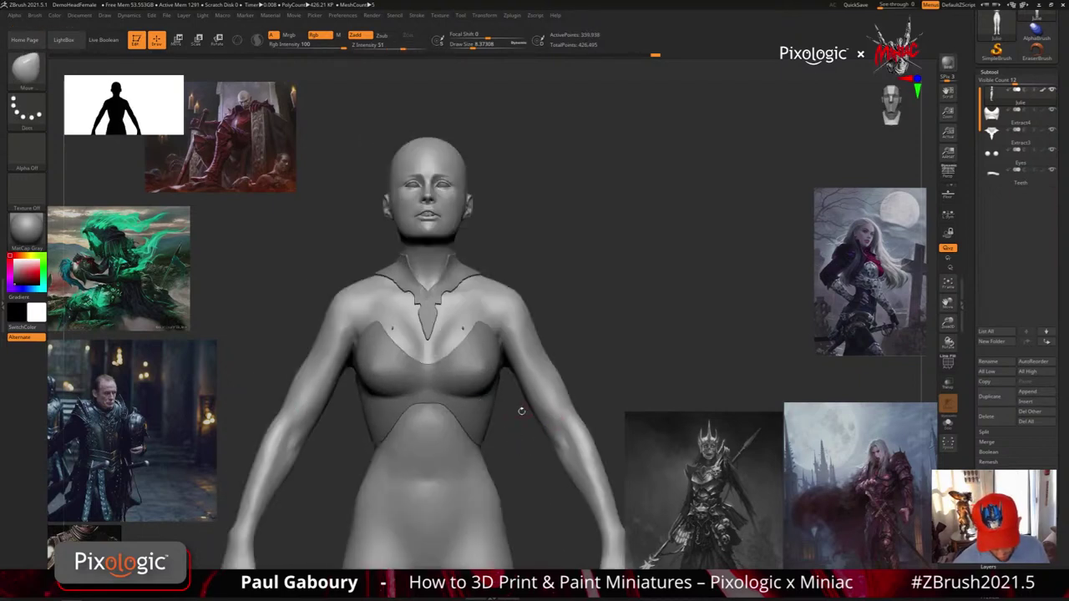
Isolate the main piece of the extracted bodice and delete the hidden stray fragments above the bust
click(993, 116)
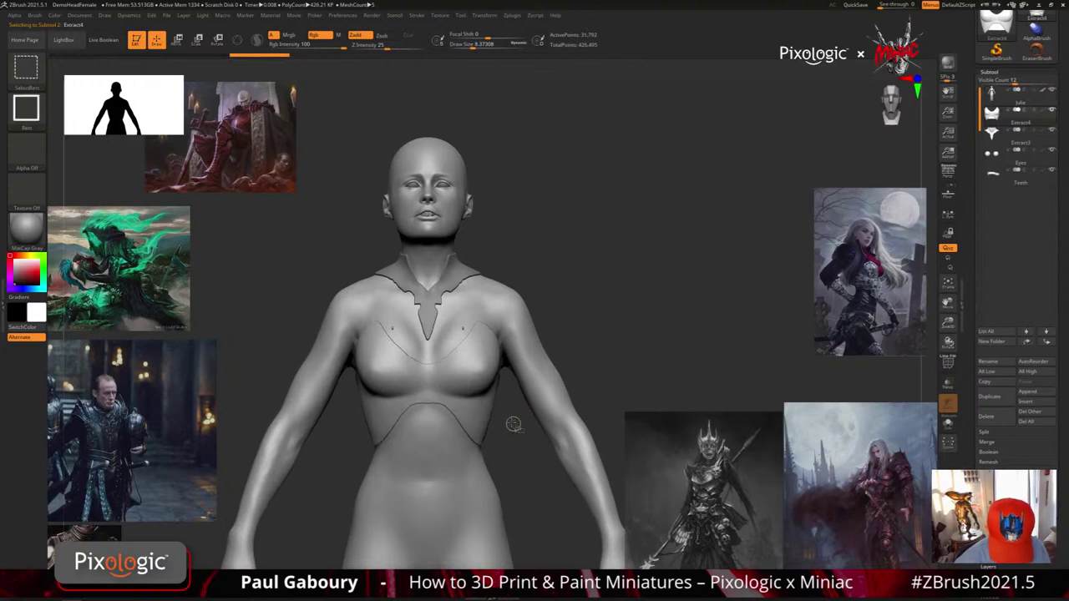
ctrl+shift+drag(513, 424, 476, 389)
drag(1058, 502, 1058, 273)
click(992, 297)
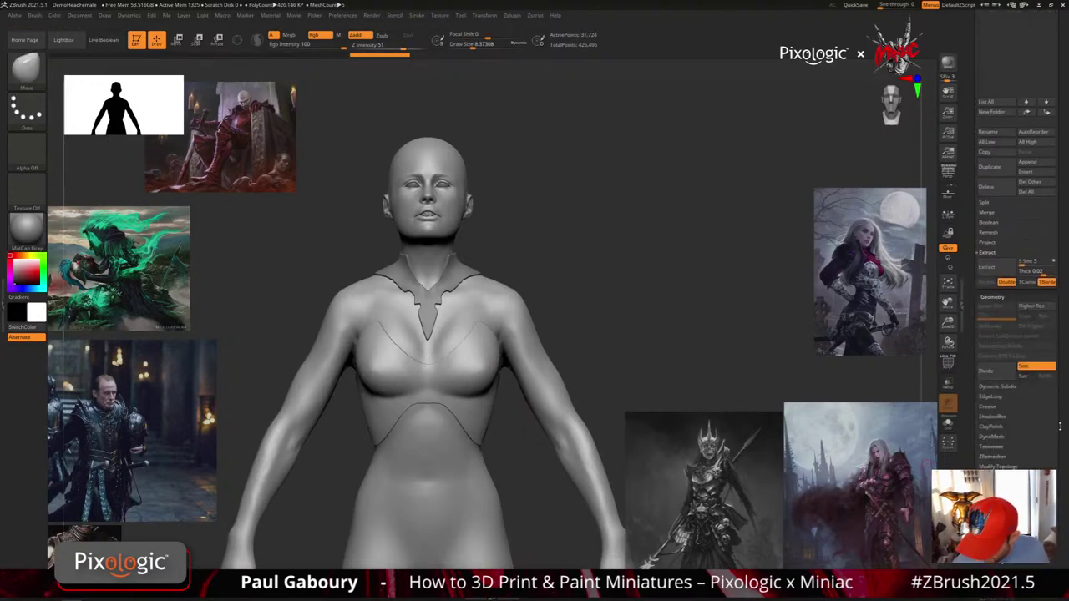
scroll(992, 297, down, 1)
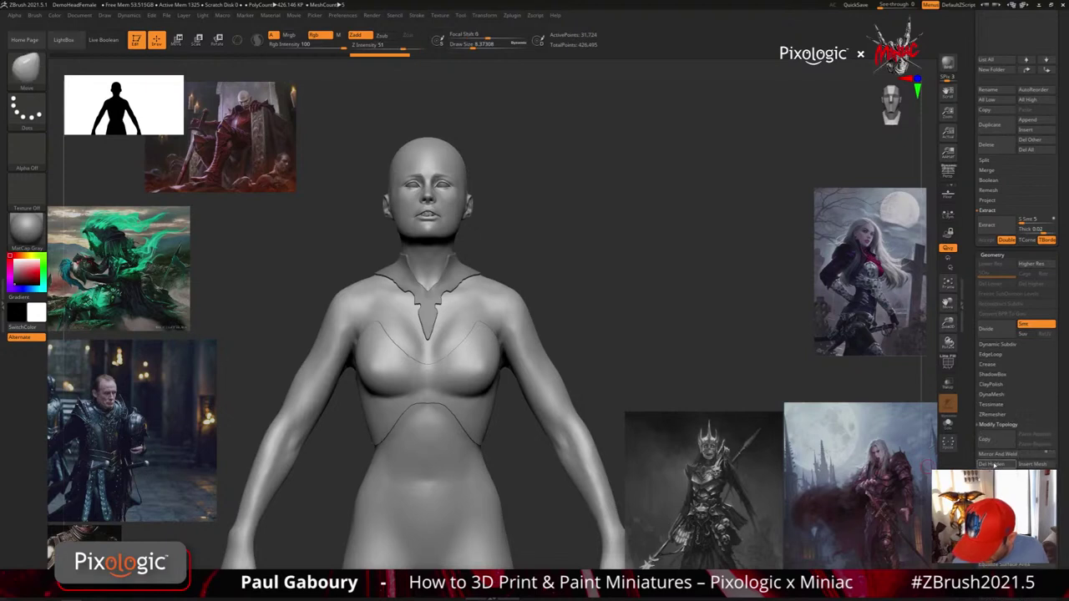
click(993, 465)
click(994, 254)
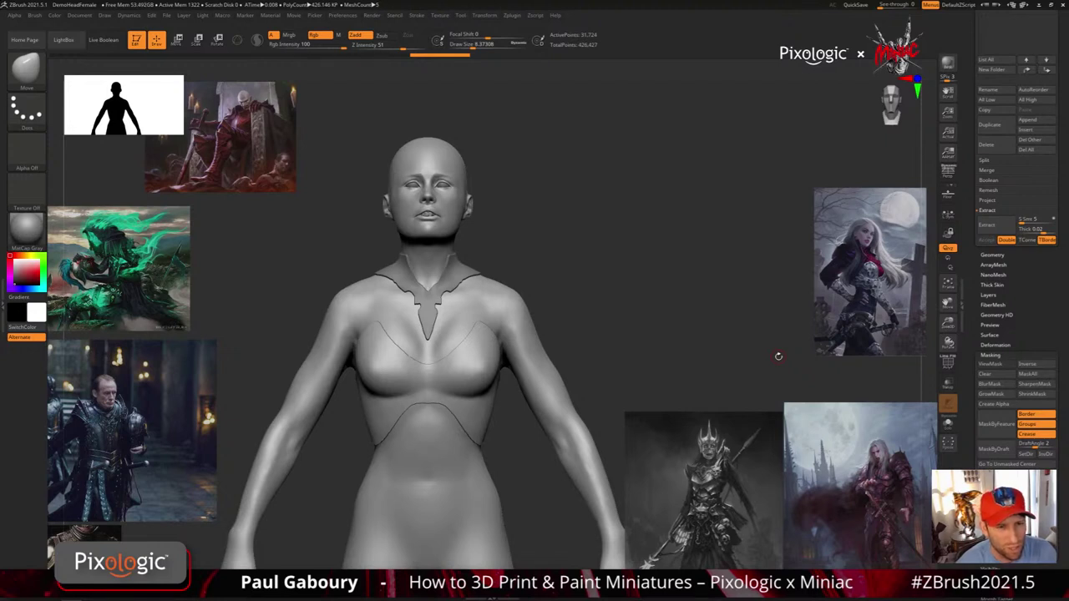
click(35, 16)
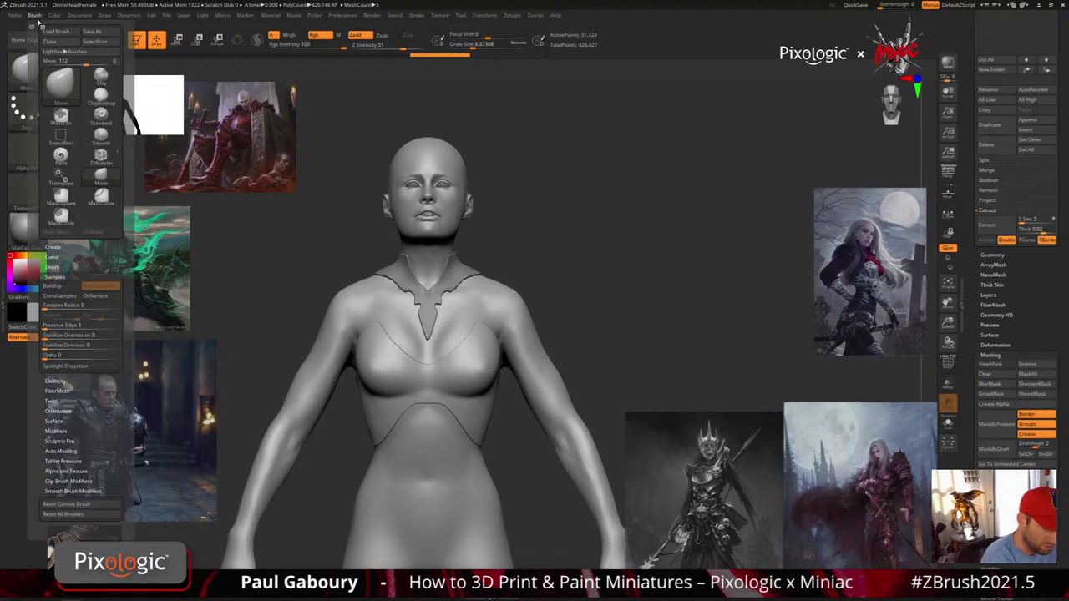
click(61, 451)
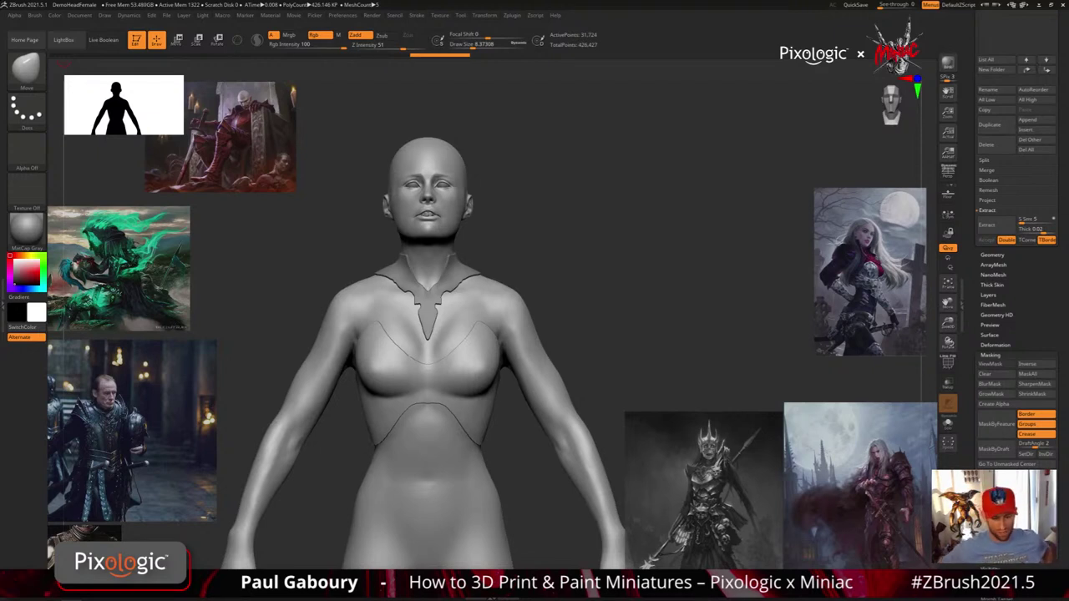
alt+drag(615, 364, 650, 325)
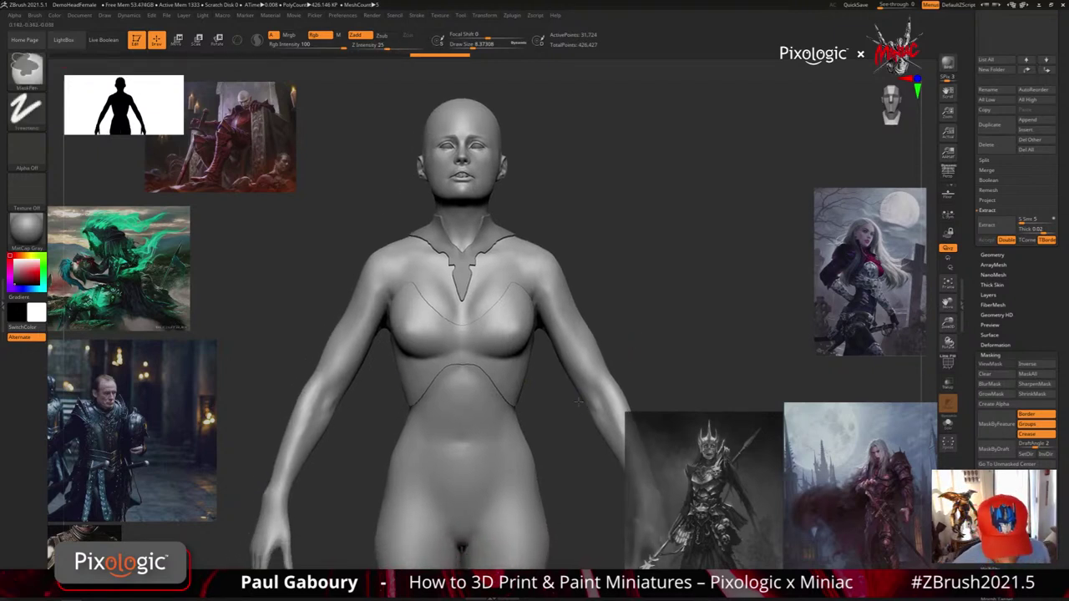
mouse_move(578, 402)
ctrl+right_down()
mouse_move(563, 424)
mouse_move(549, 402)
ctrl+right_up()
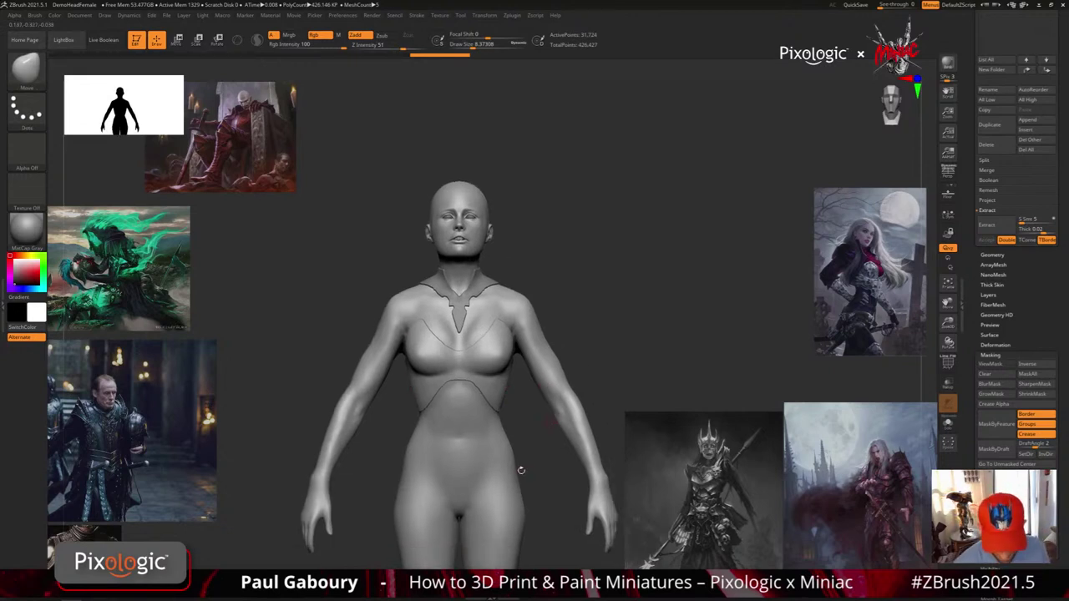
mouse_move(521, 470)
alt+right_down()
mouse_move(511, 440)
mouse_move(518, 485)
mouse_move(556, 445)
alt+right_up()
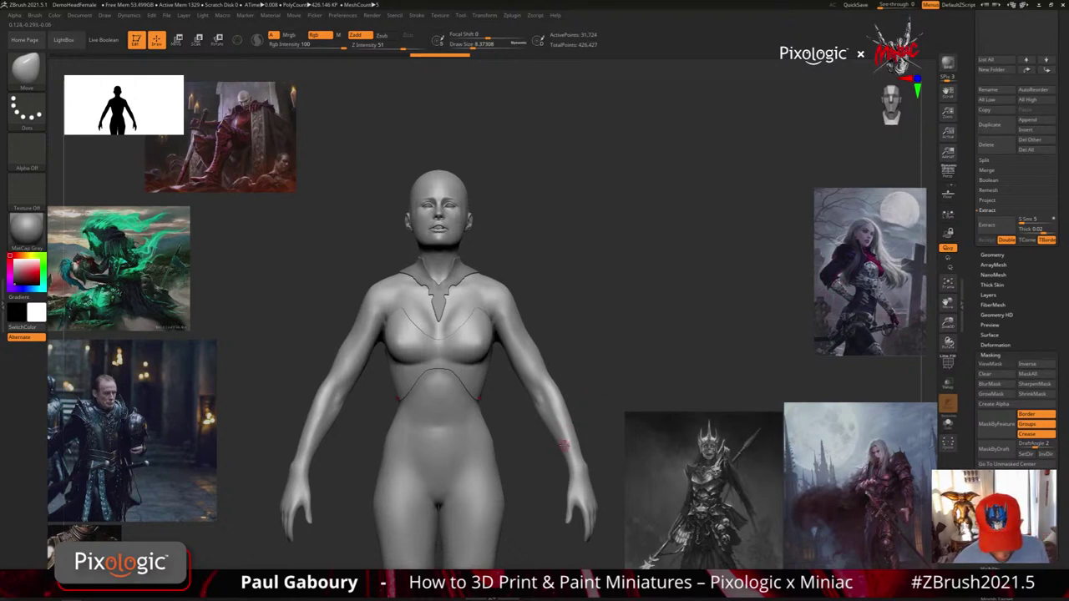
alt+right_drag(565, 442, 548, 422)
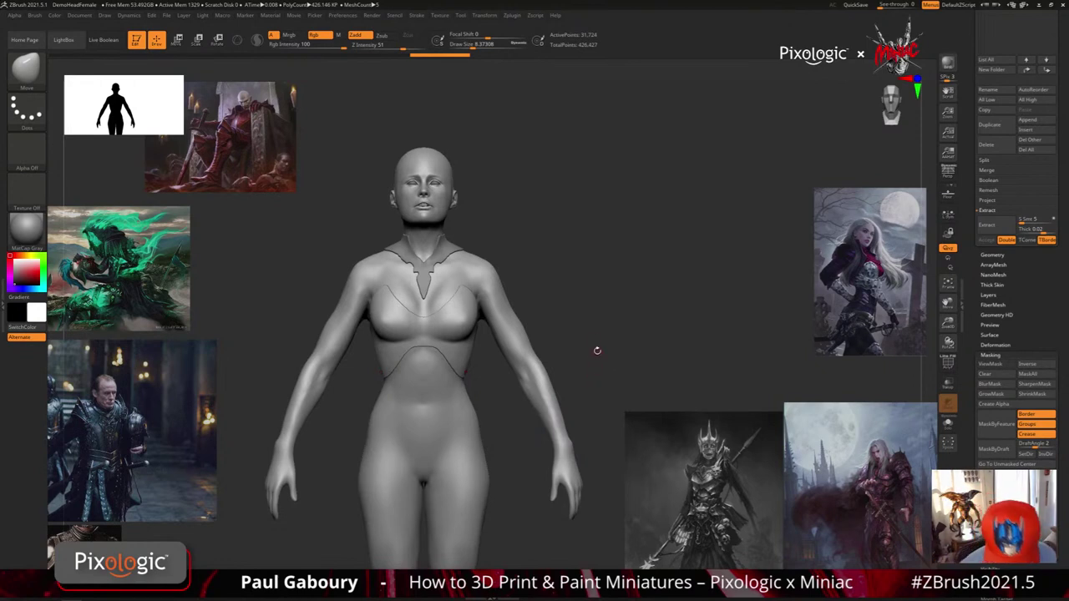
Make the body the active subtool and start painting a mask on the figure's left forearm below the elbow
alt+click(536, 378)
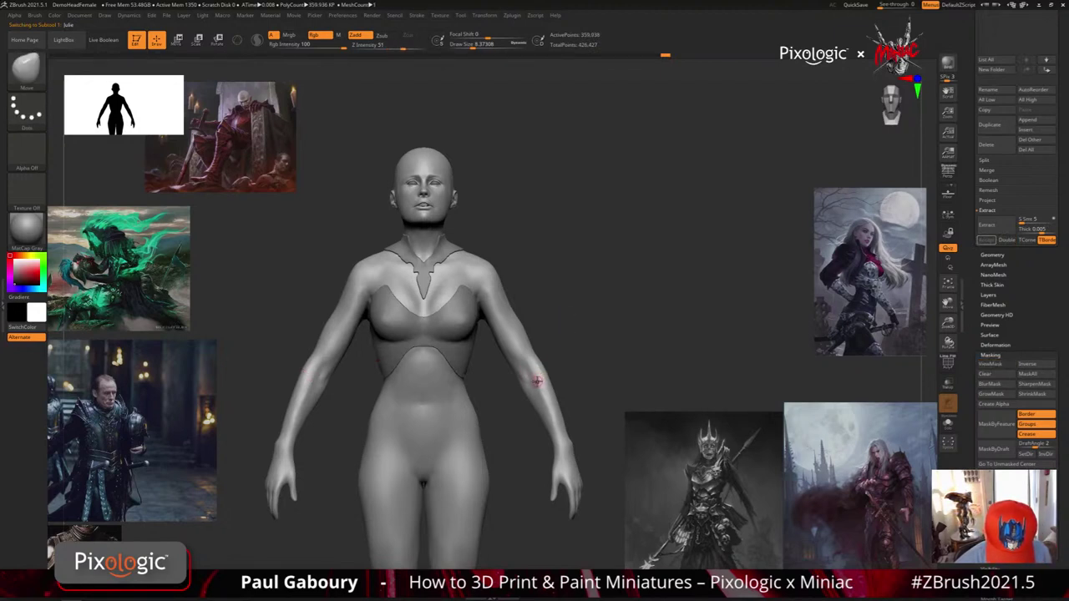
mouse_move(537, 381)
ctrl+mouse_down()
mouse_move(533, 364)
mouse_move(544, 388)
ctrl+mouse_up()
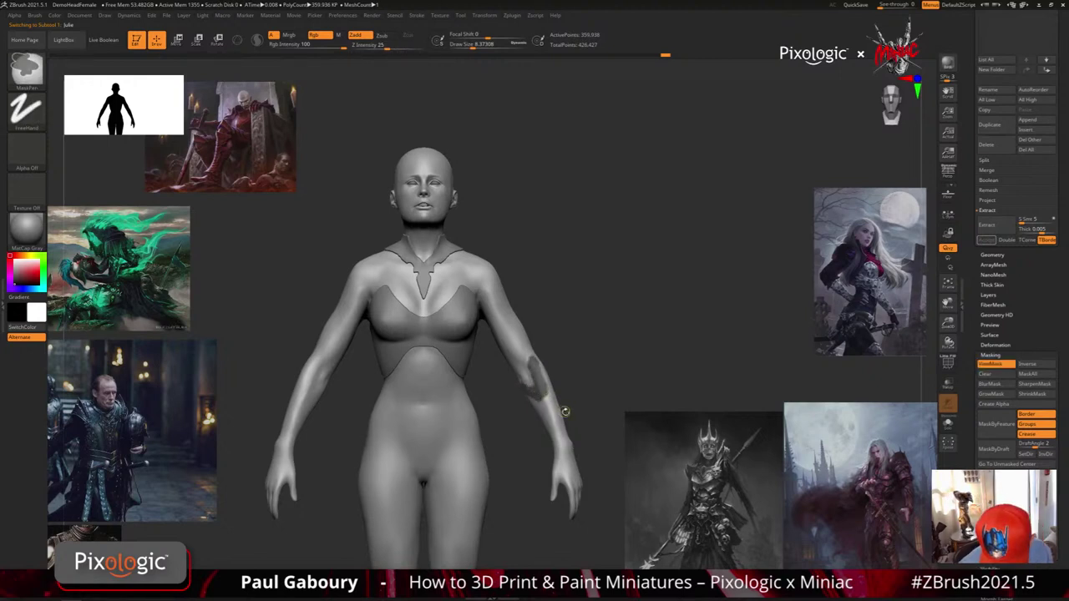
drag(580, 425, 501, 419)
mouse_move(536, 371)
ctrl+mouse_down()
mouse_move(541, 361)
mouse_move(543, 382)
mouse_move(501, 396)
ctrl+mouse_up()
alt+right_drag(546, 404, 503, 407)
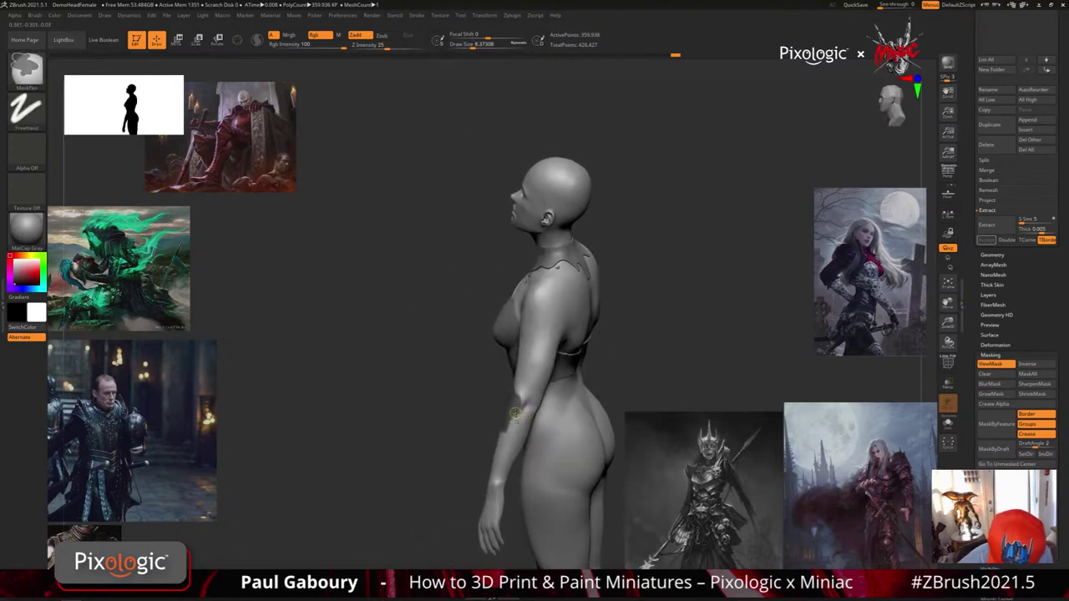
Paint the mask all the way around the figure's left forearm from just below the elbow to the wrist
ctrl+drag(518, 409, 502, 437)
mouse_move(472, 442)
mouse_down()
mouse_move(576, 445)
mouse_move(568, 399)
mouse_move(607, 358)
mouse_move(453, 211)
mouse_up()
mouse_move(502, 285)
ctrl+mouse_down()
mouse_move(582, 395)
mouse_move(629, 438)
ctrl+mouse_up()
mouse_move(629, 438)
alt+right_down()
mouse_move(505, 493)
mouse_move(549, 426)
alt+right_up()
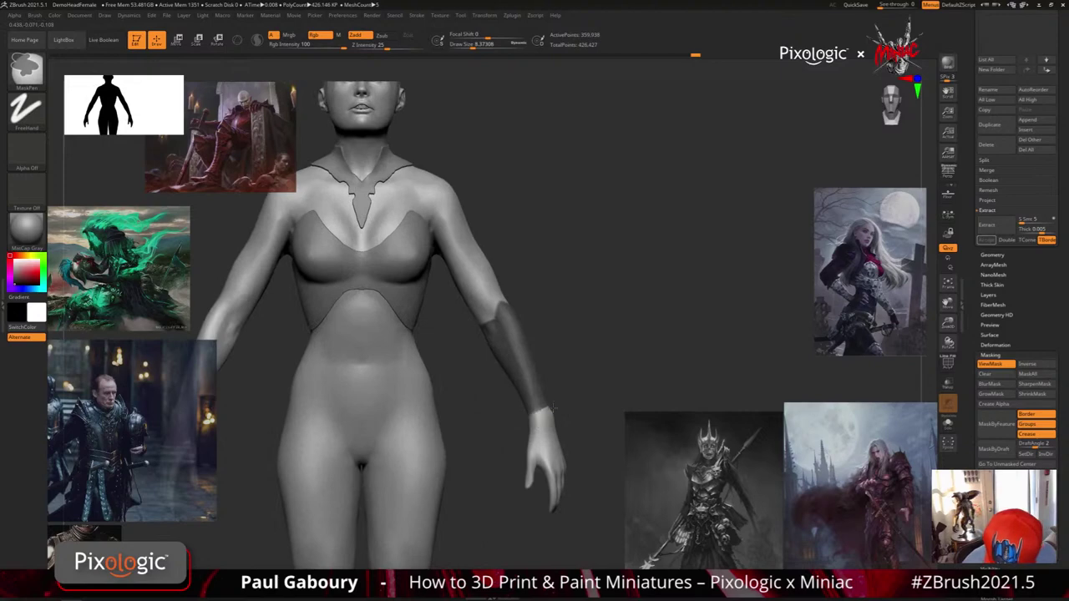
right_drag(560, 420, 537, 455)
key(ctrl)
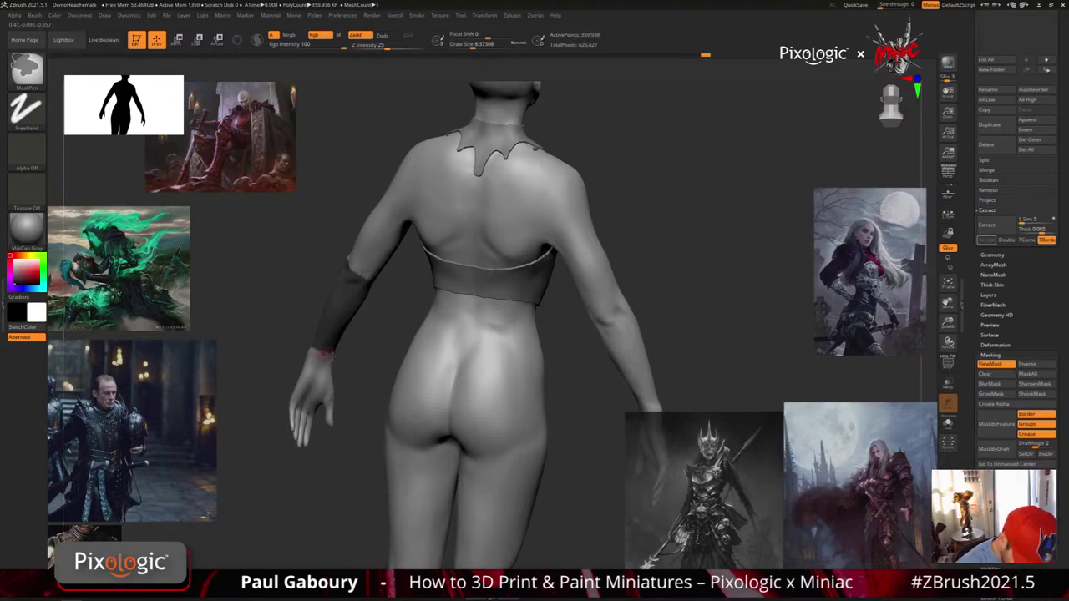
mouse_move(334, 357)
right_down()
mouse_move(624, 419)
mouse_move(556, 402)
right_up()
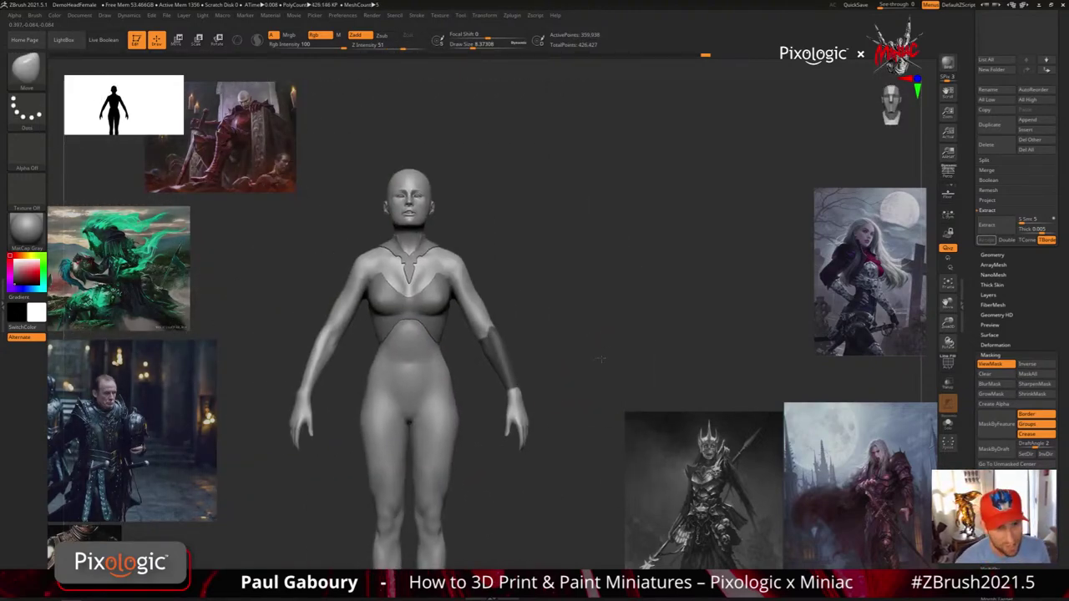
mouse_move(603, 357)
alt+right_down()
mouse_move(616, 332)
mouse_move(596, 342)
mouse_move(613, 316)
mouse_move(599, 341)
mouse_move(610, 329)
alt+right_up()
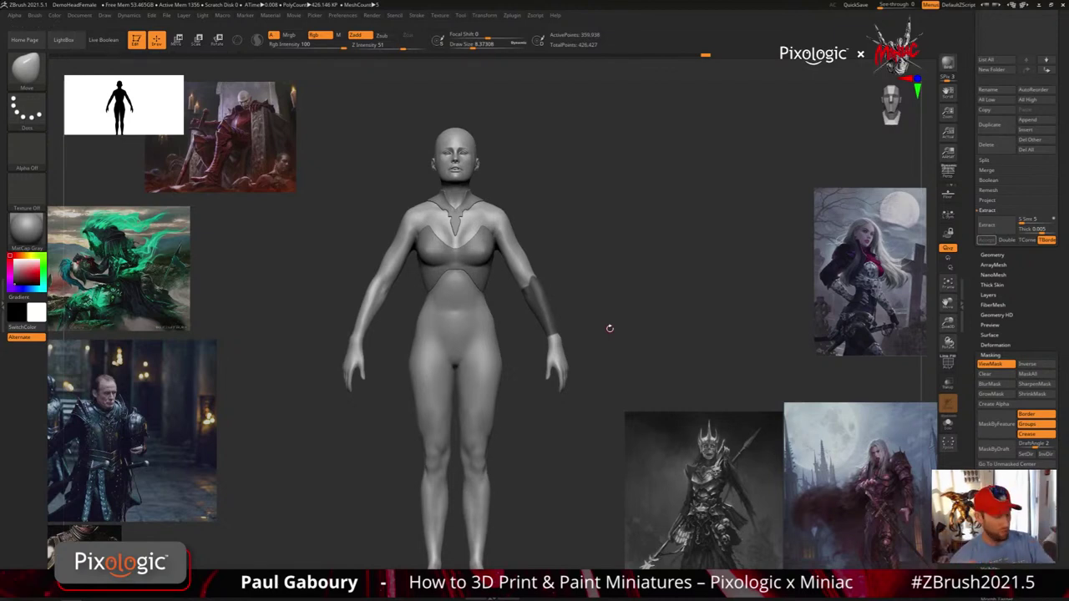
key(w)
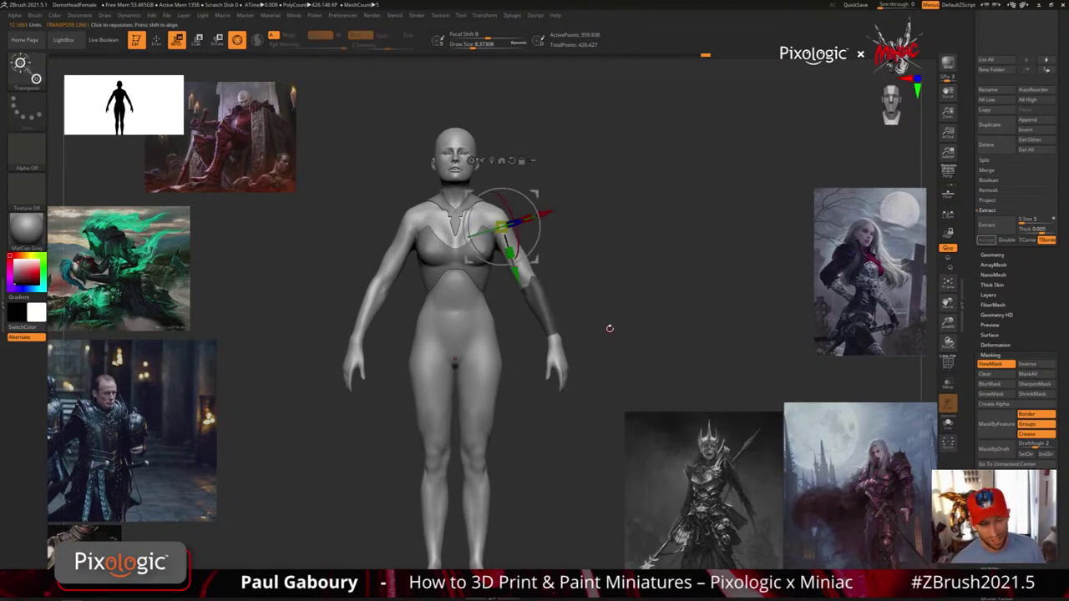
key(q)
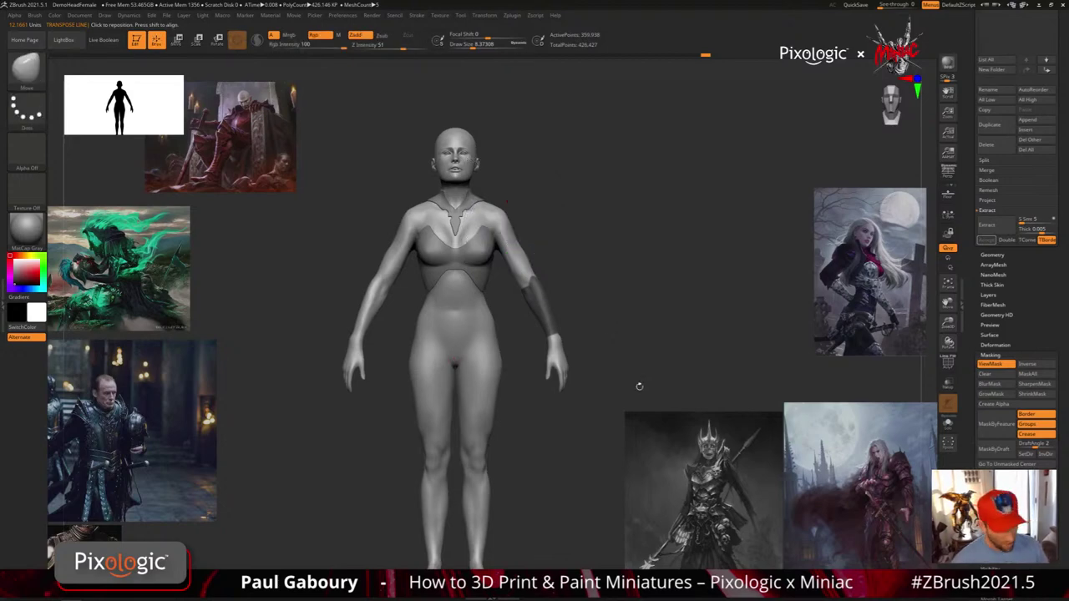
mouse_move(635, 336)
mouse_down()
mouse_move(648, 303)
mouse_move(773, 456)
mouse_move(847, 303)
mouse_move(799, 424)
mouse_move(519, 441)
mouse_move(622, 339)
mouse_move(595, 345)
mouse_move(608, 358)
mouse_up()
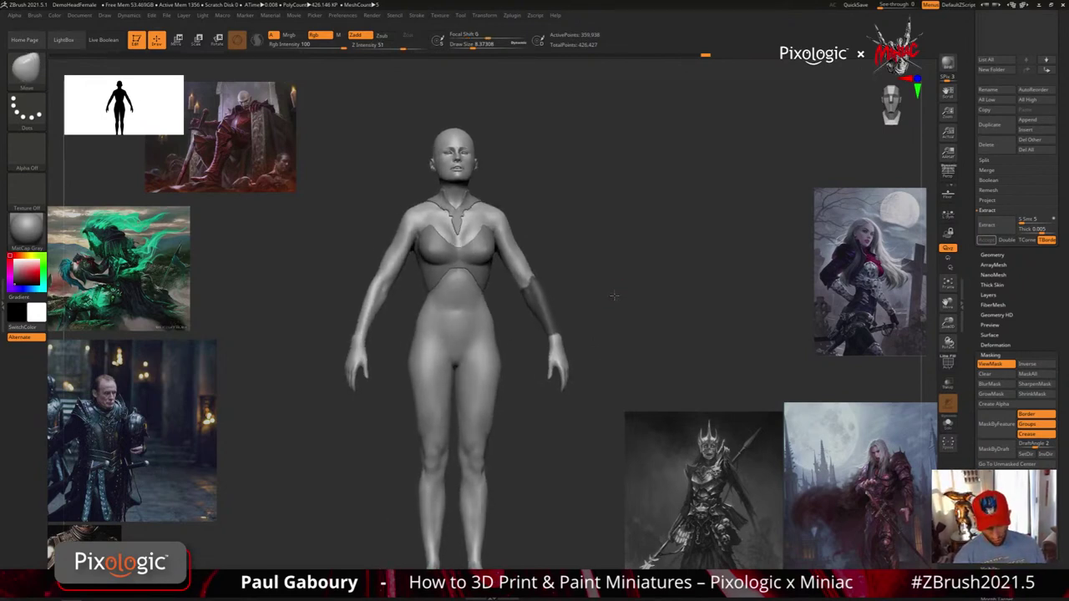
mouse_move(614, 293)
shift+mouse_down()
mouse_move(603, 223)
mouse_move(601, 303)
shift+mouse_up()
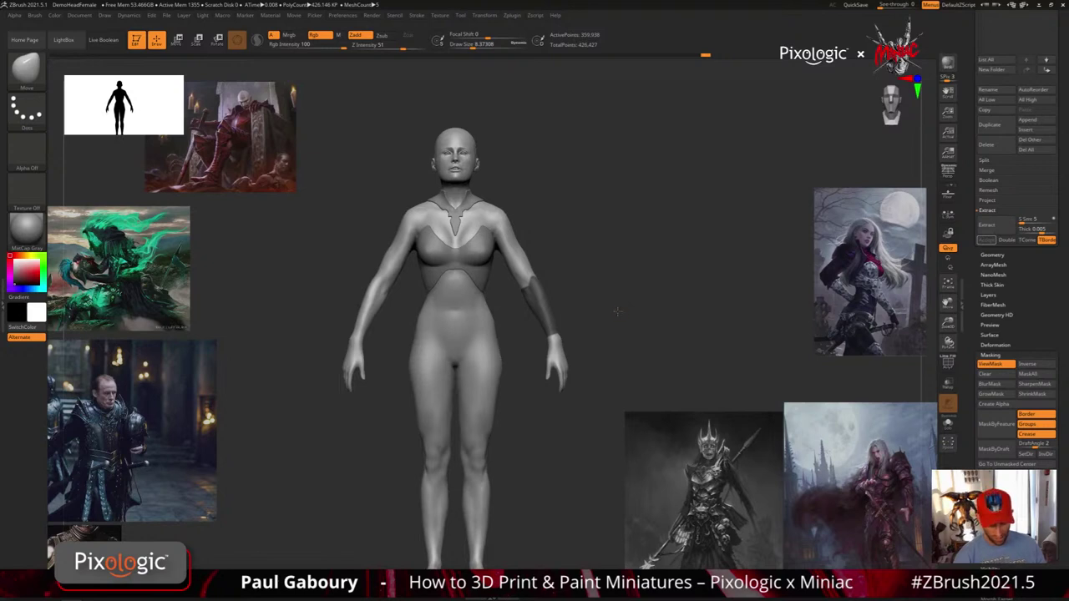
drag(617, 311, 639, 318)
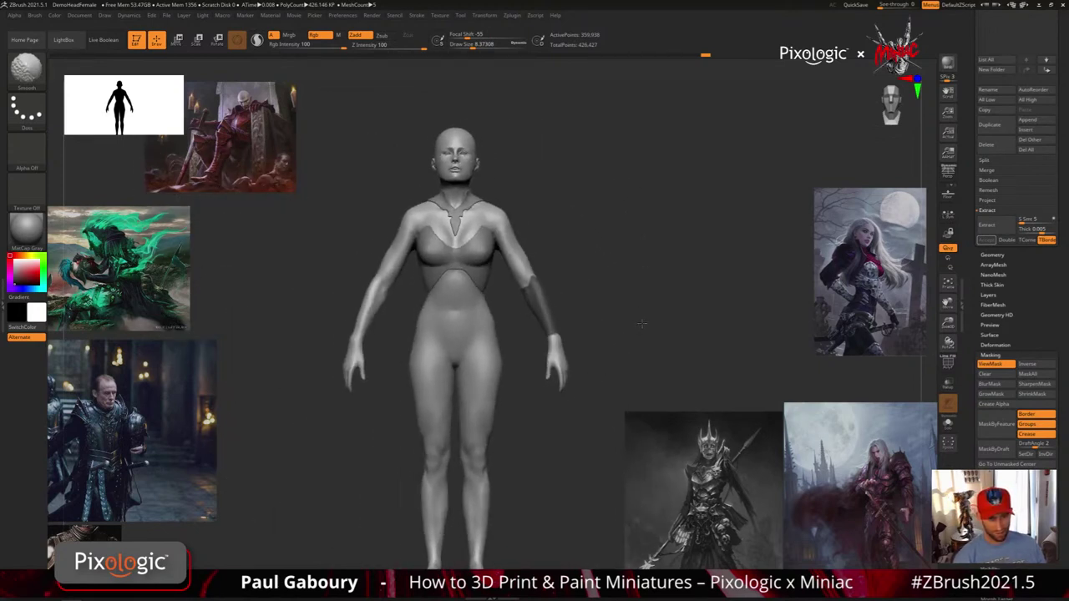
key(shift)
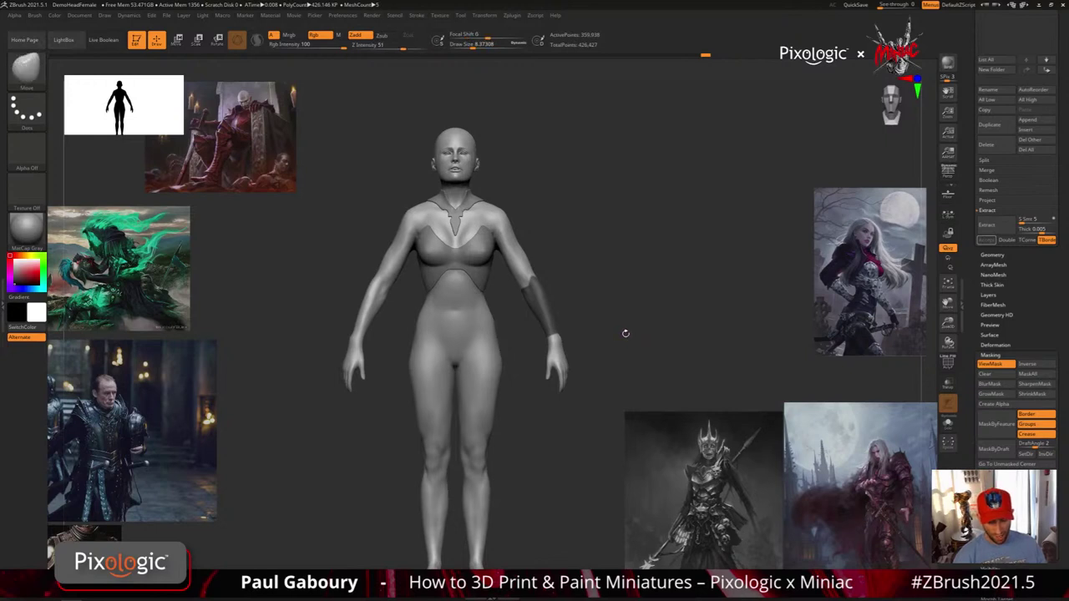
Reshape the upper edge of the forearm mask around the left elbow, cutting a dip on the side facing the body
mouse_move(662, 252)
shift+mouse_down()
mouse_move(615, 329)
mouse_move(659, 198)
mouse_move(523, 416)
mouse_move(569, 434)
mouse_move(601, 382)
mouse_move(607, 425)
mouse_move(587, 369)
mouse_move(569, 395)
shift+mouse_up()
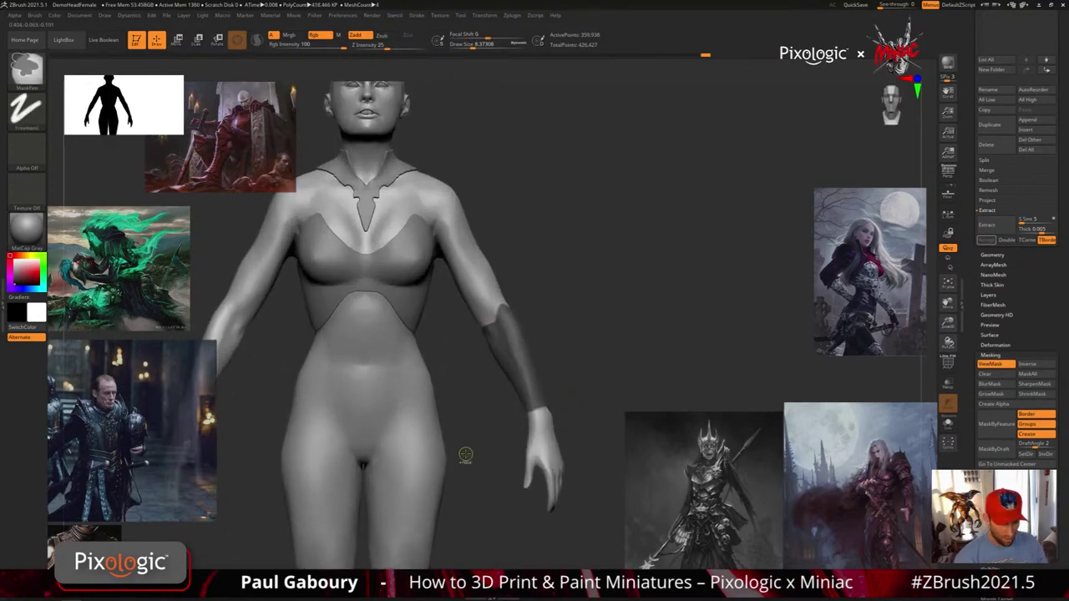
mouse_move(516, 319)
mouse_down()
mouse_move(532, 338)
mouse_move(538, 372)
mouse_move(484, 333)
mouse_move(497, 327)
mouse_move(486, 332)
mouse_move(502, 342)
mouse_up()
right_drag(522, 312, 504, 307)
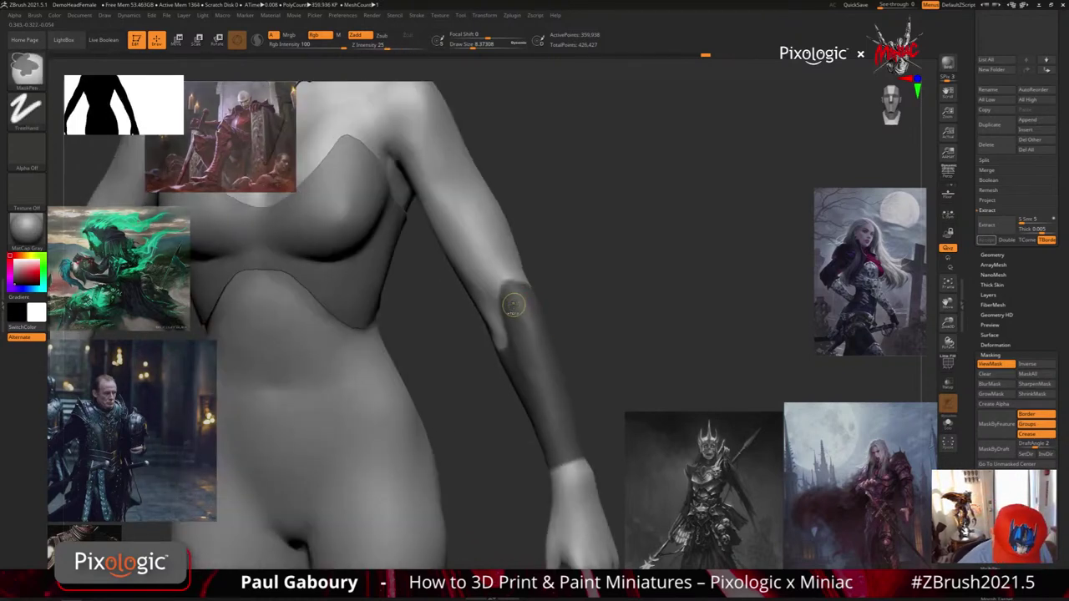
ctrl+drag(508, 312, 506, 299)
right_drag(516, 284, 529, 279)
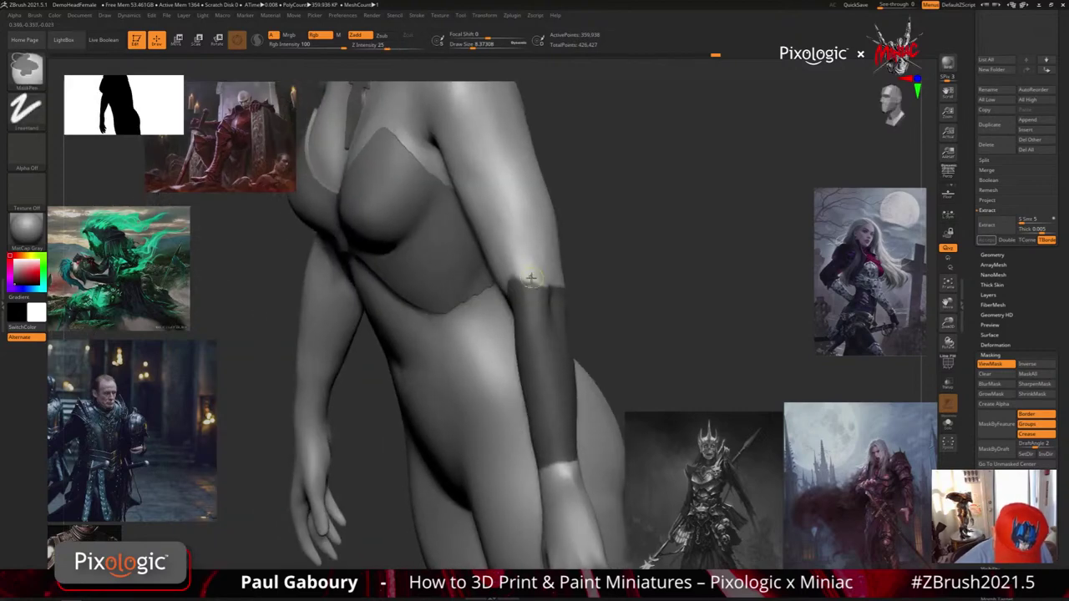
ctrl+drag(529, 279, 541, 287)
right_drag(551, 289, 576, 291)
mouse_move(563, 291)
ctrl+alt+mouse_down()
mouse_move(544, 293)
mouse_move(575, 293)
ctrl+alt+mouse_up()
mouse_move(575, 292)
right_down()
mouse_move(489, 282)
mouse_move(561, 319)
mouse_move(577, 303)
right_up()
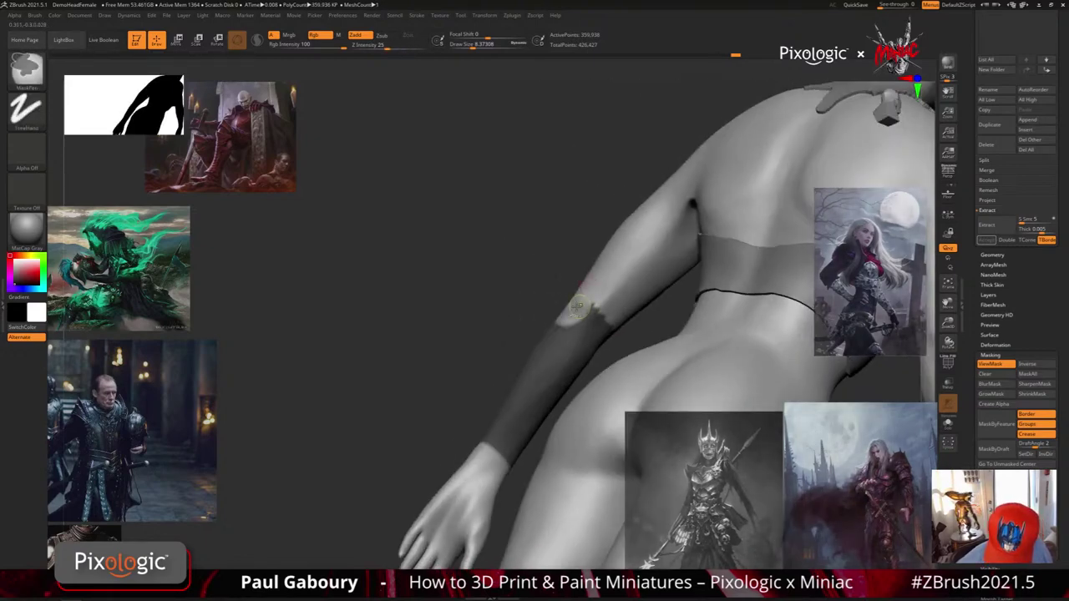
ctrl+alt+drag(577, 303, 615, 313)
mouse_move(615, 312)
right_down()
mouse_move(639, 332)
mouse_move(613, 302)
mouse_move(700, 321)
mouse_move(622, 341)
mouse_move(650, 363)
mouse_move(534, 331)
right_up()
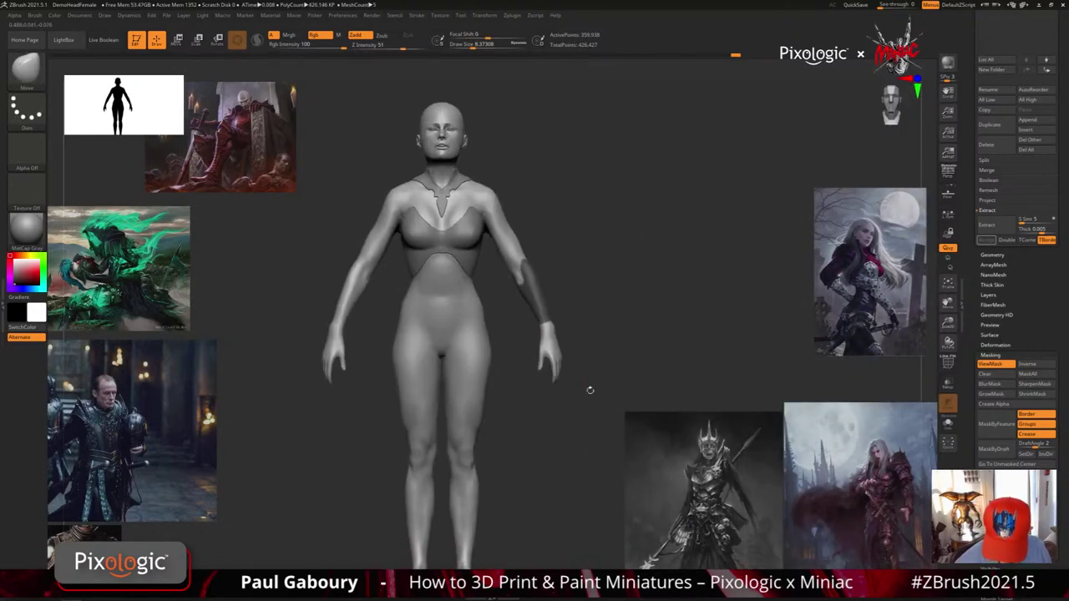
Isolate the left forearm by hiding the rest of the body and even out the mask's upper edge near the elbow
ctrl+shift+drag(594, 399, 503, 242)
mouse_move(533, 359)
right_down()
mouse_move(595, 379)
mouse_move(528, 362)
mouse_move(563, 358)
mouse_move(543, 313)
mouse_move(532, 391)
mouse_move(525, 357)
right_up()
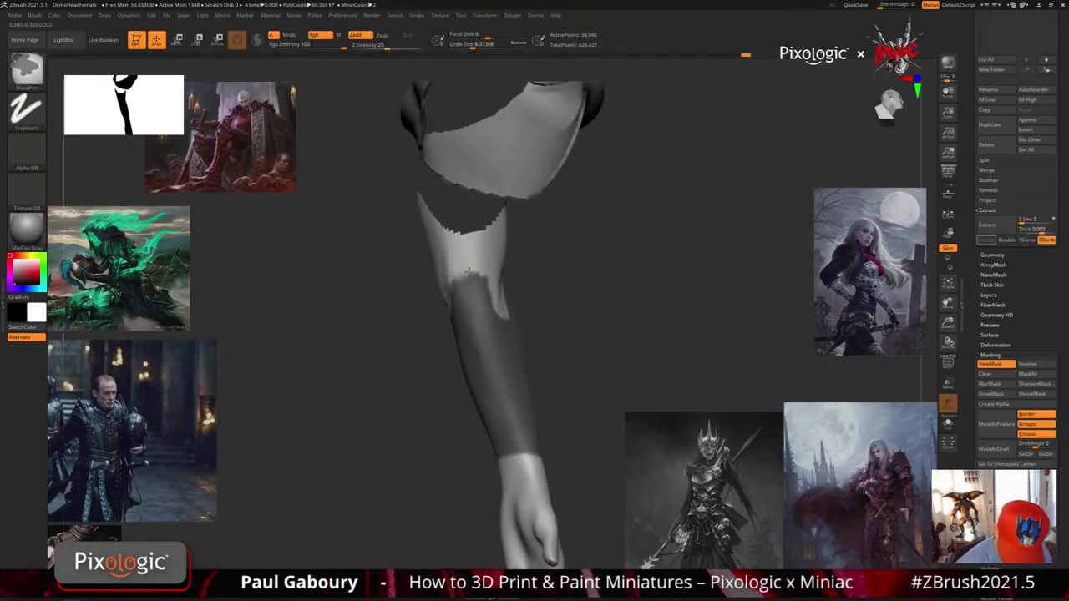
mouse_move(451, 277)
ctrl+alt+mouse_down()
mouse_move(487, 297)
mouse_move(470, 290)
ctrl+alt+mouse_up()
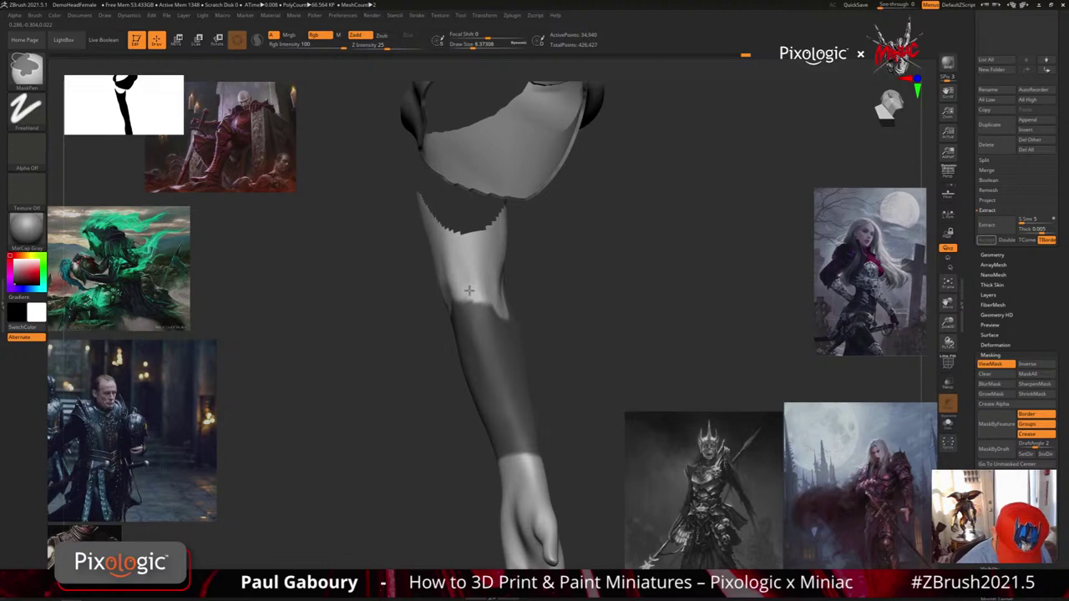
right_drag(471, 290, 485, 279)
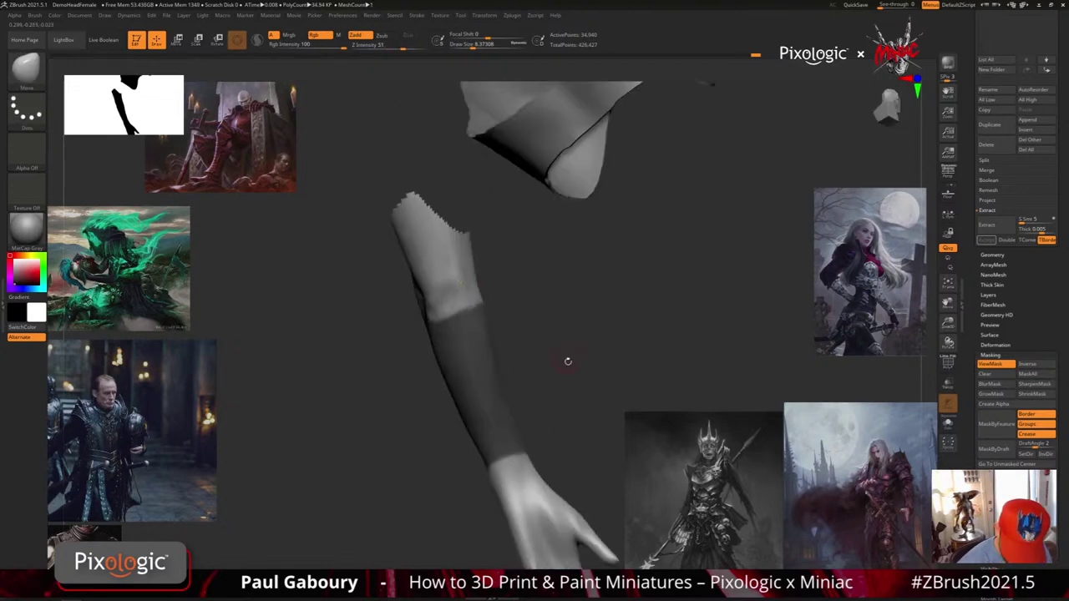
mouse_move(568, 362)
right_down()
mouse_move(612, 351)
mouse_move(551, 306)
mouse_move(465, 306)
right_up()
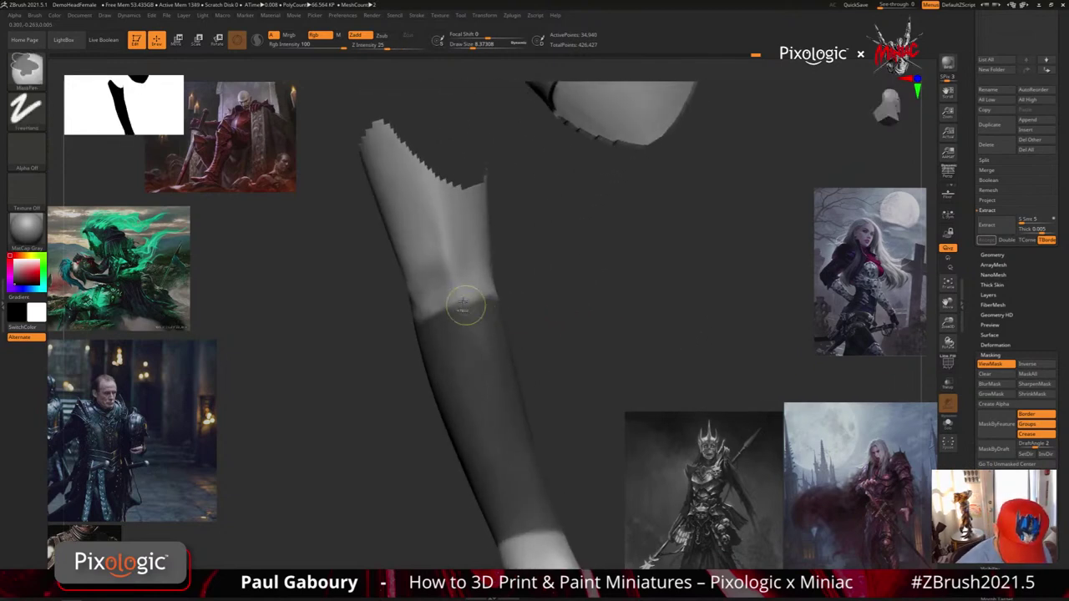
Reduce the draw size to about 4.08 and extend the forearm mask upward into a peak with sloping edges at the elbow
key(s)
drag(473, 292, 469, 291)
key(ctrl)
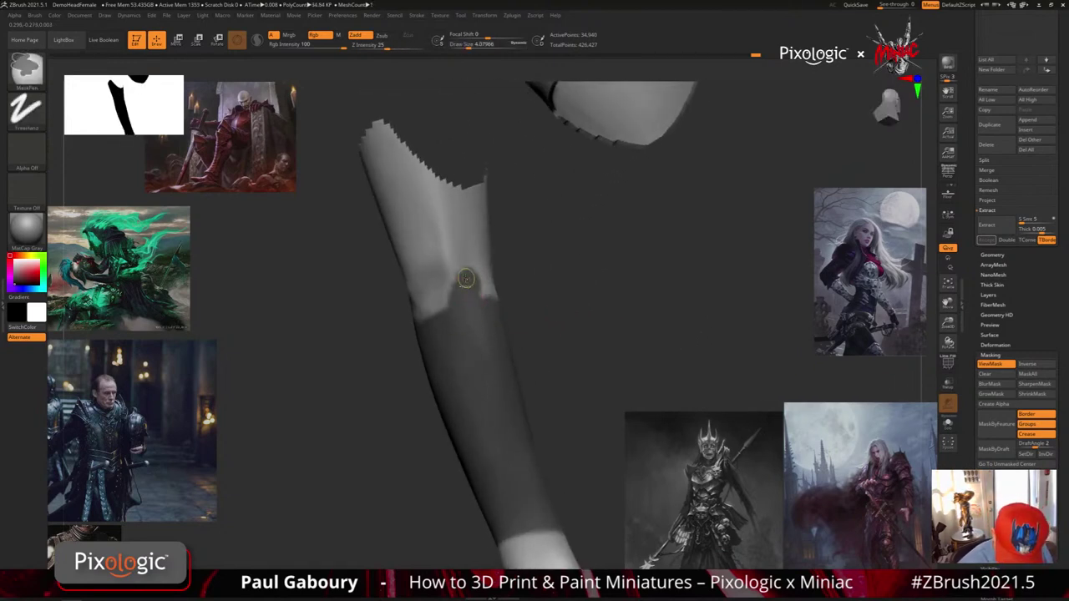
right_drag(482, 271, 469, 277)
ctrl+drag(490, 289, 502, 296)
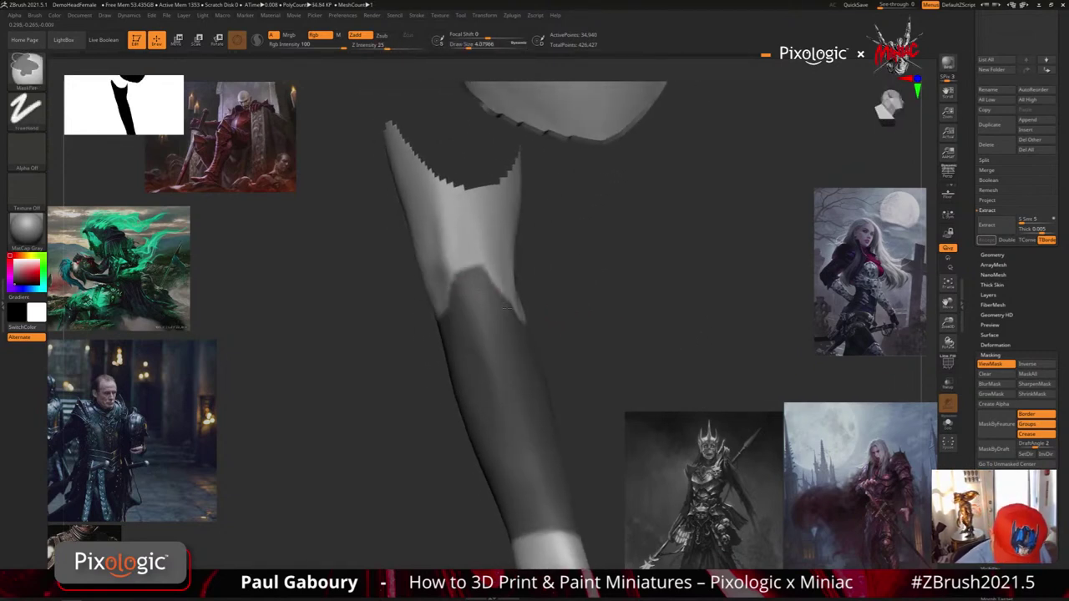
right_drag(503, 295, 468, 289)
mouse_move(517, 308)
ctrl+mouse_down()
mouse_move(503, 273)
mouse_move(518, 309)
ctrl+mouse_up()
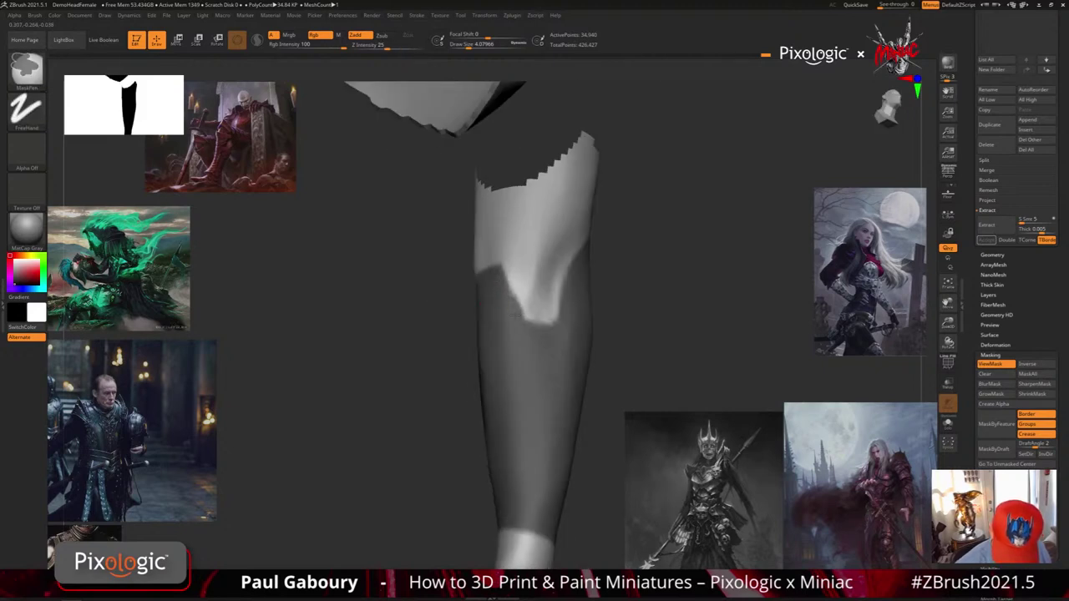
Clean up the edge of the forearm mask along the dip on the side facing the body
mouse_move(516, 324)
right_down()
mouse_move(538, 323)
mouse_move(492, 276)
mouse_move(474, 293)
mouse_move(550, 384)
mouse_move(423, 282)
right_up()
key(ctrl)
key(ctrl)
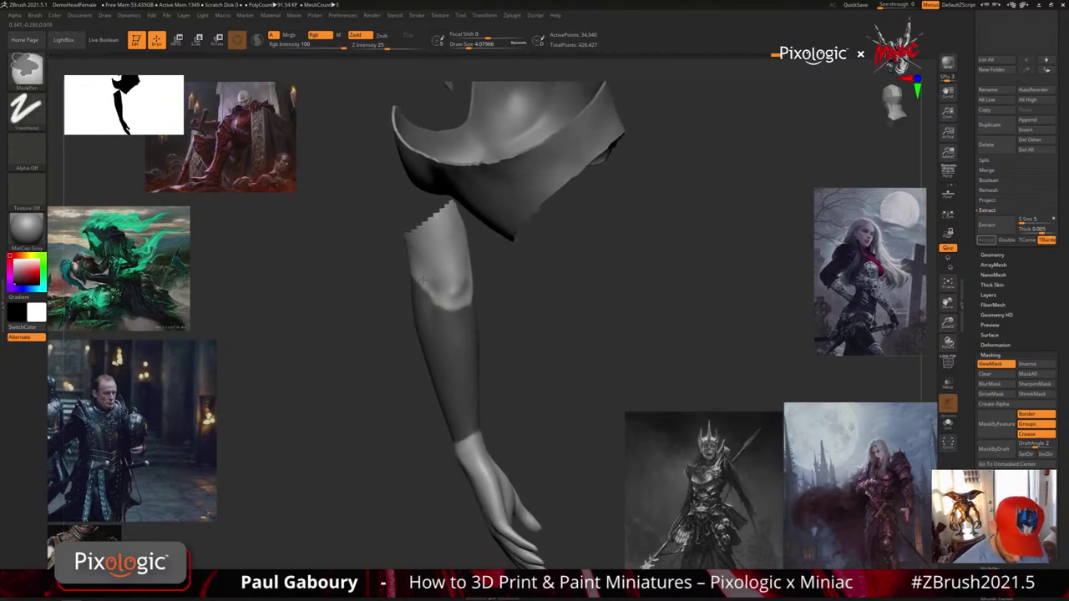
mouse_move(494, 337)
mouse_down()
mouse_move(563, 375)
mouse_move(592, 363)
mouse_up()
key(ctrl)
right_drag(428, 315, 484, 321)
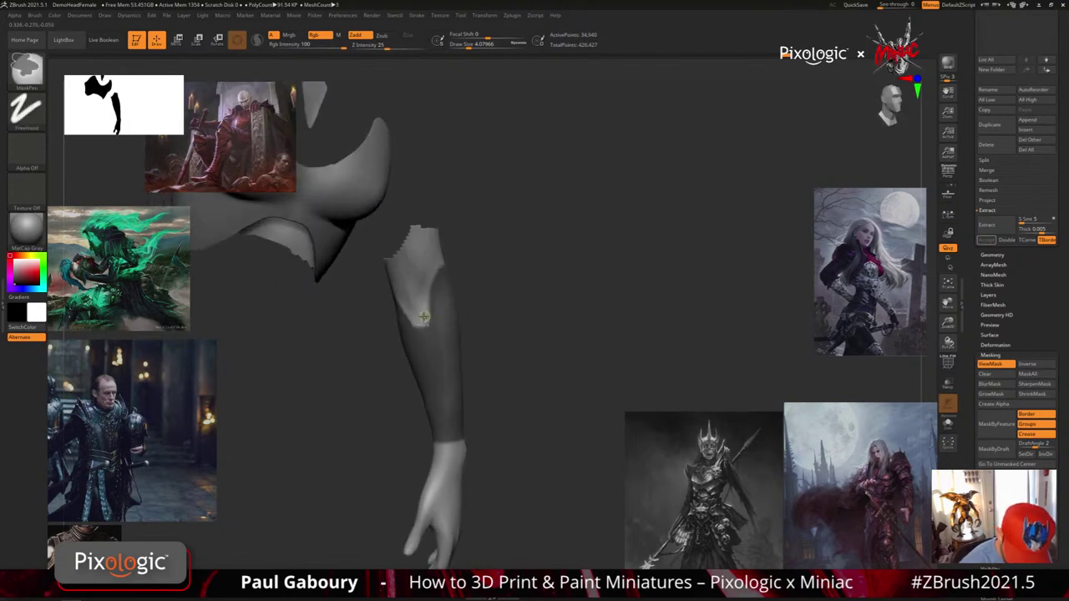
mouse_move(425, 315)
ctrl+alt+mouse_down()
mouse_move(420, 323)
mouse_move(442, 272)
ctrl+alt+mouse_up()
right_drag(484, 313, 441, 358)
Sharpen the raised part of the forearm mask into a narrow, clean point on the outer side of the elbow
right_drag(455, 260, 437, 276)
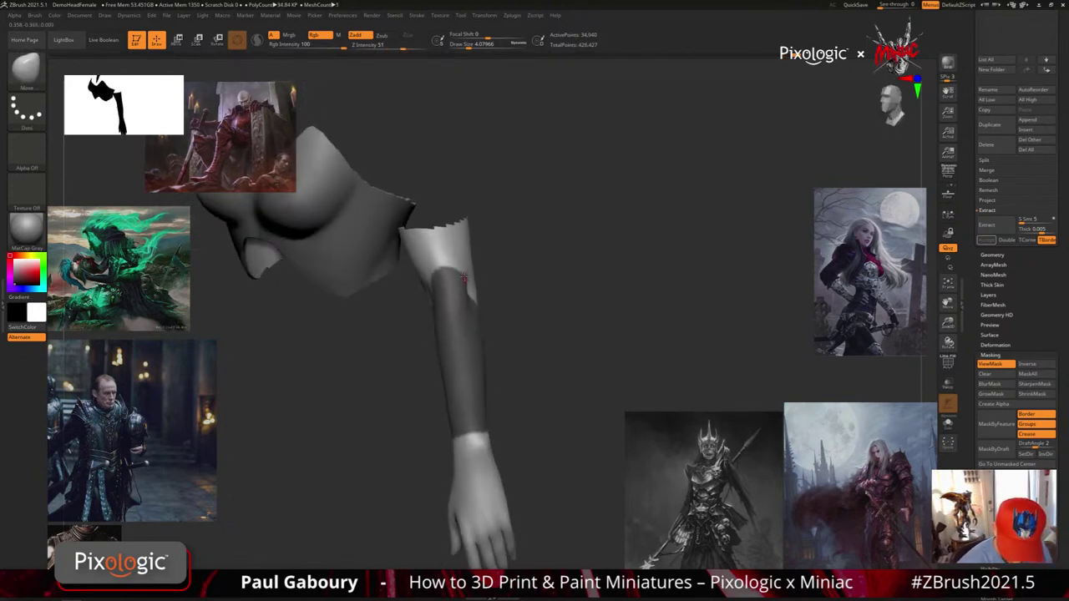
key(ctrl)
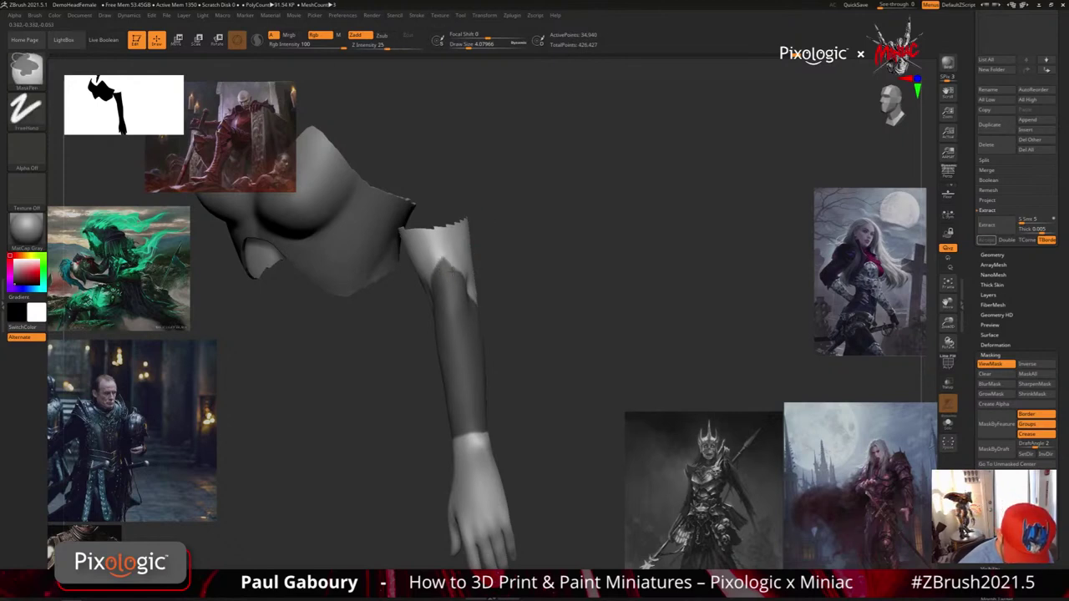
right_drag(454, 266, 466, 286)
ctrl+drag(451, 258, 461, 269)
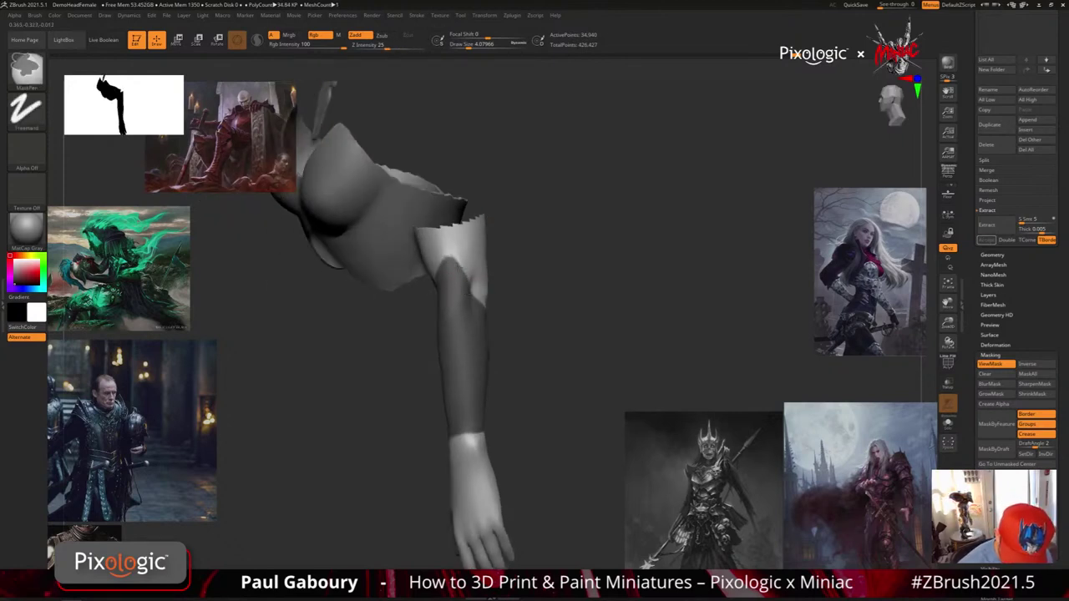
right_drag(467, 290, 451, 263)
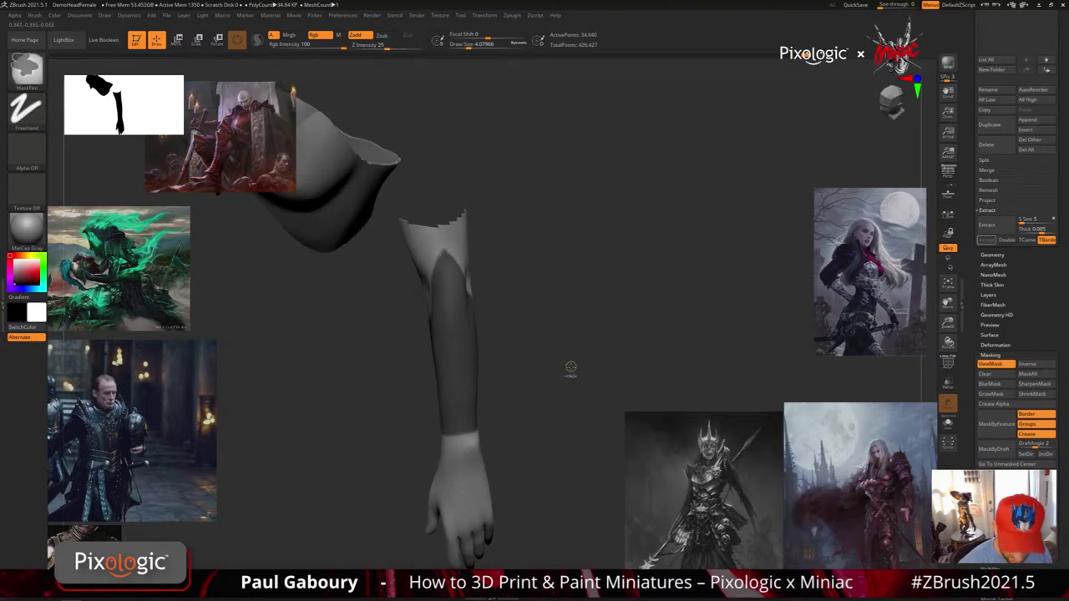
mouse_move(572, 370)
right_down()
mouse_move(530, 362)
mouse_move(582, 367)
mouse_move(590, 353)
mouse_move(593, 377)
right_up()
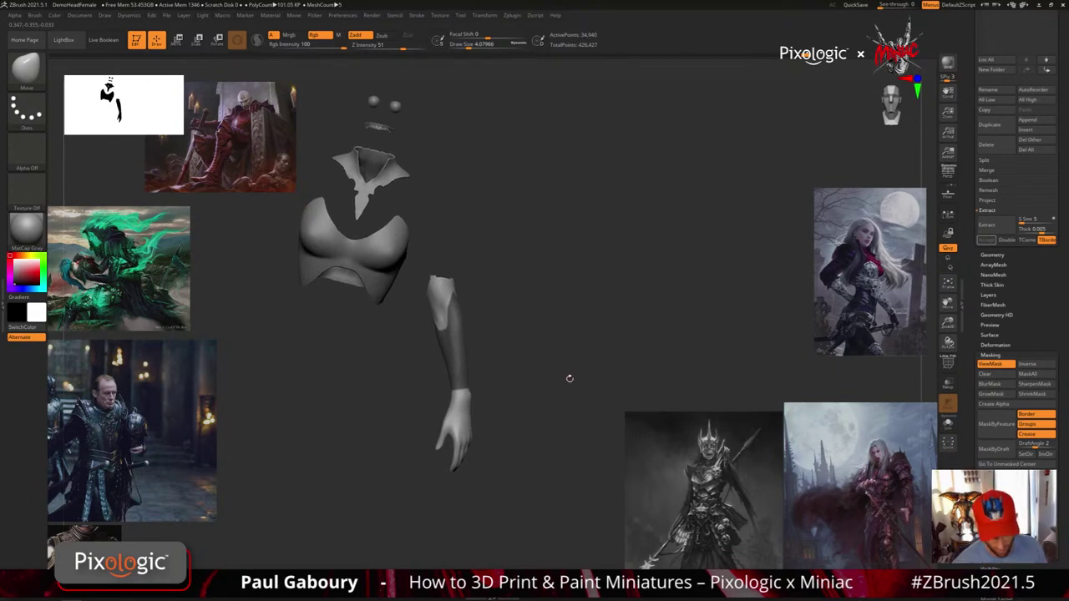
Try to extract the masked forearm guard with a thickness of 0.005
right_drag(567, 376, 587, 388)
drag(1043, 274, 1043, 371)
click(1003, 325)
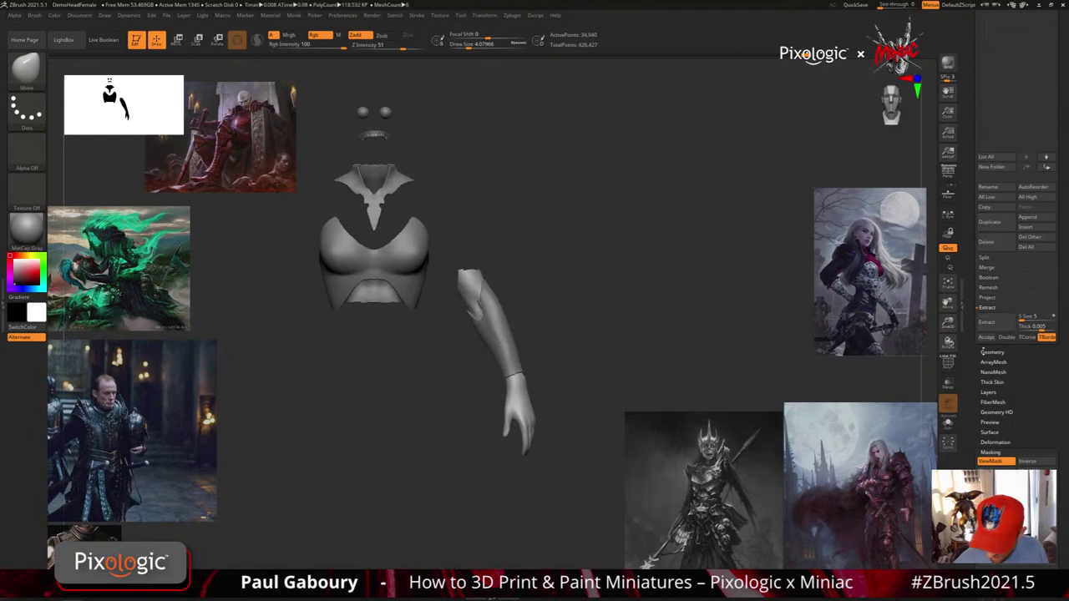
click(992, 341)
drag(598, 368, 614, 360)
ctrl+right_drag(614, 361, 496, 292)
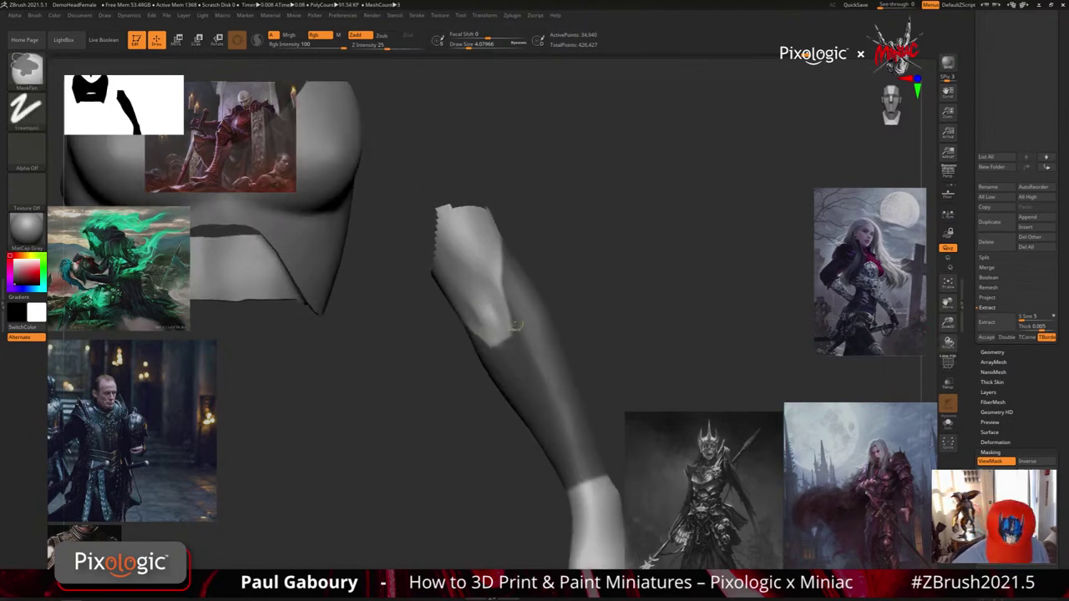
Extract the masked forearm guard double-sided with a thickness of 0.02 and accept it as a new subtool
click(996, 325)
ctrl+right_drag(653, 366, 598, 347)
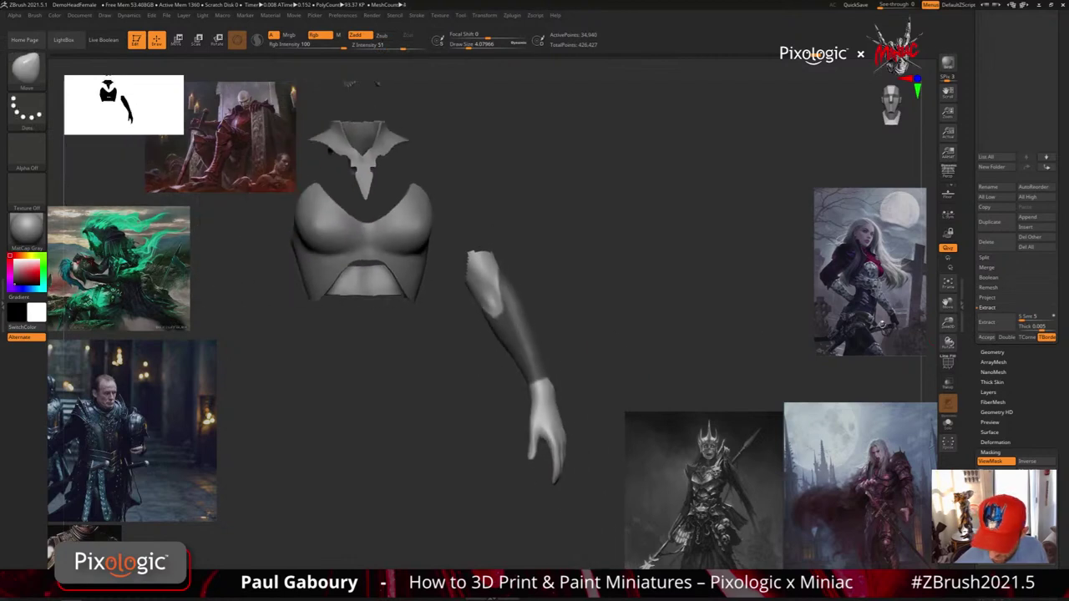
click(994, 323)
click(990, 338)
ctrl+drag(641, 327, 675, 392)
drag(685, 350, 678, 359)
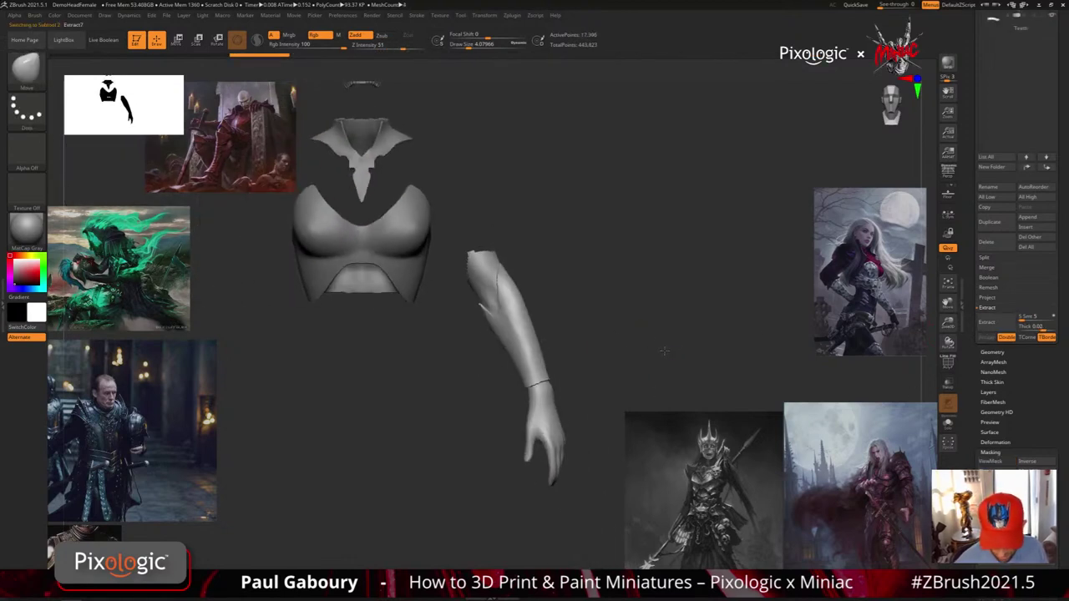
Make the body the active subtool and unhide the rest of it so the whole figure shows
drag(1054, 171, 1054, 447)
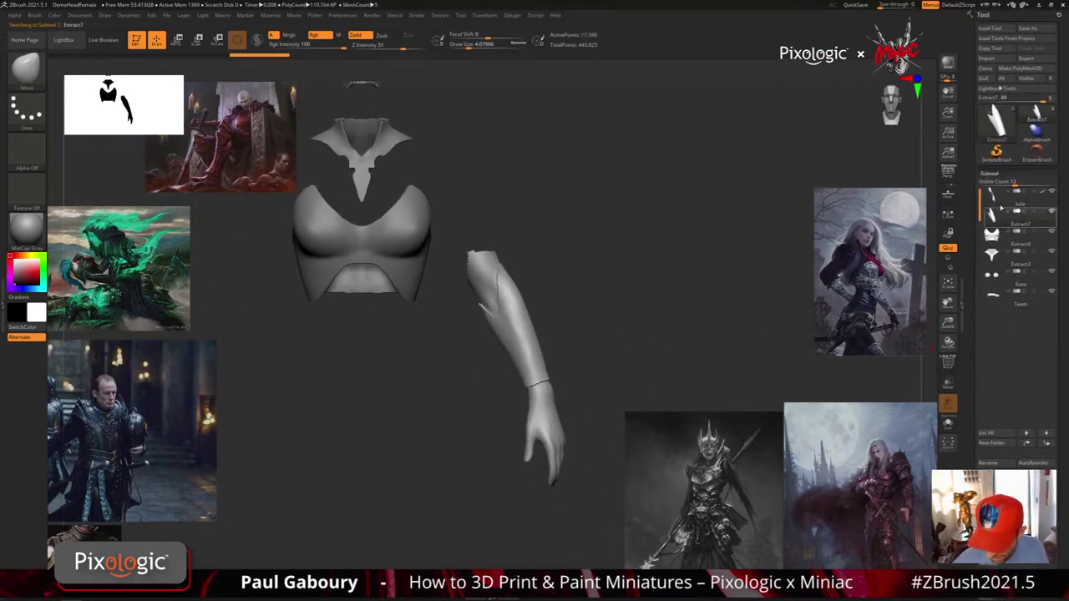
click(1002, 197)
ctrl+shift+click(639, 365)
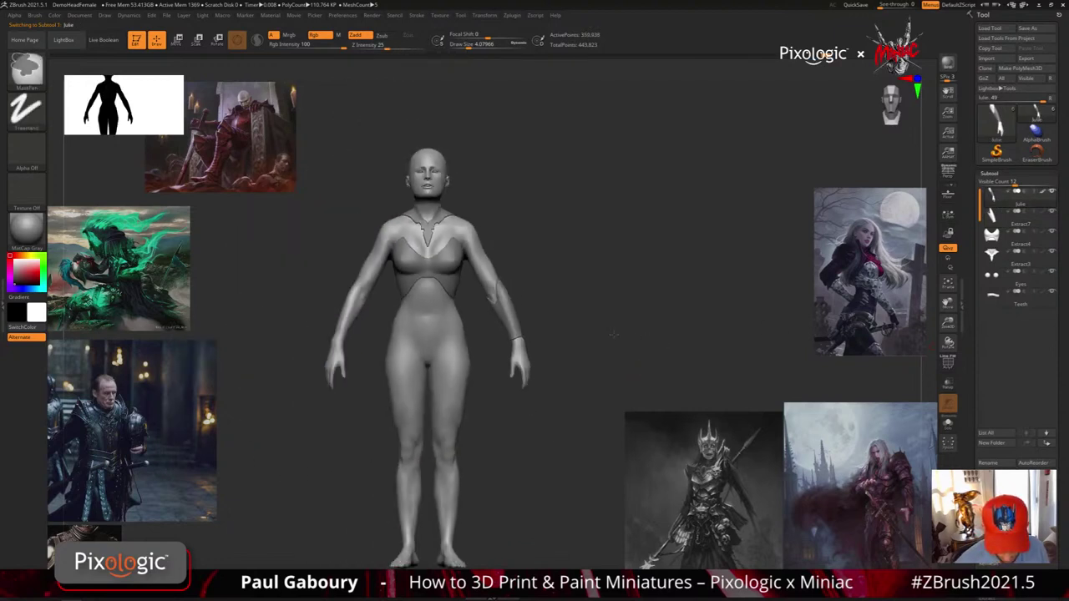
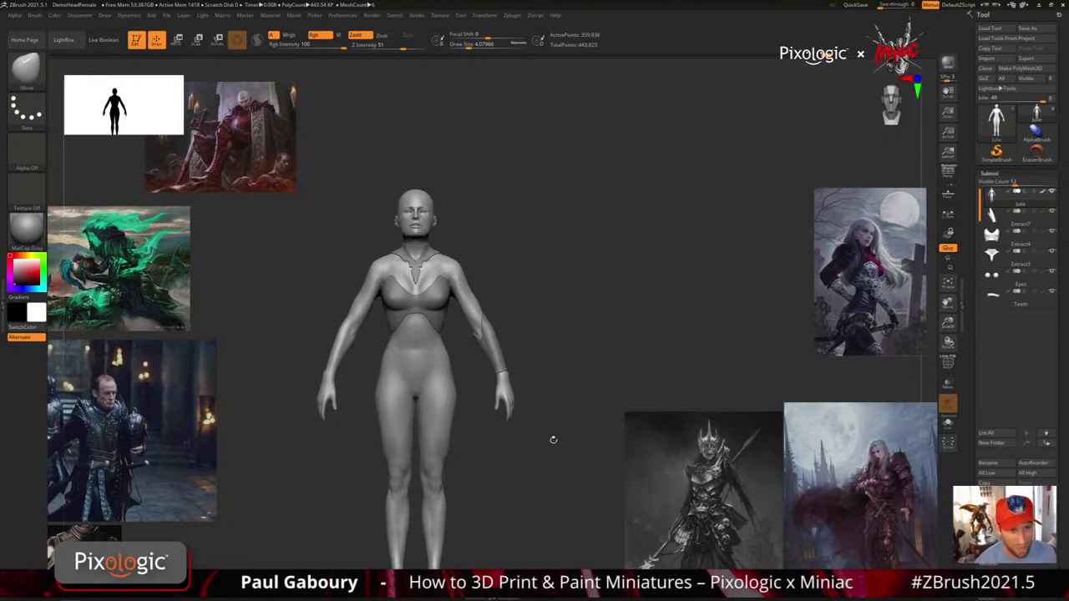
With a draw size of about 7.28, paint a closed mask outline on the upper abdomen, arched under the bodice and pointed toward the navel
mouse_move(550, 452)
alt+right_down()
mouse_move(553, 410)
mouse_move(551, 441)
mouse_move(565, 453)
mouse_move(607, 437)
alt+right_up()
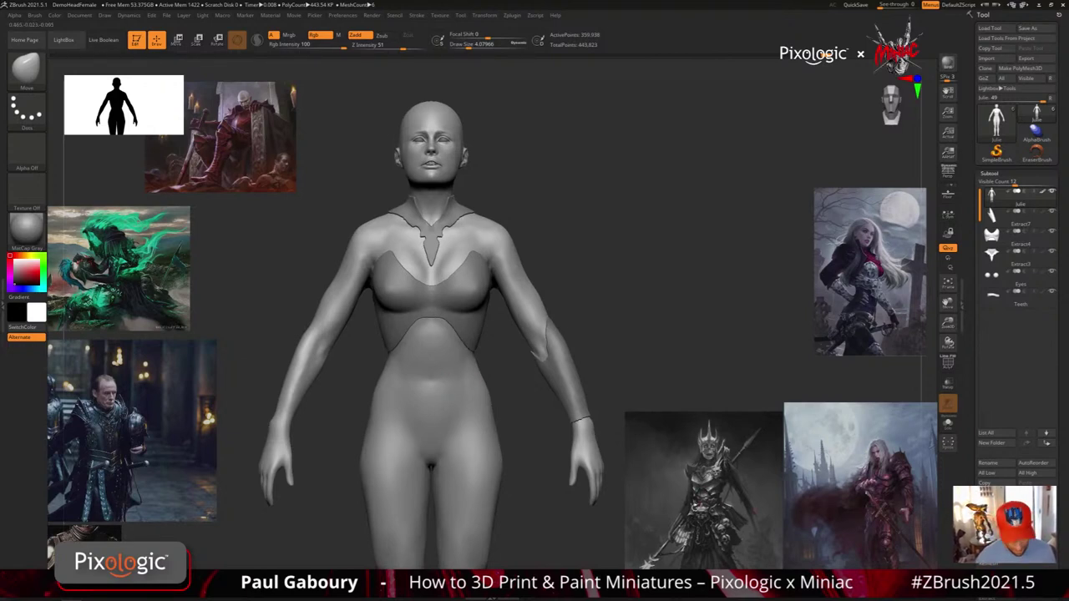
key(shift+z)
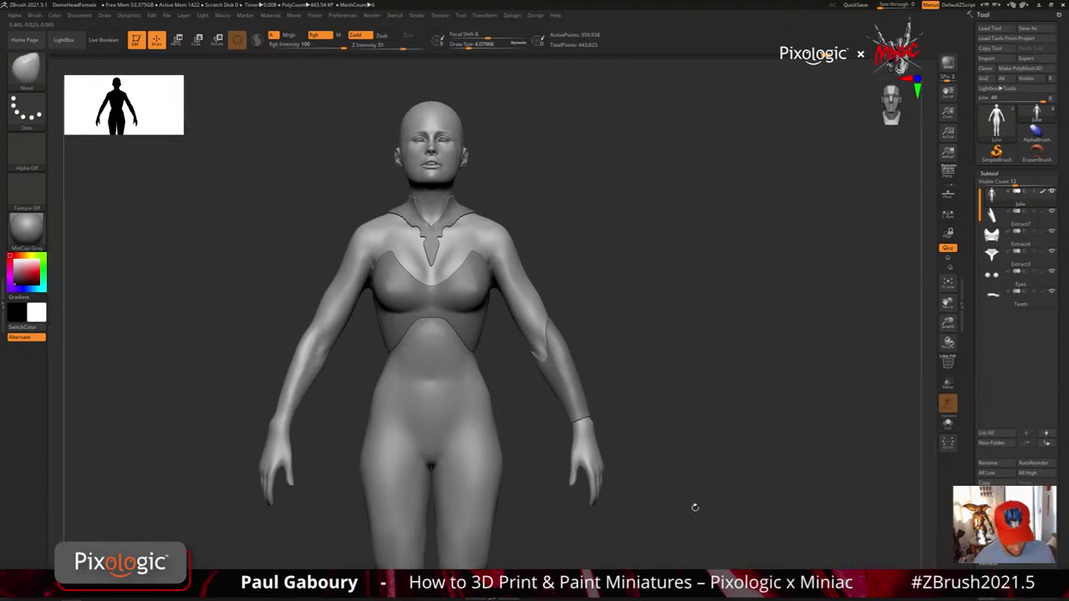
key(shift+z)
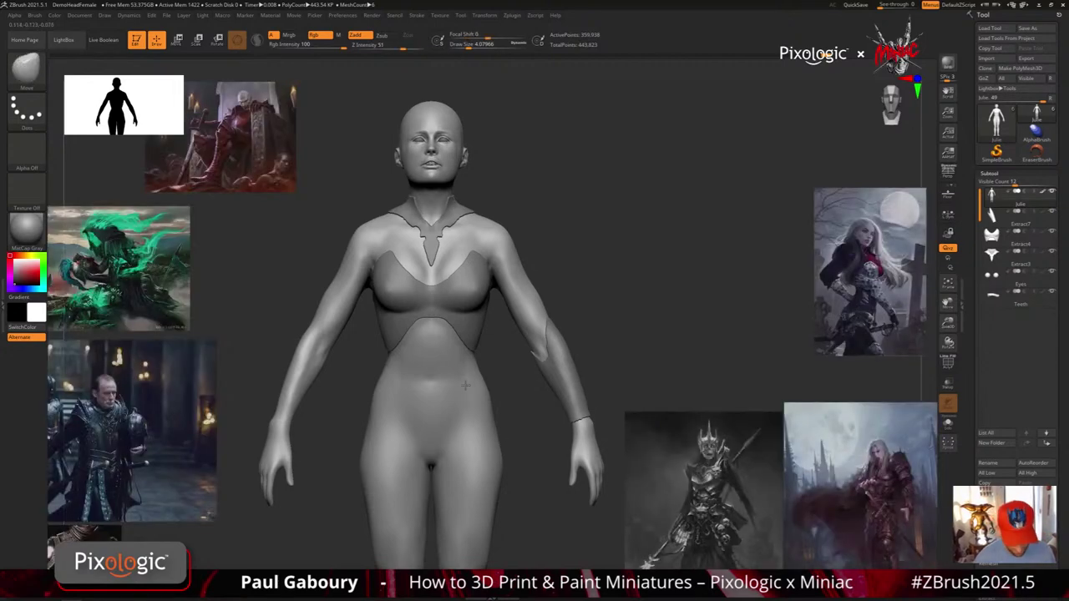
ctrl+right_drag(454, 351, 481, 389)
key(shift+f)
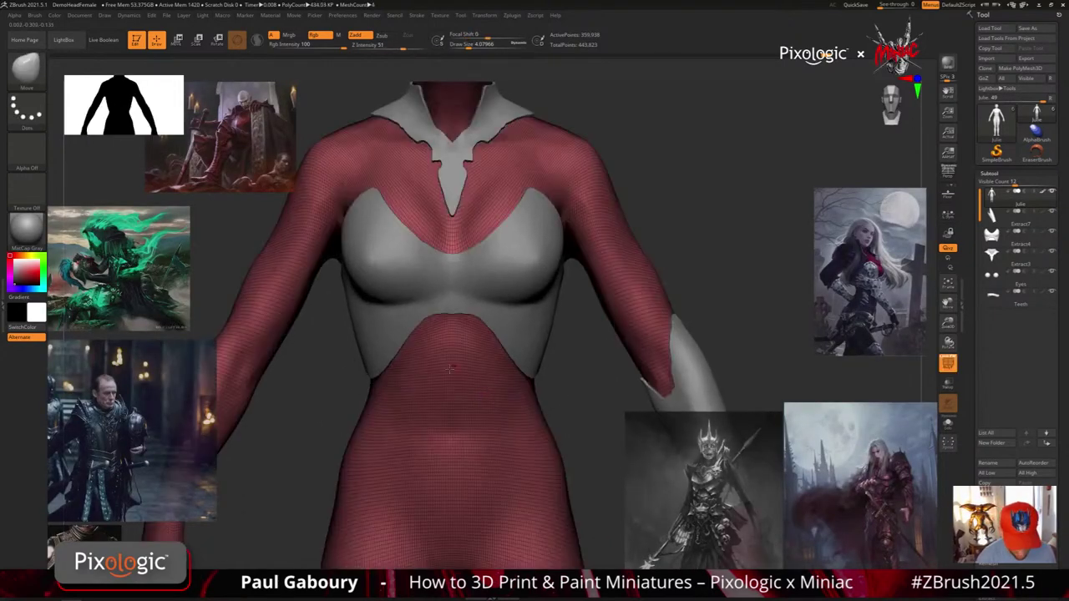
key(s)
mouse_move(427, 368)
mouse_down()
mouse_move(424, 344)
mouse_move(457, 324)
mouse_move(498, 373)
mouse_up()
key(ctrl+z)
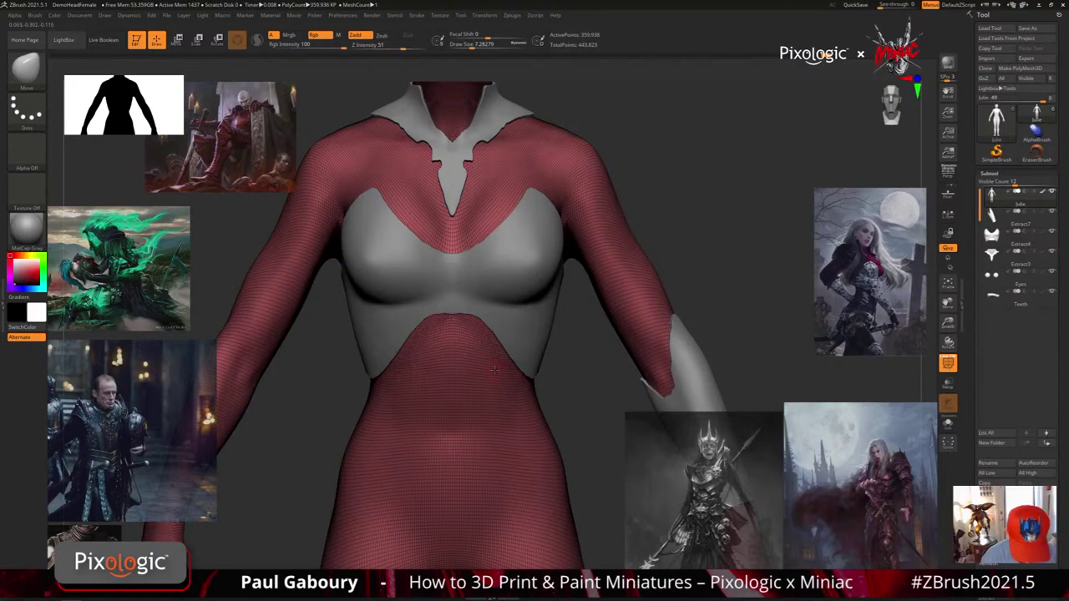
key(ctrl+shift+z)
ctrl+drag(426, 342, 400, 386)
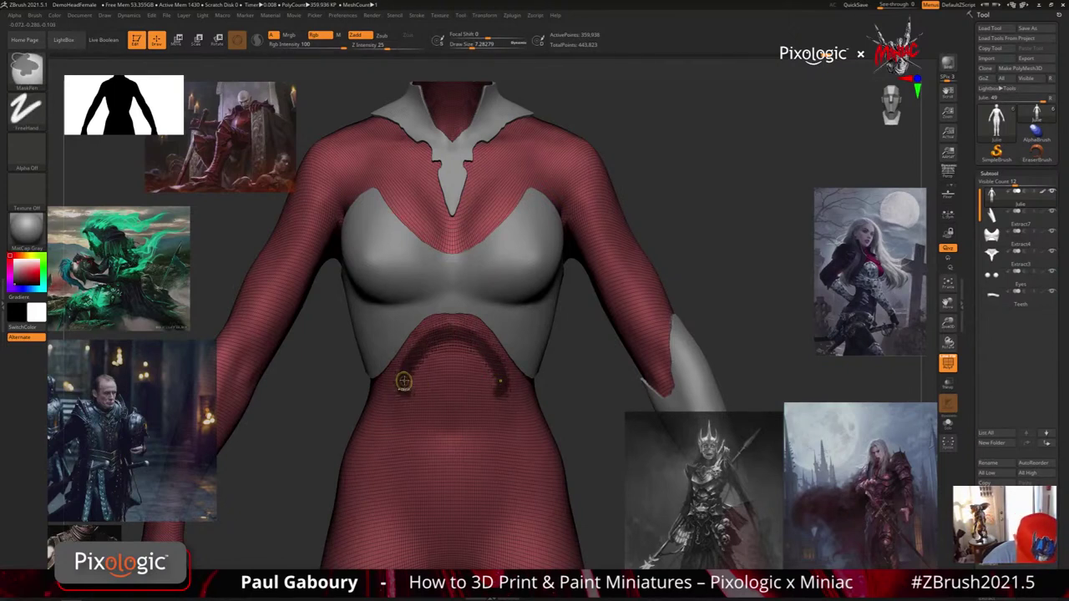
ctrl+drag(399, 377, 450, 402)
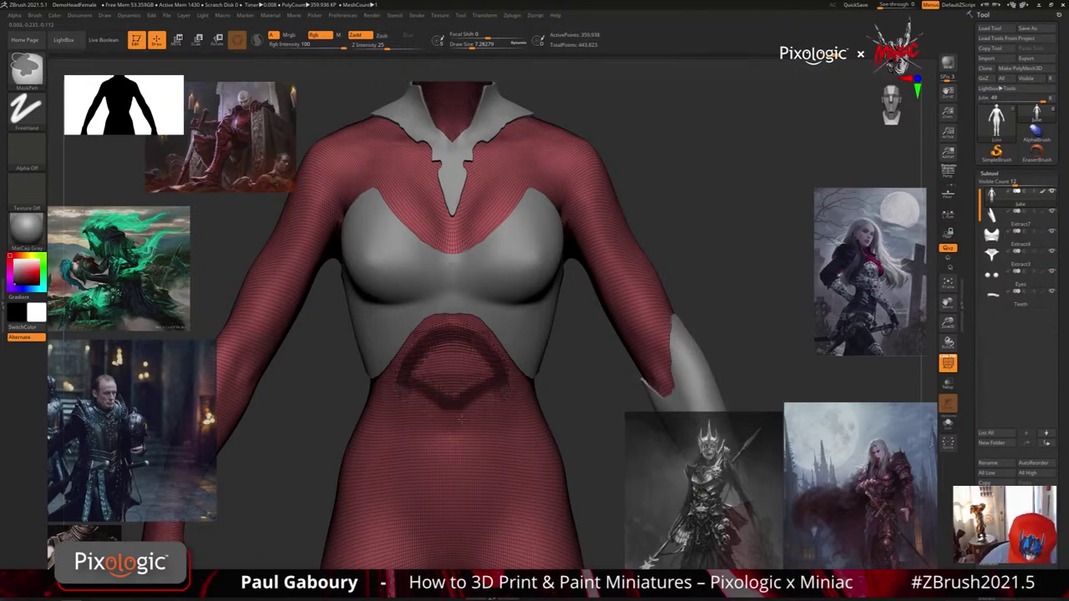
Fill the inside of the abdomen outline with solid mask
key(shift+f)
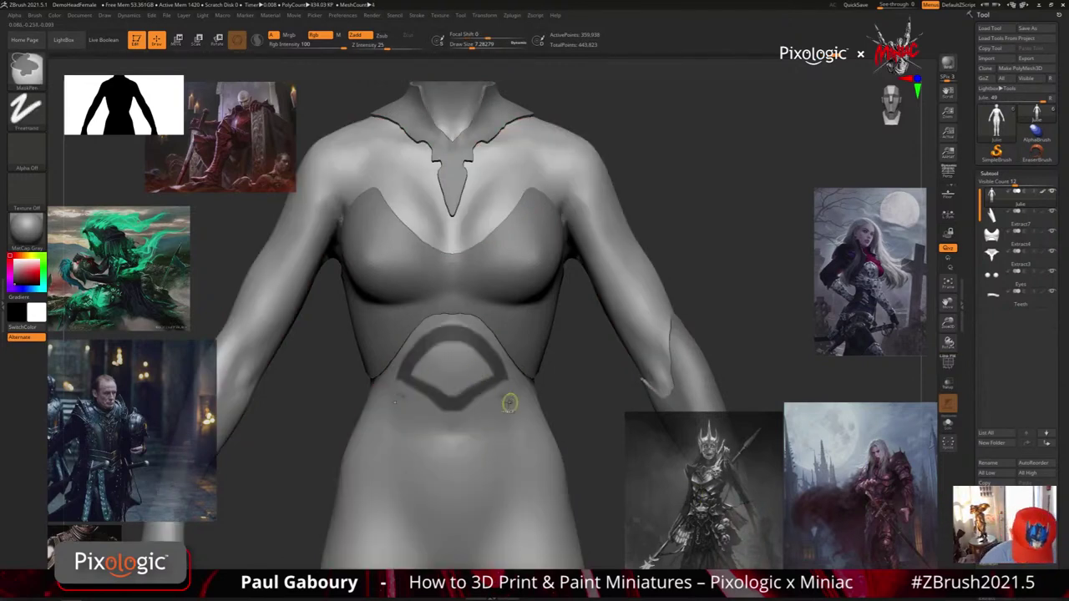
mouse_move(493, 400)
ctrl+mouse_down()
mouse_move(475, 353)
mouse_move(449, 343)
ctrl+mouse_up()
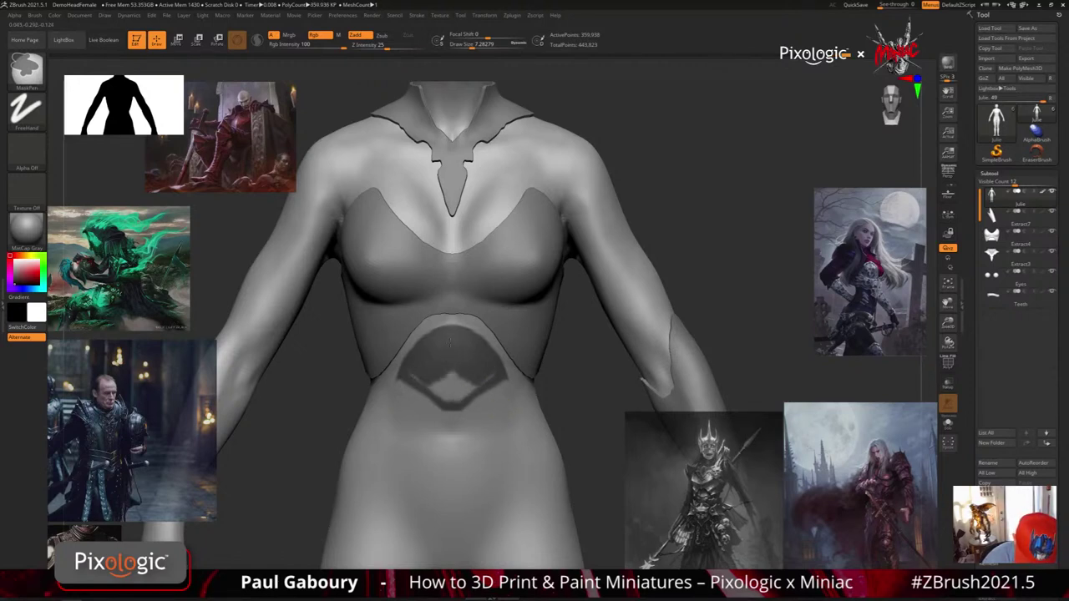
mouse_move(415, 374)
ctrl+mouse_down()
mouse_move(468, 392)
mouse_move(452, 376)
ctrl+mouse_up()
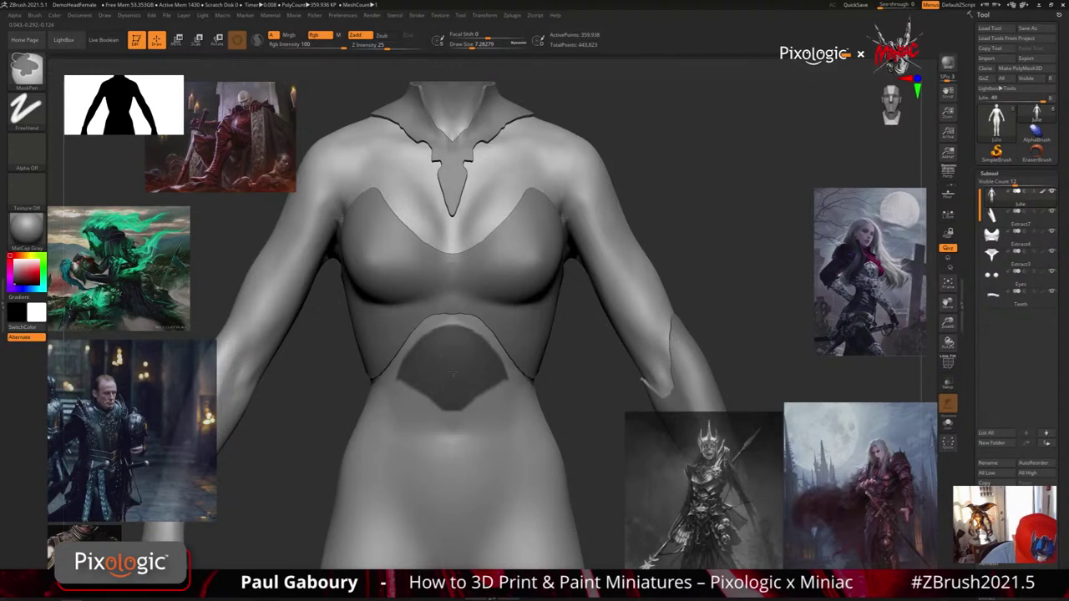
Erase the abdomen mask's lower edge into two concave curves that meet in a sharp central point
mouse_move(489, 411)
ctrl+alt+mouse_down()
mouse_move(491, 388)
mouse_move(488, 406)
mouse_move(472, 396)
mouse_move(464, 412)
mouse_move(483, 382)
mouse_move(505, 383)
ctrl+alt+mouse_up()
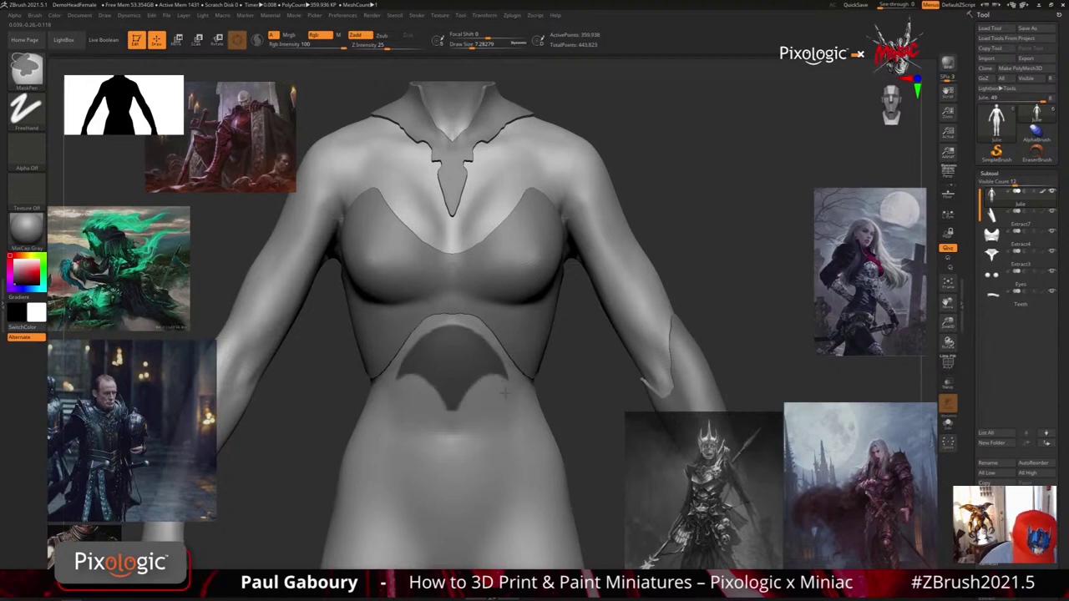
ctrl+right_drag(525, 426, 513, 442)
scroll(513, 441, up, 5)
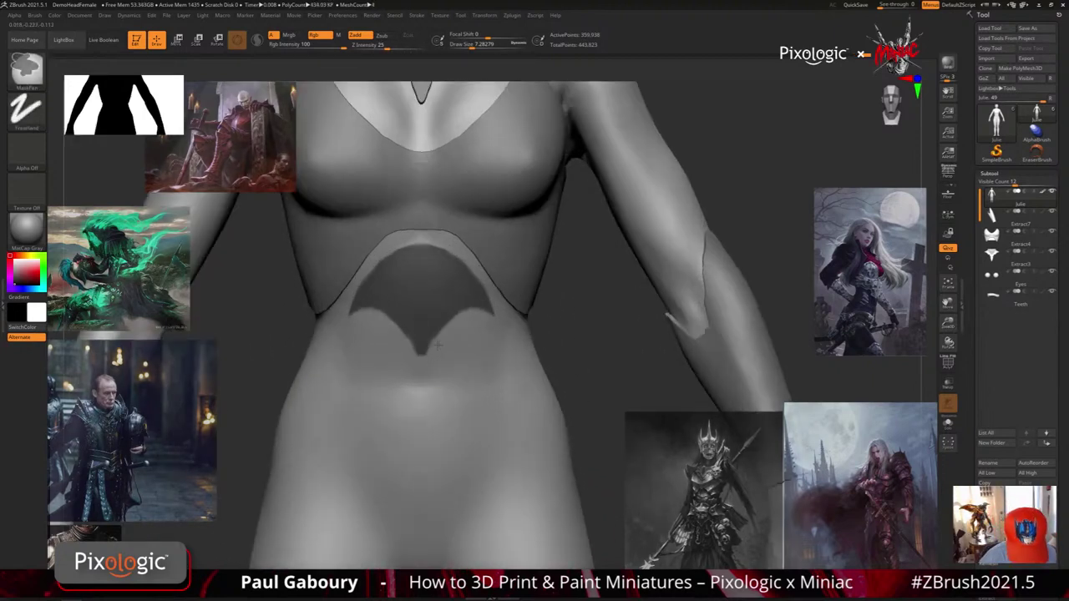
ctrl+alt+drag(437, 345, 440, 333)
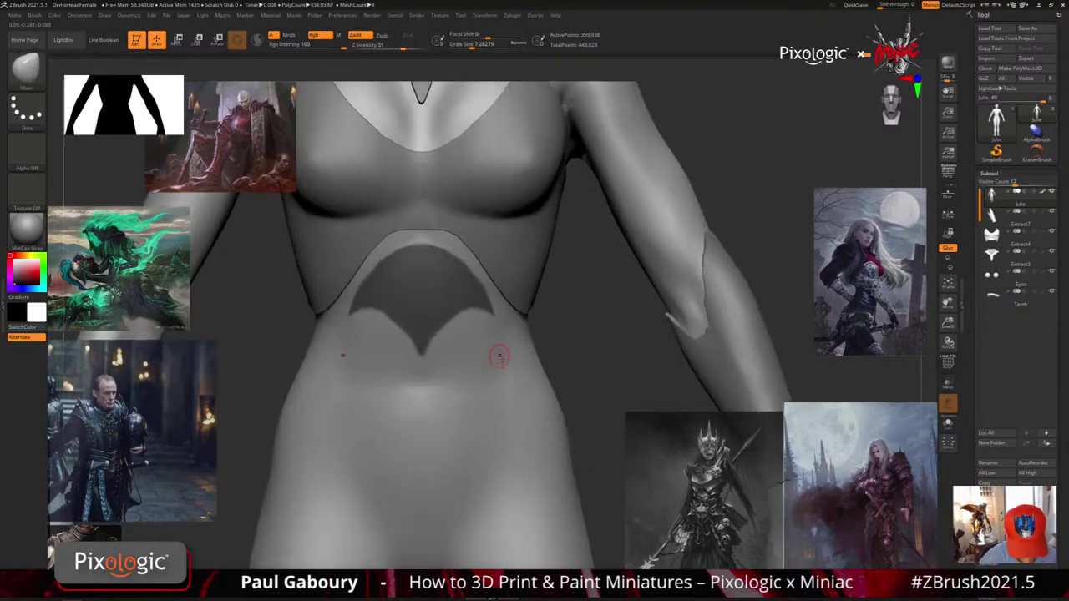
scroll(496, 358, down, 5)
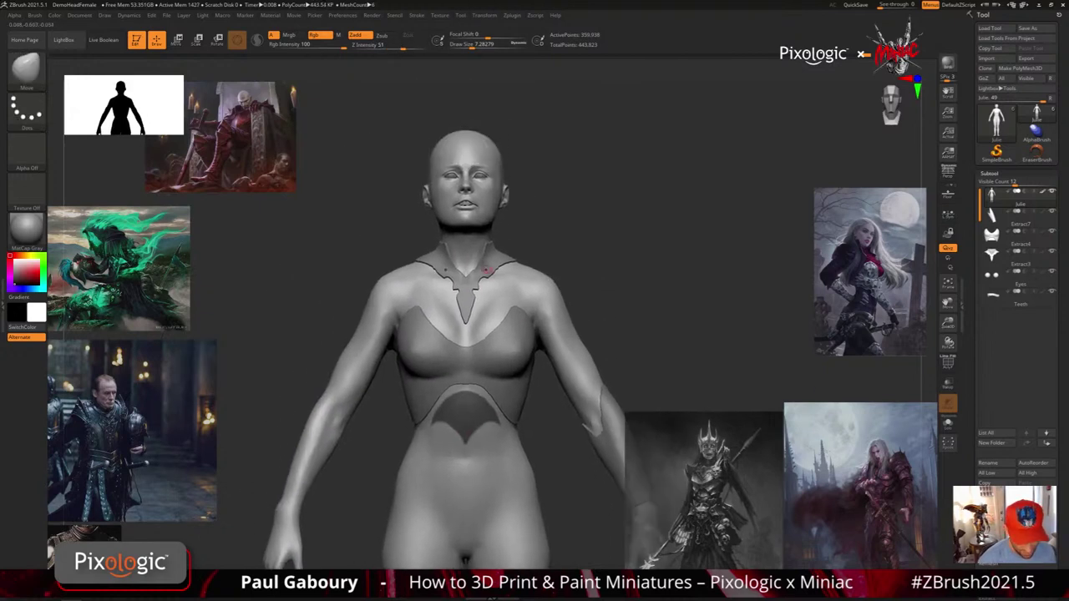
Extend the abdomen mask up to the bodice's lower edge and trim its outer side corners
scroll(467, 413, up, 5)
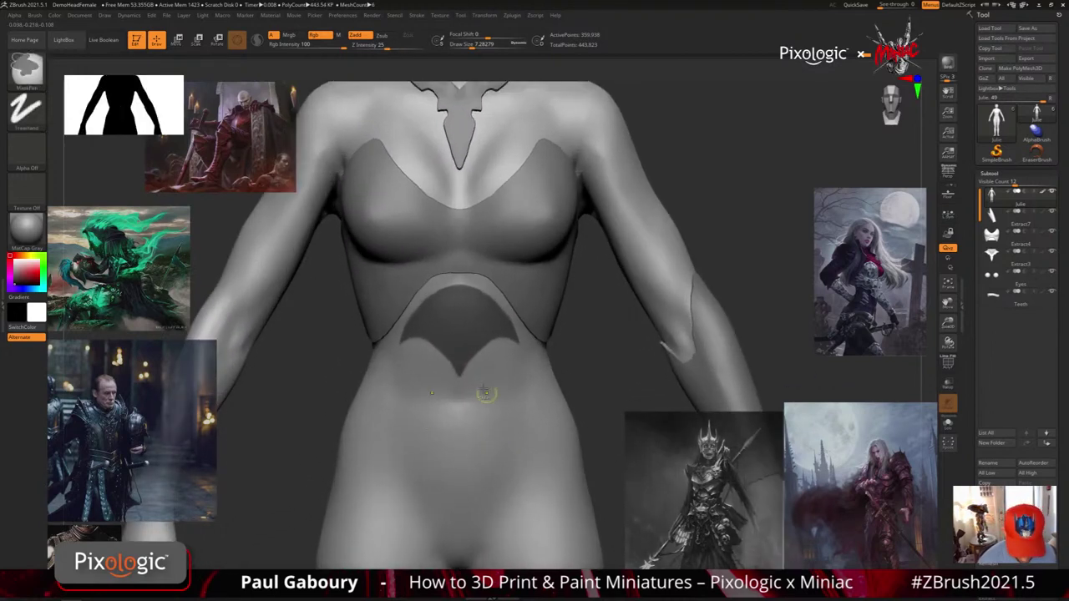
mouse_move(407, 331)
ctrl+mouse_down()
mouse_move(430, 291)
mouse_move(466, 283)
mouse_move(433, 284)
mouse_move(458, 282)
ctrl+mouse_up()
mouse_move(514, 381)
ctrl+right_down()
mouse_move(506, 370)
mouse_move(489, 403)
mouse_move(471, 408)
ctrl+right_up()
ctrl+right_drag(480, 408, 498, 435)
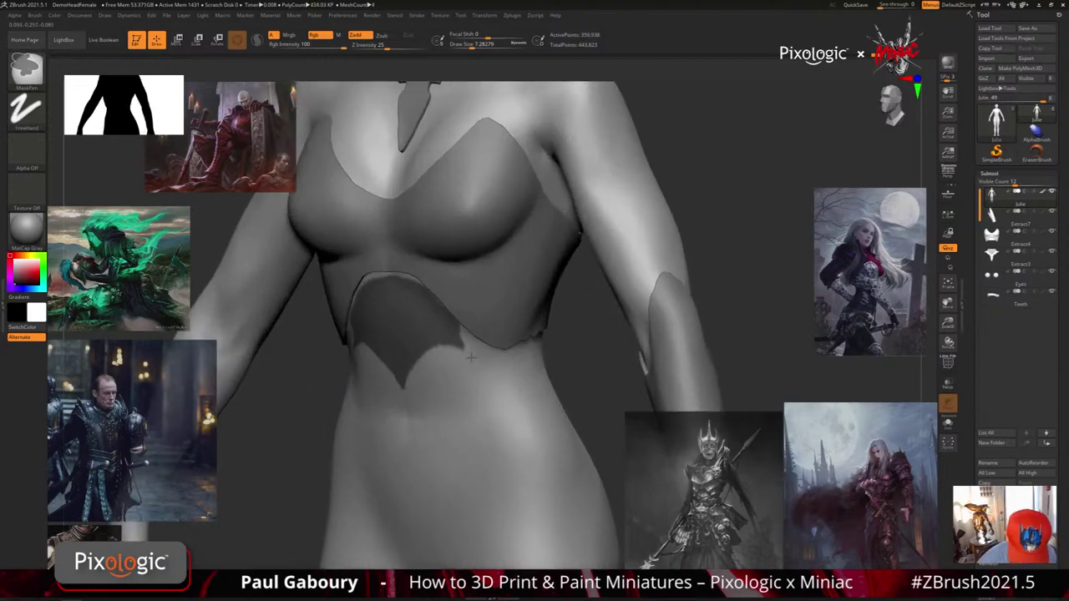
ctrl+alt+drag(471, 359, 465, 323)
ctrl+right_drag(509, 408, 489, 387)
right_drag(489, 386, 500, 392)
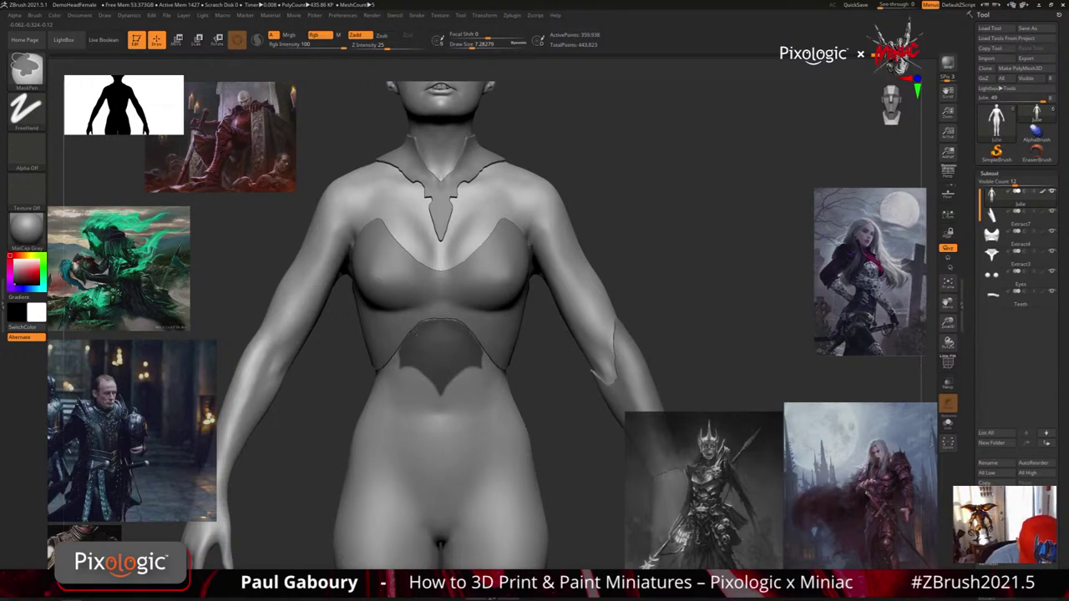
Turn the masked abdomen shape into its own polygroup
mouse_move(492, 375)
ctrl+right_down()
mouse_move(525, 453)
mouse_move(527, 396)
mouse_move(528, 434)
ctrl+right_up()
key(shift+f)
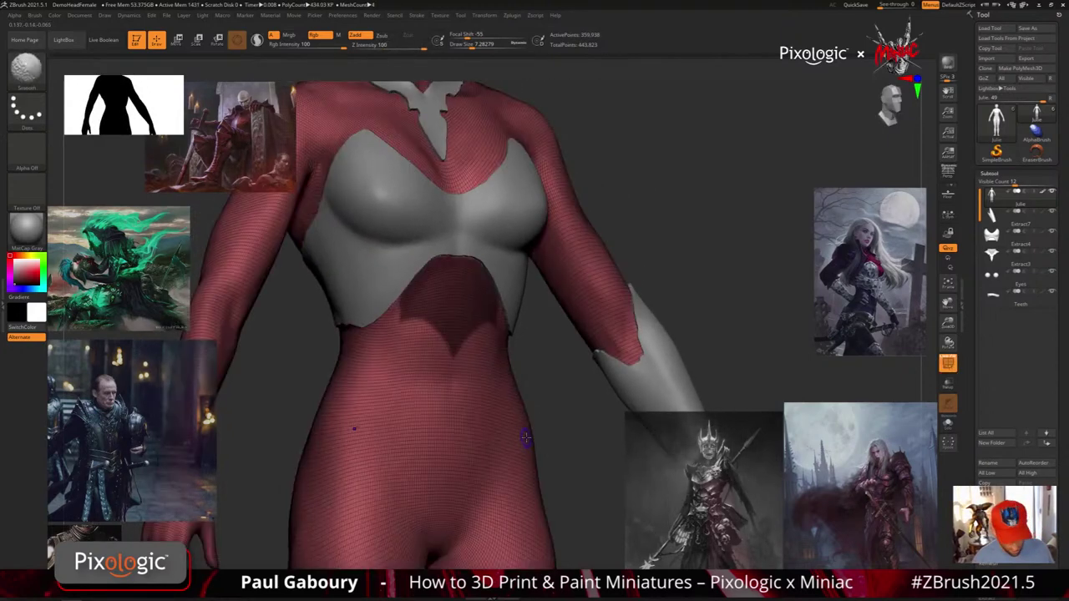
key(ctrl+w)
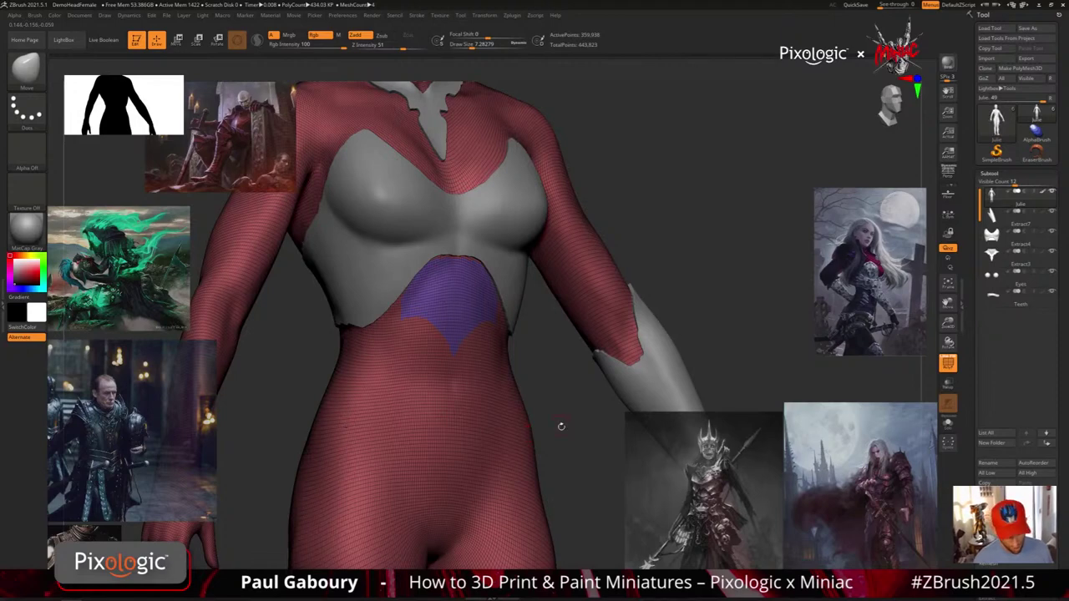
drag(561, 426, 550, 429)
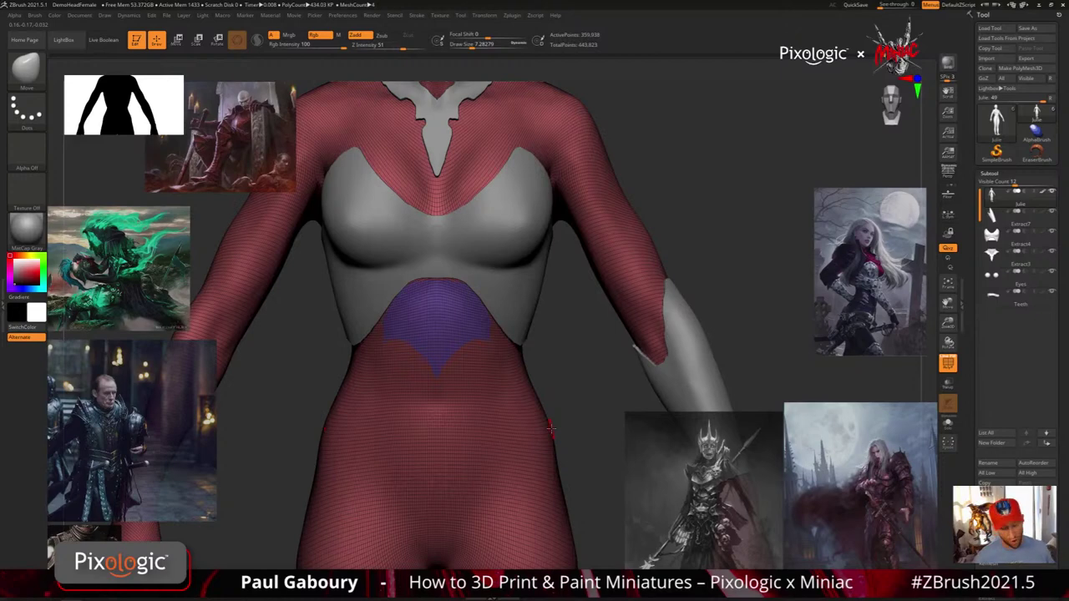
Paint a test mask along the lower border of the abdomen polygroup, overlapping the skin below, and clear it
mouse_move(442, 374)
right_down()
mouse_move(494, 377)
mouse_move(432, 368)
right_up()
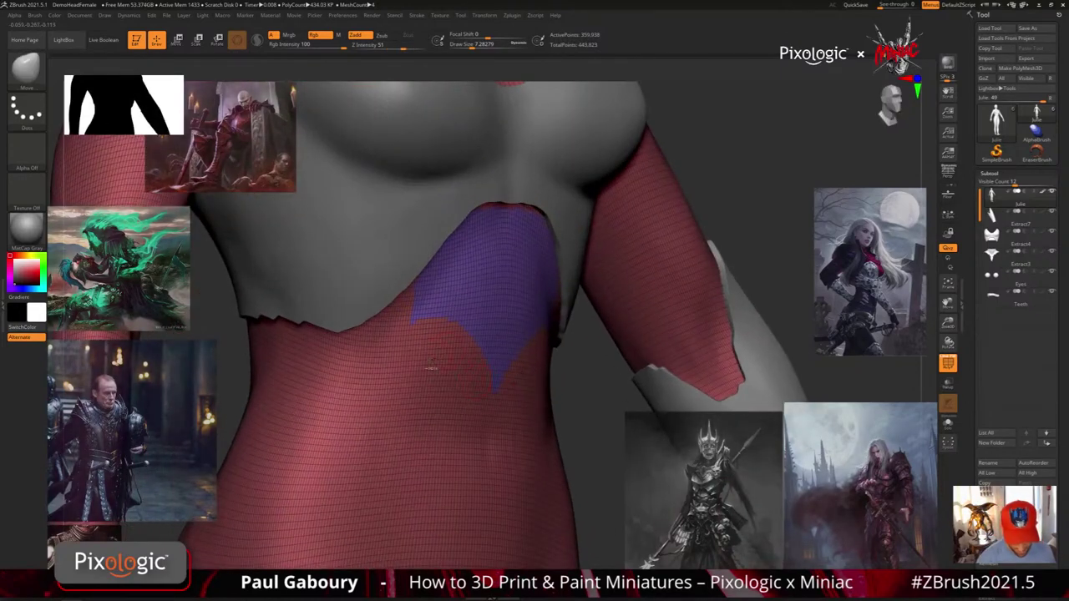
mouse_move(435, 386)
ctrl+mouse_down()
mouse_move(421, 314)
mouse_move(463, 367)
mouse_move(513, 393)
mouse_move(467, 327)
mouse_move(491, 386)
ctrl+mouse_up()
mouse_move(491, 377)
right_down()
mouse_move(443, 362)
mouse_move(414, 370)
right_up()
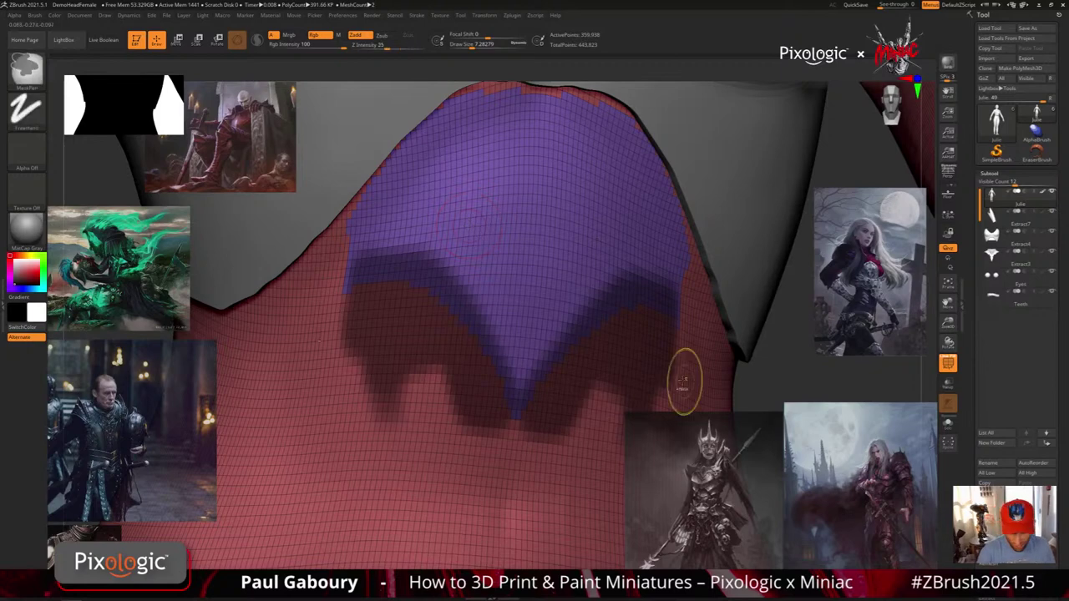
ctrl+right_drag(682, 379, 594, 370)
ctrl+drag(693, 334, 627, 374)
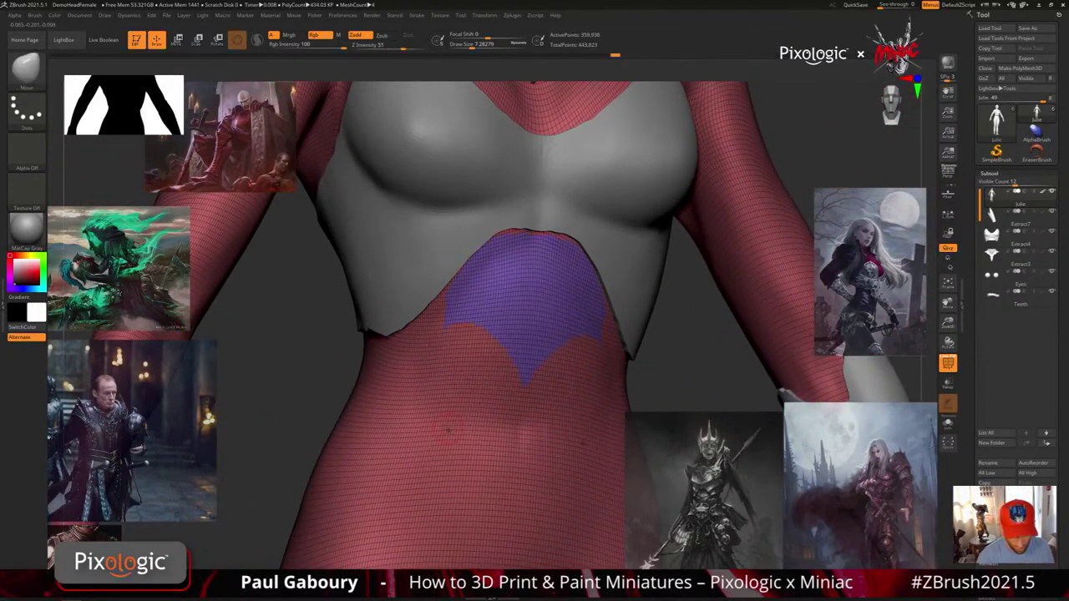
Mask a tall patch on each side of the lower abdomen and make the patches a separate polygroup
mouse_move(409, 392)
ctrl+mouse_down()
mouse_move(397, 467)
mouse_move(450, 434)
mouse_move(421, 392)
mouse_move(434, 455)
mouse_move(463, 477)
mouse_move(394, 471)
mouse_move(418, 380)
mouse_move(446, 451)
ctrl+mouse_up()
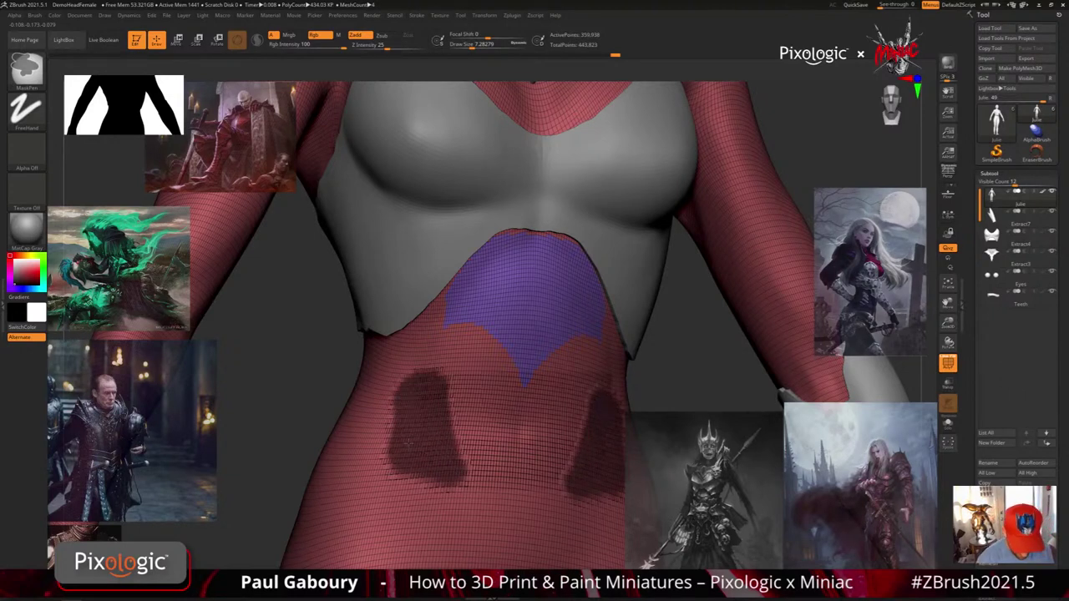
key(ctrl+w)
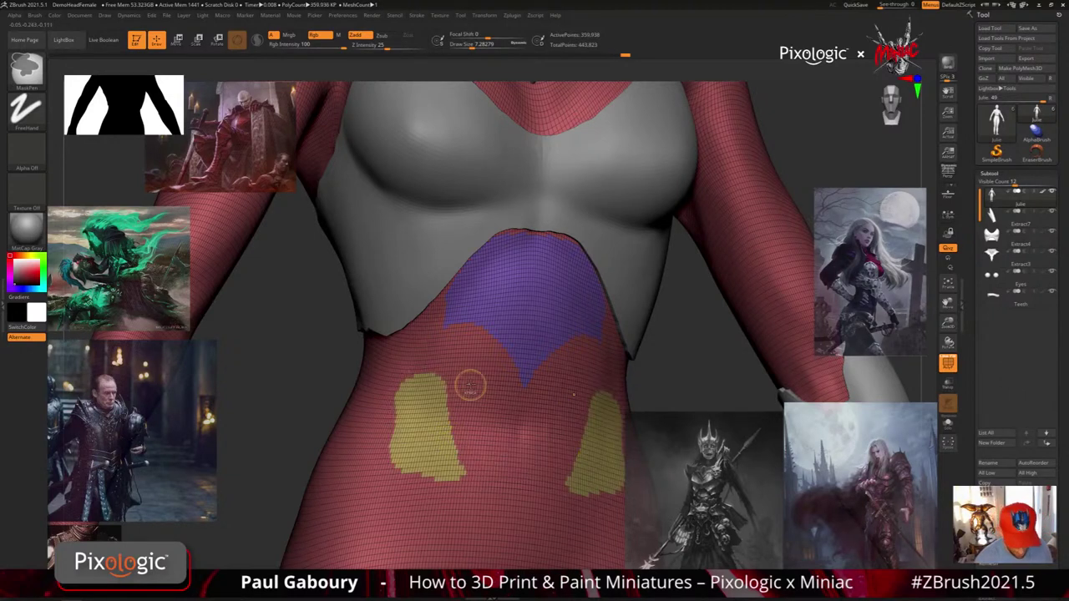
Try masking and polygrouping a narrow strip along the inner side of each patch, and undo it
mouse_move(470, 386)
ctrl+mouse_down()
mouse_move(455, 407)
mouse_move(457, 443)
mouse_move(480, 417)
mouse_move(465, 415)
ctrl+mouse_up()
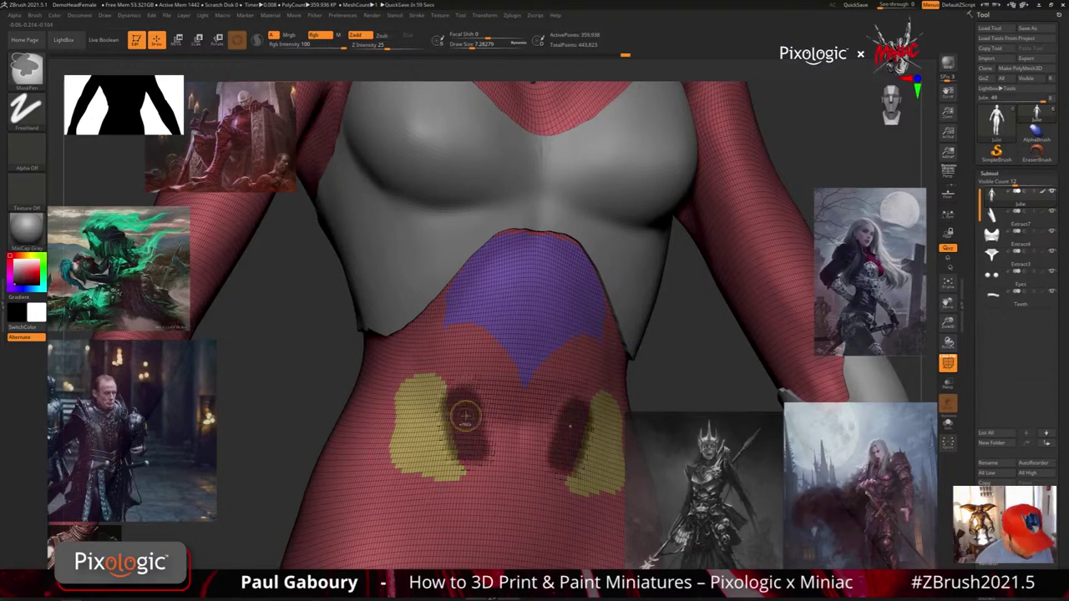
key(ctrl+w)
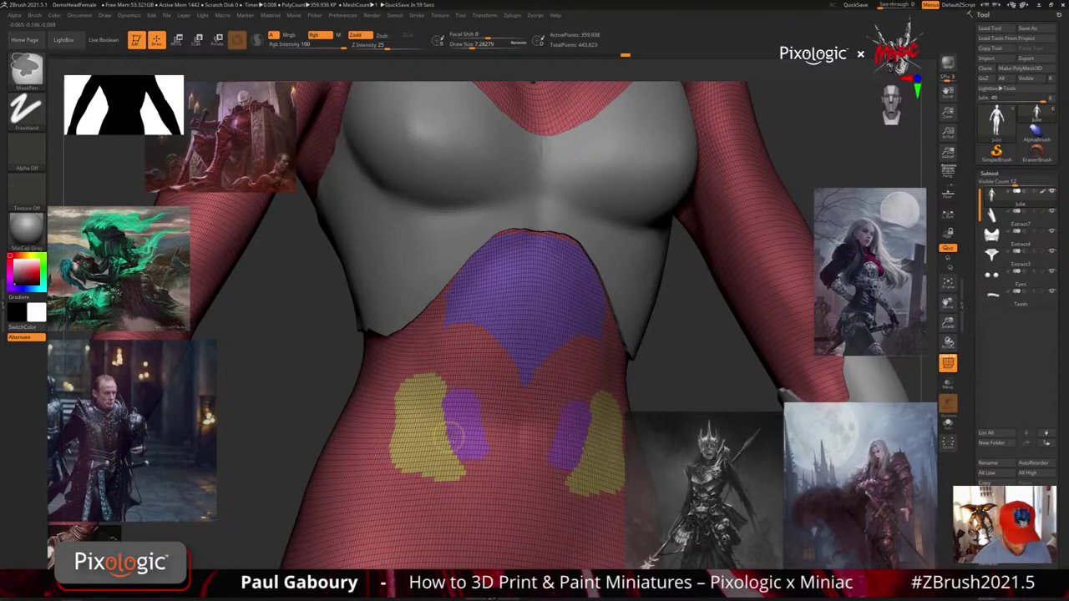
key(ctrl+z)
key(ctrl+z)
key(ctrl+z)
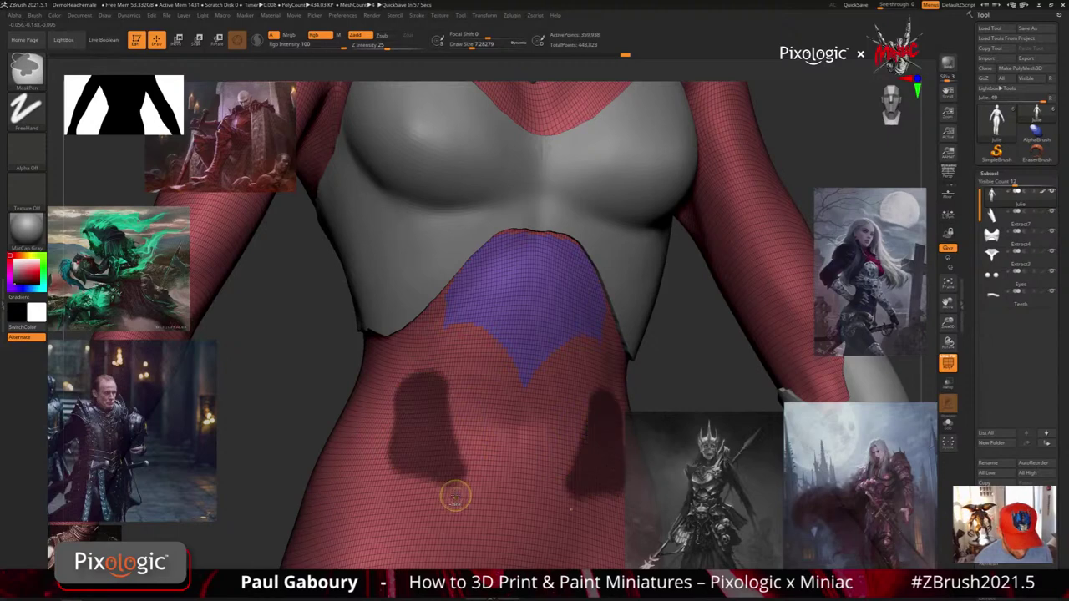
key(ctrl+z)
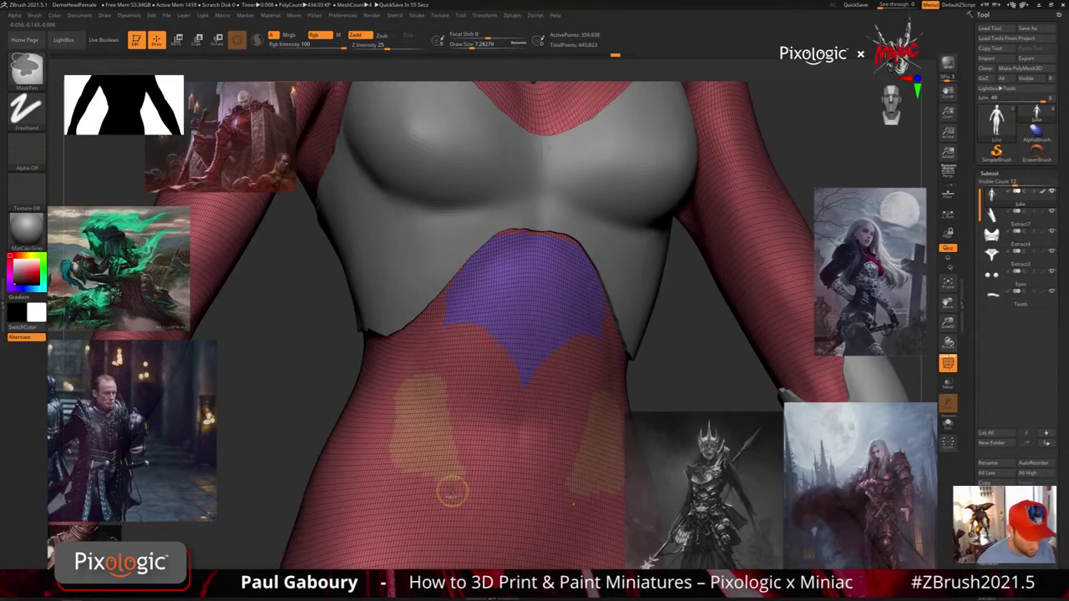
Raise the Move brush's Mask By Polygroups auto-masking to its maximum
click(35, 16)
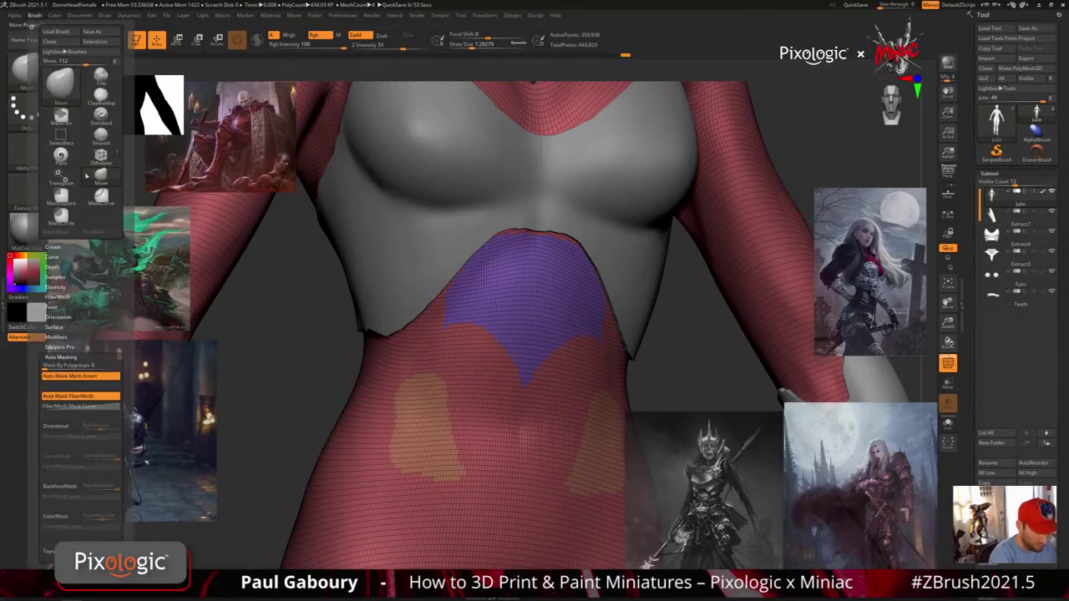
scroll(85, 346, down, 2)
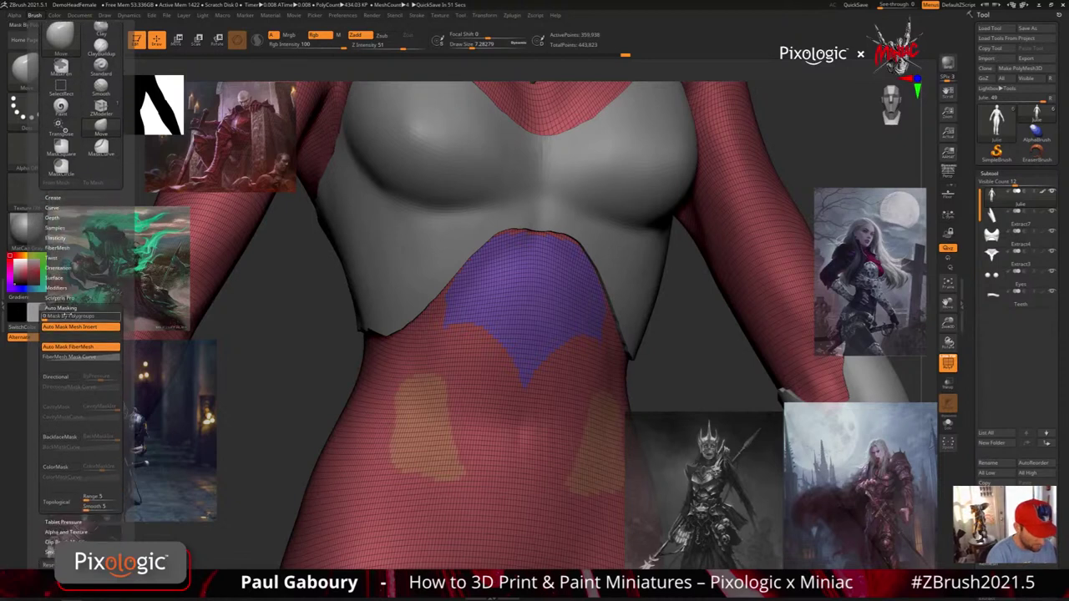
drag(48, 317, 119, 319)
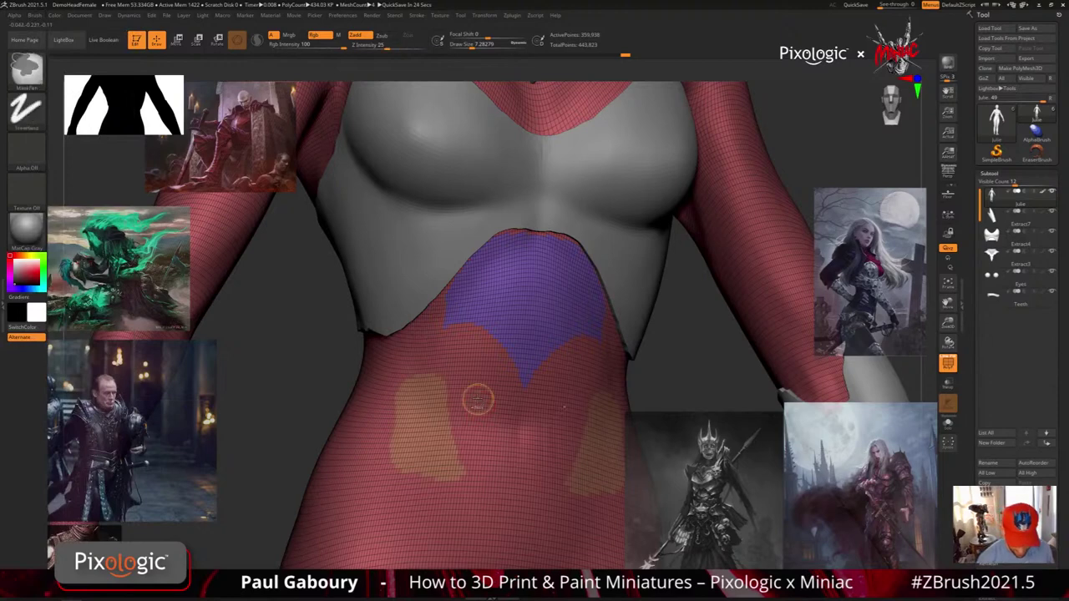
Mask the skin directly beneath the pointed abdomen polygroup, filling the space between the two side patches
mouse_move(477, 393)
ctrl+mouse_down()
mouse_move(467, 409)
mouse_move(472, 376)
mouse_move(441, 302)
mouse_move(500, 372)
mouse_move(507, 401)
mouse_move(455, 391)
mouse_move(443, 374)
ctrl+mouse_up()
ctrl+right_drag(443, 374, 453, 460)
mouse_move(593, 466)
alt+right_down()
mouse_move(501, 420)
mouse_move(464, 359)
alt+right_up()
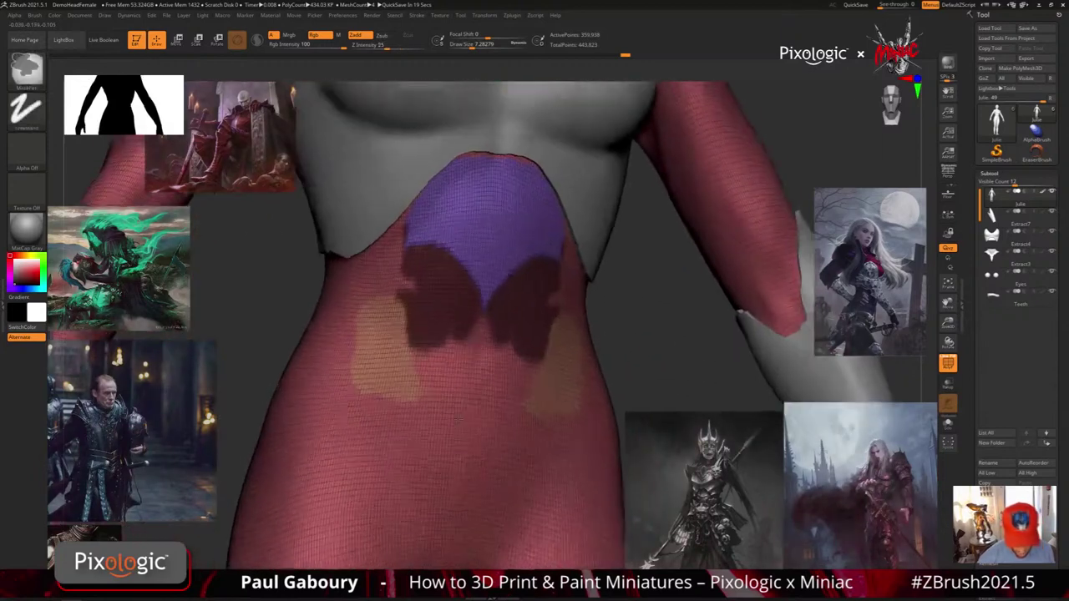
mouse_move(443, 344)
ctrl+mouse_down()
mouse_move(424, 369)
mouse_move(416, 359)
mouse_move(451, 347)
mouse_move(409, 282)
mouse_move(422, 376)
mouse_move(490, 412)
mouse_move(480, 322)
mouse_move(442, 384)
mouse_move(517, 388)
ctrl+mouse_up()
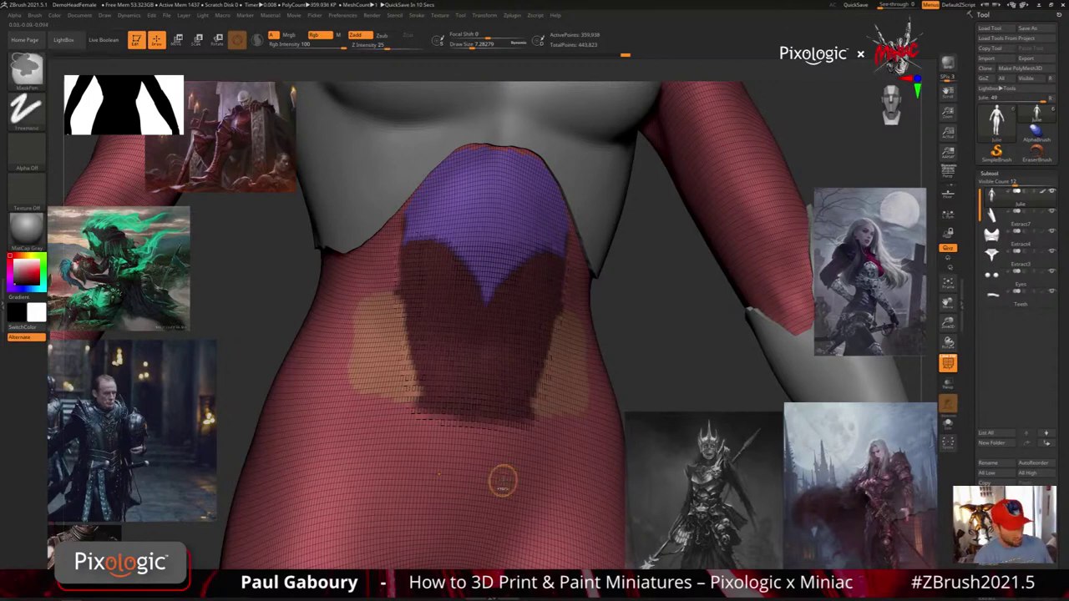
Try making the masked area beneath the pointed abdomen polygroup its own polygroup, and undo both the group and the mask
key(ctrl+w)
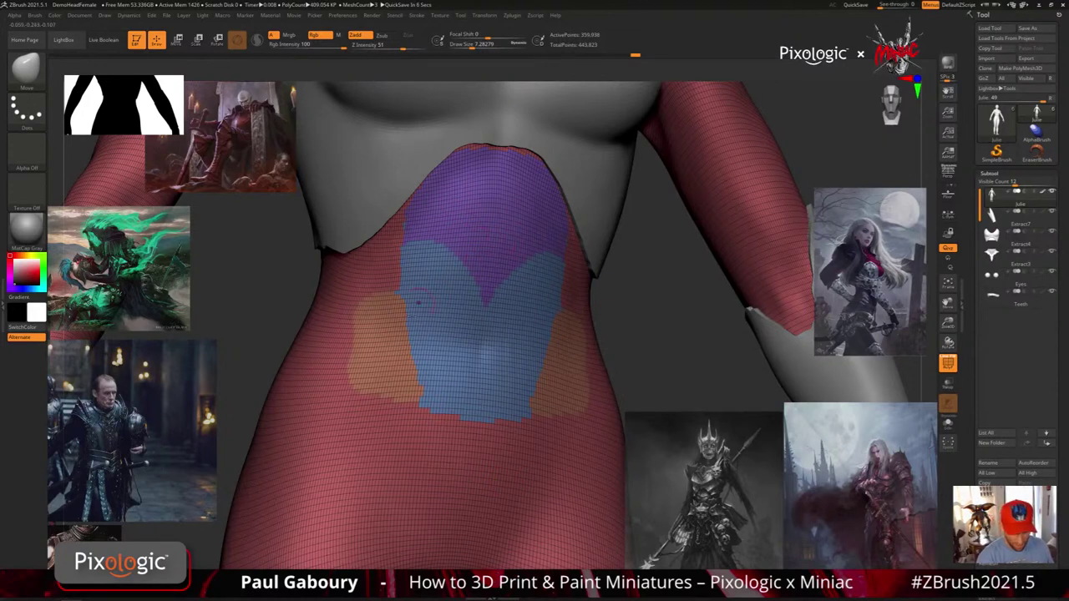
key(ctrl)
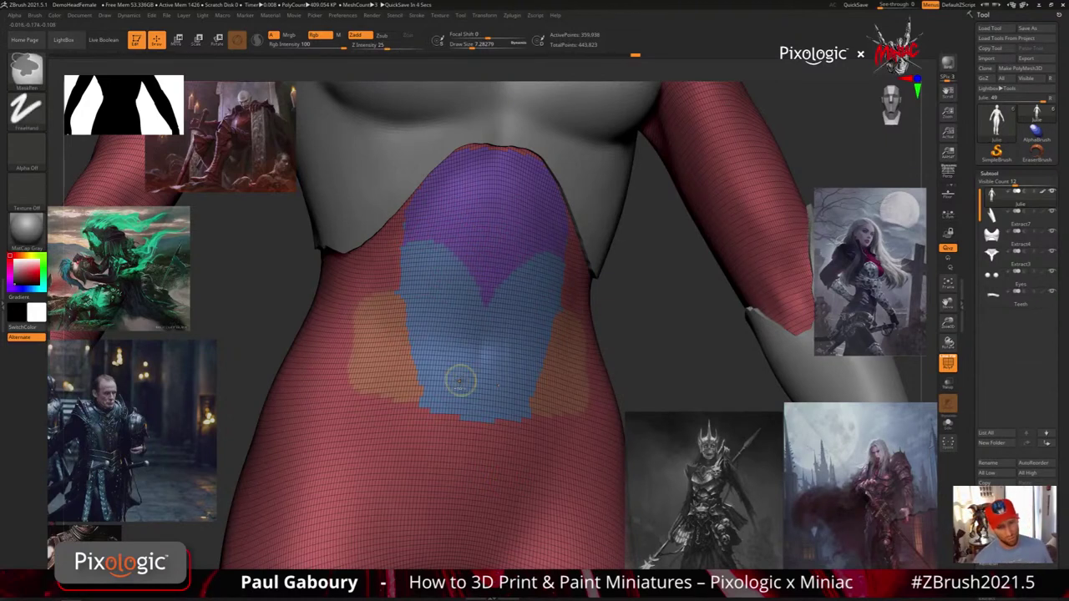
key(ctrl+z)
key(ctrl+z)
key(ctrl+z)
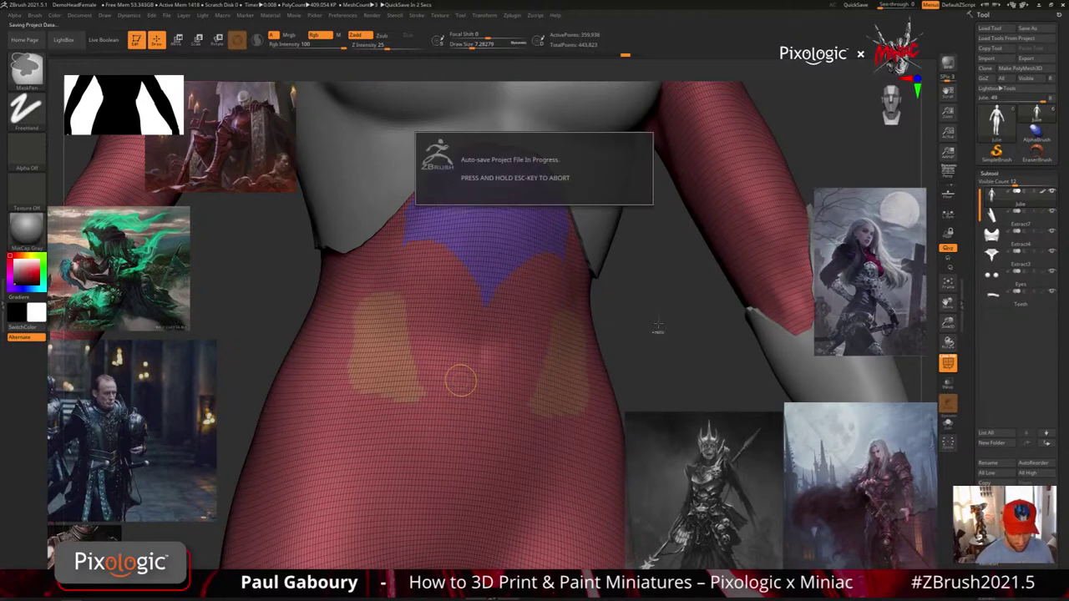
Switch to the ClayBuildup brush for sculpting on the abdomen
key(b)
key(s)
key(t)
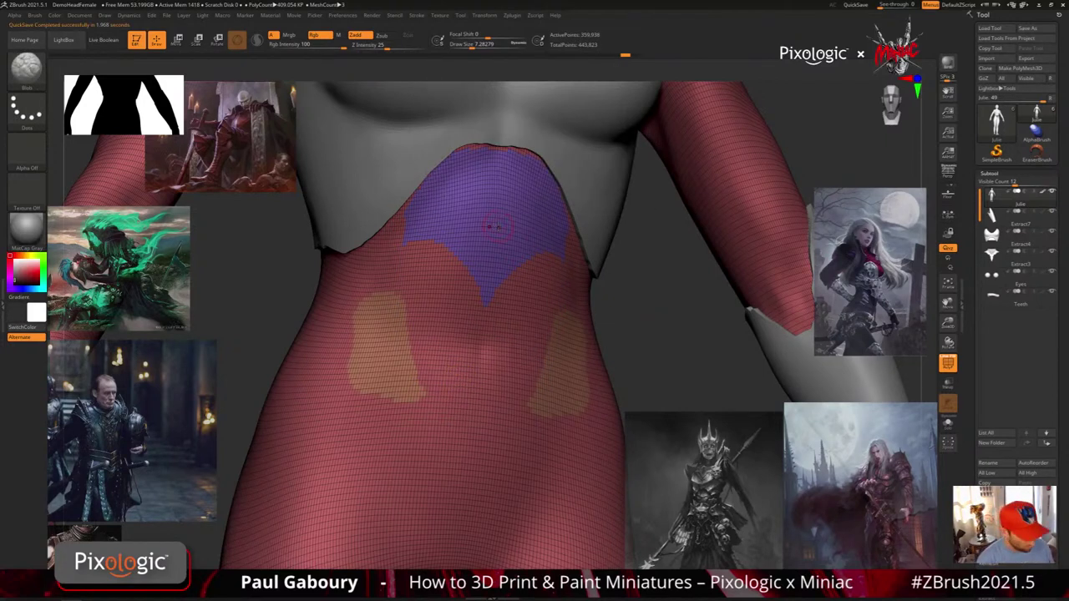
key(b)
key(c)
key(b)
Test ClayBuildup strokes across the pointed abdomen polygroup and its lower edge with the wireframe hidden, and undo them
mouse_move(494, 225)
mouse_down()
mouse_move(501, 205)
mouse_move(483, 248)
mouse_move(492, 246)
mouse_move(486, 300)
mouse_move(463, 262)
mouse_move(476, 290)
mouse_move(409, 227)
mouse_move(437, 214)
mouse_move(469, 219)
mouse_move(514, 179)
mouse_move(526, 184)
mouse_move(501, 196)
mouse_move(503, 261)
mouse_up()
key(ctrl+z)
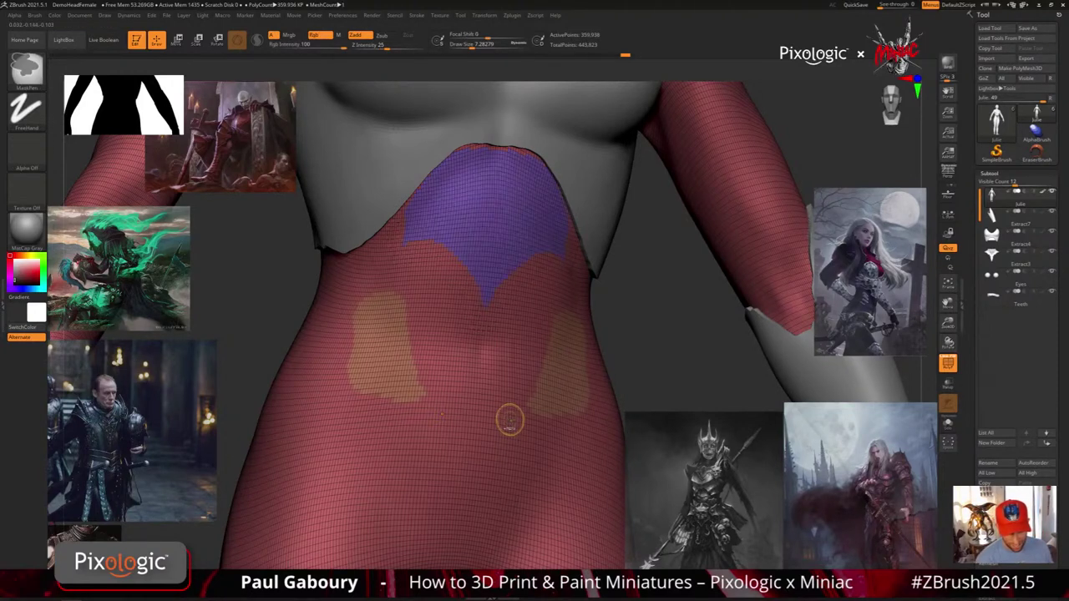
mouse_move(504, 317)
mouse_down()
mouse_move(527, 280)
mouse_move(505, 302)
mouse_move(511, 280)
mouse_move(530, 264)
mouse_move(566, 262)
mouse_move(519, 271)
mouse_move(506, 302)
mouse_move(530, 257)
mouse_move(569, 266)
mouse_up()
key(shift+f)
right_drag(563, 353, 611, 358)
ctrl+right_drag(611, 358, 619, 312)
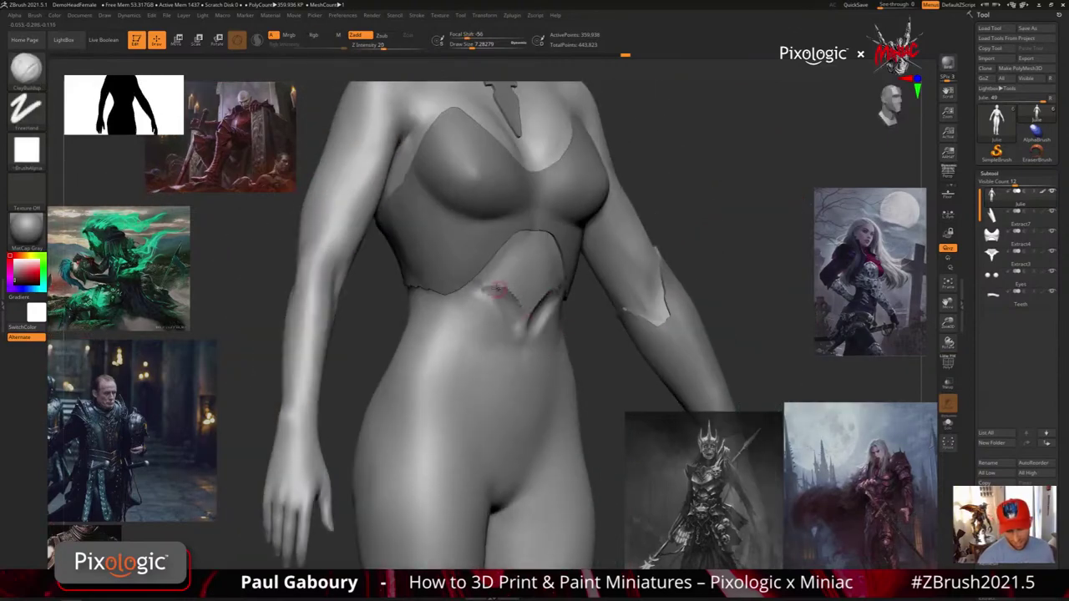
right_drag(624, 414, 568, 405)
ctrl+right_drag(532, 348, 542, 405)
key(ctrl+z)
key(ctrl+z)
Undo the polygroup of the two lower abdomen side patches and clear their mask with the polygroup wireframe shown
key(shift+f)
key(ctrl+z)
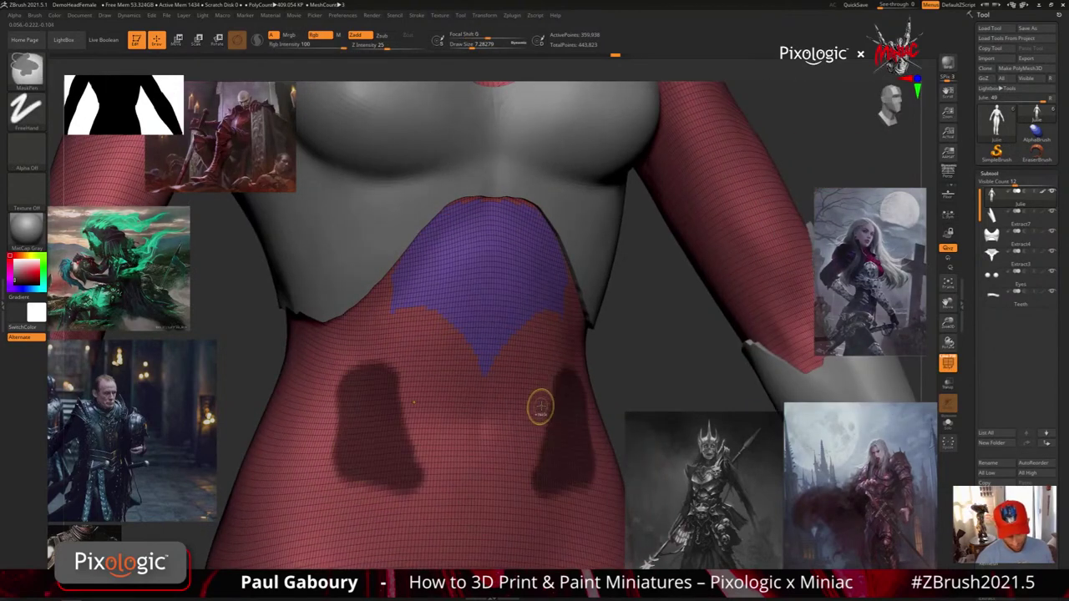
ctrl+drag(650, 345, 660, 372)
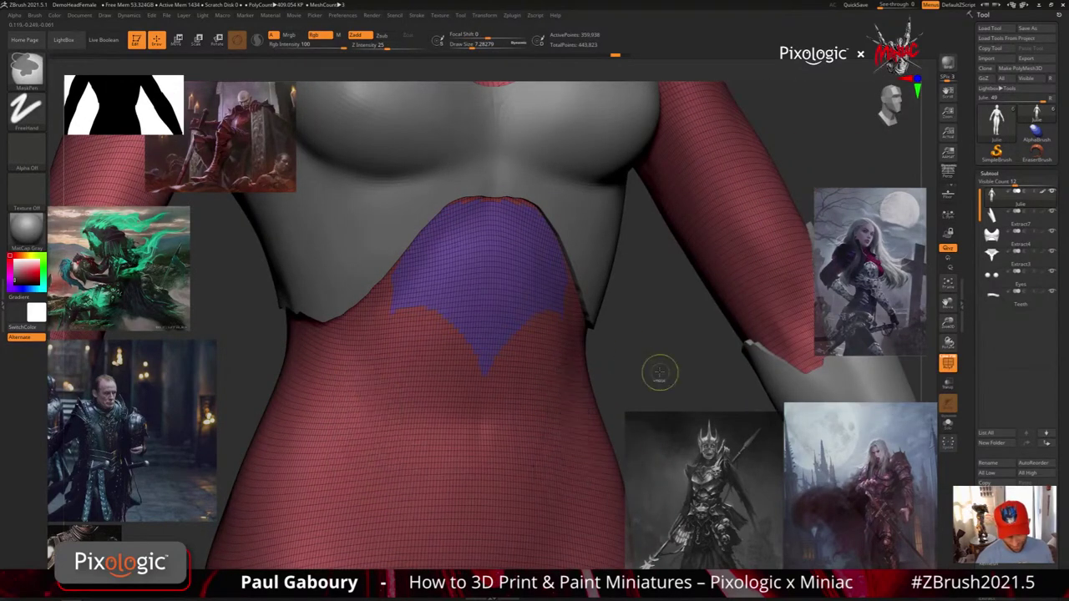
Lower the ClayBuildup brush's Mask By Polygroups auto-masking to its minimum
click(34, 15)
drag(102, 365, 45, 364)
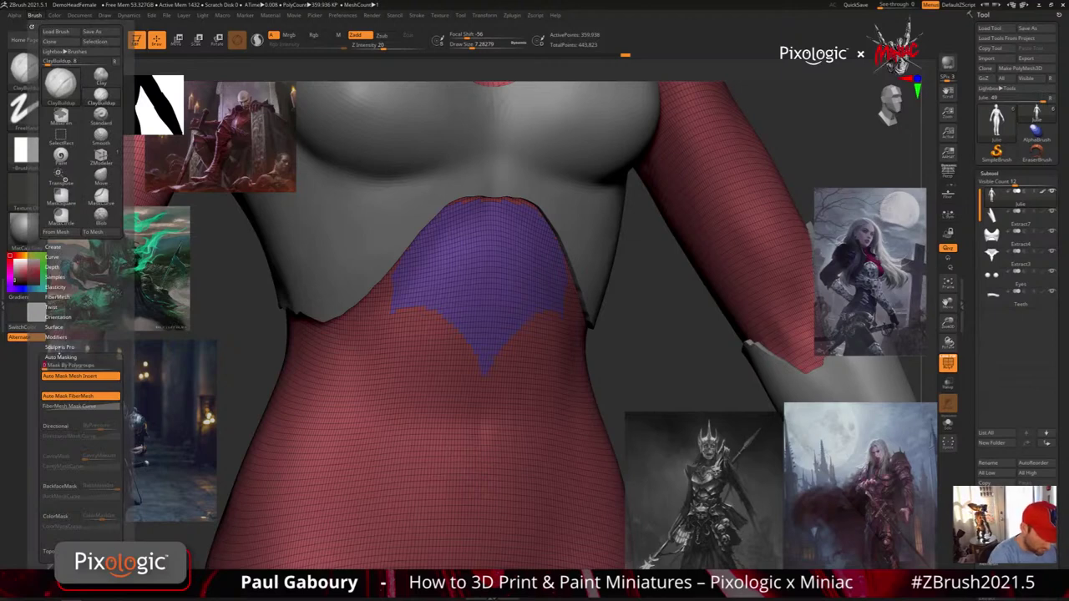
click(61, 357)
Isolate the pointed abdomen polygroup and open the EdgeLoop geometry settings
alt+right_drag(564, 416, 522, 354)
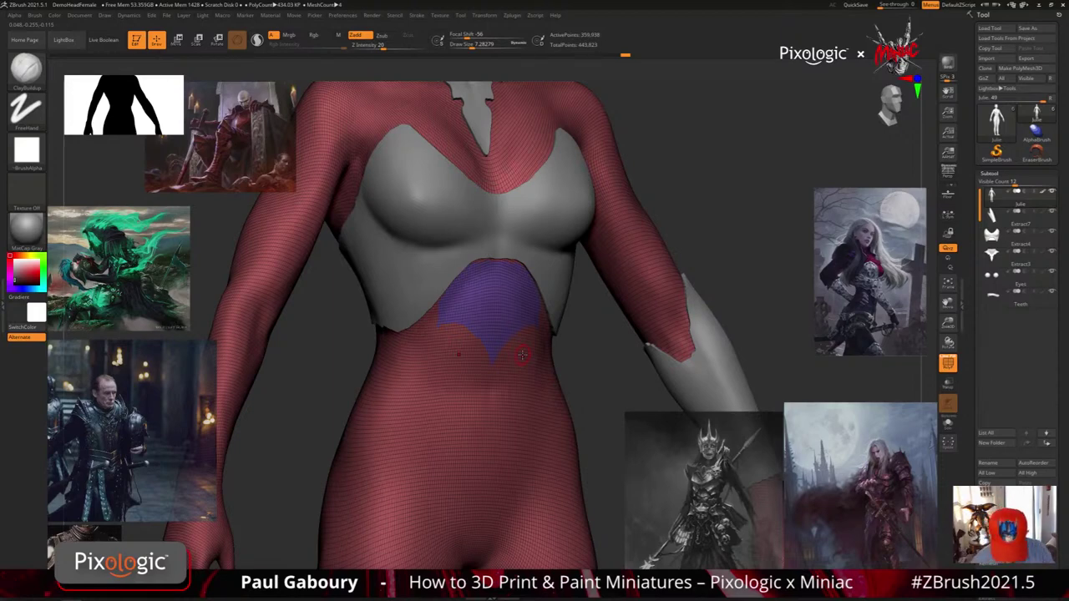
alt+drag(558, 370, 540, 435)
ctrl+shift+click(494, 322)
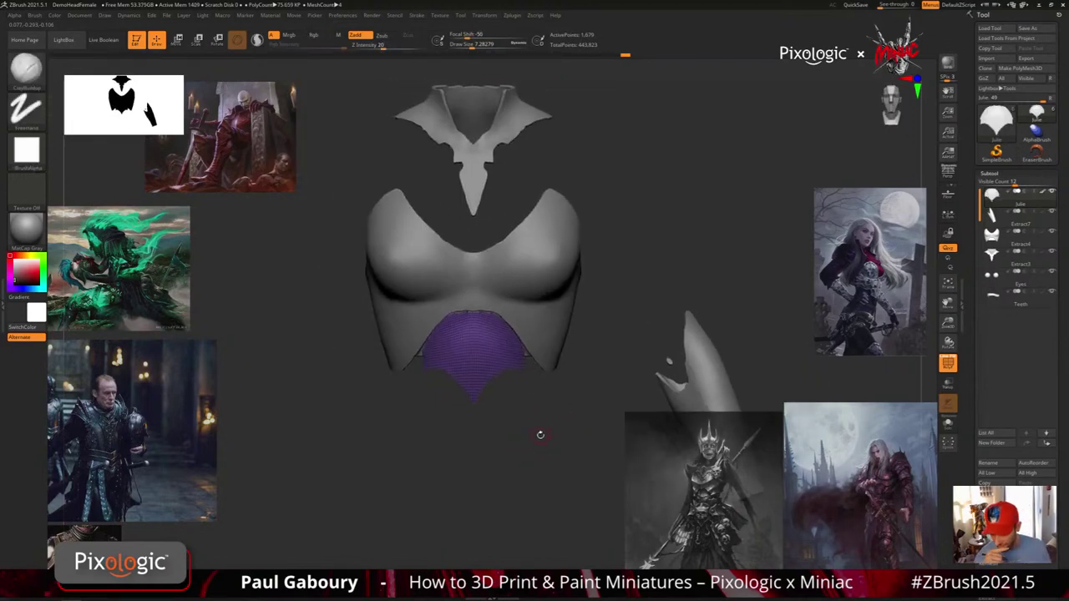
click(990, 174)
click(990, 284)
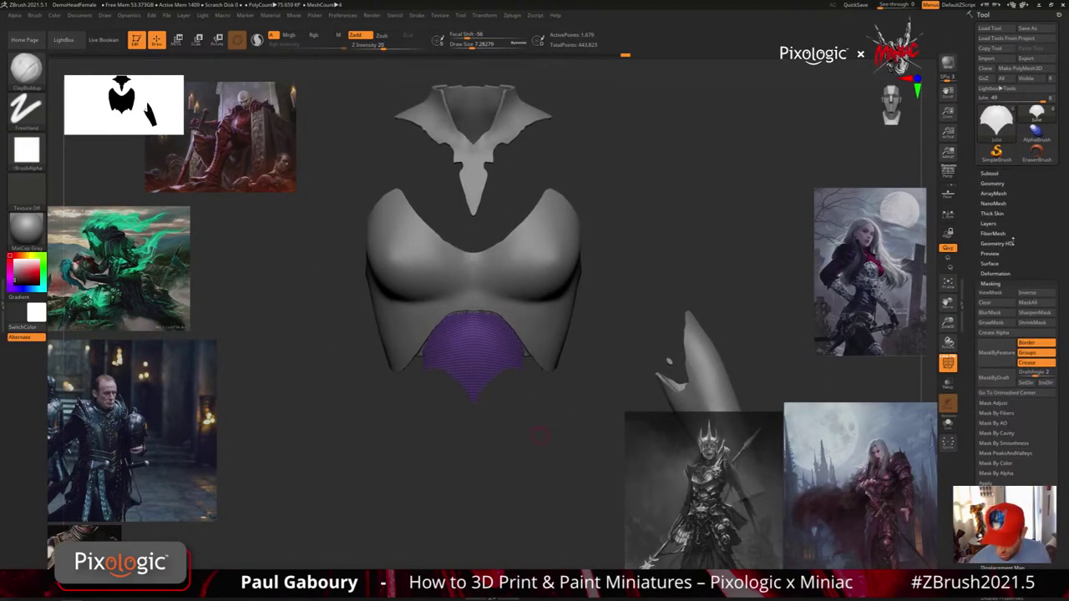
click(991, 283)
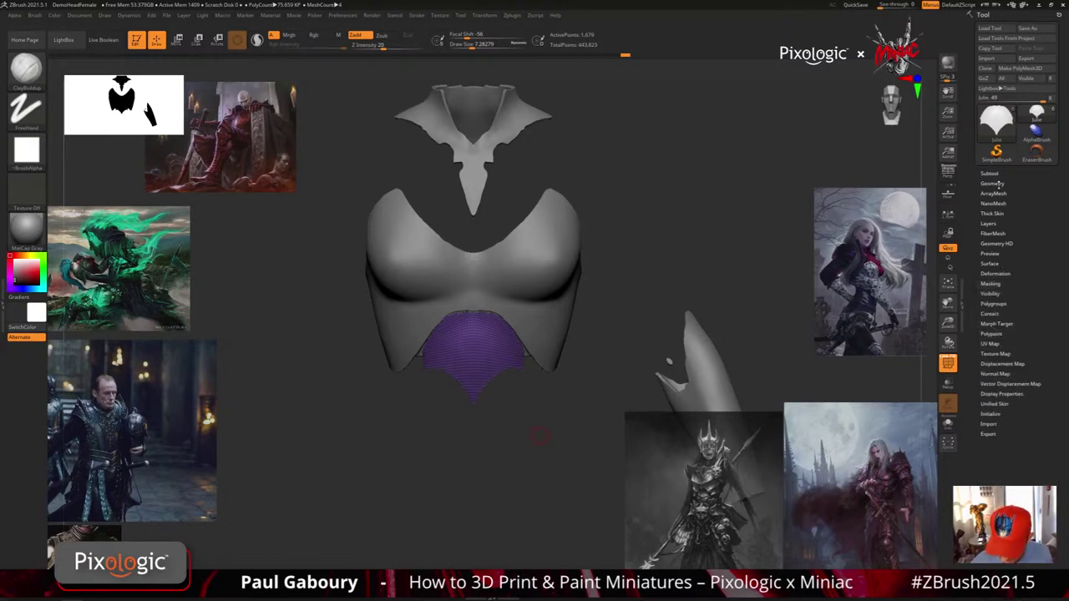
click(997, 184)
click(995, 284)
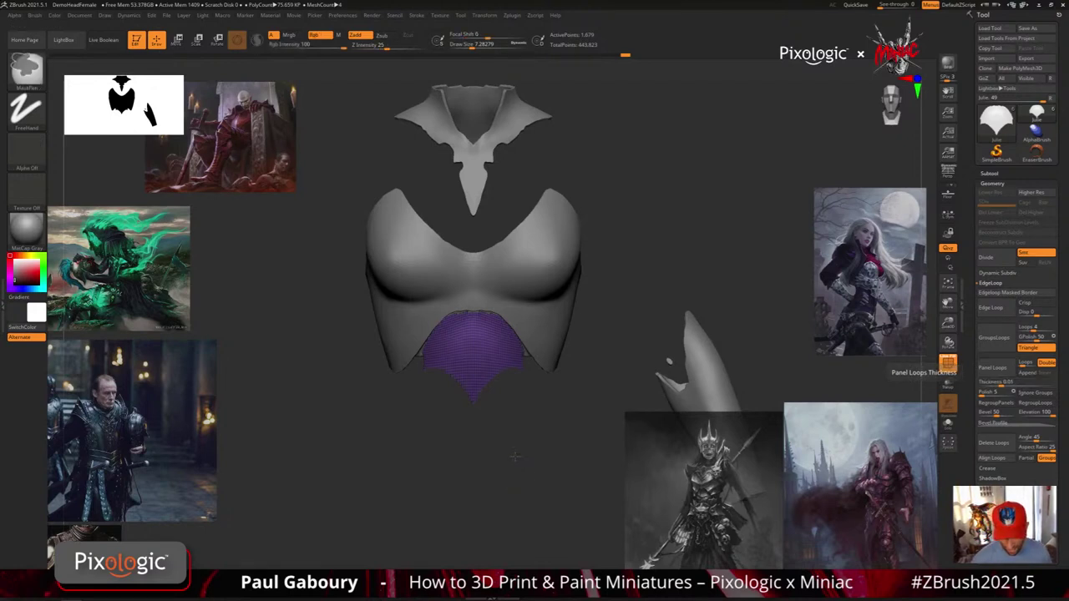
Run Panel Loops on the isolated abdomen polygroup with Double on, Append off and a thickness of 0.01
drag(518, 454, 543, 456)
click(993, 369)
right_drag(544, 456, 525, 417)
drag(525, 416, 521, 405)
mouse_move(521, 403)
ctrl+right_down()
mouse_move(532, 412)
mouse_move(520, 409)
ctrl+right_up()
mouse_move(519, 407)
mouse_down()
mouse_move(543, 425)
mouse_move(551, 416)
mouse_up()
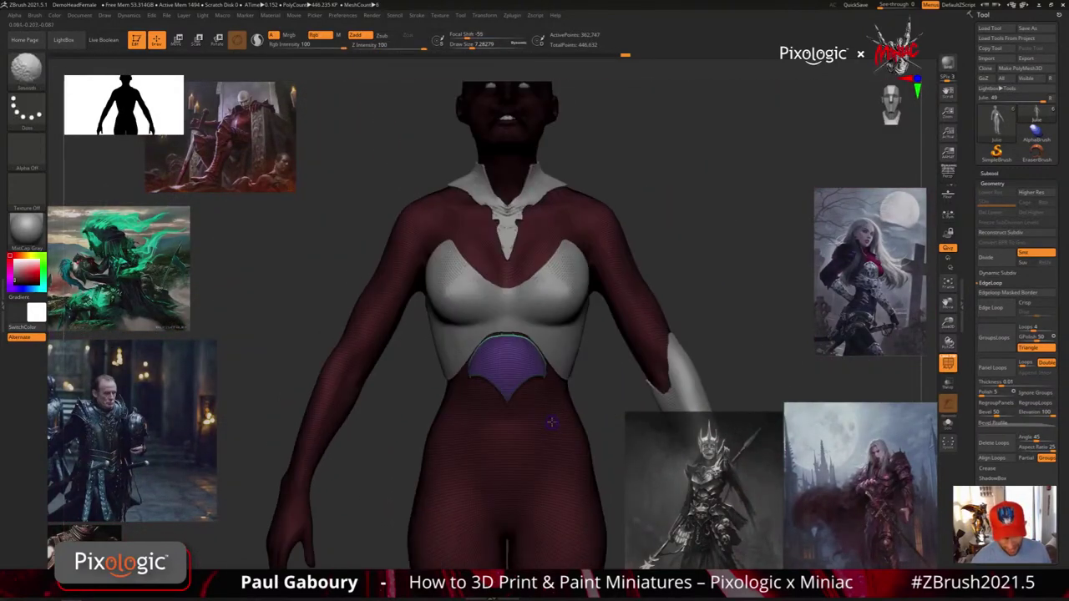
key(b)
key(c)
key(b)
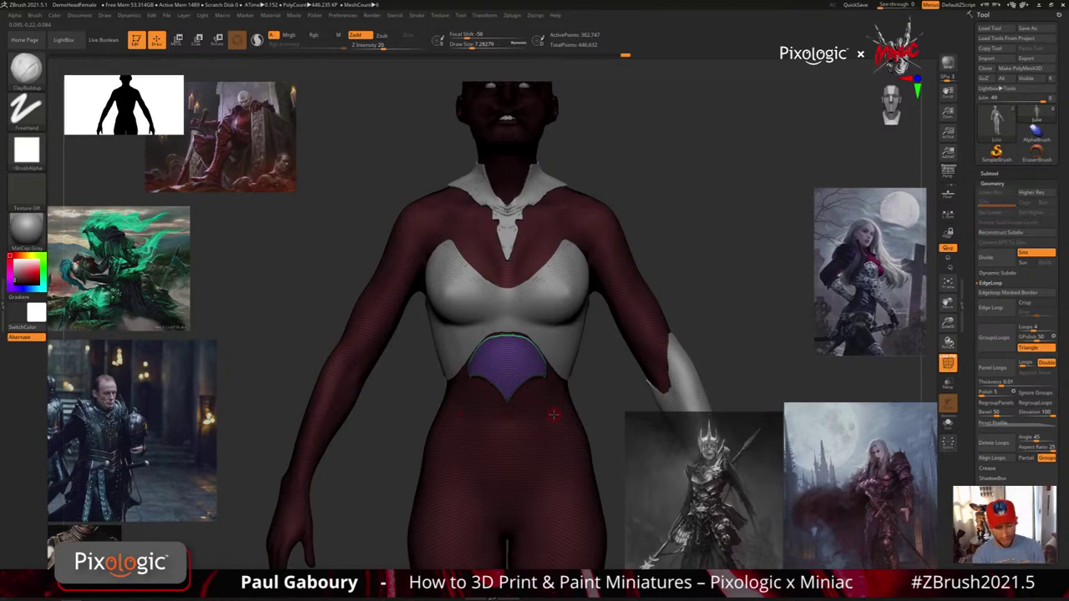
Hide the wireframe, clear the mask and hide the abdomen panel to examine the body mesh behind it
key(shift+f)
ctrl+click(610, 403)
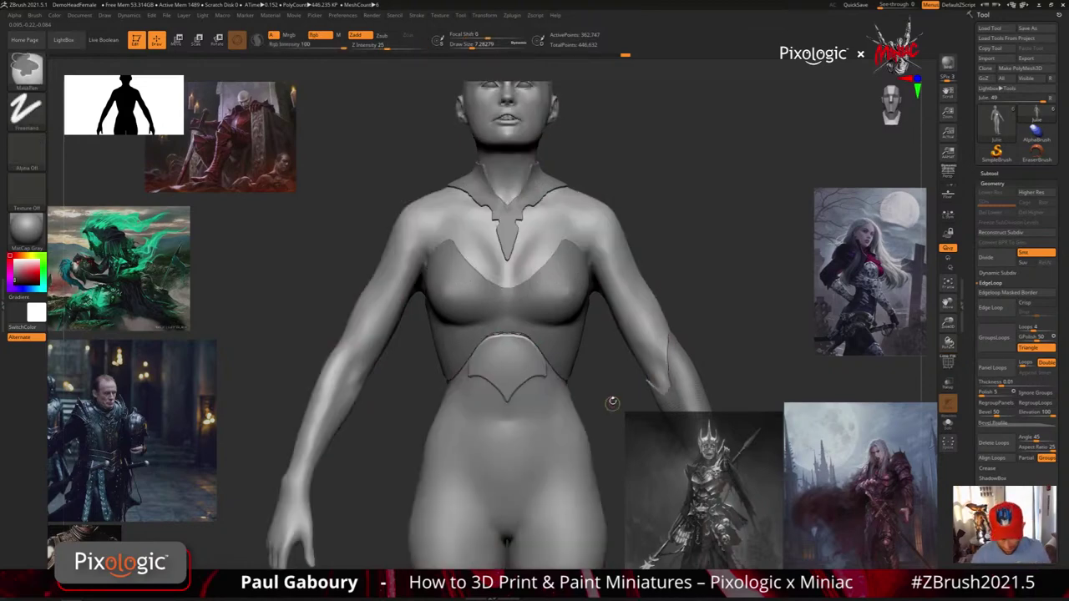
ctrl+shift+drag(599, 414, 552, 393)
ctrl+shift+drag(591, 439, 596, 448)
right_drag(577, 453, 592, 408)
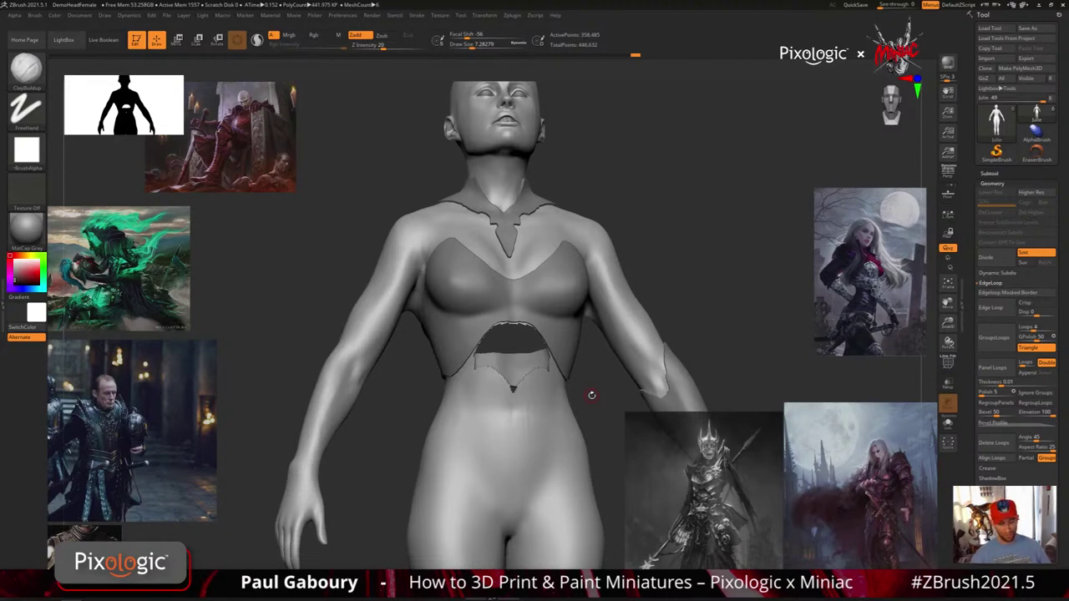
drag(603, 377, 581, 371)
ctrl+shift+click(589, 384)
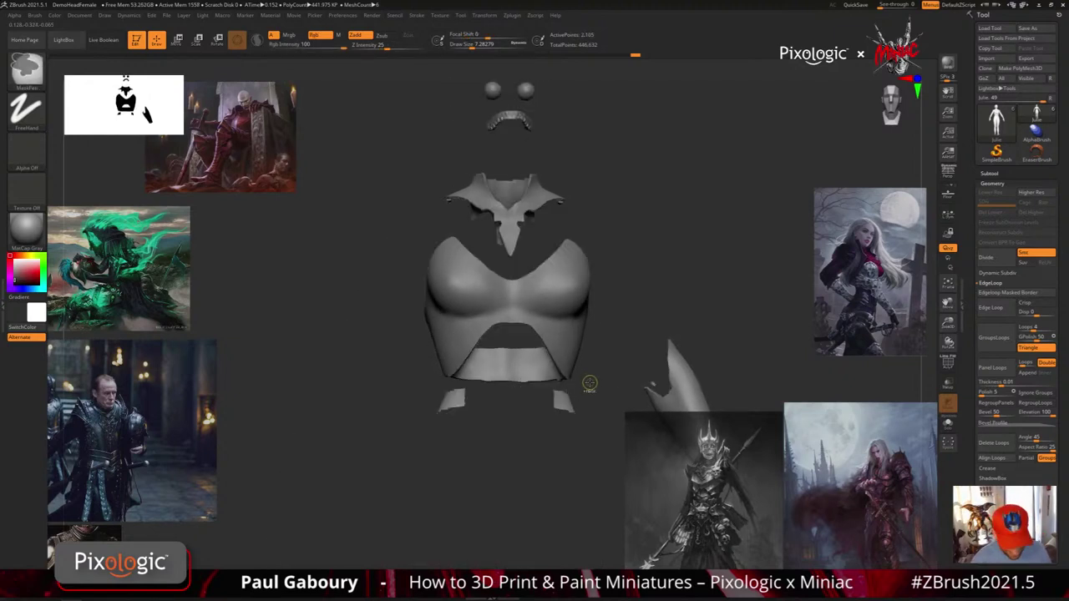
ctrl+shift+click(590, 384)
Undo the Panel Loops operation on the abdomen and show the polygroup wireframe again
mouse_move(587, 387)
mouse_down()
mouse_move(731, 368)
mouse_move(658, 370)
mouse_up()
key(ctrl+z)
key(ctrl+z)
key(ctrl+z)
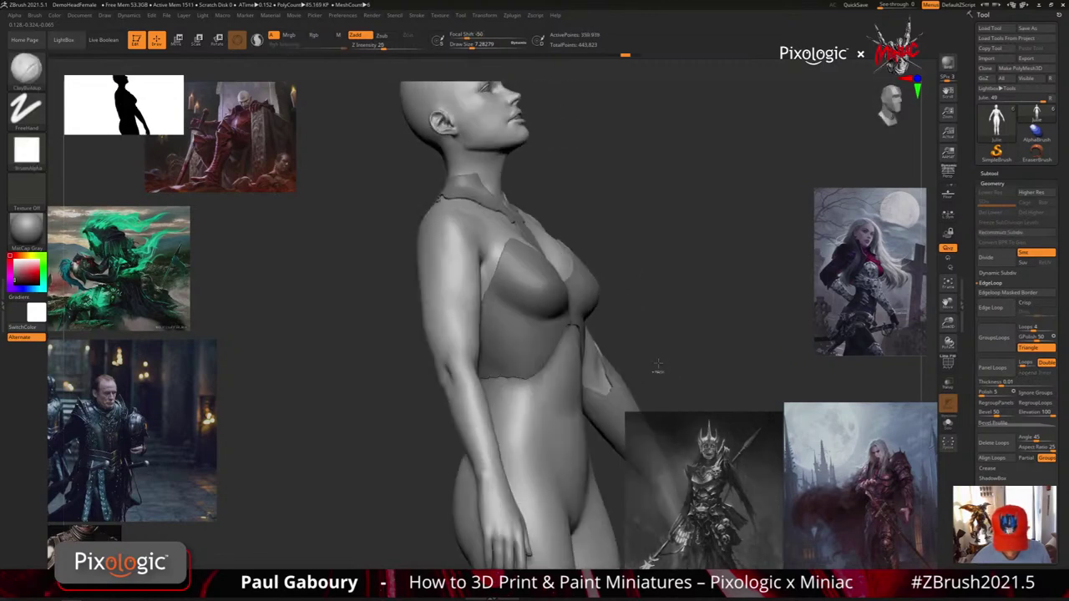
key(ctrl+z)
key(ctrl+z)
key(ctrl+z)
key(shift+f)
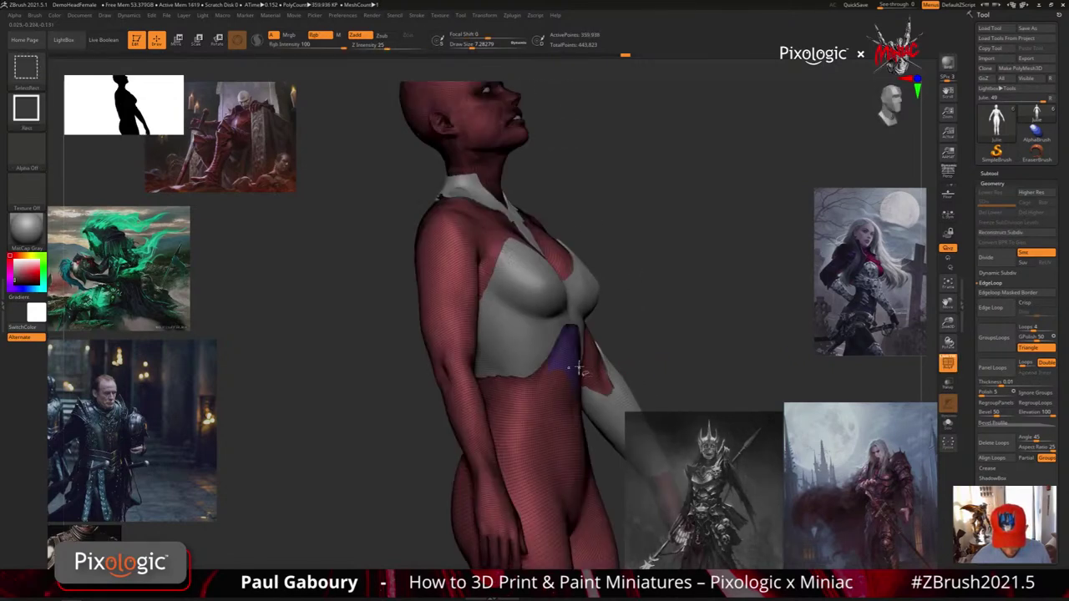
Isolate the pointed abdomen polygroup again and frame it from the front
ctrl+shift+click(578, 368)
click(948, 423)
drag(639, 398, 555, 429)
click(948, 423)
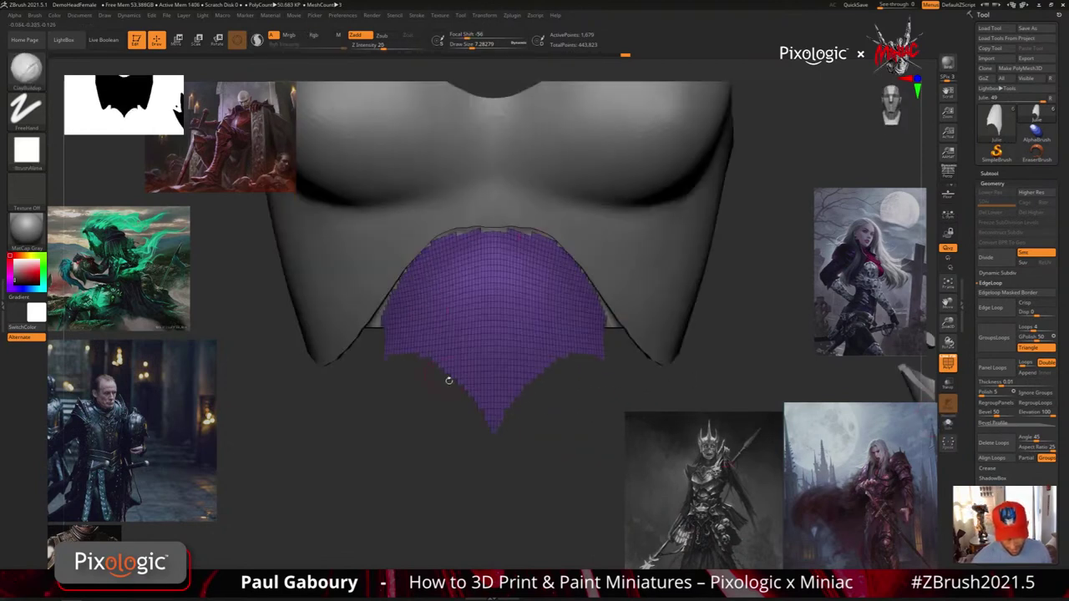
key(f)
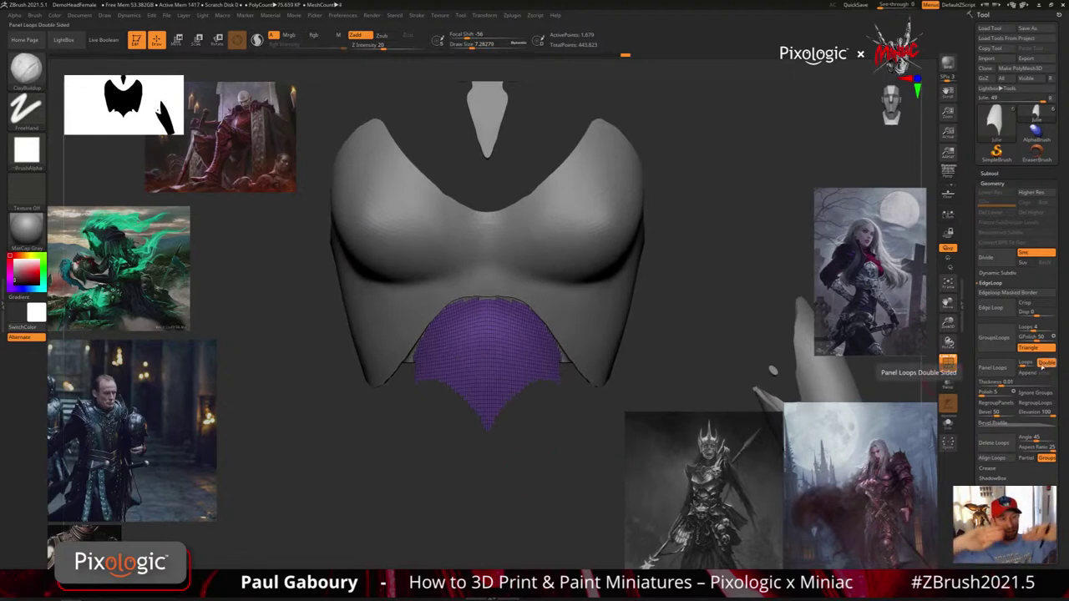
Turn on Append for Panel Loops and create the abdomen panel with Double on and a thickness of 0.01
click(1030, 377)
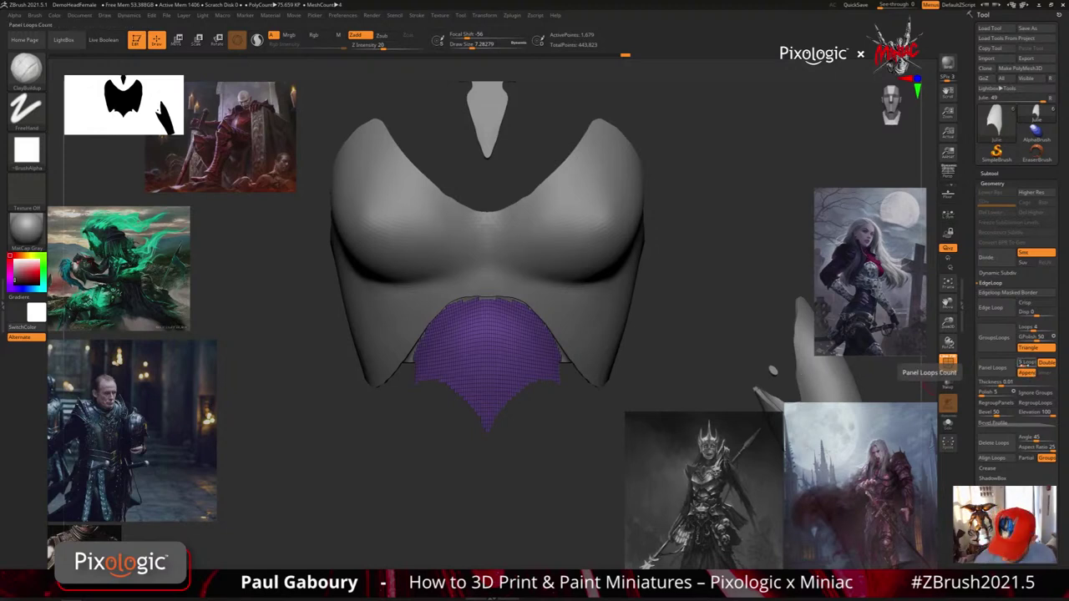
click(981, 376)
key(Up)
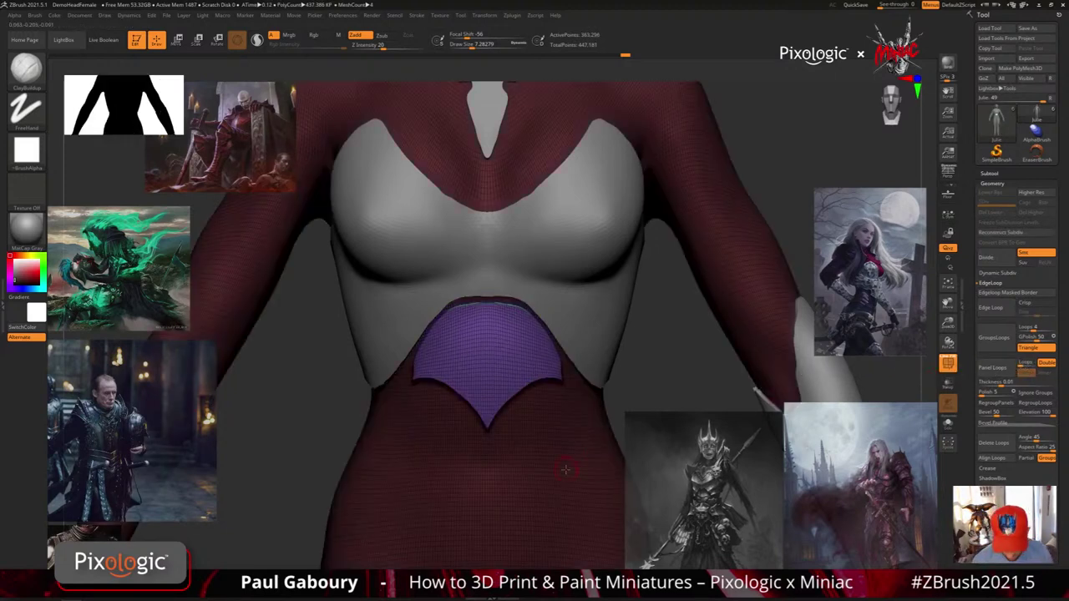
Isolate the appended abdomen panel to examine its thickness from the side, and bring the whole body back into view
right_drag(574, 458, 590, 409)
drag(589, 409, 565, 449)
ctrl+right_drag(565, 449, 524, 365)
ctrl+right_drag(566, 416, 592, 408)
ctrl+shift+drag(575, 408, 539, 371)
key(ctrl+shift+a)
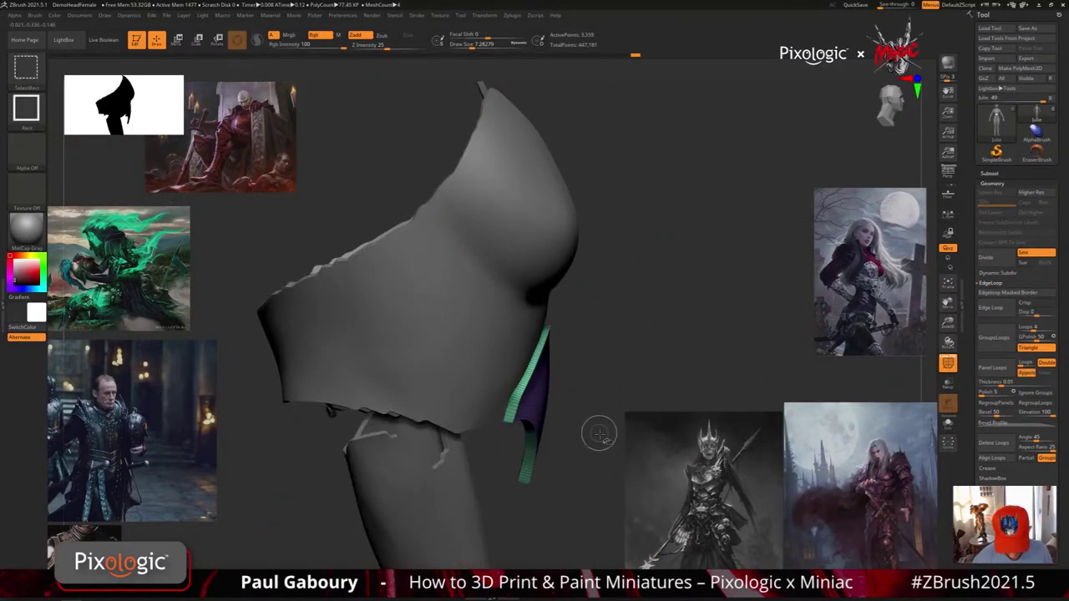
right_drag(785, 418, 643, 390)
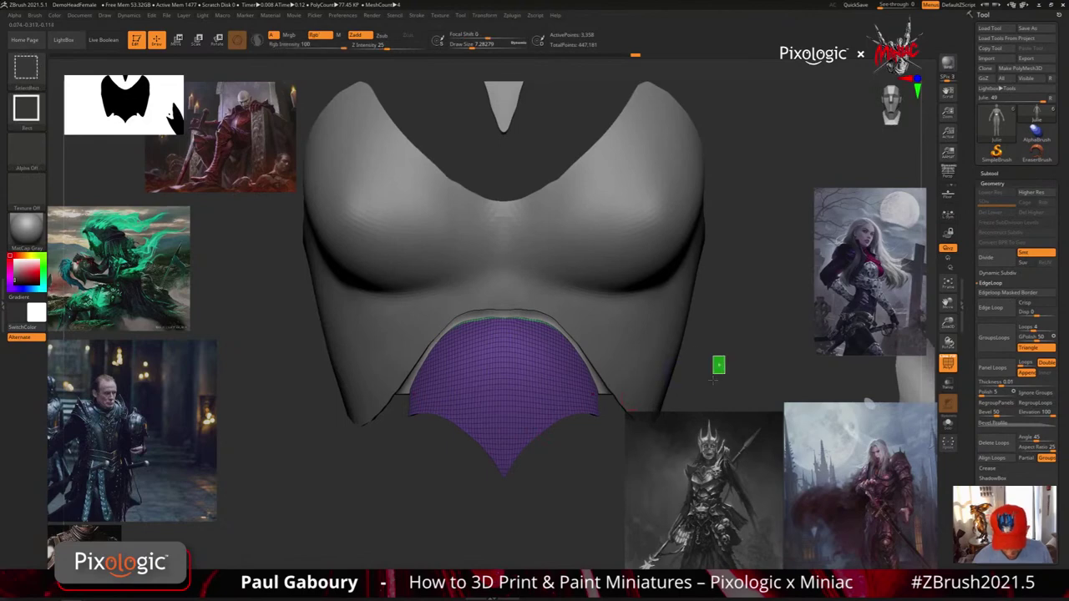
ctrl+shift+click(716, 365)
drag(716, 365, 584, 422)
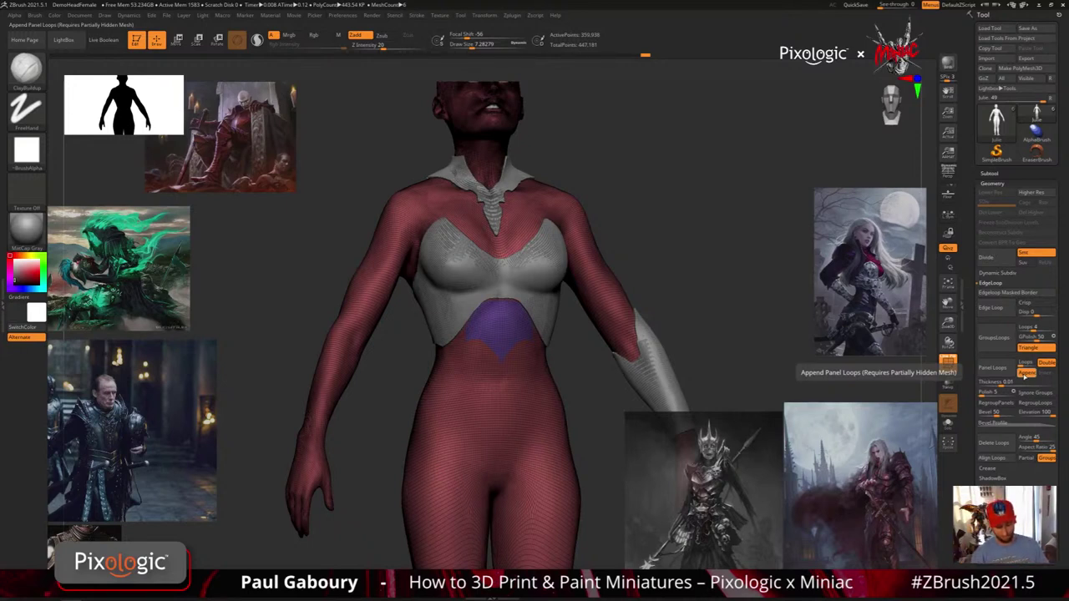
ctrl+shift+click(698, 318)
shift+right_drag(587, 401, 657, 429)
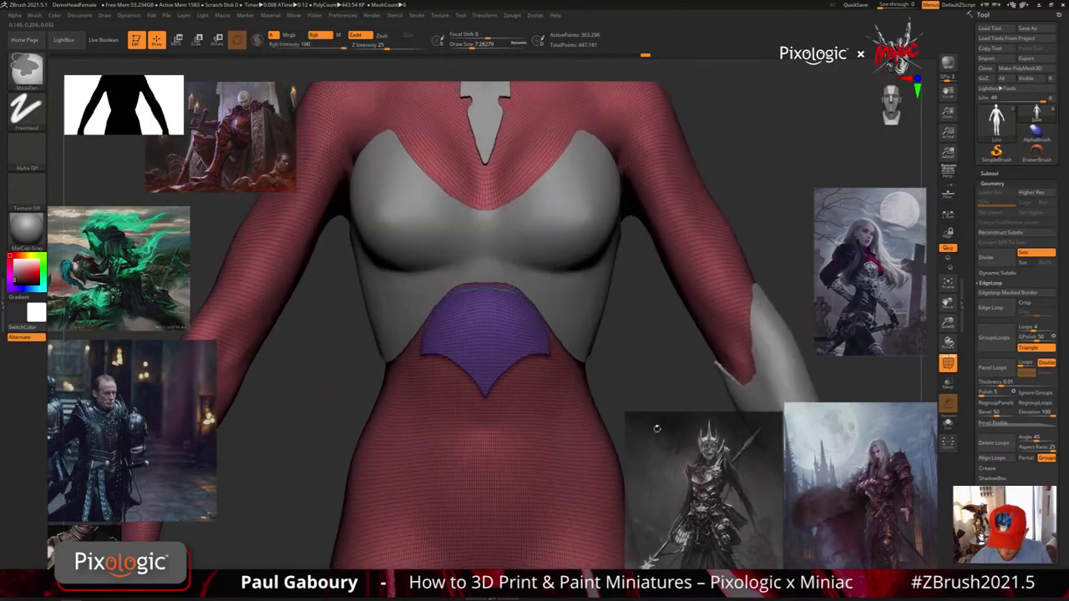
Split the body mesh into parts so the abdomen panel becomes a separate subtool
shift+click(990, 174)
drag(1059, 451, 1061, 399)
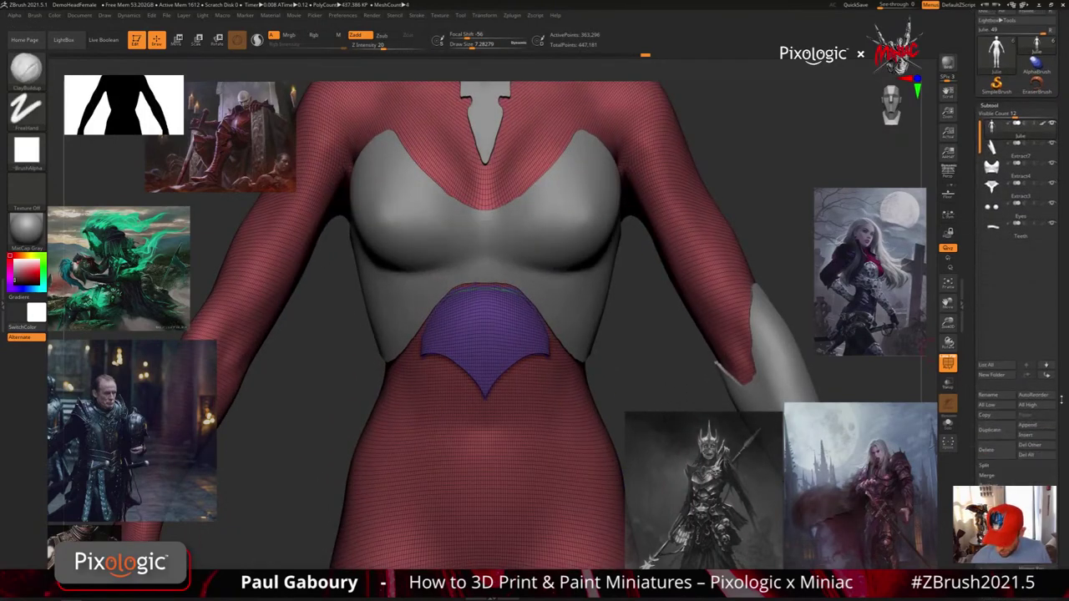
shift+click(984, 465)
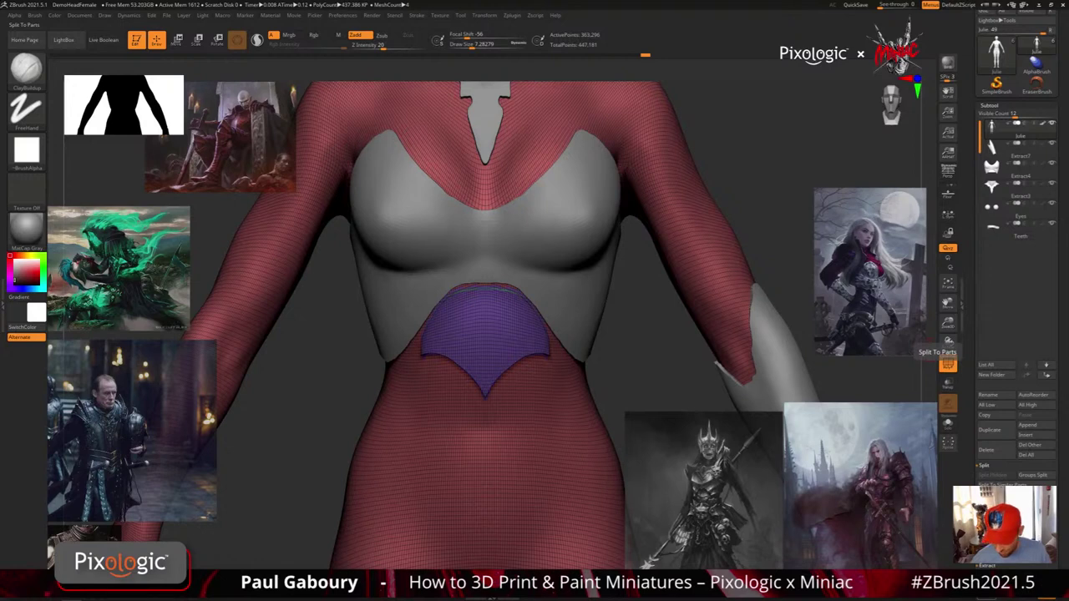
click(948, 365)
click(923, 513)
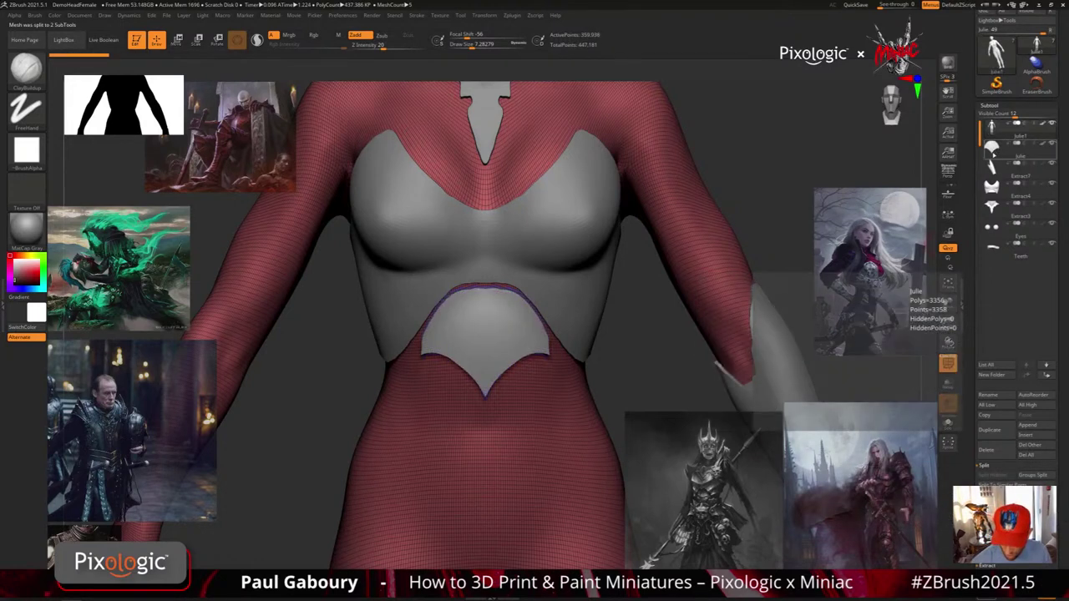
Select the separated abdomen panel subtool and rename it AB Guard
click(1017, 135)
click(991, 395)
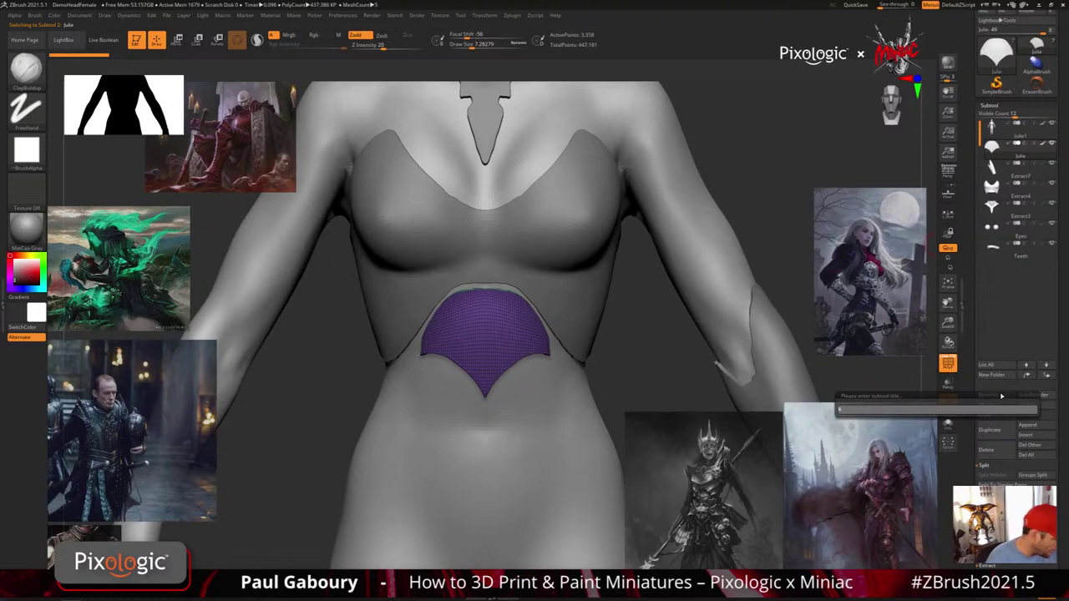
key(shift)
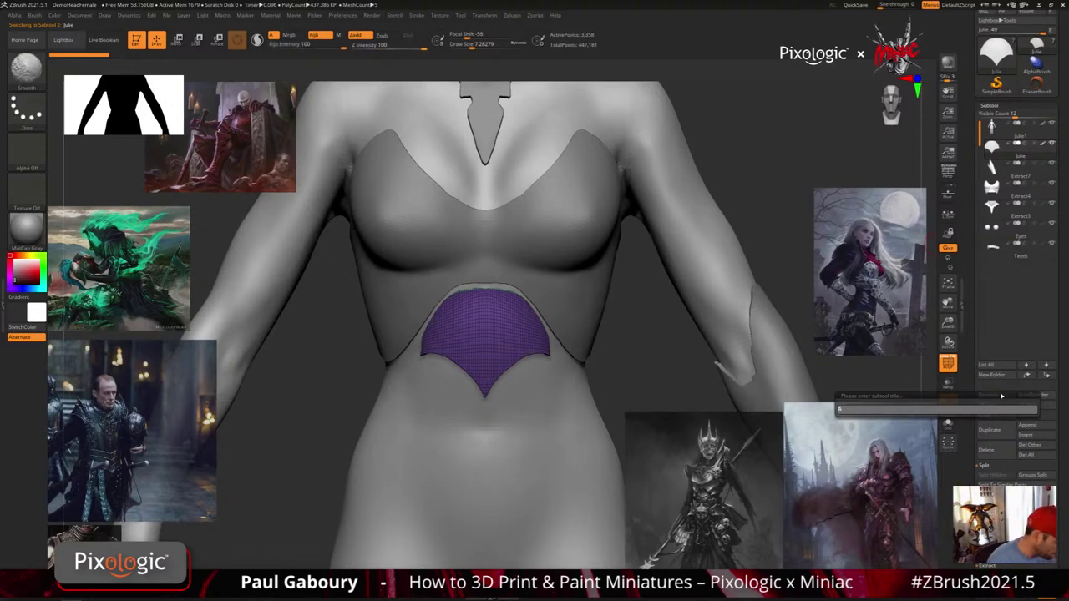
text(AE)
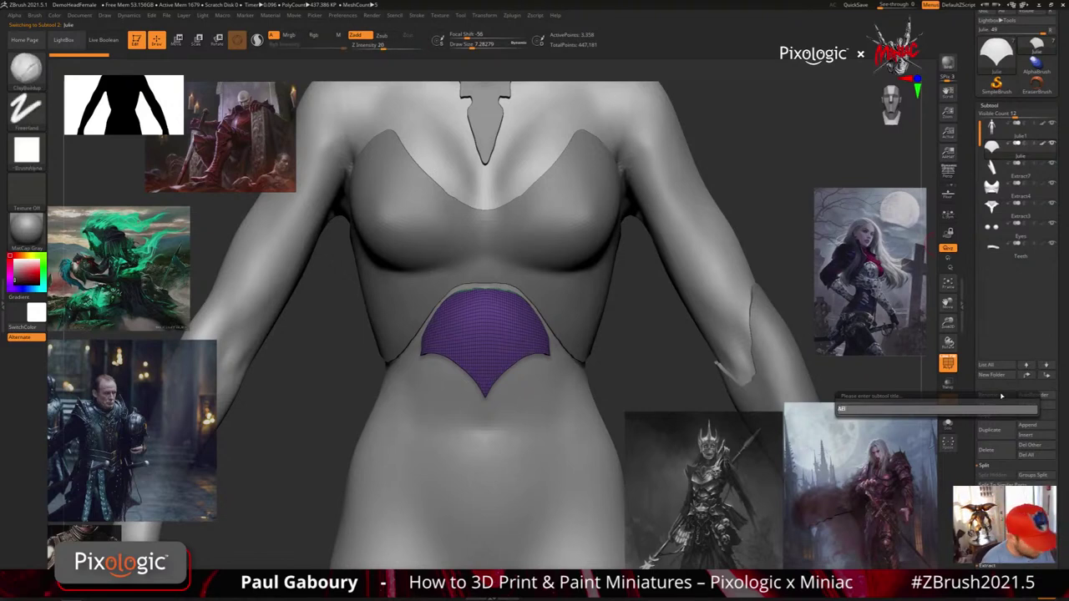
text(Guard)
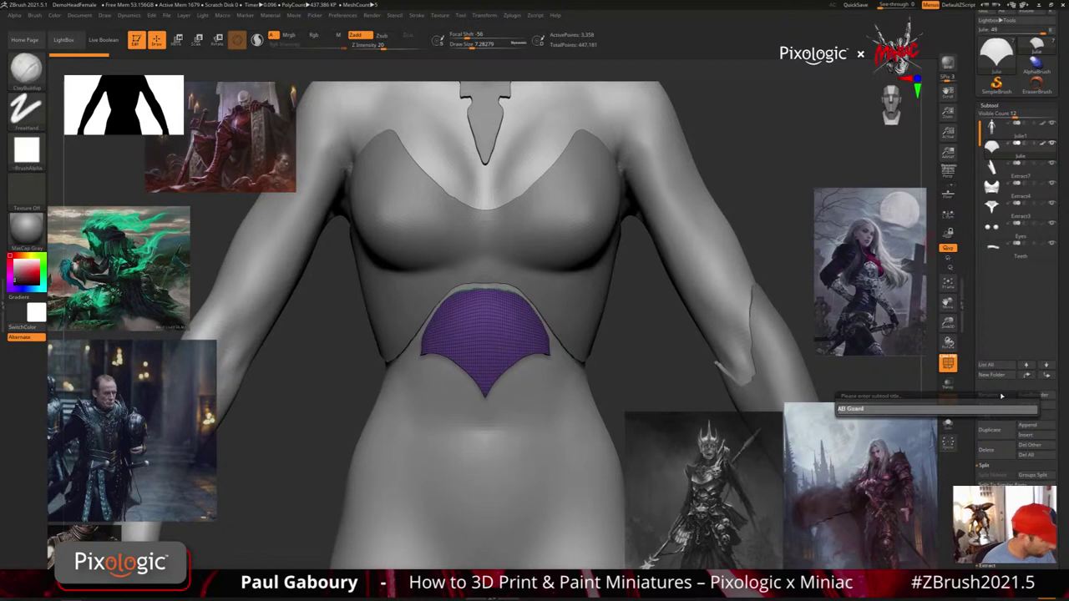
key(Return)
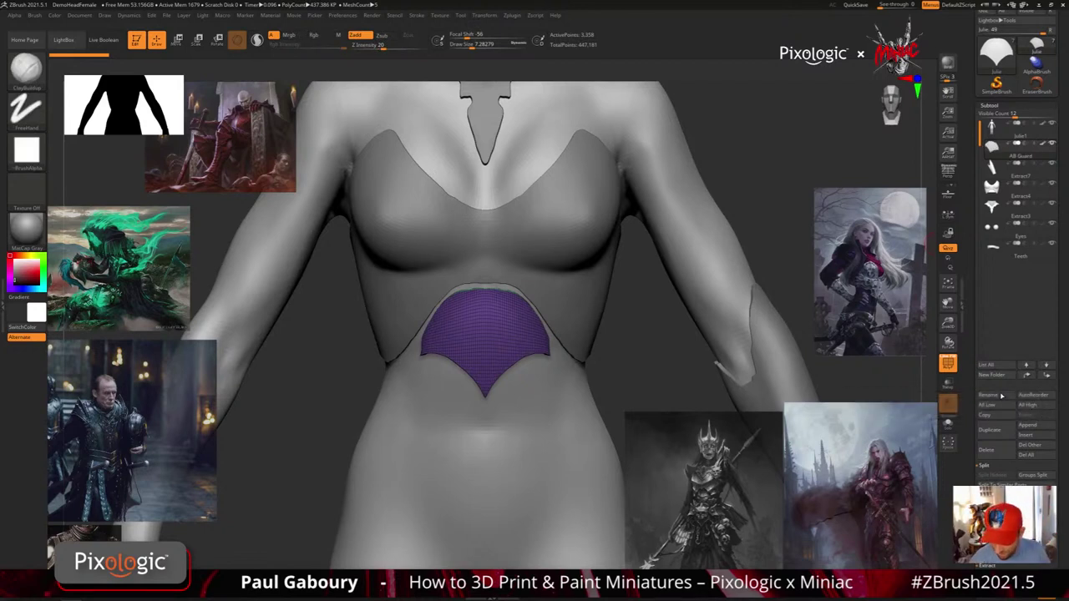
Hide the polyframe, centre the gizmo on the abdomen guard, and raise the guard slightly
mouse_move(647, 439)
ctrl+right_down()
mouse_move(614, 425)
mouse_move(567, 458)
mouse_move(580, 432)
mouse_move(589, 440)
mouse_move(569, 418)
ctrl+right_up()
key(shift+f)
key(w)
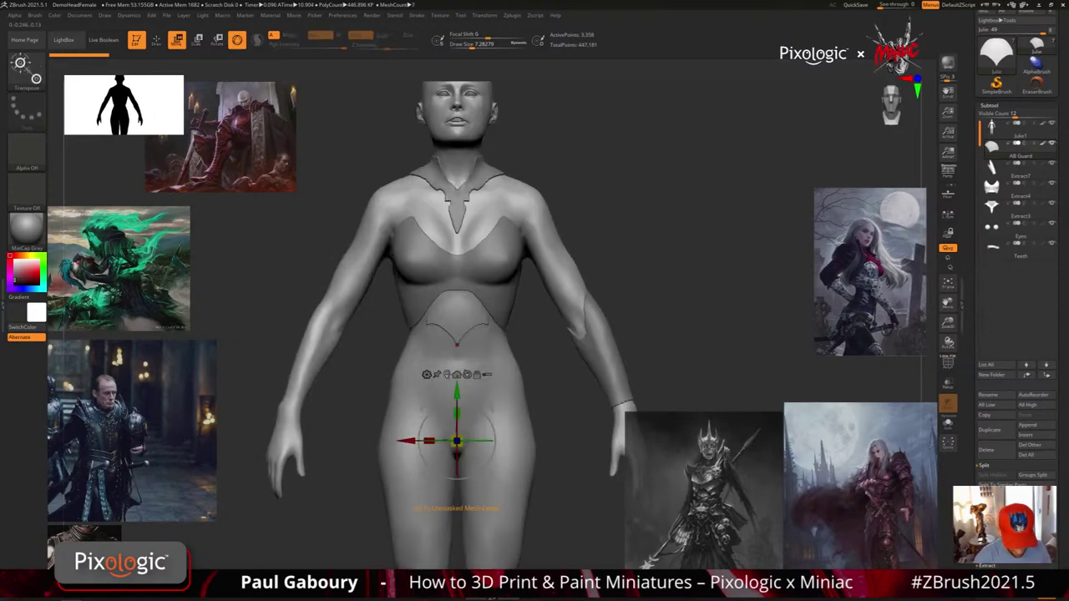
click(436, 374)
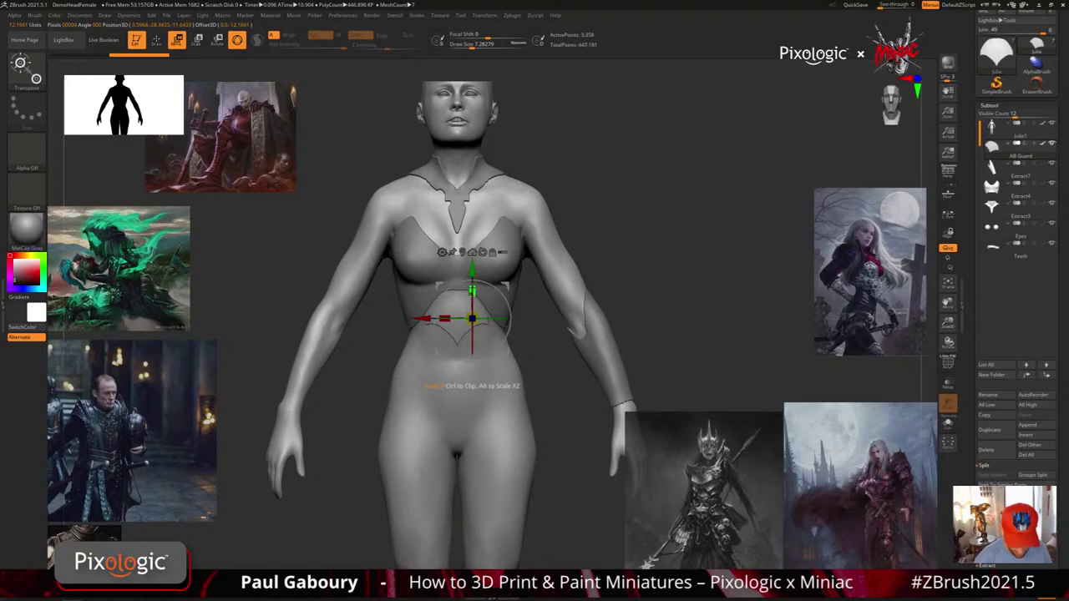
ctrl+right_drag(505, 384, 537, 365)
alt+right_drag(496, 306, 508, 354)
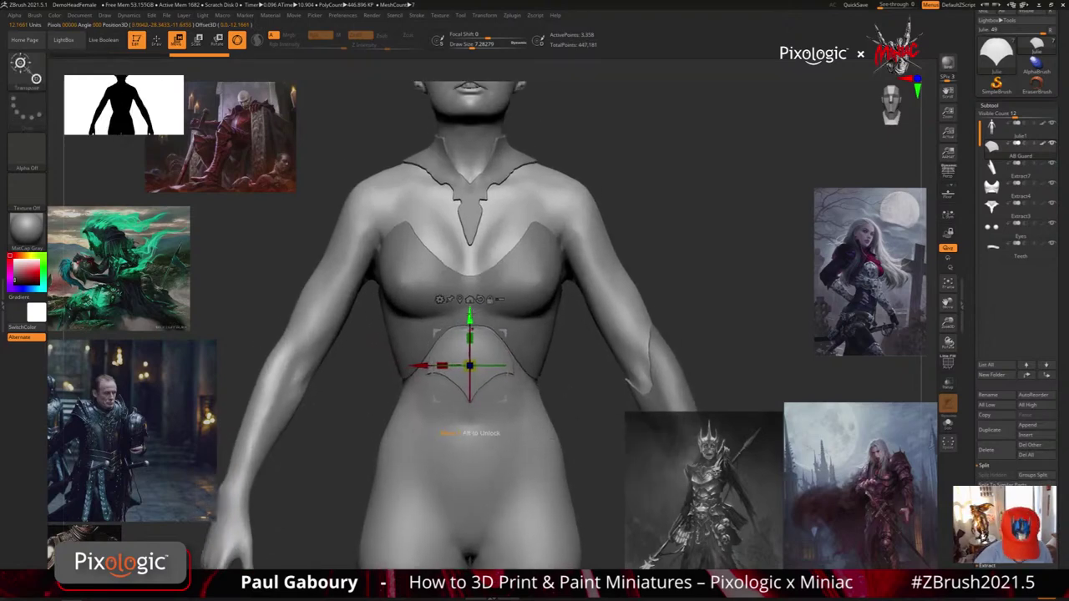
drag(469, 318, 470, 308)
Move the abdomen guard forward from the side view so it stands off the belly and overlaps the chest piece
mouse_move(492, 361)
right_down()
mouse_move(569, 372)
mouse_move(534, 359)
right_up()
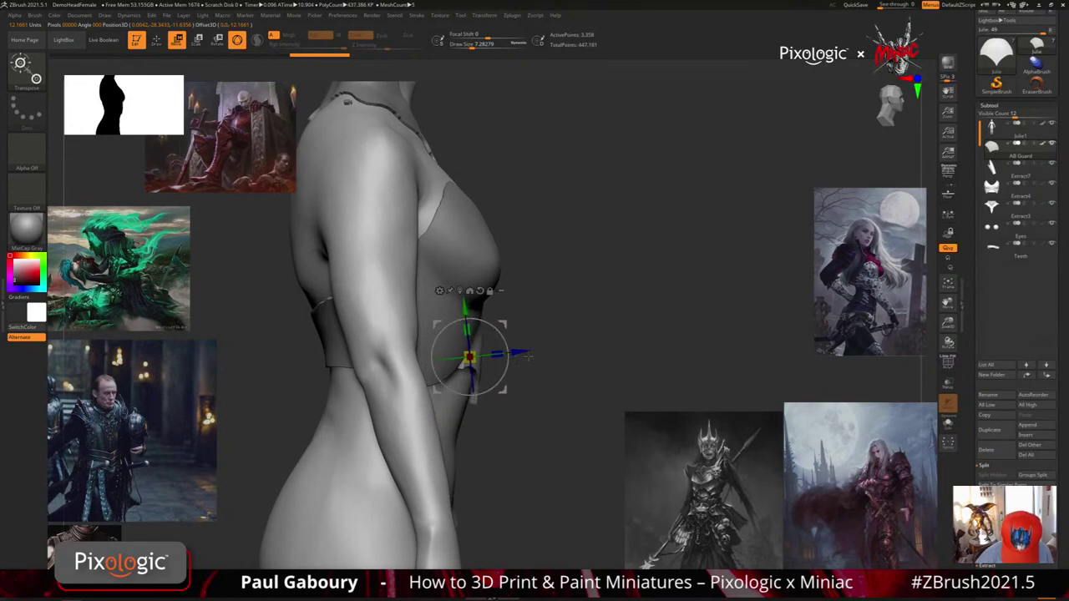
drag(520, 353, 522, 352)
ctrl+right_drag(533, 359, 499, 357)
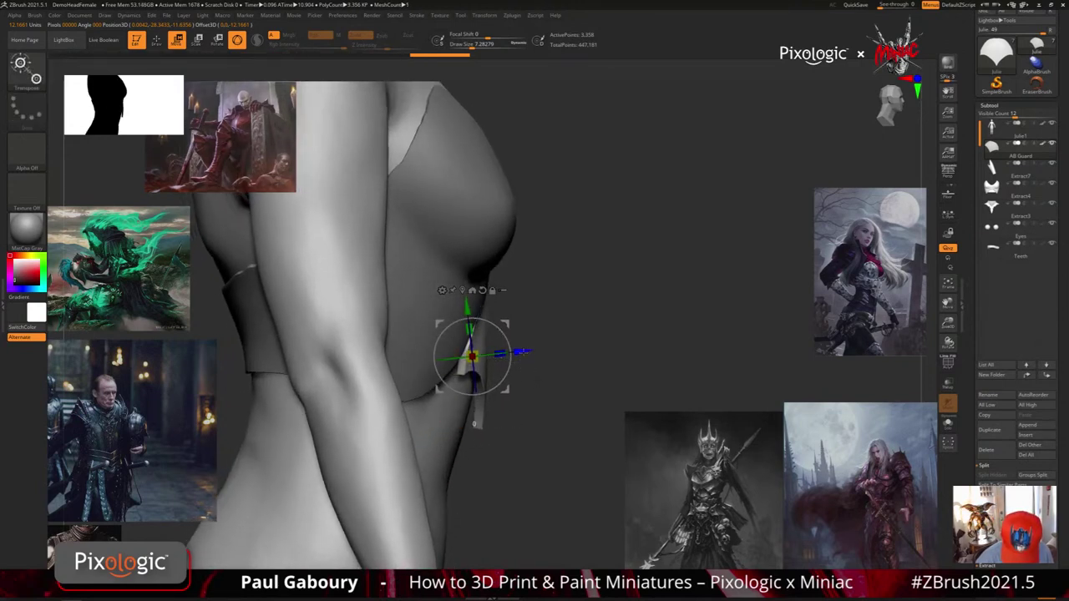
drag(523, 352, 526, 352)
right_drag(558, 366, 480, 367)
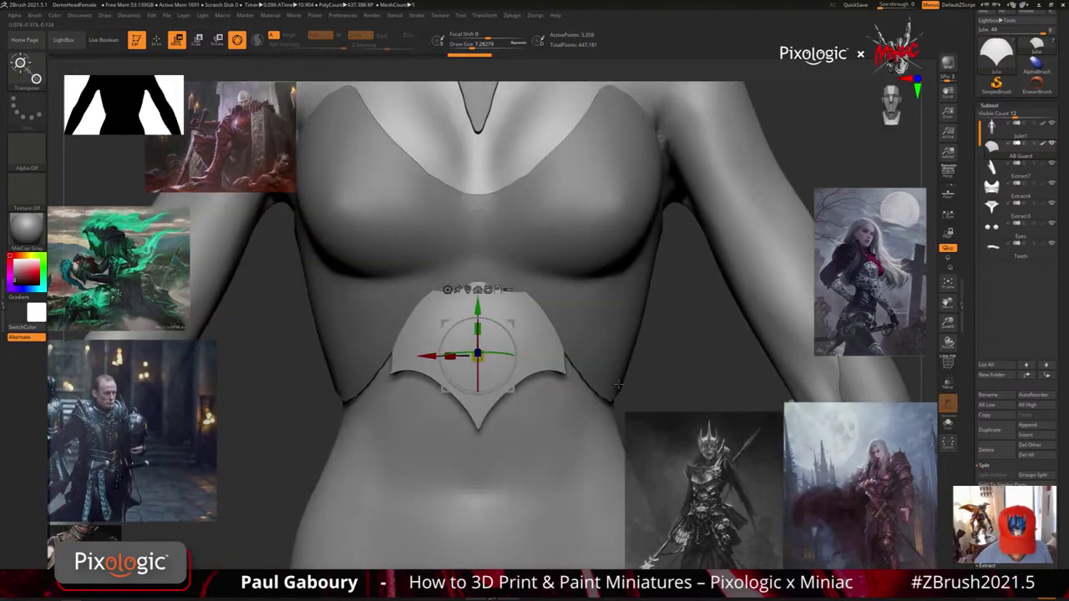
Select the chest armour and use the Move brush at a draw size of about 52.7 to reshape its lower edge around the abdomen guard
alt+click(602, 327)
ctrl+right_drag(604, 331, 595, 357)
key(b)
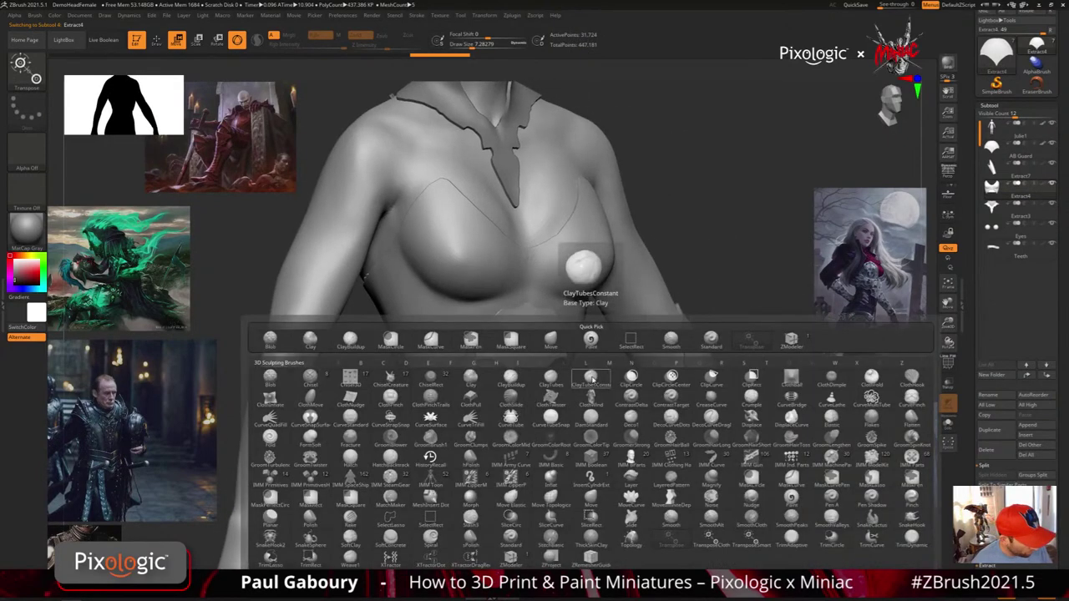
key(m)
key(v)
key(s)
drag(593, 376, 609, 376)
right_drag(608, 373, 551, 332)
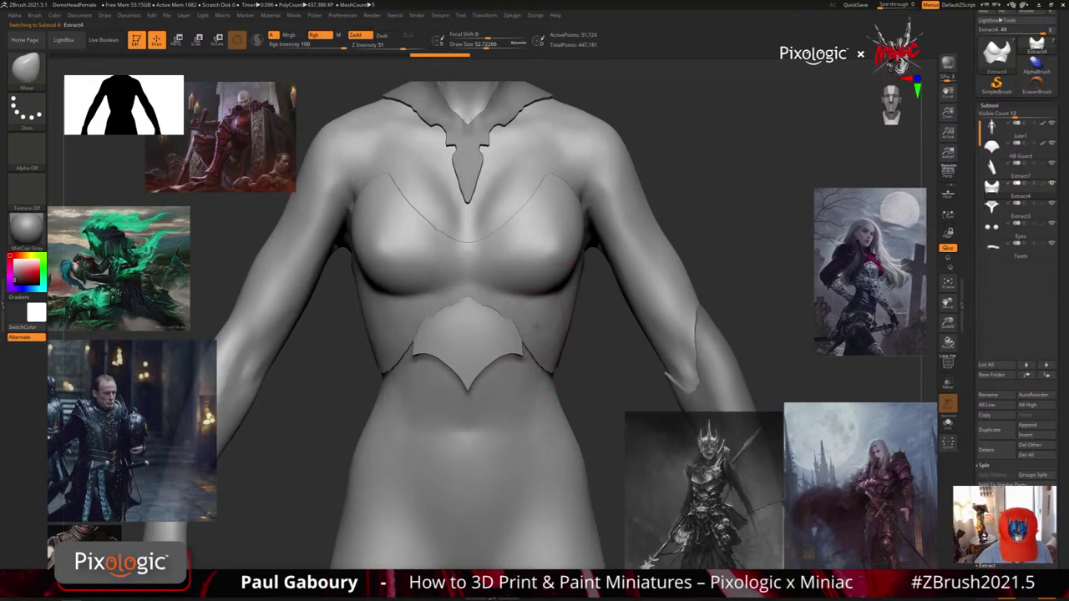
drag(537, 325, 529, 320)
drag(482, 293, 486, 307)
drag(503, 302, 514, 319)
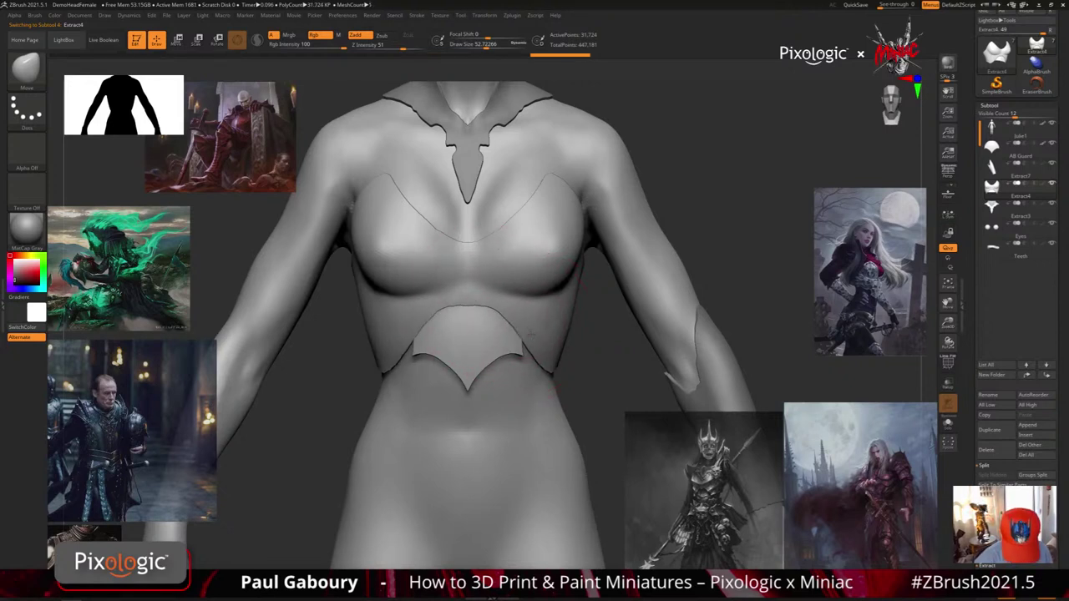
Reduce the Move brush draw size to about 41.3 and adjust the outer side of the chest armour's cup
right_drag(543, 255, 489, 282)
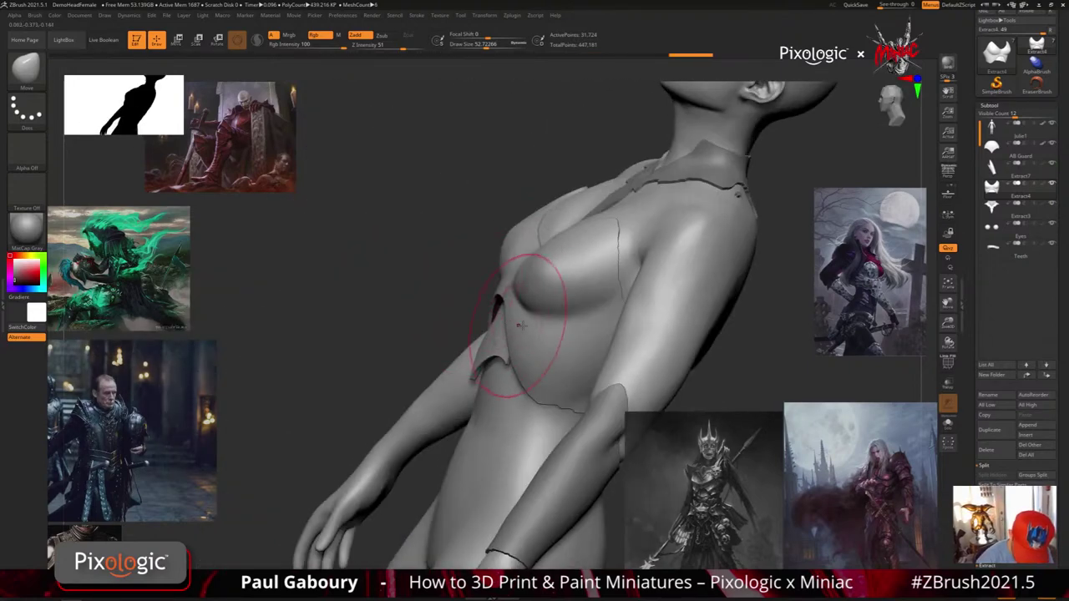
right_drag(519, 326, 539, 345)
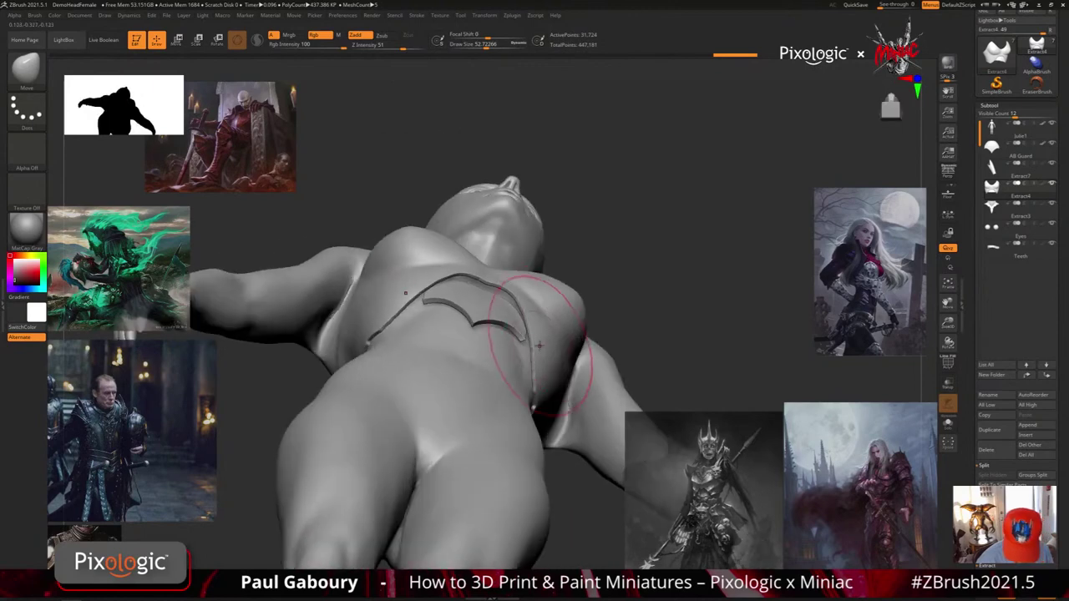
right_drag(512, 234, 538, 219)
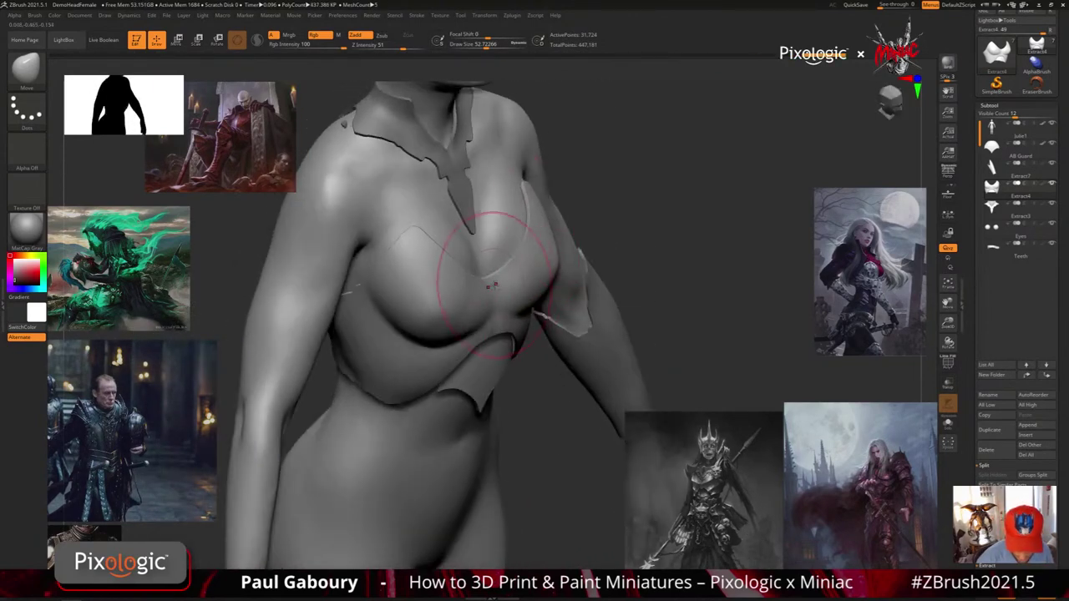
right_drag(499, 285, 504, 365)
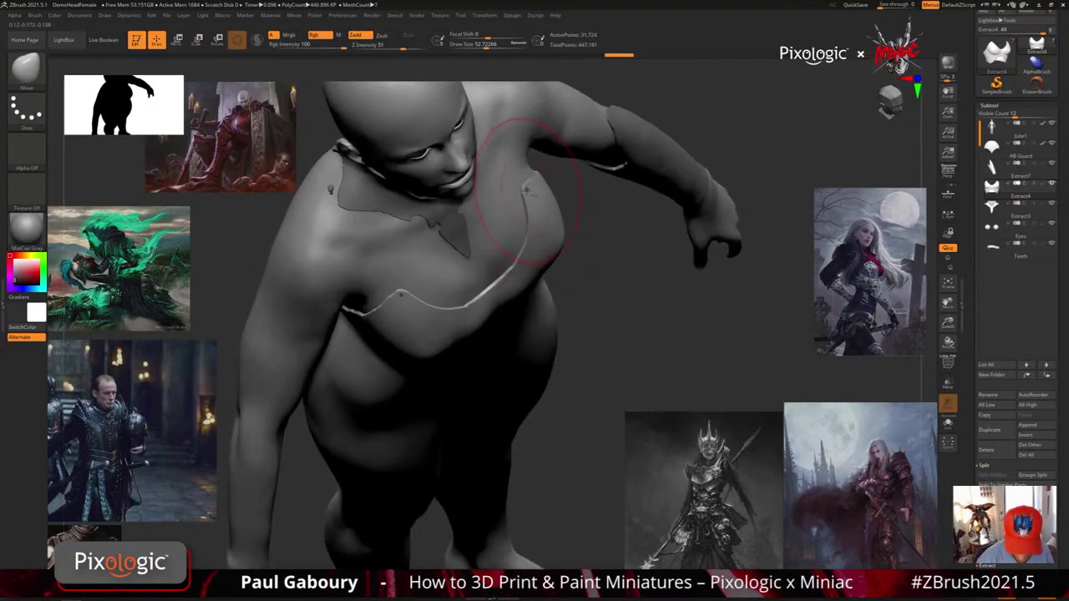
right_drag(527, 191, 553, 150)
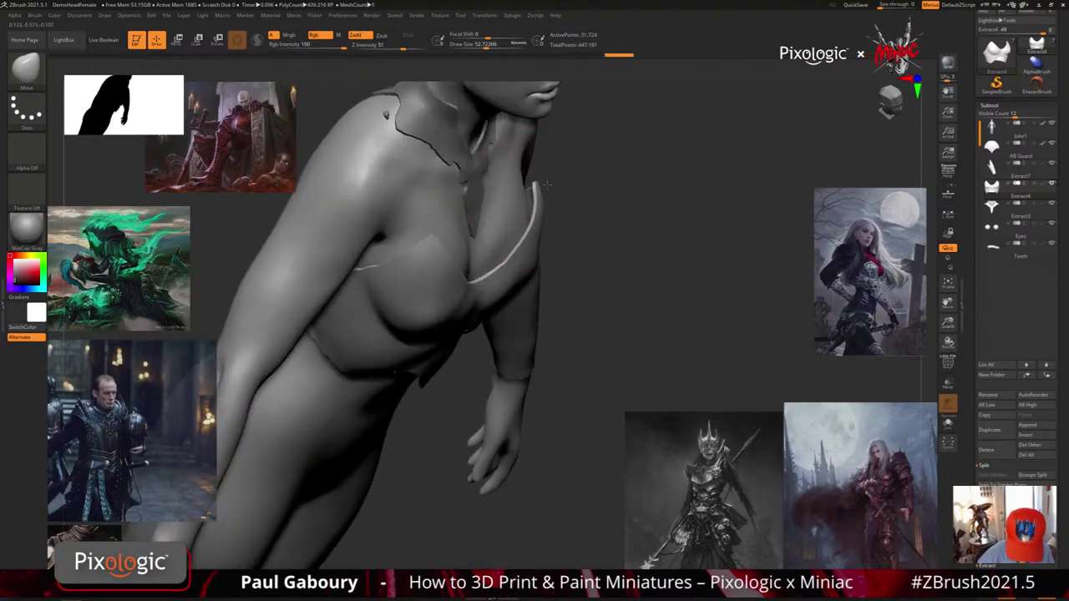
mouse_move(554, 225)
right_down()
mouse_move(525, 226)
mouse_move(542, 240)
right_up()
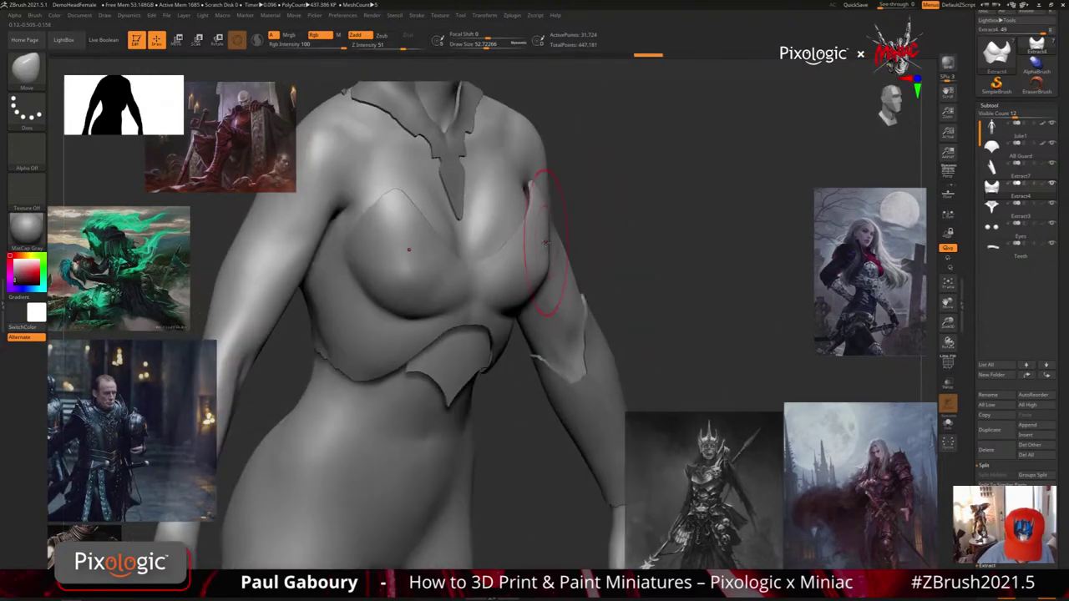
key(s)
drag(546, 242, 548, 244)
key(s)
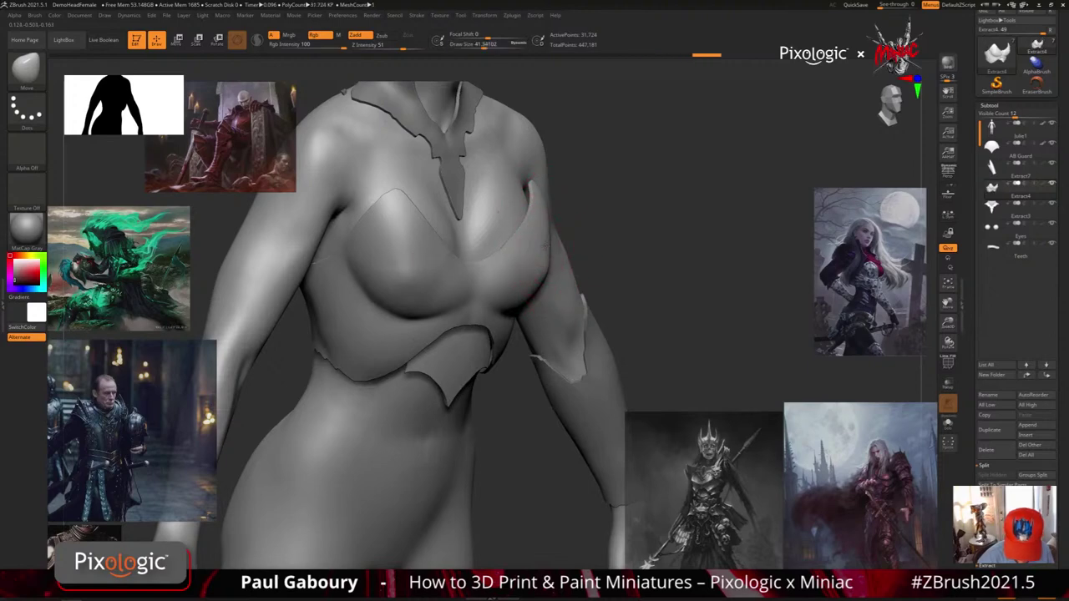
mouse_move(532, 266)
right_down()
mouse_move(514, 264)
mouse_move(537, 272)
right_up()
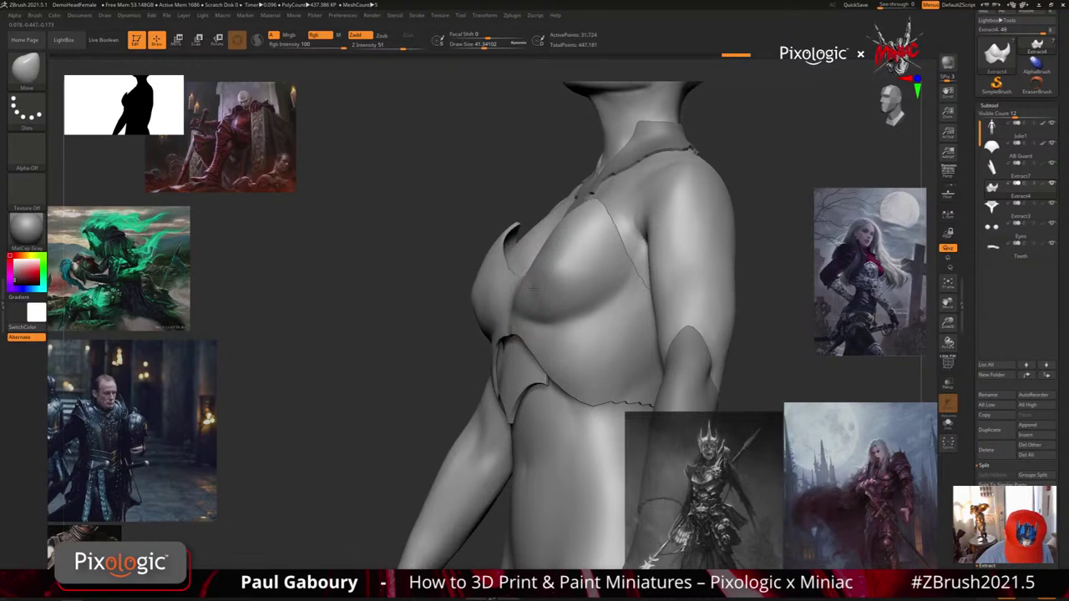
right_drag(544, 286, 534, 276)
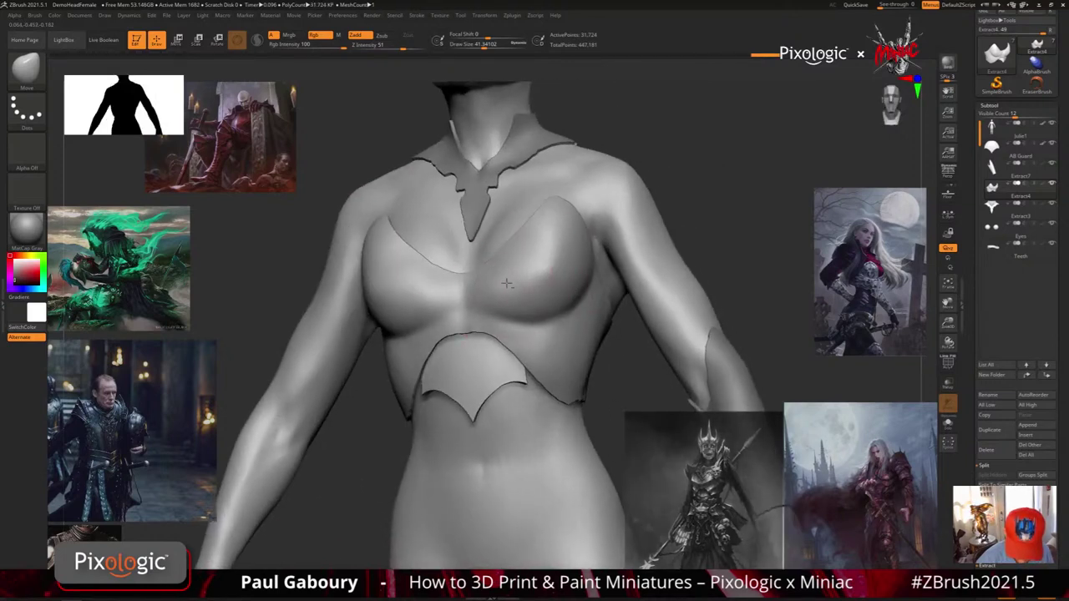
drag(569, 266, 575, 267)
Isolate the chest armour with its polyframe shown to examine its inner surface and rim thickness, and restore the full figure
ctrl+right_drag(621, 376, 575, 387)
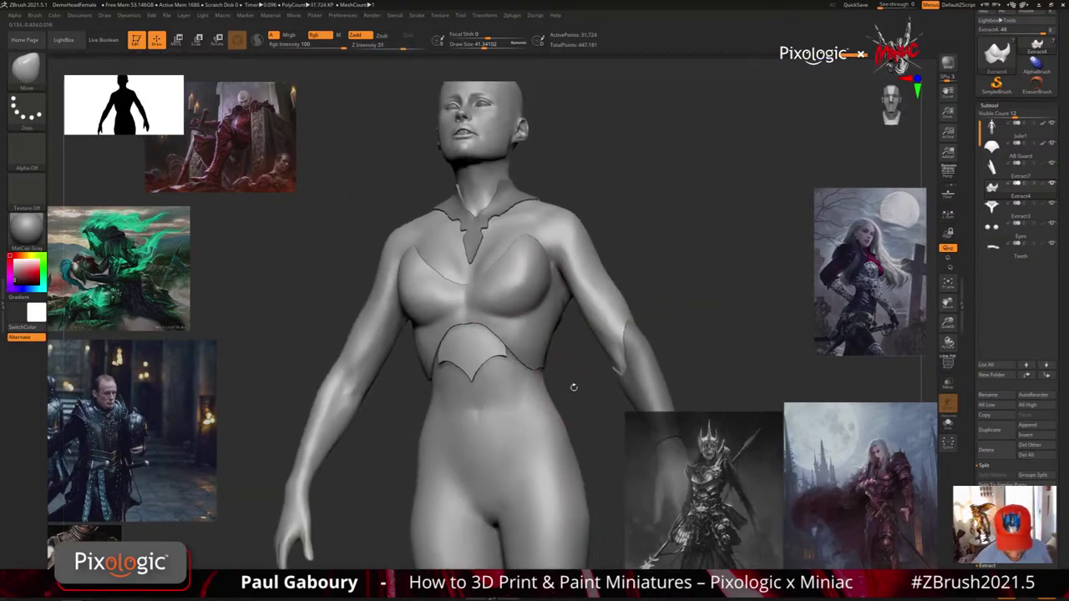
key(shift+f)
click(949, 424)
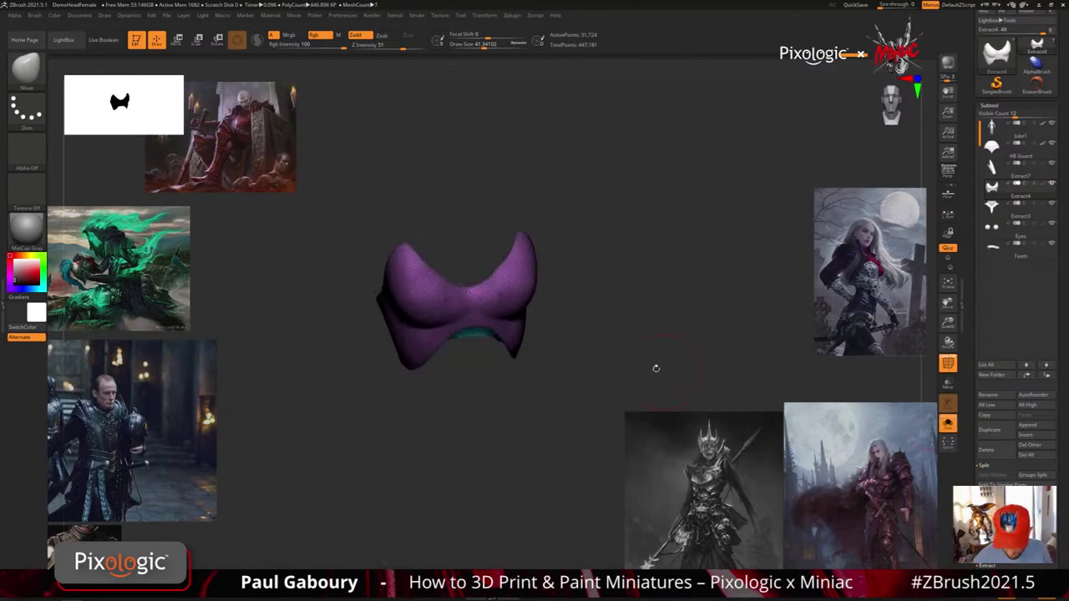
right_drag(657, 368, 484, 325)
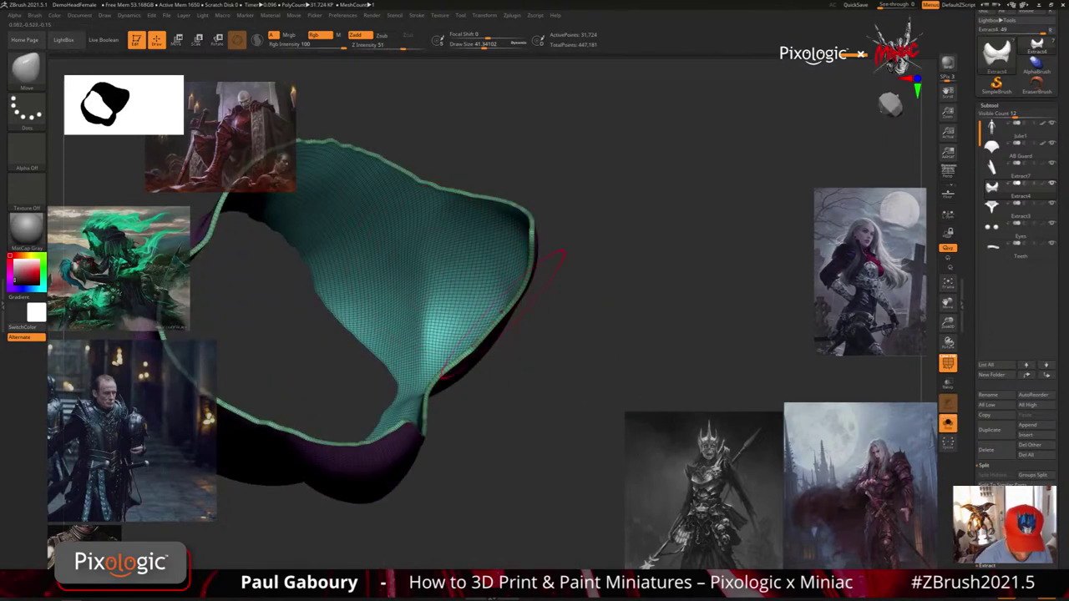
mouse_move(537, 400)
right_down()
mouse_move(529, 430)
mouse_move(563, 379)
mouse_move(576, 384)
right_up()
click(947, 424)
key(shift+f)
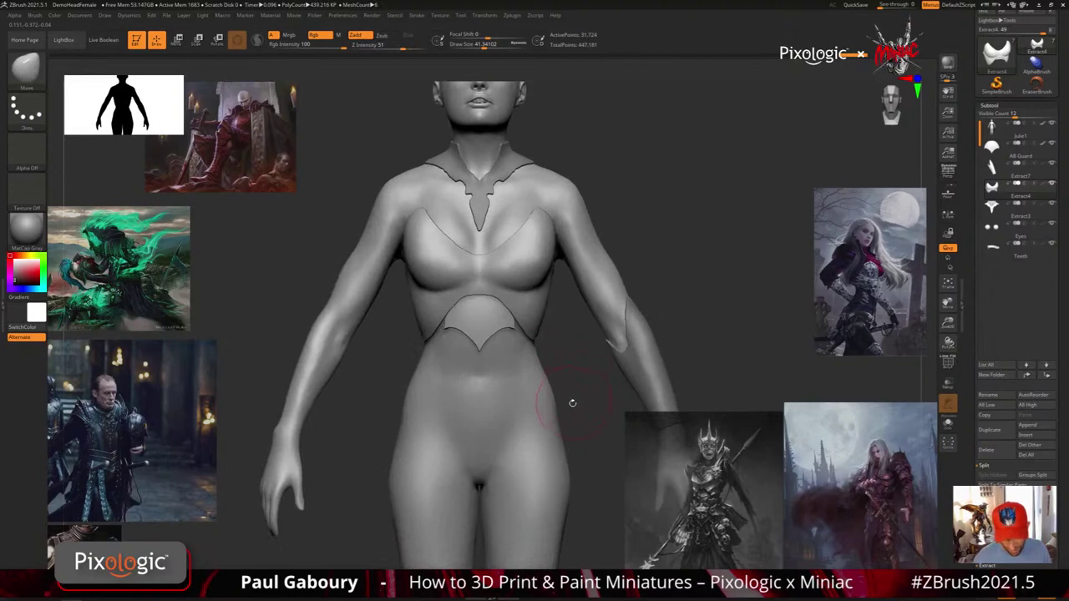
Close the Geometry settings and open the Deformation settings for the chest armour
scroll(1034, 312, down, 10)
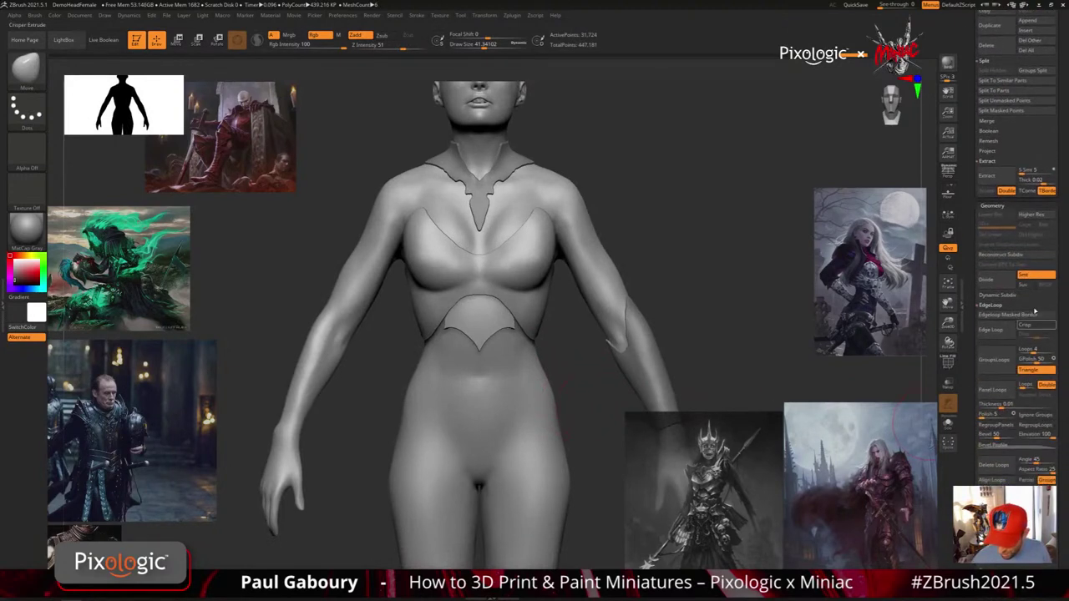
click(992, 205)
click(995, 296)
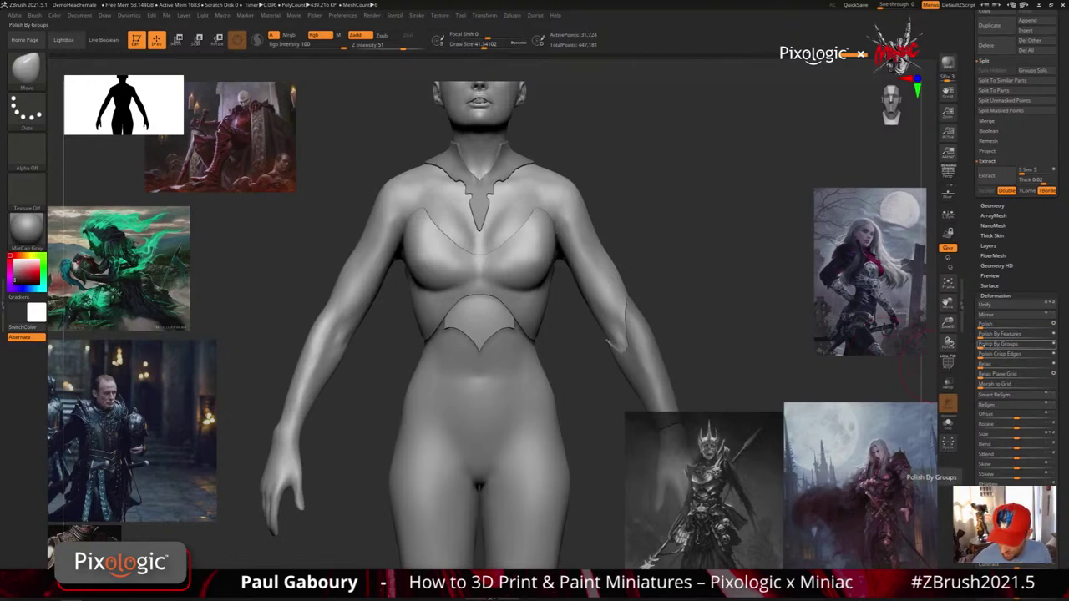
Polish the chest armour by groups at a strength of 100
drag(982, 344, 1054, 344)
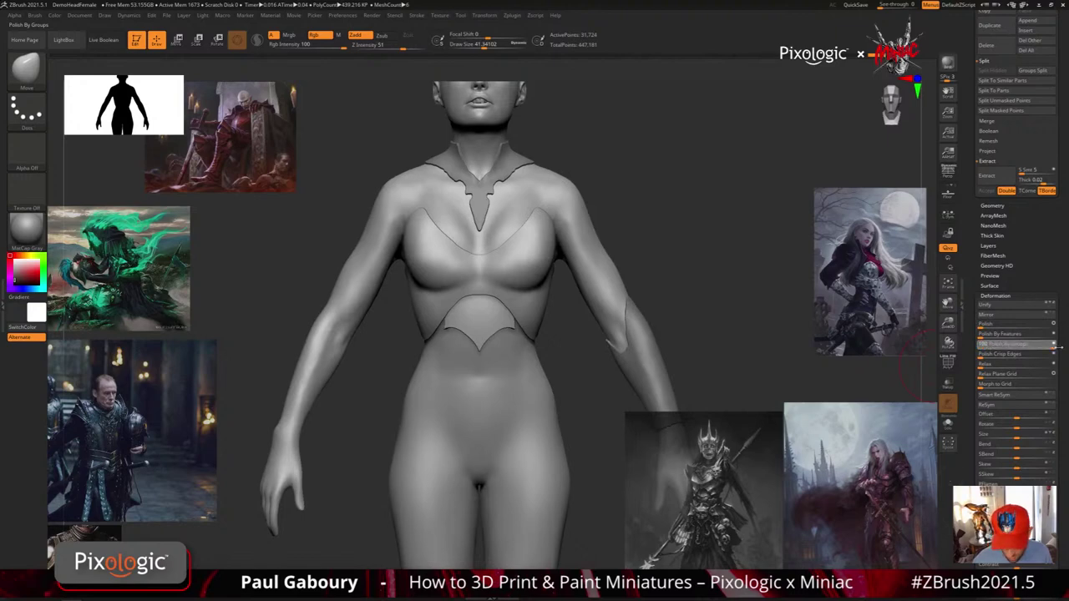
ctrl+right_drag(531, 226, 546, 261)
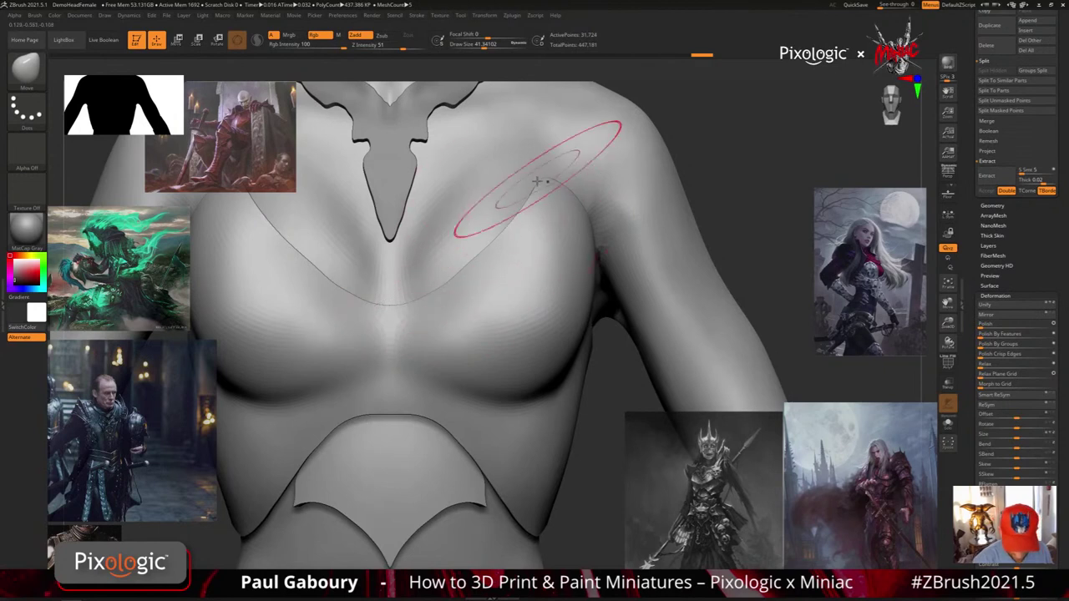
ctrl+right_drag(555, 435, 529, 415)
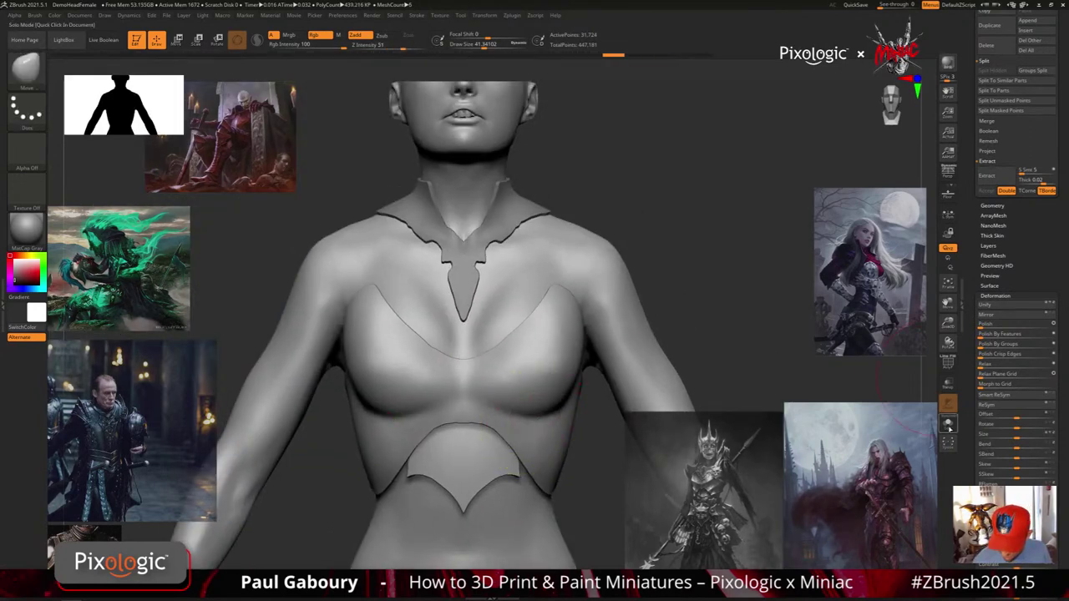
Isolate the chest armour in Solo mode and reduce the draw size to about 6.3
click(949, 428)
right_drag(626, 362, 541, 486)
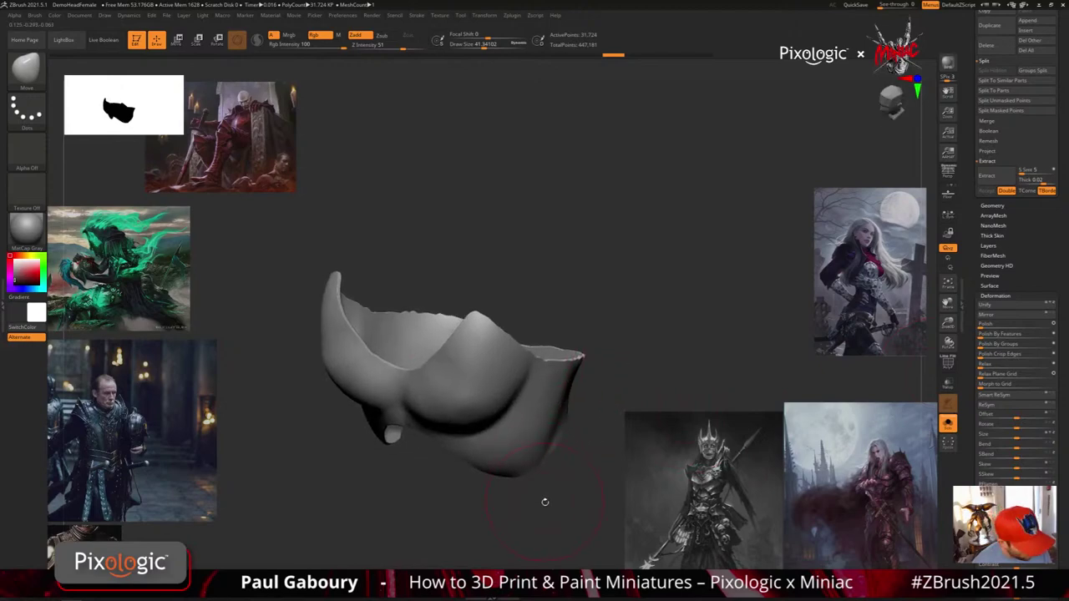
key(s)
click(531, 501)
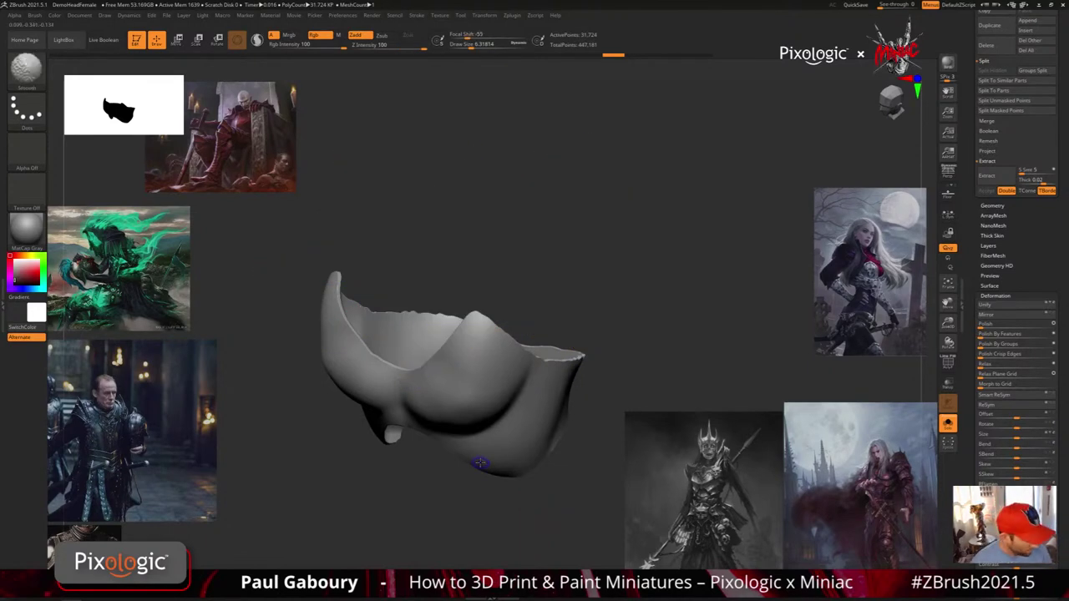
Display the chest armour's polygroup wireframe and switch to the ZModeler brush
key(shift+f)
right_drag(489, 347, 506, 409)
mouse_move(506, 409)
ctrl+right_down()
mouse_move(515, 386)
mouse_move(504, 375)
mouse_move(529, 420)
mouse_move(525, 394)
mouse_move(486, 384)
ctrl+right_up()
key(b)
key(z)
key(m)
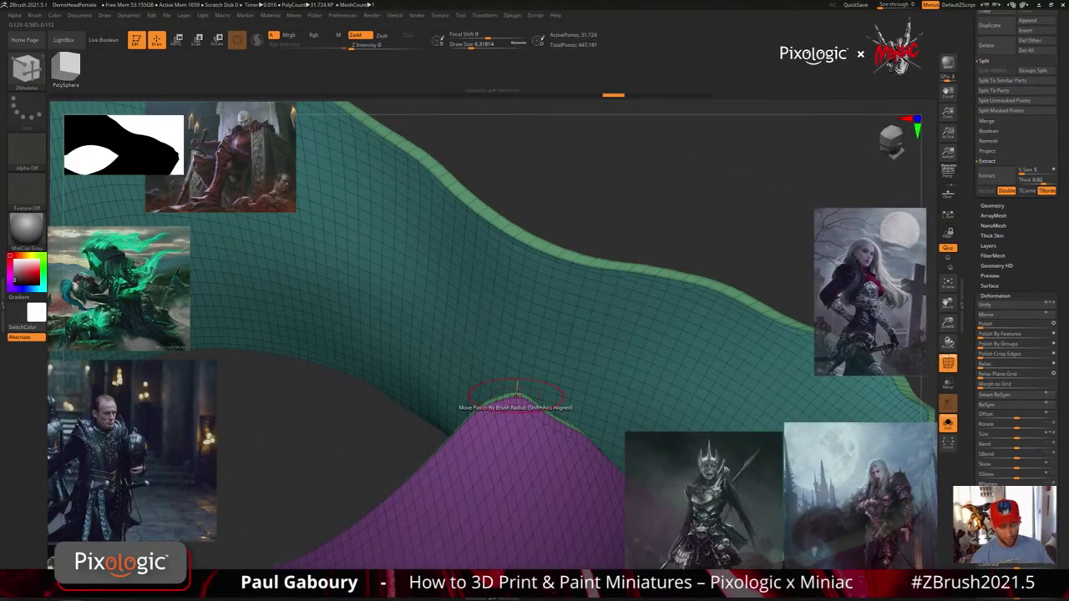
Set the ZModeler edge action to Crease over an edge at the tip of the armour's rim
mouse_move(516, 401)
right_down()
mouse_move(522, 436)
mouse_move(513, 404)
right_up()
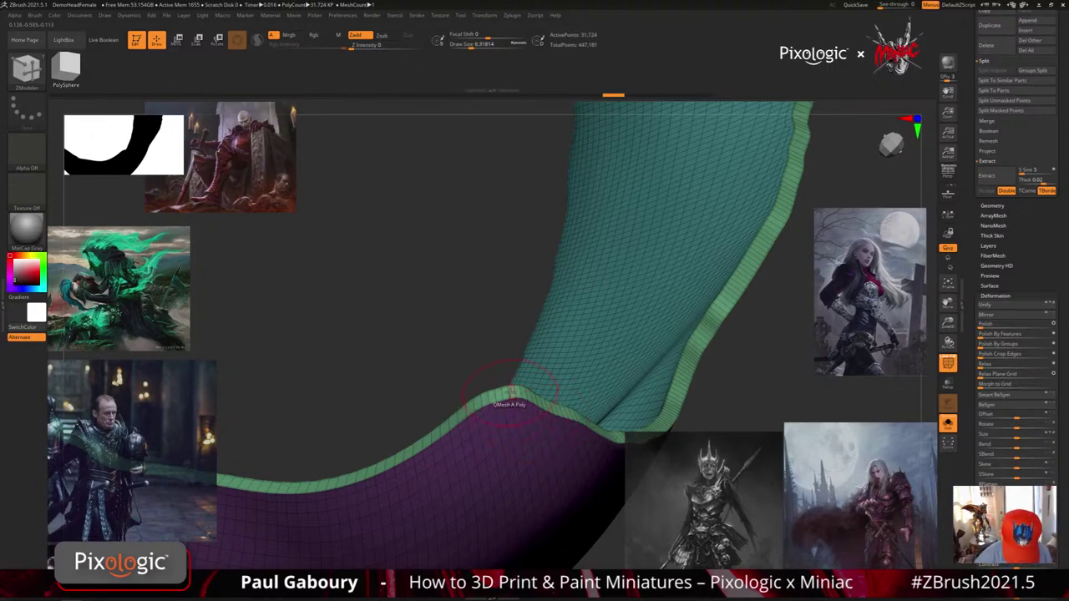
mouse_move(511, 390)
right_down()
mouse_move(510, 415)
mouse_move(510, 384)
right_up()
key(space)
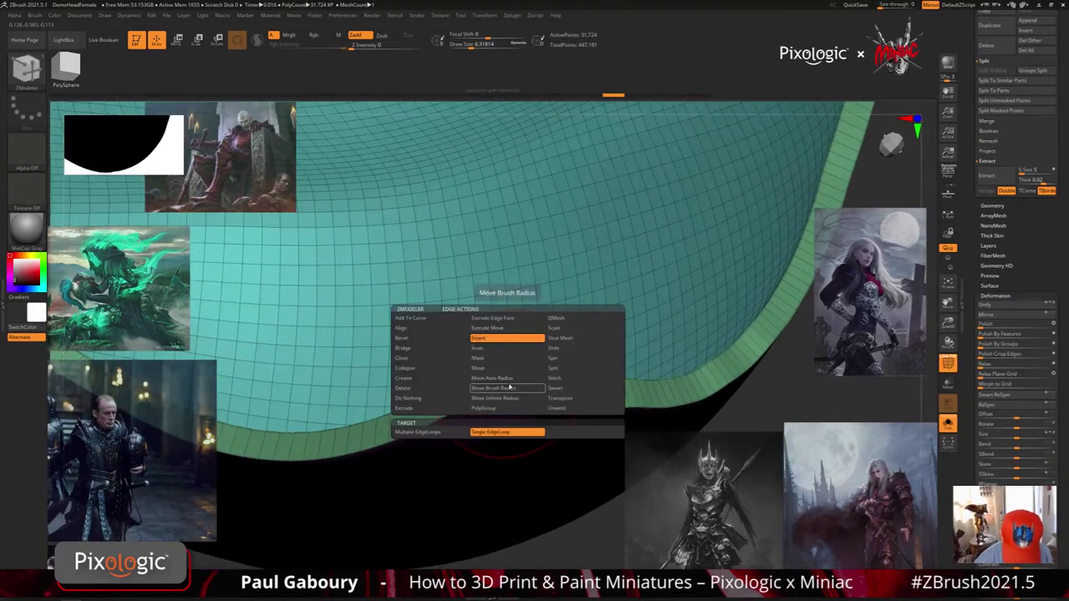
click(437, 382)
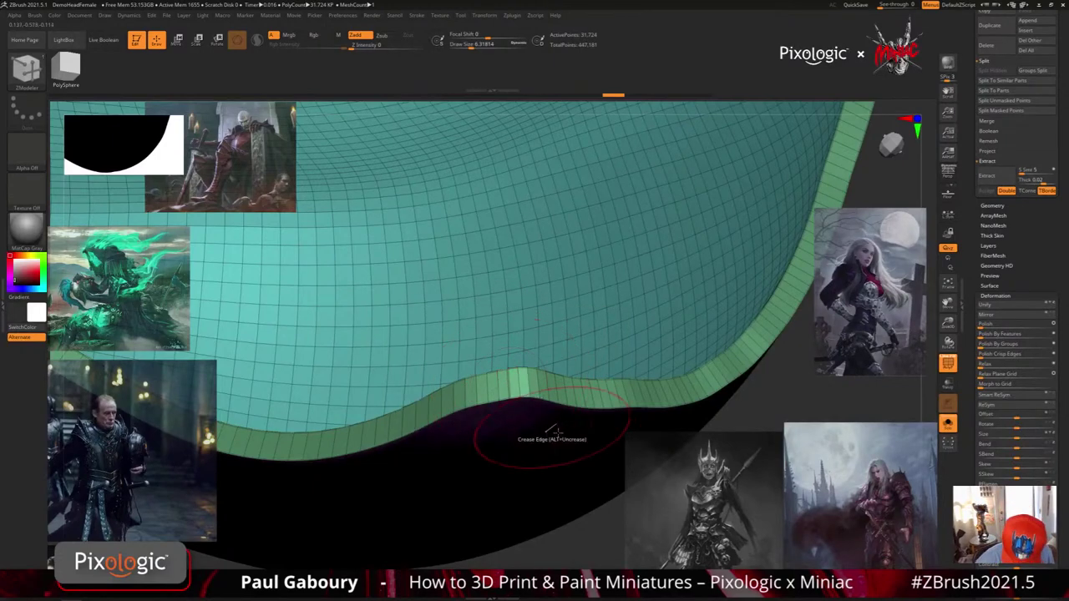
Crease the short rim edges at the corners of the chest armour, including the tips and the lower border
mouse_move(537, 436)
right_down()
mouse_move(557, 397)
mouse_move(439, 384)
right_up()
mouse_move(557, 413)
alt+right_down()
mouse_move(583, 454)
mouse_move(566, 489)
mouse_move(542, 394)
mouse_move(556, 370)
mouse_move(534, 399)
alt+right_up()
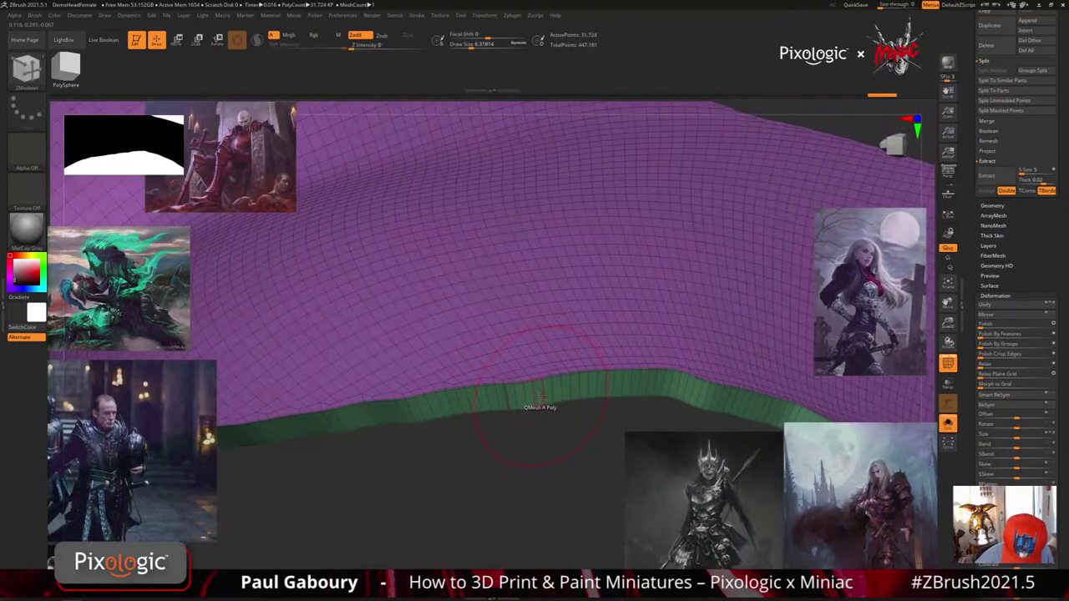
ctrl+right_drag(590, 409, 534, 334)
right_drag(535, 334, 486, 437)
ctrl+right_drag(434, 334, 457, 380)
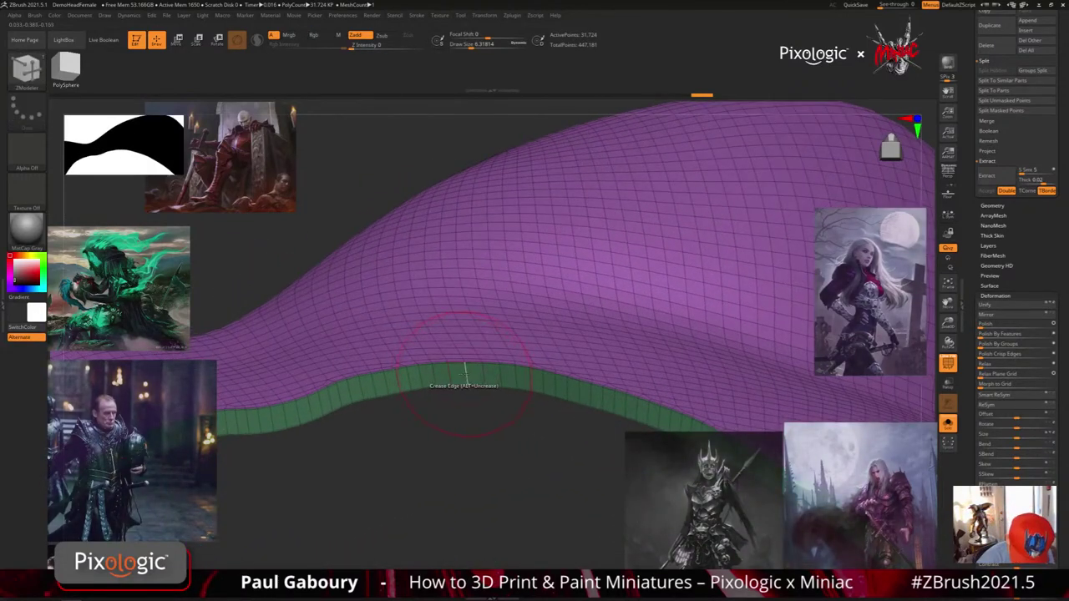
ctrl+right_drag(532, 395, 483, 466)
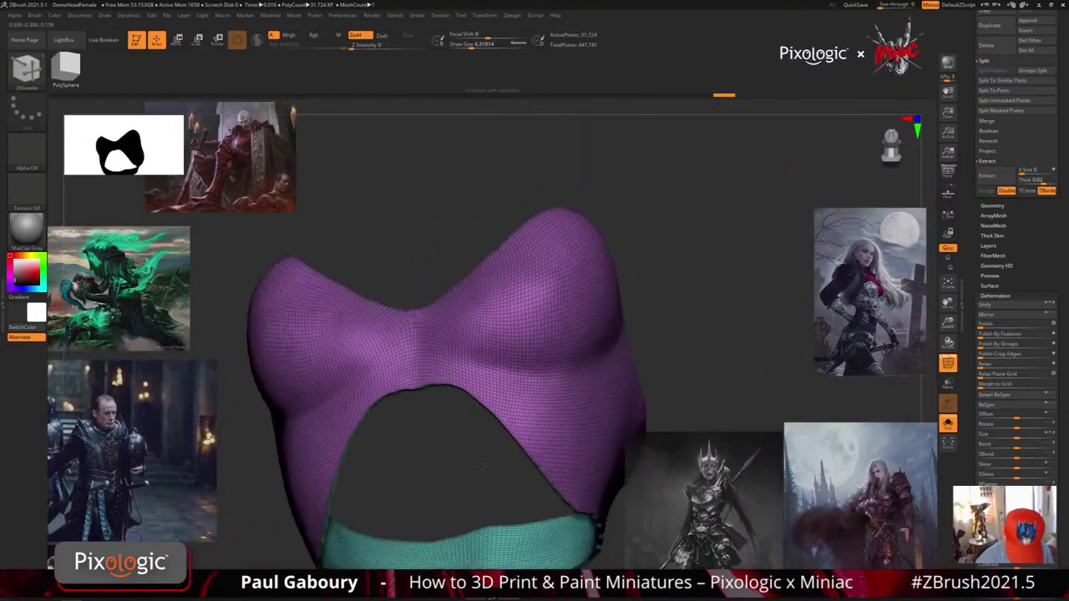
drag(482, 467, 564, 498)
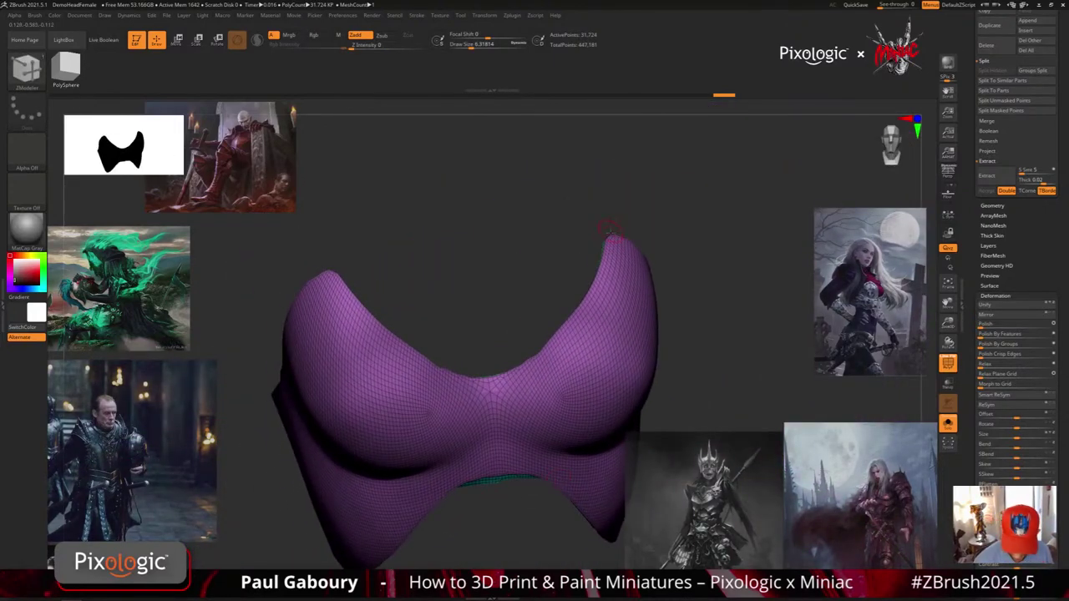
right_drag(557, 469, 647, 469)
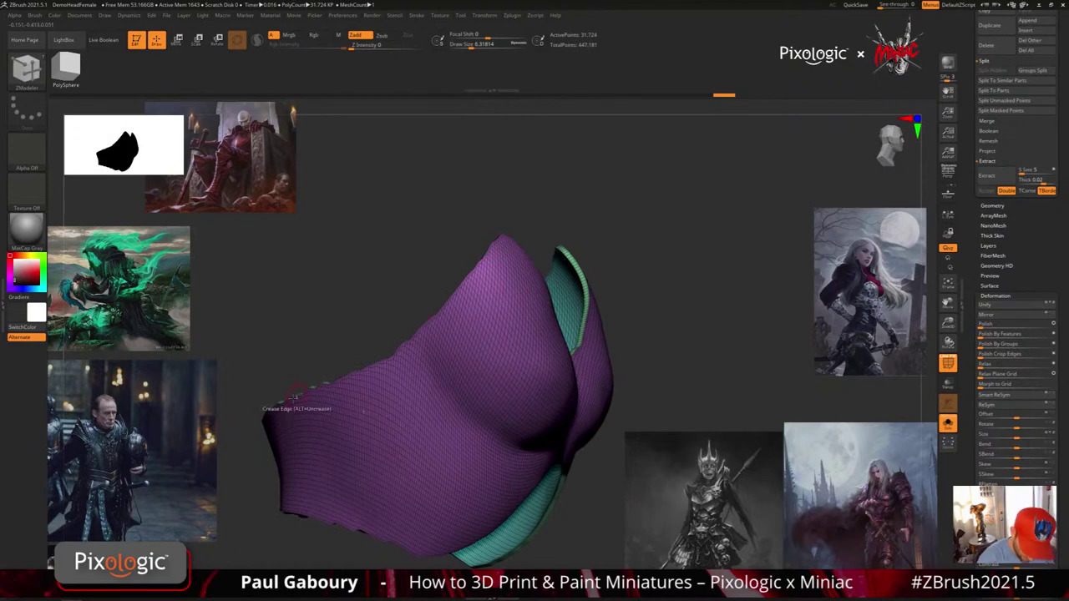
ctrl+right_drag(534, 430, 528, 385)
right_drag(527, 385, 504, 413)
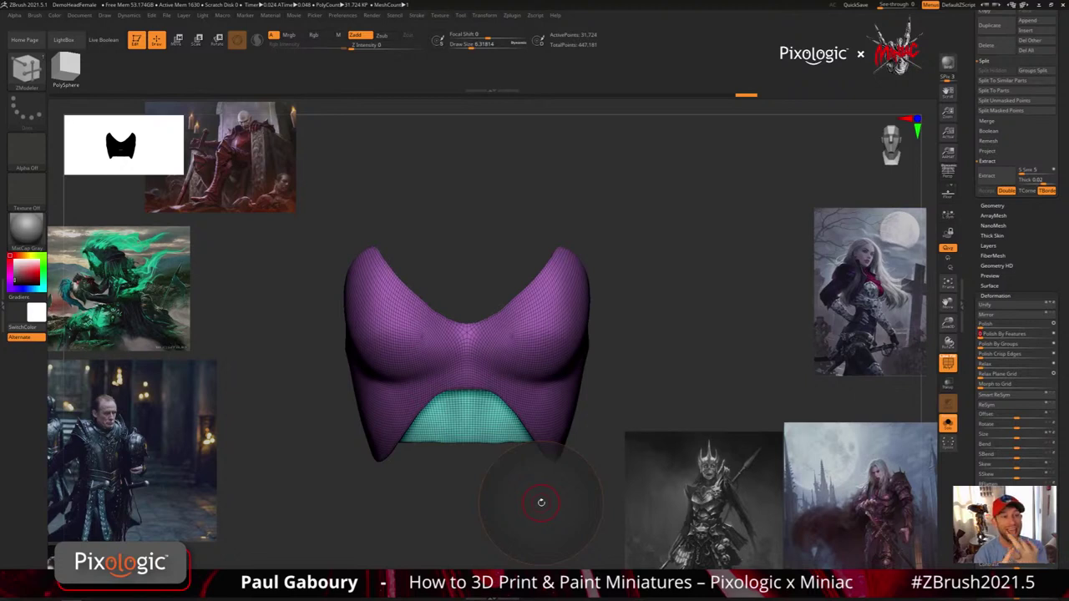
Hide the wireframe and reduce the draw size to about 2.8 at the rim's corner
drag(541, 502, 541, 403)
ctrl+right_drag(541, 403, 562, 435)
key(shift+f)
right_drag(518, 332, 541, 443)
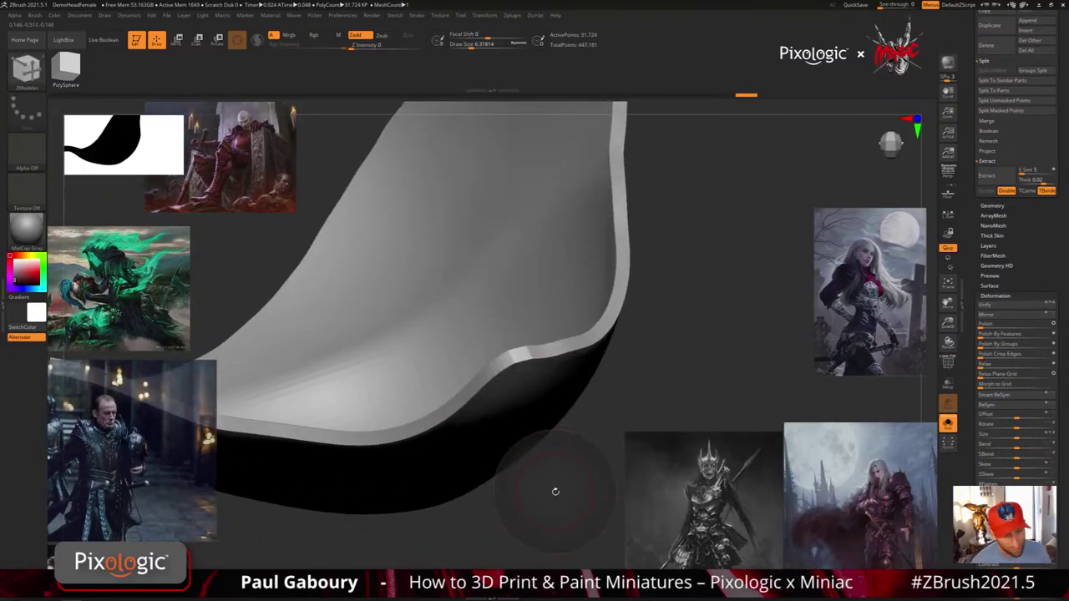
key(s)
drag(555, 495, 551, 493)
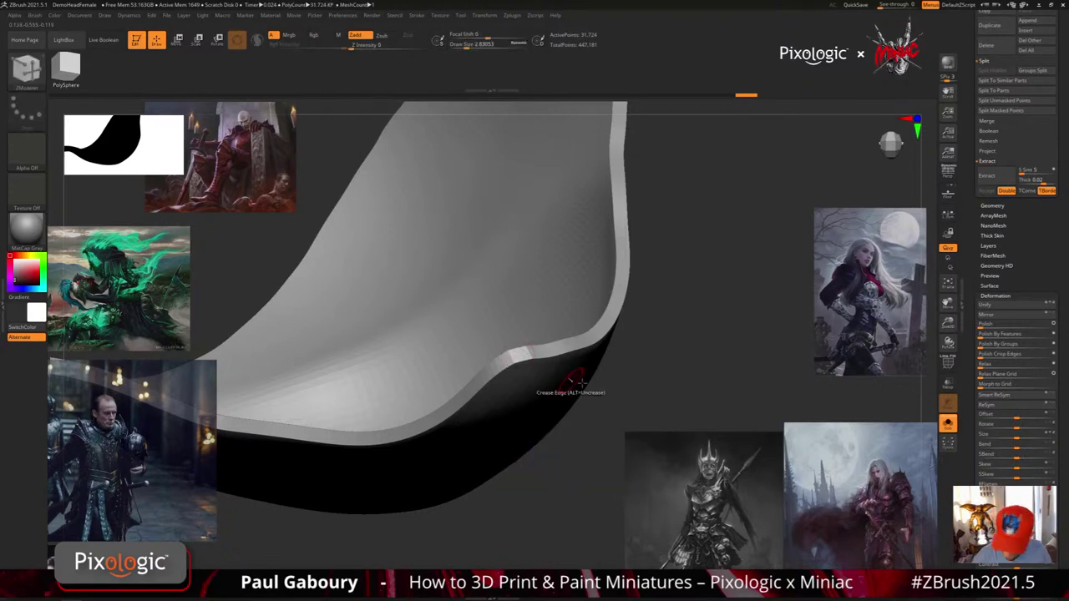
Toggle the Polish By Features mode and polish the chest armour by features
click(1053, 334)
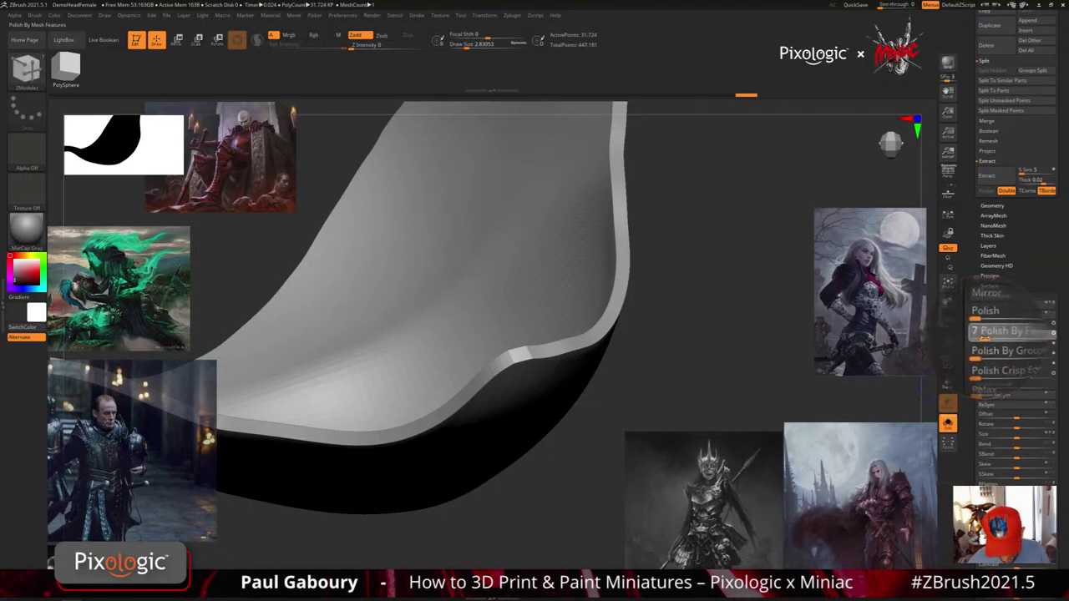
drag(986, 337, 988, 337)
alt+drag(660, 393, 501, 484)
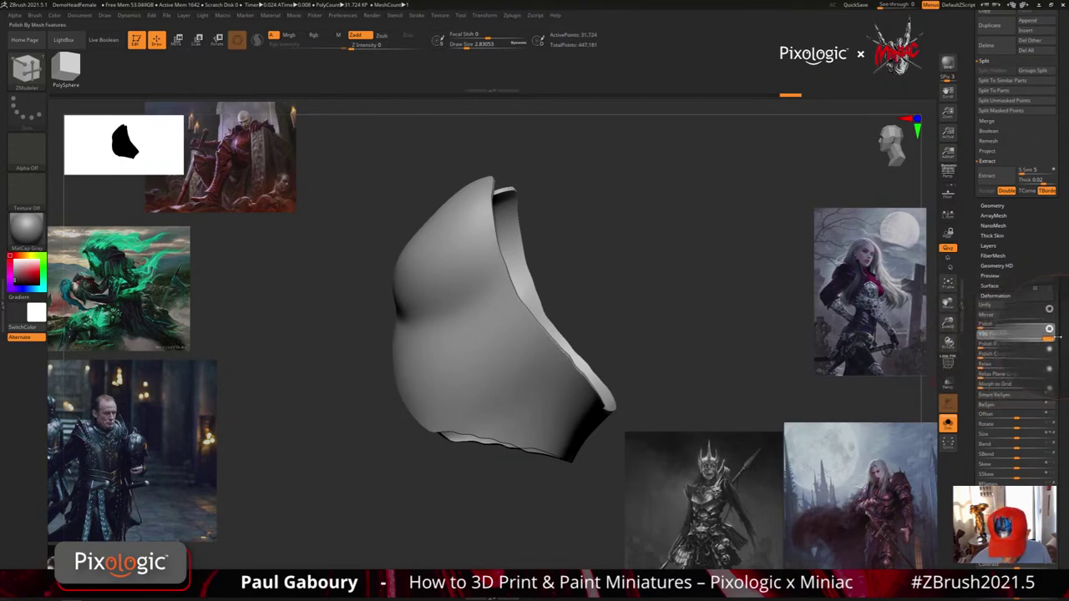
click(1010, 333)
drag(730, 393, 582, 414)
right_drag(583, 414, 544, 381)
ctrl+right_drag(506, 347, 560, 451)
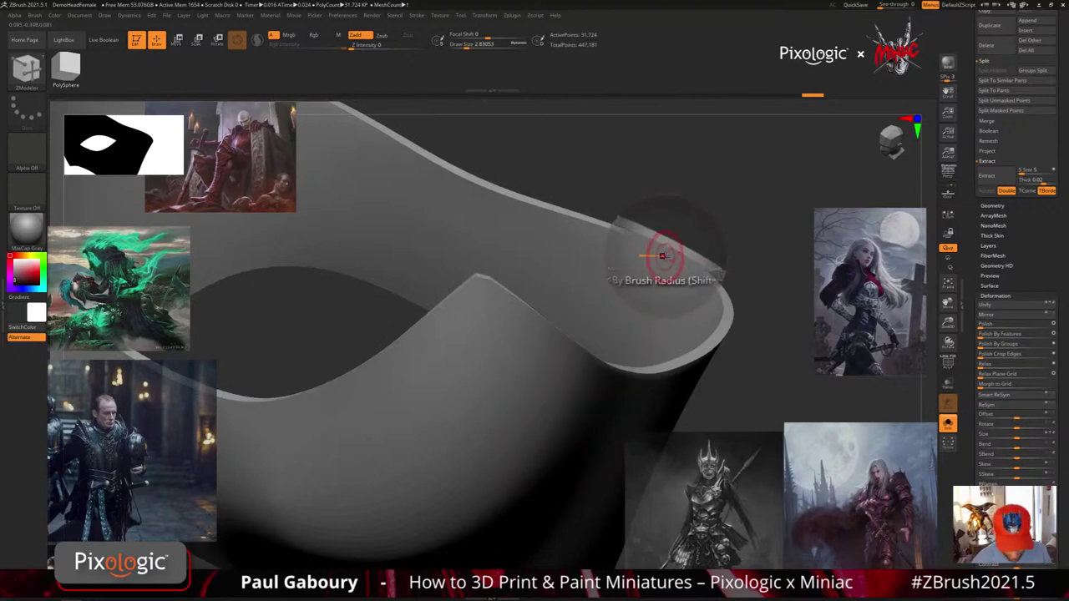
Switch Polish By Features to its other mode and polish the armour again, checking the rim in wireframe and shaded display
key(shift+f)
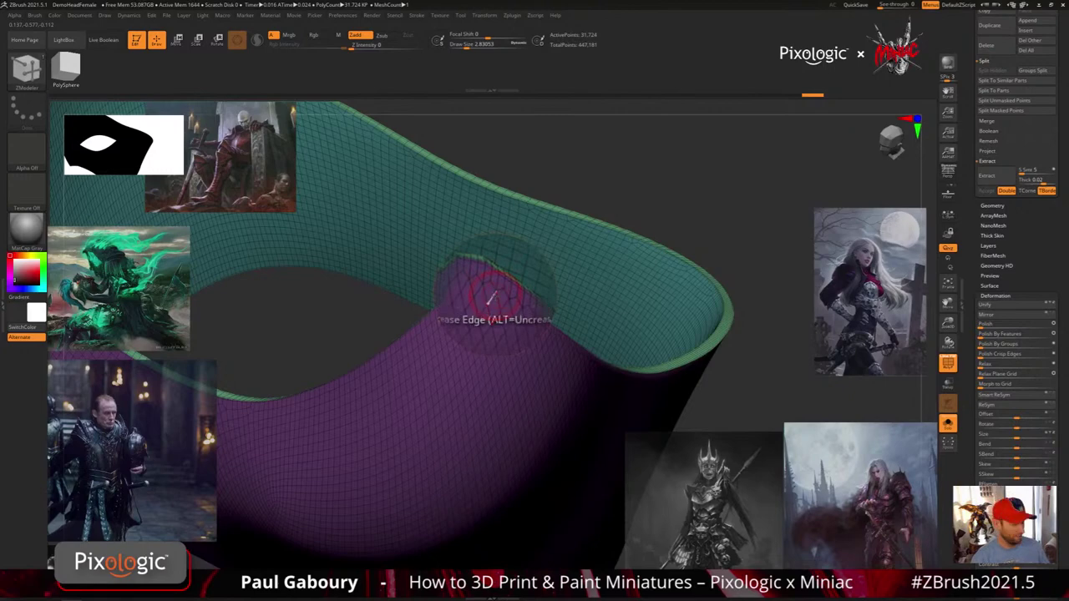
mouse_move(496, 289)
right_down()
mouse_move(528, 336)
mouse_move(489, 288)
right_up()
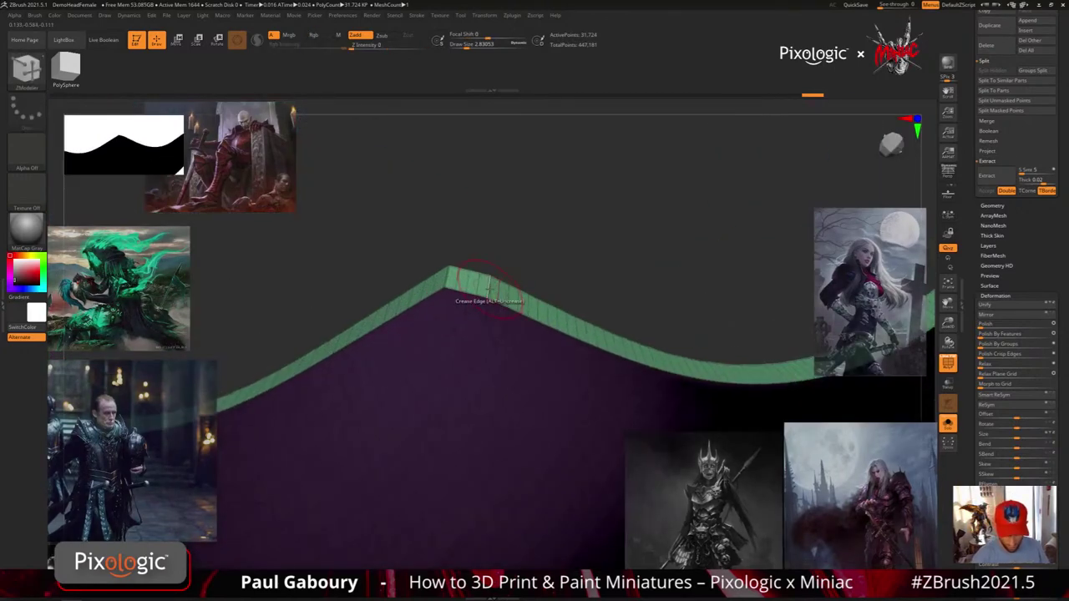
key(space)
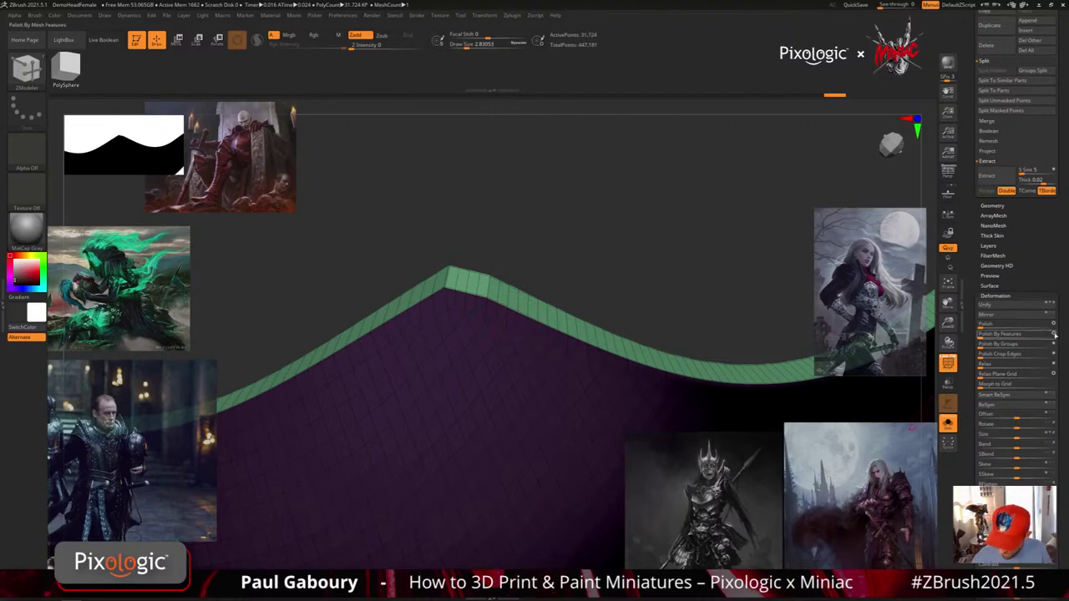
click(999, 335)
click(995, 335)
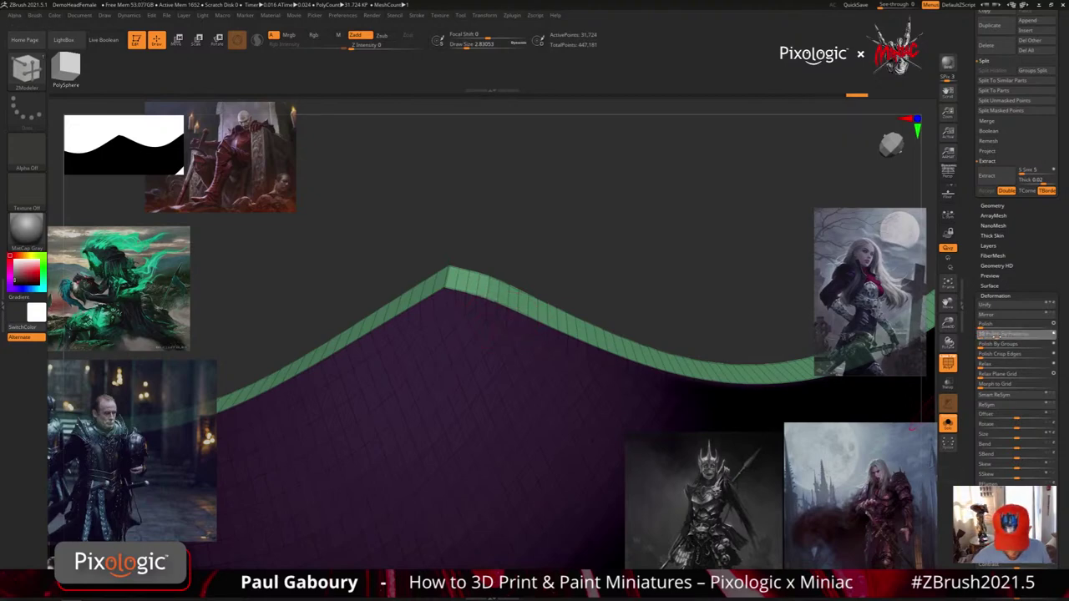
mouse_move(725, 389)
ctrl+right_down()
mouse_move(497, 303)
mouse_move(671, 375)
mouse_move(632, 352)
mouse_move(589, 383)
mouse_move(568, 435)
mouse_move(515, 365)
mouse_move(527, 442)
mouse_move(520, 429)
mouse_move(538, 445)
ctrl+right_up()
key(shift+f)
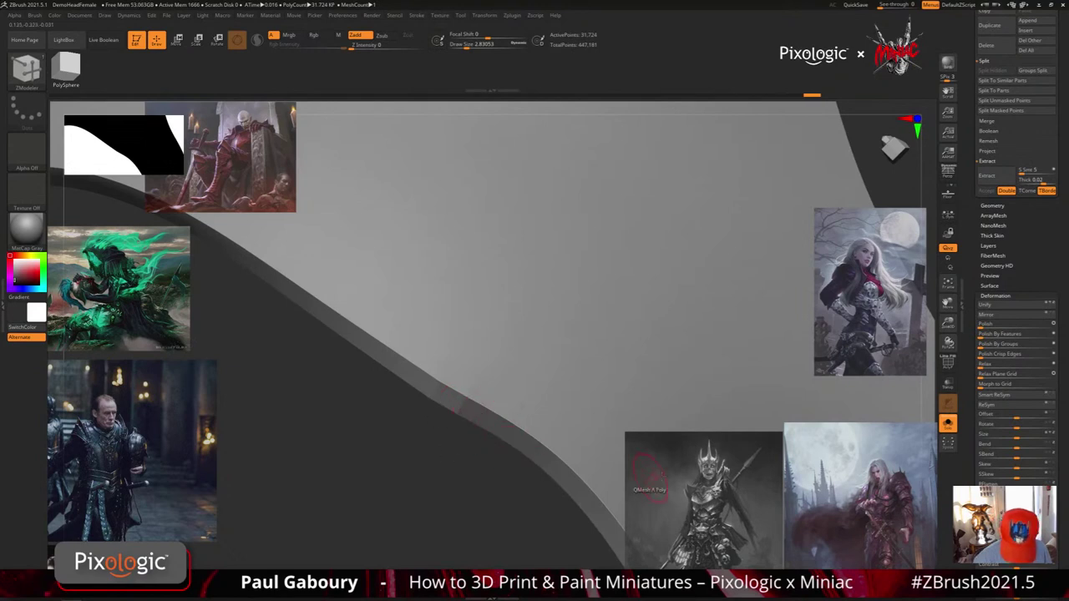
key(shift+f)
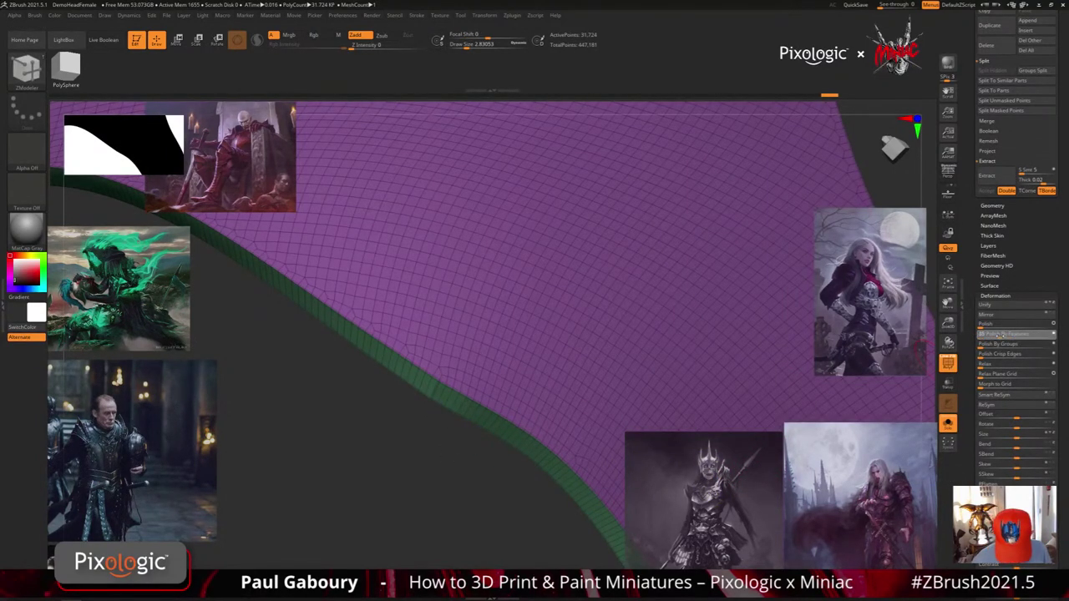
Apply further Polish By Features passes to smooth the armour's rim, then hide the wireframe
click(1000, 335)
drag(1059, 334, 1058, 335)
ctrl+right_drag(580, 439, 481, 339)
drag(480, 339, 543, 487)
key(shift+f)
right_drag(560, 459, 529, 463)
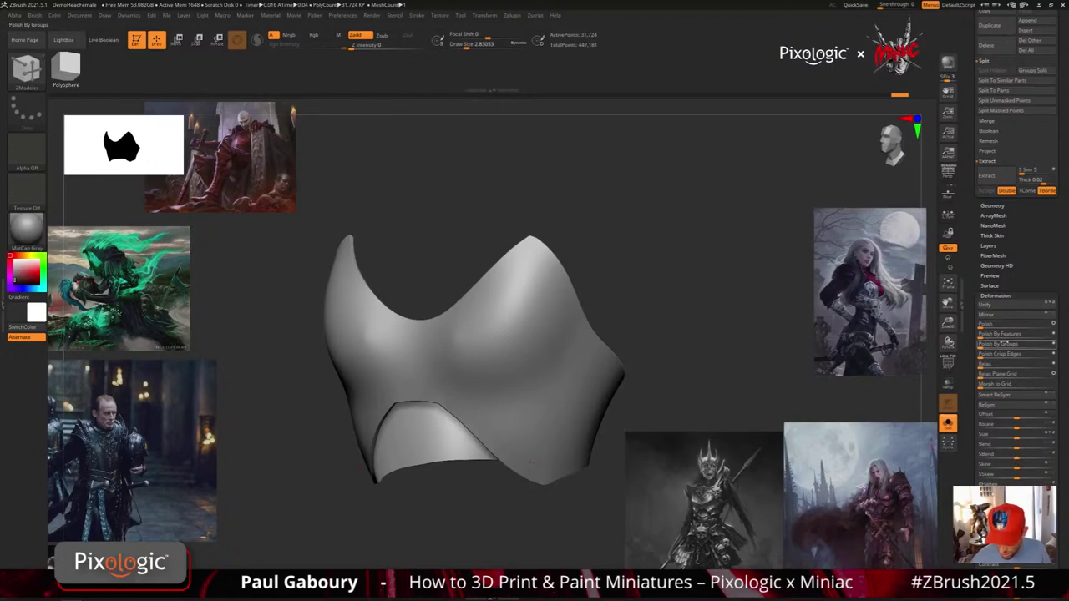
Polish the chest armour by features at full strength and bring the Repeat To Other deformation option into view
drag(987, 338, 1066, 335)
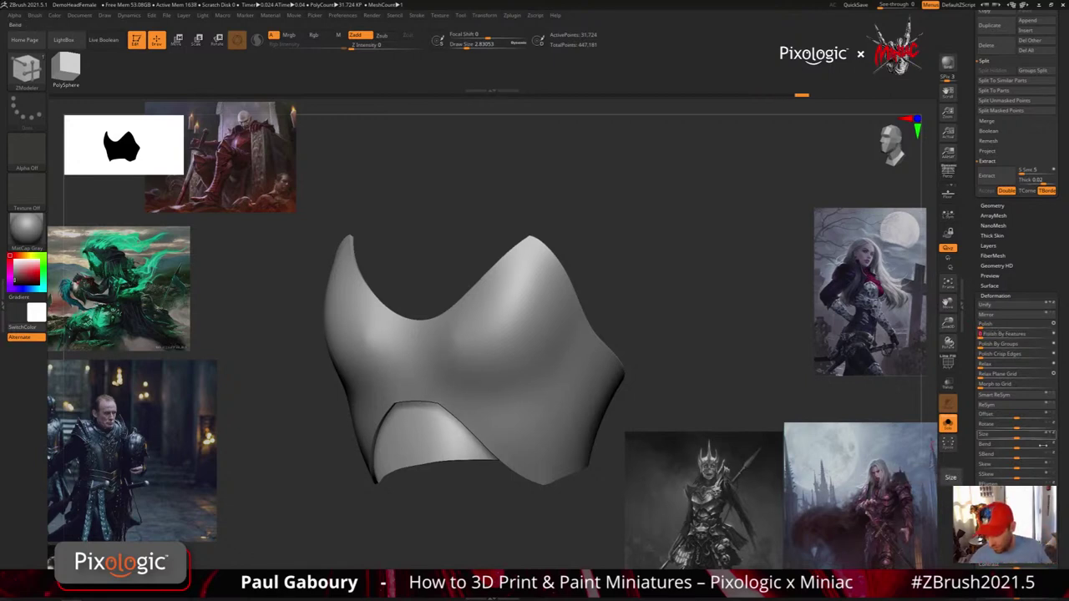
scroll(1010, 334, down, 5)
drag(1050, 377, 1048, 387)
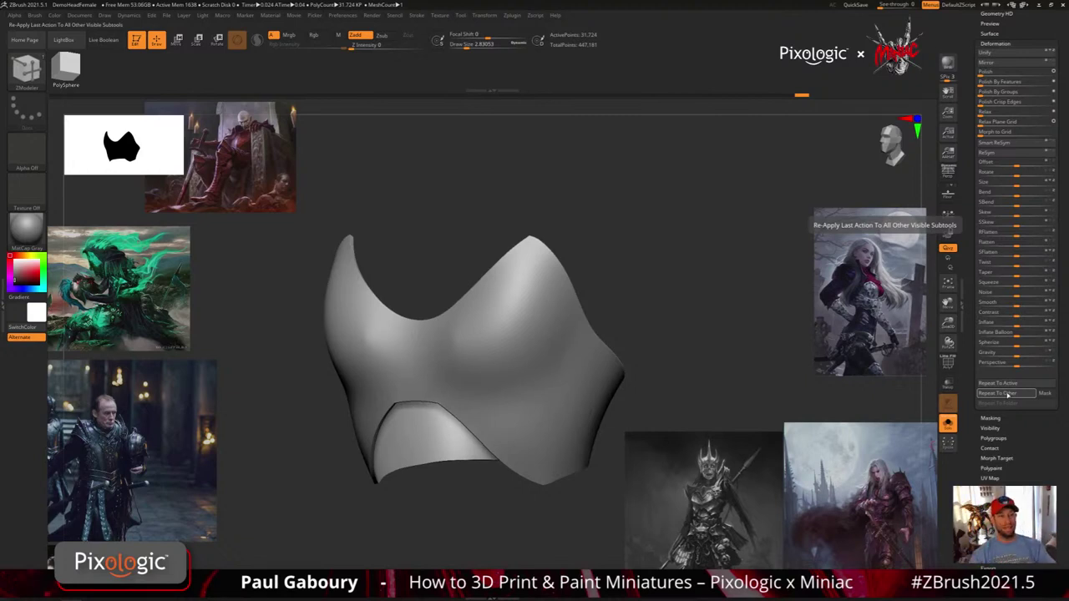
Undo the Polish By Features passes on the chest armour
drag(696, 317, 659, 363)
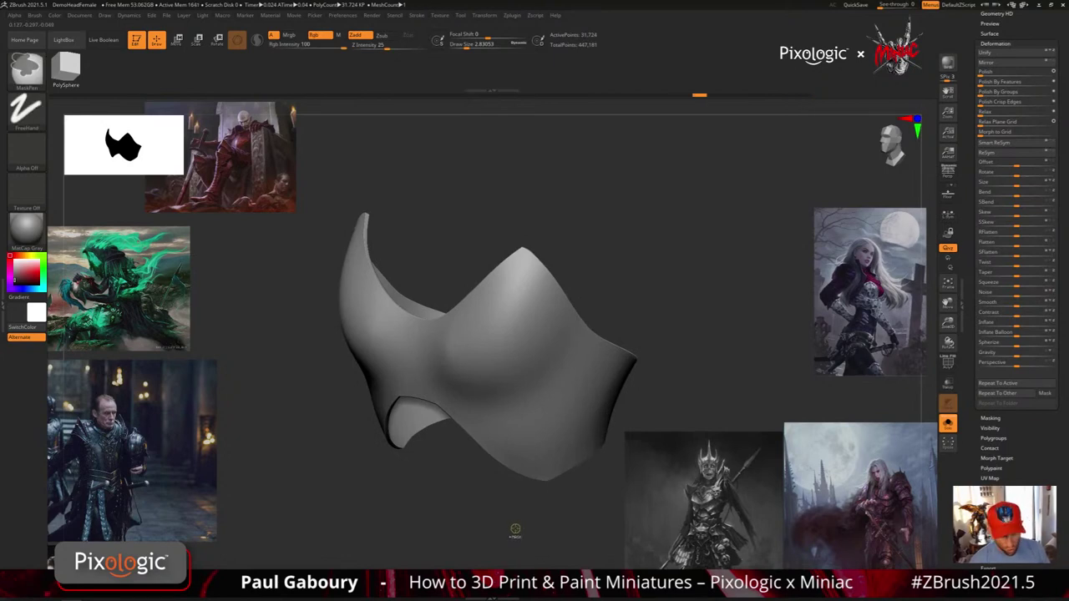
key(shift+f)
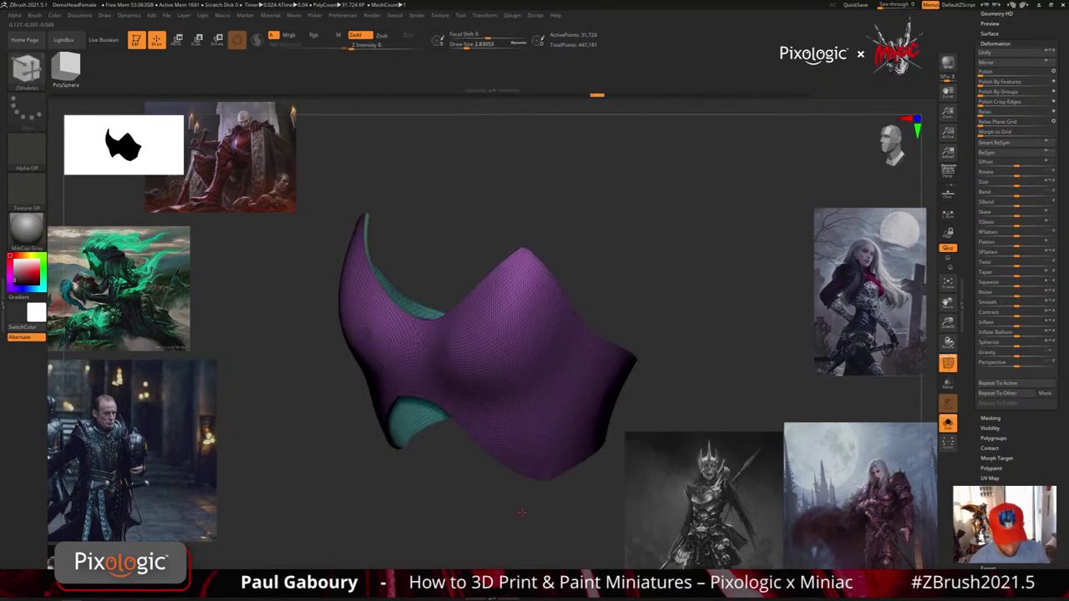
drag(515, 527, 514, 513)
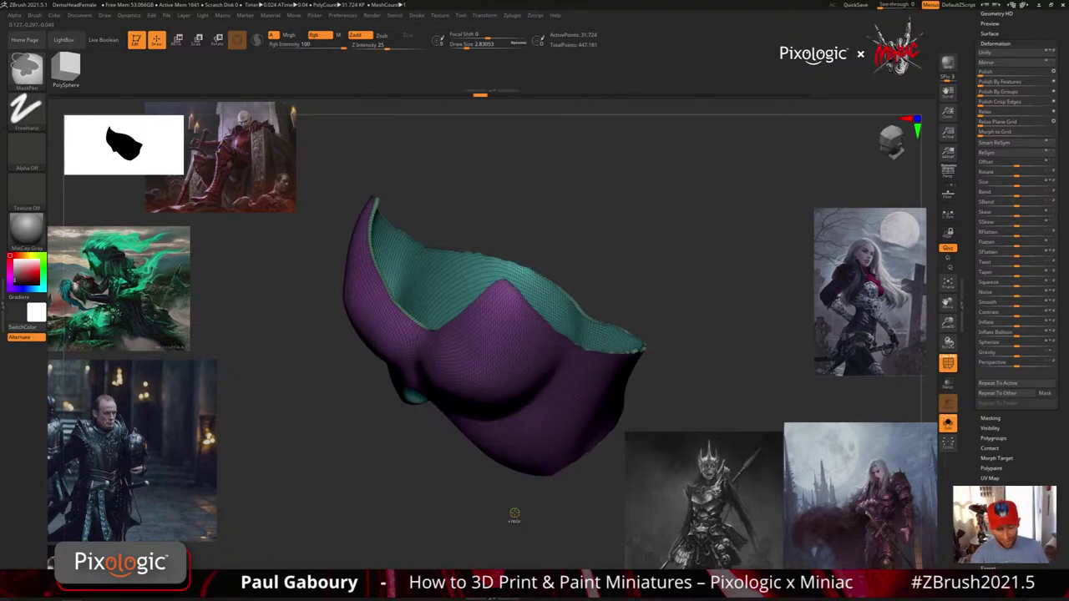
key(ctrl+z)
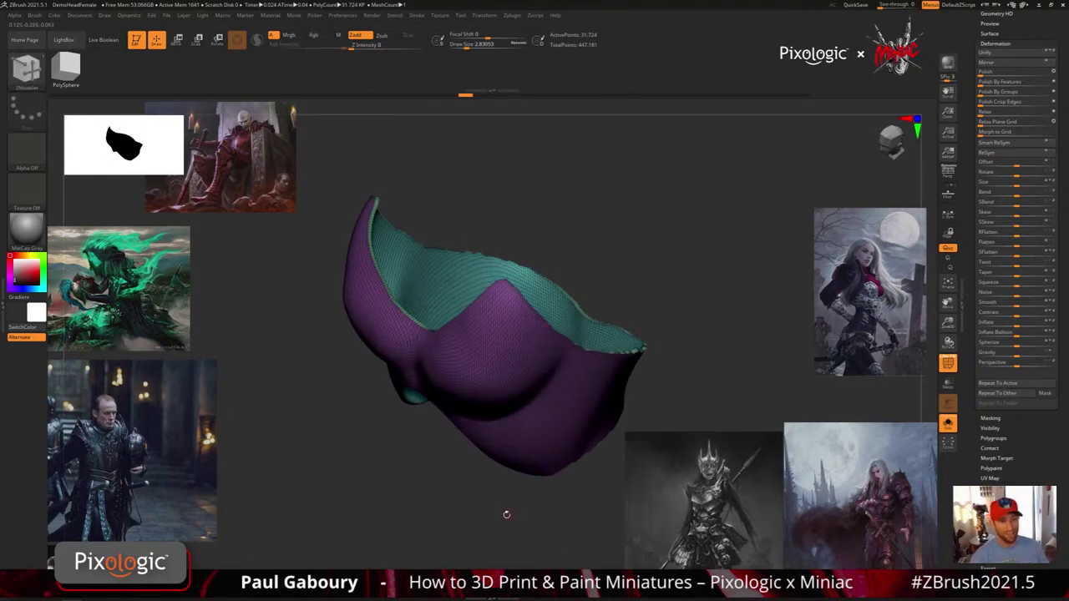
Examine the edge topology at the tip of the armour's rim in wireframe display
key(shift+f)
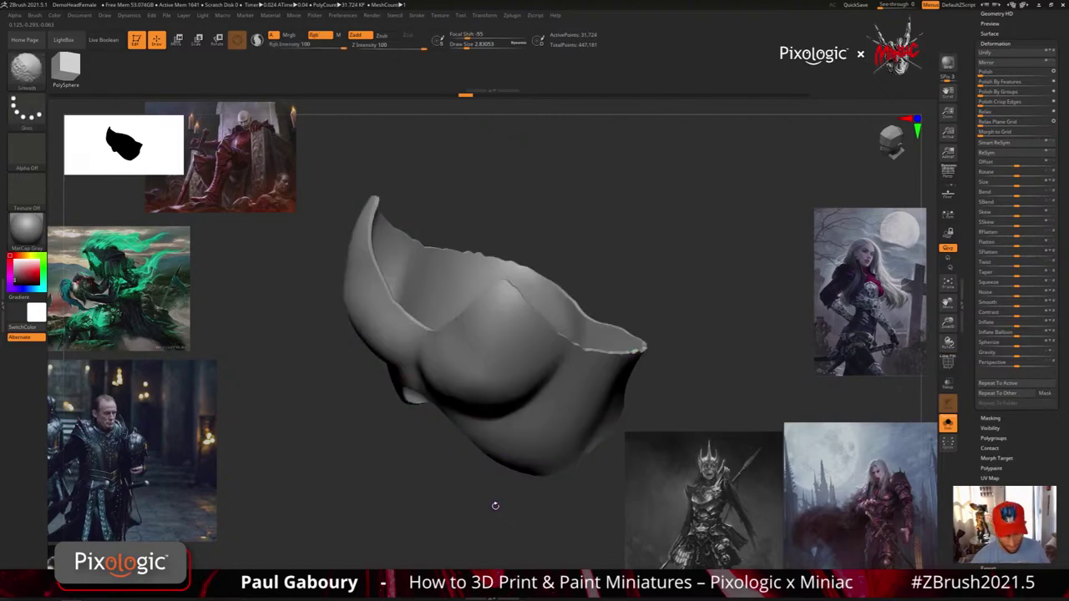
key(shift+f)
drag(493, 506, 505, 346)
ctrl+right_drag(506, 345, 562, 436)
alt+right_drag(535, 334, 532, 309)
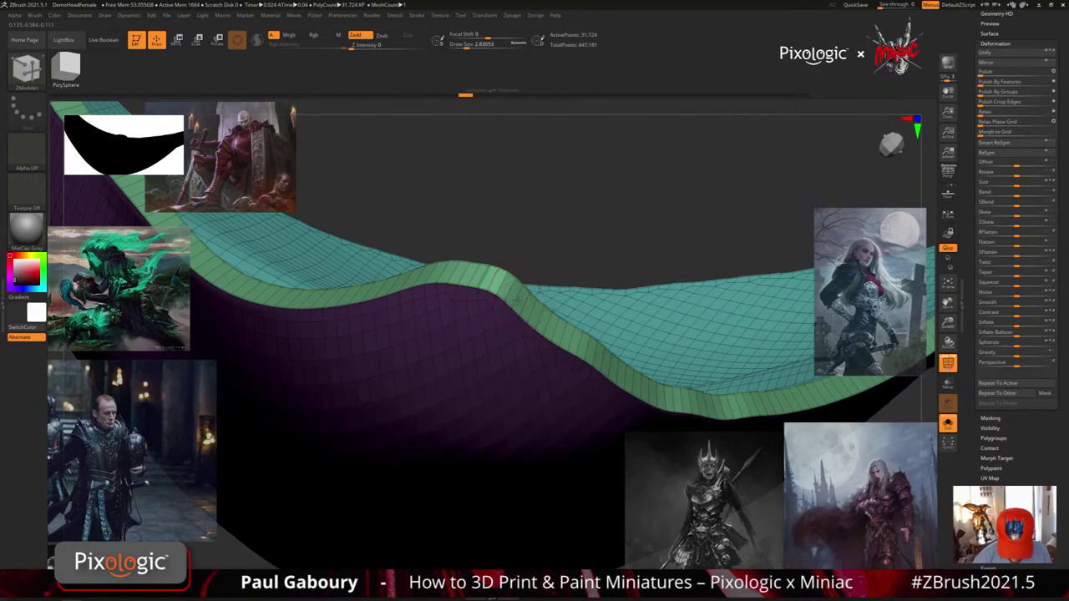
Examine the armour's lower rim, neckline and rim corners in wireframe display from several angles
mouse_move(517, 299)
mouse_down()
mouse_move(490, 359)
mouse_move(531, 306)
mouse_move(485, 324)
mouse_move(508, 317)
mouse_move(546, 365)
mouse_move(518, 441)
mouse_move(563, 410)
mouse_move(504, 338)
mouse_move(576, 400)
mouse_move(565, 345)
mouse_up()
mouse_move(538, 354)
ctrl+right_down()
mouse_move(465, 339)
mouse_move(573, 375)
mouse_move(496, 350)
mouse_move(608, 402)
mouse_move(563, 400)
mouse_move(551, 385)
ctrl+right_up()
drag(550, 385, 557, 342)
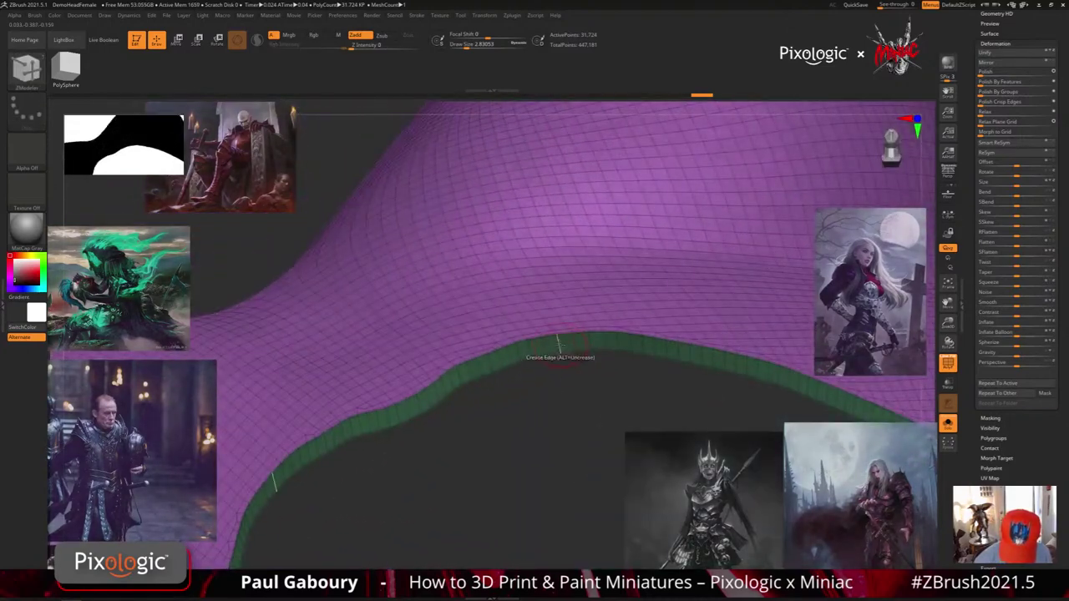
mouse_move(606, 367)
ctrl+right_down()
mouse_move(387, 346)
mouse_move(456, 419)
mouse_move(578, 418)
mouse_move(574, 434)
mouse_move(503, 451)
mouse_move(484, 392)
mouse_move(434, 368)
mouse_move(501, 401)
mouse_move(628, 423)
ctrl+right_up()
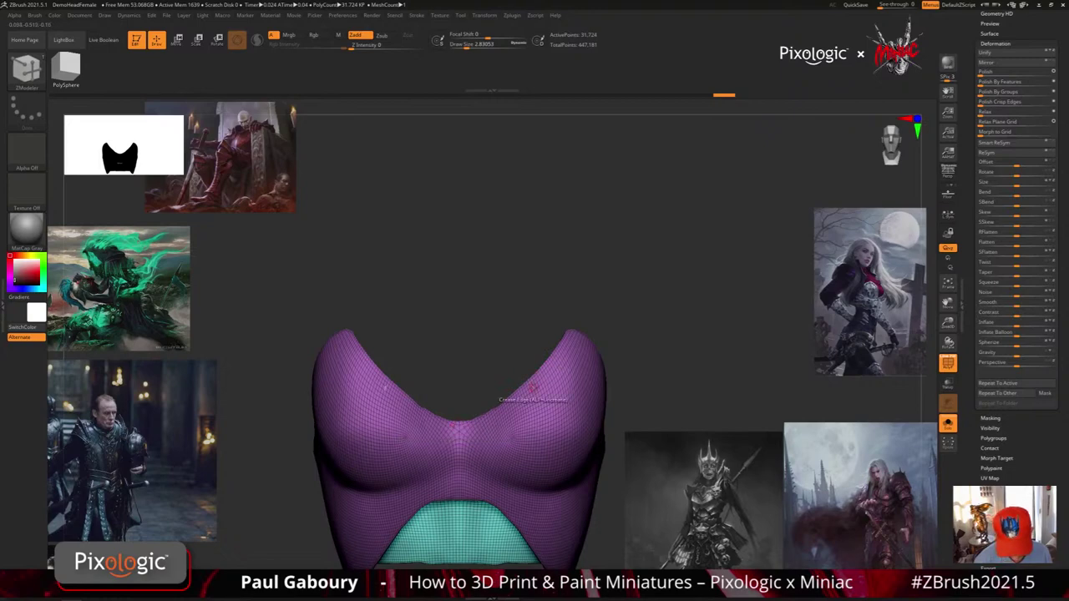
mouse_move(460, 419)
right_down()
mouse_move(457, 434)
mouse_move(465, 404)
right_up()
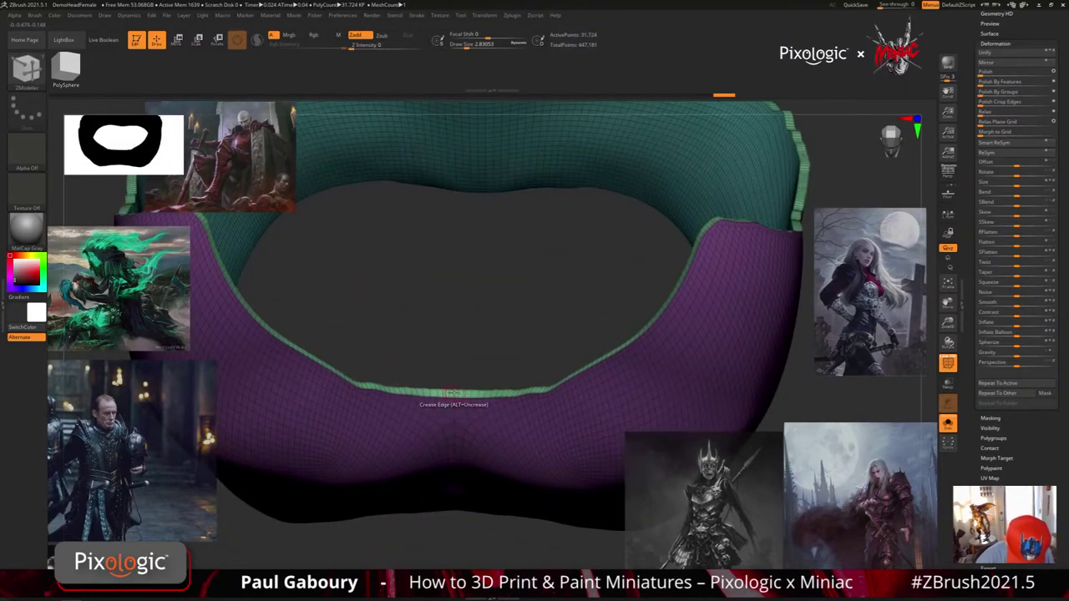
ctrl+right_drag(476, 466, 484, 535)
right_drag(486, 534, 562, 457)
ctrl+right_drag(563, 457, 603, 420)
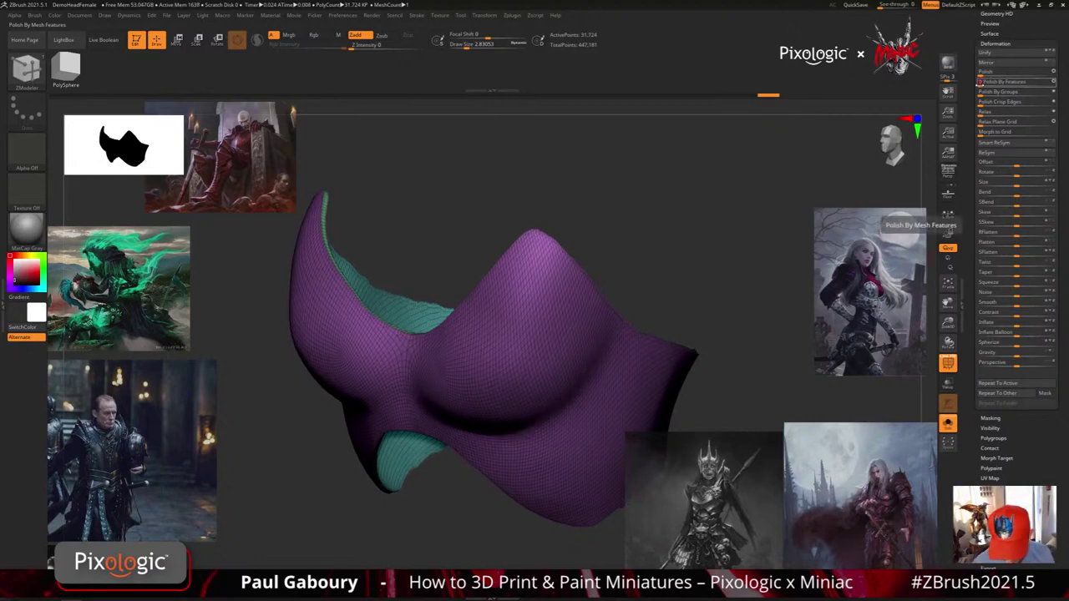
Repeat the Polish By Features deformation twice on the active chest armour, with the wireframe hidden at the end
alt+drag(742, 400, 682, 353)
drag(827, 343, 774, 338)
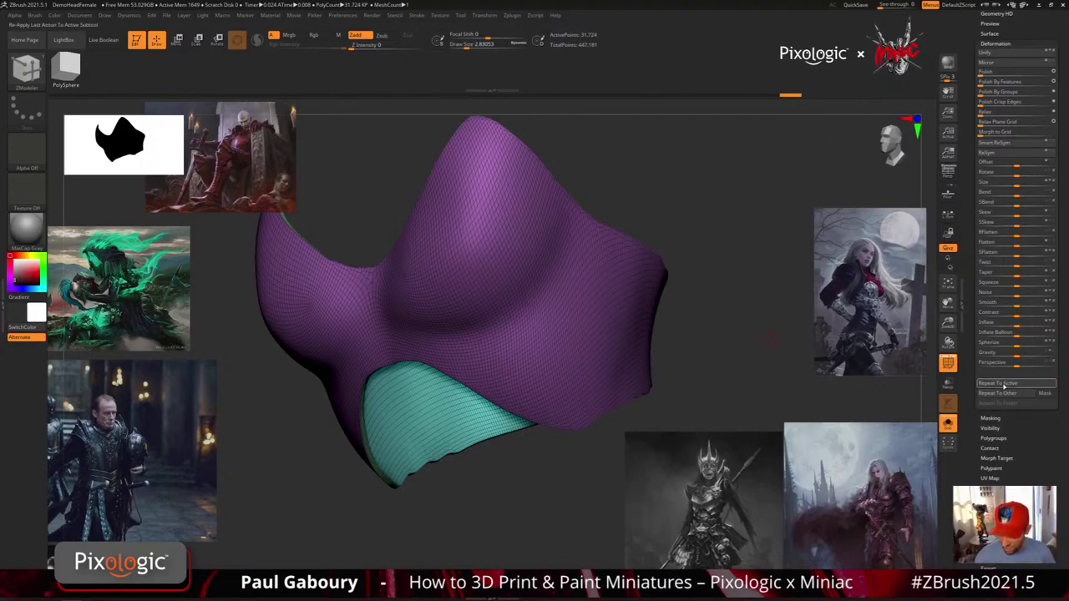
click(1005, 385)
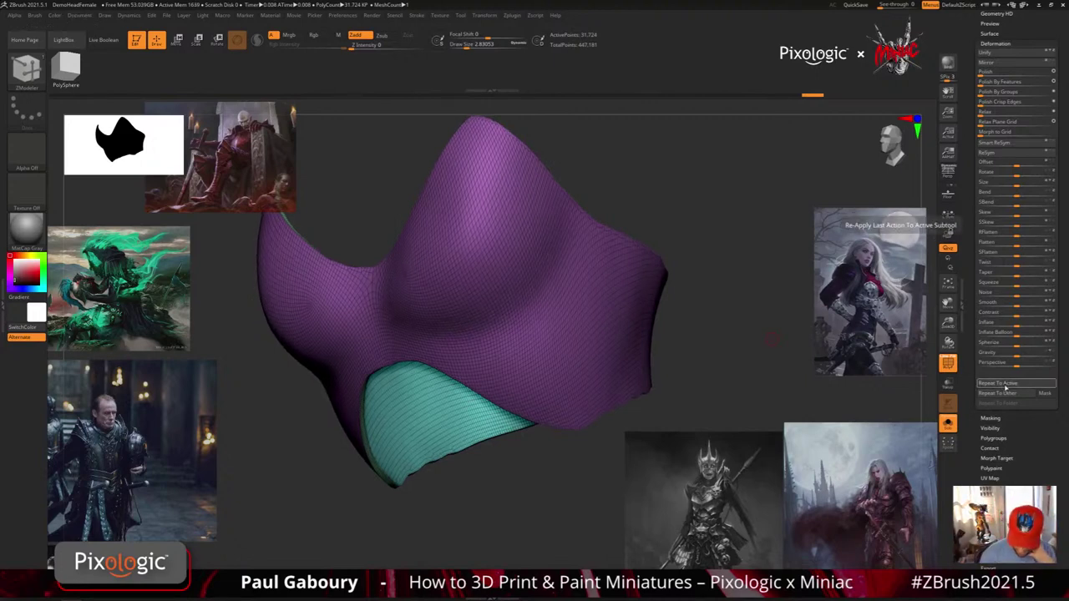
click(1006, 386)
mouse_move(658, 394)
mouse_down()
mouse_move(763, 377)
mouse_move(633, 382)
mouse_move(513, 460)
mouse_move(555, 451)
mouse_move(534, 467)
mouse_move(570, 420)
mouse_move(509, 430)
mouse_up()
key(shift+f)
right_drag(504, 426, 472, 436)
ctrl+right_drag(471, 436, 471, 455)
right_drag(472, 455, 470, 412)
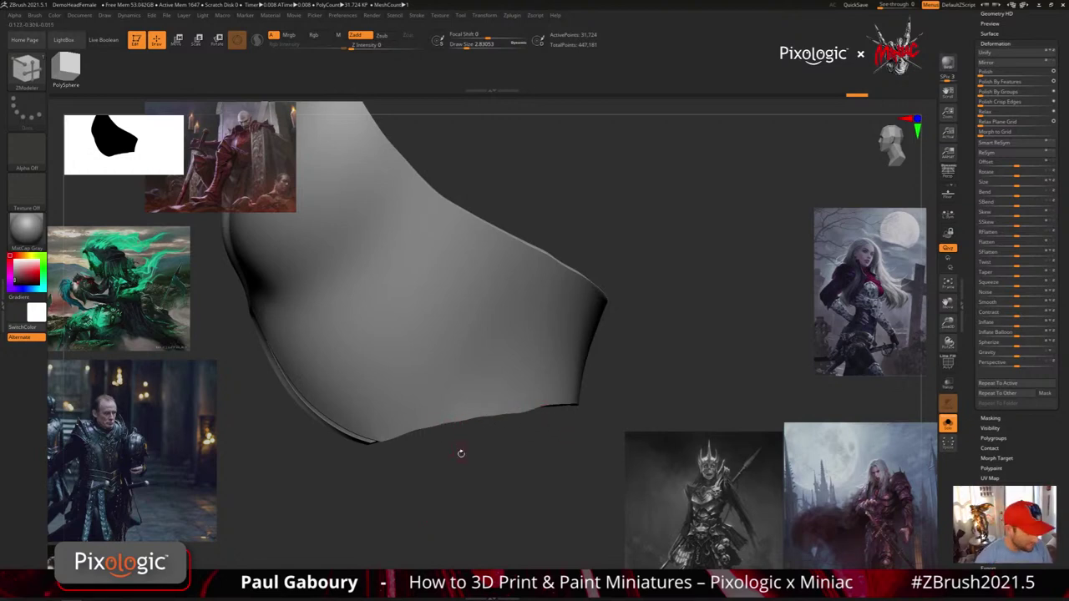
Open the Smooth Brush Modifiers settings of the Smooth brush
key(shift)
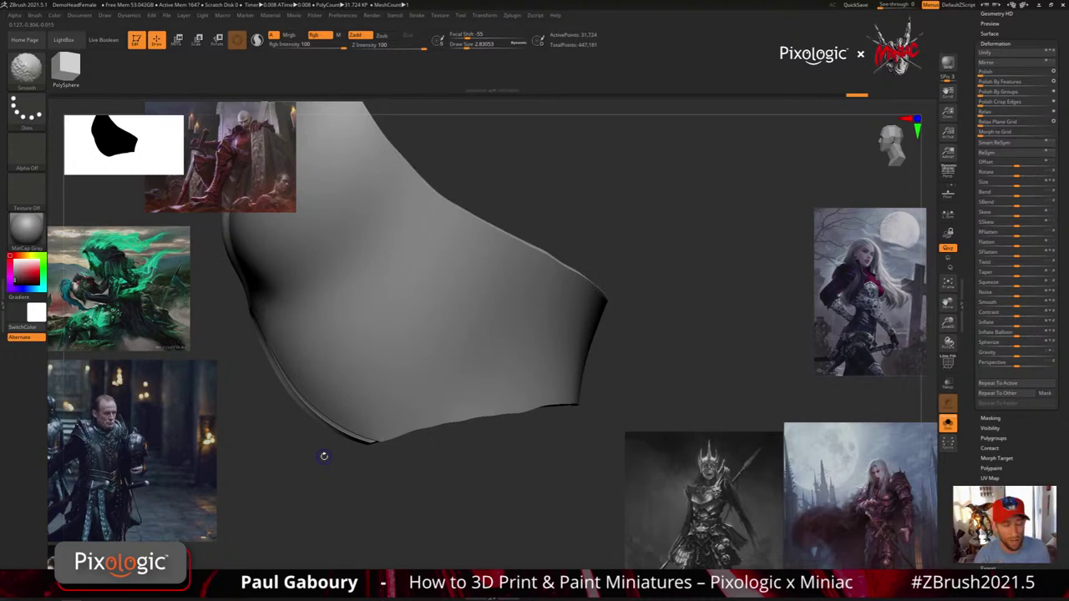
click(34, 15)
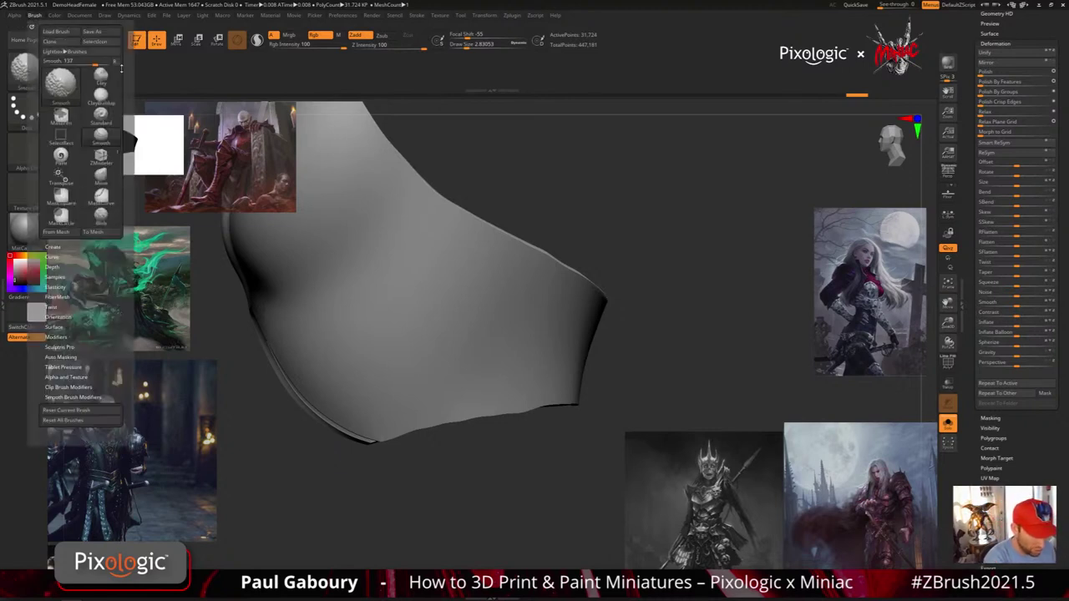
click(119, 66)
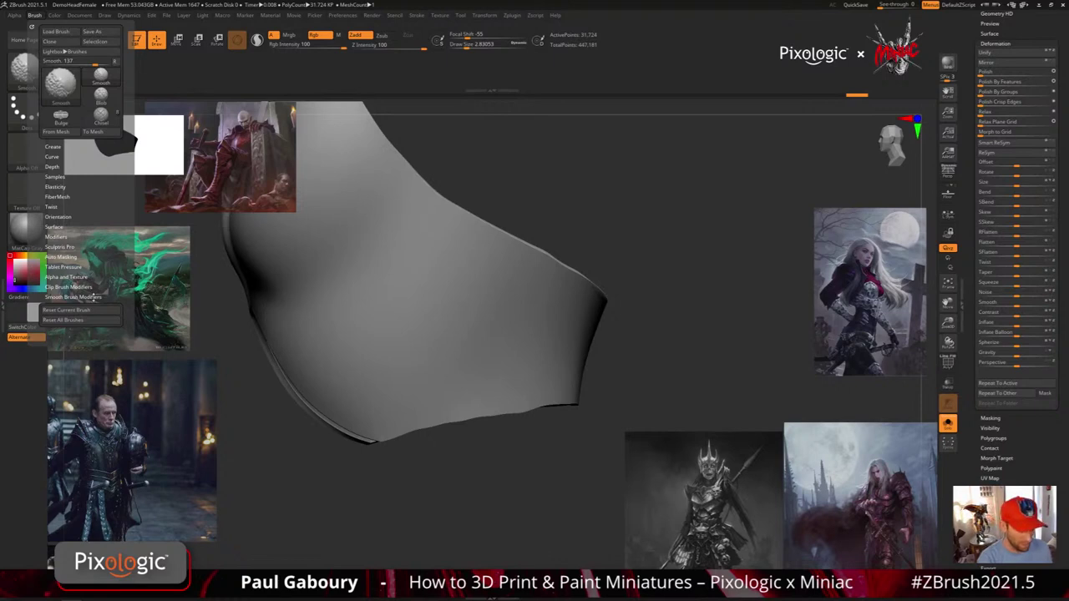
click(84, 297)
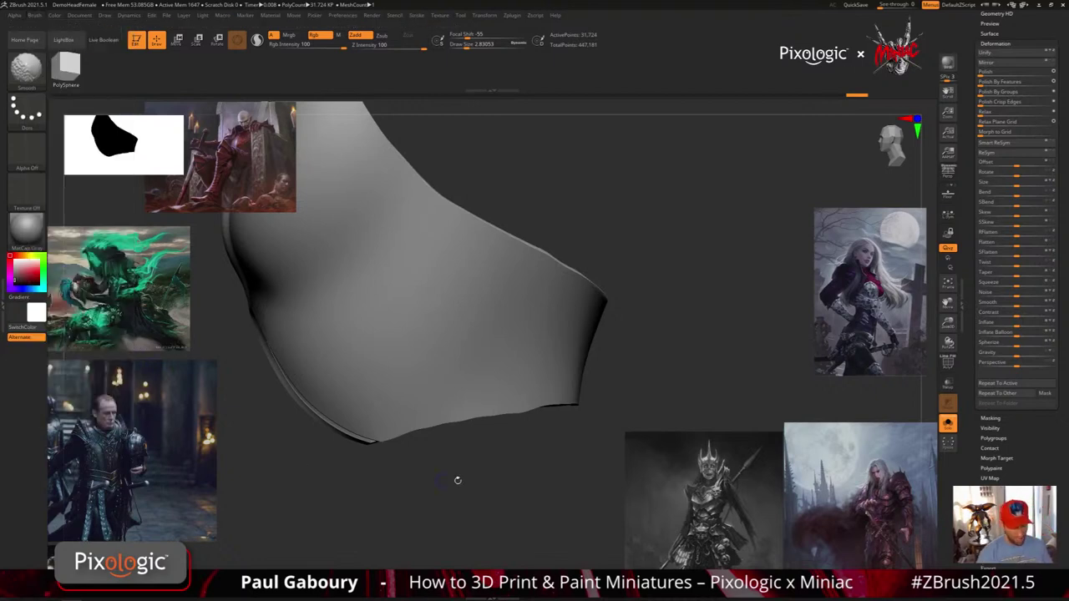
Increase the brush draw size to about 9 and try smoothing a stretch of the armour's lower rim
drag(459, 481, 501, 465)
key(s)
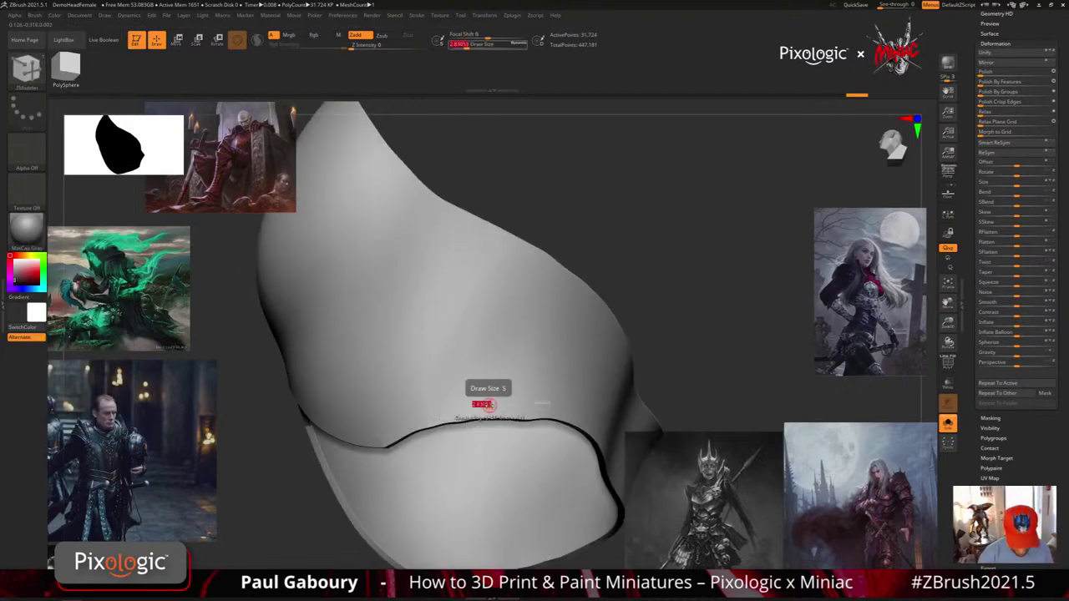
drag(489, 405, 493, 406)
mouse_move(493, 412)
right_down()
mouse_move(476, 384)
mouse_move(506, 372)
right_up()
mouse_move(531, 381)
shift+mouse_down()
mouse_move(410, 388)
mouse_move(375, 406)
mouse_move(568, 389)
shift+mouse_up()
Show the wireframe, try smoothing further along the underside rim and undo the stroke
mouse_move(532, 457)
right_down()
mouse_move(521, 423)
mouse_move(503, 446)
mouse_move(537, 370)
right_up()
key(shift+f)
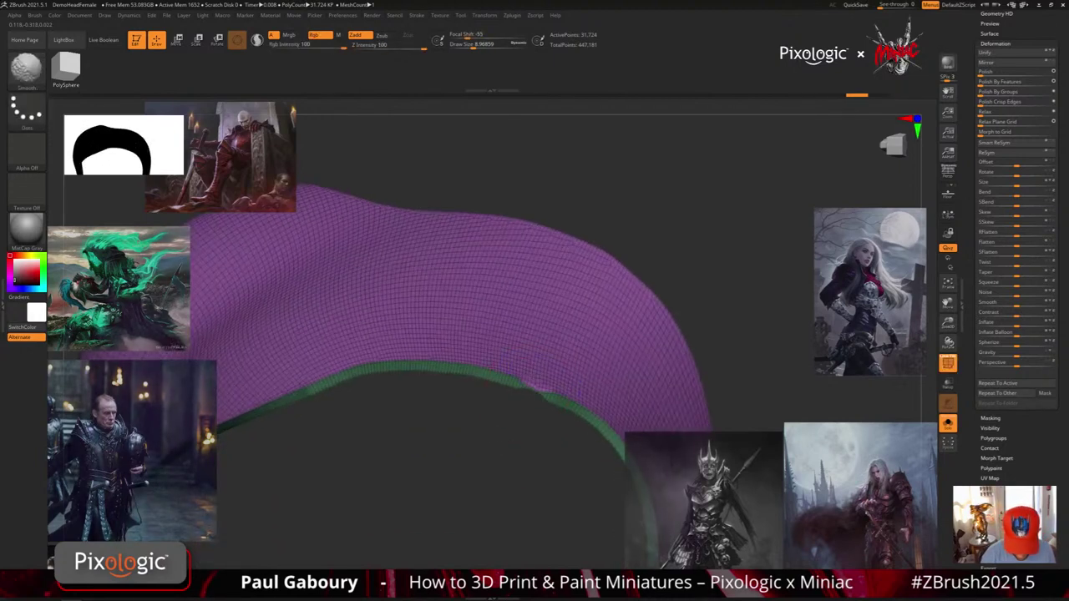
mouse_move(511, 374)
shift+mouse_down()
mouse_move(413, 361)
mouse_move(322, 384)
shift+mouse_up()
key(ctrl+z)
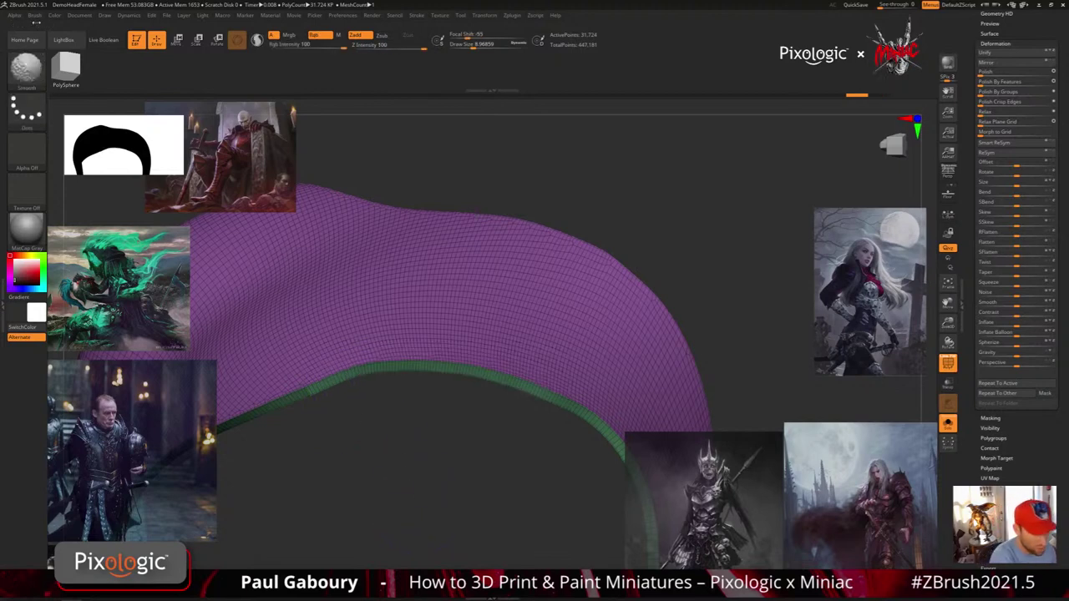
Set the Smooth brush's Weighted Smooth Mode to 9 for smoothing at group intersections
click(34, 16)
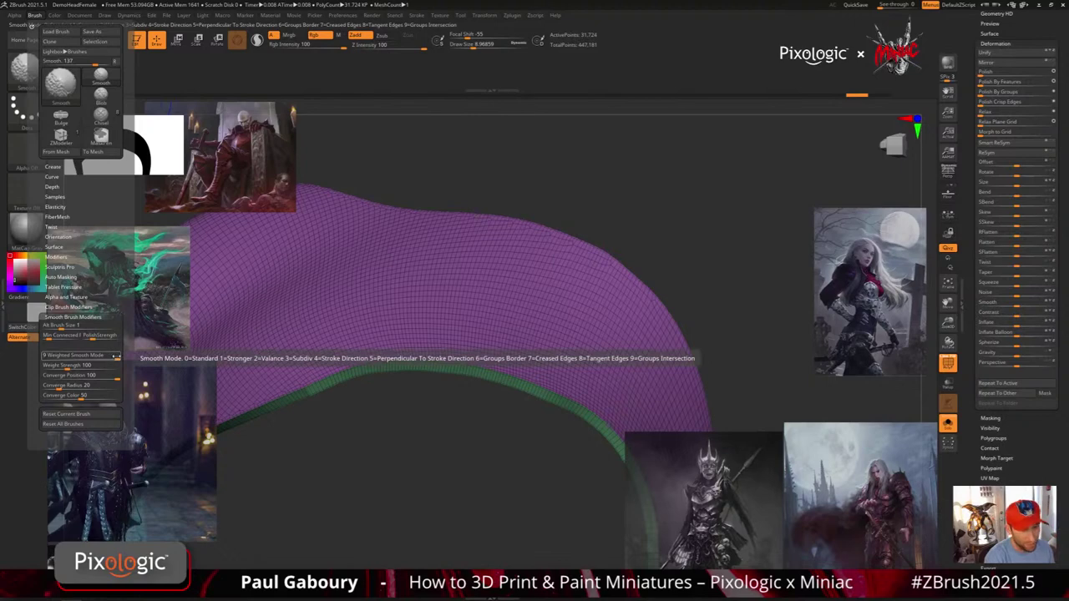
ctrl+right_drag(468, 476, 475, 410)
mouse_move(474, 409)
right_down()
mouse_move(554, 442)
mouse_move(508, 426)
right_up()
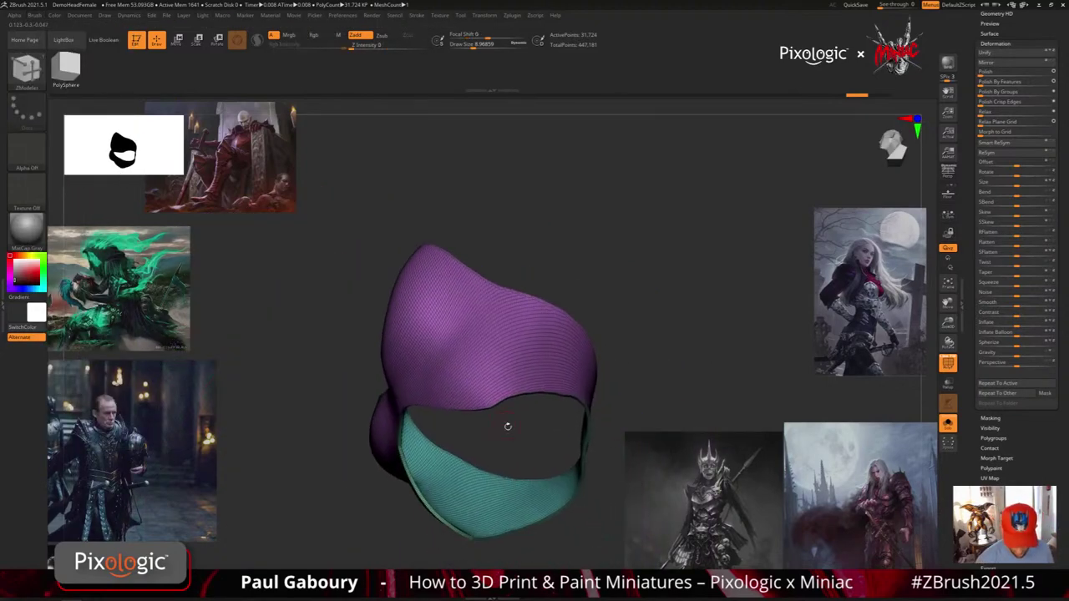
Try smoothing the armour's narrow side edge near the tapered end of the rim strip
ctrl+right_drag(429, 499, 431, 534)
right_drag(431, 534, 401, 476)
ctrl+right_drag(375, 334, 380, 393)
mouse_move(357, 310)
alt+right_down()
mouse_move(373, 380)
mouse_move(391, 404)
alt+right_up()
mouse_move(379, 357)
shift+mouse_down()
mouse_move(392, 150)
mouse_move(384, 269)
shift+mouse_up()
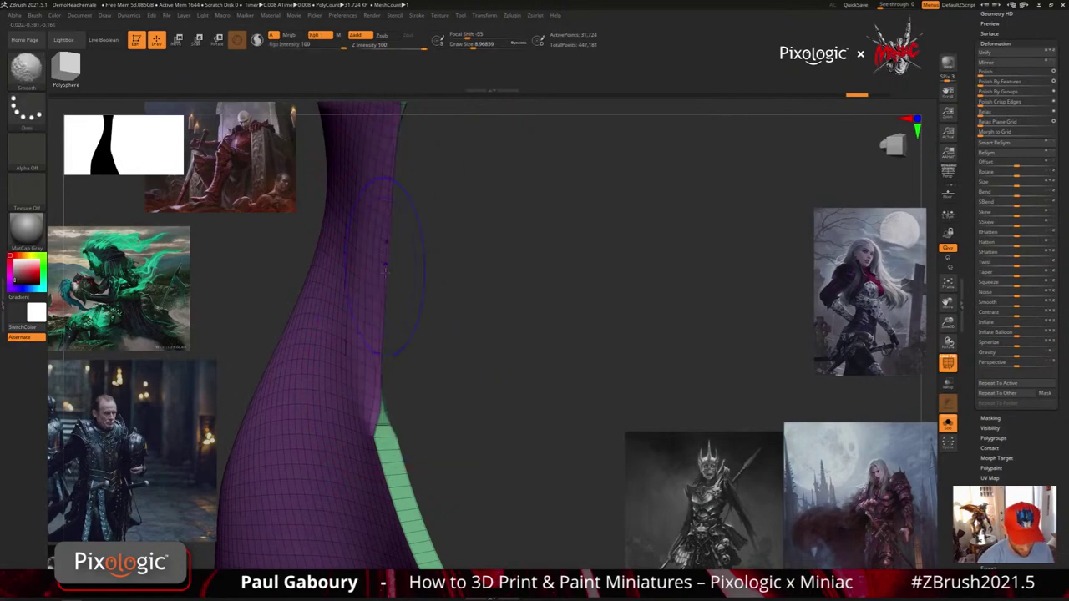
right_drag(468, 351, 376, 451)
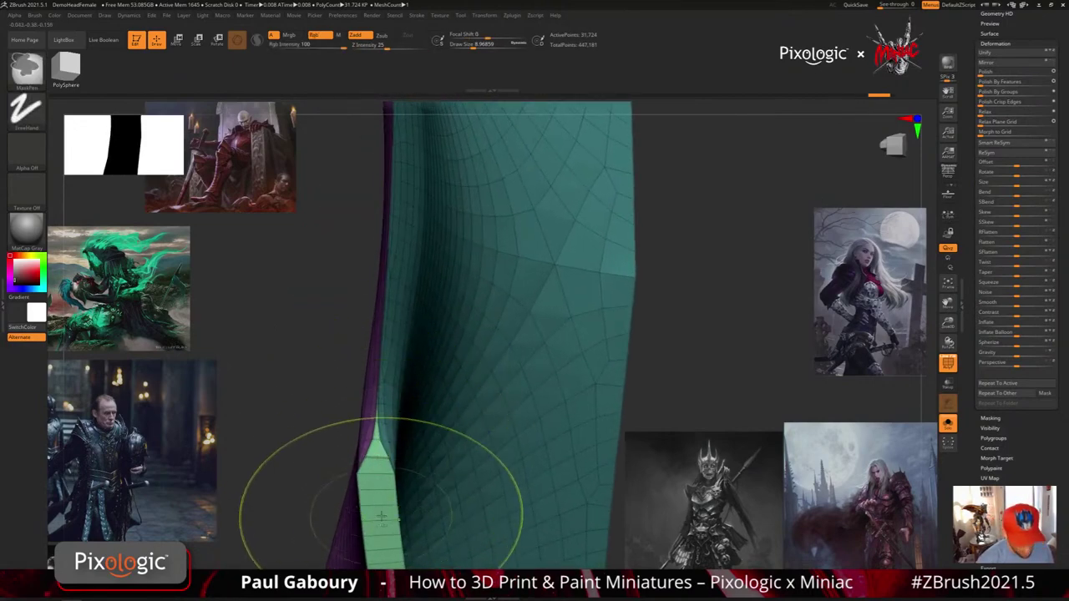
drag(381, 517, 548, 463)
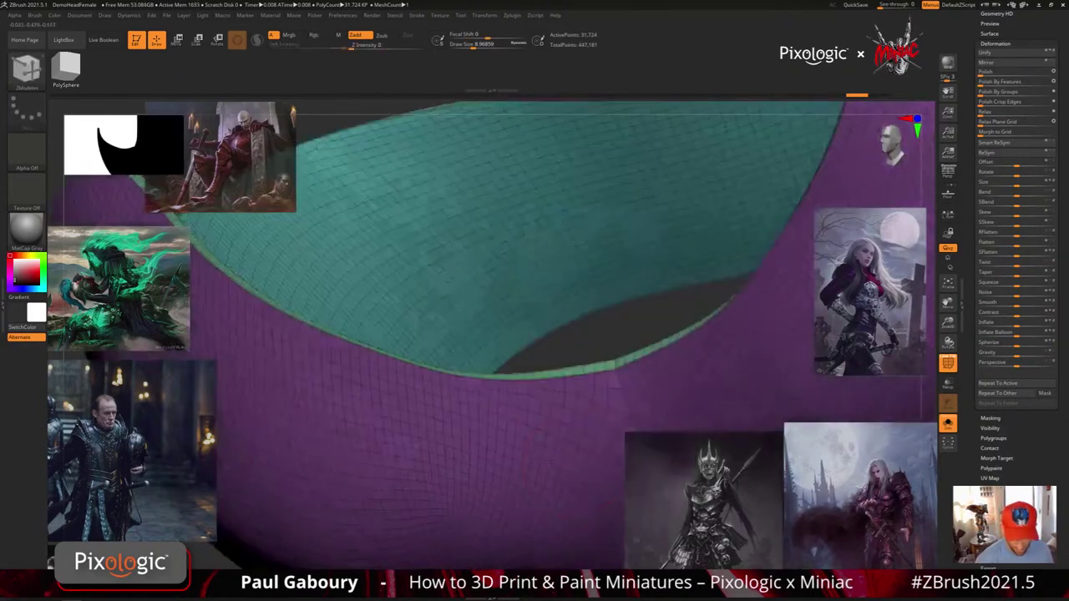
right_drag(549, 463, 409, 313)
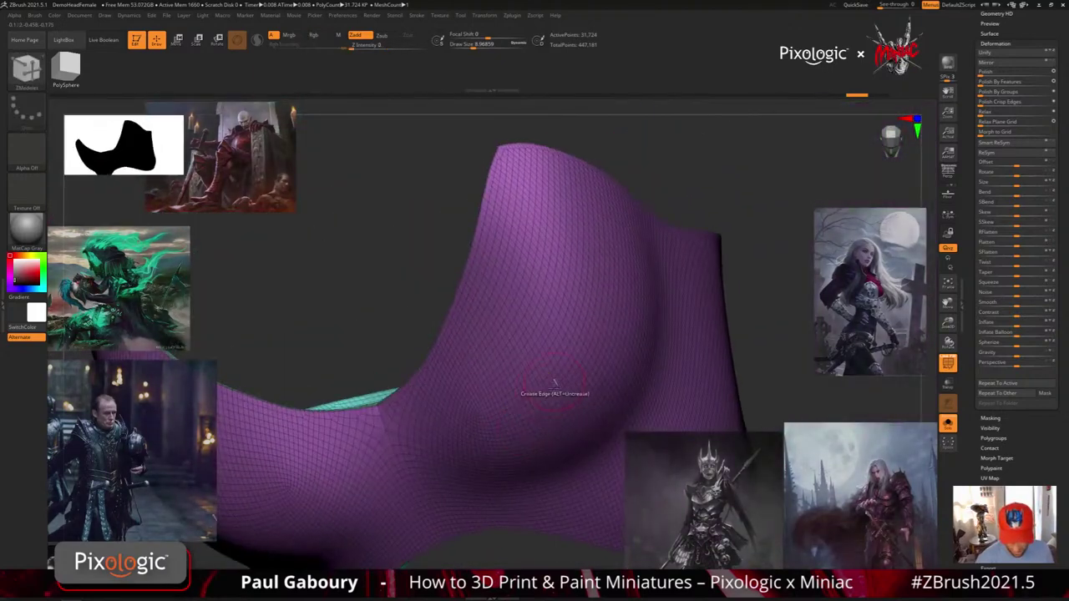
Mask a round patch on the chest surface and turn it into its own polygroup
ctrl+right_drag(555, 383, 535, 412)
ctrl+drag(542, 358, 532, 382)
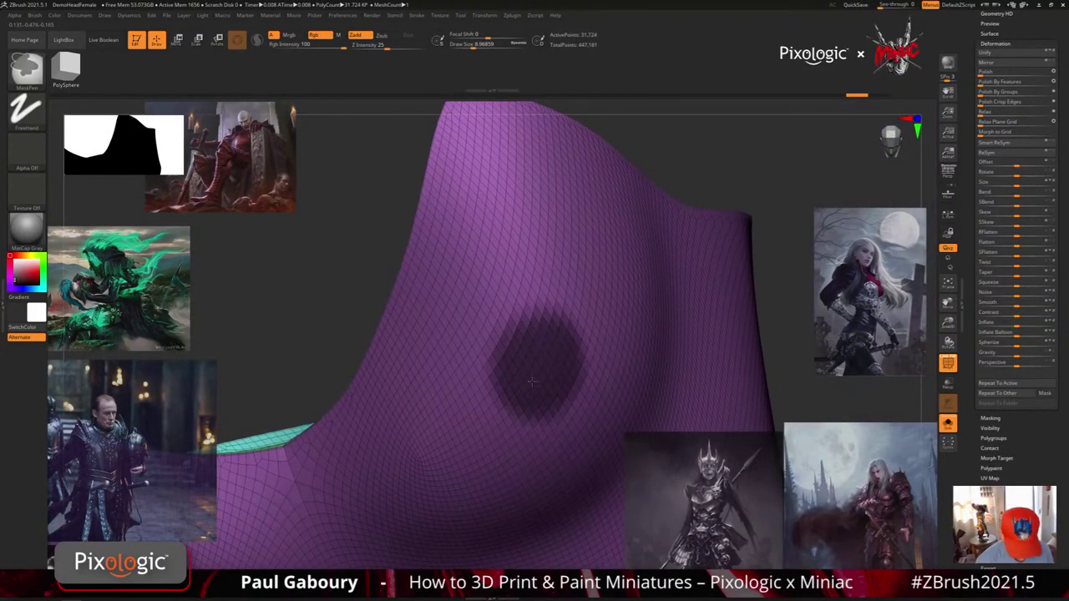
key(ctrl+w)
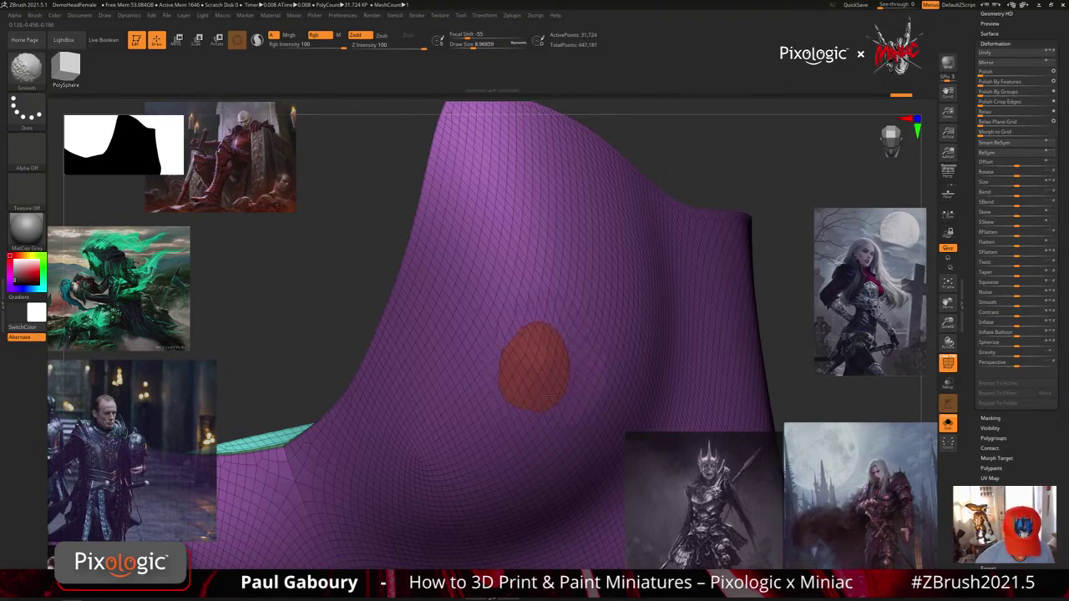
Test the Smooth brush on the round patch's polygroup border, undoing the smoothing once and repeating it
mouse_move(591, 405)
alt+right_down()
mouse_move(520, 429)
mouse_move(515, 404)
alt+right_up()
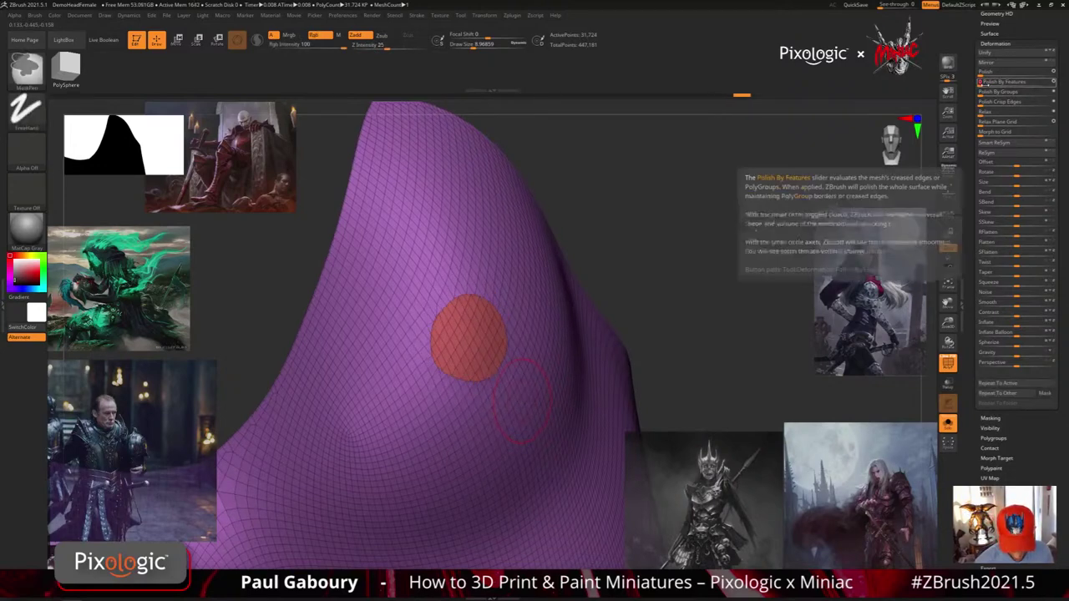
key(ctrl+z)
shift+drag(487, 382, 507, 349)
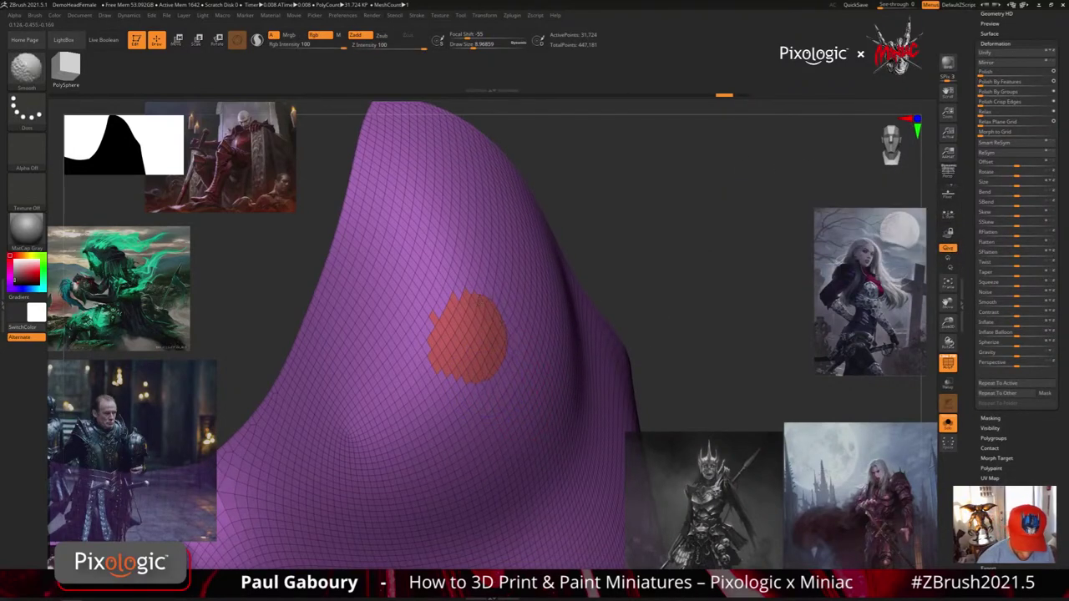
mouse_move(458, 297)
shift+mouse_down()
mouse_move(433, 332)
mouse_move(470, 385)
shift+mouse_up()
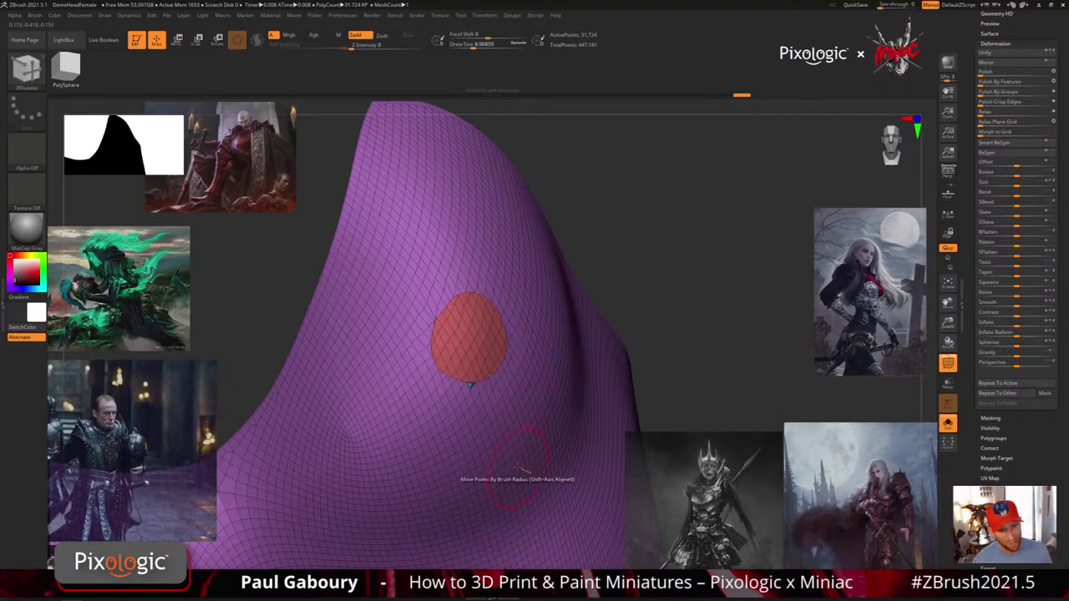
Undo the smoothing and polygroup of the round test patch and clear its mask
key(ctrl+z)
key(ctrl+z)
key(ctrl+z)
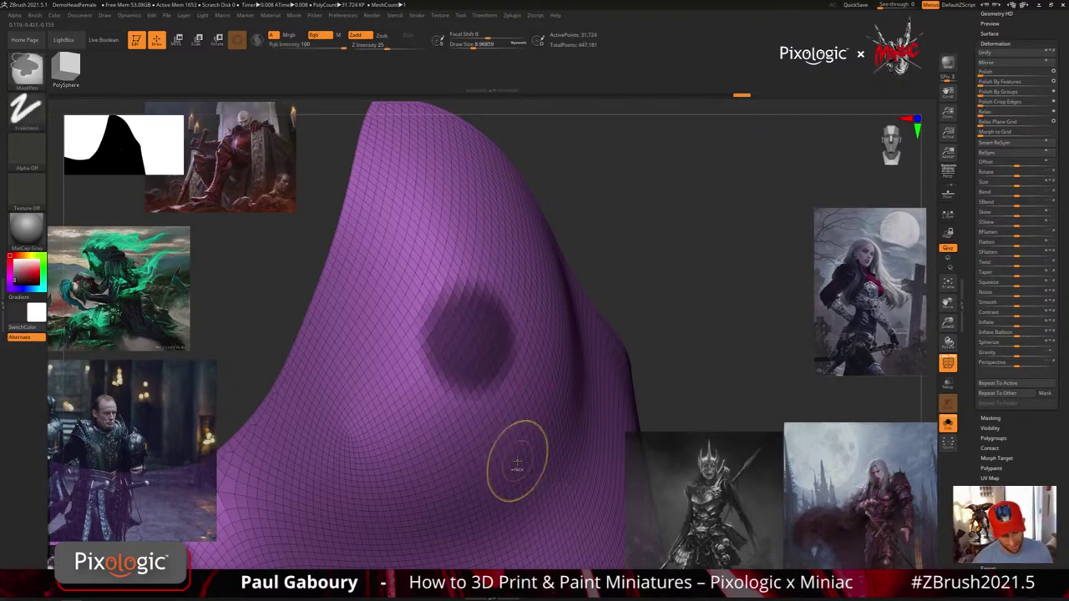
ctrl+right_drag(517, 460, 519, 401)
ctrl+drag(639, 367, 660, 400)
Set the ZModeler edge action to Insert Multiple EdgeLoops and add edge loops along the armour's green rim strip
mouse_move(660, 400)
right_down()
mouse_move(582, 412)
mouse_move(576, 334)
mouse_move(509, 305)
mouse_move(477, 359)
right_up()
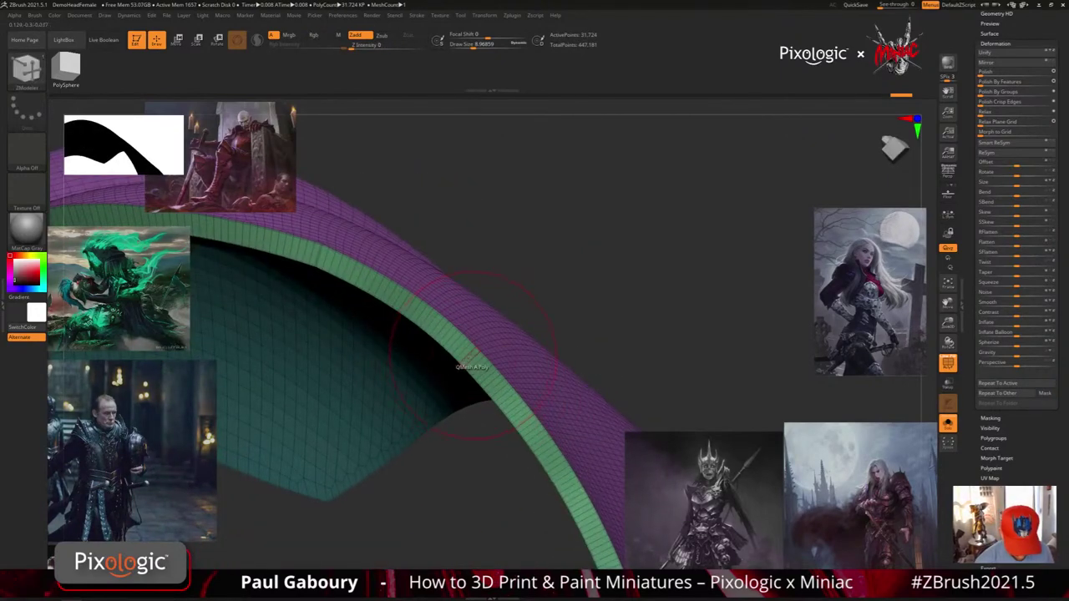
mouse_move(468, 364)
ctrl+right_down()
mouse_move(494, 387)
mouse_move(476, 385)
ctrl+right_up()
key(space)
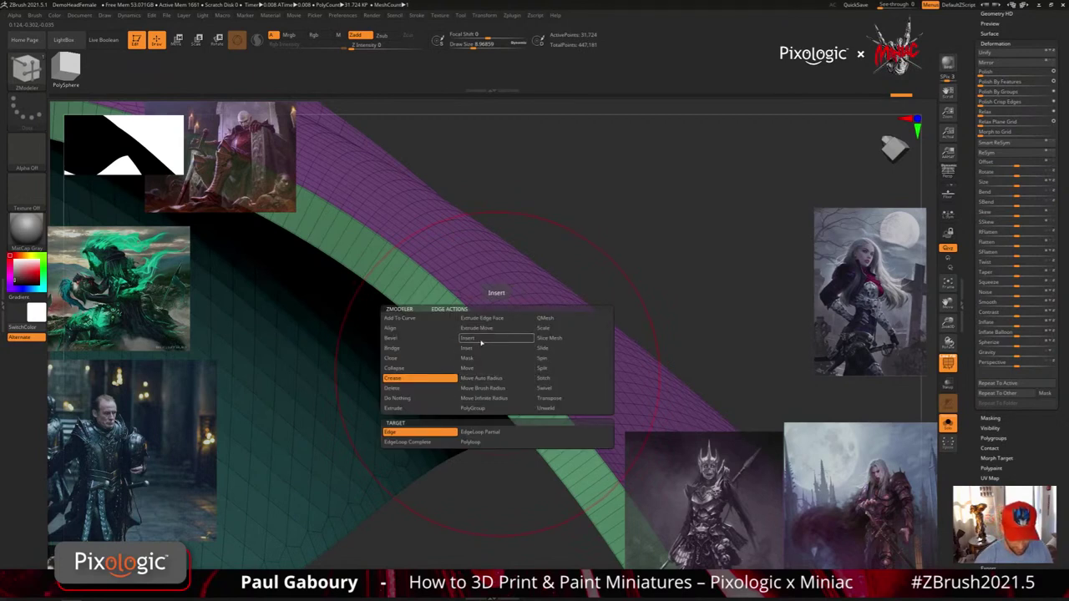
click(481, 343)
click(443, 431)
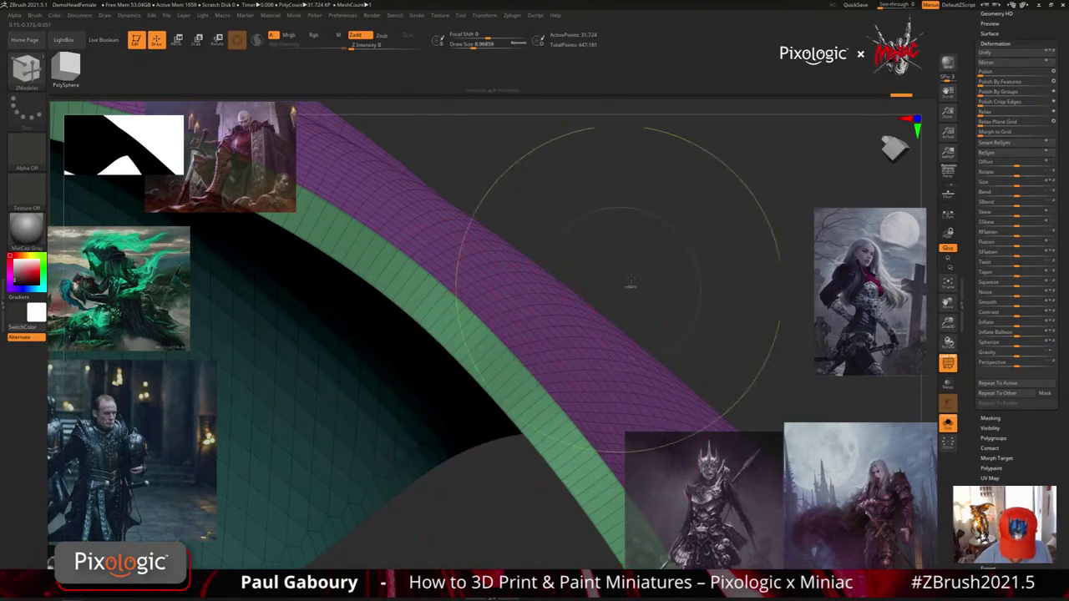
drag(543, 422, 541, 397)
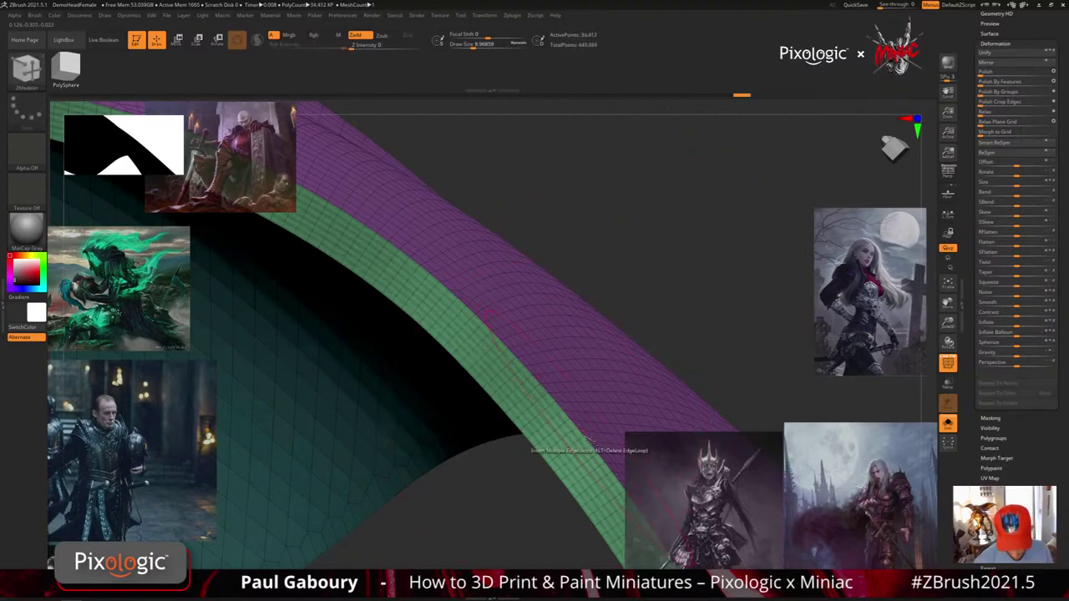
Hide the wireframe and smooth the wavy lower side rim of the armour into a clean curve
right_drag(539, 426, 513, 401)
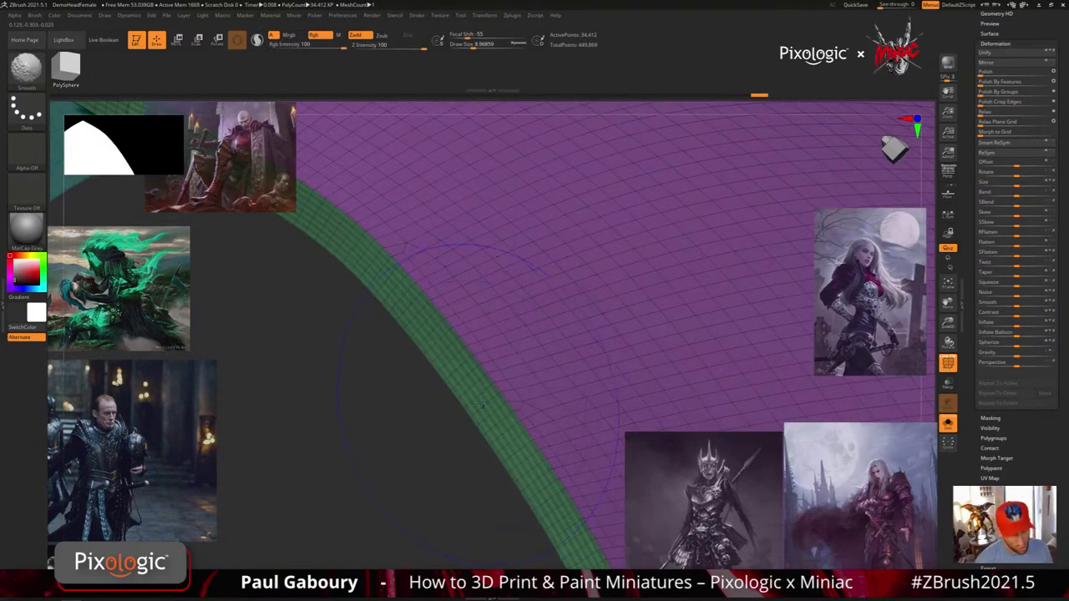
key(shift+f)
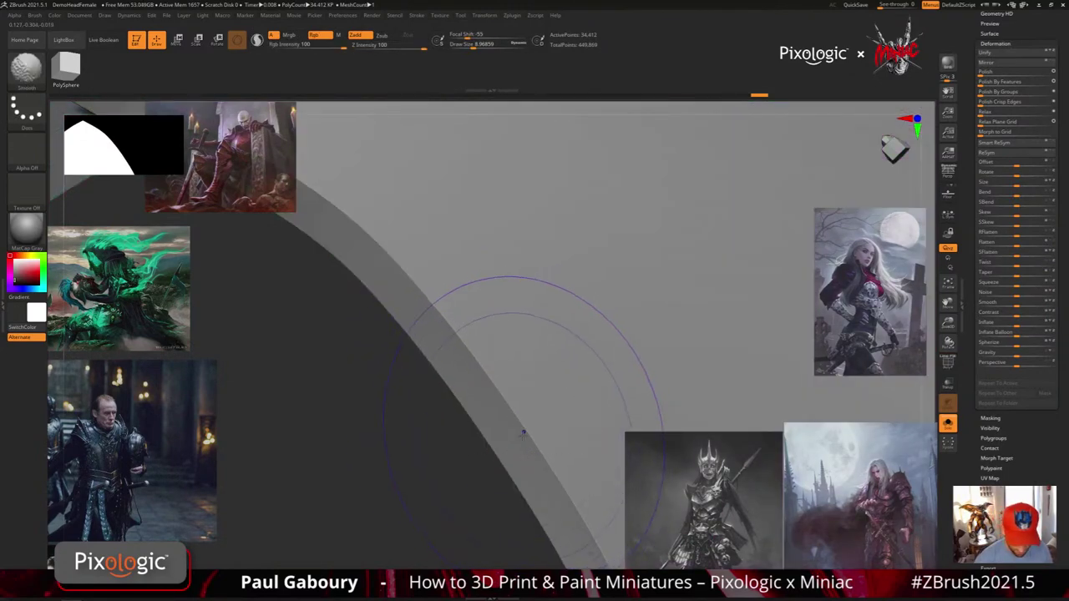
mouse_move(409, 269)
ctrl+right_down()
mouse_move(525, 434)
mouse_move(524, 476)
mouse_move(512, 381)
mouse_move(556, 406)
ctrl+right_up()
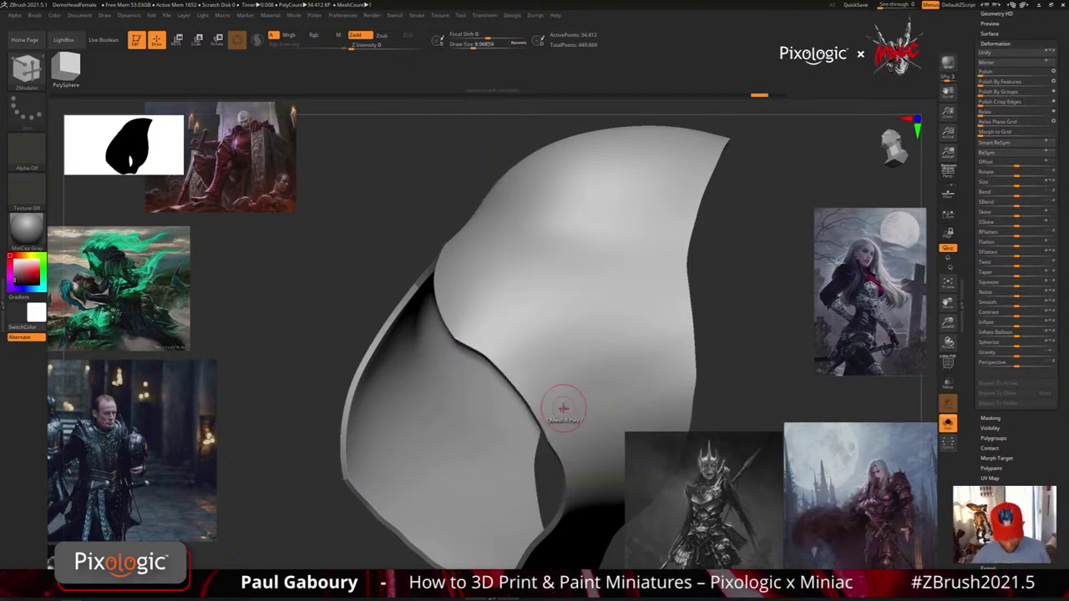
mouse_move(561, 451)
right_down()
mouse_move(575, 453)
mouse_move(503, 393)
right_up()
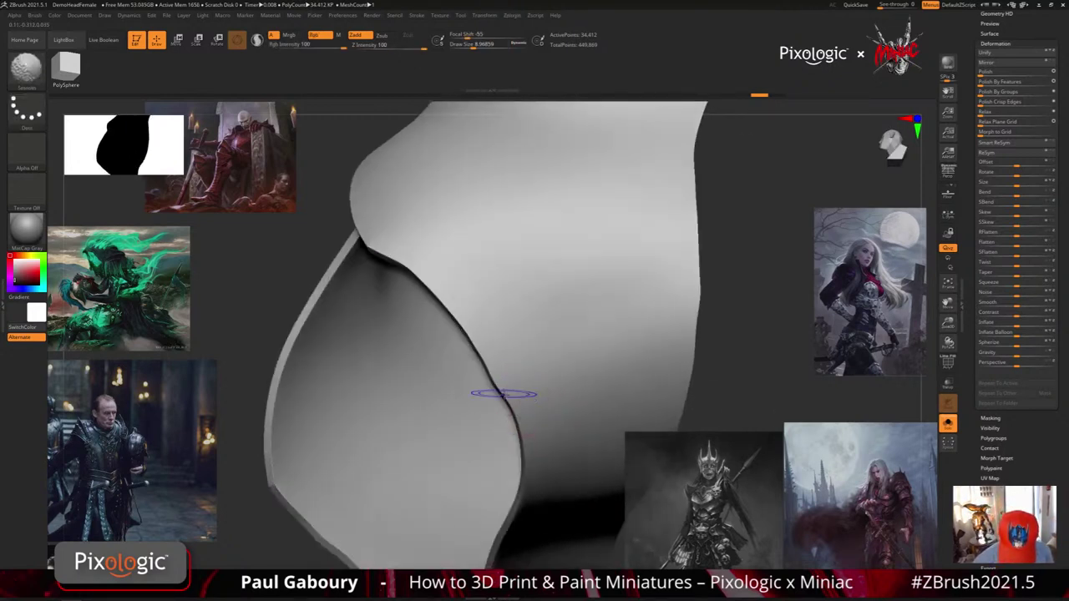
mouse_move(493, 378)
shift+mouse_down()
mouse_move(506, 400)
mouse_move(455, 311)
mouse_move(498, 383)
mouse_move(406, 264)
mouse_move(419, 278)
shift+mouse_up()
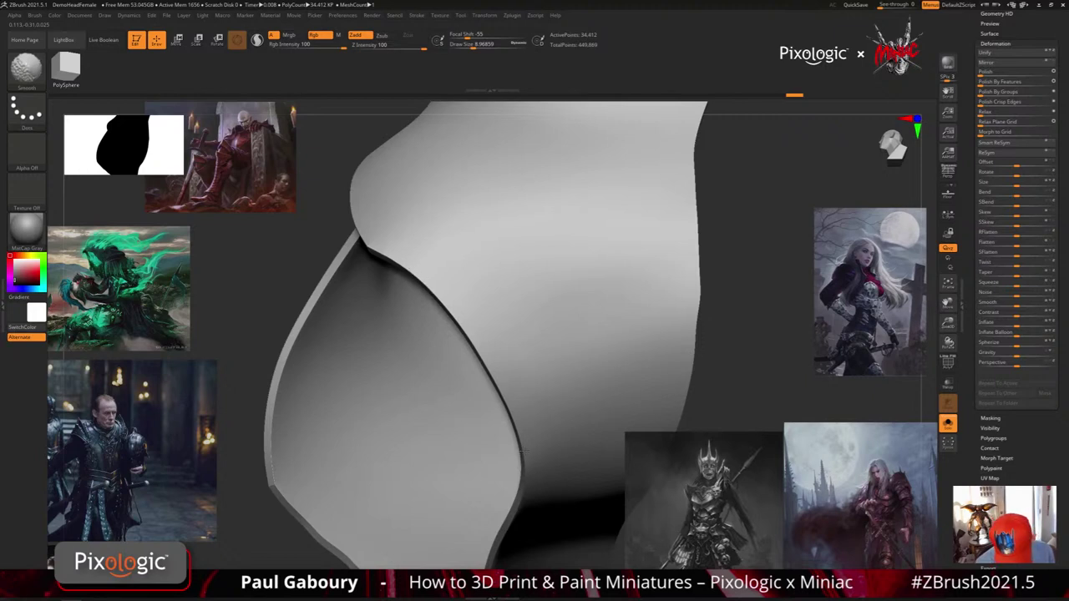
Smooth the lower side rim of the armour and show its polygroup wireframe around the green strip
mouse_move(520, 455)
shift+mouse_down()
mouse_move(467, 318)
mouse_move(404, 260)
mouse_move(509, 403)
mouse_move(519, 517)
shift+mouse_up()
ctrl+right_drag(519, 517, 506, 438)
key(shift+f)
ctrl+right_drag(479, 384, 536, 492)
key(shift)
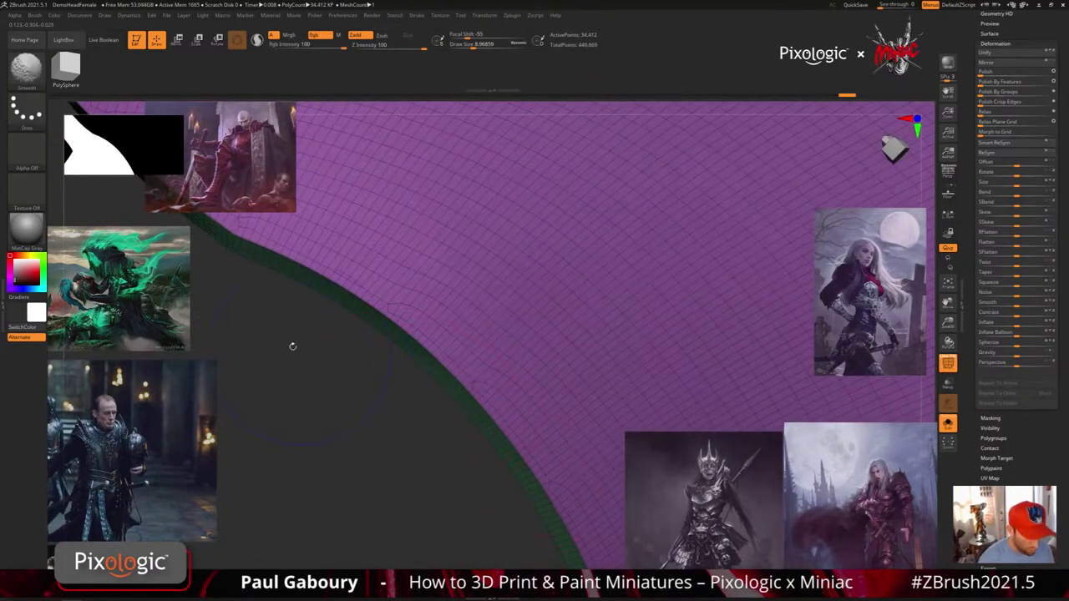
Change the Smooth brush's Weighted Smooth Mode and smooth the armour rim along its purple and green polygroup border
click(35, 16)
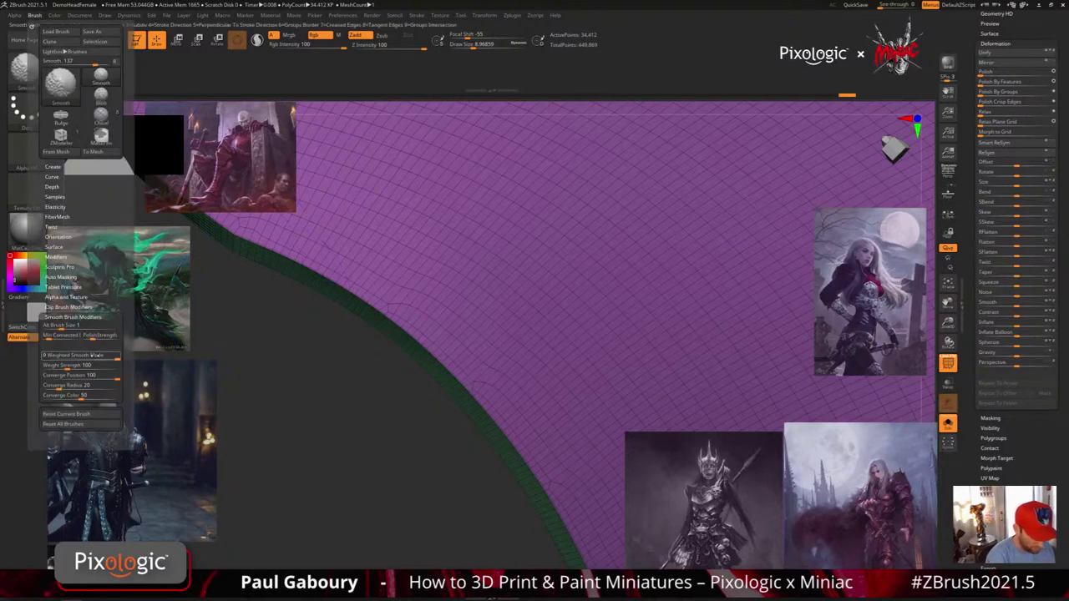
click(113, 358)
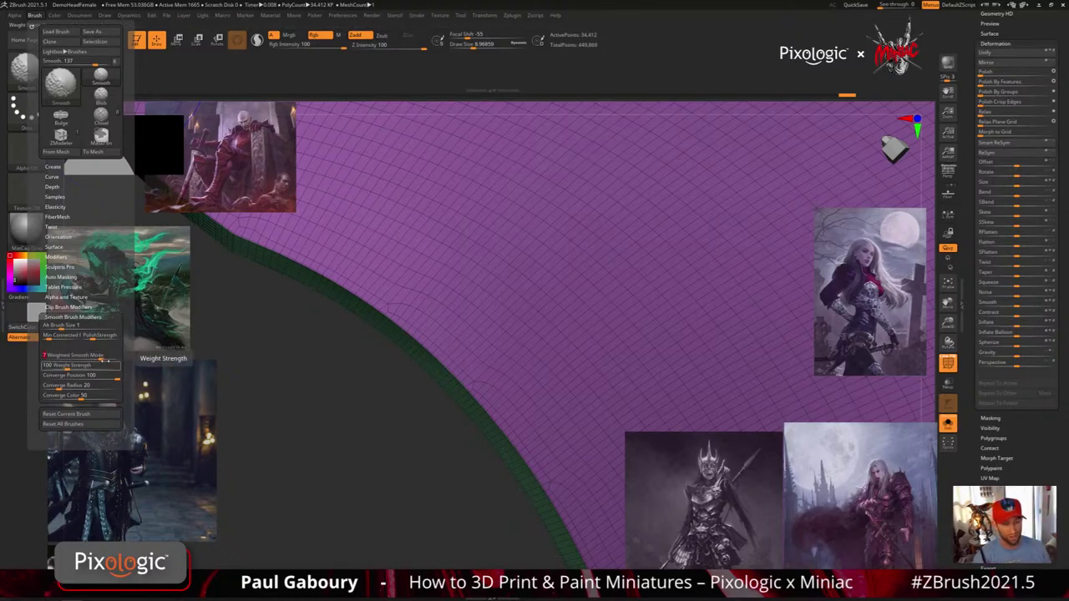
alt+drag(380, 434, 387, 408)
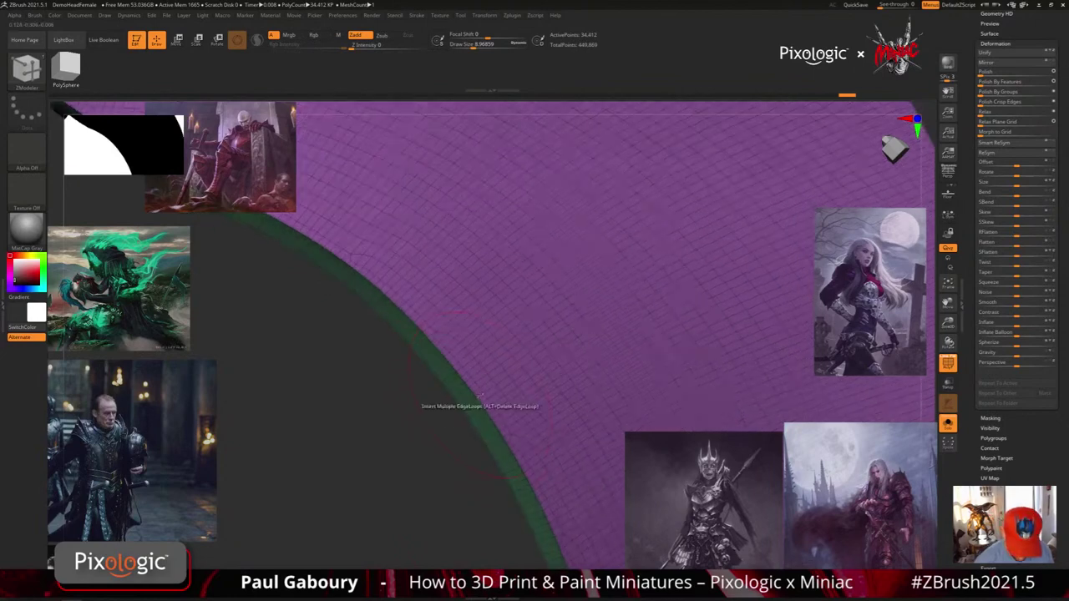
mouse_move(492, 425)
shift+mouse_down()
mouse_move(434, 344)
mouse_move(519, 468)
mouse_move(414, 321)
mouse_move(545, 526)
mouse_move(407, 322)
mouse_move(518, 470)
mouse_move(345, 271)
shift+mouse_up()
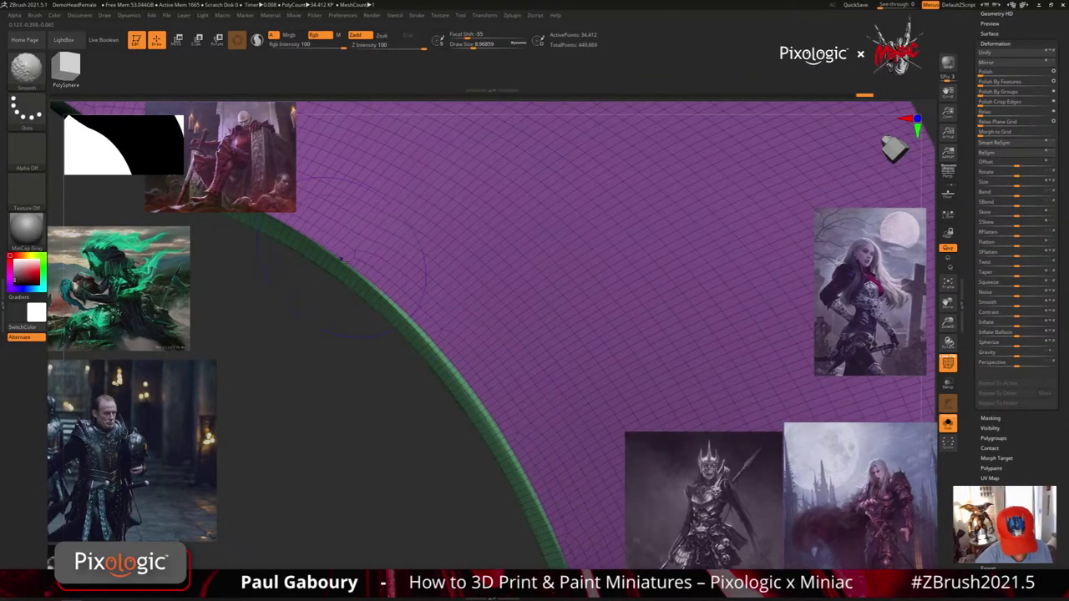
key(shift+f)
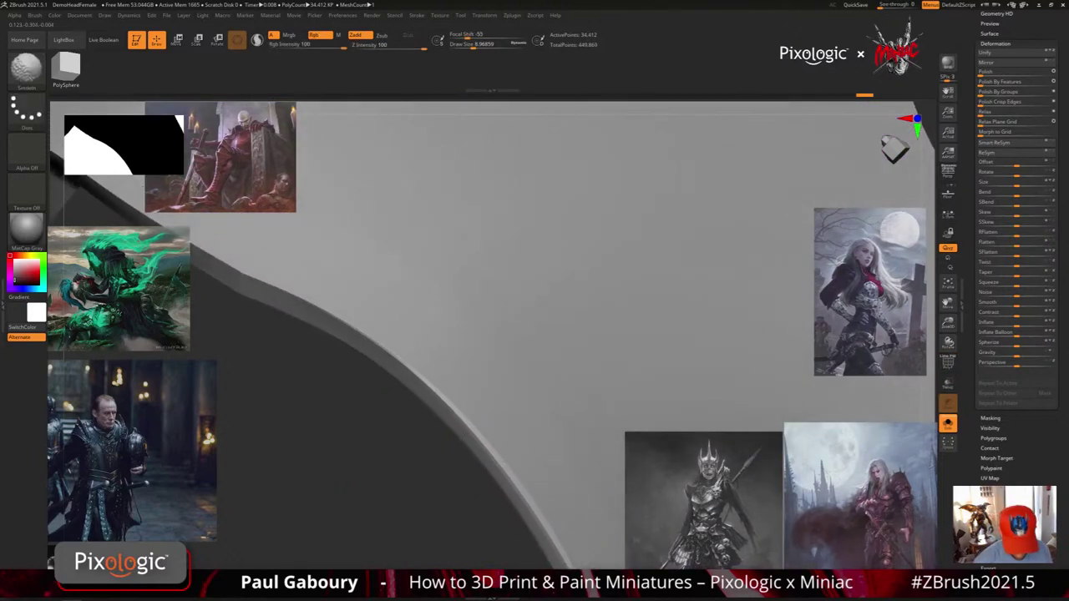
shift+drag(269, 280, 252, 273)
Examine the smoothed rim from several angles, show the polygroups on the whole armour and look through the Geometry options
ctrl+right_drag(457, 370, 460, 404)
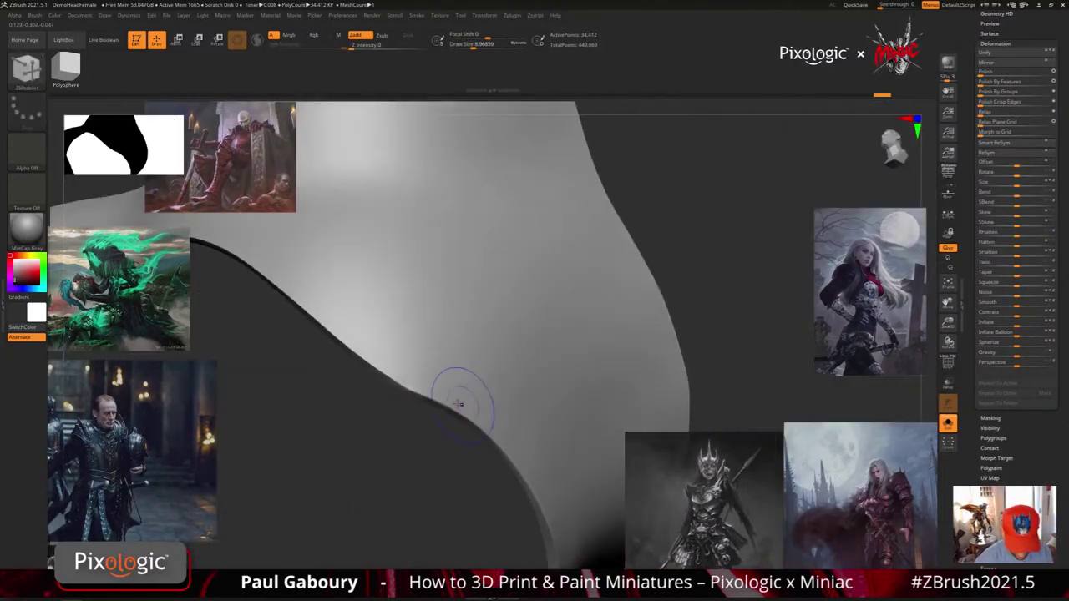
drag(299, 304, 276, 311)
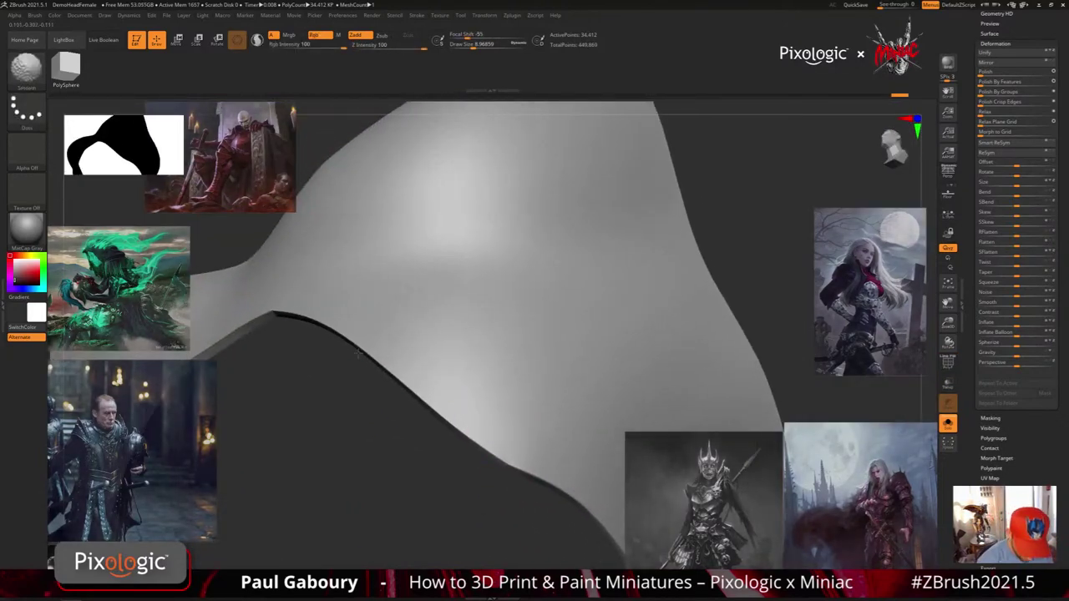
drag(490, 393, 494, 491)
mouse_move(554, 531)
mouse_down()
mouse_move(492, 528)
mouse_move(560, 541)
mouse_move(548, 506)
mouse_move(574, 488)
mouse_move(544, 474)
mouse_move(561, 495)
mouse_up()
key(shift+f)
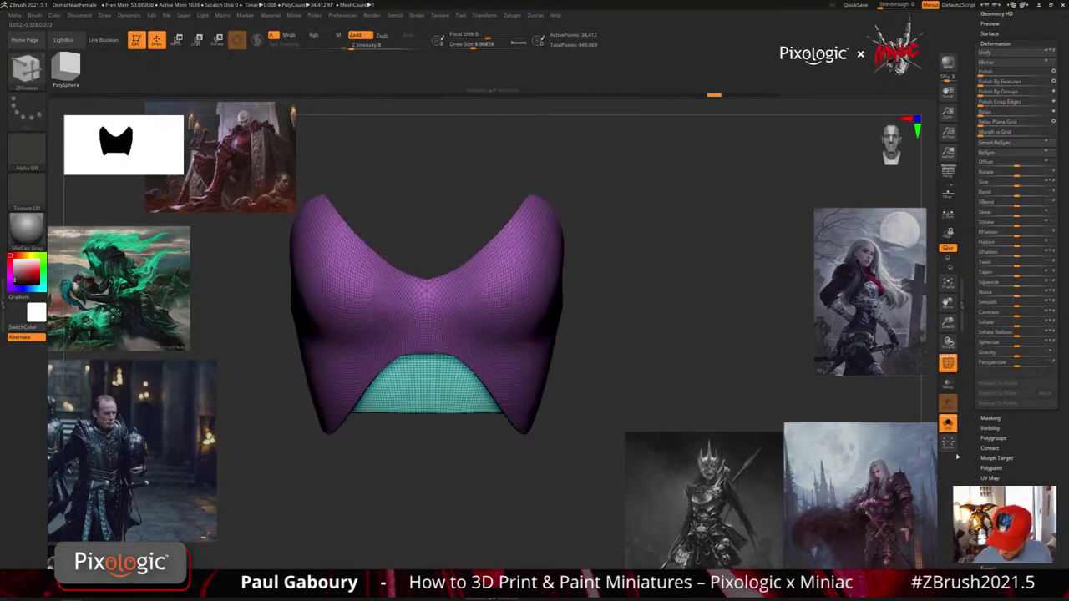
scroll(999, 119, up, 3)
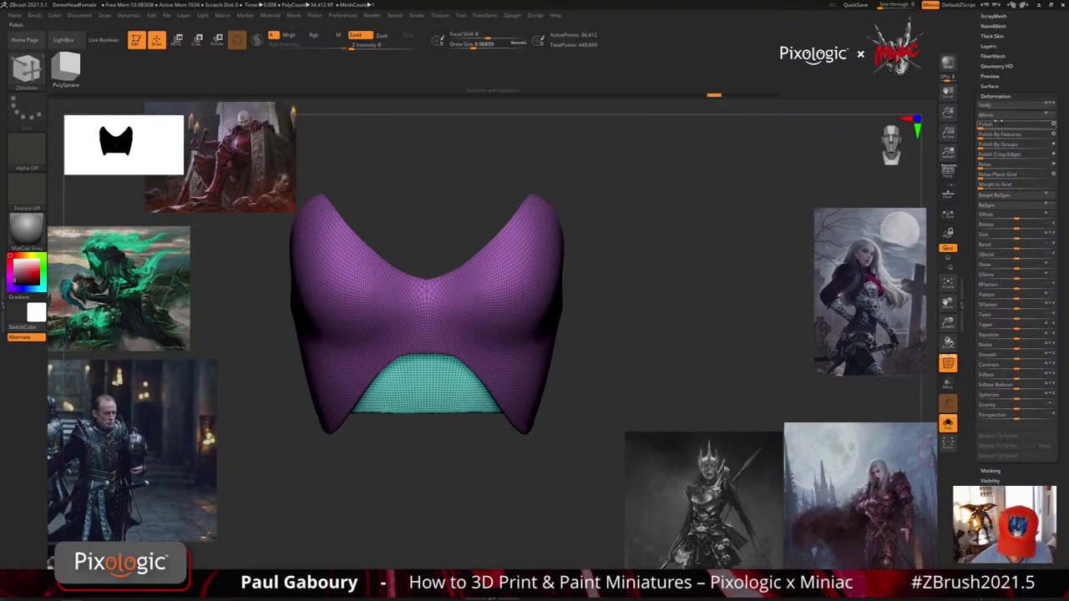
shift+scroll(1015, 86, up, 3)
click(994, 65)
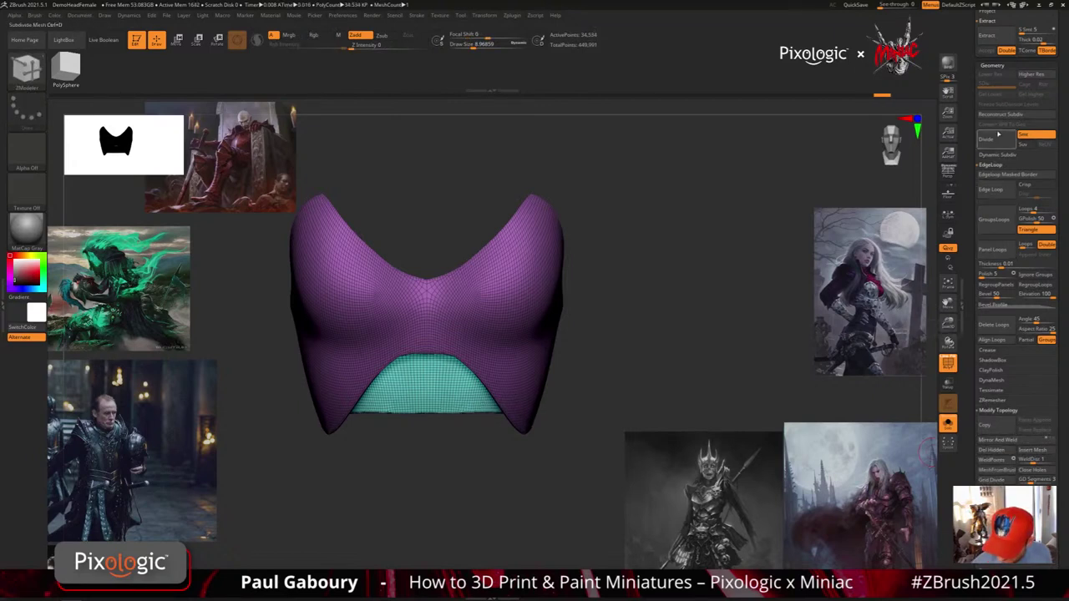
click(992, 65)
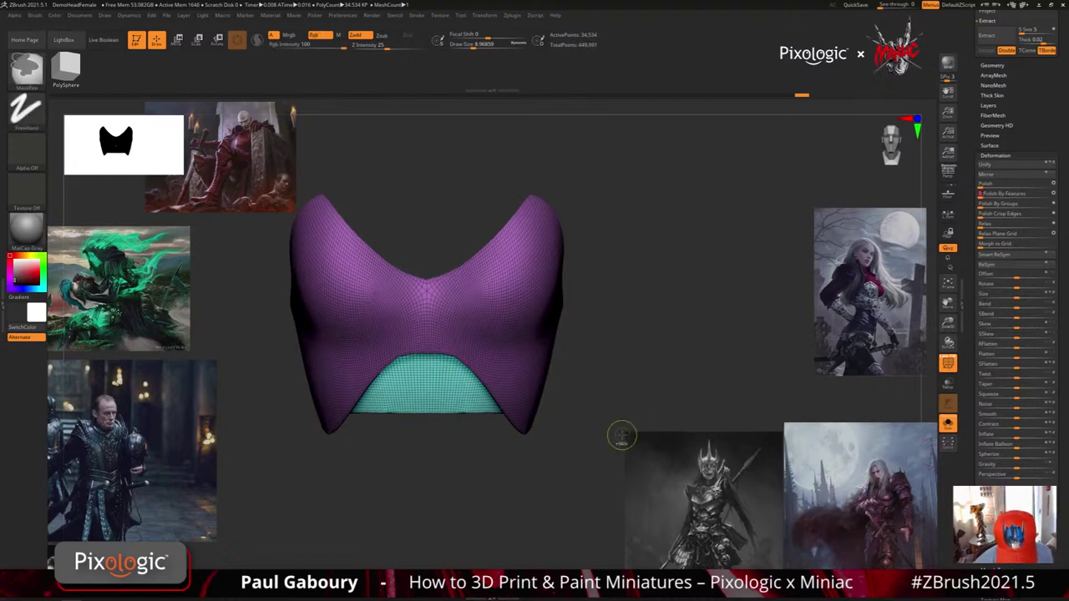
Hide the wireframe and leave Solo mode to show the whole figure with its armour pieces
ctrl+right_drag(620, 435, 560, 439)
key(shift+f)
click(948, 423)
ctrl+right_drag(585, 480, 527, 486)
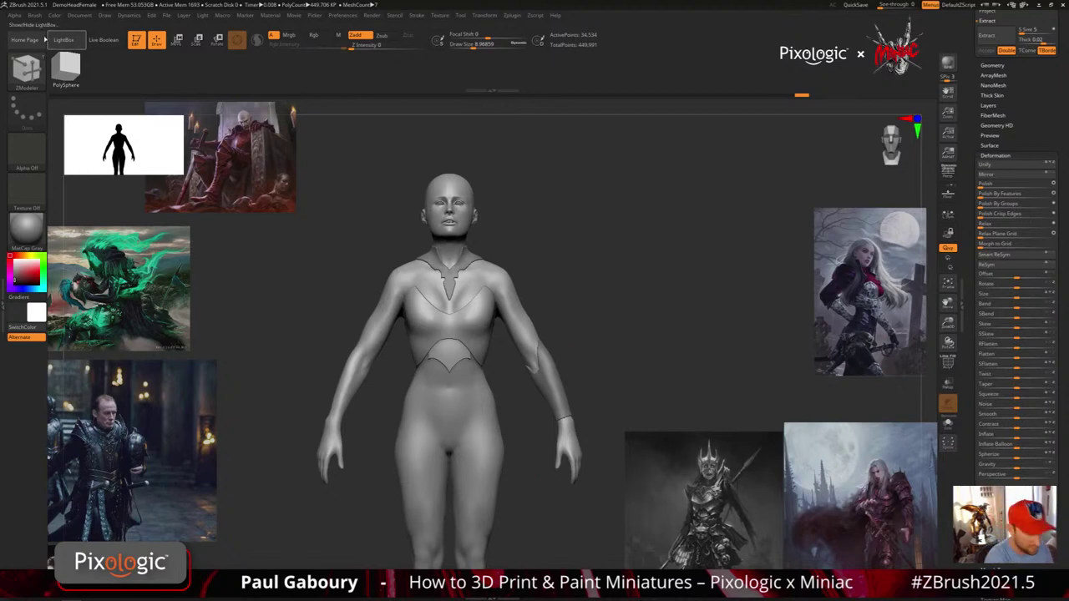
Check the Weighted Smooth Mode options of the Smooth brush and inspect the armour pieces on the torso
click(34, 15)
key(shift)
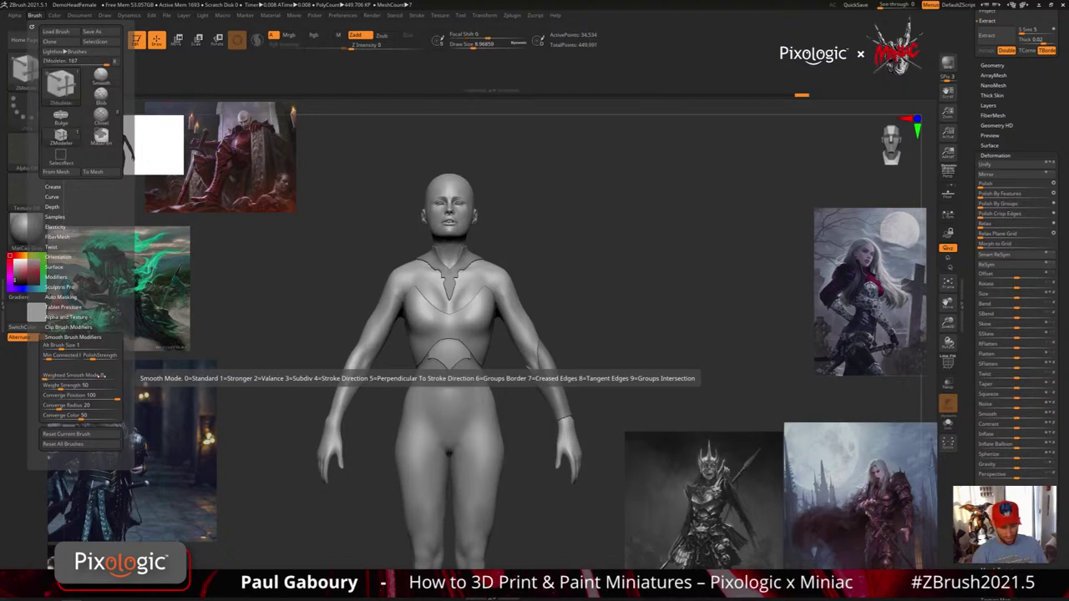
drag(668, 327, 649, 339)
alt+right_drag(645, 351, 633, 395)
ctrl+right_drag(633, 396, 616, 459)
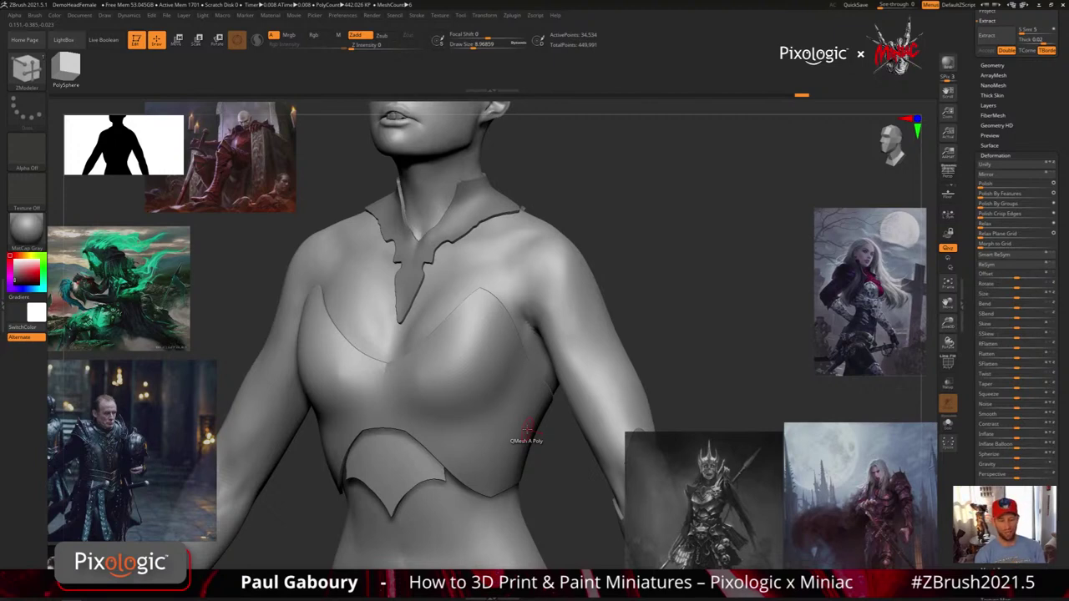
Isolate the chest armour in Solo mode and show its wireframe close up at the green rim strip
ctrl+shift+click(483, 380)
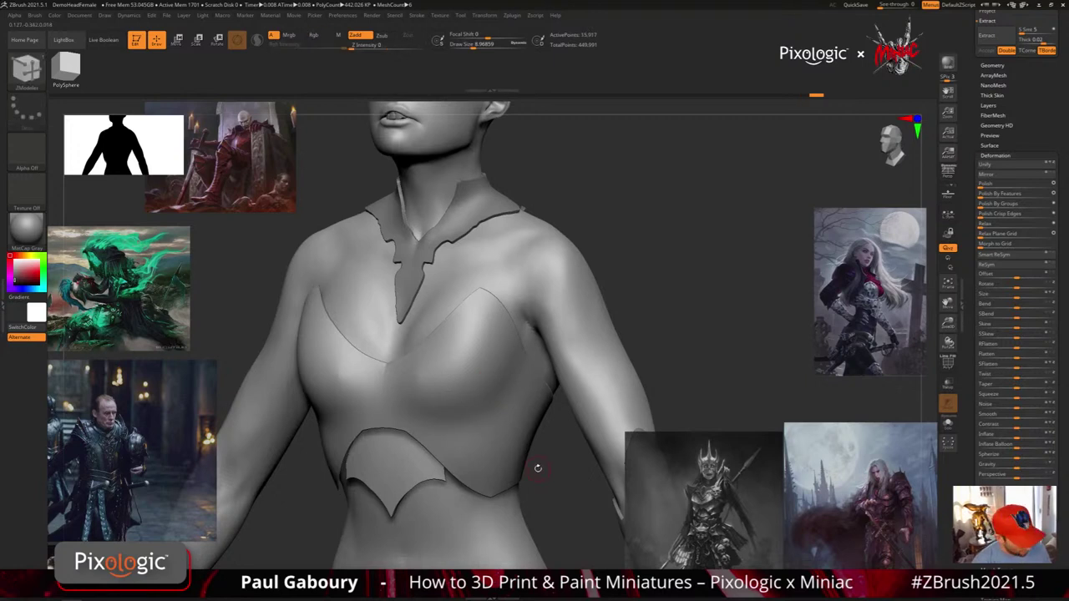
ctrl+shift+click(540, 472)
drag(540, 472, 566, 468)
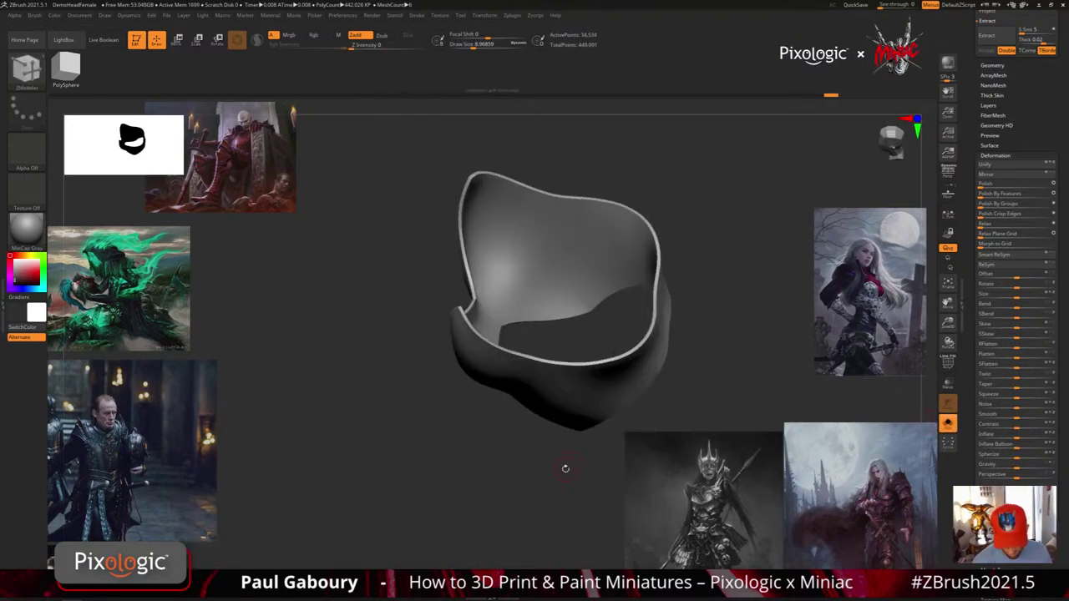
key(shift+f)
alt+right_drag(559, 437, 522, 561)
drag(522, 562, 533, 428)
ctrl+right_drag(551, 480, 527, 402)
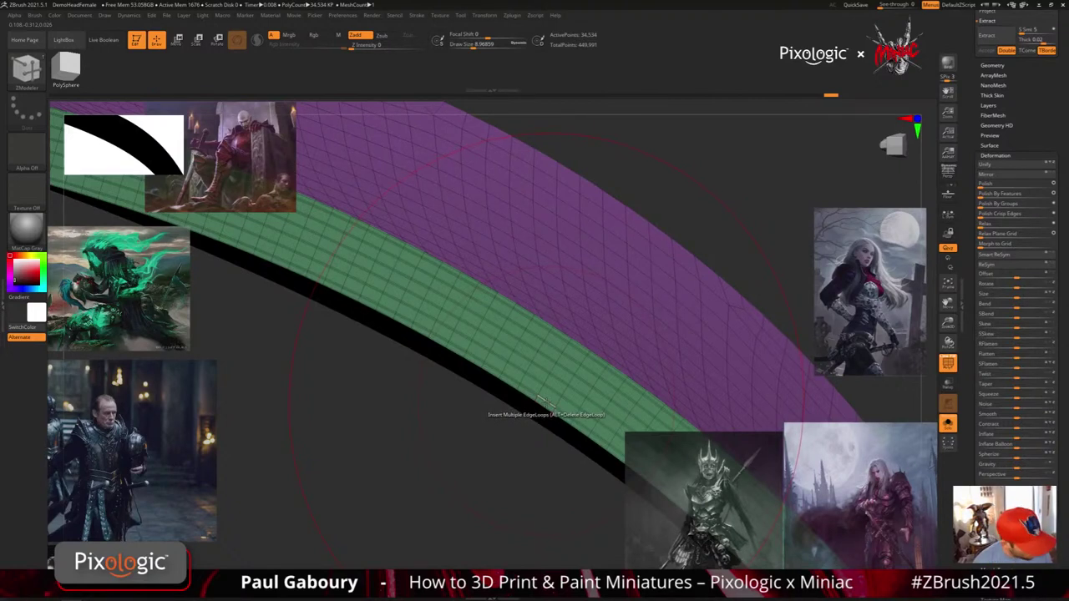
Delete the lengthwise edge loops inside the green rim strip, leaving a single row of polygons
alt+click(546, 400)
alt+click(555, 392)
alt+click(565, 381)
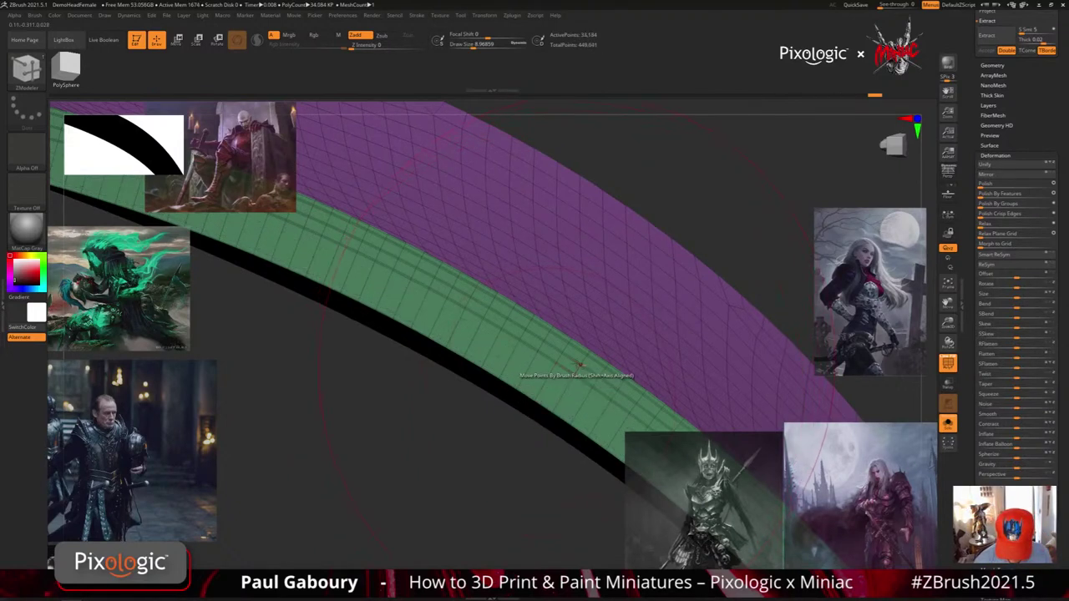
alt+click(575, 369)
alt+click(574, 362)
alt+click(579, 351)
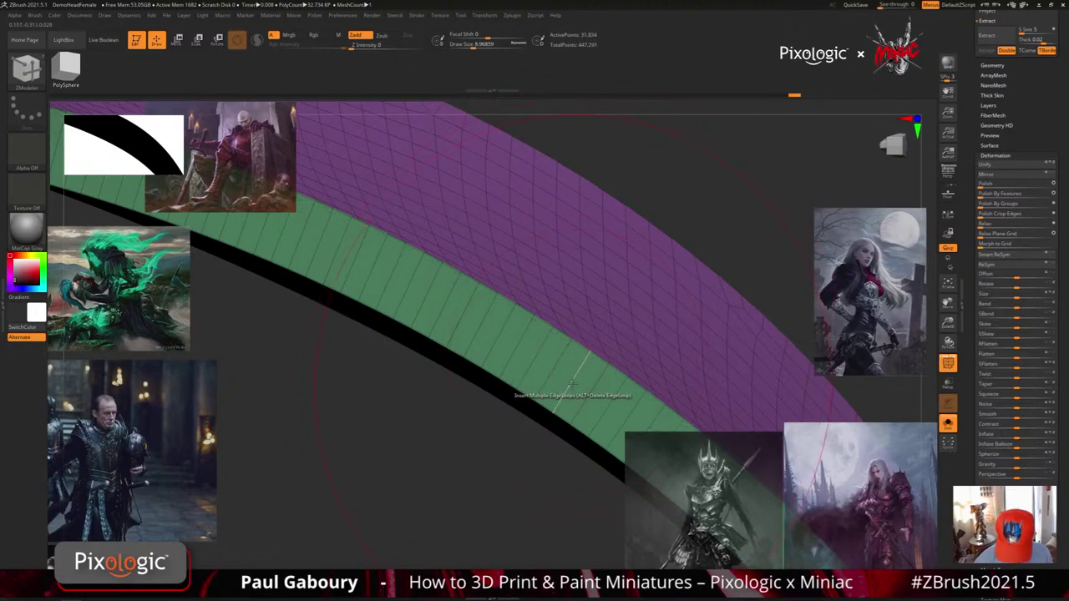
Set the Insert edge action to Alternate Polygroup and insert edge loops that divide both rims into alternating bands
key(space)
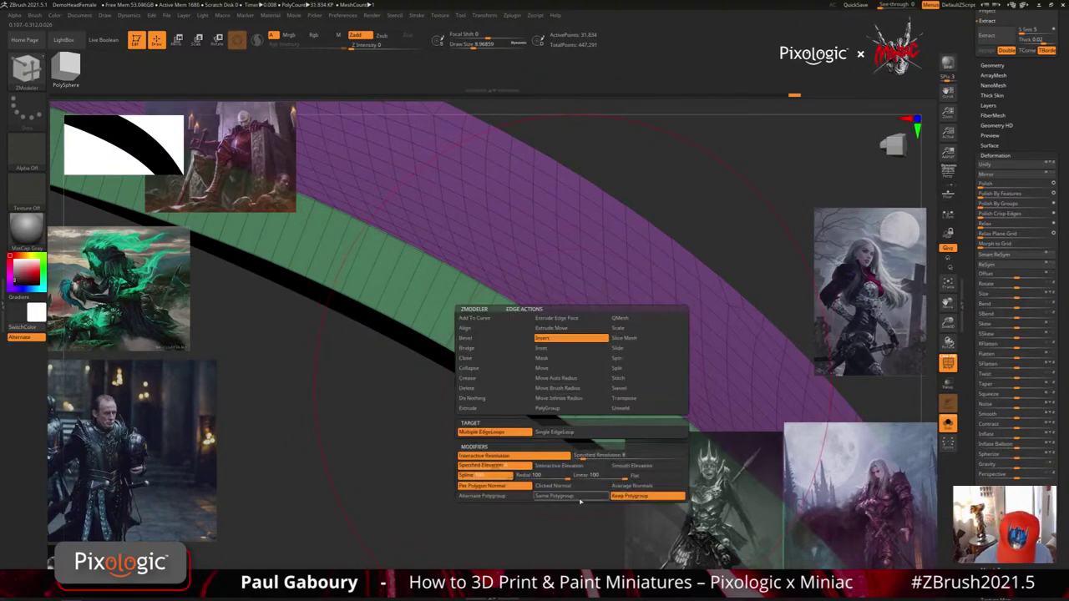
click(498, 496)
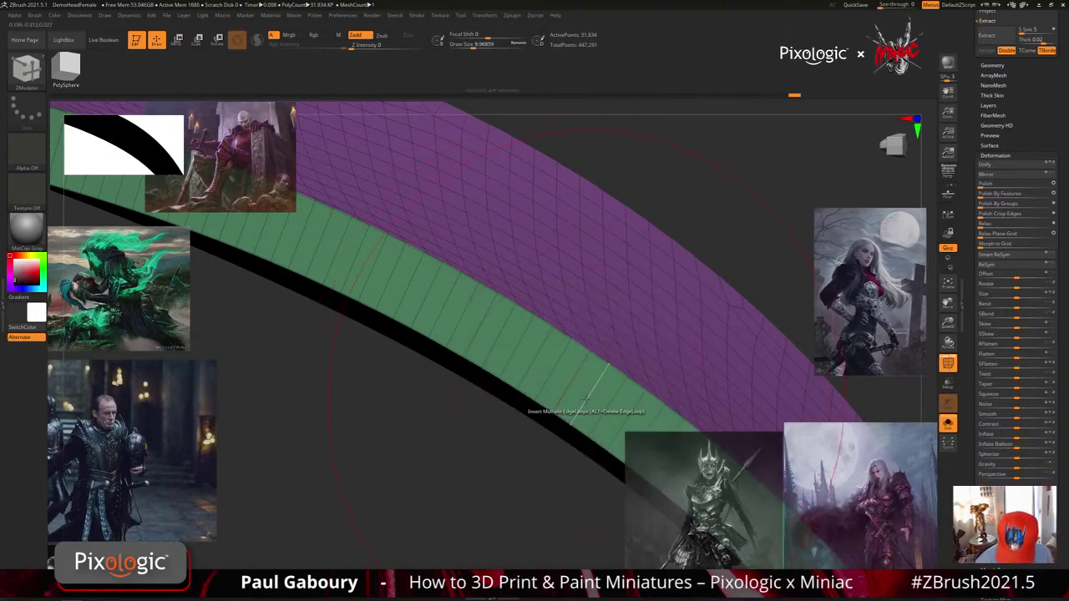
click(592, 385)
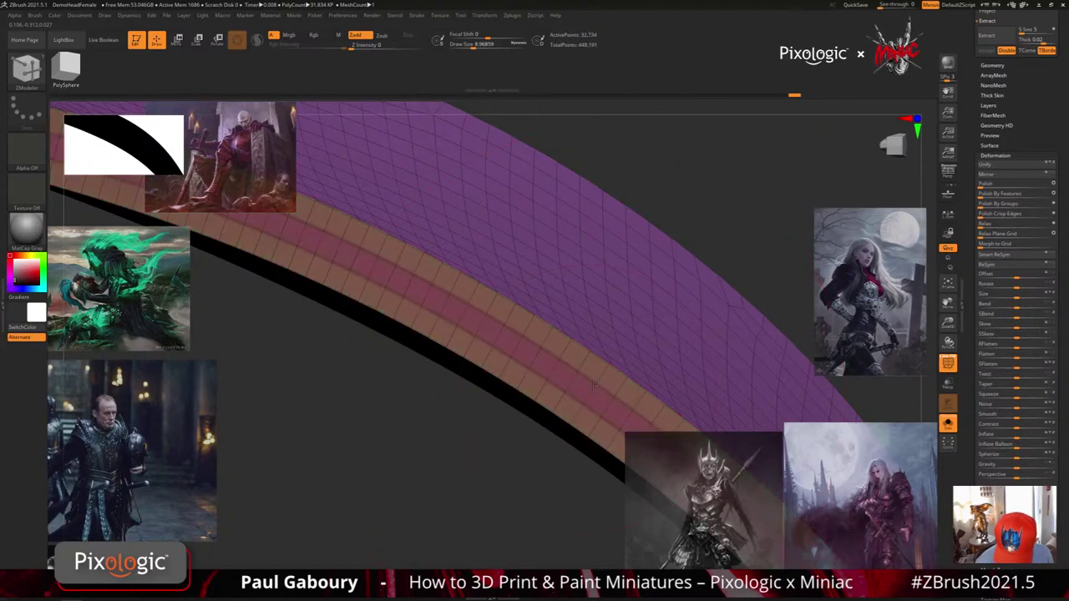
ctrl+right_drag(603, 362, 562, 337)
drag(562, 337, 610, 414)
click(609, 414)
ctrl+right_drag(609, 415, 594, 424)
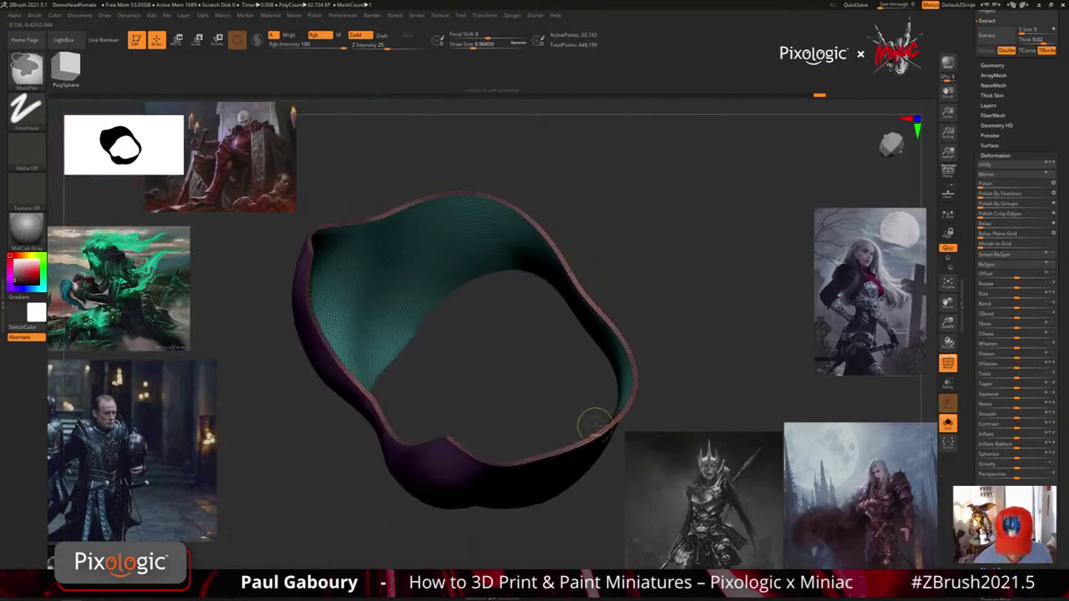
Split the middle polygroup band of each rim lengthwise with a centre edge loop
drag(607, 454, 539, 445)
right_drag(540, 446, 541, 401)
right_drag(541, 401, 545, 292)
mouse_move(536, 426)
ctrl+right_down()
mouse_move(543, 455)
mouse_move(576, 484)
ctrl+right_up()
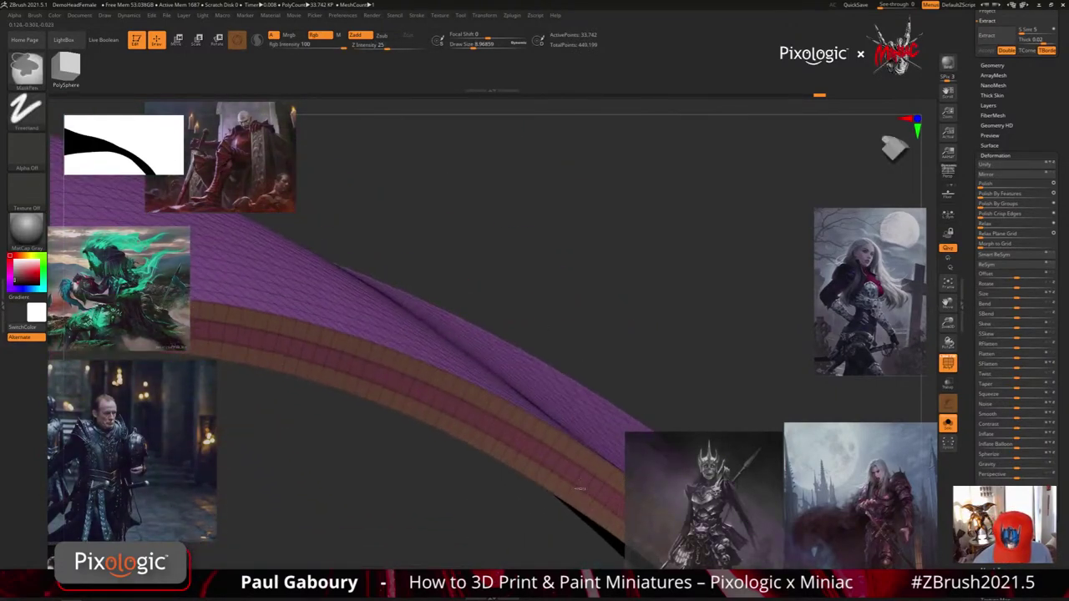
key(space)
click(578, 455)
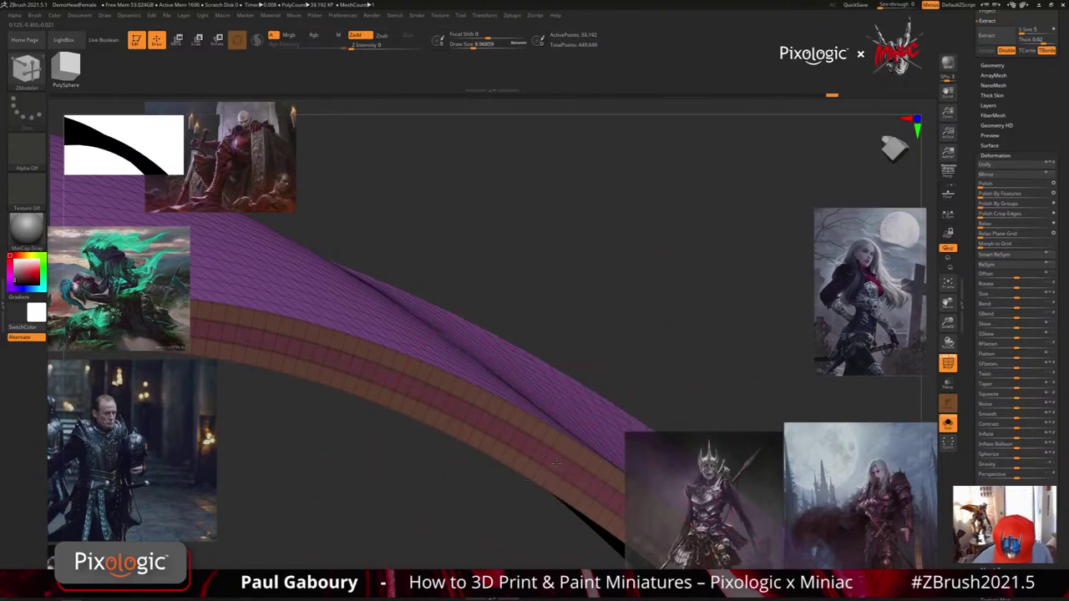
mouse_move(565, 451)
ctrl+right_down()
mouse_move(540, 350)
mouse_move(547, 443)
ctrl+right_up()
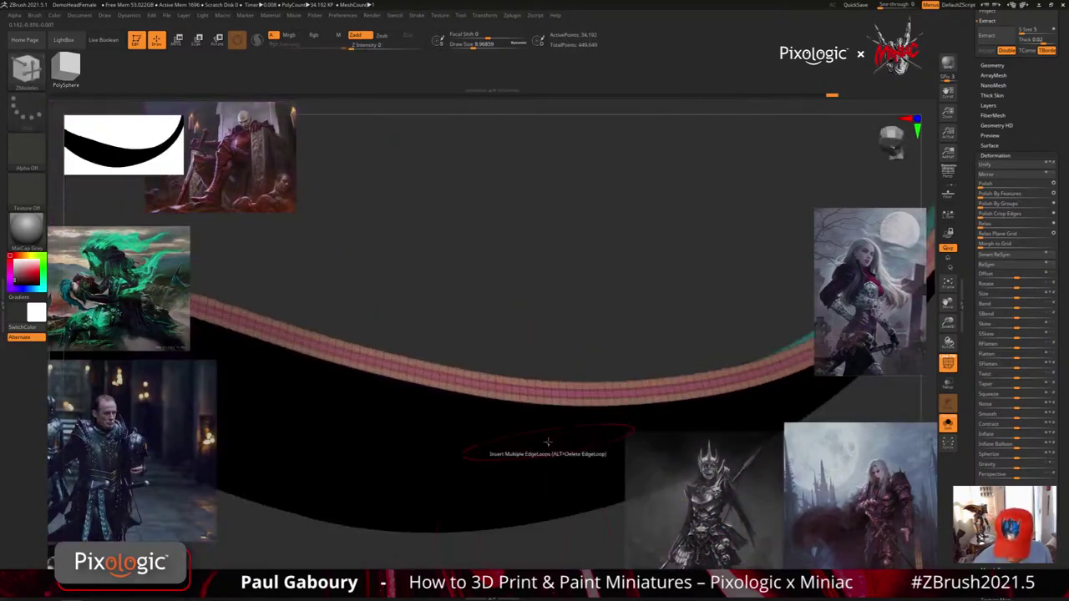
click(582, 394)
ctrl+right_drag(589, 403, 601, 417)
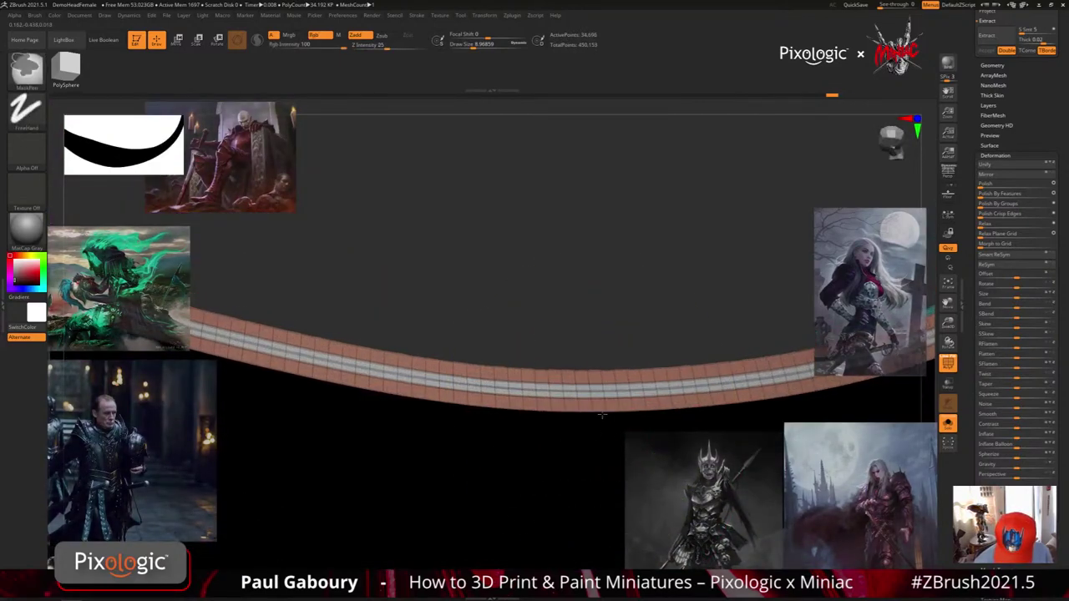
Isolate the white middle band of the rim with ZModeler active and show the full mesh again
ctrl+shift+click(576, 389)
key(b)
key(z)
key(m)
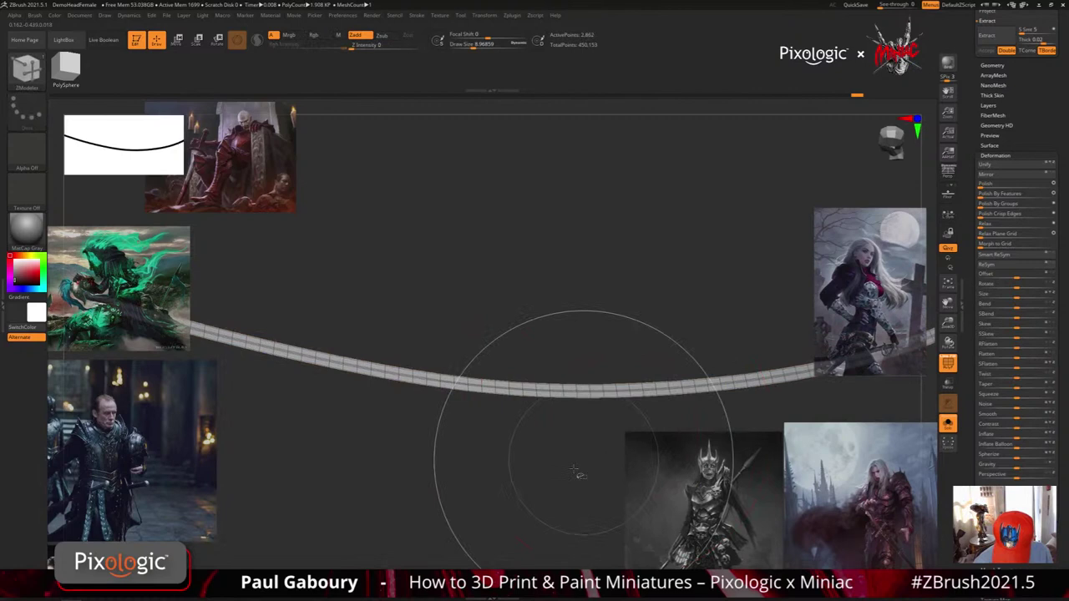
drag(576, 473, 563, 392)
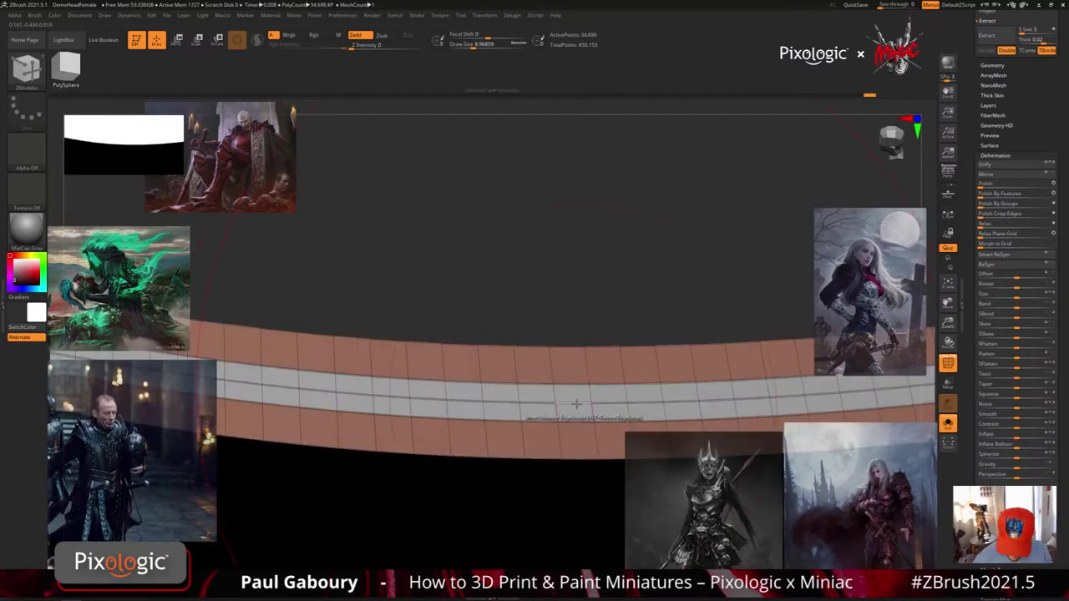
Try assigning different polygroups to the two middle rows of the rim strip, and undo both
click(574, 395)
click(566, 413)
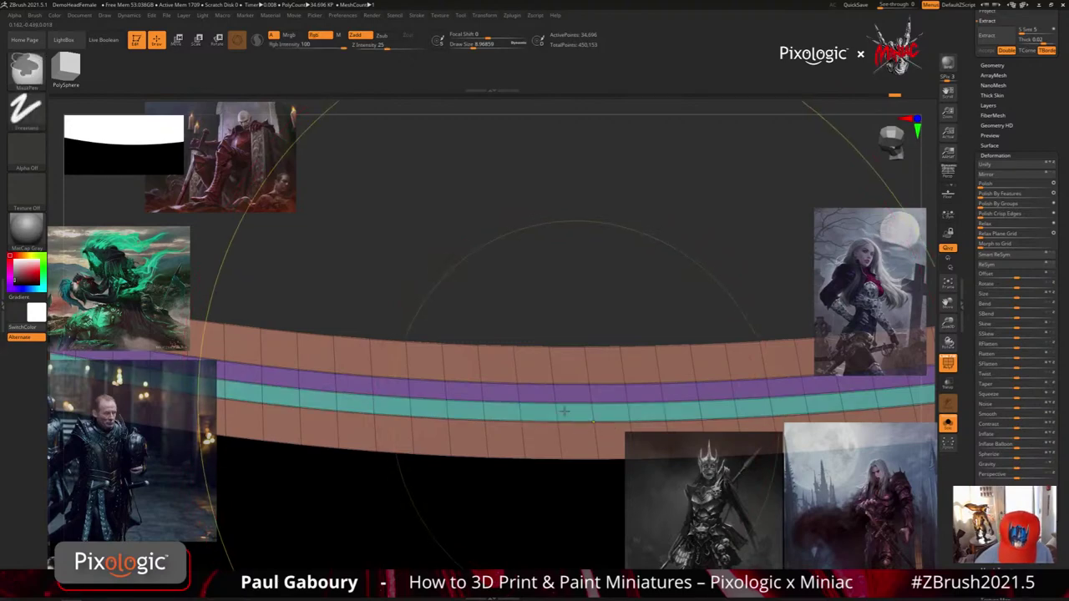
ctrl+right_drag(565, 410, 414, 359)
key(ctrl+z)
key(ctrl+z)
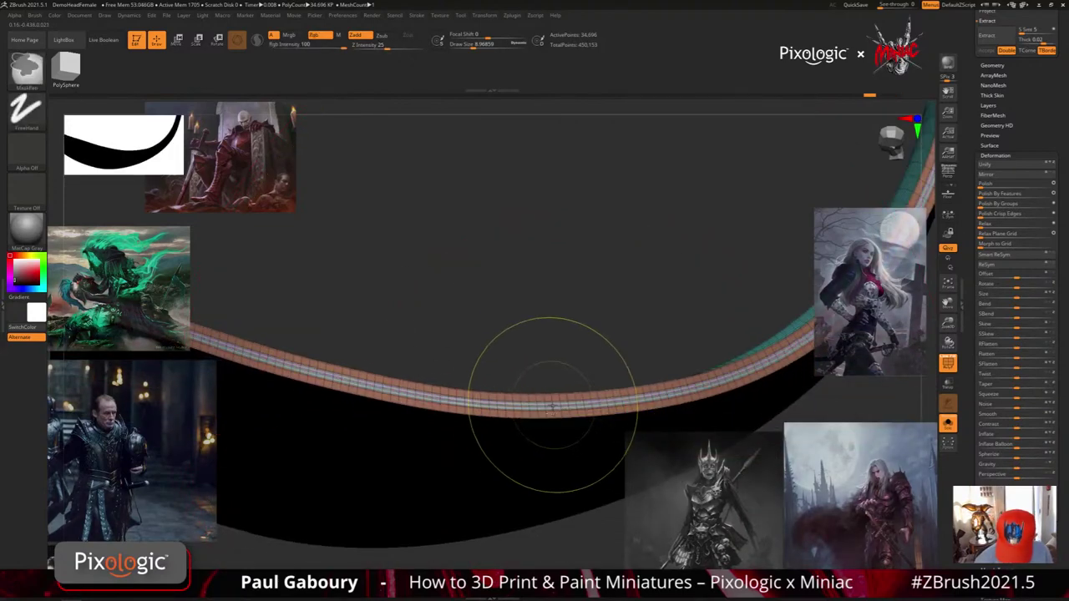
Assign a separate polygroup to each of the two middle polyloops along the rim strip
mouse_move(551, 405)
ctrl+right_down()
mouse_move(518, 379)
mouse_move(467, 301)
mouse_move(506, 430)
mouse_move(495, 461)
ctrl+right_up()
click(548, 399)
click(493, 464)
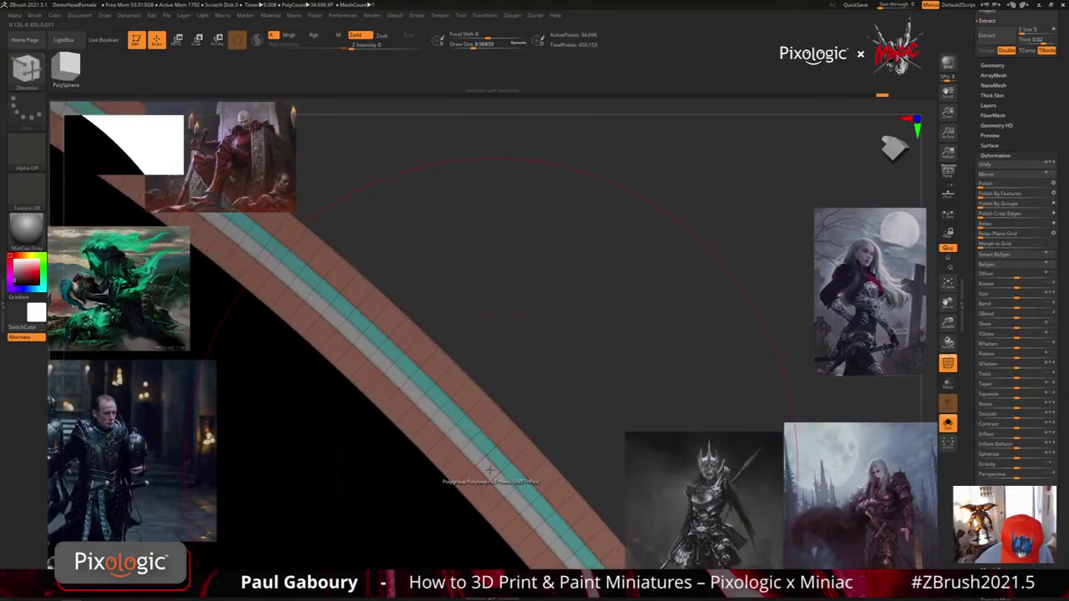
click(489, 472)
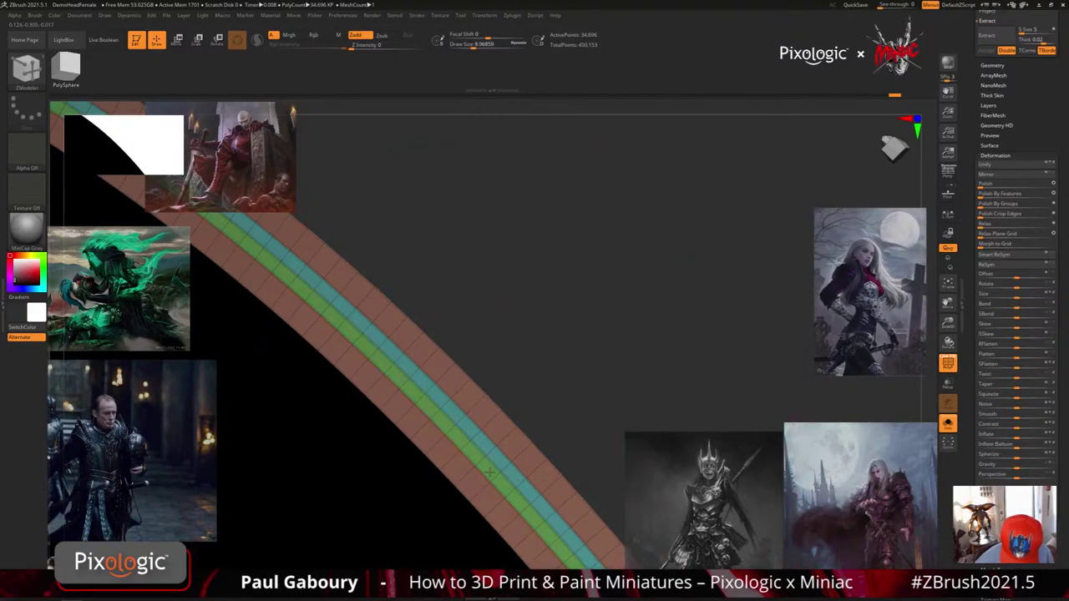
click(489, 472)
click(489, 472)
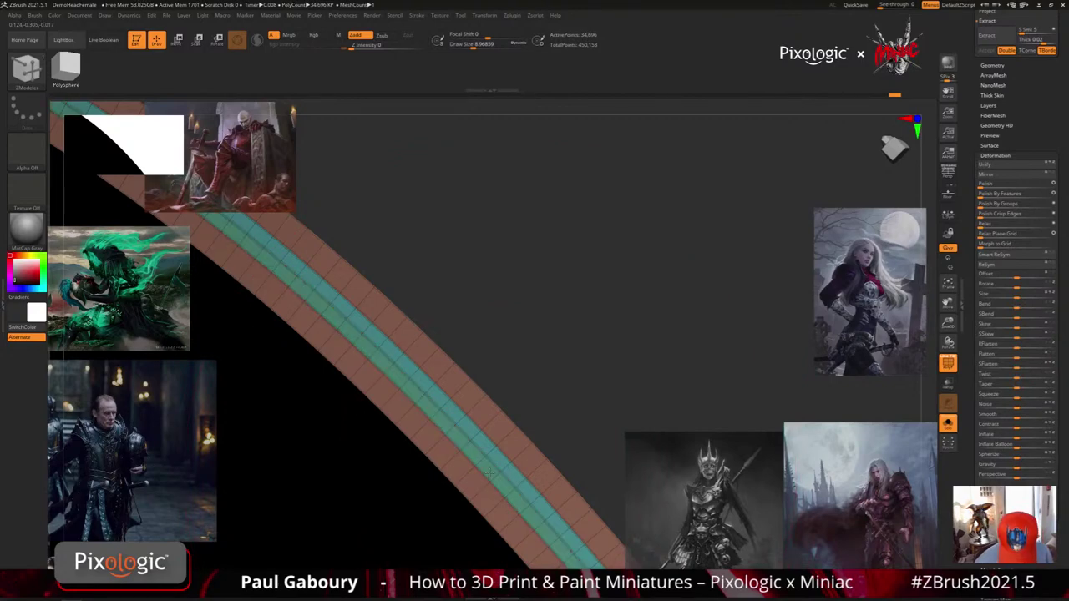
Isolate one of the two middle polyloops along the rim strip and turn on double-sided display
mouse_move(496, 457)
ctrl+right_down()
mouse_move(329, 384)
mouse_move(485, 500)
mouse_move(506, 429)
mouse_move(529, 450)
ctrl+right_up()
click(511, 392)
right_drag(509, 403, 601, 386)
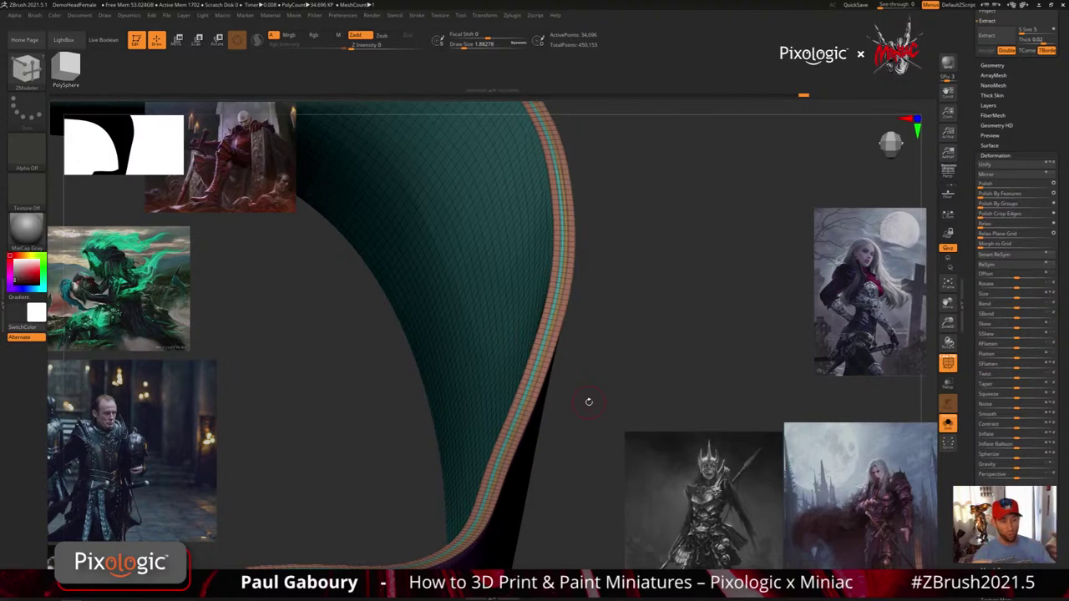
ctrl+shift+click(531, 380)
ctrl+right_drag(533, 381, 602, 458)
drag(588, 475, 568, 451)
drag(1029, 551, 1028, 456)
scroll(1015, 417, up, 1)
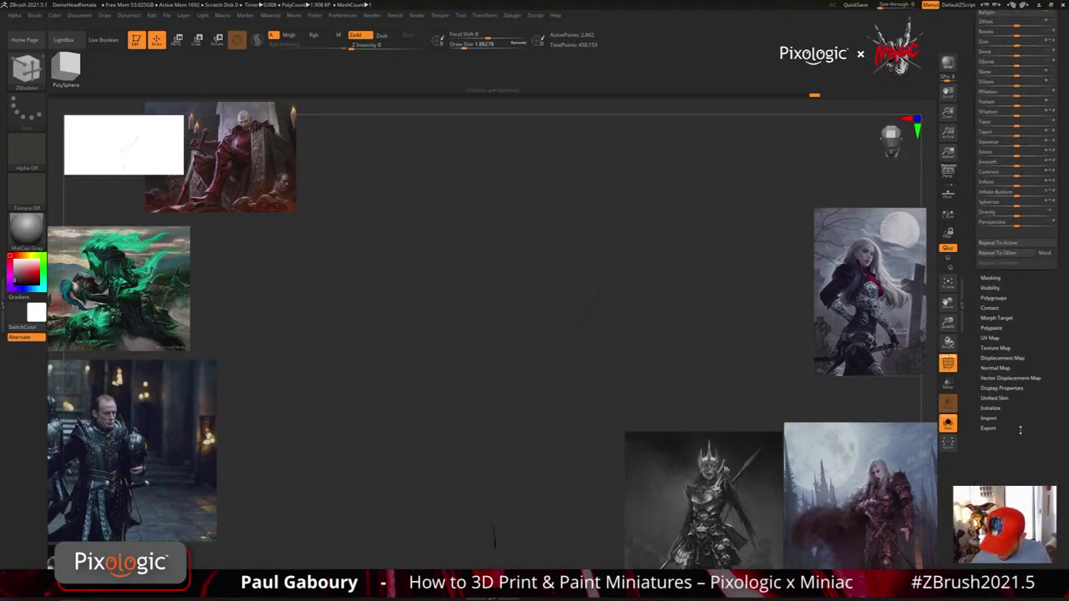
key(shift)
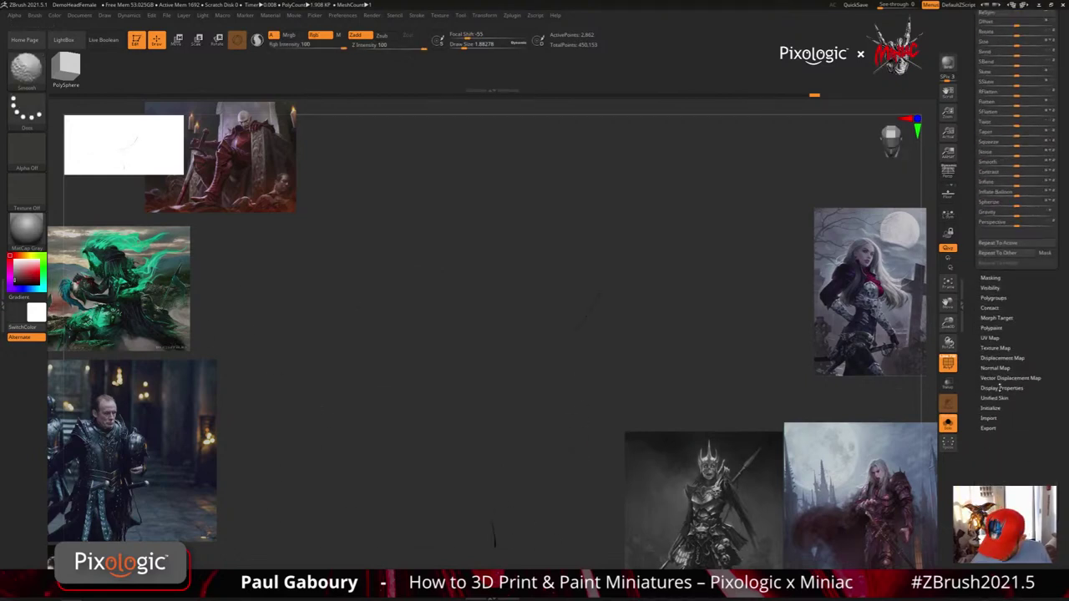
click(1000, 388)
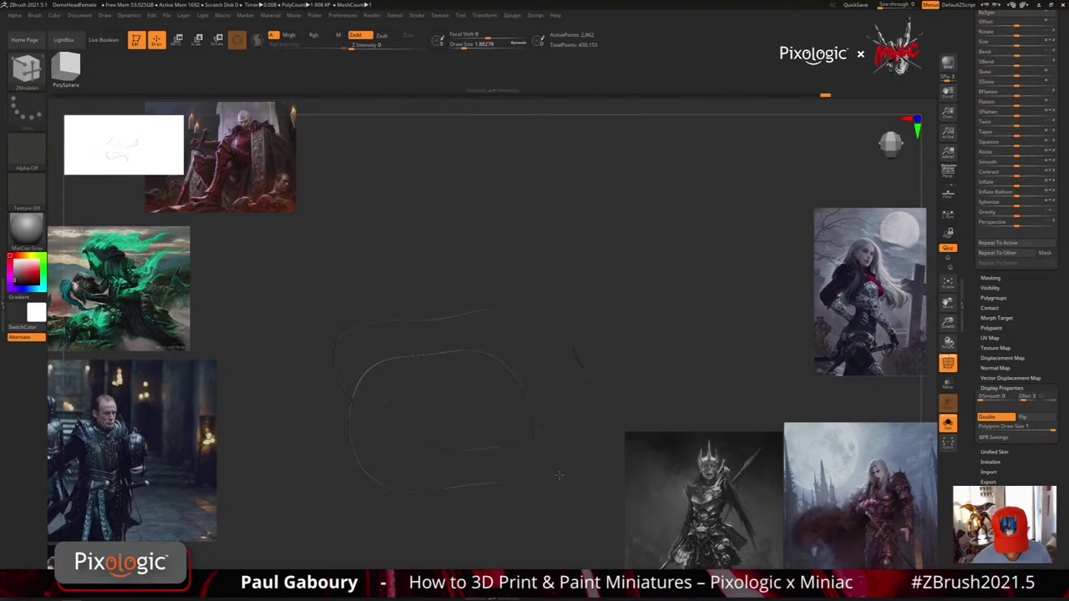
With the CurveTube brush, frame the isolated rim strip with curves along its polygroup borders only
key(b)
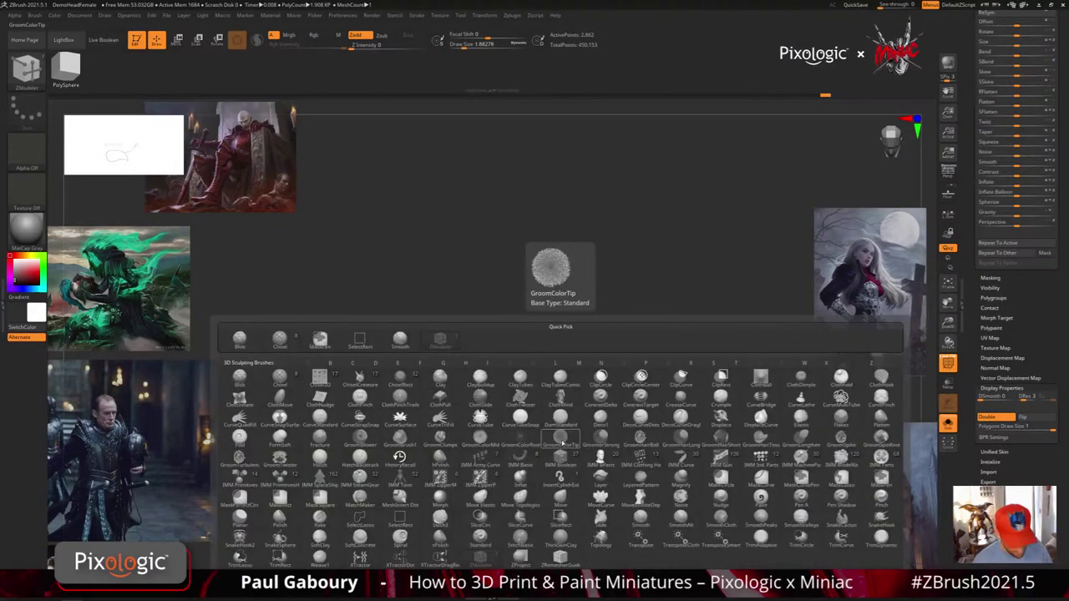
click(560, 436)
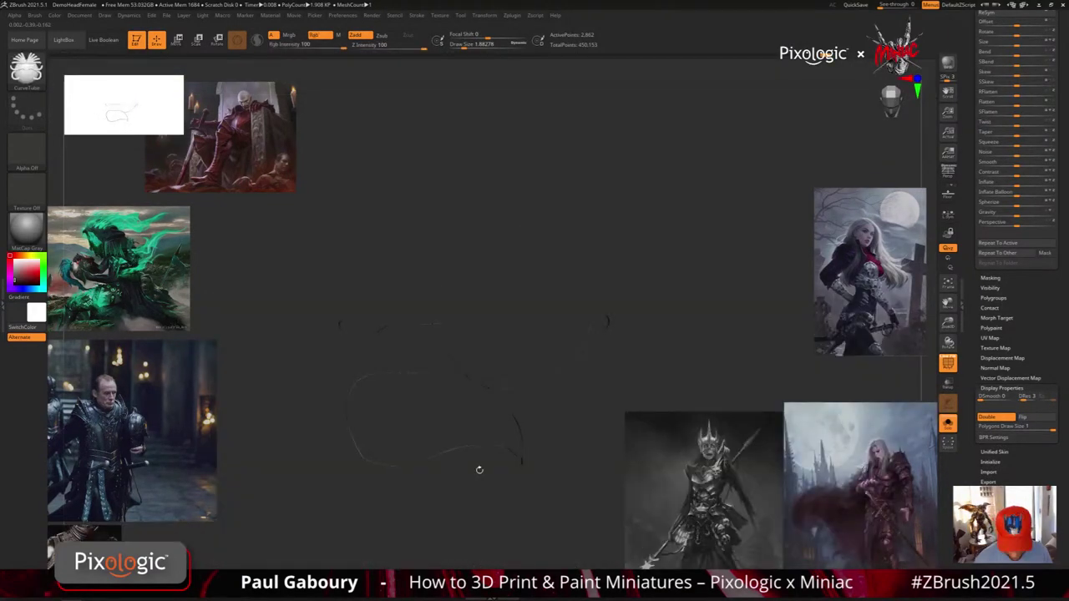
click(416, 15)
click(447, 213)
click(449, 214)
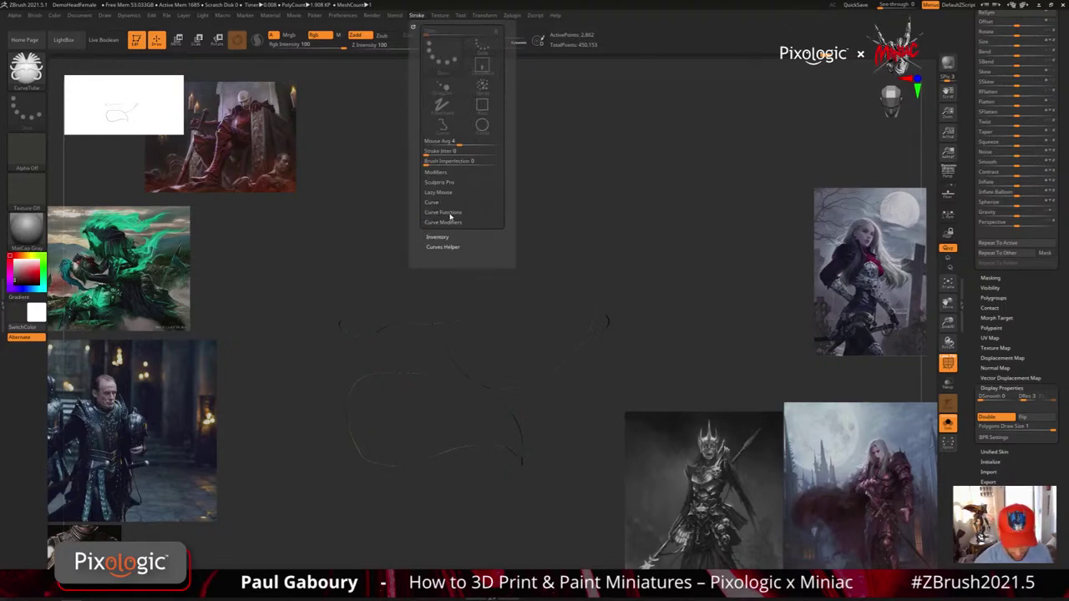
click(449, 215)
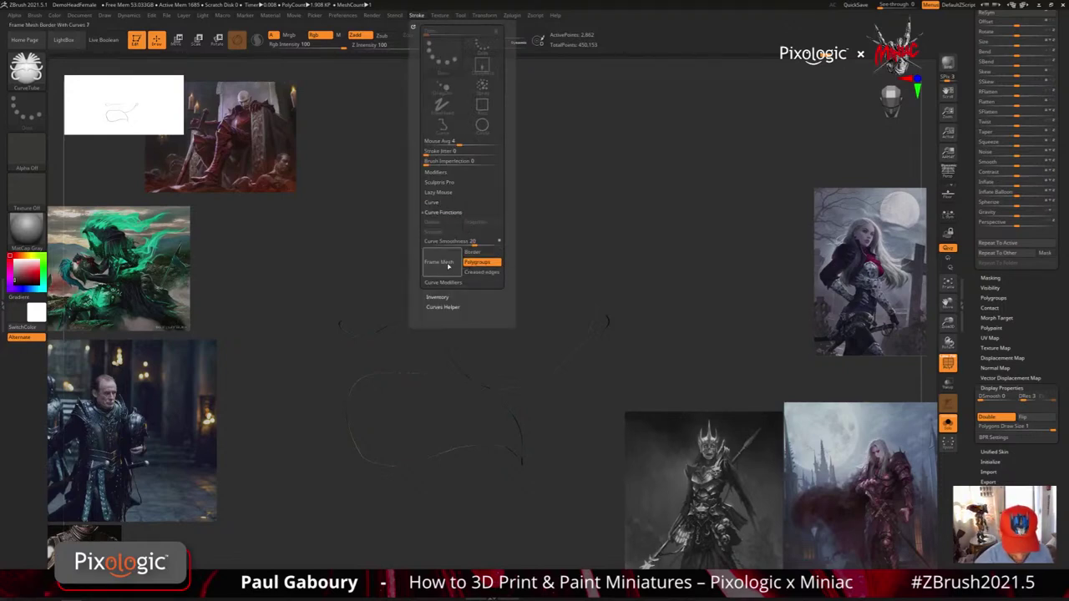
click(440, 262)
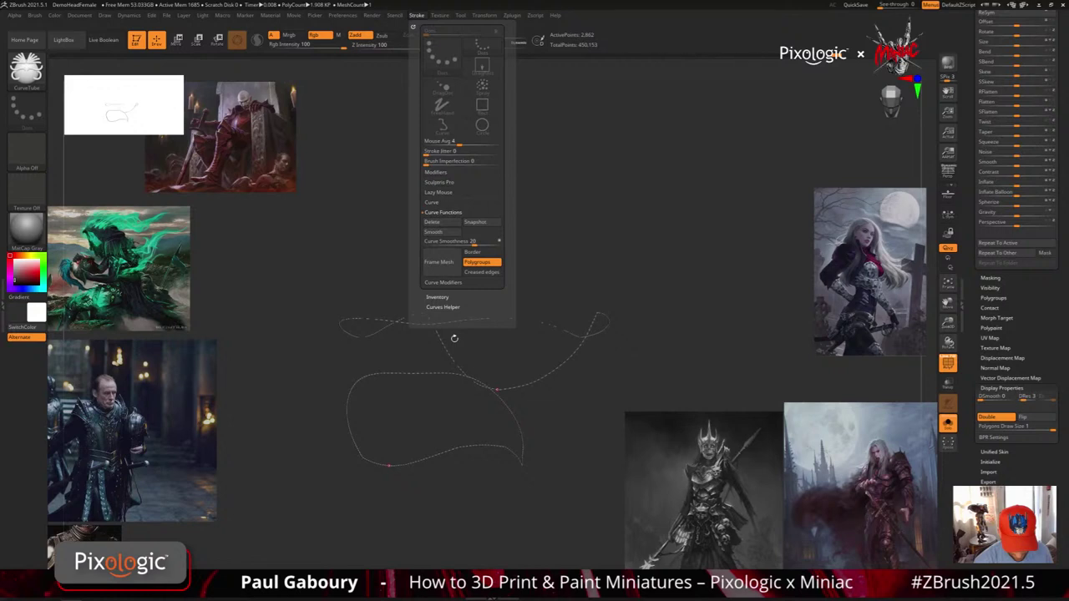
Show the full chest armour, generate a tube along the lower rim curves, and hide the polyframe
click(454, 338)
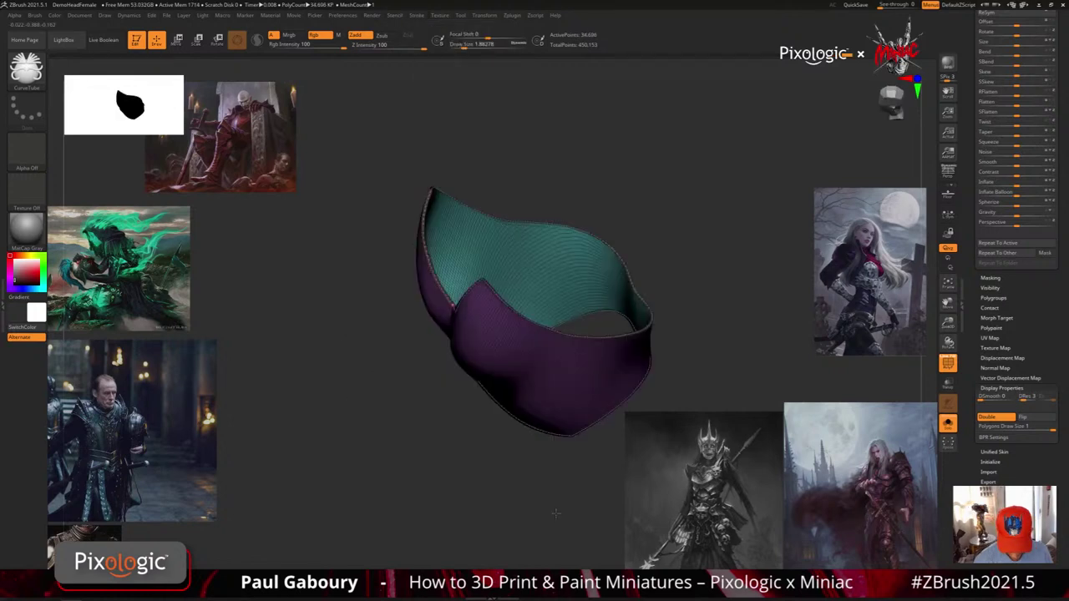
click(572, 435)
alt+drag(578, 484, 562, 501)
key(shift+f)
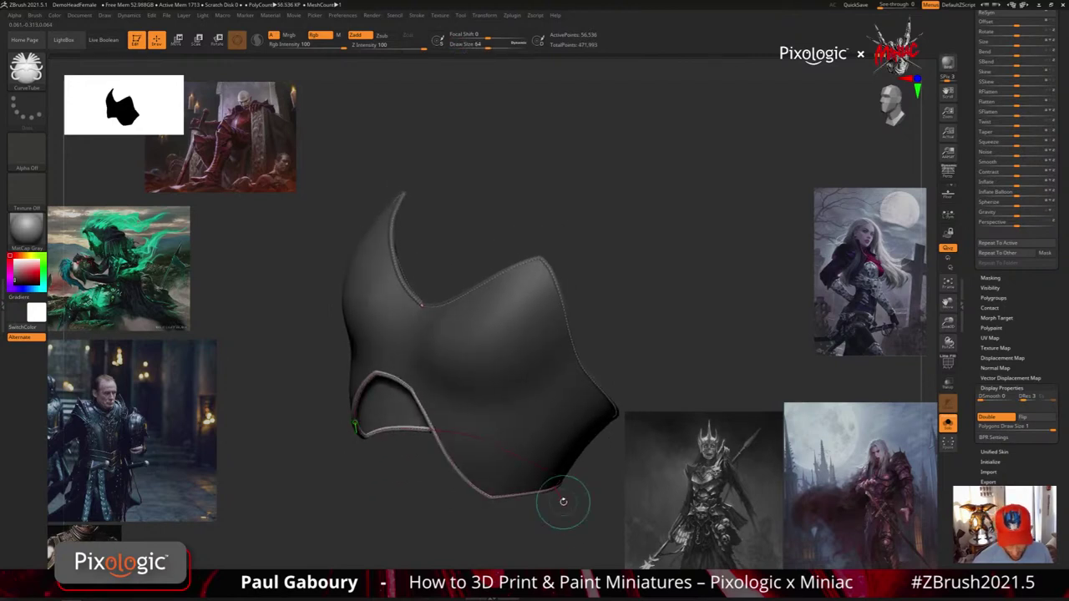
Snapshot the lower rim tube and generate another tube along the armour's upper rim curve
click(416, 15)
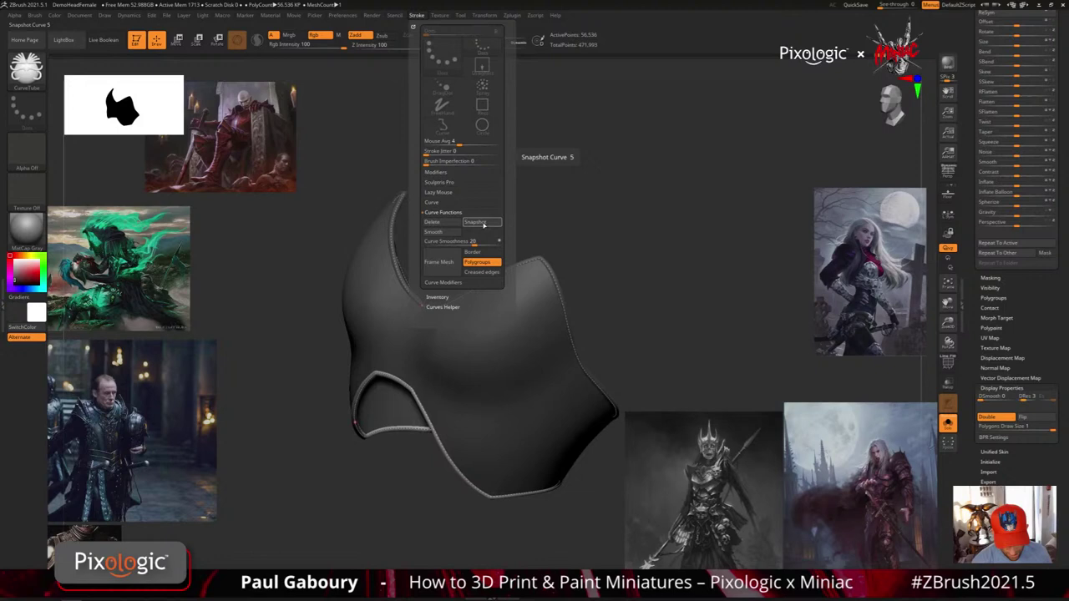
click(573, 333)
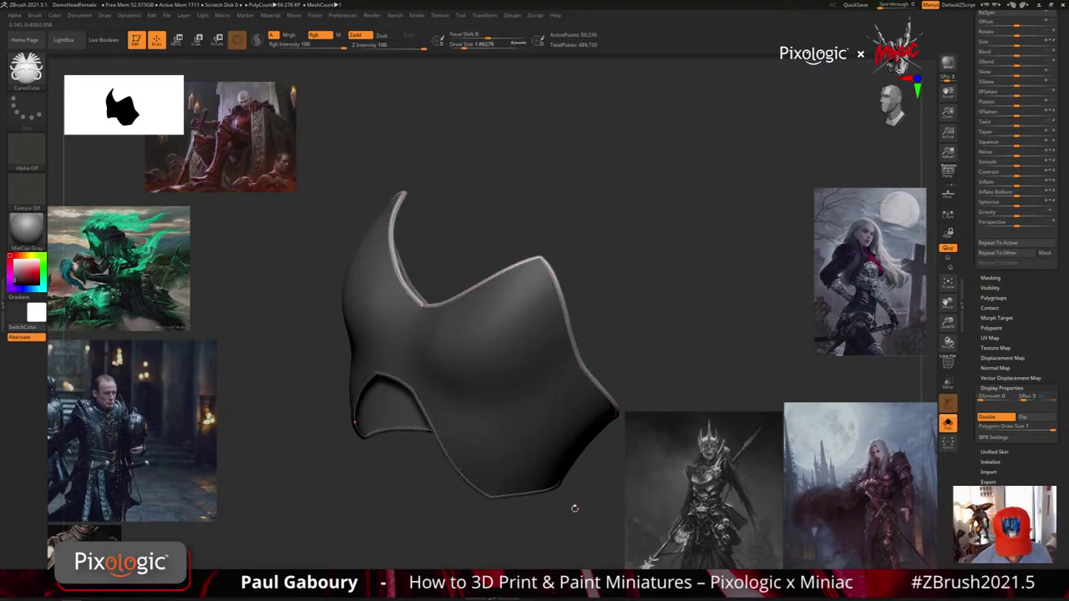
click(547, 422)
Clear the mask on the chest armour and show the rest of the figure again
mouse_move(639, 355)
ctrl+mouse_down()
mouse_move(674, 344)
mouse_move(632, 329)
mouse_move(613, 301)
ctrl+mouse_up()
mouse_move(560, 472)
mouse_down()
mouse_move(580, 491)
mouse_move(577, 548)
mouse_move(546, 484)
mouse_move(563, 475)
mouse_up()
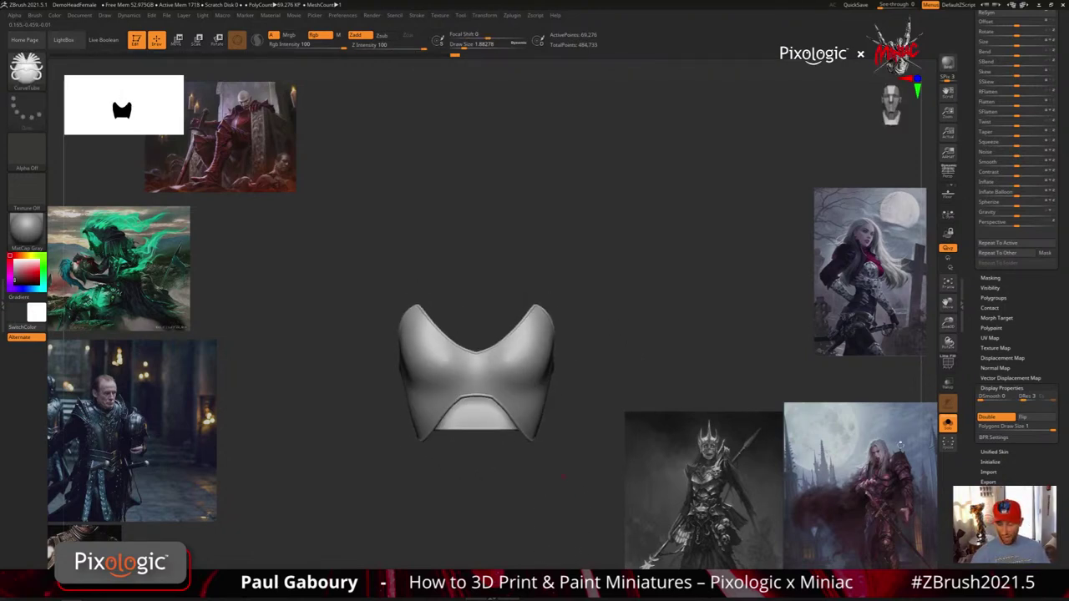
click(947, 424)
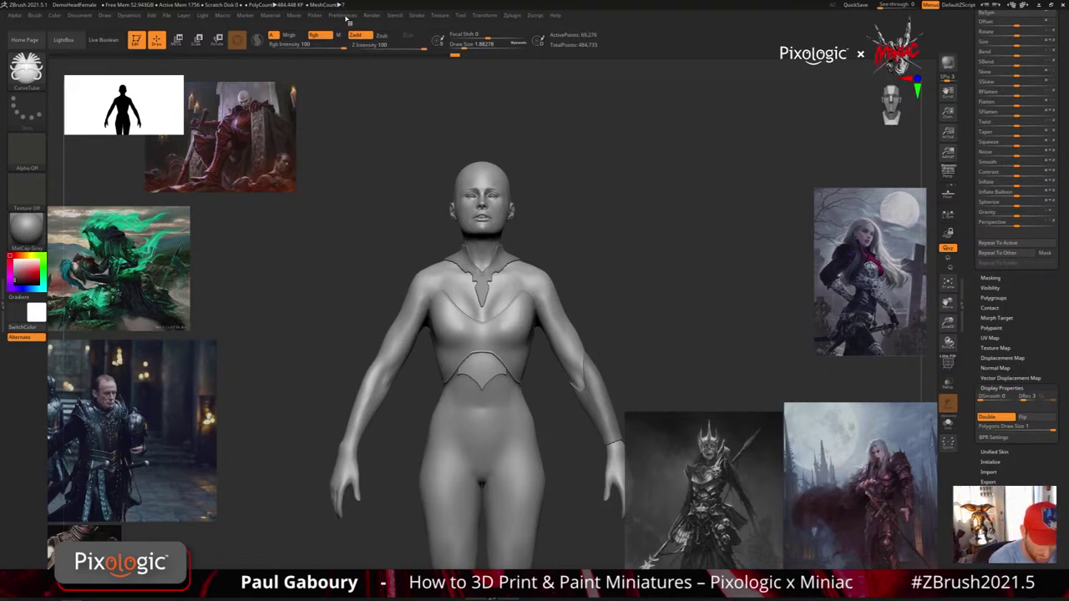
click(343, 15)
click(368, 276)
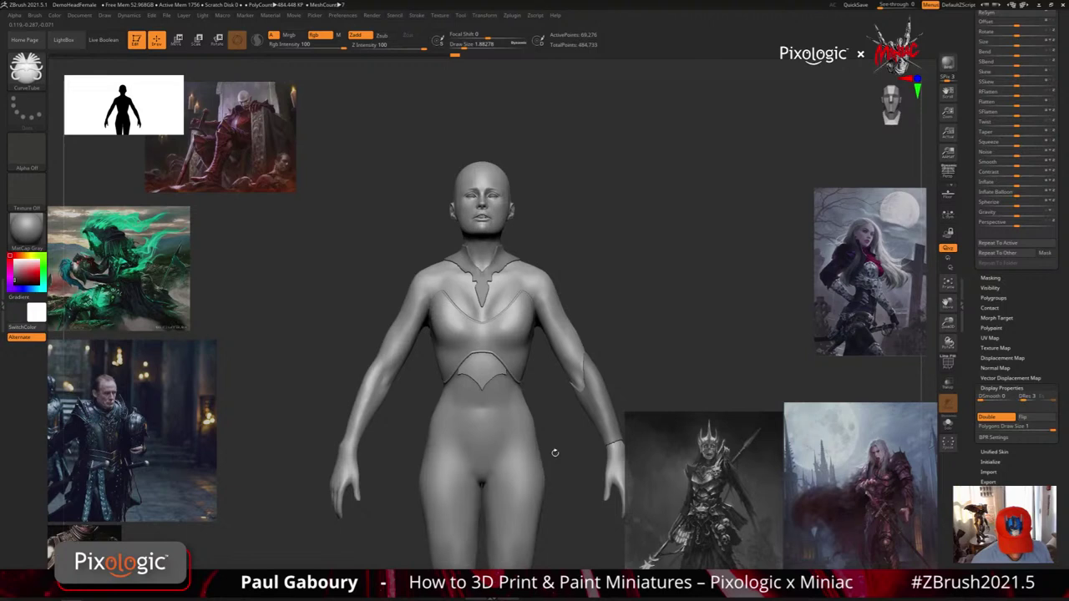
Select the pointed abdomen plate below the chest armour and activate the Move gizmo on it
scroll(555, 452, up, 3)
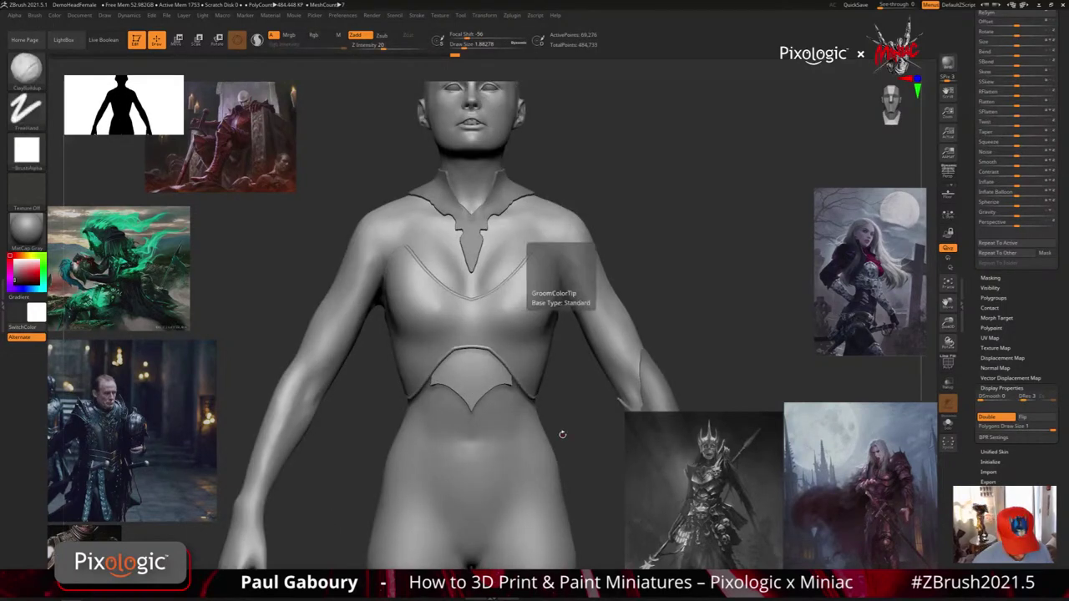
mouse_move(562, 434)
mouse_down()
mouse_move(605, 419)
mouse_move(575, 432)
mouse_move(597, 412)
mouse_move(580, 382)
mouse_up()
key(w)
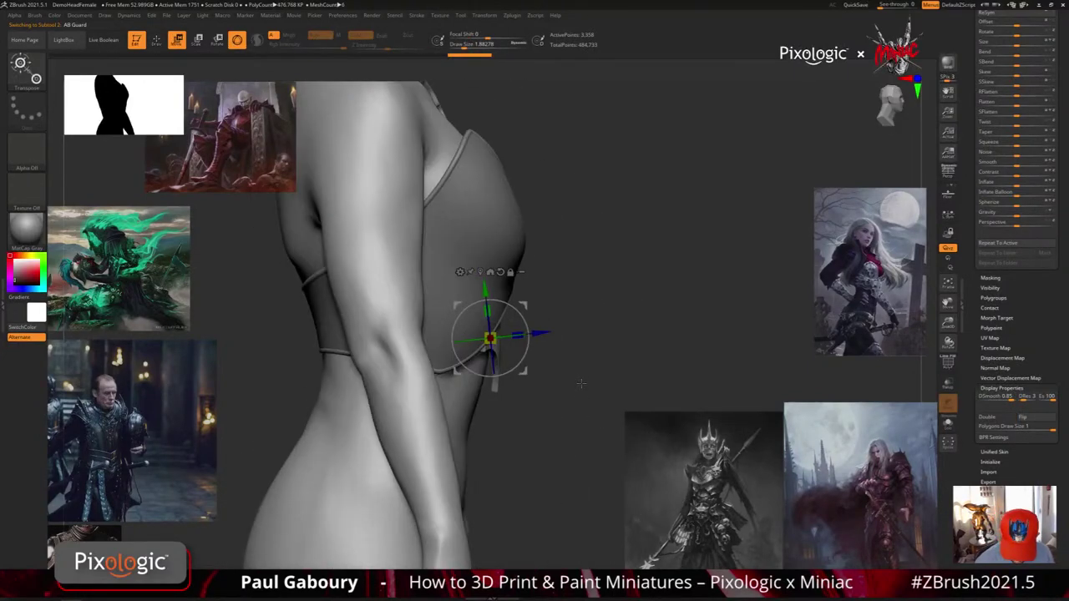
mouse_move(580, 383)
mouse_down()
mouse_move(542, 380)
mouse_move(551, 426)
mouse_up()
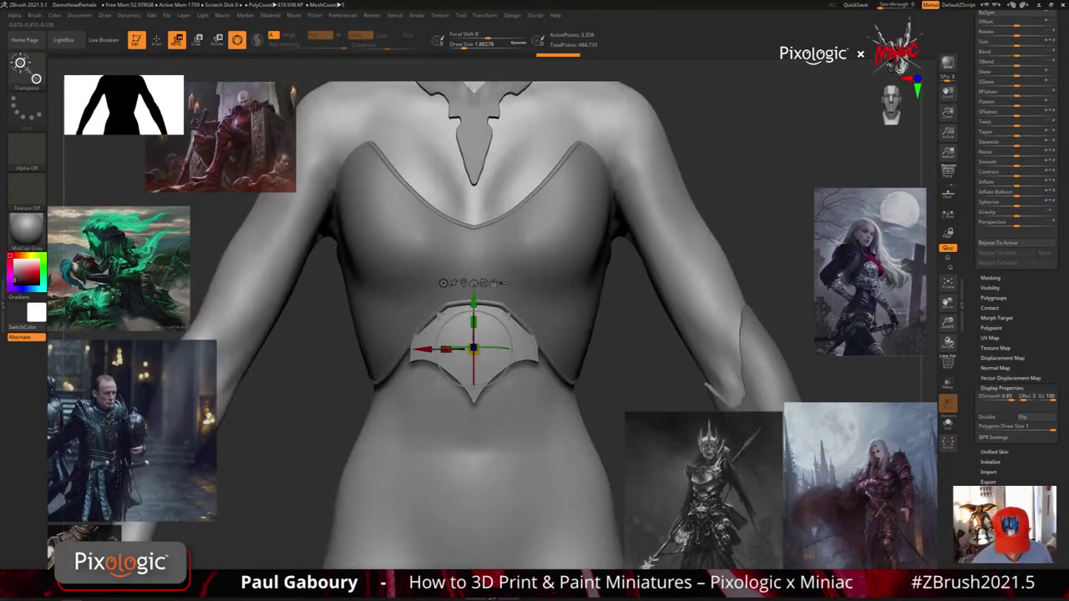
click(443, 282)
click(466, 321)
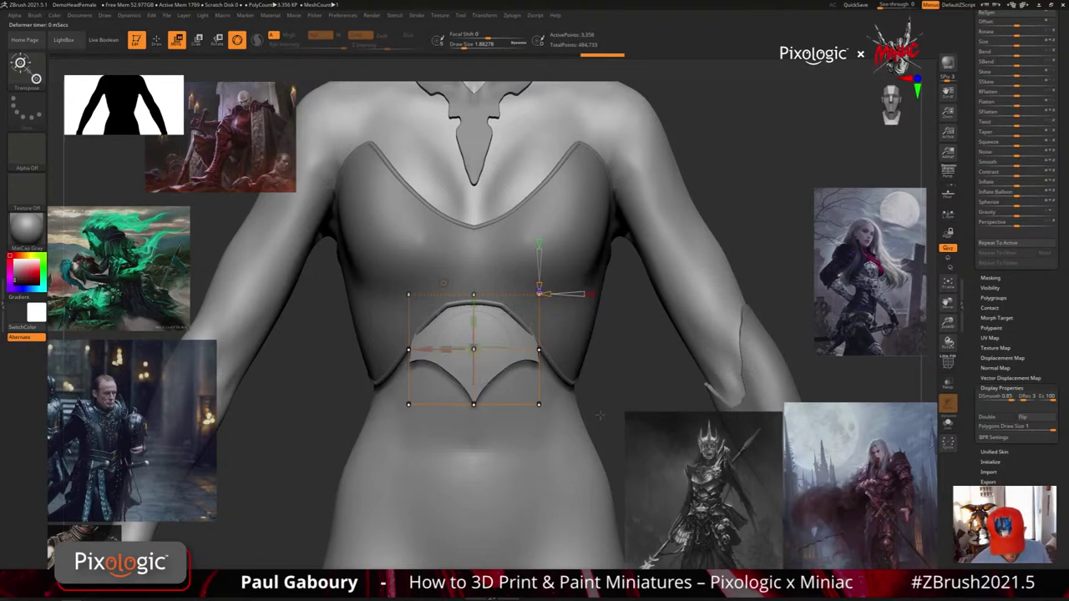
mouse_move(600, 414)
mouse_down()
mouse_move(636, 383)
mouse_move(633, 468)
mouse_up()
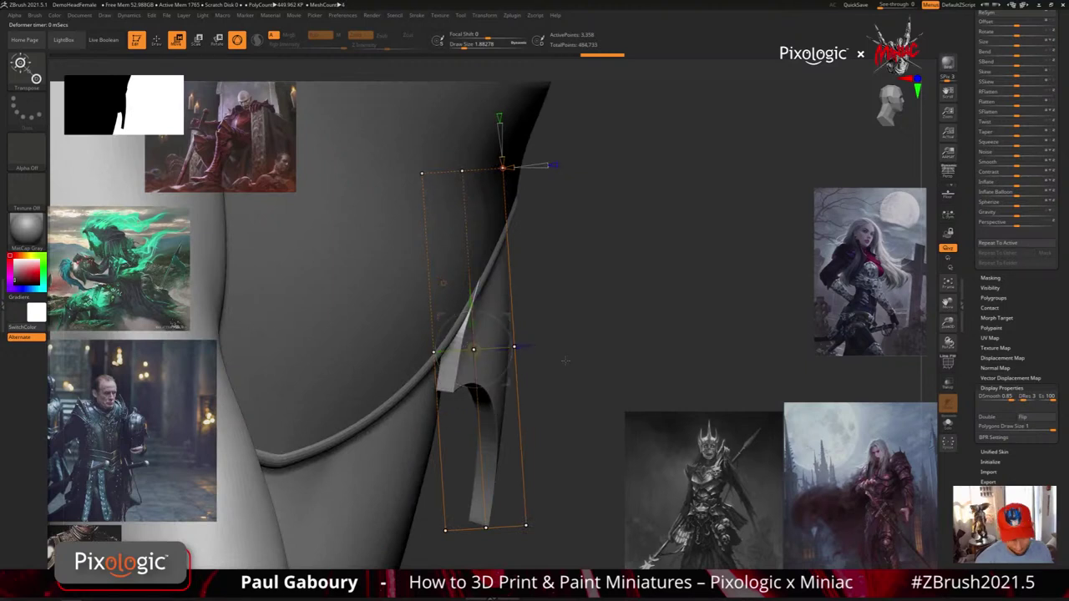
drag(565, 361, 544, 440)
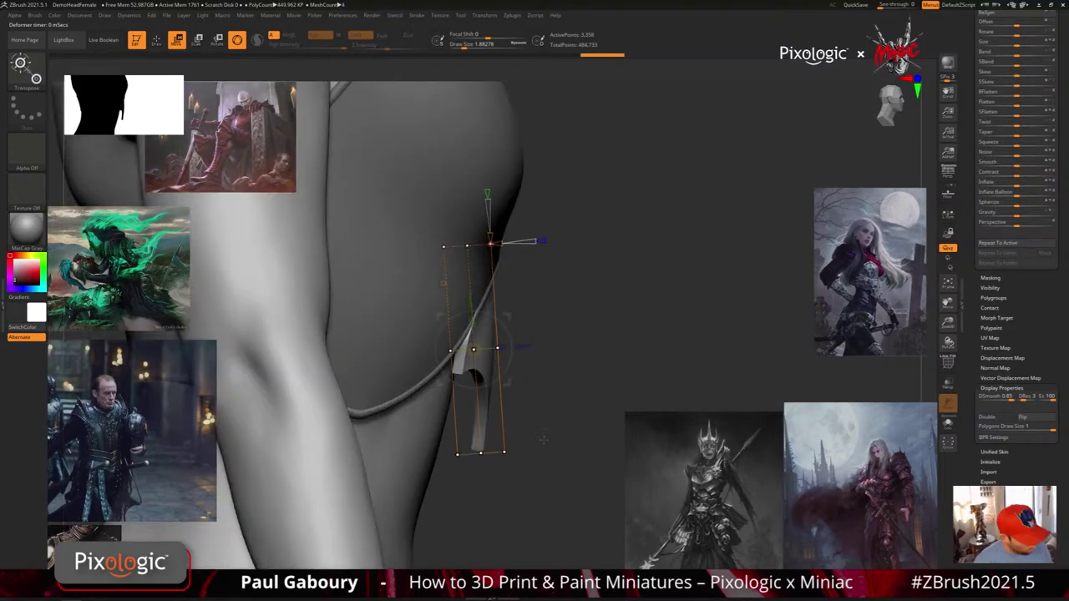
key(w)
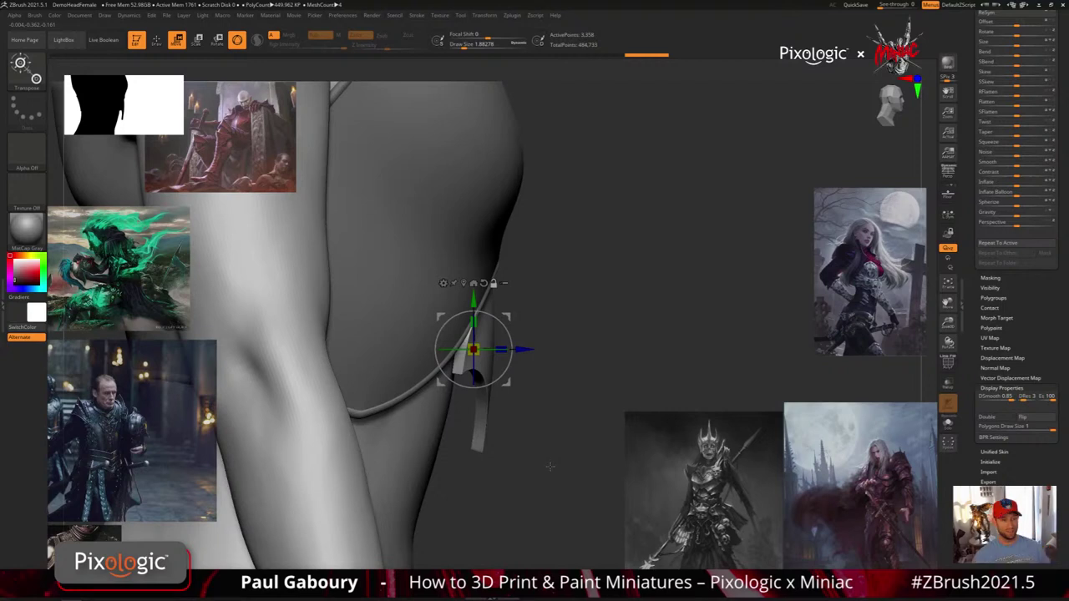
Apply a Deformer cage to the abdomen plate and reduce the cage's divisions in height and depth
drag(550, 467, 539, 493)
click(444, 283)
click(464, 319)
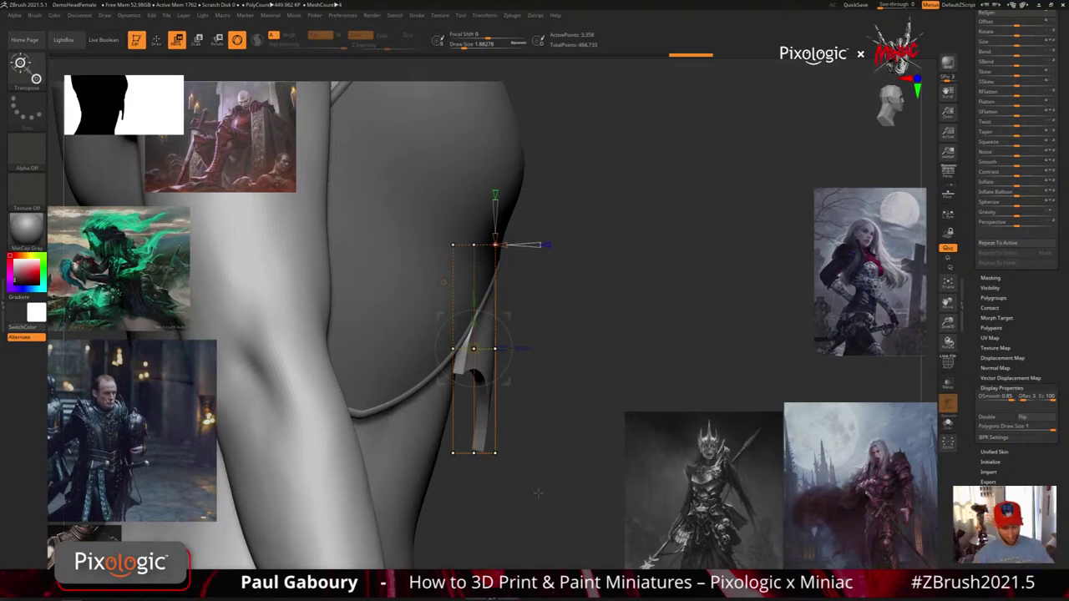
mouse_move(503, 244)
mouse_down()
mouse_move(531, 245)
mouse_move(500, 247)
mouse_move(495, 212)
mouse_move(495, 238)
mouse_up()
mouse_move(626, 455)
mouse_down()
mouse_move(562, 460)
mouse_move(626, 456)
mouse_up()
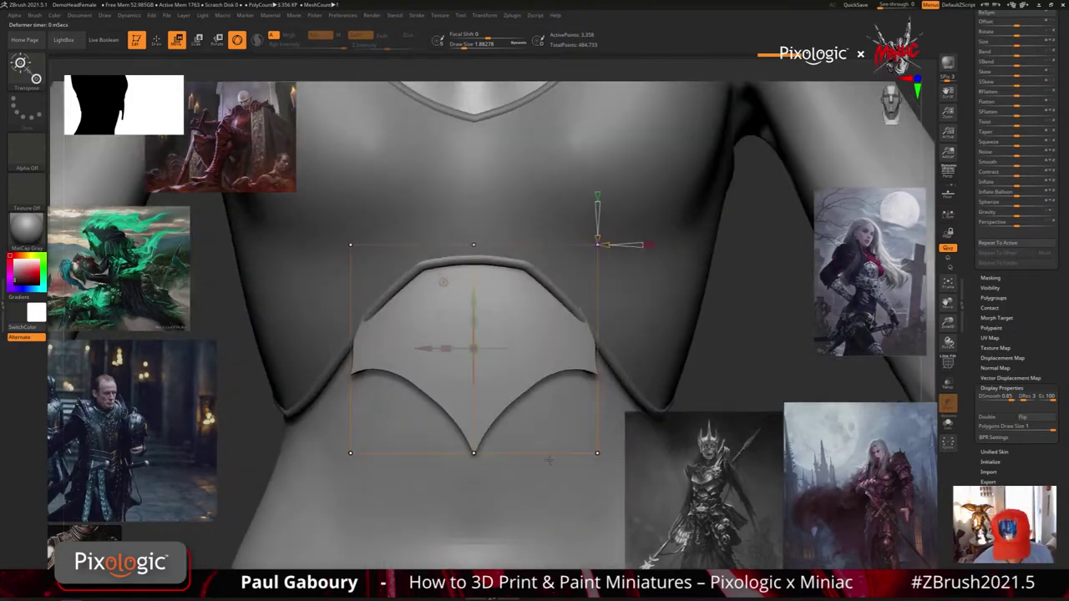
alt+drag(668, 367, 624, 359)
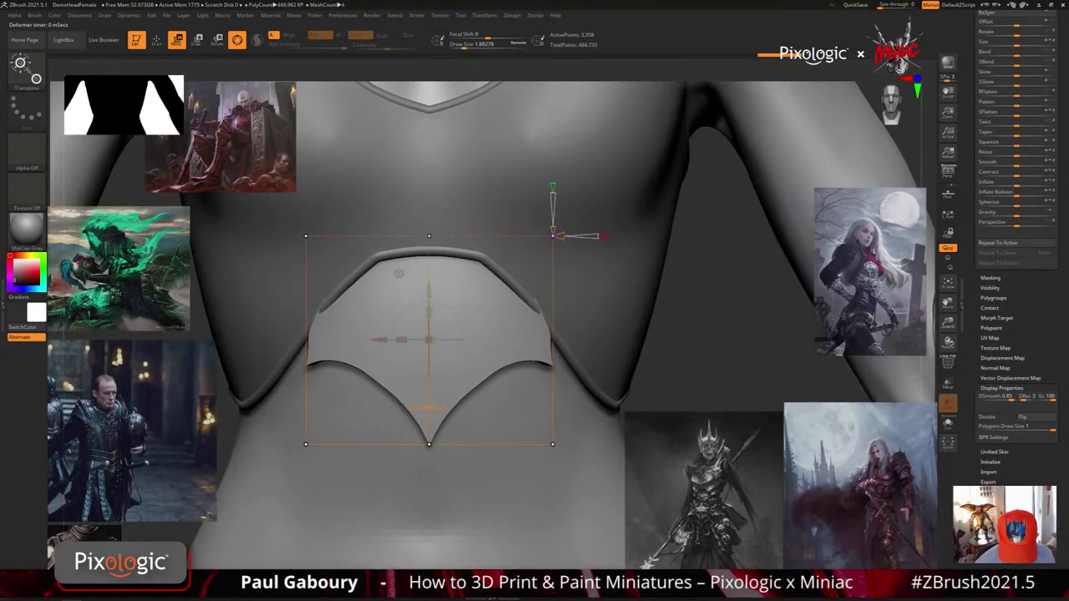
ctrl+right_drag(631, 397, 629, 351)
drag(629, 352, 690, 366)
drag(541, 278, 671, 244)
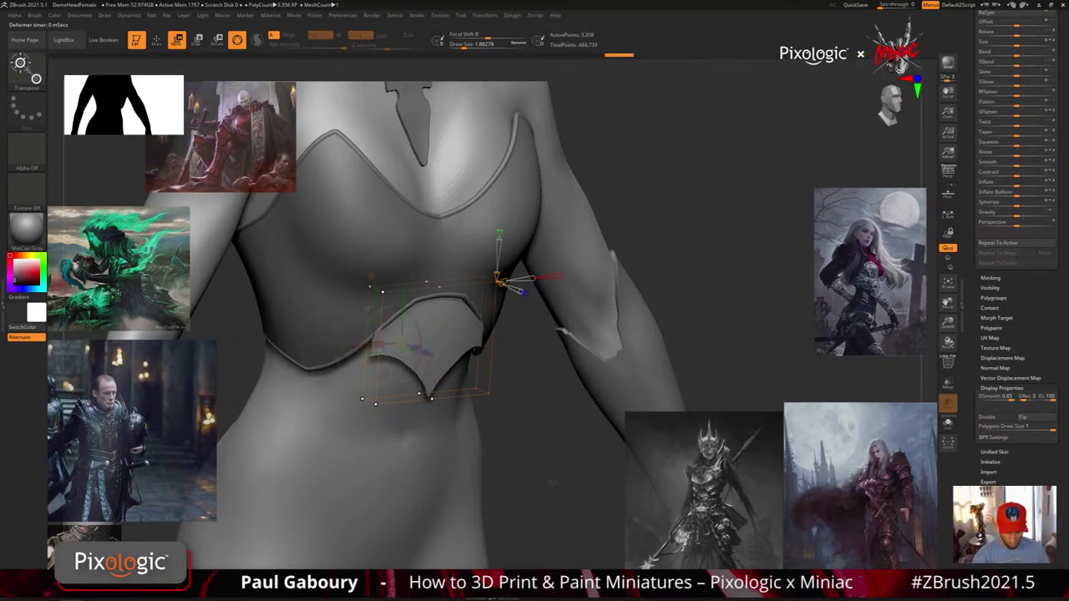
Isolate the outer side points of the Deformer cage and move them so the abdomen plate wraps around the waist
drag(603, 482, 559, 434)
drag(442, 379, 578, 465)
ctrl+drag(280, 502, 412, 260)
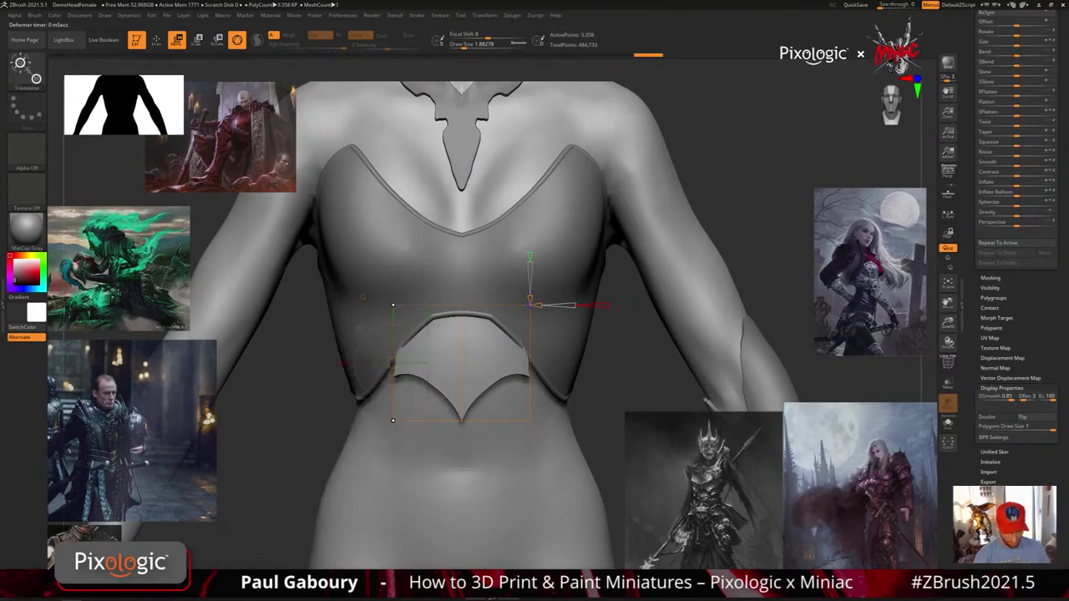
drag(497, 482, 567, 400)
drag(425, 326, 424, 331)
drag(516, 343, 560, 386)
drag(429, 332, 430, 331)
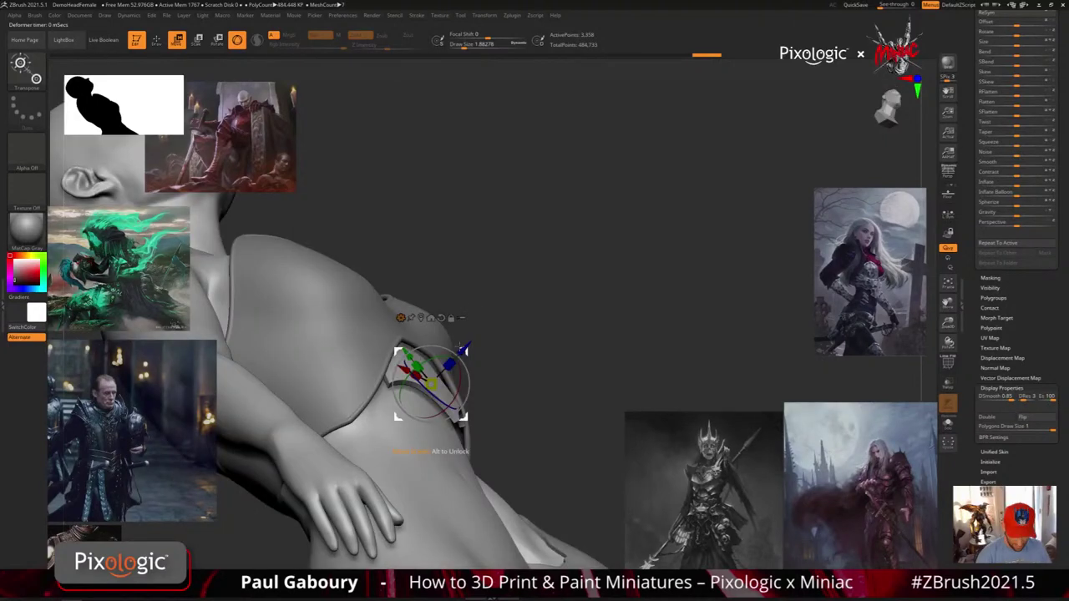
drag(460, 347, 463, 349)
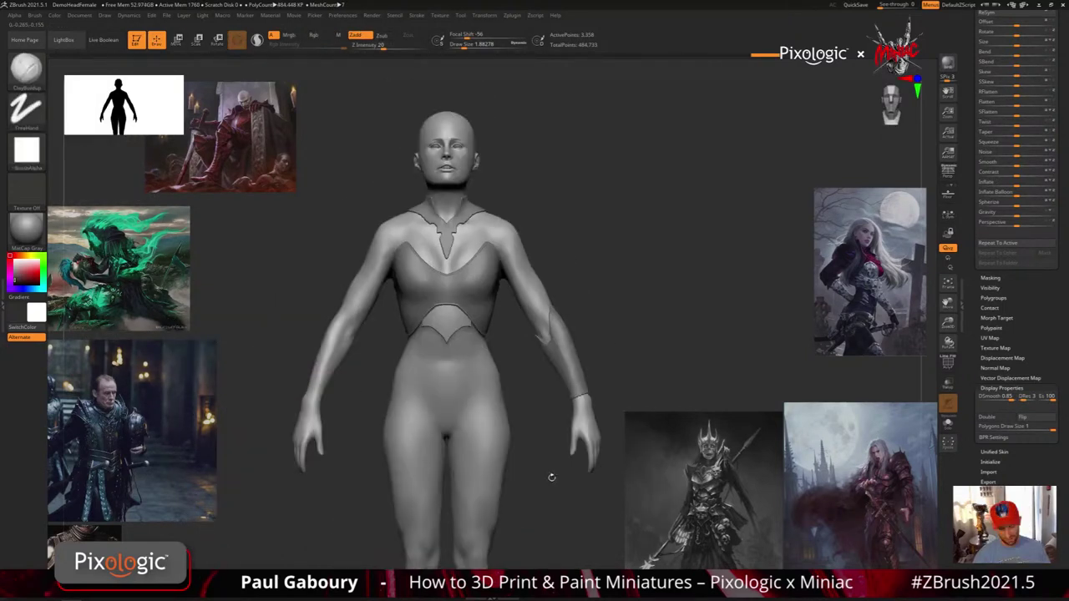
Pull the cage's lower outer corner points outward to widen the abdomen plate's lower edge, and accept the deformation
key(w)
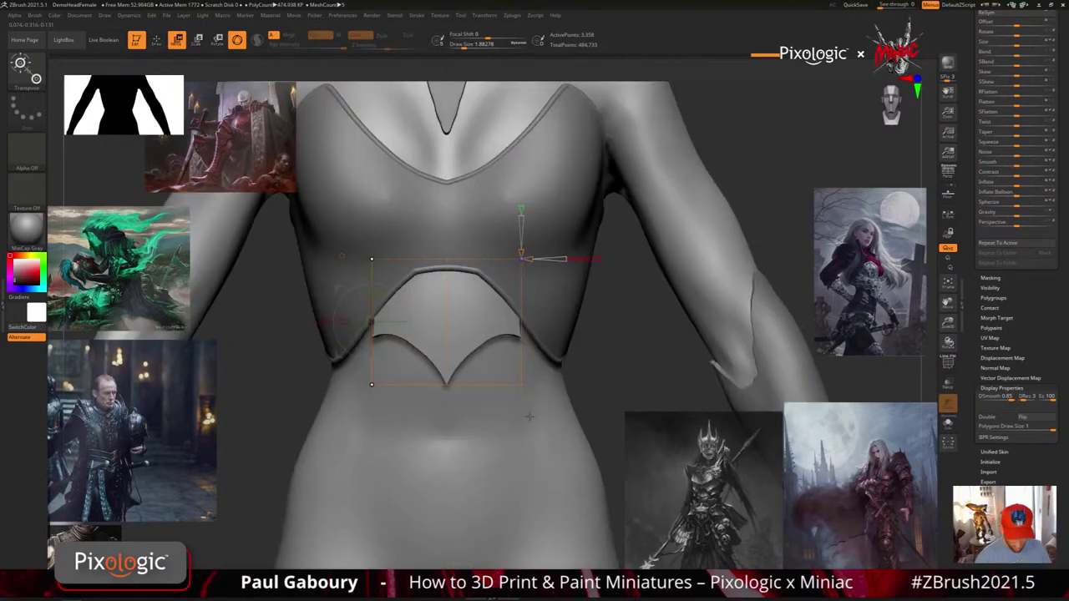
ctrl+drag(249, 473, 402, 359)
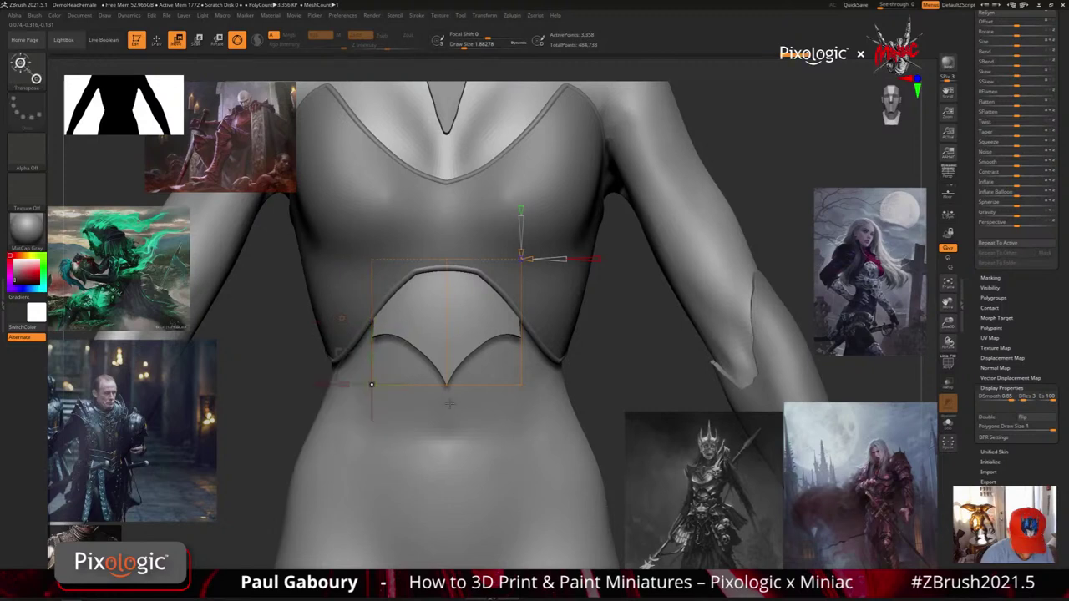
drag(405, 419, 371, 456)
mouse_move(556, 446)
mouse_down()
mouse_move(592, 413)
mouse_move(560, 441)
mouse_up()
click(342, 319)
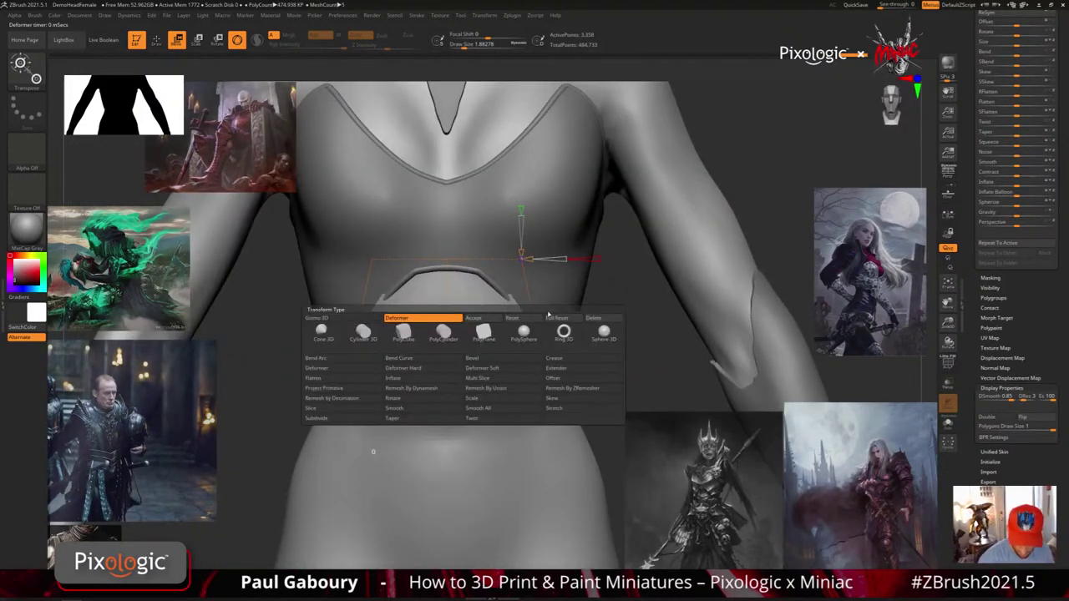
click(492, 319)
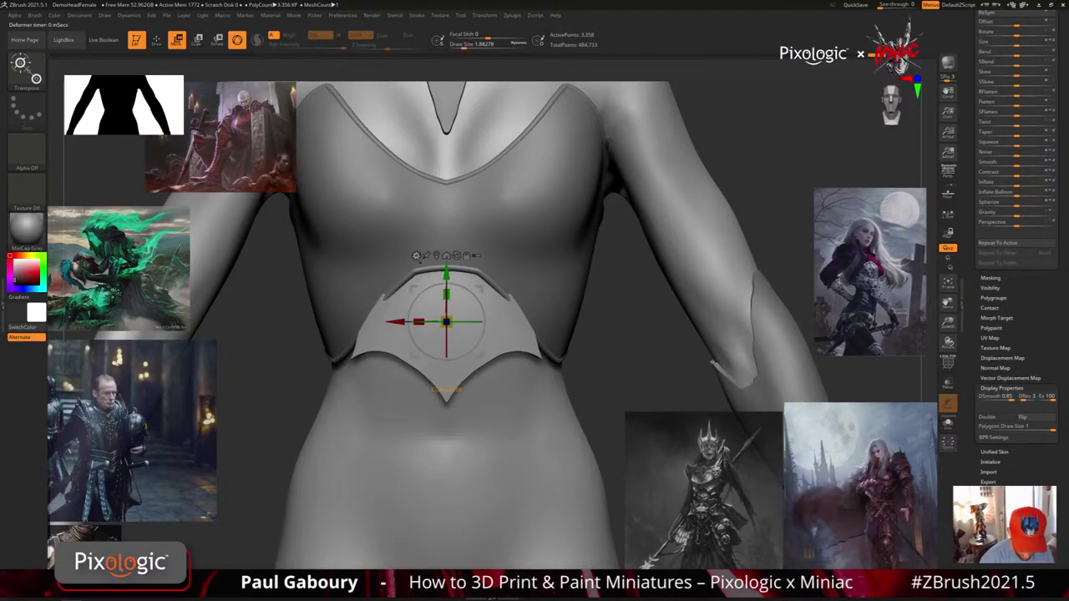
Apply a Deformer cage to the abdomen plate and increase the cage's divisions to five across the width and two in height
click(416, 255)
click(428, 293)
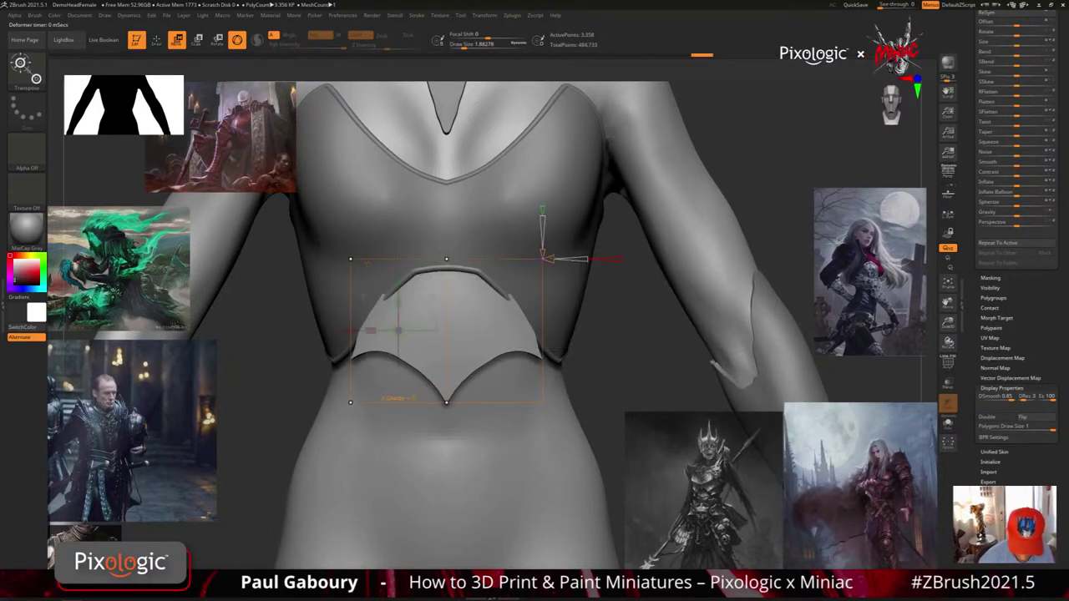
drag(553, 259, 555, 258)
click(398, 399)
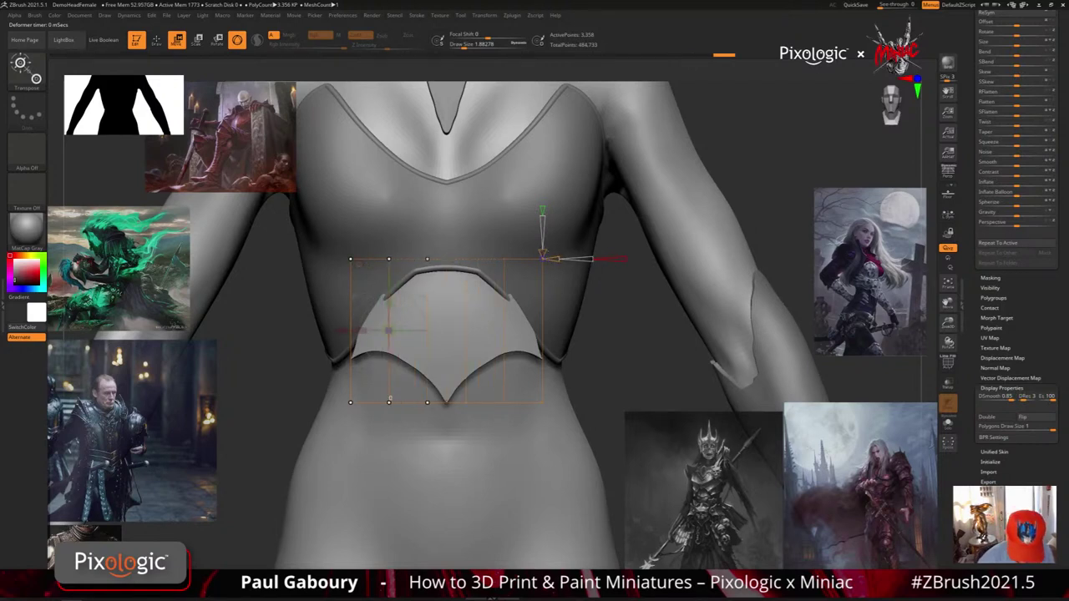
drag(543, 253, 542, 252)
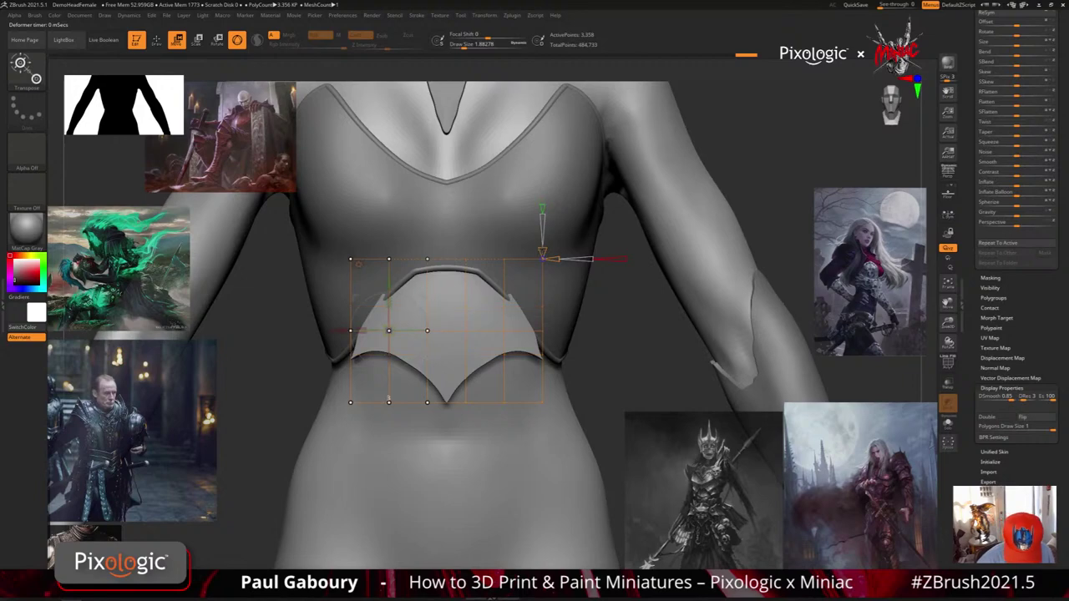
Isolate the side points of the Deformer cage from below and move them back in depth to curve the abdomen plate around the waist
drag(577, 385, 571, 355)
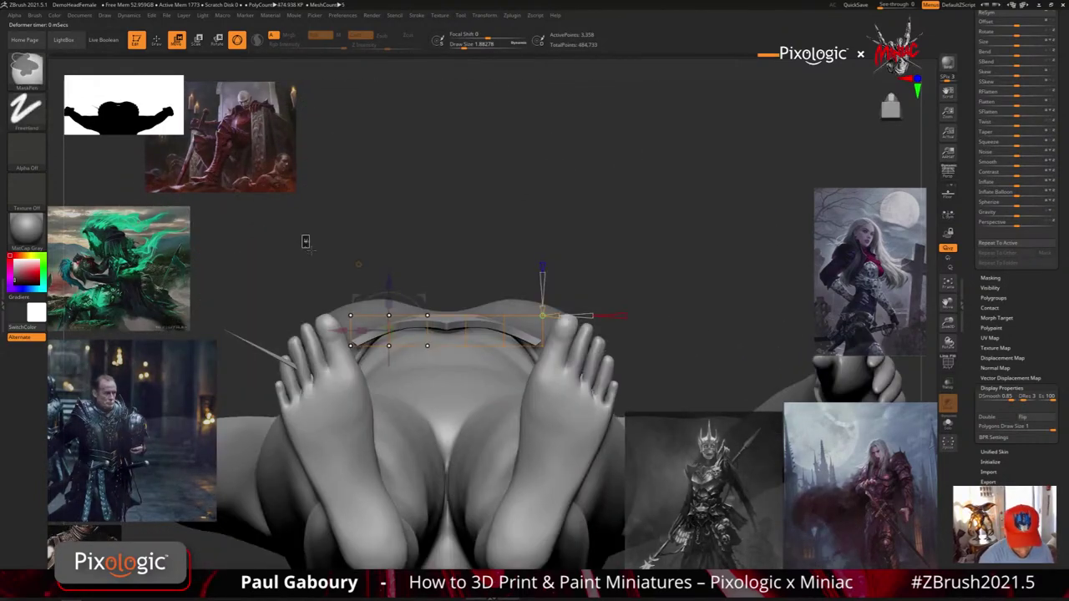
ctrl+drag(301, 235, 404, 394)
drag(369, 280, 369, 288)
ctrl+alt+drag(379, 221, 418, 393)
drag(350, 286, 351, 303)
drag(461, 250, 504, 413)
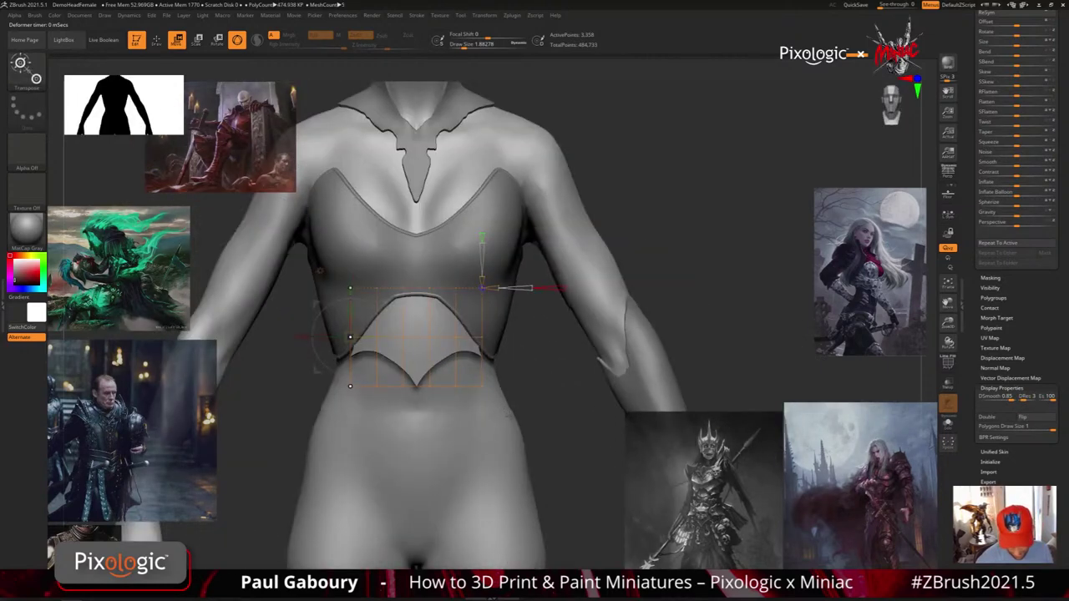
Nudge the cage's outermost side points to refine the plate's fit, then finish the deformation and return to Draw mode
right_drag(504, 414, 501, 359)
right_drag(314, 321, 374, 295)
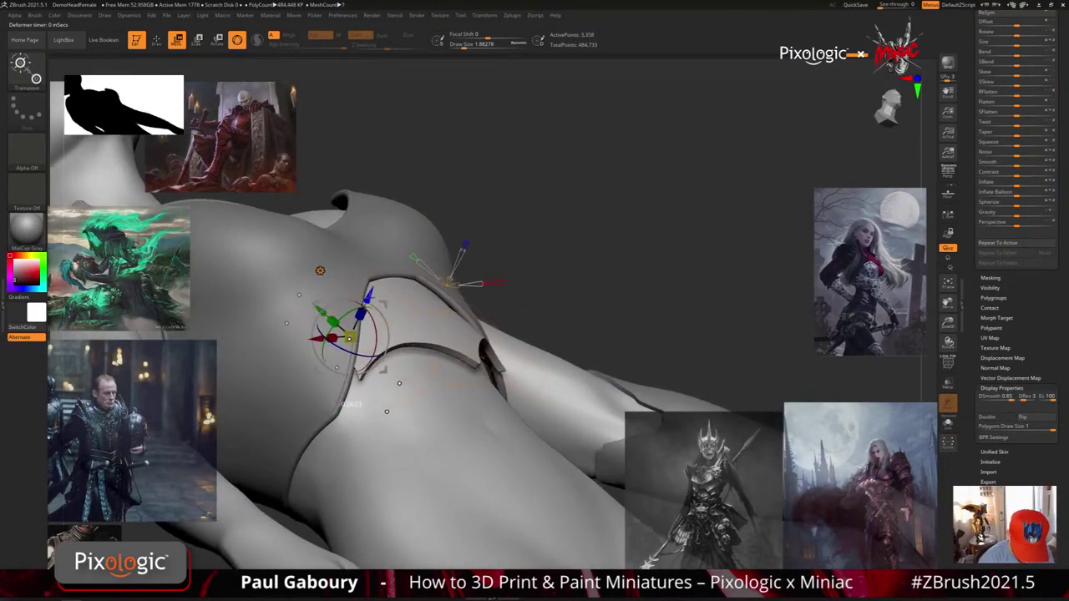
ctrl+right_drag(473, 417, 473, 391)
mouse_move(473, 390)
mouse_down()
mouse_move(492, 333)
mouse_move(489, 446)
mouse_move(556, 438)
mouse_up()
key(q)
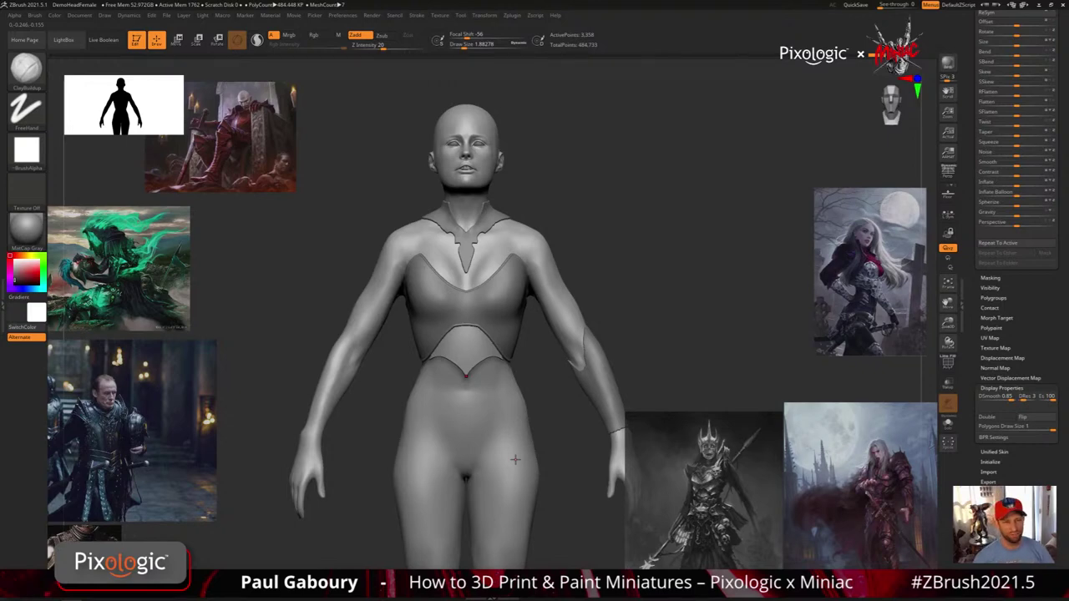
Turn on Array Mesh for the abdomen plate and enable its Lock Pos, Lock Size and Transpose options
mouse_move(550, 438)
alt+mouse_down()
mouse_move(548, 414)
mouse_move(551, 451)
mouse_move(597, 420)
mouse_move(522, 433)
mouse_move(545, 433)
alt+mouse_up()
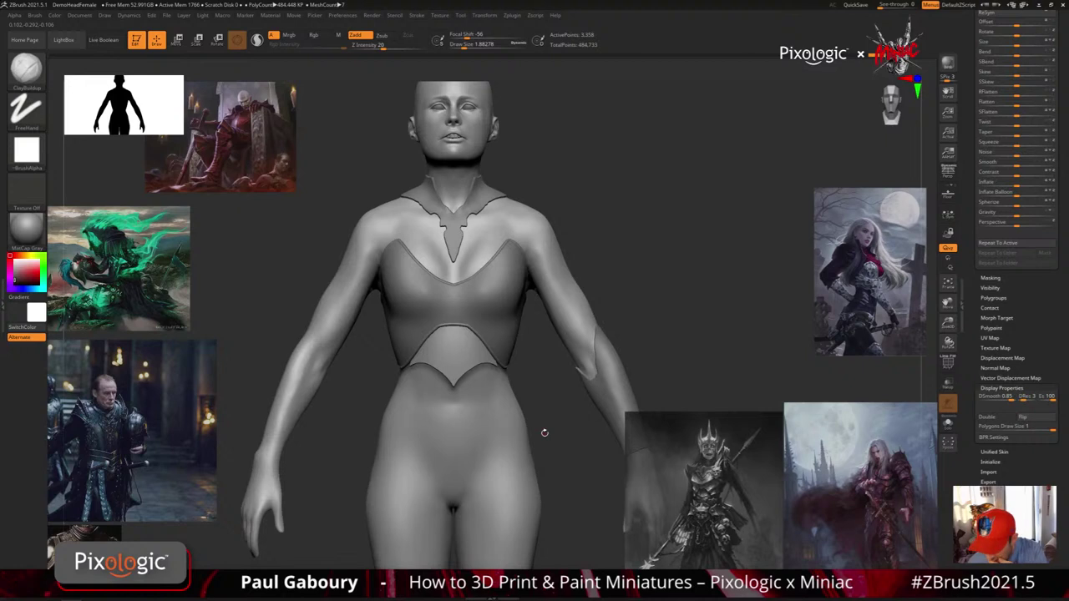
scroll(1039, 415, up, 5)
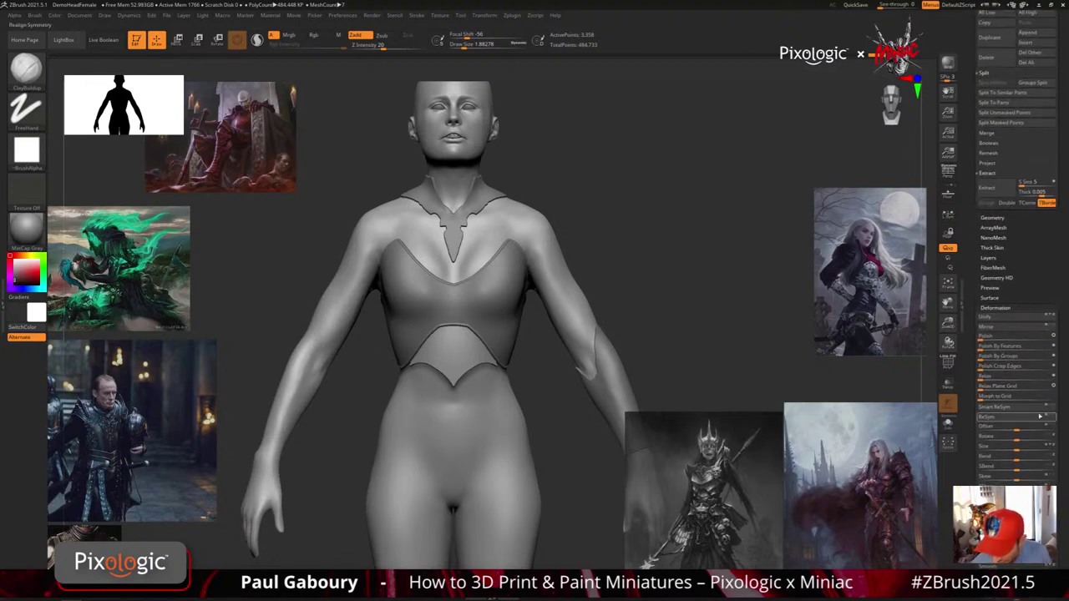
click(994, 307)
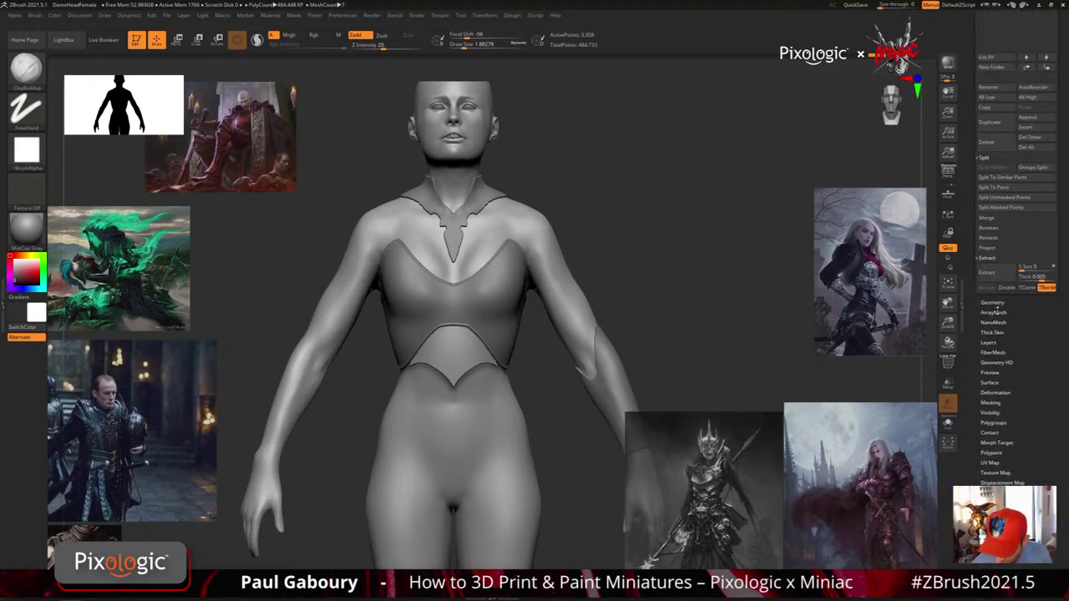
click(994, 312)
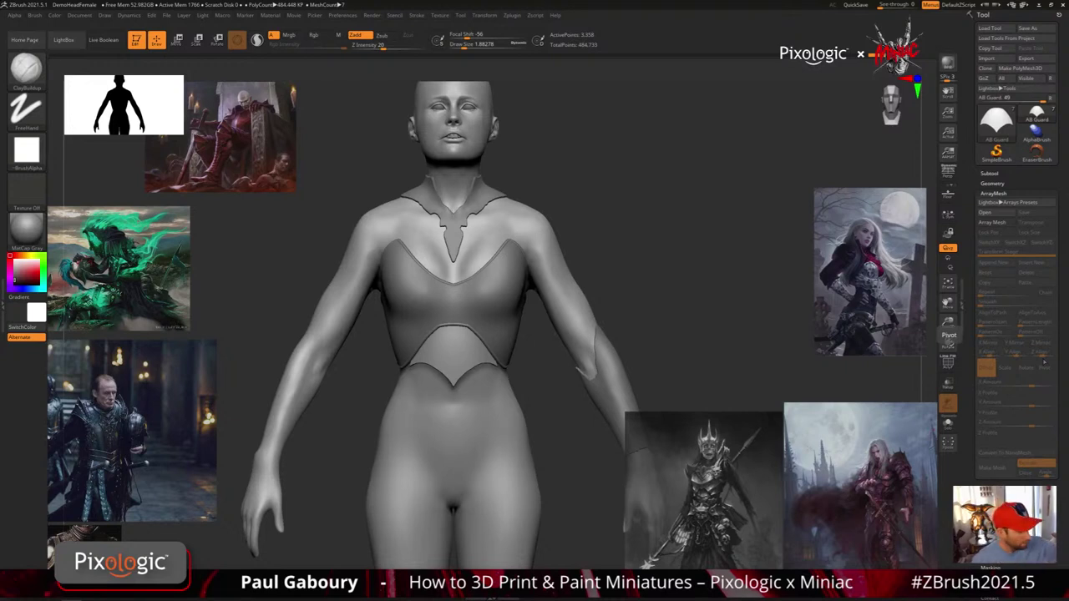
mouse_move(572, 470)
mouse_down()
mouse_move(563, 467)
mouse_move(594, 456)
mouse_move(588, 467)
mouse_up()
click(995, 223)
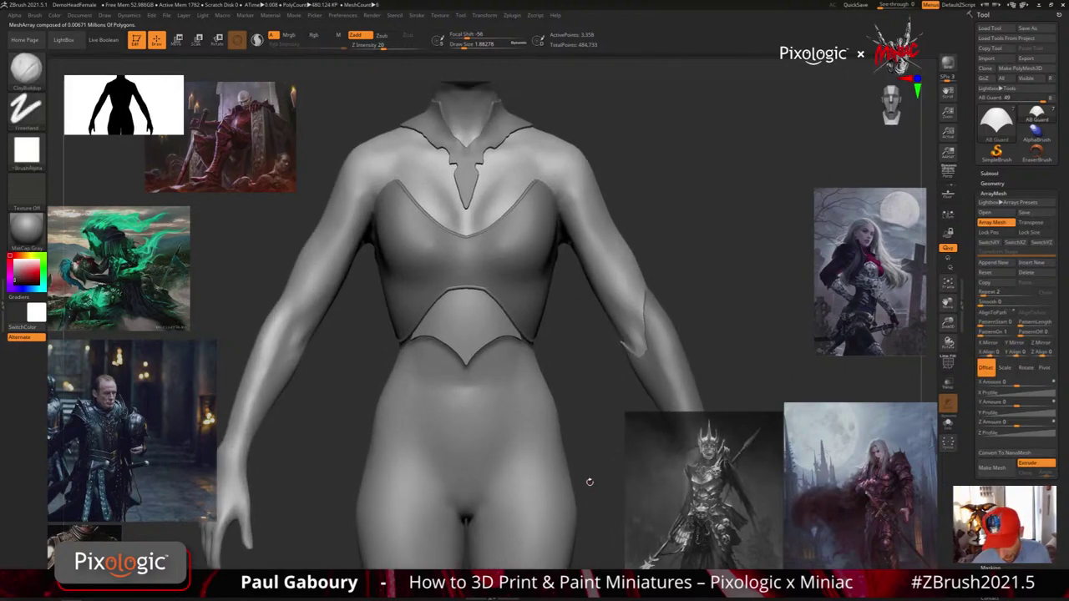
click(989, 233)
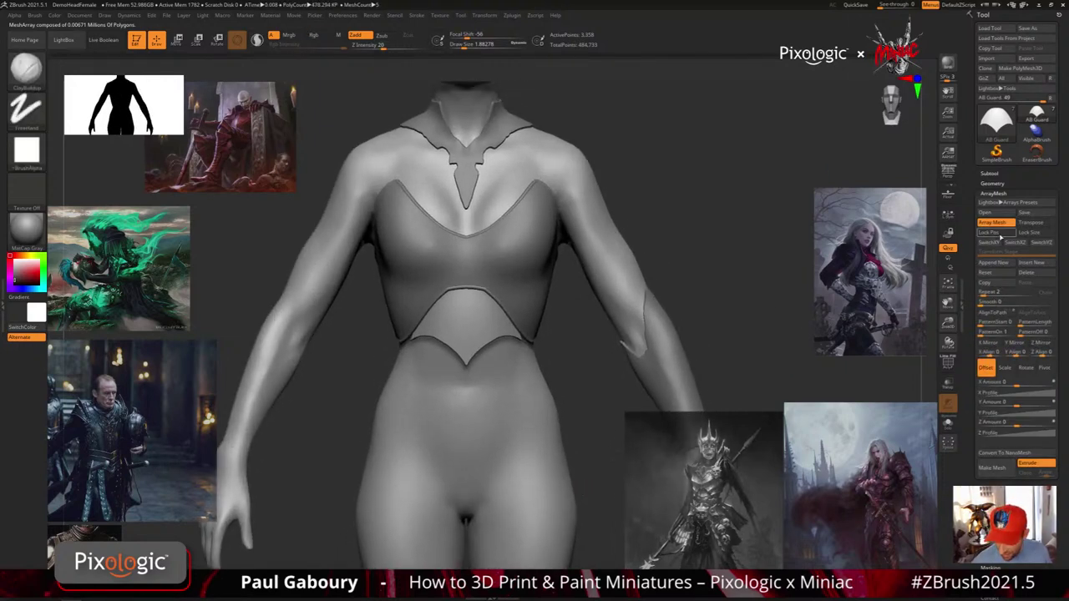
click(1037, 231)
click(1035, 222)
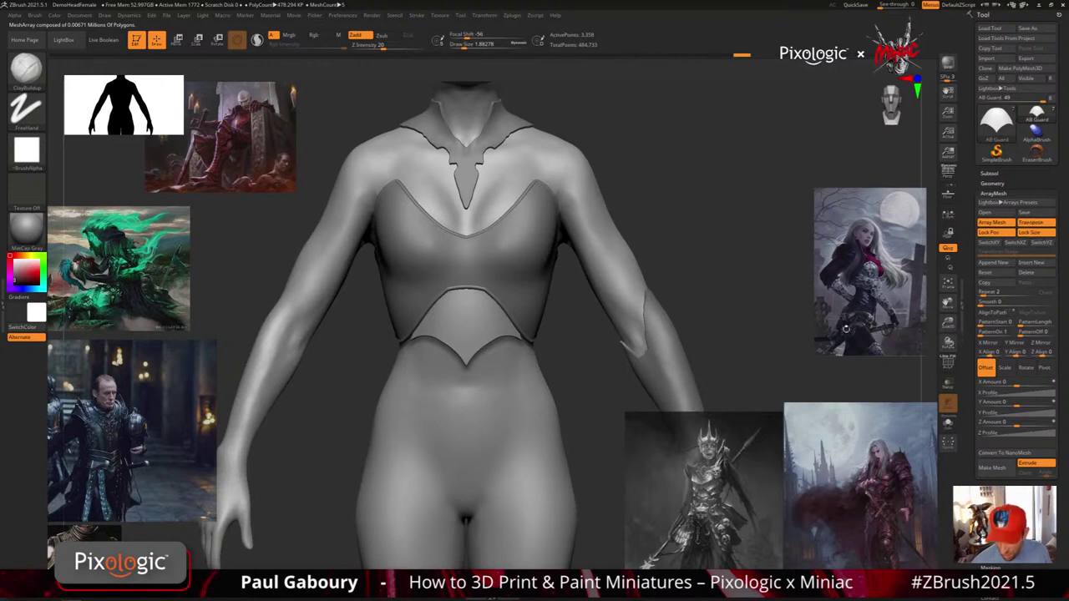
Bring up the array's Transpose line on the abdomen plate in Move mode
key(w)
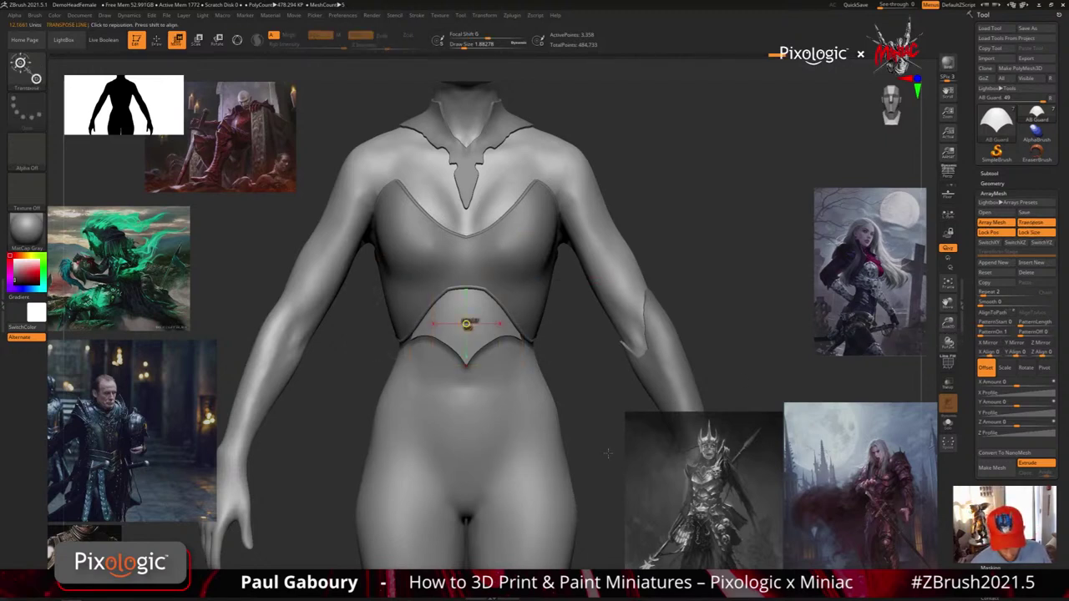
click(466, 357)
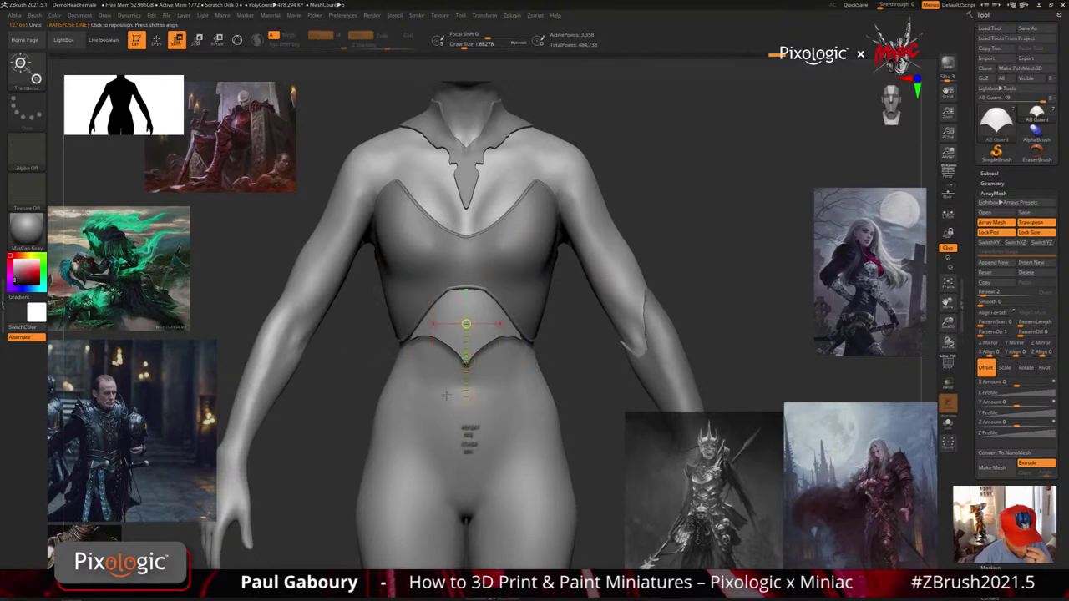
mouse_move(576, 426)
mouse_down()
mouse_move(659, 430)
mouse_move(571, 442)
mouse_up()
ctrl+right_drag(571, 442, 575, 475)
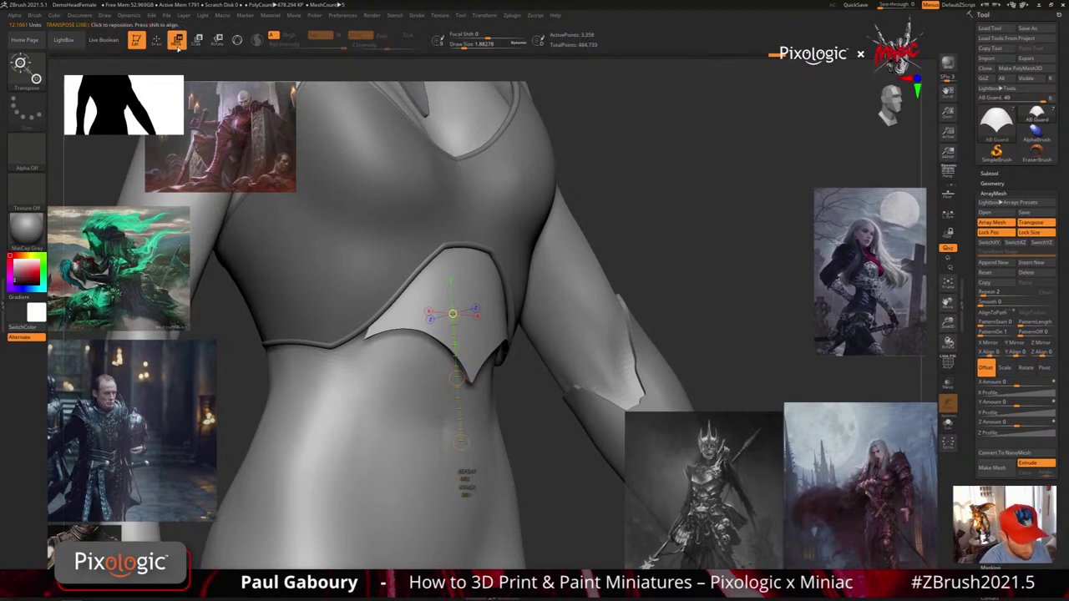
click(1039, 224)
click(1040, 224)
click(1039, 223)
click(1040, 224)
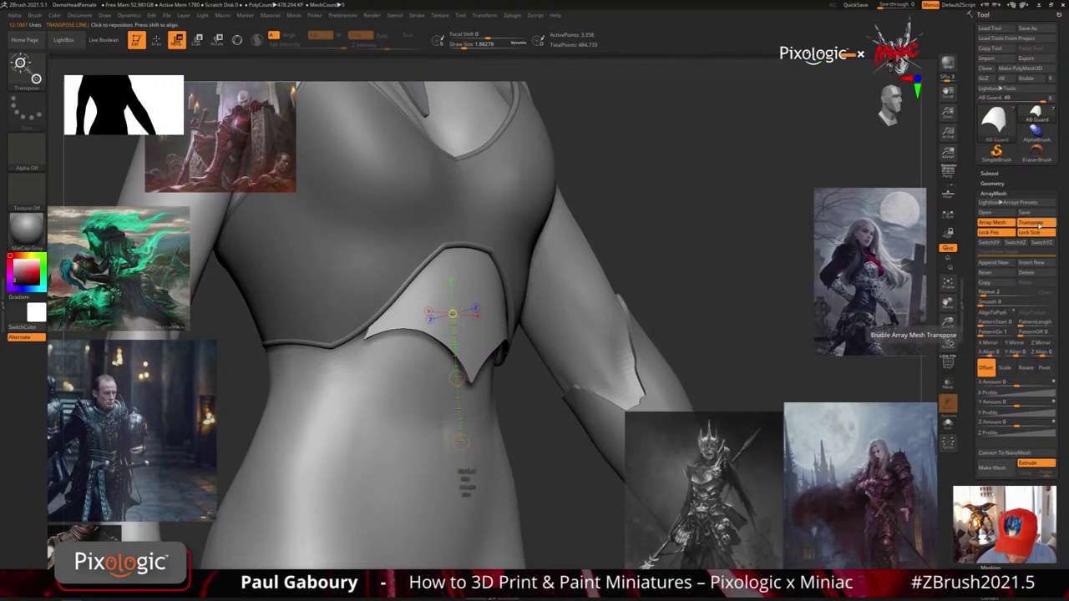
click(1039, 224)
click(1039, 223)
click(1040, 224)
click(1039, 224)
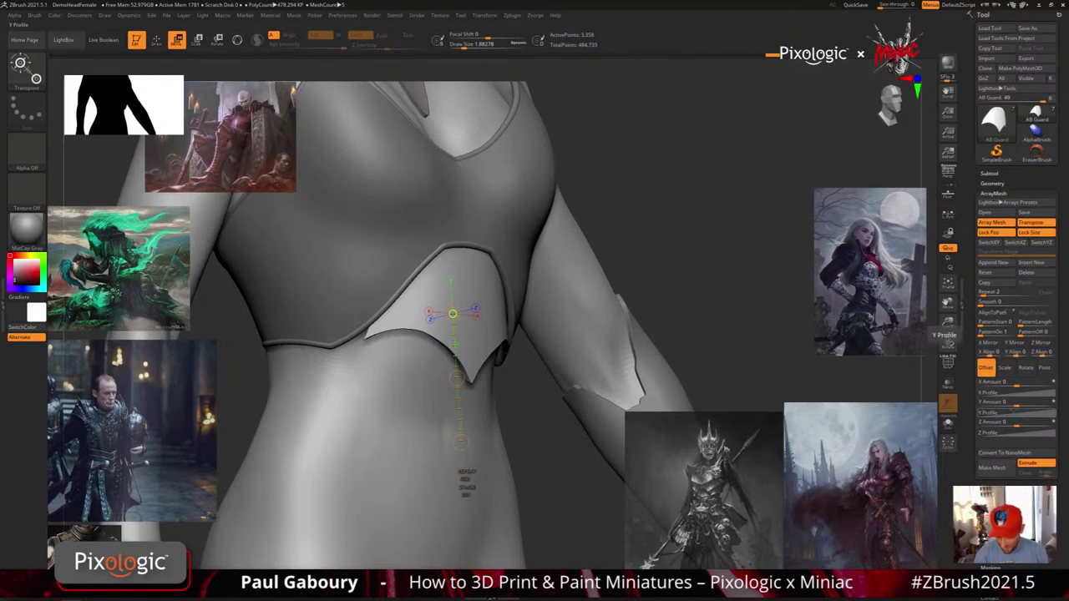
Offset the array copies down the abdomen with a Y Amount of 0.97935 and set the repeat count to 4
drag(1017, 404, 1024, 404)
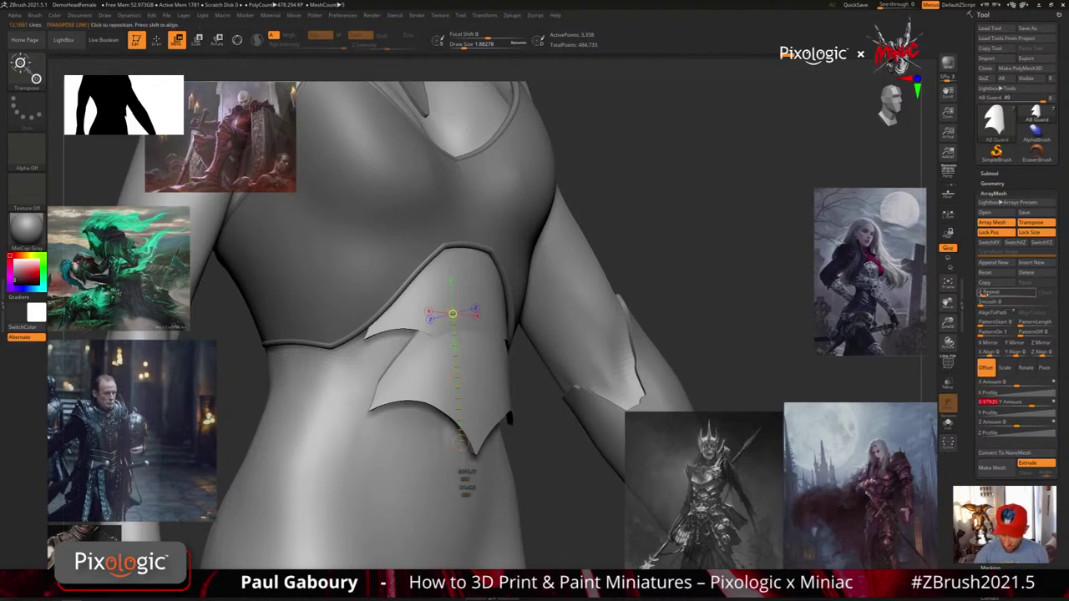
drag(467, 475, 468, 482)
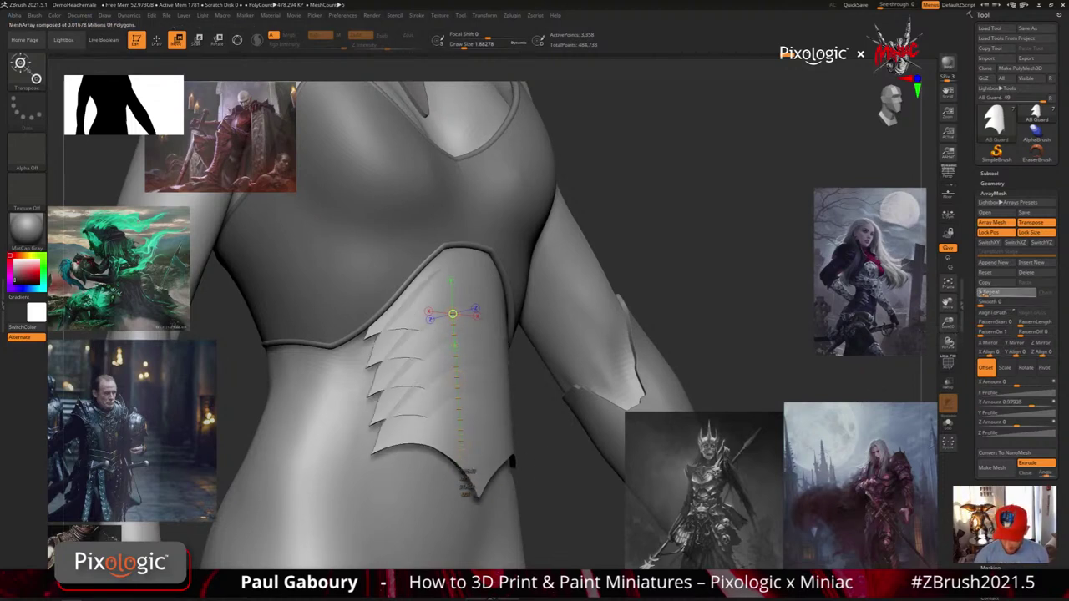
drag(985, 294, 985, 294)
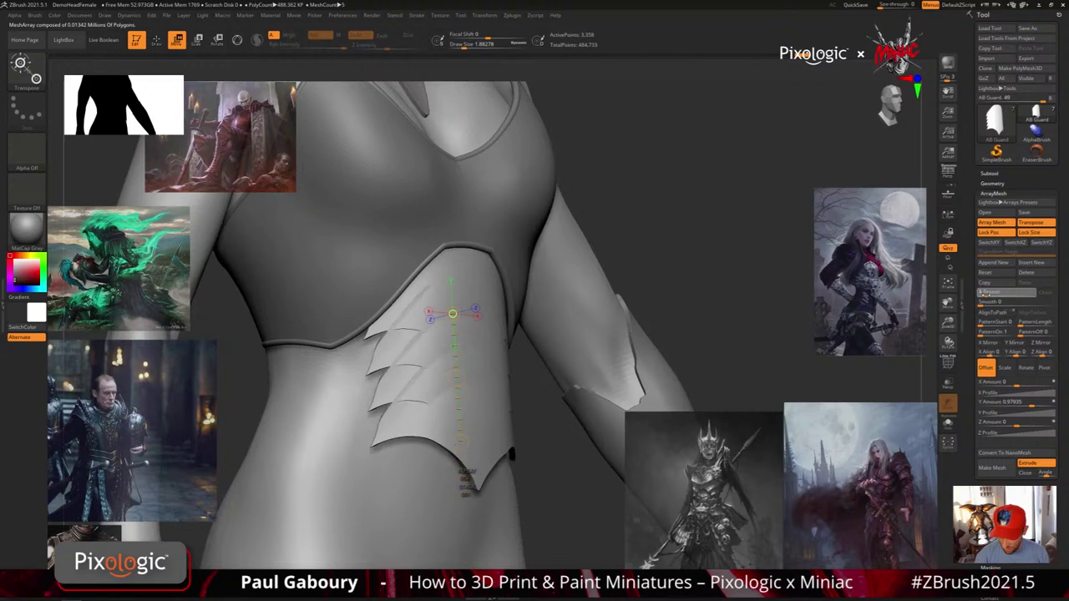
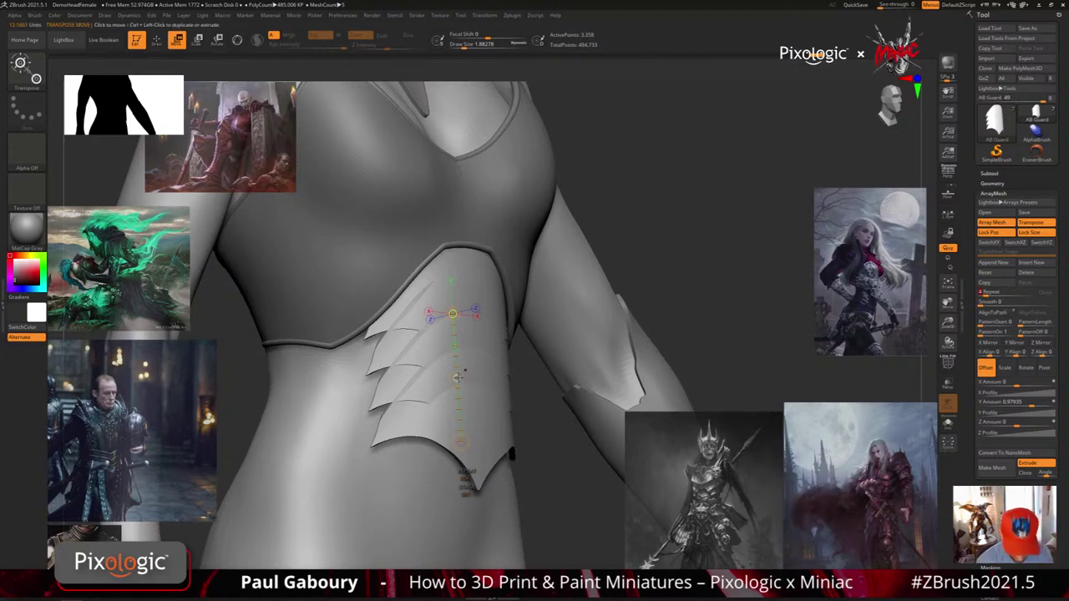
Tighten the spacing between the arrayed abdomen plates by reducing the Y Amount to 0.64
drag(456, 378, 478, 390)
drag(479, 357, 471, 334)
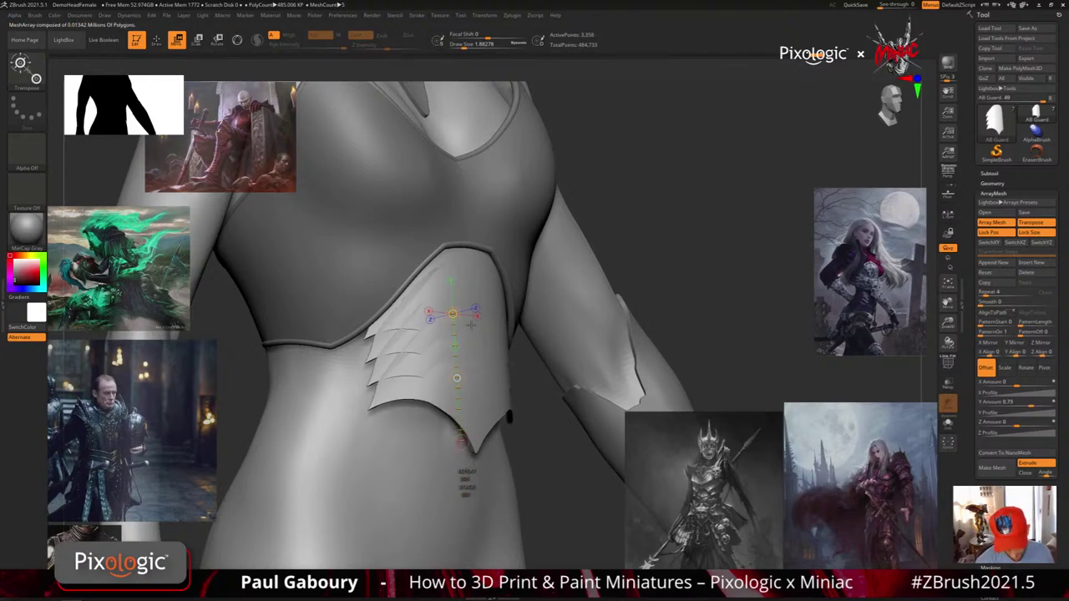
ctrl+right_drag(558, 391, 562, 431)
drag(562, 430, 582, 404)
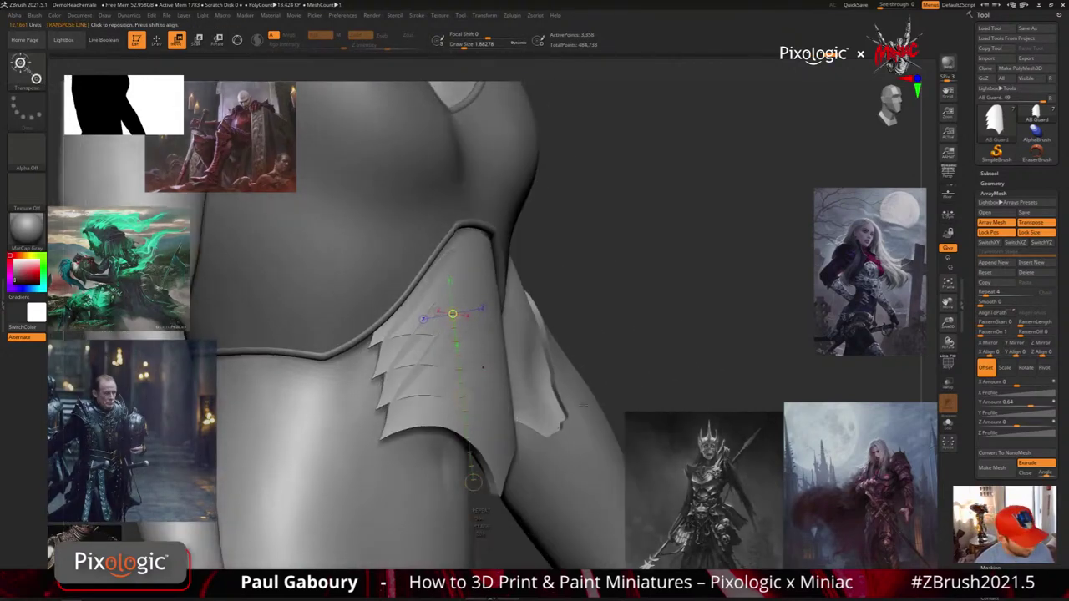
Switch to the Move gizmo and rotate the abdomen plates about 14° in side view to follow the torso
key(y)
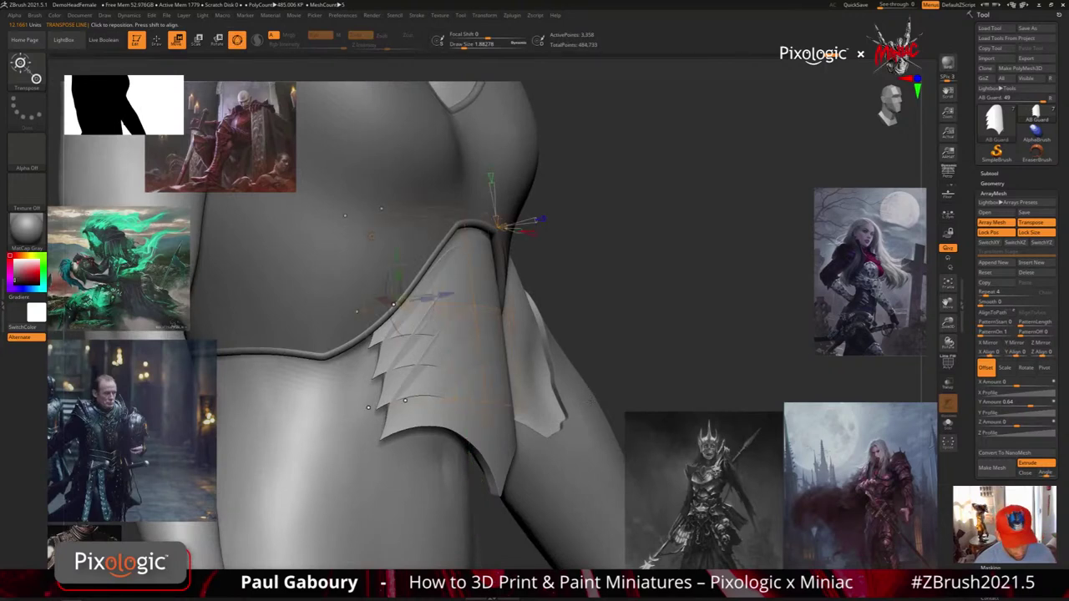
key(y)
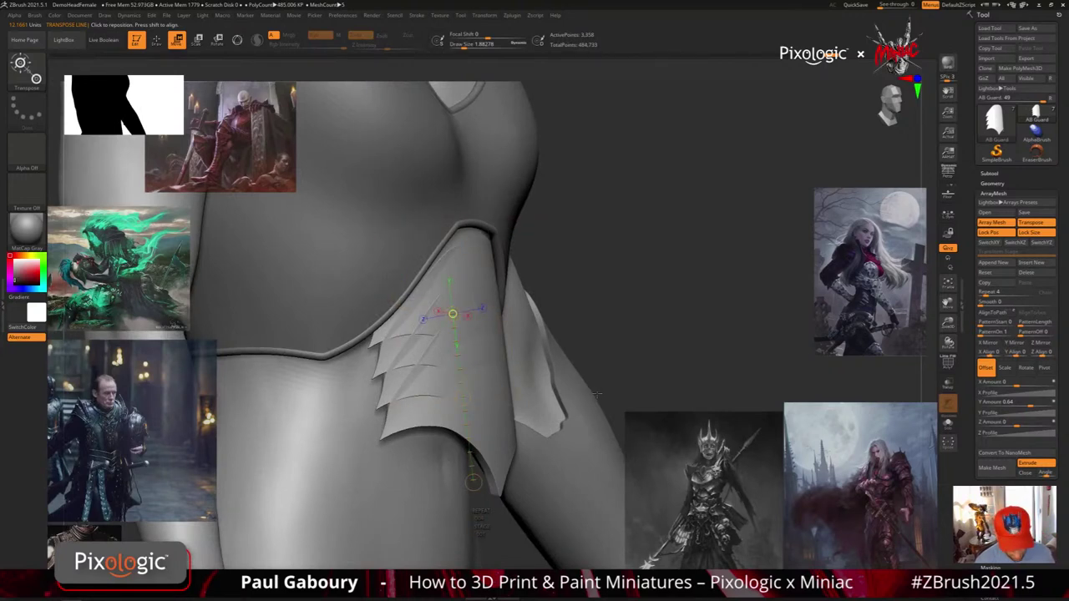
key(r)
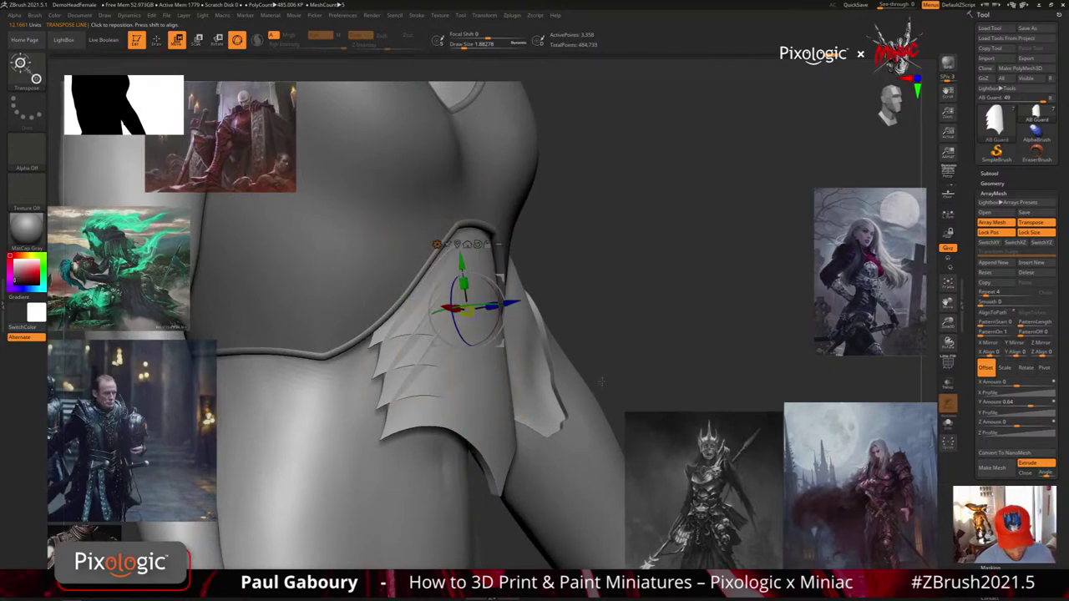
shift+drag(596, 393, 613, 378)
drag(502, 327, 507, 317)
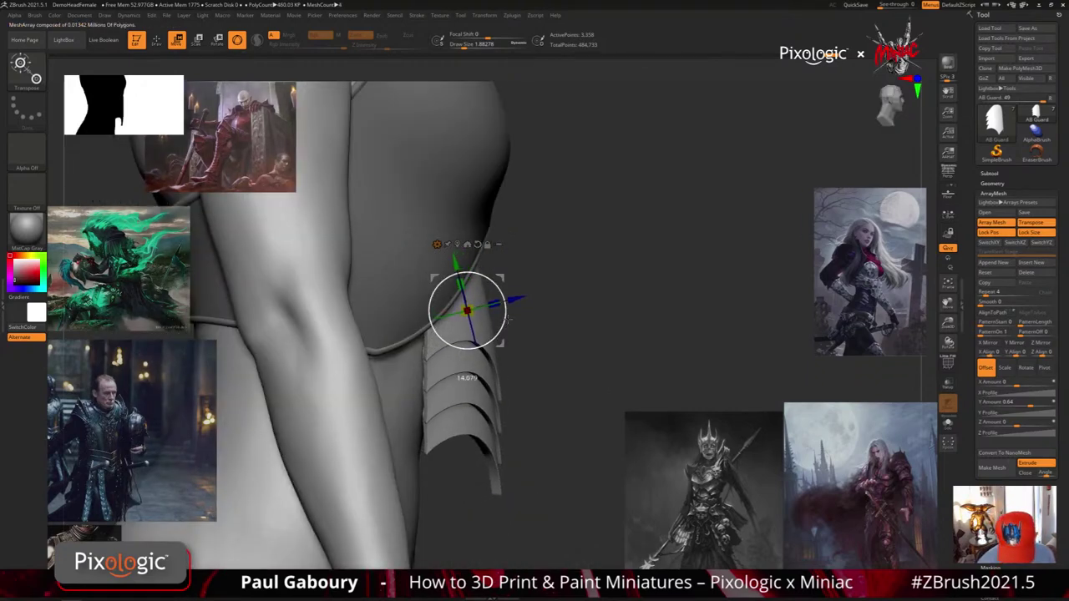
shift+drag(614, 403, 582, 436)
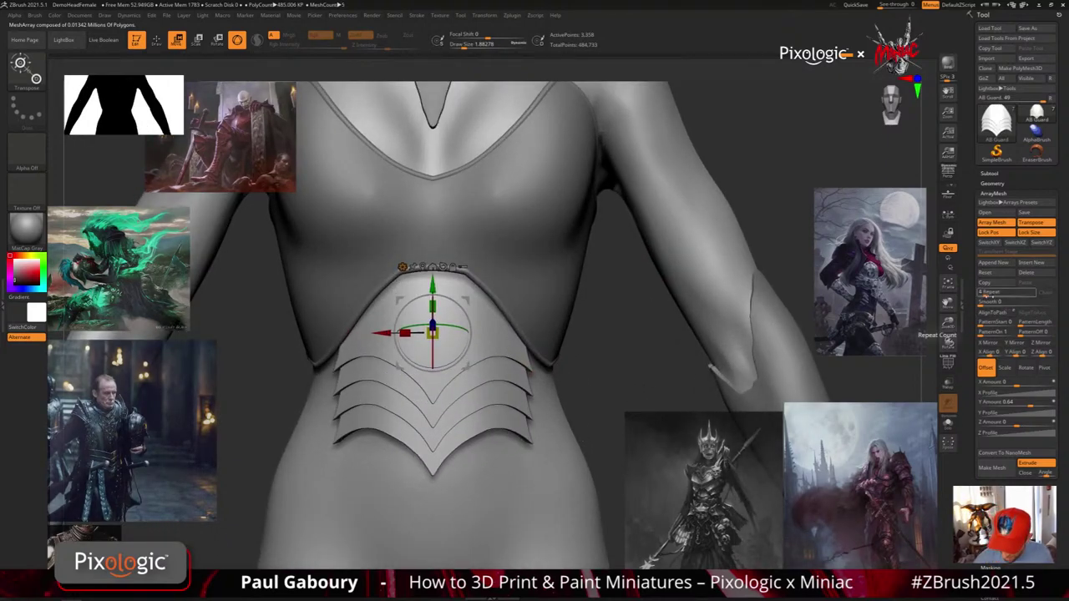
Reduce the abdomen plate array's repeat count to 3
drag(987, 296, 983, 296)
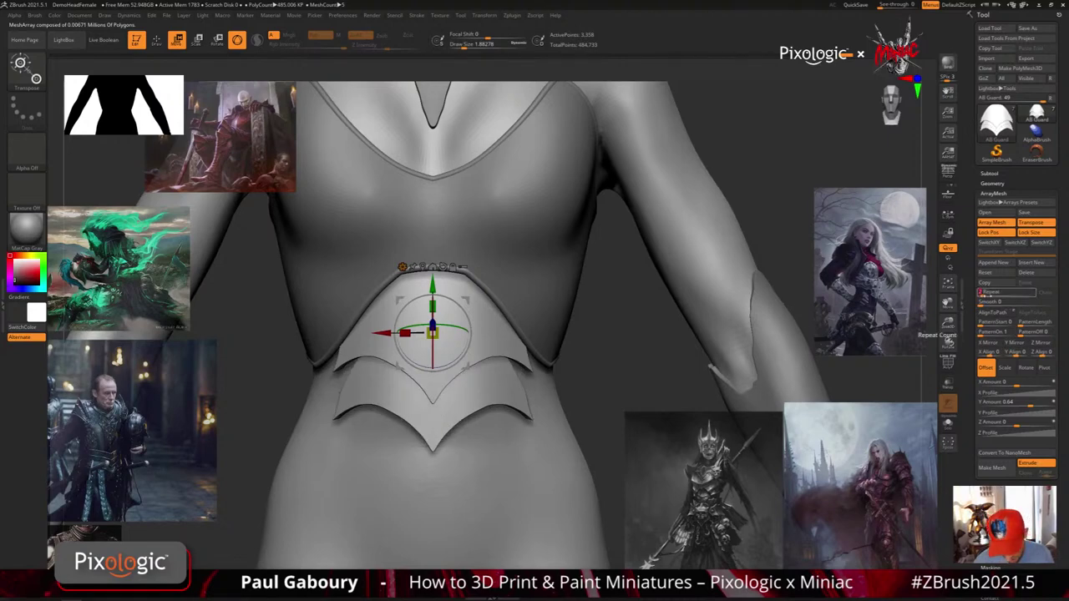
ctrl+right_drag(529, 376, 522, 440)
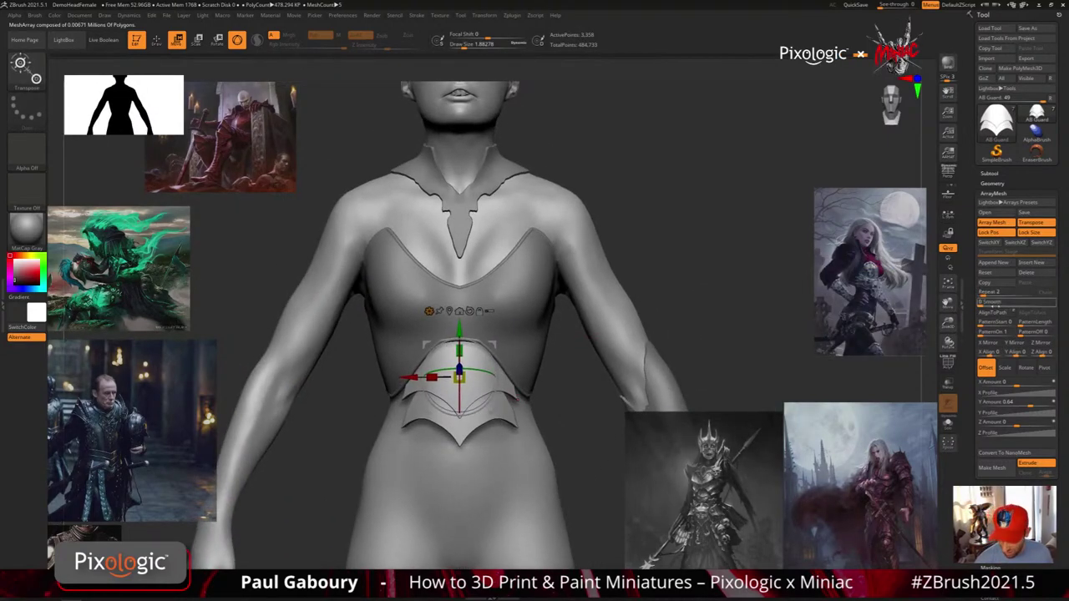
click(984, 294)
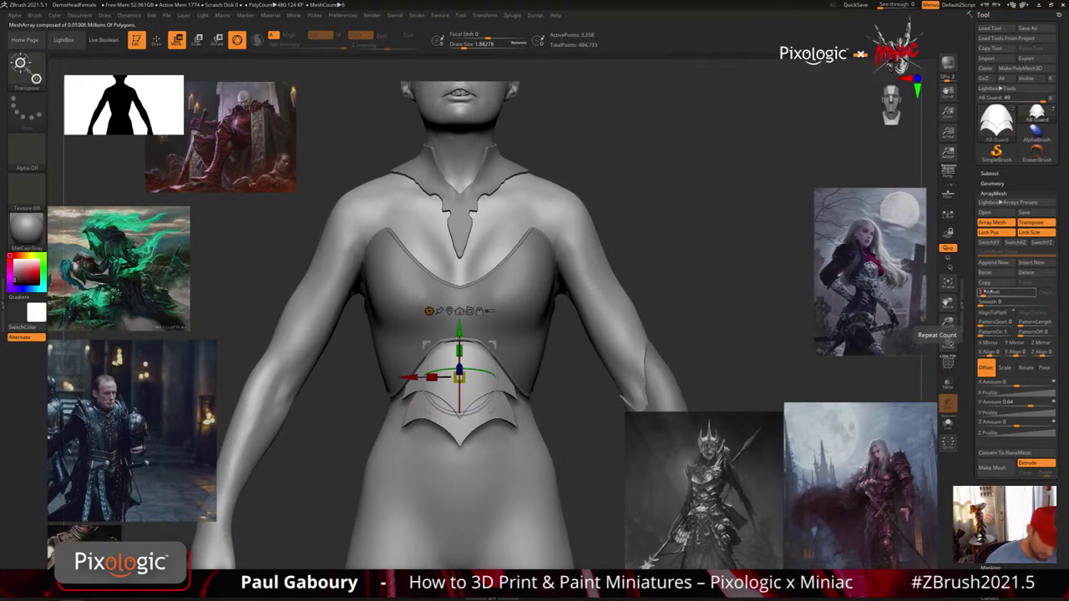
text(3)
key(Return)
mouse_move(561, 469)
ctrl+right_down()
mouse_move(555, 455)
mouse_move(570, 486)
ctrl+right_up()
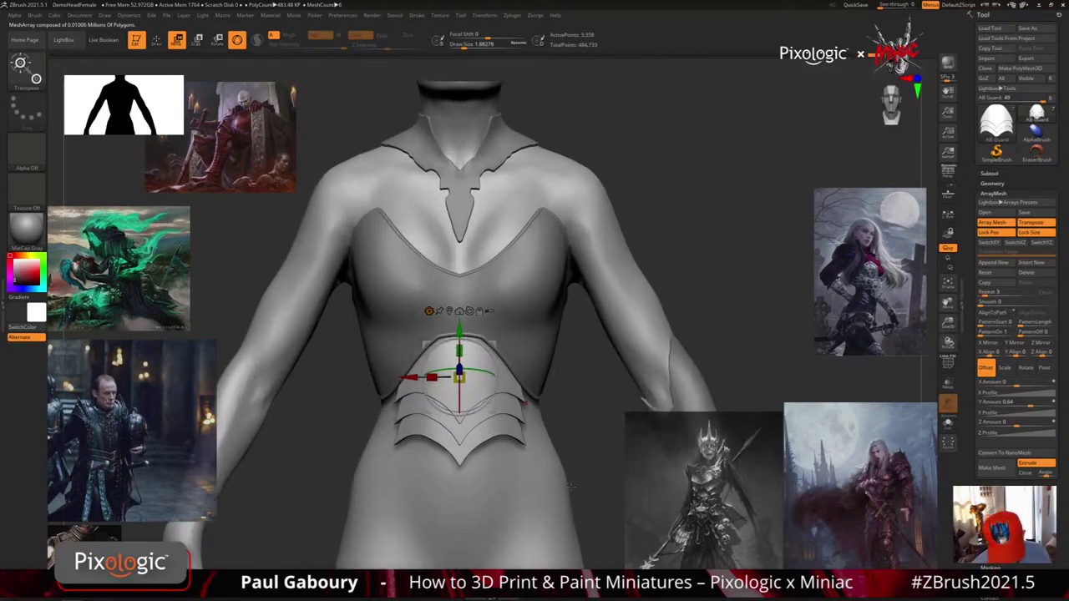
alt+drag(571, 488, 561, 456)
mouse_move(564, 460)
right_down()
mouse_move(522, 466)
mouse_move(565, 460)
mouse_move(566, 473)
right_up()
drag(566, 473, 566, 448)
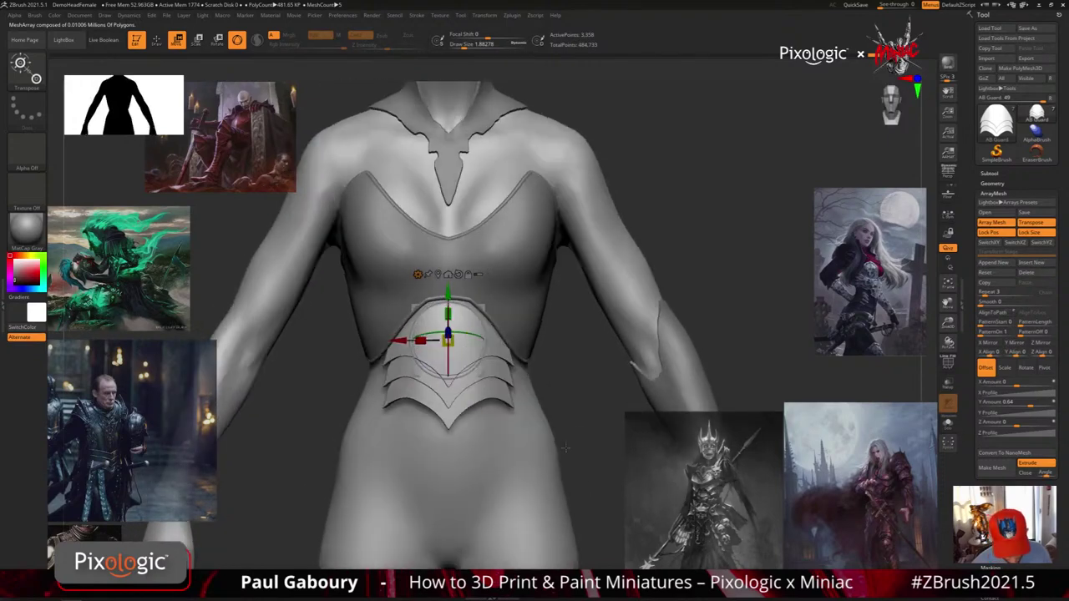
Widen the abdomen plates sideways and adjust their tilt in side view to match the stomach
drag(420, 340, 406, 340)
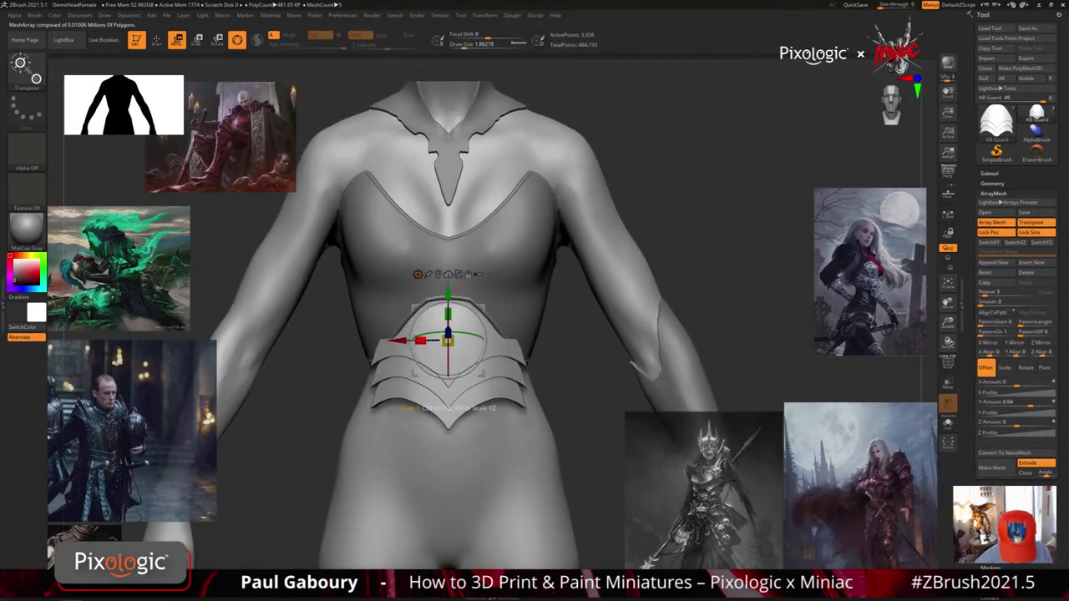
drag(572, 443, 509, 522)
drag(505, 298, 584, 366)
key(y)
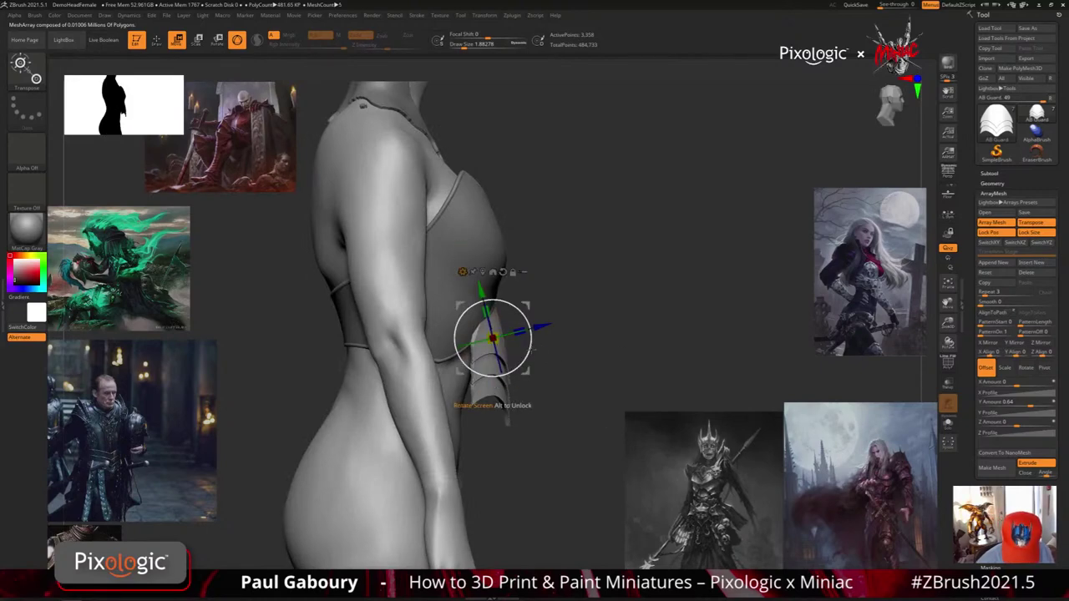
drag(531, 352, 608, 406)
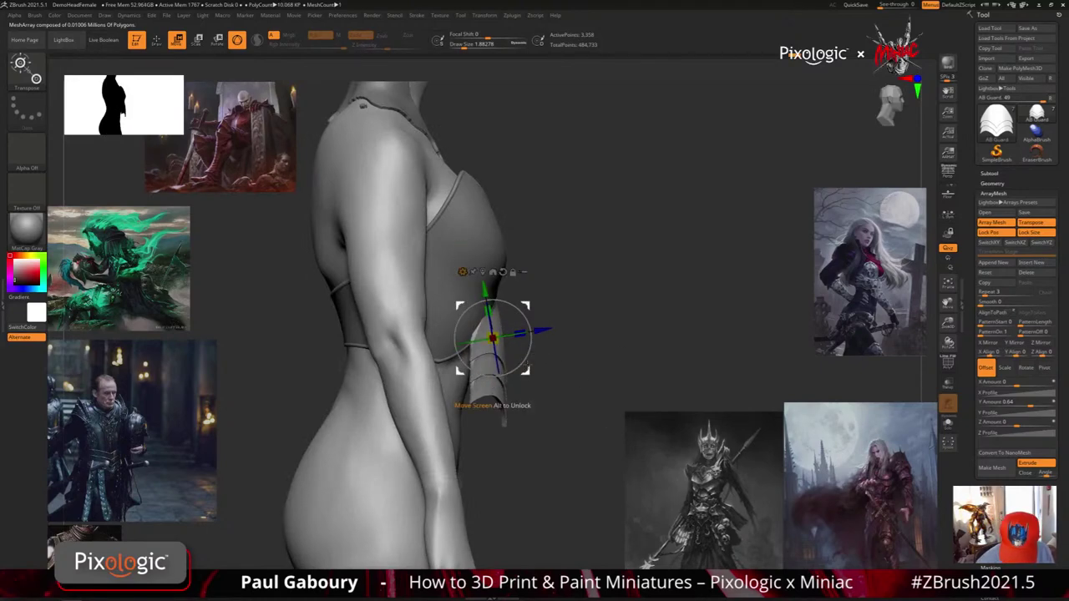
drag(503, 416, 614, 405)
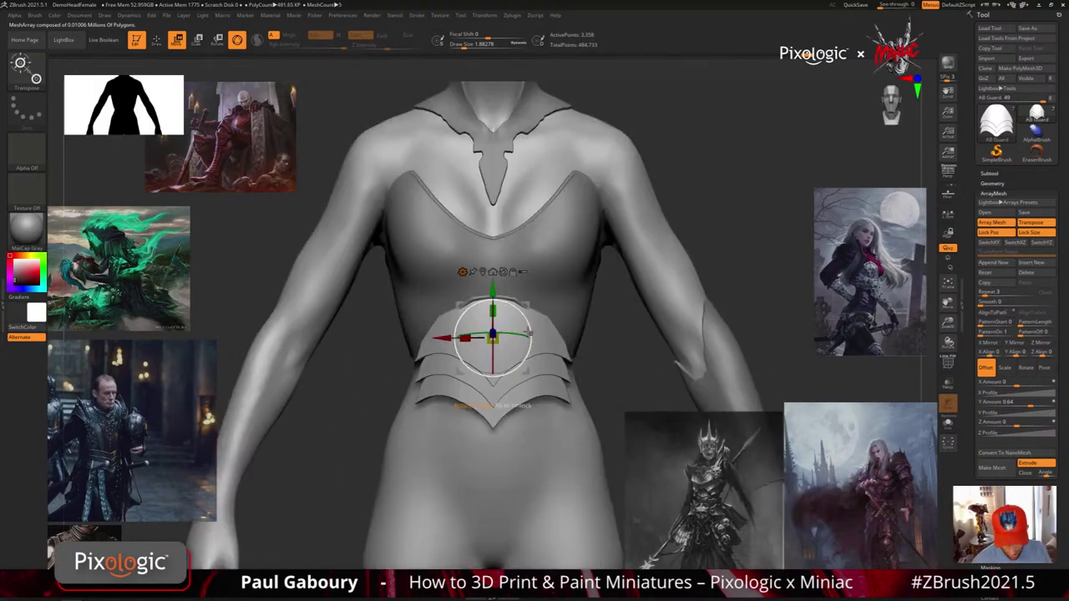
Add a Deformer cage to the abdomen plates and shift its lower side points to wrap the plate around the waist
click(462, 271)
click(560, 316)
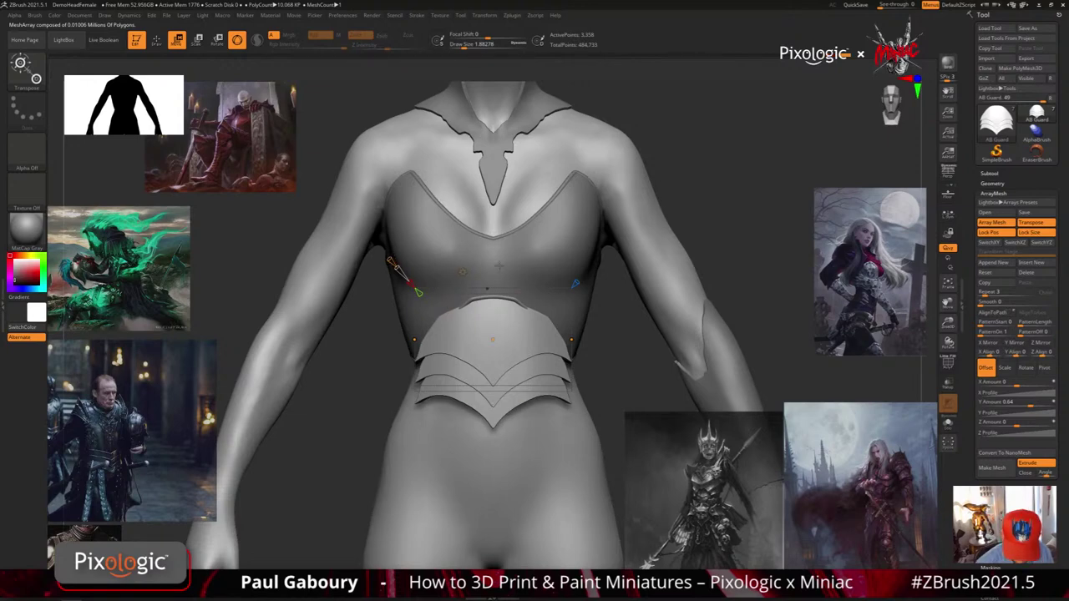
drag(616, 367, 623, 337)
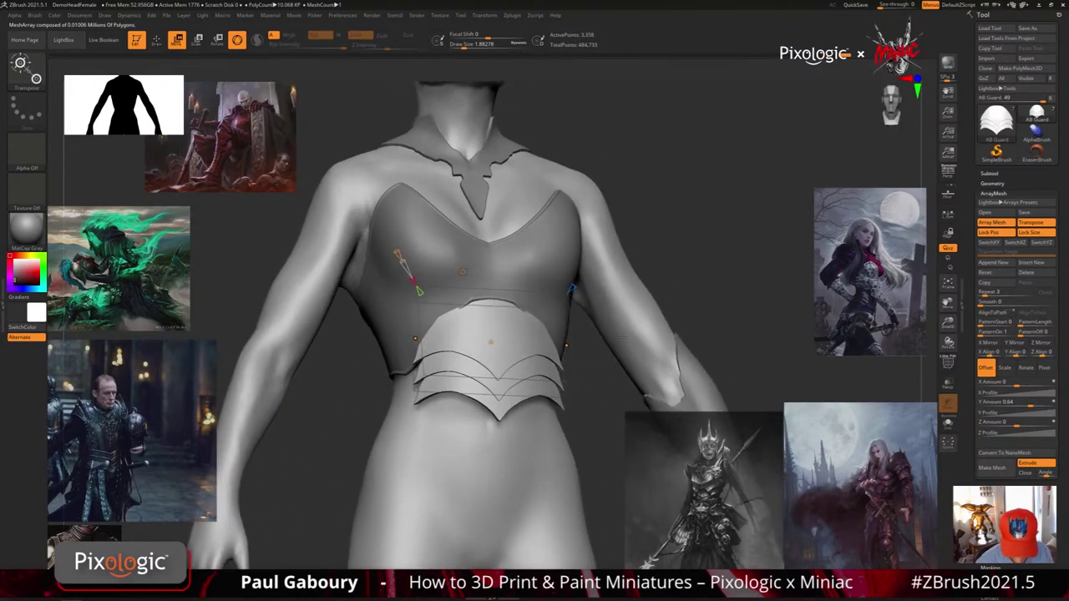
right_drag(622, 336, 624, 338)
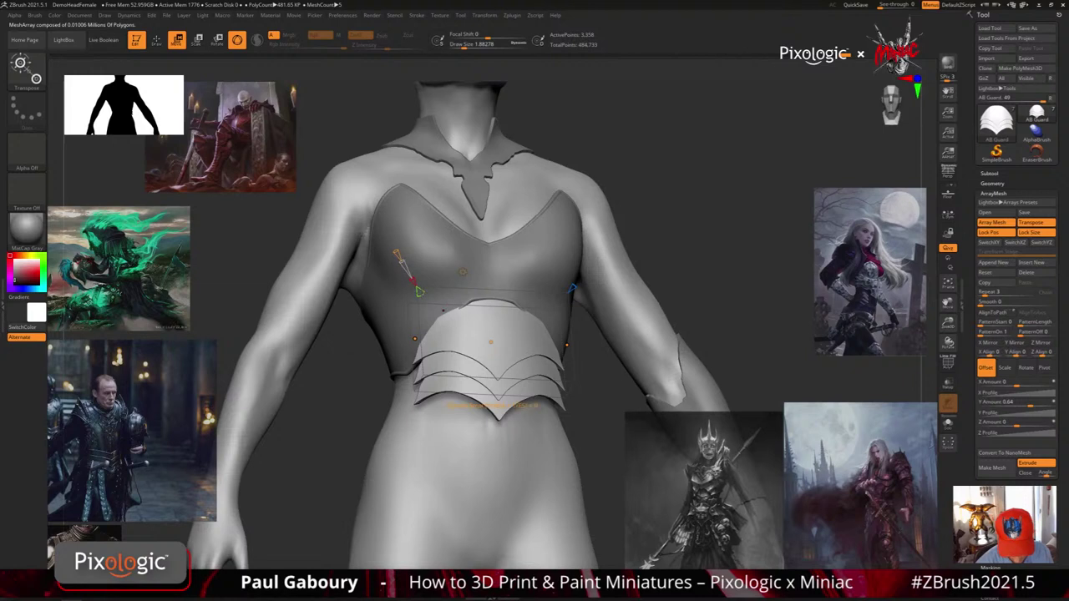
right_drag(539, 379, 552, 311)
drag(570, 354, 575, 361)
drag(612, 422, 608, 430)
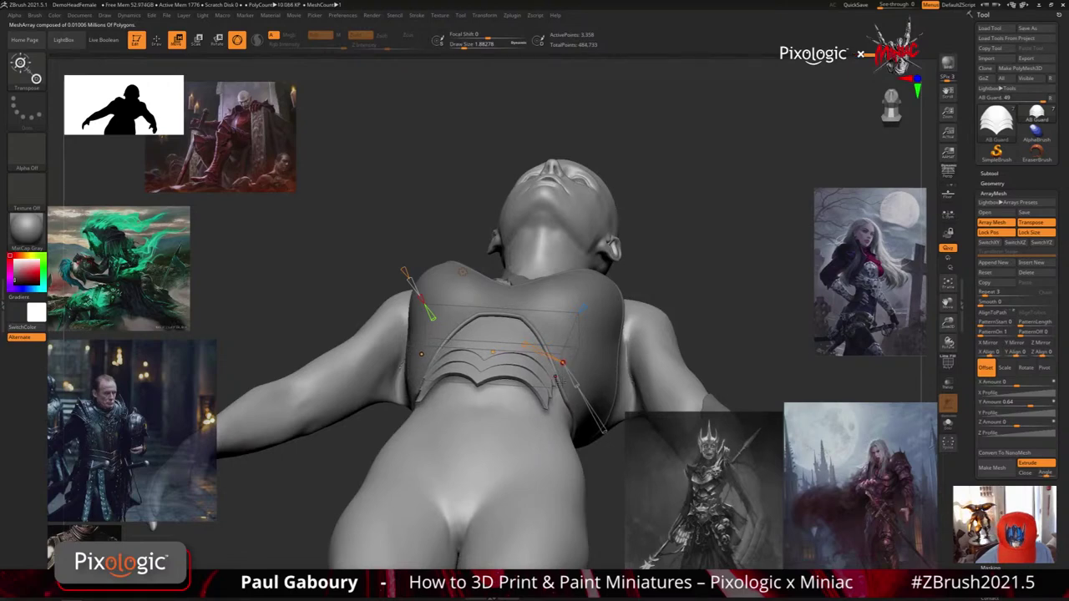
Refine the lower side points of the Deformer cage from front and three-quarter views, and return to draw mode
right_drag(557, 382, 556, 484)
drag(532, 359, 538, 362)
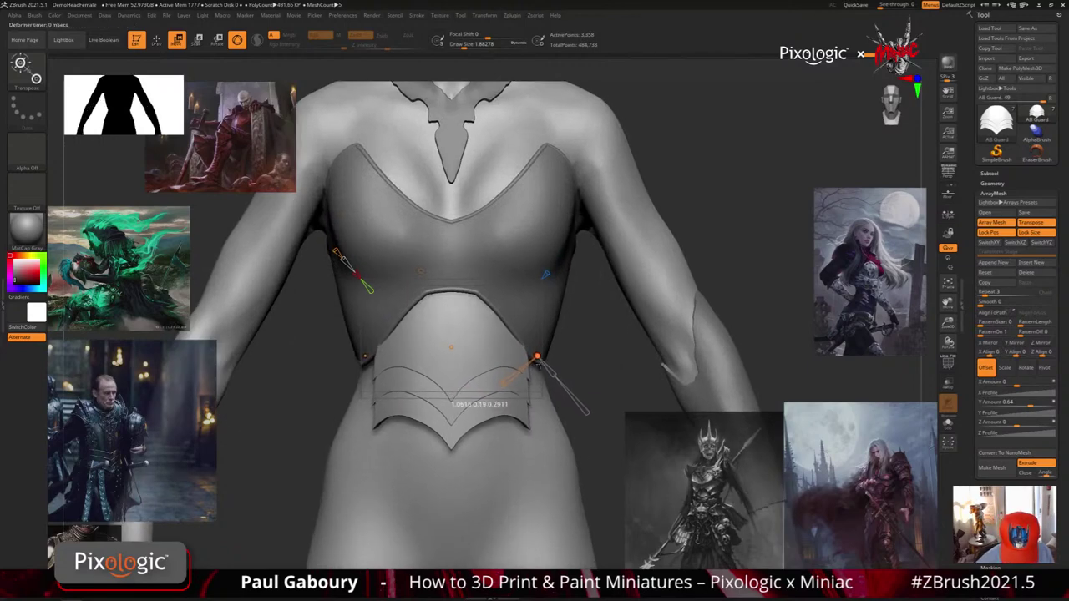
right_drag(558, 382, 530, 356)
drag(532, 352, 538, 358)
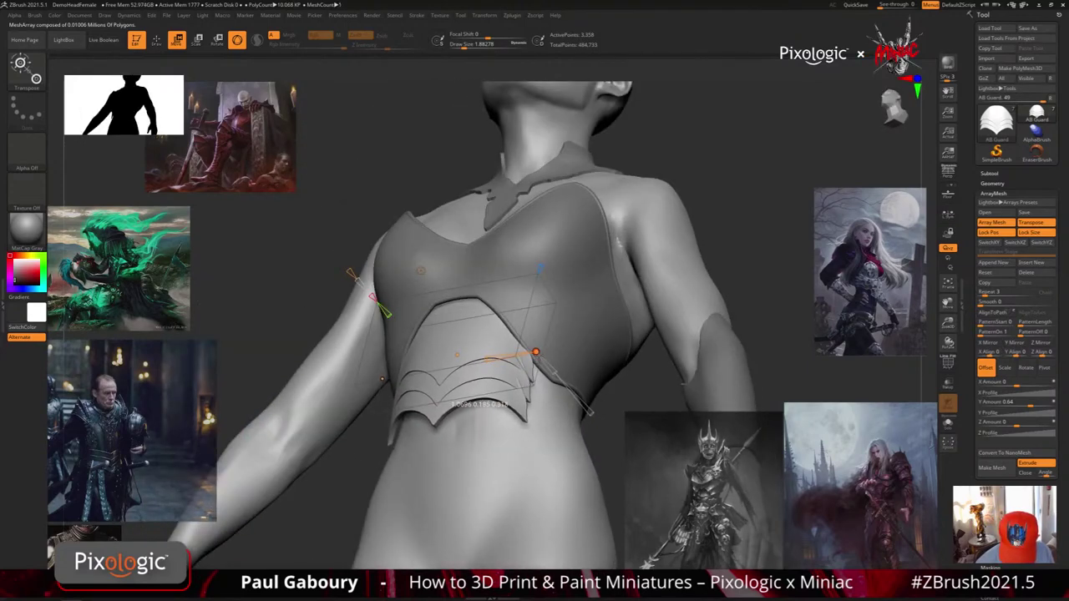
mouse_move(588, 393)
right_down()
mouse_move(541, 430)
mouse_move(529, 418)
mouse_move(528, 455)
mouse_move(567, 436)
mouse_move(549, 424)
mouse_move(615, 420)
mouse_move(557, 455)
right_up()
key(q)
Switch the abdomen plate array to Scale and narrow the successive copies with an X Amount of 0.78528
click(1005, 367)
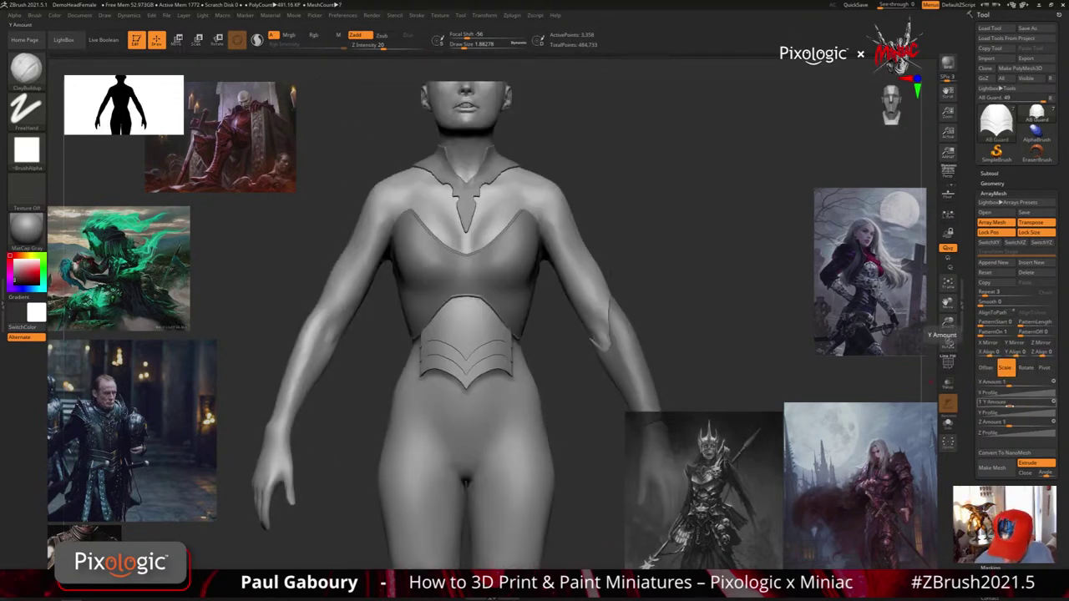
click(1008, 402)
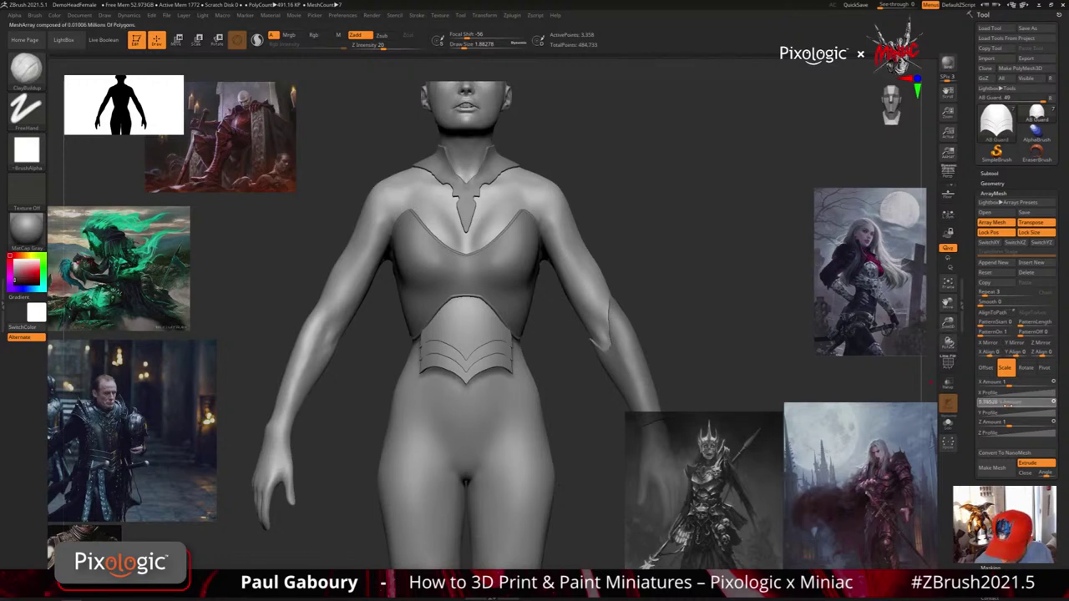
drag(1007, 404, 1009, 403)
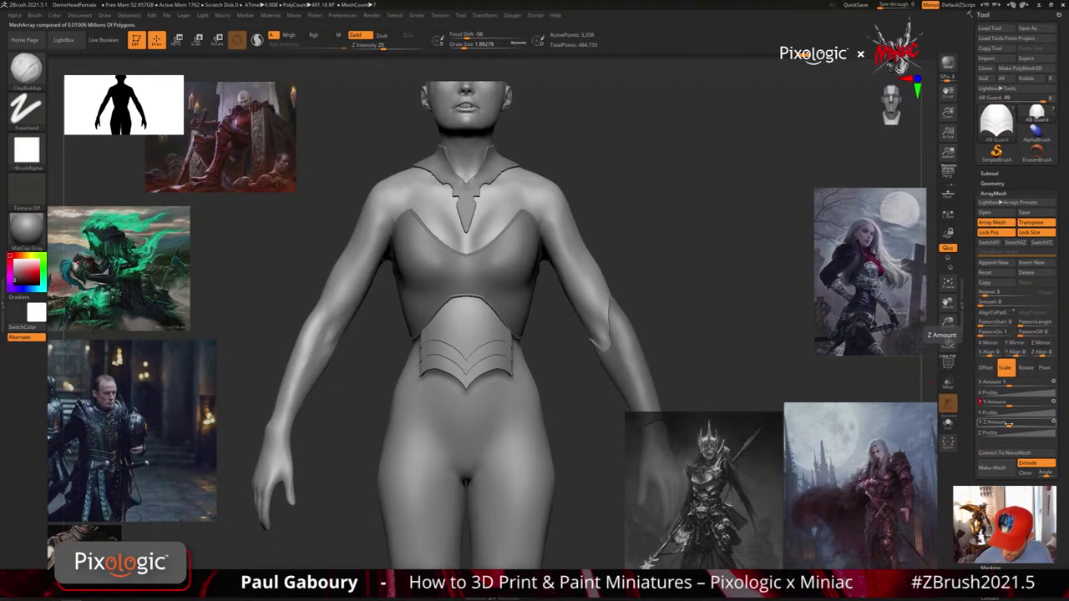
click(1009, 423)
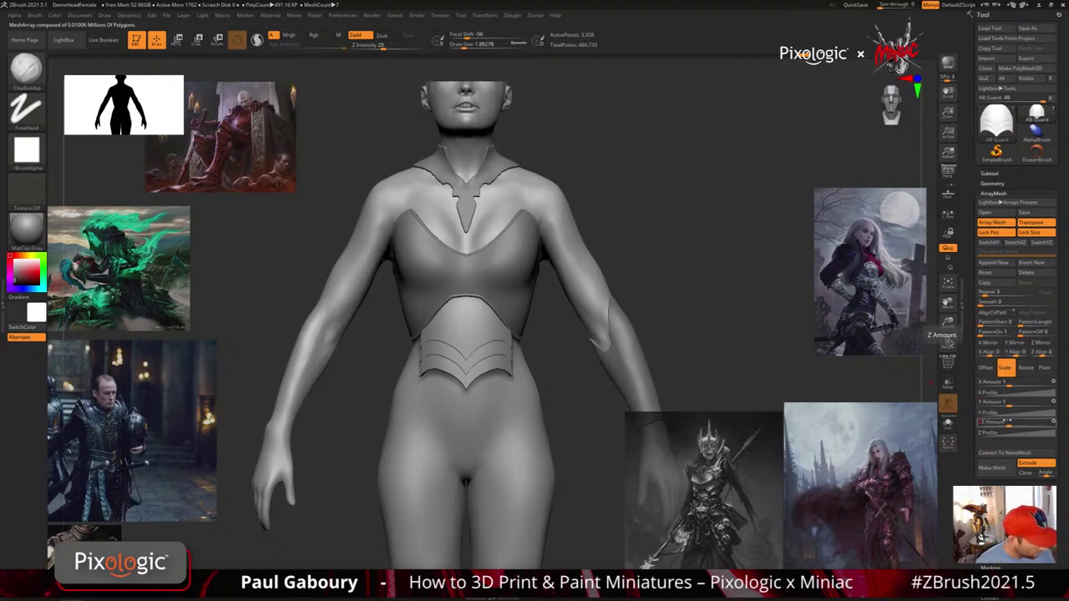
text(55)
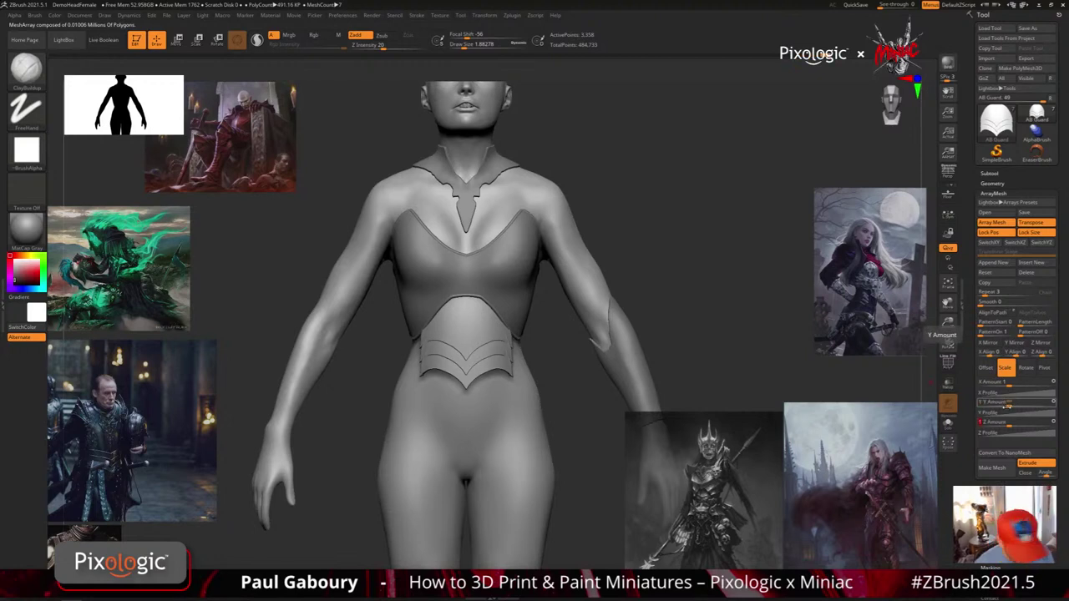
drag(1012, 382, 921, 396)
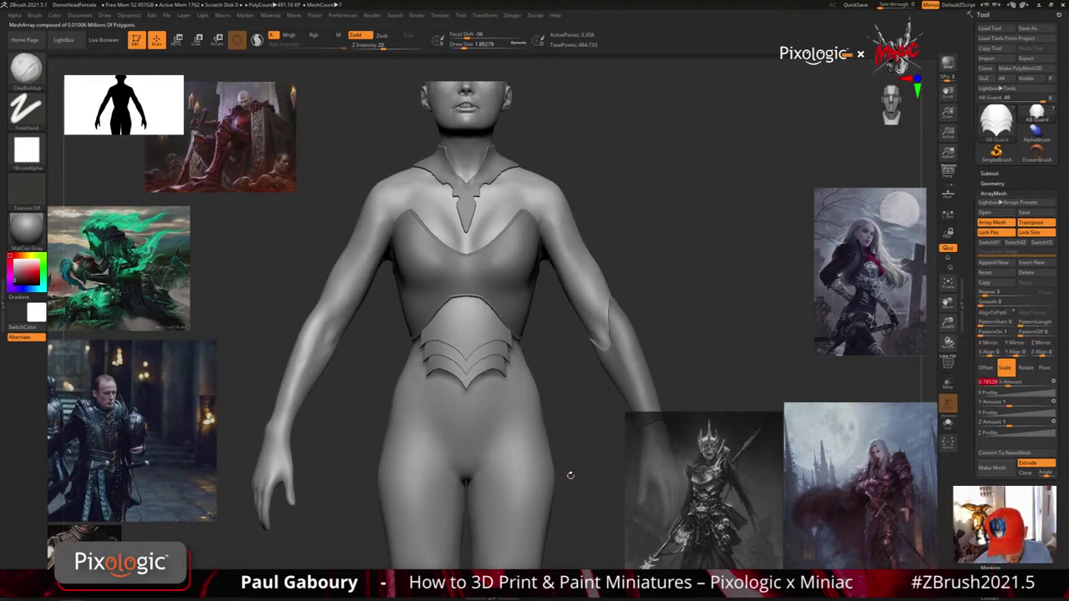
Examine the tapered abdomen plates from front, side and three-quarter views against the whole figure
drag(570, 475, 676, 477)
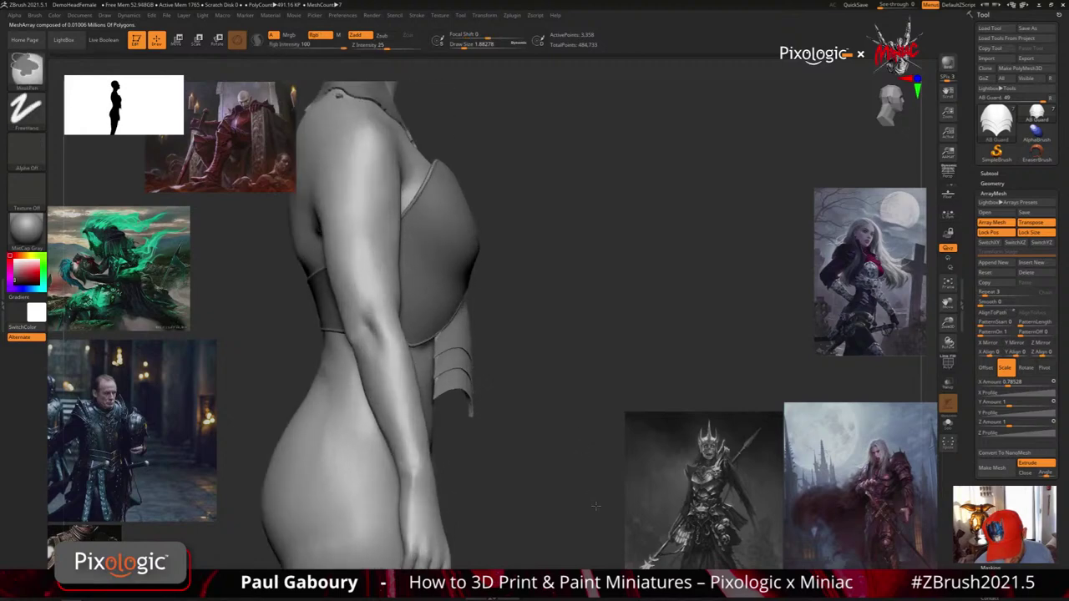
mouse_move(595, 506)
ctrl+right_down()
mouse_move(576, 501)
mouse_move(561, 470)
mouse_move(521, 470)
mouse_move(537, 490)
ctrl+right_up()
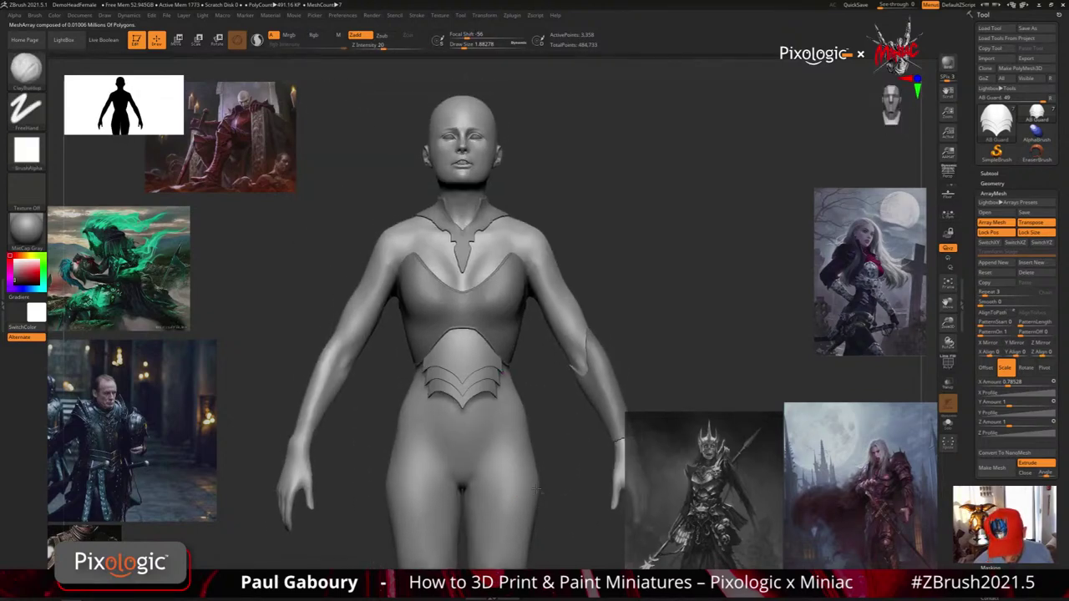
drag(537, 489, 597, 459)
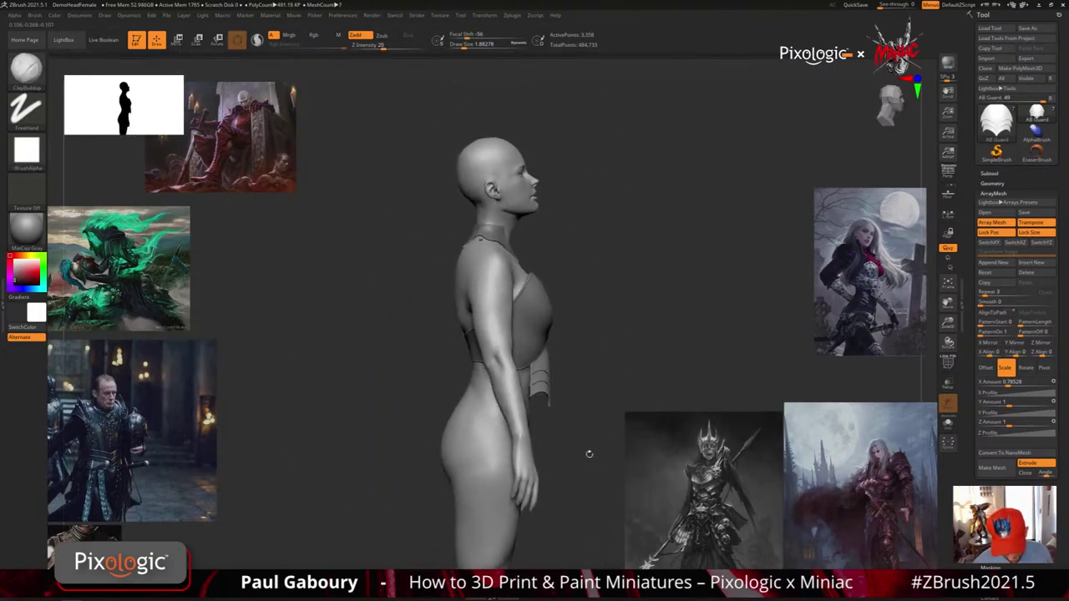
mouse_move(573, 465)
alt+right_down()
mouse_move(565, 448)
mouse_move(575, 467)
alt+right_up()
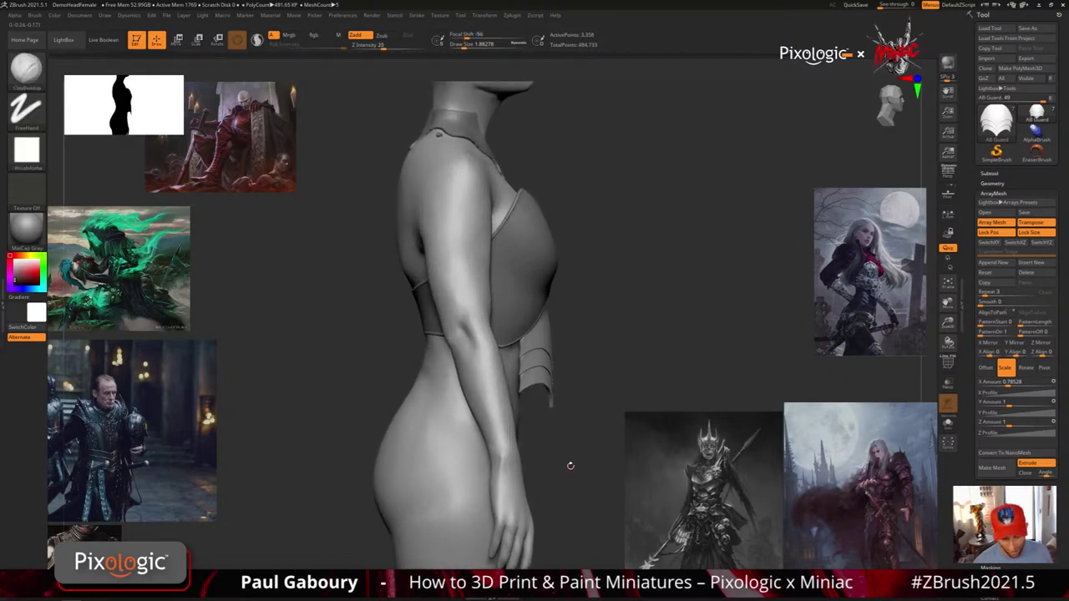
shift+right_drag(588, 470, 596, 431)
drag(596, 430, 579, 451)
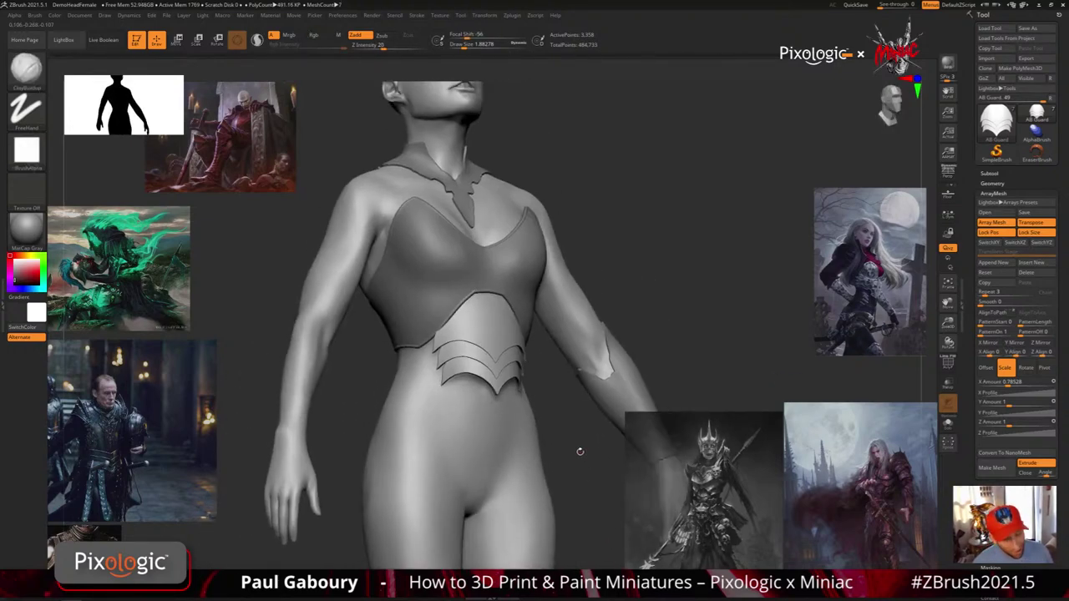
alt+right_drag(574, 477, 566, 440)
drag(565, 442, 561, 464)
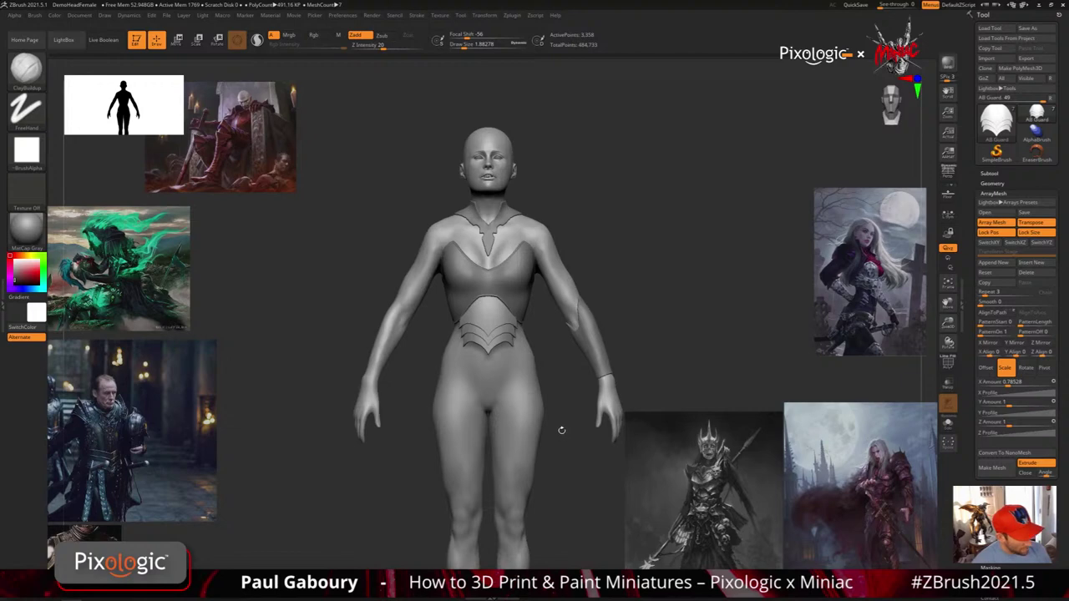
Reshape the side edges of the abdomen plates using the MoveInfiniteDepth brush at a draw size of about 28.7
key(b)
click(559, 348)
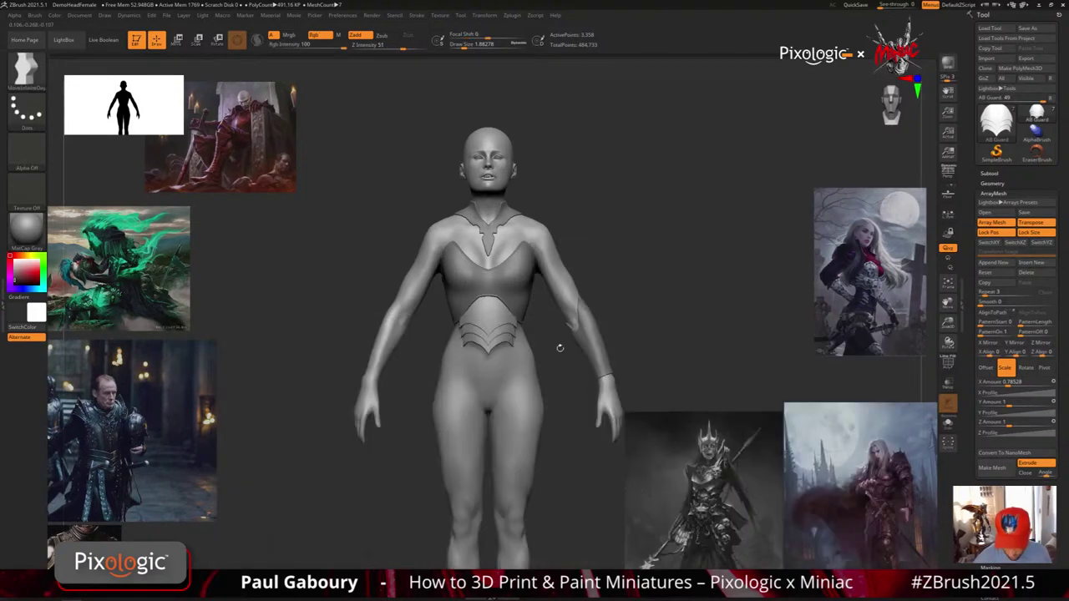
key(s)
drag(556, 338, 571, 339)
alt+right_drag(572, 342, 576, 434)
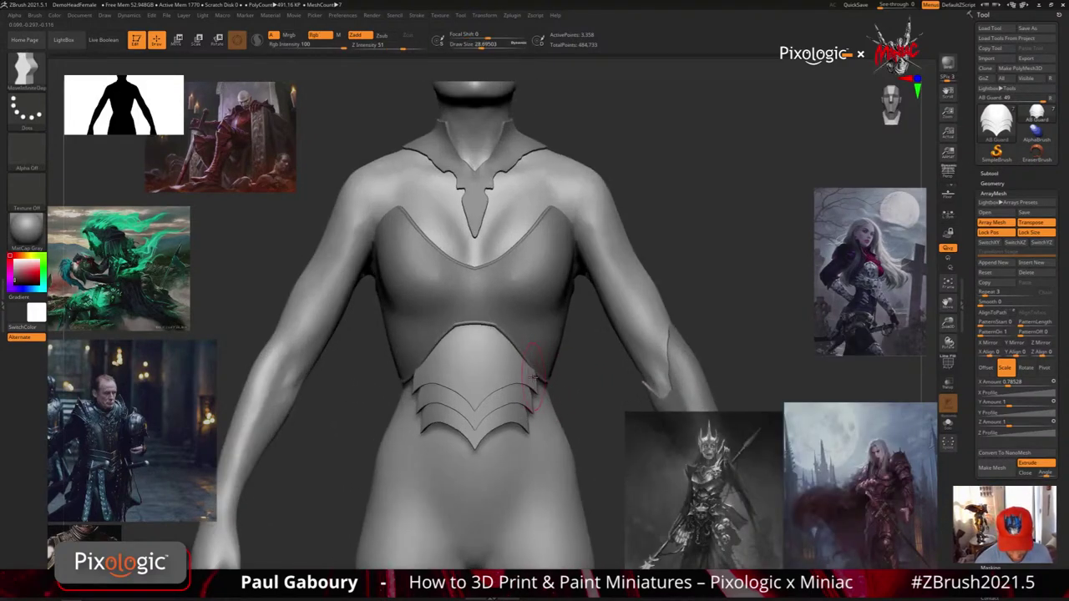
drag(534, 377, 542, 385)
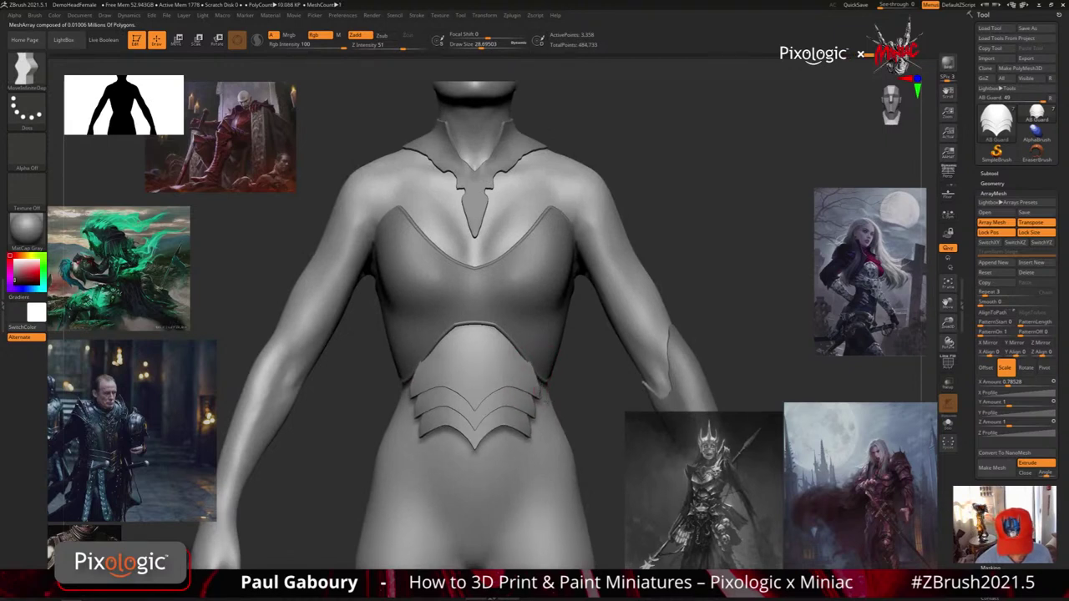
right_drag(542, 397, 529, 375)
drag(531, 377, 537, 390)
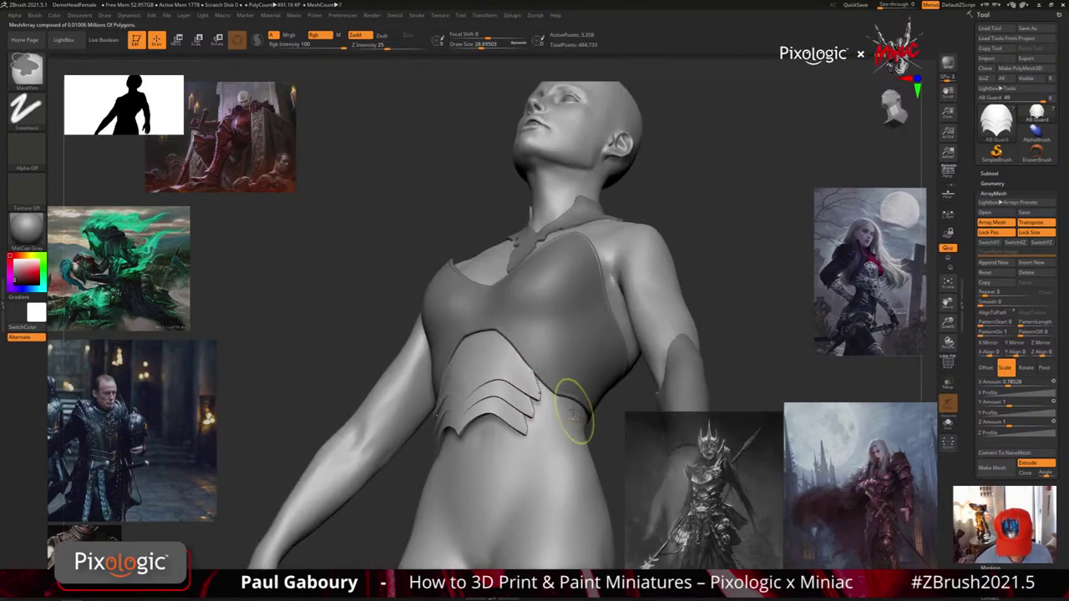
Undo the last brush stroke on the abdomen plates and switch to the Move brush
ctrl+right_drag(572, 410, 564, 396)
shift+right_drag(564, 395, 571, 428)
key(ctrl+z)
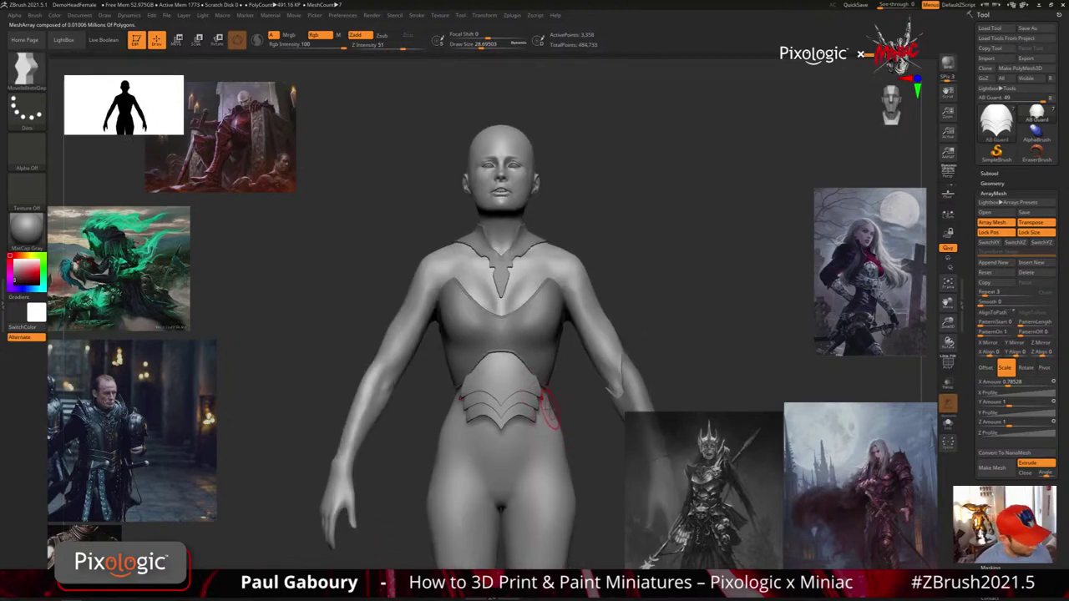
key(b)
key(m)
key(v)
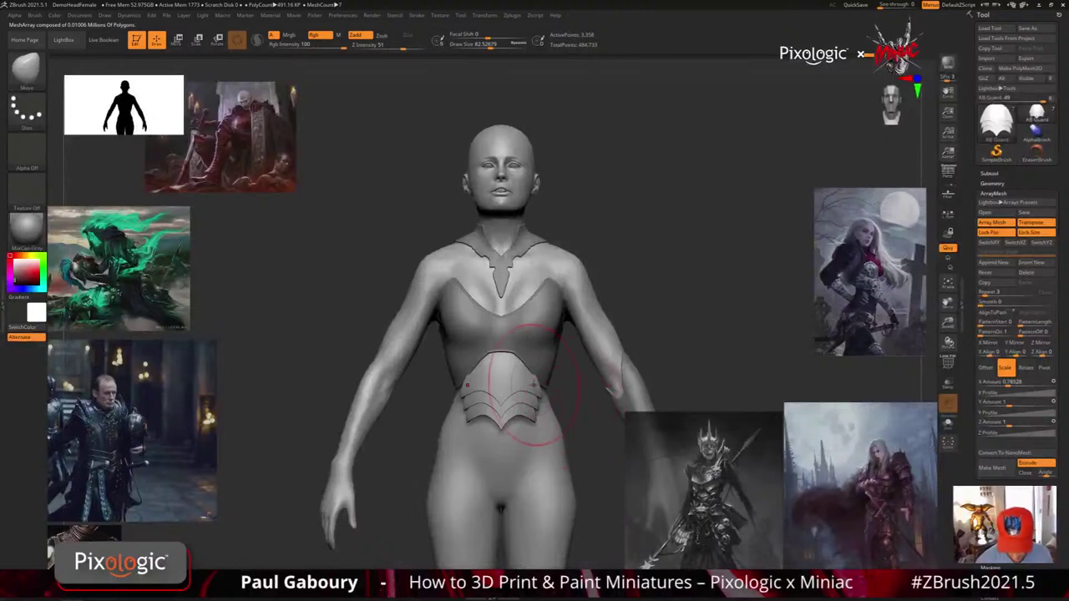
Select the breastplate subtool and center its transform gizmo on the unmasked mesh
mouse_move(572, 416)
right_down()
mouse_move(537, 382)
mouse_move(580, 439)
mouse_move(610, 425)
mouse_move(585, 362)
mouse_move(359, 457)
right_up()
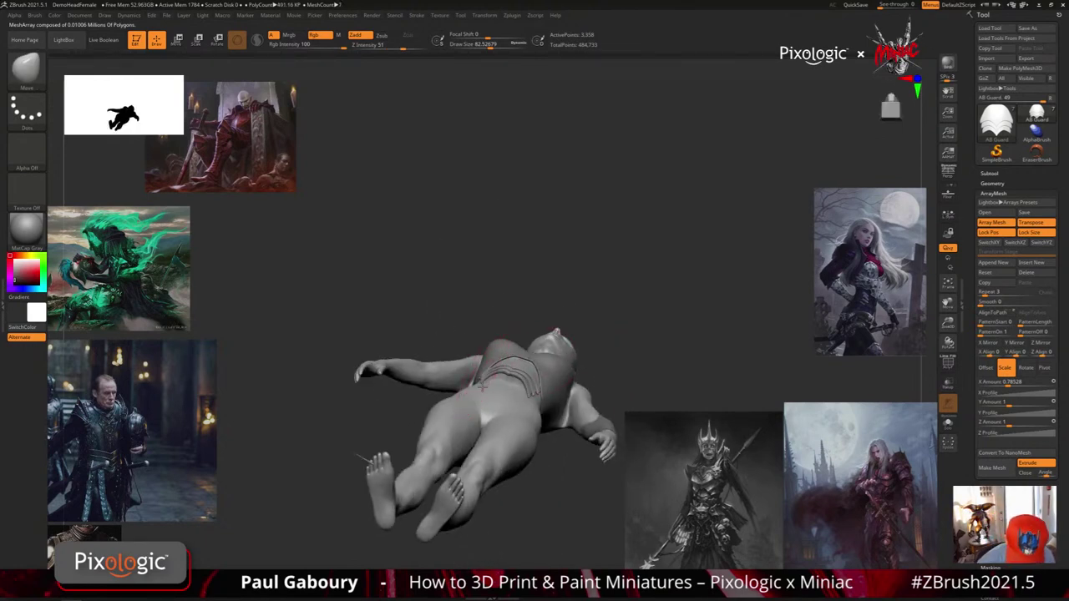
right_drag(483, 387, 519, 380)
ctrl+right_drag(519, 380, 521, 431)
alt+click(511, 341)
key(w)
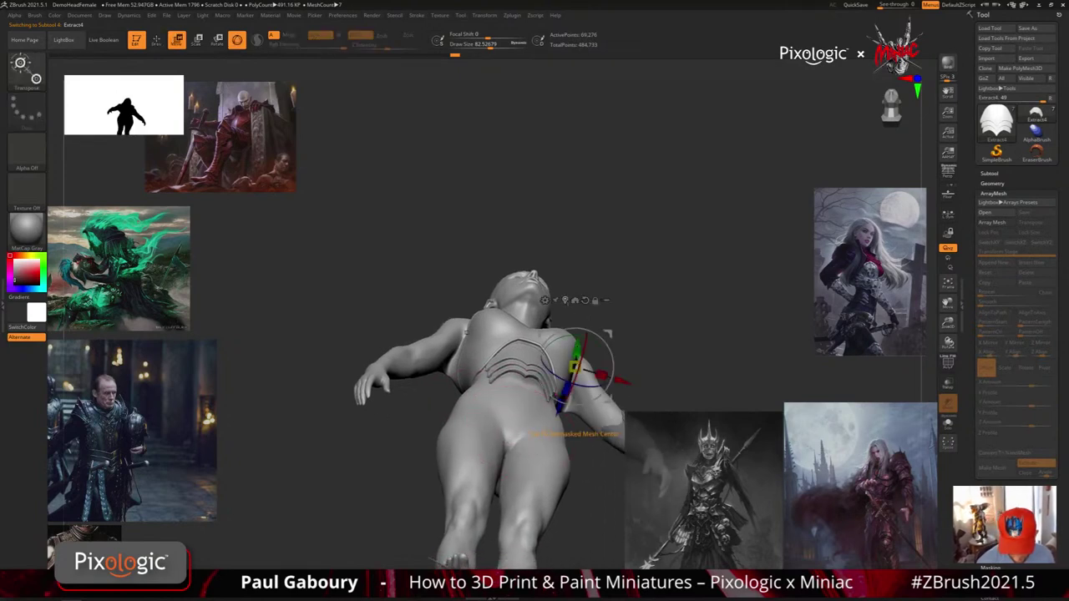
click(573, 300)
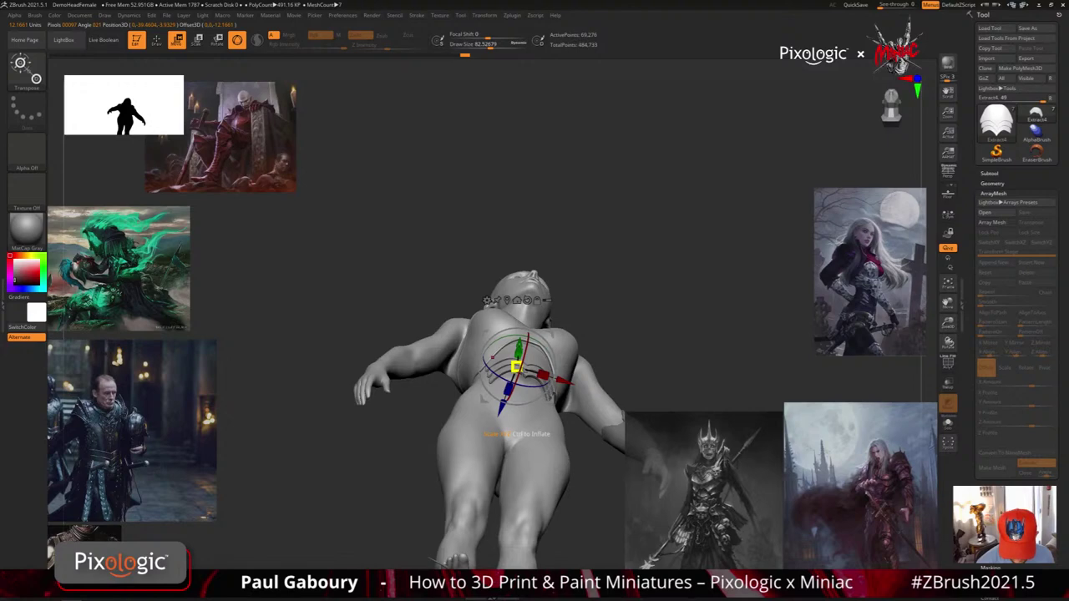
right_drag(504, 411, 561, 404)
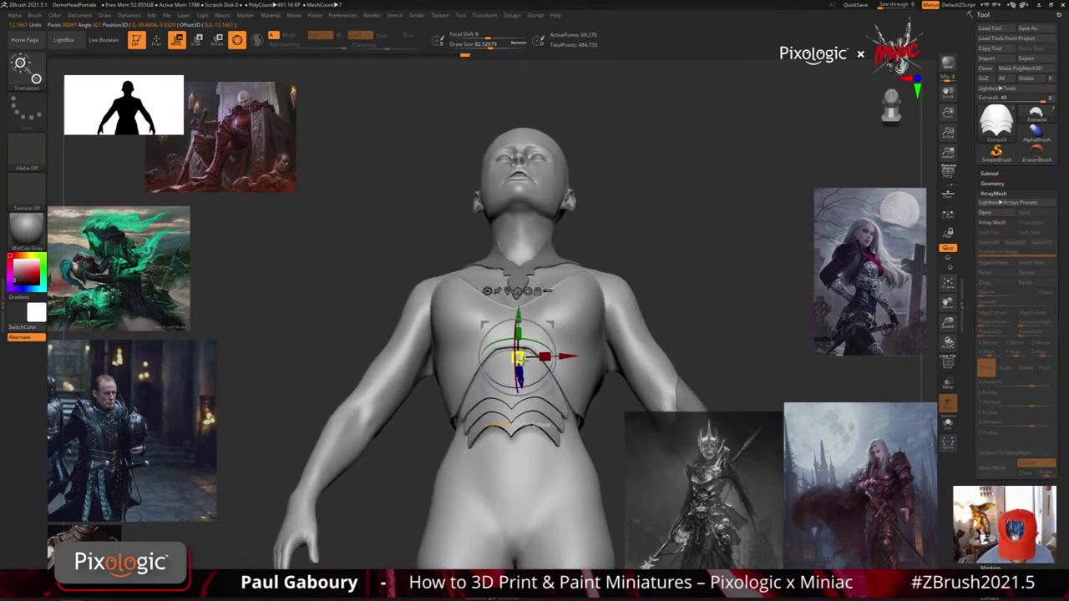
click(519, 358)
shift+right_drag(519, 358, 522, 400)
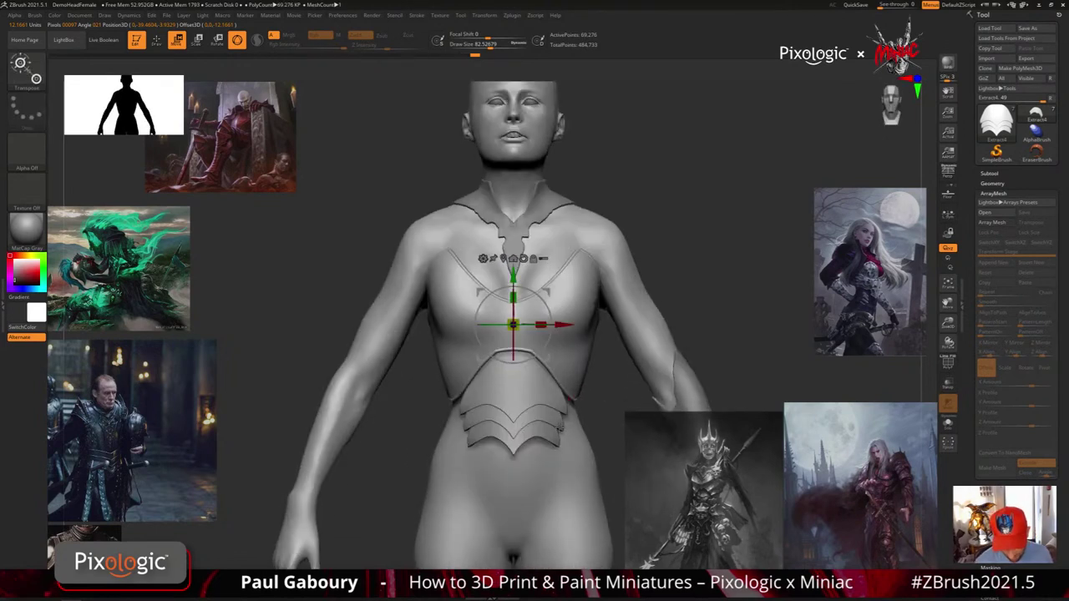
Reselect the abdomen plates and raise them slightly toward the breastplate
alt+click(532, 386)
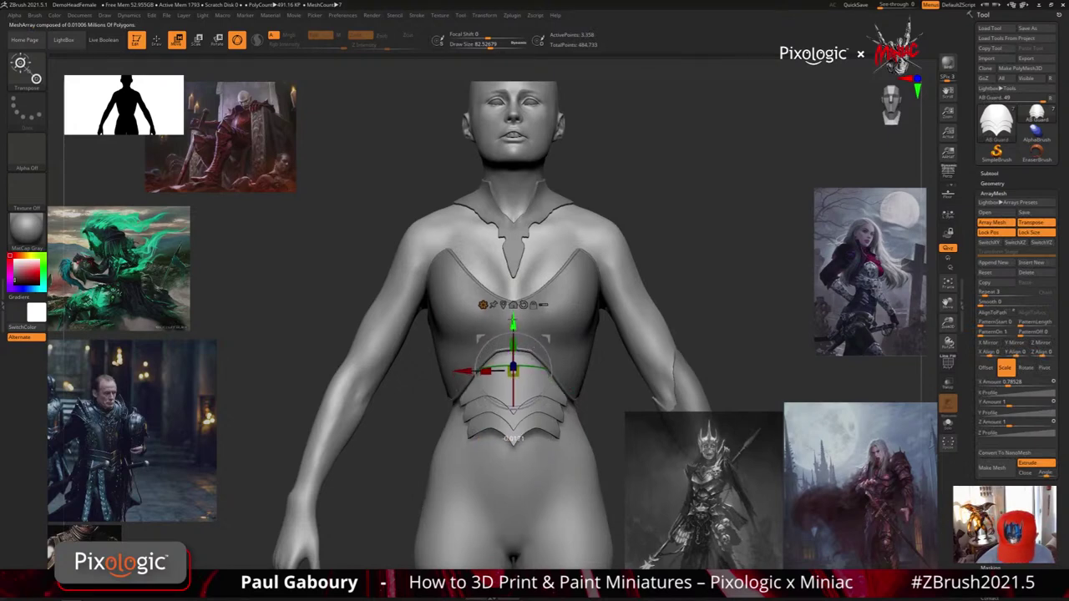
drag(512, 320, 512, 317)
right_drag(514, 321, 618, 289)
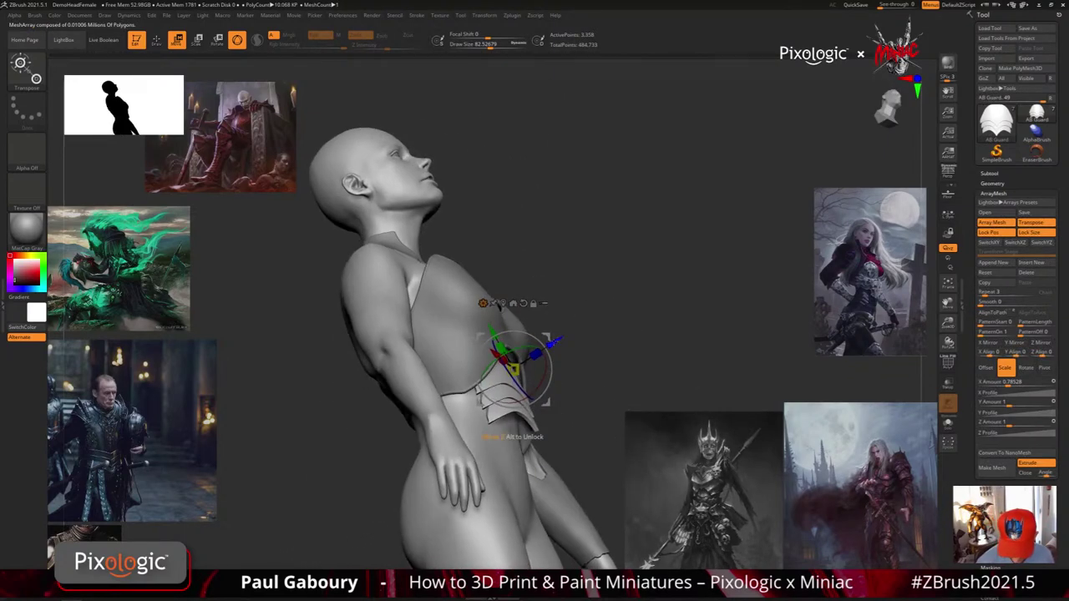
Nudge the abdomen plates slightly with the transform gizmo and return to draw mode for sculpting
drag(552, 343, 556, 341)
mouse_move(596, 394)
right_down()
mouse_move(575, 378)
mouse_move(547, 406)
mouse_move(584, 389)
mouse_move(581, 451)
right_up()
key(q)
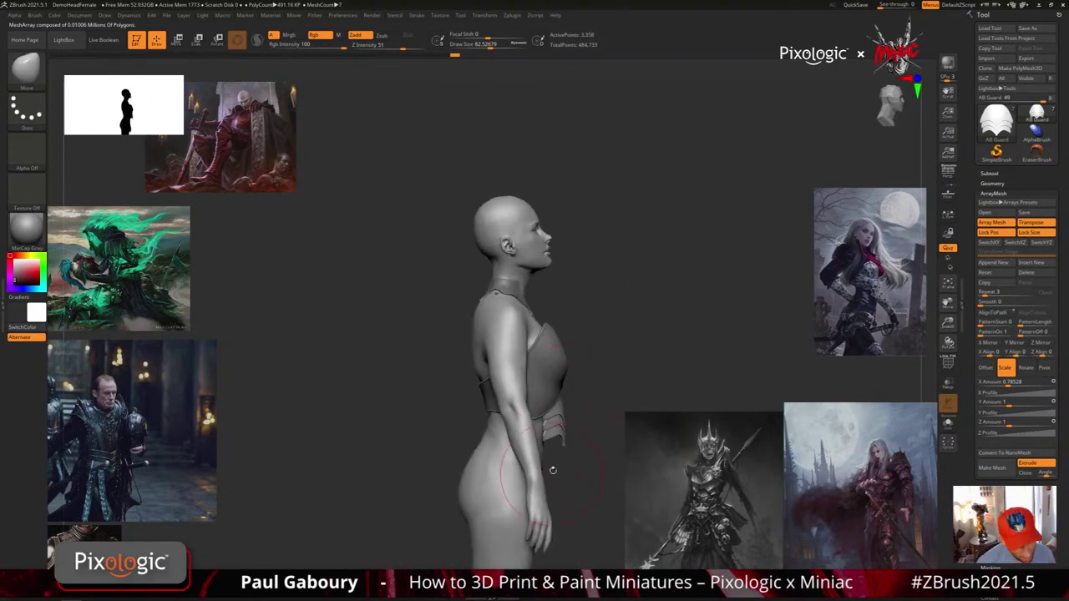
mouse_move(561, 487)
ctrl+right_down()
mouse_move(573, 475)
mouse_move(547, 456)
mouse_move(554, 485)
mouse_move(559, 467)
ctrl+right_up()
scroll(557, 466, up, 3)
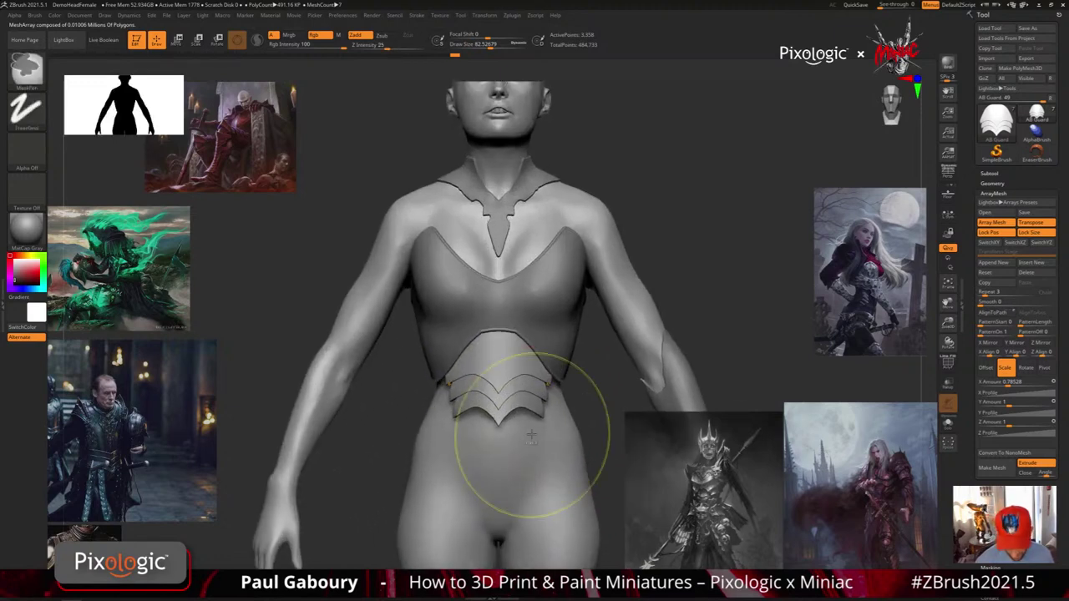
Reduce the Move brush draw size to about 24.3 and reshape the lower edges of the abdomen plates
key(s)
drag(492, 389, 500, 387)
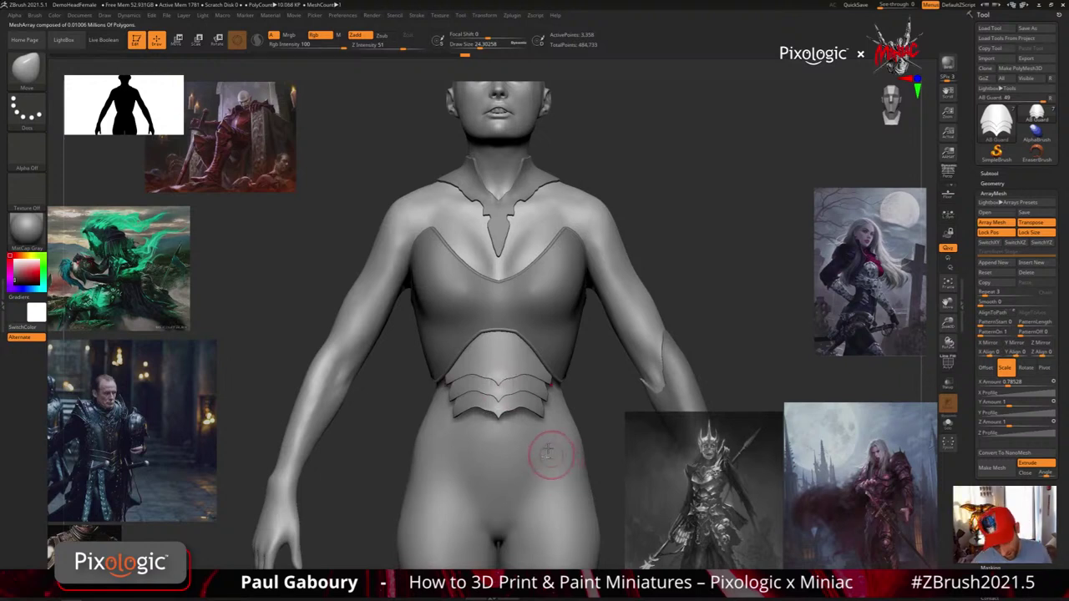
scroll(551, 459, up, 3)
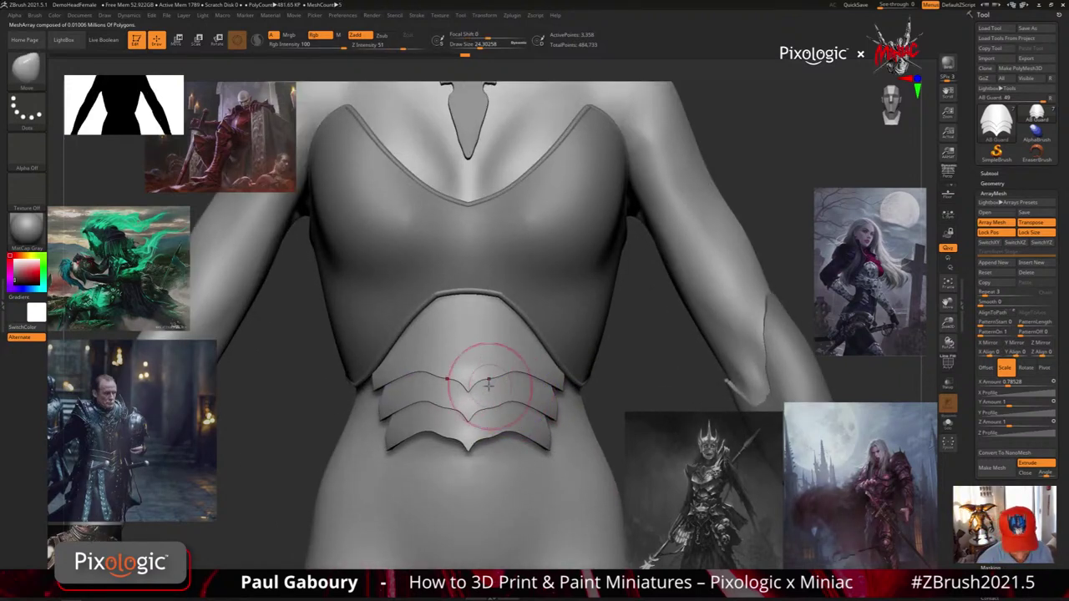
Smooth the abdomen plates with the Polish By Groups deformation and check their edges up close
click(993, 193)
key(shift)
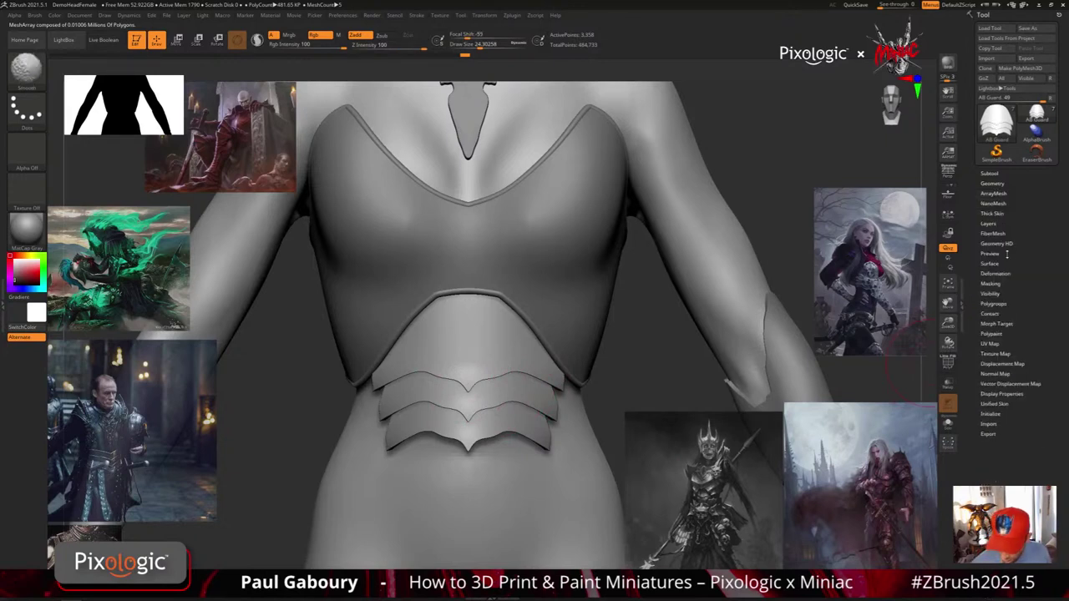
click(1000, 273)
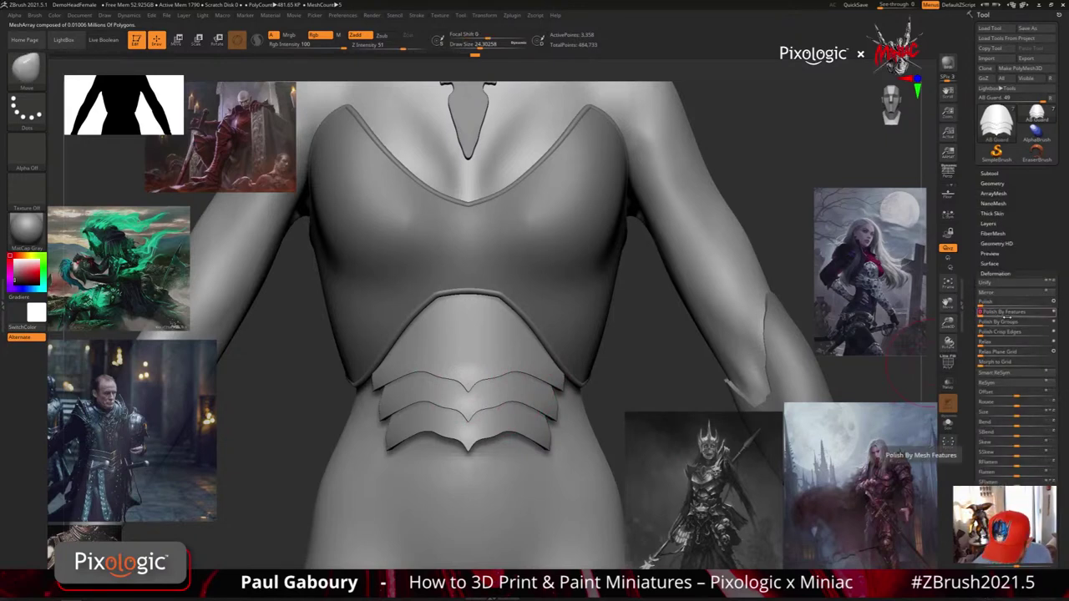
key(shift+f)
key(shift+f)
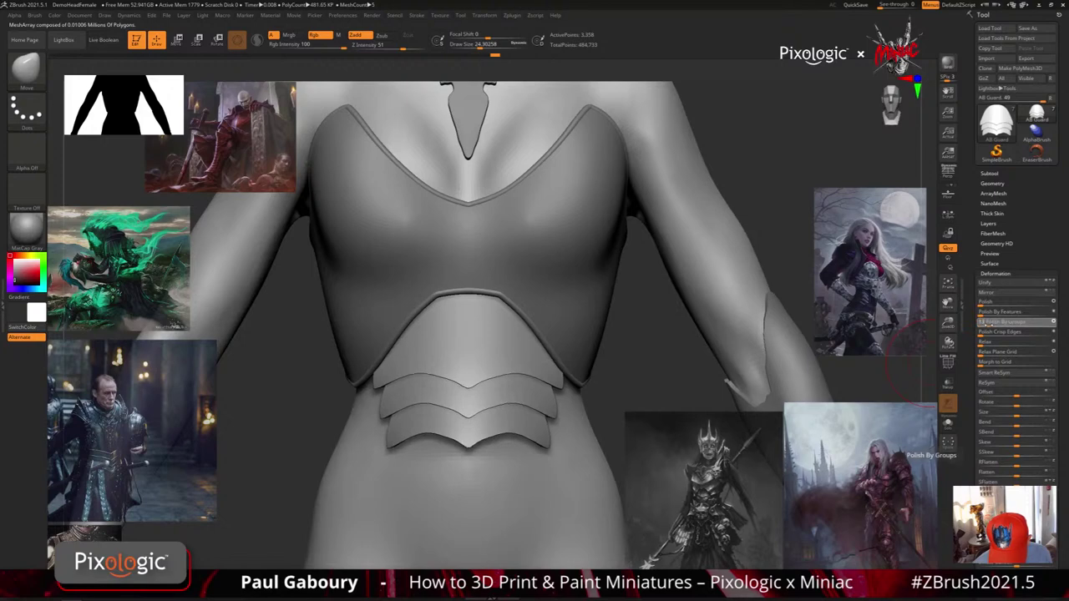
ctrl+right_drag(610, 468, 594, 375)
mouse_move(585, 493)
right_down()
mouse_move(656, 488)
mouse_move(571, 474)
right_up()
ctrl+right_drag(566, 400, 571, 460)
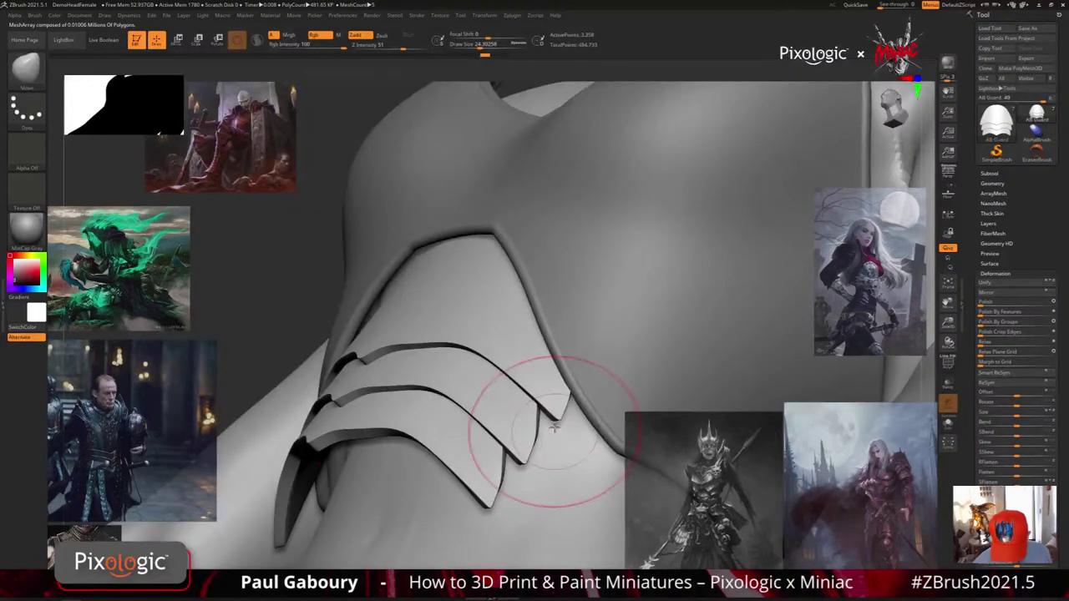
Show the polyframe and isolate the abdomen plates to examine their thickness and edges
key(shift+f)
mouse_move(553, 427)
right_down()
mouse_move(543, 400)
mouse_move(557, 436)
mouse_move(550, 414)
right_up()
click(948, 423)
right_drag(551, 414, 491, 409)
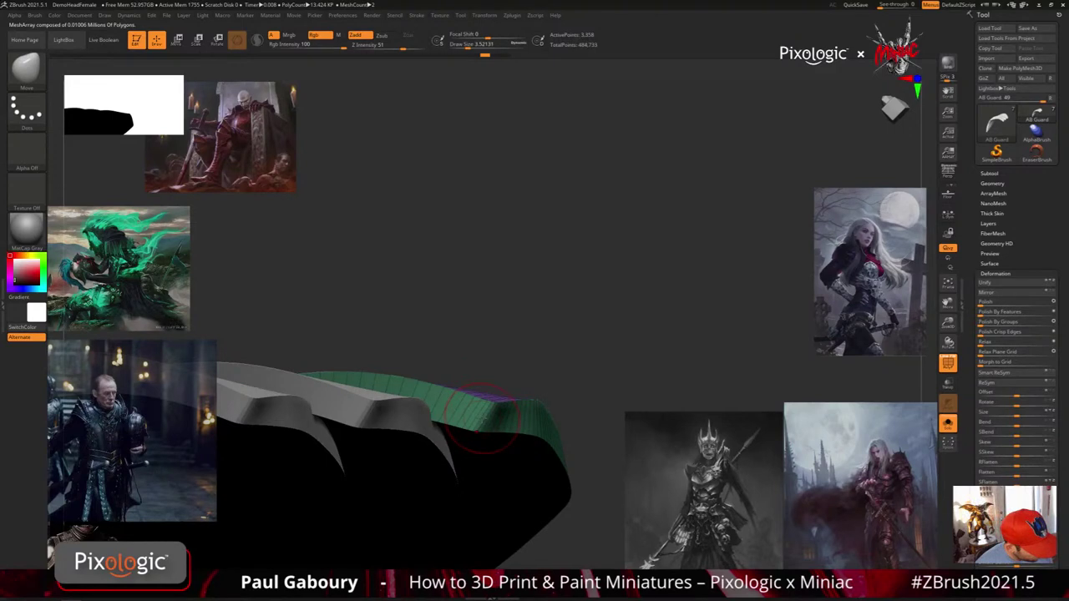
Switch to the ZModeler brush and examine the polygroups along the rims of the abdomen plates
key(b)
key(z)
key(m)
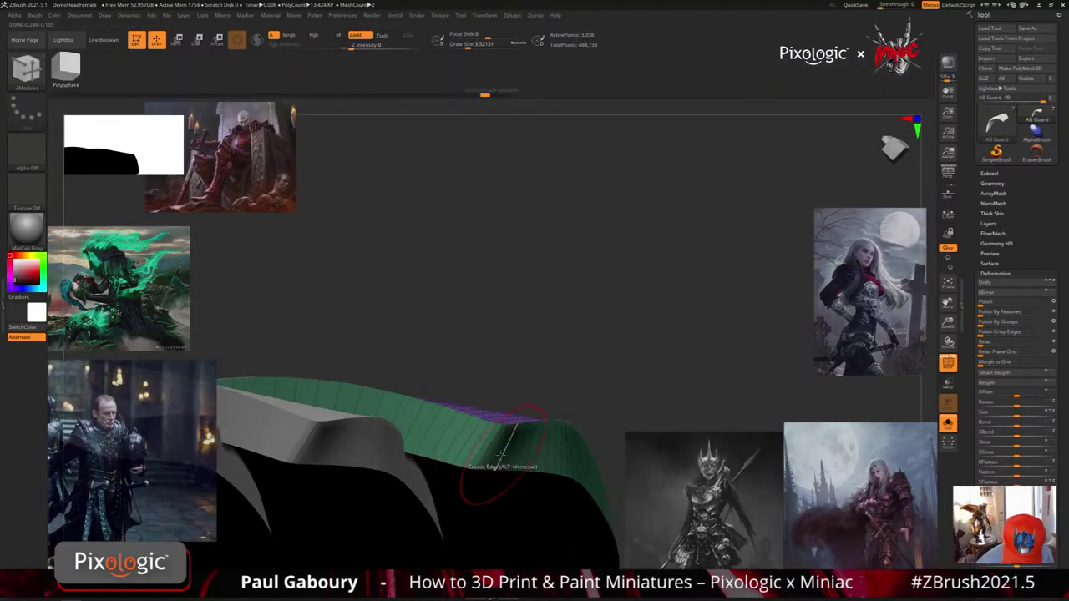
right_drag(501, 455, 470, 463)
alt+right_drag(343, 434, 374, 407)
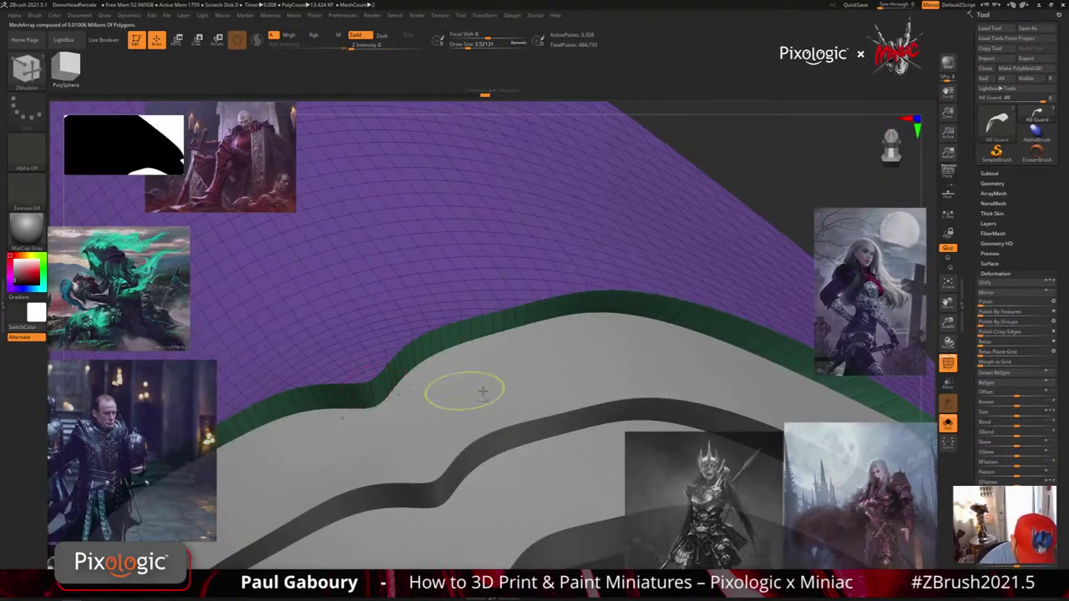
ctrl+right_drag(482, 389, 321, 334)
key(b)
key(z)
key(m)
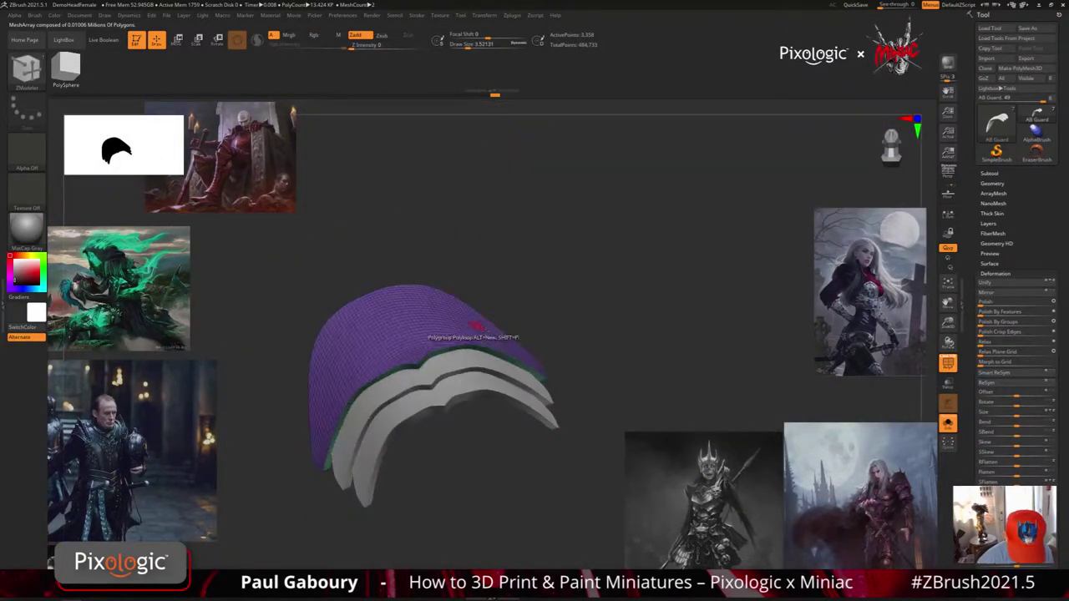
shift+right_drag(476, 327, 494, 367)
Polish the abdomen plates with Polish By Features, then end their isolation and hide the polyframe
drag(981, 315, 992, 315)
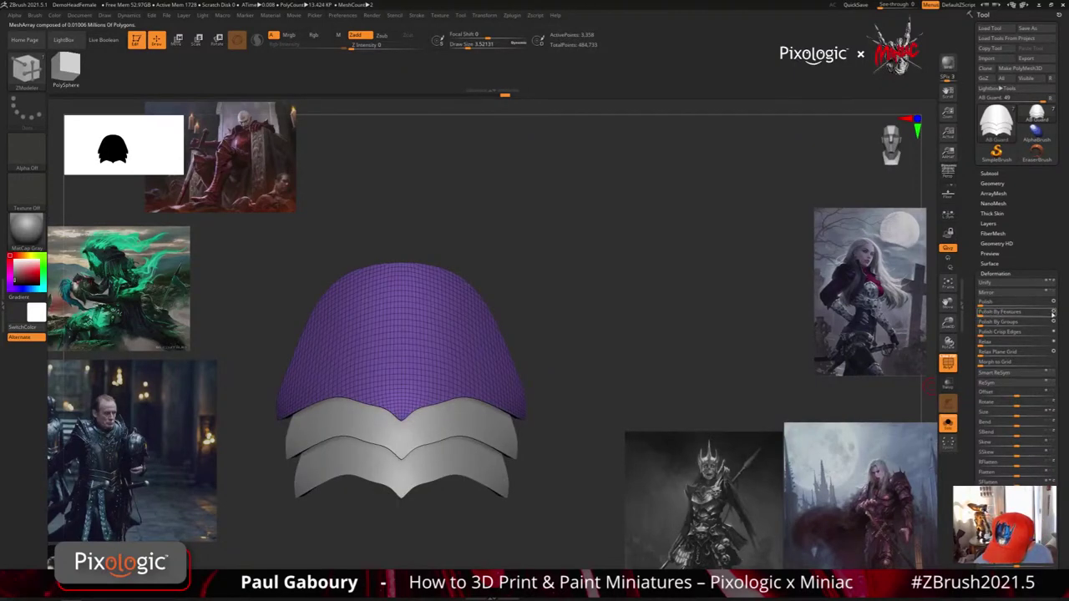
ctrl+right_drag(558, 498, 546, 451)
click(947, 423)
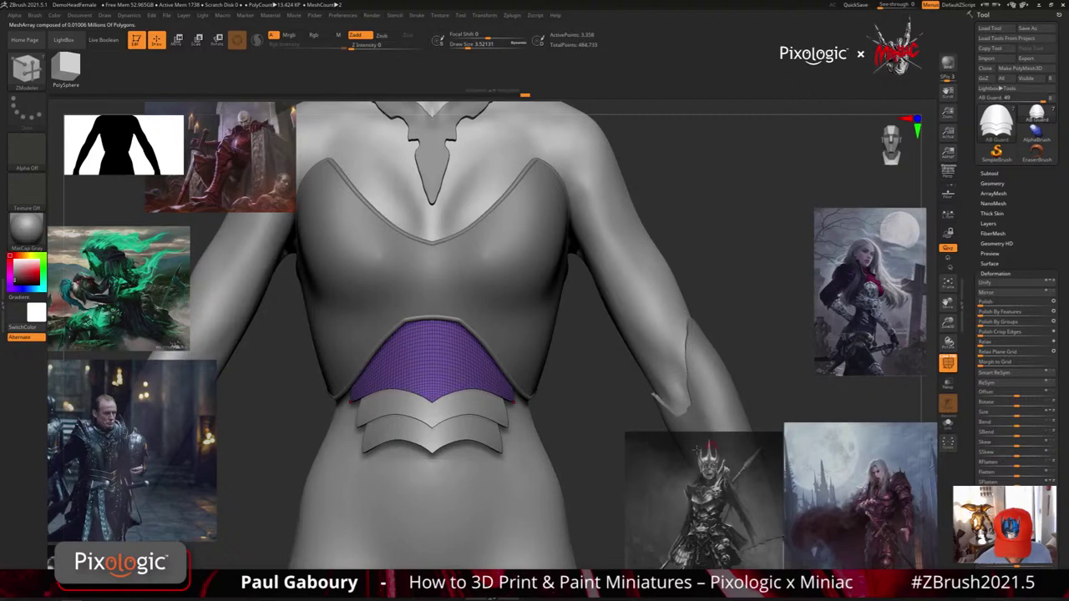
key(shift+f)
mouse_move(576, 517)
ctrl+right_down()
mouse_move(558, 472)
mouse_move(443, 468)
mouse_move(557, 460)
mouse_move(561, 483)
ctrl+right_up()
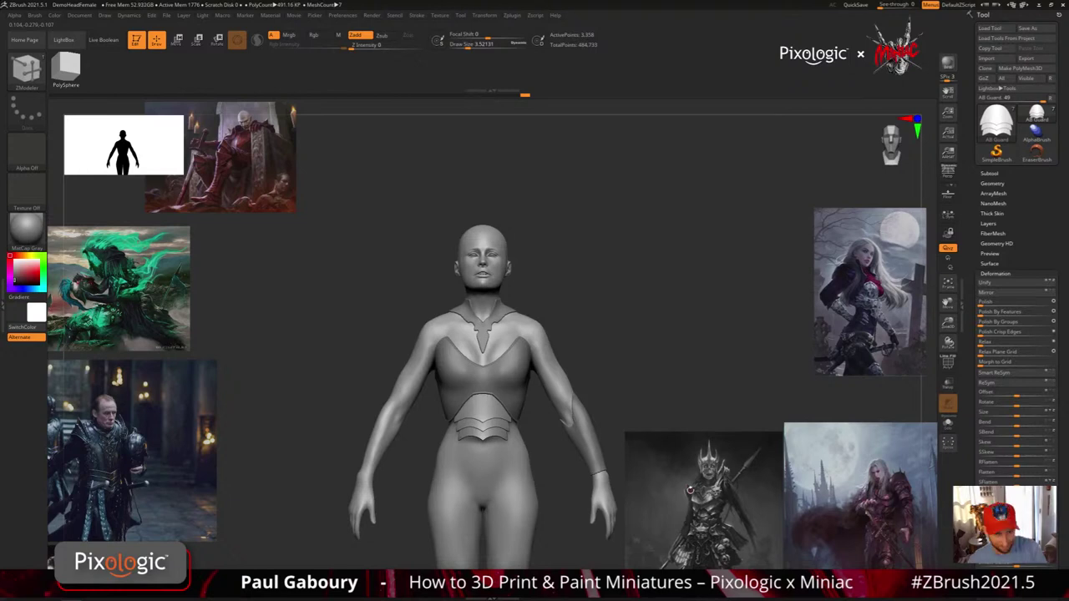
Make the female body the active subtool and keep its polyframe hidden
drag(689, 490, 579, 403)
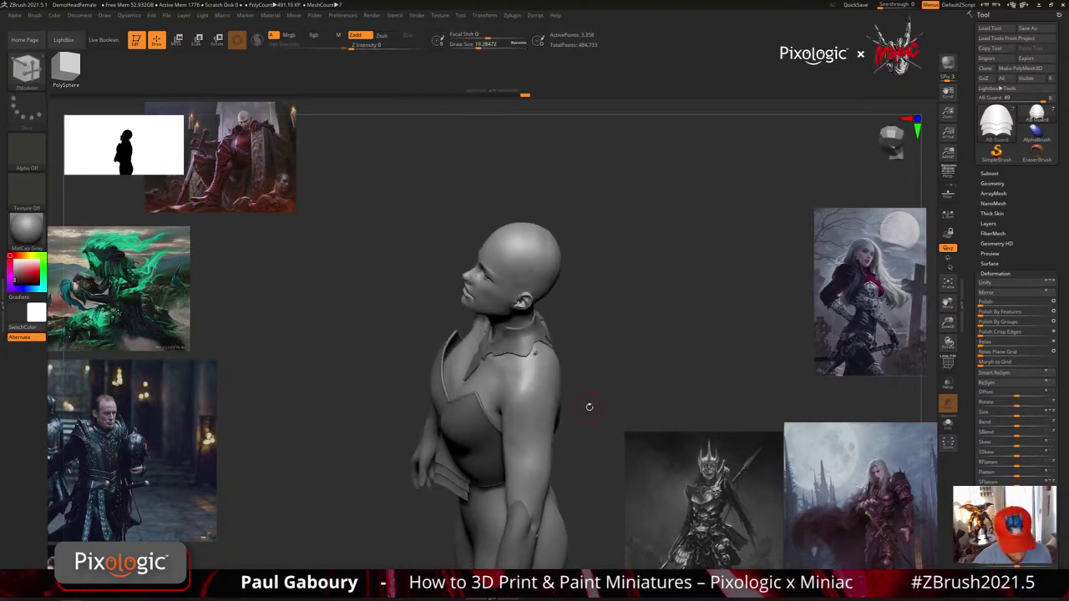
key(shift+f)
alt+click(571, 394)
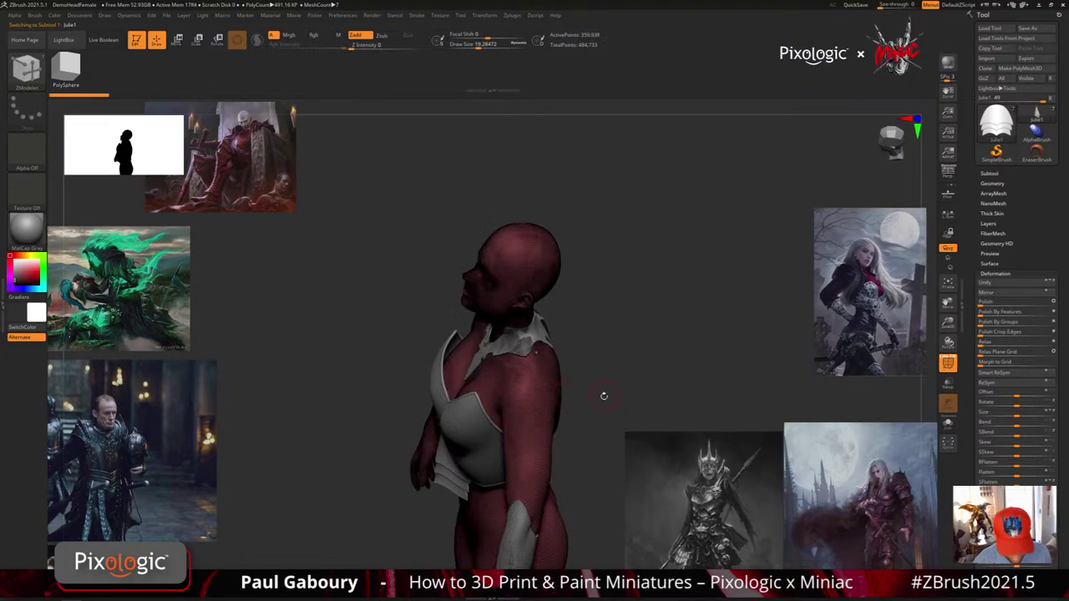
key(shift+f)
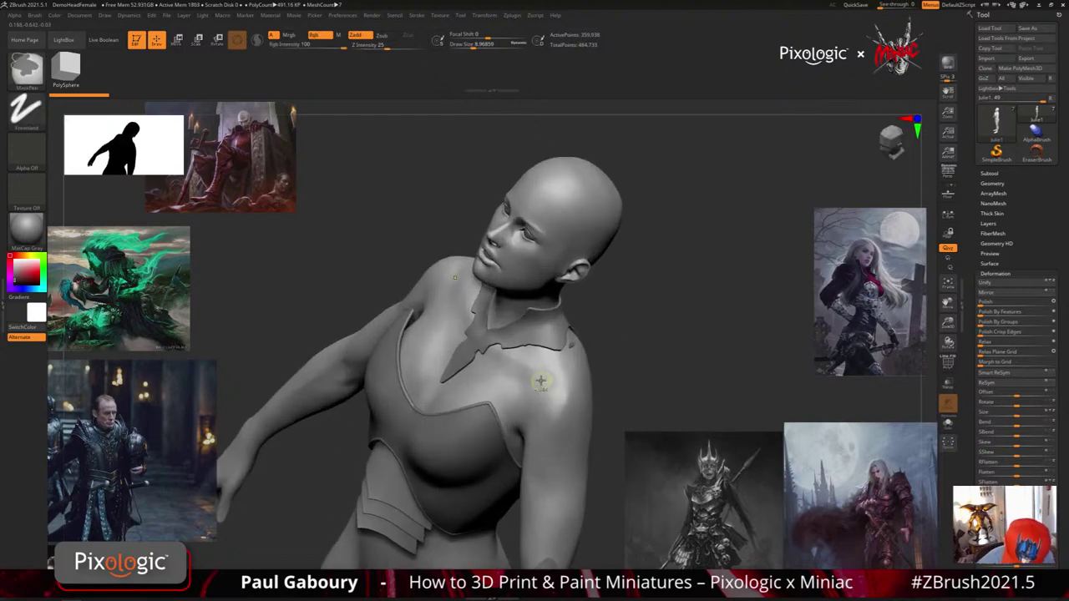
Paint a symmetrical curved mask line across the upper shoulders from front to back with the MaskPen brush
click(537, 381)
click(455, 281)
right_drag(538, 380, 476, 376)
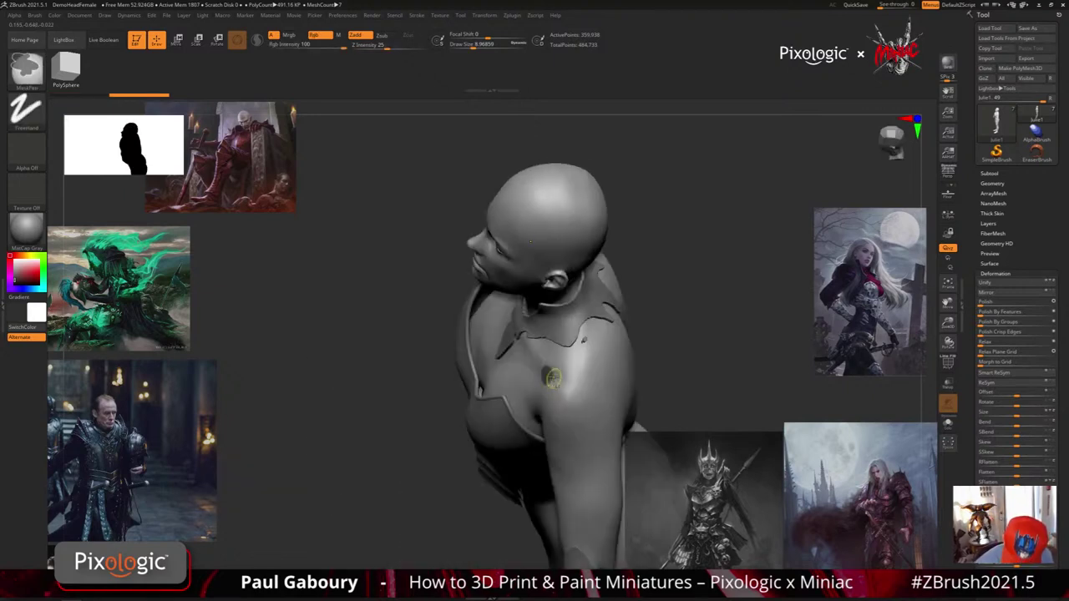
ctrl+drag(551, 377, 582, 395)
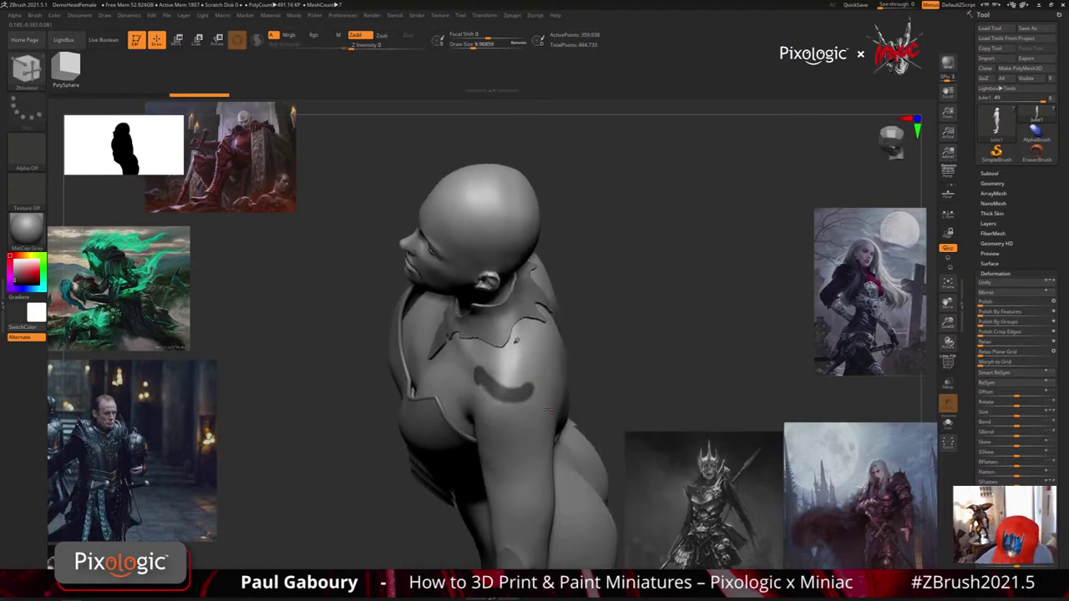
right_drag(592, 391, 504, 405)
mouse_move(524, 396)
ctrl+mouse_down()
mouse_move(537, 365)
mouse_move(536, 376)
ctrl+mouse_up()
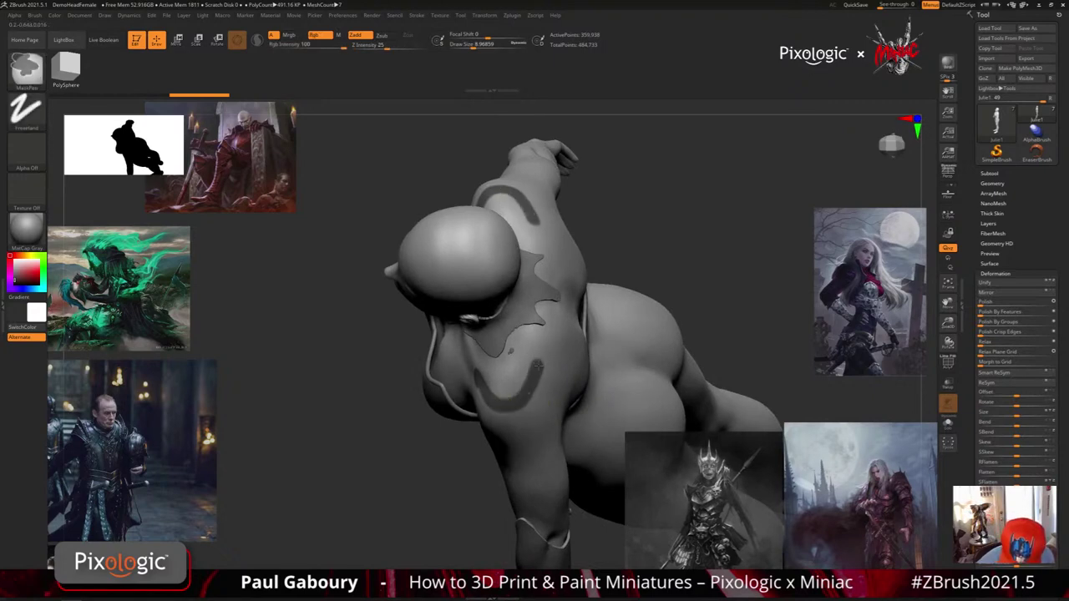
right_drag(476, 375, 539, 365)
ctrl+drag(484, 380, 512, 389)
mouse_move(511, 378)
right_down()
mouse_move(464, 382)
mouse_move(528, 386)
mouse_move(546, 364)
right_up()
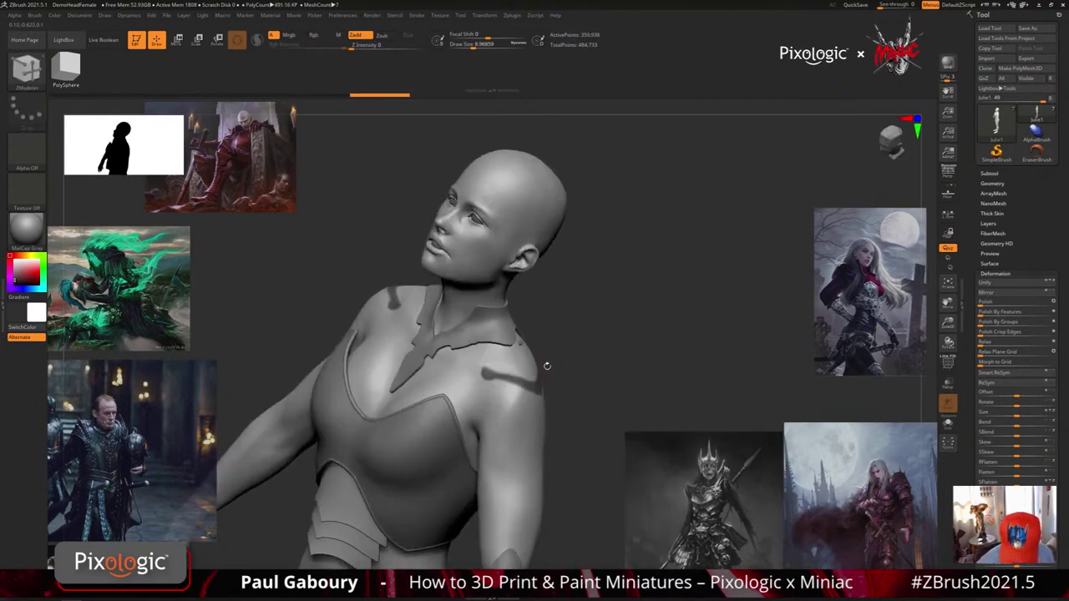
Extend the shoulder mask outline down the front side of the upper arms
ctrl+drag(506, 376, 489, 374)
right_drag(489, 374, 501, 382)
key(ctrl)
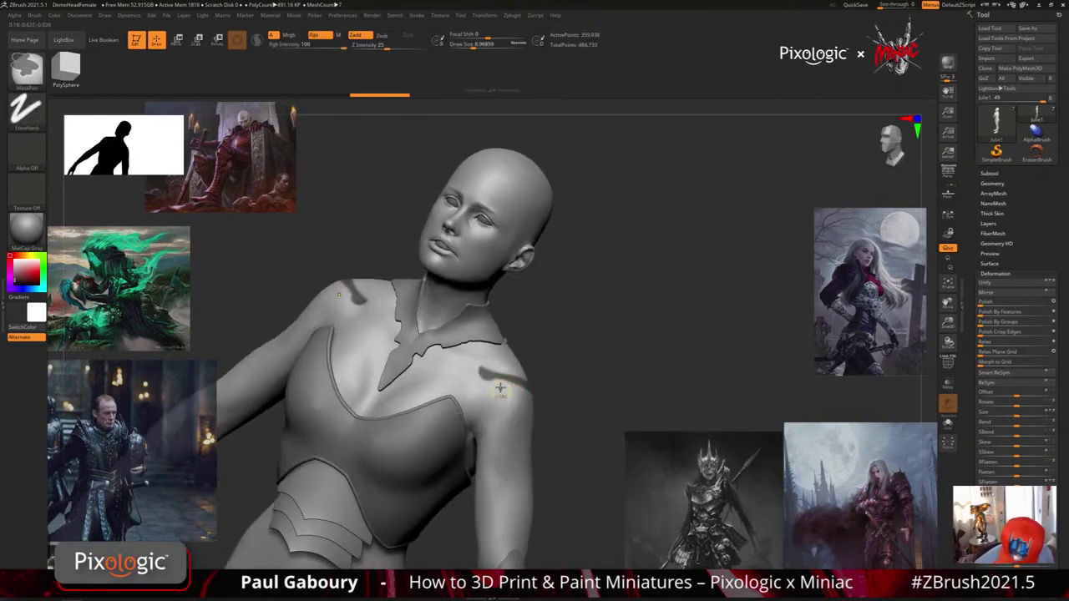
mouse_move(484, 375)
ctrl+mouse_down()
mouse_move(493, 404)
mouse_move(505, 408)
mouse_move(511, 394)
mouse_move(512, 415)
ctrl+mouse_up()
Set the draw size to about 4.7 and close the shoulder mask outline around the lower and rear upper arm
key(s)
drag(639, 413, 559, 424)
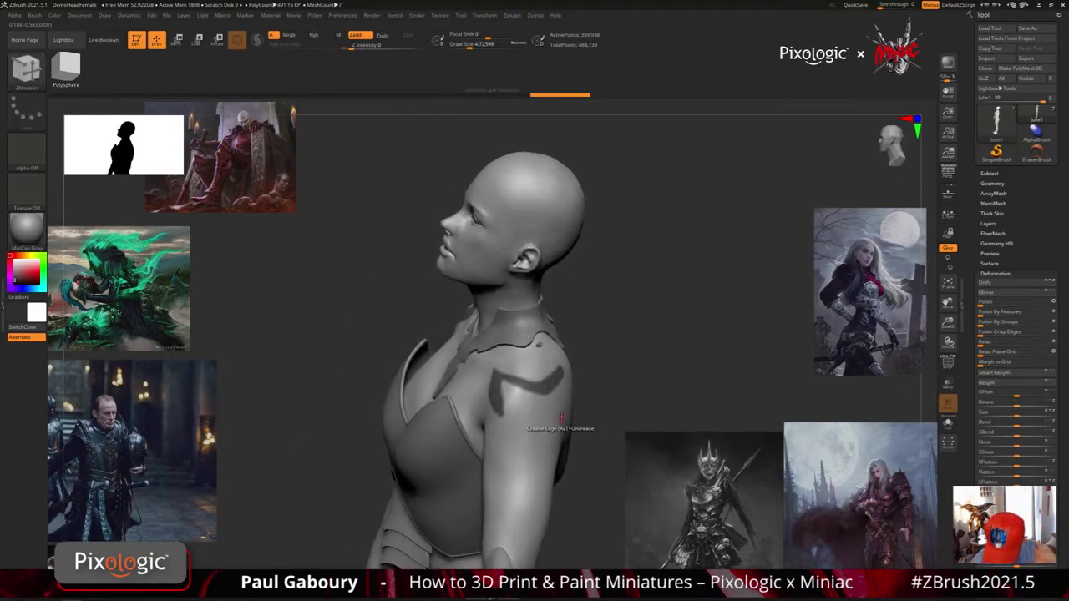
key(ctrl)
ctrl+drag(504, 421, 525, 435)
mouse_move(616, 422)
mouse_down()
mouse_move(540, 428)
mouse_move(583, 381)
mouse_up()
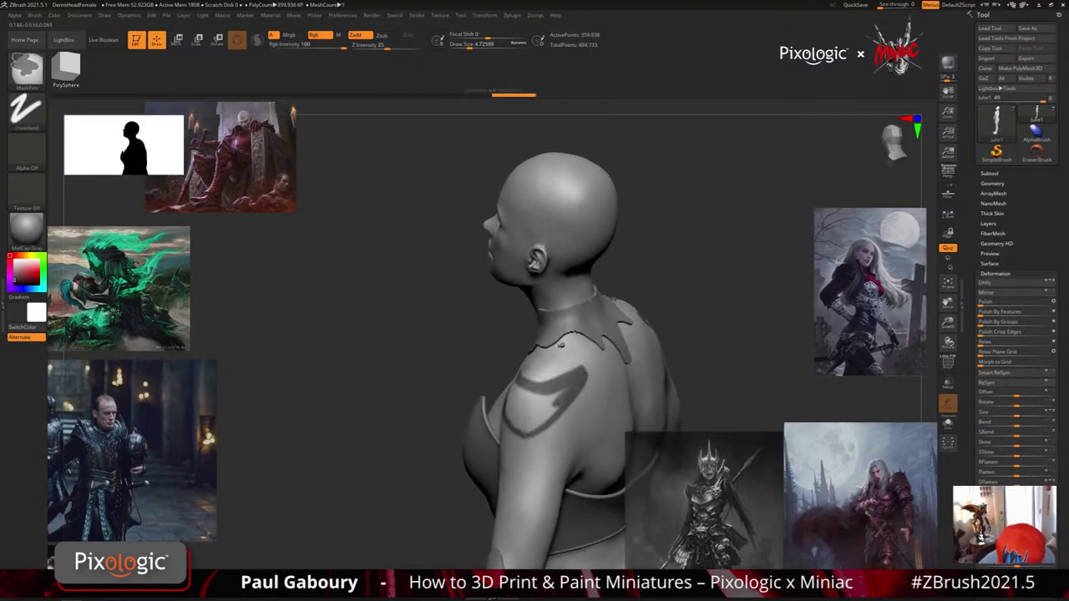
mouse_move(559, 396)
ctrl+mouse_down()
mouse_move(533, 426)
mouse_move(535, 407)
ctrl+mouse_up()
right_drag(537, 407, 585, 404)
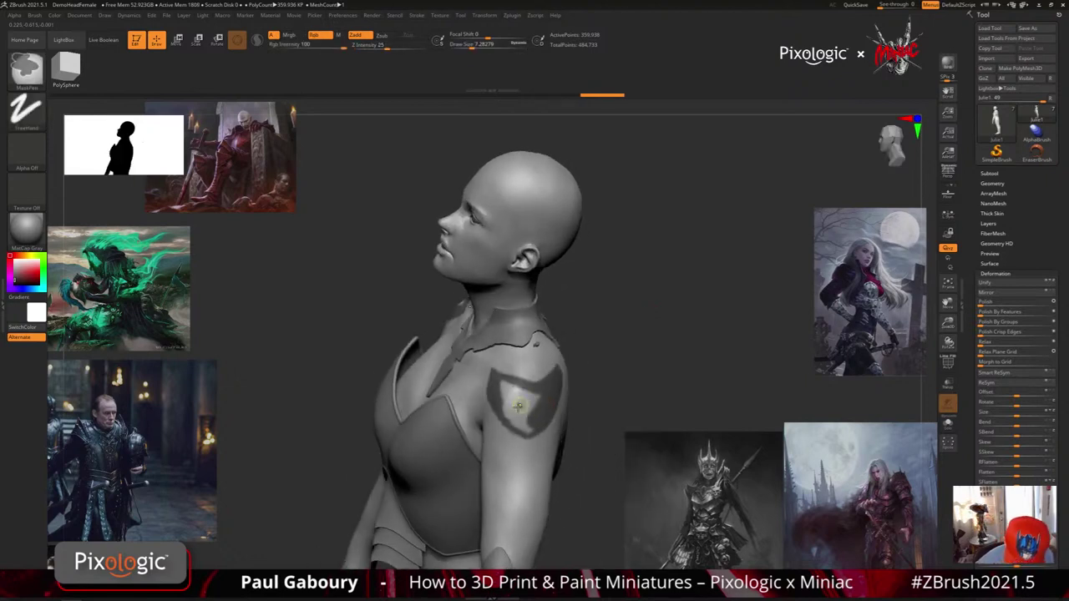
Fill the inside of the shoulder mask at a draw size of about 7.3 and refine its outline into sharper points
mouse_move(518, 404)
ctrl+mouse_down()
mouse_move(503, 381)
mouse_move(524, 397)
mouse_move(518, 403)
ctrl+mouse_up()
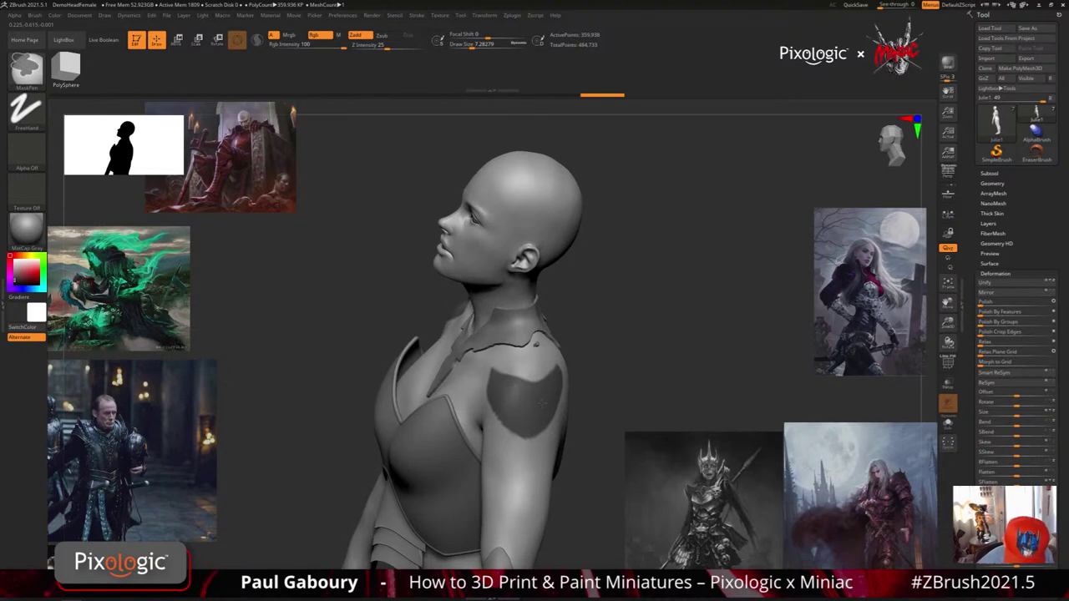
right_drag(523, 421, 519, 455)
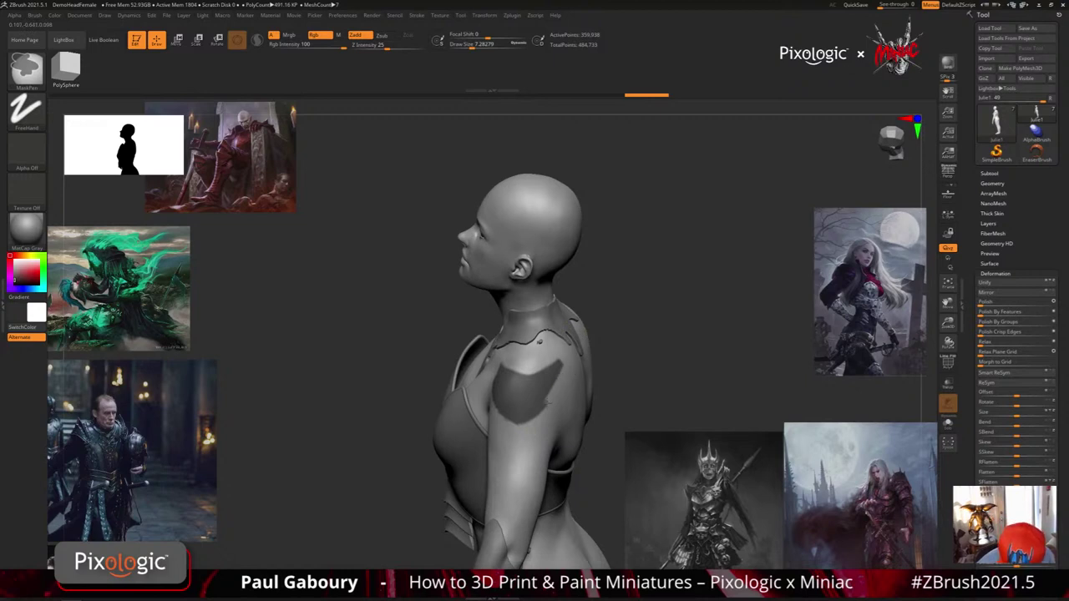
right_drag(511, 437, 535, 441)
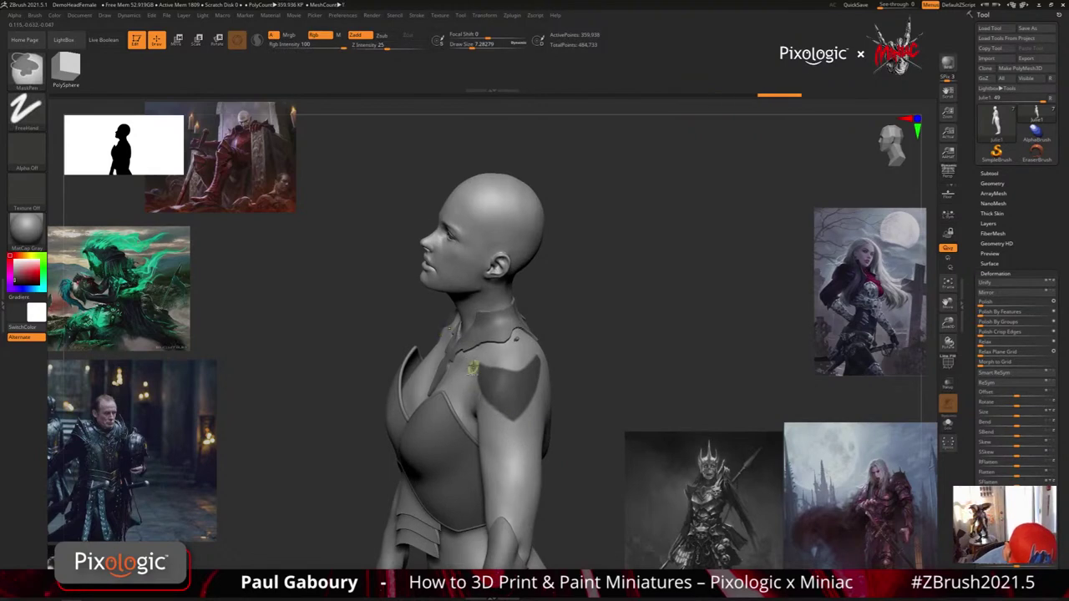
ctrl+right_drag(523, 440, 542, 430)
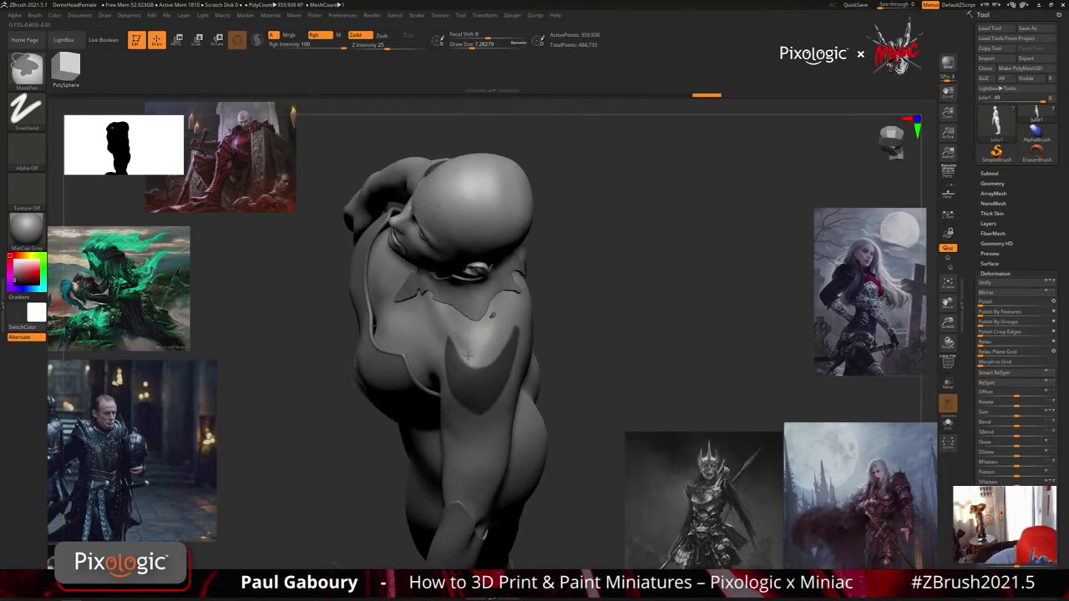
right_drag(507, 327, 579, 412)
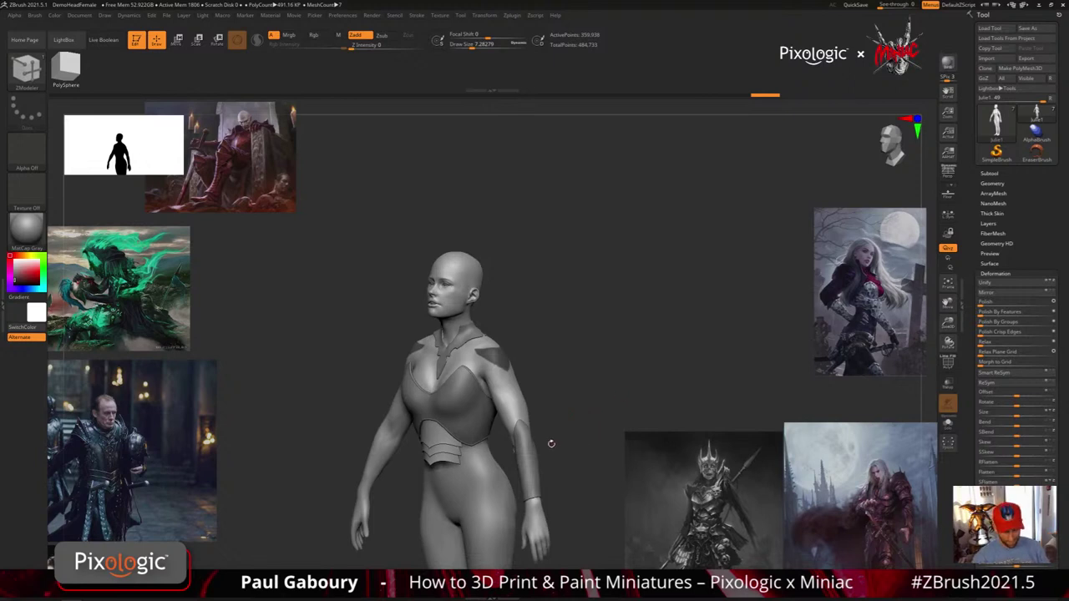
Make the breastplate the active subtool, show its polyframe and activate the ZModeler brush on it
alt+click(475, 415)
key(shift+f)
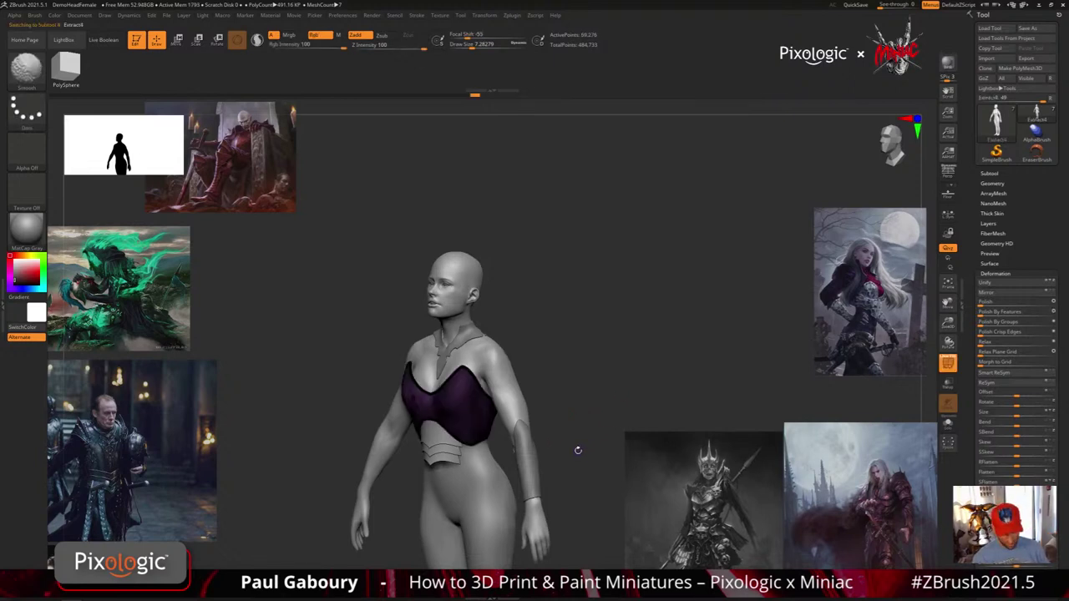
ctrl+right_drag(462, 401, 519, 501)
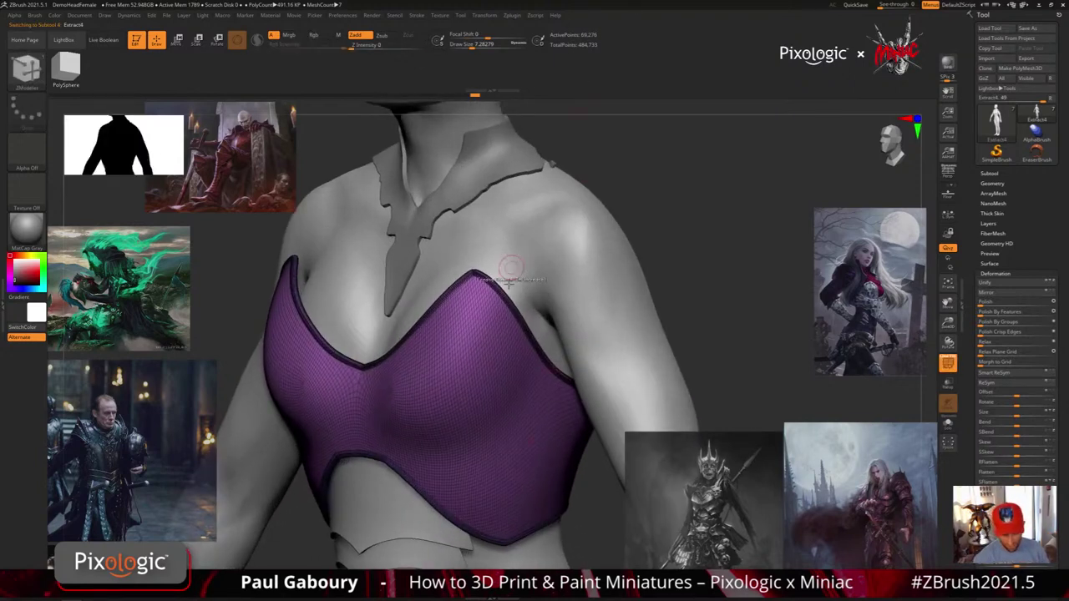
mouse_move(494, 424)
ctrl+right_down()
mouse_move(523, 479)
mouse_move(503, 462)
ctrl+right_up()
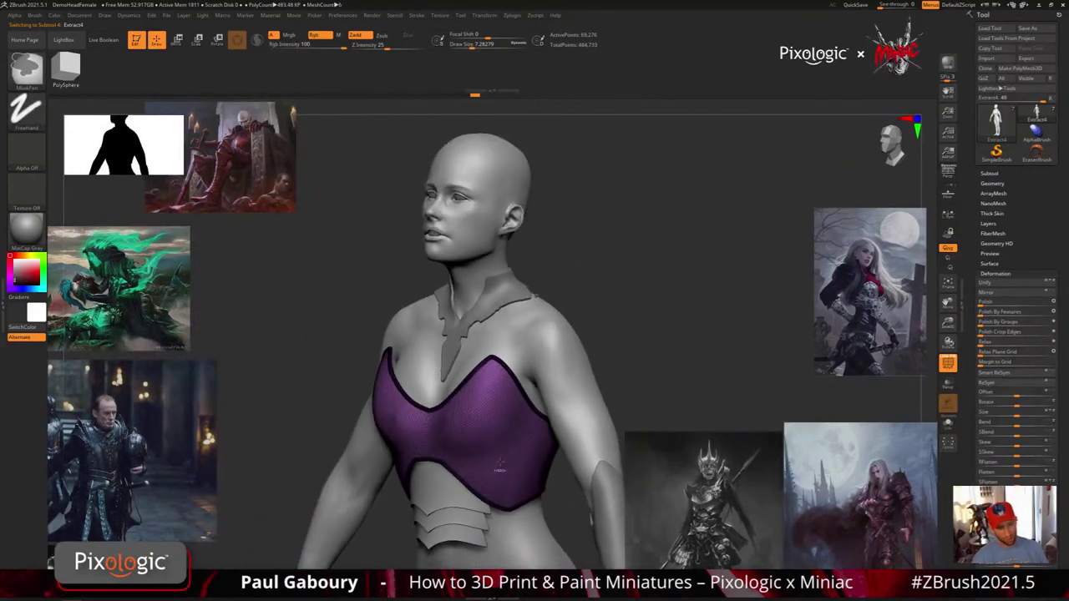
key(b)
key(z)
key(m)
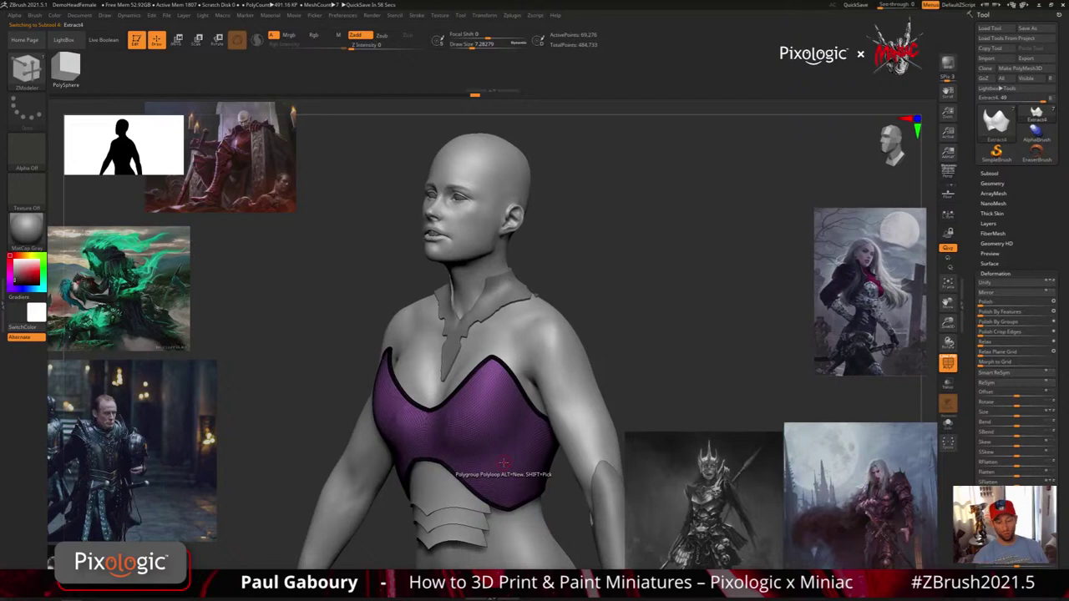
Make the body the active subtool, hide its polyframe and activate the Topology brush at a draw size of about 4.4
alt+click(577, 401)
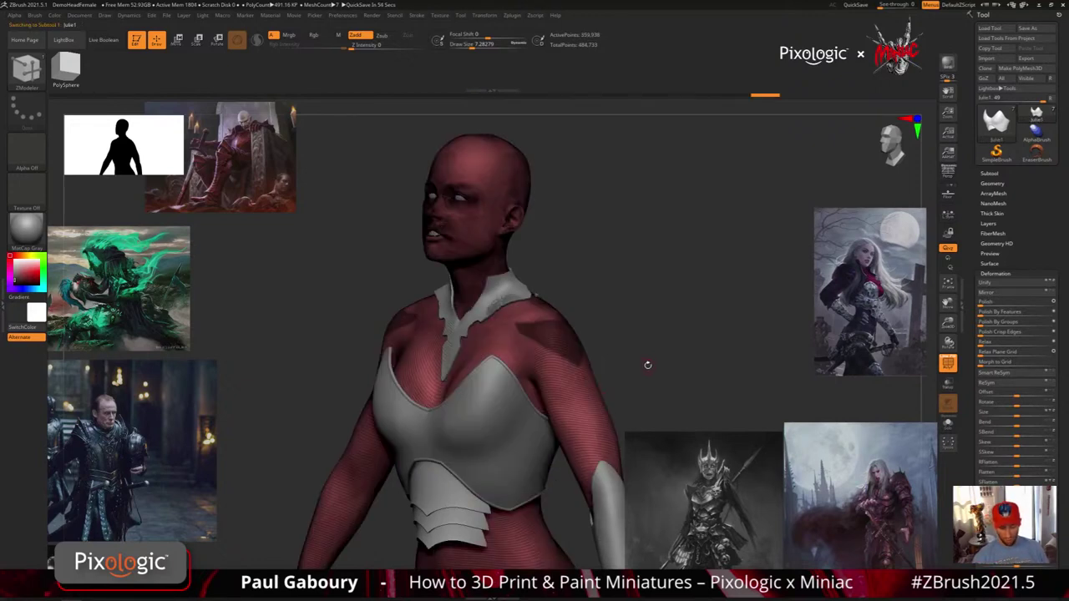
drag(649, 360, 592, 396)
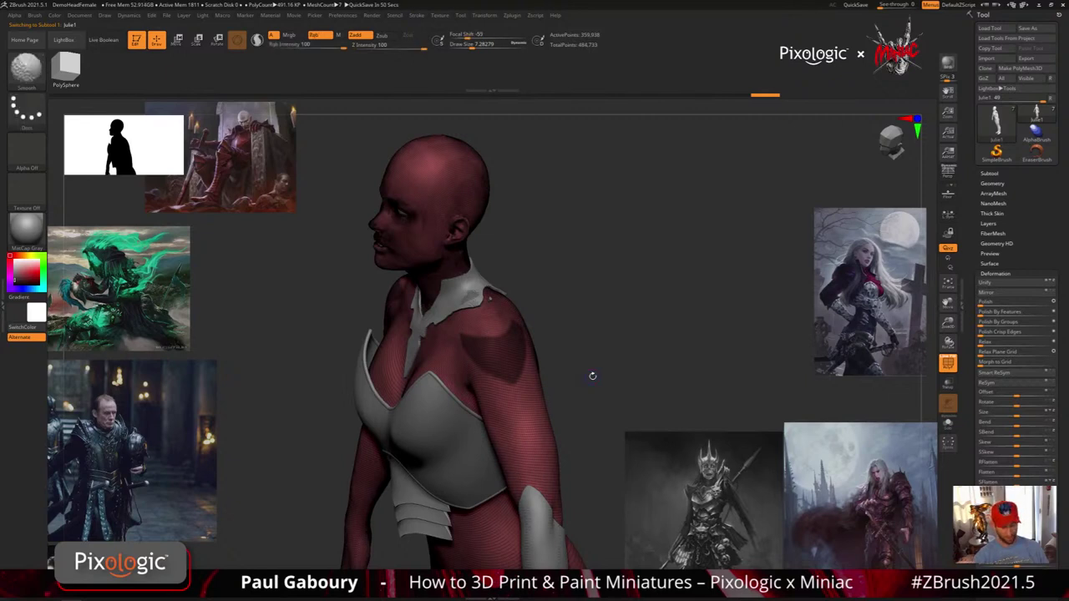
ctrl+right_drag(585, 393, 534, 367)
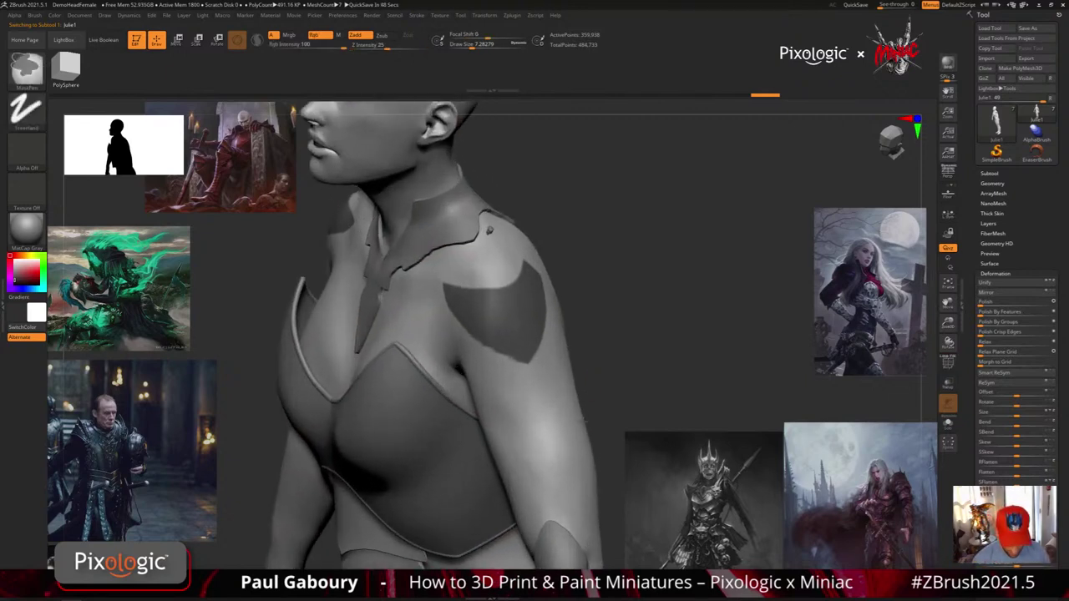
key(b)
click(527, 415)
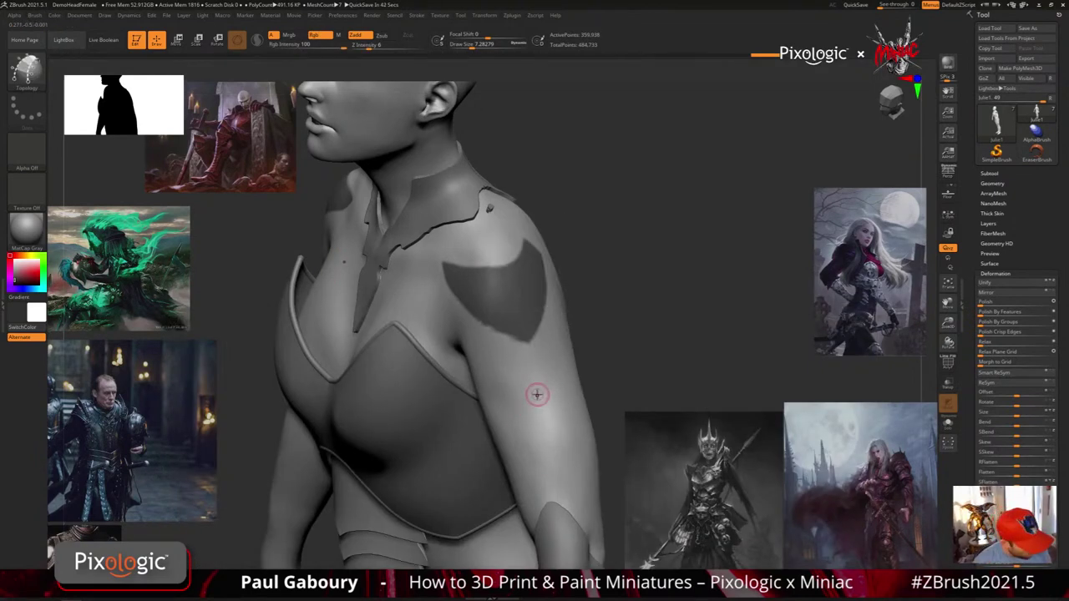
key(s)
drag(535, 397, 530, 397)
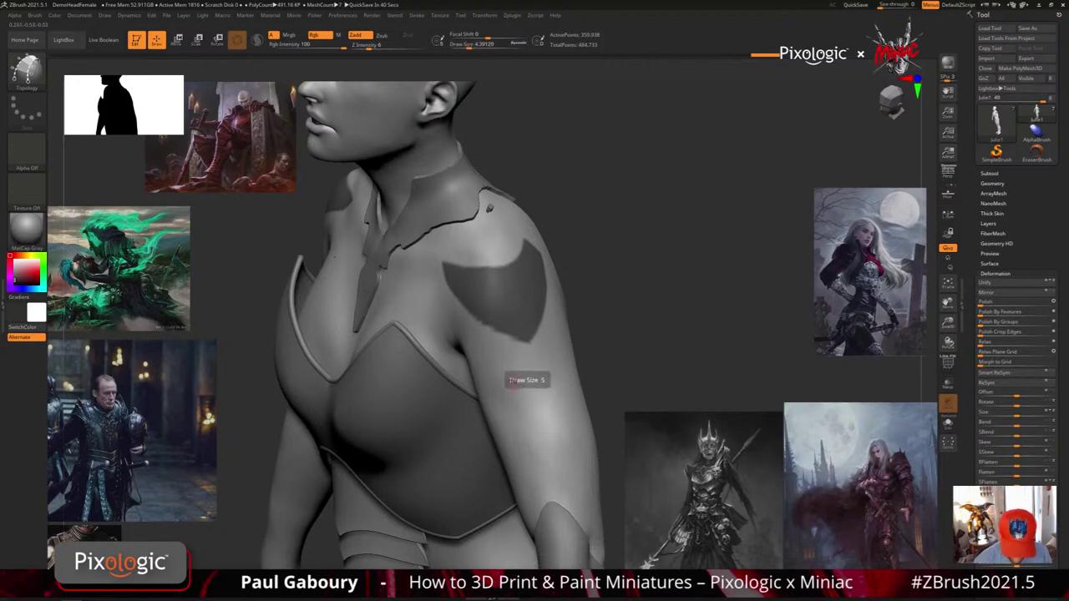
Trace the front edge and the curved upper edge of the shoulder mask with Topology curves
drag(496, 363, 558, 466)
mouse_move(590, 388)
mouse_down()
mouse_move(579, 432)
mouse_move(568, 406)
mouse_move(449, 390)
mouse_up()
ctrl+right_drag(450, 391, 418, 420)
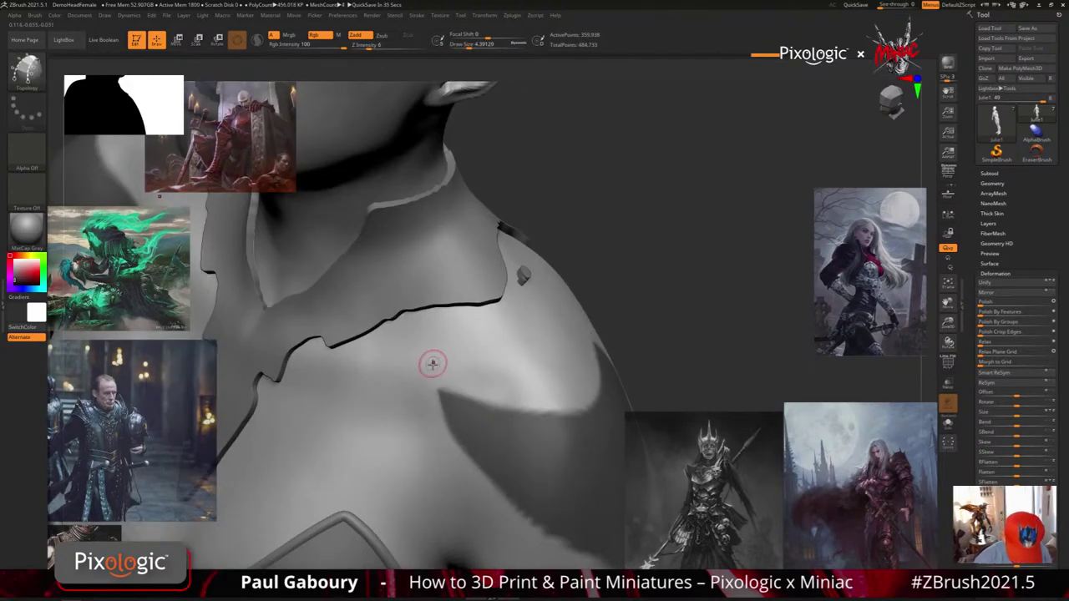
drag(432, 365, 464, 498)
right_drag(464, 489, 380, 459)
mouse_move(334, 344)
mouse_down()
mouse_move(395, 379)
mouse_move(495, 372)
mouse_move(509, 339)
mouse_up()
right_drag(513, 337, 463, 336)
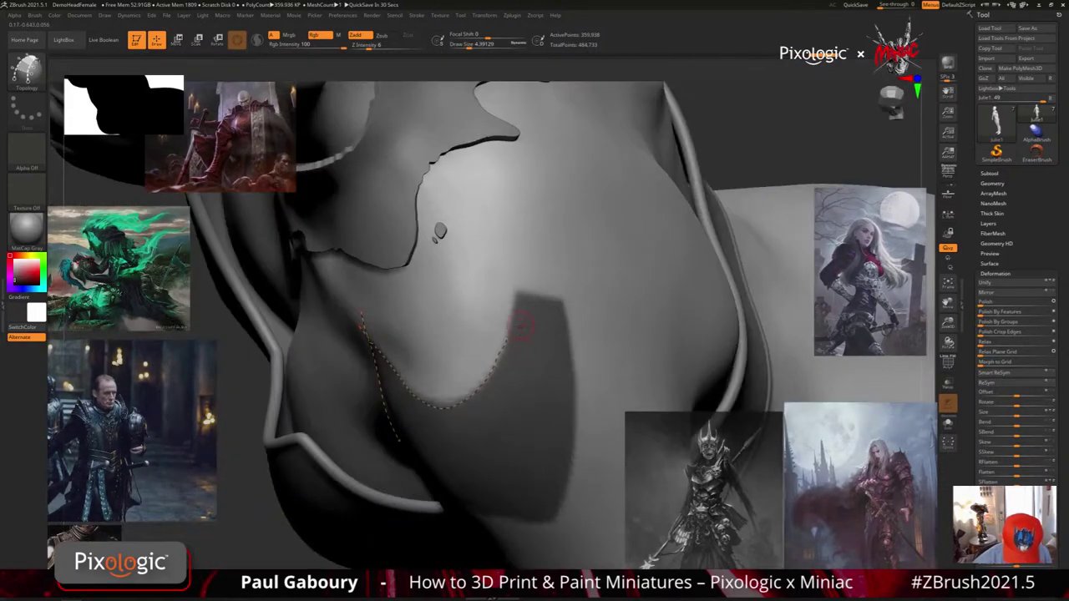
mouse_move(506, 336)
mouse_down()
mouse_move(527, 240)
mouse_move(501, 285)
mouse_move(609, 314)
mouse_up()
Trace the short rear edge and the rear lower edge of the shoulder mask with Topology curves
mouse_move(616, 402)
ctrl+right_down()
mouse_move(608, 382)
mouse_move(576, 372)
mouse_move(518, 409)
mouse_move(522, 380)
ctrl+right_up()
drag(501, 315, 484, 478)
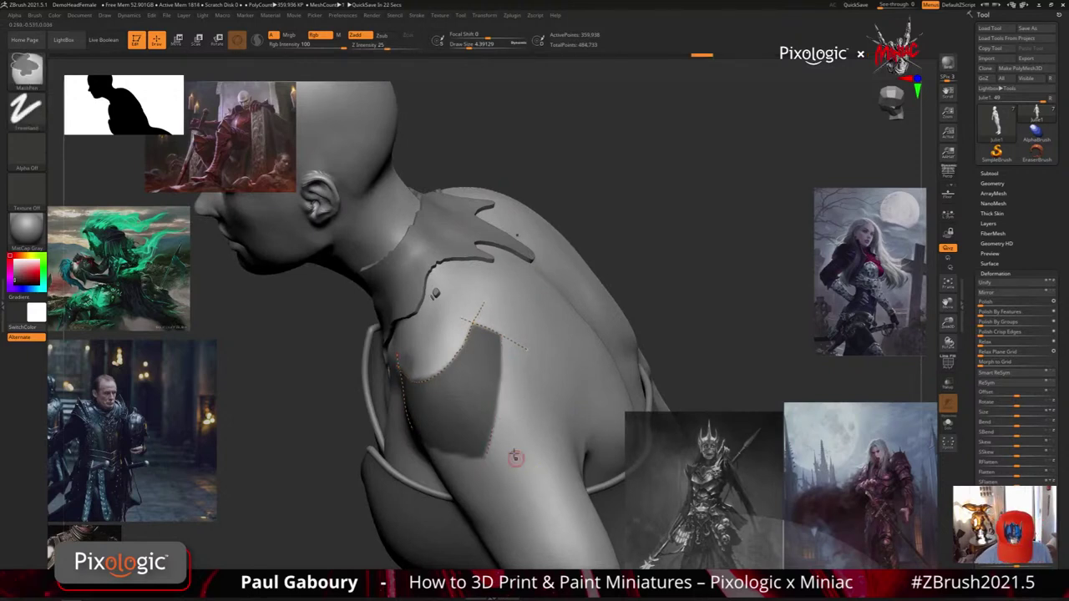
mouse_move(498, 317)
mouse_down()
mouse_move(491, 432)
mouse_move(524, 491)
mouse_up()
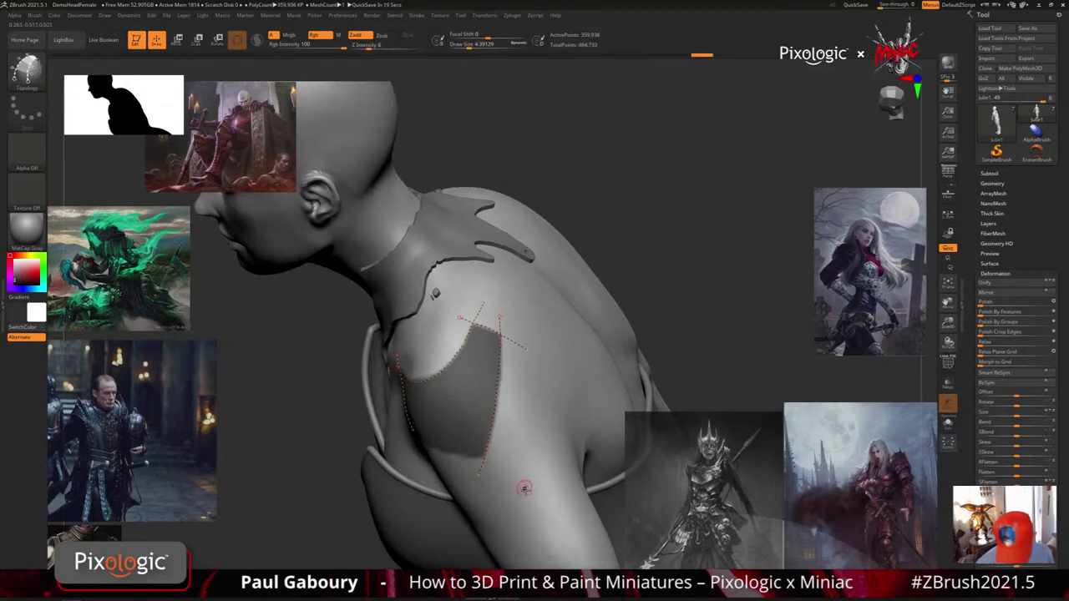
mouse_move(524, 491)
right_down()
mouse_move(551, 463)
mouse_move(448, 516)
right_up()
right_drag(489, 474, 491, 450)
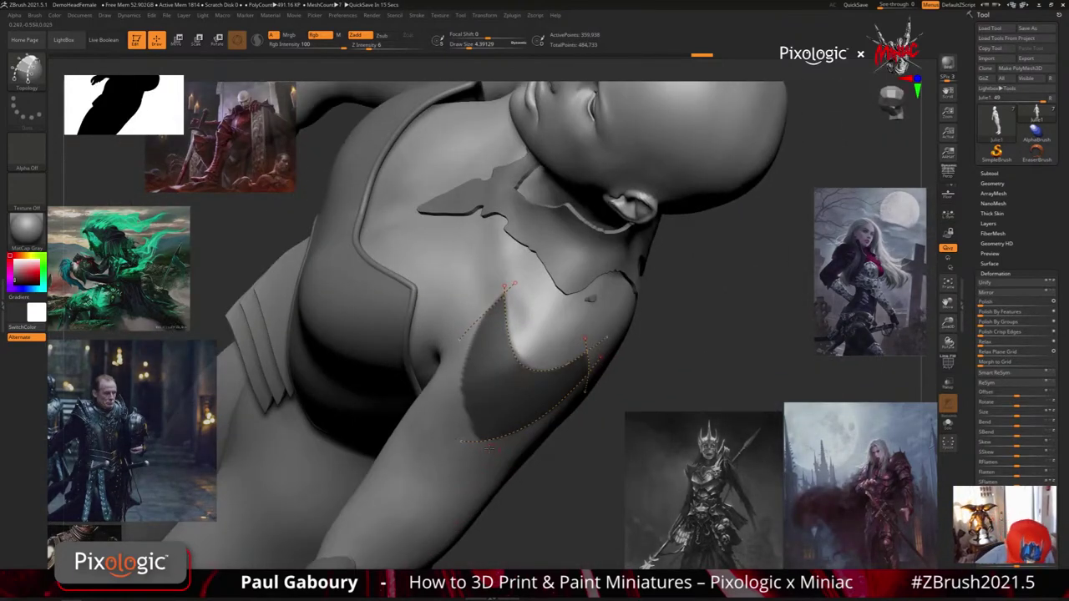
Trace the lower front edge of the shoulder mask and close the curve outline at its front point
mouse_move(464, 403)
mouse_down()
mouse_move(474, 332)
mouse_move(498, 286)
mouse_up()
mouse_move(504, 436)
right_down()
mouse_move(506, 462)
mouse_move(515, 442)
right_up()
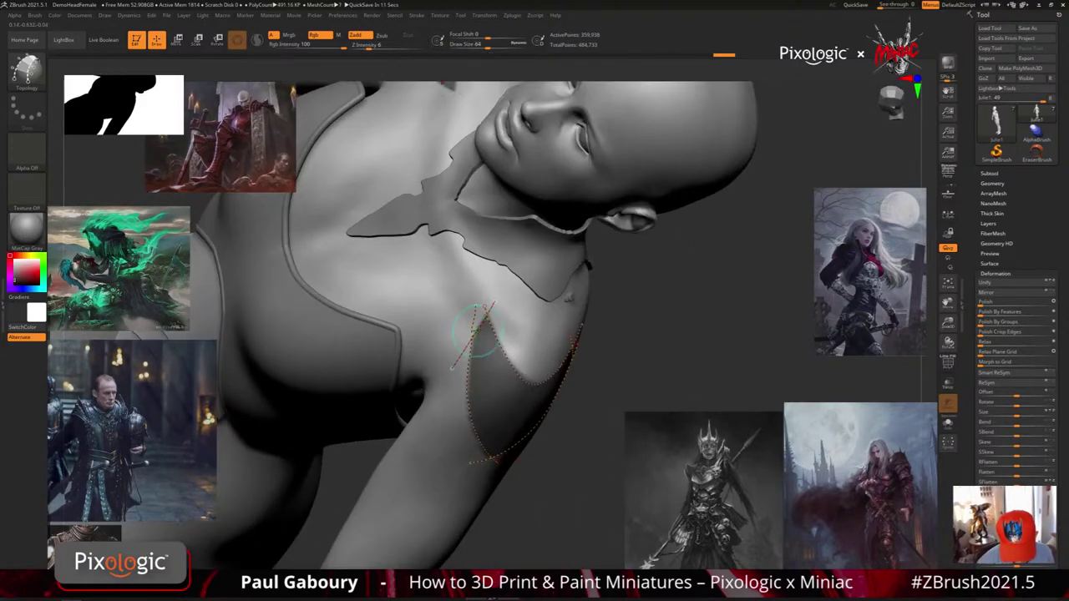
drag(477, 292, 466, 402)
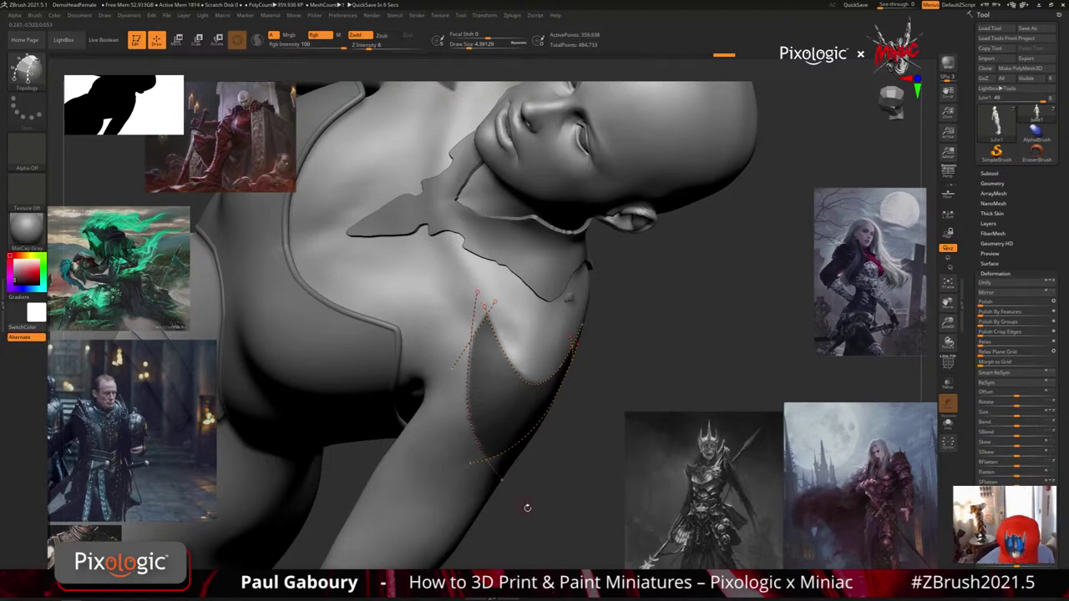
mouse_move(525, 506)
right_down()
mouse_move(520, 484)
mouse_move(472, 459)
mouse_move(548, 455)
mouse_move(510, 481)
right_up()
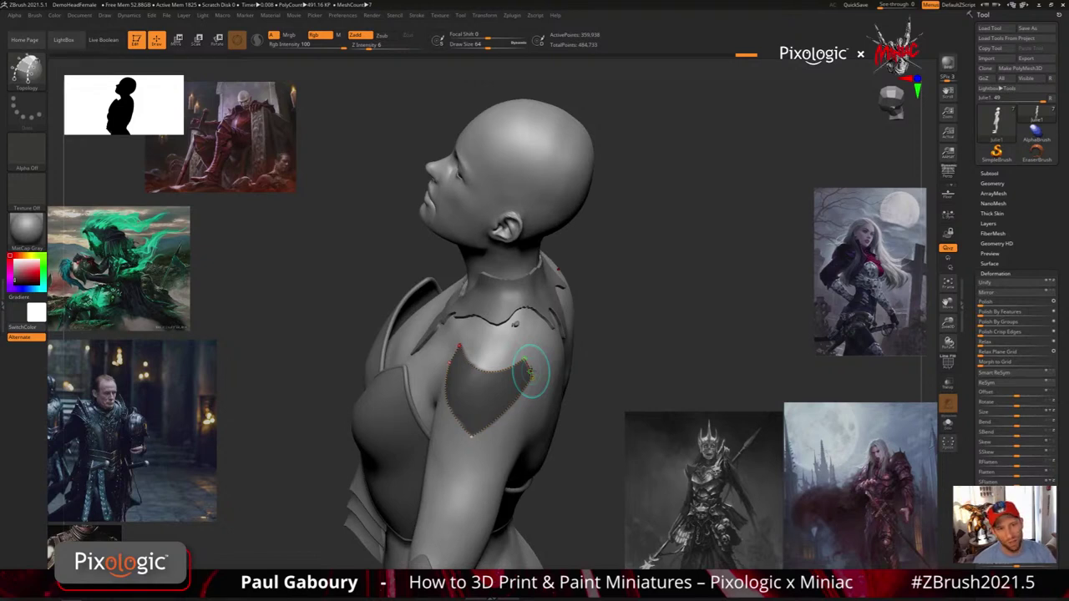
Try ClayBuildup strokes down the abdomen guard and undo them
drag(575, 474, 660, 492)
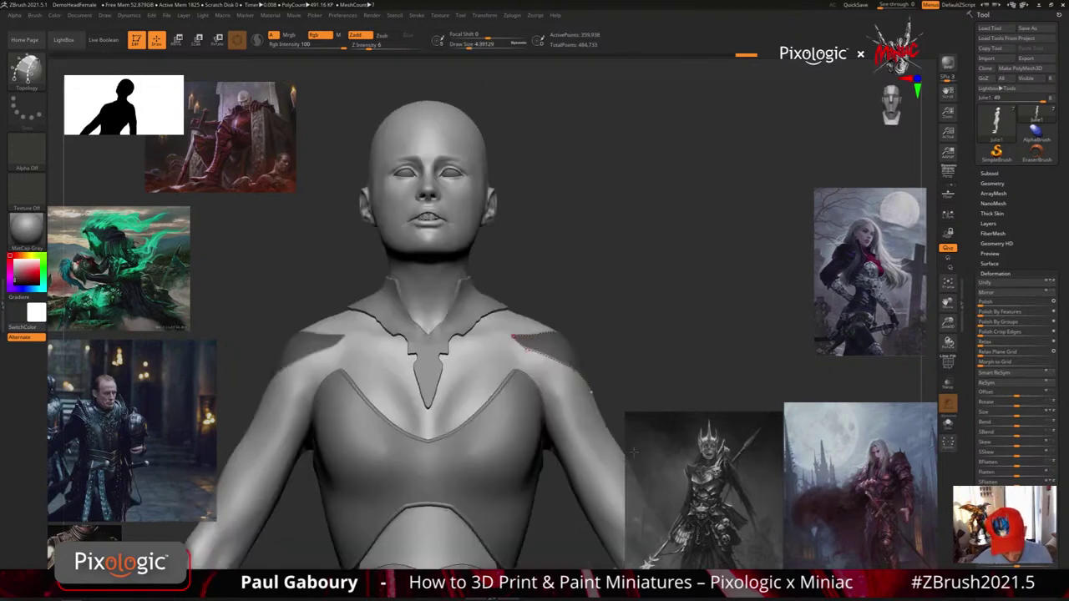
alt+drag(476, 525, 487, 422)
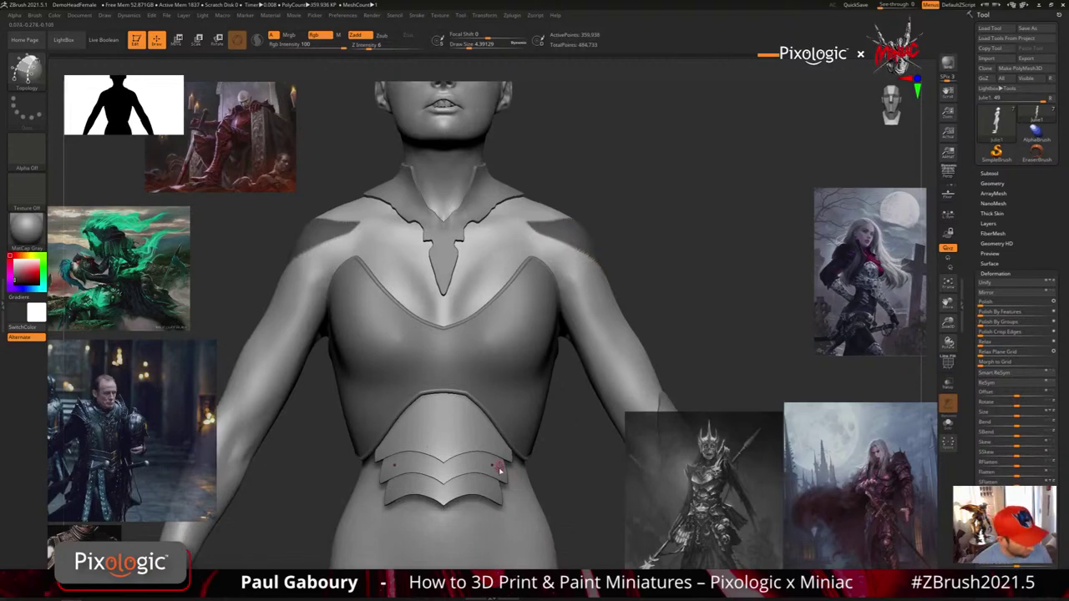
key(b)
key(c)
key(b)
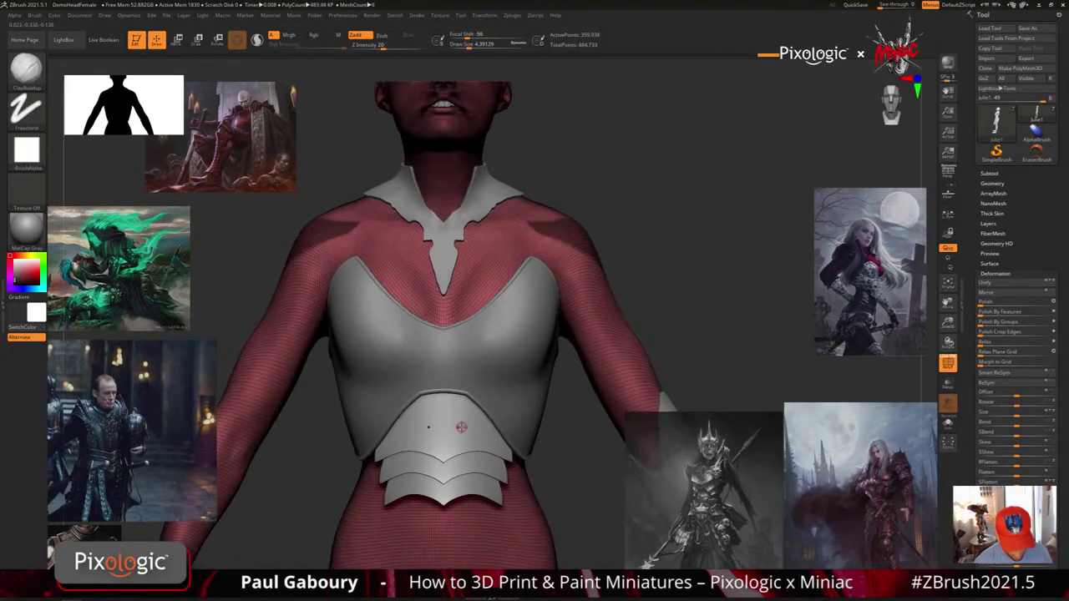
alt+click(459, 424)
drag(463, 416, 462, 491)
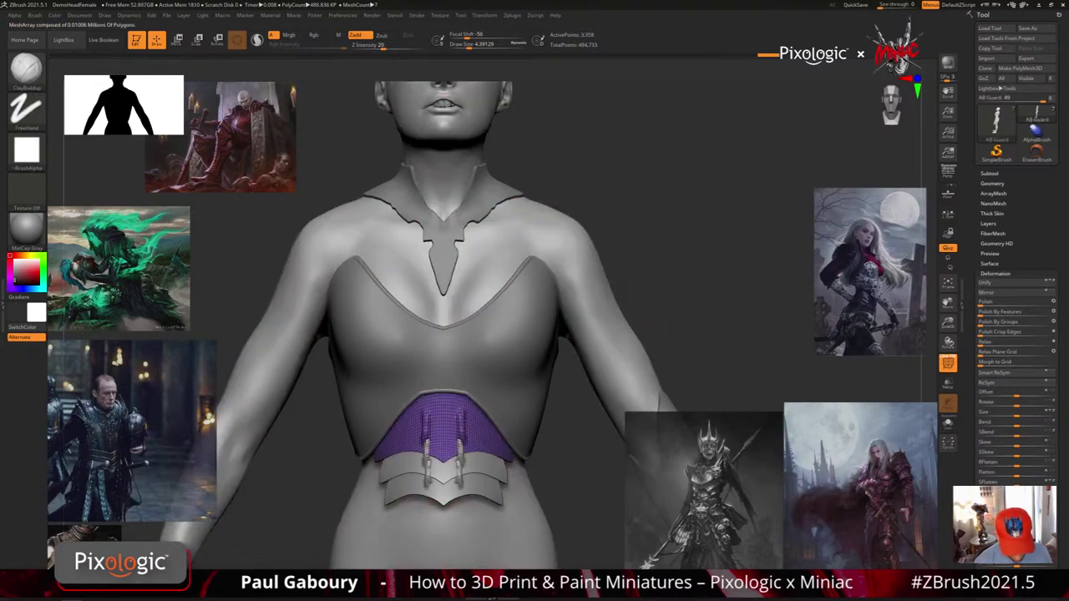
key(ctrl+z)
Set the draw size to about 5.5, make the body the active subtool again and reactivate the Topology brush
key(s)
click(546, 479)
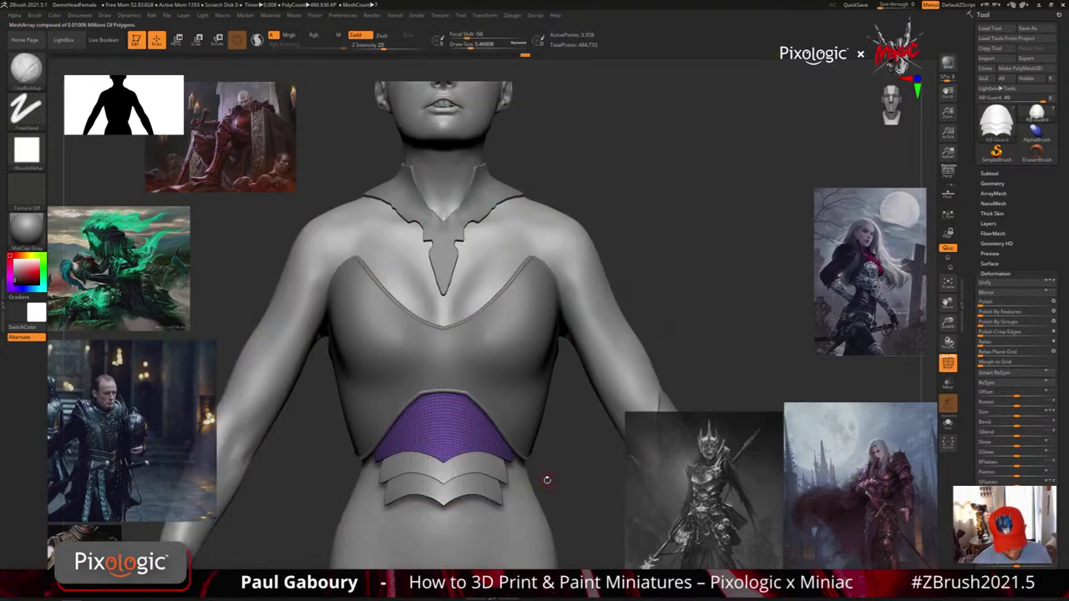
right_drag(546, 479, 509, 493)
mouse_move(443, 448)
mouse_down()
mouse_move(539, 470)
mouse_move(431, 452)
mouse_move(410, 463)
mouse_move(480, 452)
mouse_move(546, 469)
mouse_move(536, 451)
mouse_up()
mouse_move(527, 476)
ctrl+right_down()
mouse_move(528, 434)
mouse_move(555, 437)
mouse_move(553, 487)
ctrl+right_up()
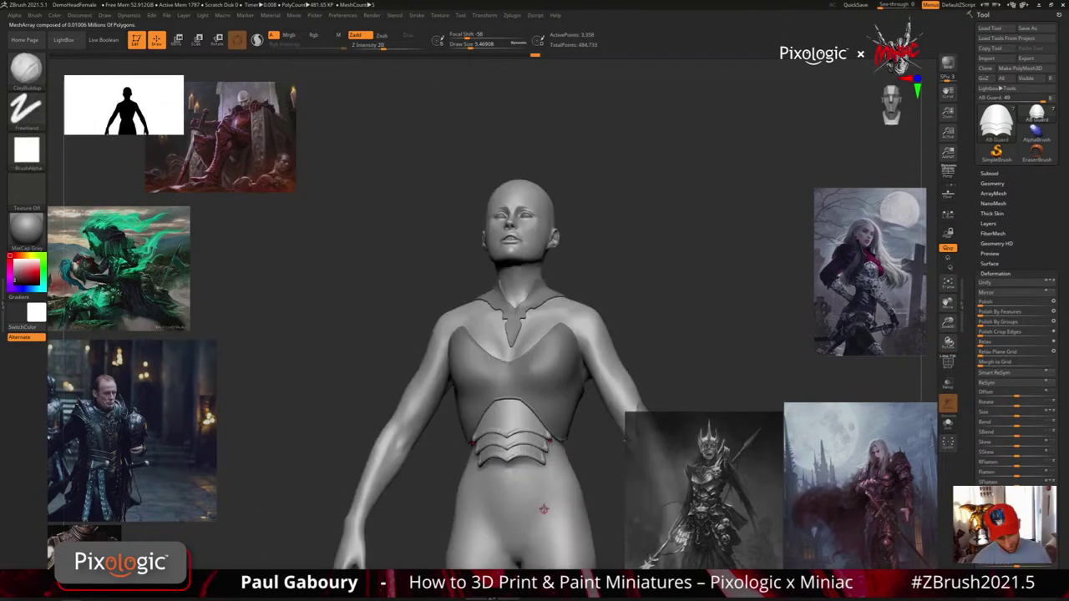
right_drag(543, 509, 544, 465)
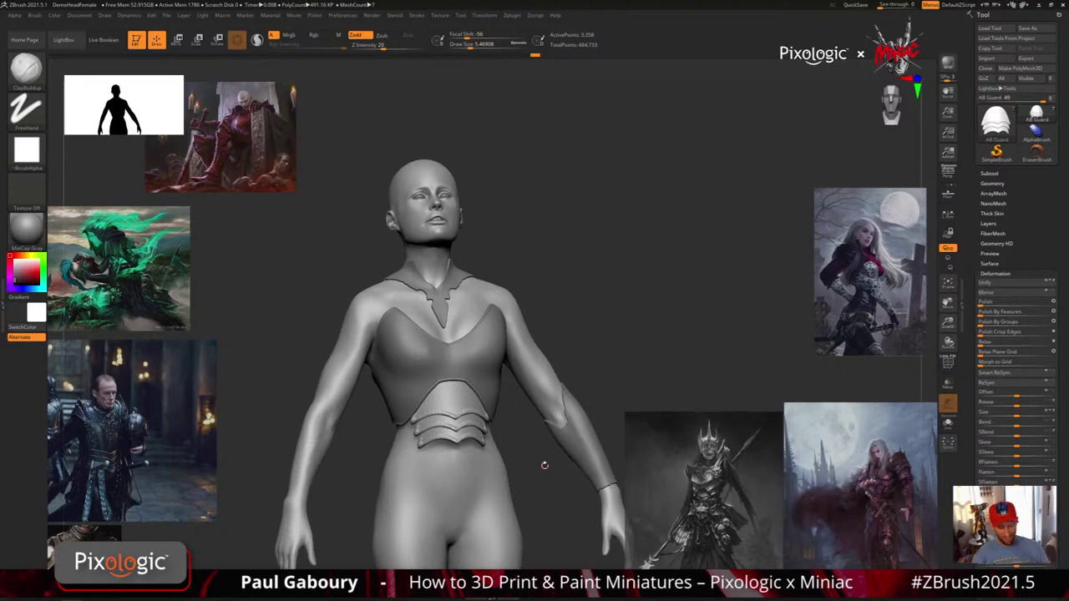
drag(544, 465, 522, 496)
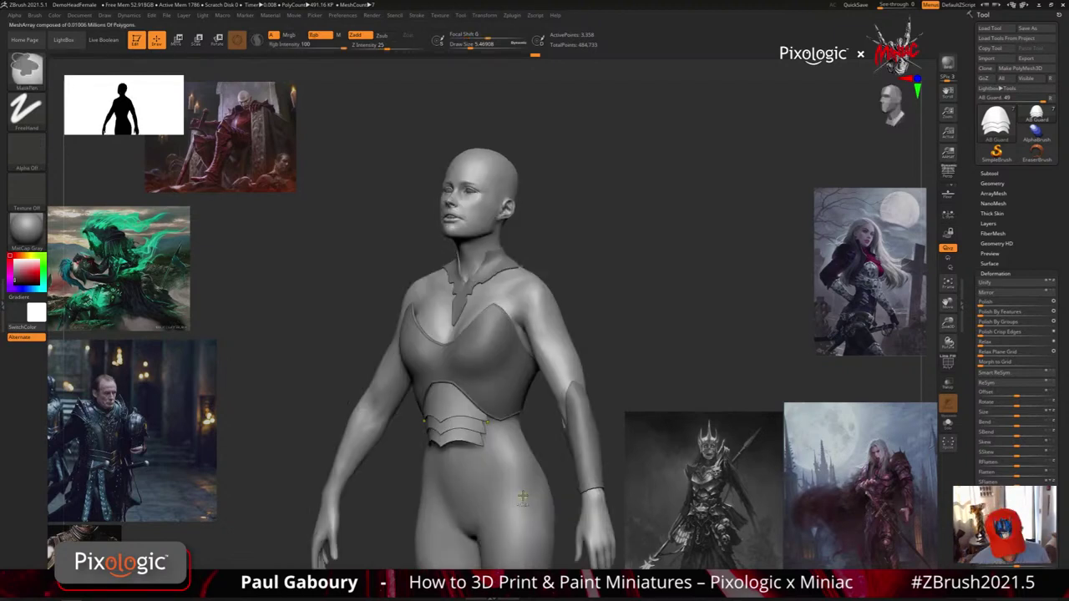
mouse_move(523, 495)
right_down()
mouse_move(470, 423)
mouse_move(501, 418)
mouse_move(491, 418)
right_up()
alt+click(500, 419)
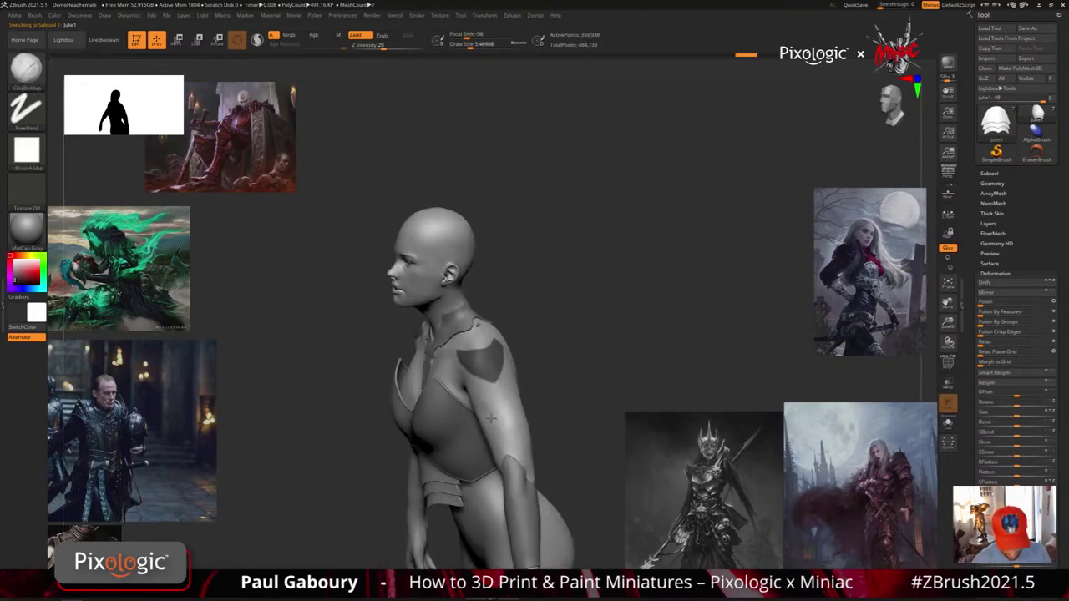
scroll(491, 416, up, 3)
key(b)
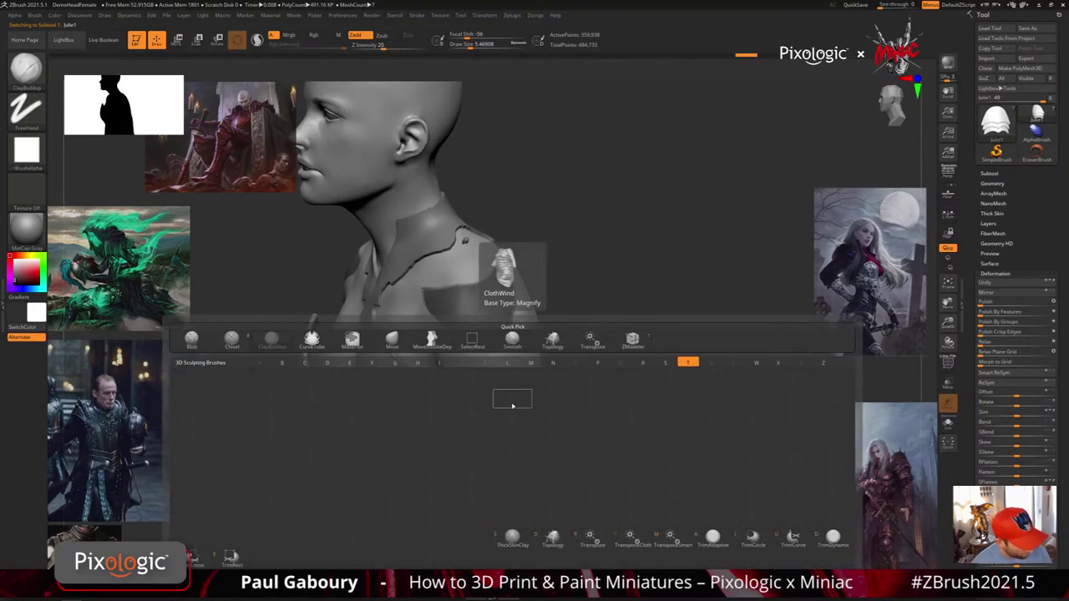
key(d)
Draw a vertical Topology curve down the middle of the shoulder outline, from its upper edge past the lower point
mouse_move(512, 406)
right_down()
mouse_move(512, 393)
mouse_move(516, 441)
right_up()
drag(510, 321, 510, 348)
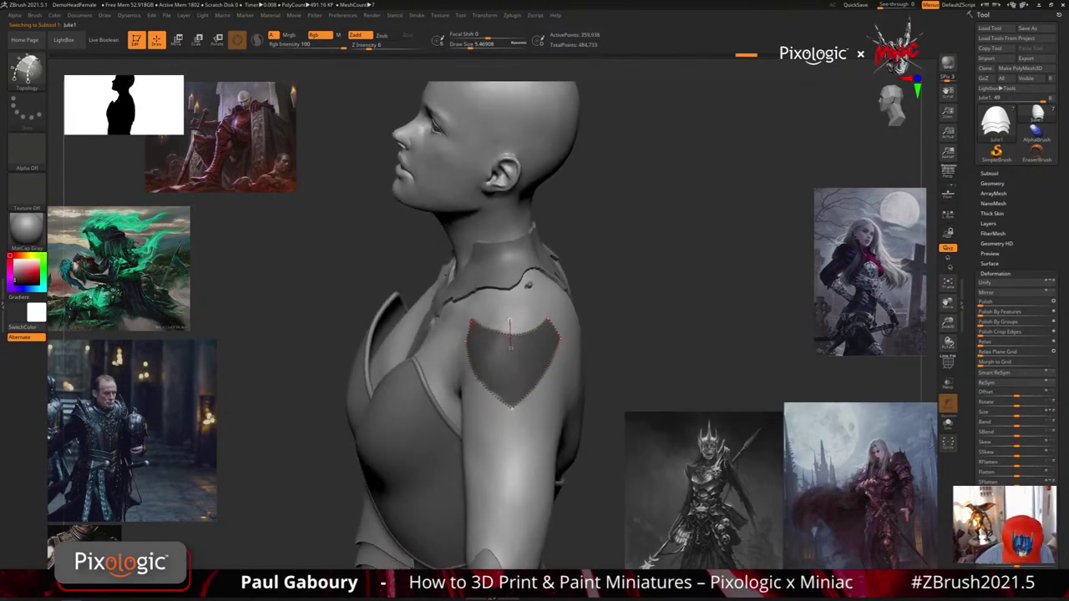
drag(512, 393, 514, 463)
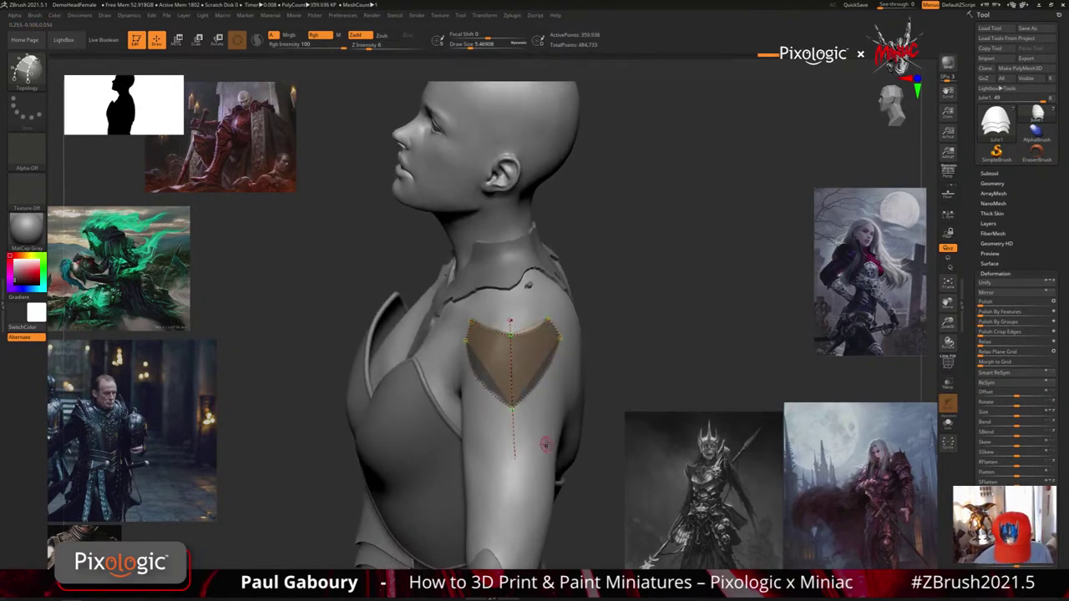
mouse_move(544, 444)
right_down()
mouse_move(527, 443)
mouse_move(541, 450)
mouse_move(537, 422)
right_up()
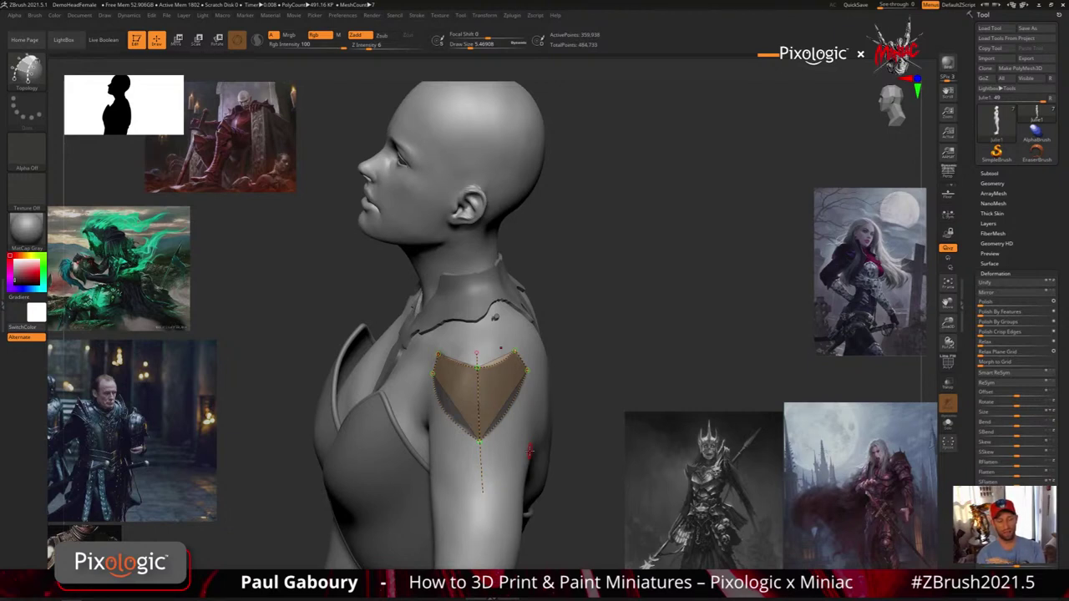
Add dividing Topology curves across the rear and front parts of the shoulder outline to split it into more faces
drag(555, 443, 476, 418)
right_drag(557, 464, 560, 447)
ctrl+right_drag(559, 447, 560, 427)
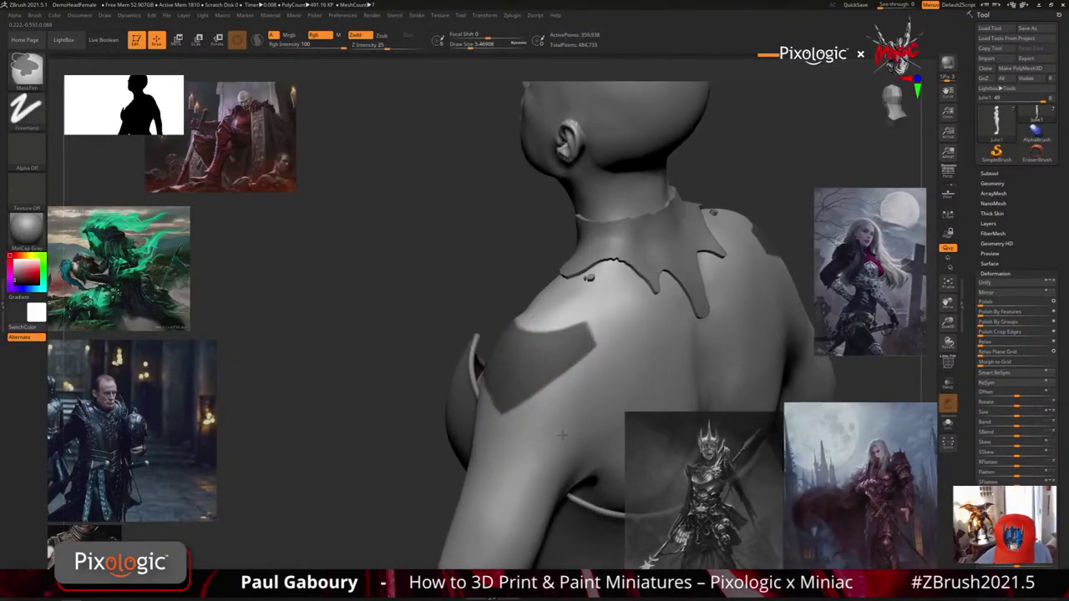
drag(551, 311, 563, 426)
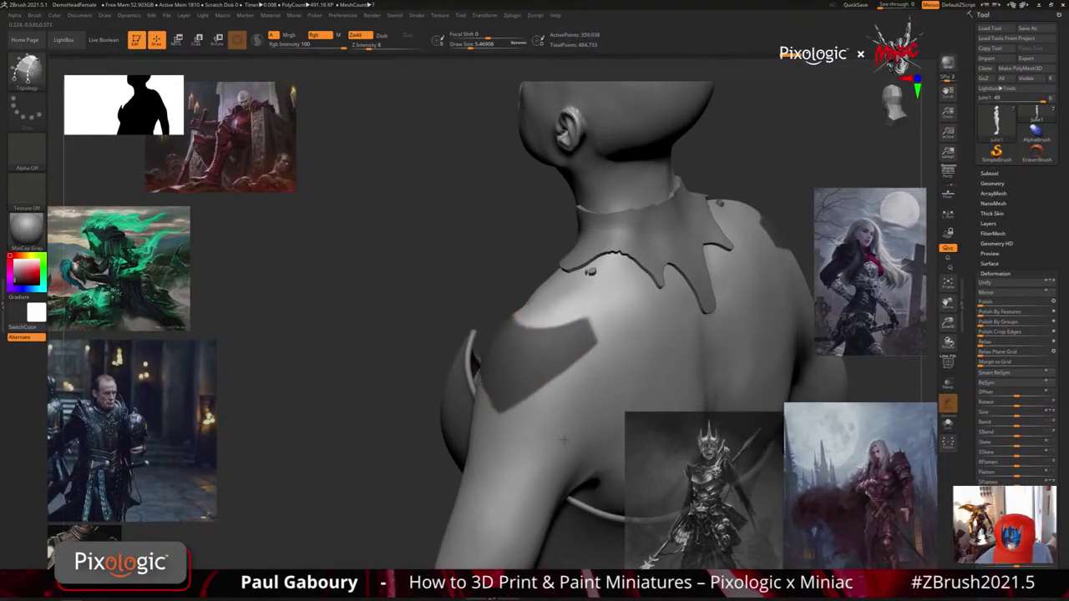
right_drag(560, 431, 580, 359)
drag(516, 297, 535, 418)
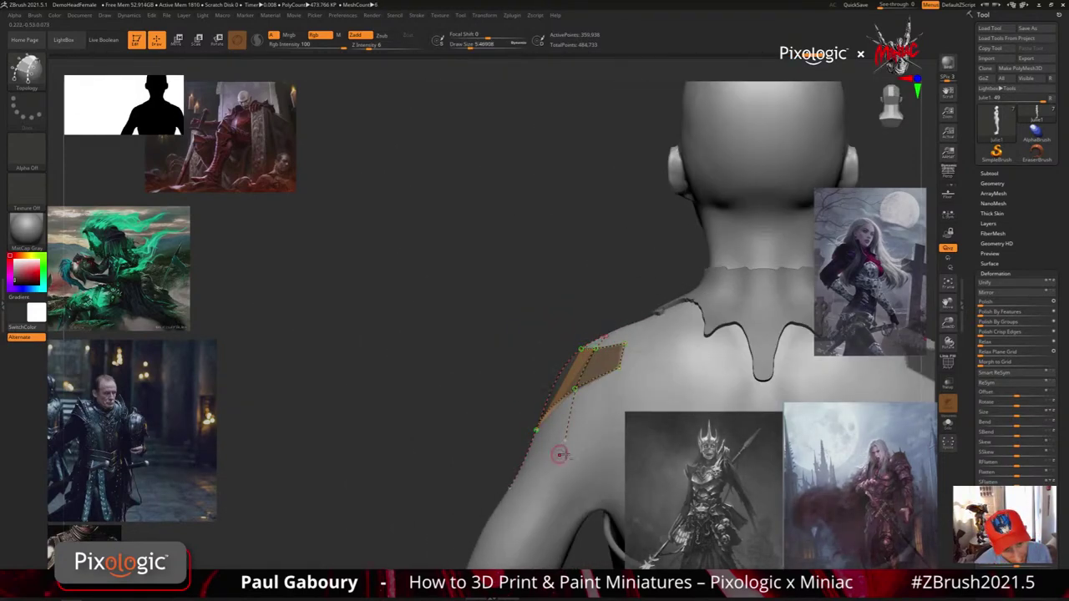
drag(560, 453, 554, 406)
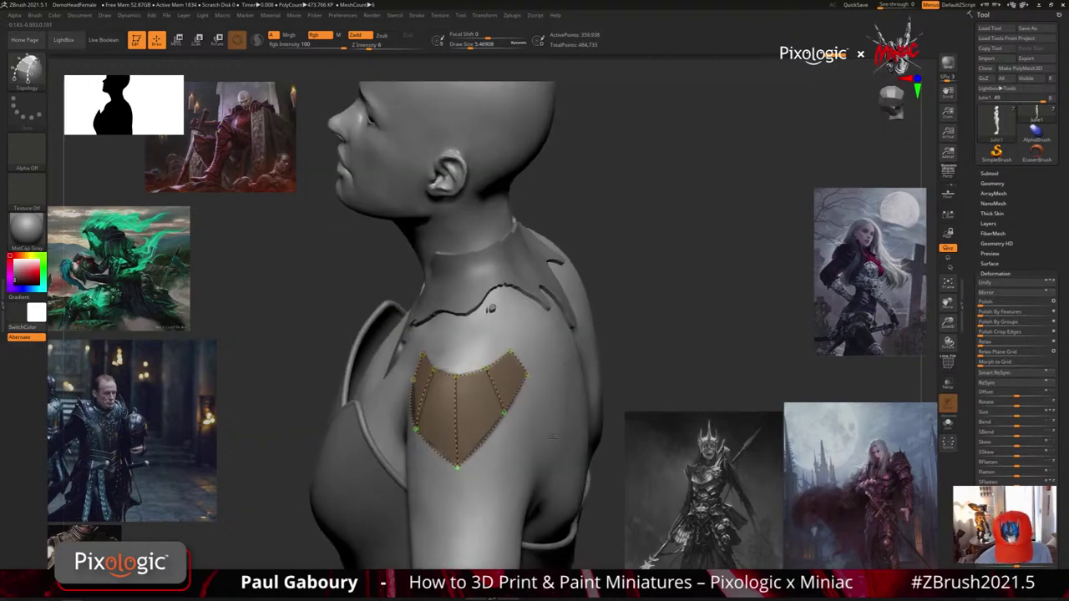
Draw a lengthwise Topology curve through the shoulder outline from its front tip to beyond the rear edge, crossing the dividing curves
mouse_move(532, 371)
mouse_down()
mouse_move(543, 443)
mouse_move(444, 517)
mouse_move(496, 510)
mouse_move(525, 486)
mouse_up()
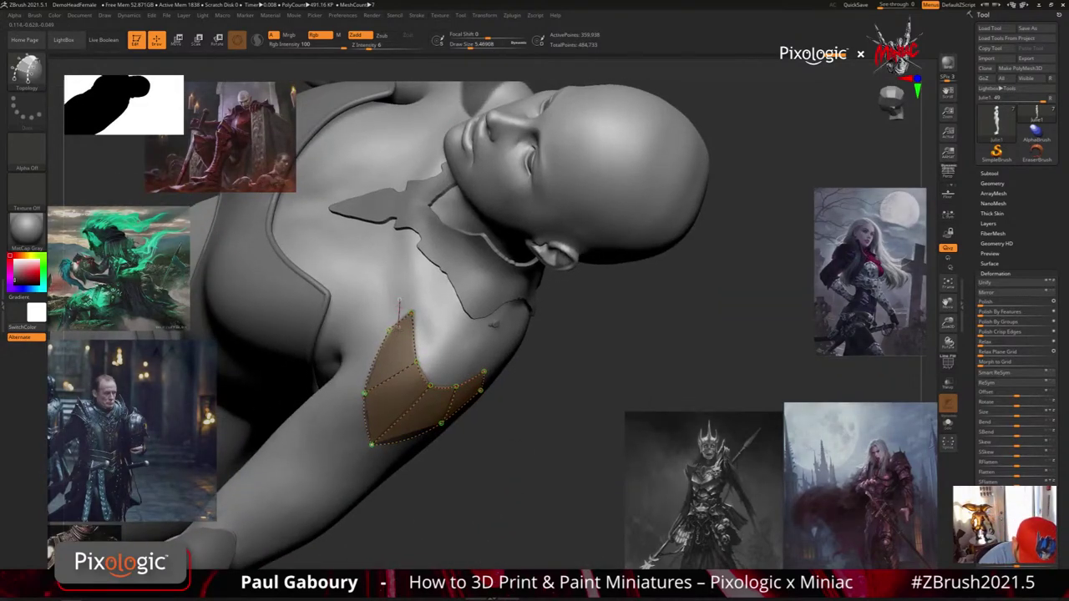
drag(391, 385, 408, 424)
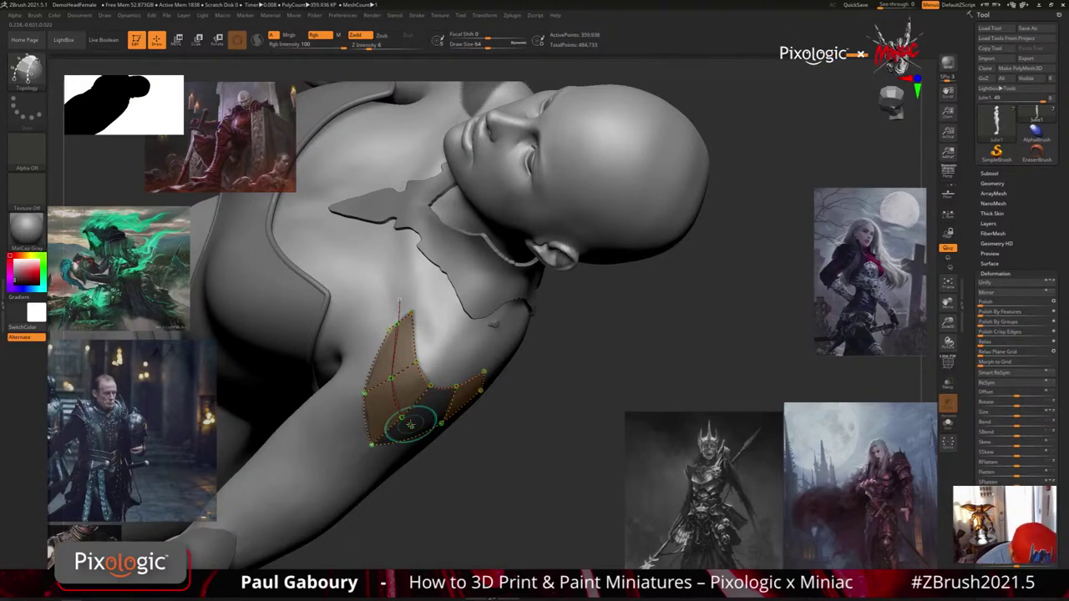
drag(535, 464, 476, 473)
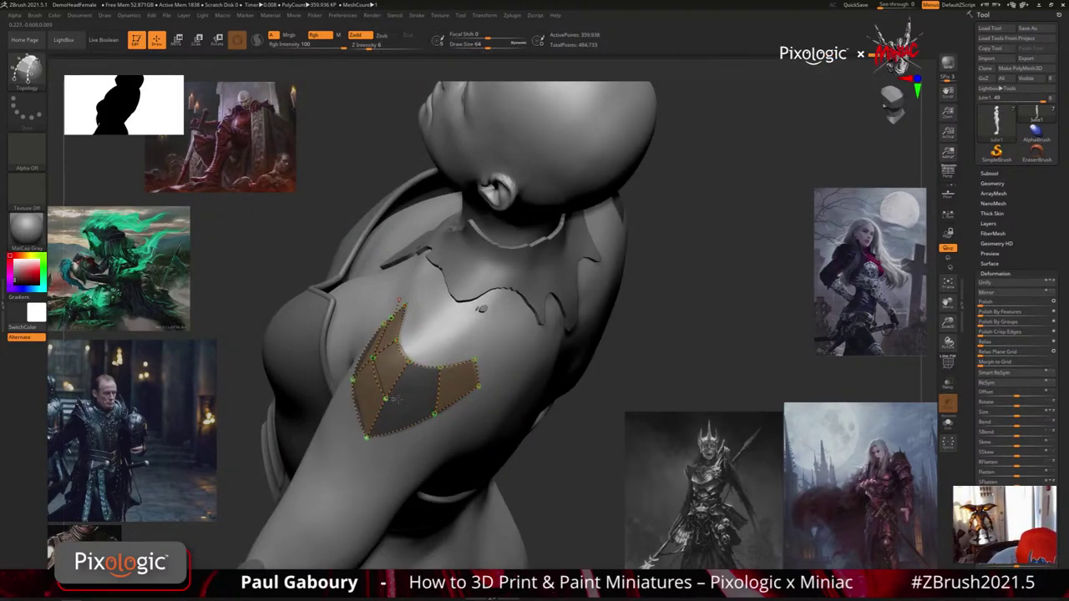
drag(508, 364, 509, 367)
key(z)
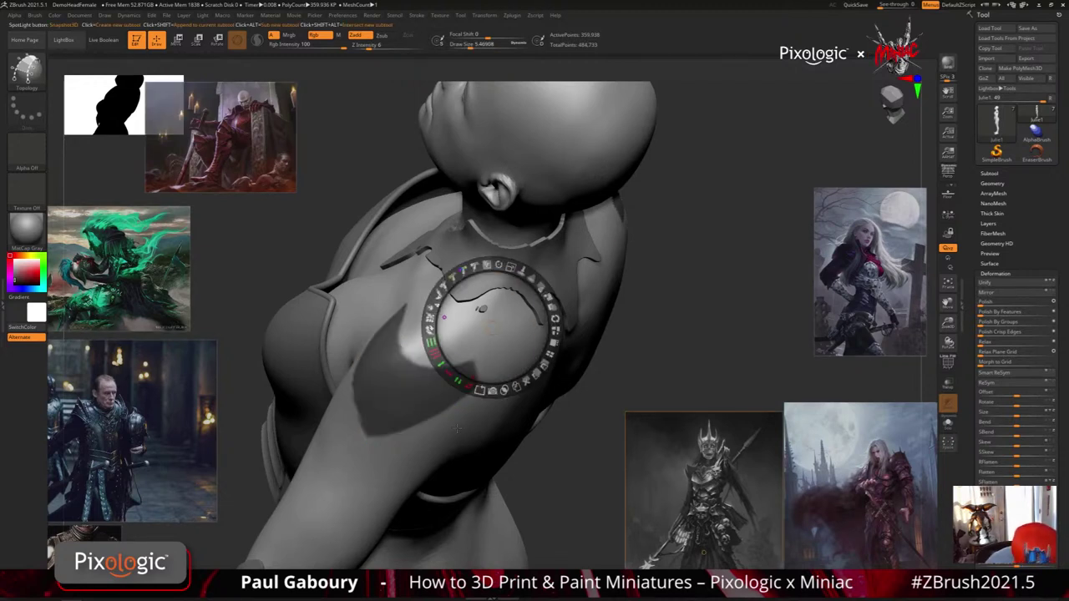
key(shift+z)
key(shift+z)
key(z)
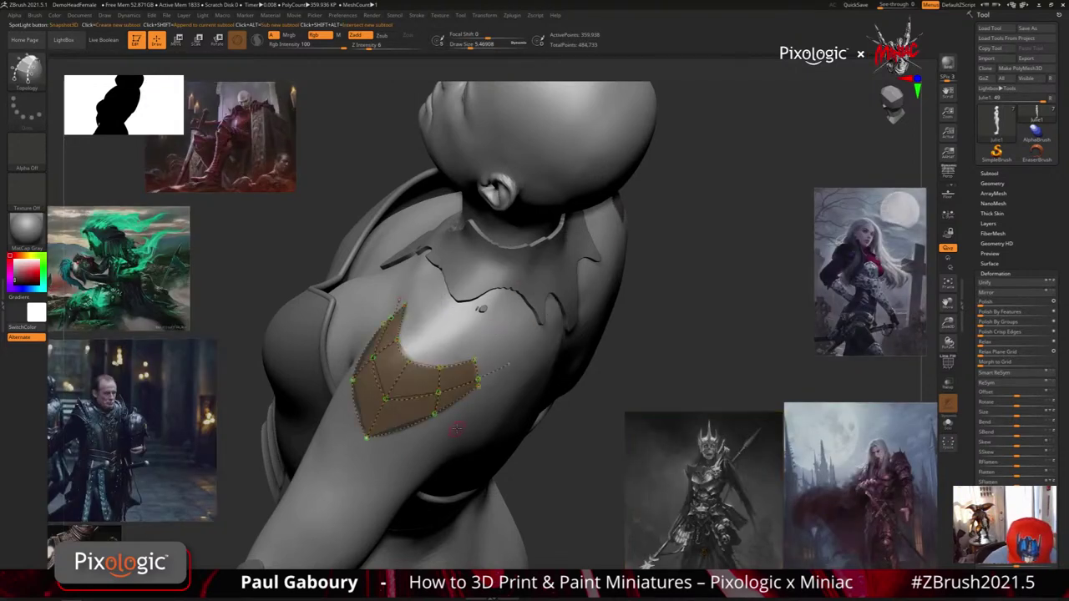
Undo the last Topology strokes on the shoulder outline and generate a guard mesh from the curves at draw size about 5.5
key(ctrl+z)
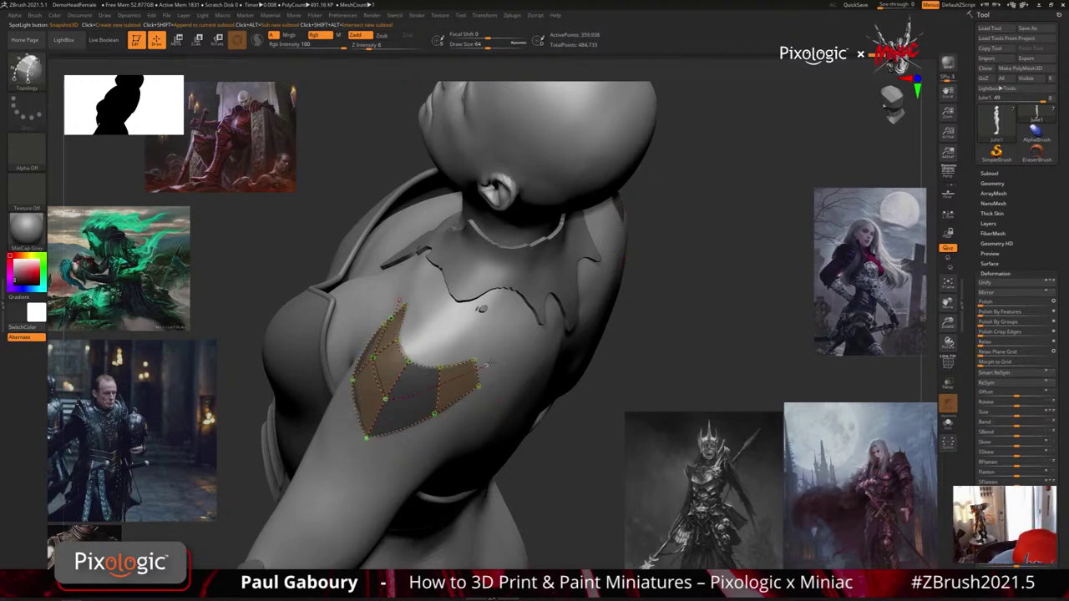
drag(490, 363, 497, 365)
right_drag(568, 421, 494, 374)
key(ctrl+z)
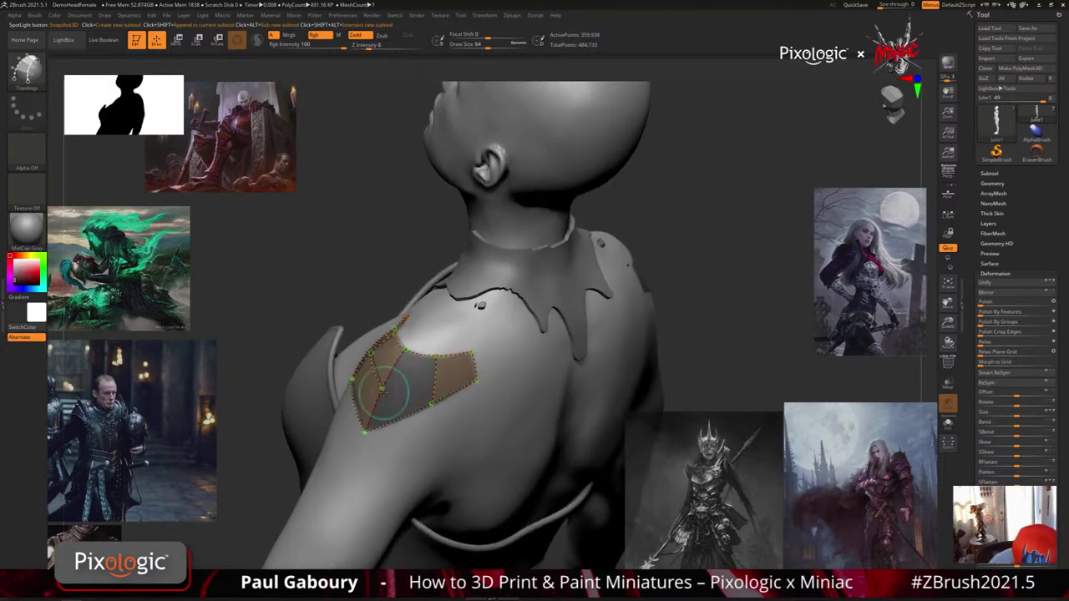
right_drag(402, 387, 537, 458)
click(483, 457)
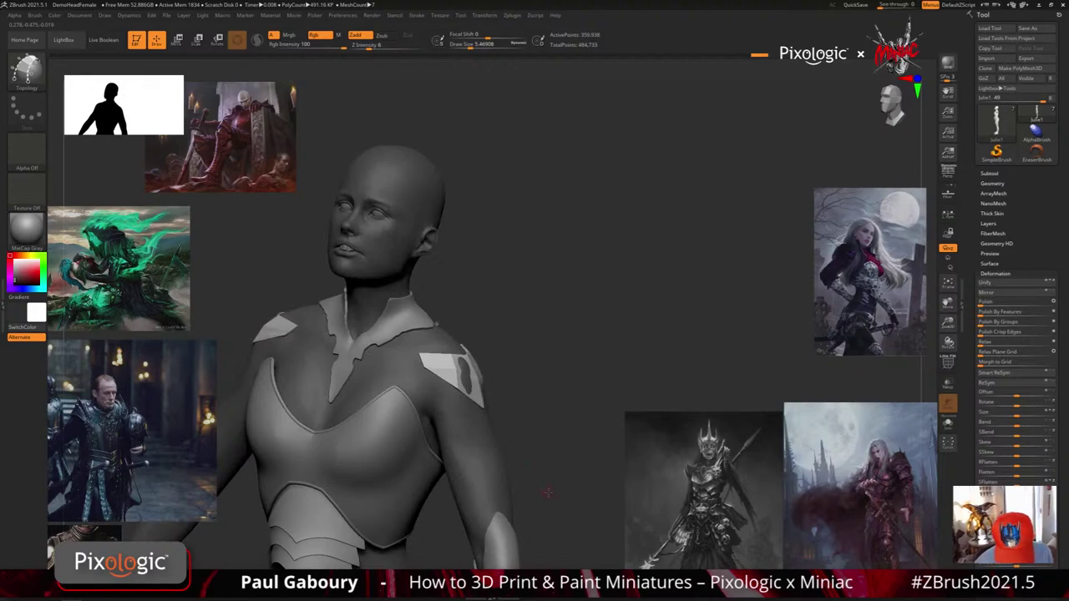
Set the draw size to 18 and regenerate the shoulder guards from the Topology curves with greater thickness
drag(548, 486, 496, 489)
right_drag(494, 488, 565, 377)
ctrl+click(561, 450)
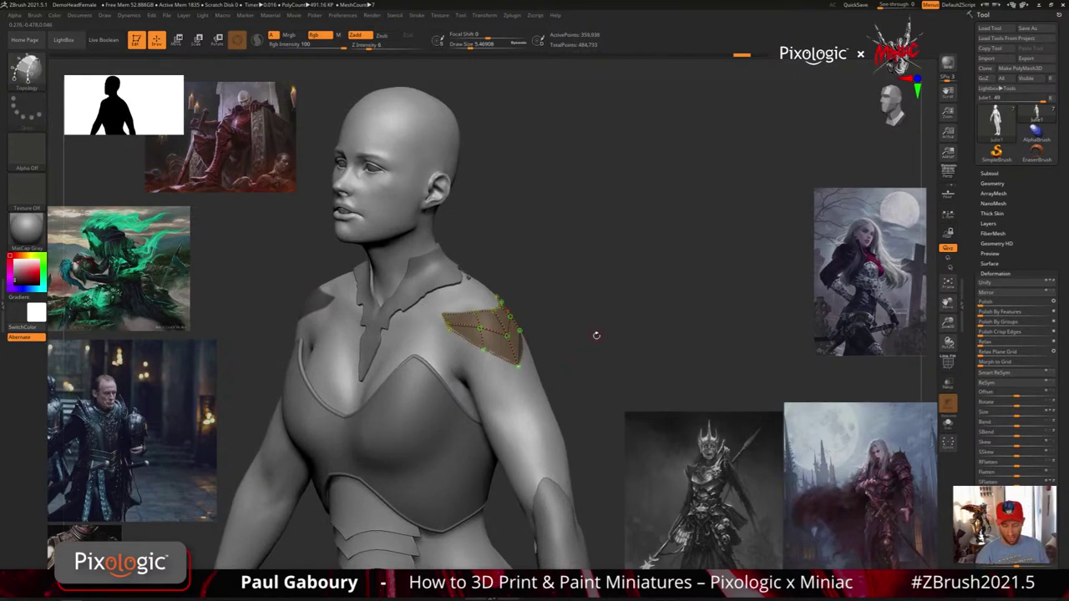
key(s)
click(600, 334)
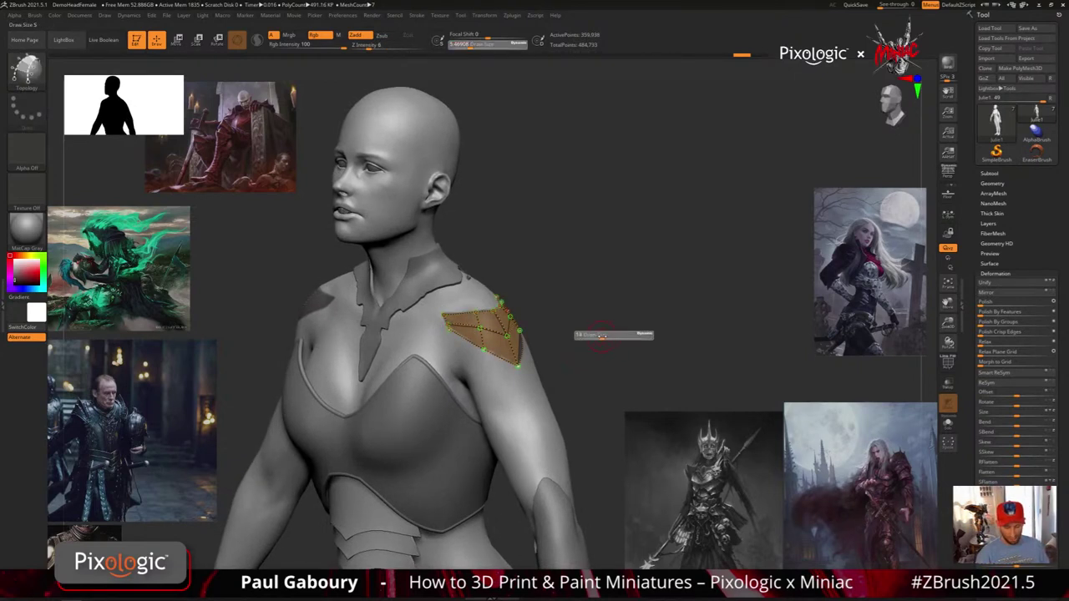
click(595, 335)
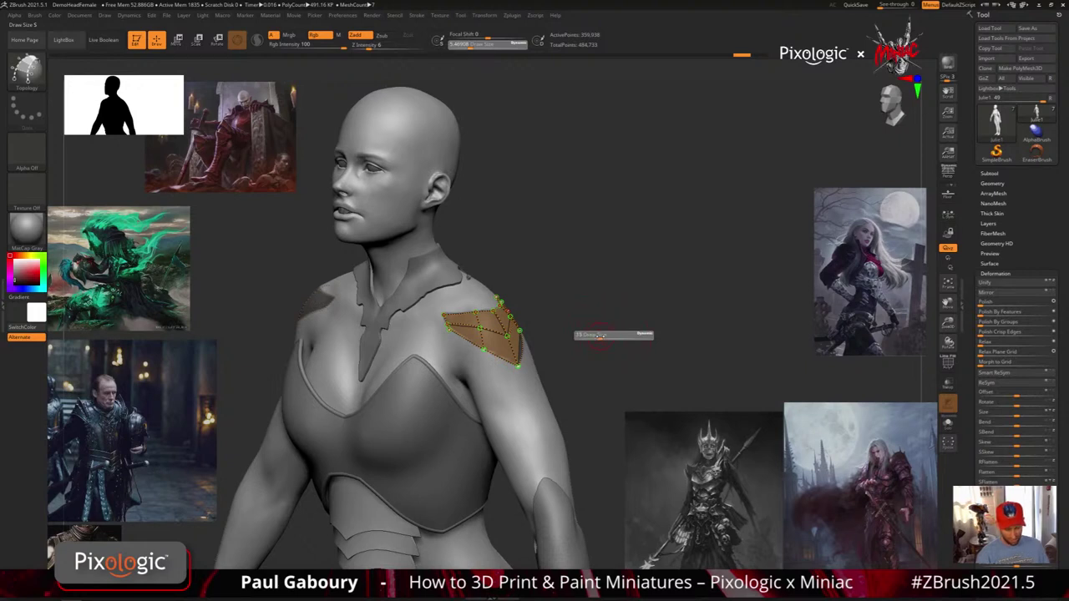
drag(598, 335, 588, 327)
click(526, 401)
mouse_move(589, 327)
right_down()
mouse_move(590, 339)
mouse_move(549, 339)
mouse_move(574, 387)
mouse_move(542, 408)
right_up()
shift+drag(542, 406, 564, 350)
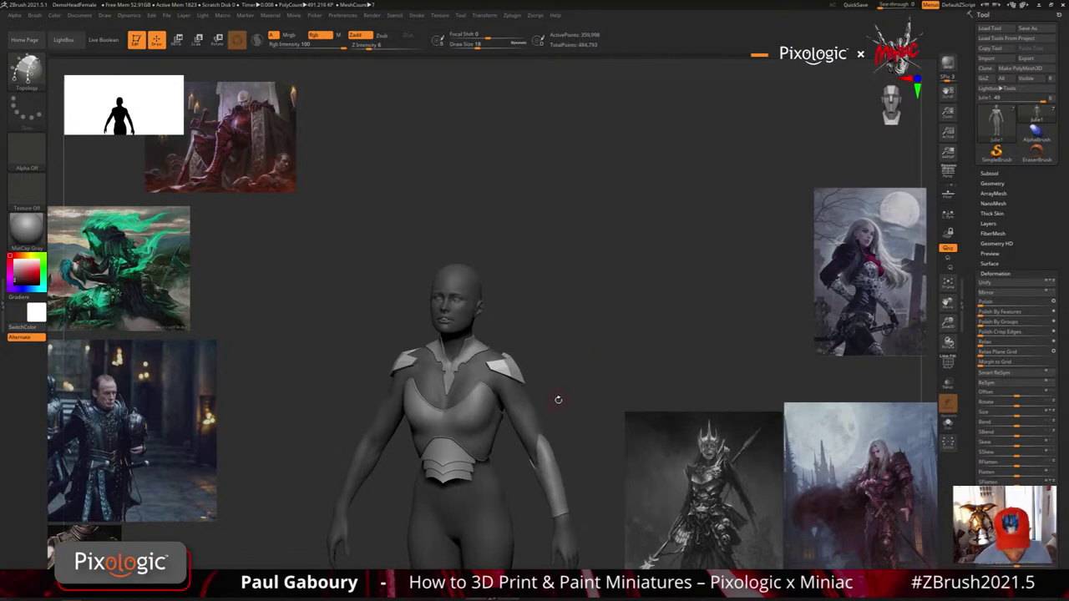
Centre the Gizmo on the unmasked shoulder guards, raise and tilt them outward above the shoulders, and return to Draw mode
shift+drag(556, 399, 591, 380)
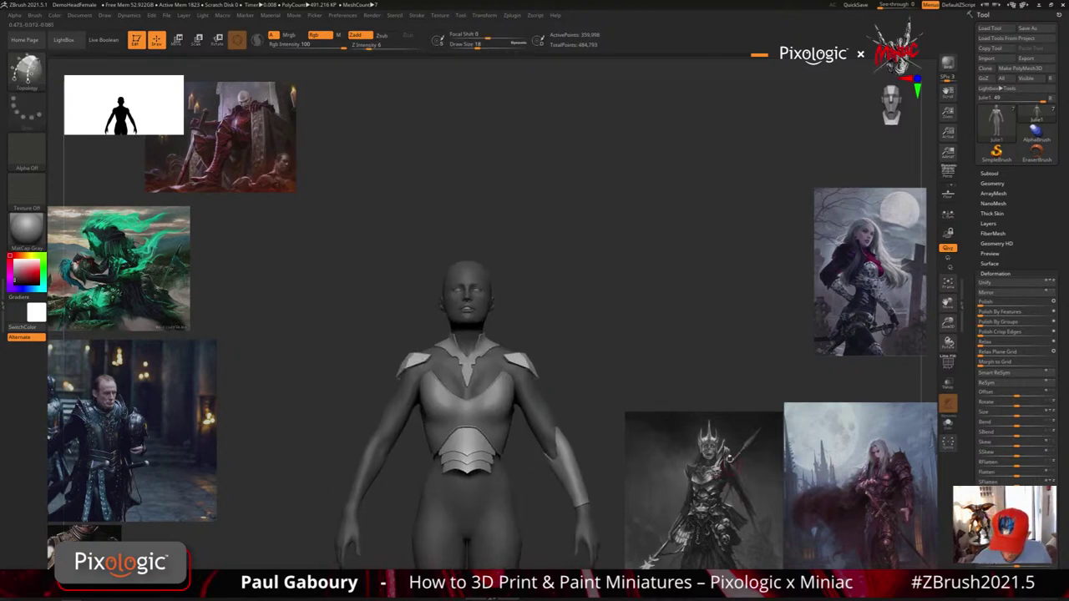
ctrl+right_drag(564, 380, 570, 392)
key(w)
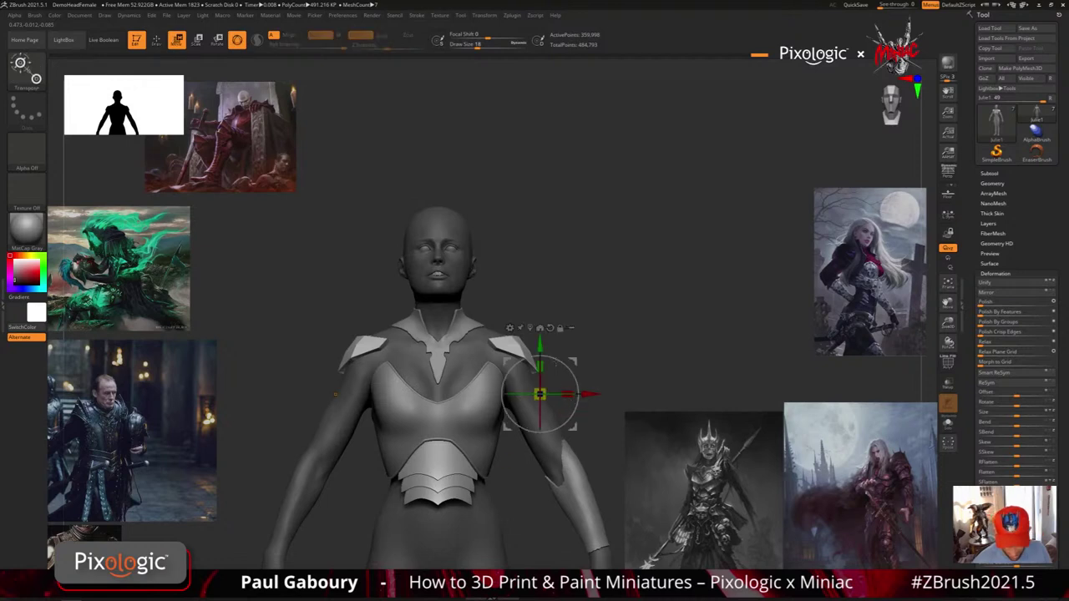
click(529, 327)
click(521, 289)
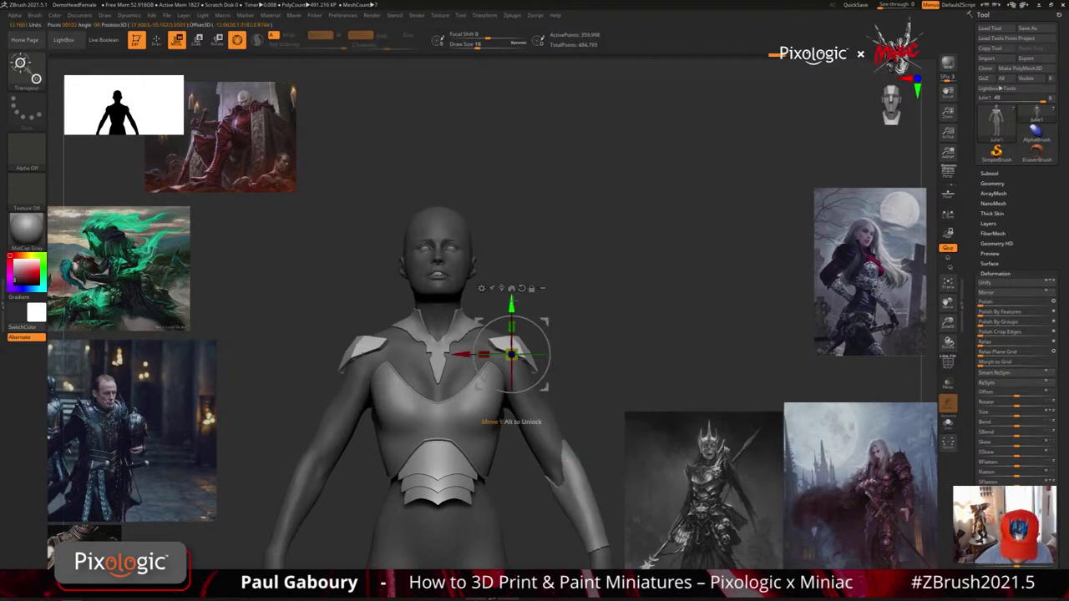
drag(513, 300, 514, 291)
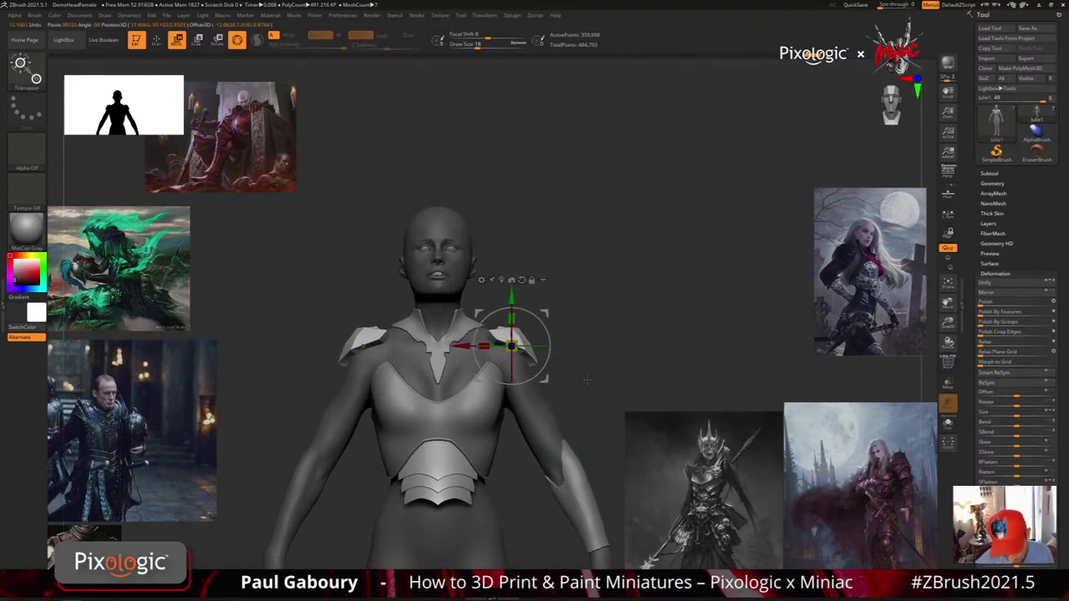
drag(549, 380, 552, 358)
key(ctrl+z)
click(521, 280)
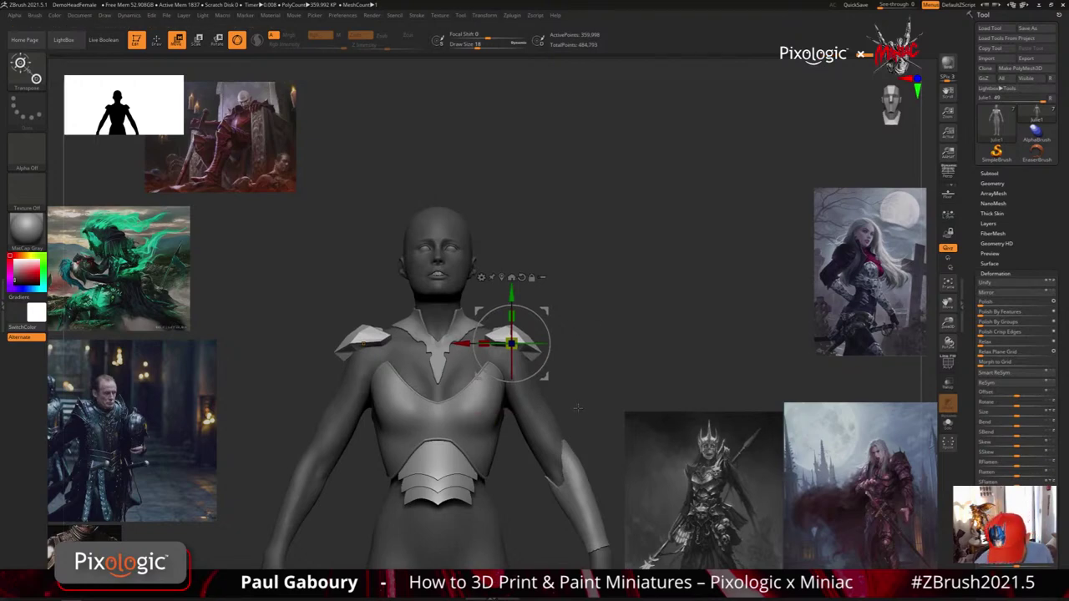
mouse_move(580, 403)
mouse_down()
mouse_move(591, 412)
mouse_move(572, 475)
mouse_move(582, 409)
mouse_up()
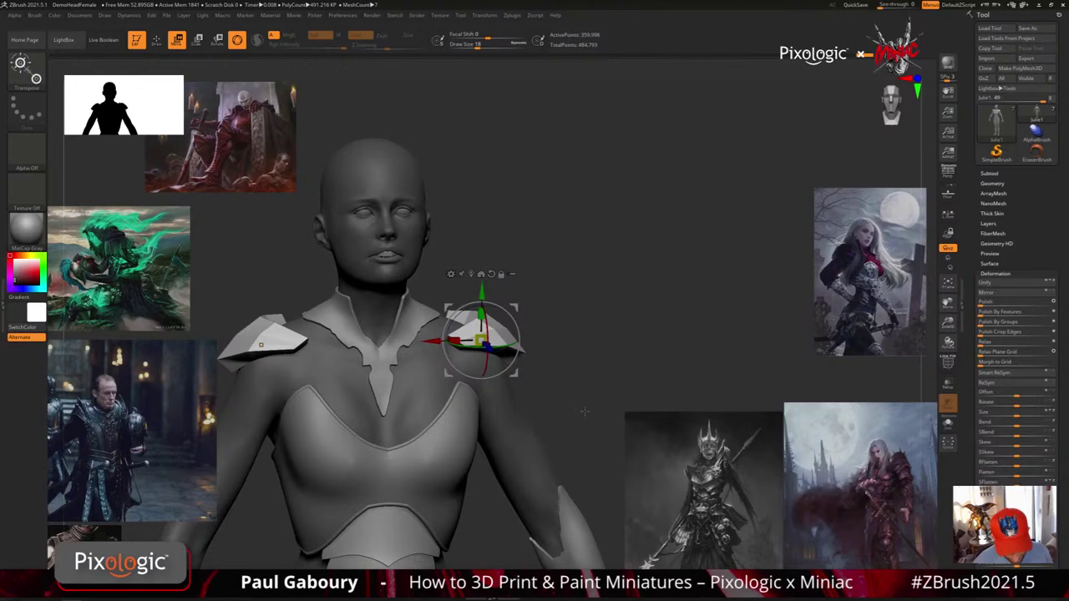
mouse_move(585, 411)
ctrl+right_down()
mouse_move(568, 372)
mouse_move(553, 392)
mouse_move(586, 408)
ctrl+right_up()
key(q)
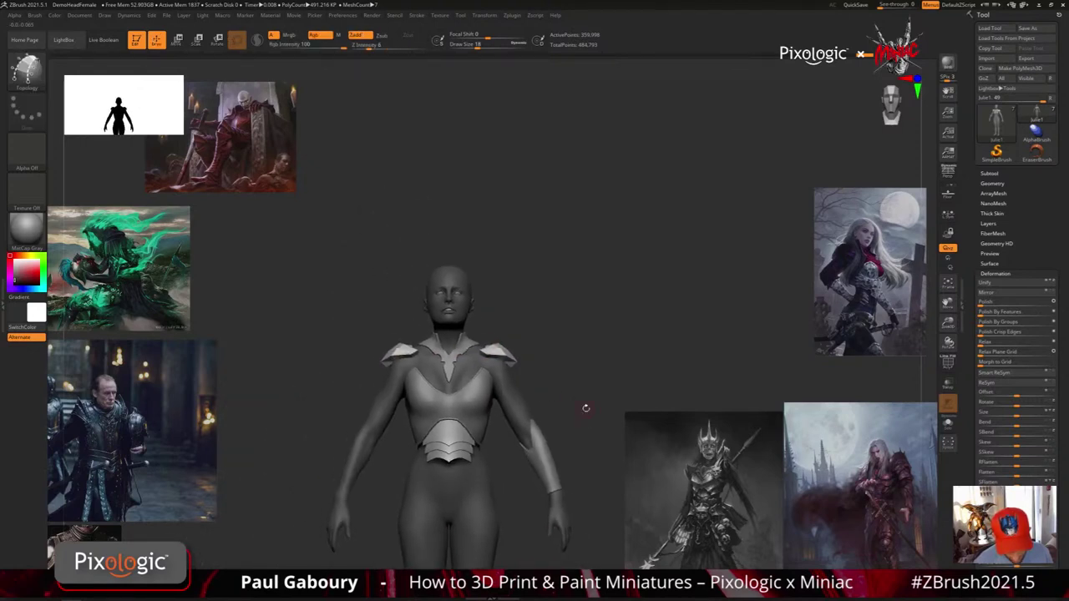
Separate the shoulder guards from the body mesh into their own subtool with Split To Similar Parts
shift+click(990, 174)
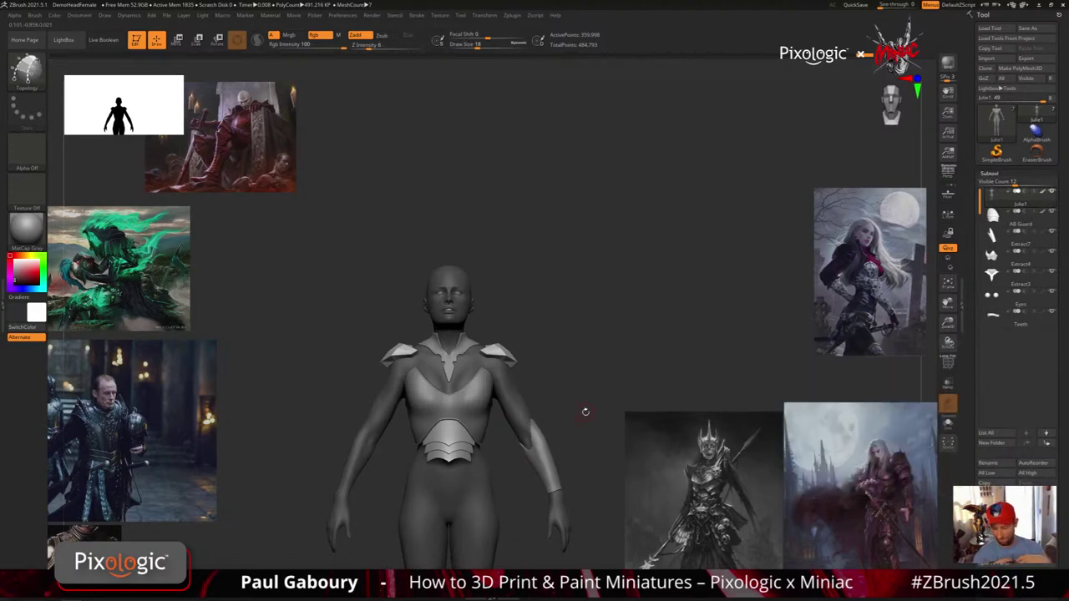
scroll(1014, 376, down, 3)
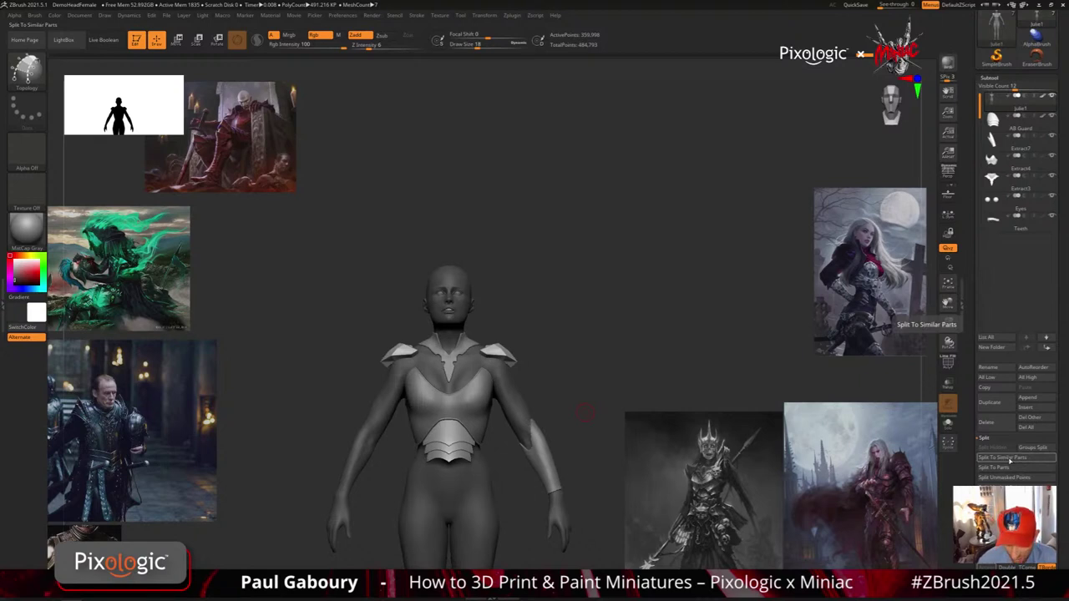
click(1012, 459)
click(918, 474)
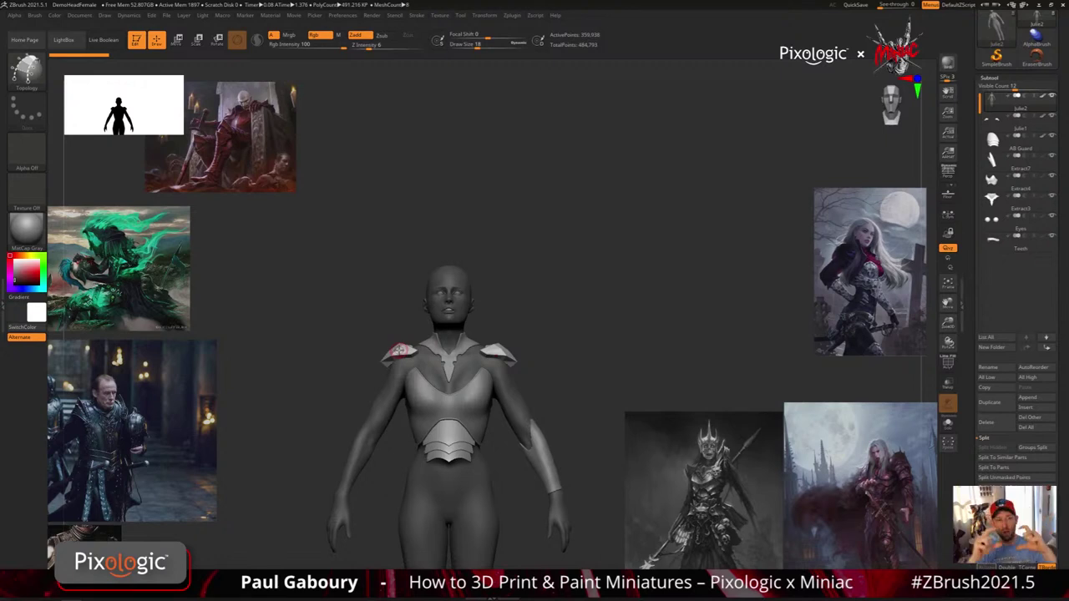
Make the split-off shoulder guards the active subtool and rename it Shoulder Guards
alt+click(399, 349)
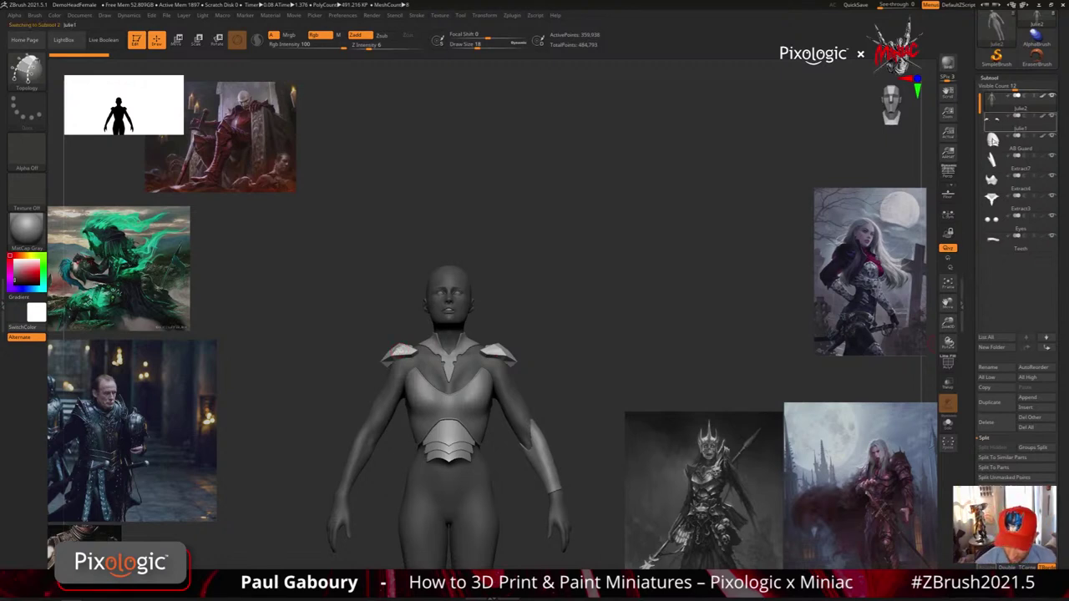
click(1001, 370)
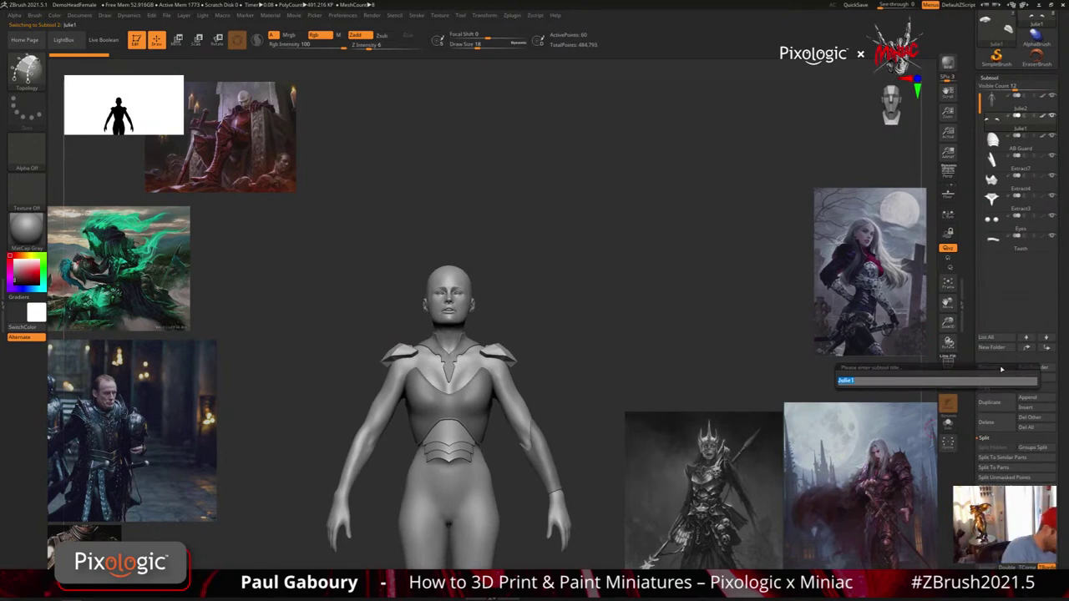
text(Should)
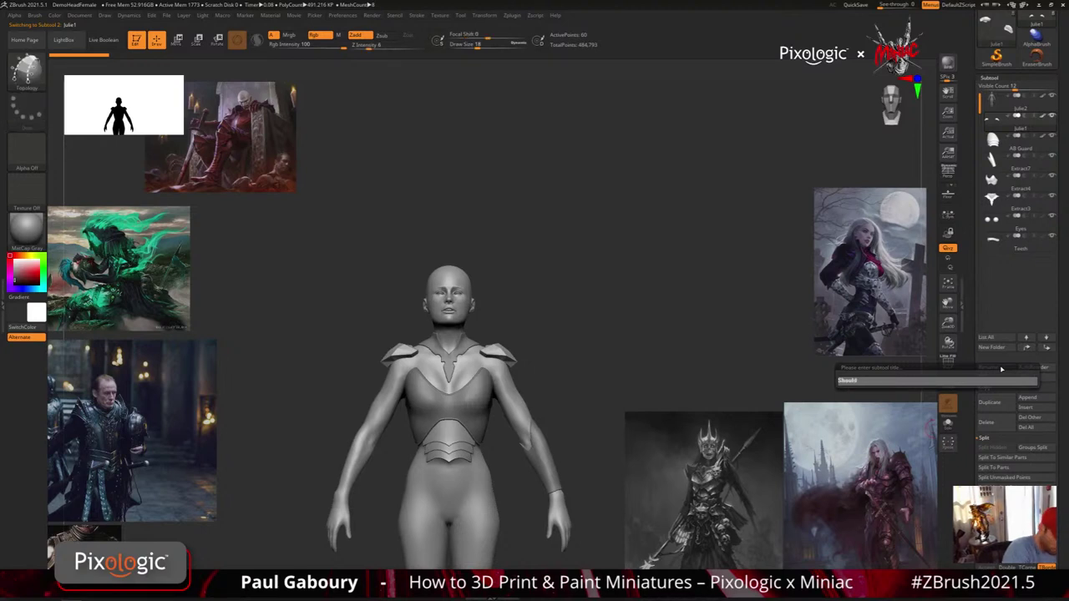
text(er Guards)
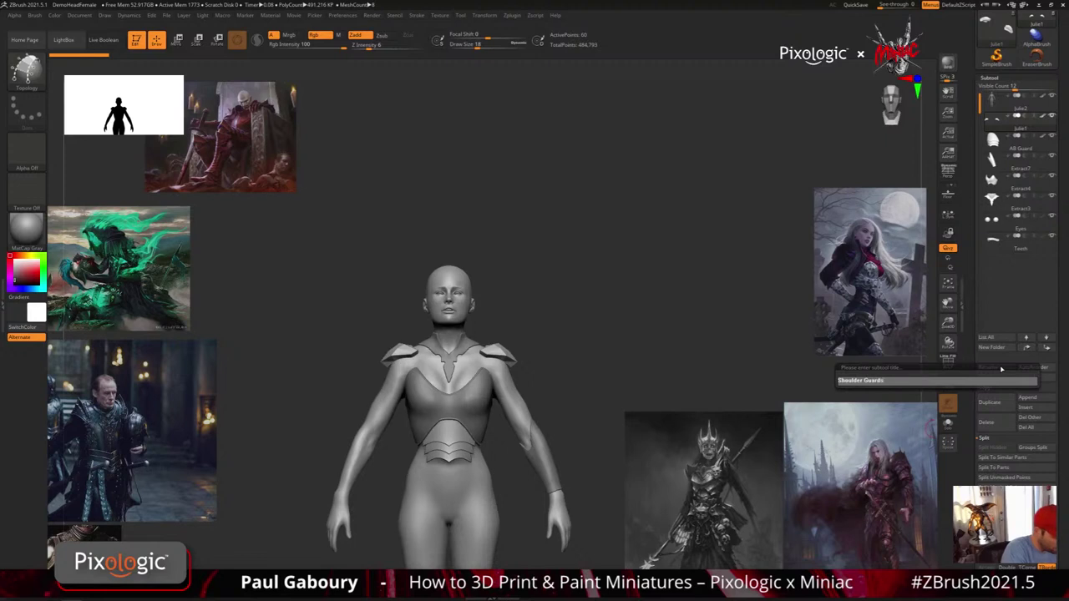
key(Return)
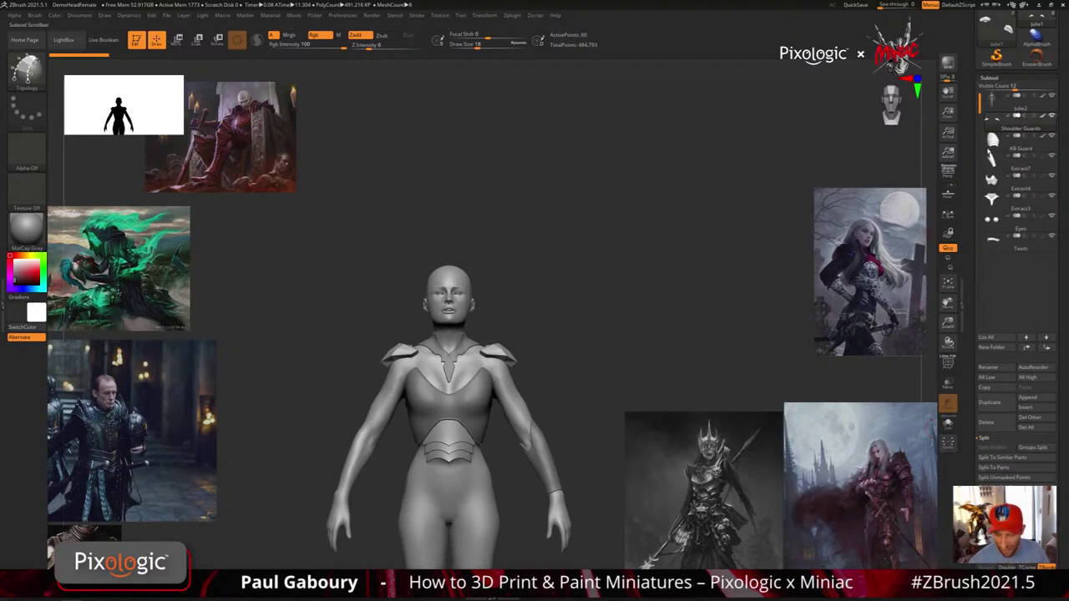
Select the body and all armour subtools together with the Gizmo and group them in a new folder named Armor
click(1002, 101)
mouse_move(577, 465)
mouse_down()
mouse_move(551, 446)
mouse_move(572, 468)
mouse_move(559, 453)
mouse_up()
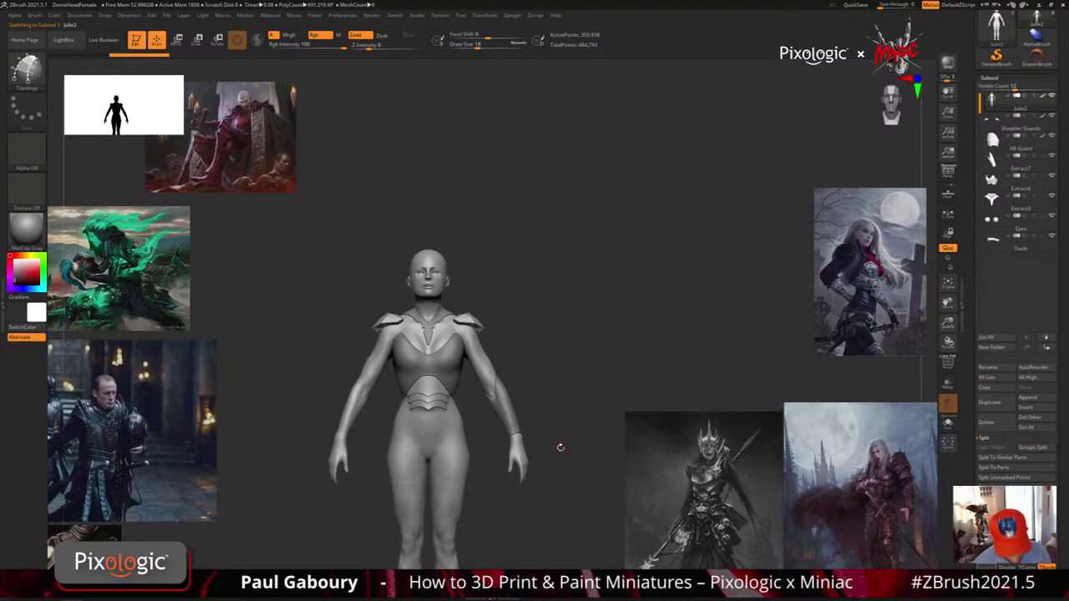
key(w)
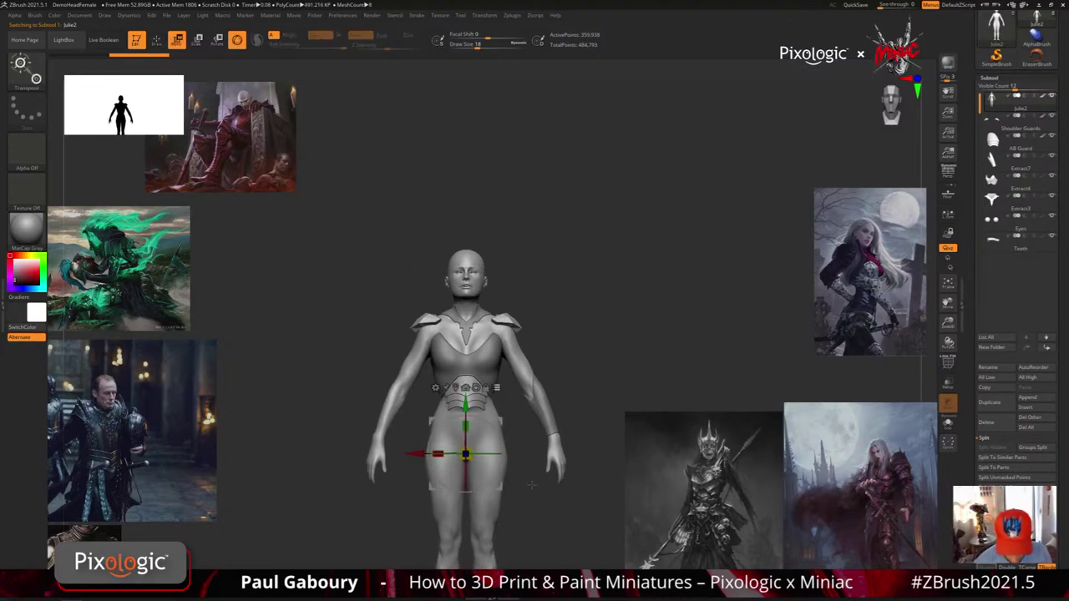
ctrl+shift+drag(563, 519, 381, 298)
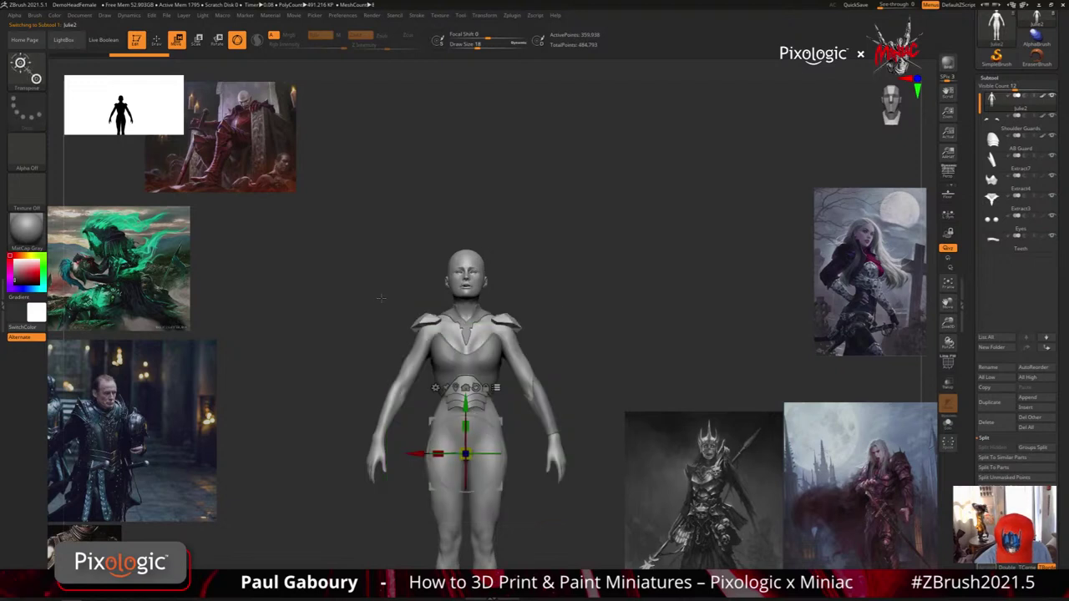
alt+right_drag(560, 348, 551, 303)
ctrl+right_drag(588, 374, 590, 333)
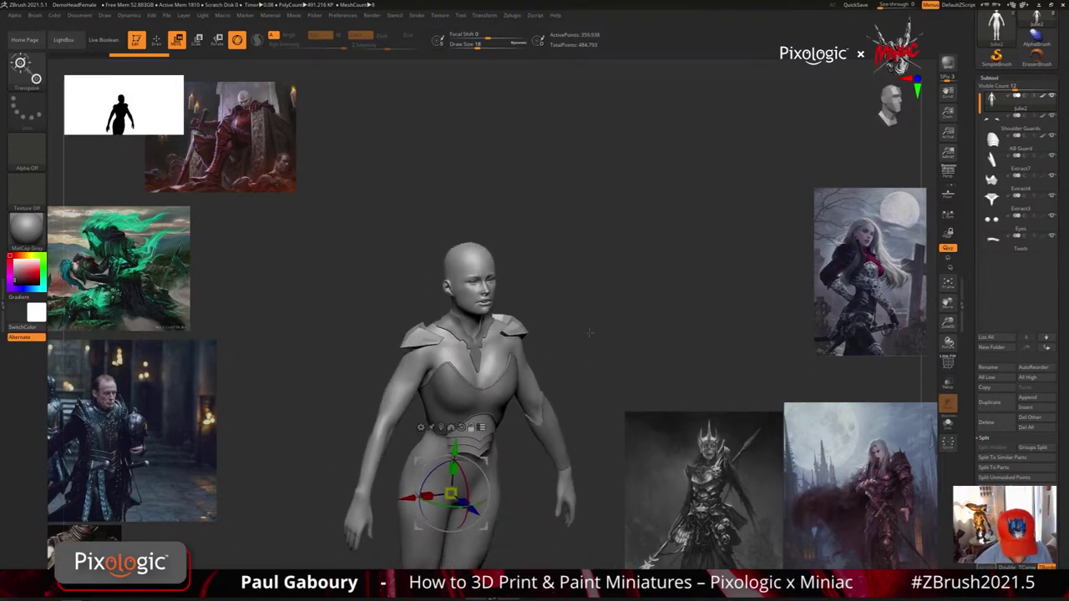
key(ctrl+f)
click(614, 355)
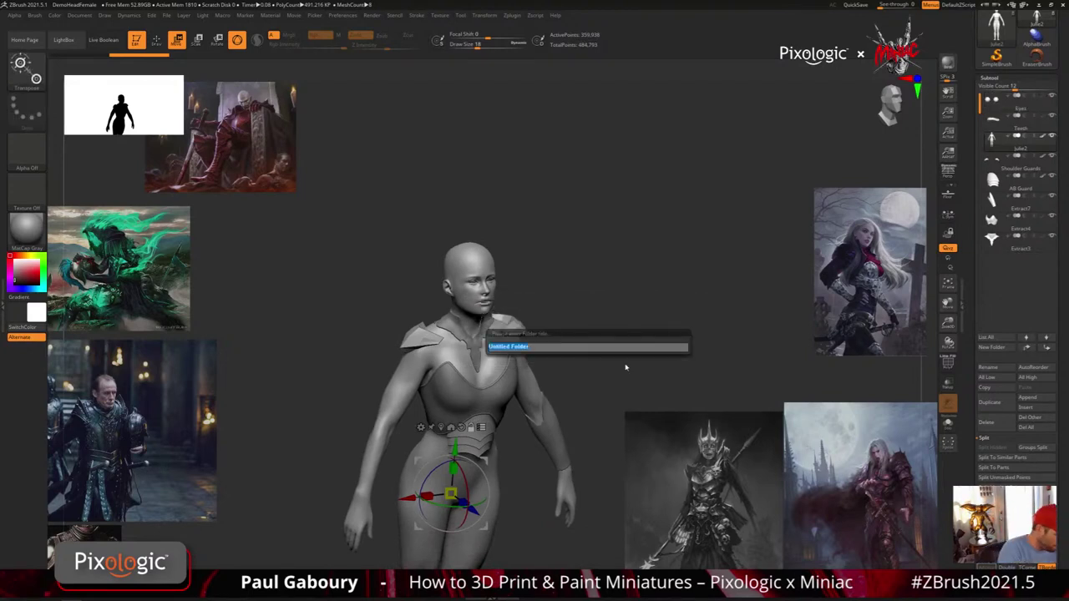
text(Armor)
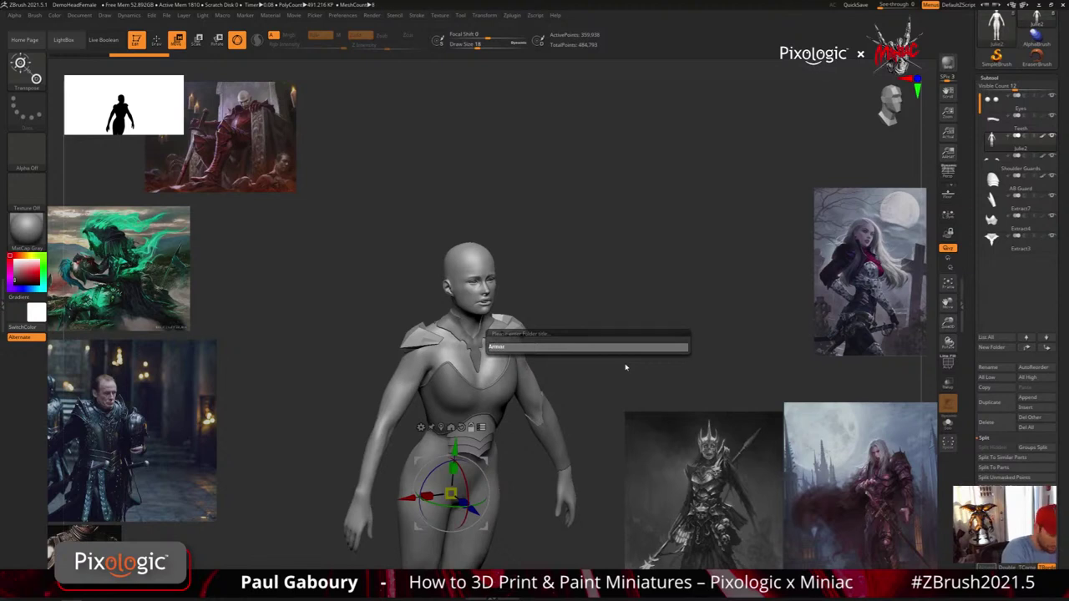
key(Return)
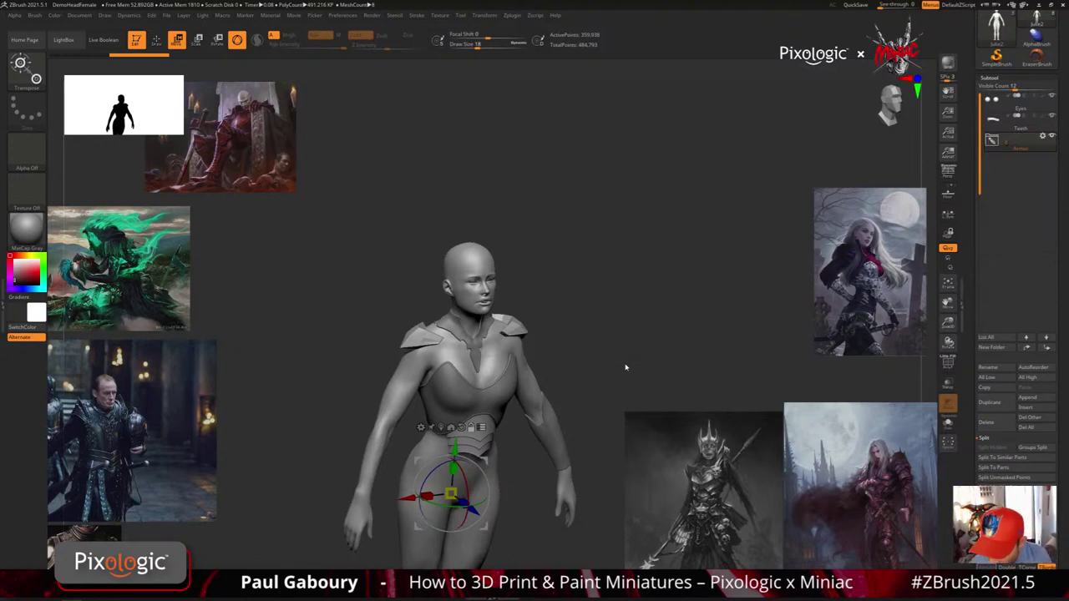
Reorder the Teeth and Eyes subtools below the Armor folder and expand the folder
mouse_move(997, 124)
drag(1010, 192, 1010, 189)
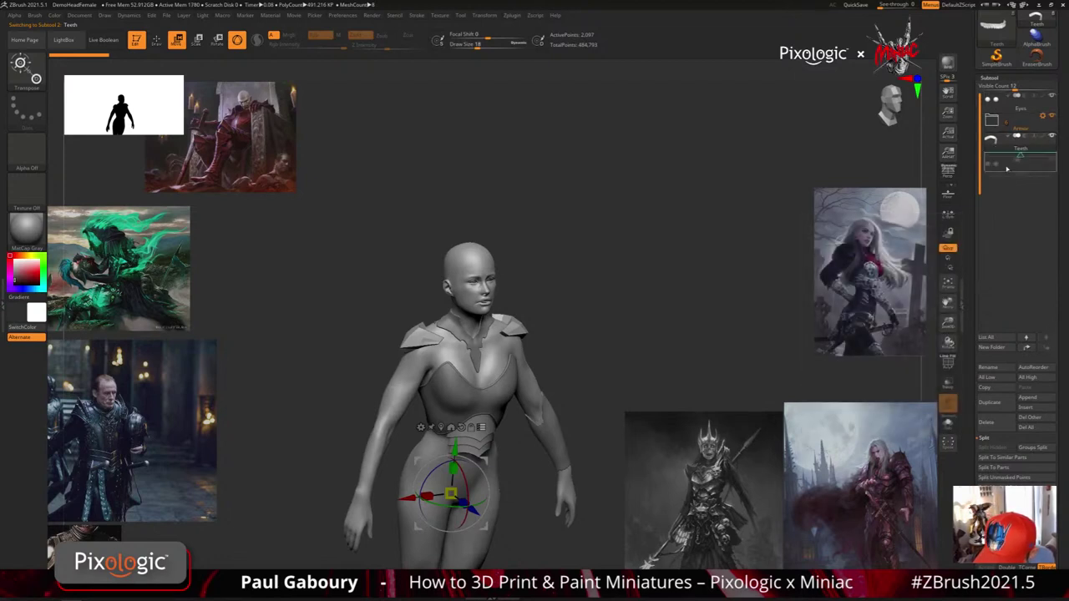
click(992, 119)
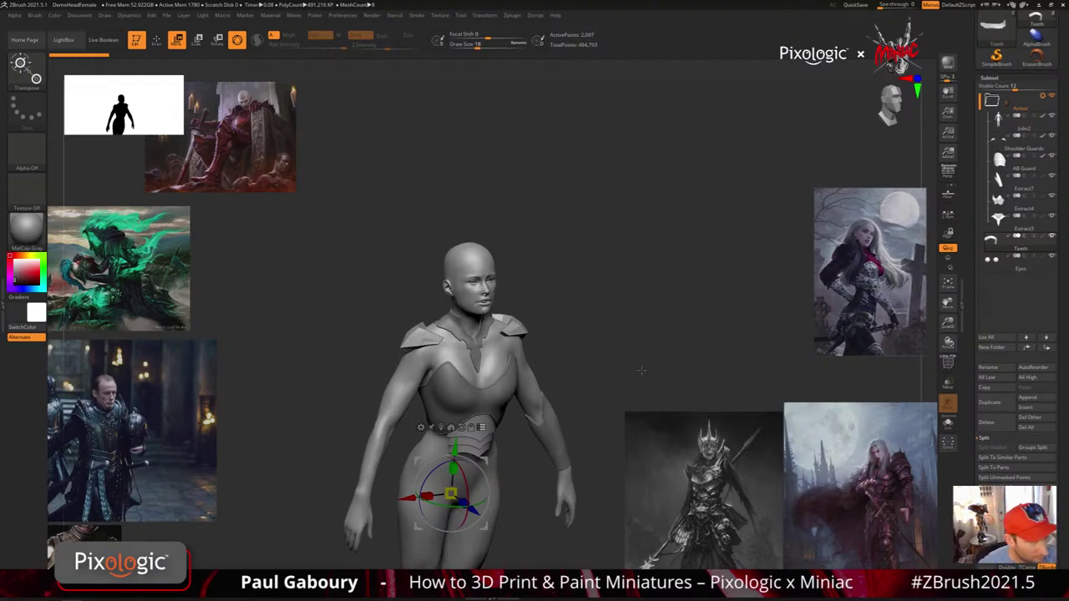
Switch back to Draw mode, and collapse and reopen the Armor folder to check its subtools
drag(645, 430, 622, 368)
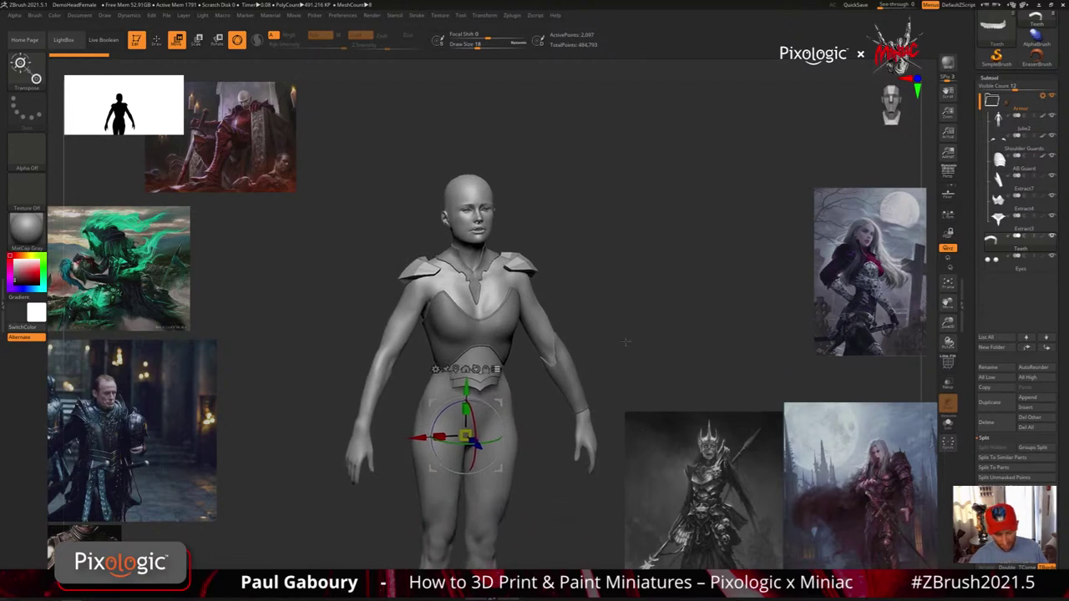
key(q)
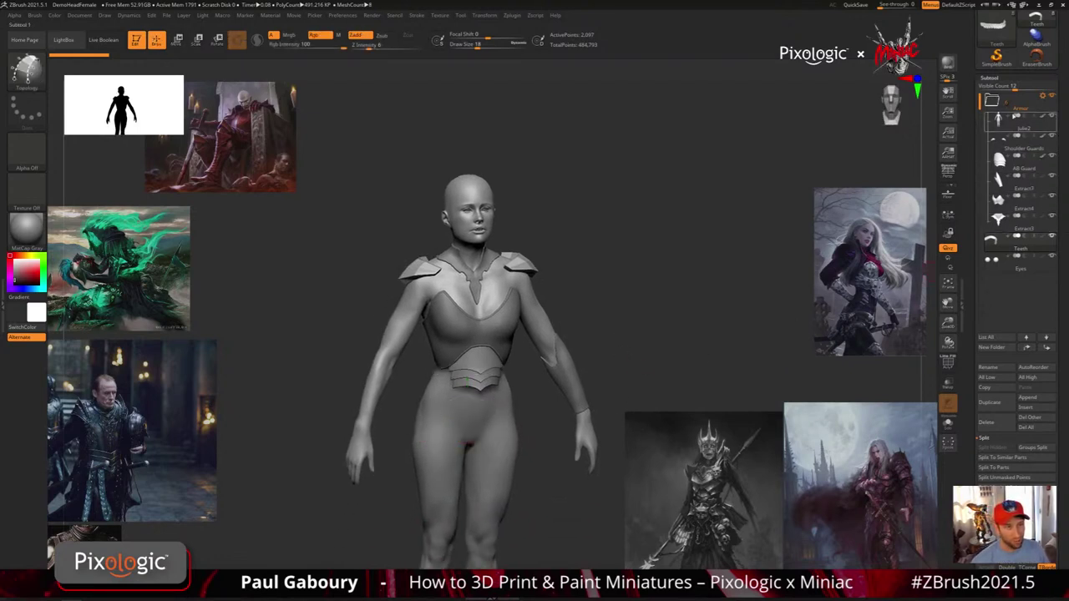
click(994, 104)
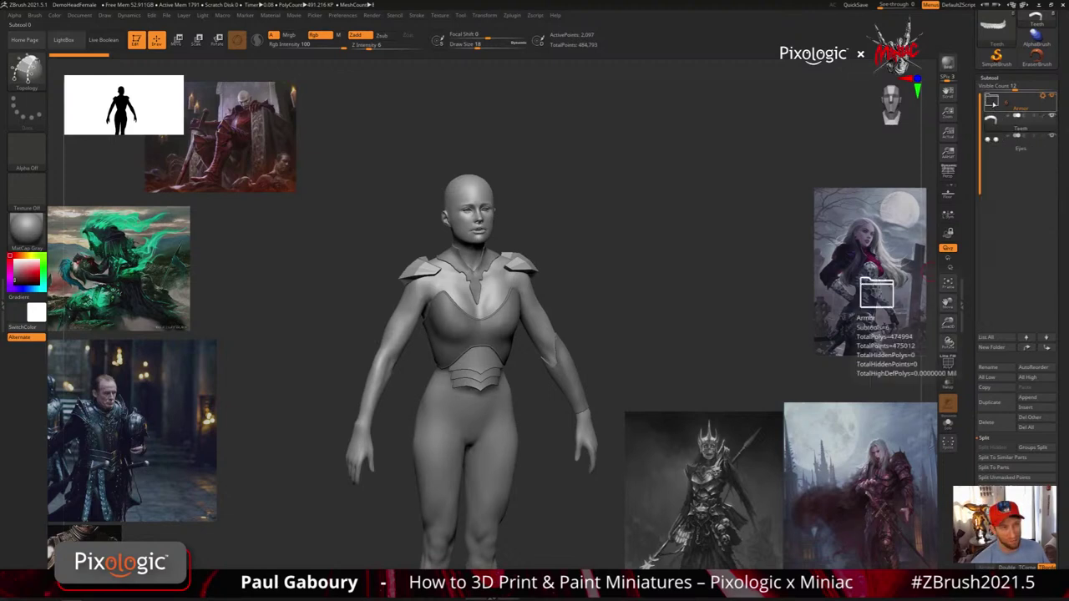
click(994, 104)
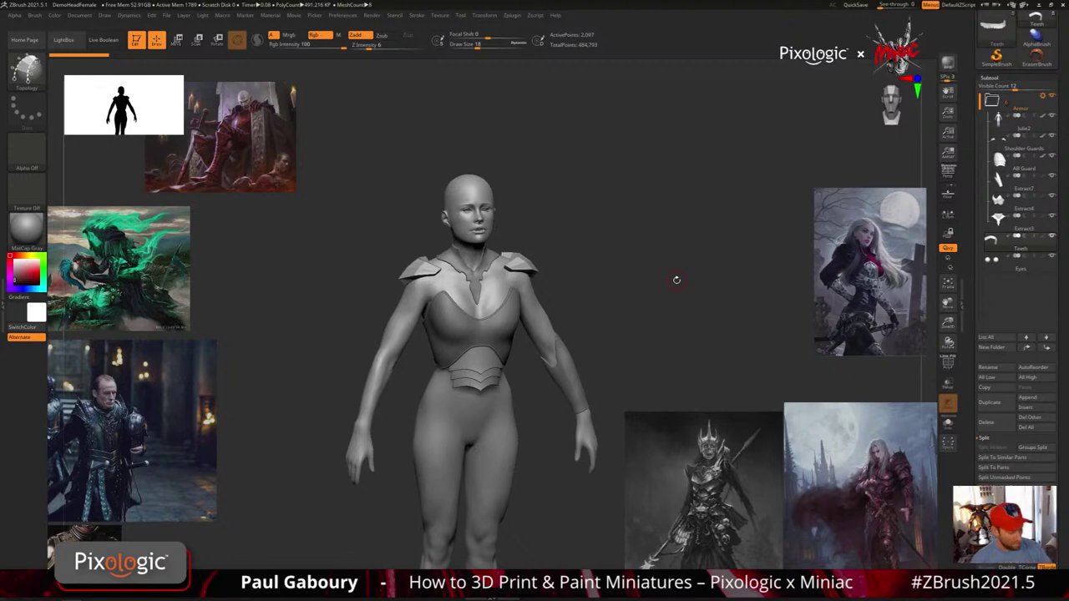
Load the DemoSoldier tool from the LightBox tool library and frame the whole figure from the front
key(comma)
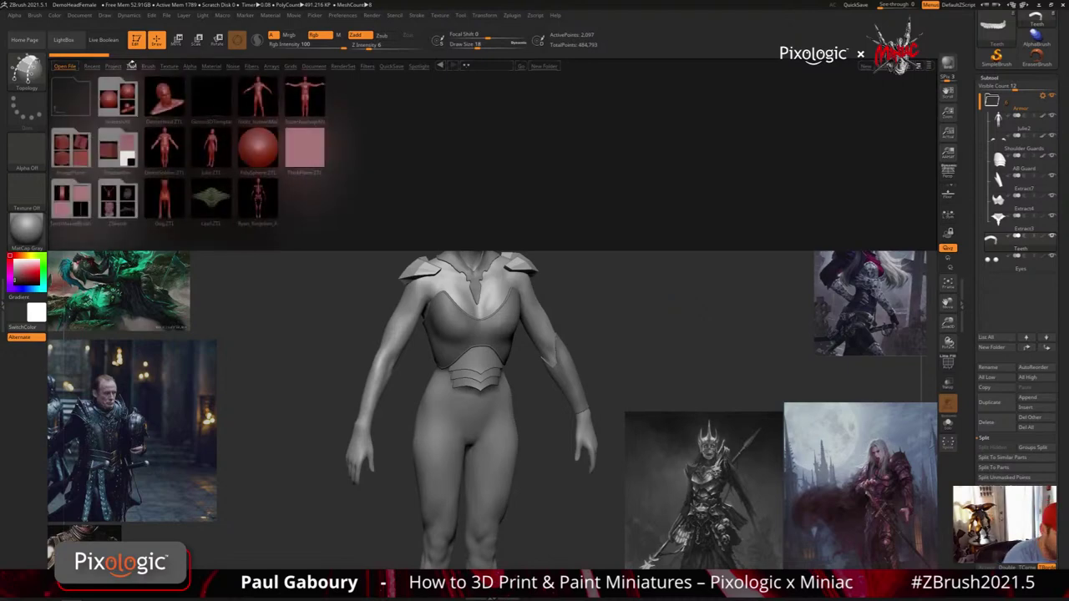
click(132, 67)
double_click(164, 149)
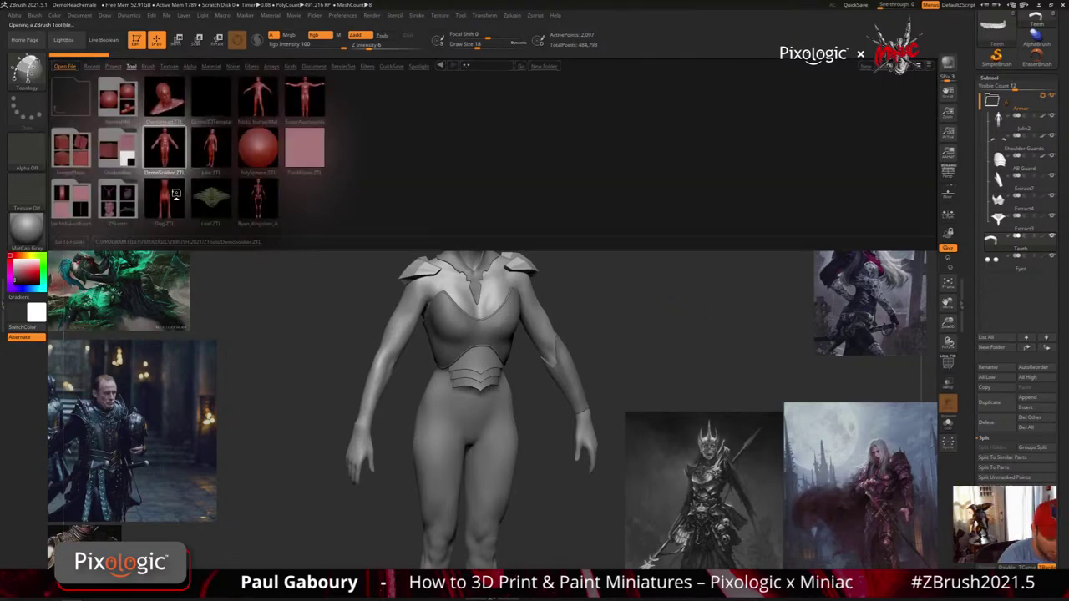
key(comma)
key(f)
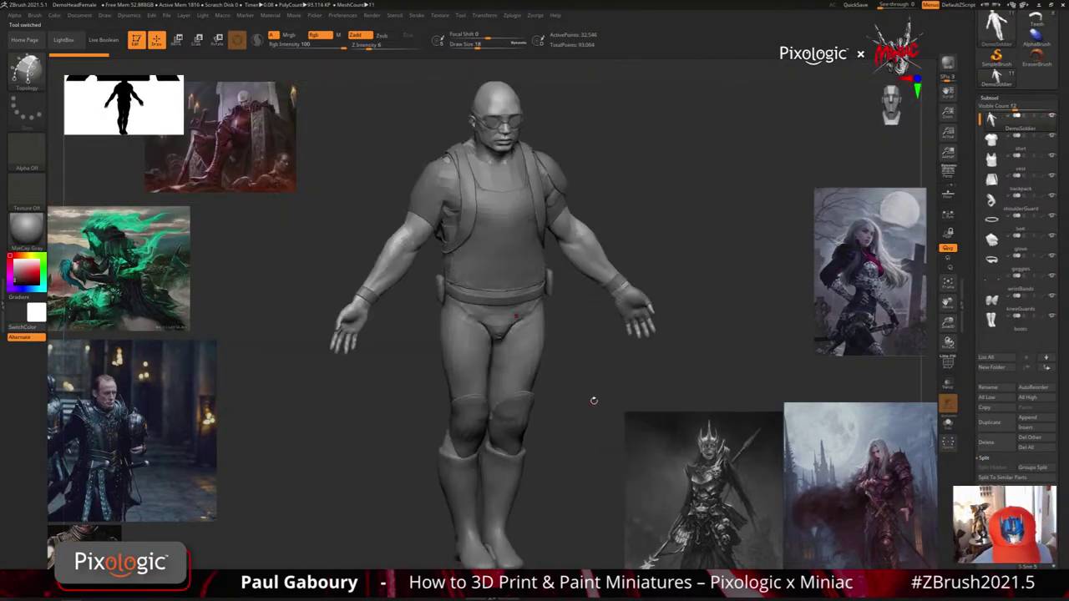
ctrl+right_drag(596, 398, 557, 380)
shift+drag(557, 379, 569, 397)
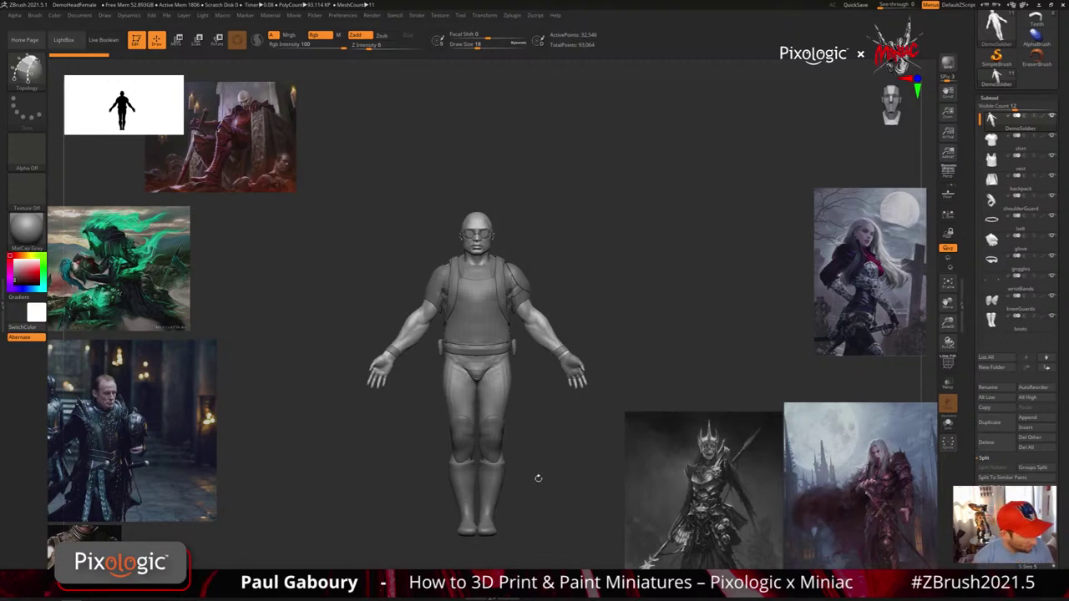
Switch to Move mode with the Gizmo on the DemoSoldier body
key(w)
alt+drag(538, 472, 558, 440)
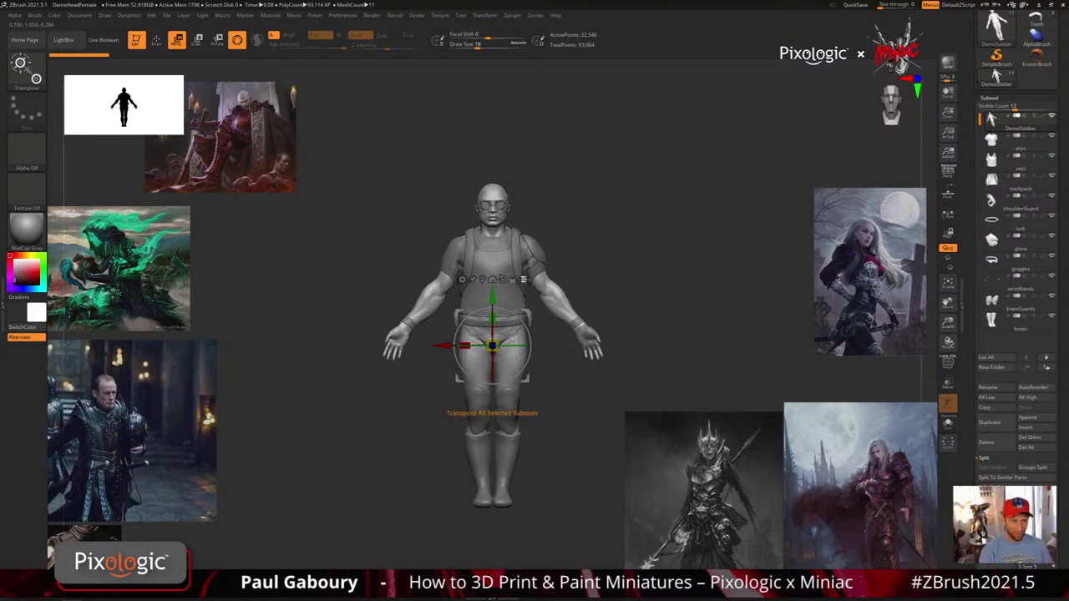
mouse_move(525, 281)
ctrl+right_down()
mouse_move(538, 297)
mouse_move(499, 431)
mouse_move(537, 333)
mouse_move(576, 307)
mouse_move(572, 329)
ctrl+right_up()
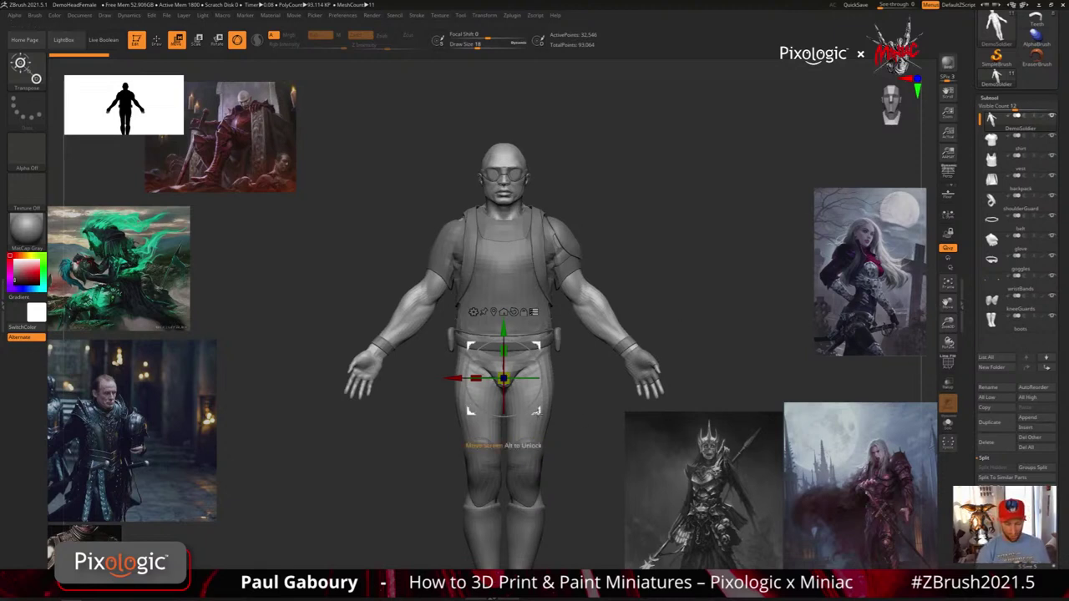
Try moving the DemoSoldier body with the Gizmo and undo each move
drag(536, 411, 502, 434)
key(ctrl+z)
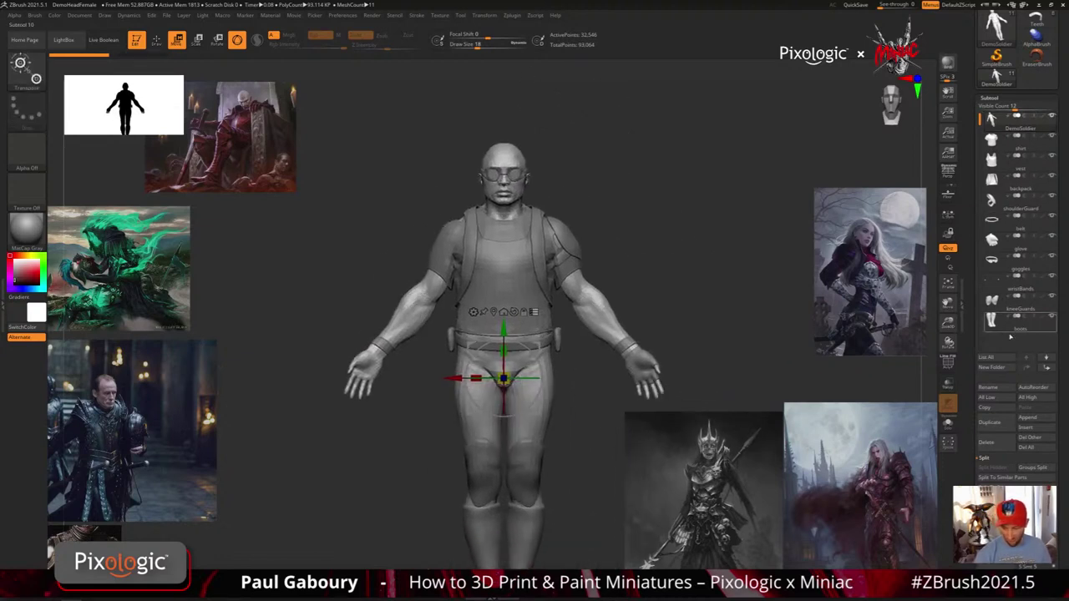
mouse_move(536, 411)
mouse_down()
mouse_move(618, 354)
mouse_move(552, 347)
mouse_up()
key(ctrl+z)
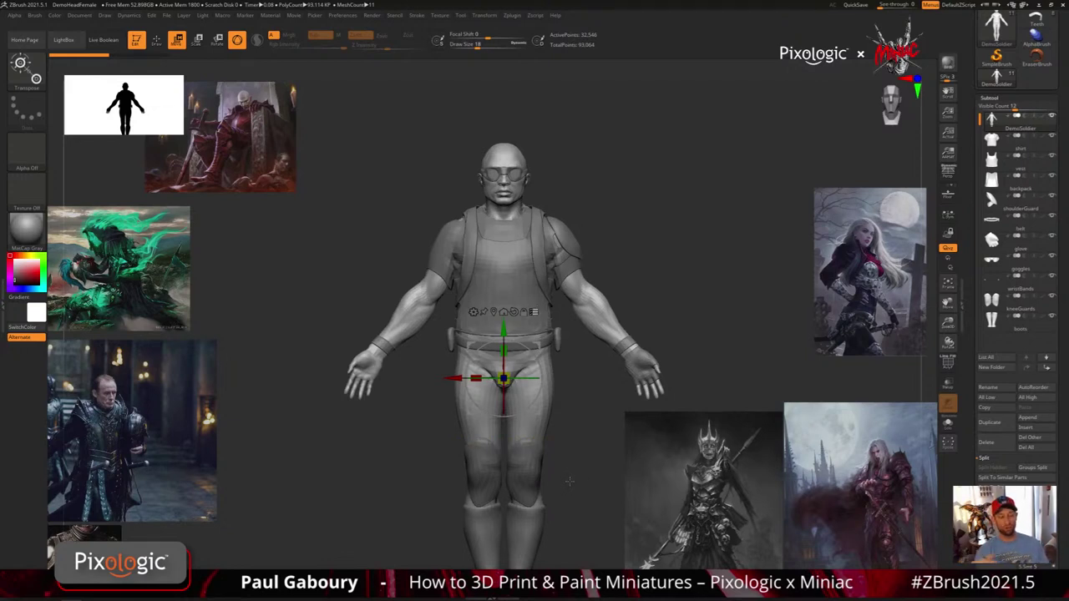
Select the soldier's shirt, vest, backpack, glove and kneeGuards subtools together on the model
key(ctrl+shift)
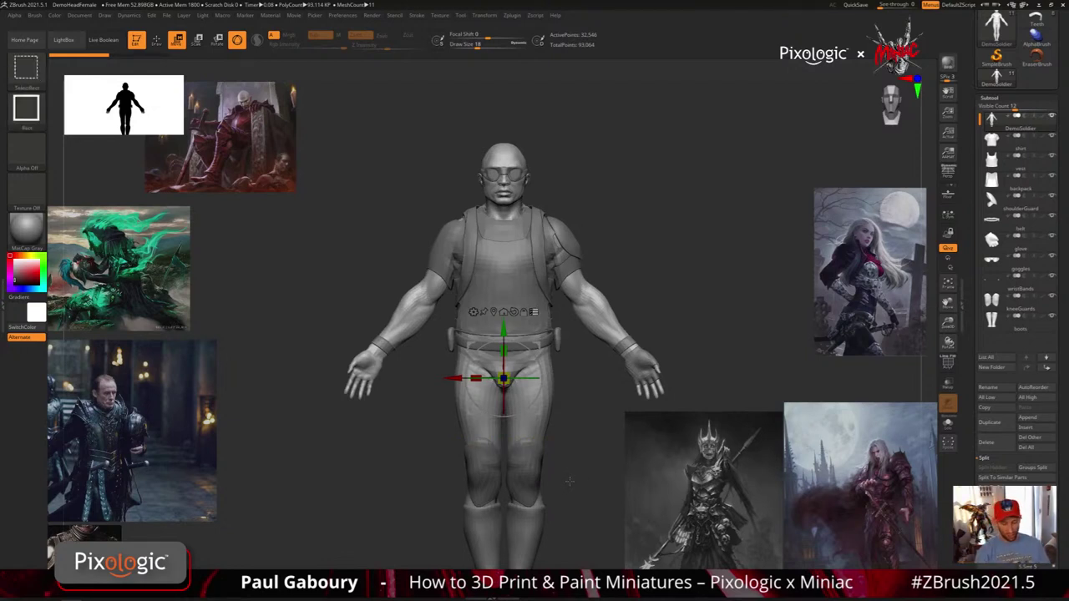
ctrl+shift+click(510, 262)
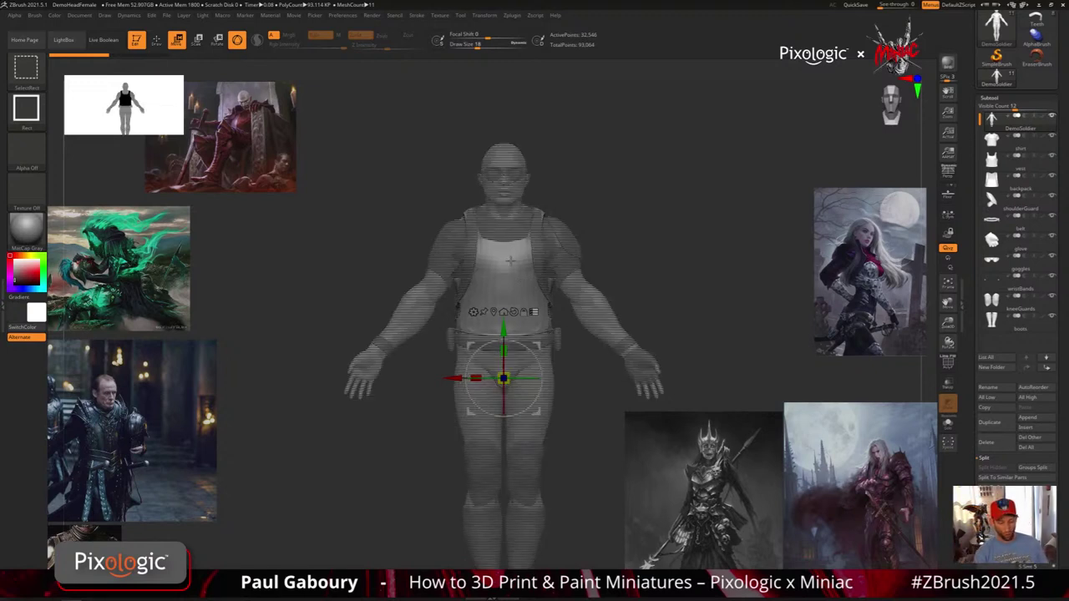
ctrl+shift+click(539, 238)
ctrl+shift+click(549, 234)
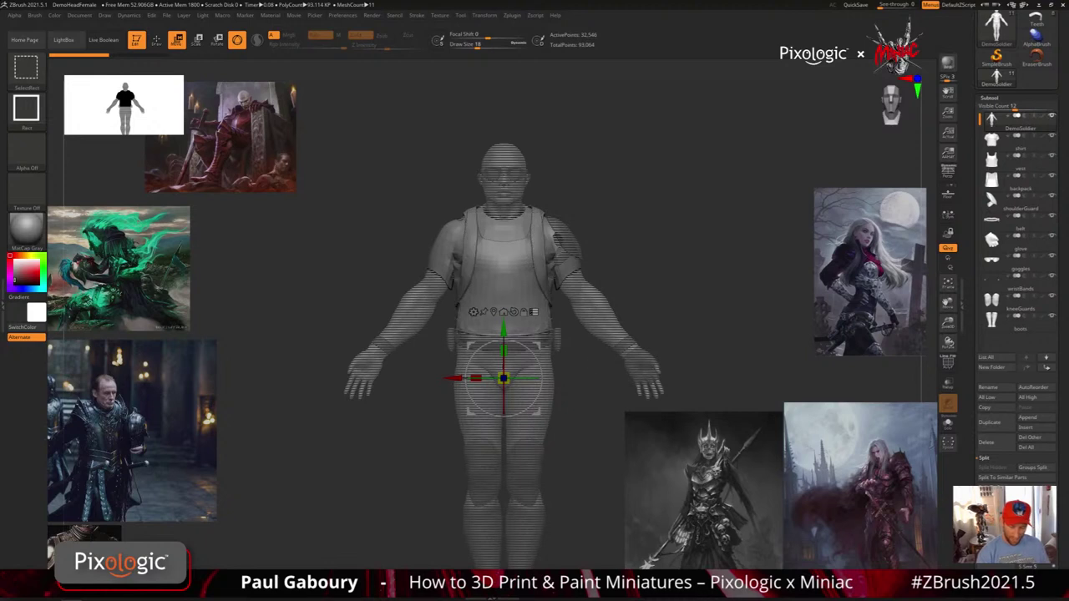
ctrl+shift+click(643, 365)
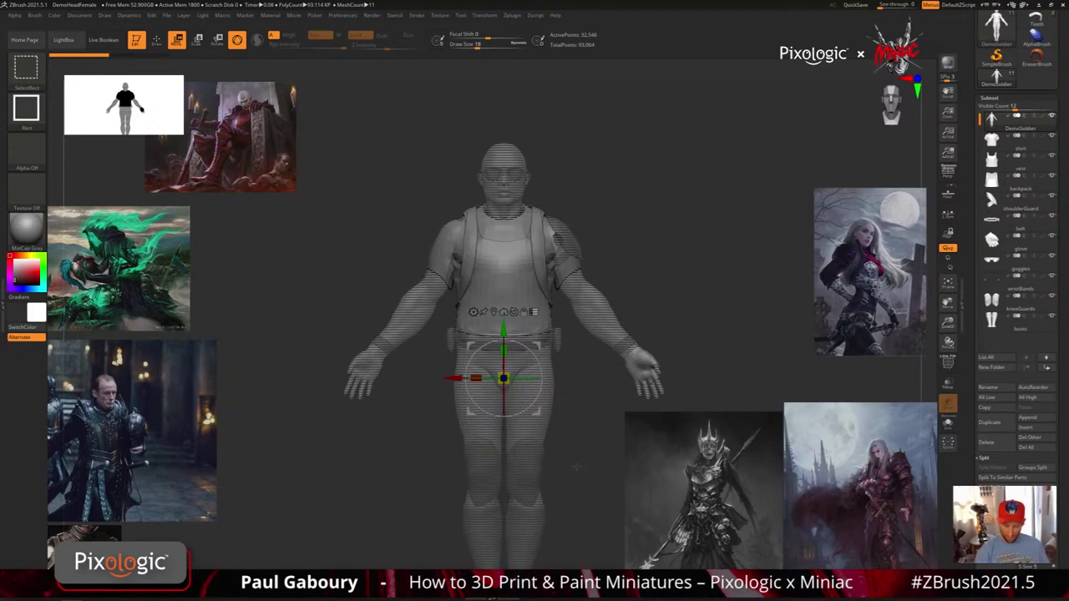
ctrl+shift+click(527, 471)
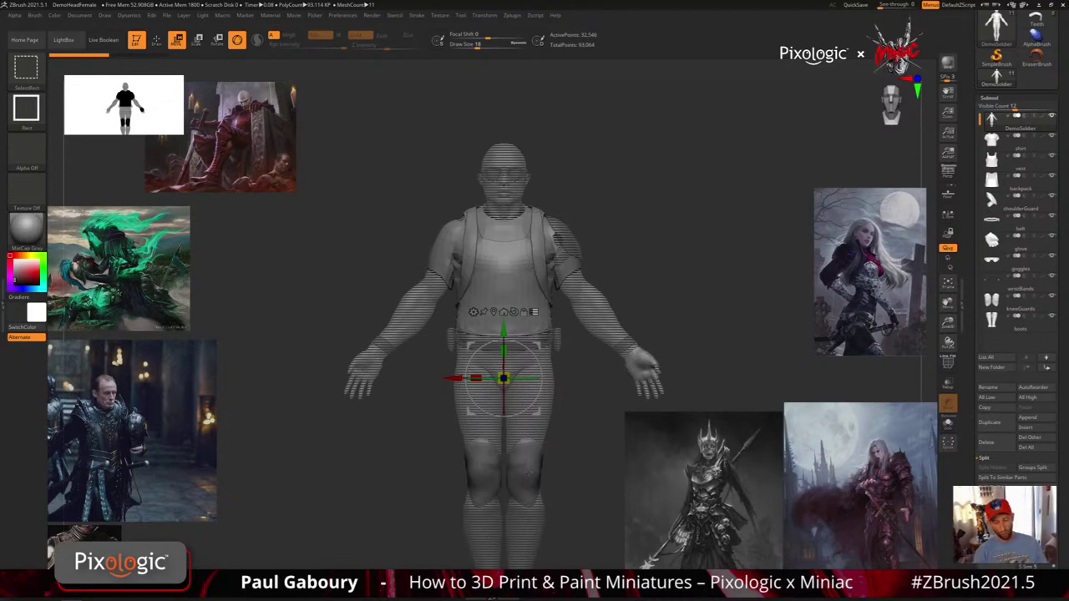
Try moving the selected clothing subtools together with the Gizmo and undo the moves
mouse_move(668, 317)
right_down()
mouse_move(694, 326)
mouse_move(678, 333)
right_up()
ctrl+right_drag(678, 332, 681, 311)
alt+right_drag(682, 311, 650, 275)
drag(486, 349, 511, 487)
key(ctrl+z)
drag(509, 347, 684, 349)
key(ctrl+z)
key(ctrl+z)
key(ctrl+z)
key(ctrl+z)
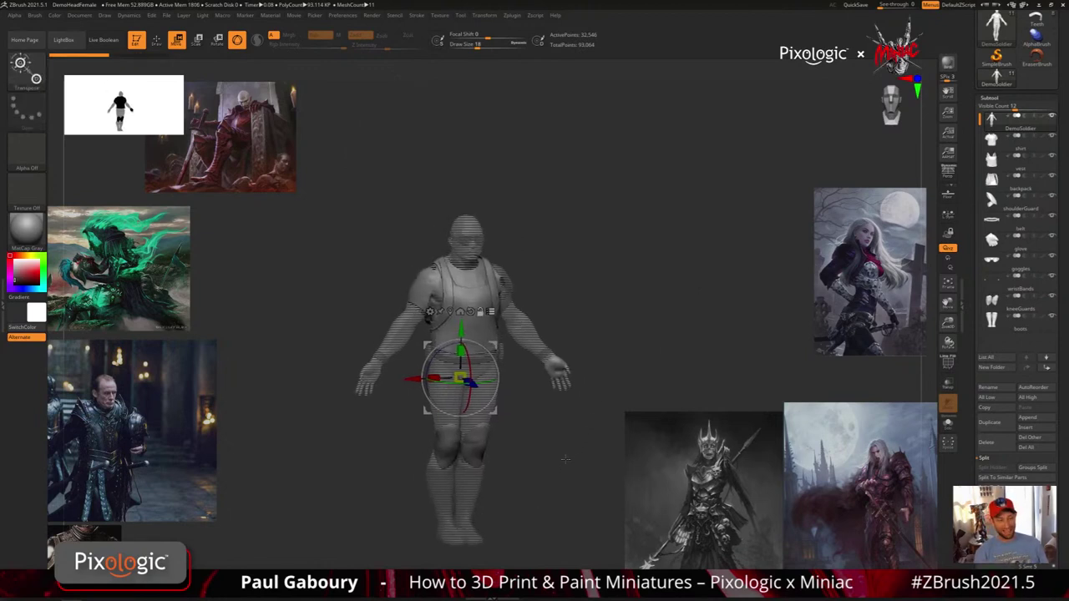
Group the selected subtools in a new folder named Clothes and return to Draw mode
key(ctrl)
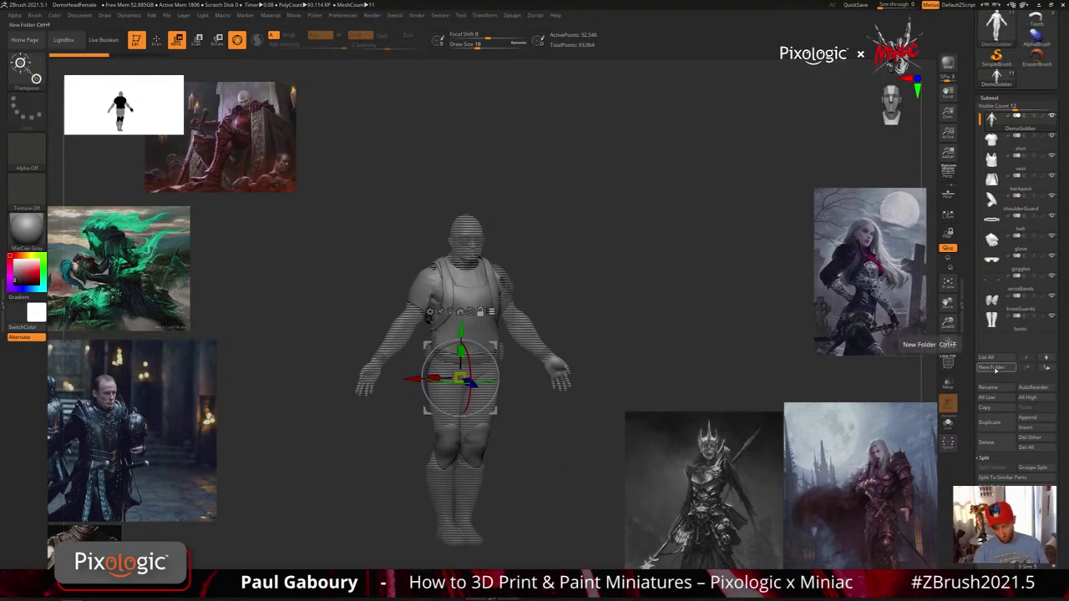
click(994, 368)
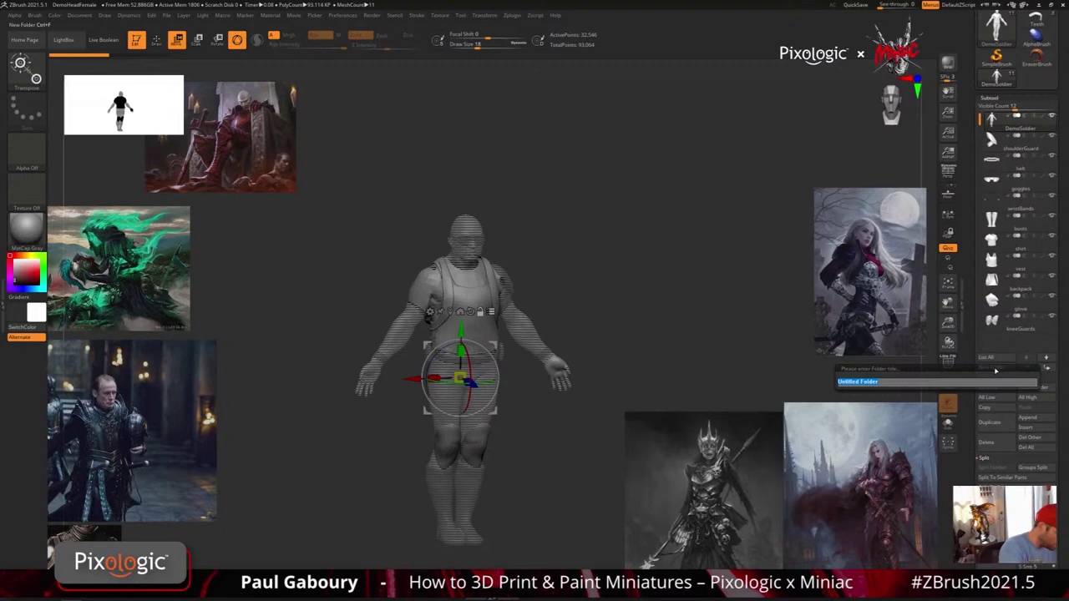
key(BackSpace)
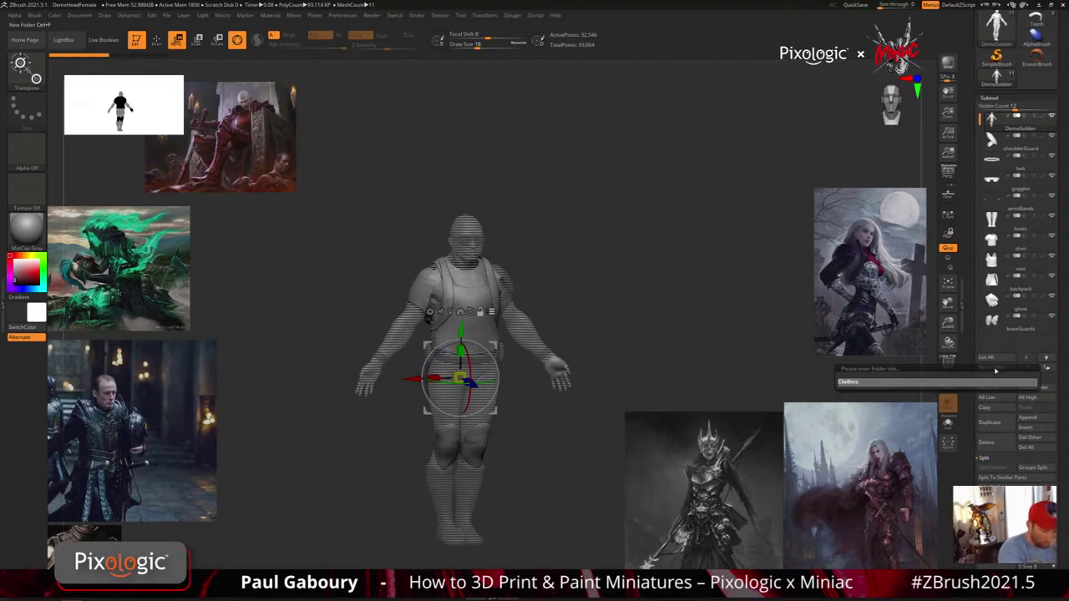
text(Clothes)
key(Return)
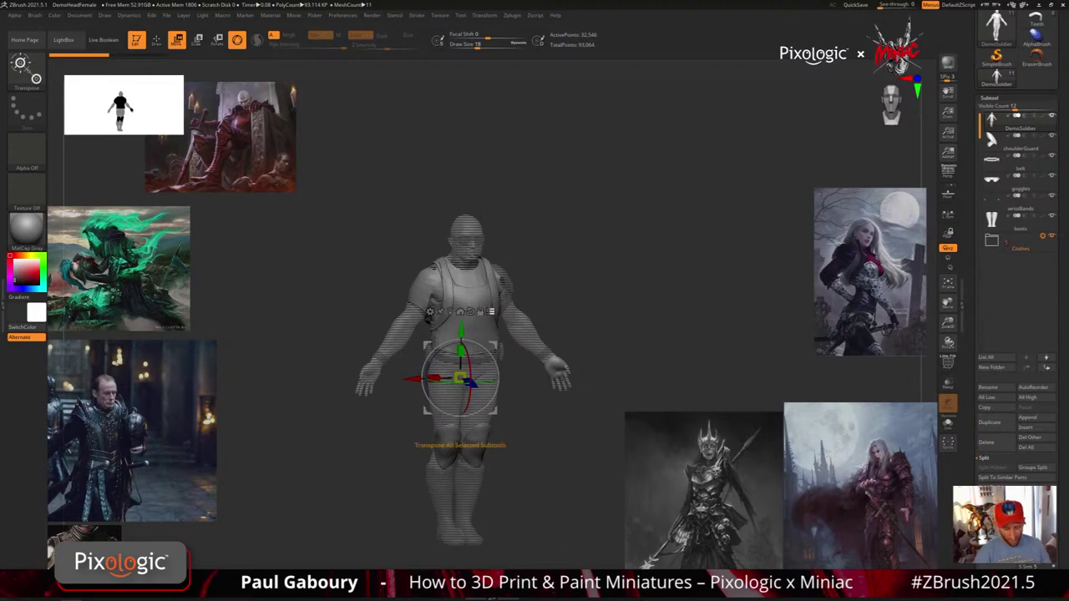
right_drag(552, 422, 551, 443)
key(q)
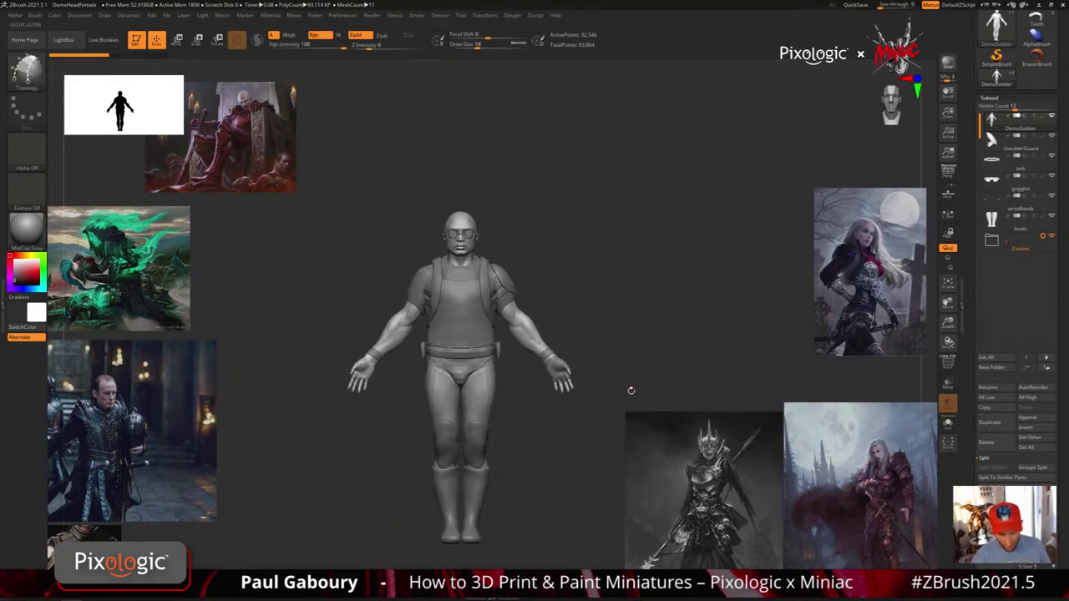
Expand the Clothes folder to view its subtools and open its folder actions
right_drag(629, 389, 672, 388)
click(991, 240)
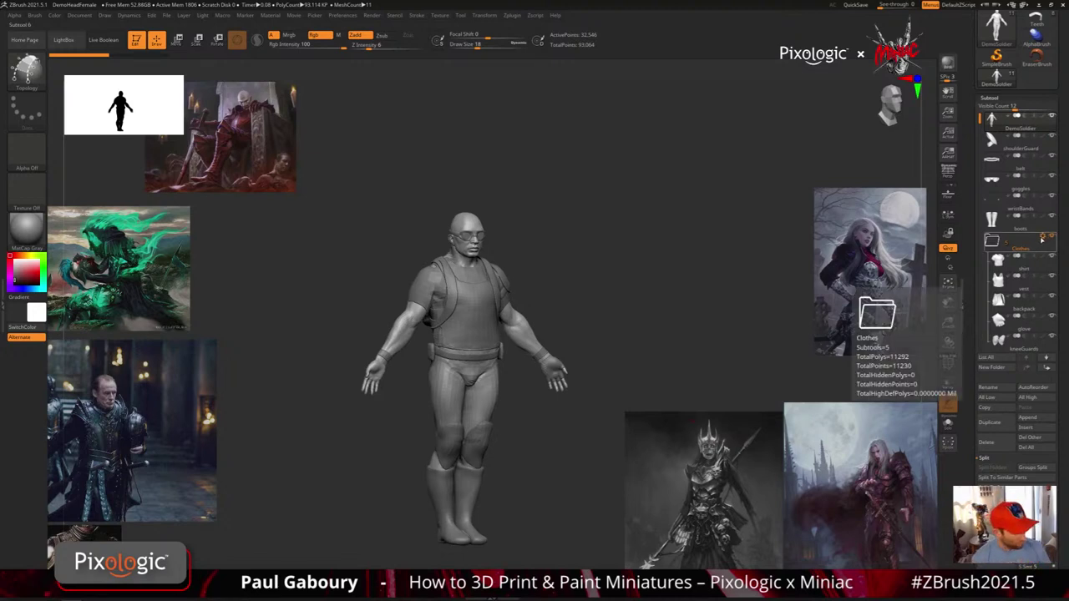
click(1043, 238)
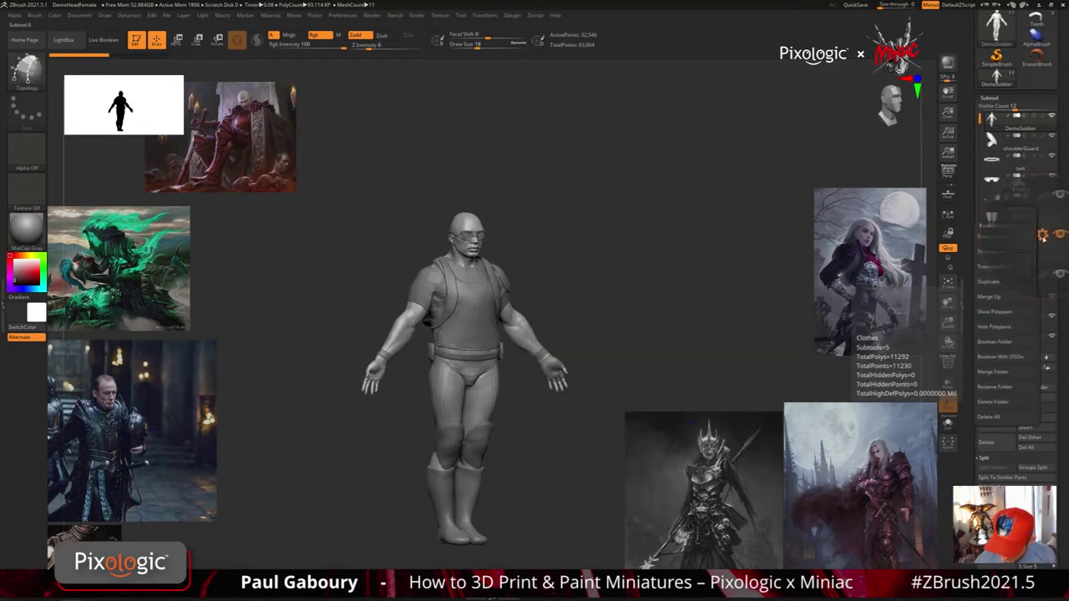
Run Transpose Set on the DemoSoldier's Clothes folder
click(1043, 235)
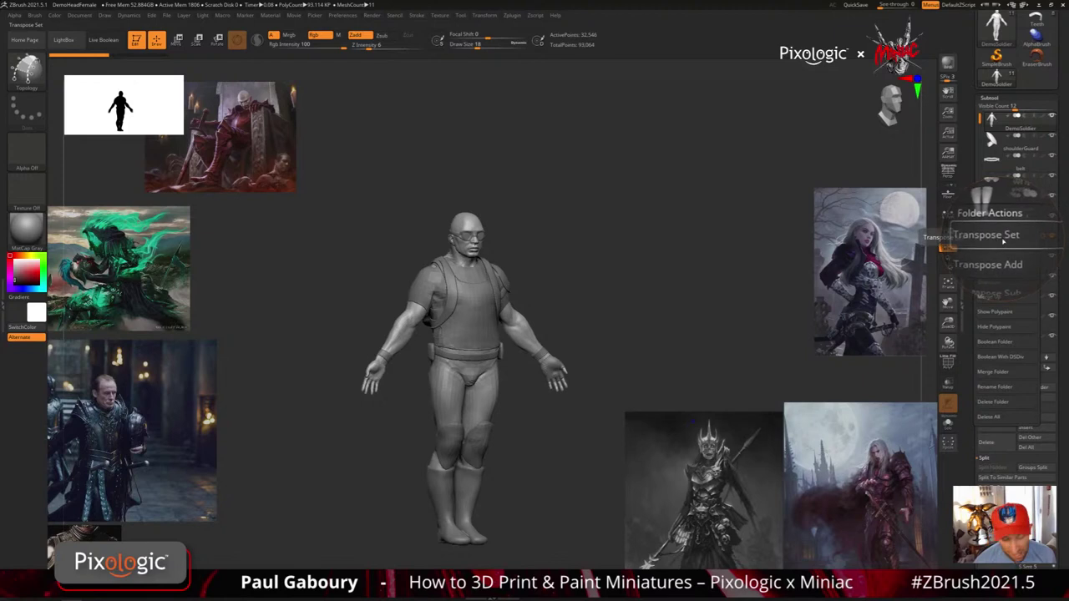
click(1002, 237)
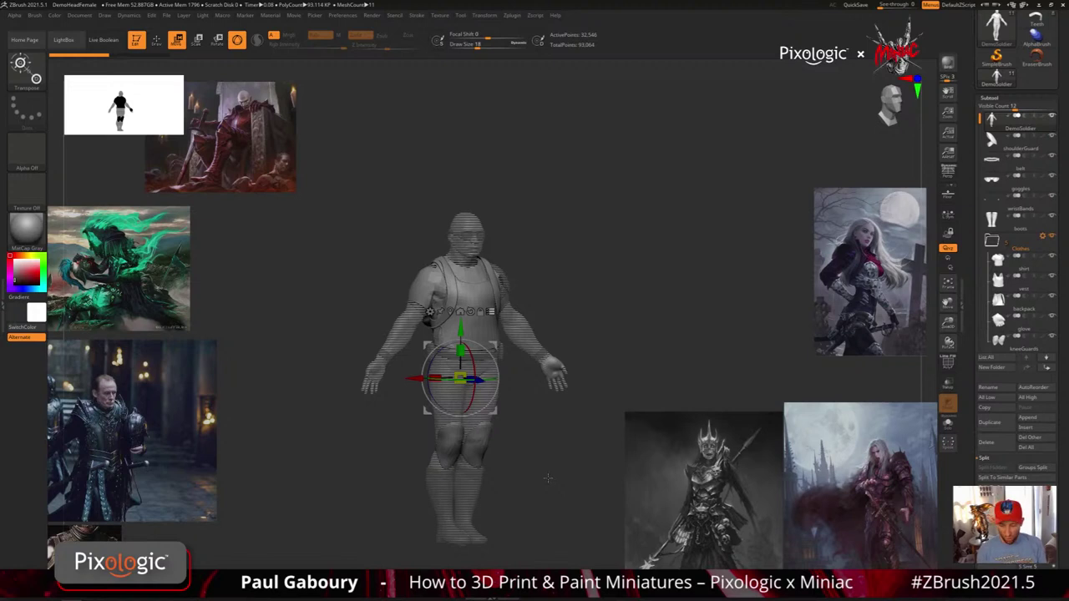
Switch to the armored female figure and display its polyframe
drag(970, 116, 970, 212)
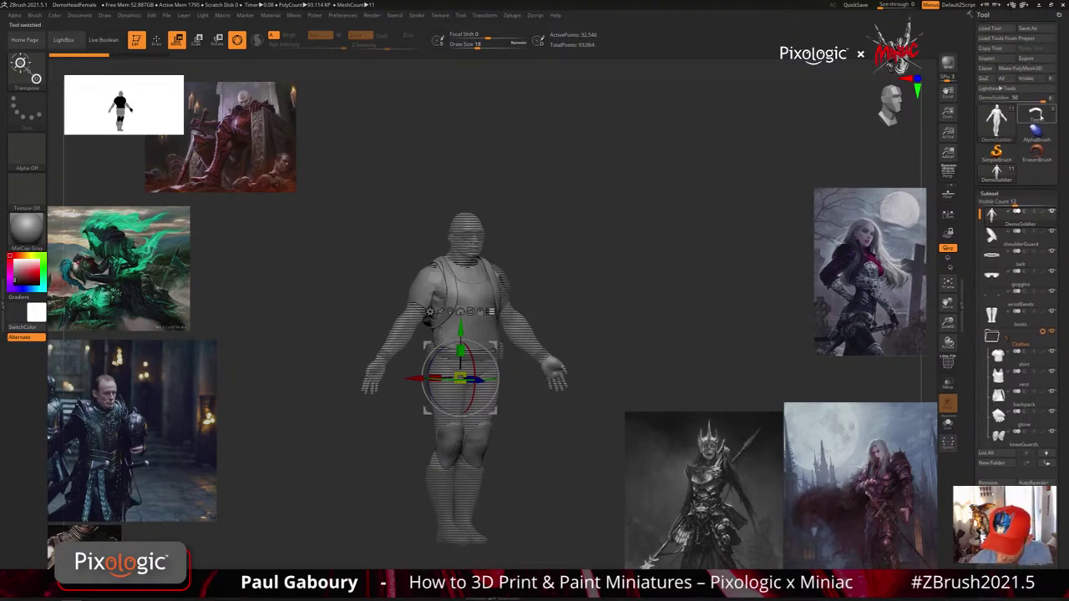
click(1036, 114)
drag(570, 463, 583, 379)
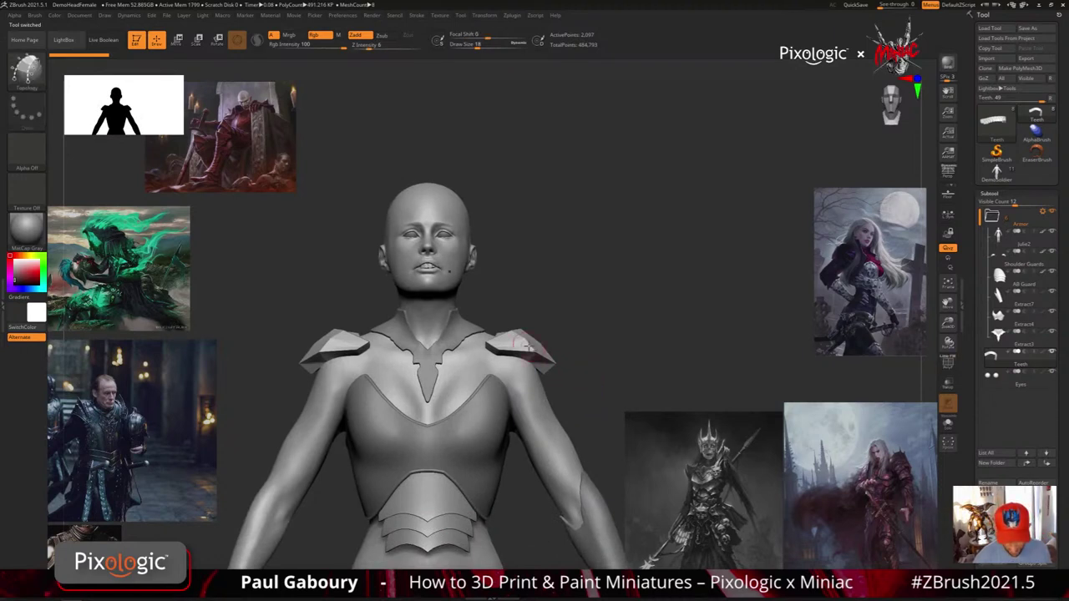
key(d)
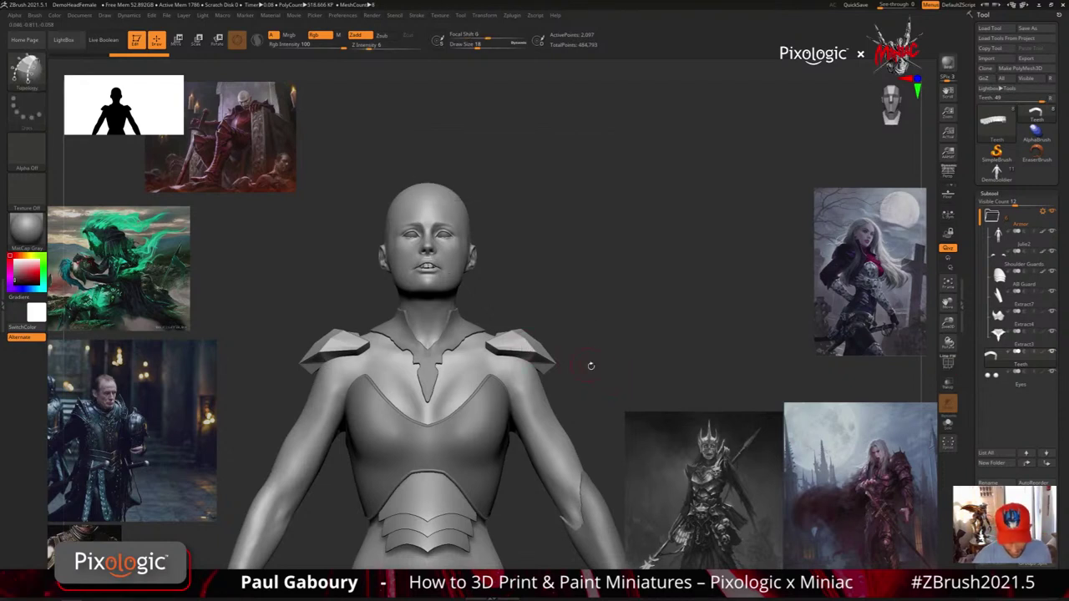
key(shift+f)
mouse_move(594, 376)
mouse_down()
mouse_move(568, 377)
mouse_move(582, 379)
mouse_up()
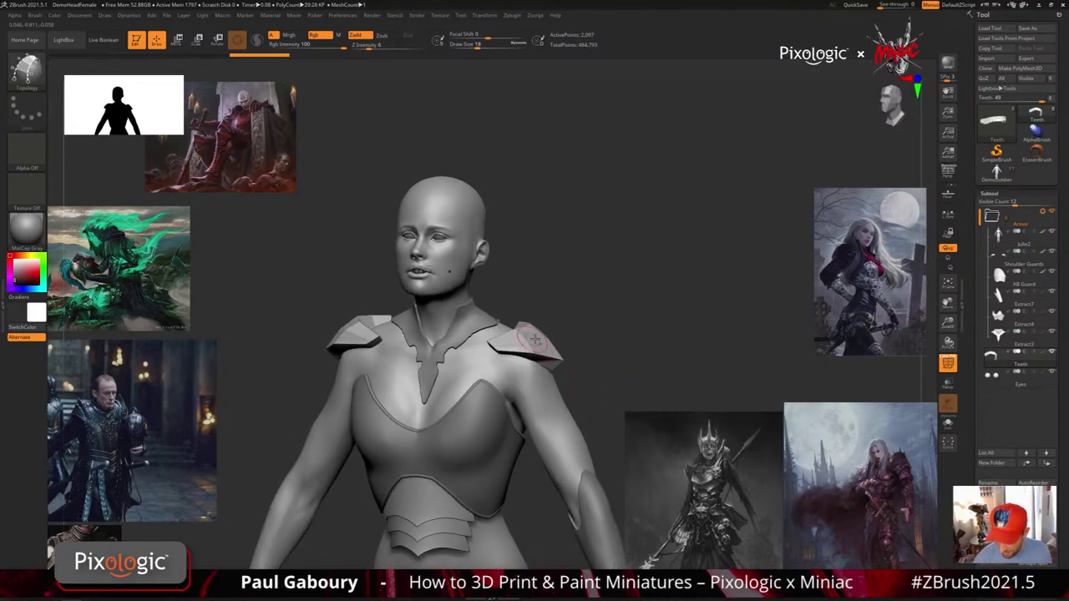
Select the Shoulder Guards subtool, turn on its dynamic subdivision preview, and isolate it with Solo
click(1006, 263)
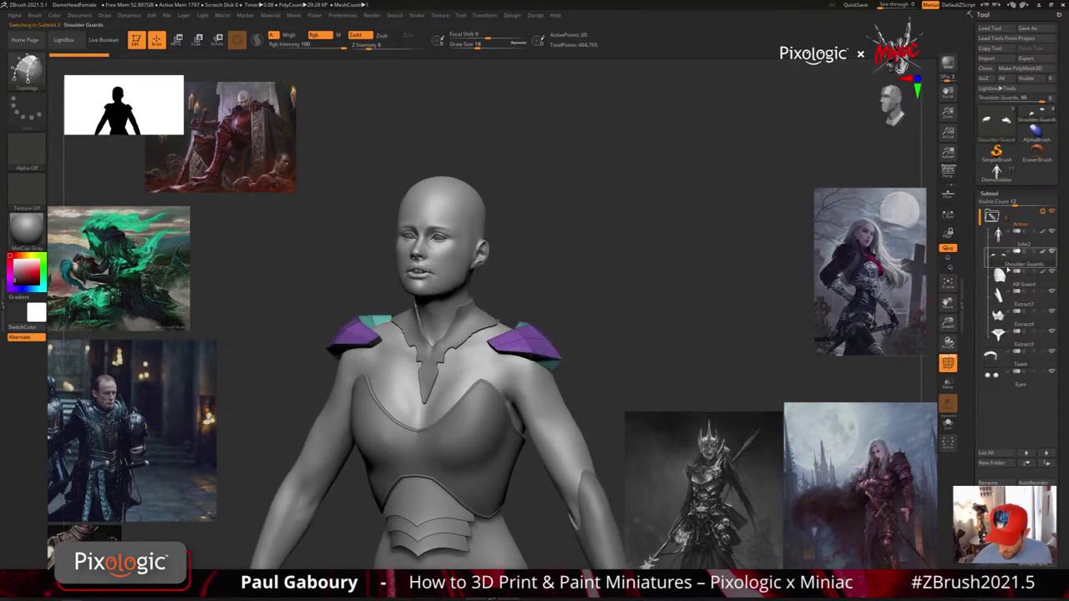
key(d)
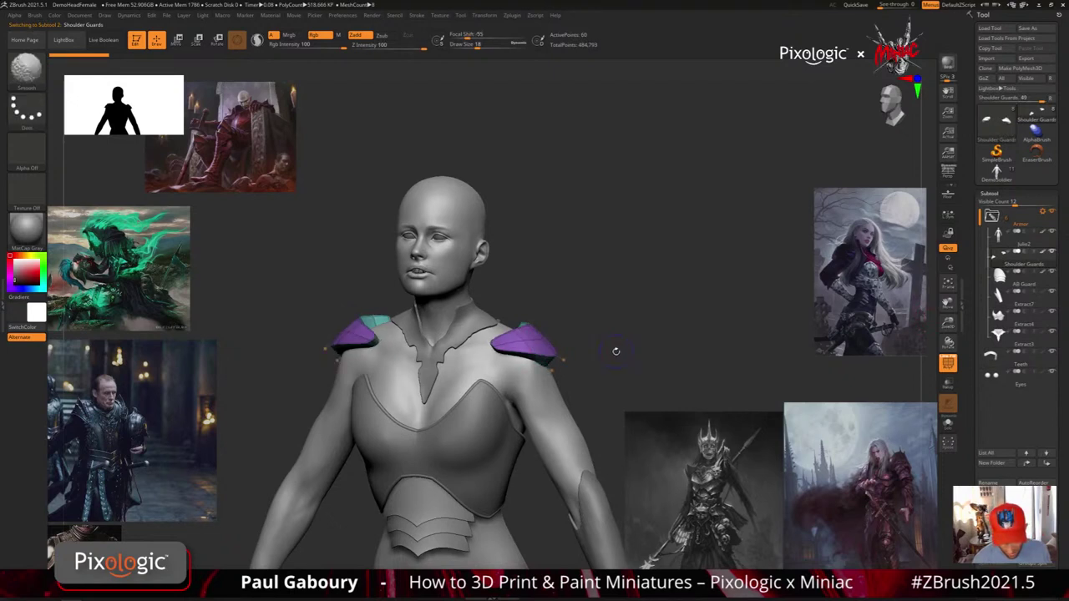
key(shift+f)
alt+right_drag(615, 364, 538, 338)
right_drag(539, 338, 551, 325)
drag(550, 325, 550, 379)
click(948, 423)
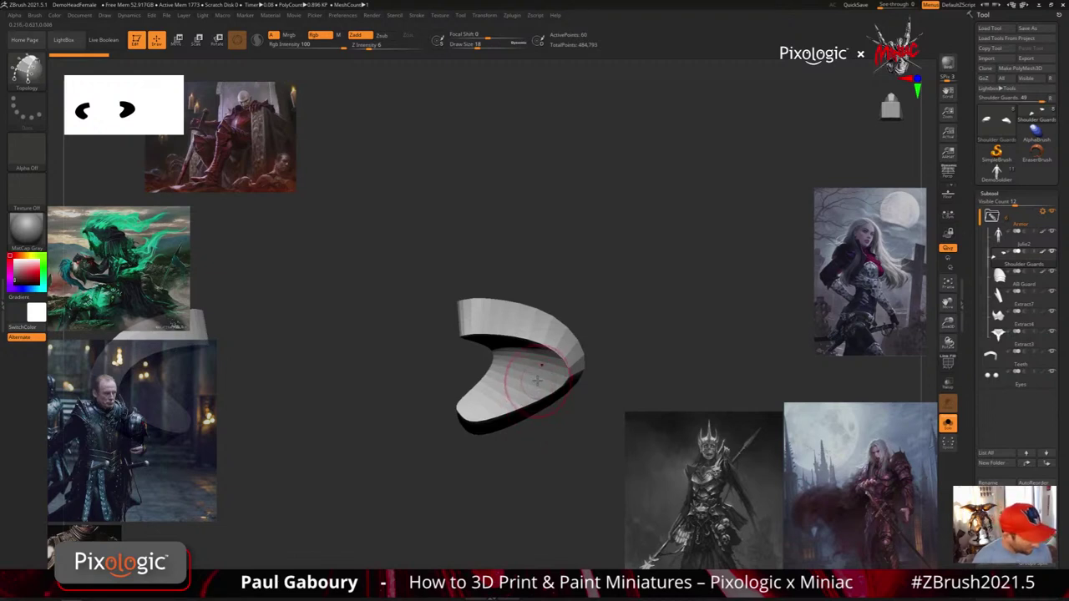
Switch to the ZModeler brush and show the polyframe on the inner side of the isolated shoulder guards
right_drag(541, 376, 551, 399)
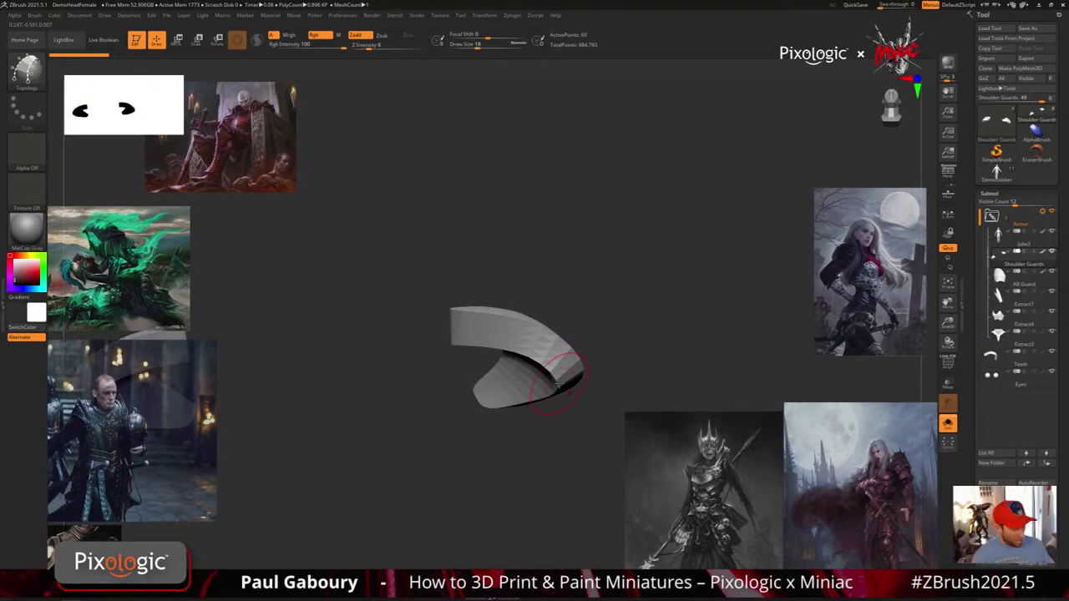
key(b)
key(z)
key(m)
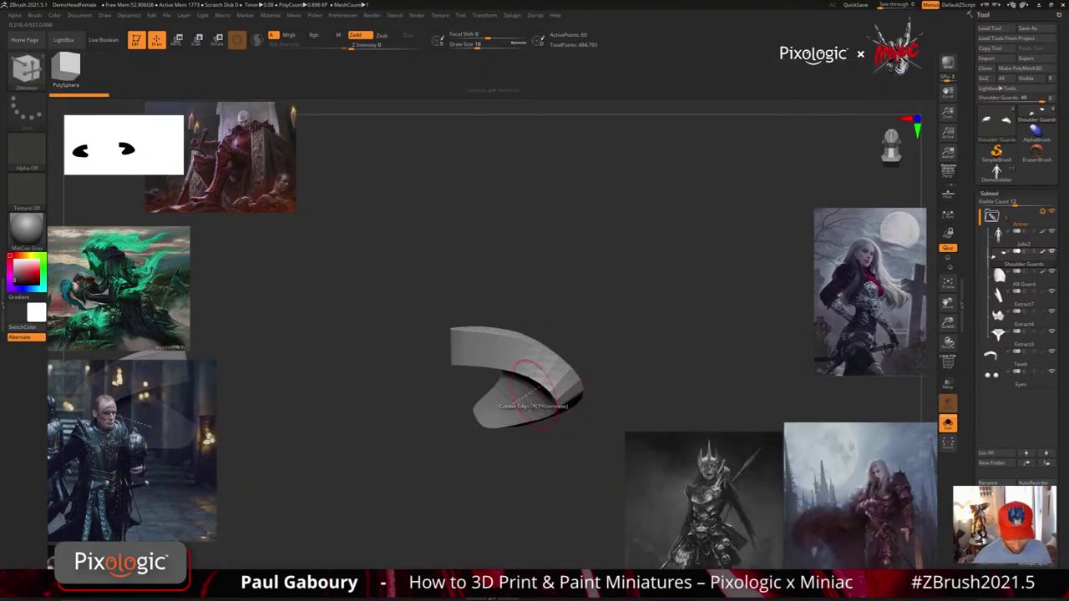
right_drag(533, 396, 565, 451)
key(shift+f)
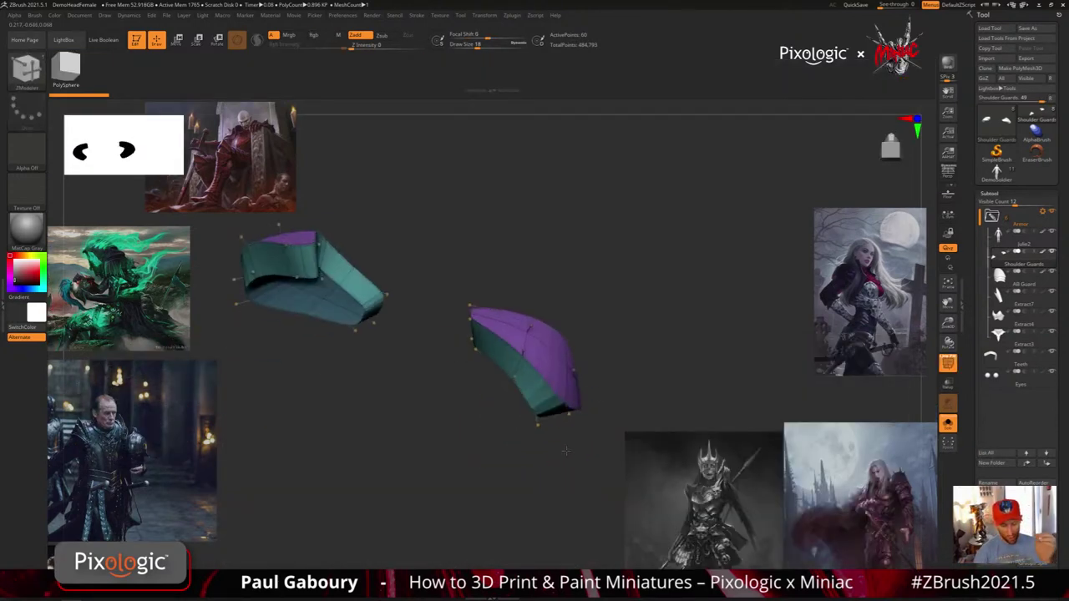
drag(566, 451, 585, 424)
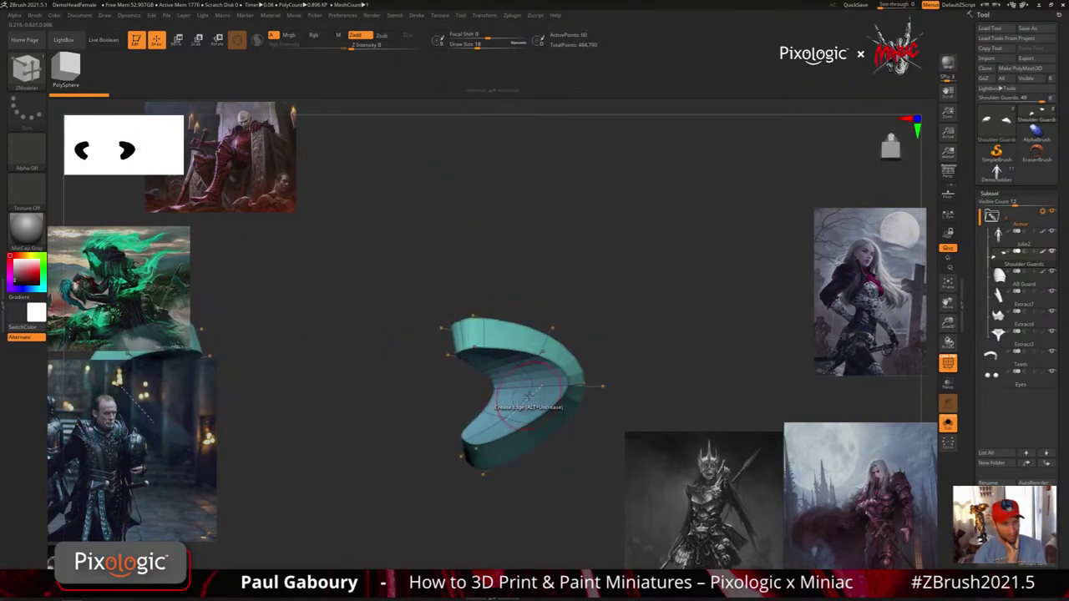
right_drag(528, 395, 509, 407)
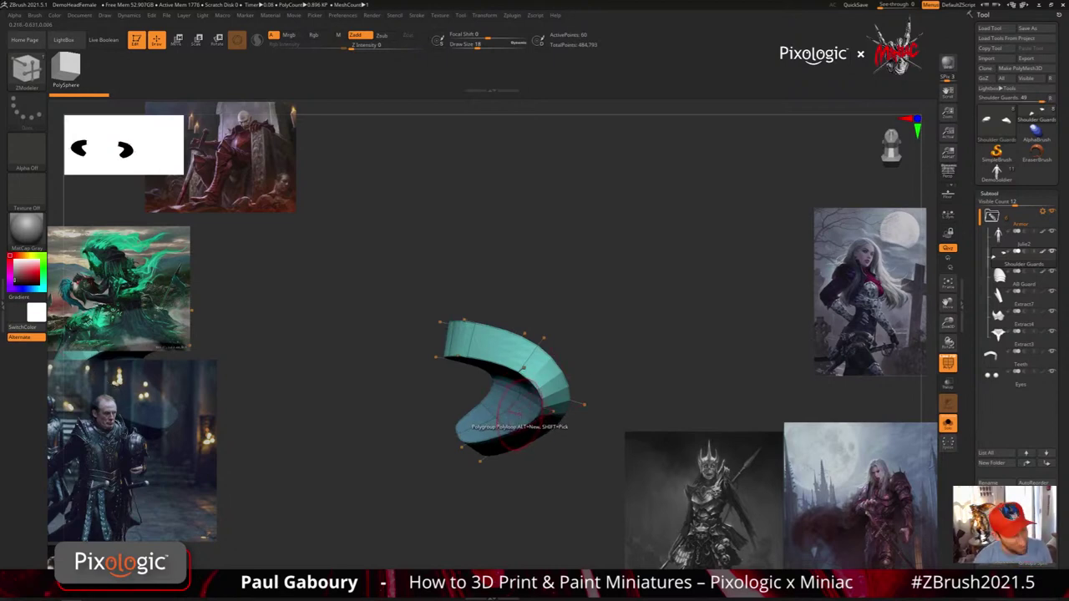
Adjust the shoulder guards' thickness with the QMesh polygon action targeting Polygroup All, and turn off Solo
key(space)
click(513, 329)
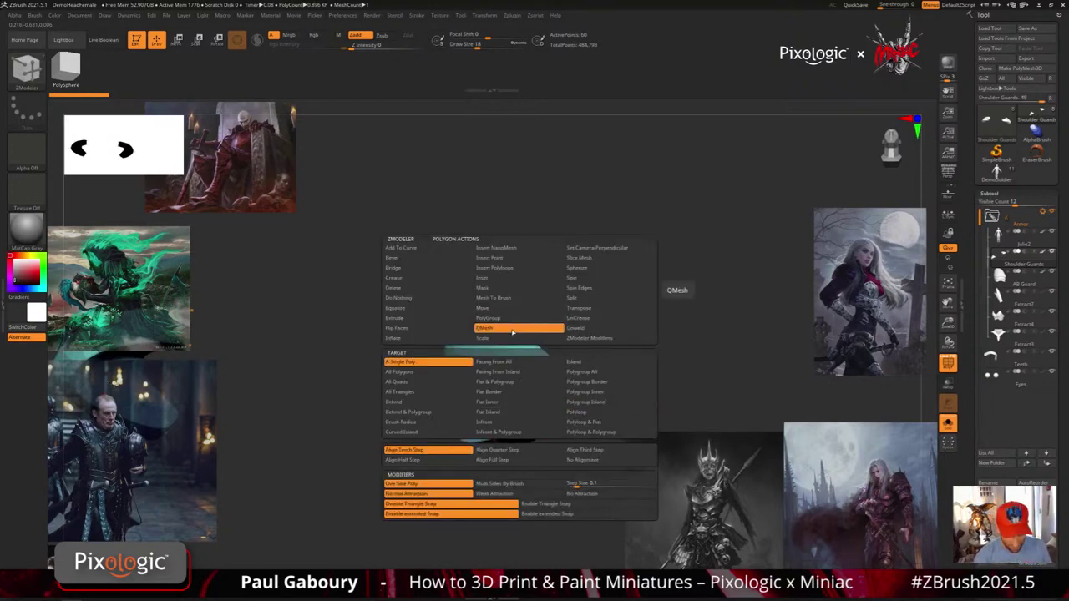
click(603, 372)
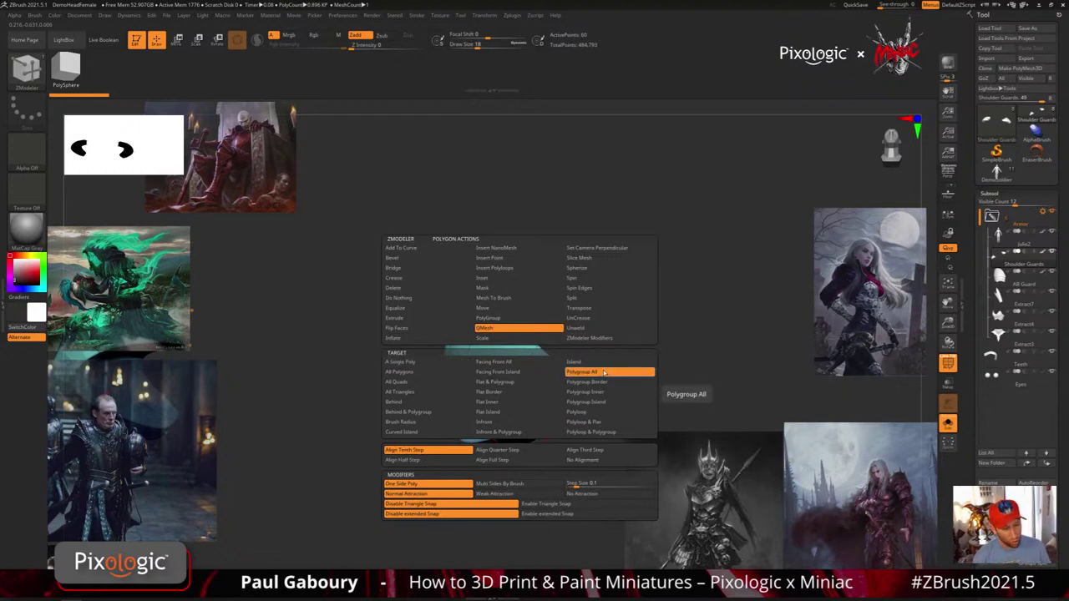
drag(498, 411, 578, 421)
key(shift+f)
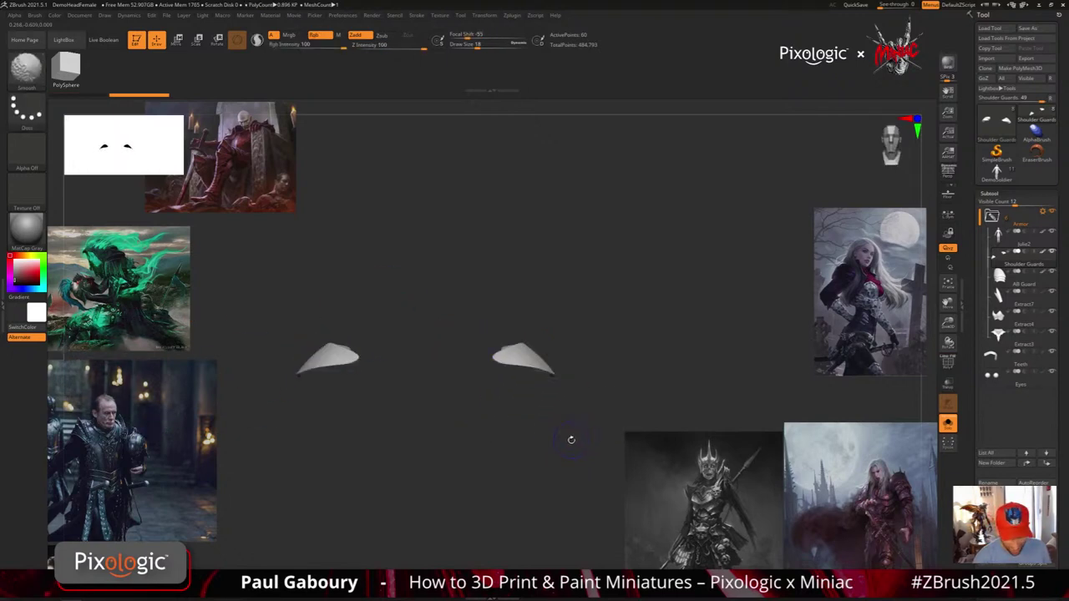
click(949, 425)
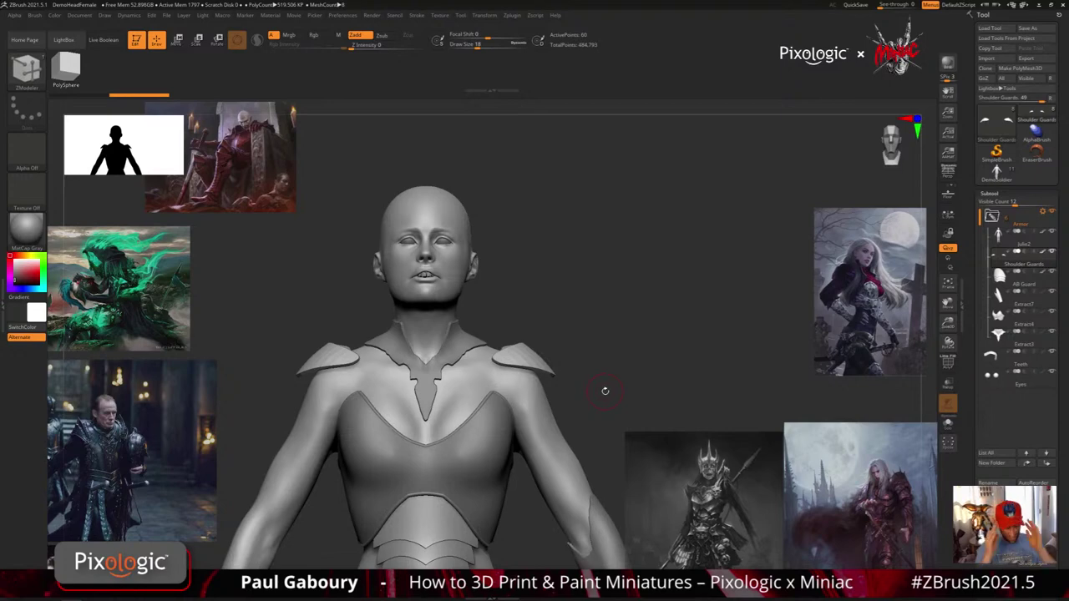
Crease the border edges at the corners of the shoulder guards with the ZModeler Crease edge action
mouse_move(605, 390)
mouse_down()
mouse_move(635, 392)
mouse_move(668, 372)
mouse_move(681, 342)
mouse_move(615, 363)
mouse_up()
mouse_move(515, 371)
ctrl+right_down()
mouse_move(537, 394)
mouse_move(558, 378)
mouse_move(538, 389)
mouse_move(501, 368)
ctrl+right_up()
key(shift+f)
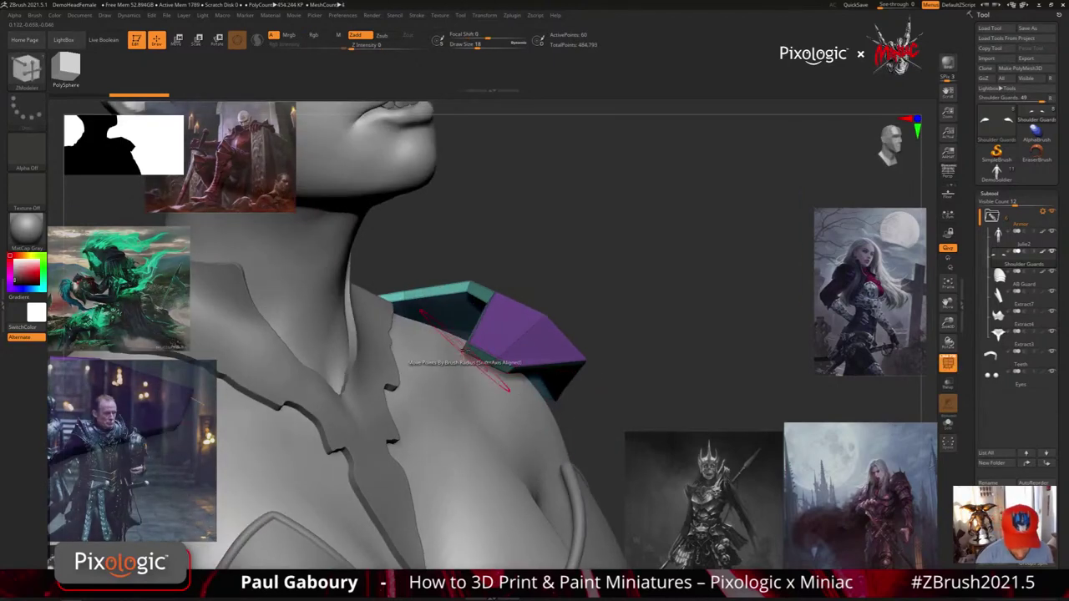
key(space)
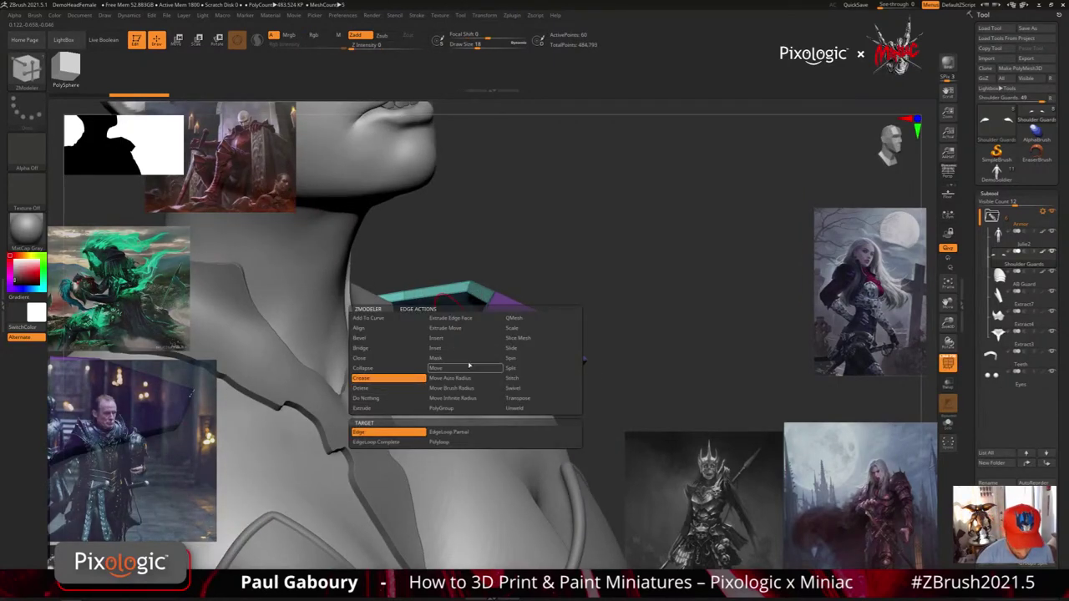
click(466, 347)
right_drag(506, 372, 480, 419)
click(523, 303)
ctrl+right_drag(547, 405, 434, 334)
click(522, 305)
right_drag(525, 334, 588, 434)
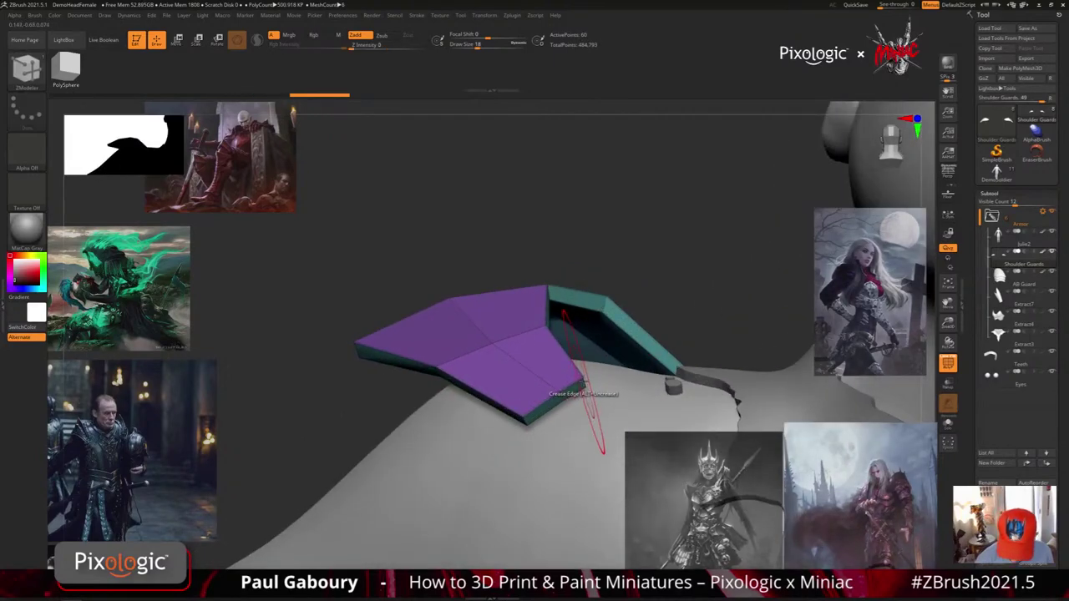
click(546, 408)
click(526, 420)
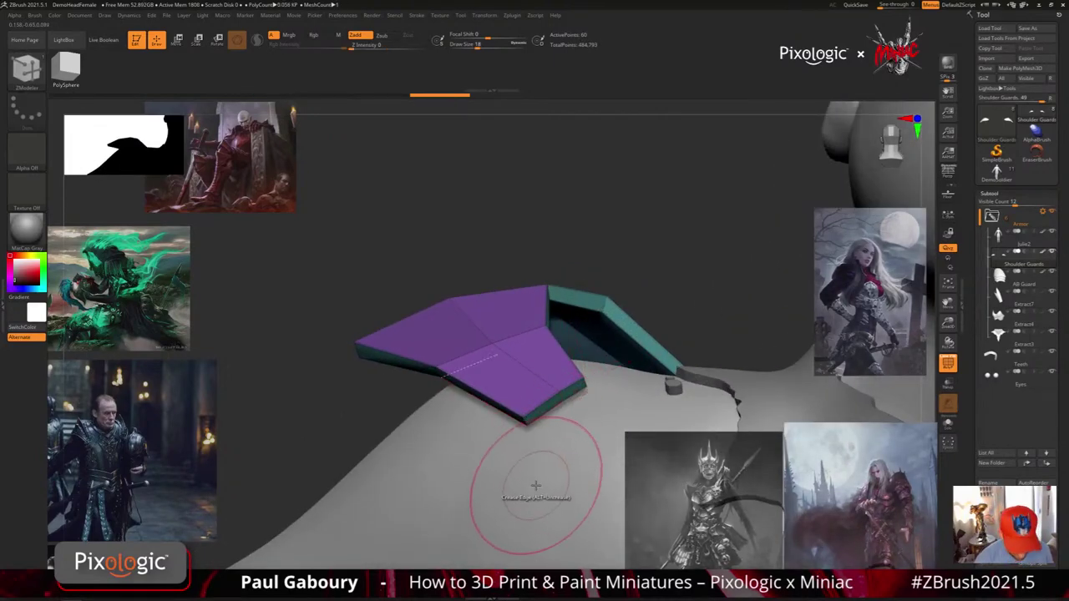
Preview the creased shoulder guards smoothed by dynamic subdivision, with the polyframe hidden
key(d)
ctrl+right_drag(547, 465, 504, 413)
key(shift+f)
ctrl+right_drag(634, 404, 609, 363)
right_drag(580, 413, 582, 453)
Undo the shoulder guard edits back to the thin, single-surface panels without thickness
key(ctrl+z)
key(ctrl+z)
key(ctrl+z)
key(ctrl+z)
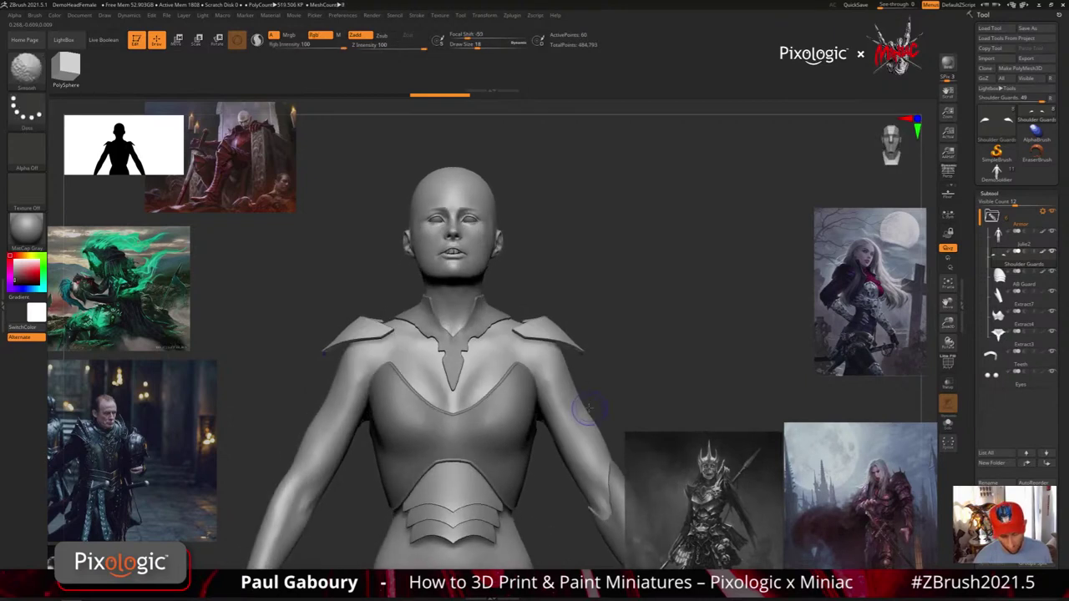
key(ctrl+z)
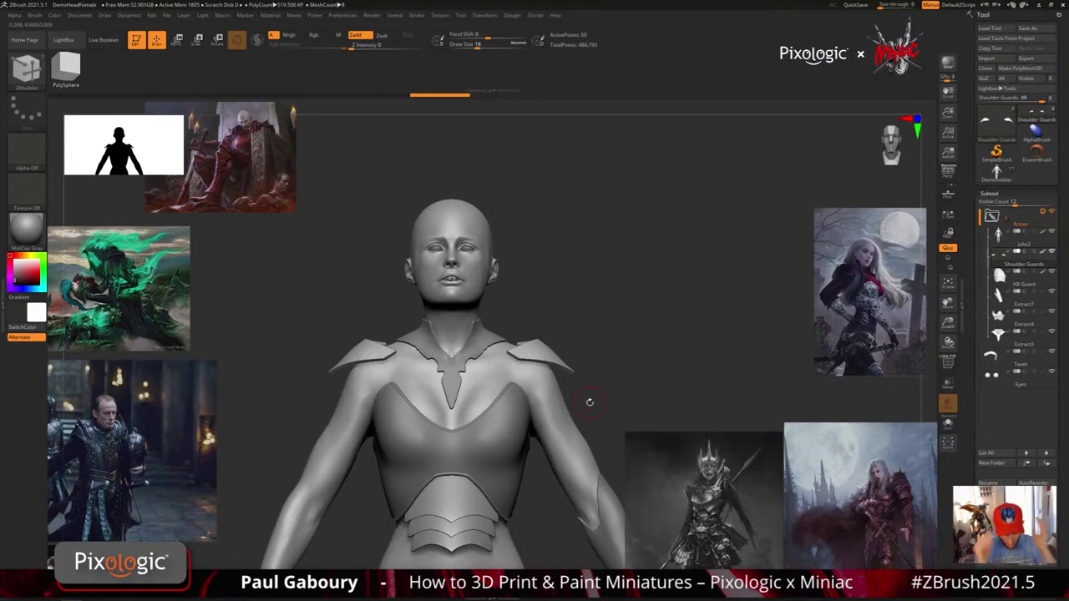
key(ctrl+z)
key(ctrl+z)
key(ctrl+z)
key(ctrl+z)
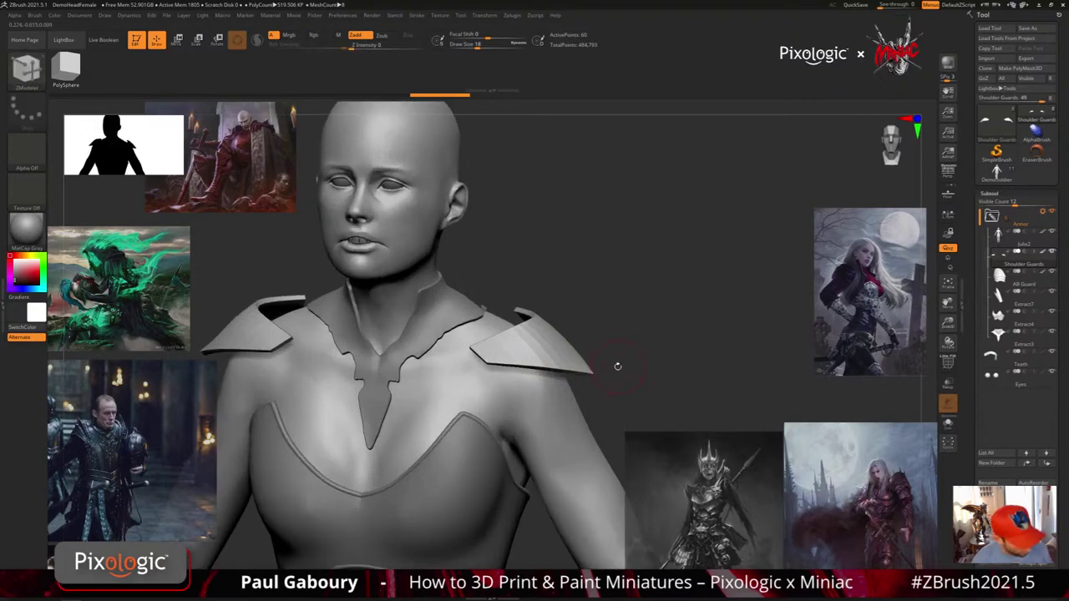
key(ctrl+z)
key(ctrl+z)
key(ctrl+z)
key(ctrl+z)
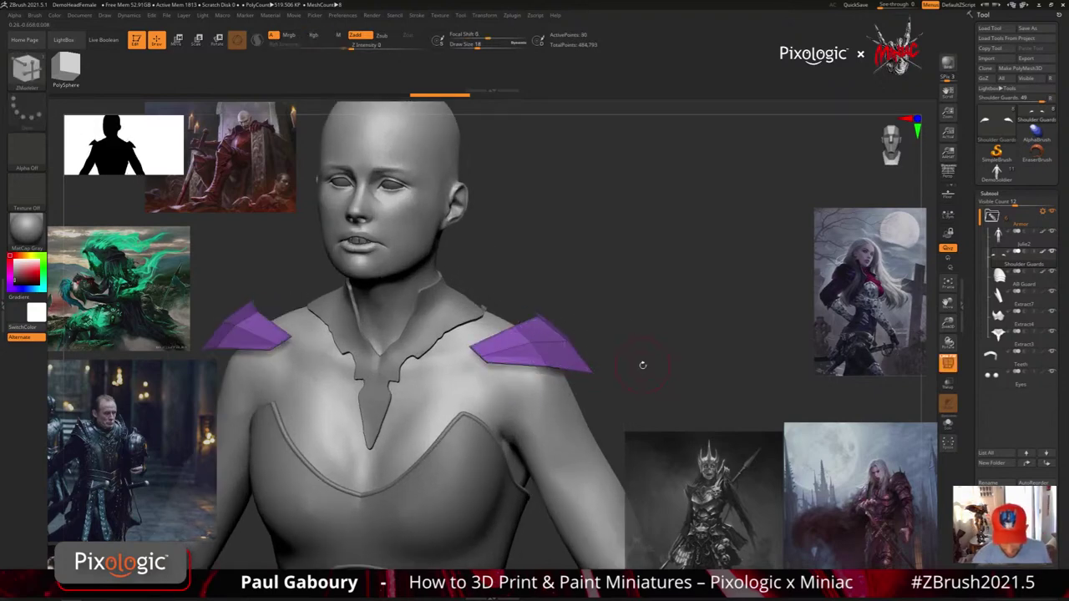
key(ctrl+z)
key(ctrl+z)
key(ctrl+z)
key(ctrl+z)
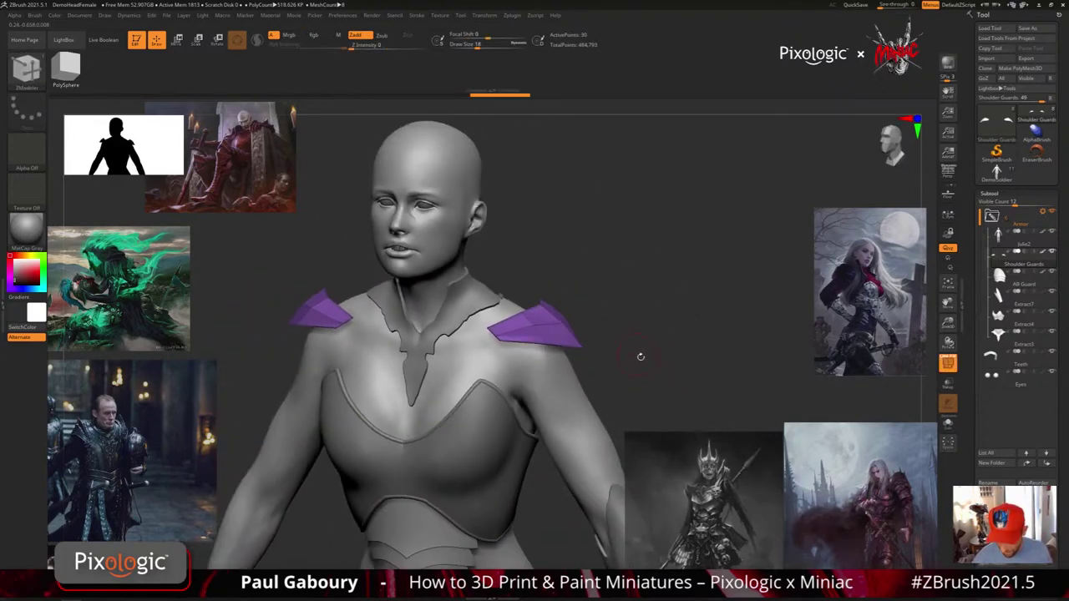
Delete the hidden geometry of the Shoulder Guards subtool with Del Hidden
drag(1062, 455, 1061, 70)
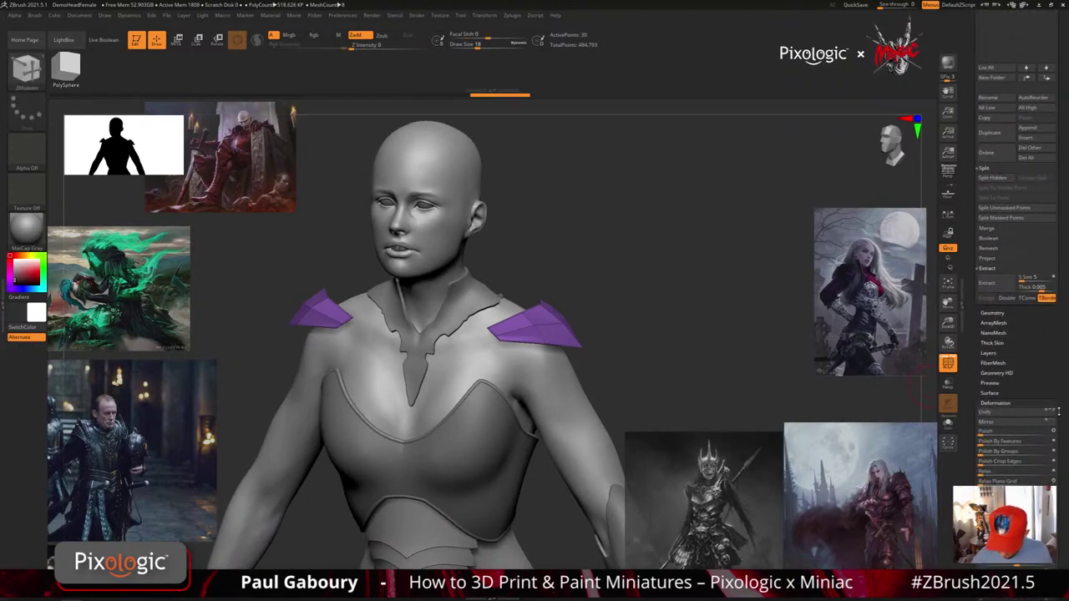
click(993, 314)
drag(1063, 453, 1066, 369)
click(999, 329)
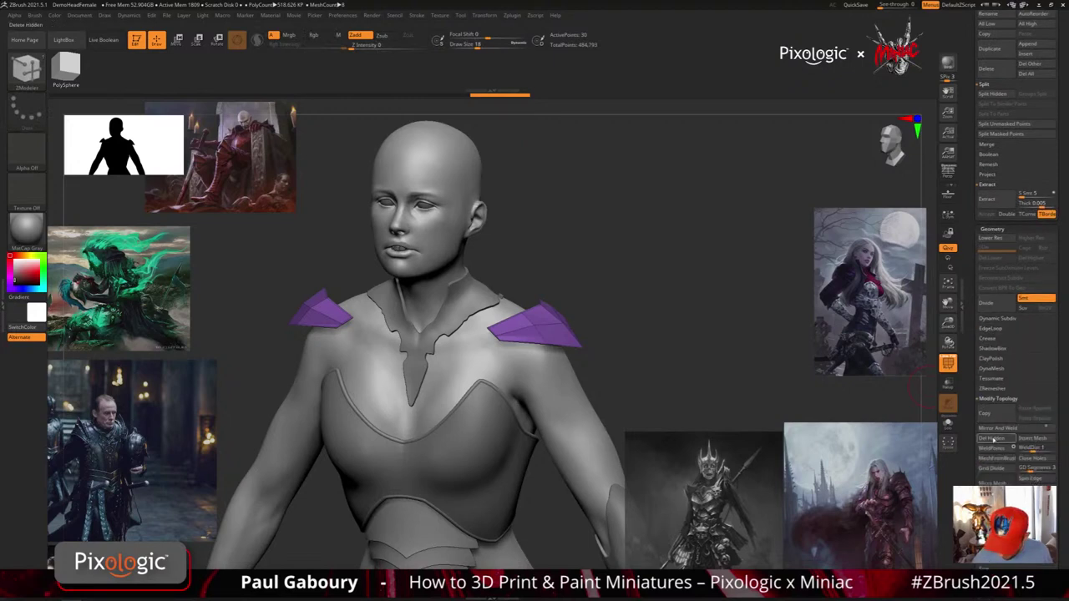
click(994, 440)
Try applying dynamic subdivision to the shoulder guard panels and deleting their lower subdivision levels
alt+drag(645, 368, 637, 403)
key(d)
shift+click(997, 318)
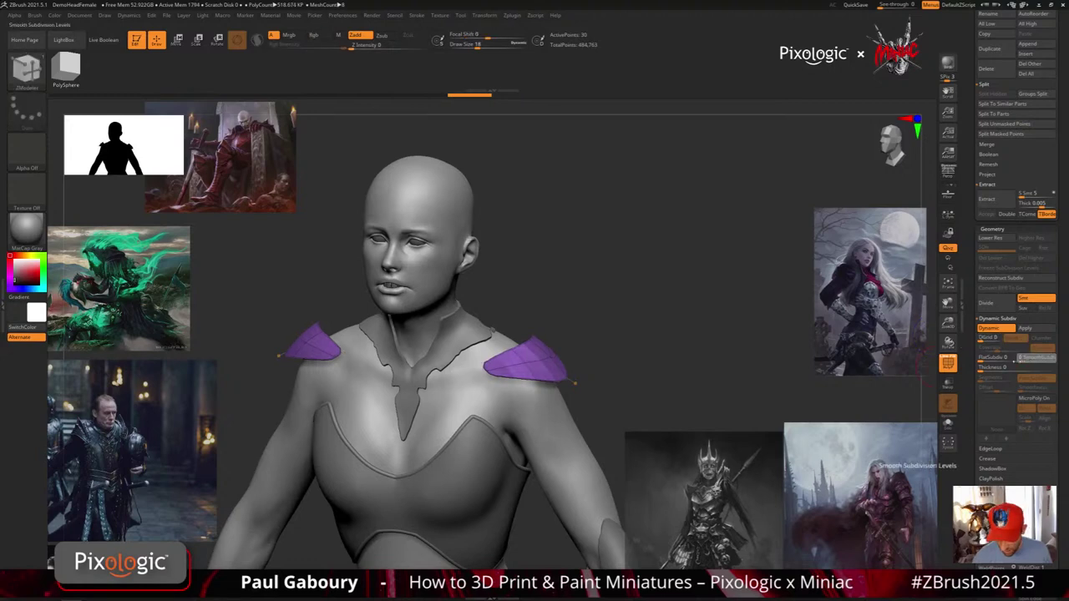
click(1025, 328)
click(993, 258)
drag(680, 355, 654, 428)
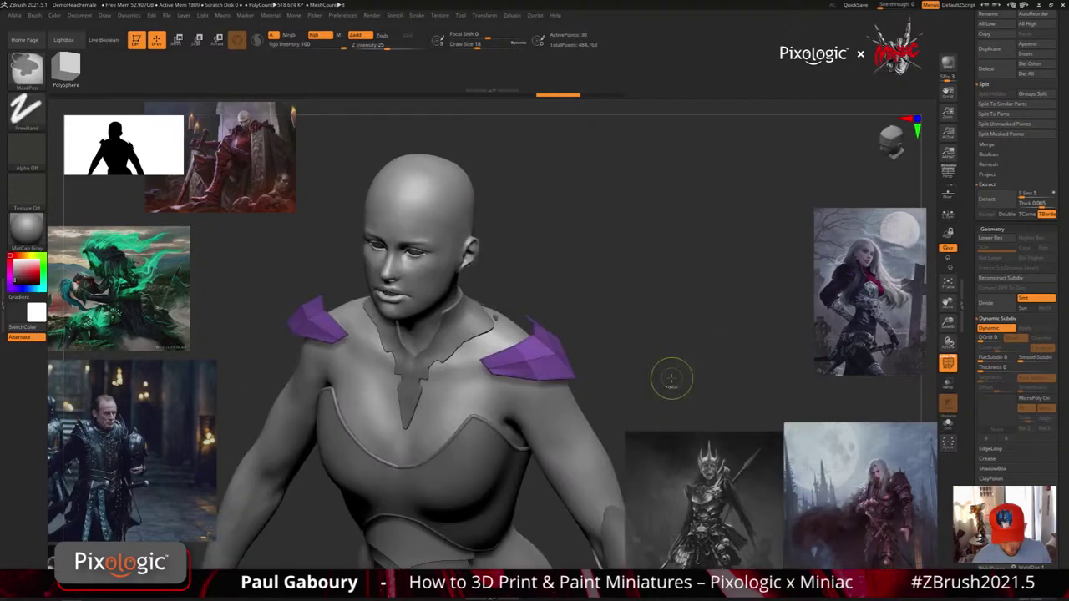
Activate the ZModeler brush and raise the SmoothSubdiv level of the shoulder guards' dynamic subdivision
key(b)
key(z)
key(m)
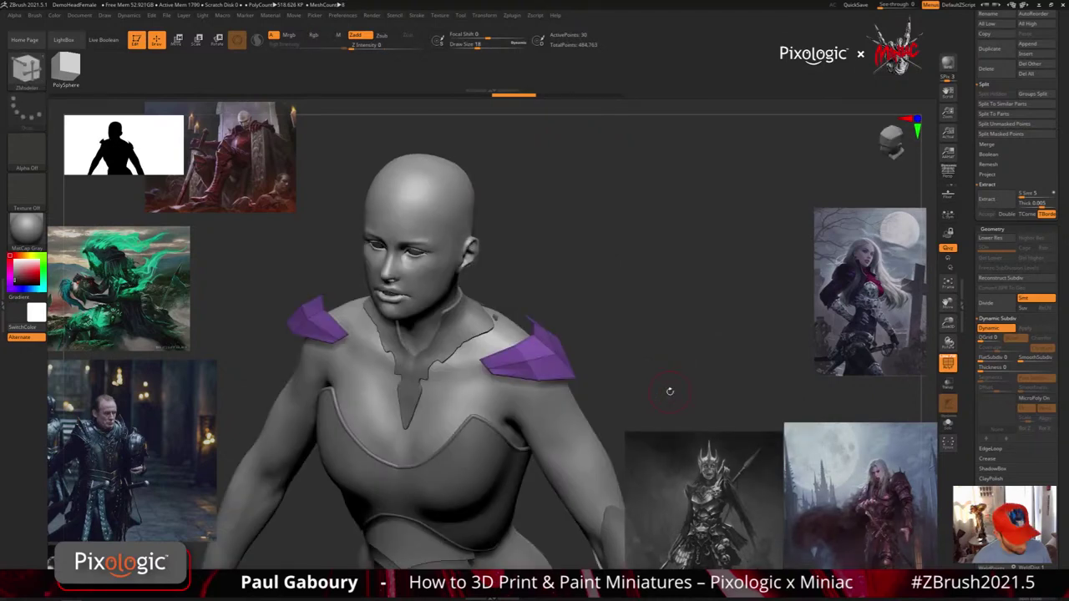
drag(688, 375, 692, 379)
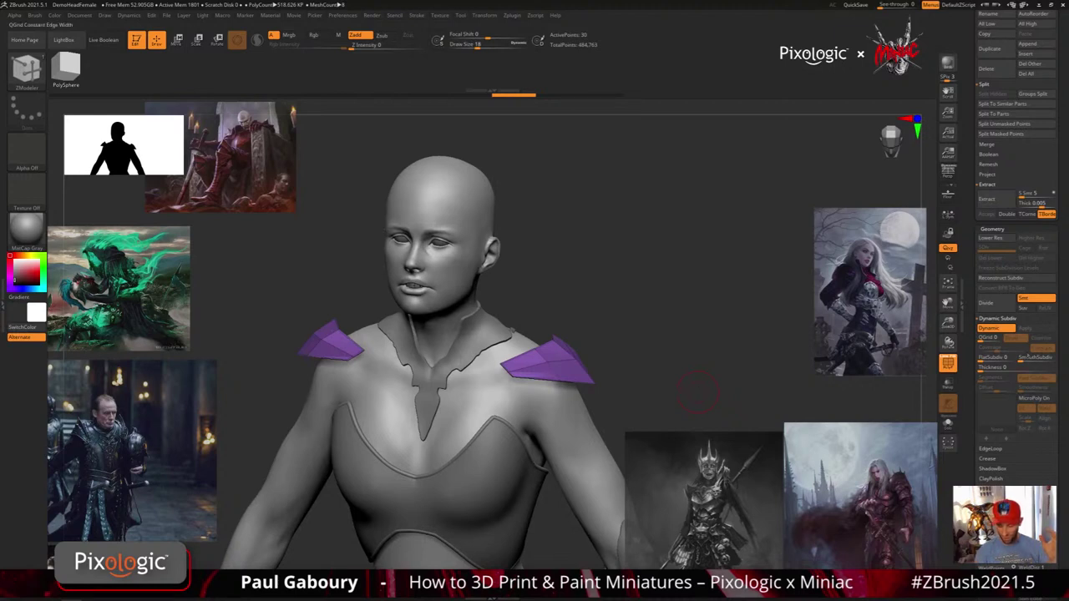
click(1035, 358)
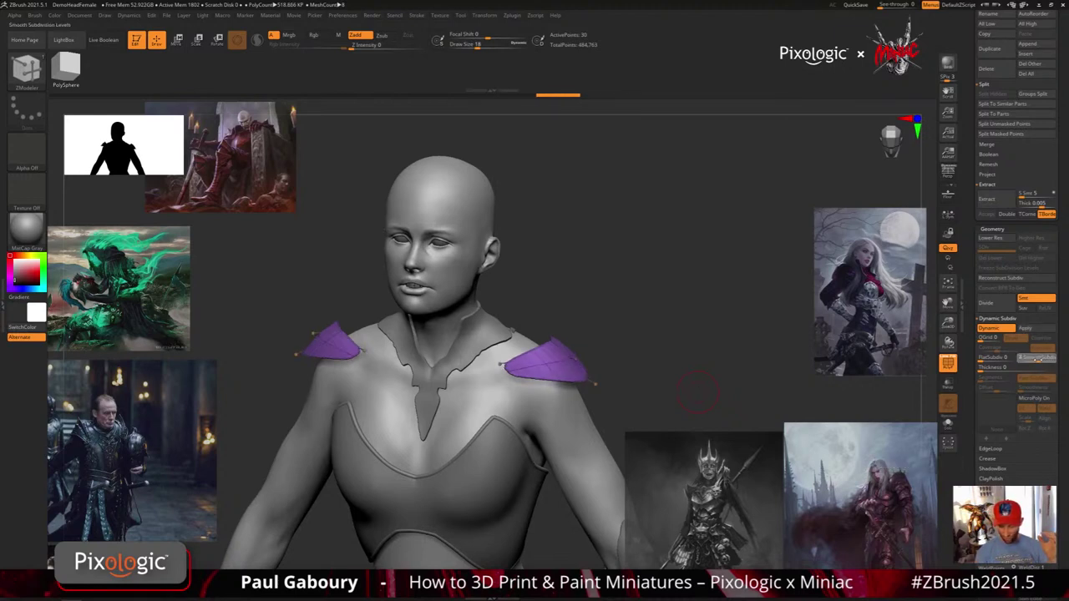
mouse_move(718, 338)
mouse_down()
mouse_move(706, 351)
mouse_move(818, 342)
mouse_move(708, 345)
mouse_up()
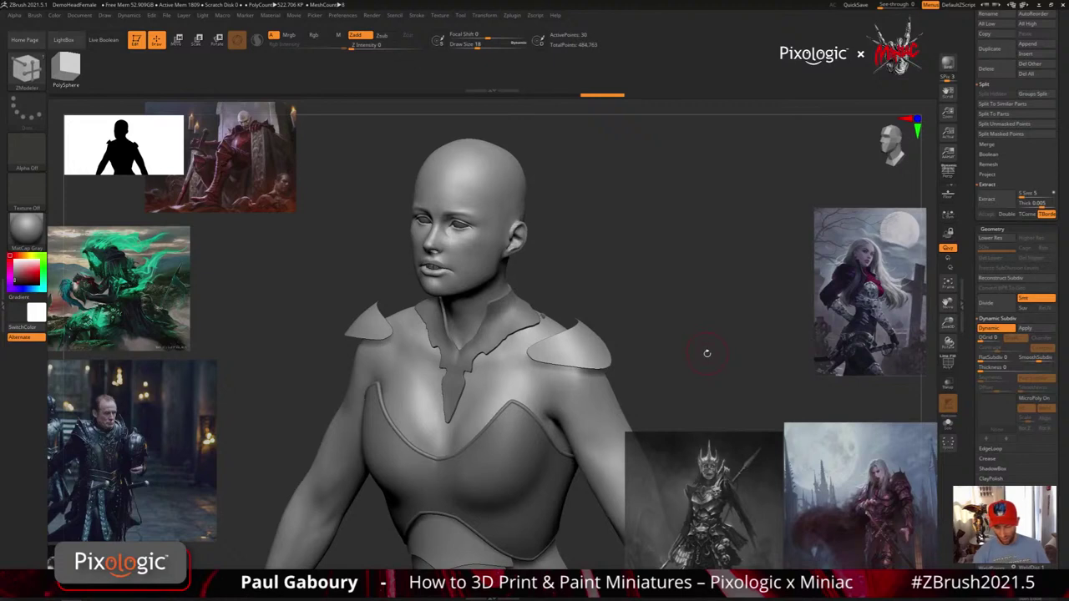
Give the shoulder guards a Dynamic Subdiv thickness of 0.00488
click(986, 369)
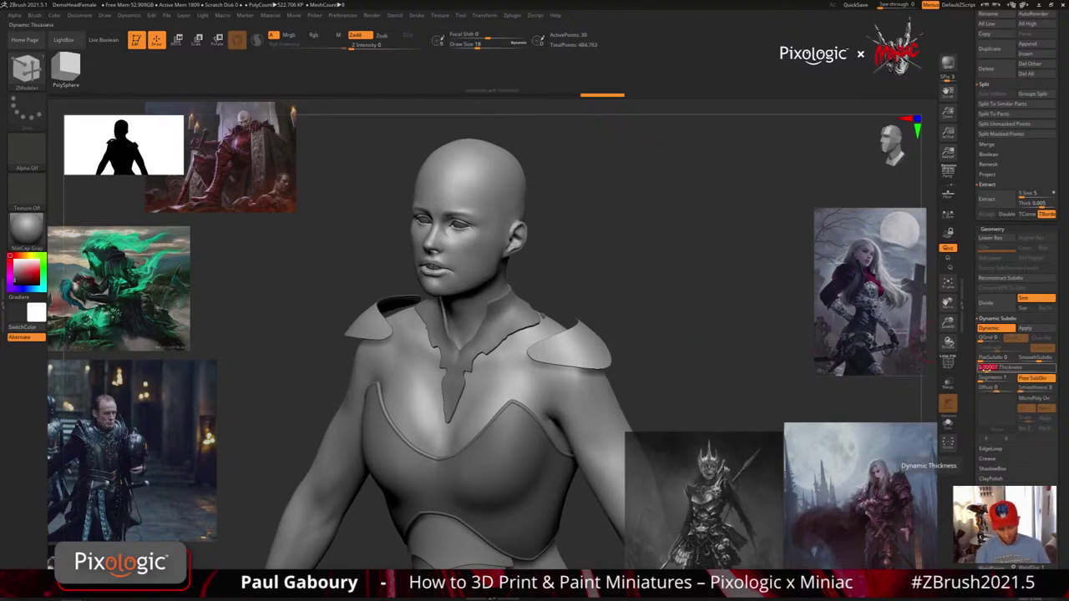
drag(986, 369, 995, 368)
click(998, 368)
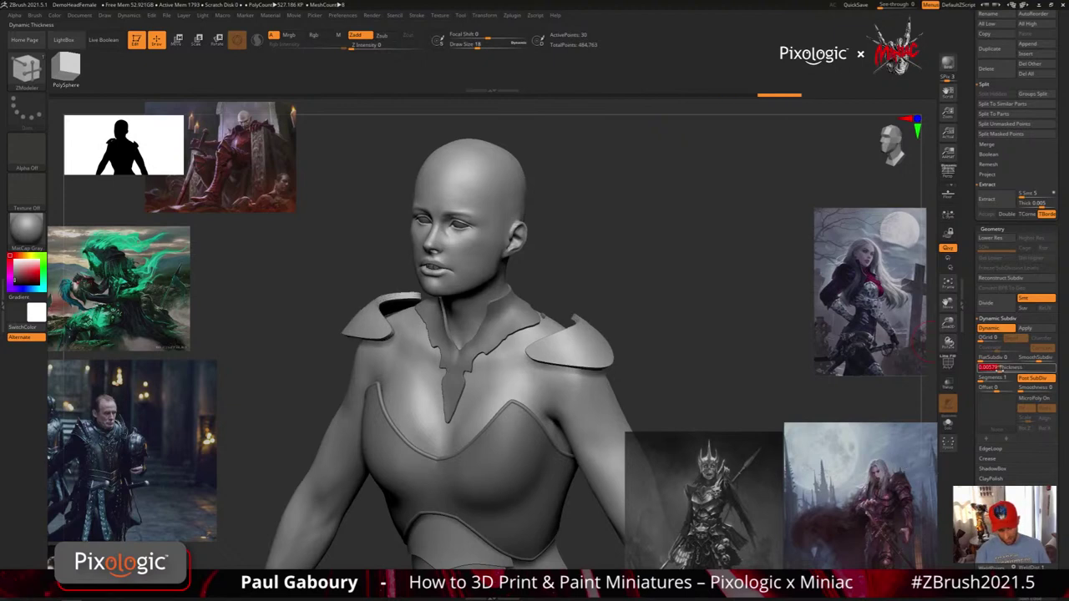
click(999, 369)
drag(643, 393, 700, 376)
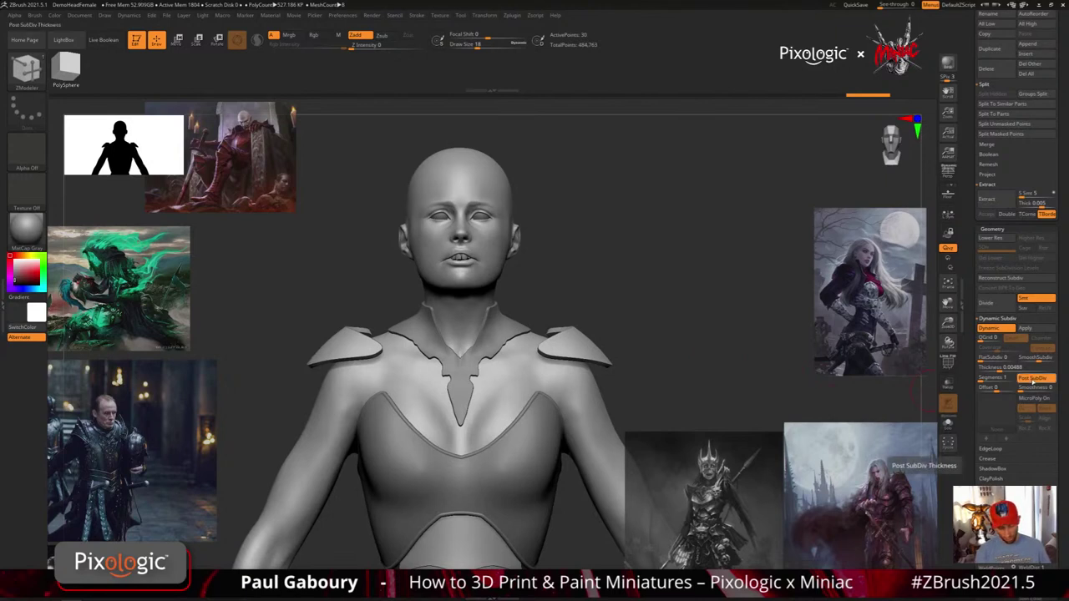
Compare the edges of the shoulder guards with Post SubDiv thickness turned off and on
click(1034, 379)
click(1034, 379)
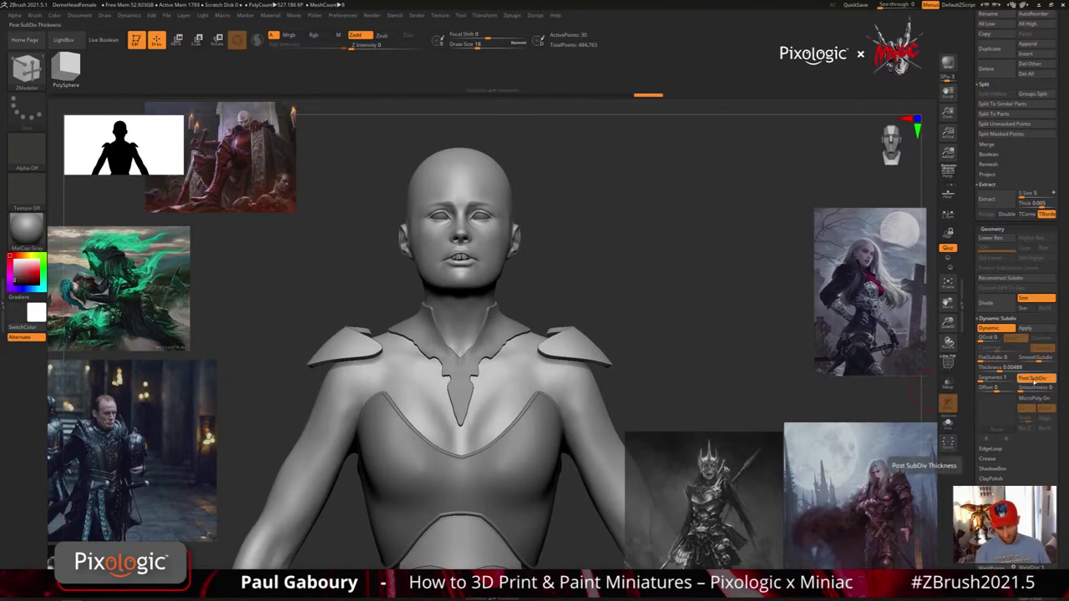
click(1034, 379)
click(1033, 379)
click(1034, 380)
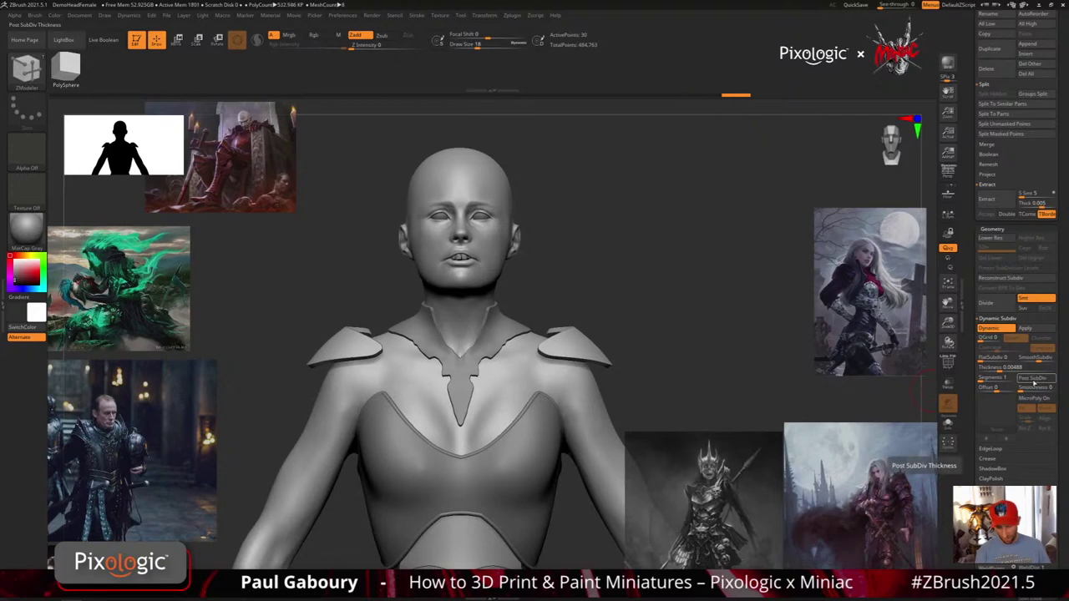
click(1033, 380)
scroll(653, 387, up, 3)
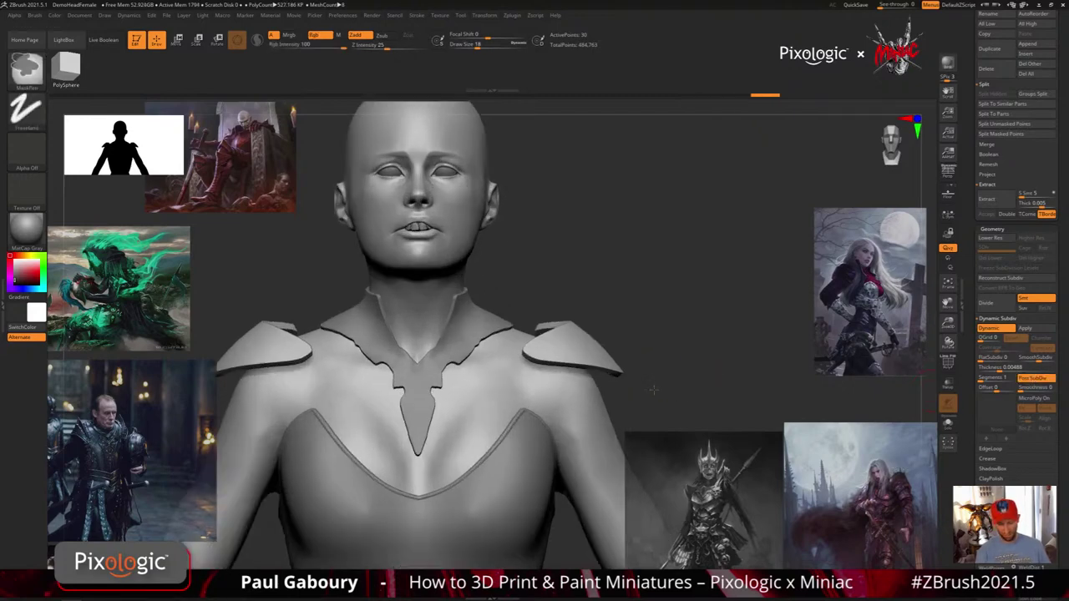
scroll(663, 377, down, 2)
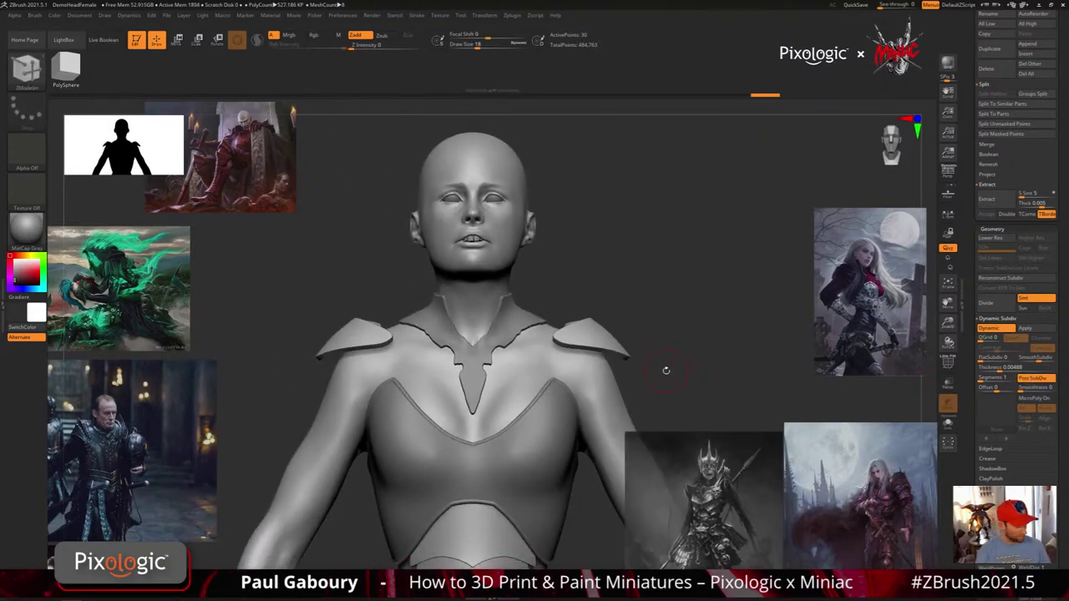
Activate the Move Infinite Depth brush with a draw size of about 32
key(b)
key(m)
key(v)
key(s)
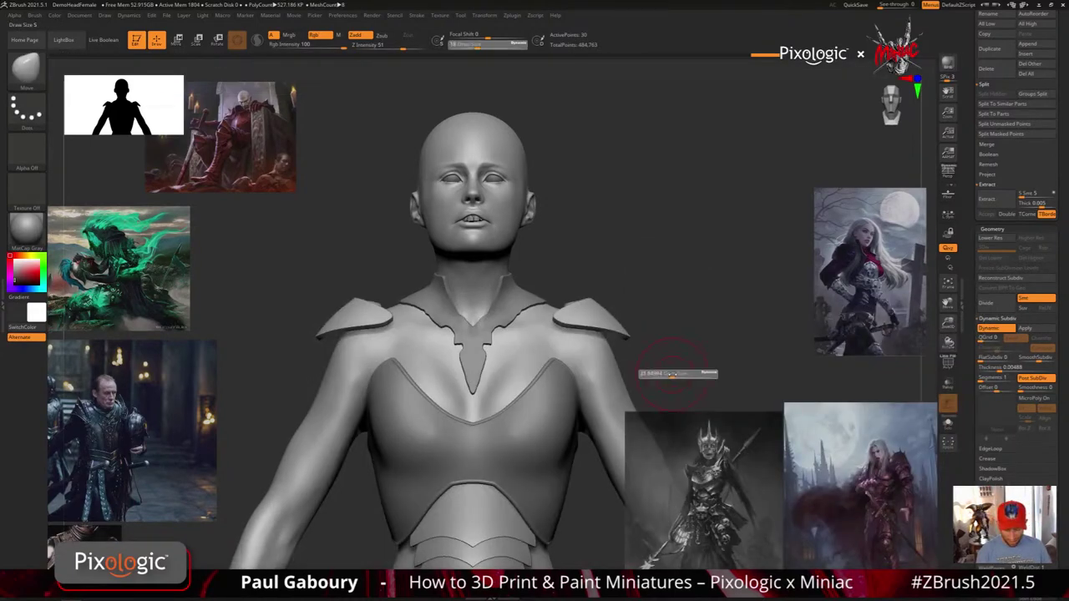
drag(672, 375, 673, 374)
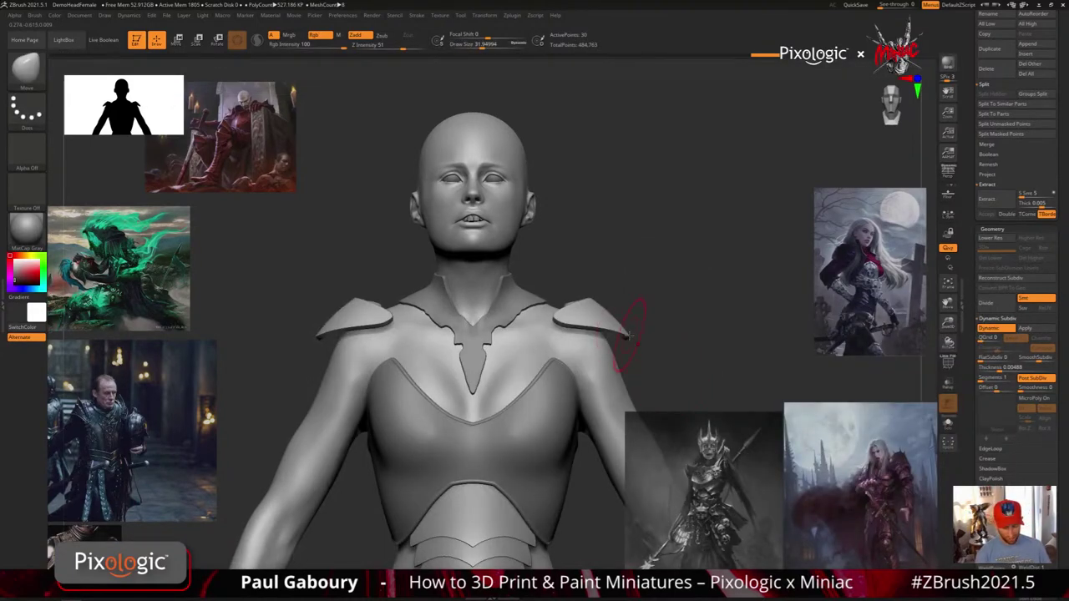
key(b)
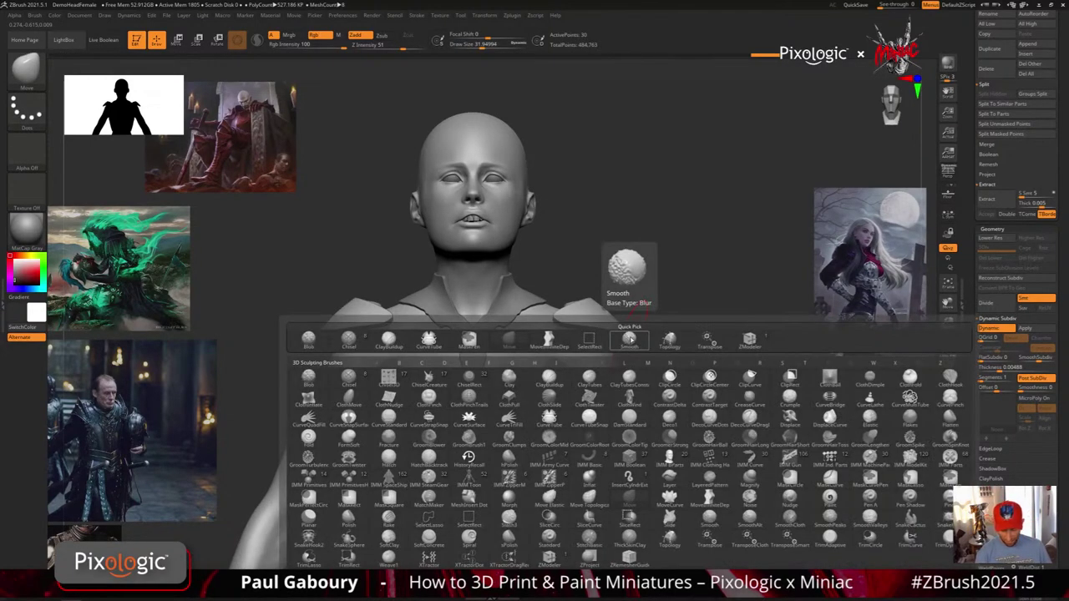
key(m)
click(701, 505)
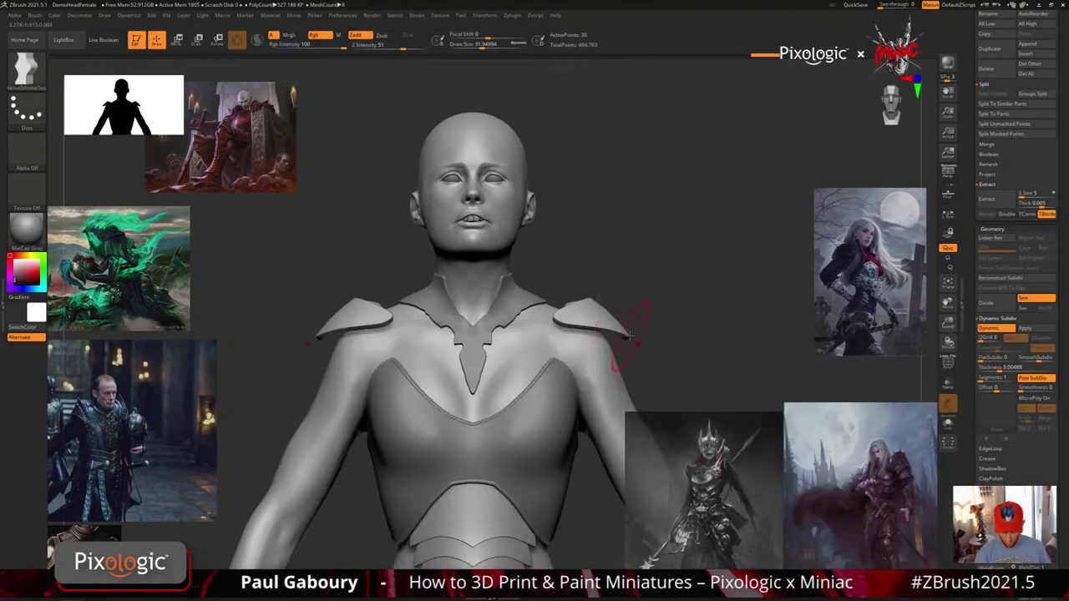
Try pulling the outer tips of the shoulder guards upward and reshaping their inner edges with the Move Infinite Depth brush
mouse_move(628, 335)
mouse_down()
mouse_move(634, 322)
mouse_move(600, 304)
mouse_move(630, 302)
mouse_move(630, 284)
mouse_up()
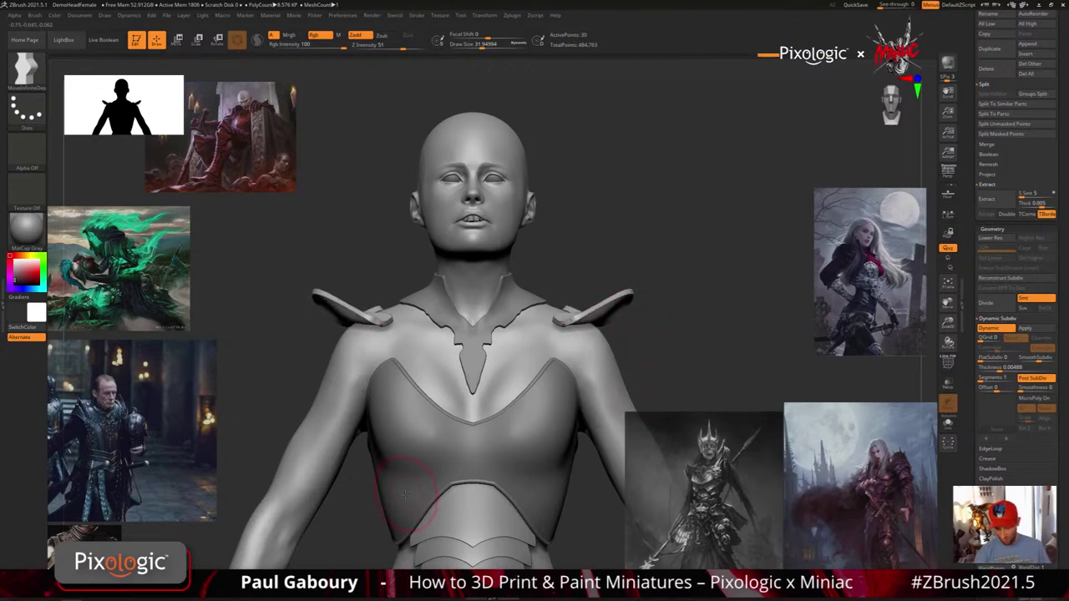
right_drag(460, 453, 480, 497)
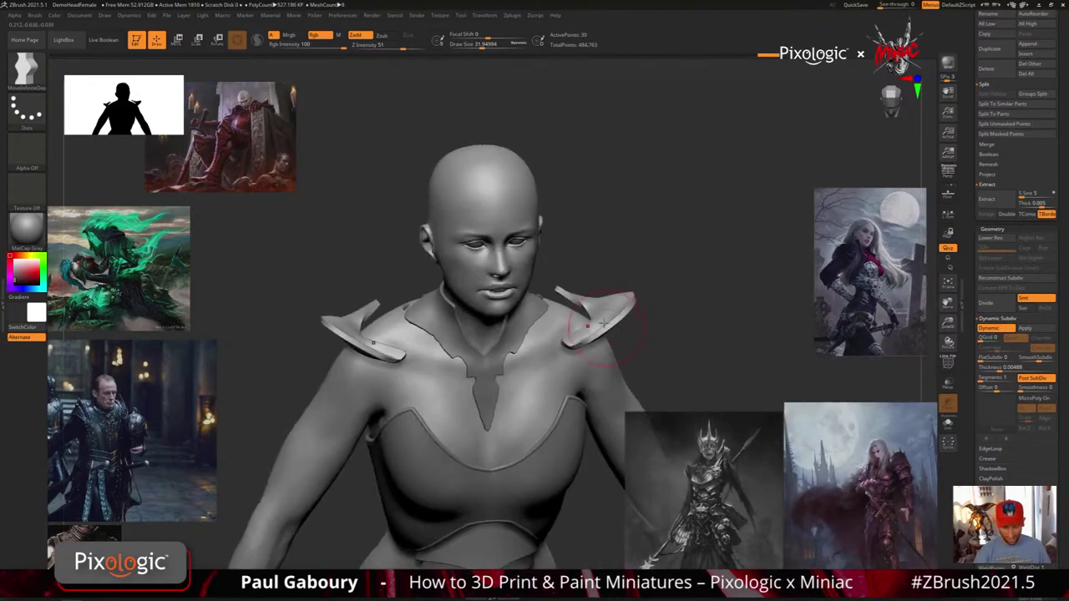
drag(596, 323, 583, 306)
mouse_move(585, 325)
right_down()
mouse_move(576, 392)
mouse_move(580, 384)
right_up()
mouse_move(585, 319)
mouse_down()
mouse_move(575, 311)
mouse_move(597, 304)
mouse_move(567, 311)
mouse_move(576, 304)
mouse_up()
right_drag(597, 321, 638, 286)
drag(632, 306, 625, 401)
right_drag(673, 359, 648, 384)
key(shift+f)
drag(637, 342, 692, 356)
right_drag(709, 389, 740, 338)
Undo the Move Infinite Depth strokes on the shoulder guards back to their downward-curving shape
key(ctrl+z)
key(ctrl+z)
key(ctrl+z)
key(ctrl+z)
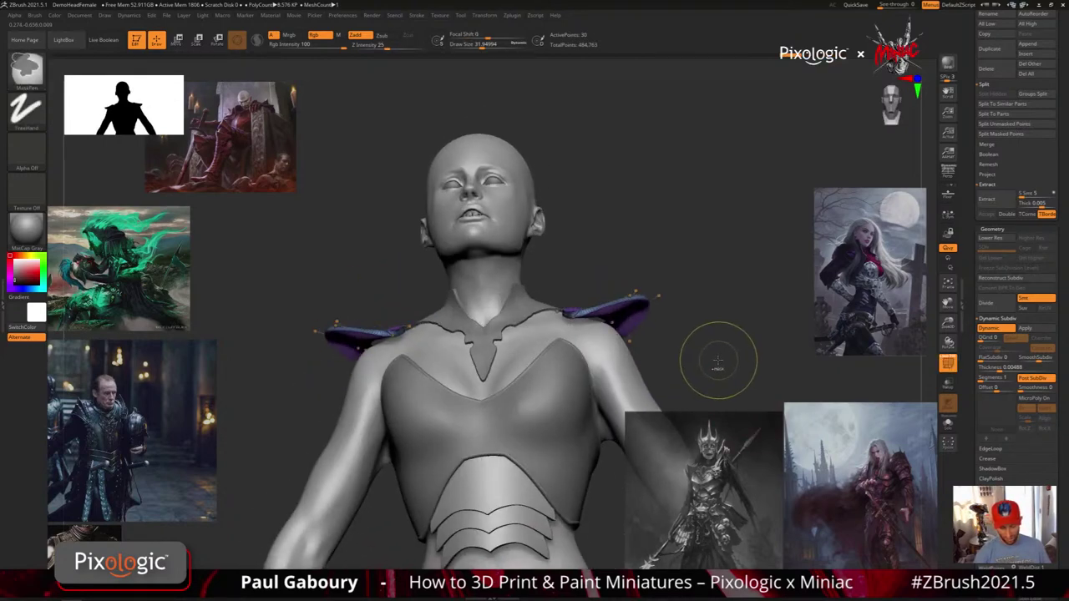
key(ctrl+z)
key(ctrl+z)
key(ctrl+z)
key(ctrl+z)
key(ctrl+z)
key(ctrl+z)
key(ctrl+z)
key(ctrl+z)
key(ctrl+z)
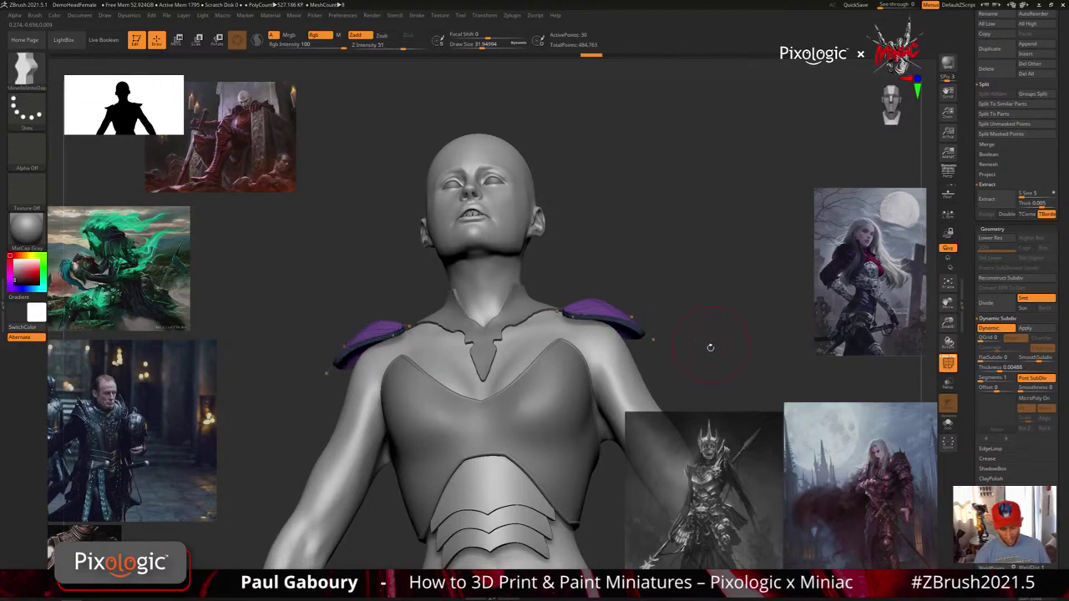
Place the transform gizmo on one shoulder guard and reposition its pivot
right_drag(711, 347, 714, 382)
drag(714, 383, 693, 330)
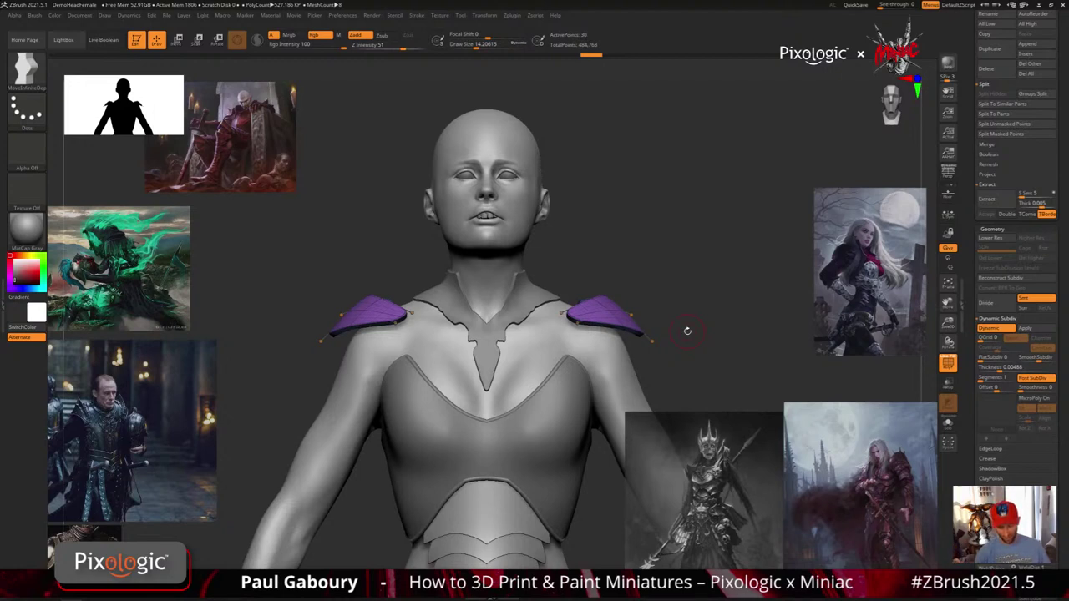
mouse_move(689, 330)
mouse_down()
mouse_move(659, 308)
mouse_move(674, 328)
mouse_move(718, 294)
mouse_move(708, 285)
mouse_move(697, 305)
mouse_up()
key(w)
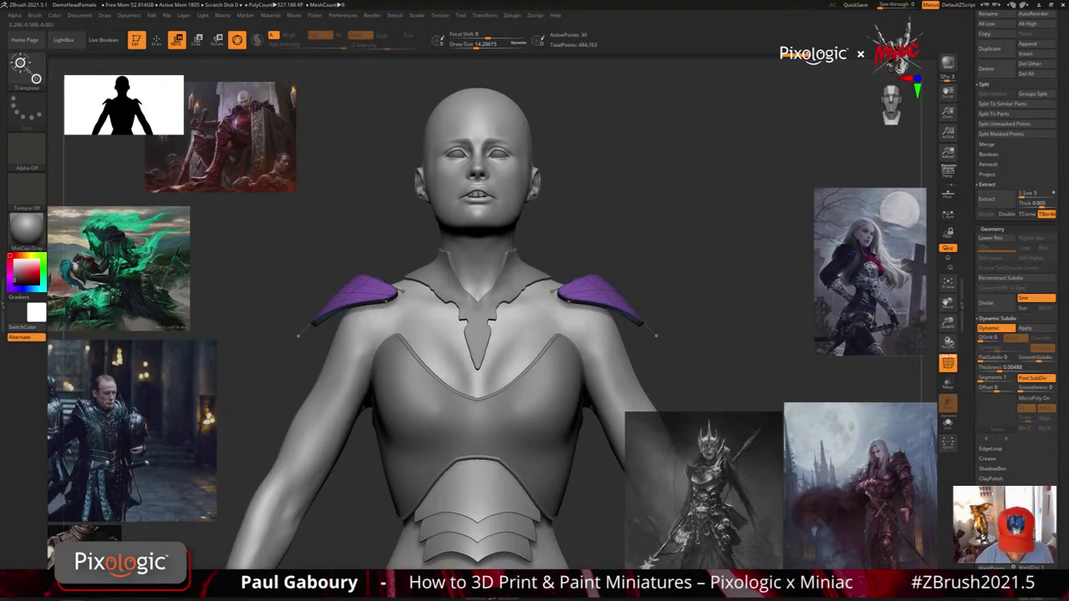
ctrl+right_drag(659, 367, 598, 266)
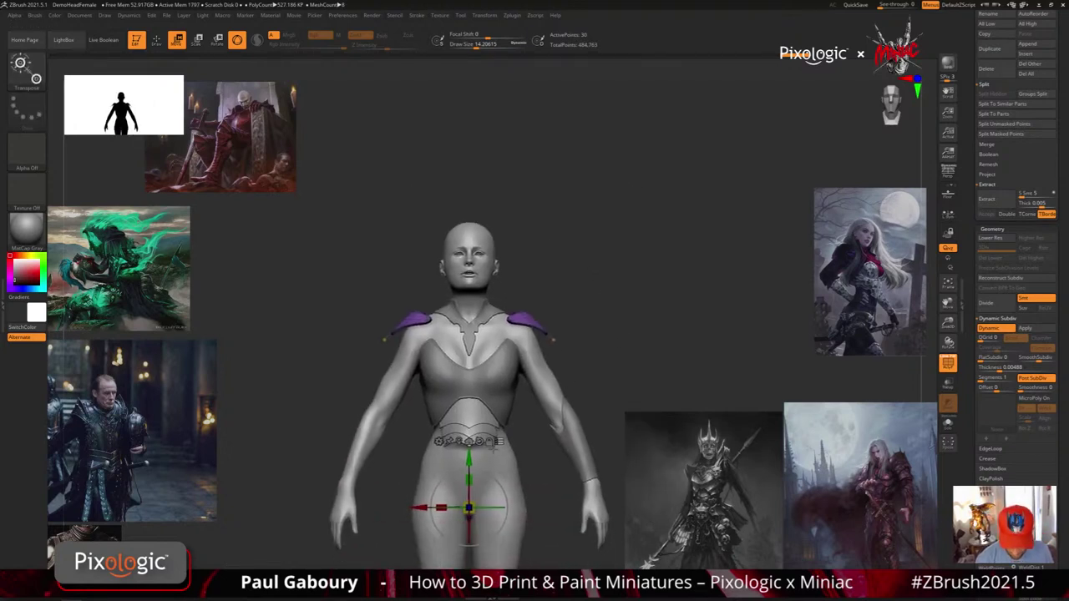
click(526, 321)
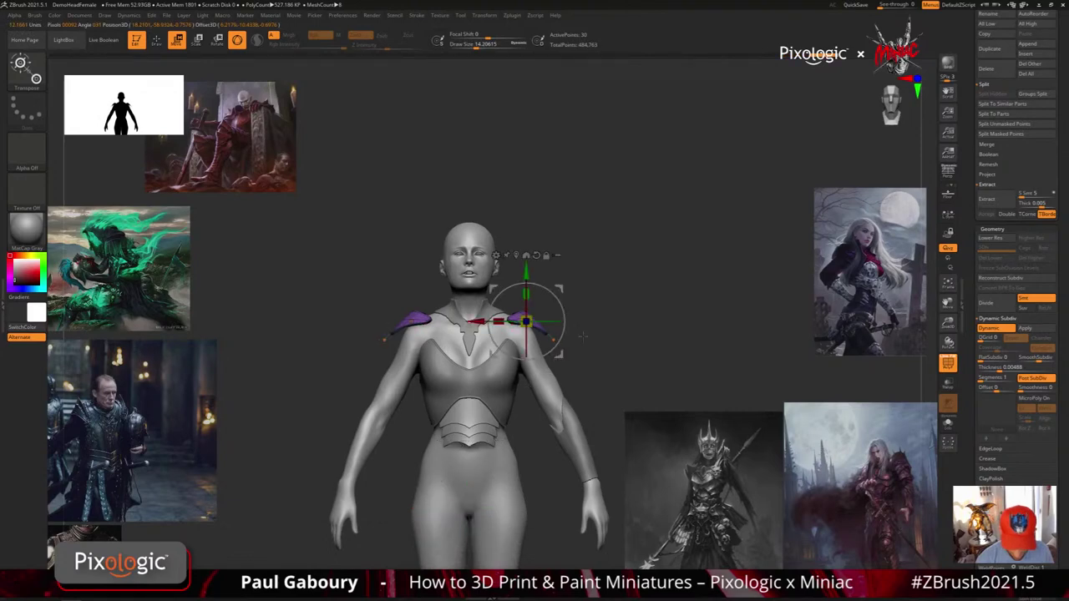
ctrl+right_drag(583, 335, 622, 371)
alt+drag(478, 322, 425, 321)
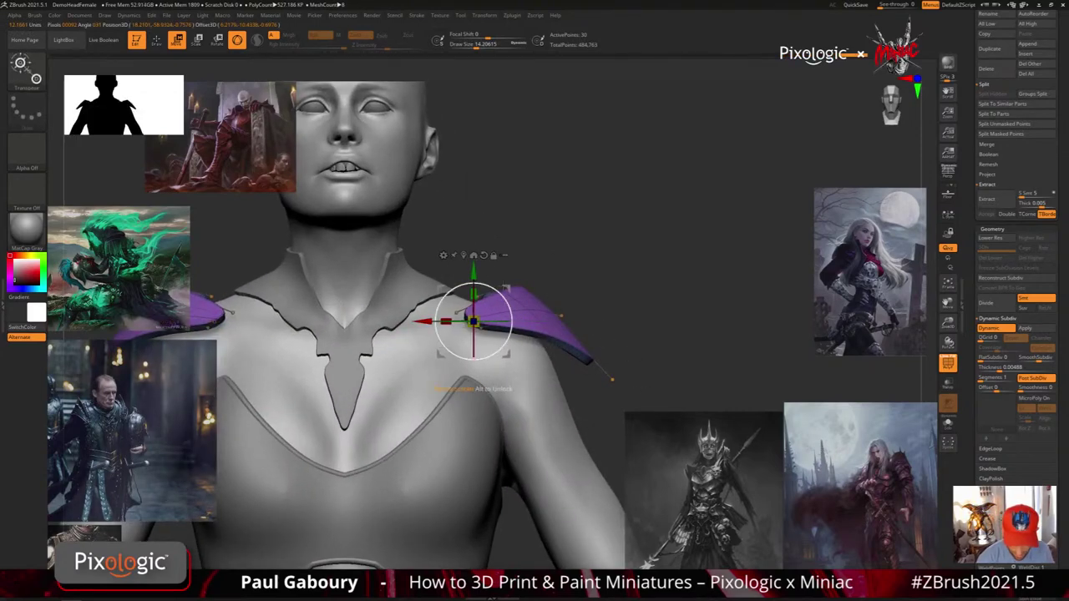
right_drag(425, 321, 433, 372)
alt+drag(428, 315, 479, 322)
right_drag(566, 419, 570, 364)
Rotate and shift the mirrored shoulder guards so their outer tips flare upward, and return to draw mode
drag(551, 318, 599, 333)
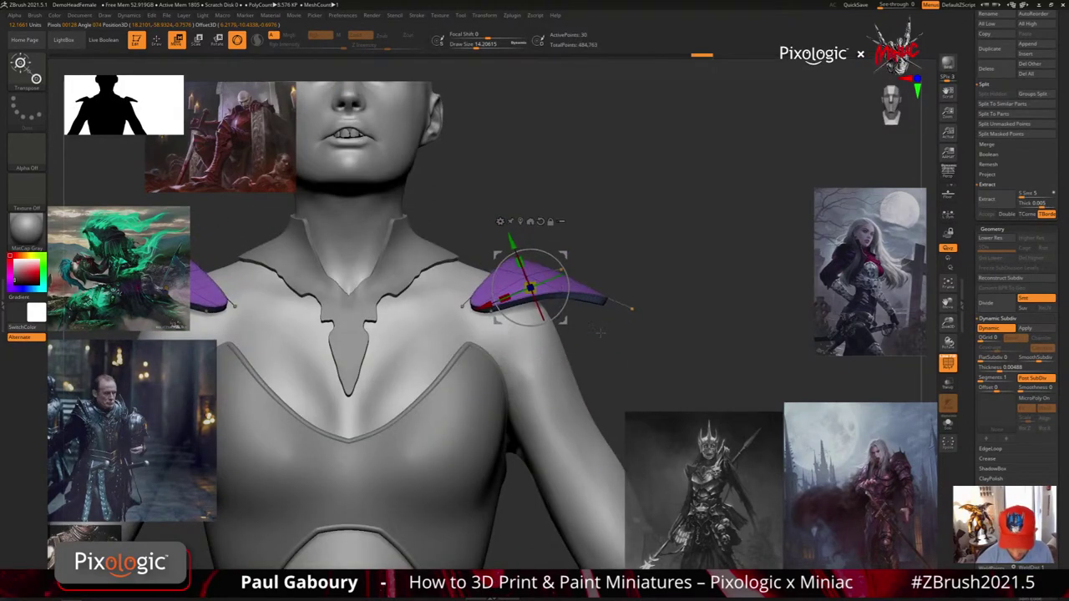
ctrl+right_drag(600, 332, 565, 293)
alt+right_drag(565, 294, 576, 318)
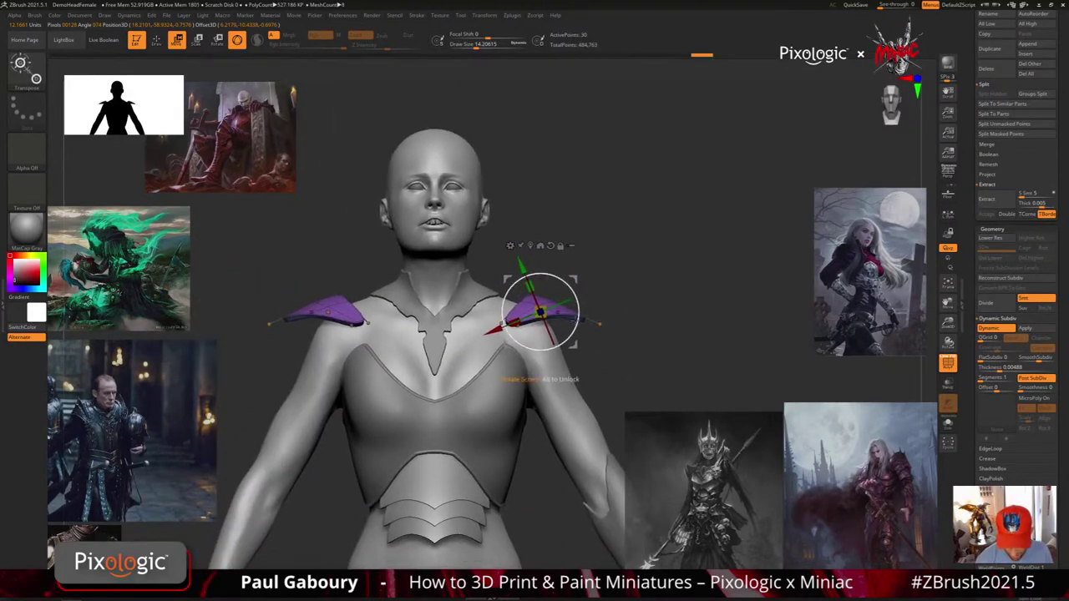
drag(577, 319, 576, 299)
alt+right_drag(576, 301, 572, 323)
drag(574, 340, 572, 333)
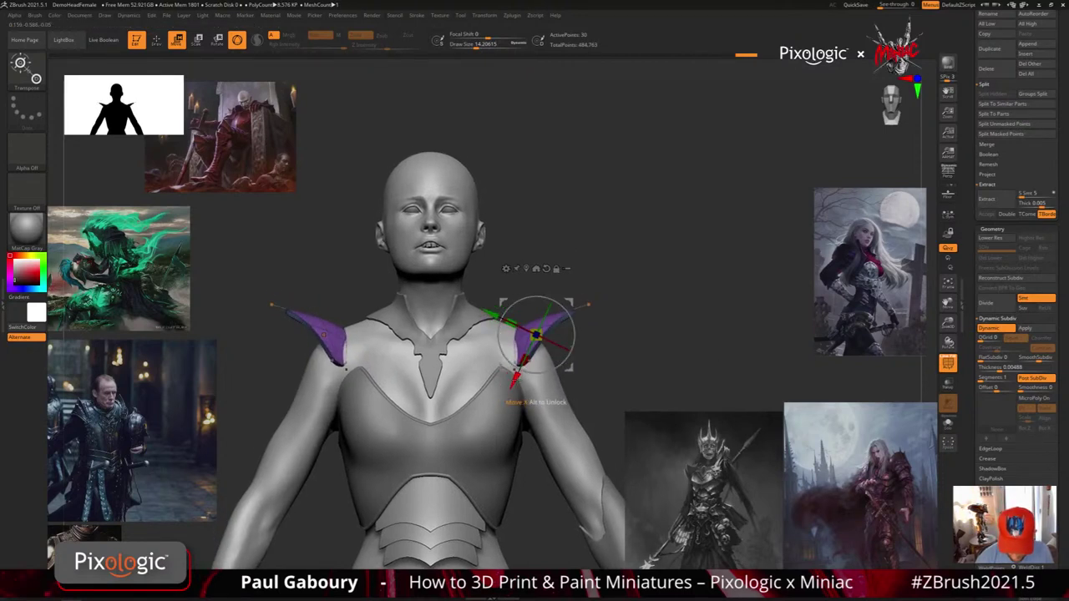
drag(516, 380, 565, 358)
ctrl+right_drag(564, 359, 562, 424)
mouse_move(562, 424)
mouse_down()
mouse_move(592, 337)
mouse_move(587, 365)
mouse_up()
key(q)
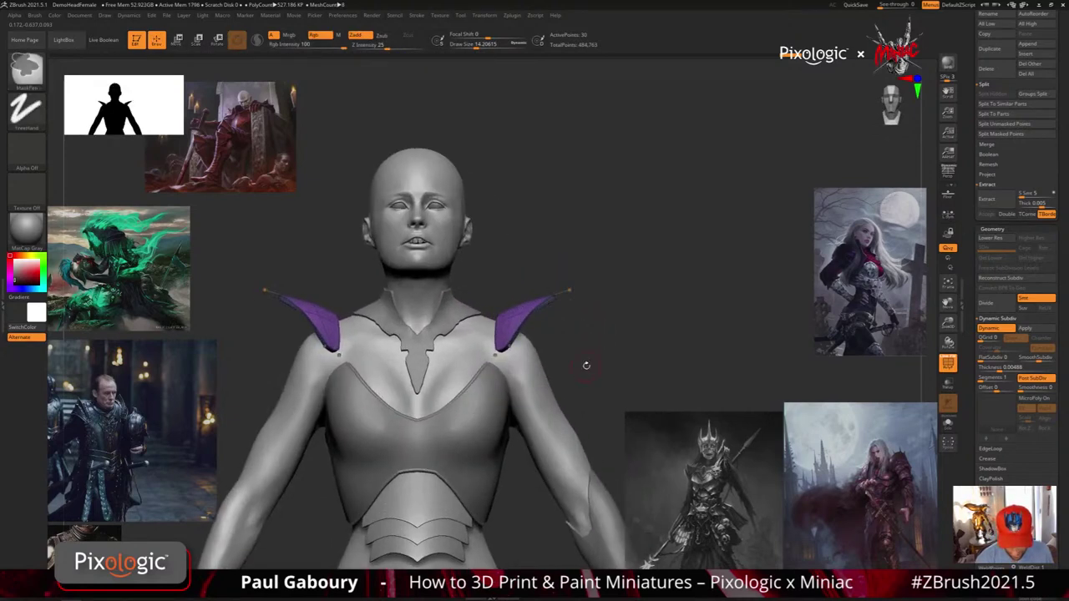
Examine the flared shoulder guards with the polyframe and dynamic subdivision turned off and on, reducing the draw size to about 2
key(shift+f)
ctrl+right_drag(585, 380, 577, 342)
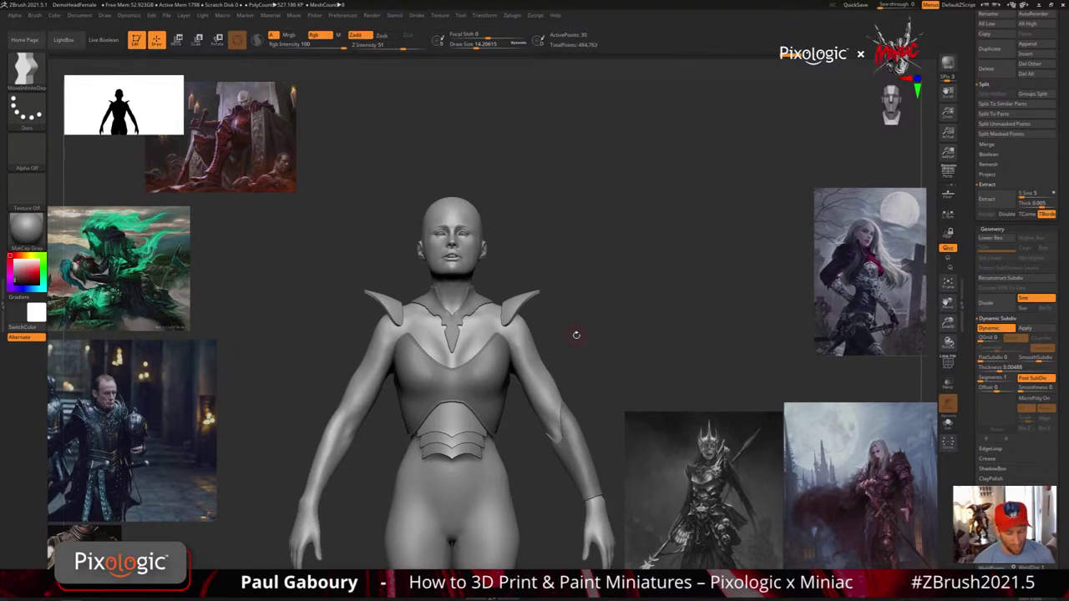
right_drag(576, 335, 615, 370)
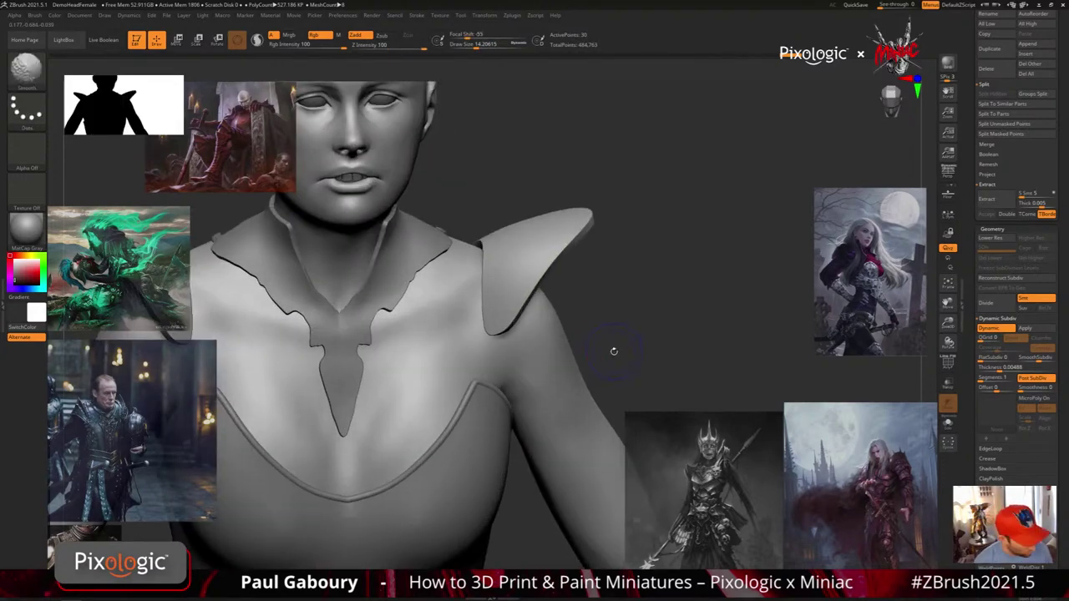
key(shift+f)
mouse_move(593, 333)
ctrl+right_down()
mouse_move(597, 368)
mouse_move(560, 292)
ctrl+right_up()
key(s)
drag(594, 373, 579, 372)
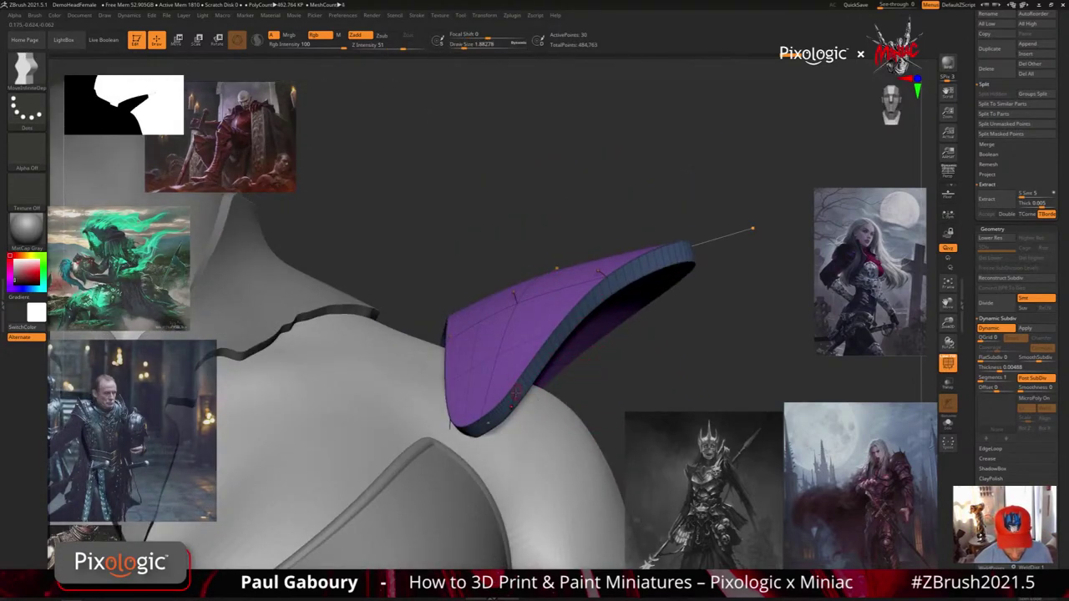
key(shift+d)
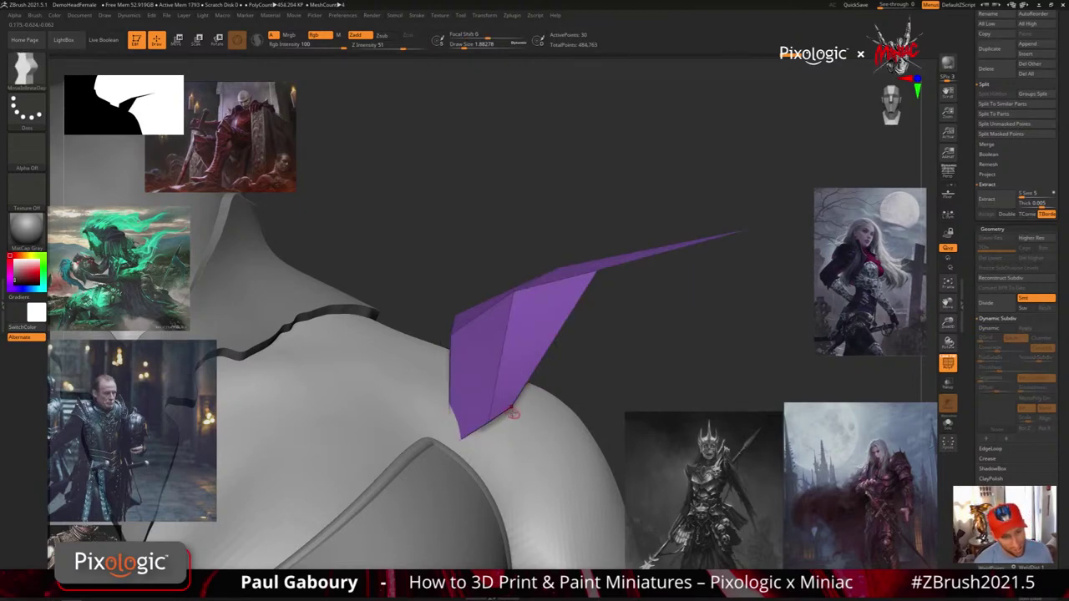
key(d)
ctrl+right_drag(525, 413, 577, 377)
right_drag(577, 377, 584, 341)
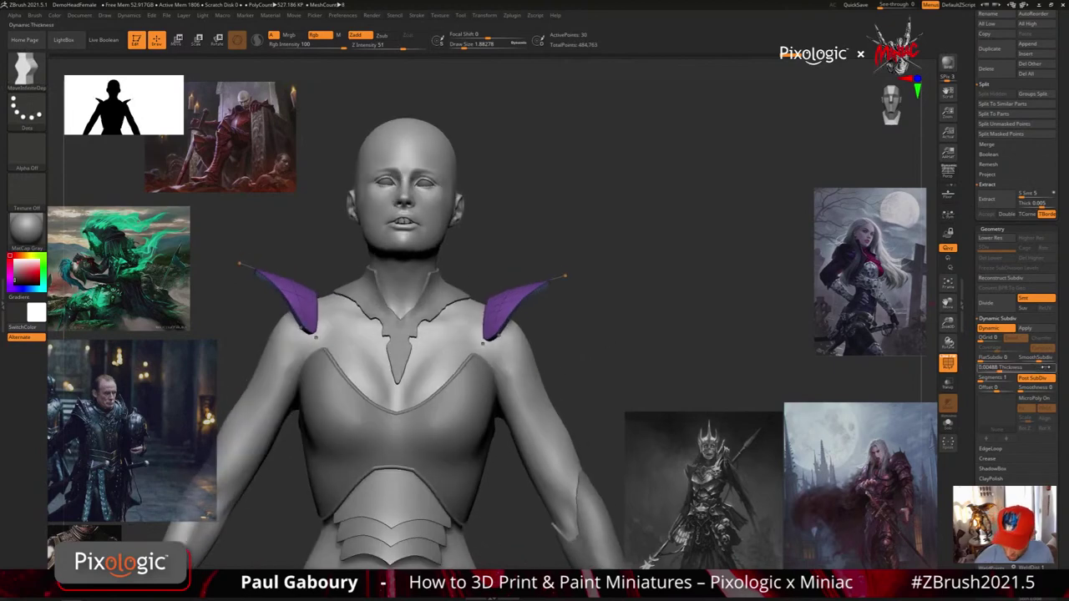
Adjust the inner edges and back corners of the shoulder guards with the Move brush at a draw size of about 35
right_drag(699, 364, 575, 435)
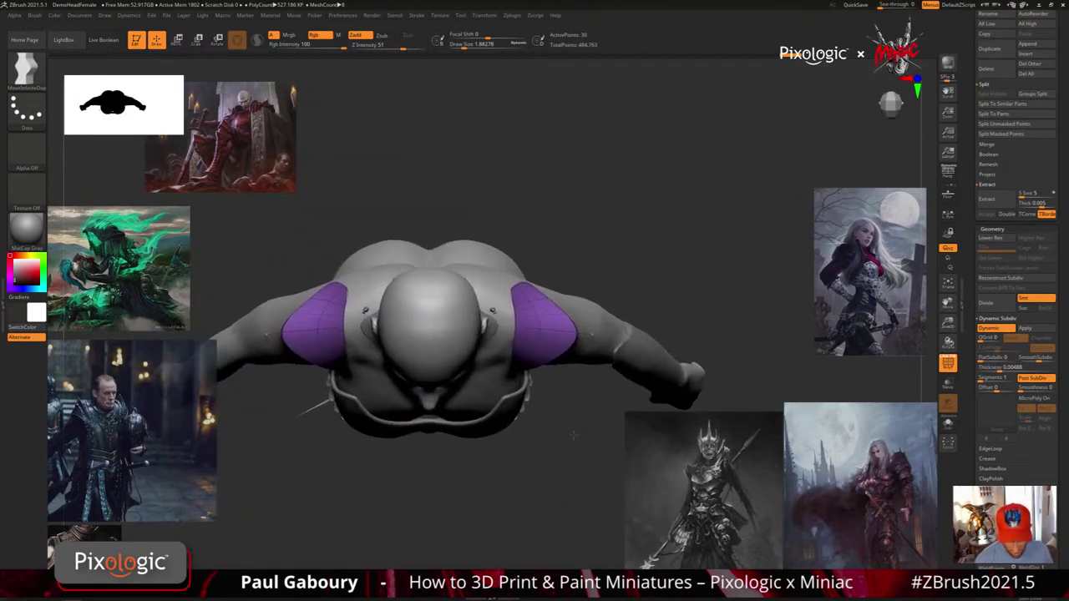
key(b)
key(m)
key(v)
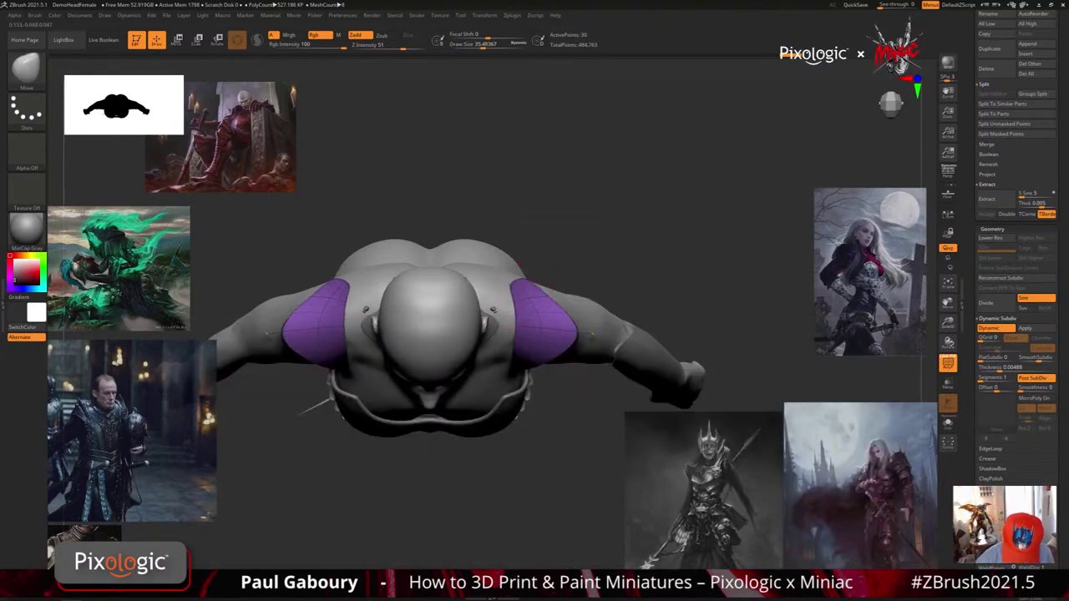
drag(524, 329, 528, 326)
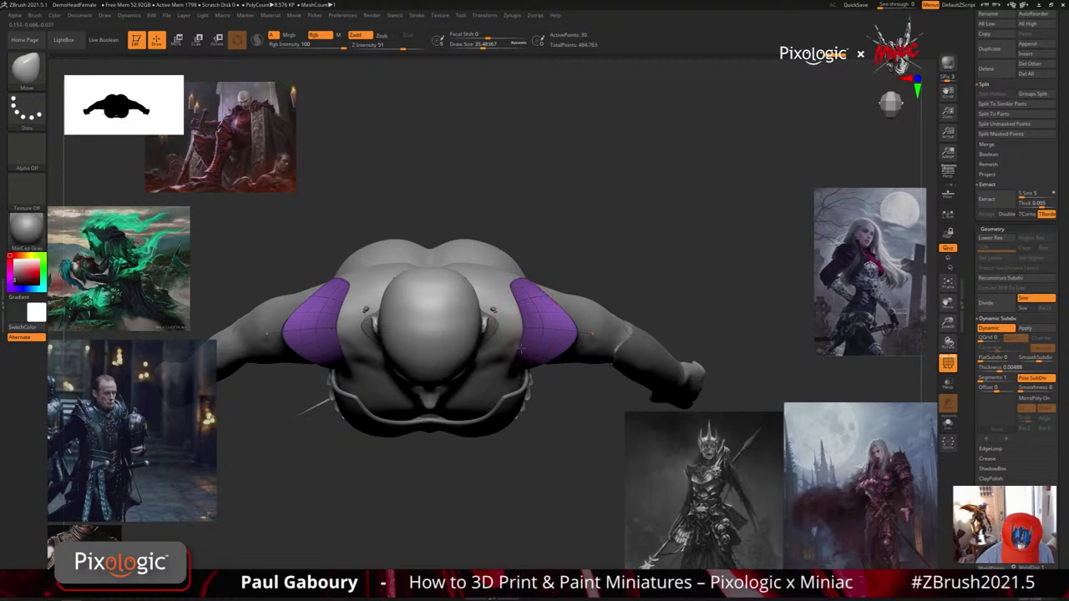
right_drag(522, 288, 546, 288)
drag(543, 294, 538, 288)
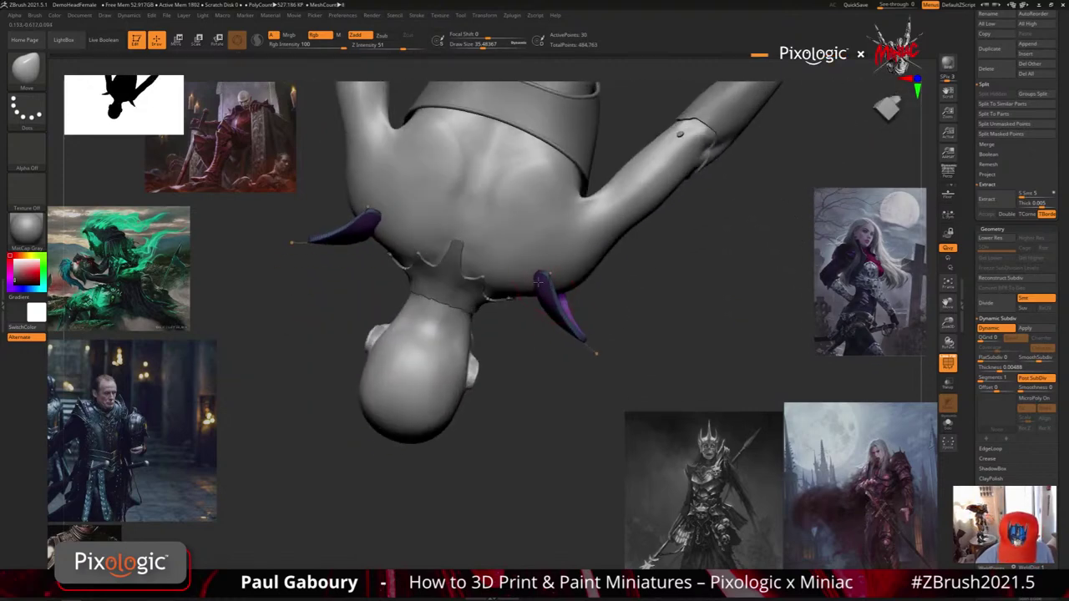
Place the transform gizmo on the inner corners of the shoulder guards, and rotate and shift them to sit closer to the chest
right_drag(547, 288, 590, 285)
ctrl+drag(523, 238, 523, 239)
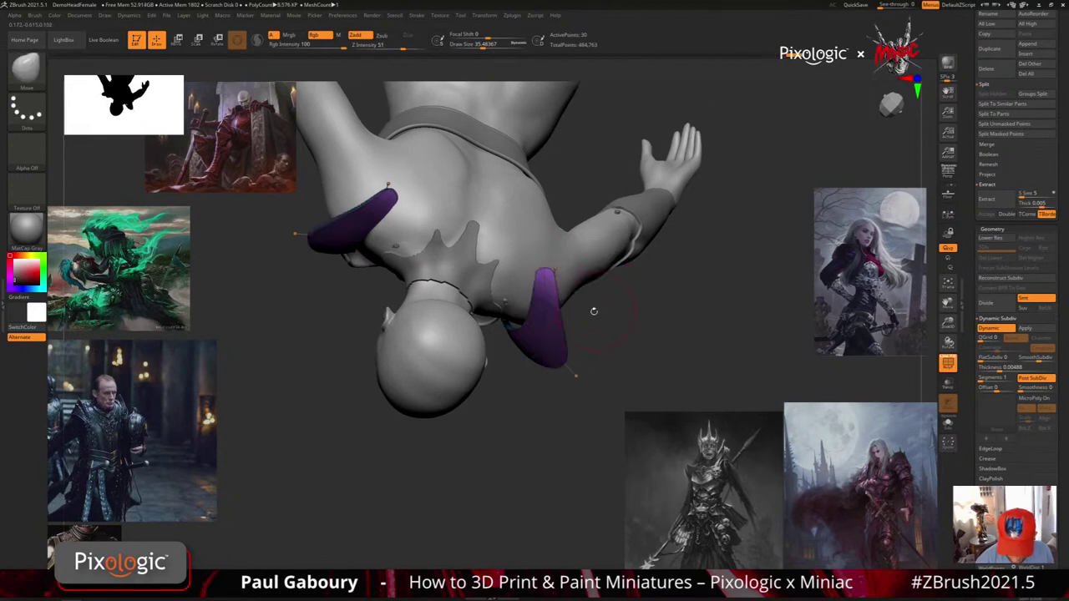
key(w)
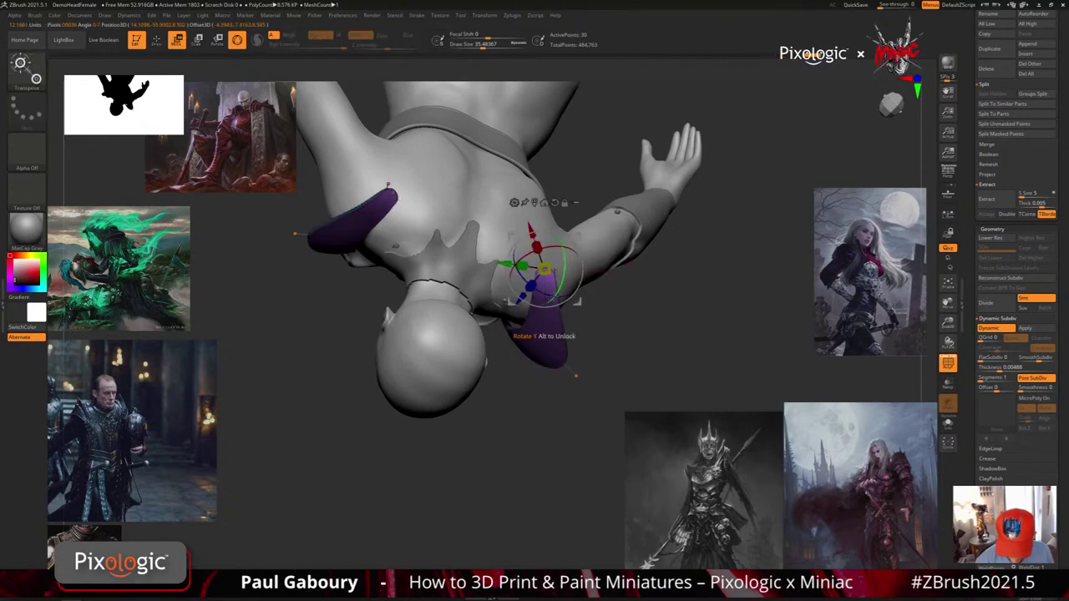
right_drag(554, 296, 574, 271)
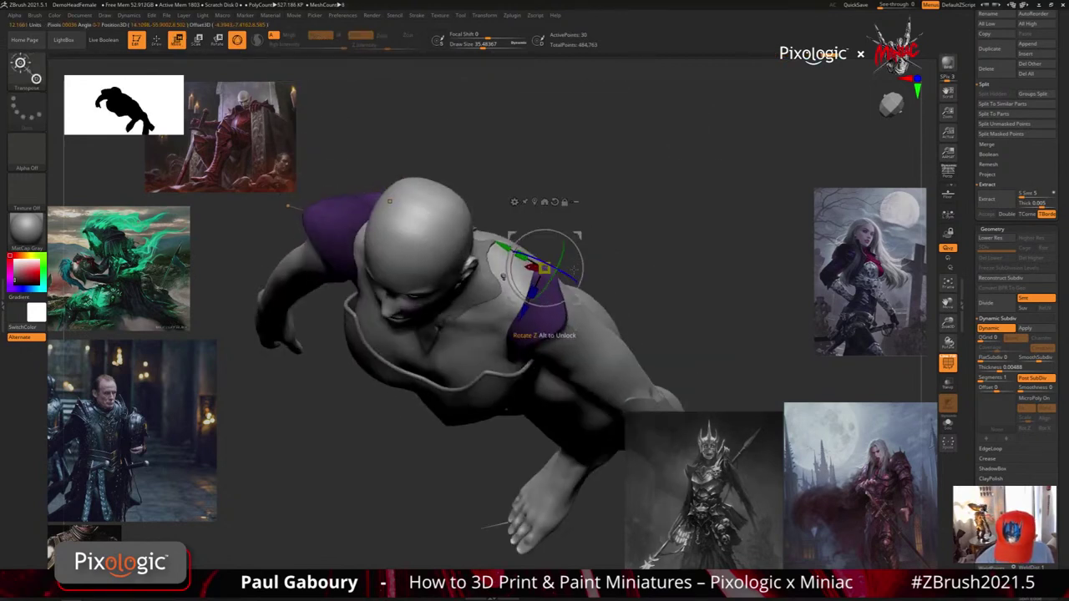
right_drag(561, 229, 574, 266)
drag(573, 267, 575, 274)
right_drag(587, 284, 649, 307)
drag(527, 260, 531, 262)
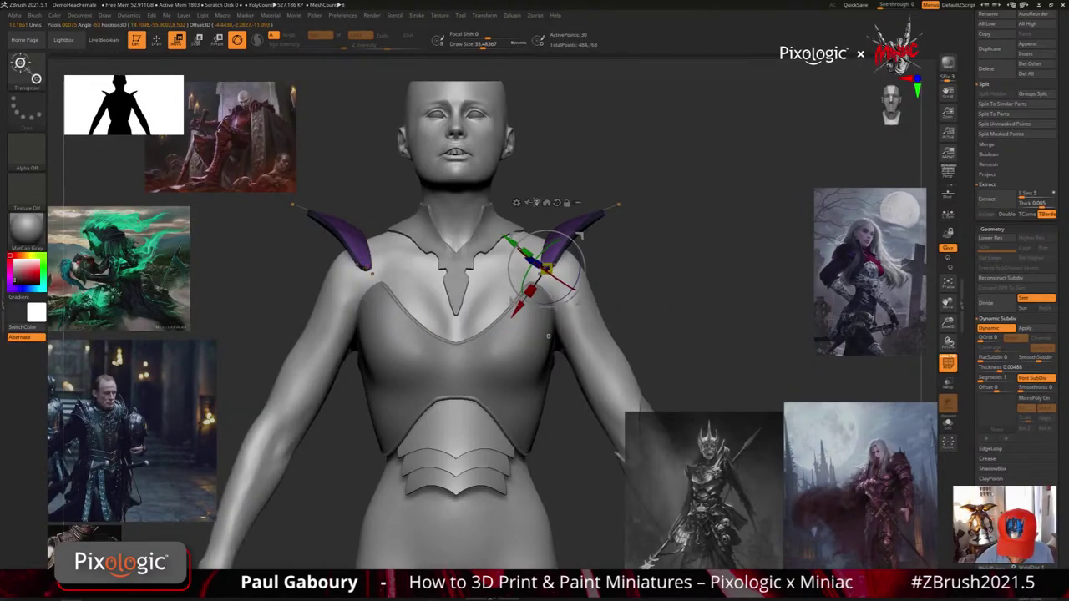
ctrl+right_drag(620, 248, 590, 264)
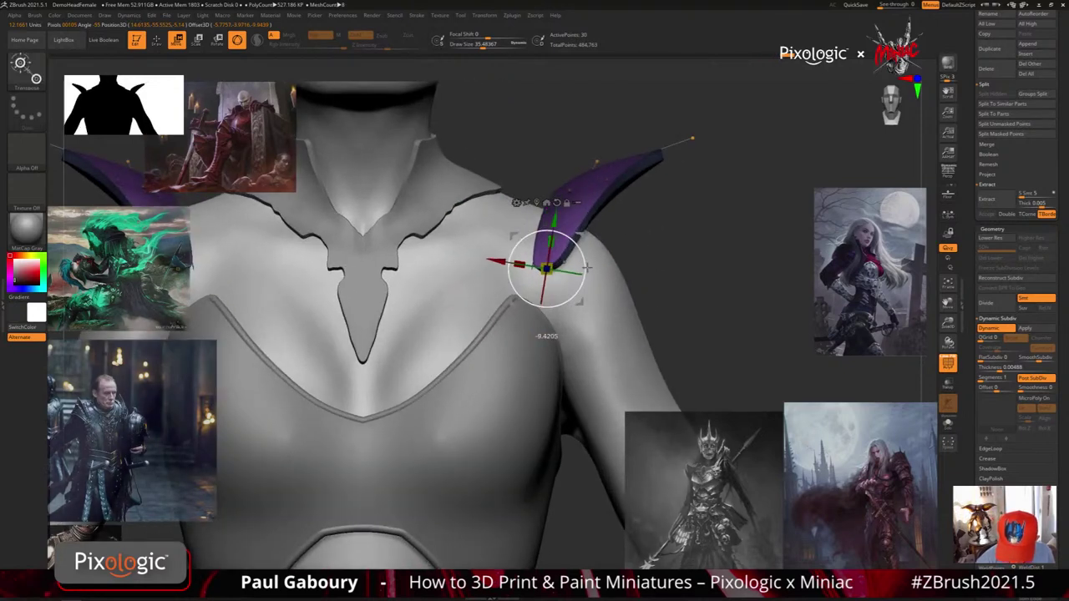
mouse_move(587, 267)
mouse_down()
mouse_move(587, 285)
mouse_move(569, 262)
mouse_up()
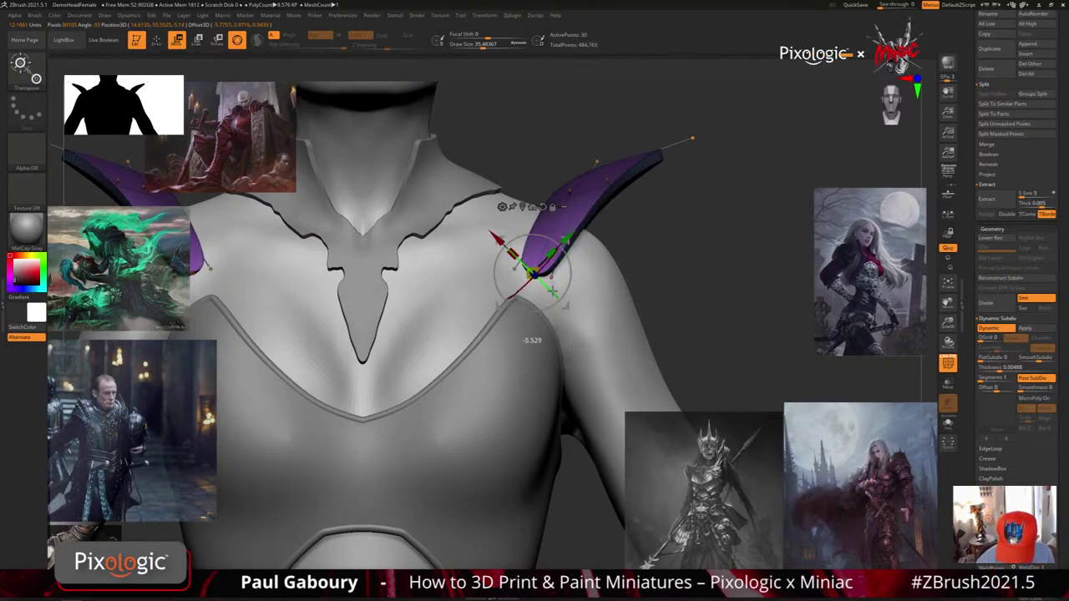
Move the transform gizmo to the back corner of a shoulder guard and rotate that corner toward the upper back
drag(680, 261, 506, 280)
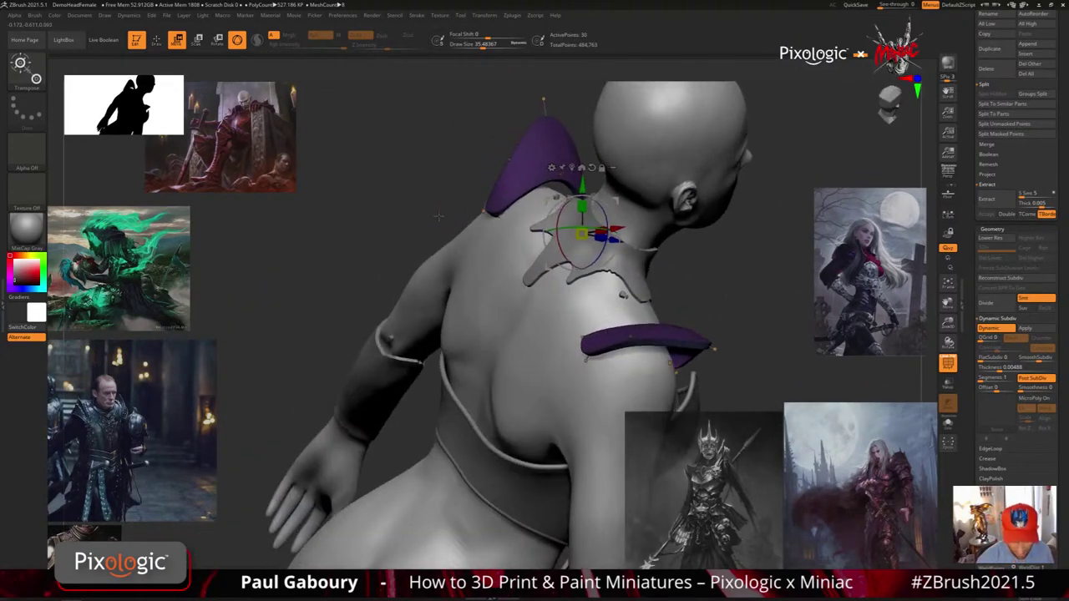
alt+right_drag(506, 279, 509, 363)
click(496, 296)
ctrl+right_drag(501, 309, 610, 363)
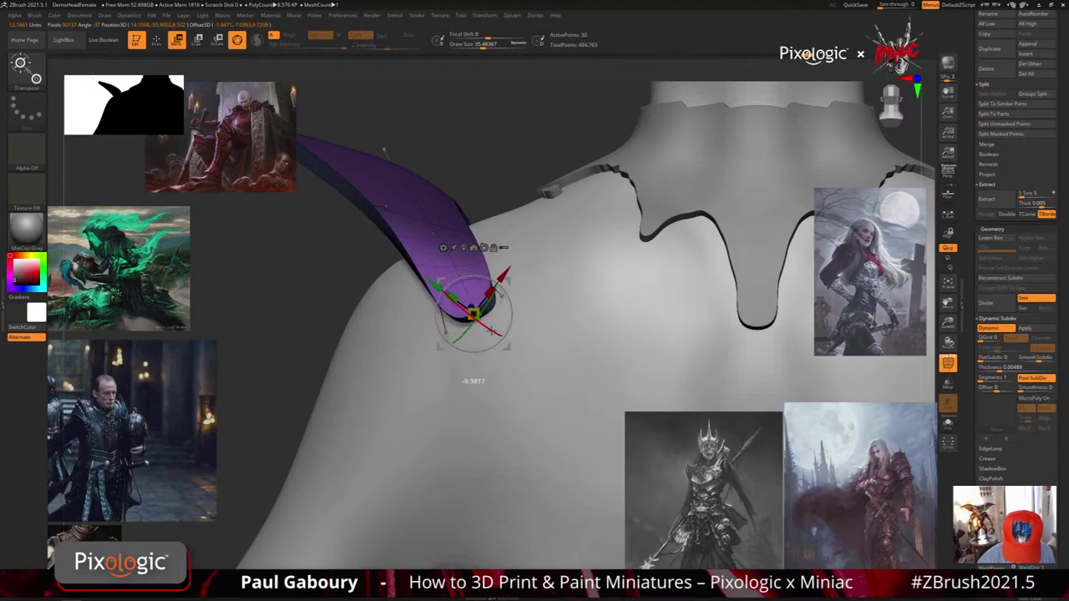
ctrl+right_drag(514, 342, 580, 371)
drag(581, 370, 576, 378)
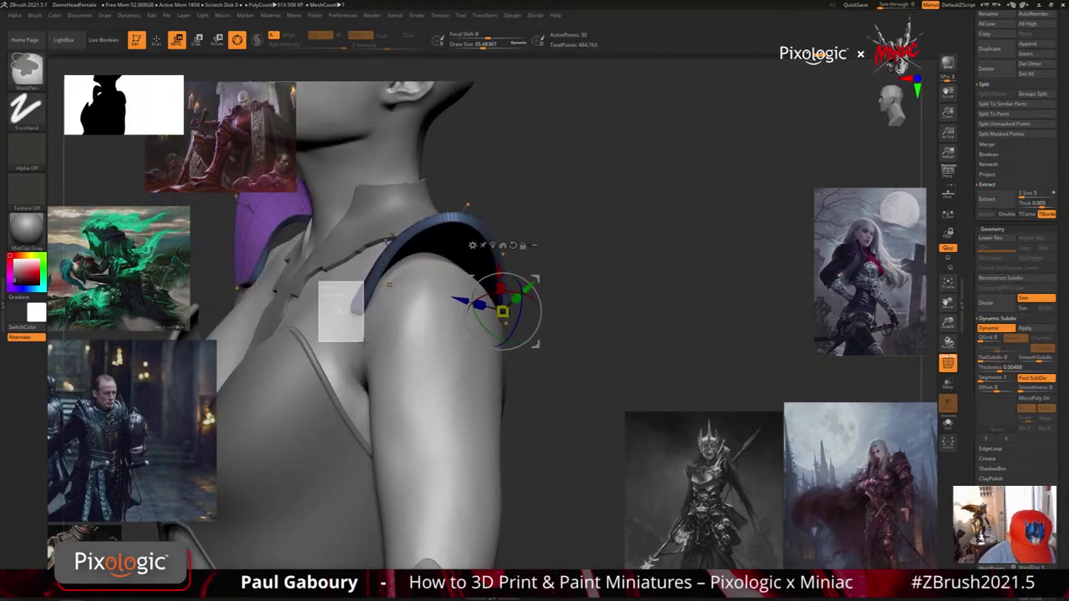
Mask the shoulder guard's front corner to center the transform gizmo there, and reorient the gizmo's axes to the corner
click(355, 311)
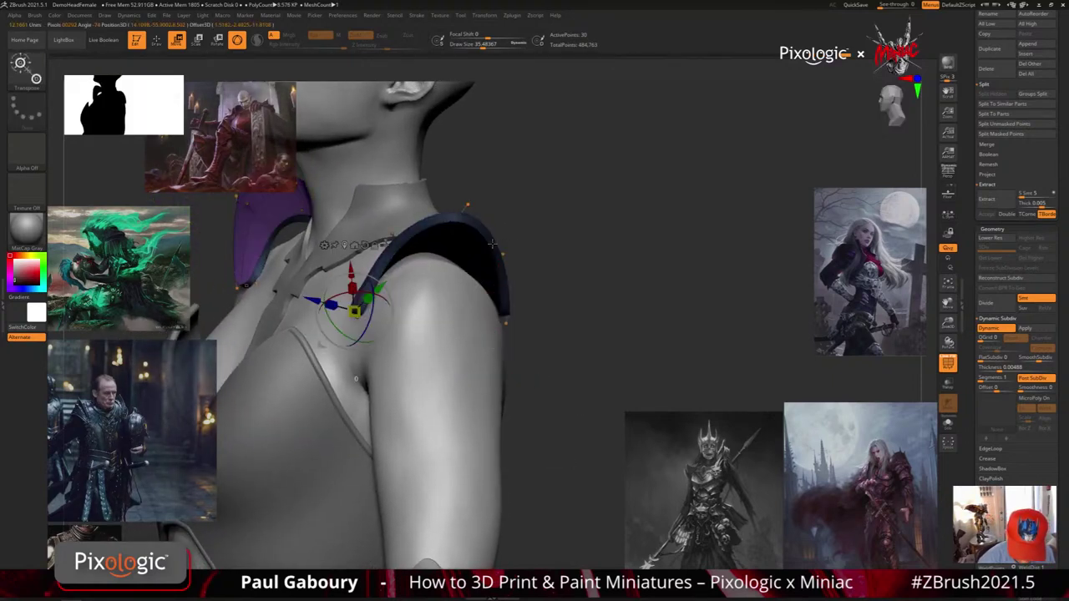
shift+right_drag(482, 336, 474, 344)
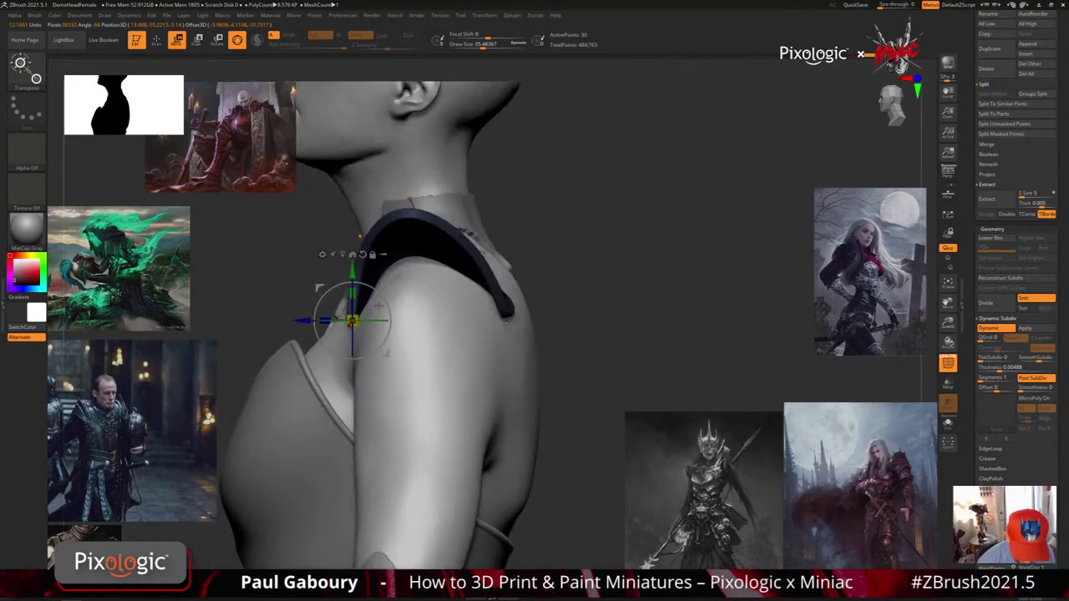
alt+drag(386, 304, 380, 292)
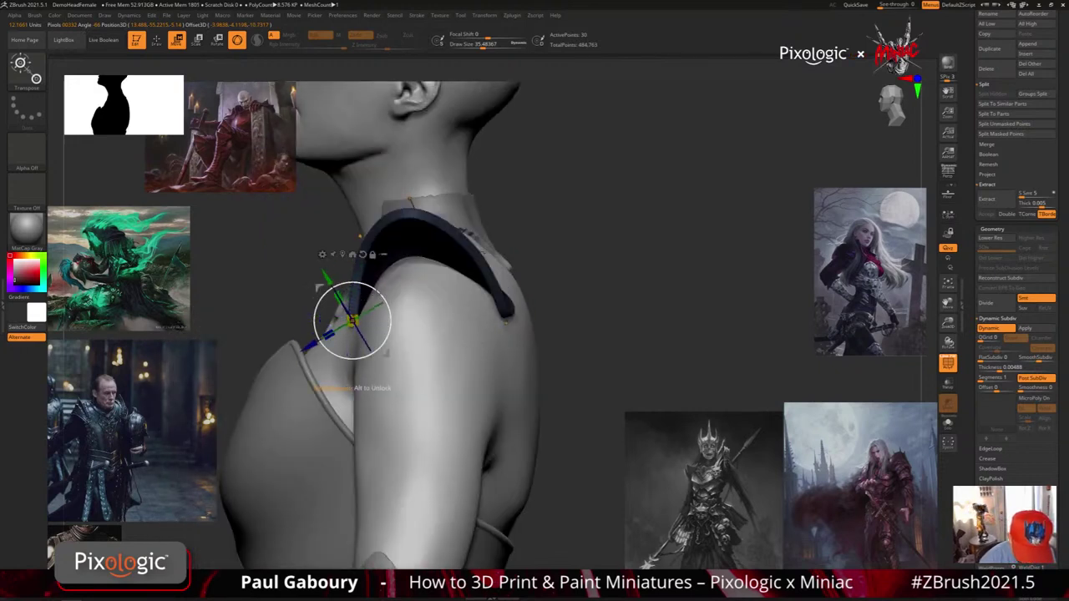
right_drag(381, 293, 411, 296)
alt+drag(371, 289, 343, 288)
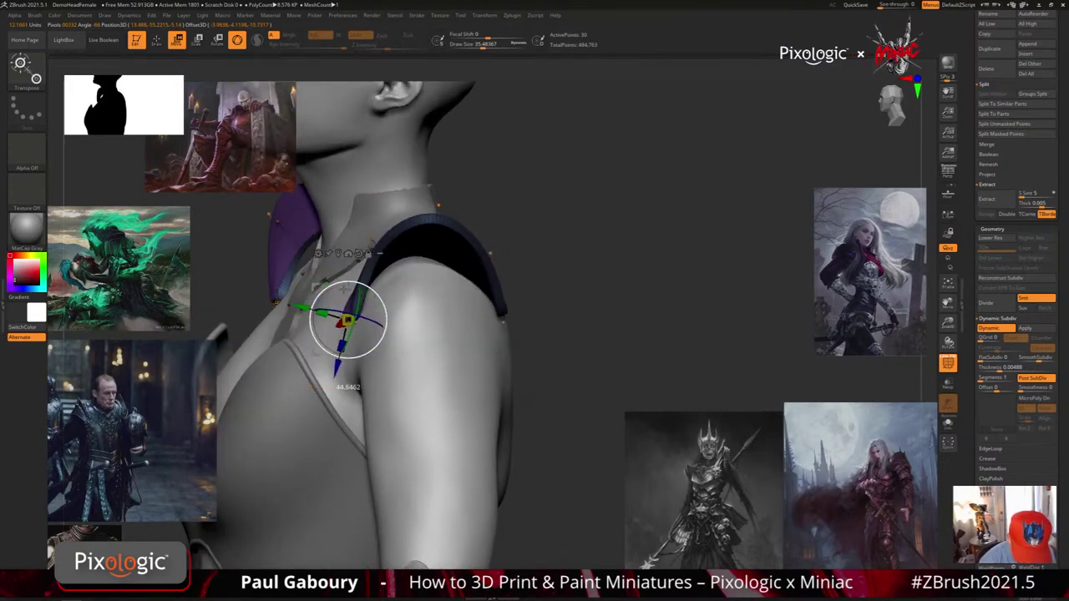
Turn off dynamic subdivision and adjust the low-poly shoulder guards' inner edge and upper ridge with the Move brush at a draw size of about 12.5
mouse_move(348, 319)
right_down()
mouse_move(538, 391)
mouse_move(550, 385)
mouse_move(512, 284)
mouse_move(551, 376)
mouse_move(557, 366)
mouse_move(548, 384)
right_up()
key(shift+f)
key(shift+f)
key(shift+d)
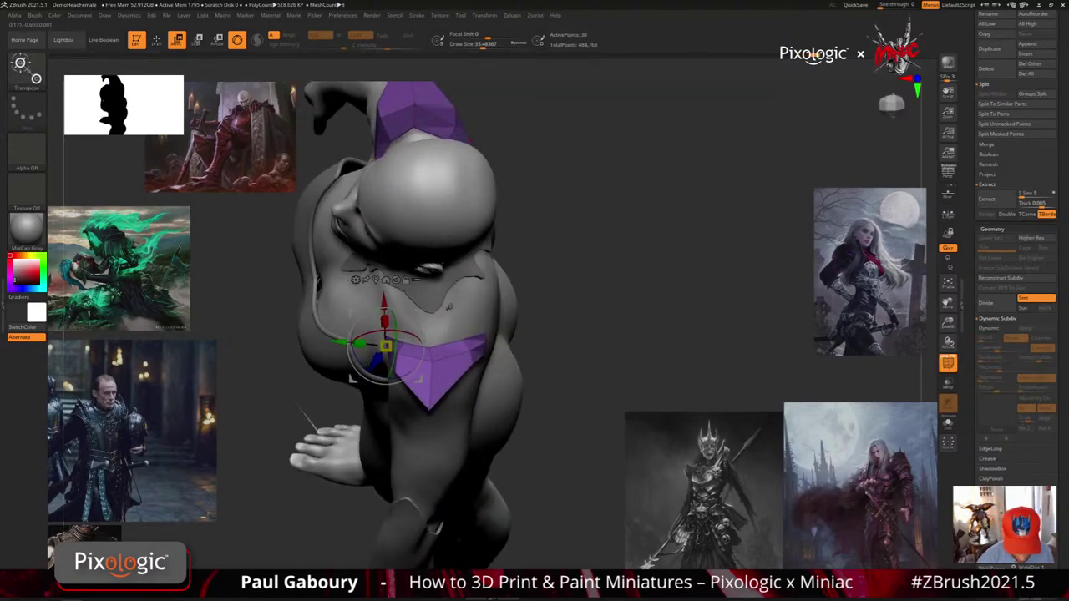
key(q)
key(s)
drag(431, 344, 424, 344)
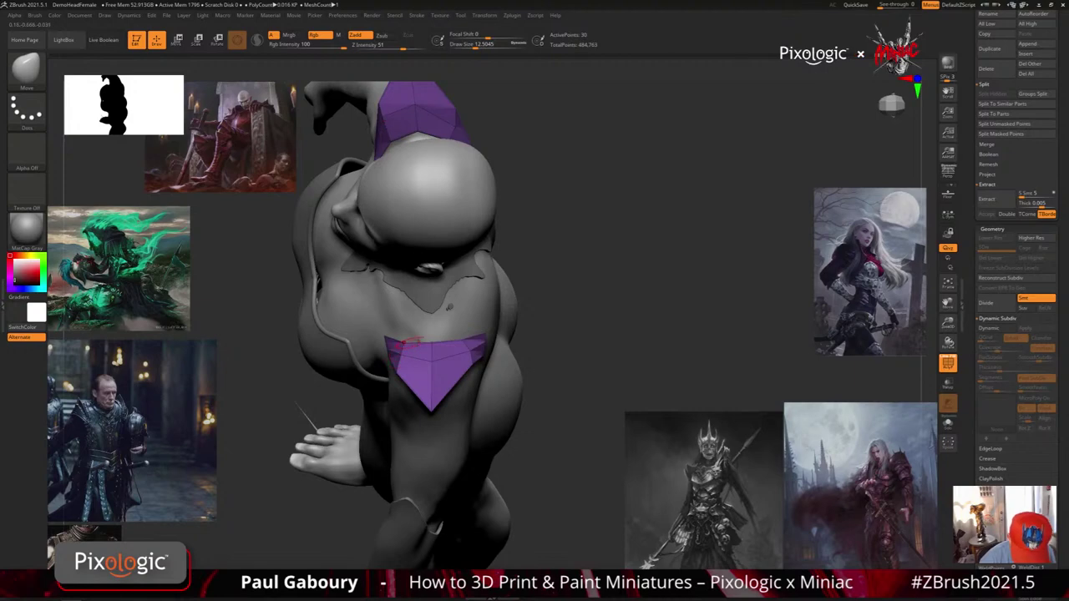
mouse_move(486, 363)
right_down()
mouse_move(455, 345)
mouse_move(544, 336)
mouse_move(555, 426)
mouse_move(535, 322)
mouse_move(464, 319)
right_up()
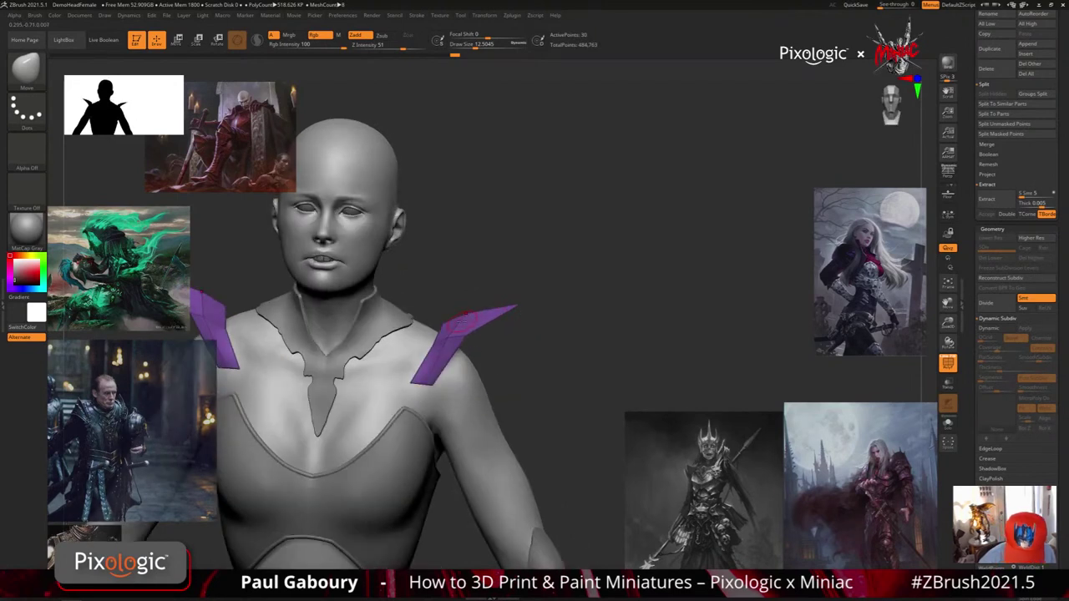
drag(467, 314, 467, 324)
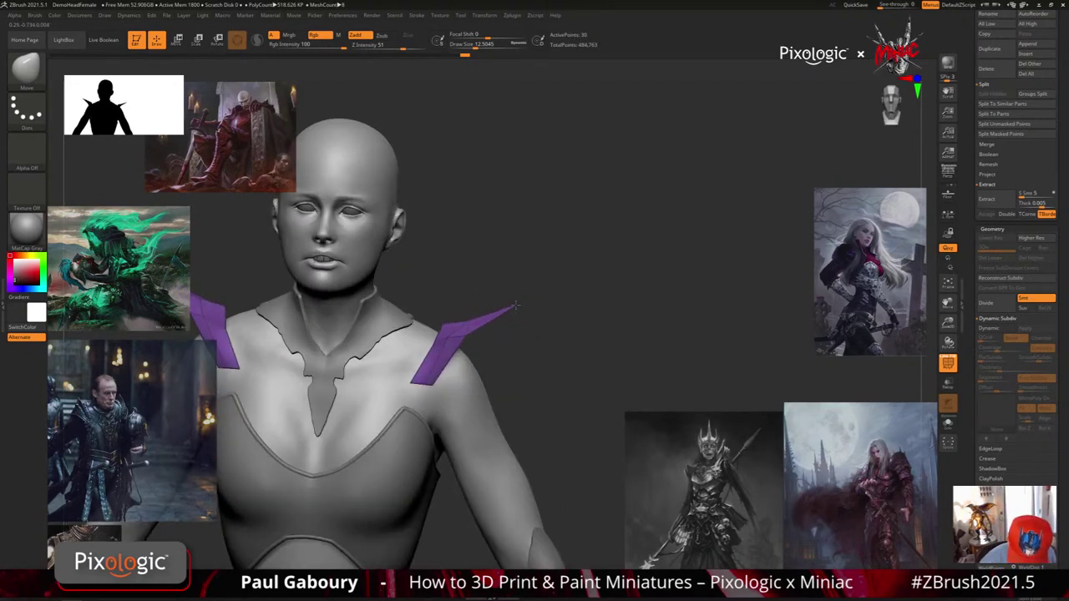
Examine the adjusted shoulder guards from several angles with dynamic subdivision and the polyframe toggled
key(d)
ctrl+right_drag(556, 398, 558, 387)
mouse_move(558, 386)
right_down()
mouse_move(584, 392)
mouse_move(562, 383)
right_up()
shift+right_drag(536, 346, 560, 414)
key(shift+f)
key(shift+d)
Switch to the ZModeler brush and set its edge action to Slide with the EdgeLoop Complete target
right_drag(477, 359, 467, 361)
right_drag(466, 324, 479, 353)
key(b)
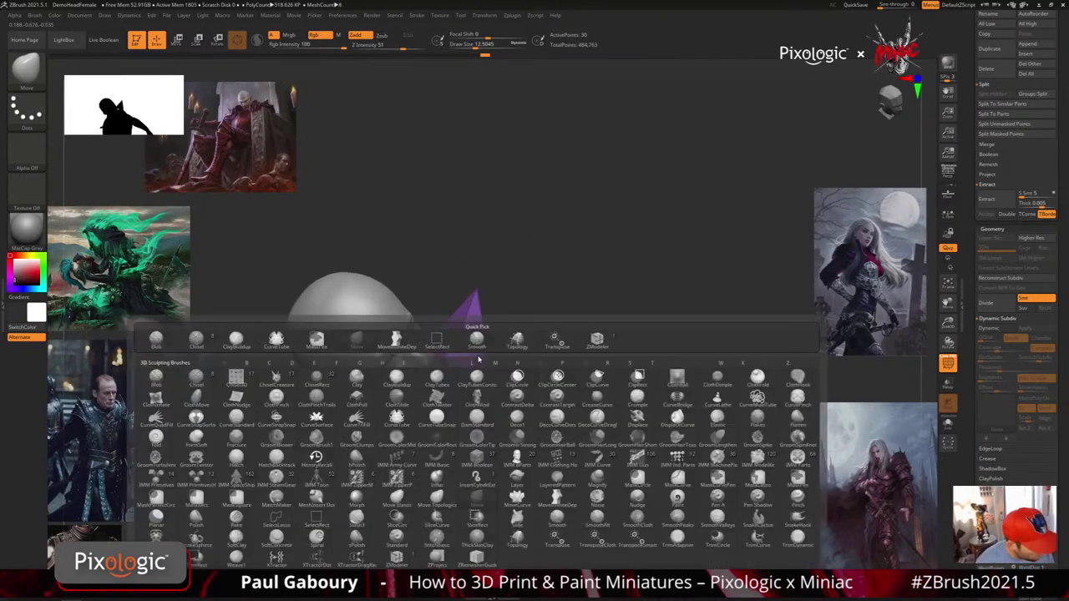
key(z)
key(m)
key(space)
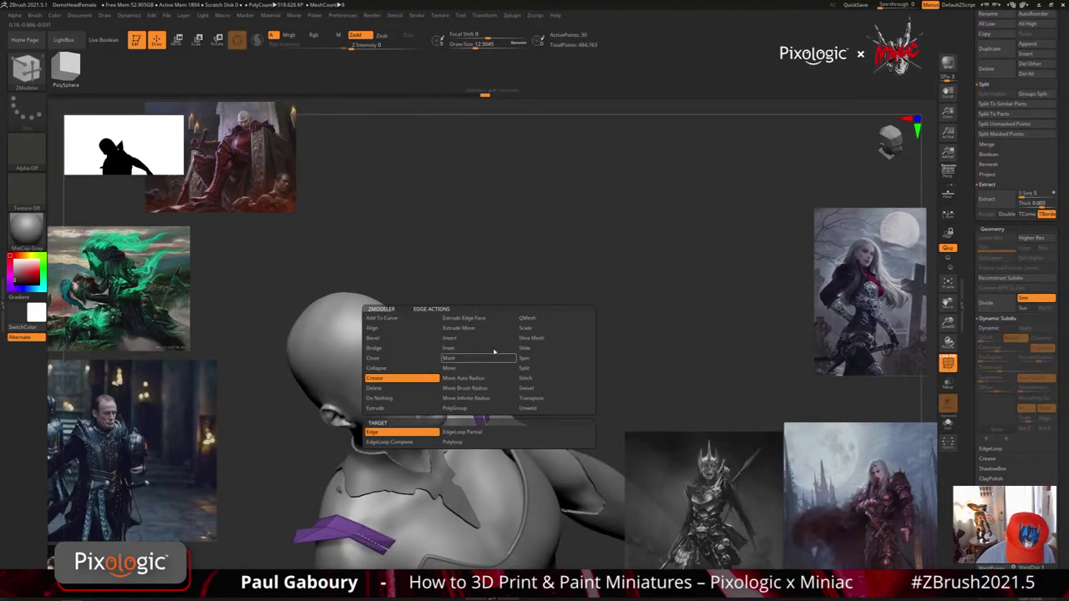
click(540, 351)
click(496, 431)
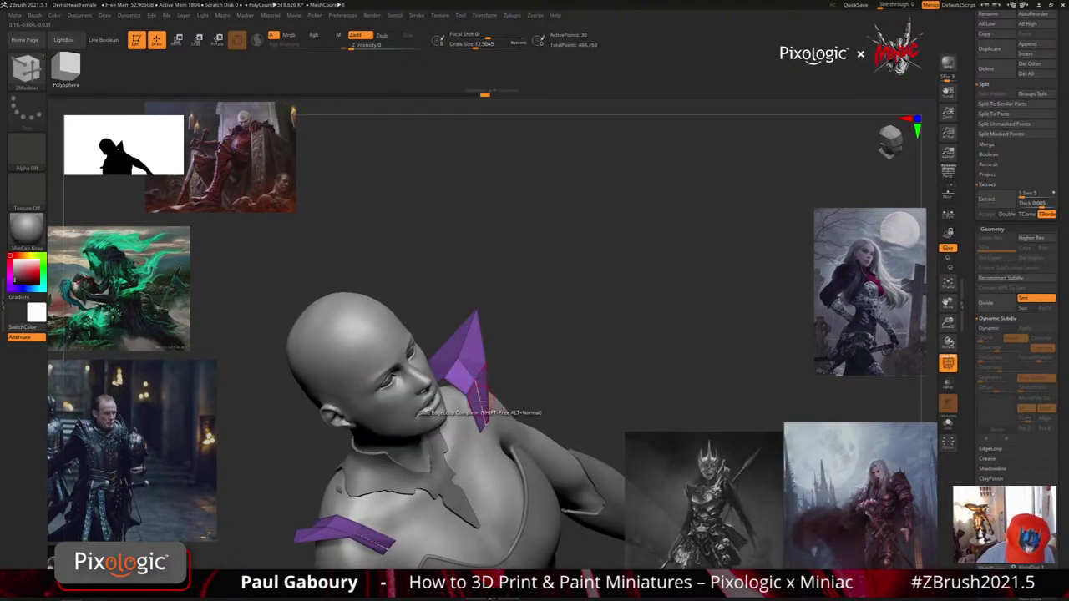
Try the ZModeler Inset edge action with the EdgeLoop Partial target on the shoulder guards, and undo it
key(space)
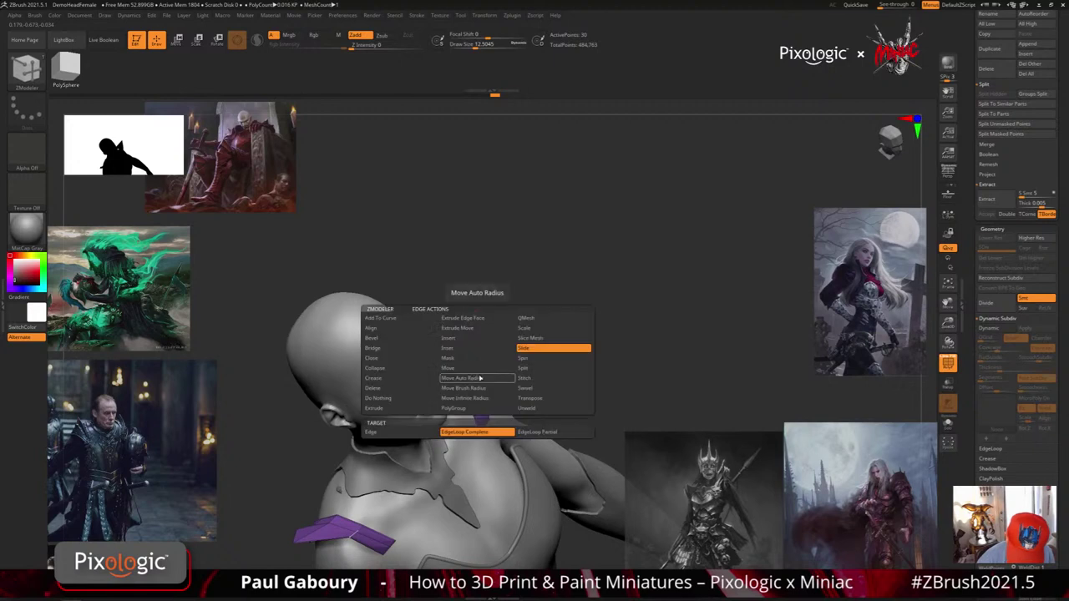
click(480, 349)
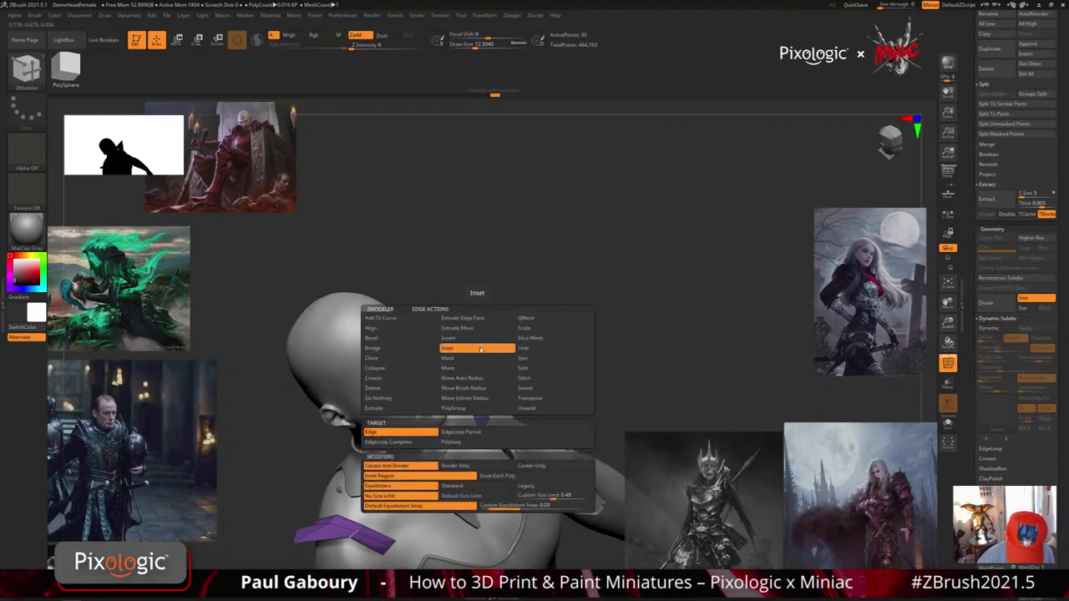
click(484, 434)
drag(479, 377, 482, 375)
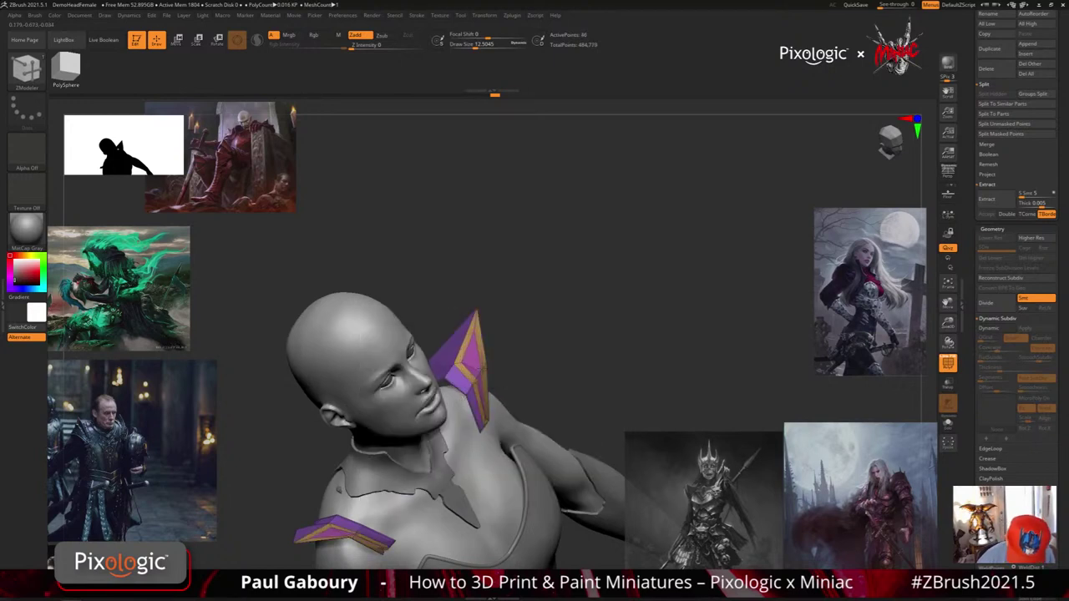
key(ctrl+z)
Set the ZModeler edge action to Insert with Single EdgeLoop and add one edge loop along the length of each shoulder guard
key(space)
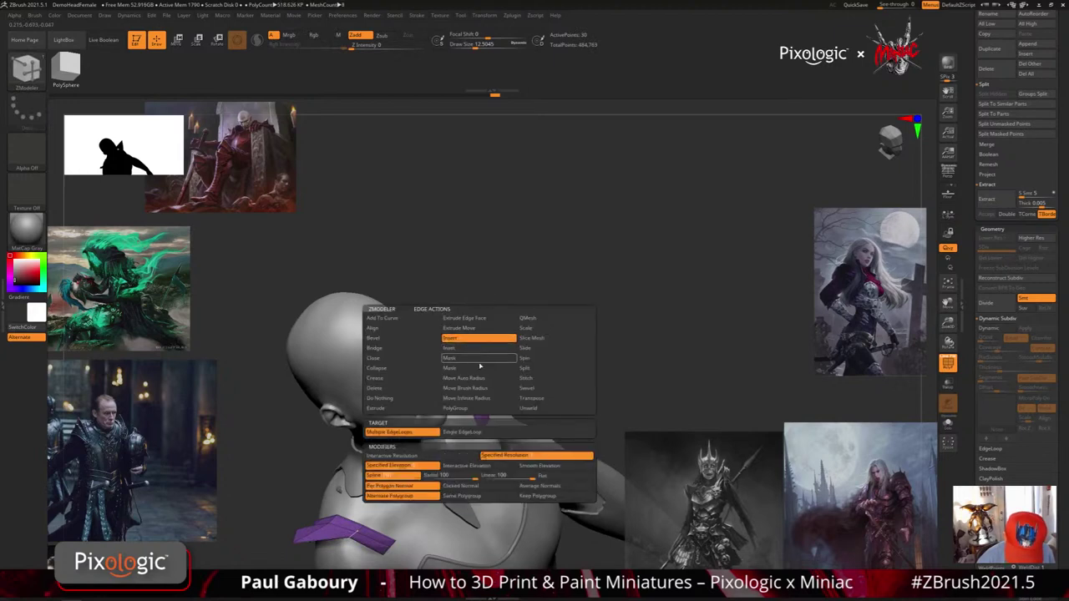
click(481, 432)
click(481, 371)
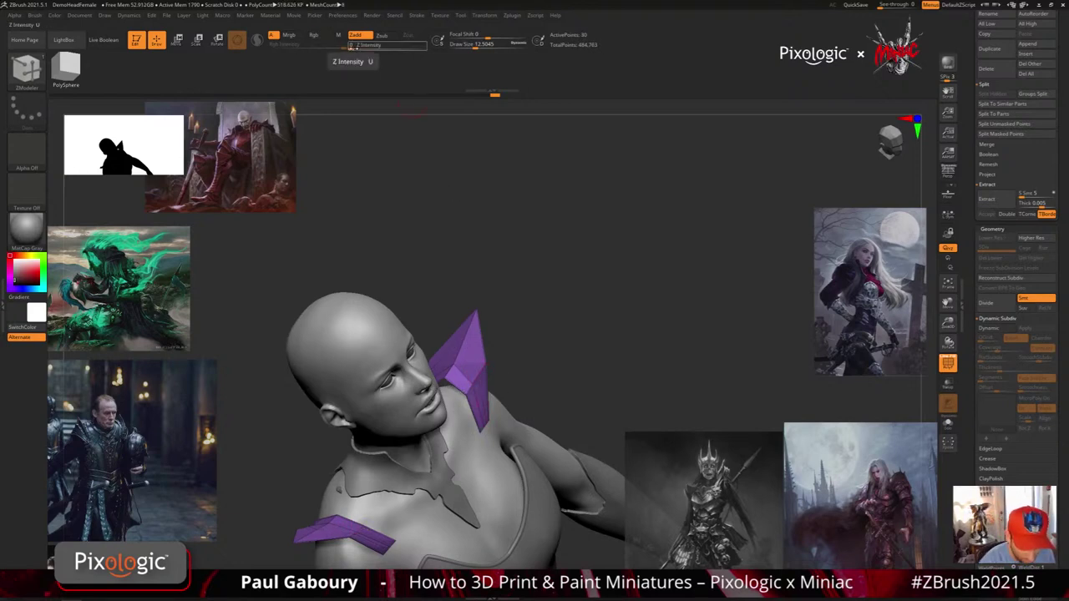
click(478, 375)
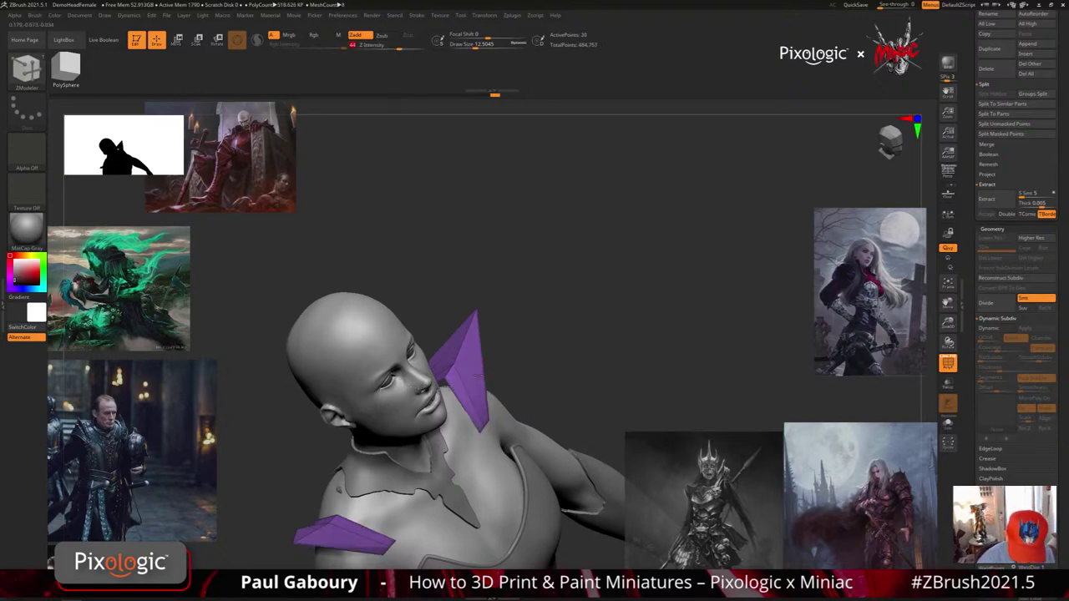
key(ctrl+z)
click(477, 374)
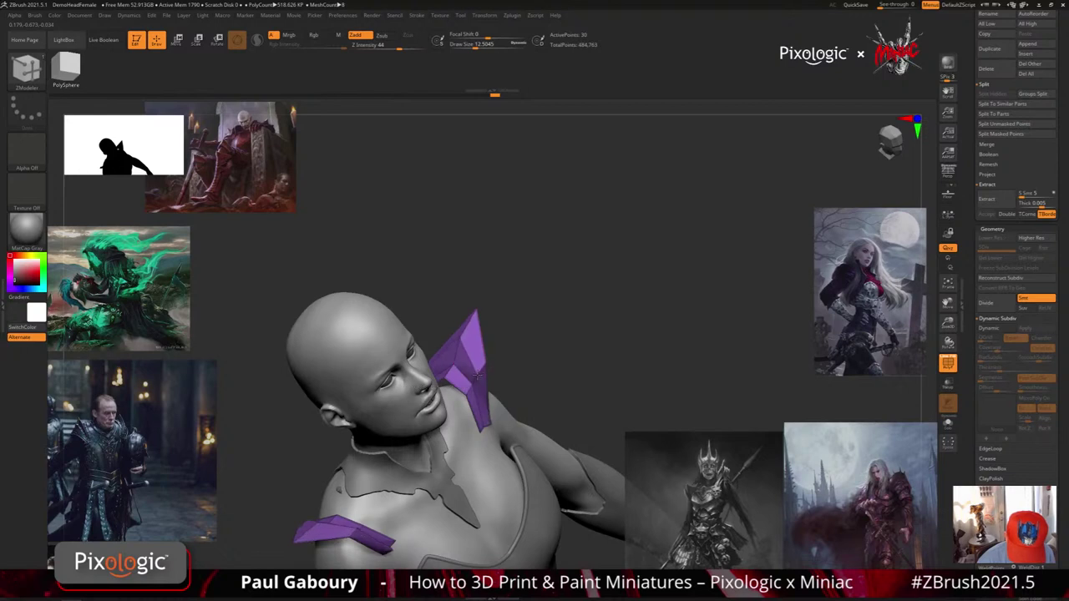
drag(494, 385, 478, 388)
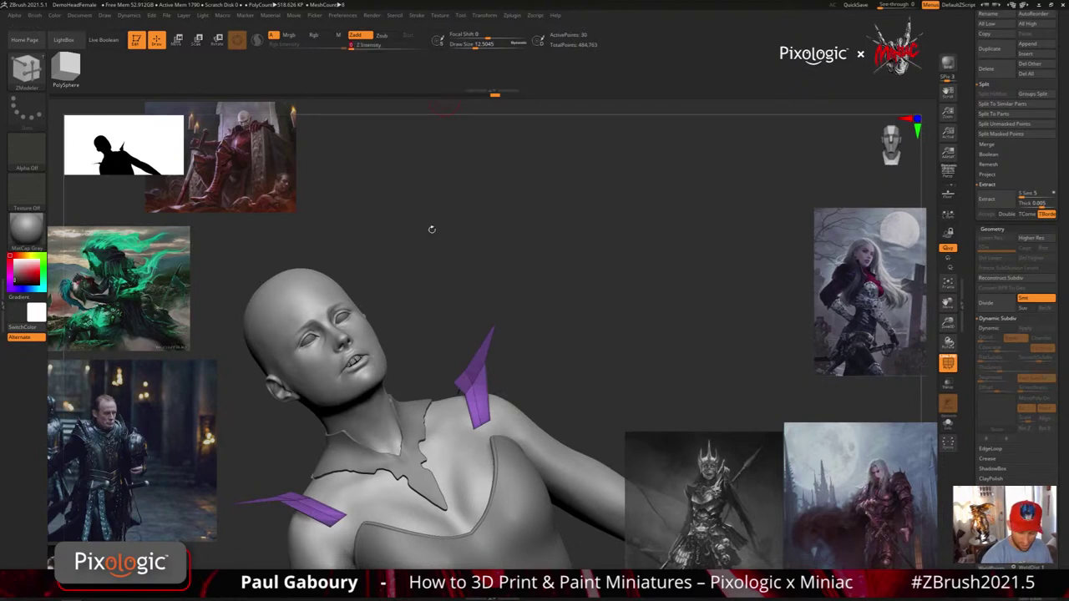
drag(430, 226, 539, 405)
Compare the shoulder guards with dynamic subdivision and the polyframe turned off and on, leaving dynamic subdivision on
key(d)
key(shift+f)
key(shift+d)
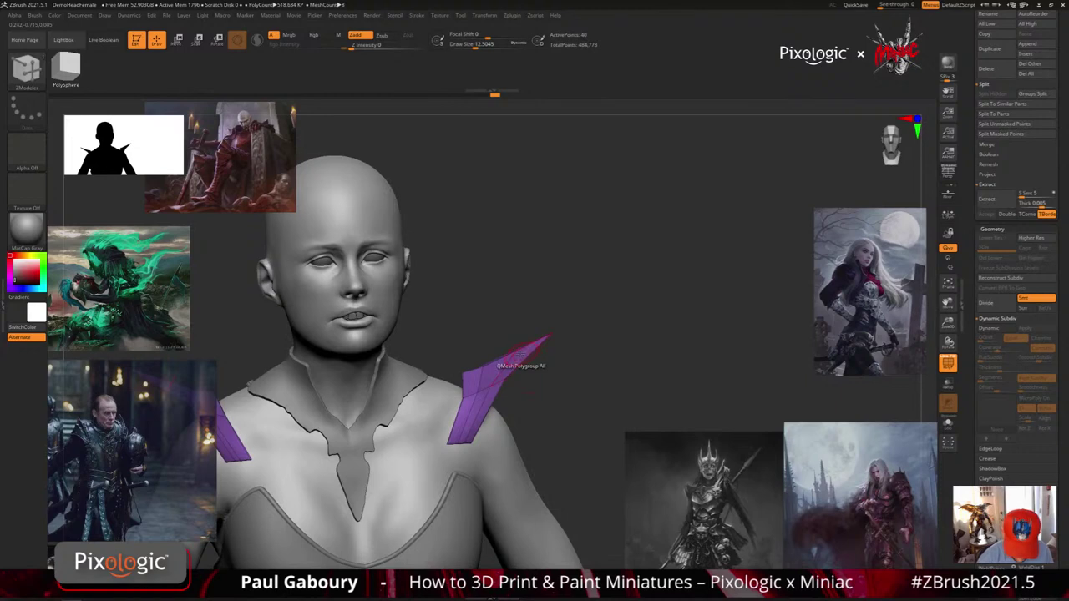
key(d)
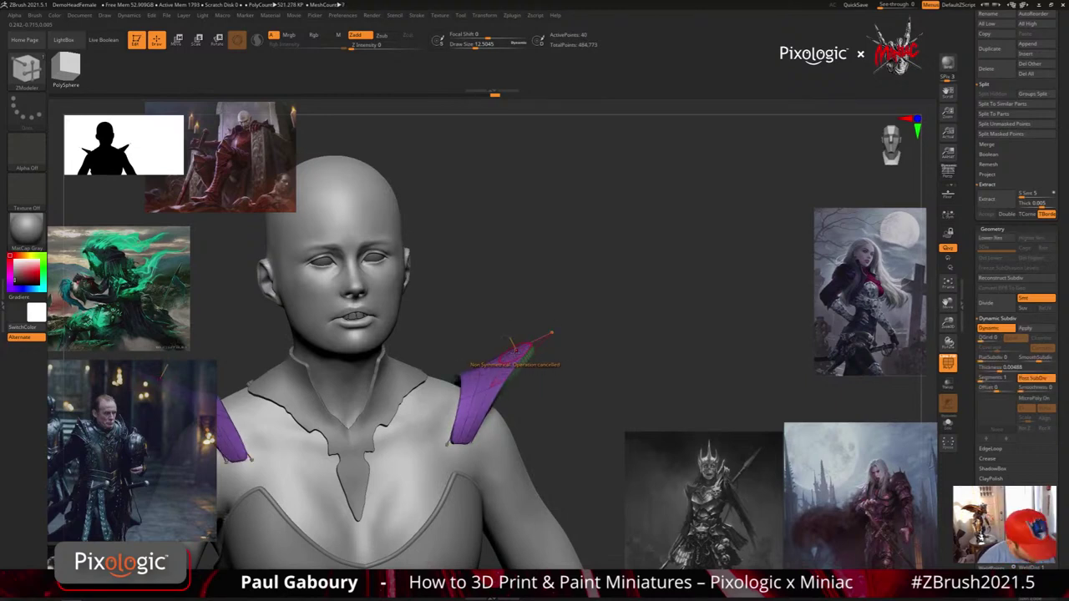
Switch back to the Move brush, reduce the draw size to about 8.4, and review the shoulder guards from the front and side
key(b)
key(z)
key(m)
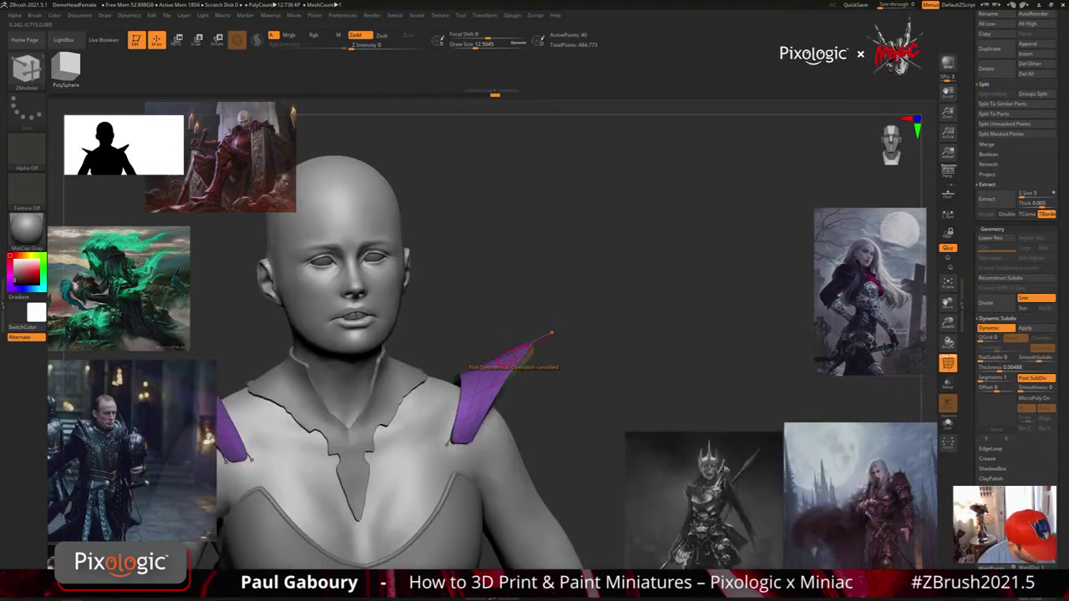
key(b)
key(m)
key(v)
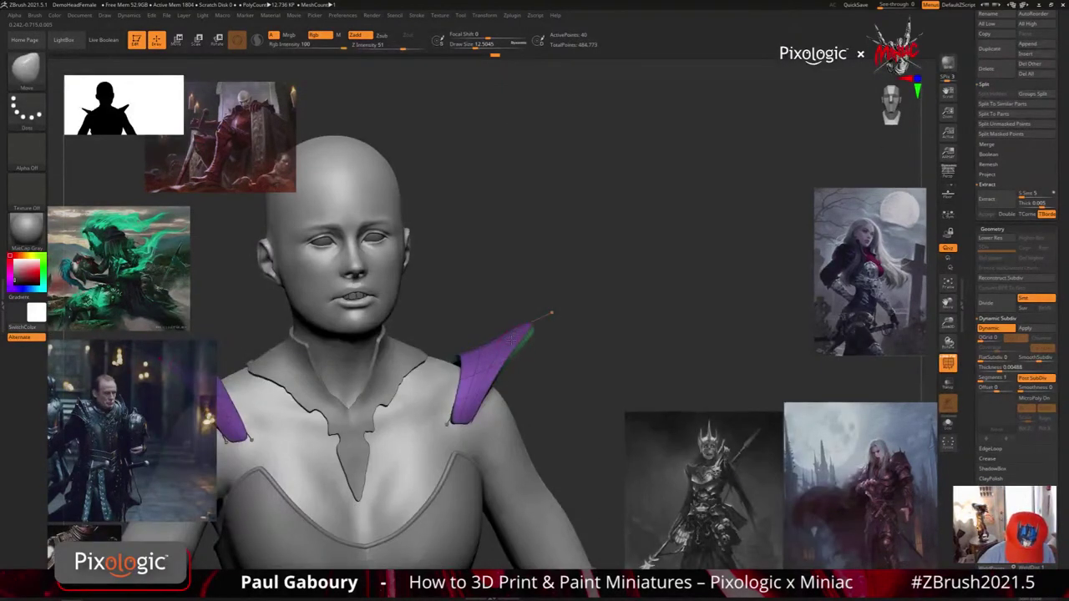
drag(538, 365, 520, 344)
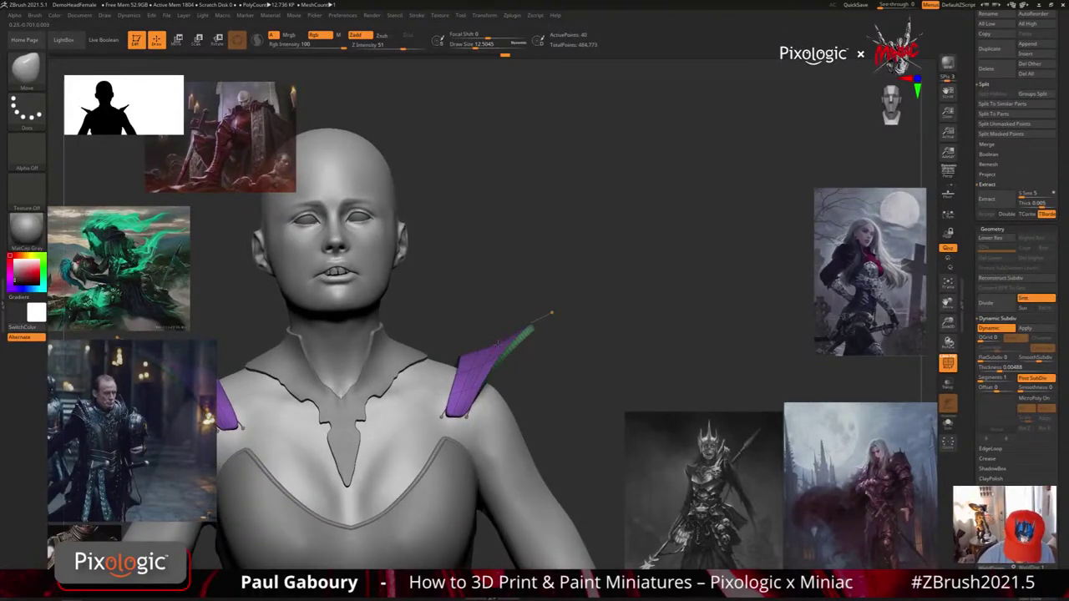
right_drag(539, 330, 543, 363)
key(s)
drag(543, 362, 540, 362)
ctrl+right_drag(540, 362, 520, 351)
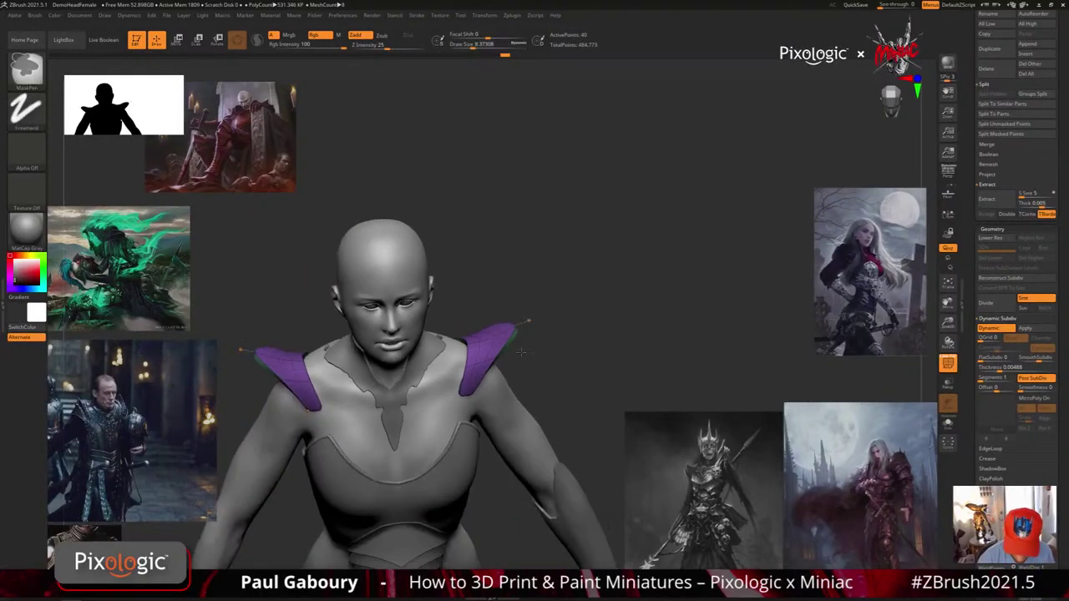
drag(521, 353, 504, 385)
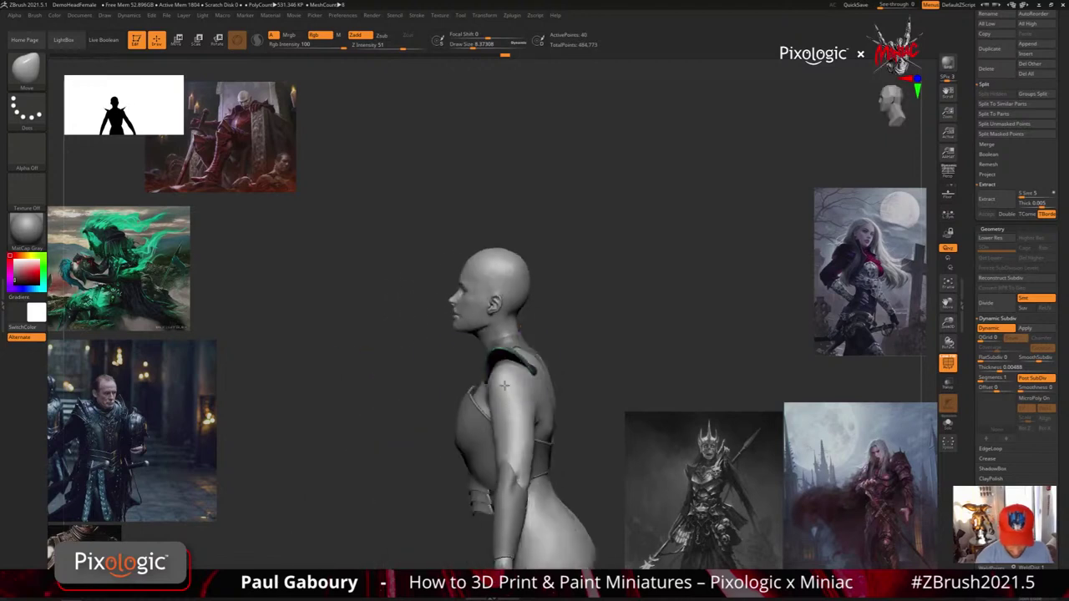
Pull the lower rear corners of the shoulder guards inward toward the spine with the Move brush
right_drag(504, 385, 479, 394)
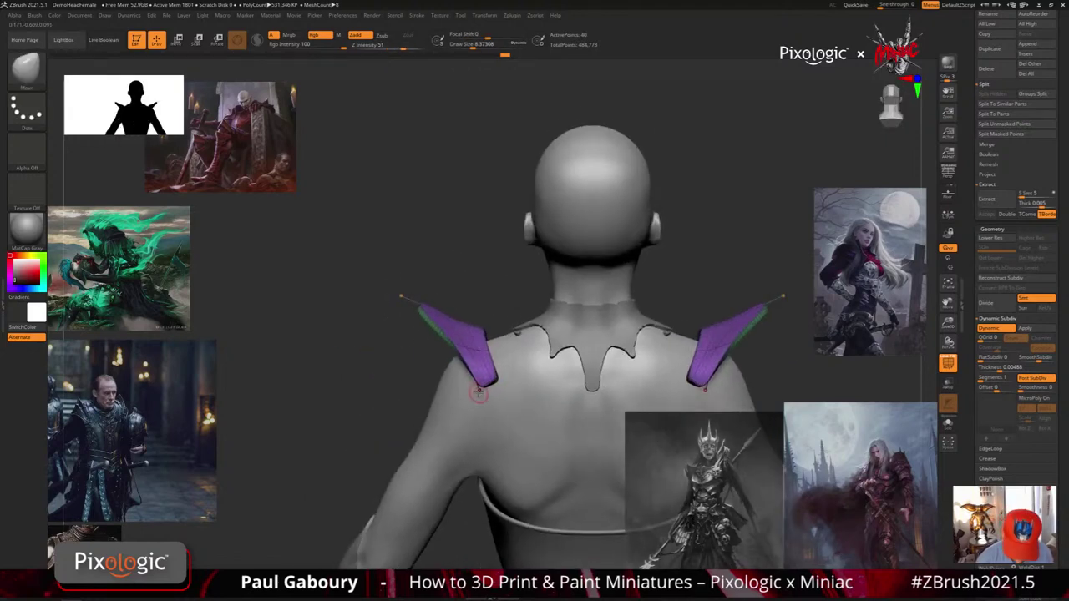
drag(479, 394, 511, 386)
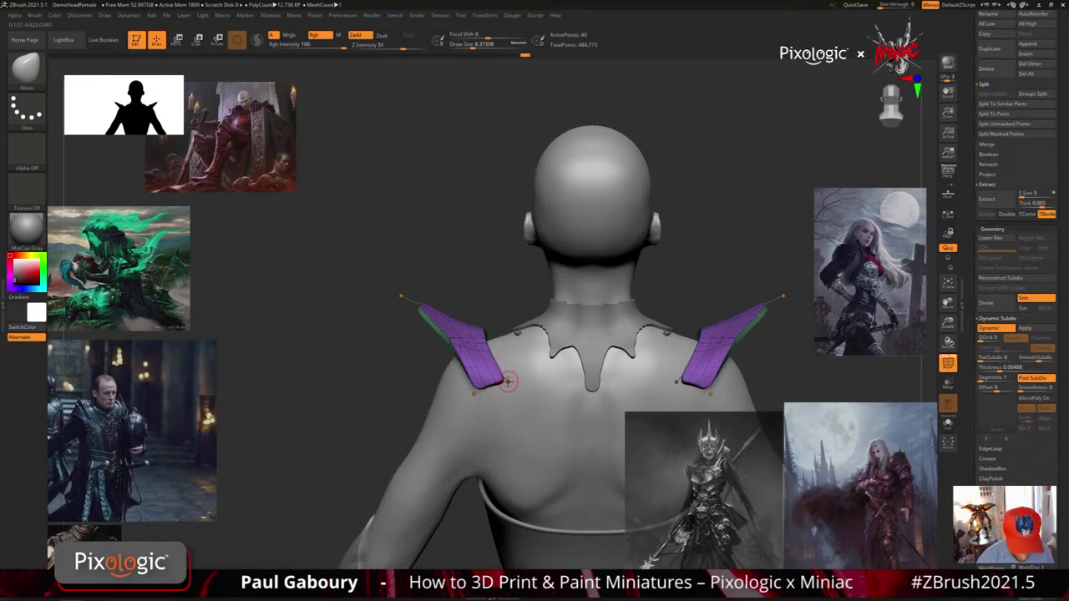
mouse_move(508, 381)
ctrl+right_down()
mouse_move(515, 405)
mouse_move(515, 380)
ctrl+right_up()
right_click(513, 381)
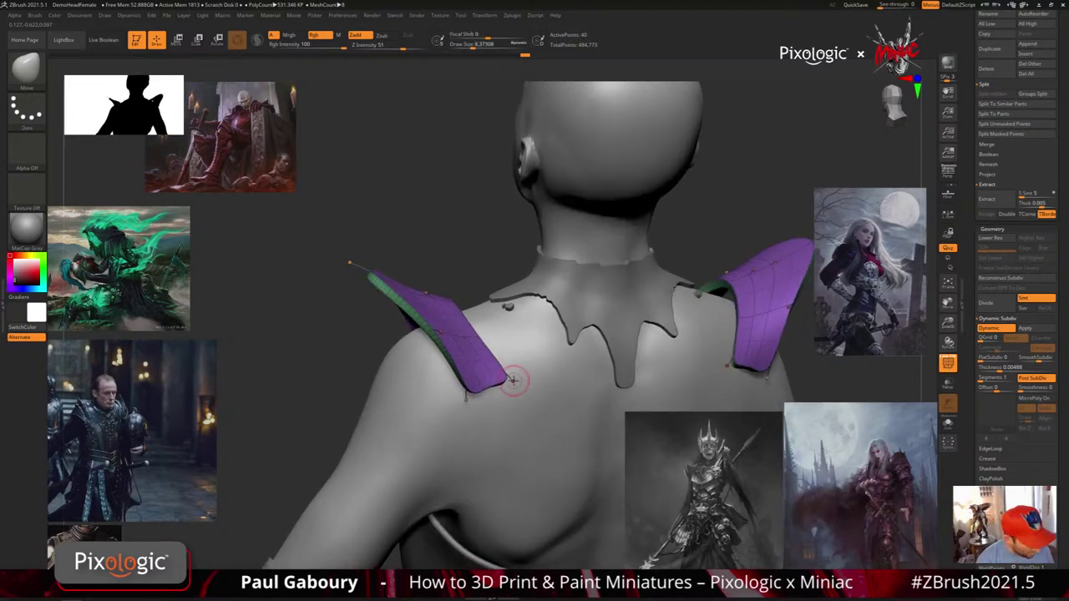
Set the ZModeler point Move action to Snap To Surface and move the lower rear corner points of the shoulder guards
key(b)
key(z)
key(m)
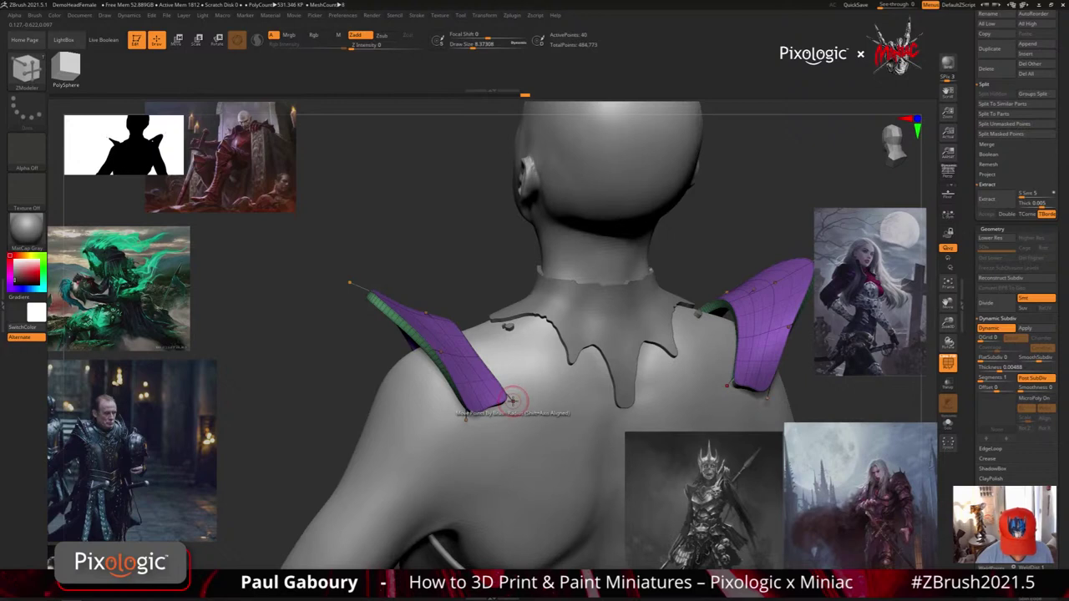
key(space)
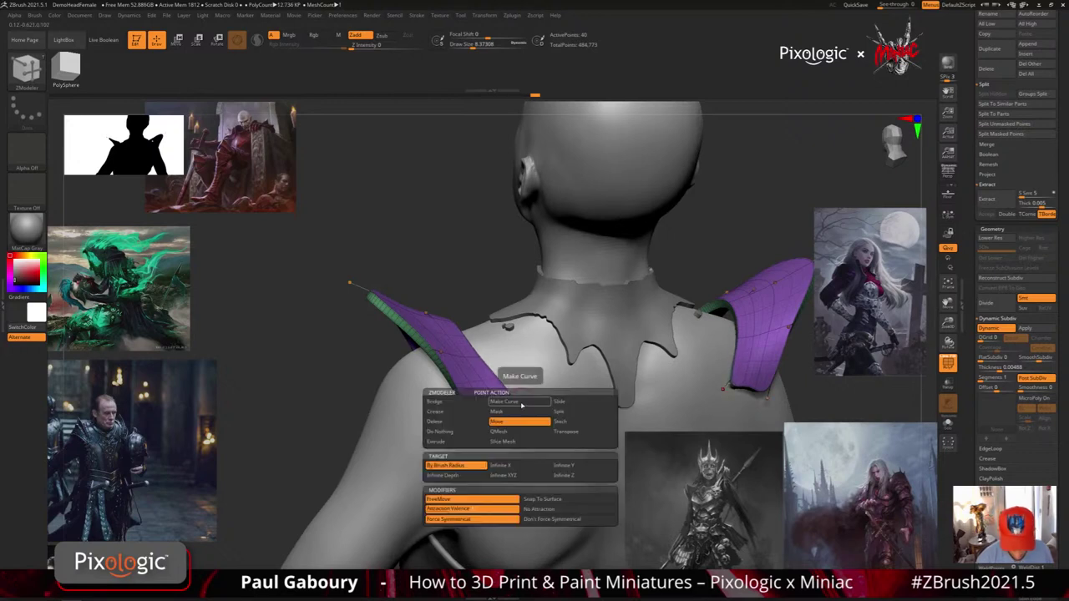
click(568, 500)
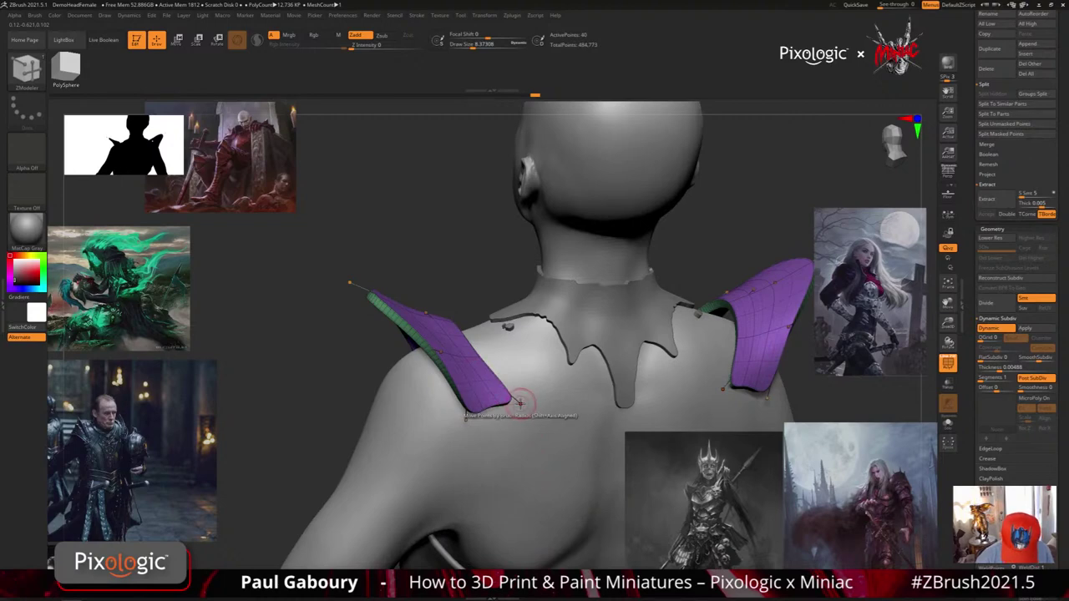
right_drag(484, 424, 466, 420)
drag(466, 419, 462, 416)
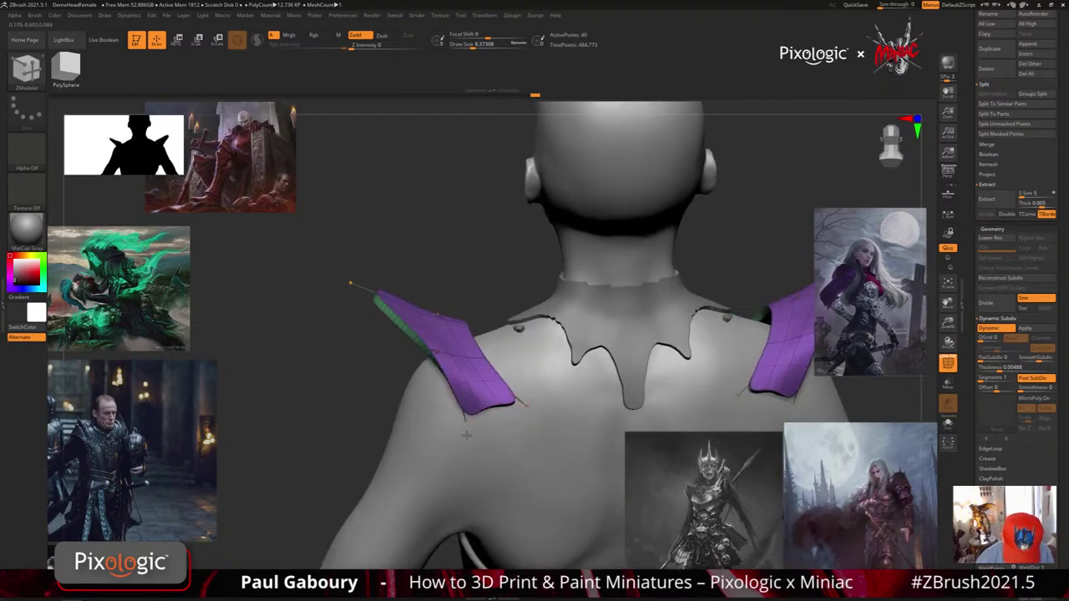
Switch back to the Move brush and adjust the upper edge of the shoulder guards from behind
mouse_move(469, 423)
right_down()
mouse_move(518, 414)
mouse_move(492, 447)
mouse_move(502, 464)
mouse_move(501, 442)
mouse_move(534, 384)
right_up()
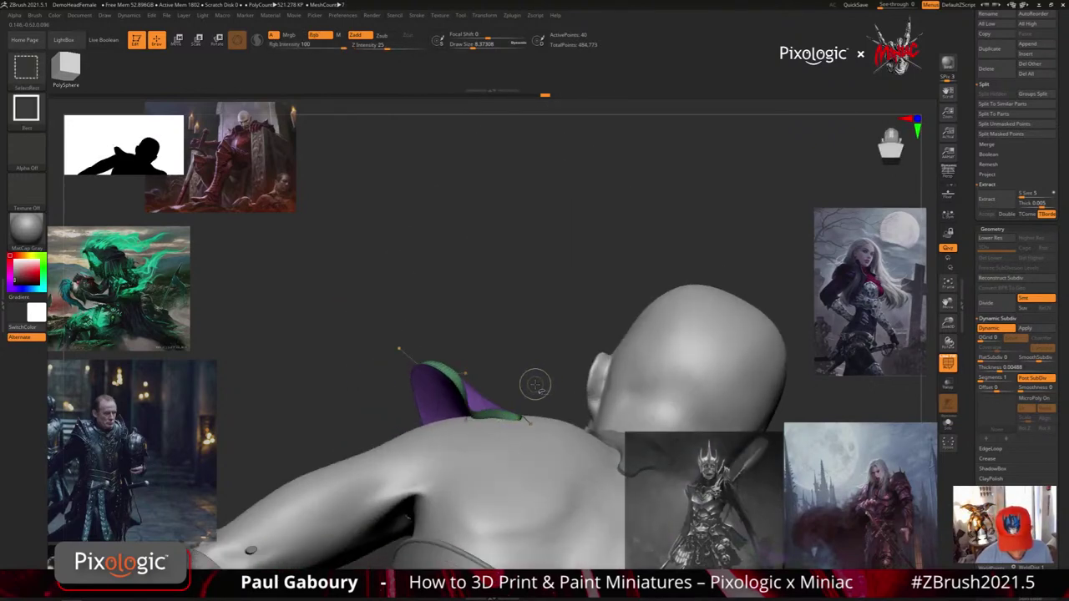
key(ctrl)
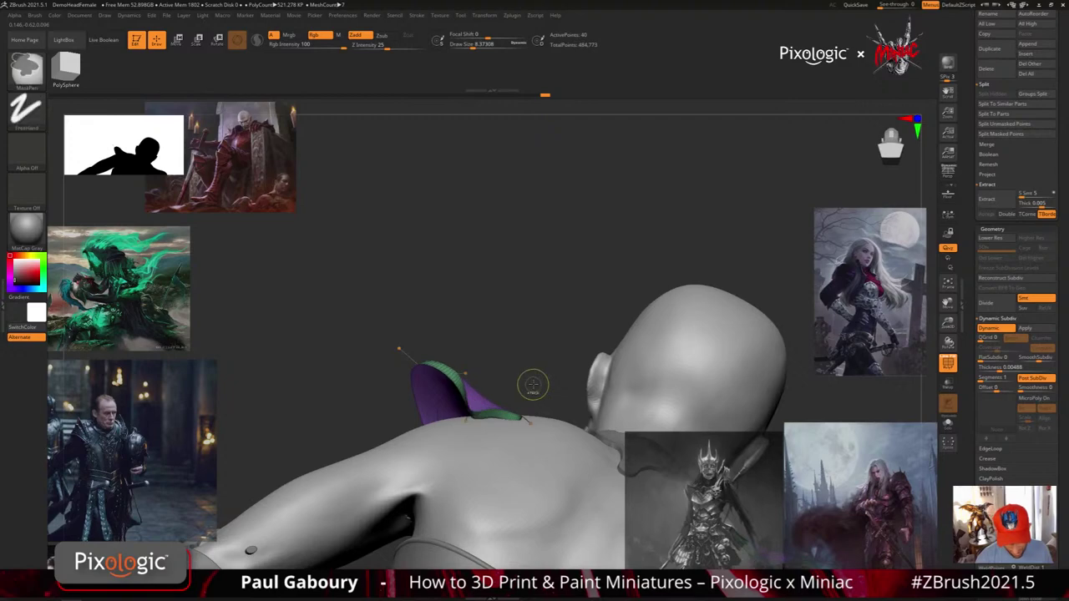
mouse_move(532, 377)
right_down()
mouse_move(502, 360)
mouse_move(569, 485)
mouse_move(454, 414)
mouse_move(431, 368)
mouse_move(472, 376)
right_up()
key(b)
key(m)
key(v)
mouse_move(426, 359)
mouse_down()
mouse_move(405, 354)
mouse_move(468, 374)
mouse_up()
right_drag(466, 373, 509, 368)
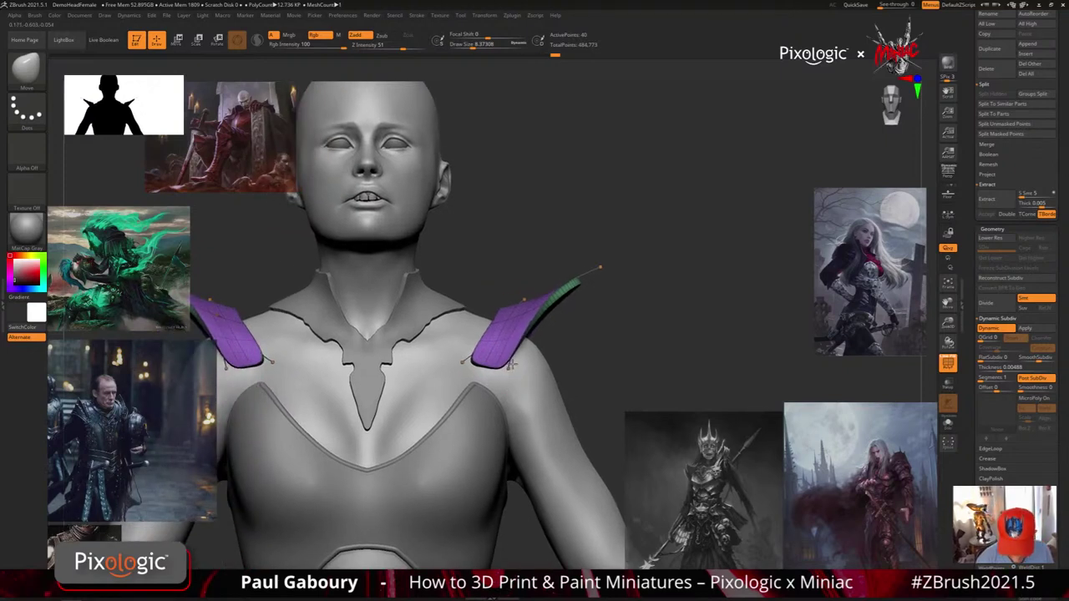
Refine the low-poly shoulder guard panels with dynamic subdivision off, working from front, rear and above, and restore the smoothed display without polyframe
key(shift+f)
key(shift+f)
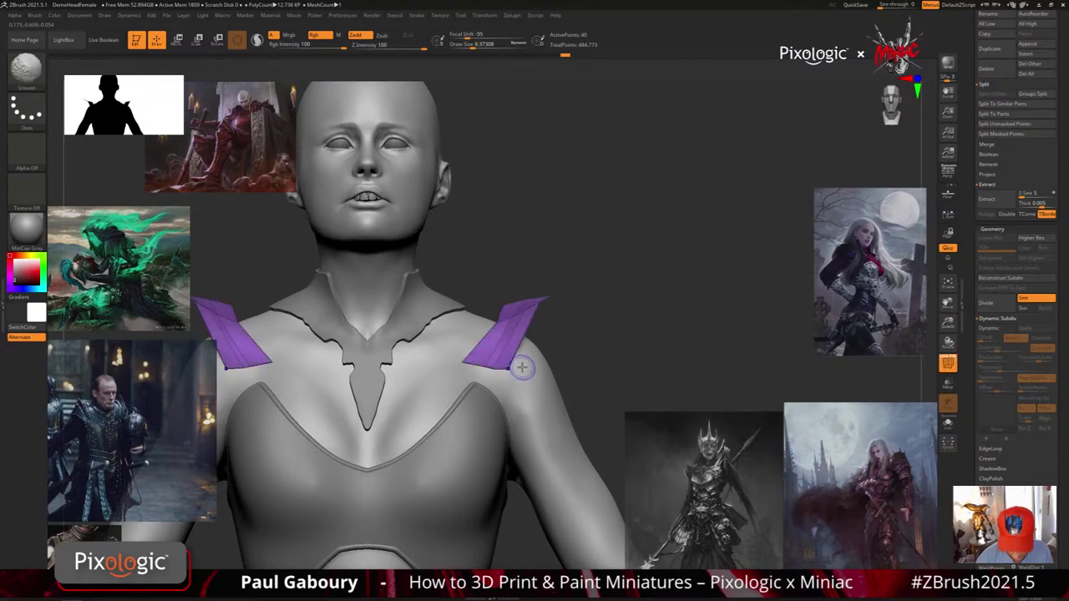
ctrl+right_drag(523, 368, 530, 389)
mouse_move(526, 323)
right_down()
mouse_move(532, 288)
mouse_move(501, 383)
mouse_move(482, 366)
mouse_move(515, 354)
mouse_move(535, 364)
mouse_move(513, 357)
mouse_move(501, 367)
right_up()
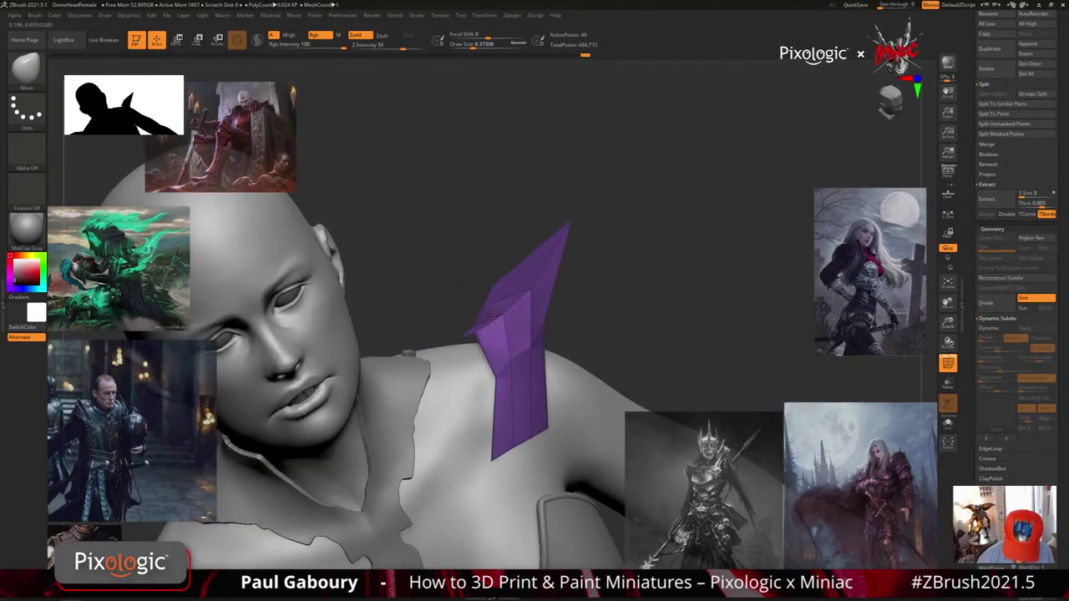
right_drag(493, 316, 472, 320)
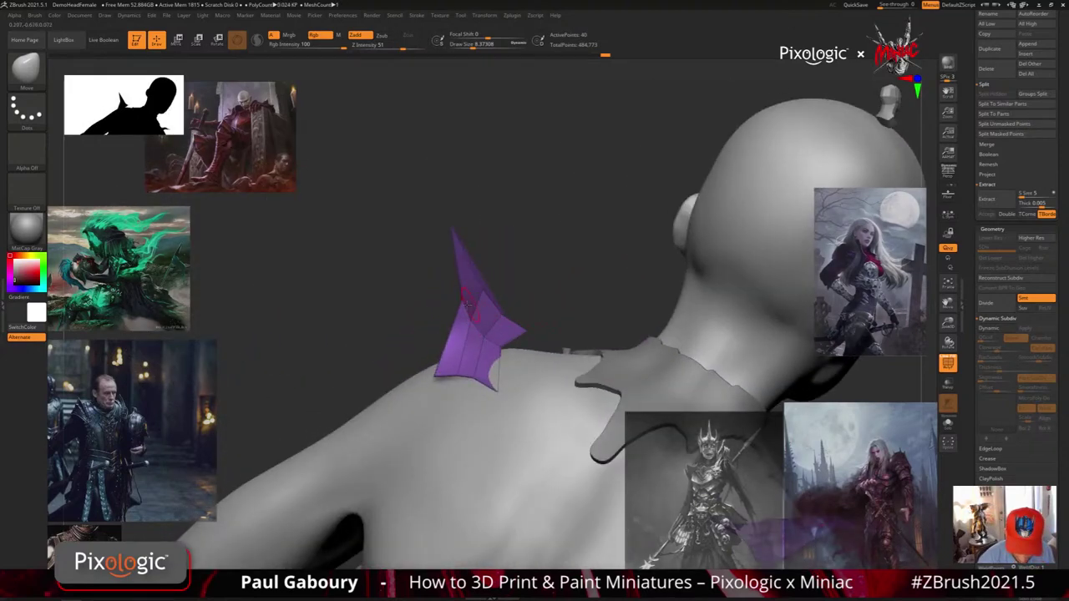
right_drag(467, 305, 622, 301)
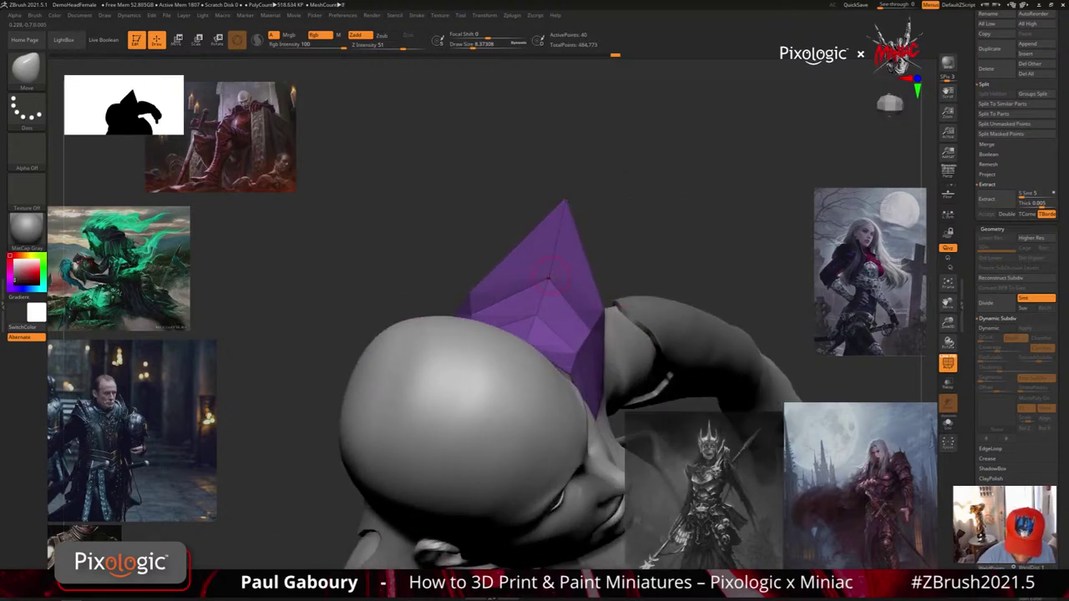
right_drag(583, 288, 582, 356)
key(shift+f)
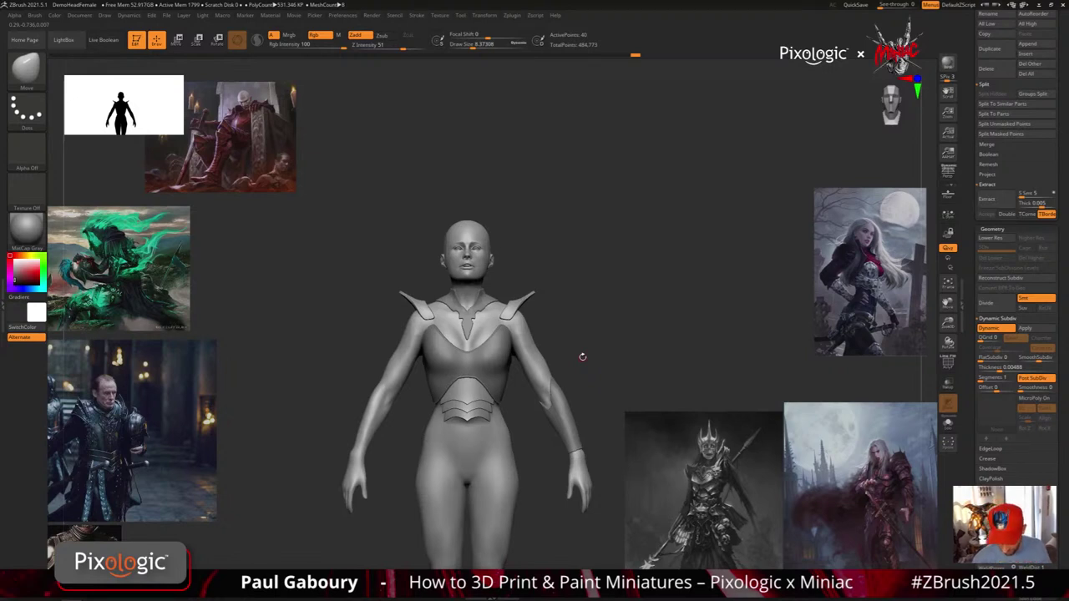
Set the shoulder guards' SmoothSubdiv to 0 and apply dynamic subdivision to turn the panel thickness into real geometry
ctrl+right_drag(606, 345, 608, 354)
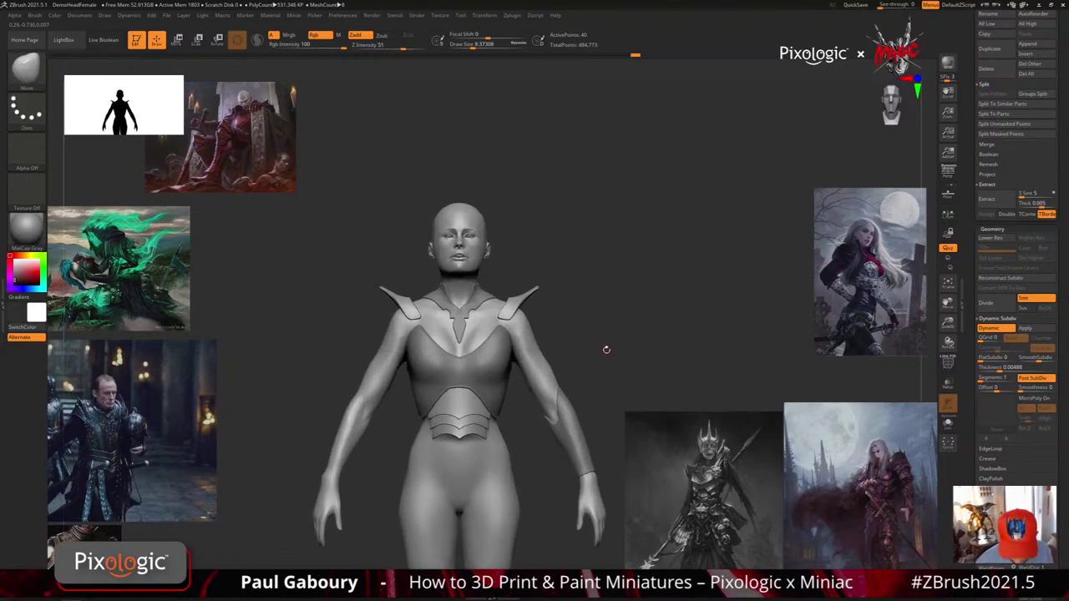
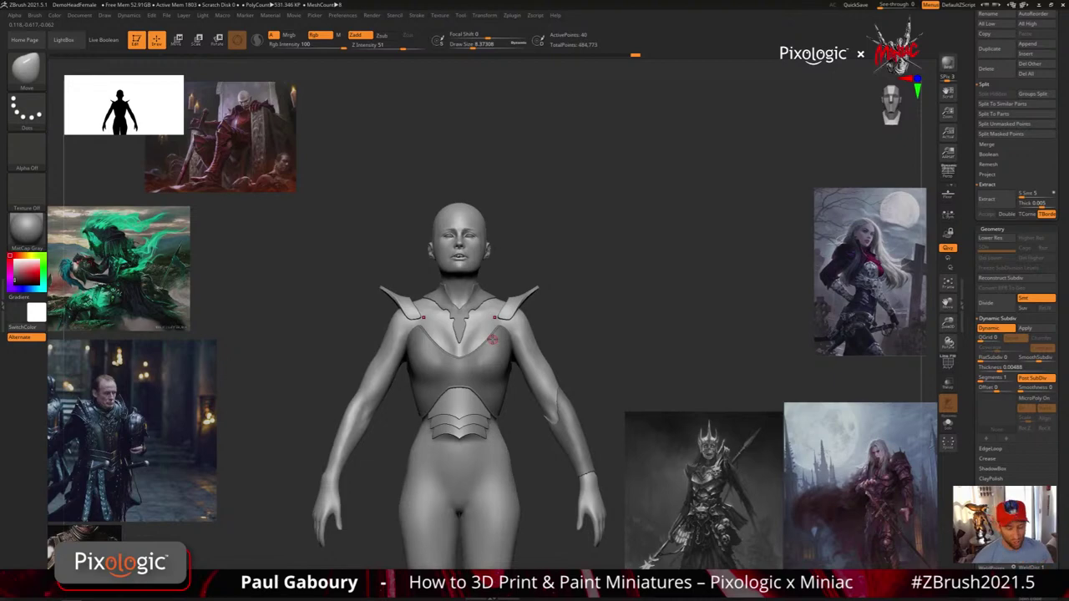
drag(632, 340, 583, 377)
mouse_move(583, 378)
right_down()
mouse_move(576, 409)
mouse_move(590, 326)
right_up()
mouse_move(590, 326)
ctrl+right_down()
mouse_move(598, 358)
mouse_move(608, 323)
ctrl+right_up()
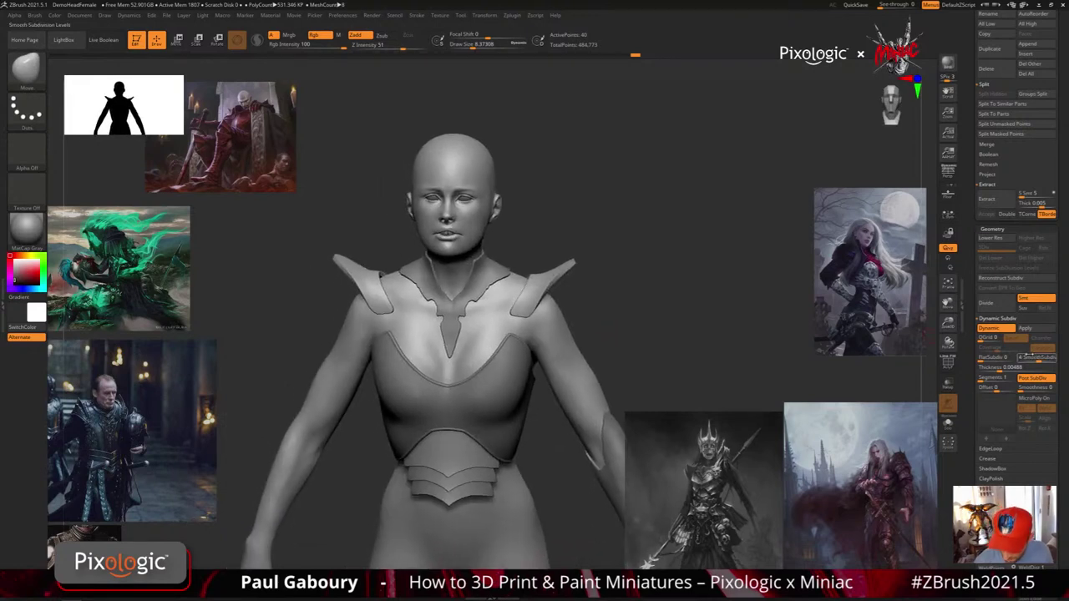
drag(1038, 359, 1016, 361)
mouse_move(673, 359)
right_down()
mouse_move(690, 372)
mouse_move(684, 364)
right_up()
key(shift+f)
ctrl+right_drag(684, 364, 703, 375)
drag(702, 376, 698, 356)
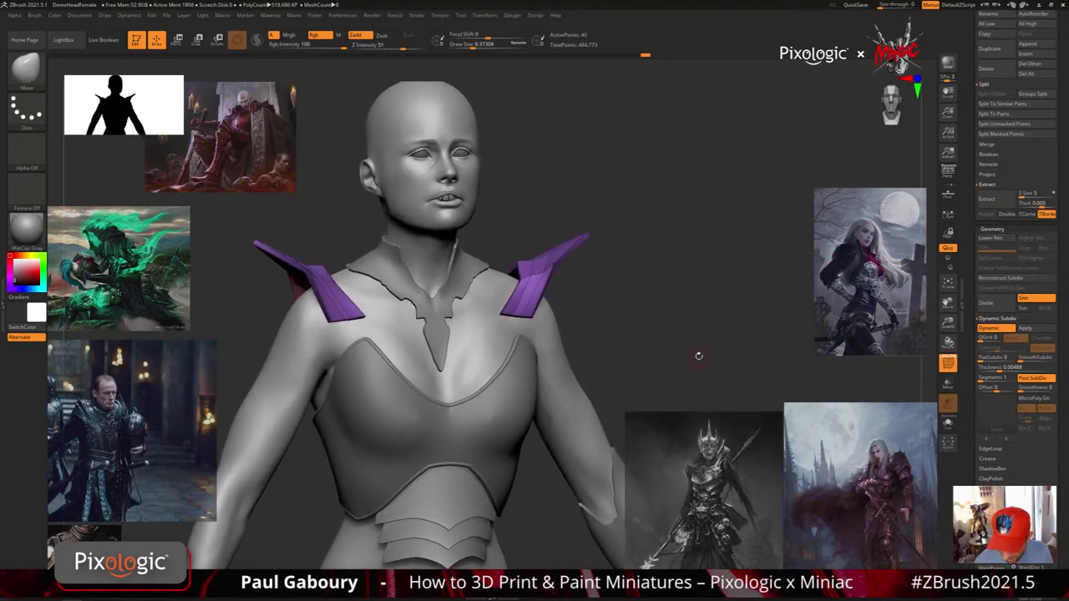
click(1036, 331)
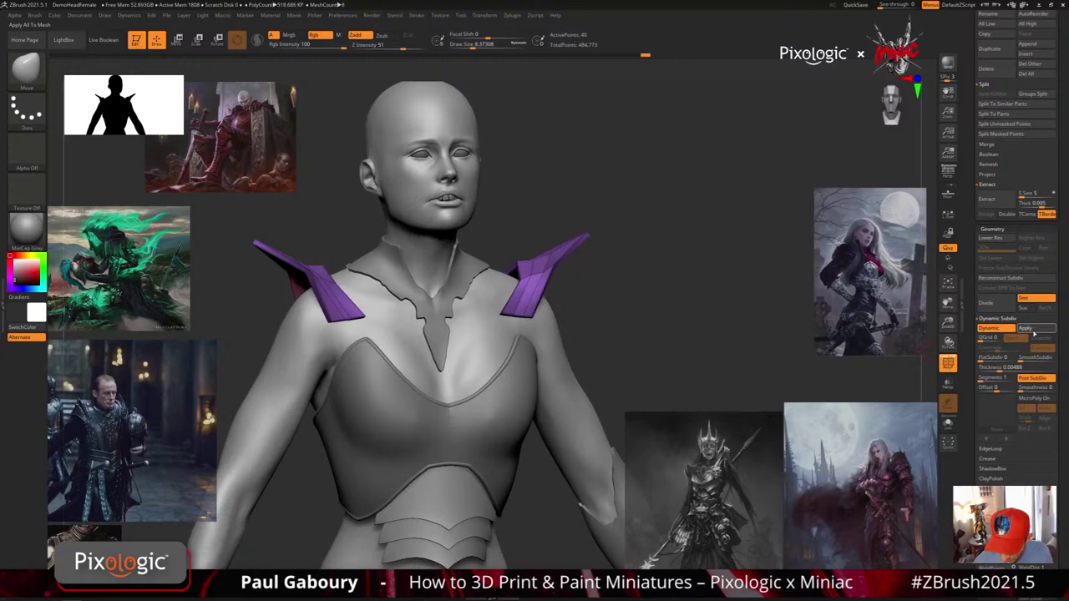
Set the ZModeler edge action to Crease with the Edge target and crease the rim edges of the thickened shoulder guards
right_drag(608, 359, 597, 366)
ctrl+right_drag(598, 365, 596, 400)
drag(596, 401, 534, 321)
key(b)
key(z)
key(m)
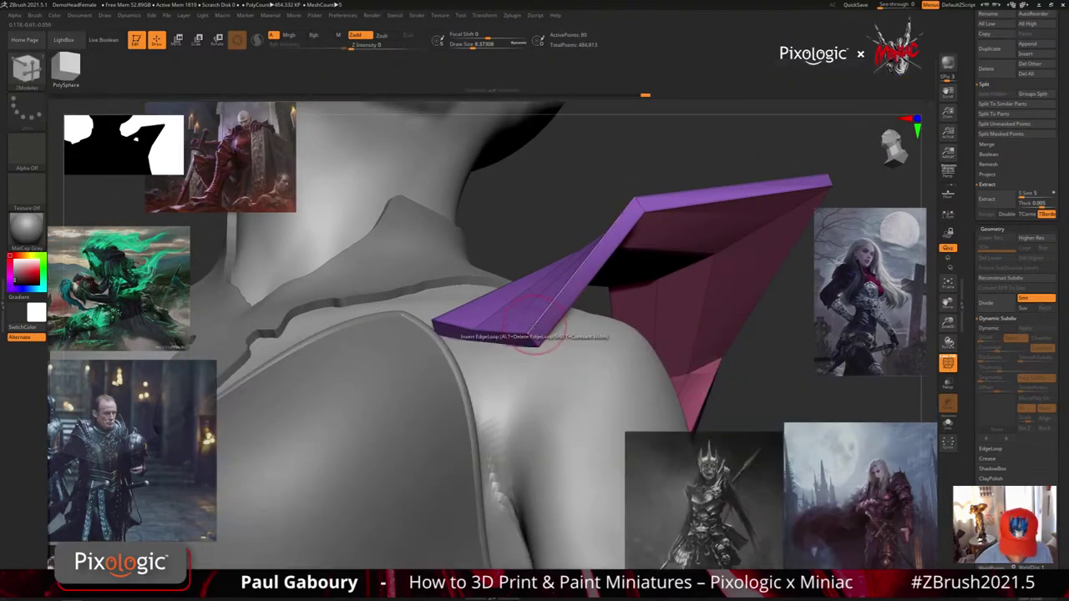
key(space)
click(428, 377)
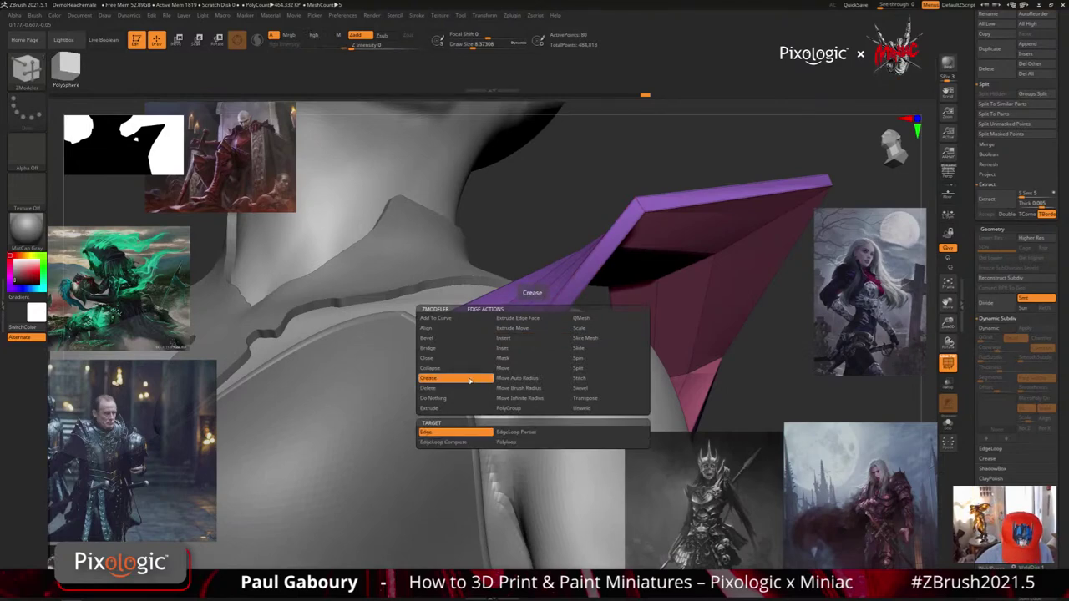
drag(528, 361, 605, 357)
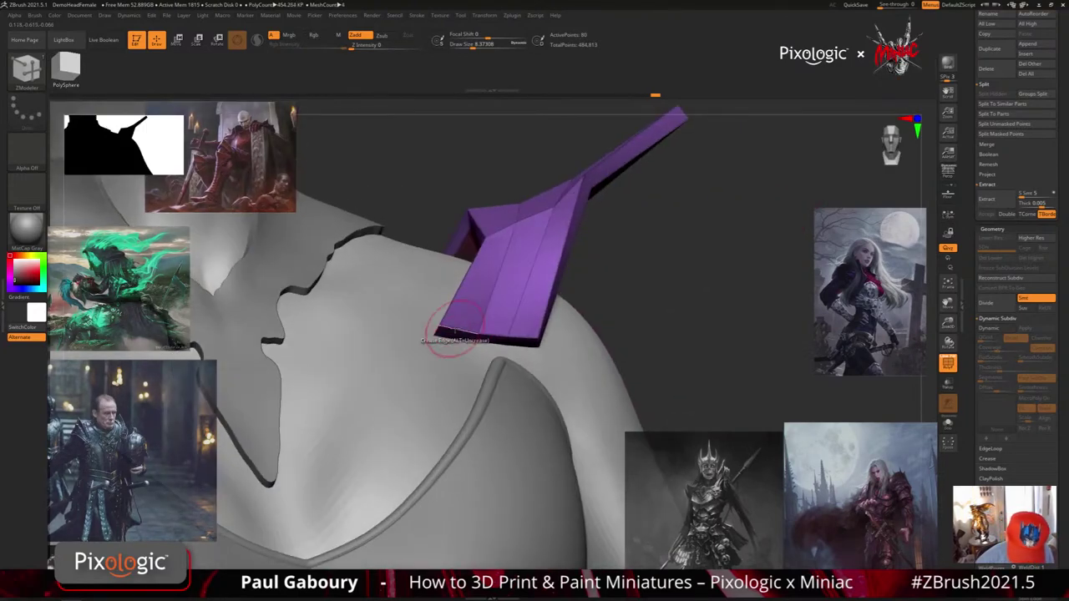
drag(605, 271, 425, 511)
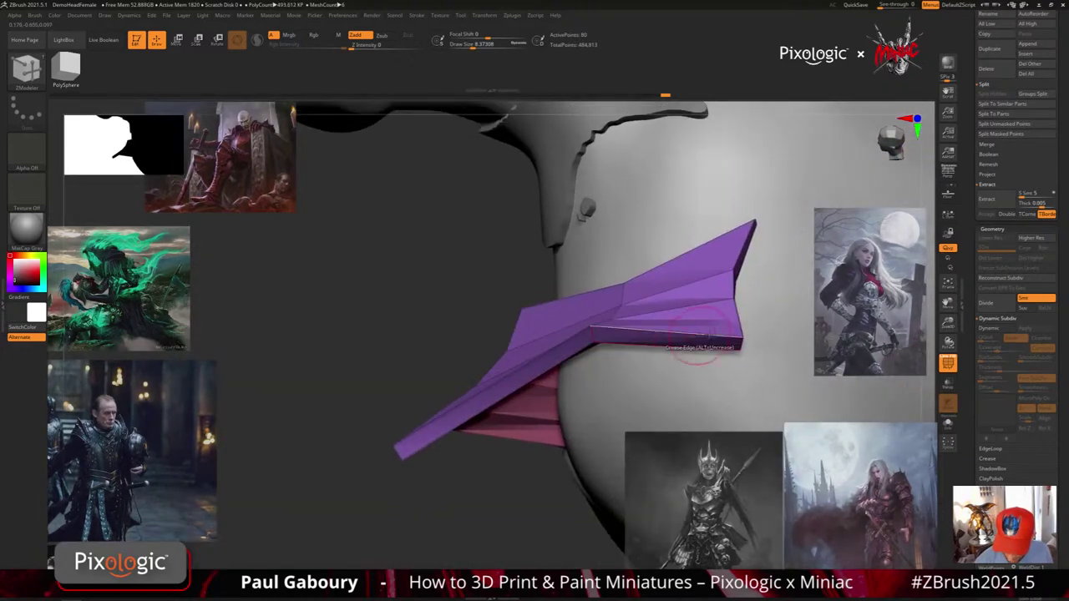
drag(696, 348, 626, 370)
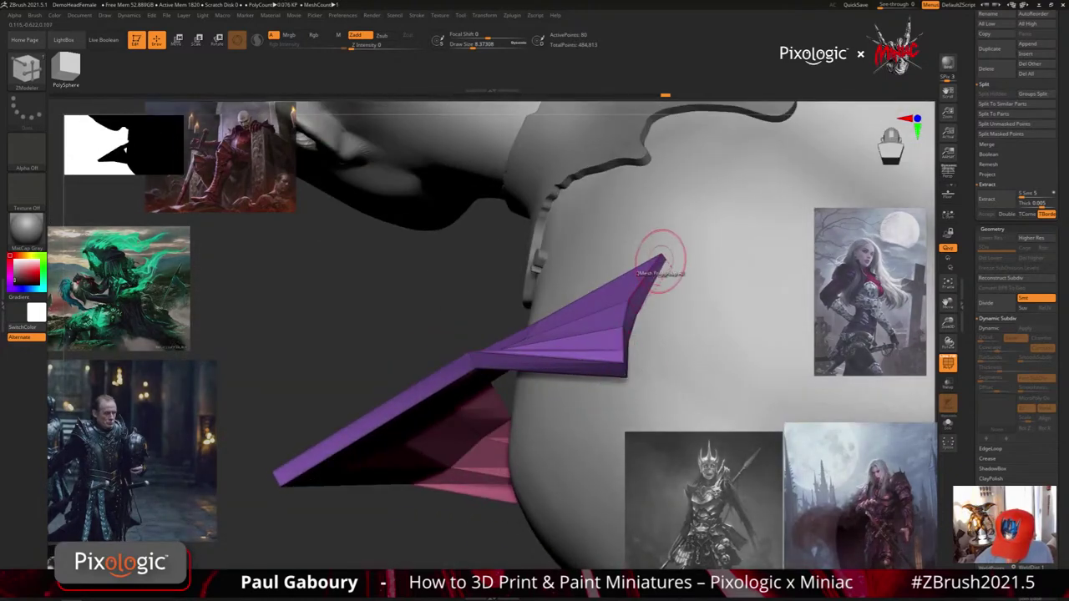
Turn on dynamic subdivision for the creased shoulder guards with Thickness at 0 and SmoothSubdiv at 4
key(d)
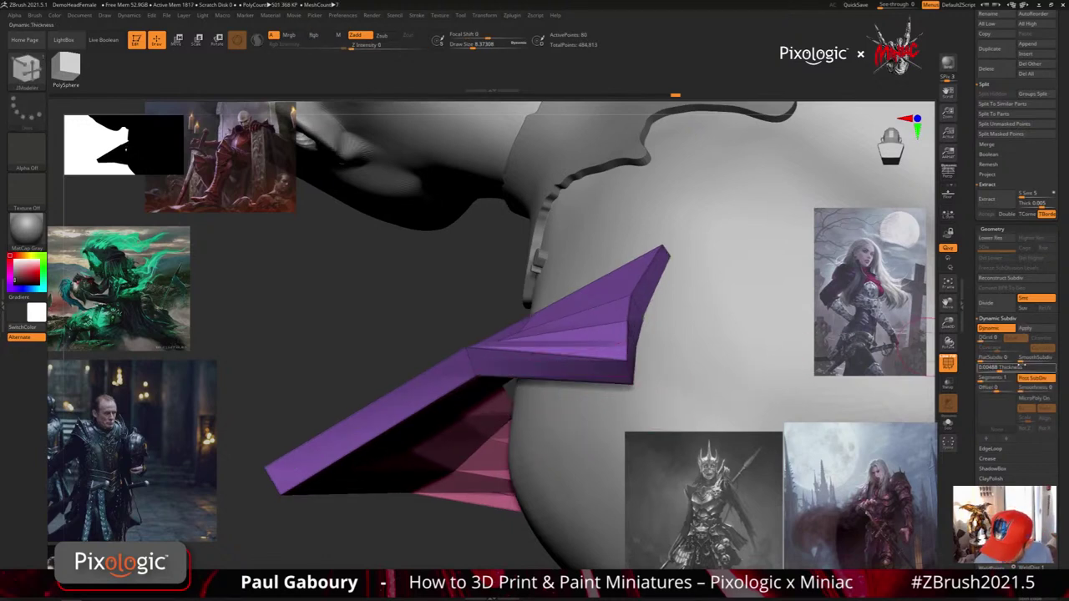
drag(998, 368, 981, 368)
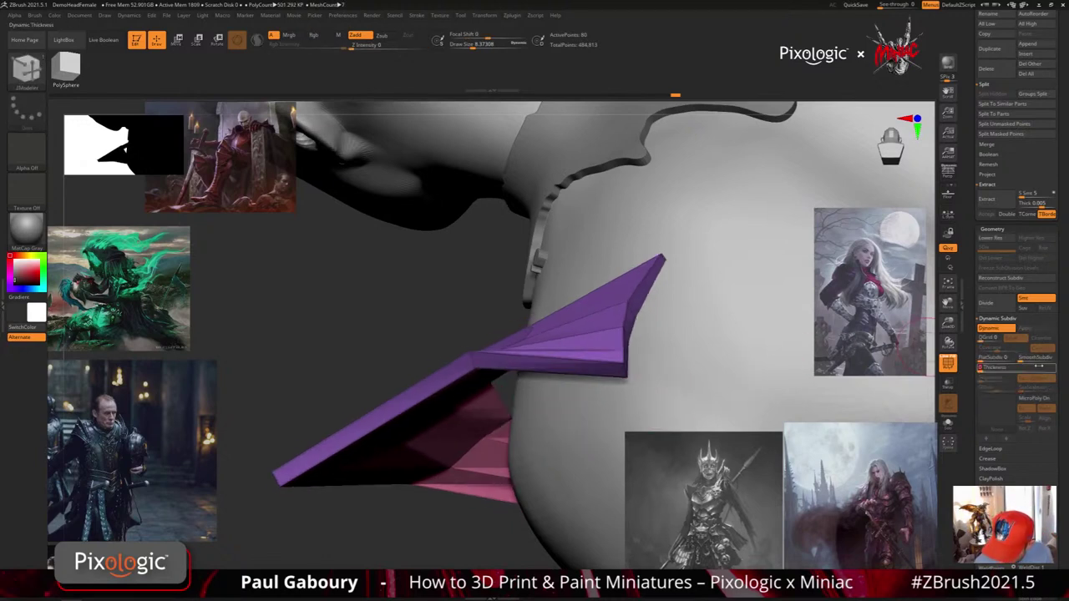
click(1040, 359)
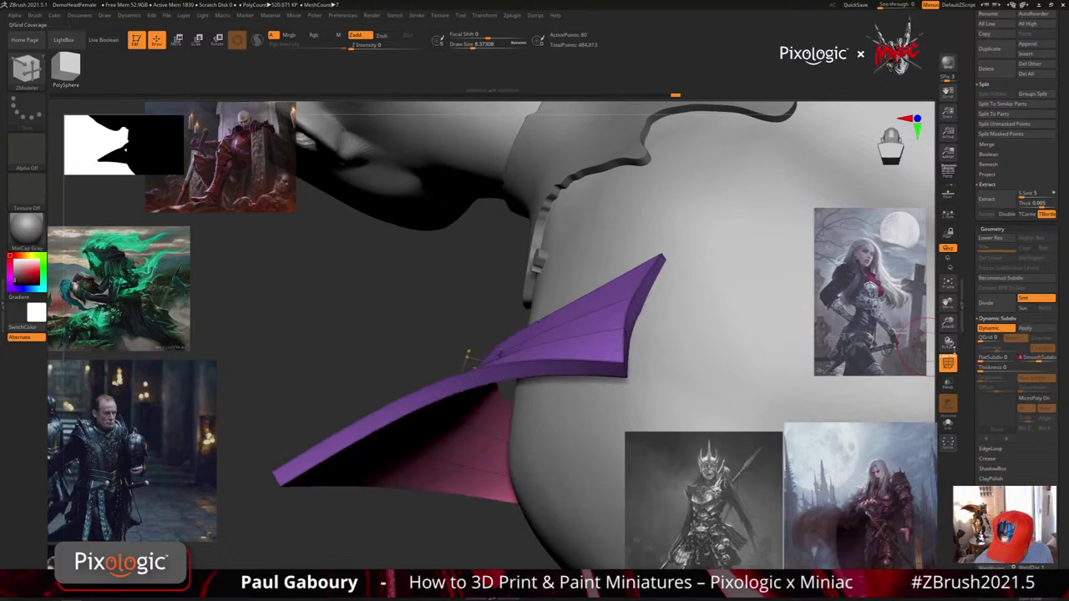
Hide the polyframe, enlarge the Move brush to a draw size of about 28.7, and curve the guards' outer edges from the front
ctrl+right_drag(655, 450, 660, 374)
key(shift+f)
mouse_move(661, 373)
mouse_down()
mouse_move(668, 451)
mouse_move(660, 380)
mouse_up()
key(b)
key(m)
key(v)
key(s)
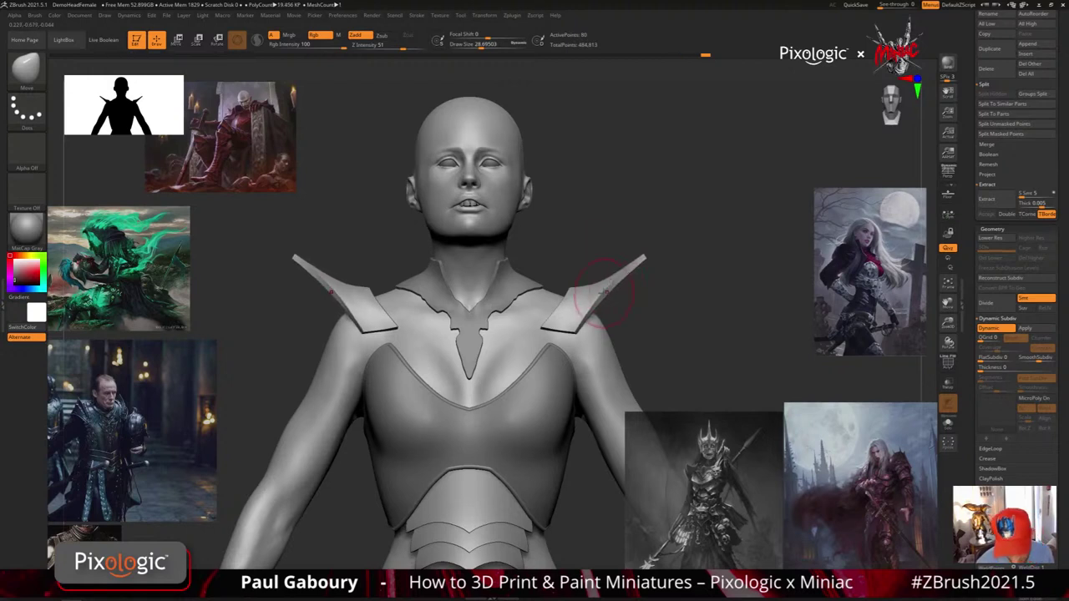
drag(617, 284, 598, 280)
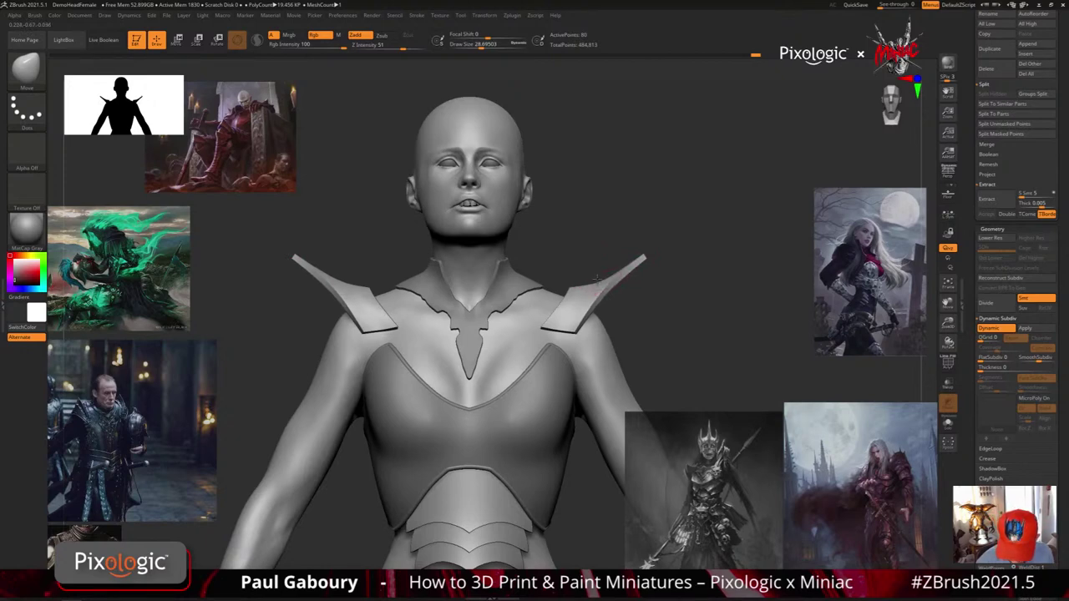
Reduce the Move brush draw size to about 19.3 and adjust the rear lower ends of the shoulder guards
mouse_move(678, 307)
right_down()
mouse_move(555, 374)
mouse_move(549, 358)
right_up()
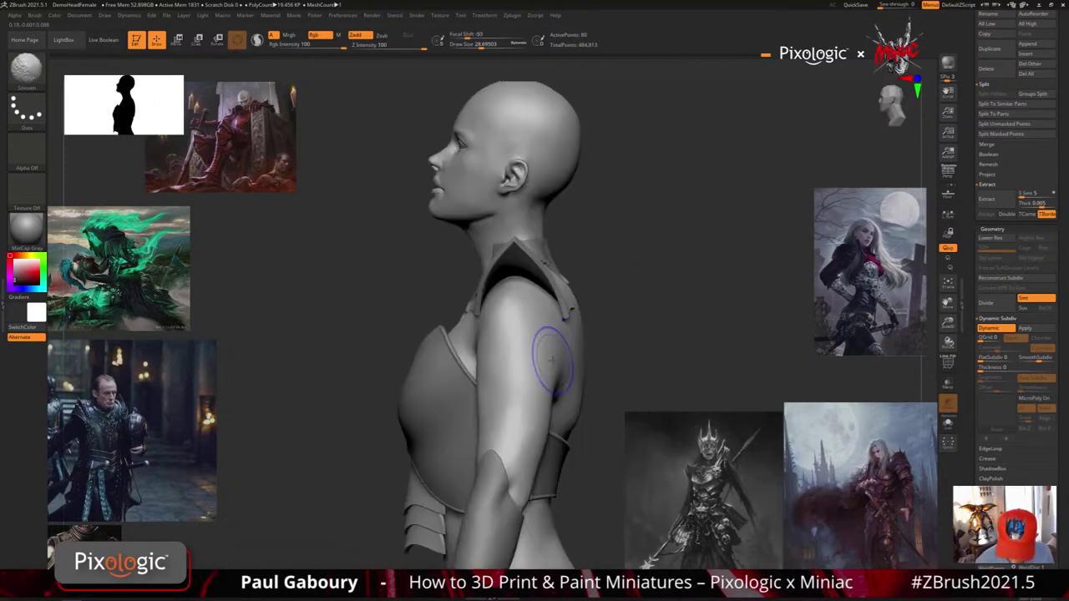
right_drag(651, 317, 608, 324)
drag(579, 311, 580, 318)
mouse_move(579, 318)
right_down()
mouse_move(601, 302)
mouse_move(563, 323)
mouse_move(585, 319)
right_up()
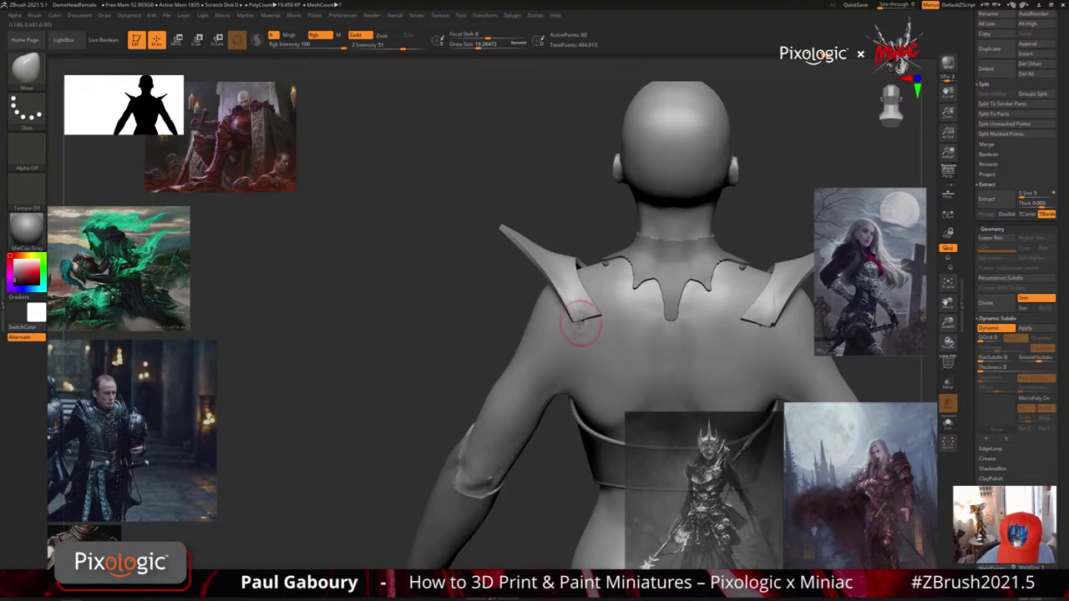
Review the shoulder guards on the full figure from the front and show their polyframe up close
mouse_move(595, 316)
right_down()
mouse_move(590, 301)
mouse_move(593, 317)
mouse_move(609, 317)
mouse_move(599, 316)
mouse_move(601, 341)
mouse_move(564, 345)
mouse_move(586, 360)
mouse_move(576, 314)
mouse_move(694, 297)
mouse_move(646, 329)
mouse_move(658, 348)
mouse_move(629, 331)
right_up()
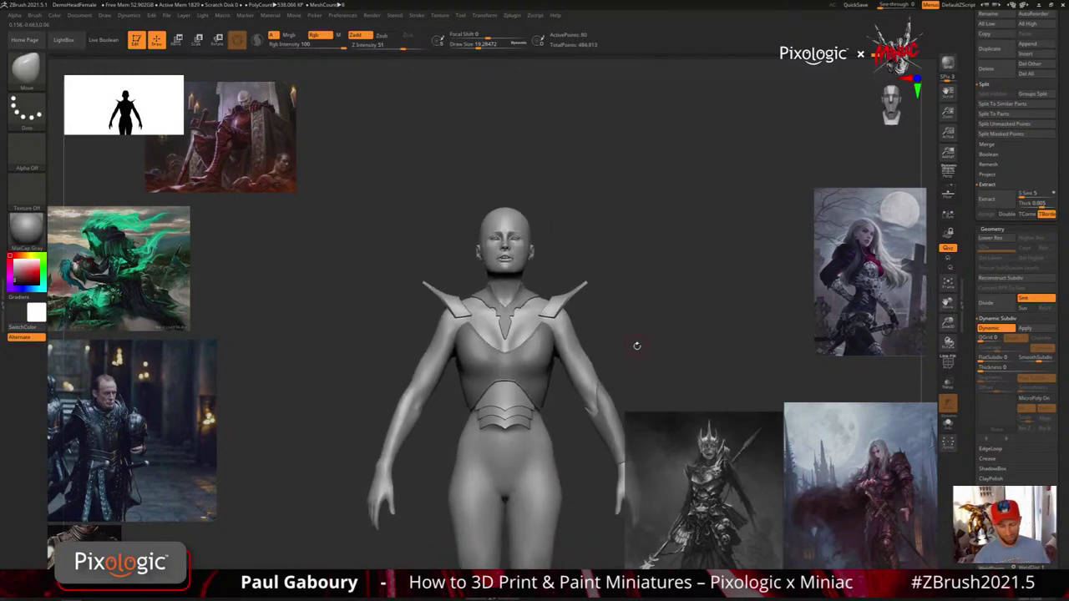
ctrl+right_drag(539, 356, 584, 364)
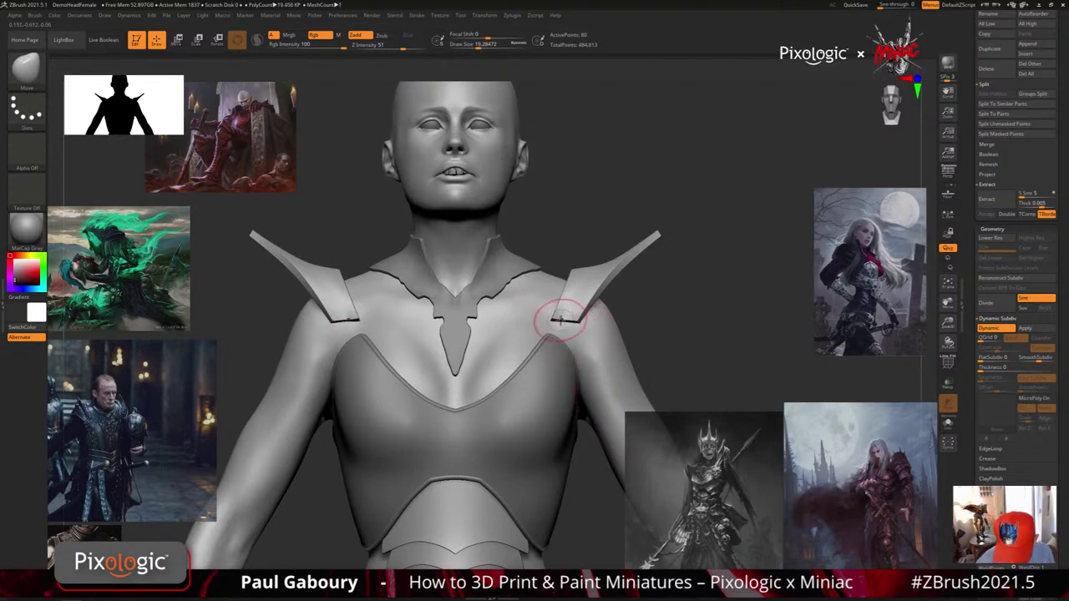
ctrl+right_drag(560, 321, 595, 298)
key(shift+f)
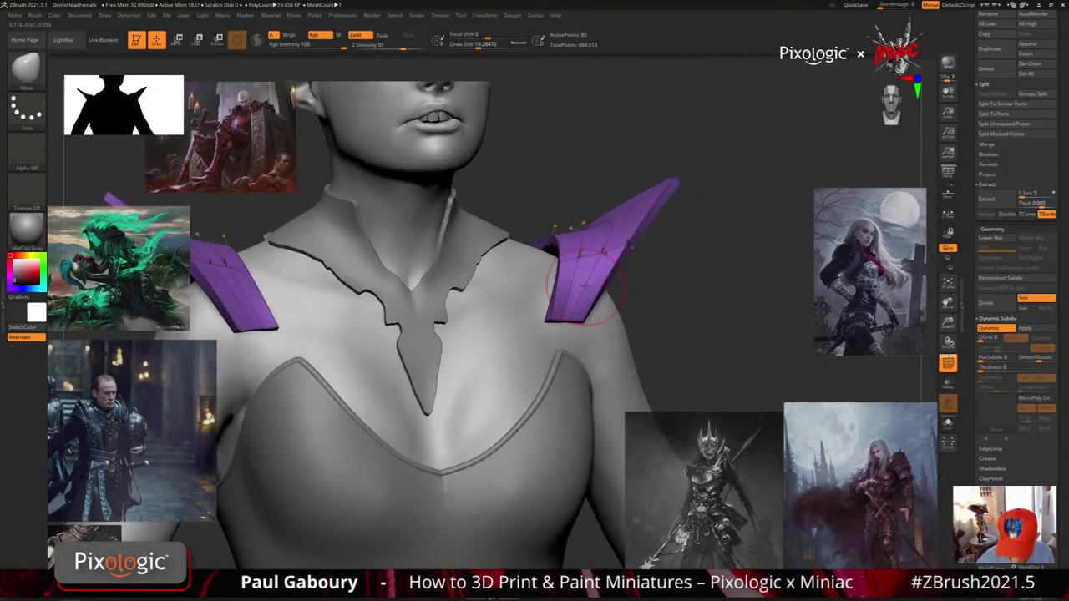
Slide the centre edge loop of the shoulder guards using ZModeler's edge action Slide with the EdgeLoop Complete target
key(b)
key(z)
key(m)
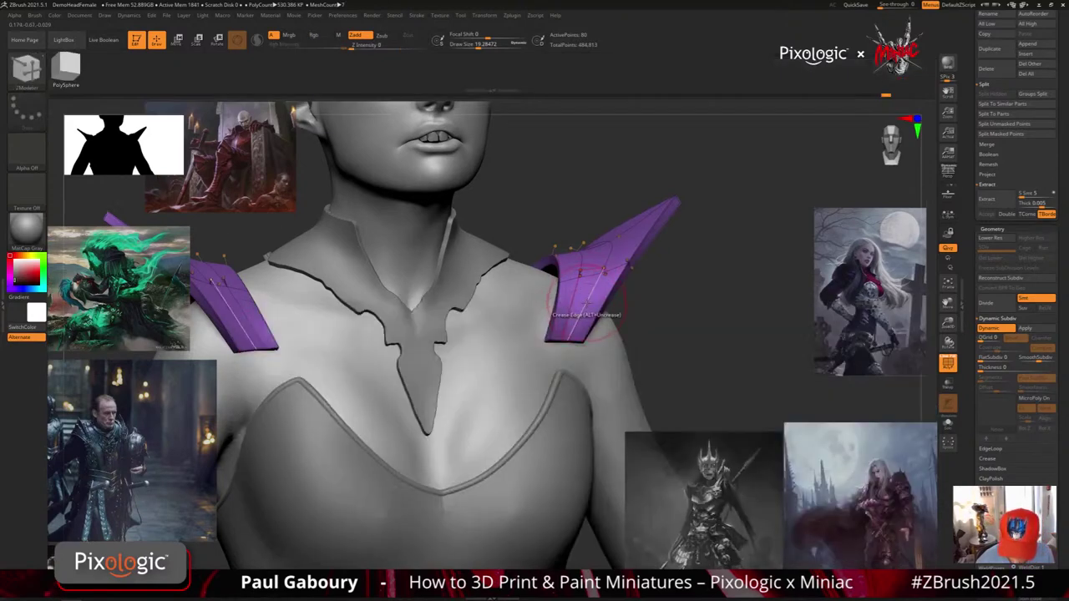
key(space)
click(631, 331)
click(576, 409)
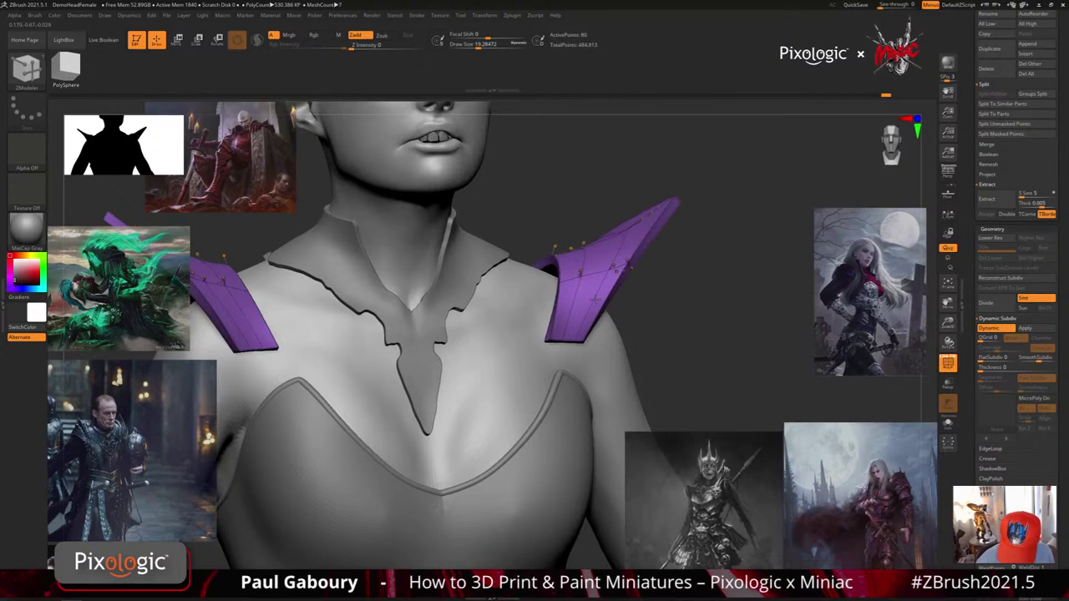
key(shift+f)
right_drag(596, 298, 596, 303)
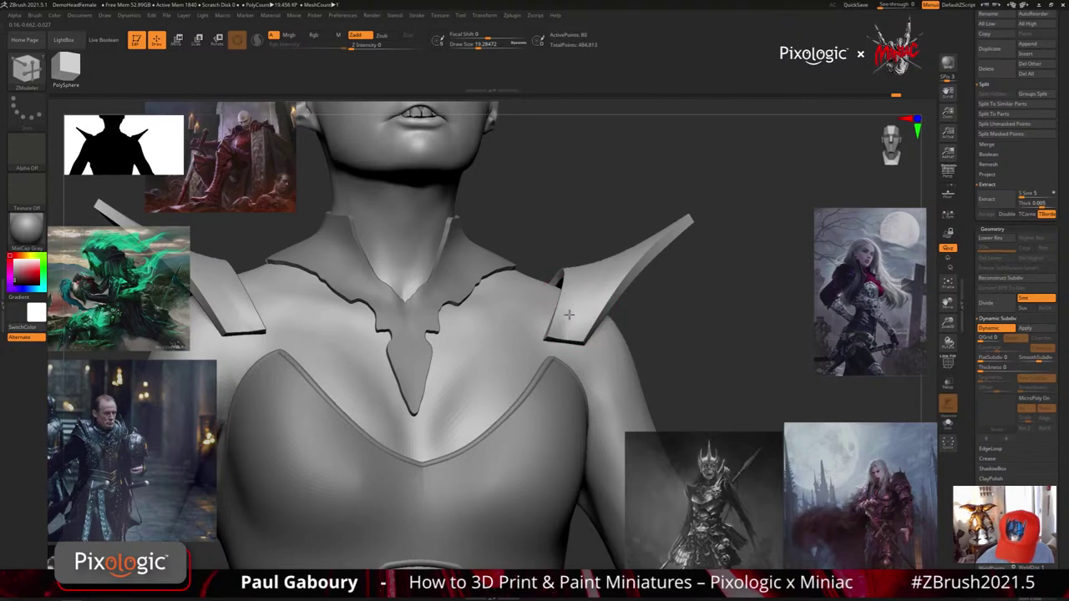
right_drag(576, 315, 603, 288)
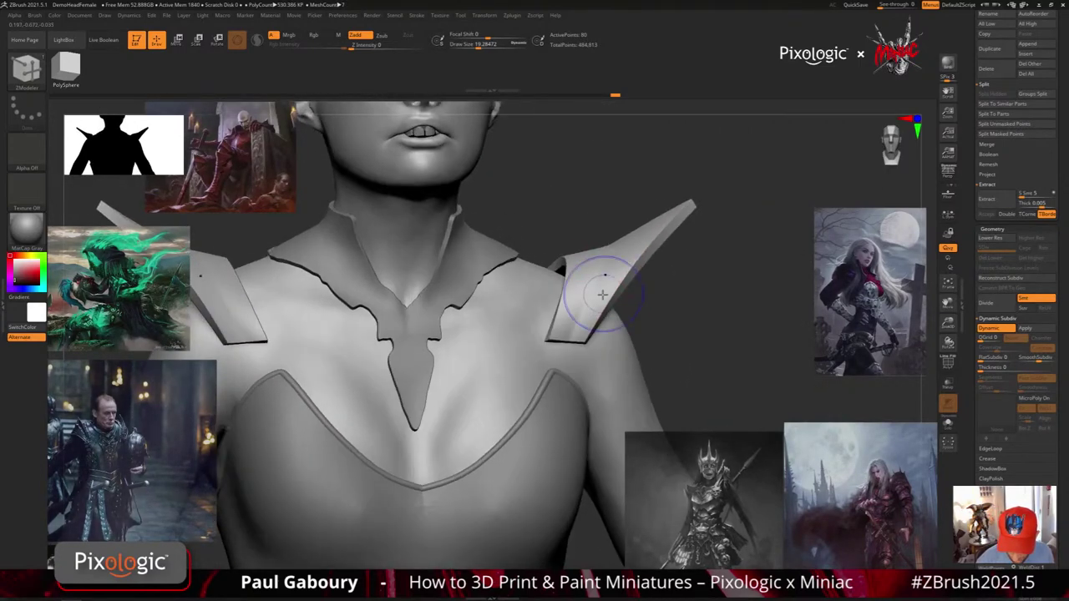
Examine the shoulder guards' low-poly mesh with the polyframe on and dynamic subdivision off, and look through the Modify Topology options
key(shift+f)
key(shift+d)
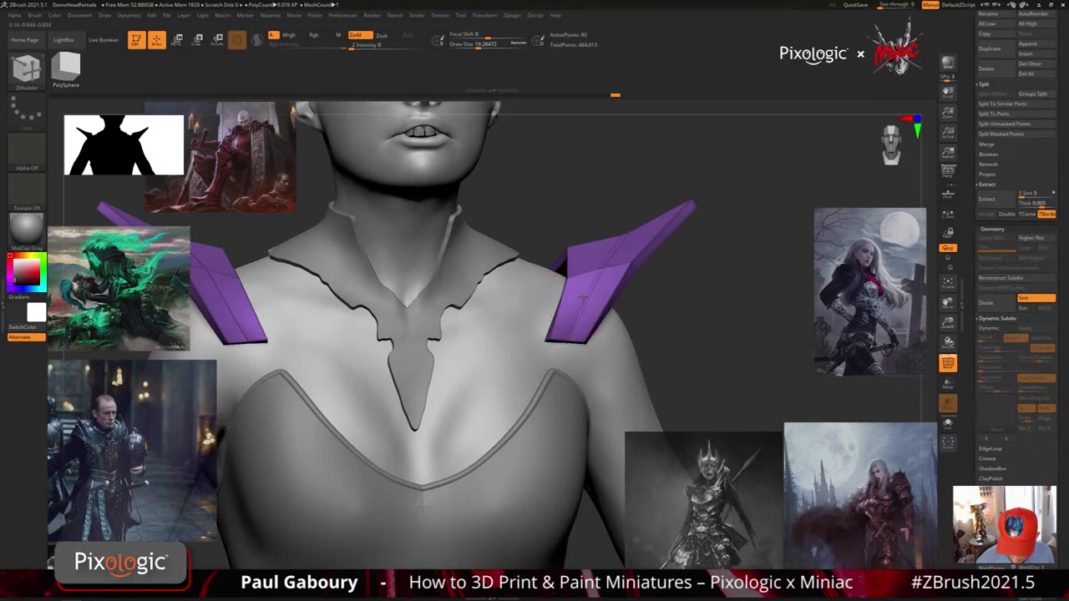
ctrl+right_drag(587, 296, 584, 221)
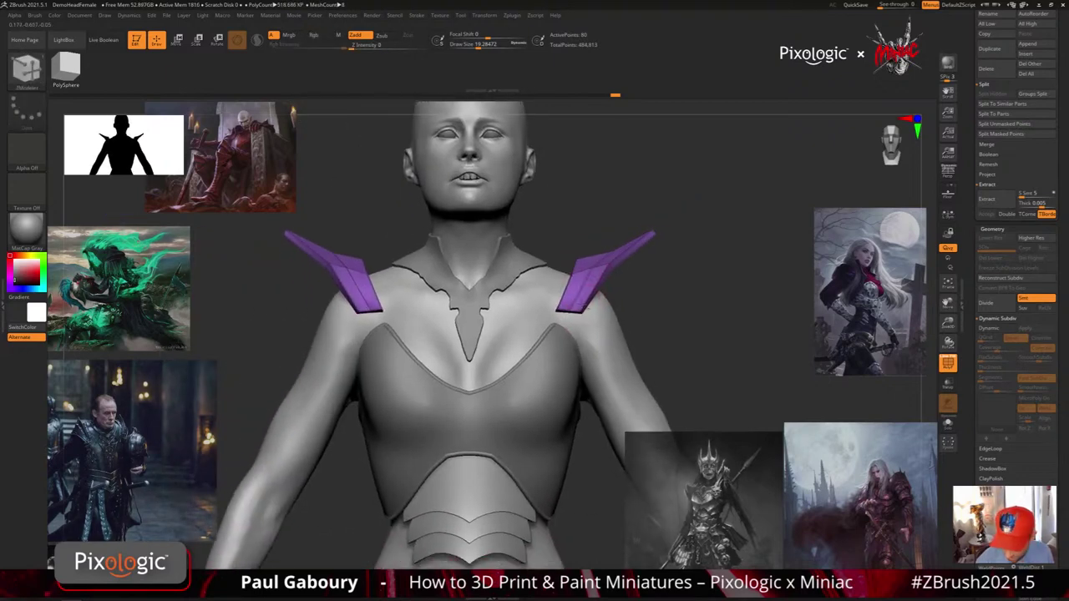
scroll(1012, 374, down, 10)
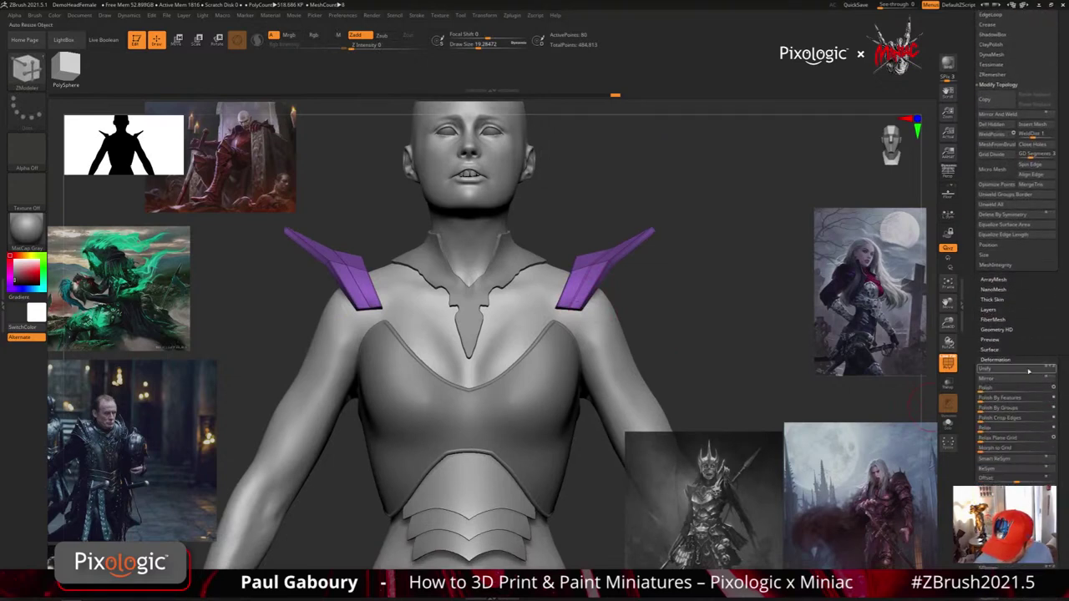
scroll(1040, 326, up, 3)
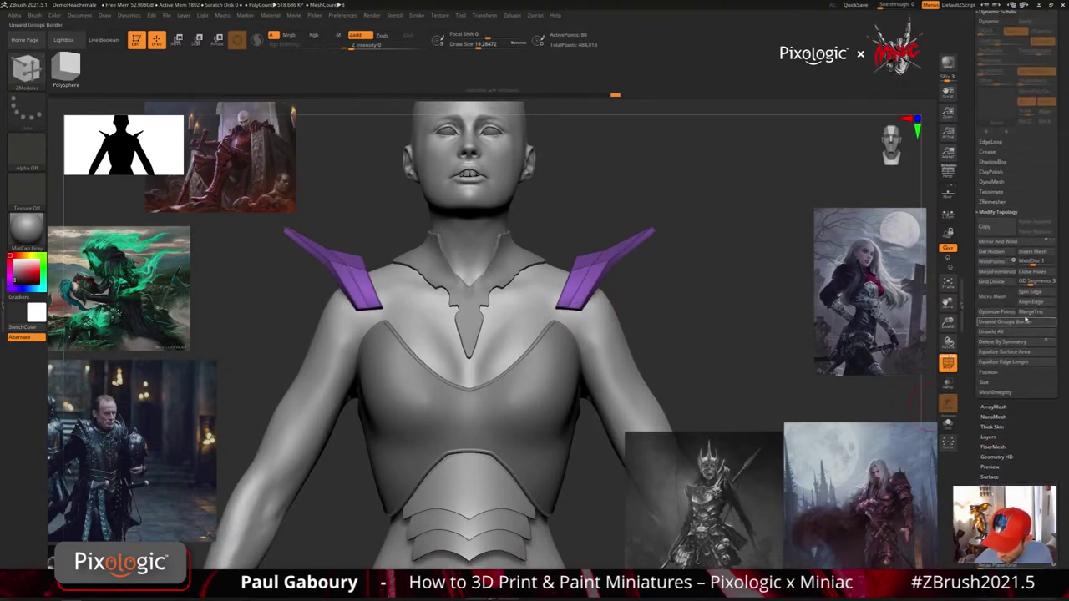
Insert an edge loop across the shoulder guards with ZModeler's Insert edge action
ctrl+right_drag(630, 310, 638, 380)
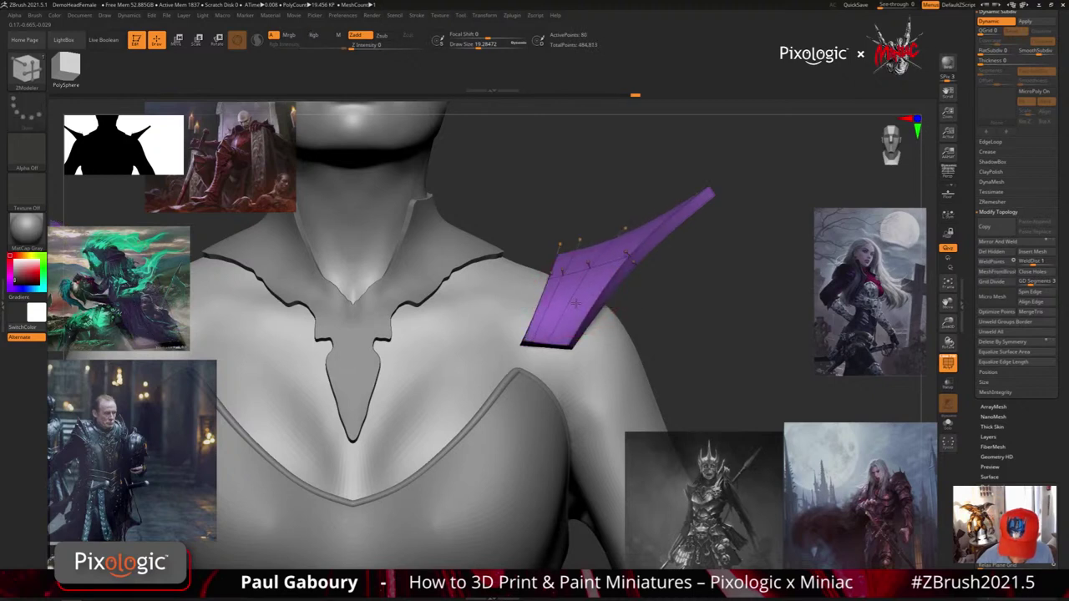
key(space)
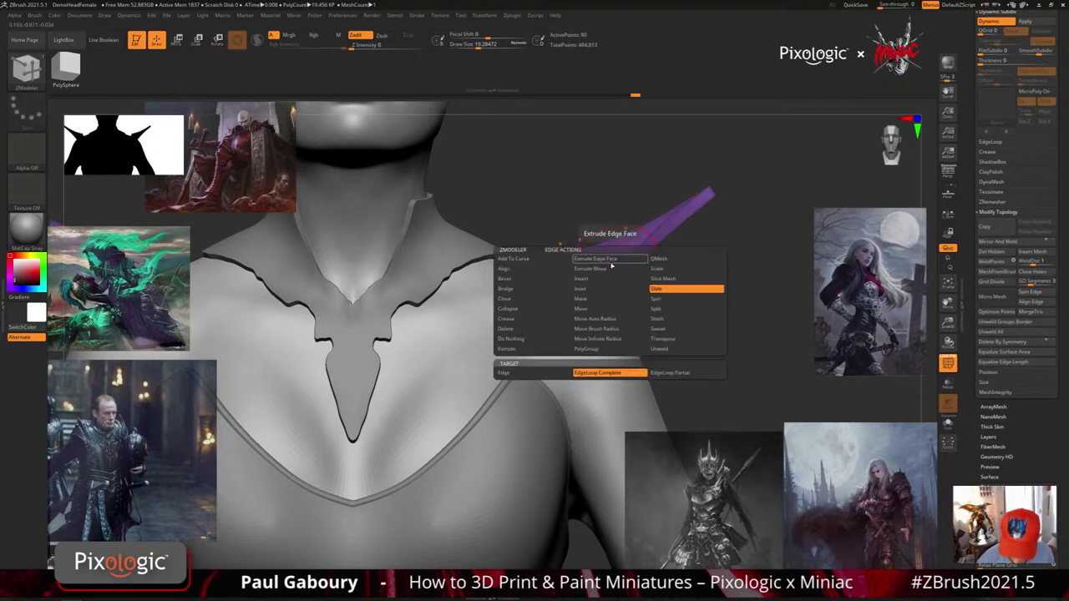
click(608, 279)
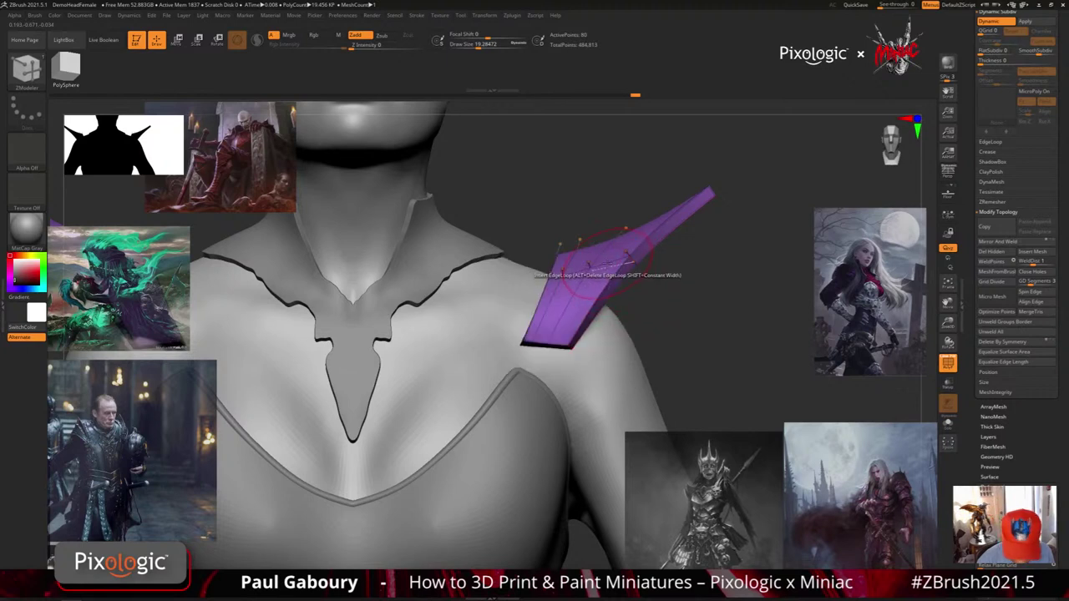
key(shift+f)
right_drag(608, 264, 609, 274)
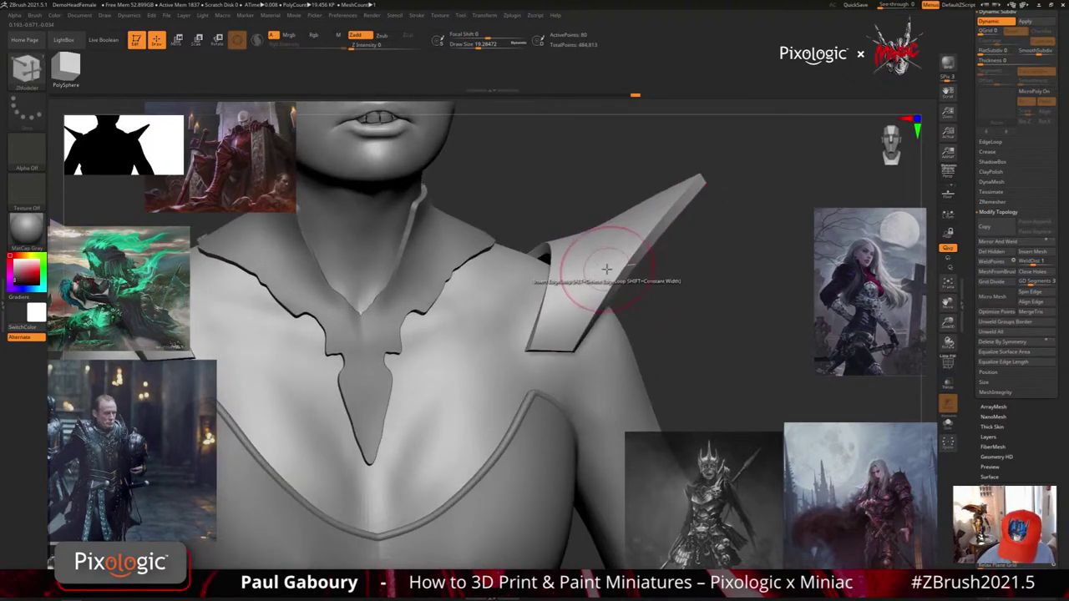
click(600, 274)
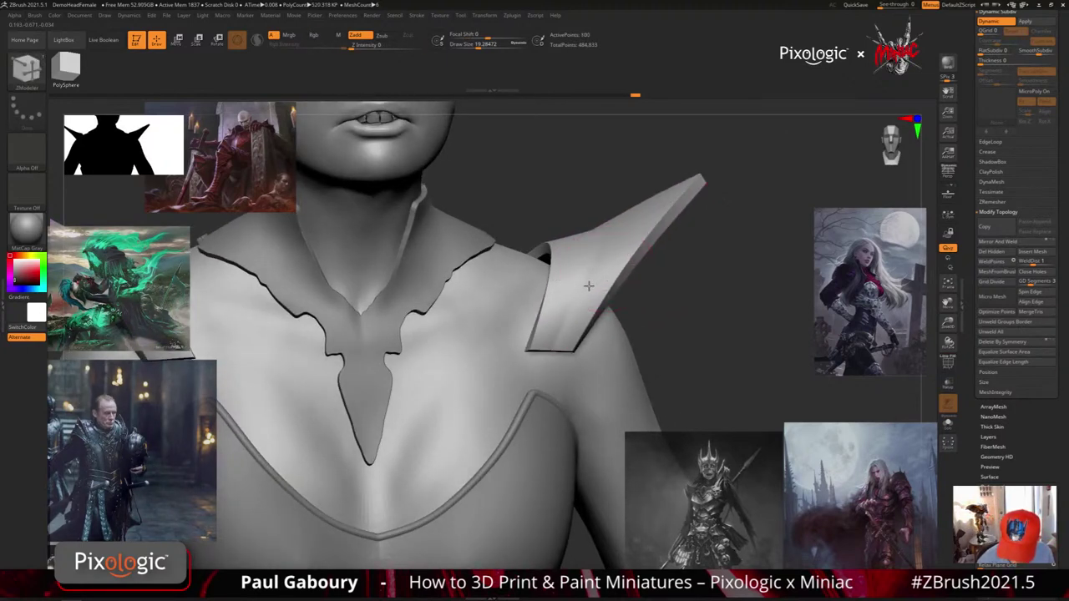
Set the crease level (CreaseLvl) to 2 in the shoulder guards' Crease settings
mouse_move(589, 285)
ctrl+right_down()
mouse_move(576, 270)
mouse_move(679, 348)
mouse_move(544, 350)
mouse_move(628, 405)
mouse_move(682, 360)
mouse_move(635, 359)
mouse_move(674, 363)
mouse_move(690, 342)
ctrl+right_up()
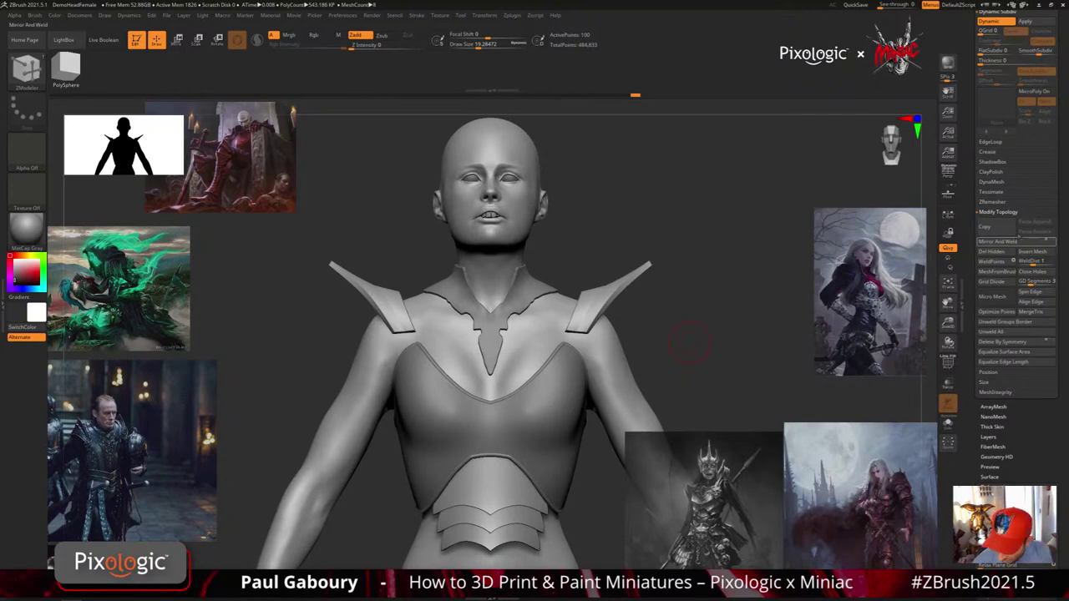
click(1020, 212)
scroll(1023, 232, up, 5)
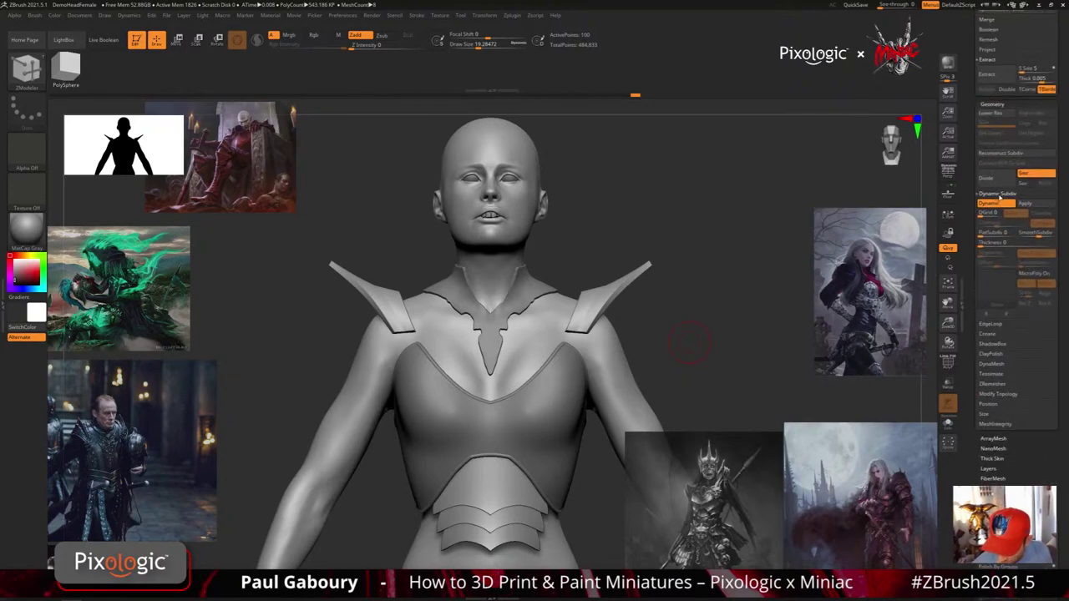
click(997, 194)
right_drag(656, 296, 708, 342)
click(990, 214)
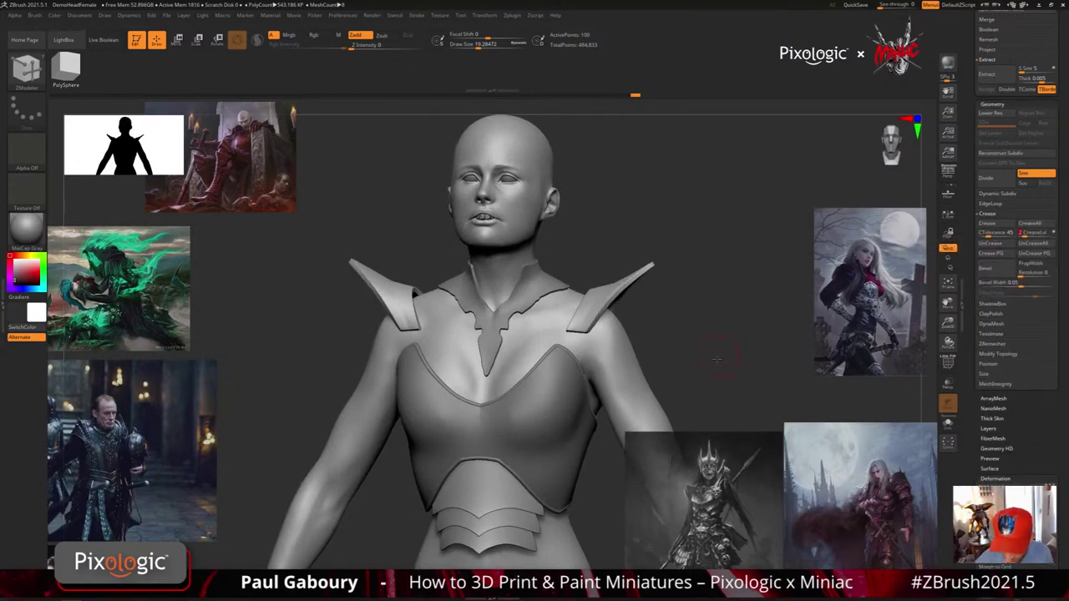
right_drag(720, 339, 647, 356)
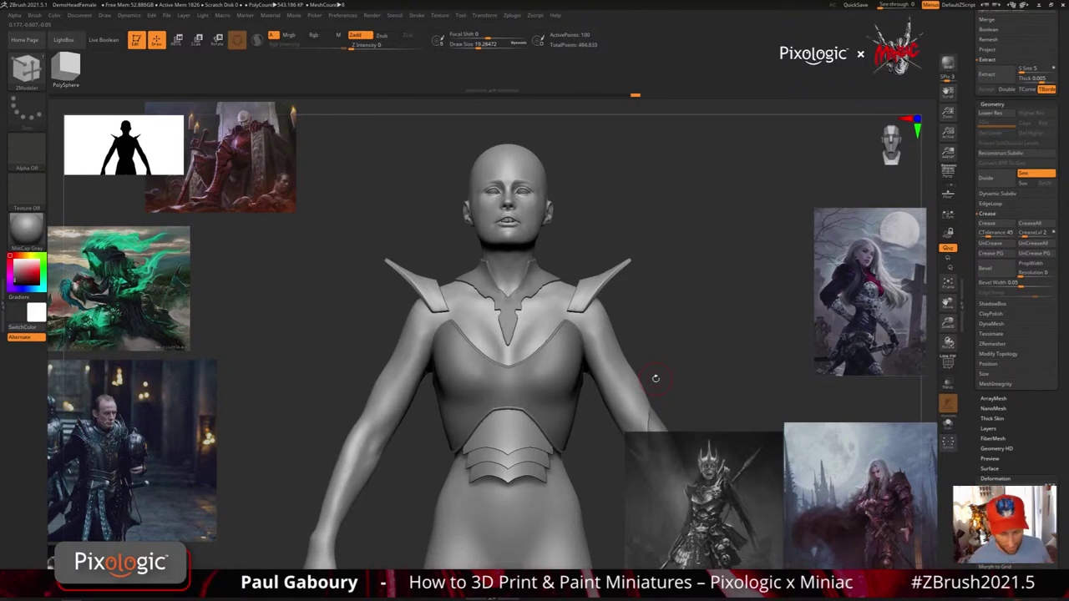
Duplicate the shoulder guards within the same subtool as a second layer using the gizmo, offsetting the copy outward along X
key(w)
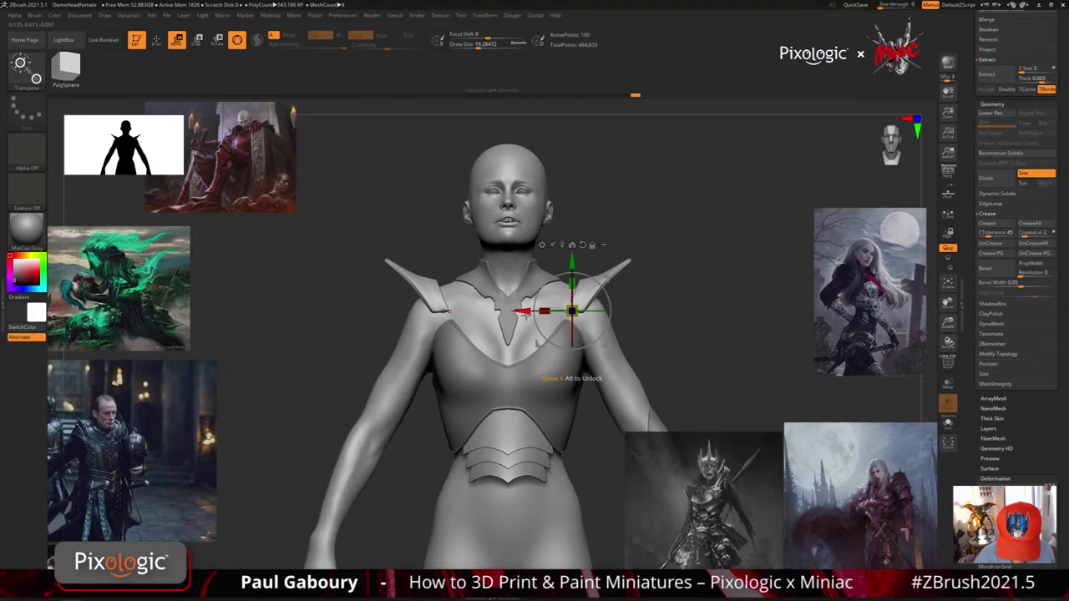
drag(545, 311, 554, 311)
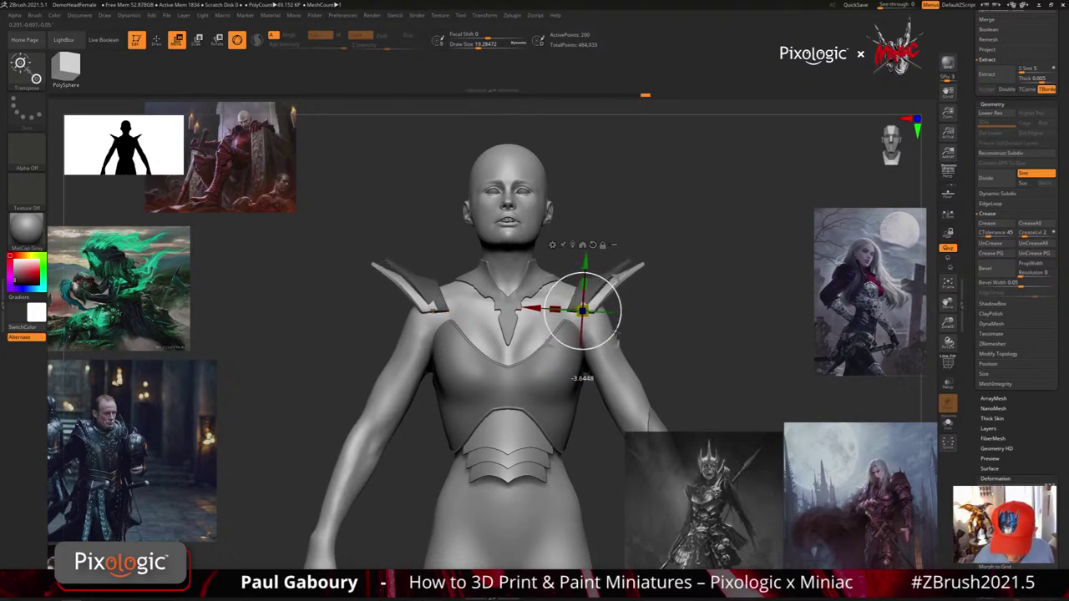
drag(620, 330, 626, 342)
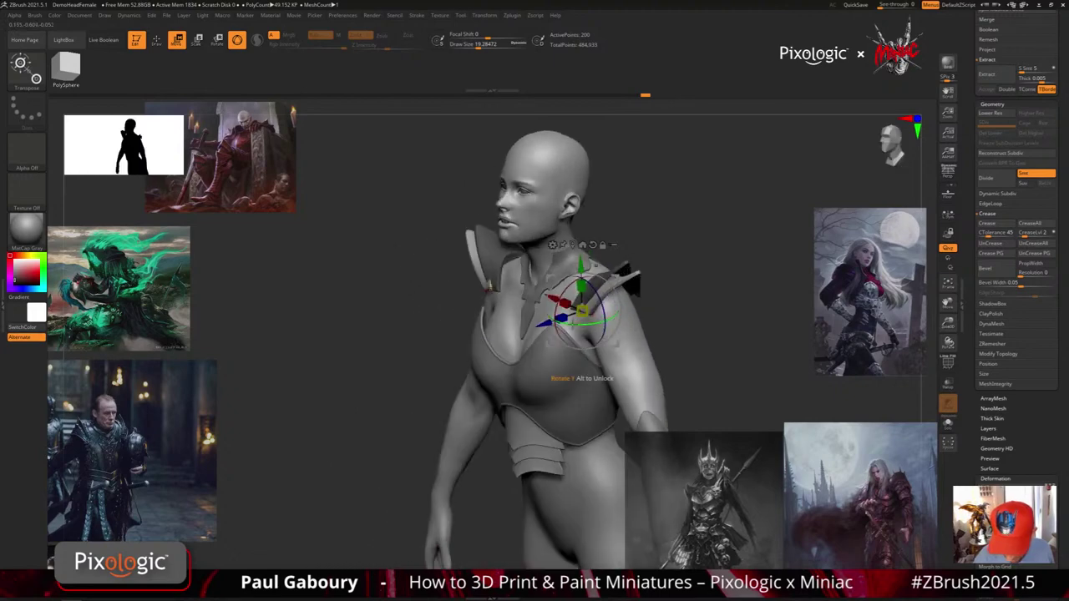
Recentre the gizmo on the duplicated shoulder guards and adjust their scale along Z from the side
drag(562, 318, 561, 319)
drag(723, 288, 669, 331)
drag(555, 311, 557, 311)
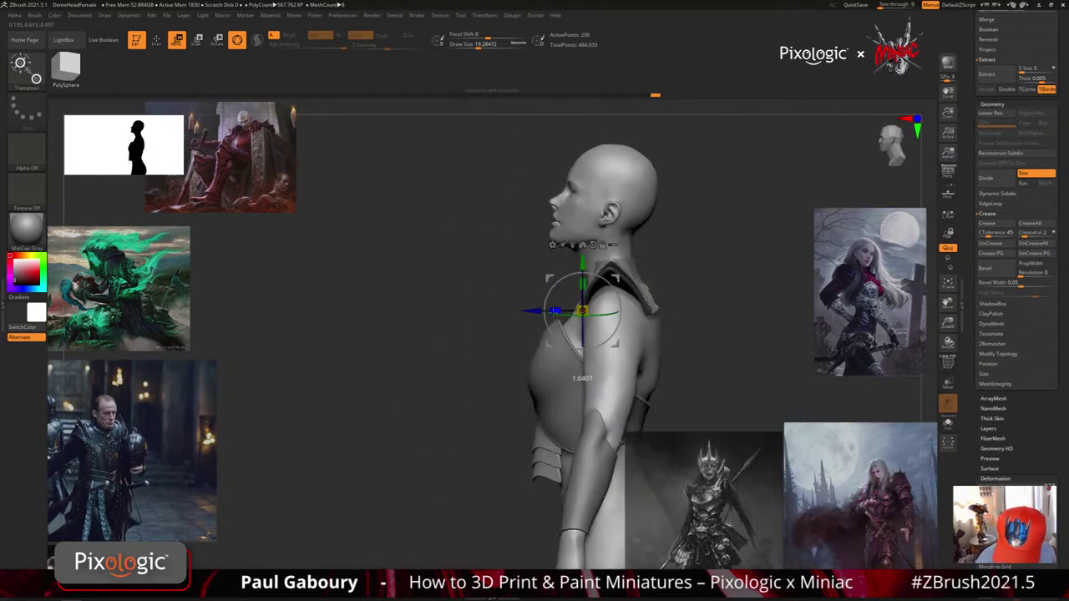
key(ctrl+z)
click(573, 244)
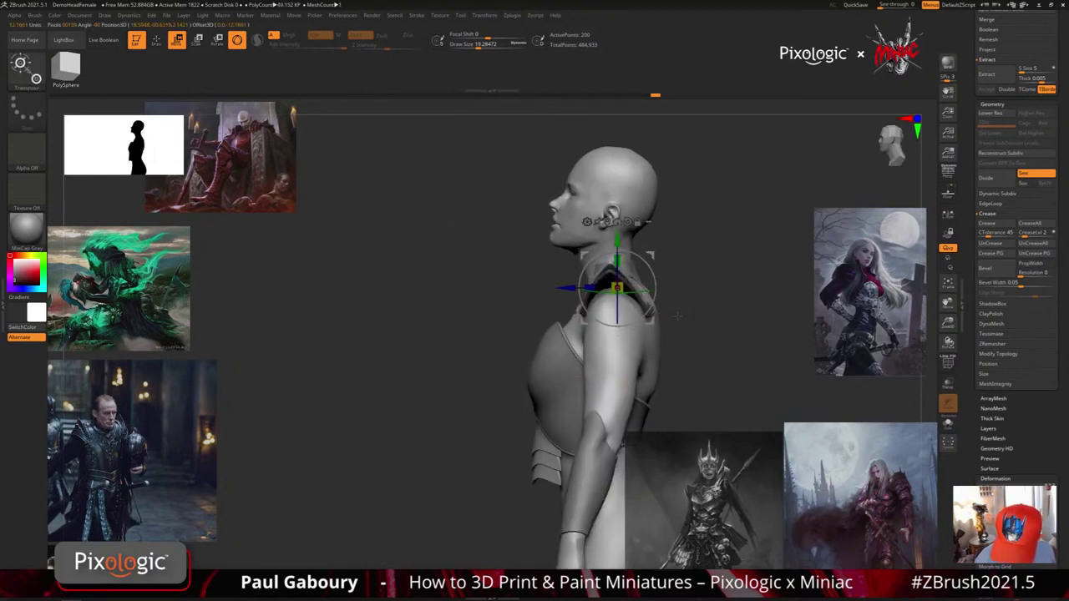
alt+drag(674, 312, 667, 339)
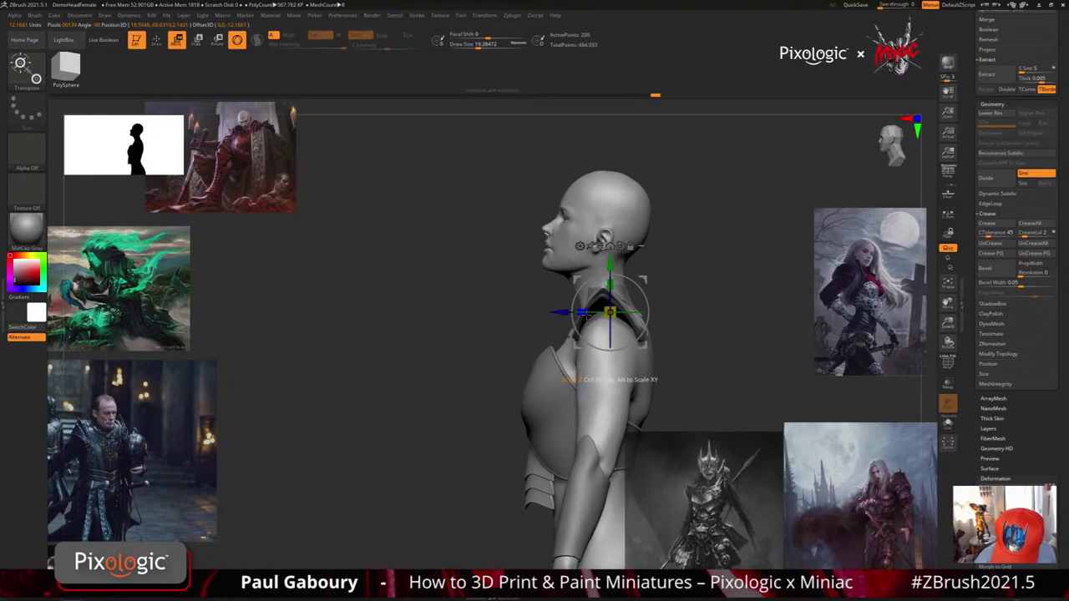
drag(582, 312, 580, 312)
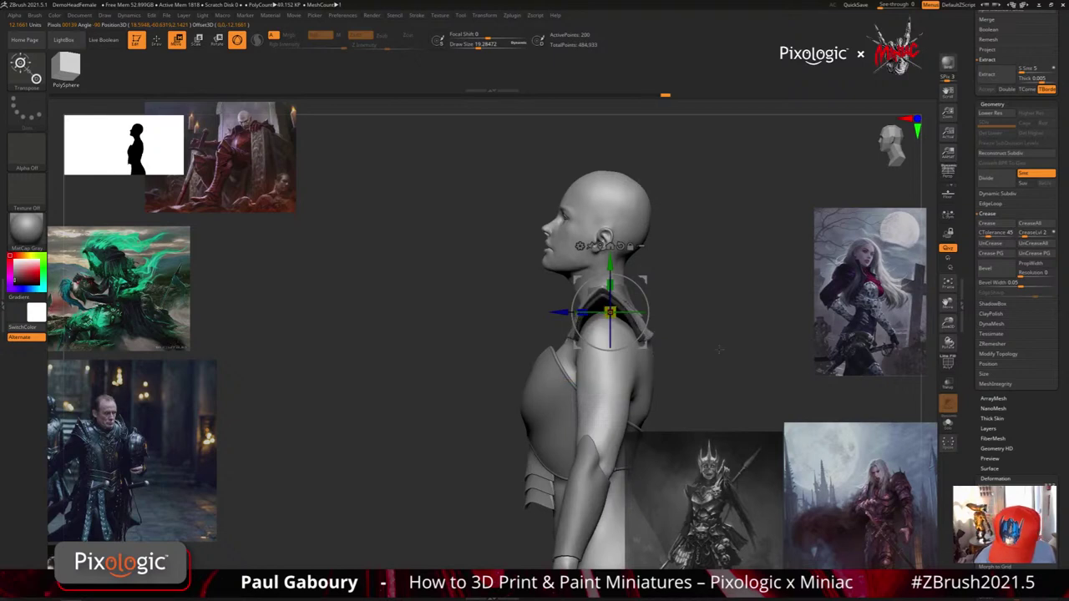
Return to Draw mode and examine the layered shoulder guards' silhouette on the full figure from the front
ctrl+right_drag(716, 351, 710, 334)
right_drag(709, 334, 668, 334)
drag(659, 334, 713, 354)
key(q)
mouse_move(712, 356)
ctrl+right_down()
mouse_move(693, 365)
mouse_move(690, 352)
mouse_move(641, 334)
ctrl+right_up()
ctrl+right_drag(641, 334, 631, 324)
drag(627, 323, 639, 349)
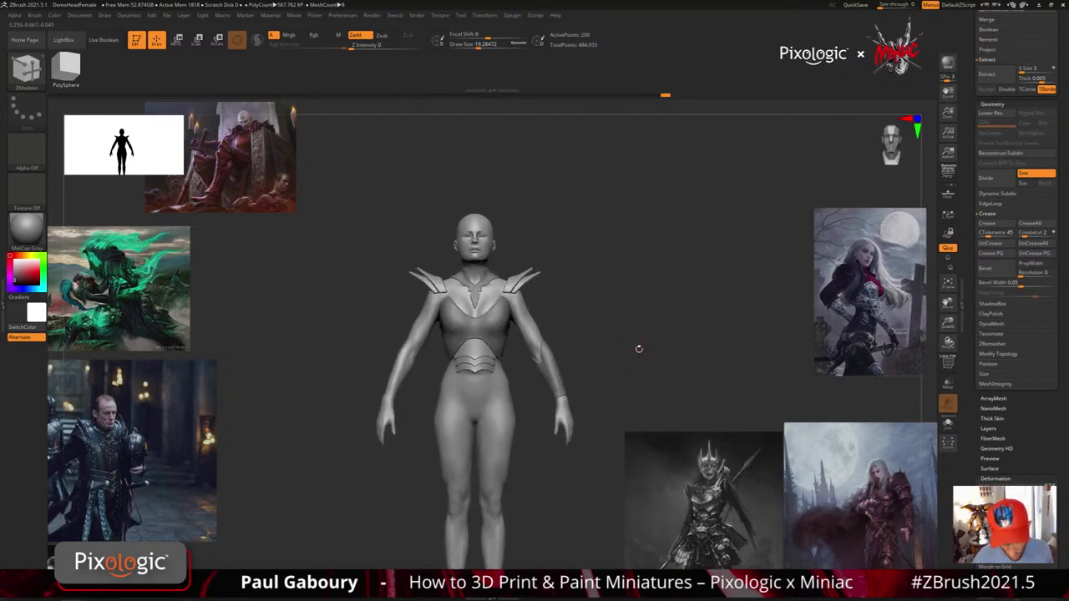
alt+right_drag(596, 349, 598, 367)
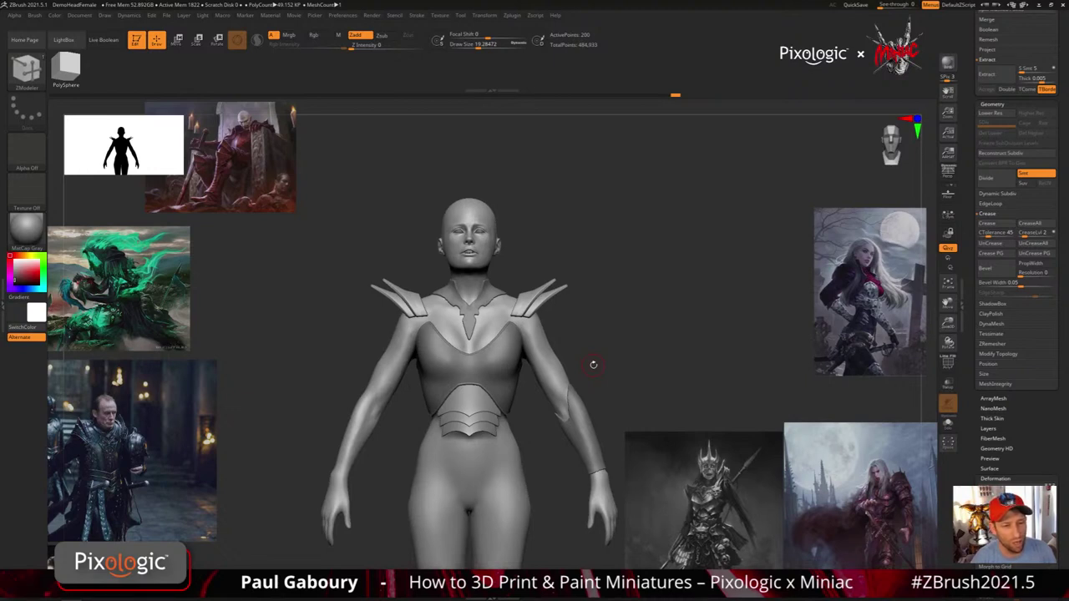
shift+drag(593, 364, 663, 356)
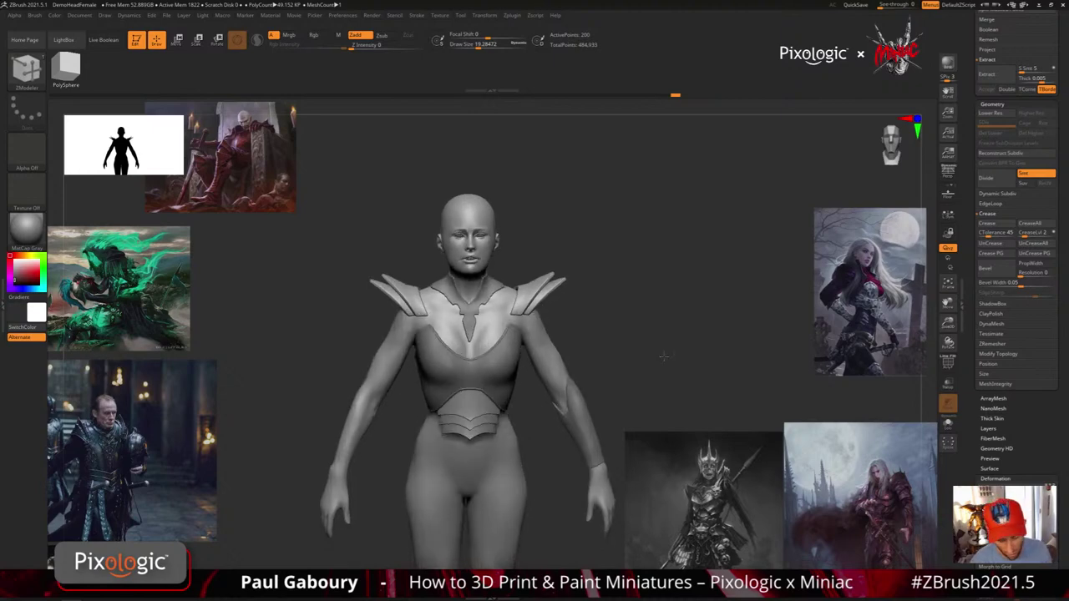
Show the layered guards' polyframe up close and reduce the ZModeler brush's draw size to about 5.1
mouse_move(541, 328)
alt+right_down()
mouse_move(582, 391)
mouse_move(570, 374)
mouse_move(585, 365)
mouse_move(574, 392)
alt+right_up()
key(shift+f)
key(b)
key(z)
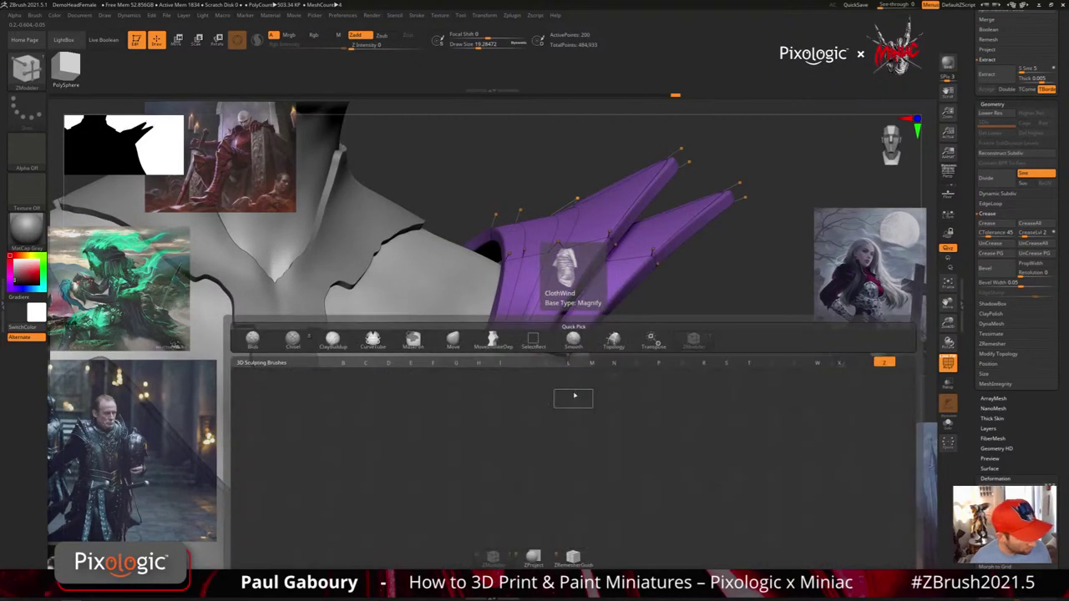
key(m)
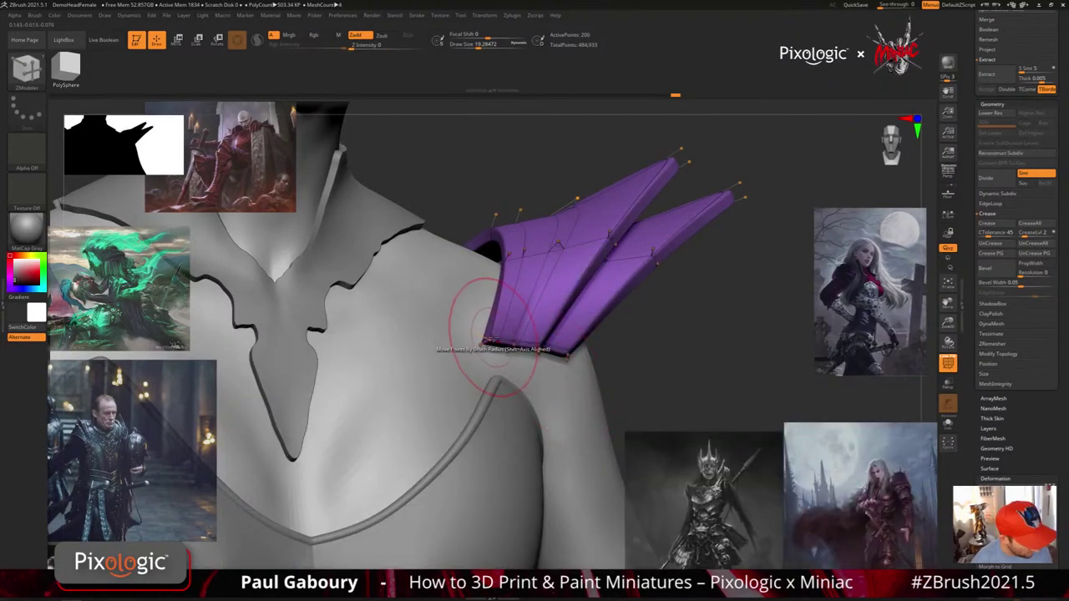
key(s)
drag(496, 337, 477, 338)
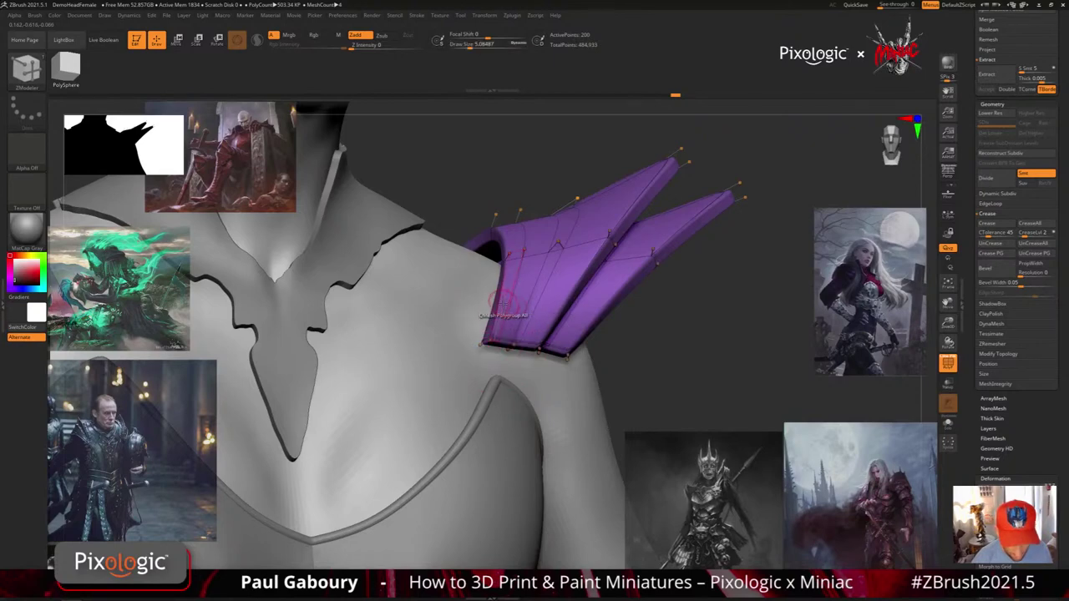
Turn off dynamic subdivision and stitch two neighbouring points at the guard's inner lower corner with ZModeler's Stitch set to To End Point
ctrl+right_drag(499, 321, 498, 337)
mouse_move(498, 337)
right_down()
mouse_move(505, 322)
mouse_move(520, 357)
mouse_move(530, 332)
right_up()
key(shift+d)
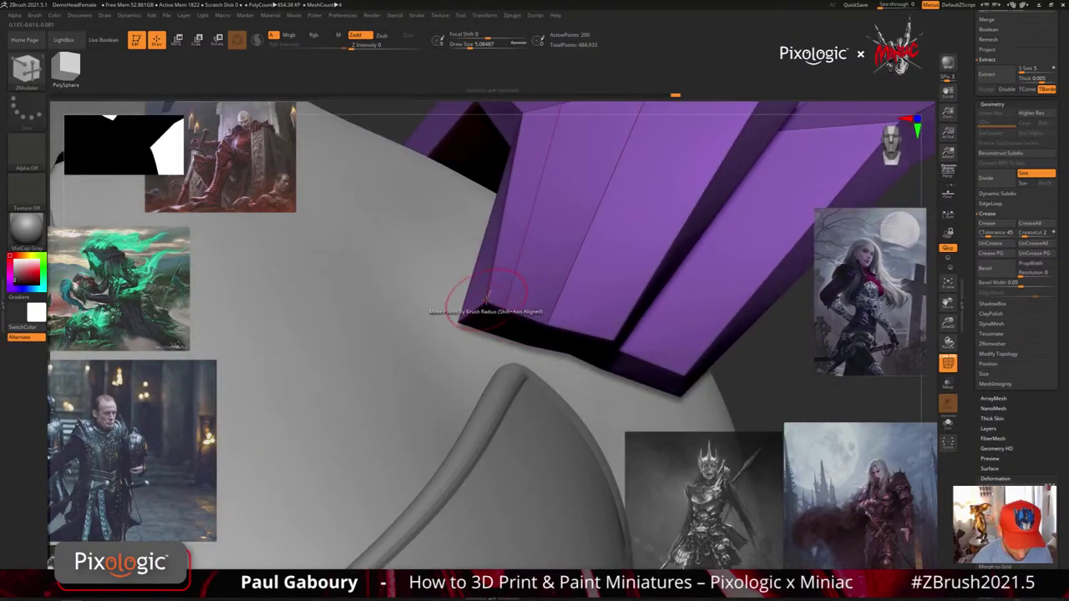
key(space)
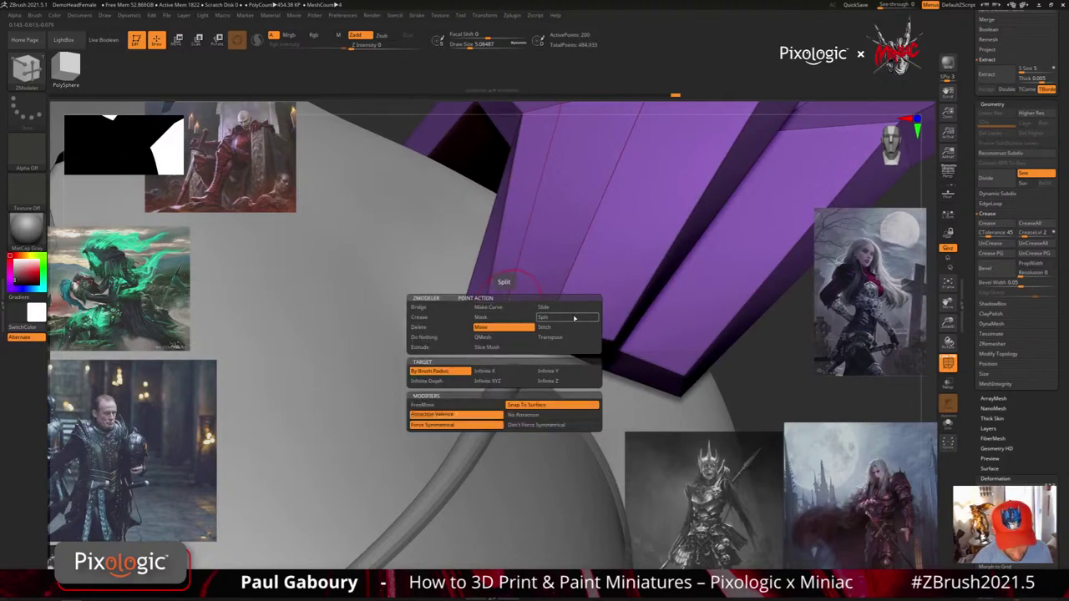
click(572, 328)
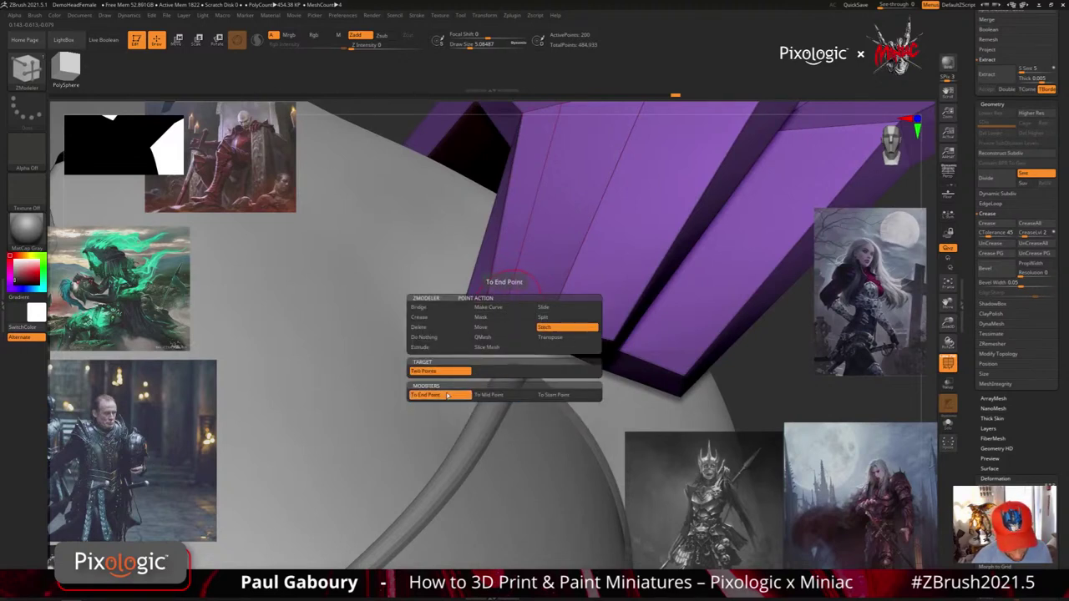
click(505, 309)
click(486, 302)
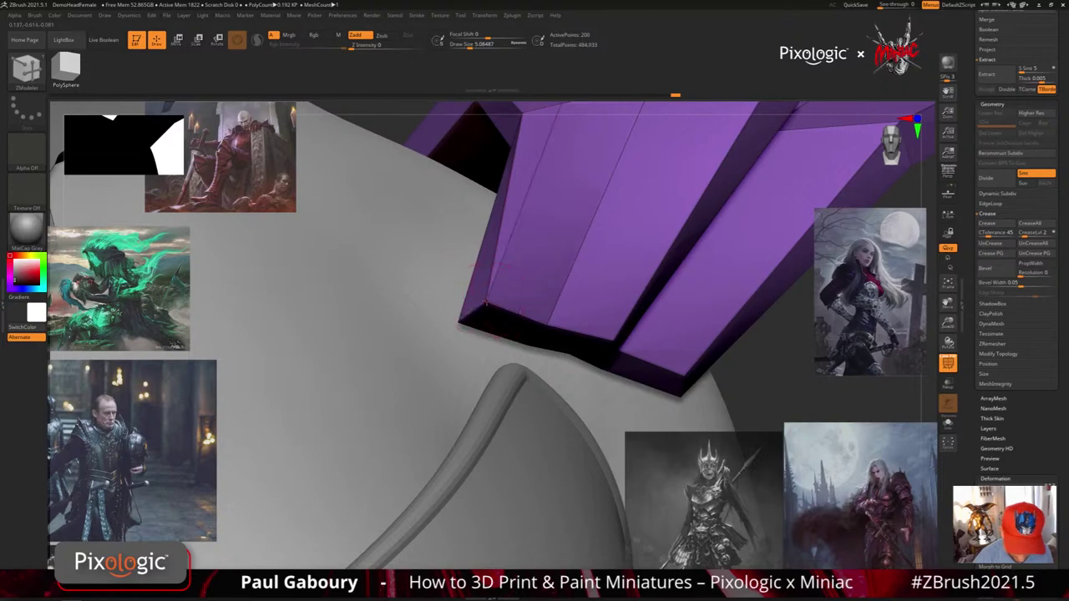
ctrl+right_drag(516, 321, 542, 307)
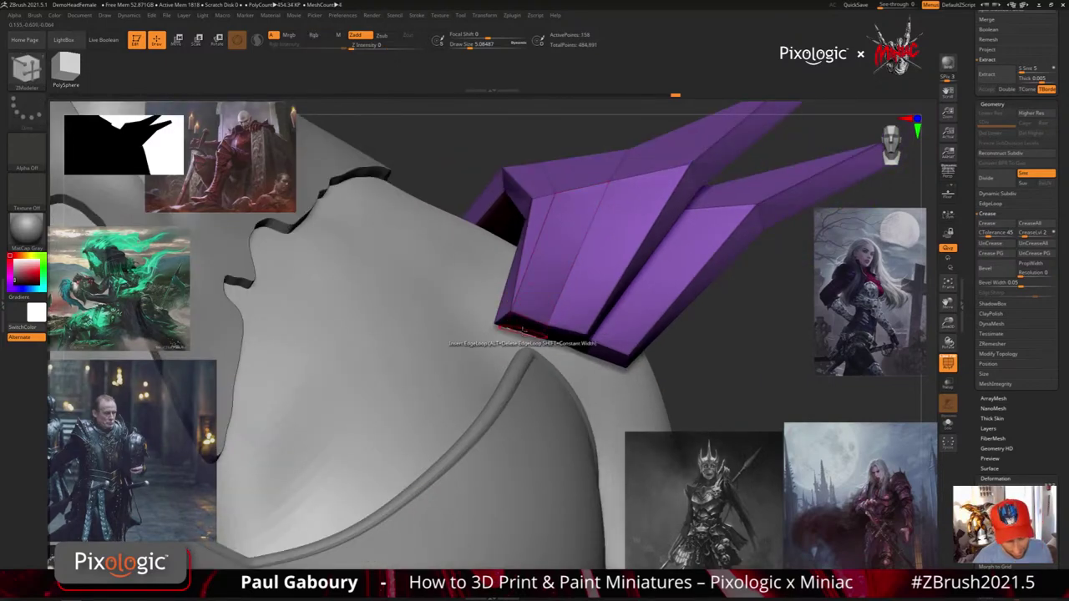
Insert an edge loop along the front shoulder guard's panel with ZModeler and turn dynamic subdivision back on
right_drag(524, 329, 524, 287)
click(533, 310)
key(d)
drag(525, 286, 542, 294)
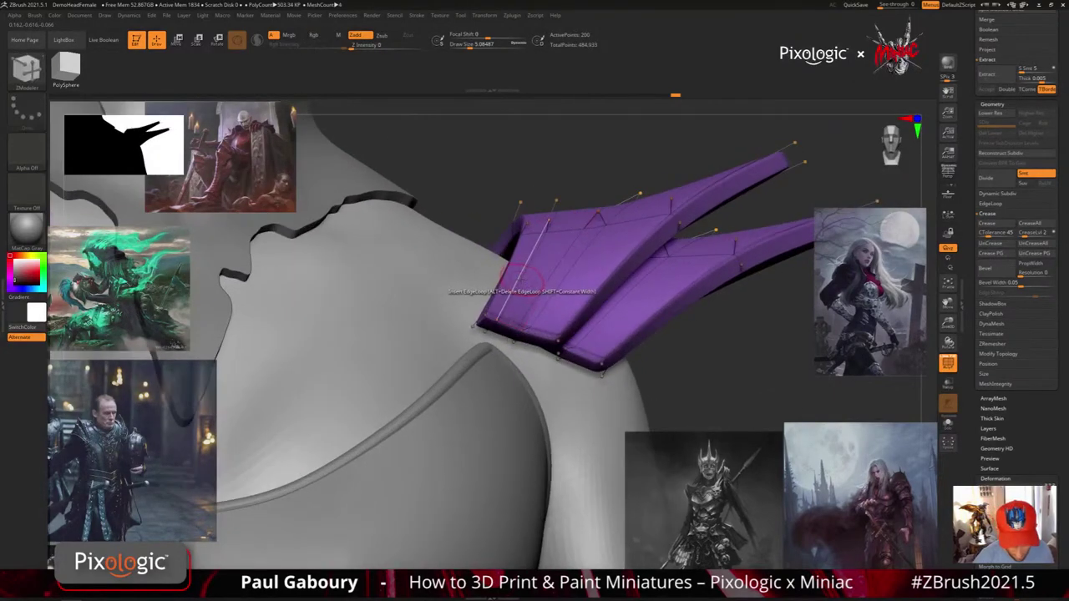
Try ZModeler's edge Collapse action with the PolyLoop target on the front guard's panel, and undo it along with the inserted loop
key(space)
click(459, 329)
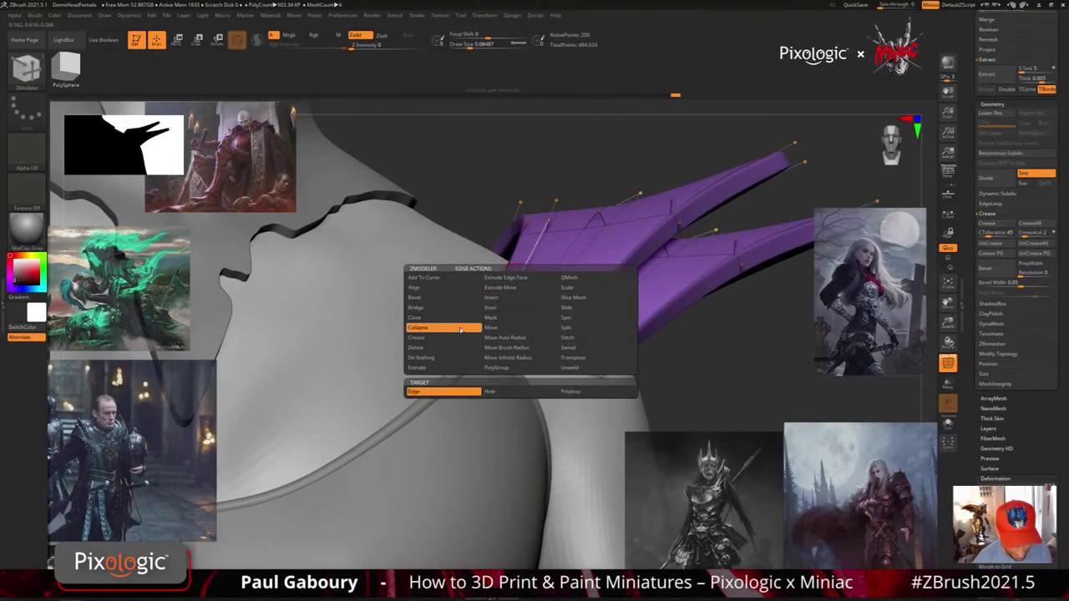
click(571, 391)
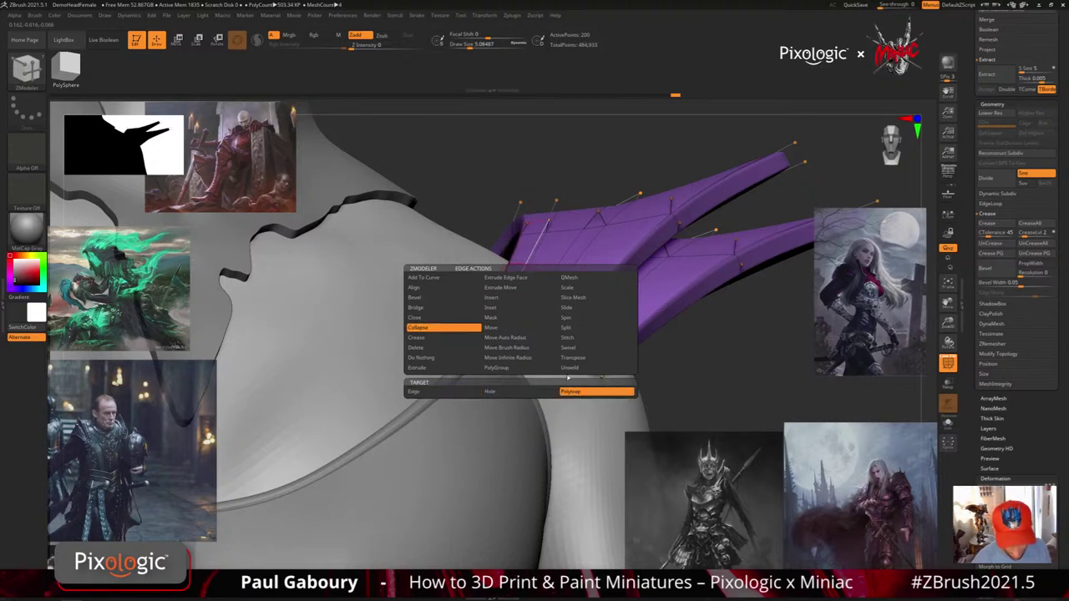
click(526, 273)
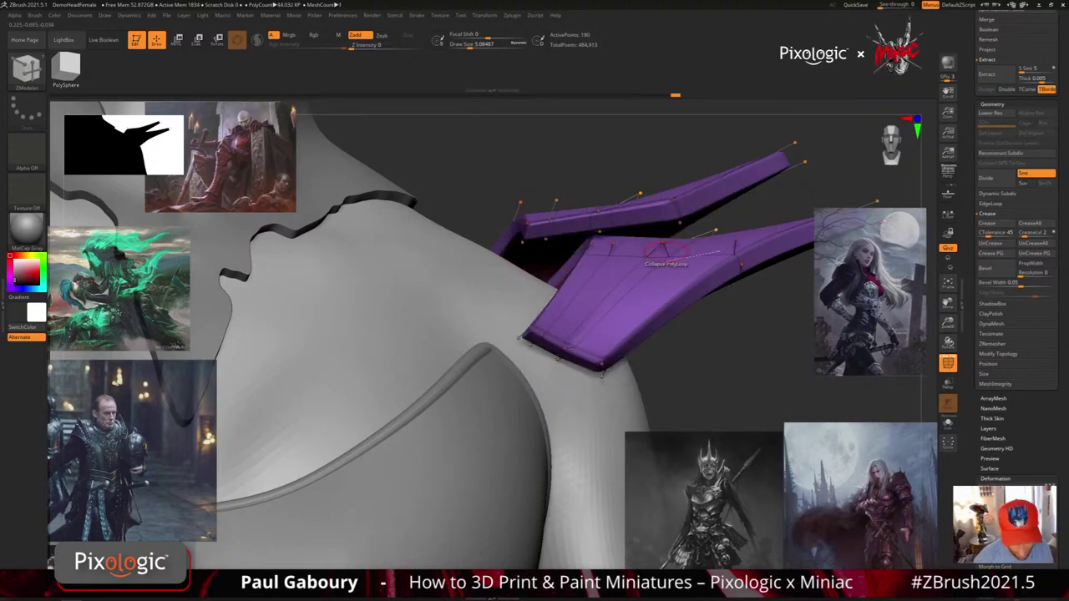
key(ctrl+z)
right_drag(567, 232, 577, 229)
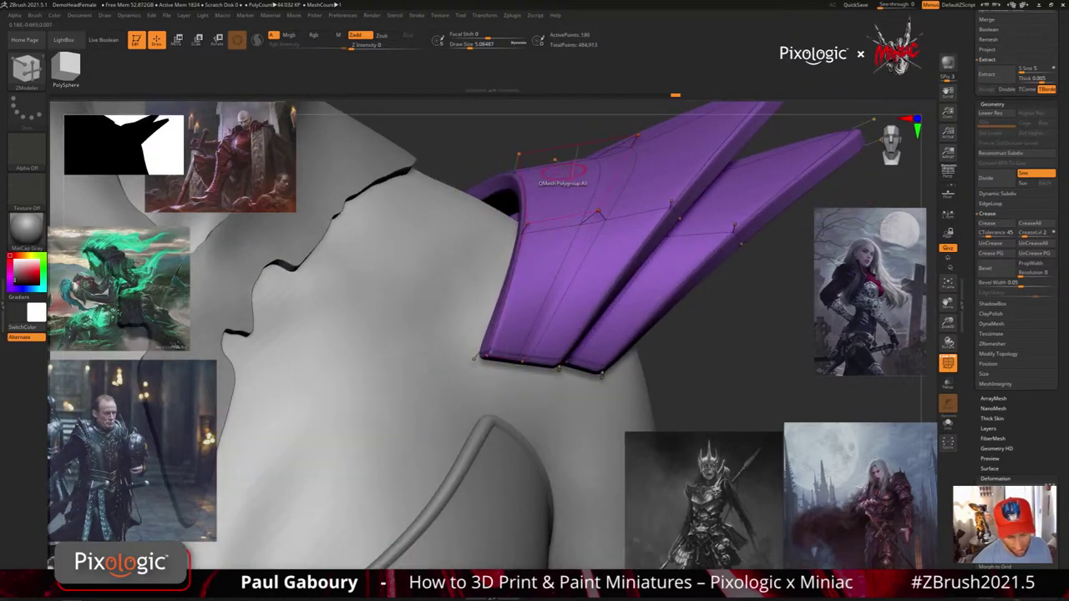
Isolate and mask one guard layer on both shoulders, and bring the other layer back into view
key(shift+f)
mouse_move(632, 397)
ctrl+right_down()
mouse_move(661, 384)
mouse_move(606, 356)
mouse_move(602, 435)
mouse_move(615, 363)
mouse_move(606, 358)
mouse_move(622, 381)
ctrl+right_up()
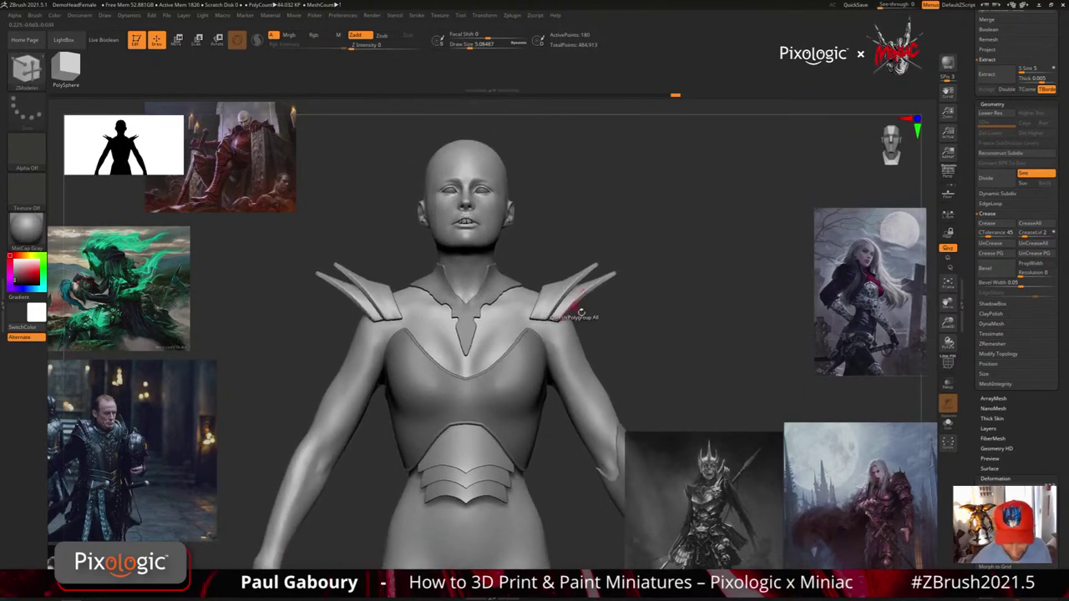
key(shift+f)
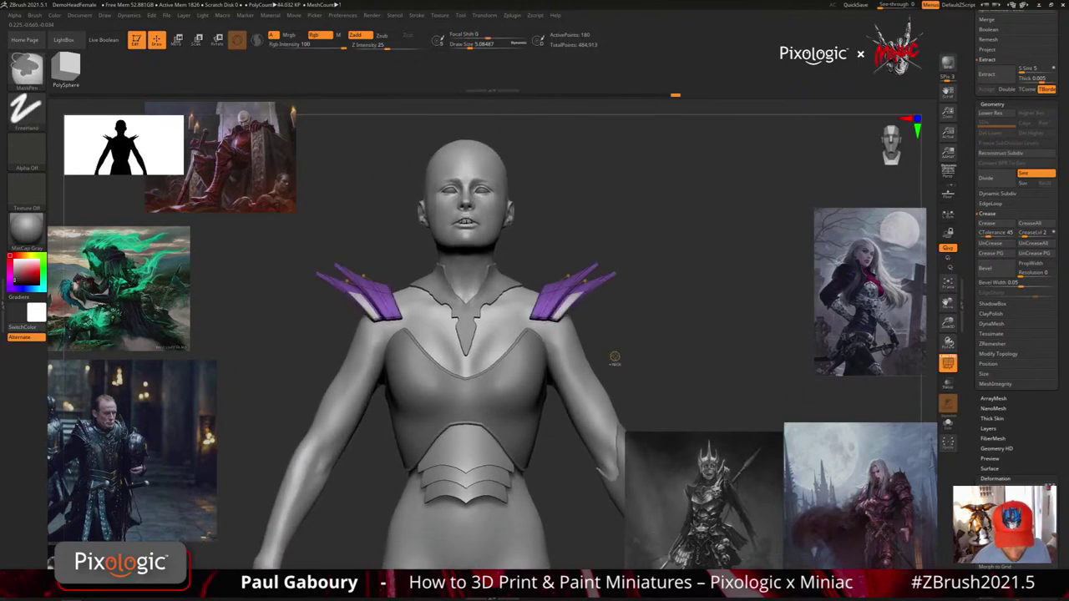
key(ctrl+w)
ctrl+shift+drag(627, 311, 614, 263)
key(ctrl+shift+a)
key(ctrl+shift+z)
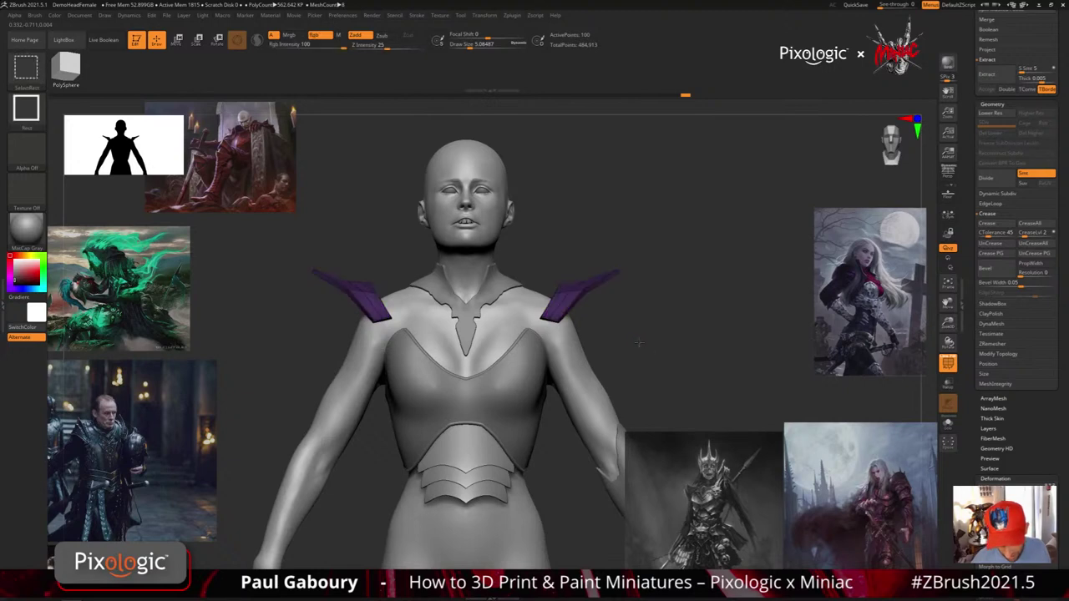
Duplicate the unmasked guard layer with the gizmo, recentre the gizmo and rotate the copy by about -14 degrees
key(w)
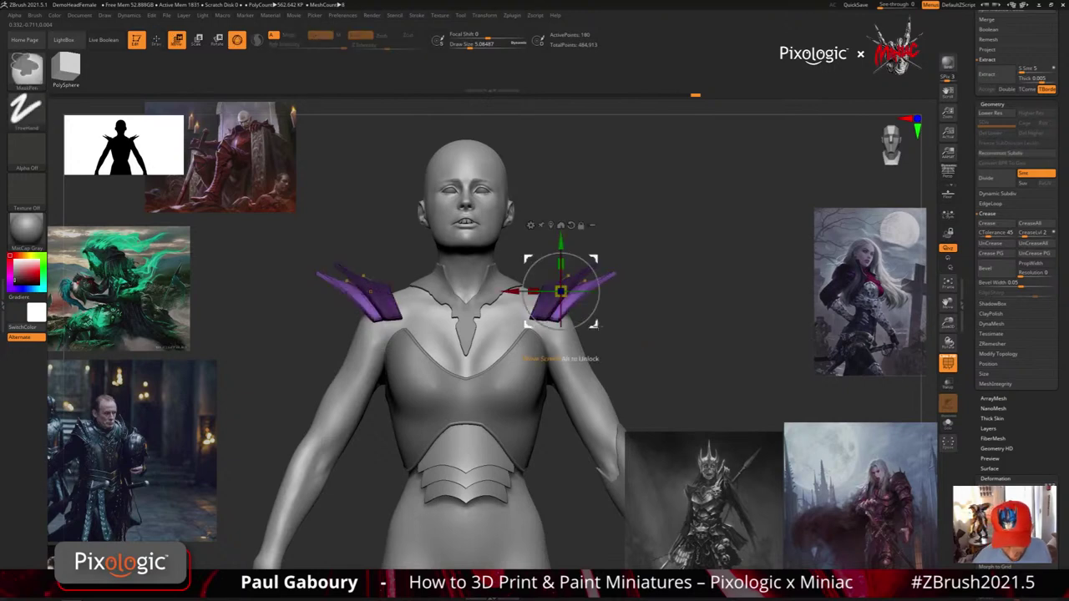
ctrl+drag(593, 324, 541, 333)
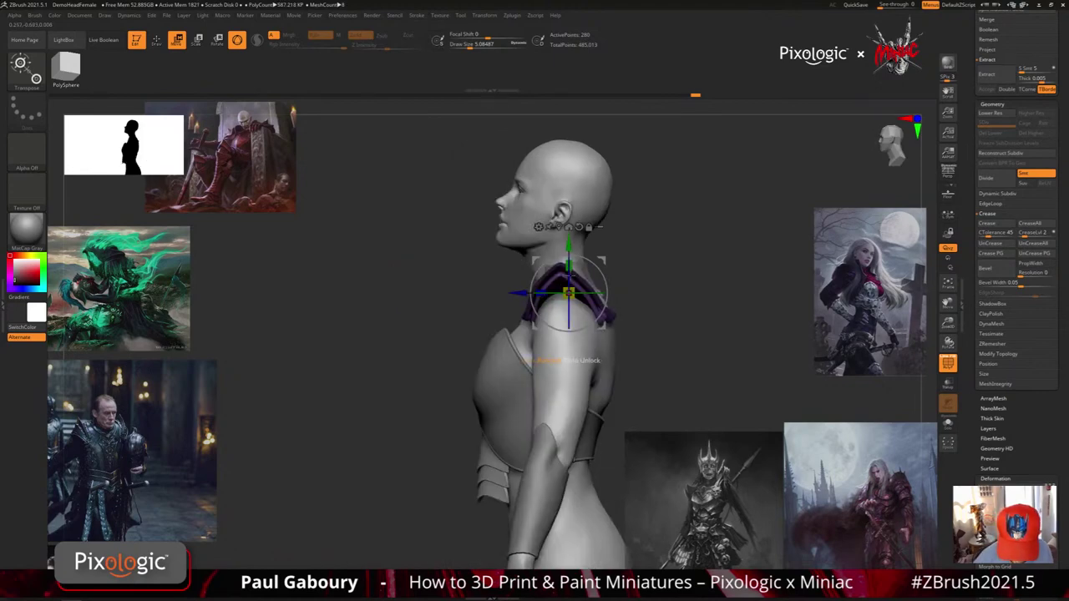
click(559, 227)
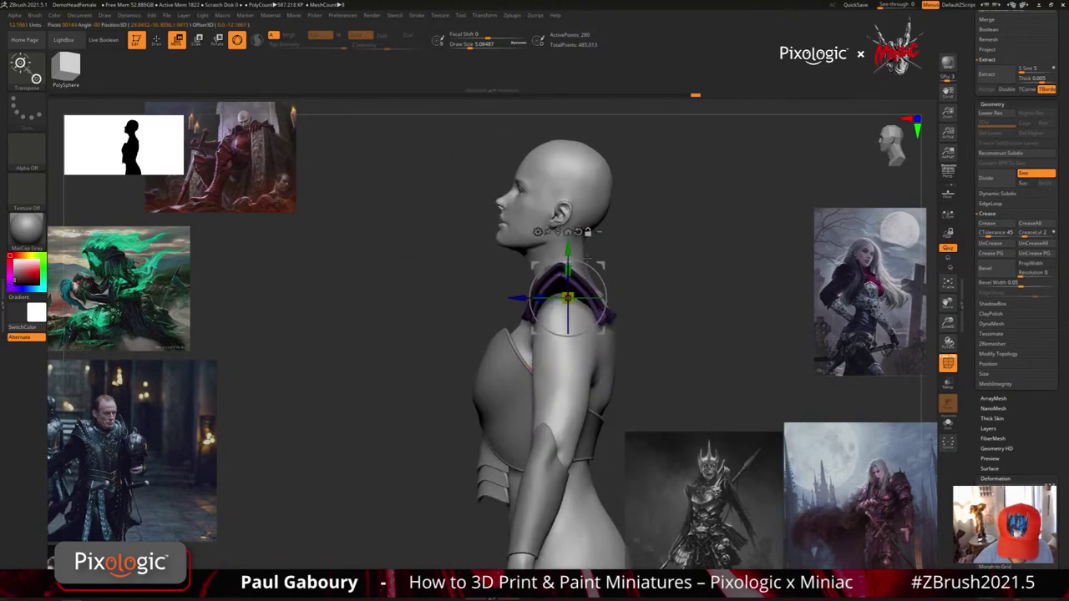
drag(568, 298, 575, 299)
drag(545, 344, 601, 339)
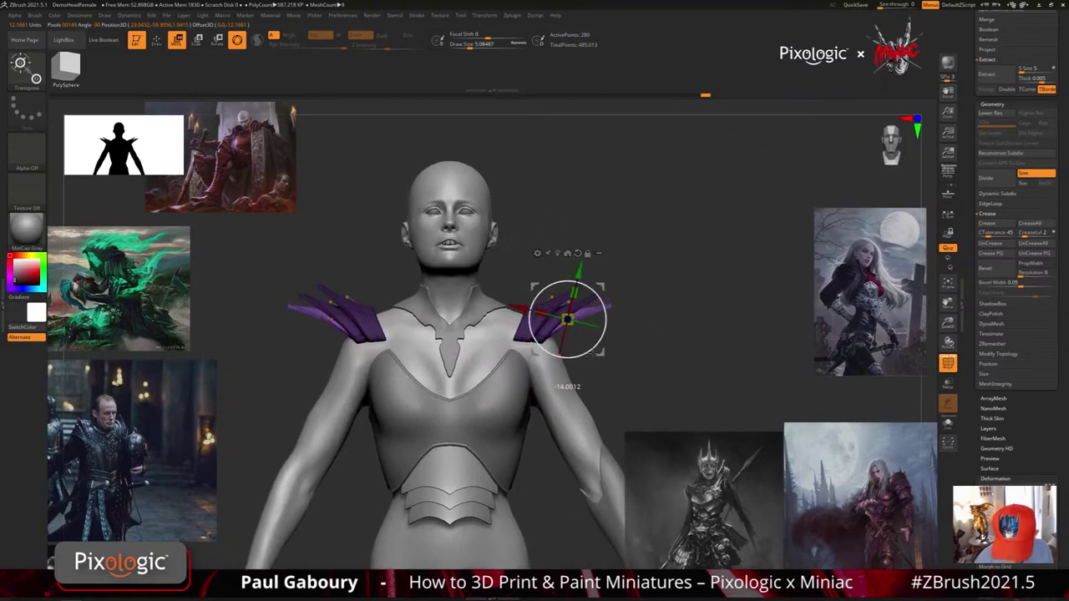
Adjust the duplicated guards' scale along Z from the side, and return to Draw mode with the polyframe hidden
alt+right_drag(632, 347, 611, 384)
drag(612, 384, 543, 389)
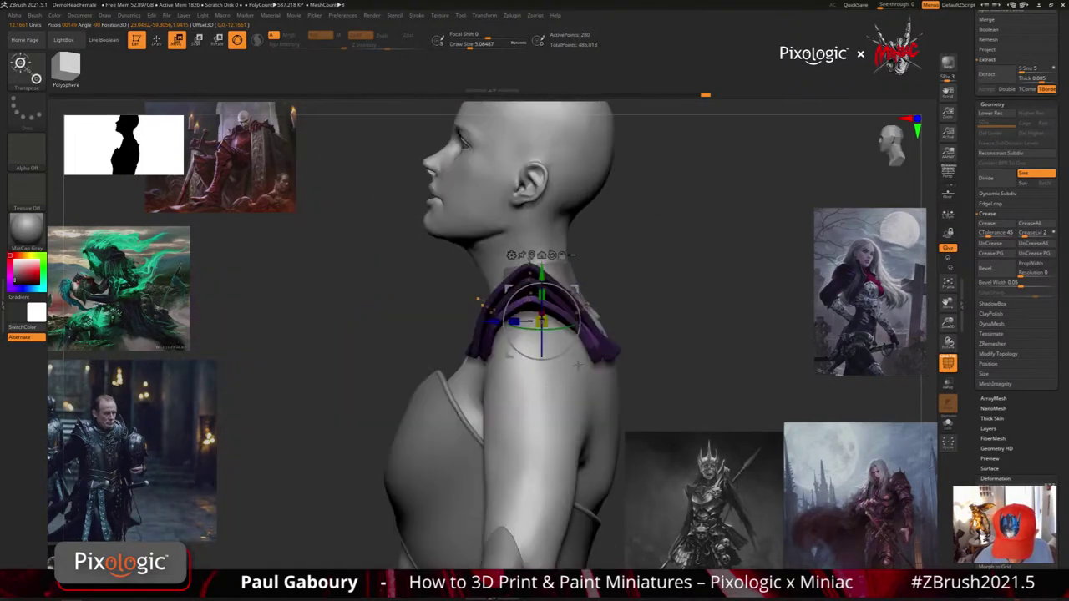
drag(515, 321, 519, 321)
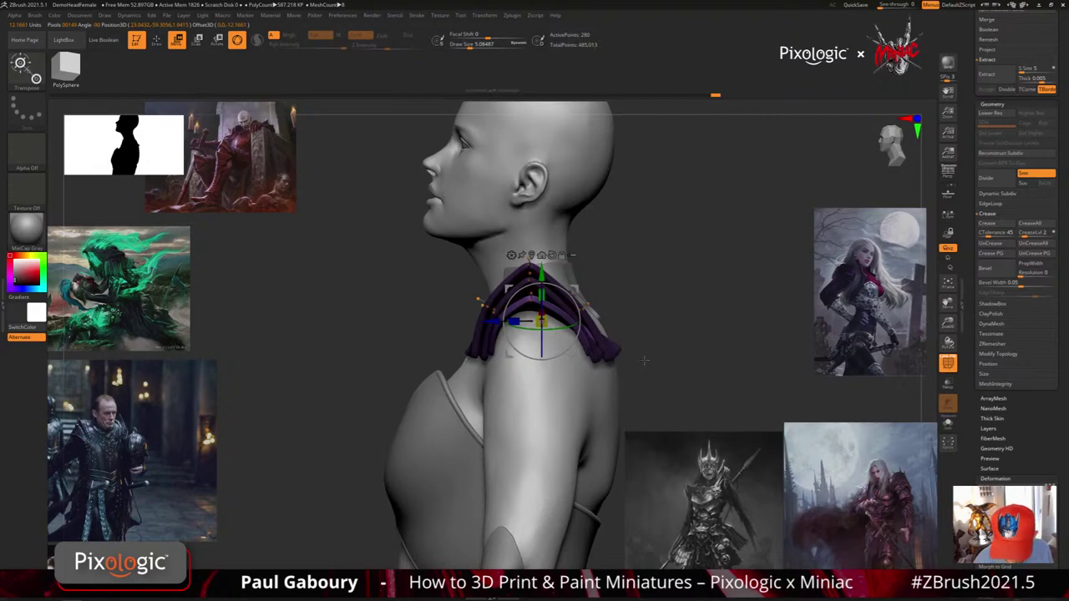
mouse_move(644, 361)
mouse_down()
mouse_move(630, 362)
mouse_move(637, 387)
mouse_up()
key(q)
mouse_move(632, 384)
alt+mouse_down()
mouse_move(628, 354)
mouse_move(603, 357)
alt+mouse_up()
key(shift+f)
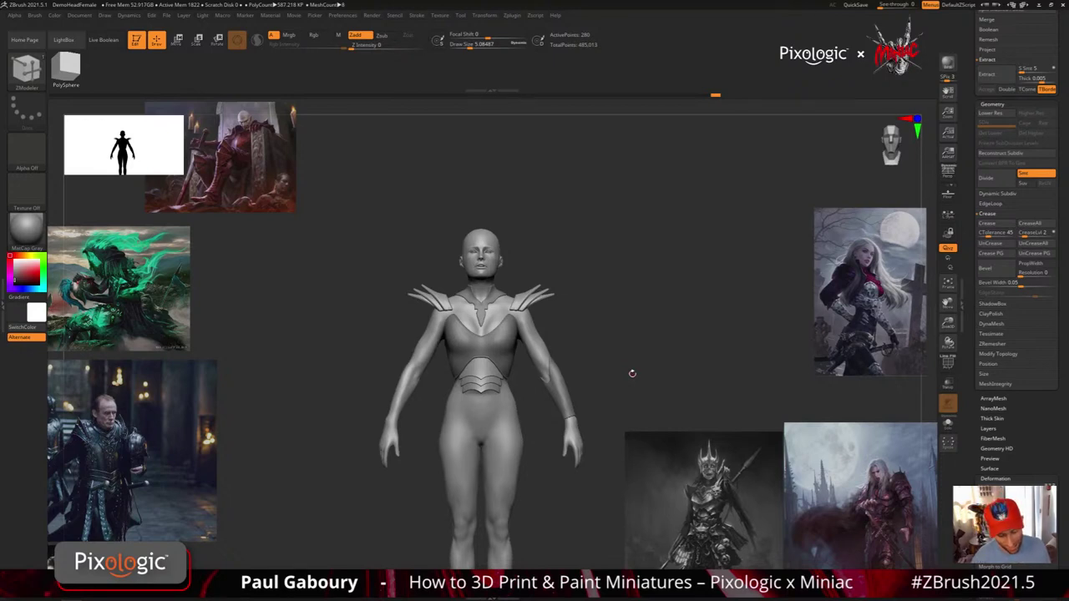
Undo the transforms and duplication of the third shoulder guard layer
key(ctrl)
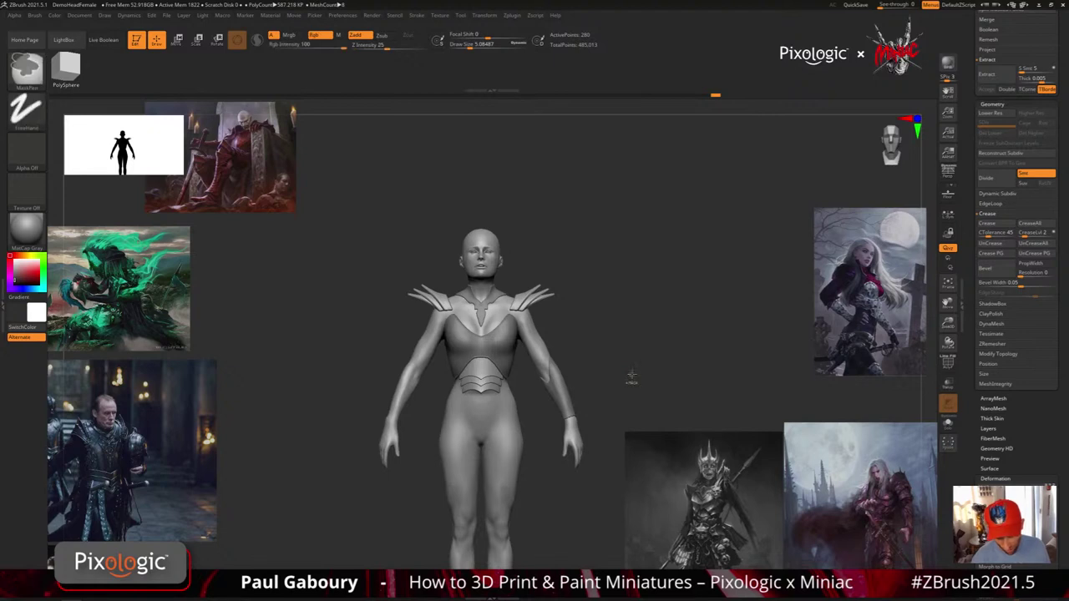
key(ctrl+z)
key(ctrl+z)
key(ctrl+z)
key(ctrl+z)
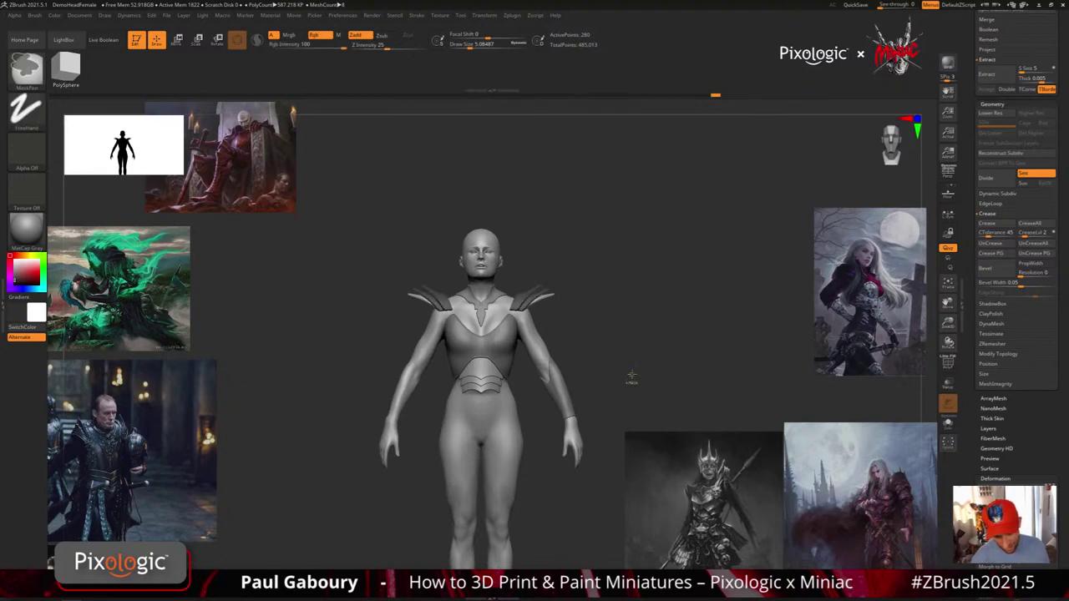
key(ctrl+z)
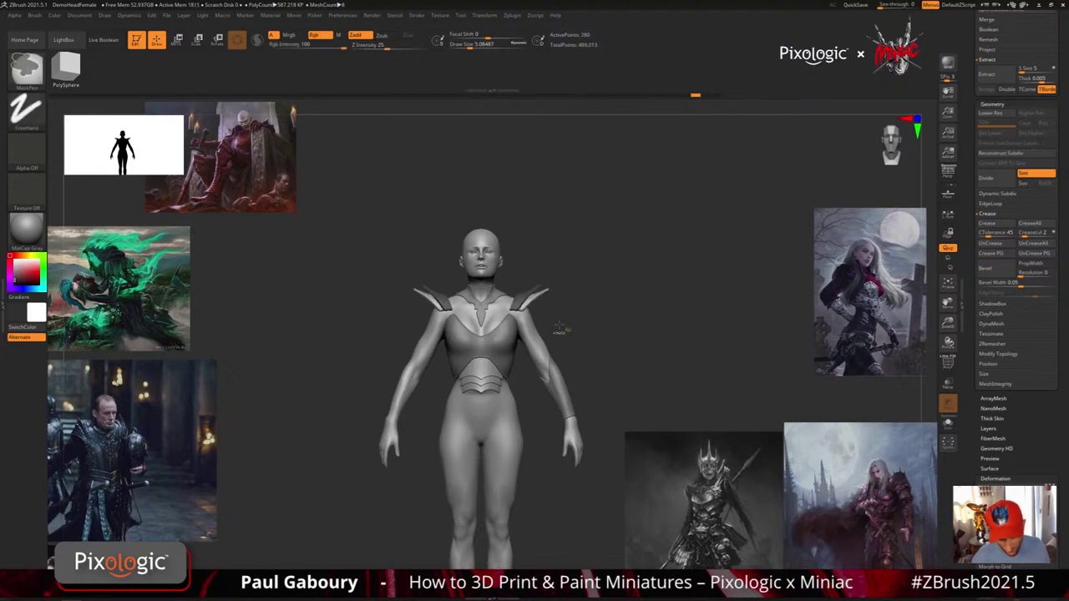
Clear the mask on the two-layer shoulder guards and move them slightly inward and upward with the gizmo
right_drag(616, 355, 527, 289)
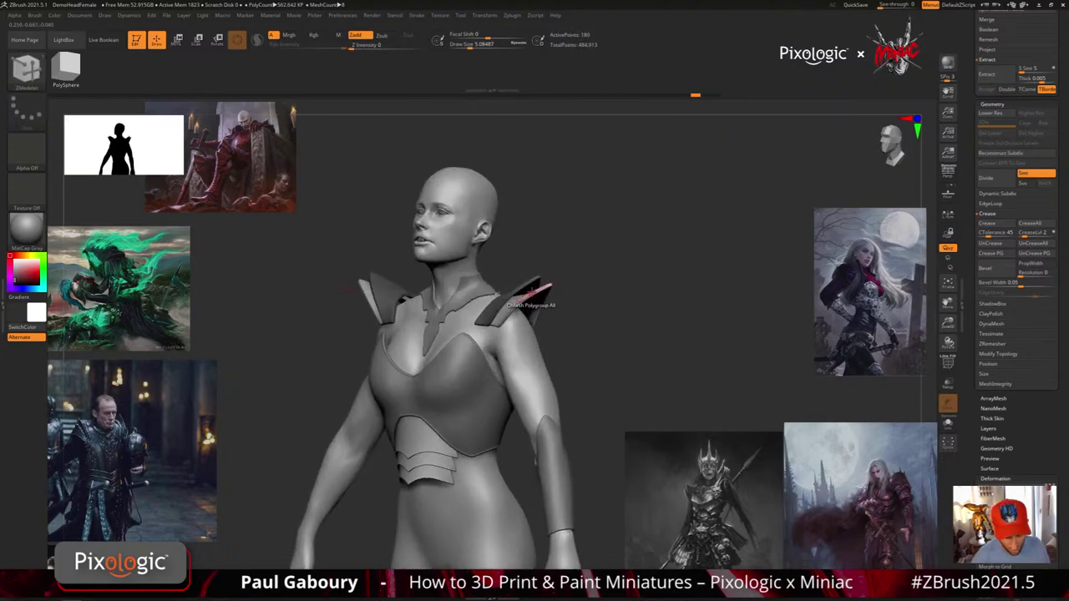
drag(617, 393, 521, 334)
right_drag(576, 357, 664, 372)
mouse_move(664, 373)
ctrl+right_down()
mouse_move(628, 366)
mouse_move(643, 368)
mouse_move(621, 378)
mouse_move(628, 356)
mouse_move(594, 355)
ctrl+right_up()
key(w)
drag(559, 315, 481, 328)
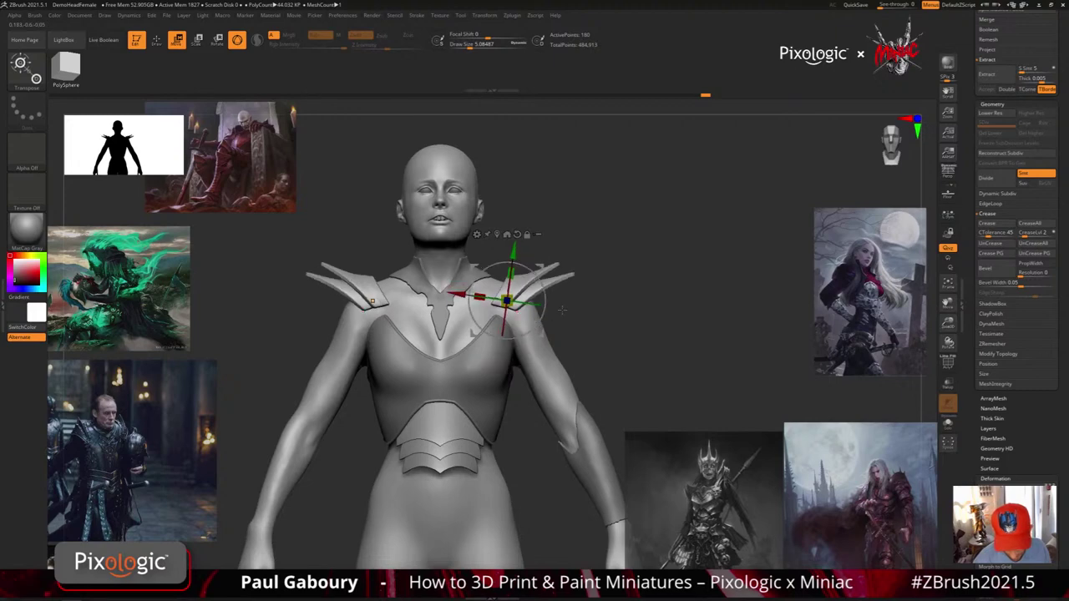
drag(513, 251, 513, 248)
mouse_move(664, 329)
mouse_down()
mouse_move(589, 331)
mouse_move(634, 343)
mouse_move(642, 311)
mouse_move(653, 336)
mouse_move(671, 342)
mouse_move(657, 316)
mouse_move(655, 341)
mouse_up()
key(q)
Select the neck collar subtool, show its polyframe and display it alone with Solo
key(f)
alt+click(500, 259)
alt+drag(646, 289, 643, 347)
key(shift+f)
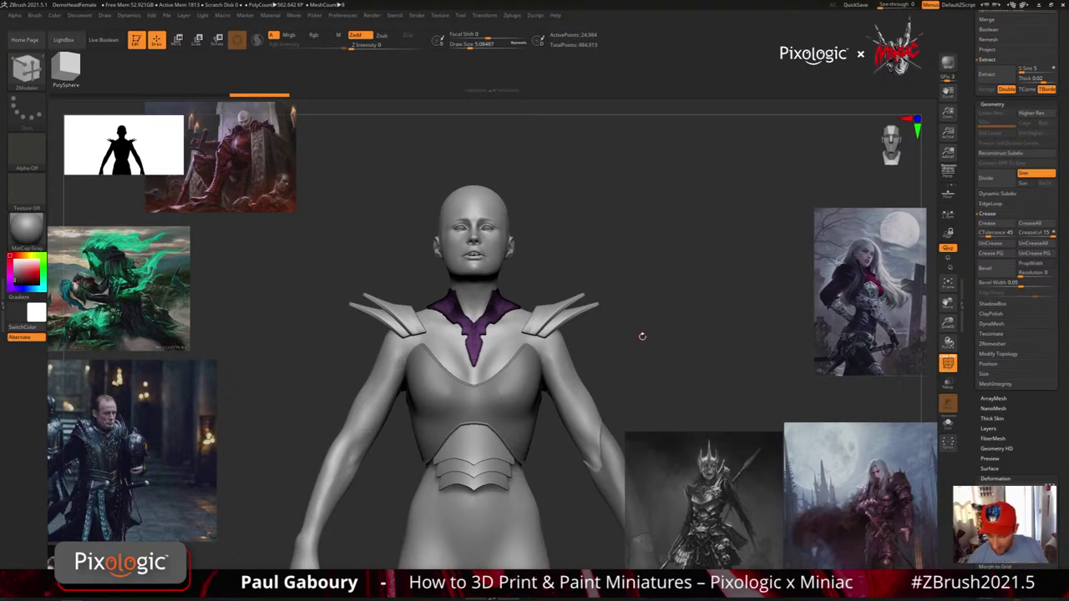
click(948, 423)
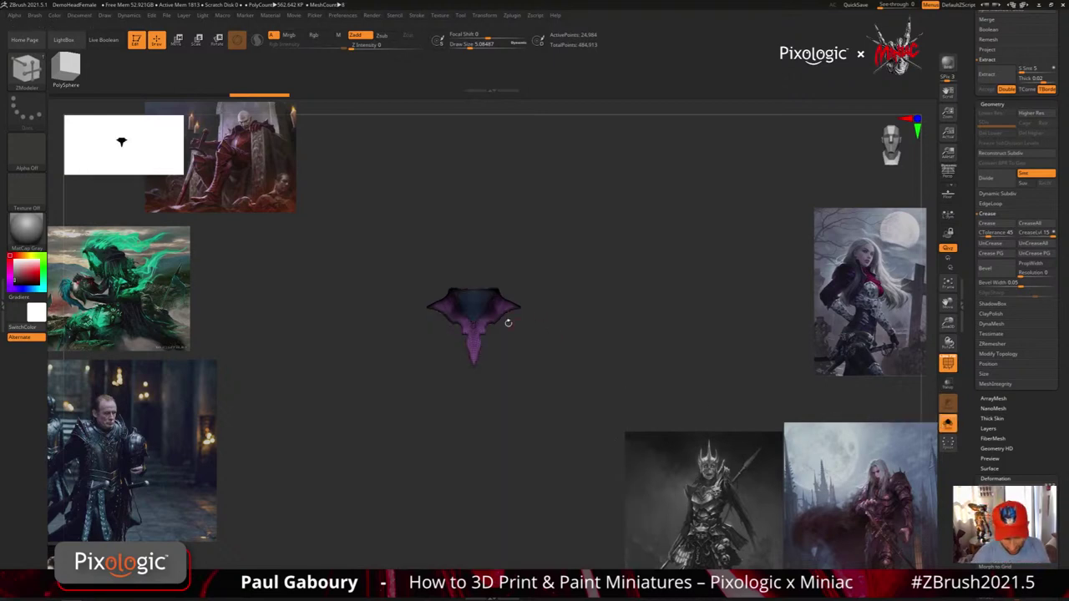
key(f)
Isolate the collar's purple outer-surface polygroup and turn on Double sided display
drag(572, 381, 733, 415)
key(ctrl+shift)
ctrl+shift+click(535, 307)
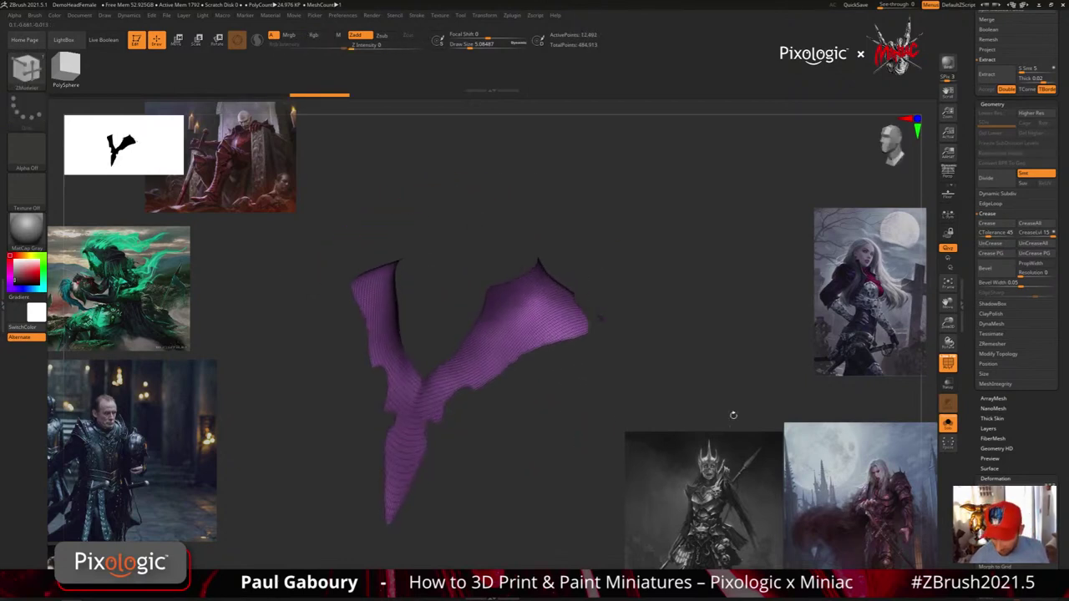
scroll(1001, 473, down, 5)
key(shift)
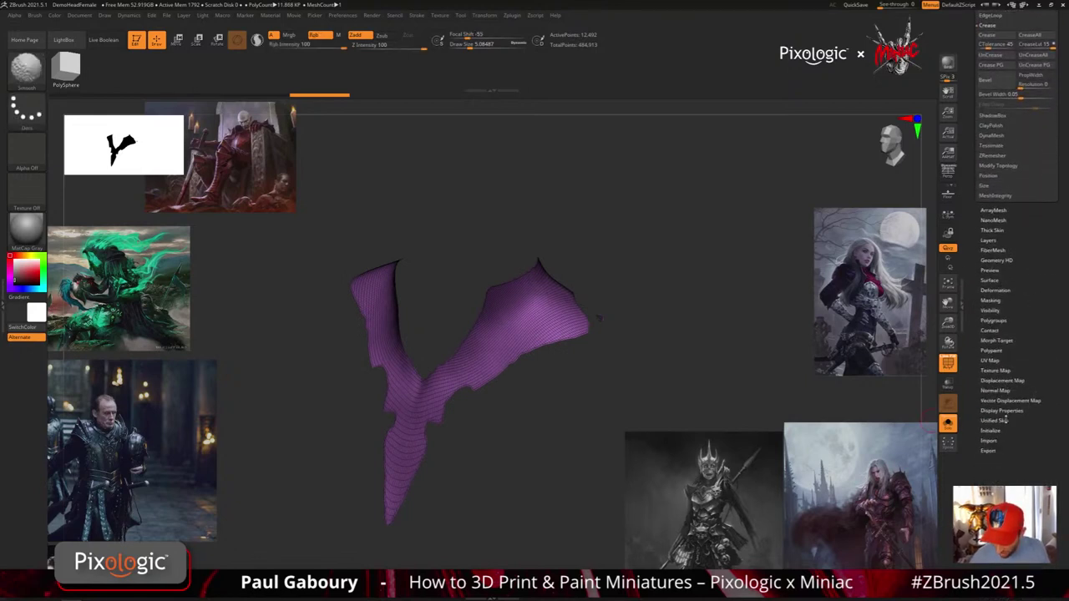
click(1006, 411)
click(1001, 440)
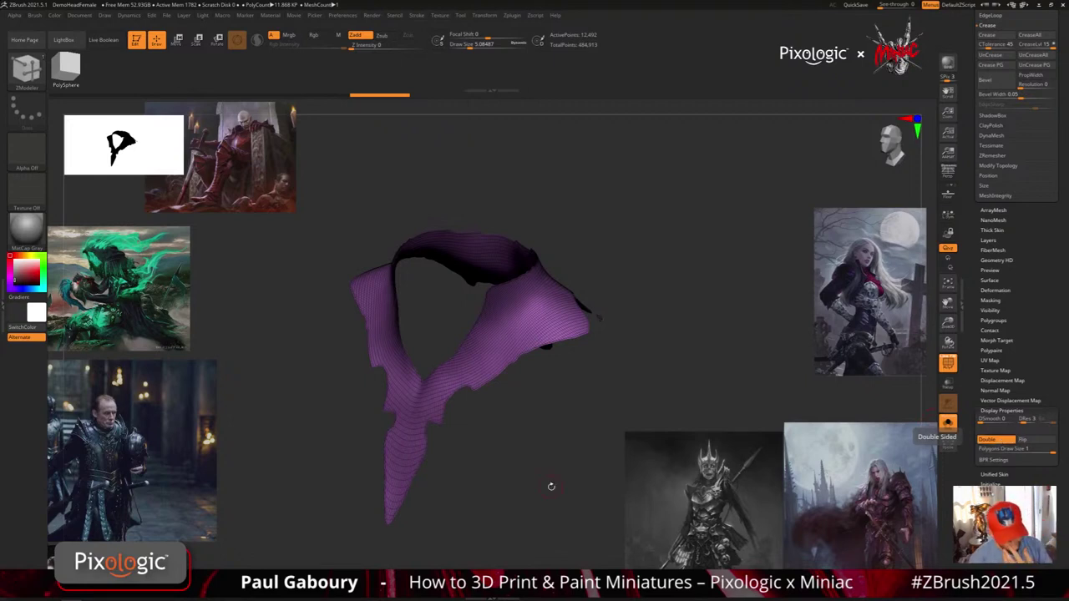
Show the whole collar and examine its outer, inner and border polygroups from several angles
mouse_move(549, 473)
mouse_down()
mouse_move(539, 530)
mouse_move(554, 494)
mouse_up()
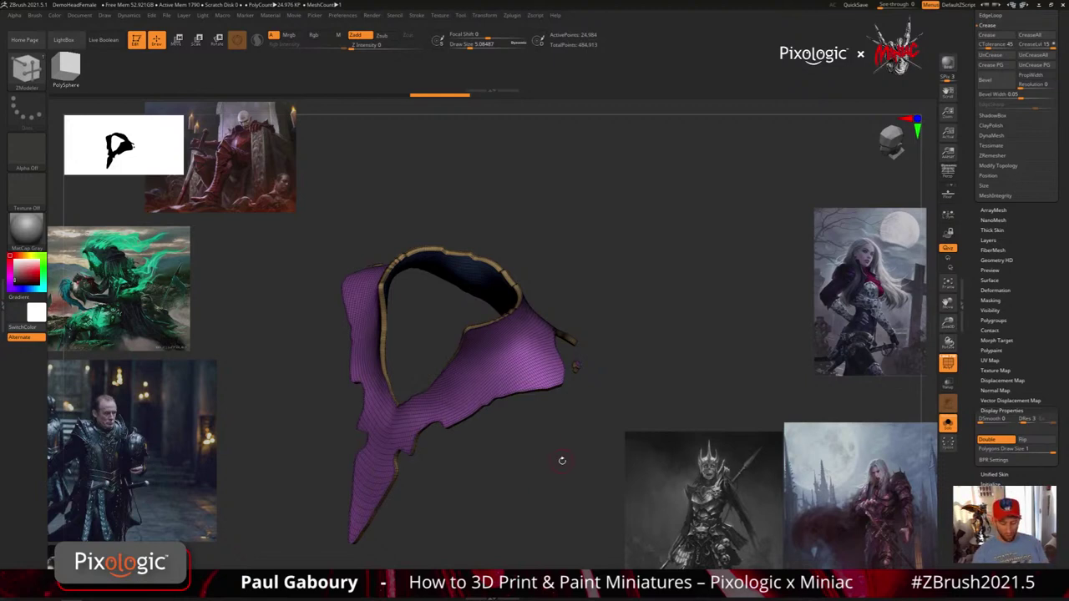
mouse_move(562, 460)
mouse_down()
mouse_move(544, 444)
mouse_move(524, 466)
mouse_move(561, 461)
mouse_up()
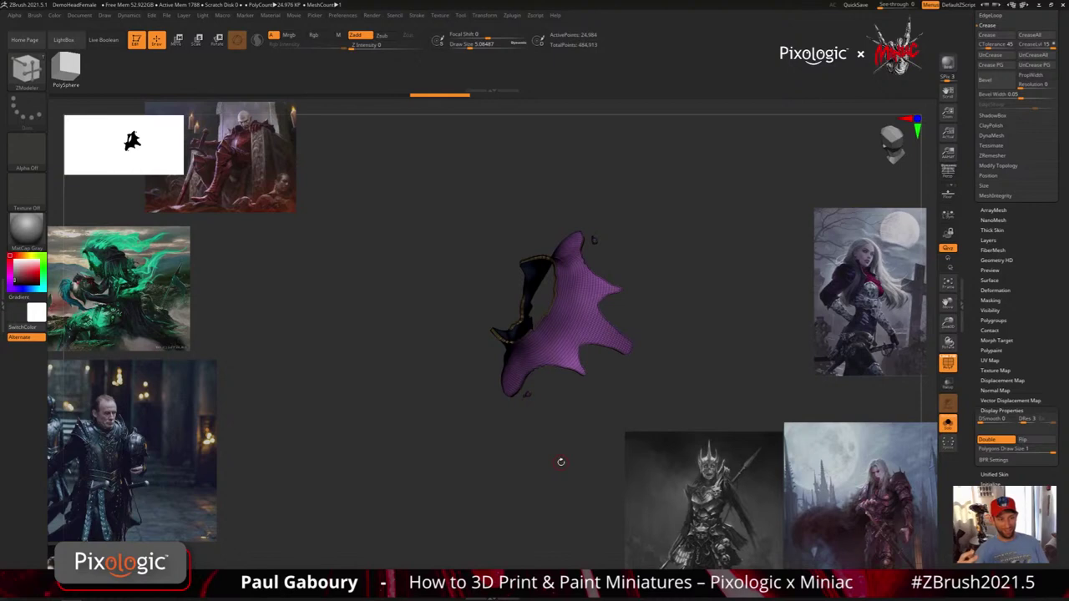
drag(565, 462, 645, 363)
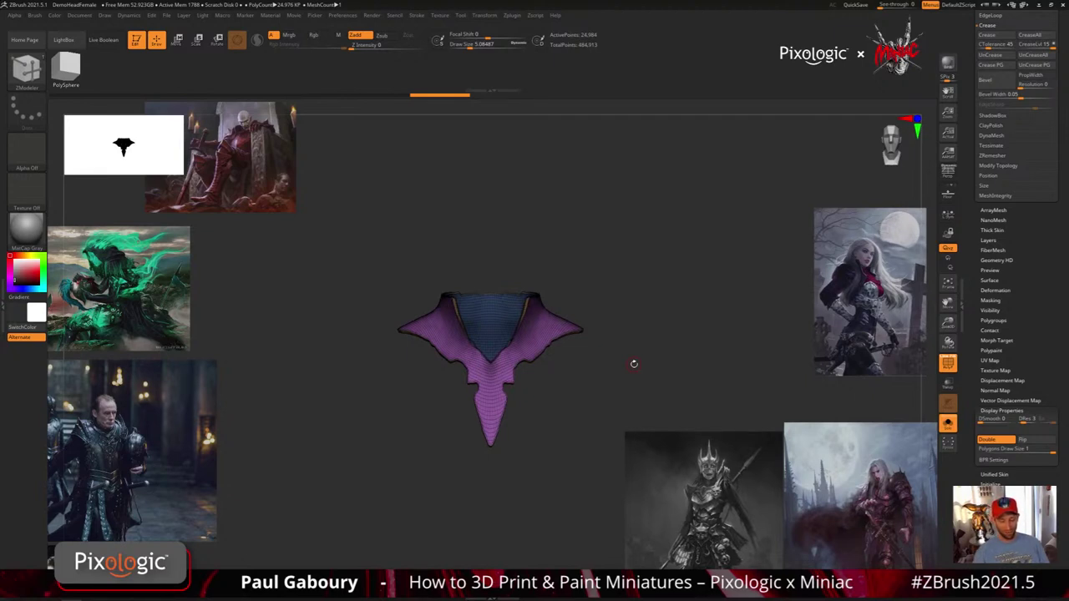
drag(618, 380, 569, 430)
mouse_move(570, 430)
right_down()
mouse_move(565, 381)
mouse_move(579, 432)
mouse_move(563, 388)
mouse_move(577, 409)
mouse_move(565, 448)
mouse_move(566, 374)
mouse_move(567, 400)
mouse_move(602, 389)
mouse_move(611, 346)
right_up()
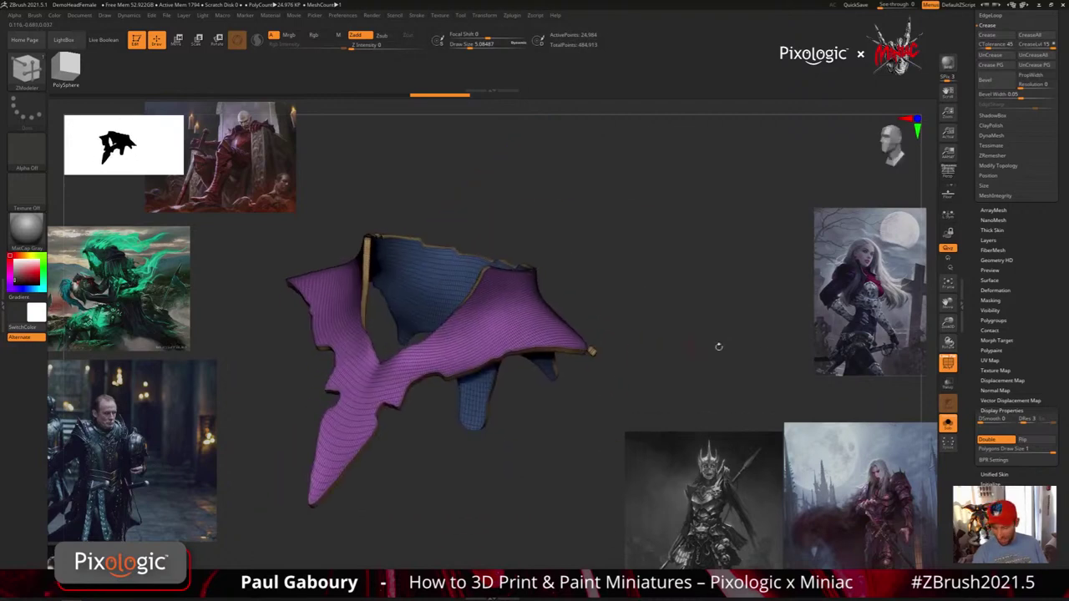
Smooth the collar's jagged borders with the Polish By Groups deformation, using a value of 100
click(997, 290)
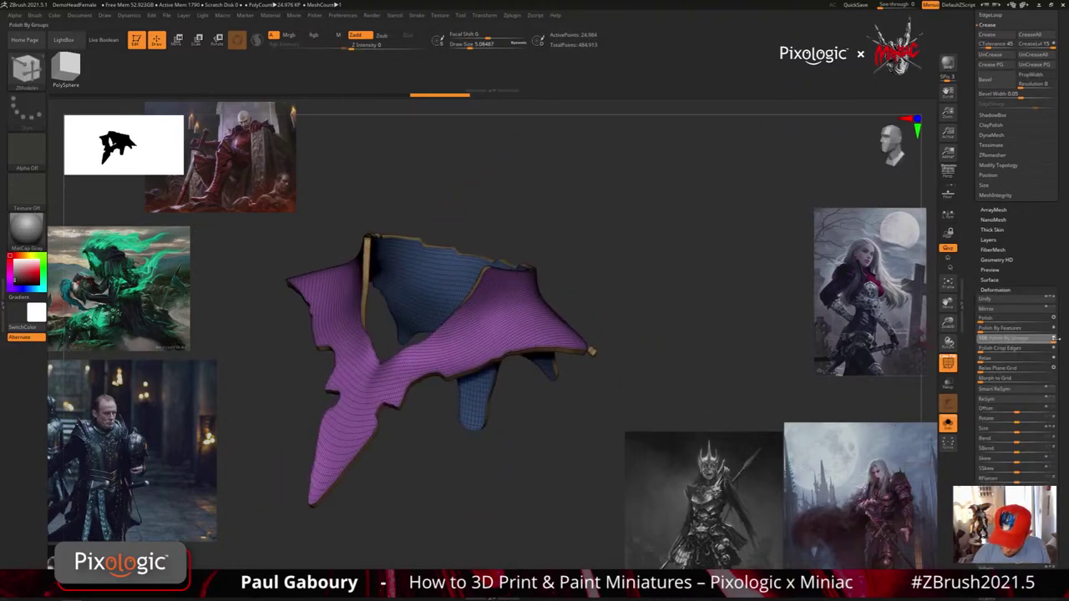
click(1054, 338)
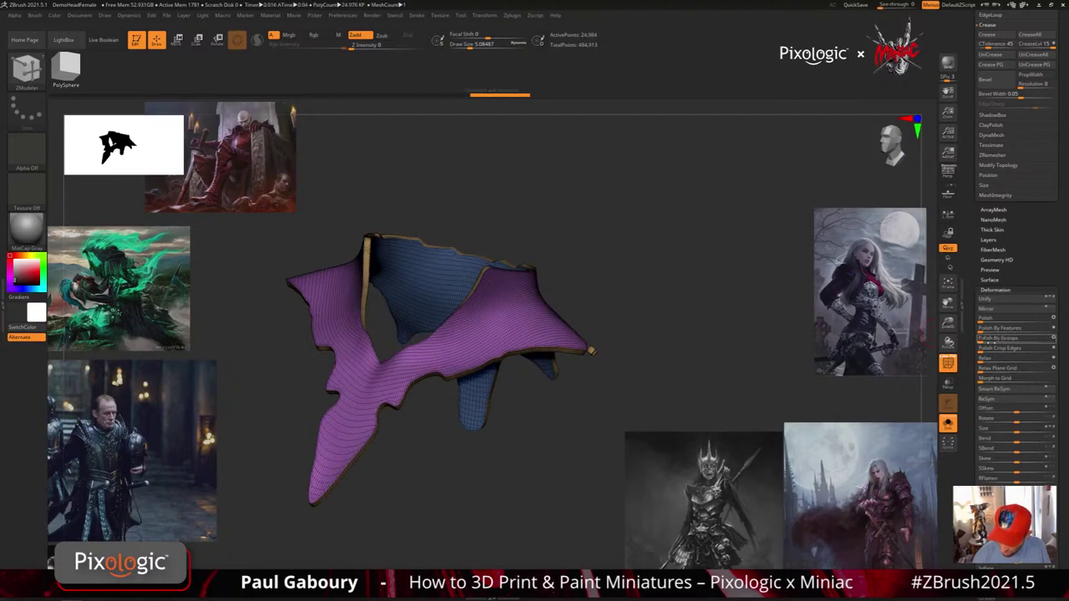
click(991, 341)
Isolate the collar's outer-surface polygroup and remove the inner and border polygons with Del Hidden
mouse_move(710, 417)
ctrl+right_down()
mouse_move(675, 344)
mouse_move(631, 386)
mouse_move(650, 368)
mouse_move(632, 393)
mouse_move(649, 401)
mouse_move(632, 398)
ctrl+right_up()
key(shift+f)
key(shift+f)
key(shift+f)
key(shift+f)
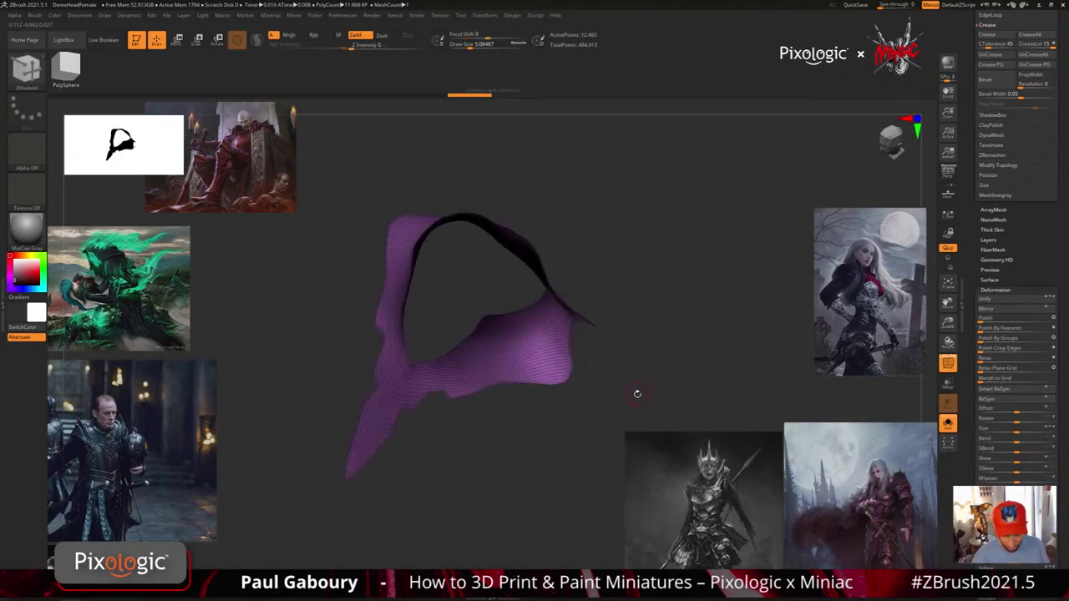
click(1000, 166)
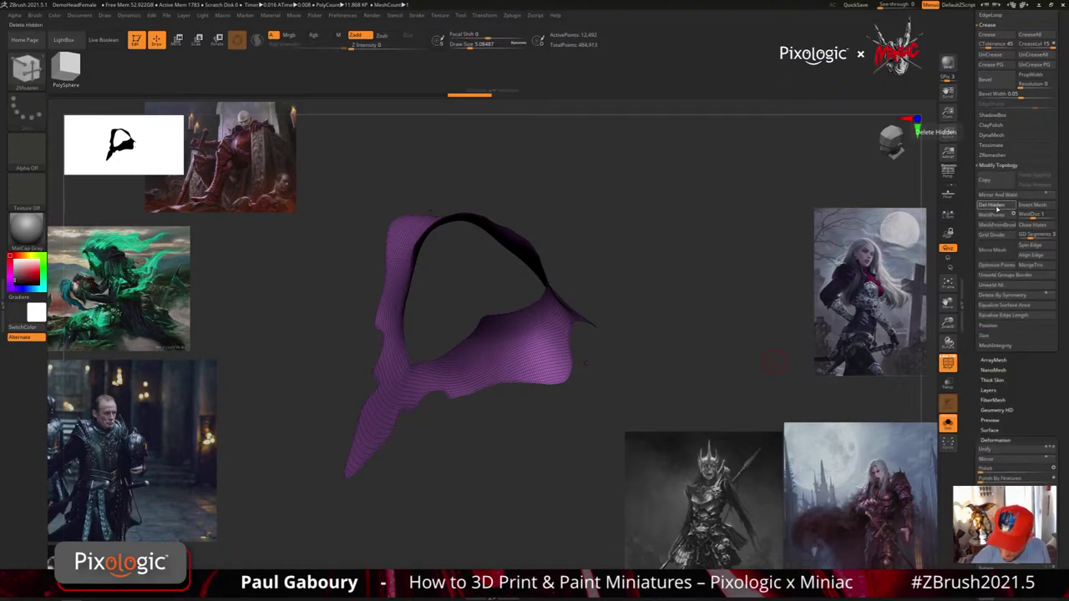
mouse_move(567, 448)
right_down()
mouse_move(568, 418)
mouse_move(570, 448)
right_up()
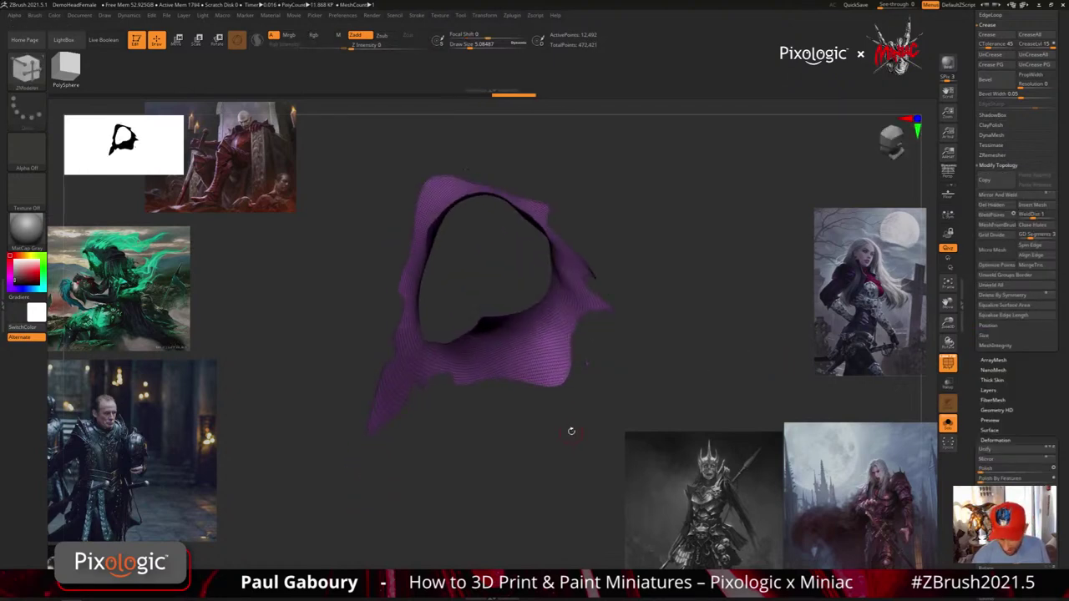
click(1011, 441)
ctrl+shift+drag(549, 426, 587, 449)
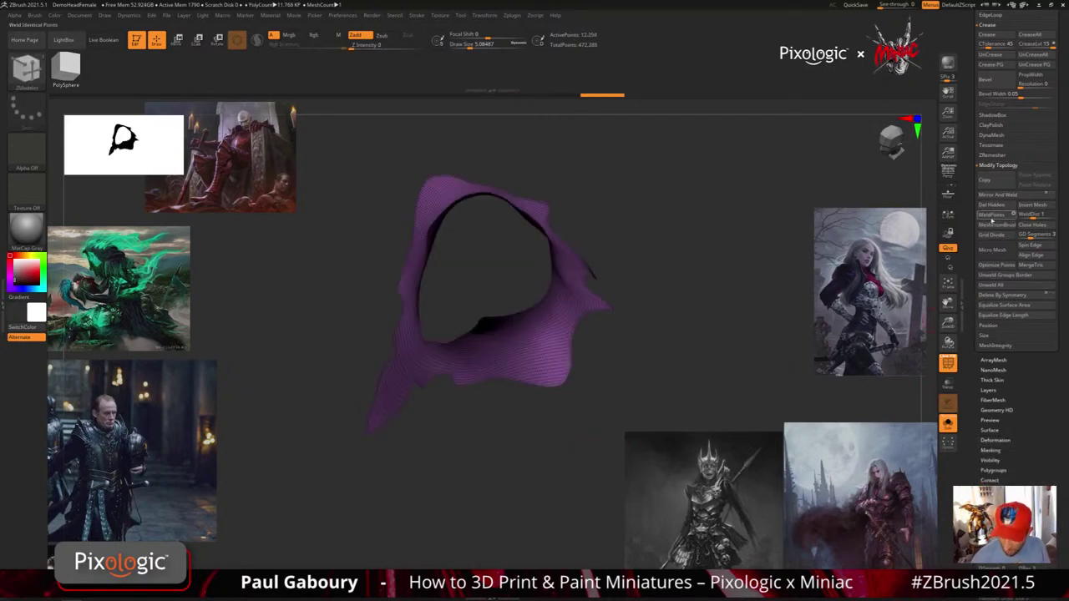
Face the collar from the front and hide its back half, leaving only the front wings and lower spike
right_drag(574, 453, 609, 407)
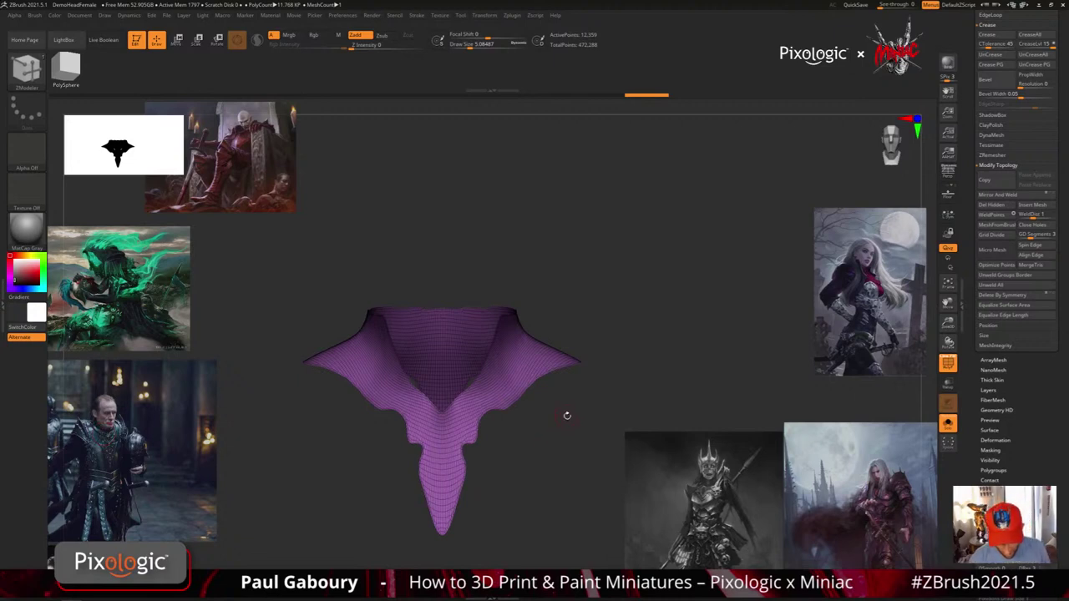
drag(525, 459, 411, 402)
ctrl+shift+drag(583, 522, 401, 238)
shift+drag(582, 432, 695, 479)
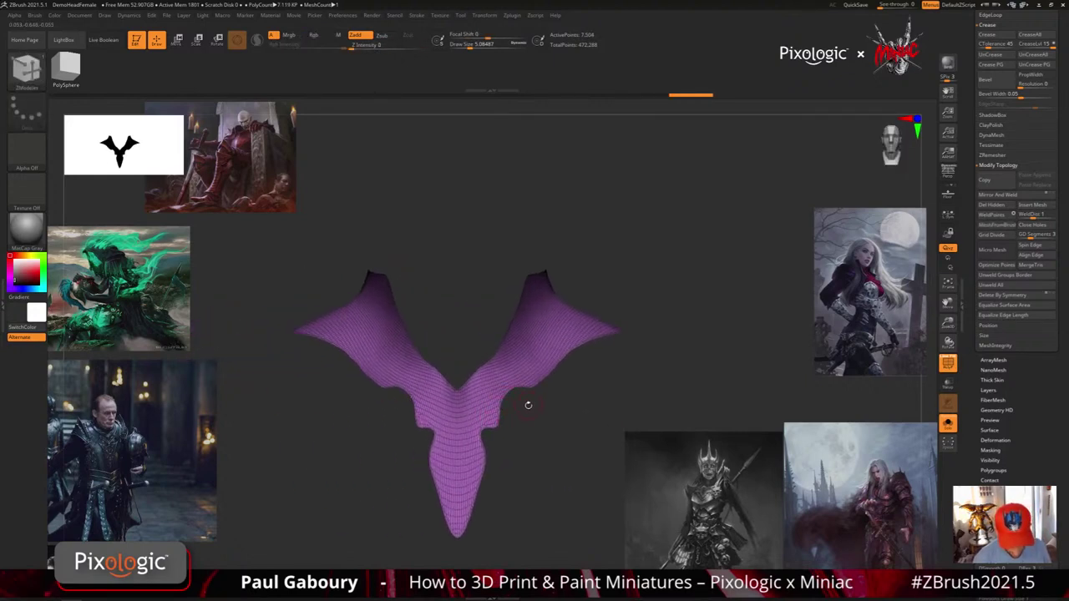
Cut a rounded notch into the collar's edge beneath one wing with the SliceCirc brush
ctrl+shift+click(25, 69)
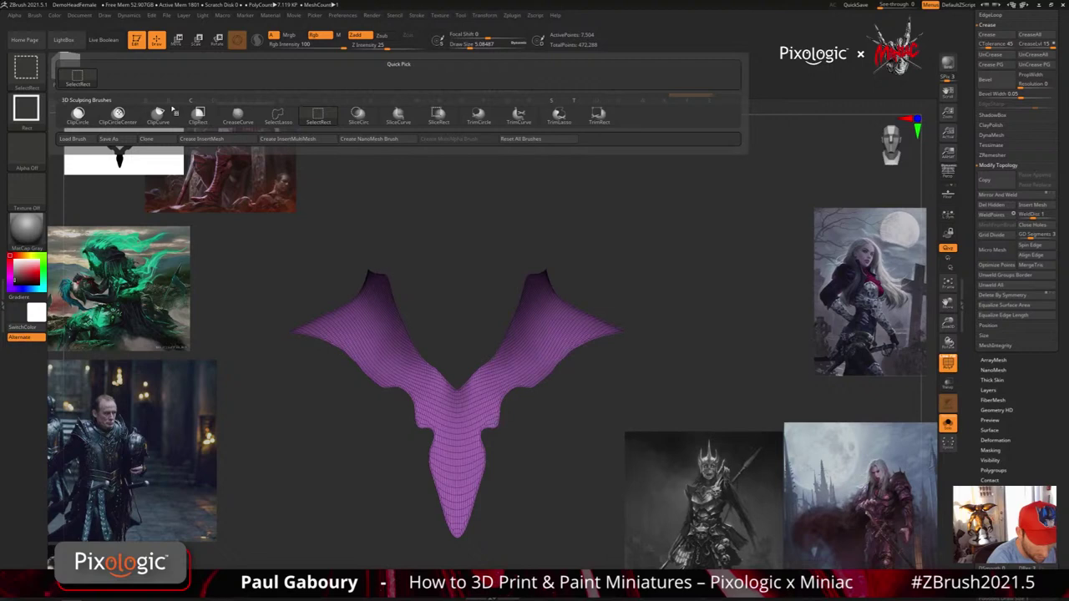
ctrl+shift+click(366, 120)
mouse_move(494, 420)
ctrl+right_down()
mouse_move(512, 405)
mouse_move(514, 424)
mouse_move(515, 412)
ctrl+right_up()
ctrl+shift+drag(521, 404, 406, 461)
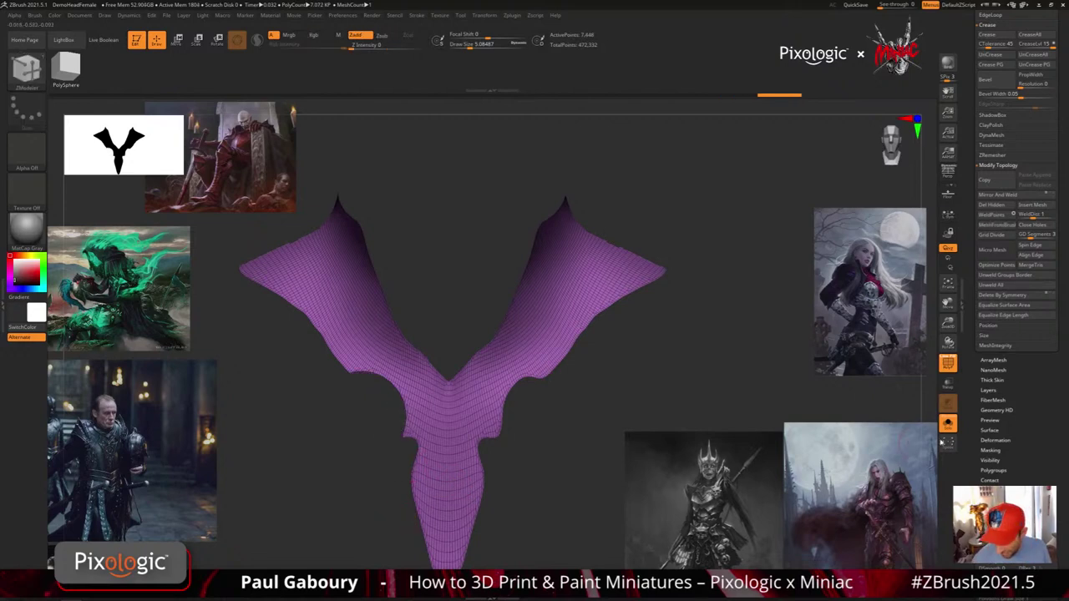
Delete the hidden collar geometry with Del Hidden and copy the notch to the other side with Mirror And Weld
scroll(1005, 334, up, 1)
click(998, 224)
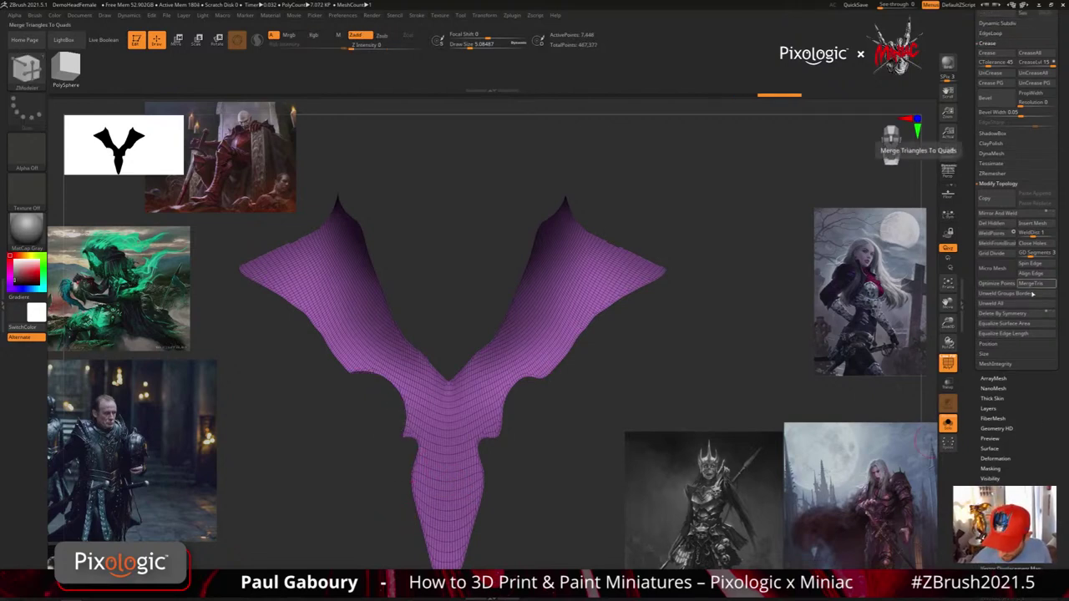
click(999, 214)
Try a circular slice beside the collar's lower spike and undo it
drag(573, 451, 525, 473)
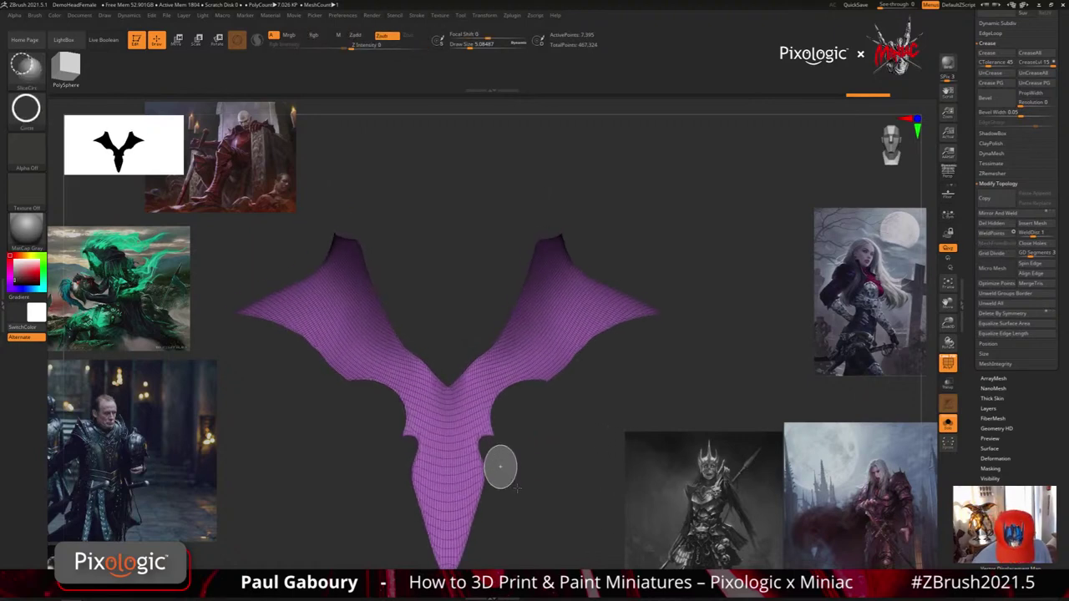
mouse_move(509, 470)
ctrl+shift+mouse_down()
mouse_move(523, 465)
mouse_move(350, 524)
mouse_move(283, 519)
mouse_move(118, 537)
ctrl+shift+mouse_up()
key(ctrl+z)
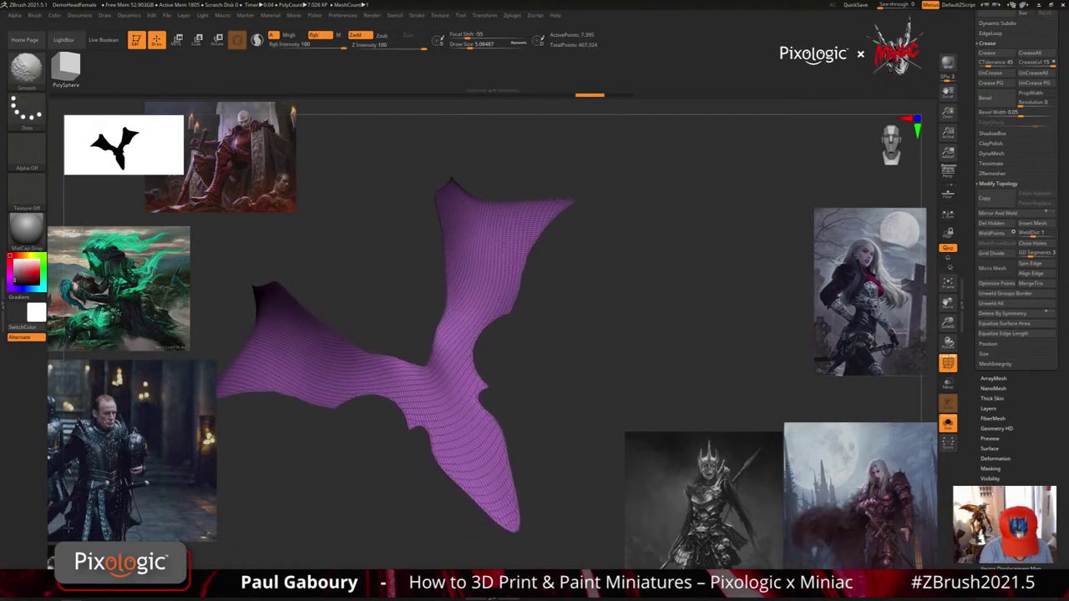
ctrl+shift+drag(422, 455, 431, 459)
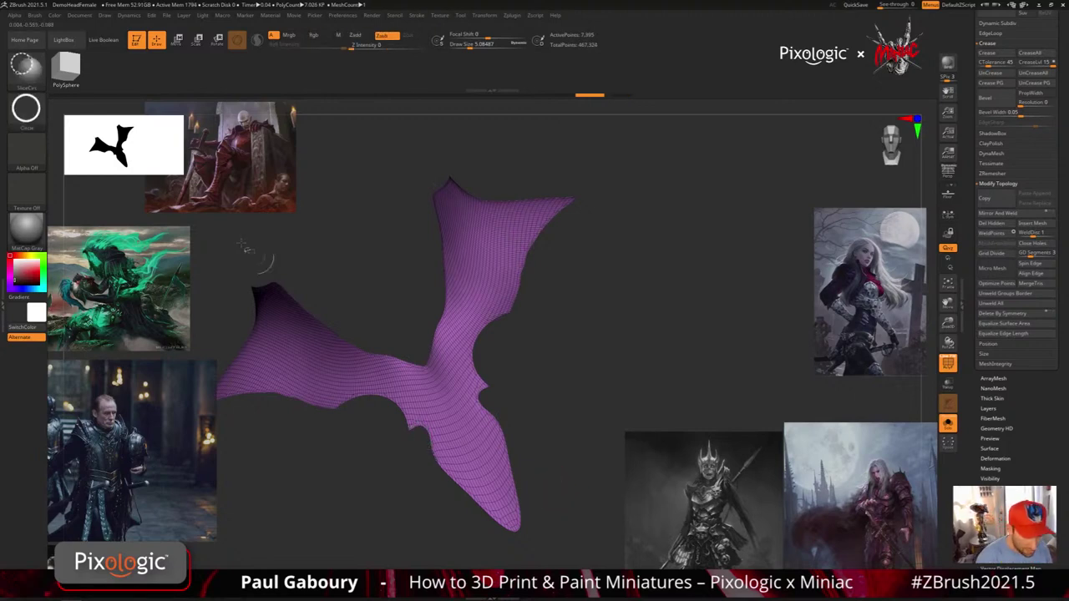
Slice a thin strip along the left edge of the collar's lower spike with the SliceCurve brush
click(25, 67)
click(399, 116)
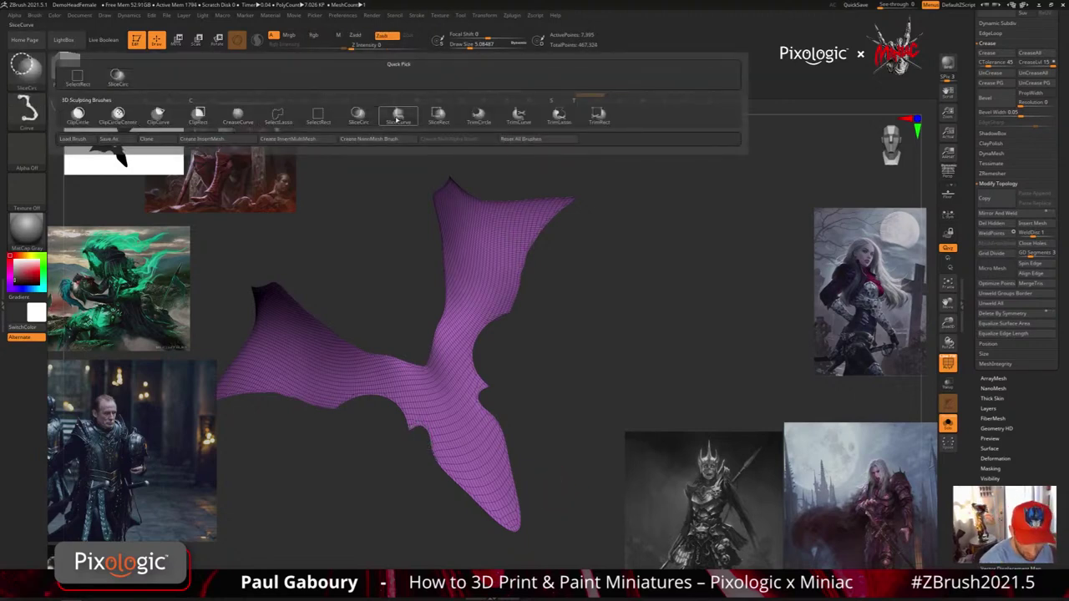
key(ctrl+shift)
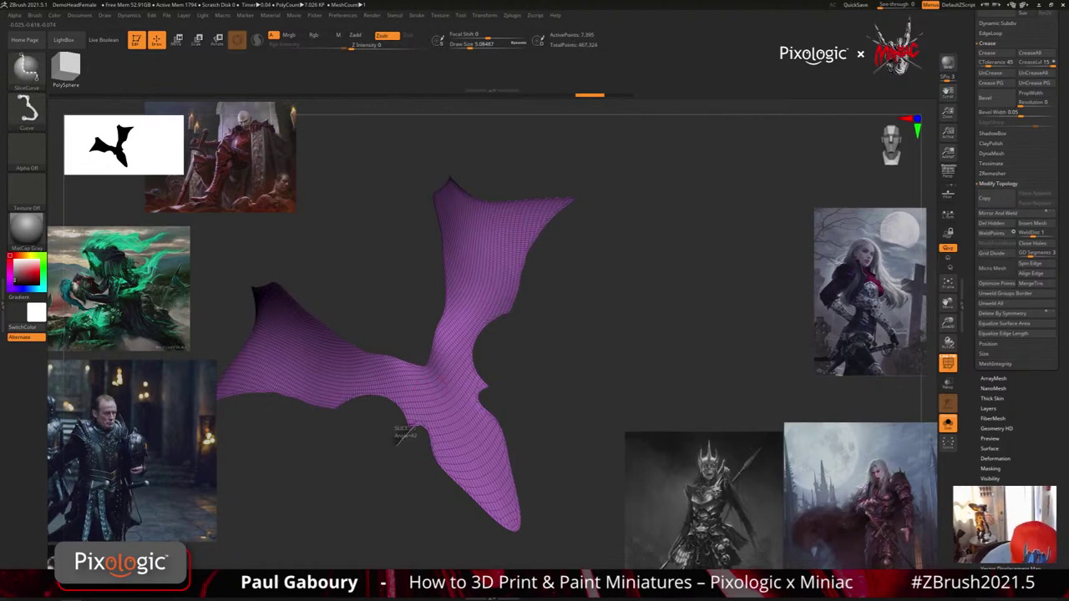
mouse_move(538, 561)
ctrl+shift+mouse_down()
mouse_move(508, 516)
mouse_move(456, 481)
mouse_move(428, 436)
mouse_move(429, 414)
ctrl+shift+mouse_up()
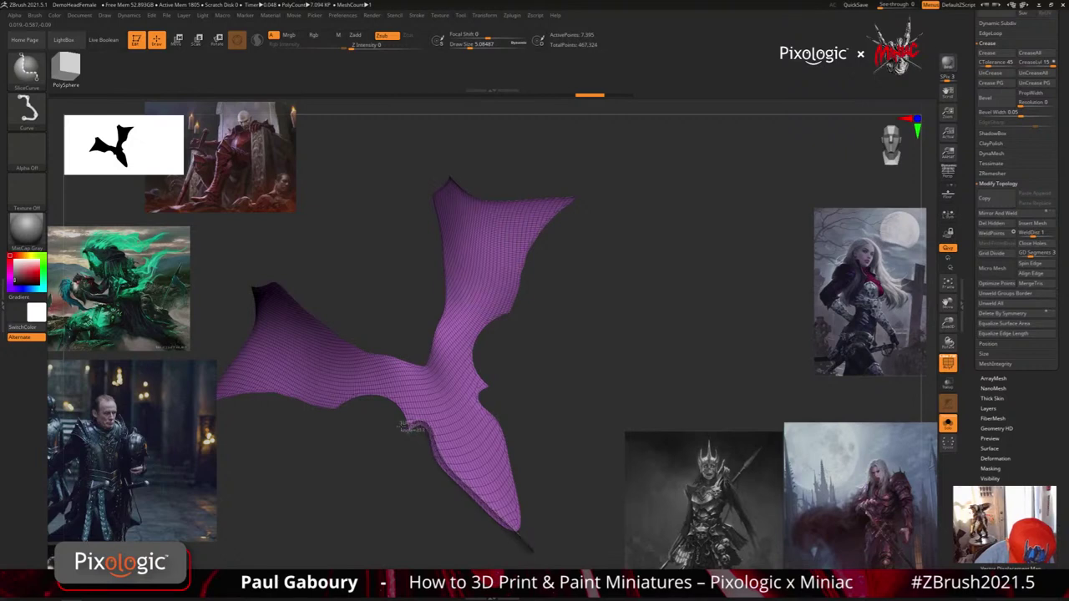
key(b)
key(z)
key(m)
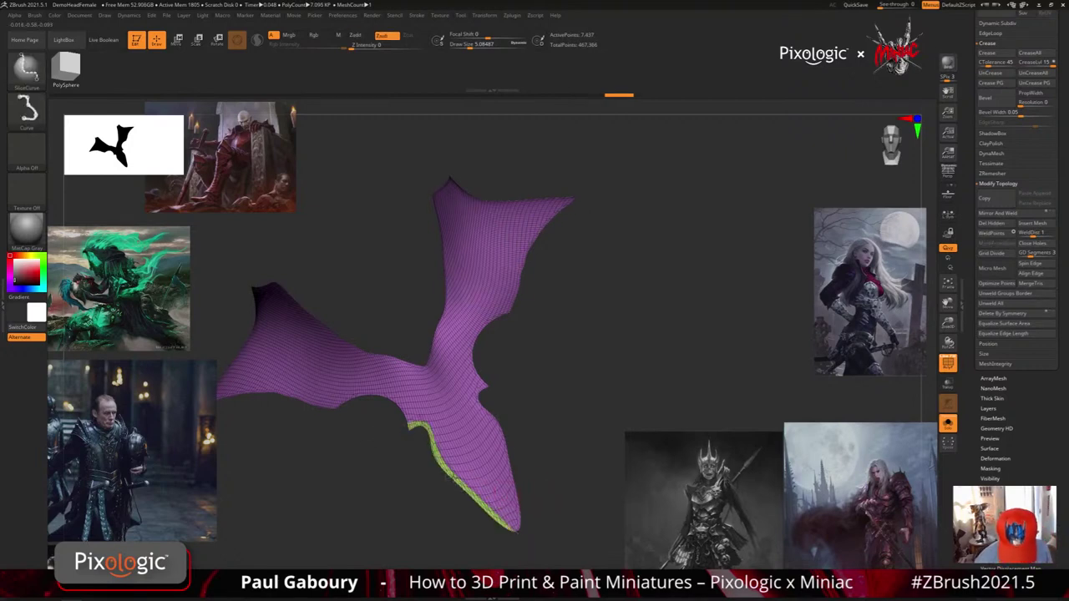
Remove the green sliced strip with Del Hidden, and mirror the trimmed spike edge with Mirror And Weld
ctrl+shift+click(459, 479)
ctrl+shift+click(548, 496)
drag(484, 456, 532, 478)
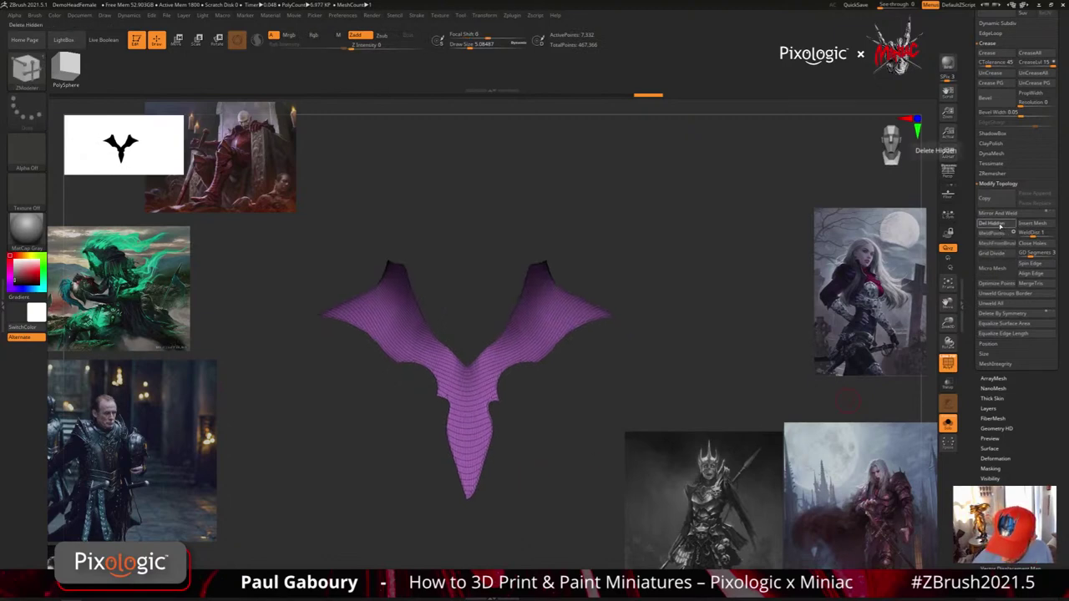
click(1003, 214)
key(shift+f)
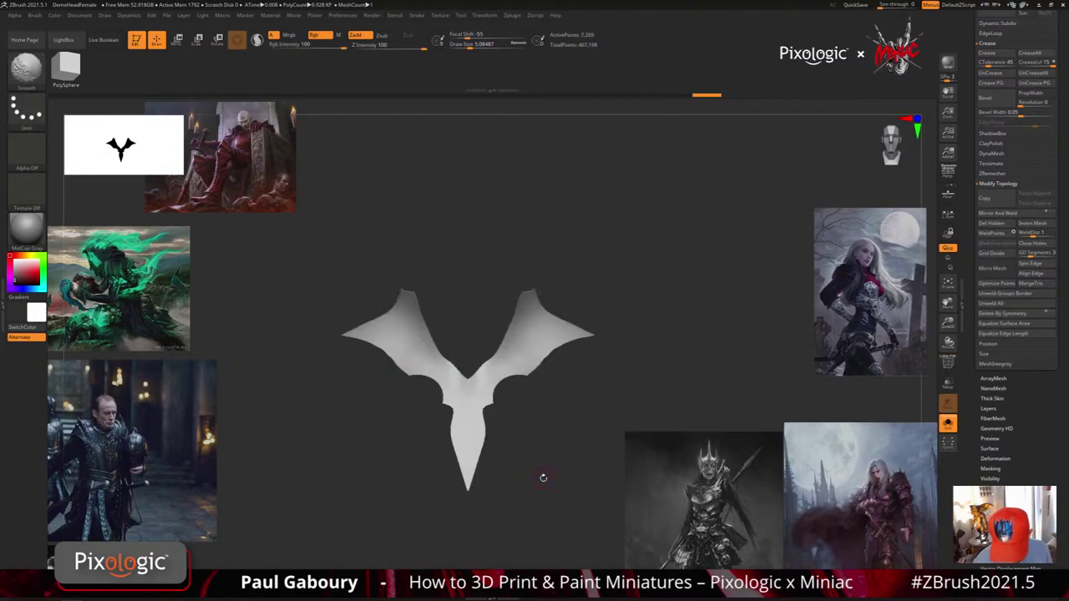
ctrl+right_drag(523, 447, 508, 454)
Undo the mirroring and strip removal, and examine the polygons along the green slice border up close
key(shift+f)
key(ctrl+z)
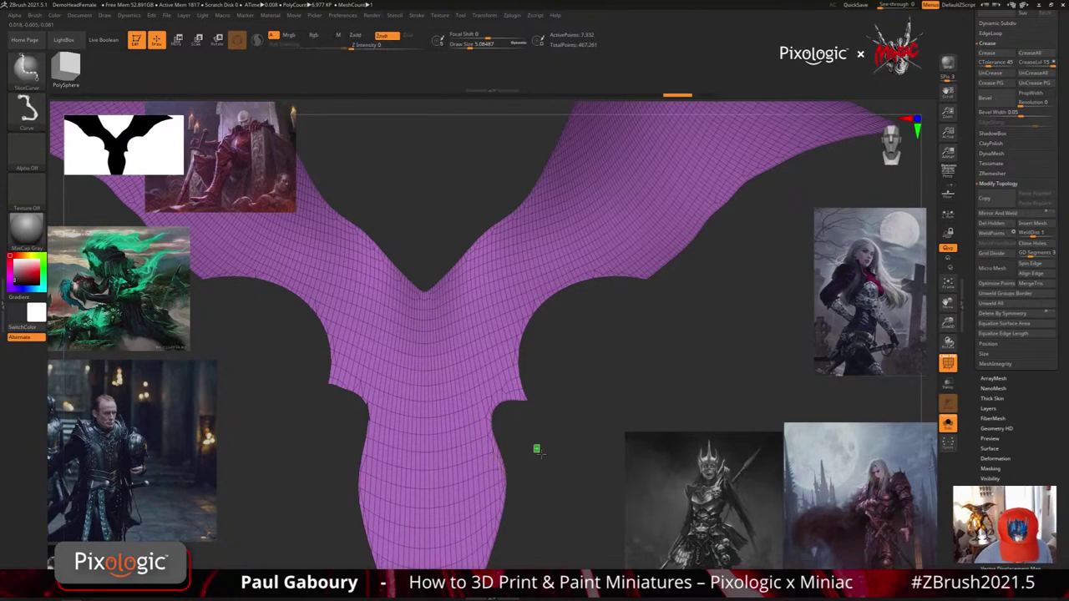
key(ctrl+z)
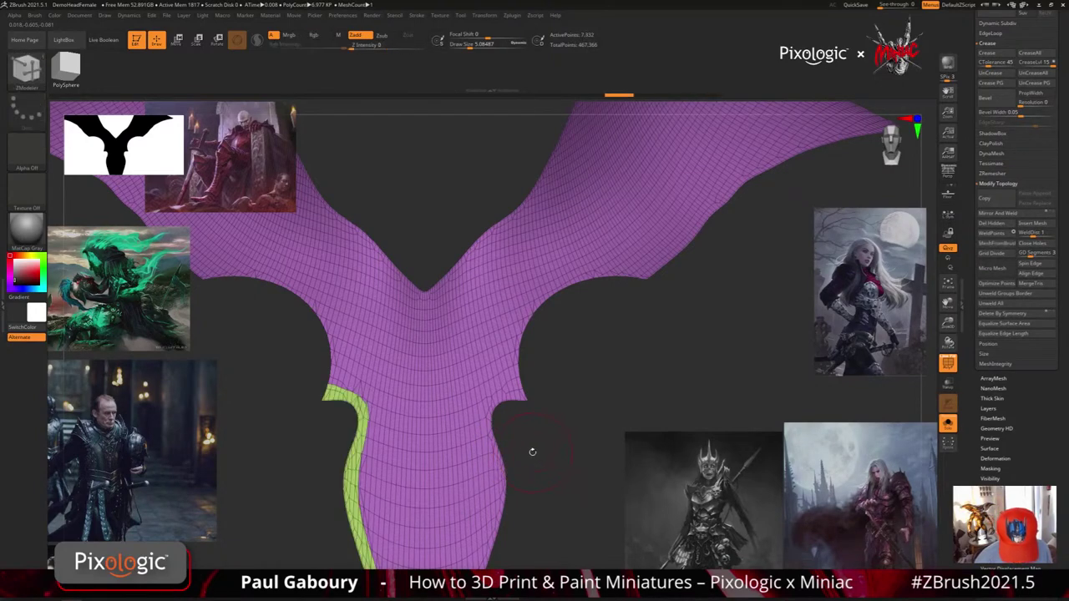
alt+right_drag(397, 442, 470, 473)
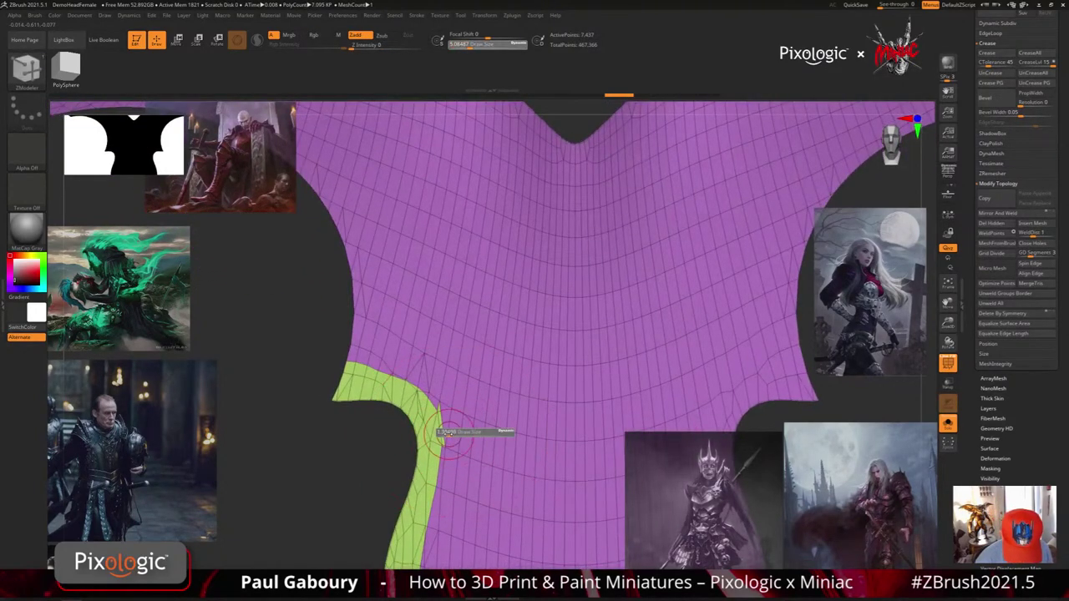
ctrl+right_drag(441, 435, 473, 466)
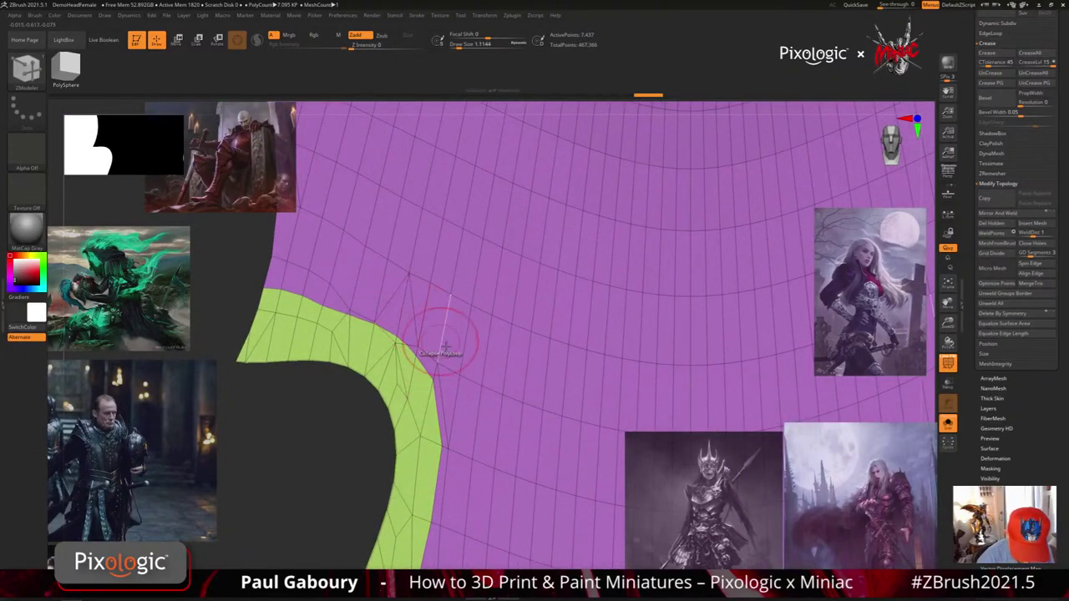
ctrl+right_drag(442, 350, 416, 312)
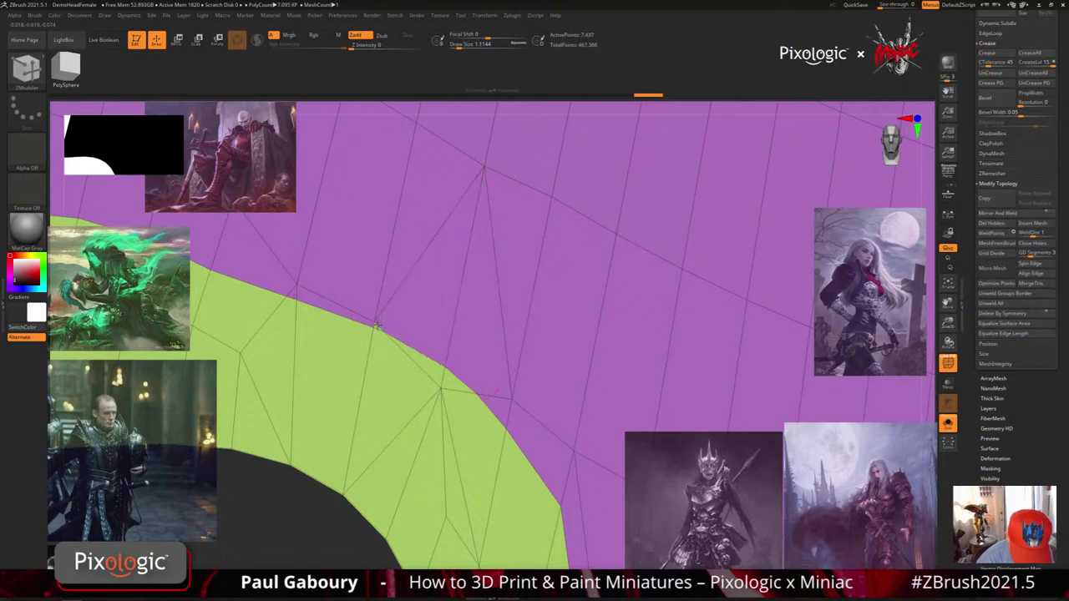
mouse_move(506, 392)
ctrl+right_down()
mouse_move(478, 390)
mouse_move(487, 397)
mouse_move(449, 407)
mouse_move(442, 428)
ctrl+right_up()
Hide and delete the green strip again, and mirror the trimmed collar with Mirror And Weld
ctrl+shift+click(491, 441)
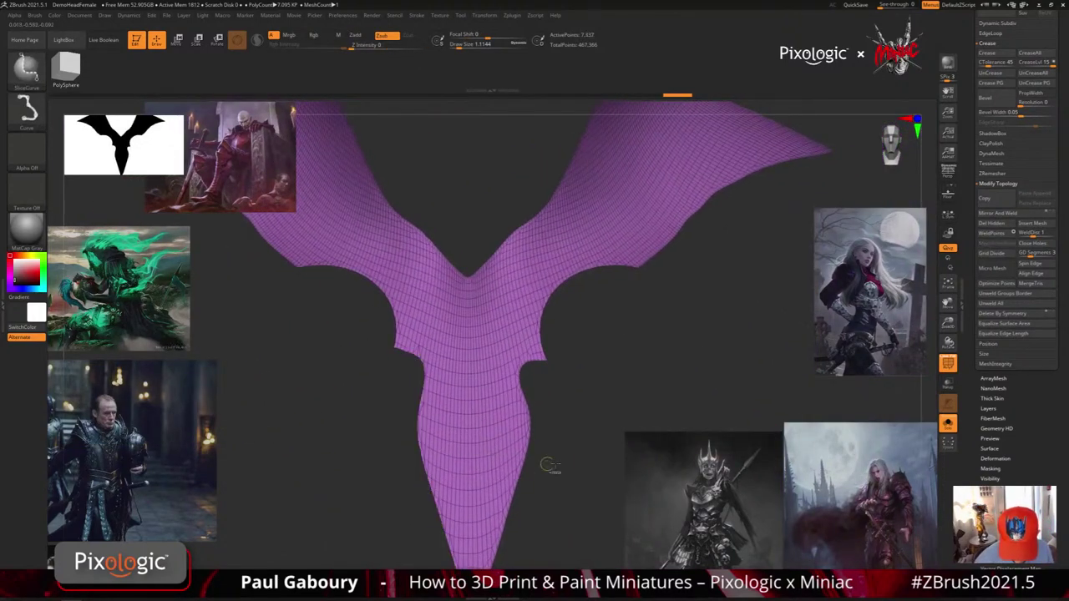
mouse_move(568, 451)
alt+right_down()
mouse_move(577, 474)
mouse_move(579, 447)
mouse_move(535, 455)
mouse_move(502, 418)
alt+right_up()
shift+drag(564, 406, 627, 405)
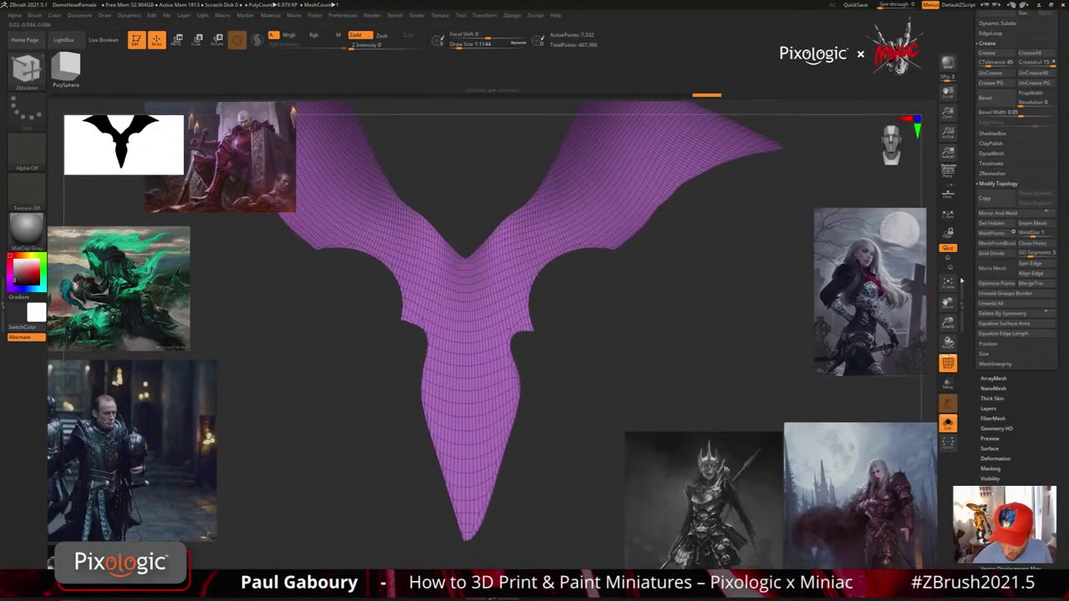
click(1000, 214)
key(f)
key(shift+f)
alt+drag(555, 430, 448, 430)
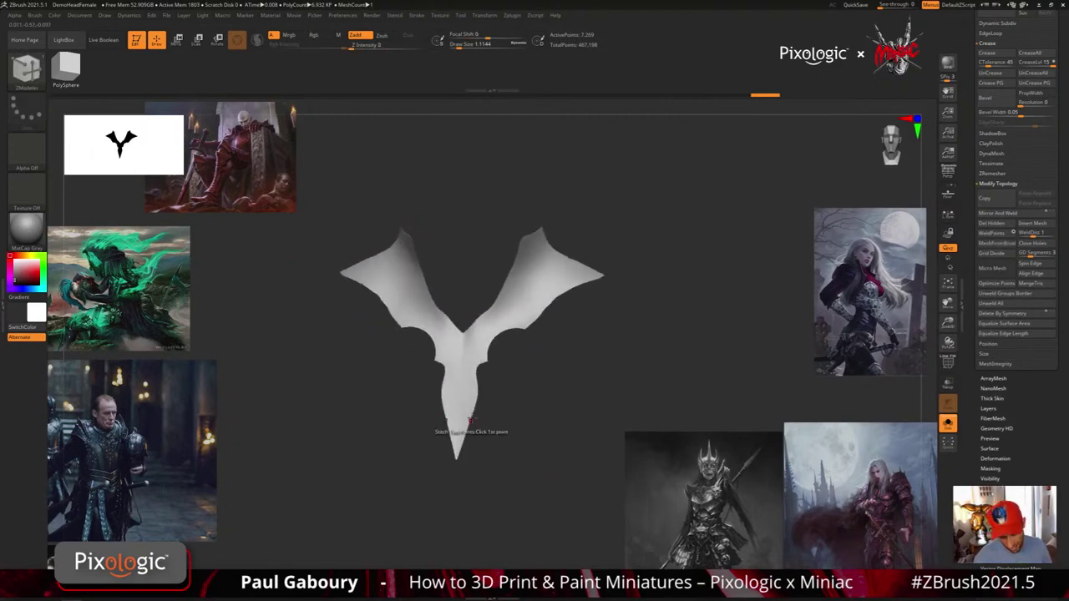
Undo the collar cuts back to the complete, uncut collar surface
mouse_move(484, 359)
mouse_down()
mouse_move(554, 354)
mouse_move(536, 456)
mouse_move(542, 410)
mouse_move(548, 420)
mouse_up()
key(ctrl+shift)
key(ctrl+z)
key(ctrl+z)
key(ctrl+z)
key(ctrl+z)
key(ctrl+z)
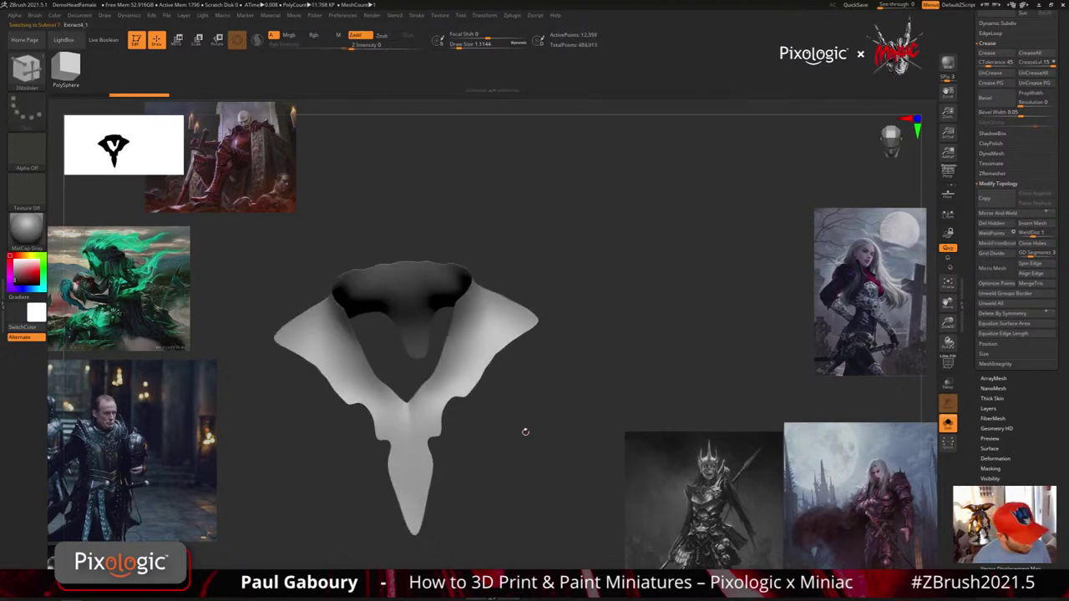
Slice a curved strip down the right edge of the complete collar's lower spike with SliceCurve
key(shift+f)
mouse_move(523, 439)
mouse_down()
mouse_move(498, 432)
mouse_move(475, 444)
mouse_move(482, 437)
mouse_up()
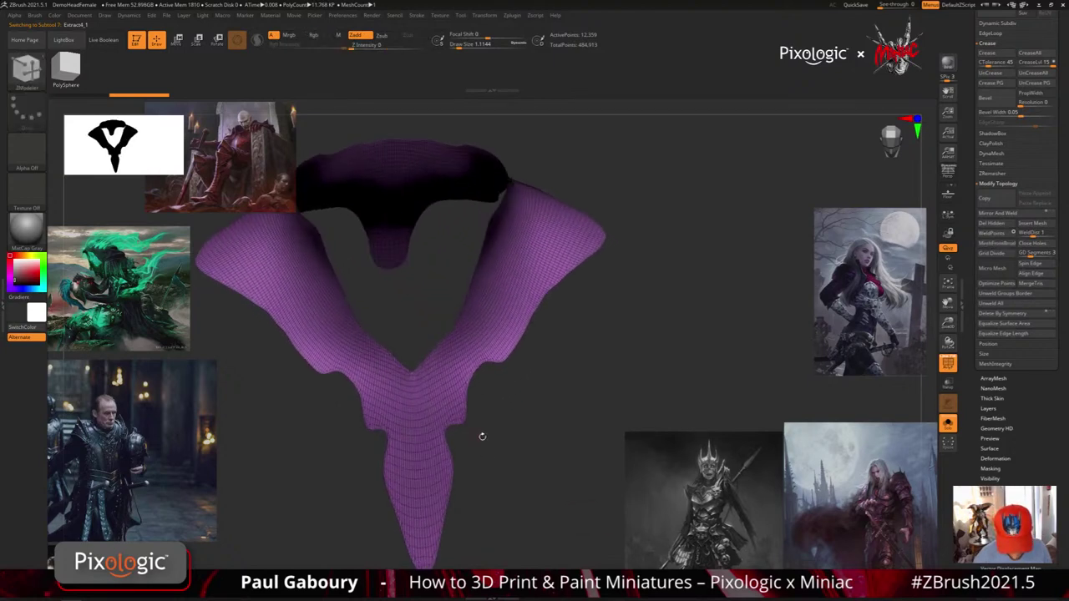
ctrl+right_drag(478, 439, 477, 443)
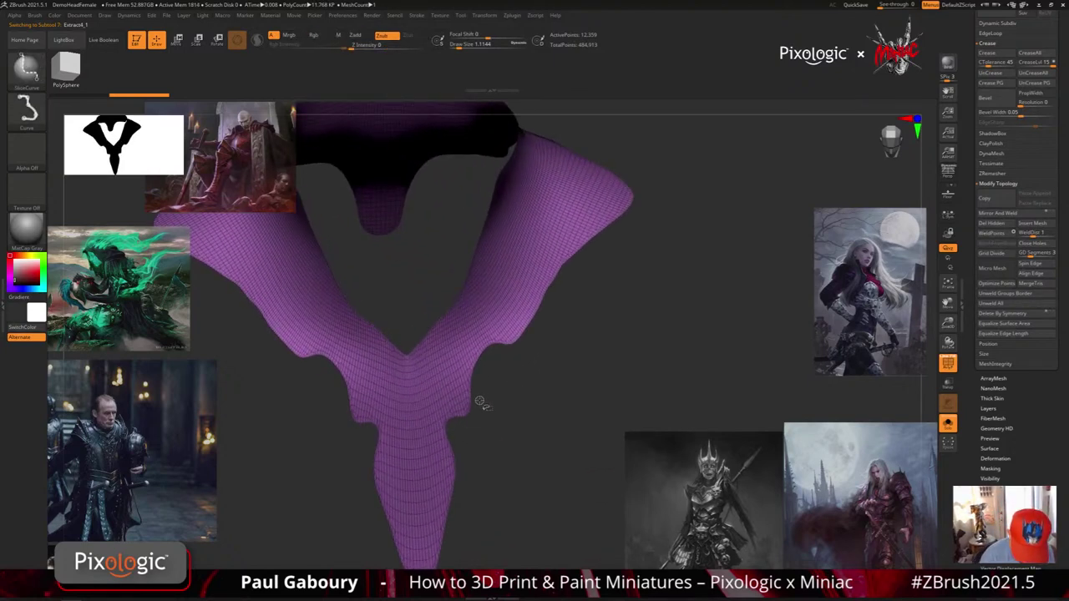
mouse_move(482, 405)
mouse_down()
mouse_move(455, 408)
mouse_move(437, 429)
mouse_move(453, 473)
mouse_up()
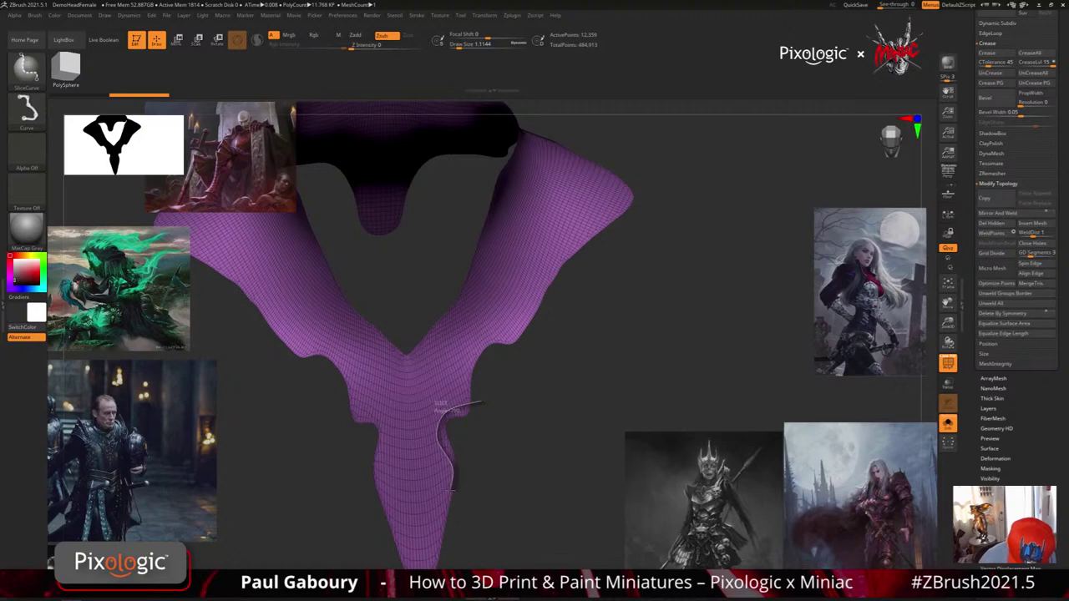
drag(443, 536, 422, 596)
alt+drag(512, 535, 505, 481)
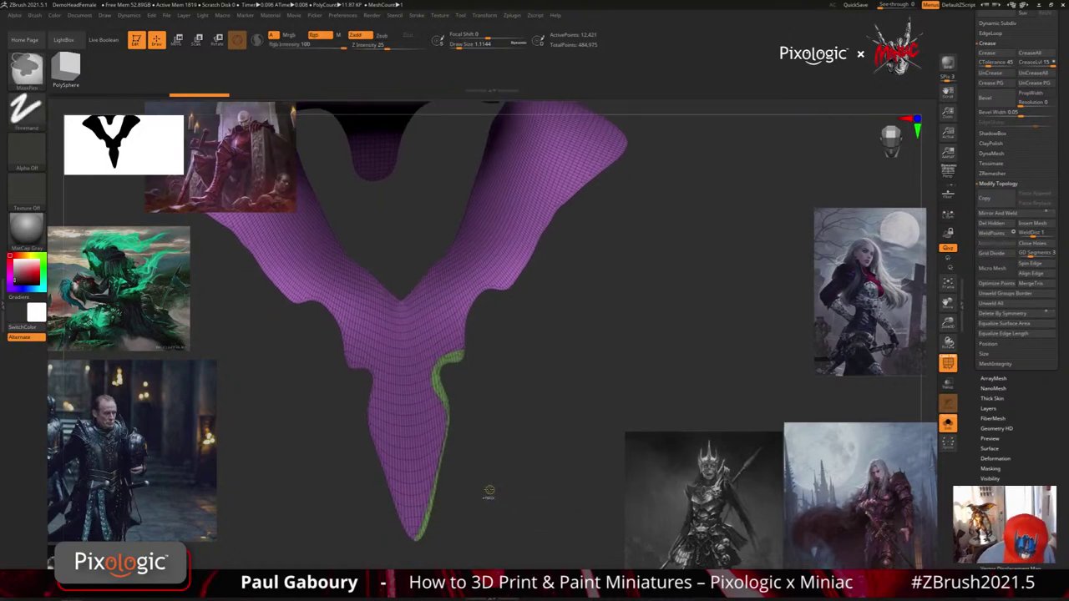
Hide the green sliced strip beside the lower spike and delete it with Del Hidden
ctrl+shift+click(440, 471)
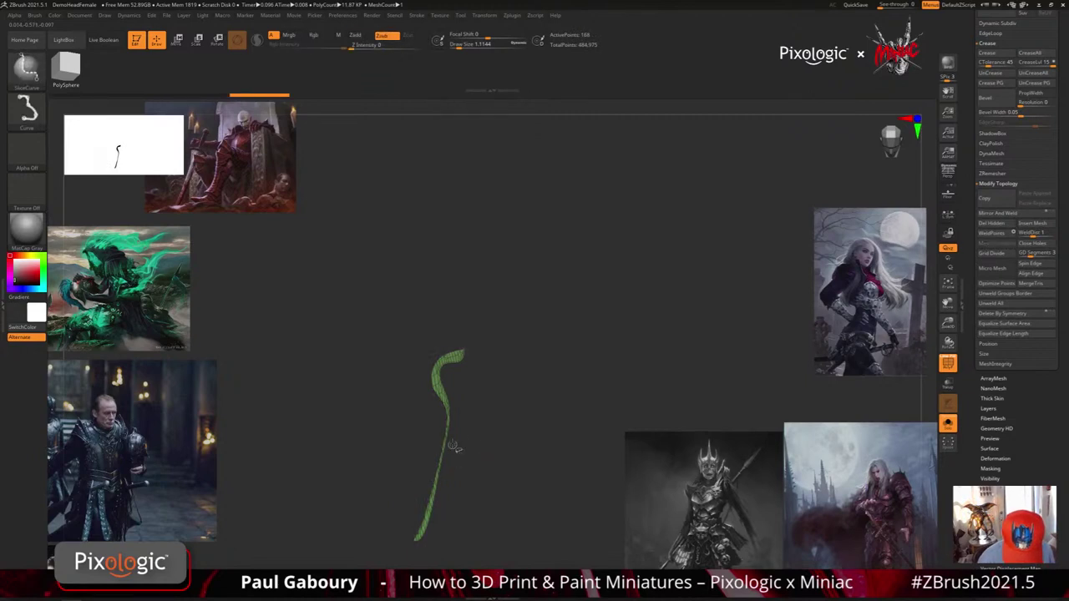
ctrl+shift+click(436, 380)
alt+drag(532, 434, 529, 451)
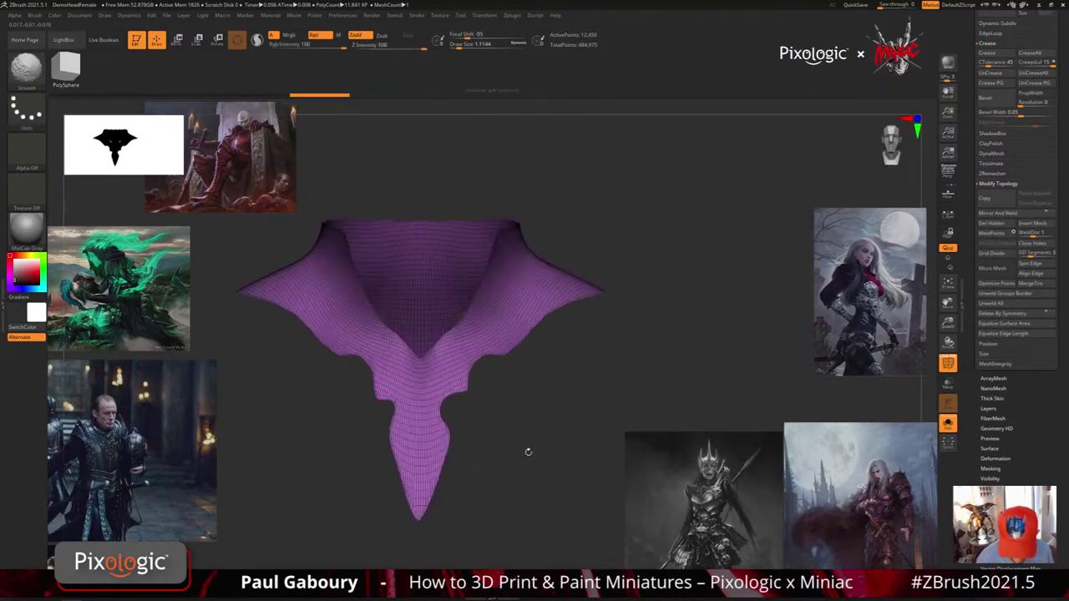
click(993, 224)
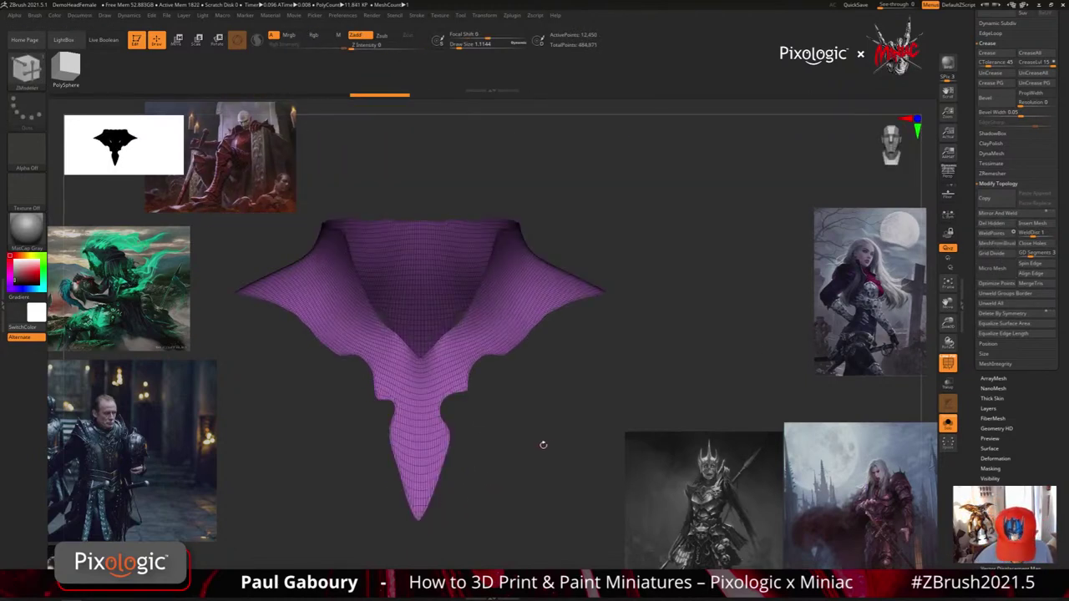
Flip the collar with the Mirror deformation and make the trimmed spike edge symmetrical on both sides
click(1009, 460)
click(1011, 468)
key(ctrl+z)
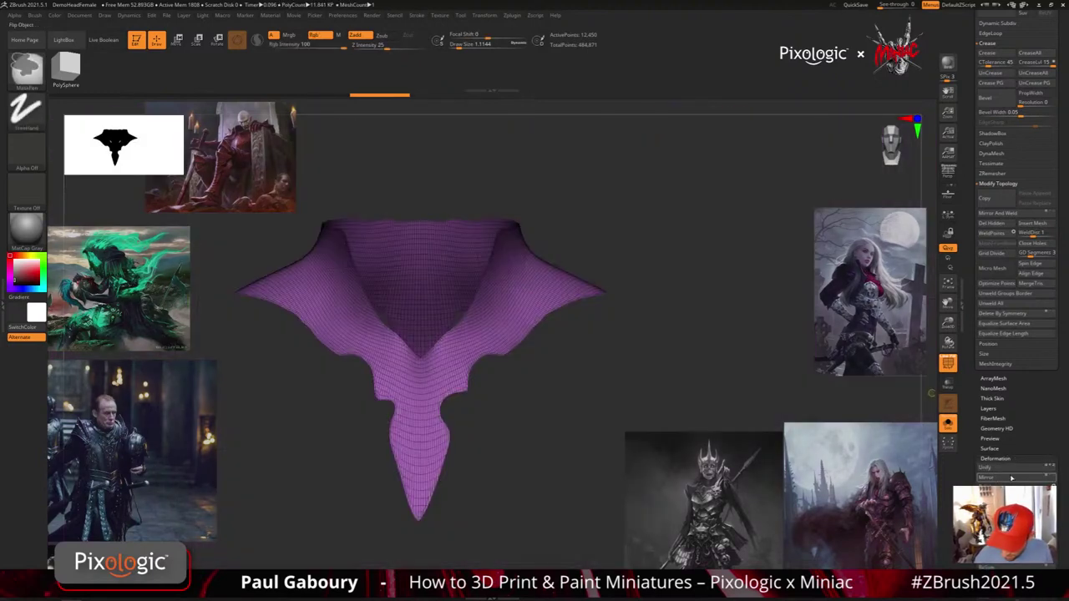
click(1011, 478)
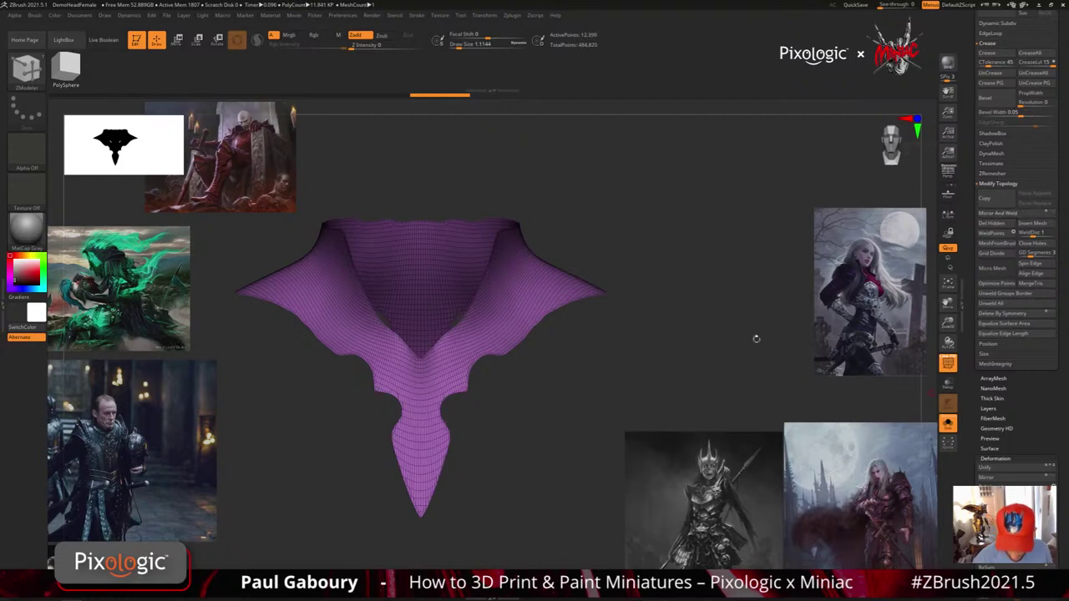
Slice a rounded notch into the collar's edge beneath its right wing with SliceCirc
drag(754, 336, 519, 417)
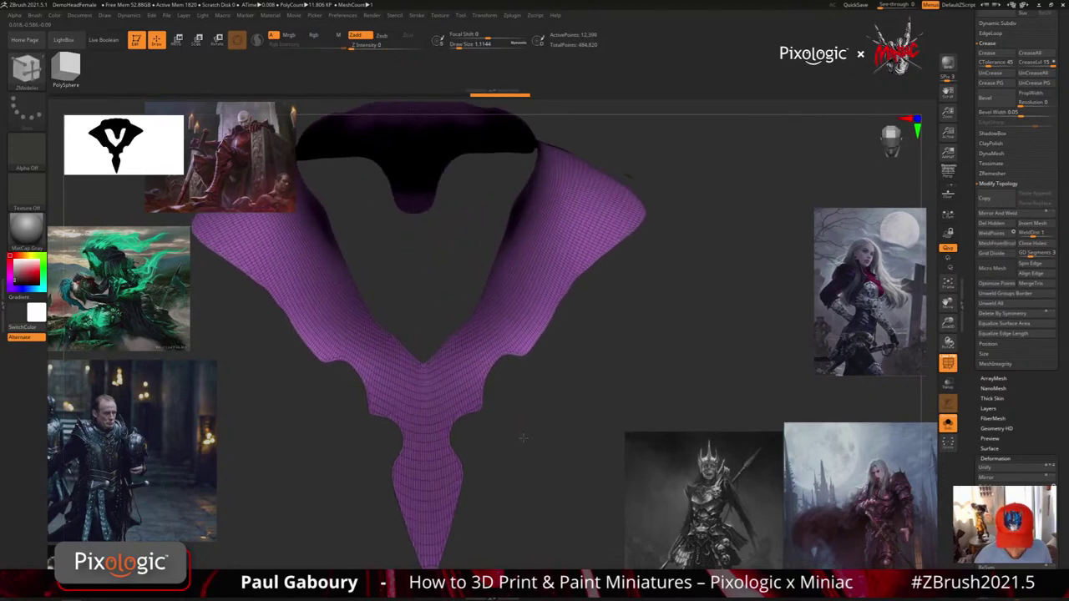
ctrl+shift+click(28, 70)
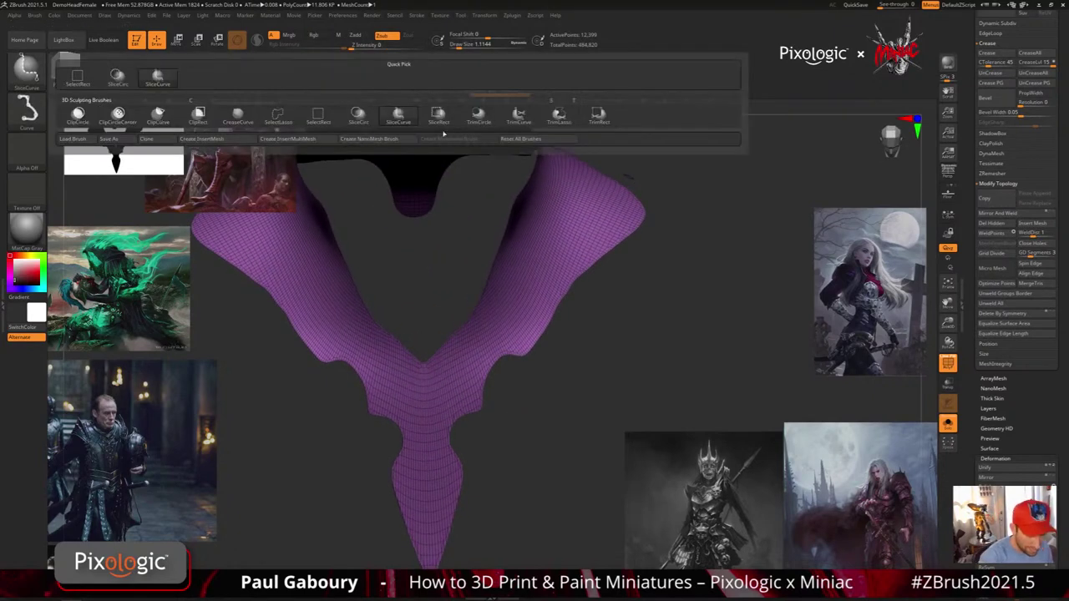
ctrl+shift+click(362, 125)
mouse_move(504, 392)
mouse_down()
mouse_move(499, 381)
mouse_move(550, 431)
mouse_up()
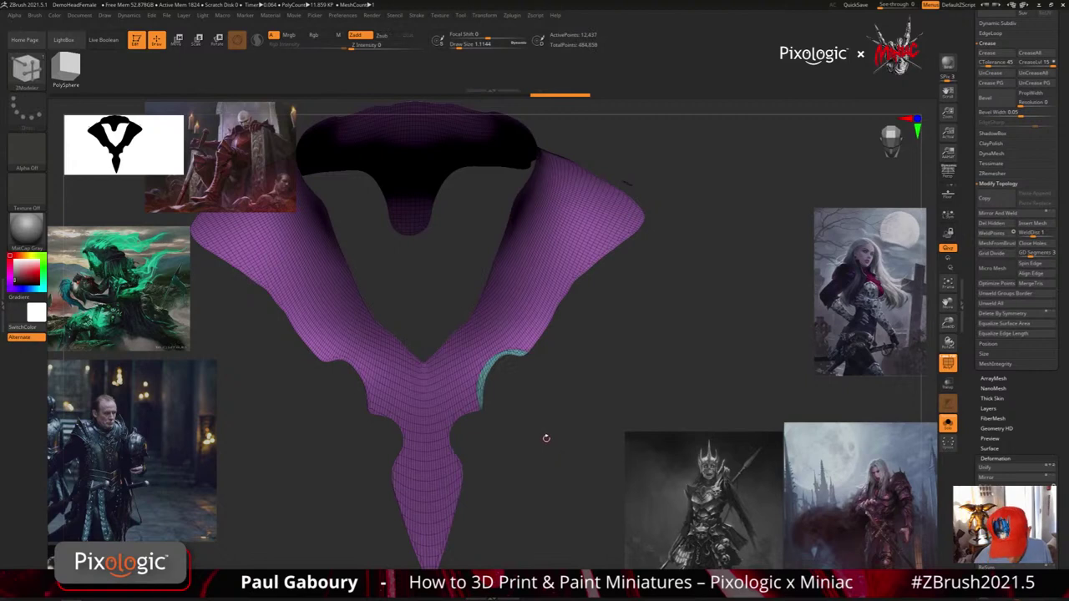
Hide and delete the green notch piece beneath the collar's right wing and make the outline symmetrical
key(ctrl+shift)
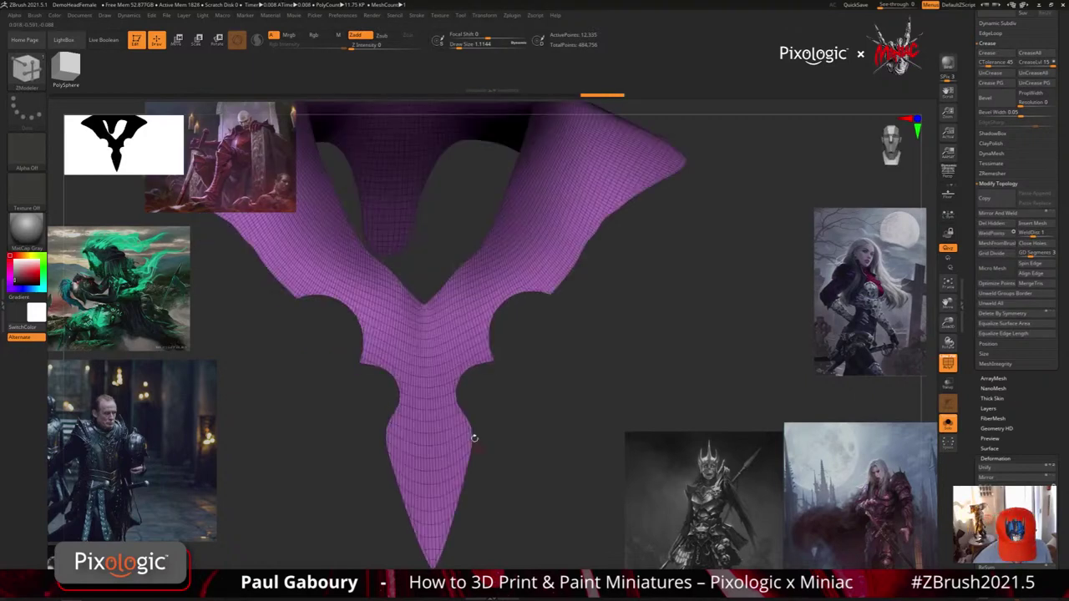
shift+drag(474, 437, 487, 445)
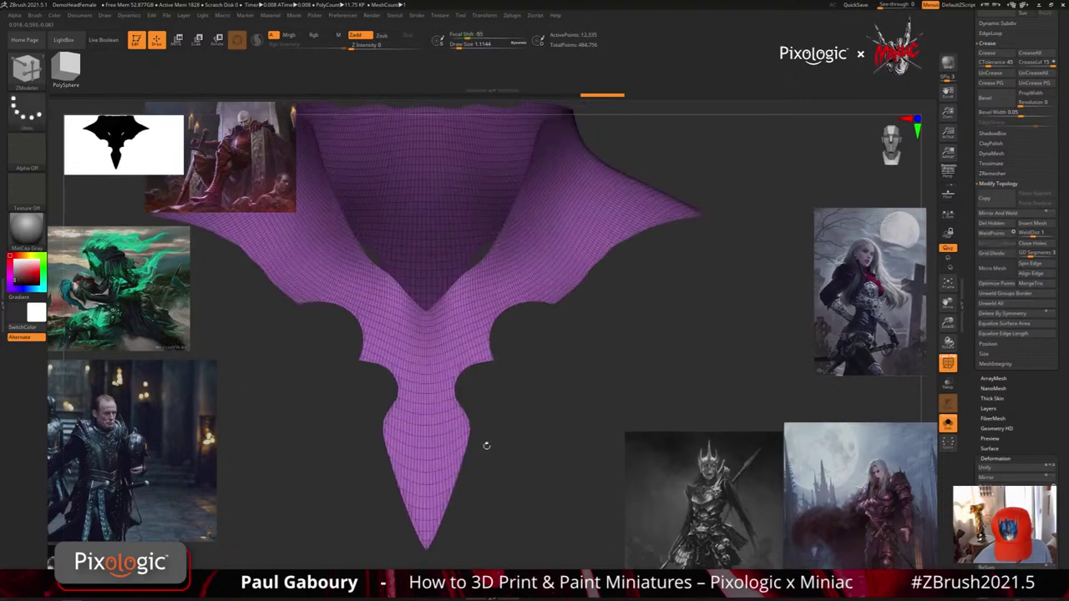
Trim the edge of the collar's lower spike in a straight taper down to the tip with SliceCurve
ctrl+shift+drag(431, 563, 487, 442)
key(ctrl+z)
click(28, 66)
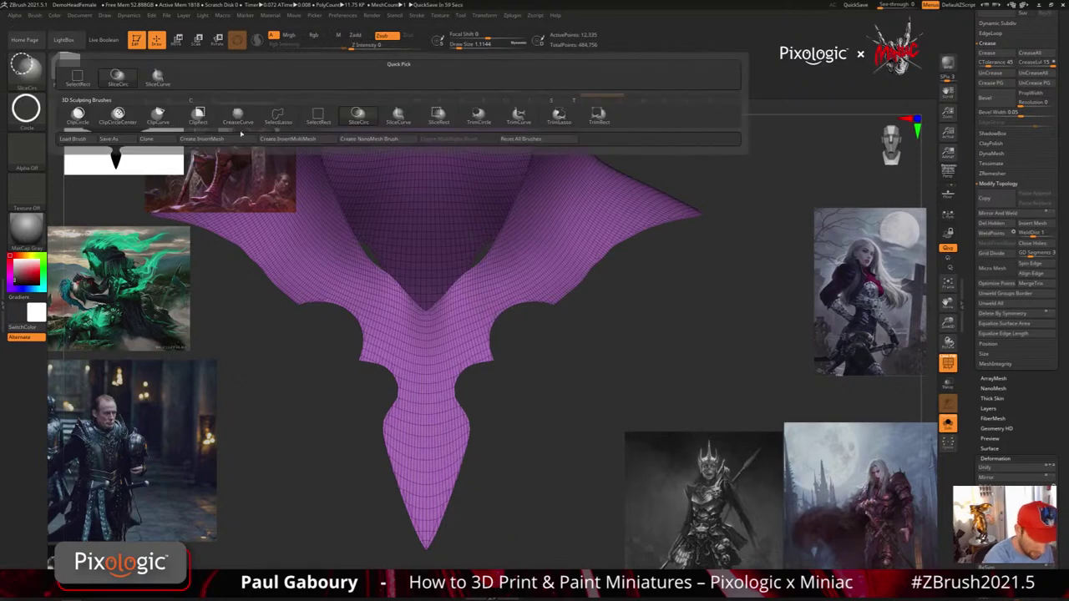
click(413, 121)
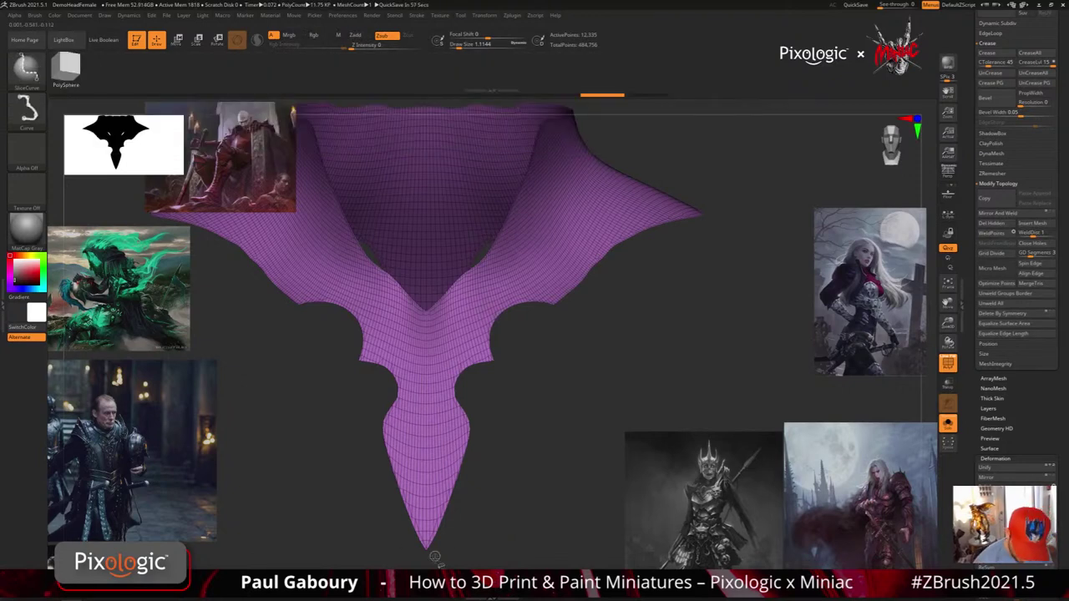
mouse_move(429, 558)
ctrl+shift+mouse_down()
mouse_move(370, 422)
mouse_move(387, 409)
ctrl+shift+mouse_up()
key(ctrl+z)
ctrl+shift+drag(474, 553, 479, 494)
ctrl+shift+click(479, 493)
key(ctrl+z)
ctrl+right_drag(433, 465, 512, 467)
Show the full figure with the wireframe off and examine how the collar sits between the neck, chest and shoulder guards
key(shift+f)
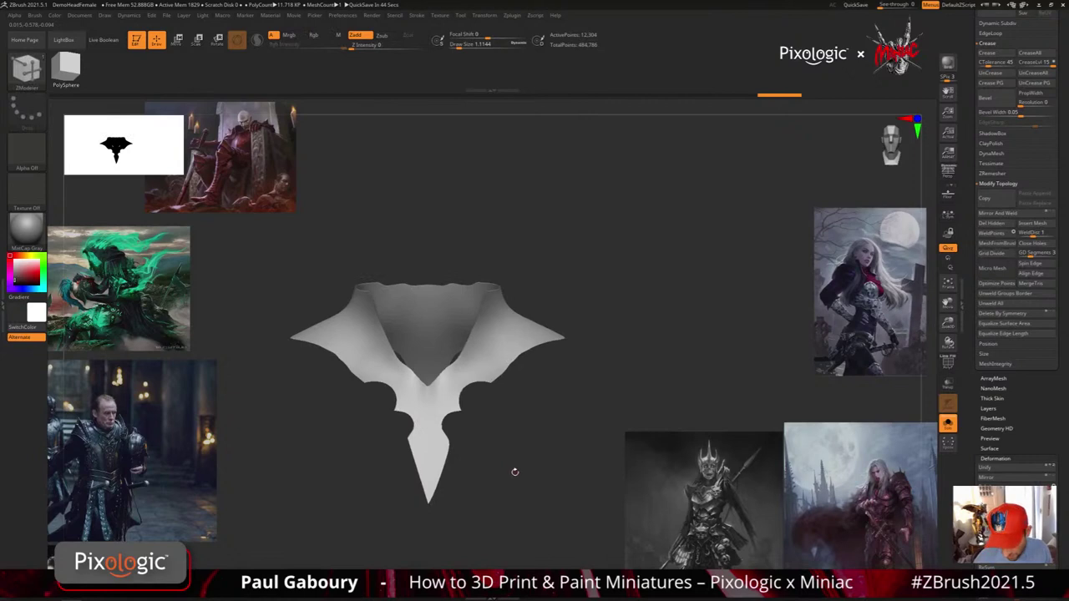
drag(515, 472, 554, 461)
click(948, 423)
ctrl+right_drag(632, 469, 624, 430)
drag(624, 430, 572, 447)
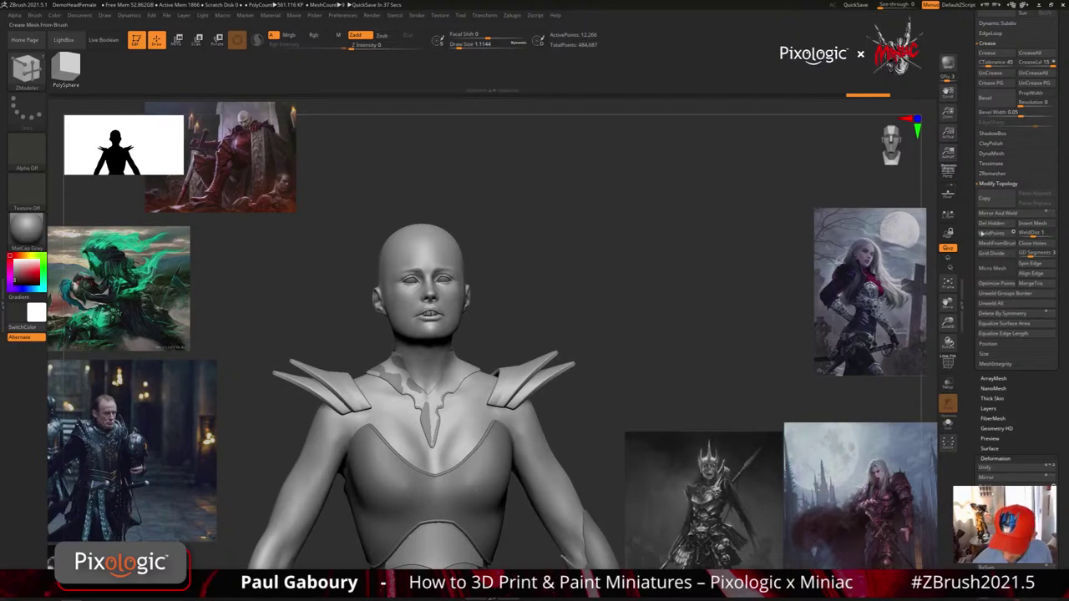
drag(647, 387, 642, 373)
key(shift+f)
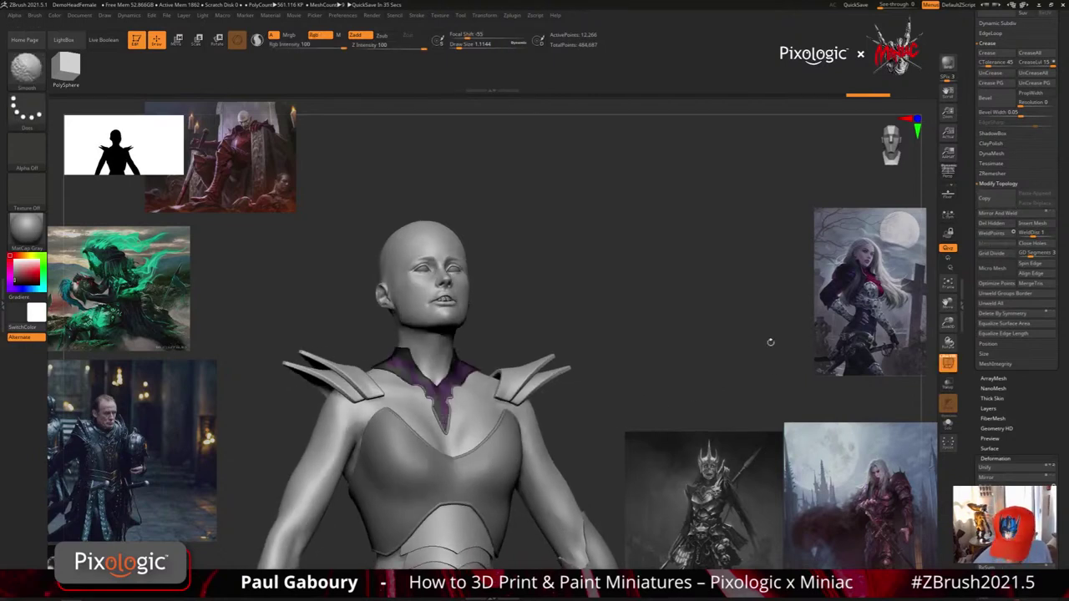
drag(970, 353, 971, 404)
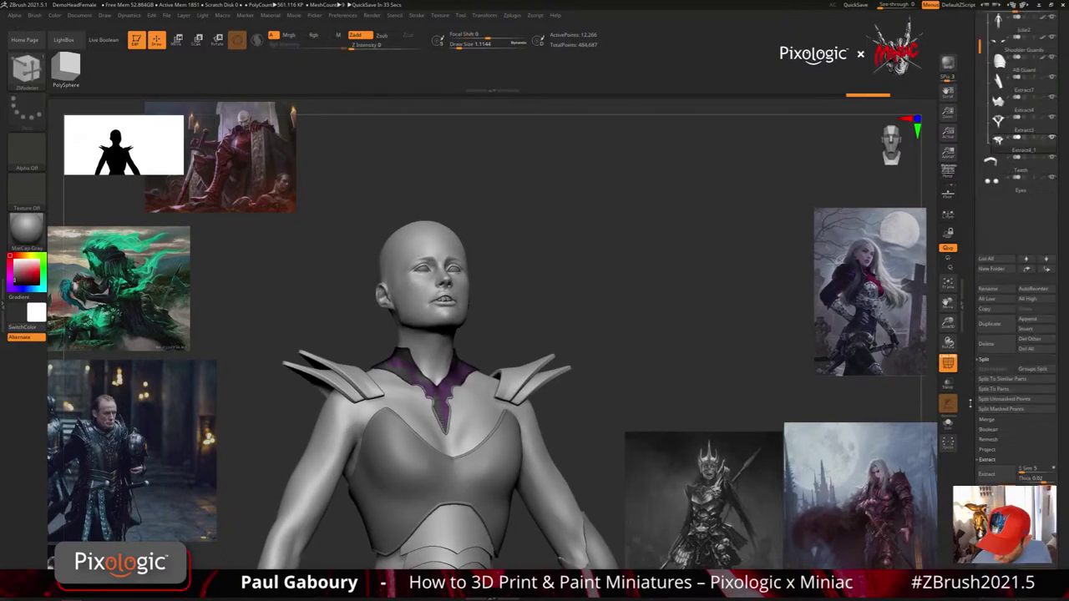
scroll(970, 404, up, 3)
mouse_move(1053, 255)
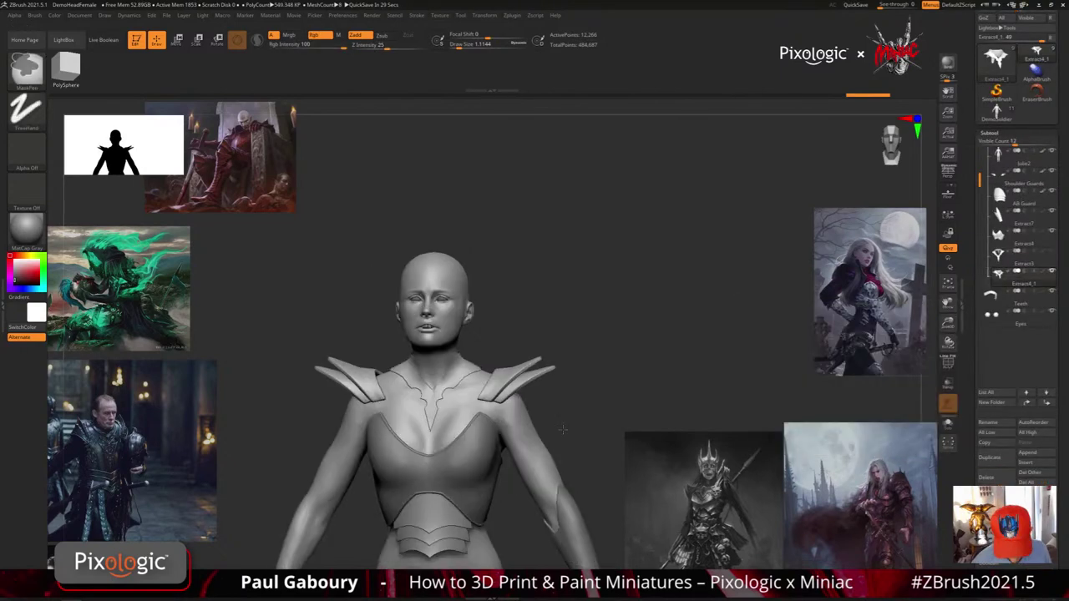
ctrl+right_drag(563, 429, 562, 401)
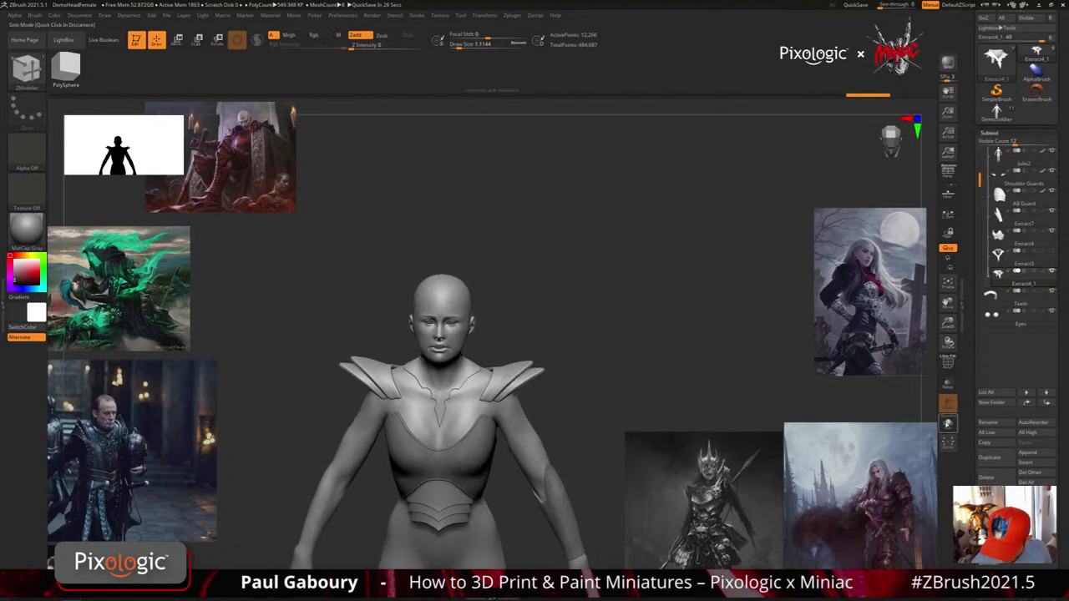
Isolate the collar, hide the small piece at the lower edge of its right wing and delete the hidden geometry
click(948, 424)
key(shift+f)
ctrl+right_drag(459, 385, 498, 436)
mouse_move(498, 436)
right_down()
mouse_move(507, 456)
mouse_move(511, 442)
right_up()
ctrl+shift+drag(482, 441, 459, 408)
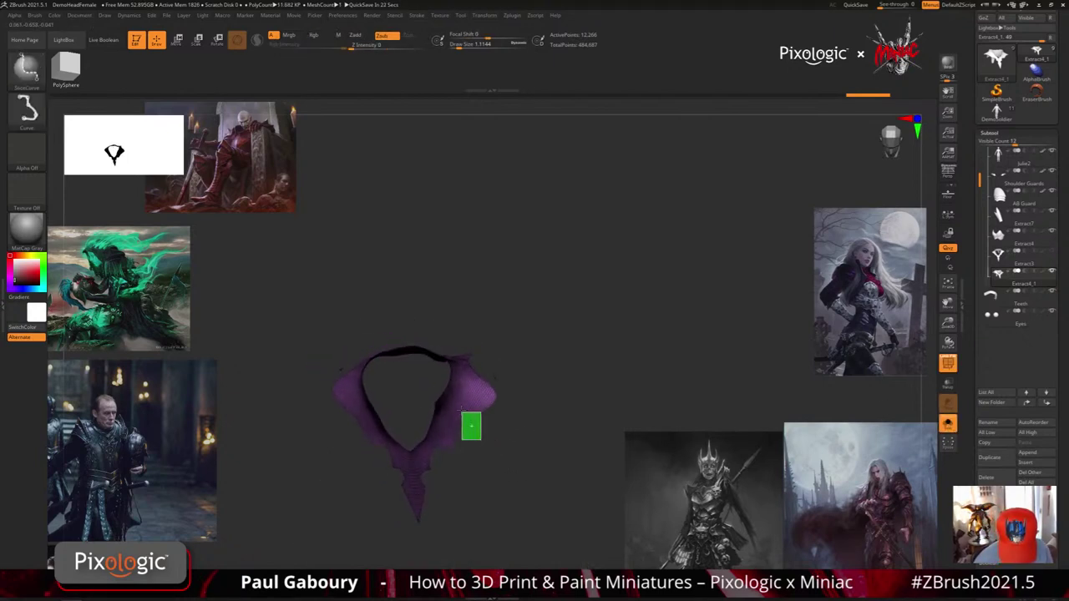
key(ctrl+shift+a)
drag(1065, 531, 1065, 429)
scroll(1065, 428, down, 3)
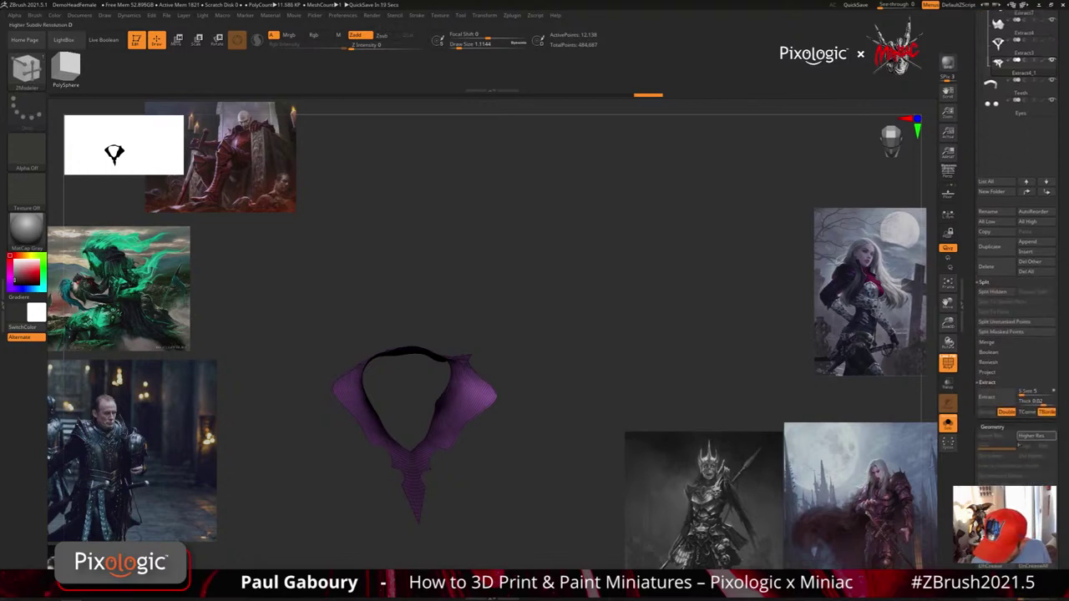
scroll(1063, 516, down, 7)
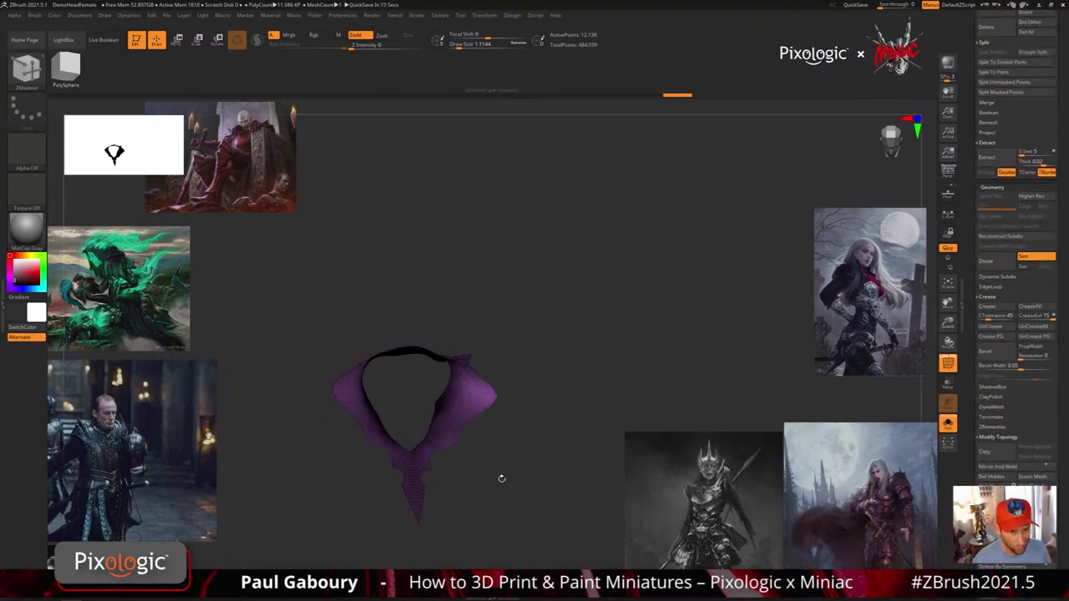
Slice a straight horizontal line across the collar's top rim in side view with SliceCurve
alt+drag(501, 478, 516, 448)
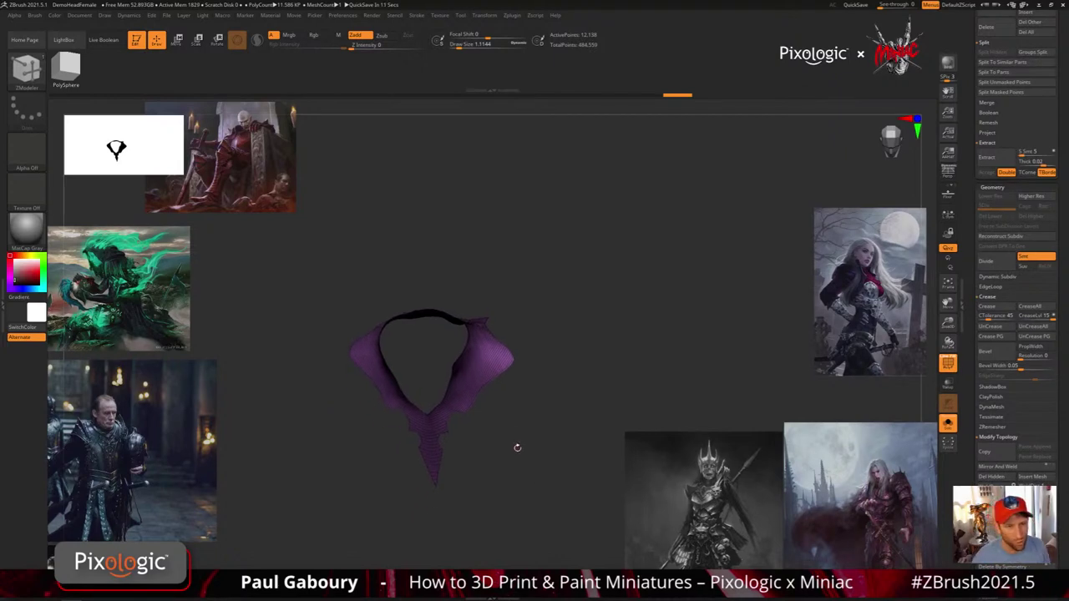
mouse_move(518, 447)
ctrl+right_down()
mouse_move(532, 409)
mouse_move(520, 468)
mouse_move(525, 443)
ctrl+right_up()
mouse_move(526, 442)
mouse_down()
mouse_move(543, 408)
mouse_move(551, 456)
mouse_move(510, 451)
mouse_up()
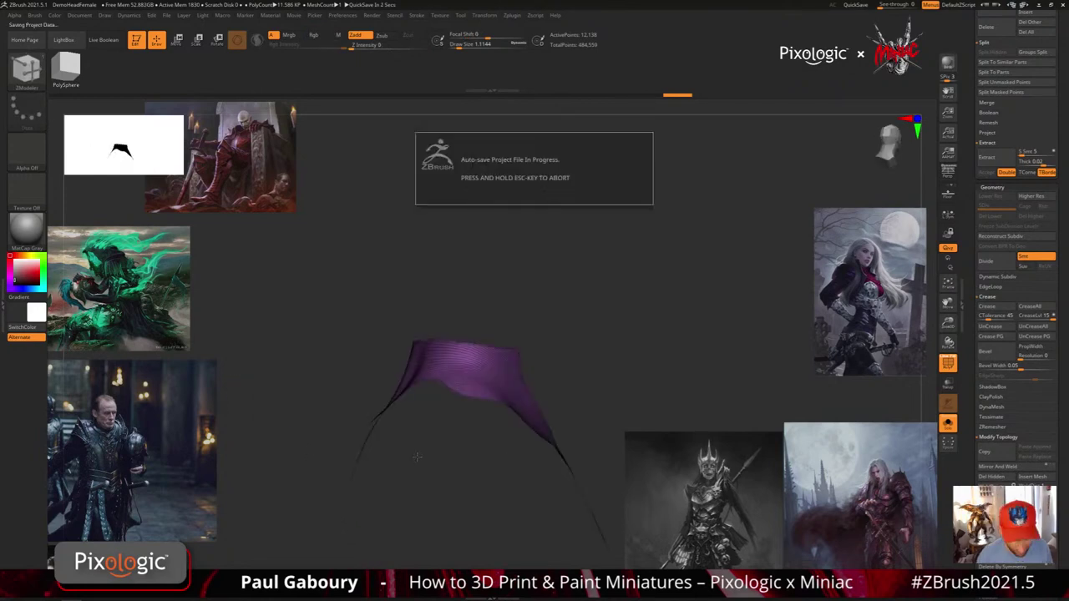
key(ctrl+shift)
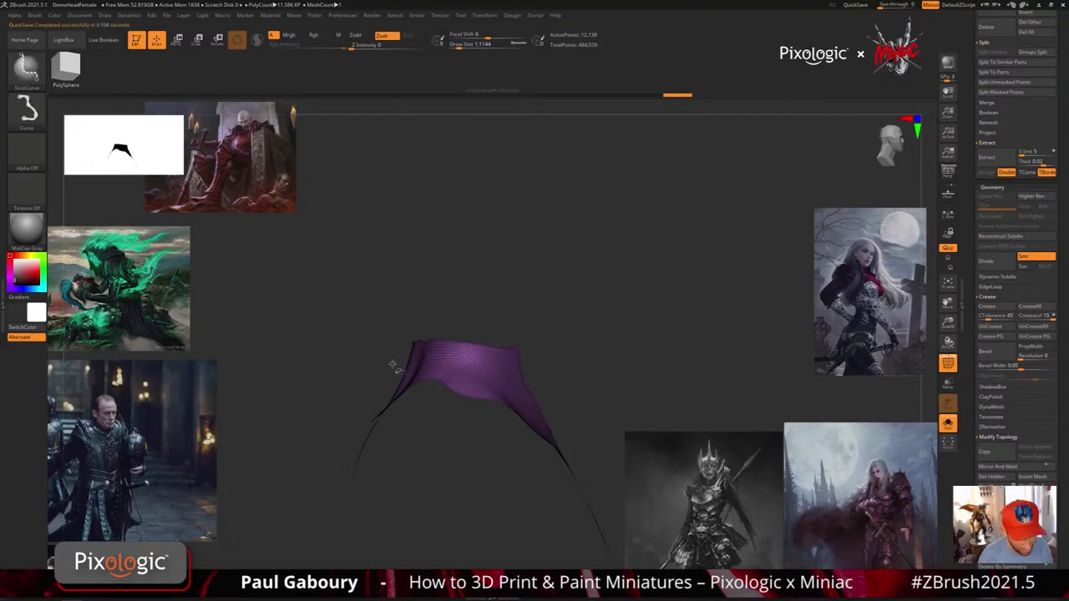
ctrl+shift+drag(354, 350, 661, 346)
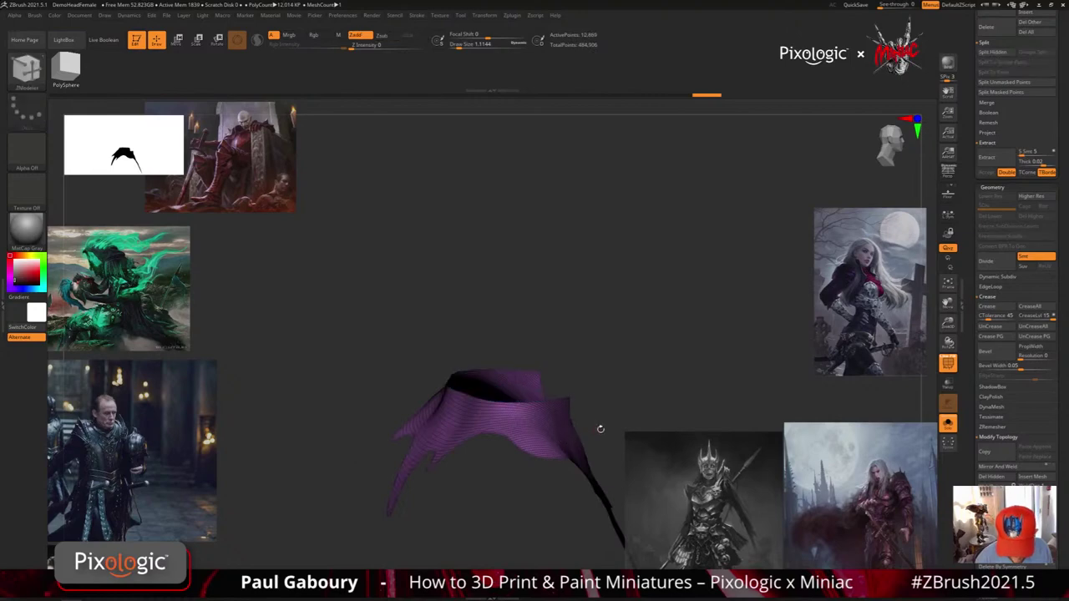
Hide and delete the strip above the cut, and compare the flattened collar rim with the full figure
mouse_move(599, 430)
mouse_down()
mouse_move(558, 389)
mouse_move(584, 400)
mouse_move(484, 393)
mouse_up()
key(shift+f)
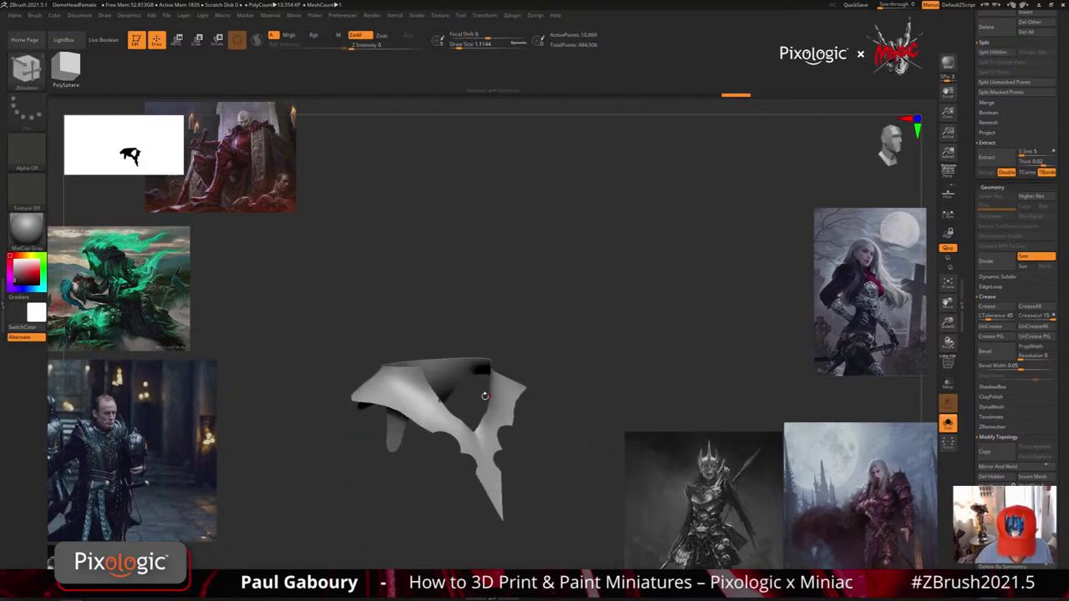
click(947, 423)
mouse_move(851, 412)
mouse_down()
mouse_move(1001, 405)
mouse_move(842, 409)
mouse_up()
drag(619, 395, 654, 384)
click(653, 384)
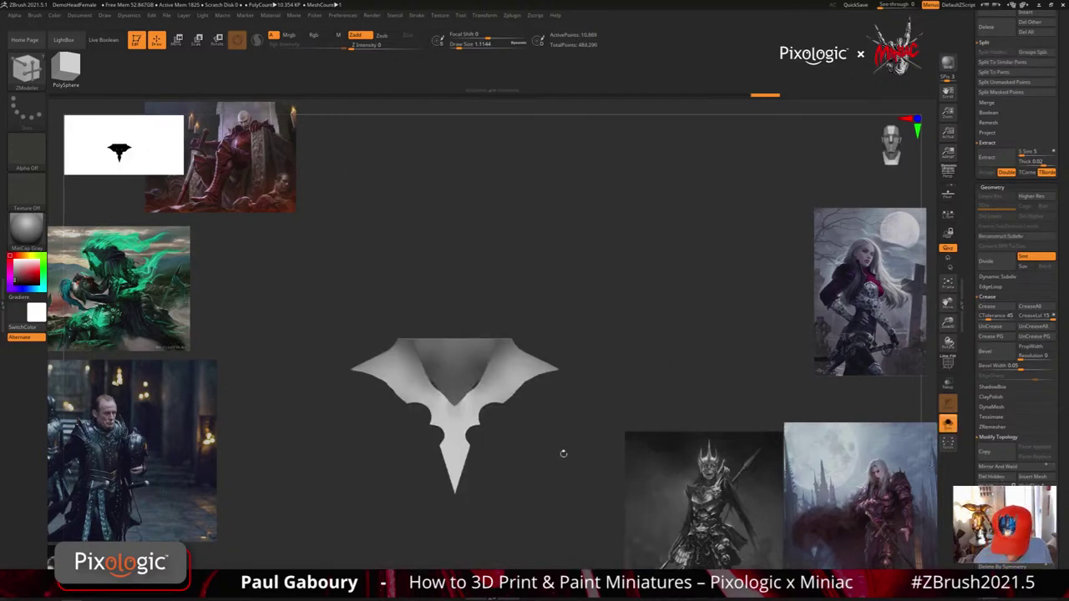
Hide the back portion of the collar so only the front panels and spike remain, in side view
drag(562, 449, 547, 470)
key(shift+f)
ctrl+shift+drag(549, 535, 429, 339)
shift+drag(494, 430, 446, 434)
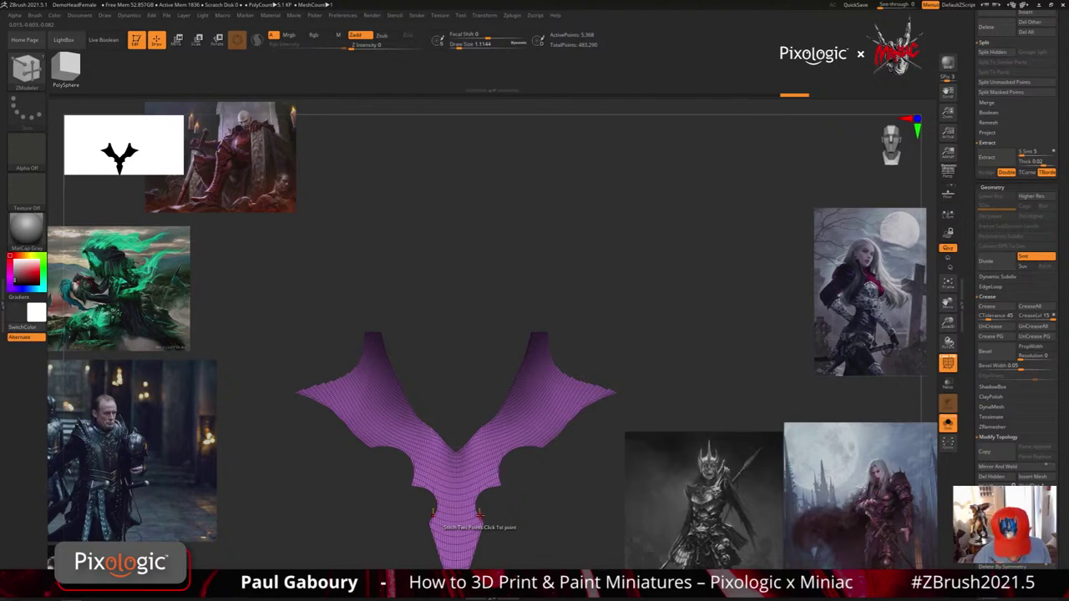
click(480, 512)
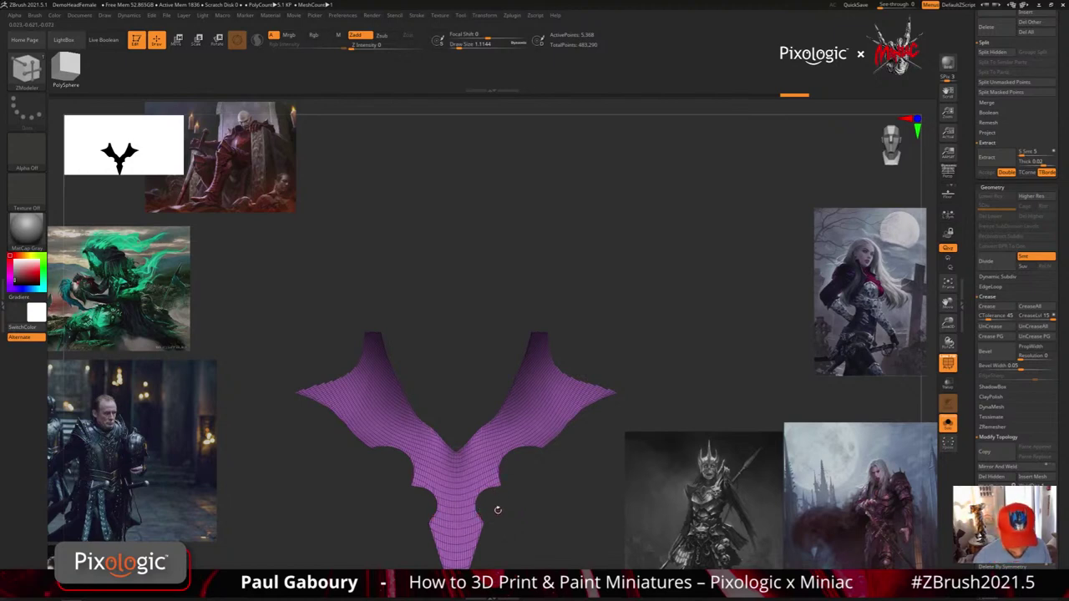
drag(496, 510, 429, 387)
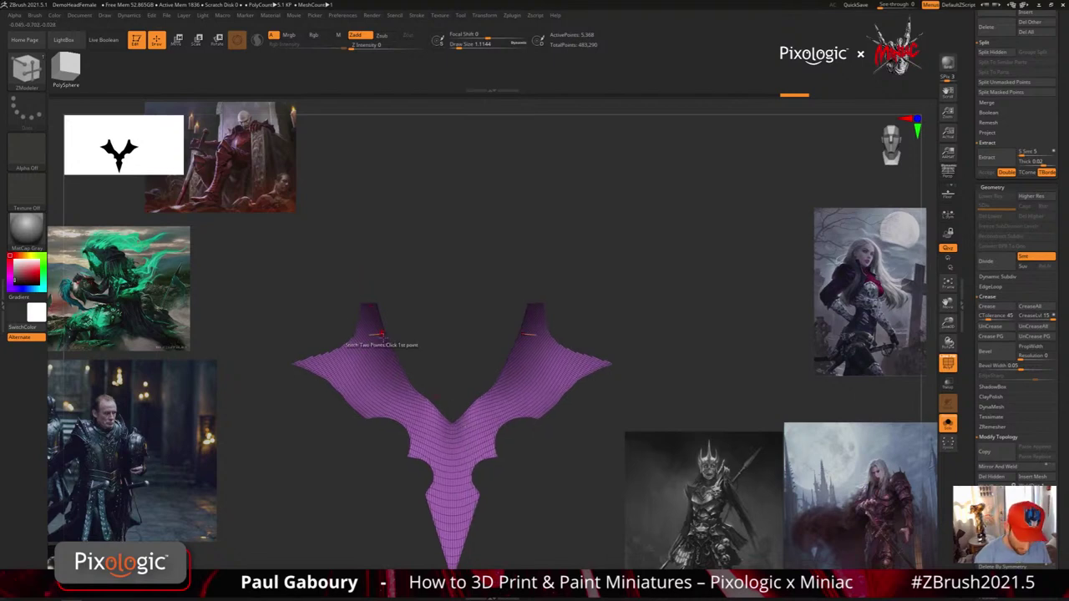
mouse_move(379, 336)
mouse_down()
mouse_move(577, 434)
mouse_move(563, 429)
mouse_up()
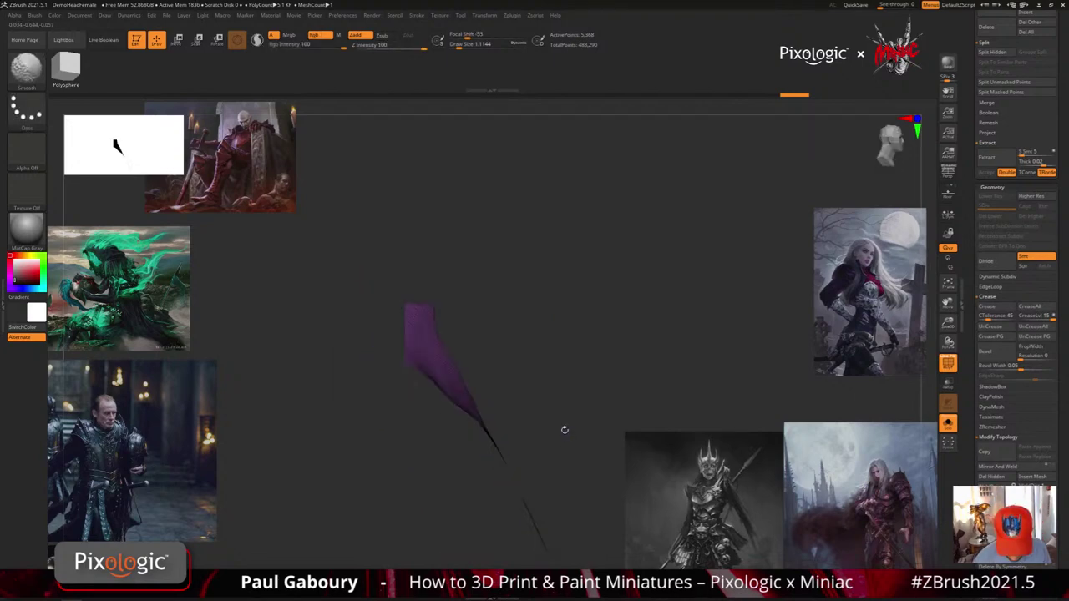
Try to slice a curved strip along the front edge of the collar's panels in side view, and restore the full collar
mouse_move(415, 287)
ctrl+shift+mouse_down()
mouse_move(472, 385)
mouse_move(464, 359)
mouse_move(441, 341)
mouse_move(438, 351)
mouse_move(509, 467)
ctrl+shift+mouse_up()
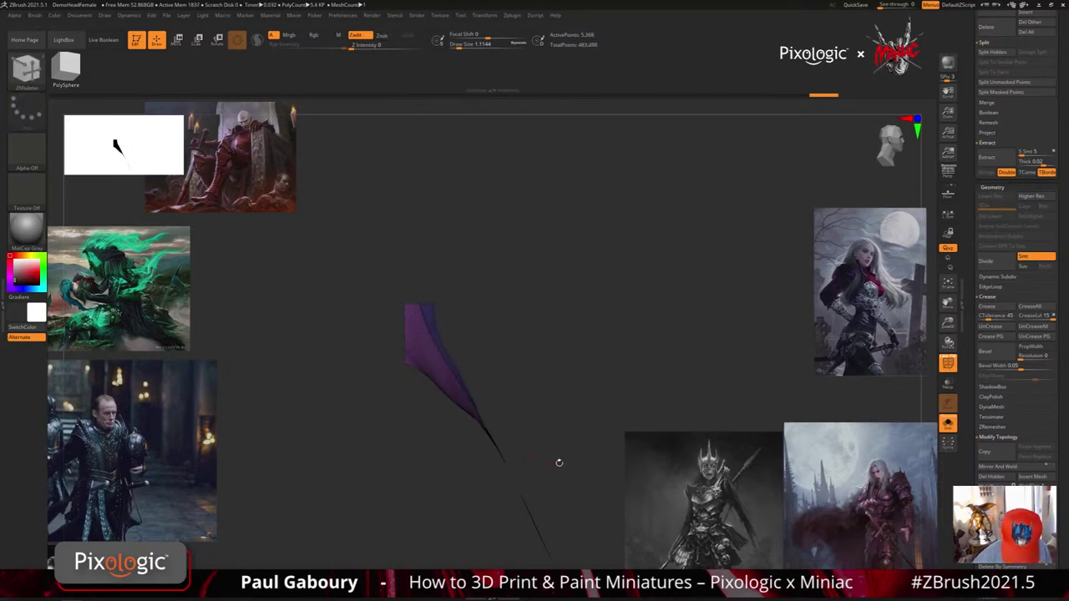
key(ctrl+z)
key(ctrl+z)
key(ctrl+z)
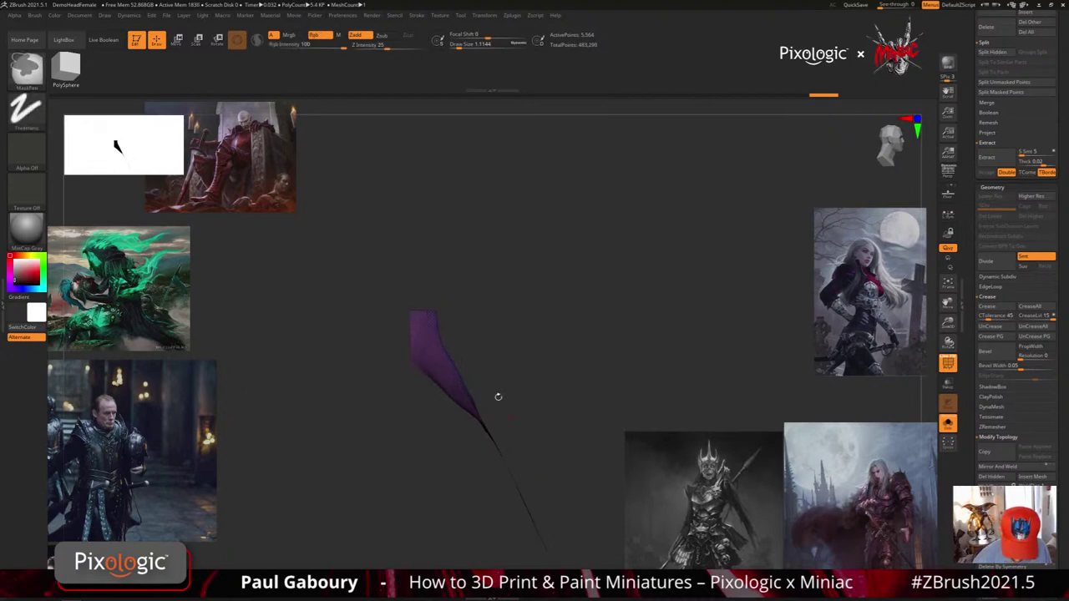
mouse_move(416, 299)
ctrl+shift+mouse_down()
mouse_move(520, 488)
mouse_move(482, 422)
mouse_move(509, 472)
mouse_move(552, 461)
mouse_move(571, 483)
ctrl+shift+mouse_up()
key(ctrl+z)
ctrl+shift+click(553, 461)
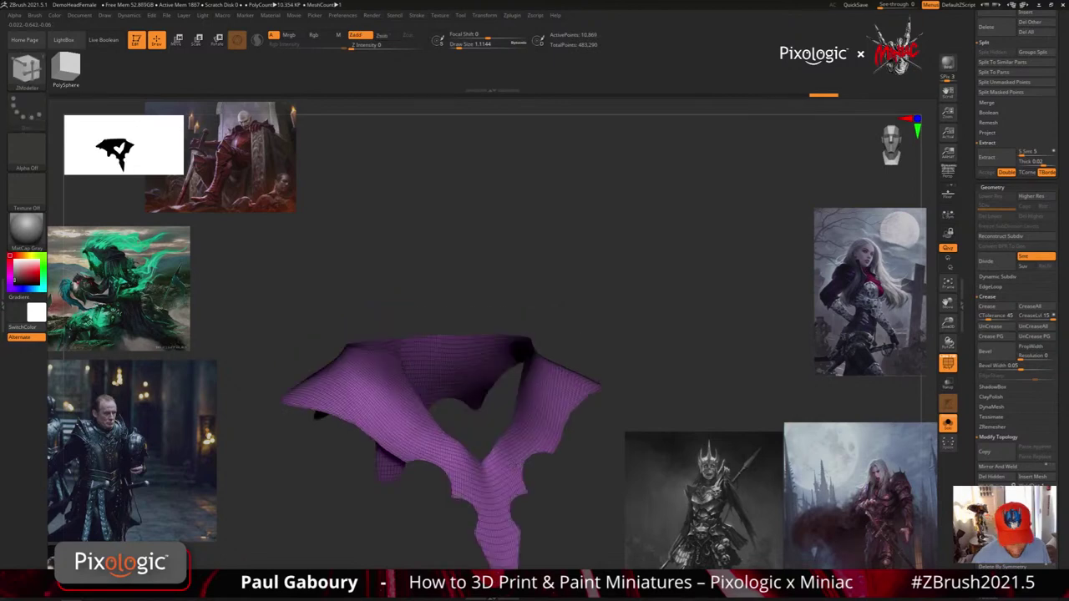
Try masking a small oval on the collar's front panels as a polygroup and isolating it, and undo the grouping
ctrl+right_drag(481, 459, 473, 468)
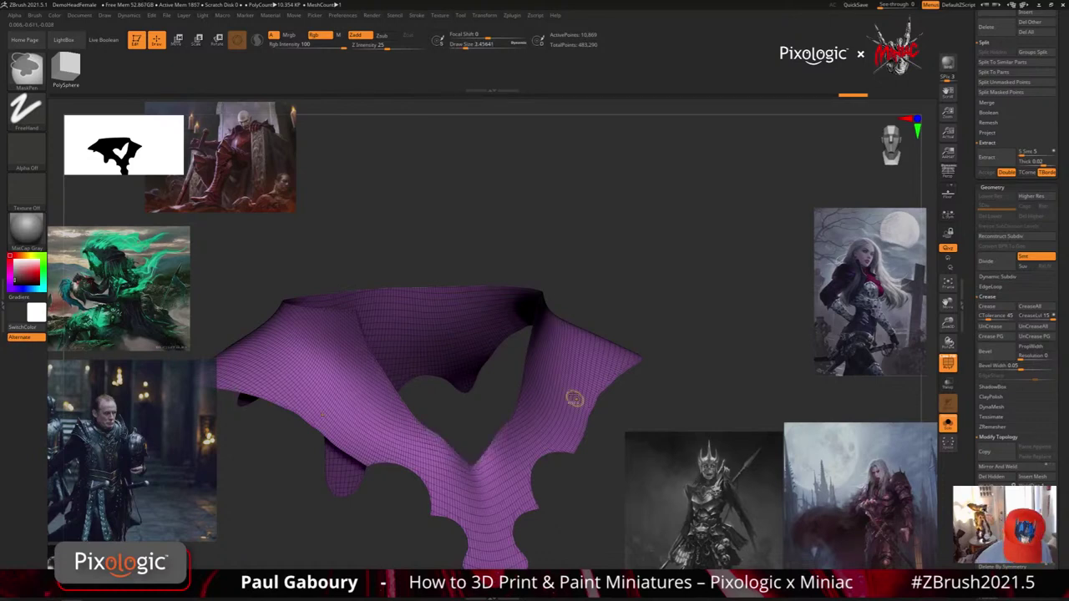
mouse_move(573, 399)
mouse_down()
mouse_move(559, 401)
mouse_move(582, 454)
mouse_move(598, 456)
mouse_up()
ctrl+shift+click(584, 454)
ctrl+right_drag(565, 390, 596, 371)
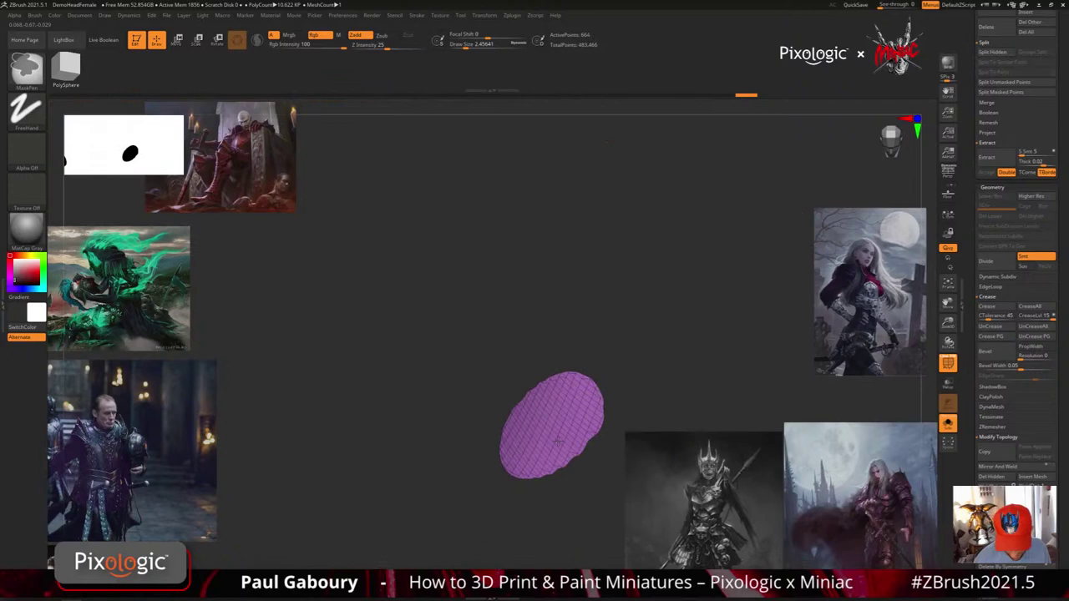
ctrl+shift+click(575, 516)
key(ctrl+z)
key(ctrl+z)
key(ctrl+z)
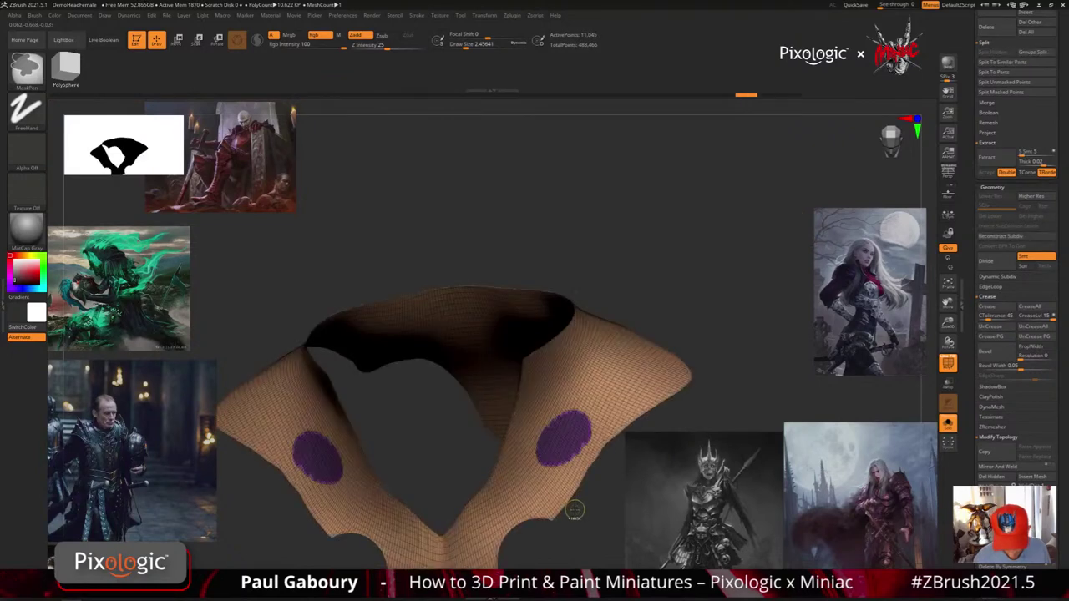
Enlarge the mask brush, mask a round spot on the collar's front panels and turn it into a separate polygroup
shift+drag(574, 515, 561, 494)
key(shift+f)
key(shift+f)
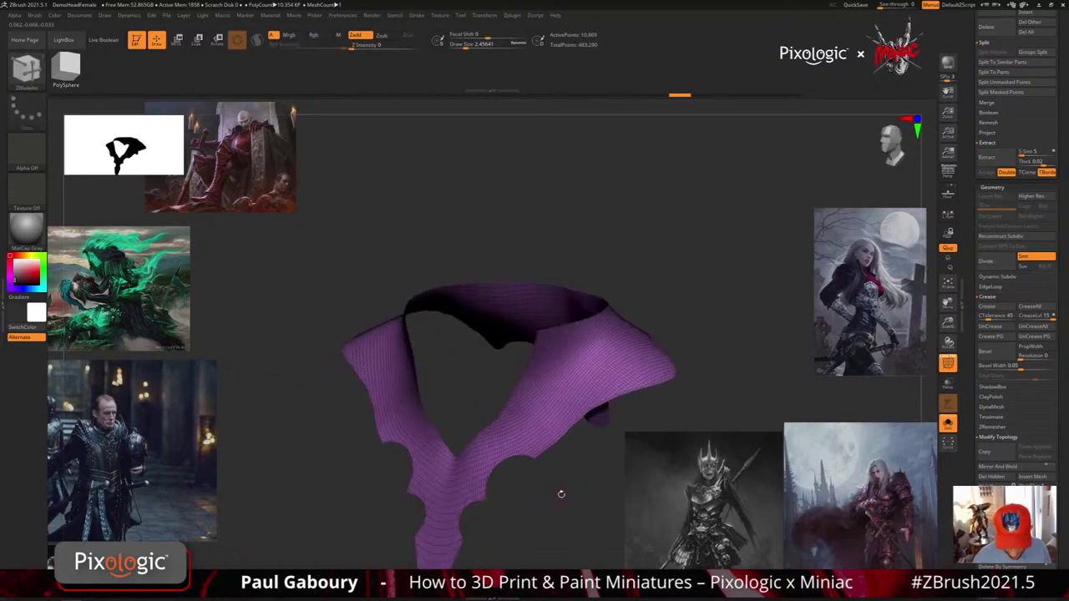
key(s)
ctrl+click(553, 404)
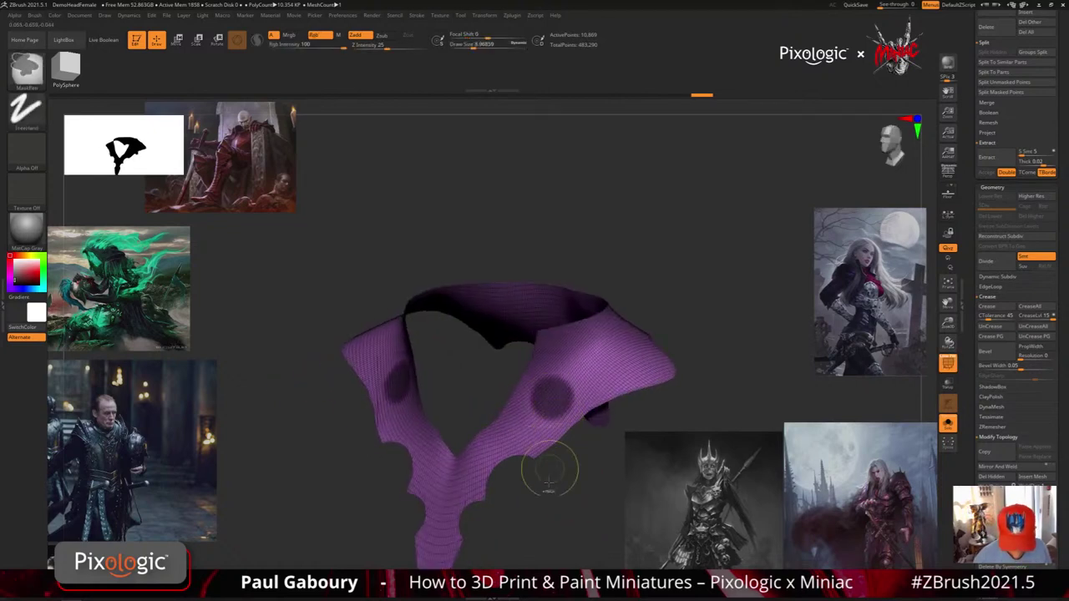
ctrl+click(547, 502)
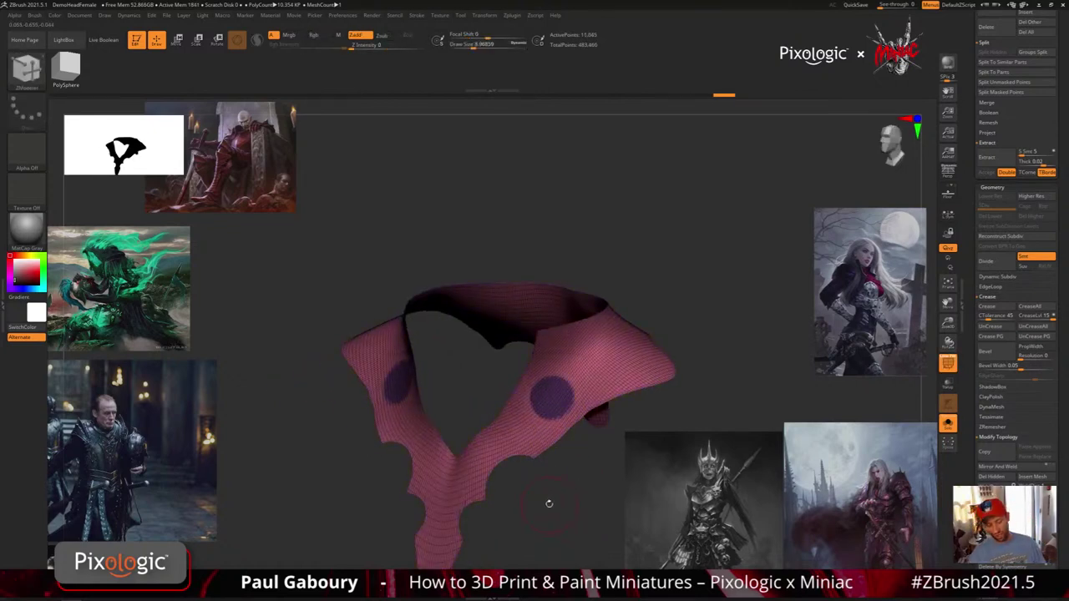
key(ctrl+w)
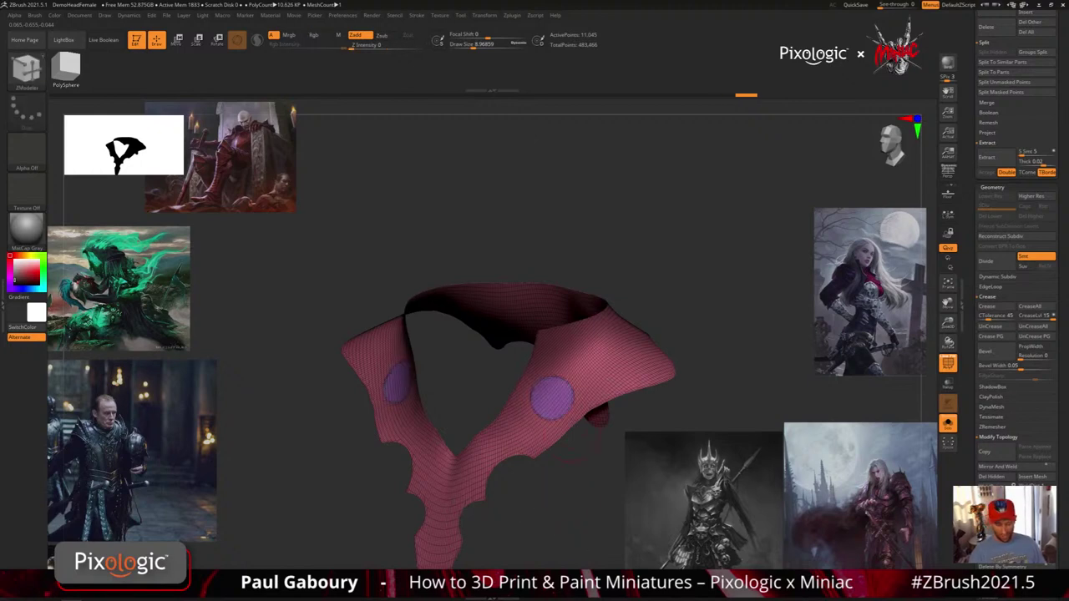
Isolate the round polygroup, bring back the whole collar and undo the circle masking and grouping
mouse_move(558, 403)
ctrl+right_down()
mouse_move(537, 423)
mouse_move(561, 440)
mouse_move(529, 448)
mouse_move(574, 476)
ctrl+right_up()
ctrl+shift+click(558, 396)
key(shift+f)
ctrl+shift+click(576, 484)
key(ctrl+z)
key(ctrl+z)
key(ctrl+z)
key(ctrl+z)
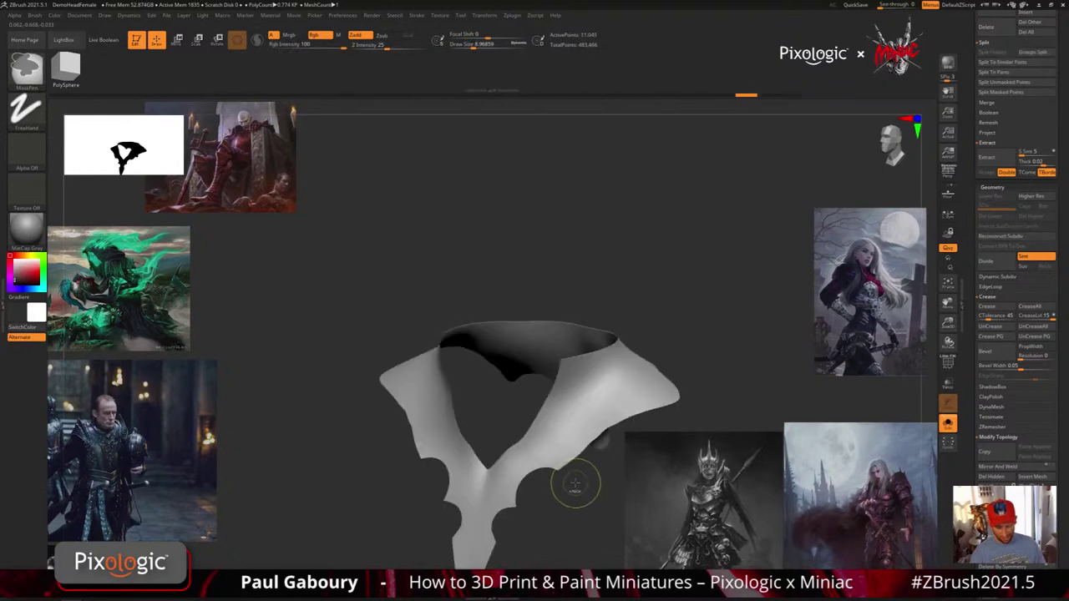
key(shift+f)
key(ctrl+z)
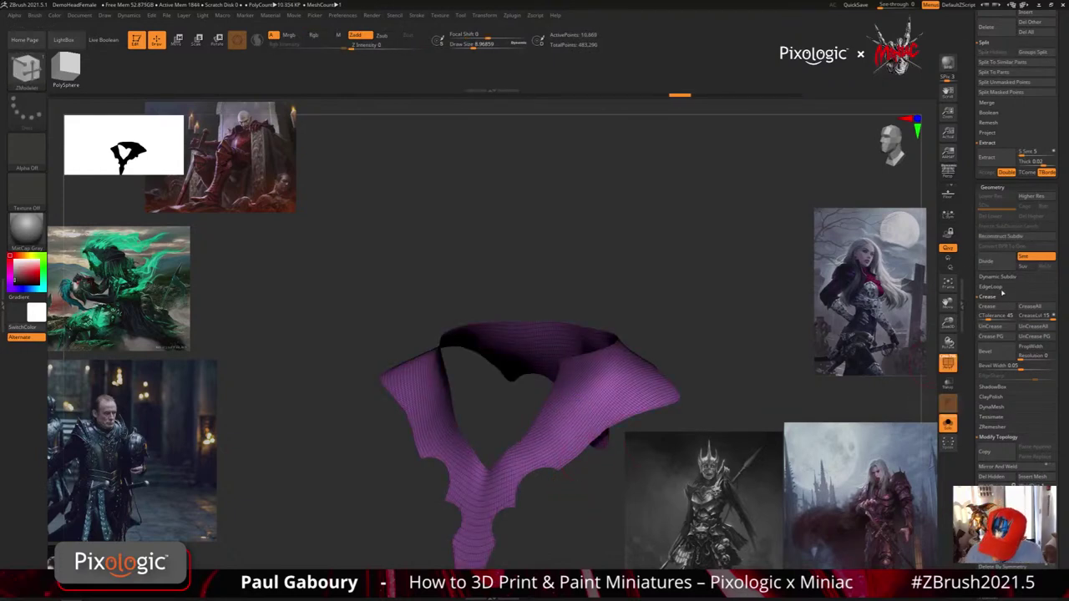
Reduce the draw size to about 3 and slice along the notch and central point at the collar's back
click(995, 287)
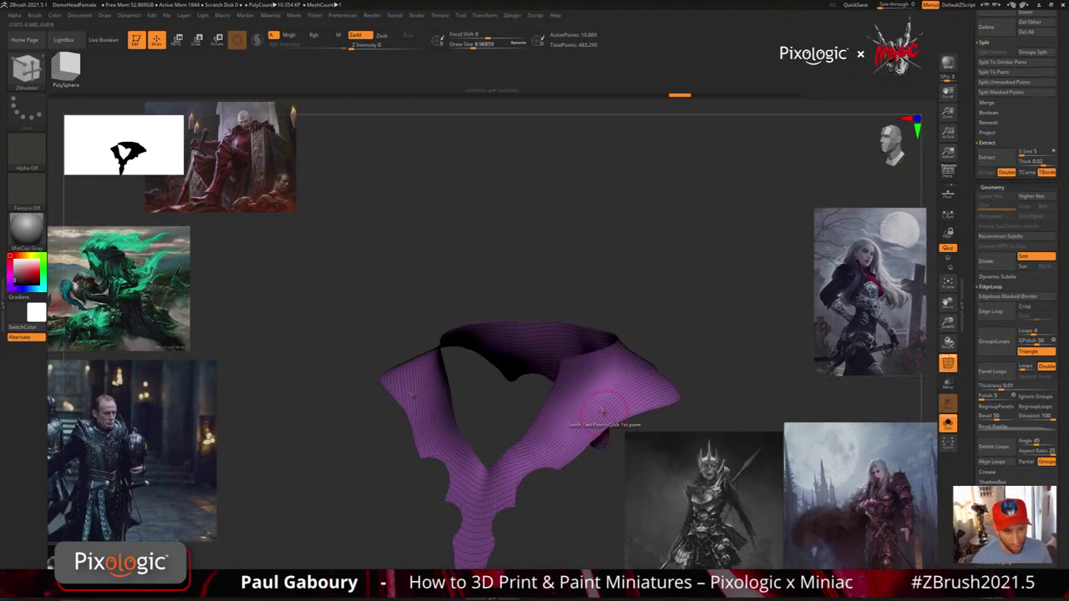
alt+drag(576, 486, 551, 475)
right_drag(551, 475, 506, 435)
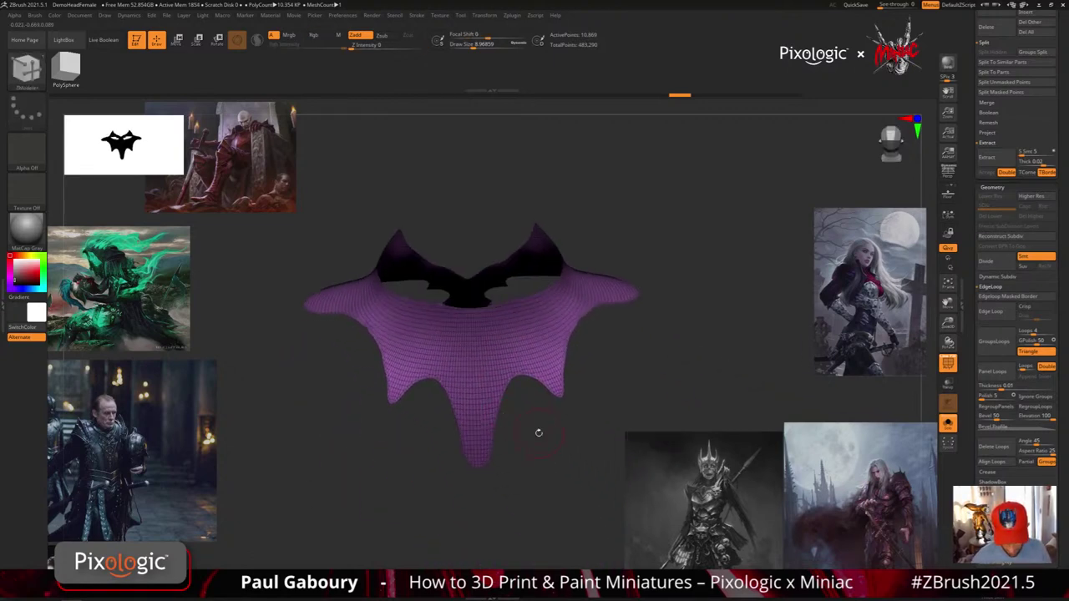
alt+drag(537, 429, 539, 444)
key(space)
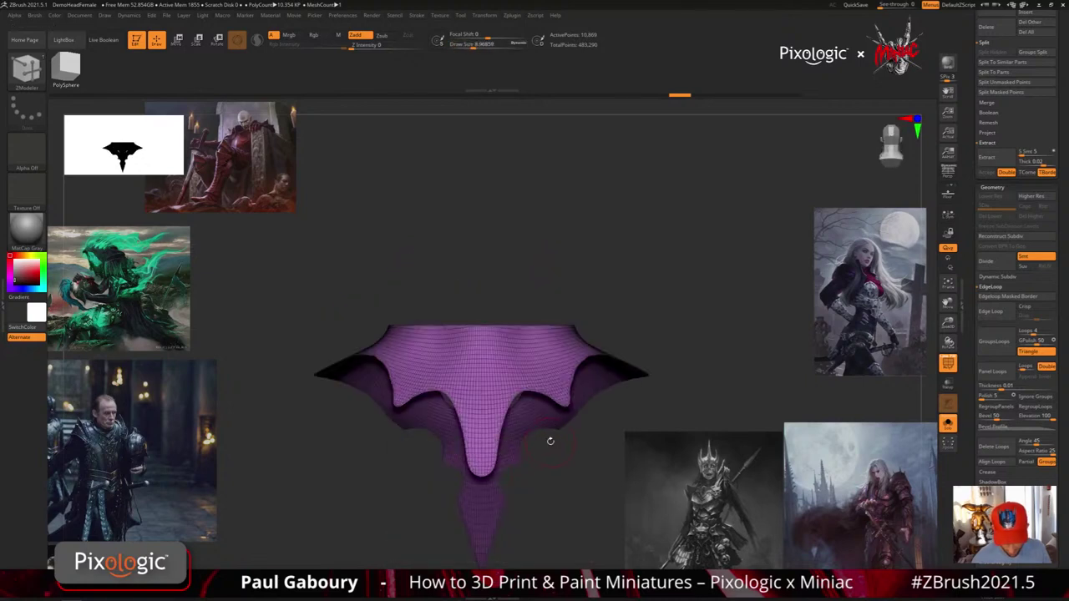
right_drag(549, 436, 542, 473)
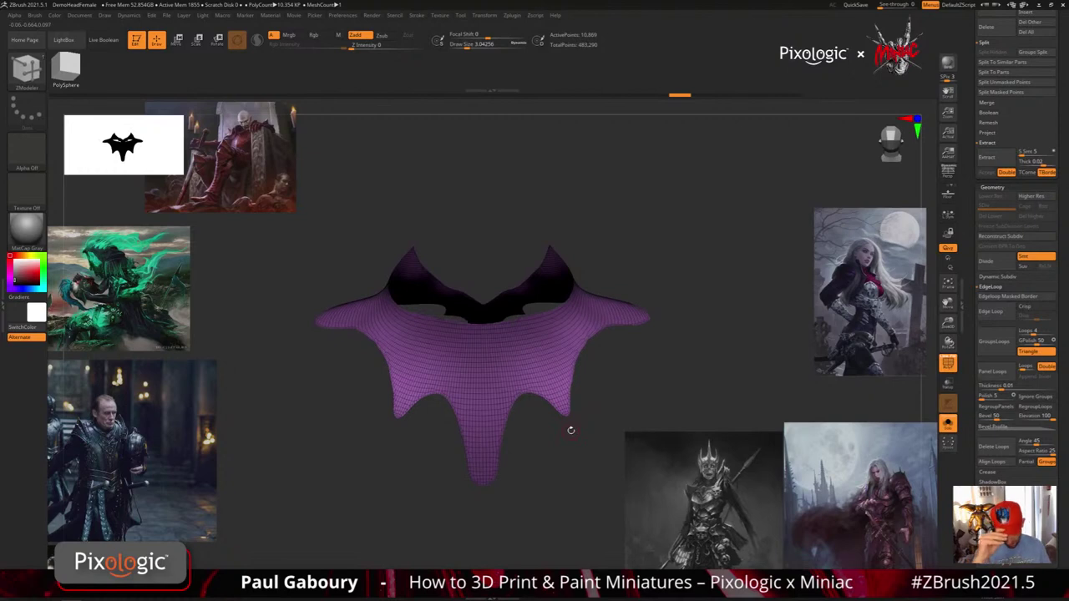
key(ctrl+shift)
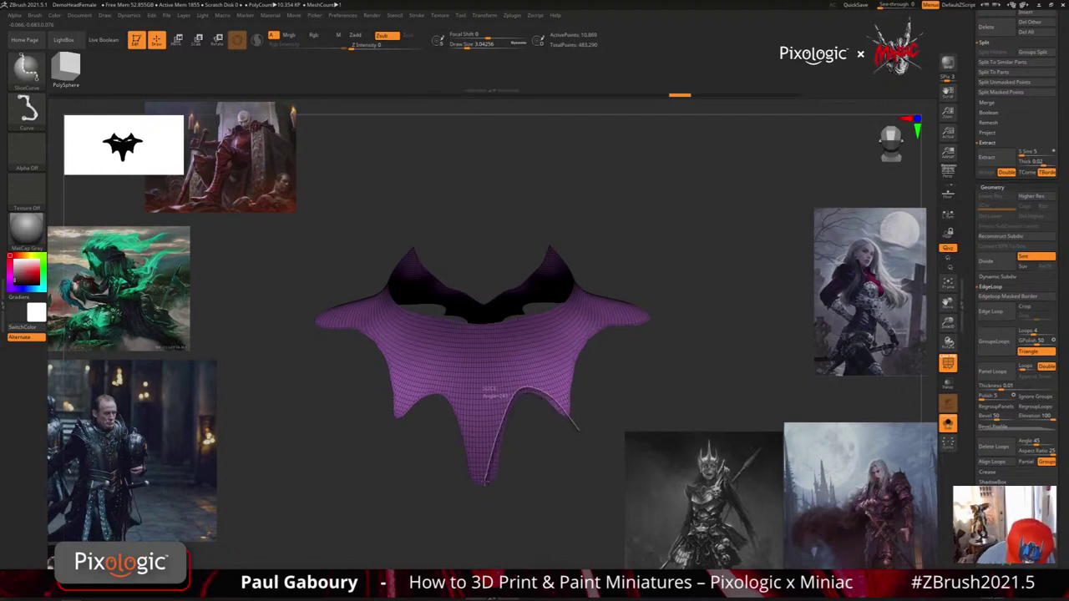
ctrl+shift+drag(484, 499, 481, 515)
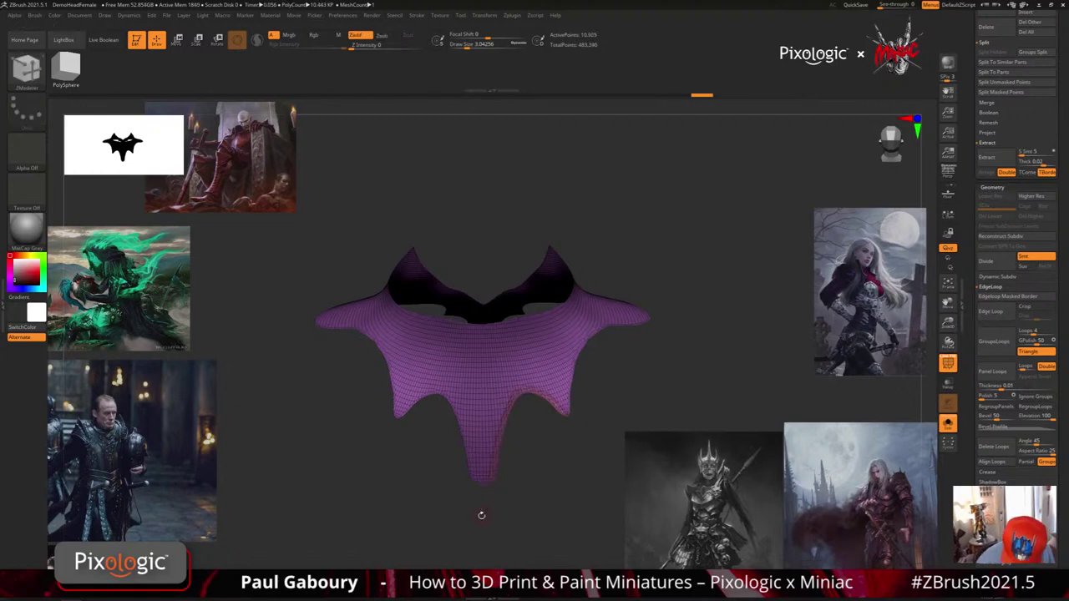
Delete the thin sliced strip from the back notch and mirror and weld the cleaned side across the collar
ctrl+shift+click(503, 375)
mouse_move(546, 471)
mouse_down()
mouse_move(534, 501)
mouse_move(558, 477)
mouse_up()
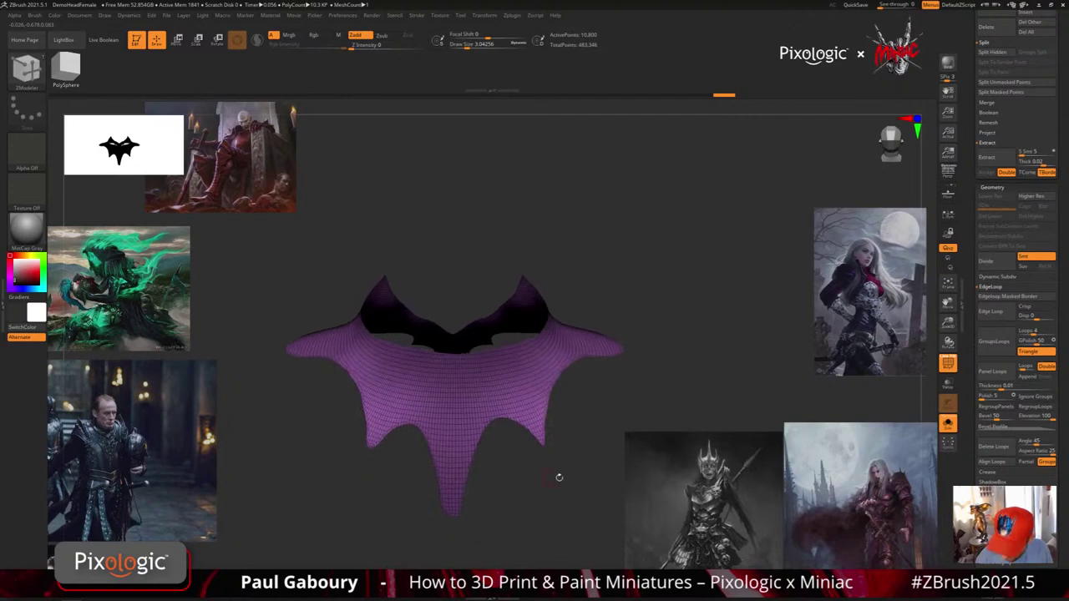
key(ctrl+m)
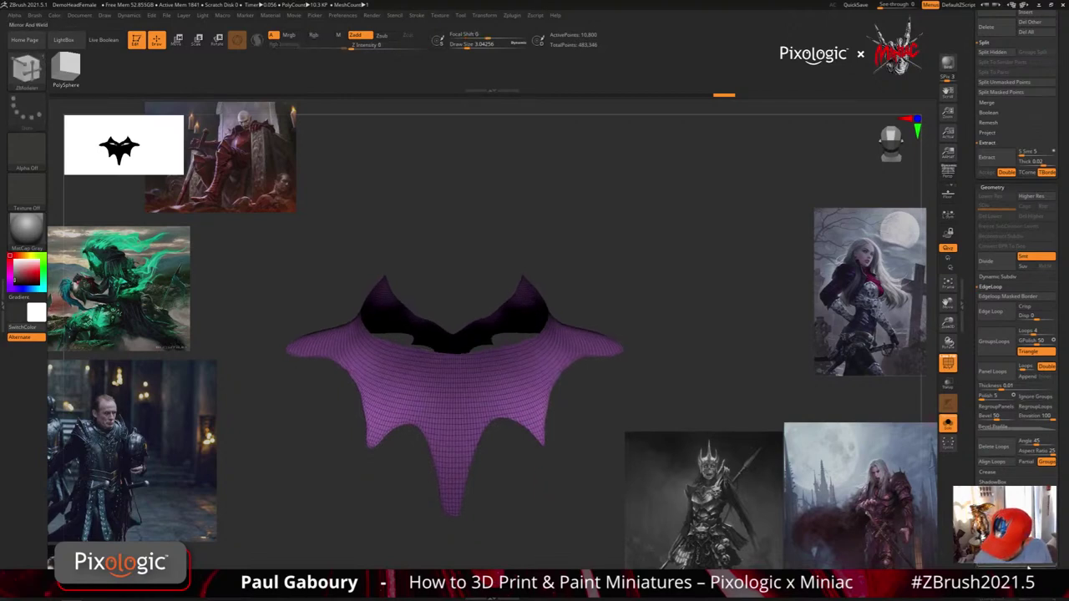
key(ctrl+m)
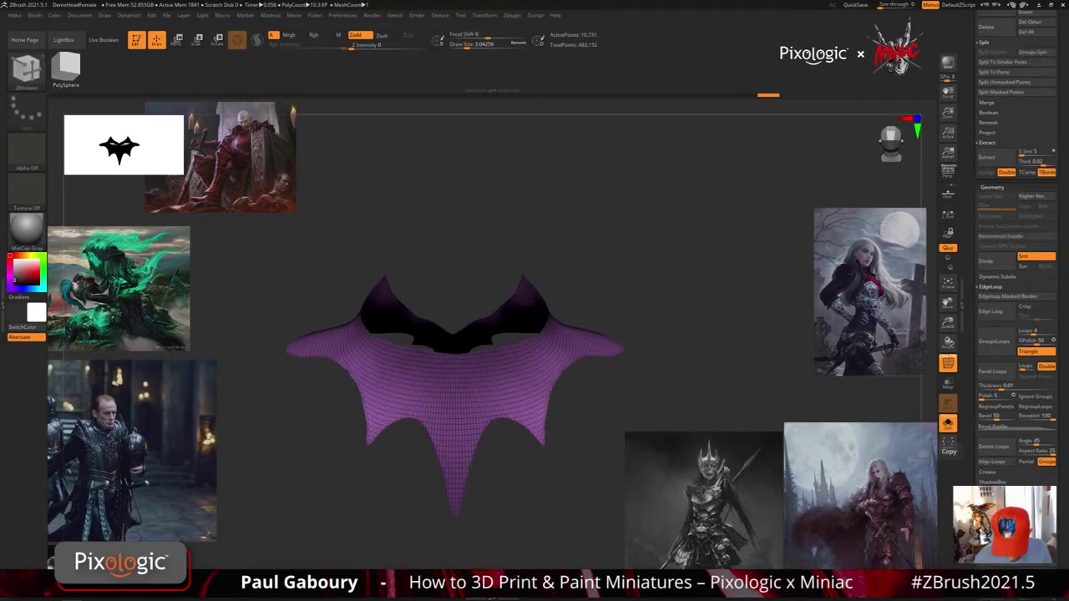
Try to slice a straighter edge on the tip of the collar's central back point, and undo the cut
mouse_move(534, 527)
right_down()
mouse_move(525, 506)
mouse_move(520, 525)
mouse_move(542, 501)
right_up()
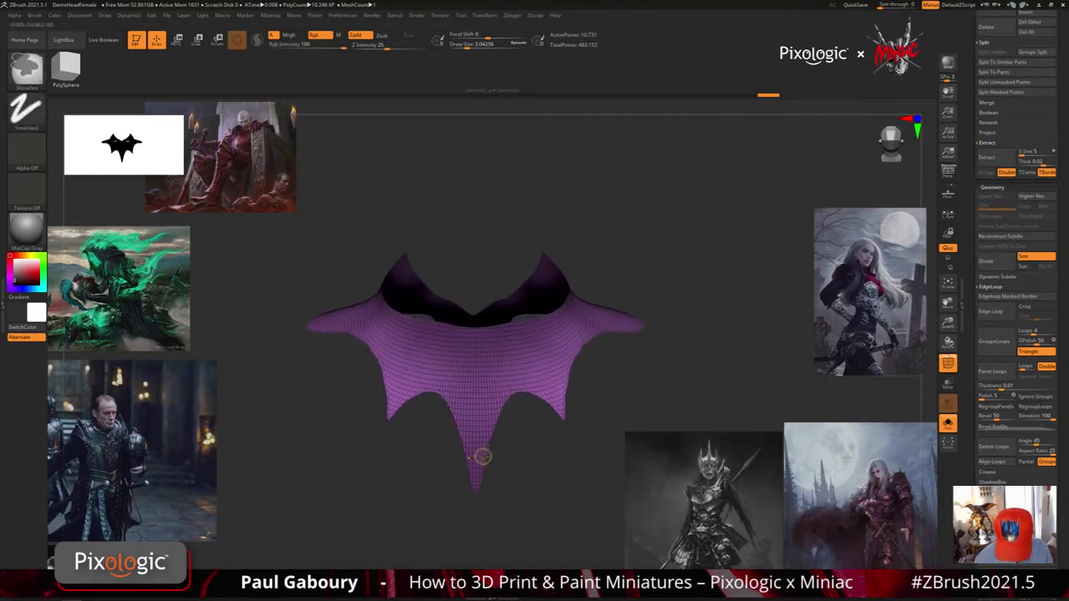
ctrl+right_drag(480, 454, 502, 444)
ctrl+shift+drag(500, 432, 464, 531)
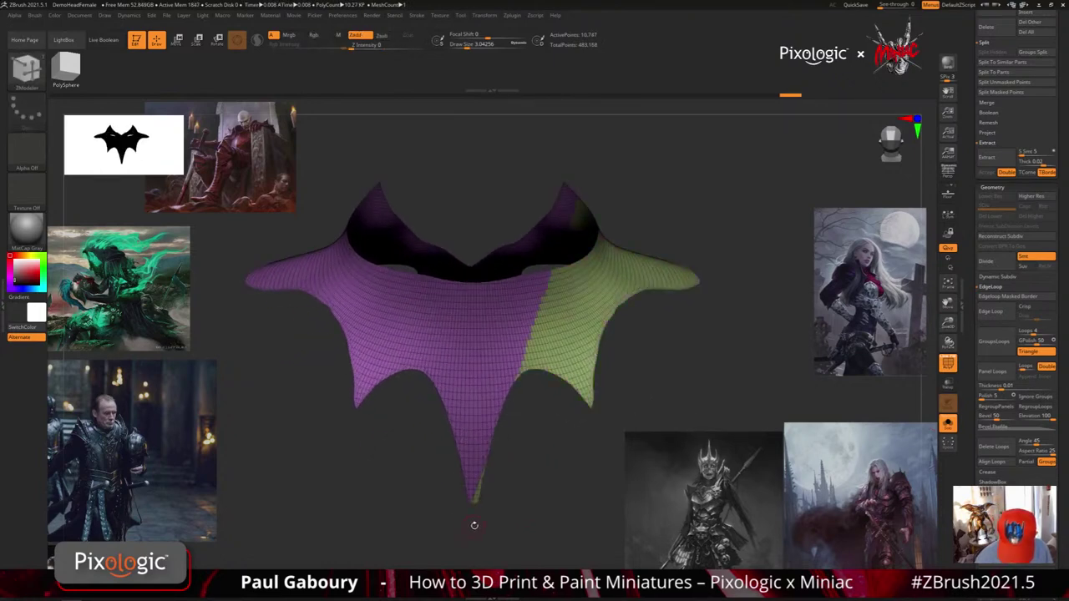
key(ctrl+z)
Isolate the central back point, slice its lower edge, delete the sliver and mirror and weld the collar
ctrl+shift+drag(530, 532, 423, 402)
ctrl+shift+drag(502, 440, 465, 529)
ctrl+shift+click(501, 505)
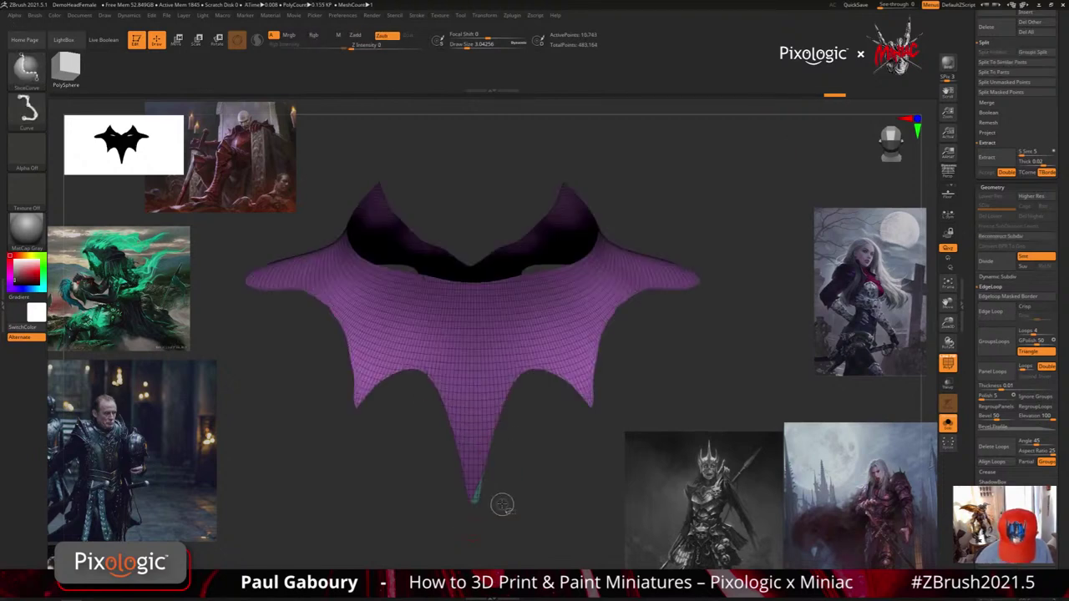
ctrl+shift+click(484, 456)
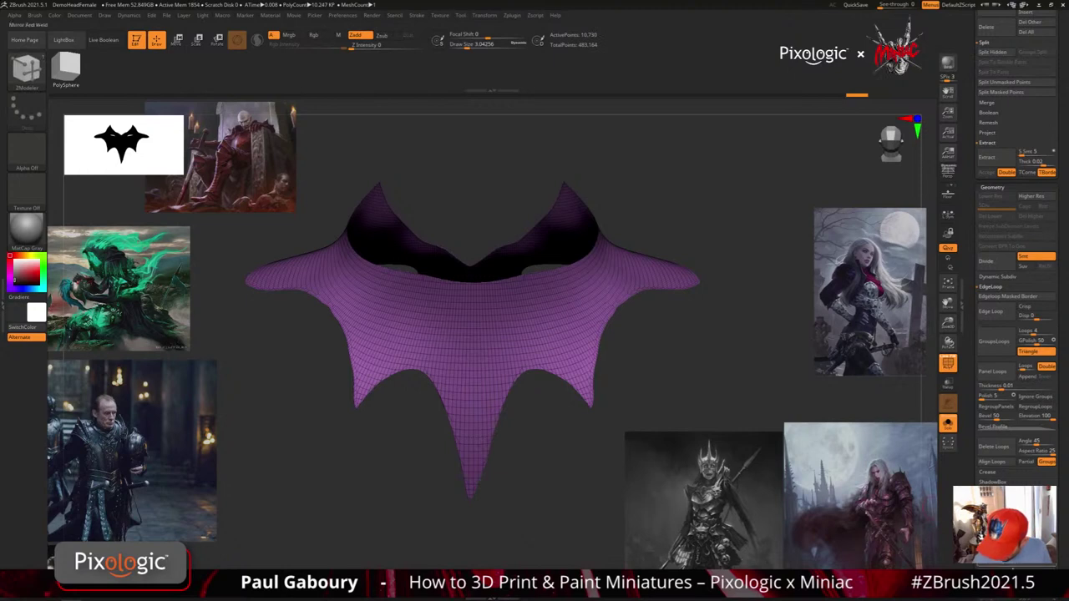
ctrl+right_drag(766, 528, 544, 516)
Slice a curved line along the collar's outer edge from the shoulder point down to the neighbouring back point
key(shift+f)
ctrl+right_drag(544, 516, 571, 491)
drag(572, 491, 554, 506)
right_drag(554, 507, 531, 491)
key(shift+f)
ctrl+right_drag(531, 491, 527, 473)
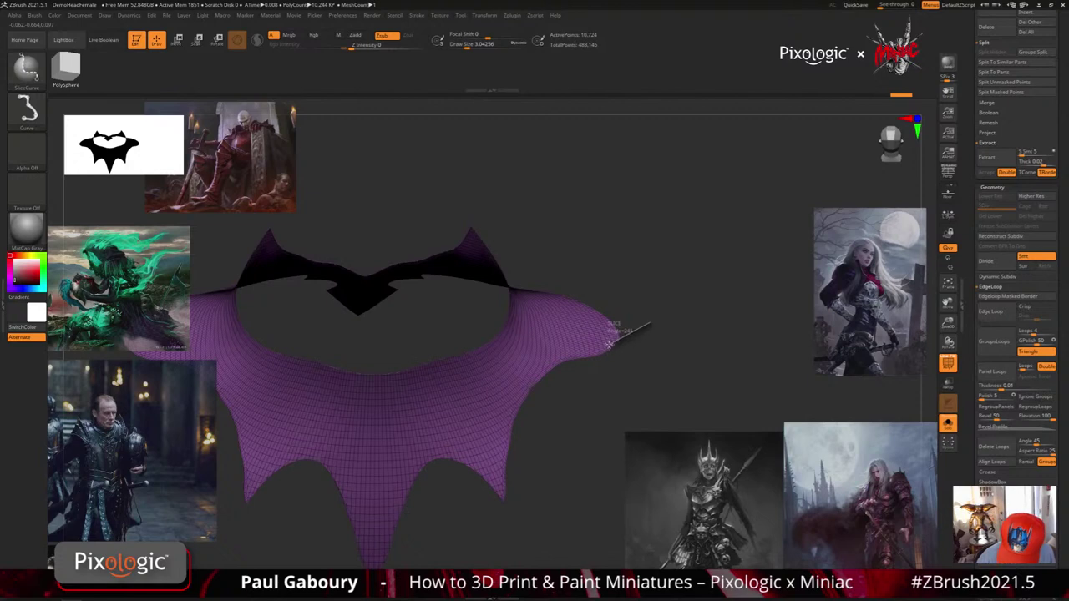
mouse_move(618, 334)
ctrl+shift+mouse_down()
mouse_move(528, 389)
mouse_move(503, 425)
ctrl+shift+mouse_up()
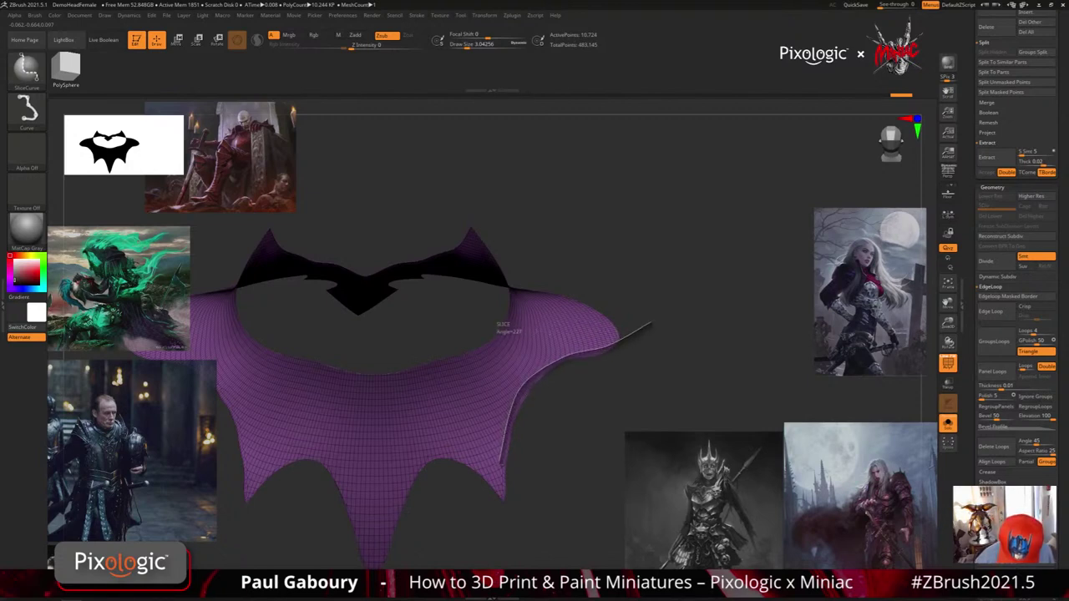
ctrl+shift+drag(495, 528, 496, 508)
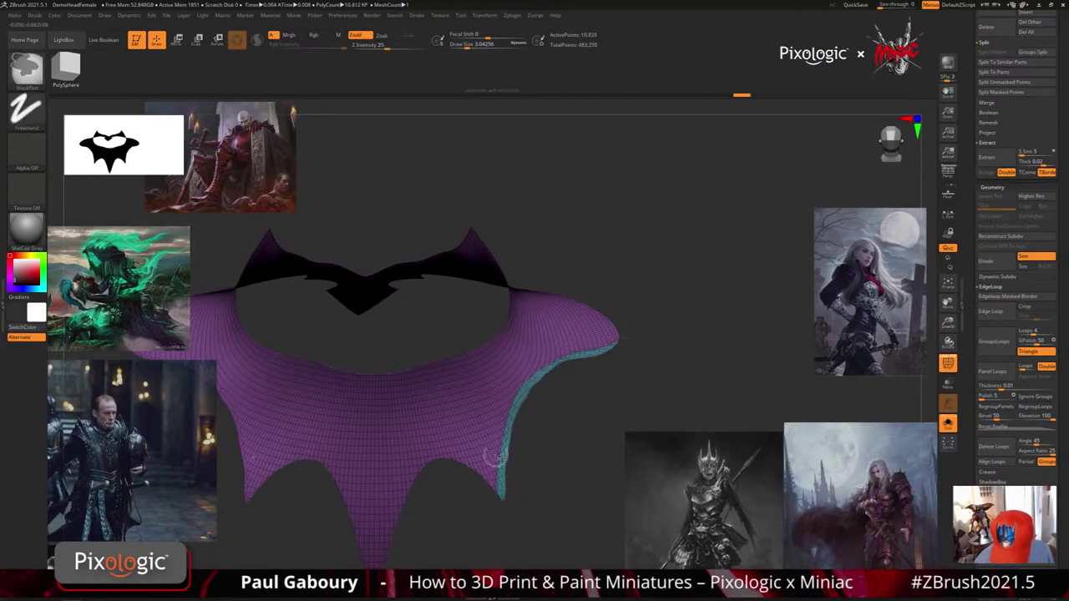
Delete the strip cut from the outer back edge and mirror and weld the smoother edge to the other side
drag(520, 441, 537, 522)
key(shift+f)
click(996, 547)
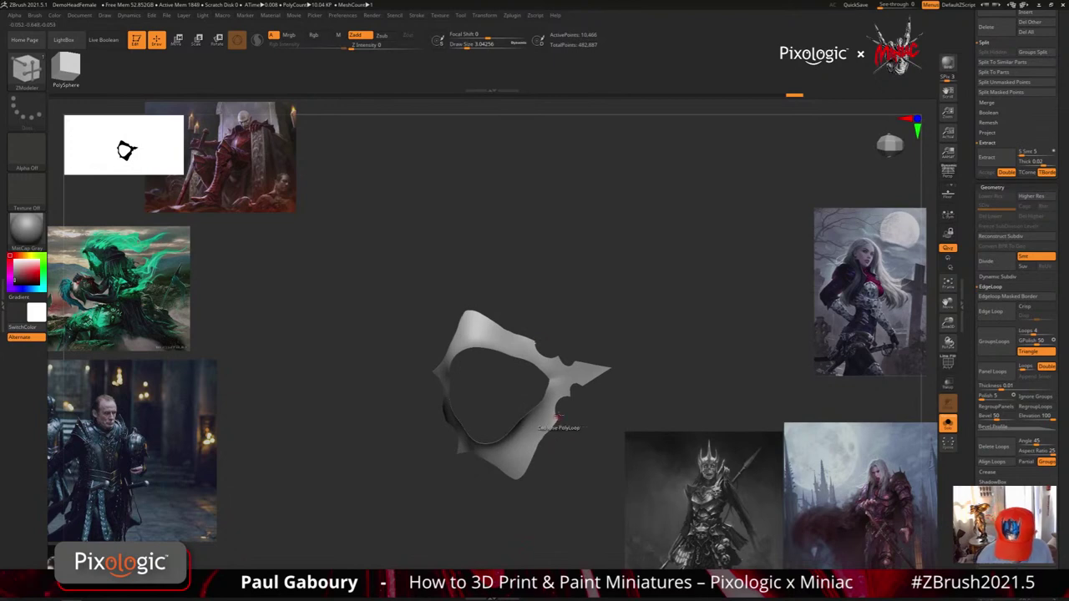
Try to slice a curved strip along the shoulder's front edge in top view, and undo the cut
key(shift+f)
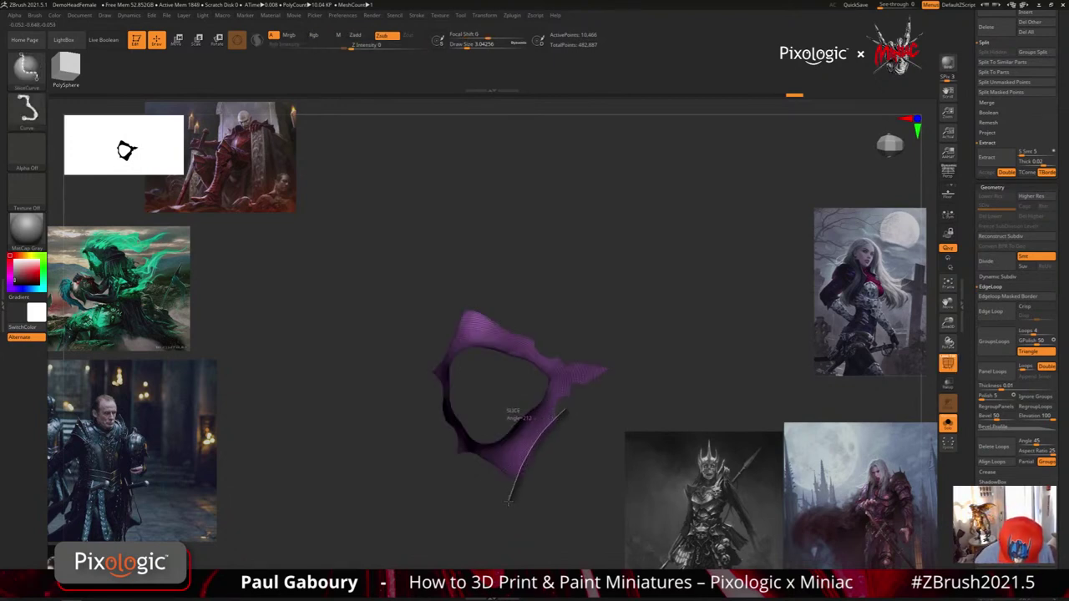
ctrl+shift+drag(507, 501, 507, 505)
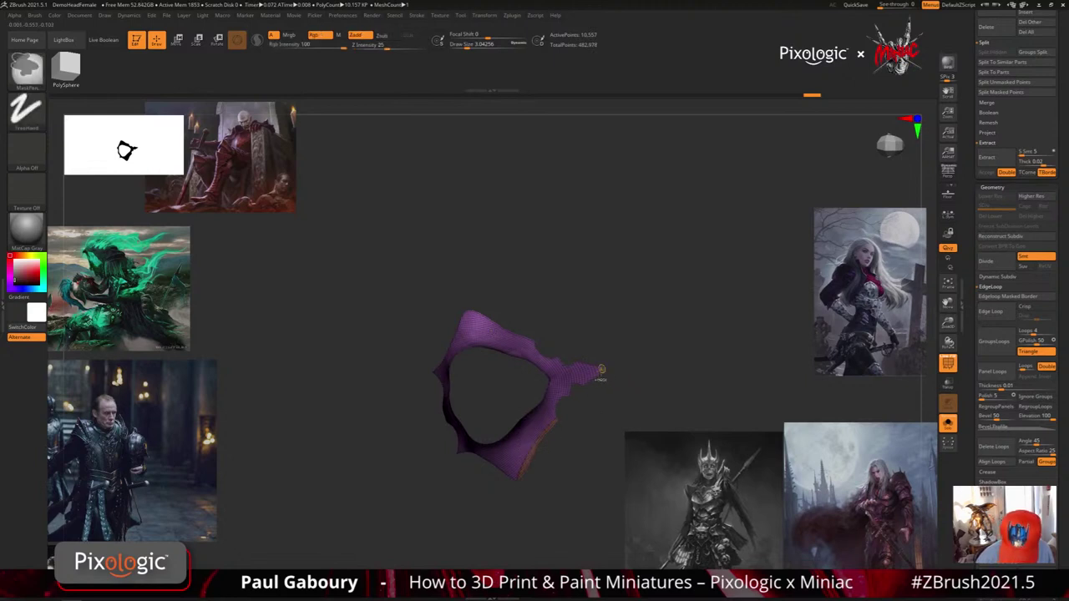
ctrl+right_drag(601, 369, 608, 373)
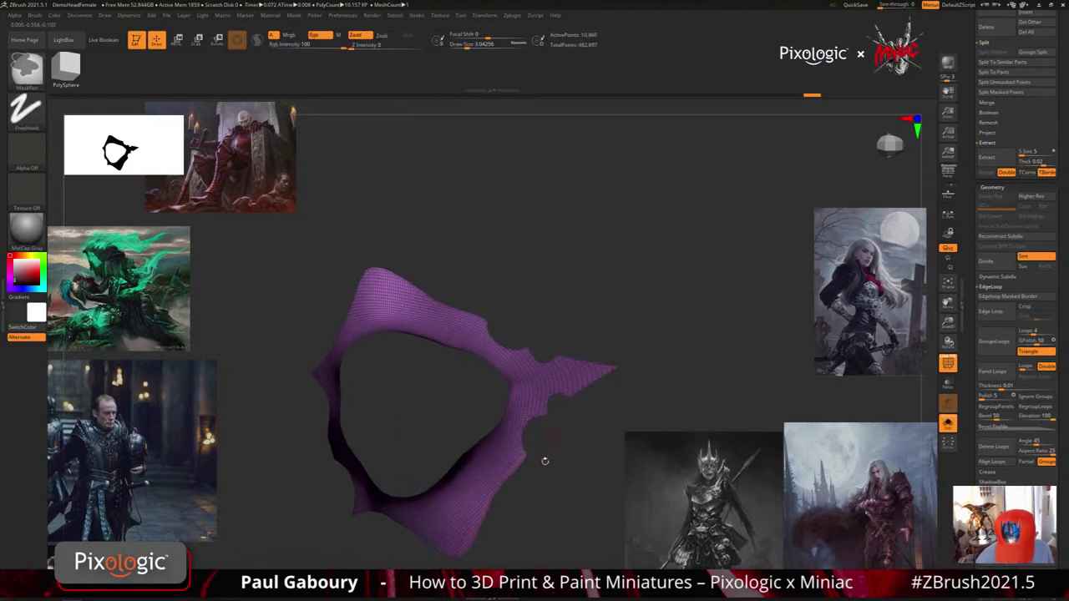
Isolate the shoulder portions of the collar and slice a narrow curved strip along the front shoulder edge from above
mouse_move(545, 460)
mouse_down()
mouse_move(554, 460)
mouse_move(533, 494)
mouse_move(501, 458)
mouse_move(438, 482)
mouse_move(413, 408)
mouse_up()
drag(501, 443, 553, 496)
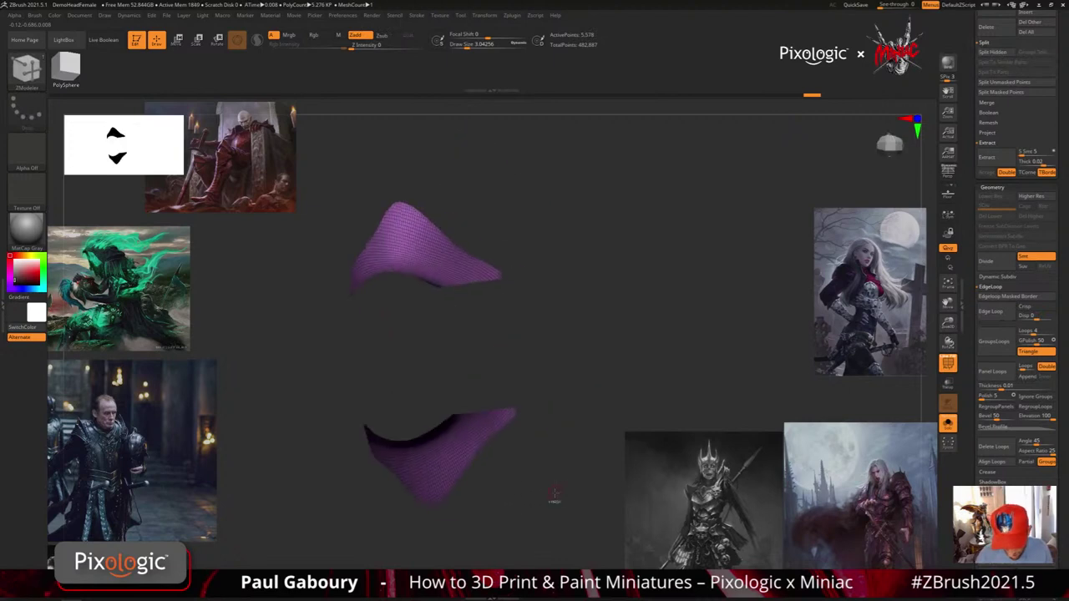
ctrl+shift+click(557, 502)
ctrl+shift+drag(557, 538, 354, 383)
mouse_move(544, 443)
mouse_down()
mouse_move(527, 434)
mouse_move(558, 478)
mouse_move(577, 484)
mouse_up()
ctrl+right_drag(577, 484, 512, 429)
mouse_move(511, 430)
mouse_down()
mouse_move(565, 349)
mouse_move(449, 464)
mouse_move(374, 516)
mouse_up()
Show the whole collar, delete the strip cut from the front shoulder edge, and mirror and weld the result
ctrl+shift+click(541, 488)
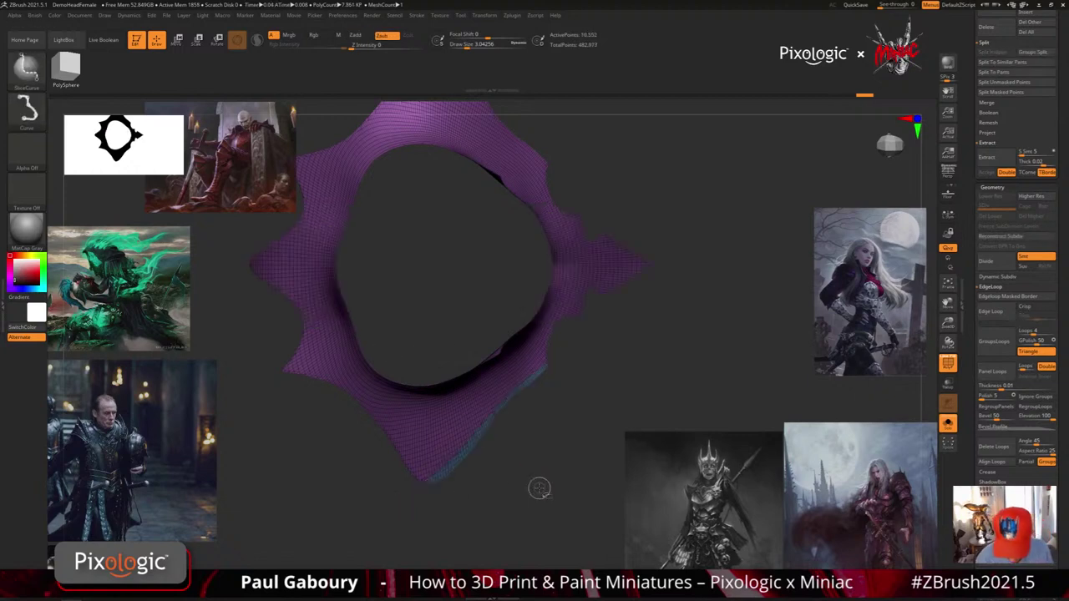
drag(540, 487, 614, 405)
ctrl+shift+click(521, 359)
key(shift+f)
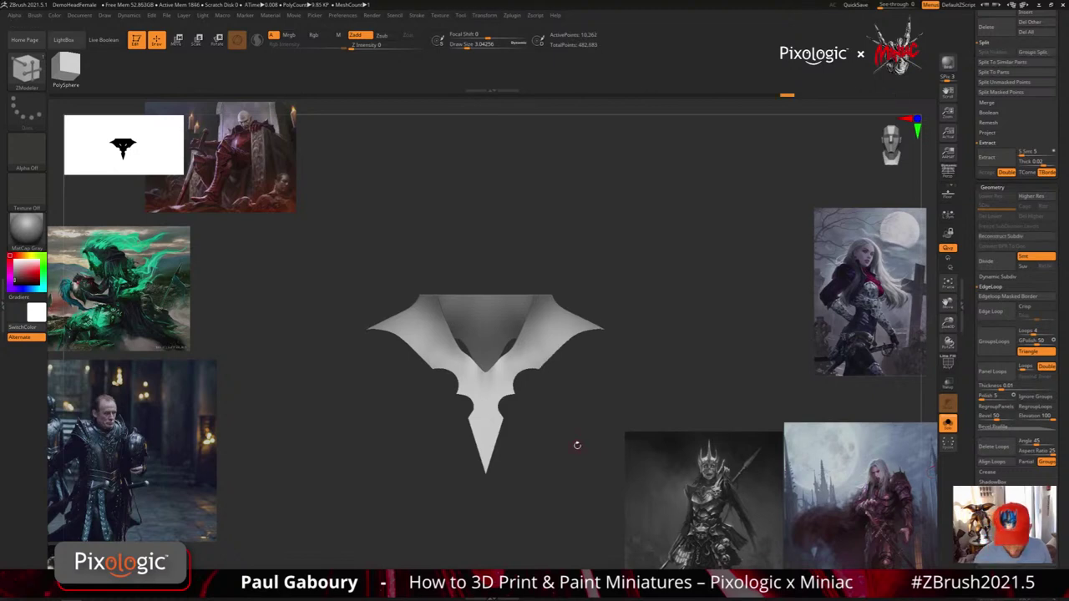
Delete one symmetrical half of the collar, keeping a single side for editing in front view
drag(576, 446, 551, 468)
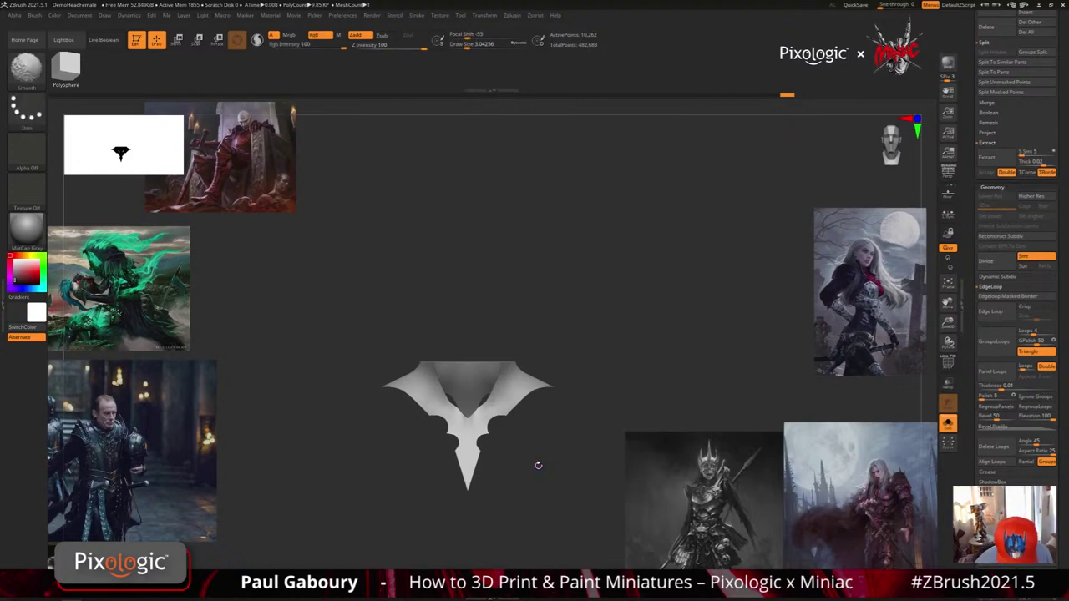
key(shift+f)
key(shift+f)
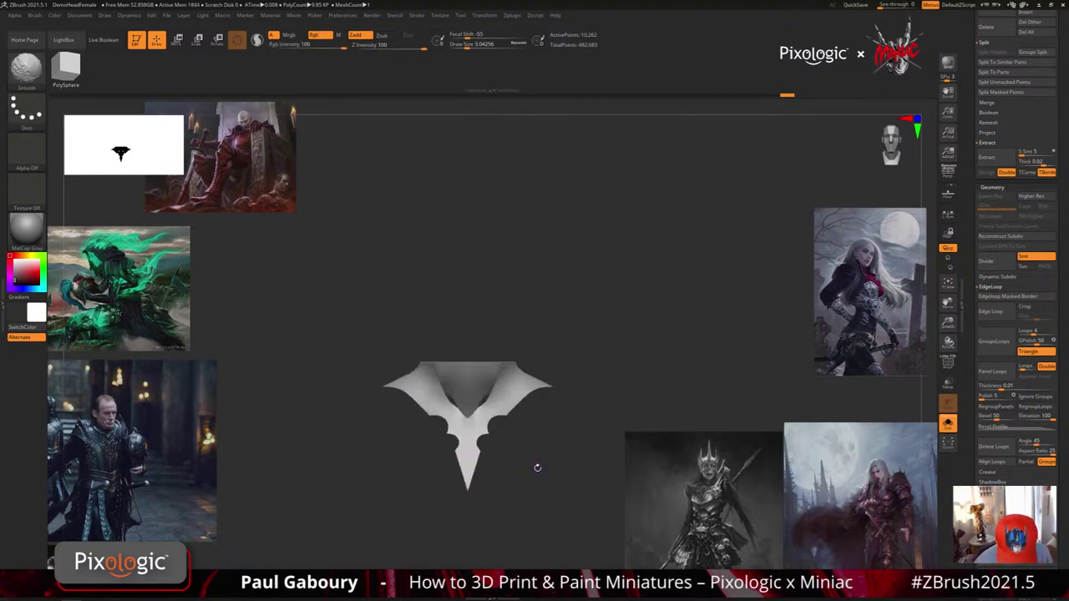
scroll(1015, 475, down, 5)
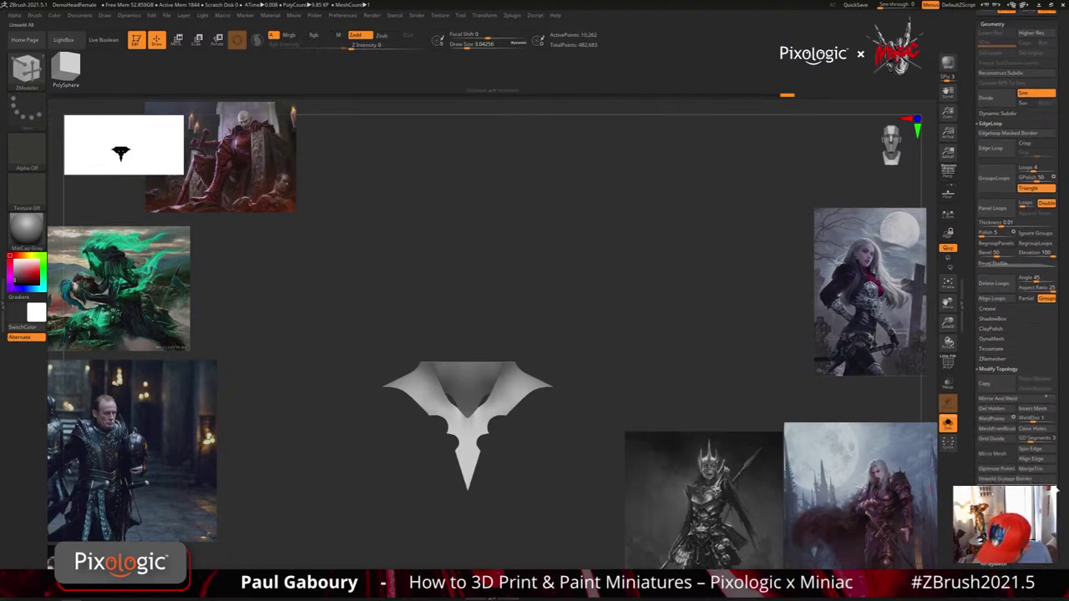
click(1004, 499)
ctrl+right_drag(512, 451, 503, 479)
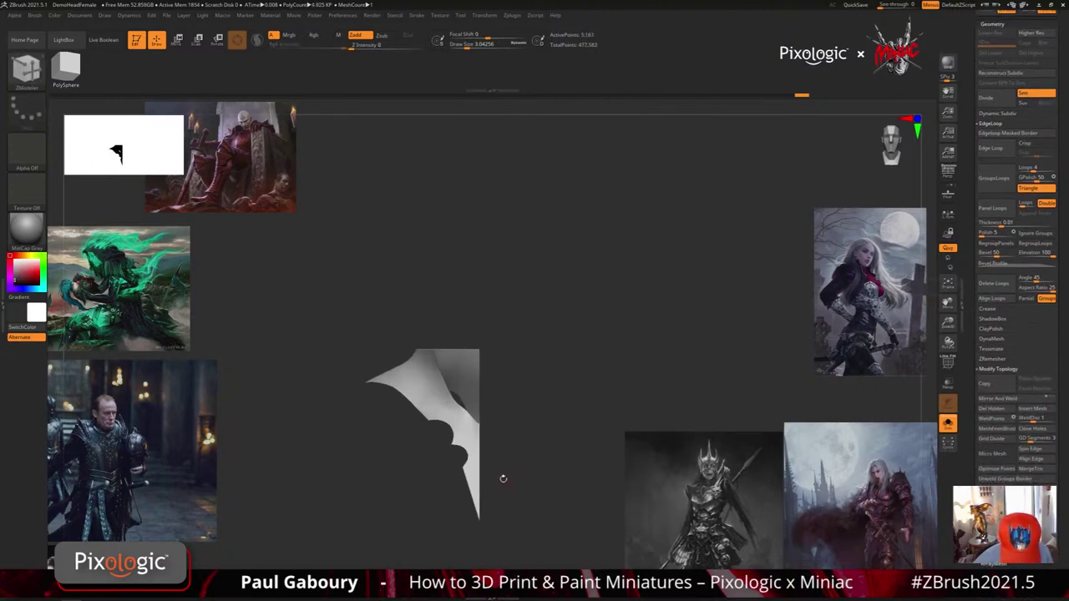
Isolate the front portion of the half collar from the side and slice along its inner neckline in front view
shift+drag(564, 472, 540, 475)
ctrl+shift+drag(599, 506, 476, 301)
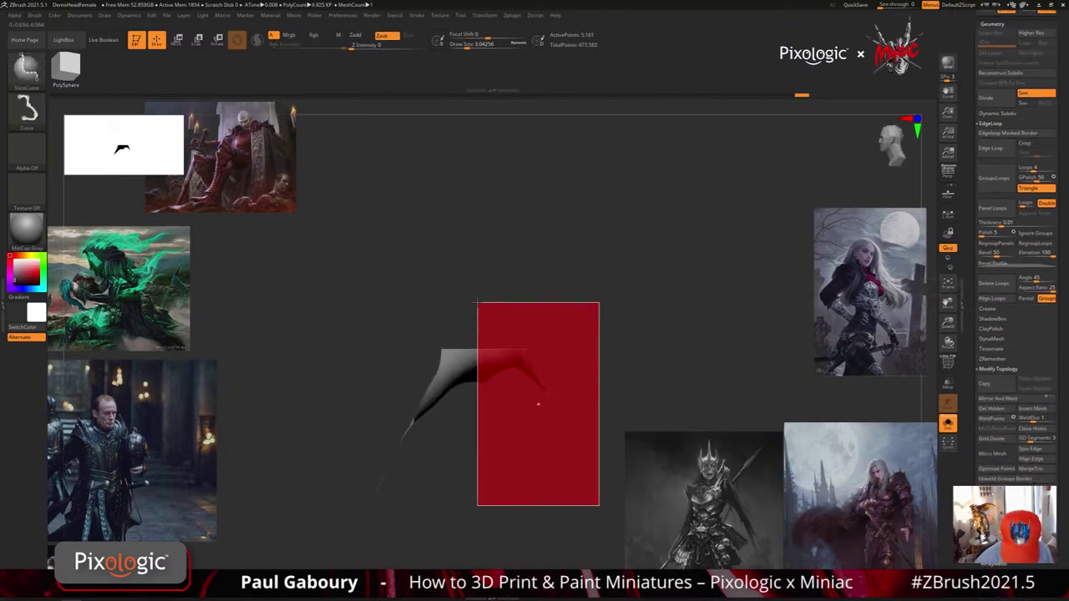
mouse_move(501, 430)
mouse_down()
mouse_move(555, 430)
mouse_move(512, 420)
mouse_move(538, 417)
mouse_up()
ctrl+right_drag(560, 358, 551, 393)
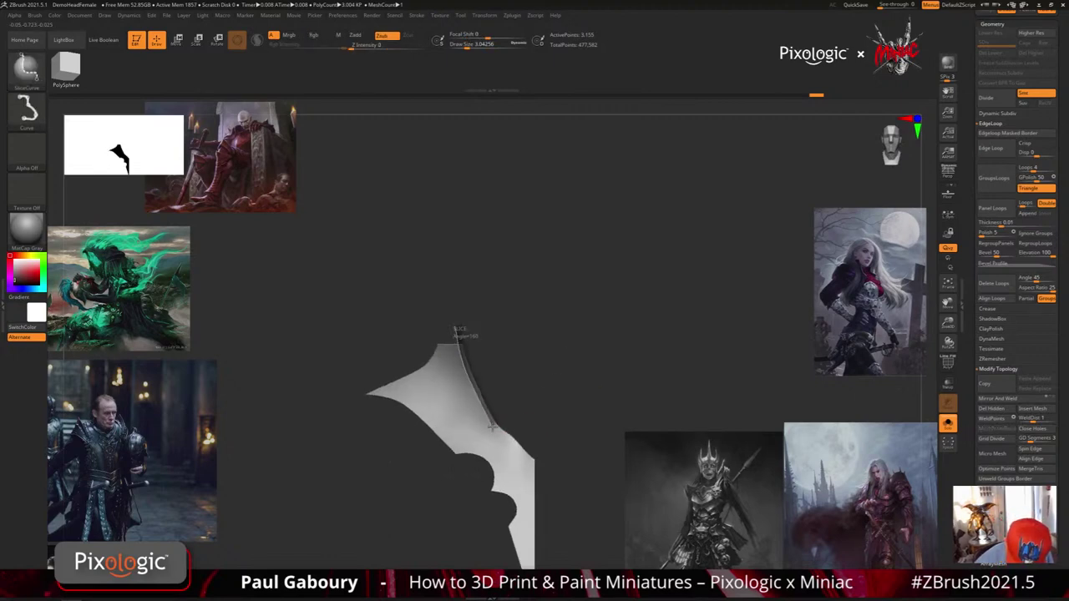
ctrl+shift+drag(491, 424, 544, 473)
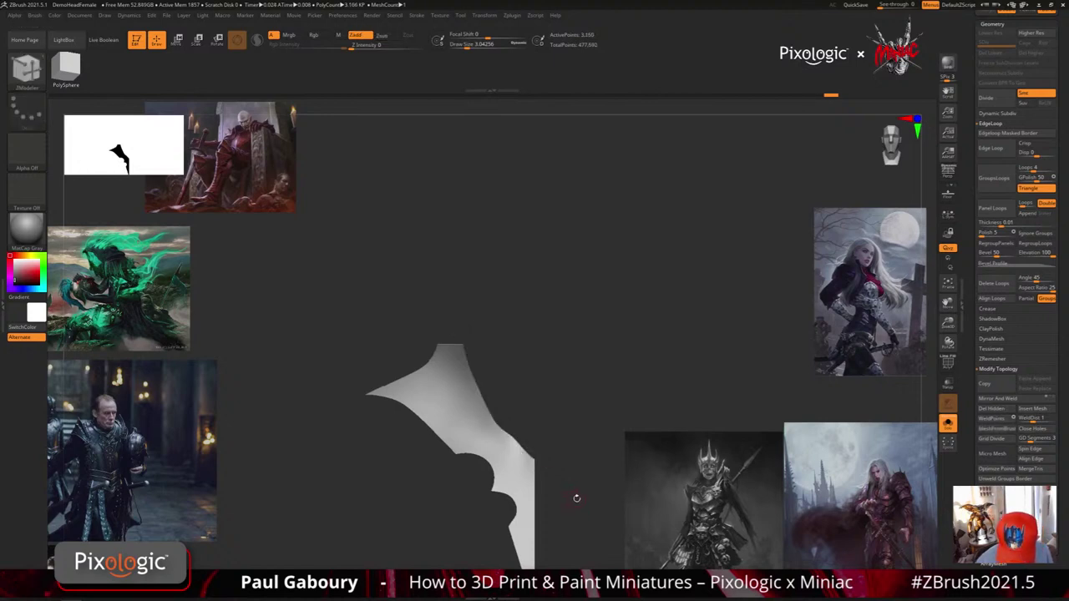
Remove the narrow neckline strip from the half collar, and mirror and weld it into a full collar
key(shift+f)
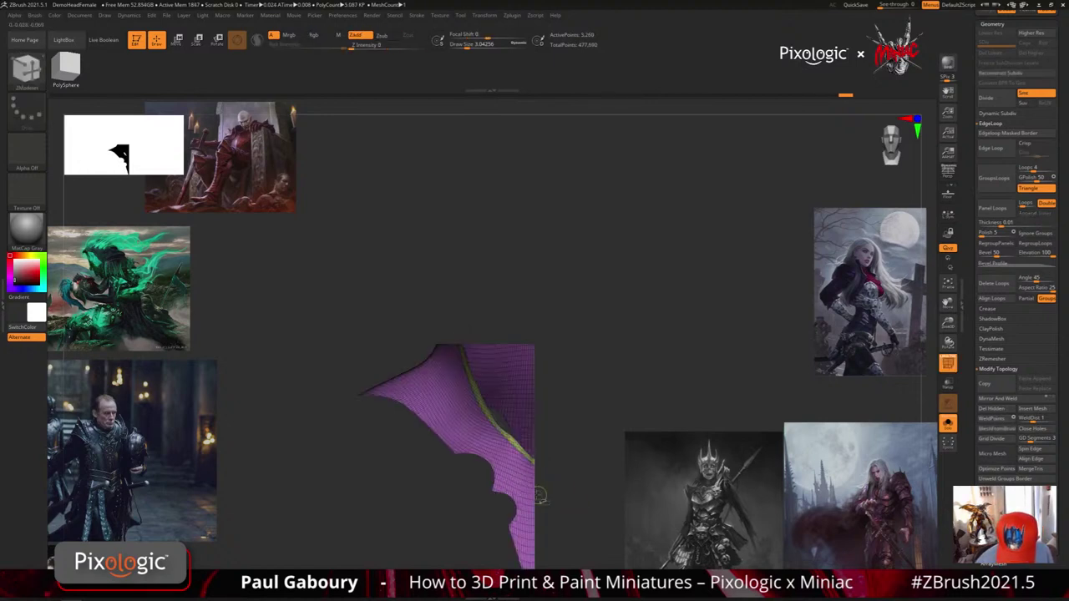
ctrl+shift+click(527, 487)
alt+drag(559, 494, 532, 449)
key(shift+f)
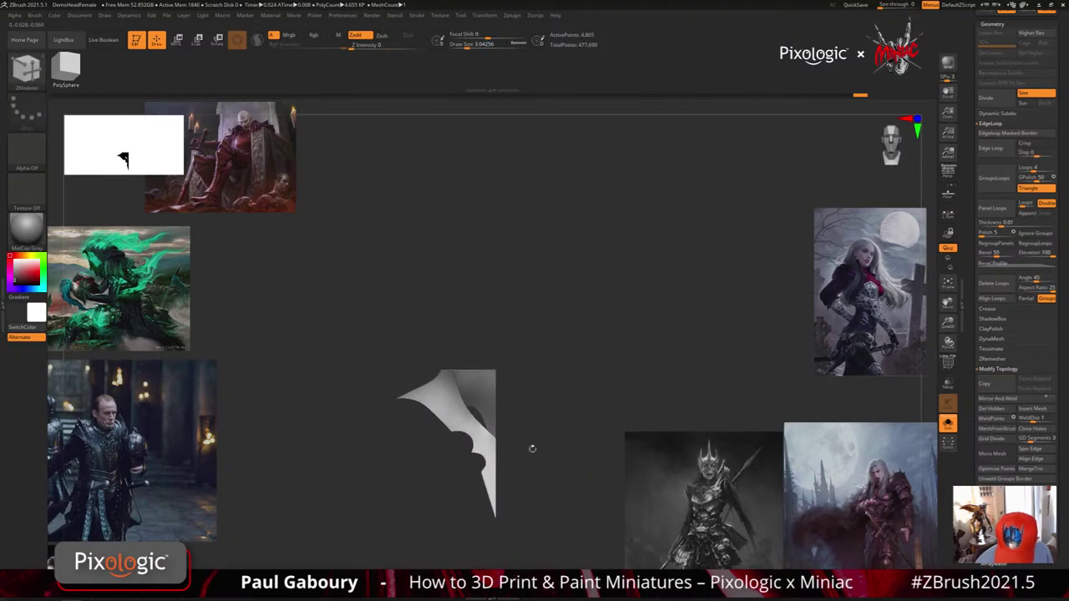
click(998, 398)
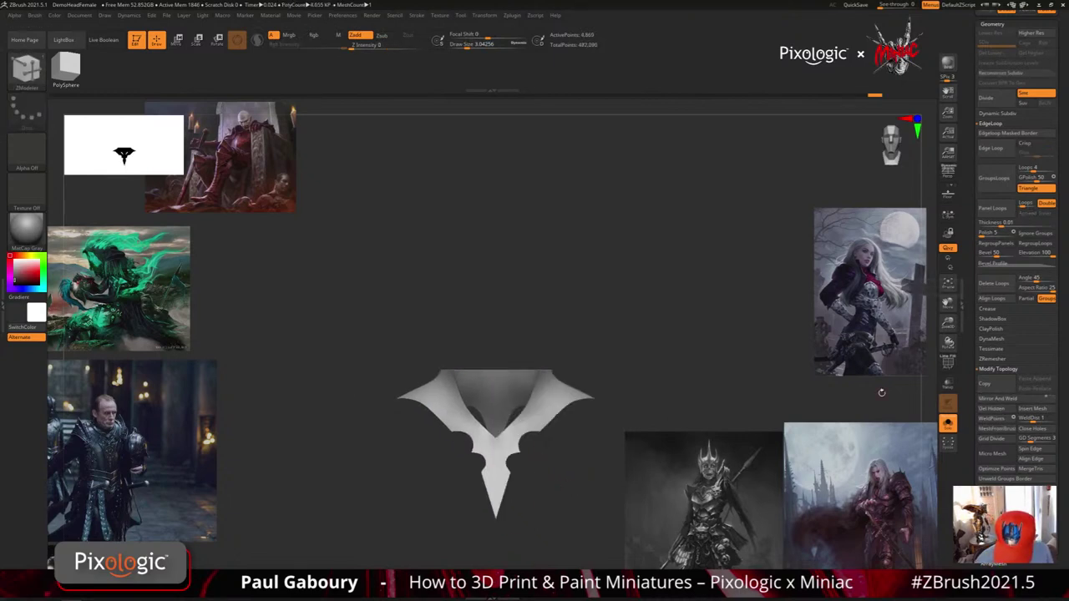
Turn off Solo mode and view the collar on the full armored figure from the front
click(947, 423)
ctrl+right_drag(622, 509, 541, 453)
drag(541, 453, 597, 457)
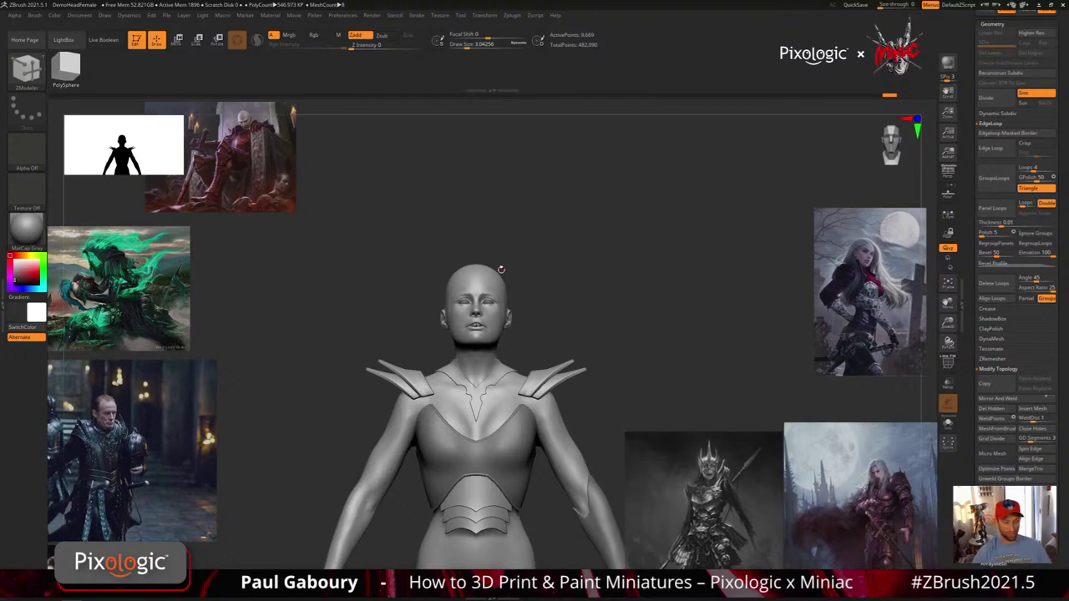
drag(677, 359, 668, 382)
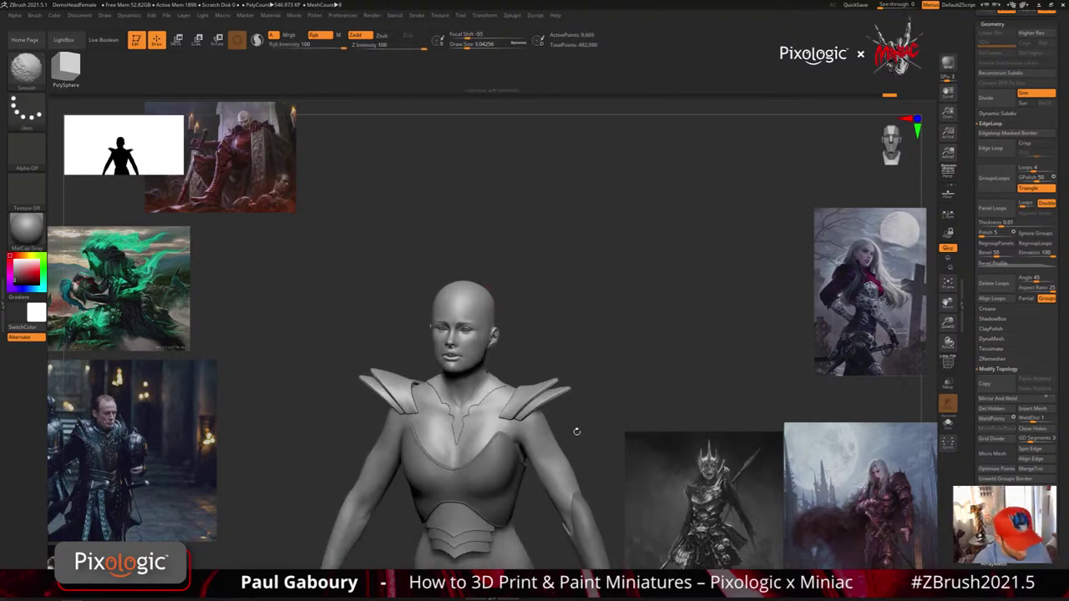
Display the polygroup-coloured wireframe on the neck collar and frame the collar from the front
key(shift+f)
alt+drag(576, 448, 551, 436)
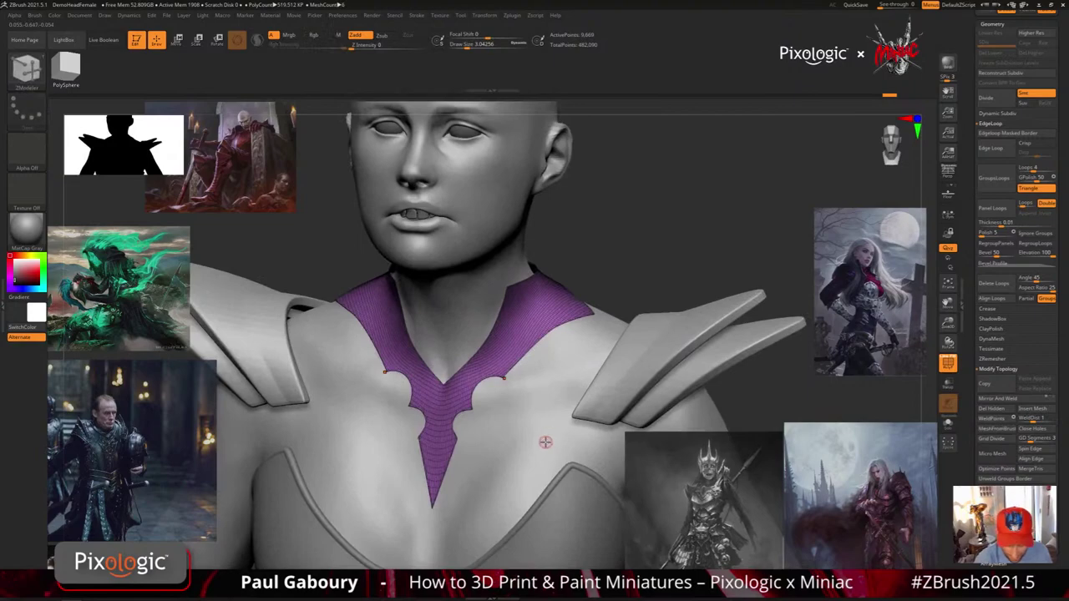
right_drag(542, 416, 541, 439)
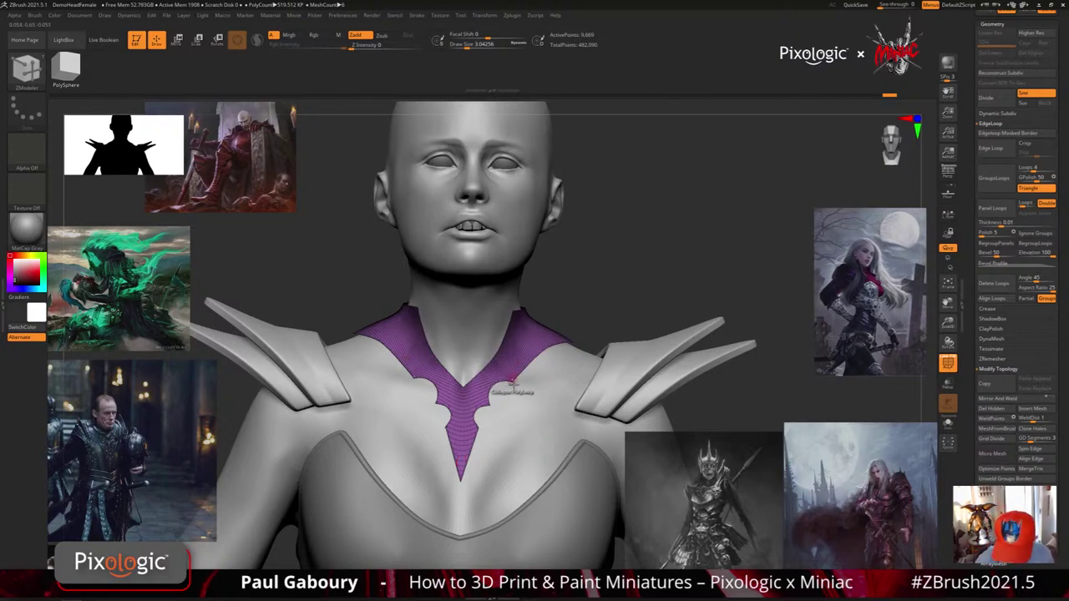
Try to retopologize the collar with ZRemesher at a target polygon count of 5, then undo the remesh
click(997, 369)
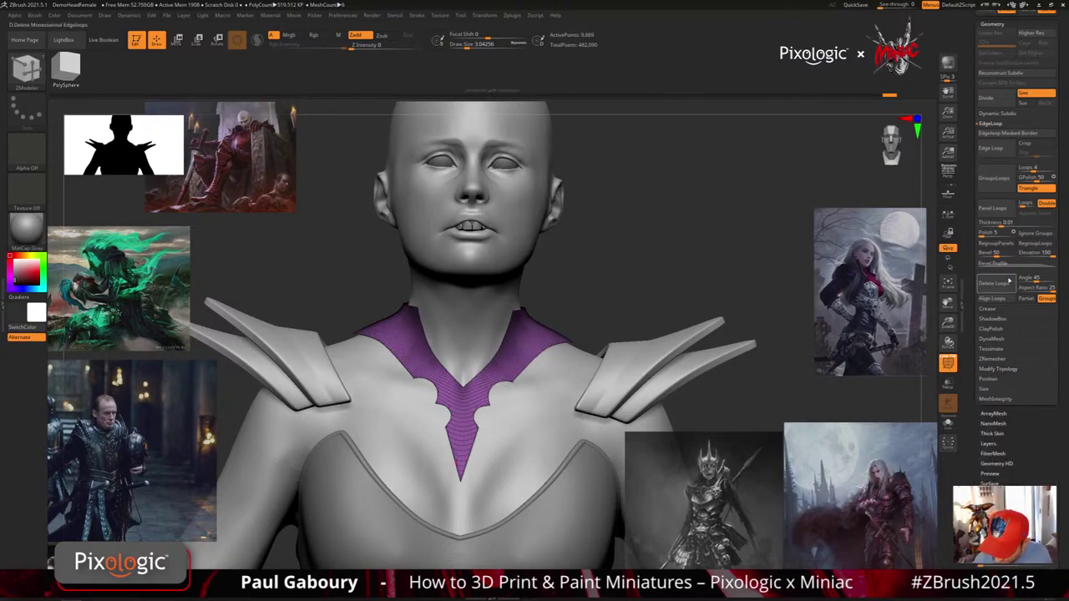
click(1001, 126)
click(997, 184)
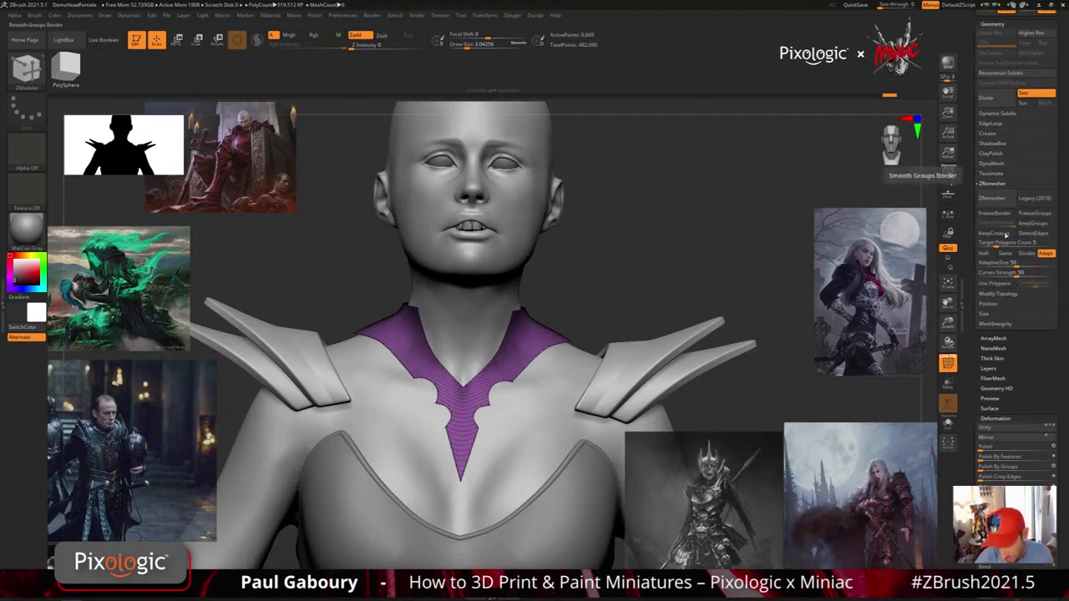
click(996, 199)
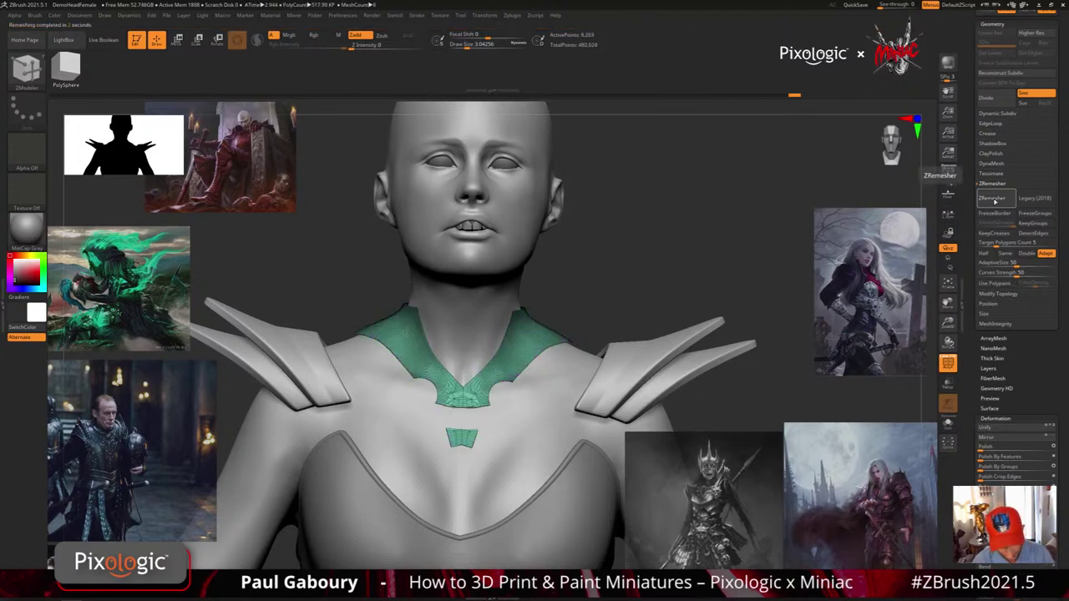
key(ctrl+z)
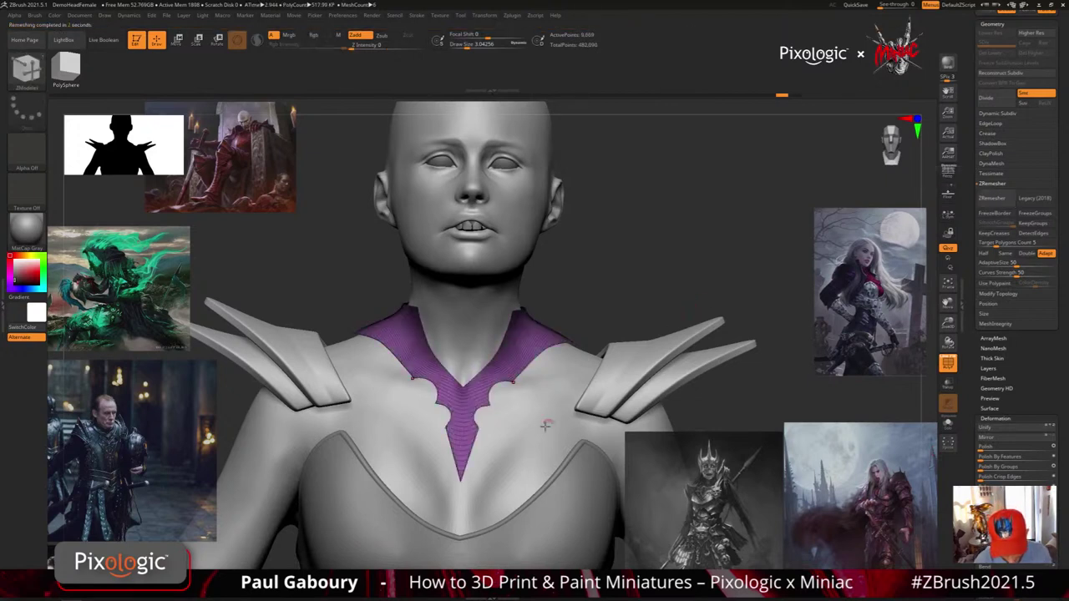
Check the mesh integrity of the collar
mouse_move(526, 423)
alt+right_down()
mouse_move(539, 409)
mouse_move(512, 481)
mouse_move(539, 439)
alt+right_up()
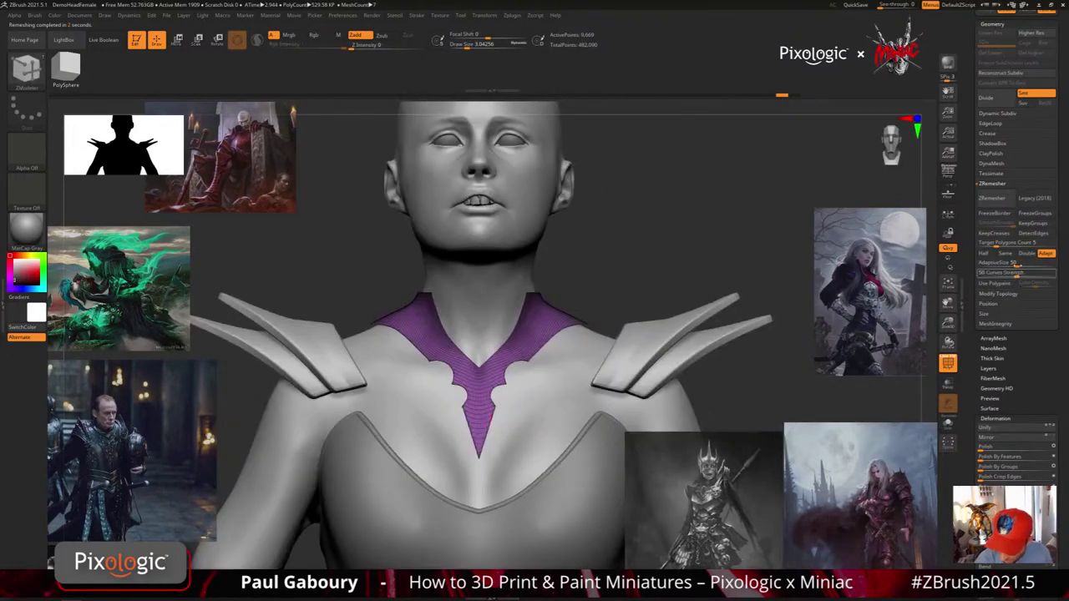
ctrl+right_drag(543, 368, 506, 401)
click(1012, 324)
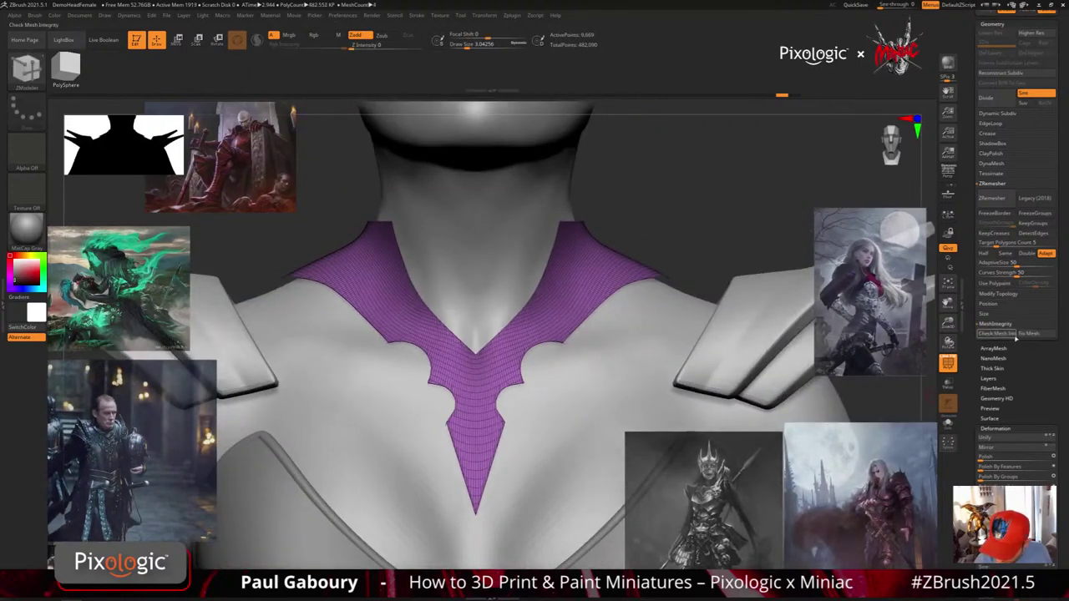
click(1004, 334)
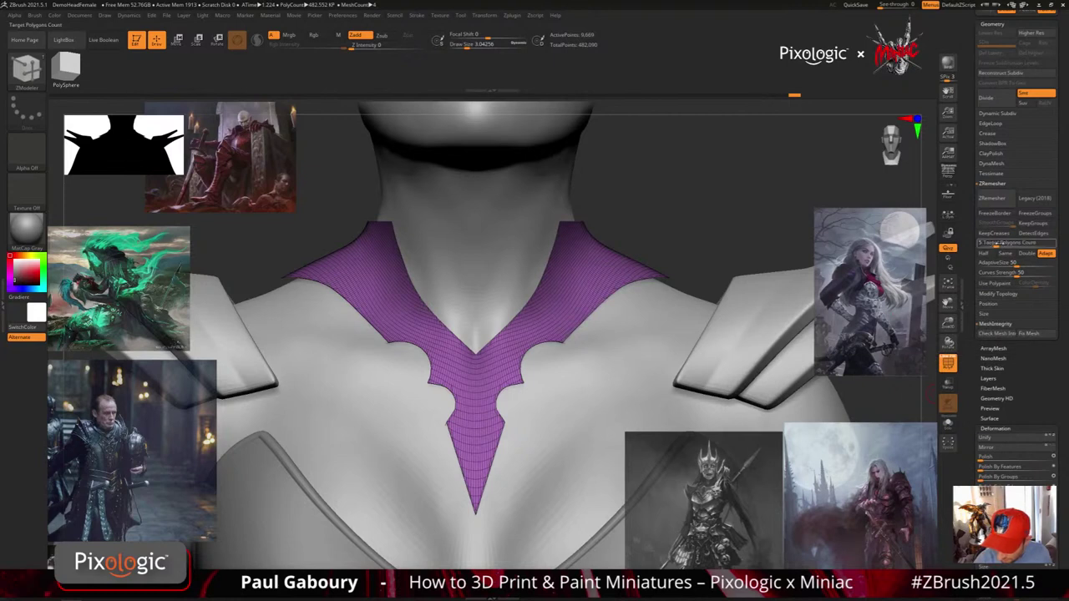
Try to remesh the collar with ZRemesher at a target polygon count of 10, then undo it
drag(982, 243, 996, 245)
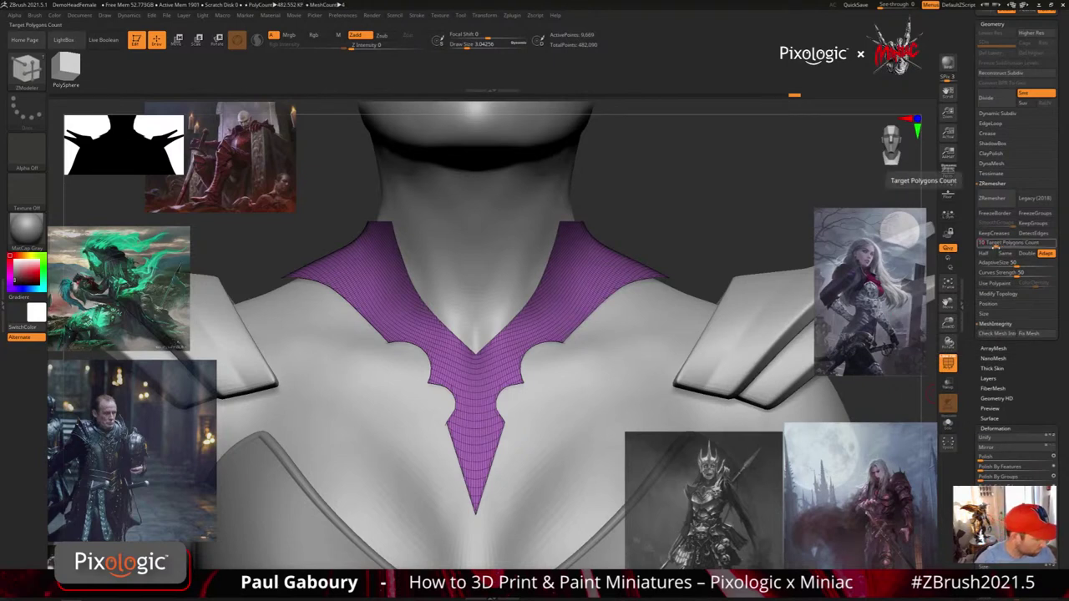
click(997, 201)
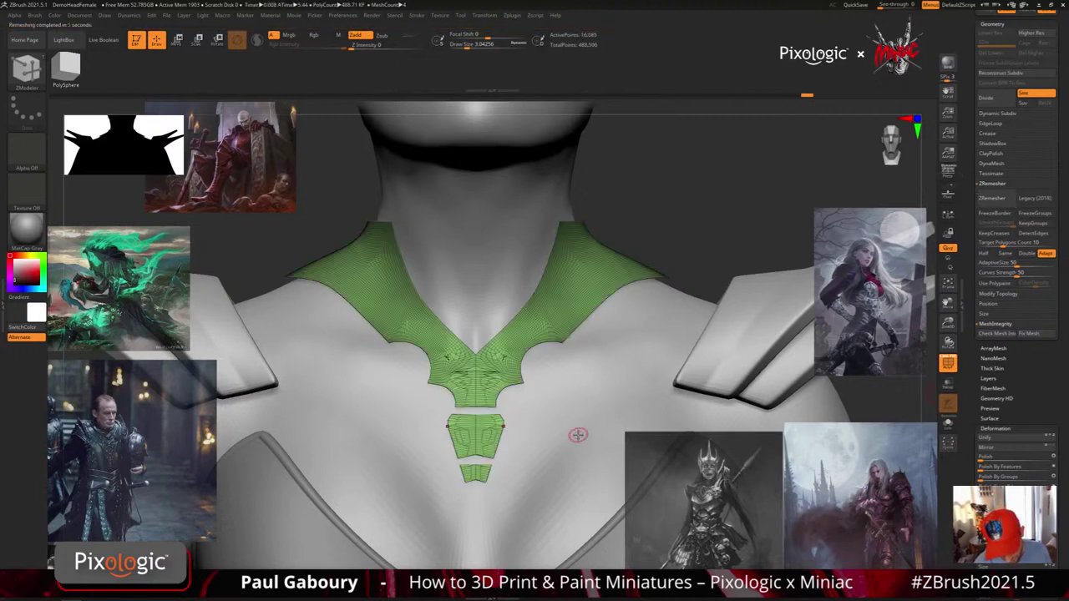
mouse_move(572, 446)
ctrl+right_down()
mouse_move(570, 458)
mouse_move(612, 471)
mouse_move(608, 489)
mouse_move(565, 456)
ctrl+right_up()
ctrl+right_drag(510, 402, 503, 493)
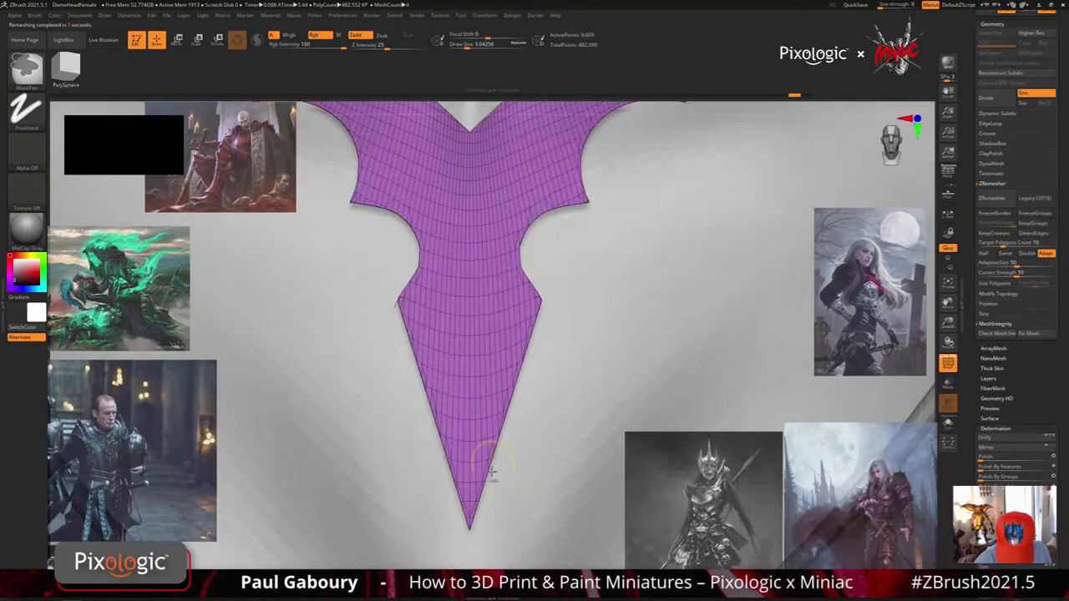
Isolate the collar with Solo mode and examine its pointed front section at an angle
right_drag(501, 441, 511, 439)
click(947, 424)
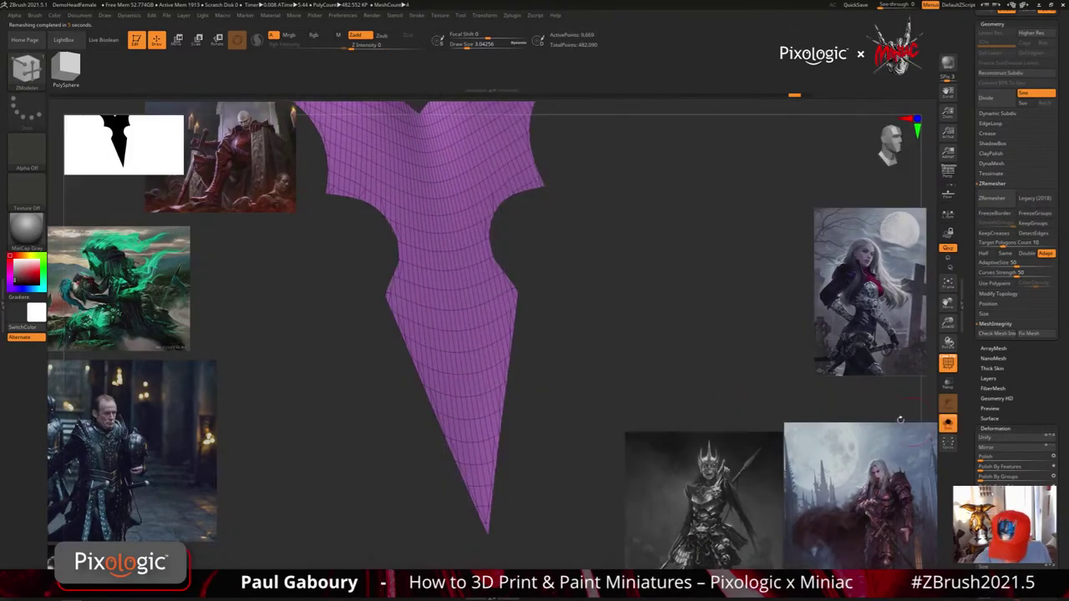
right_drag(551, 354, 523, 398)
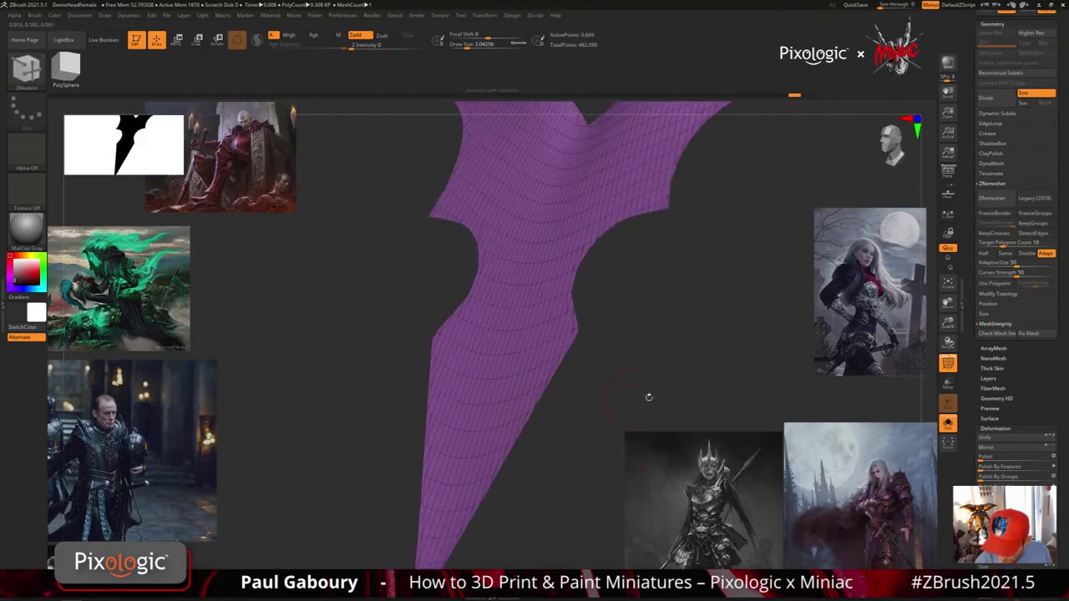
Turn on Dynamic Subdiv for the collar and crease its border edges
shift+click(1002, 115)
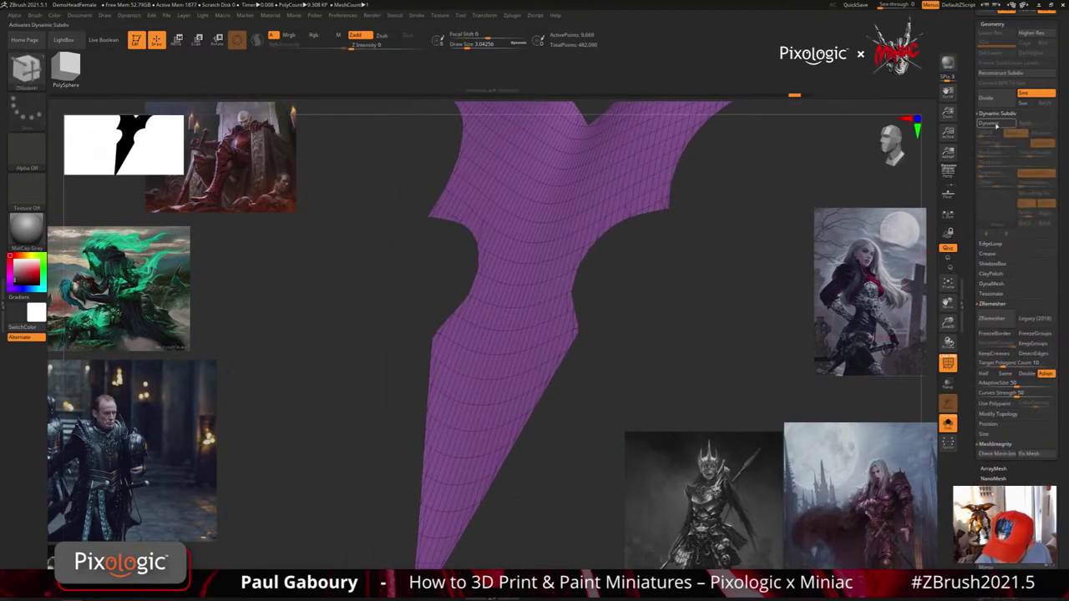
click(993, 123)
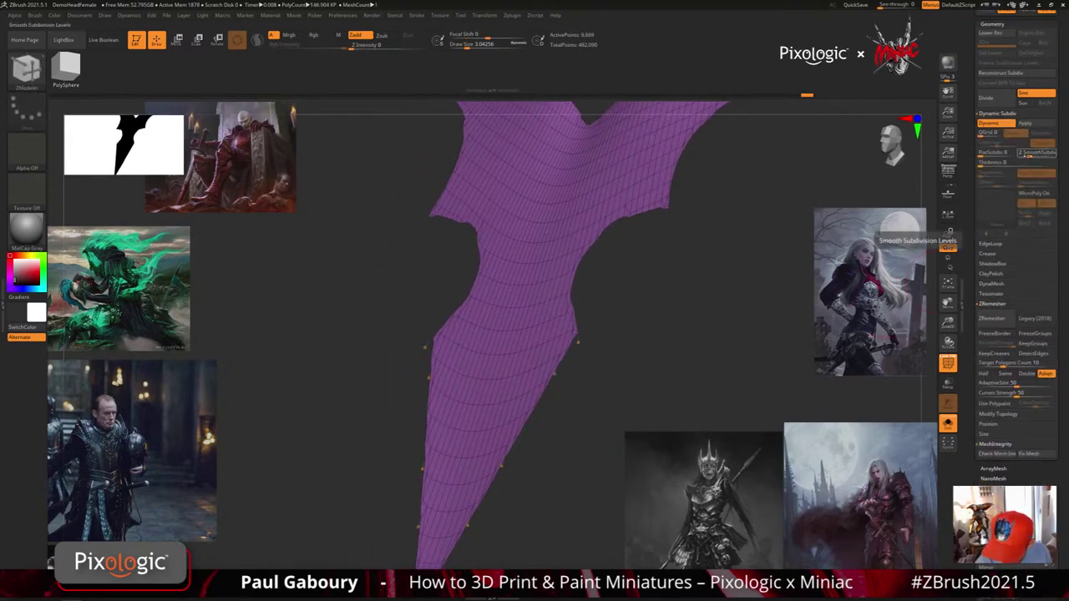
click(1029, 154)
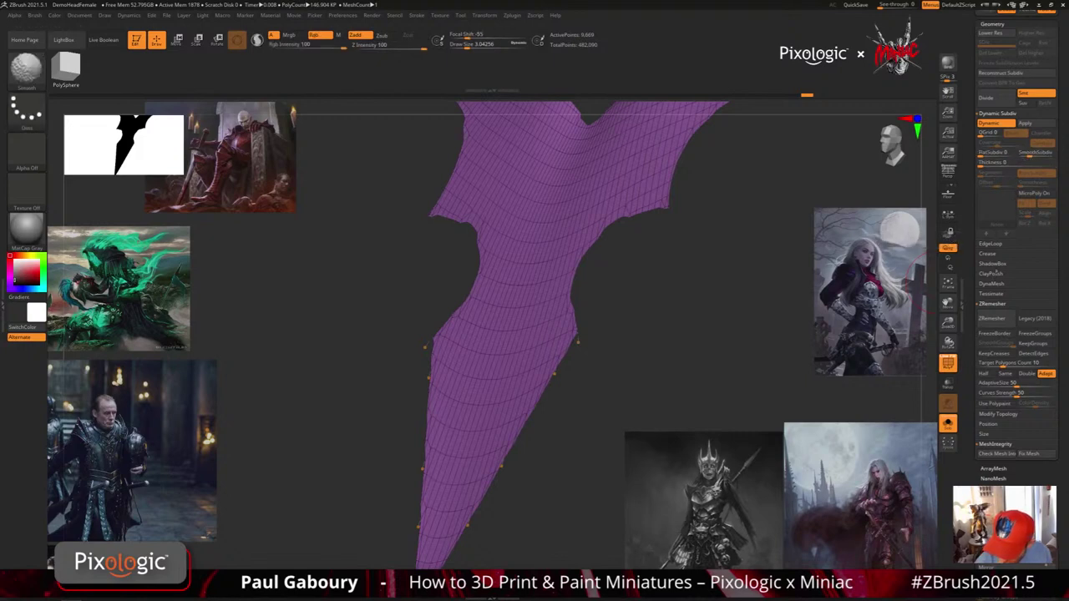
click(992, 253)
click(998, 266)
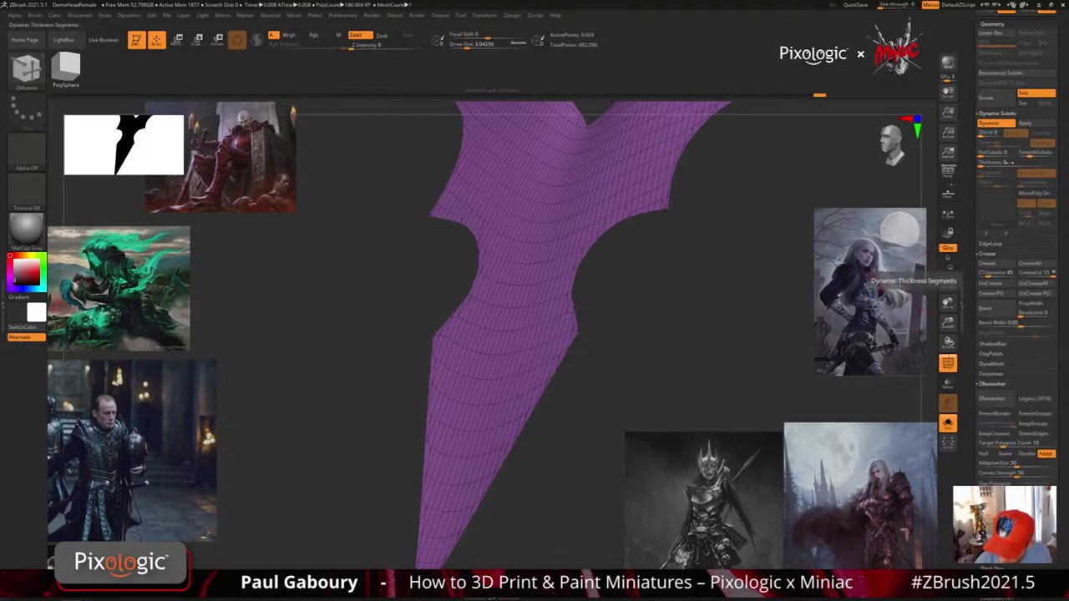
Give the collar a dynamic thickness of about 0.0018 and inspect its edges and scalloped corners
drag(982, 164, 995, 166)
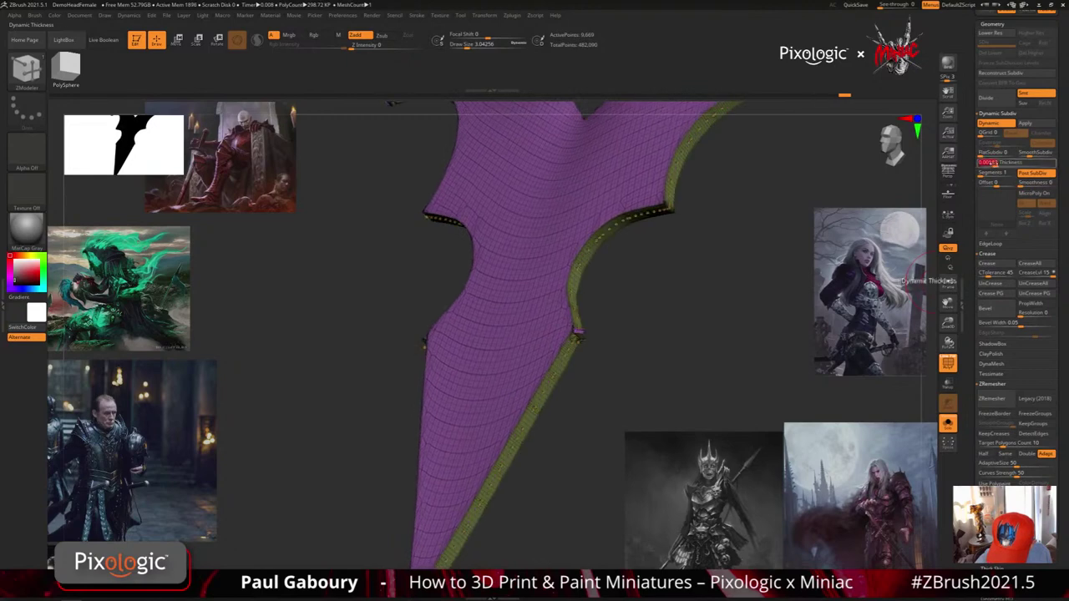
drag(615, 392, 634, 378)
mouse_move(635, 377)
right_down()
mouse_move(576, 378)
mouse_move(593, 339)
mouse_move(577, 383)
right_up()
drag(577, 381, 484, 370)
mouse_move(488, 378)
ctrl+right_down()
mouse_move(456, 406)
mouse_move(513, 401)
ctrl+right_up()
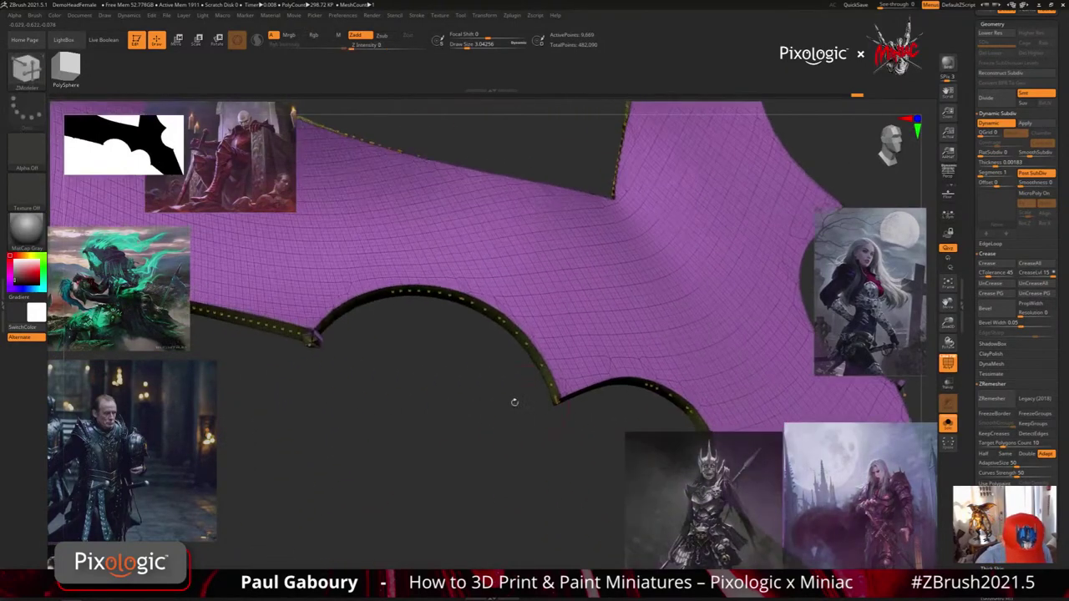
Reduce the collar's dynamic thickness to 0.00021 and inspect the thin shell from the side and back
ctrl+right_drag(415, 377, 491, 364)
drag(491, 365, 551, 398)
alt+right_drag(551, 398, 677, 414)
key(ctrl+z)
key(ctrl+z)
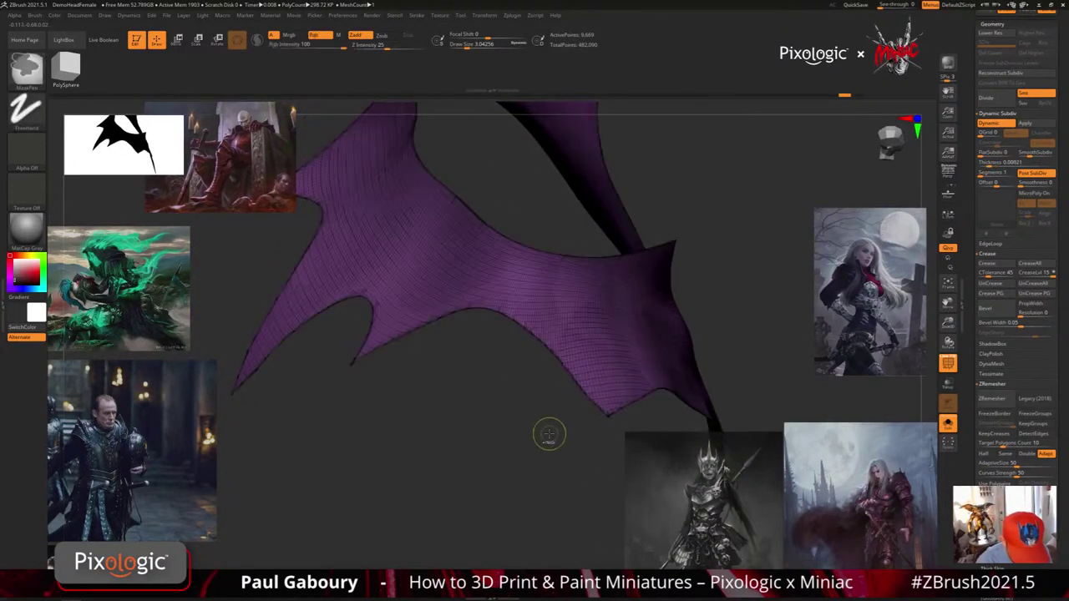
mouse_move(548, 434)
mouse_down()
mouse_move(556, 447)
mouse_move(578, 415)
mouse_move(501, 435)
mouse_up()
alt+right_drag(501, 436, 573, 406)
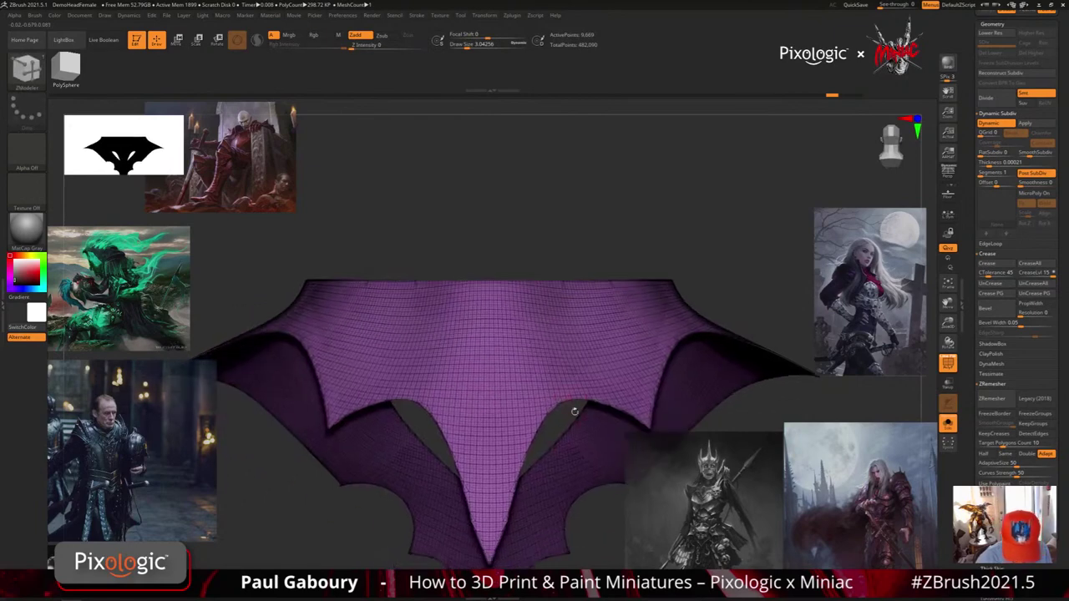
Turn off Dynamic Subdivision on the spiked collar mesh and set the draw size to 1
mouse_move(503, 475)
alt+right_down()
mouse_move(485, 425)
mouse_move(532, 480)
mouse_move(501, 401)
mouse_move(526, 399)
alt+right_up()
key(shift+d)
key(s)
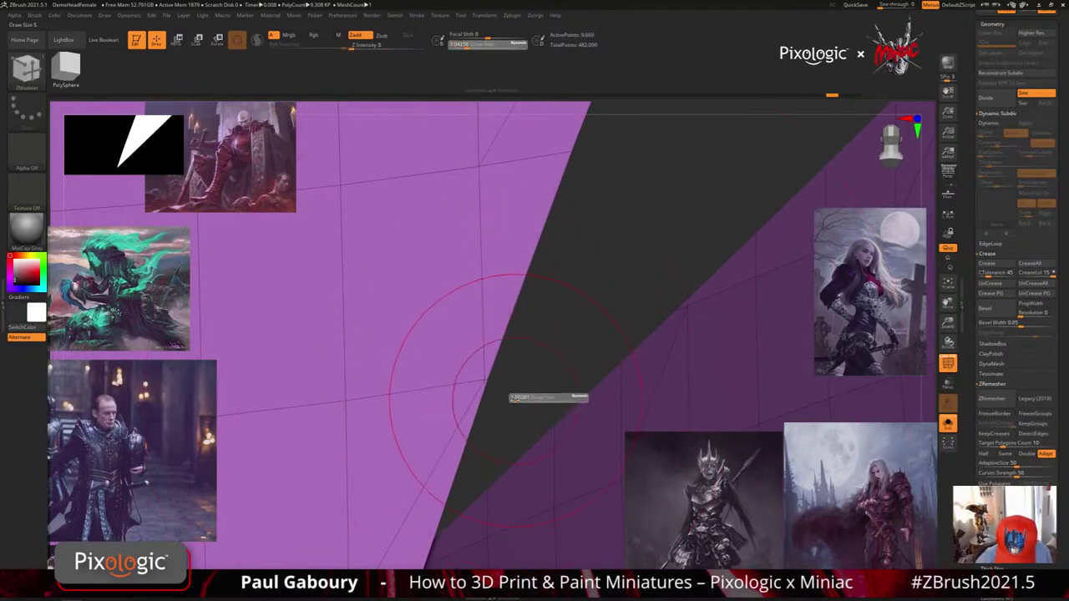
ctrl+right_drag(514, 399, 306, 332)
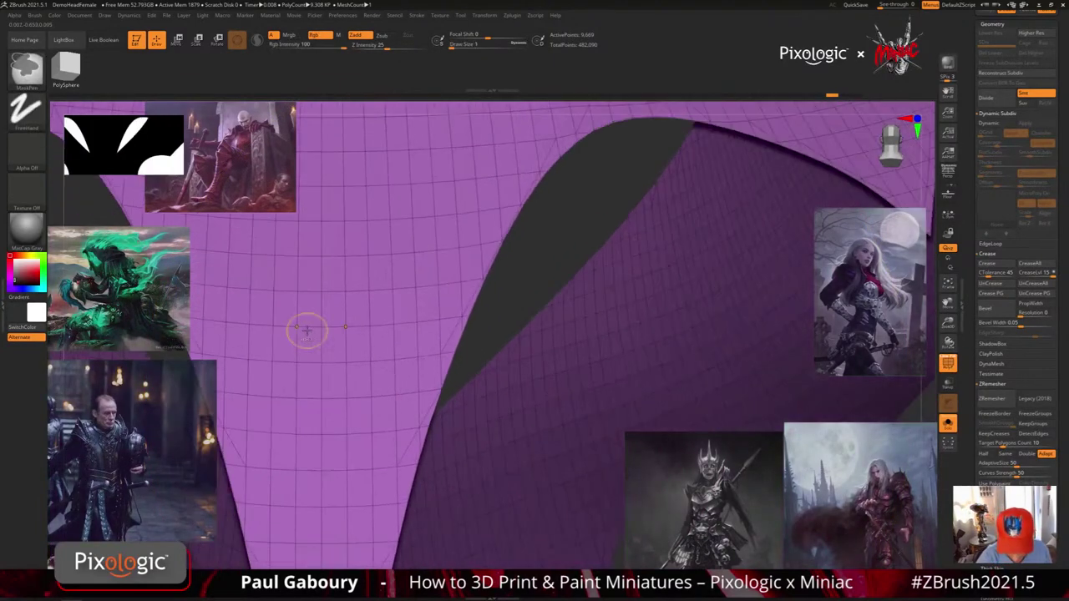
ctrl+right_drag(514, 376, 426, 343)
mouse_move(553, 409)
mouse_down()
mouse_move(580, 448)
mouse_move(556, 443)
mouse_move(605, 424)
mouse_up()
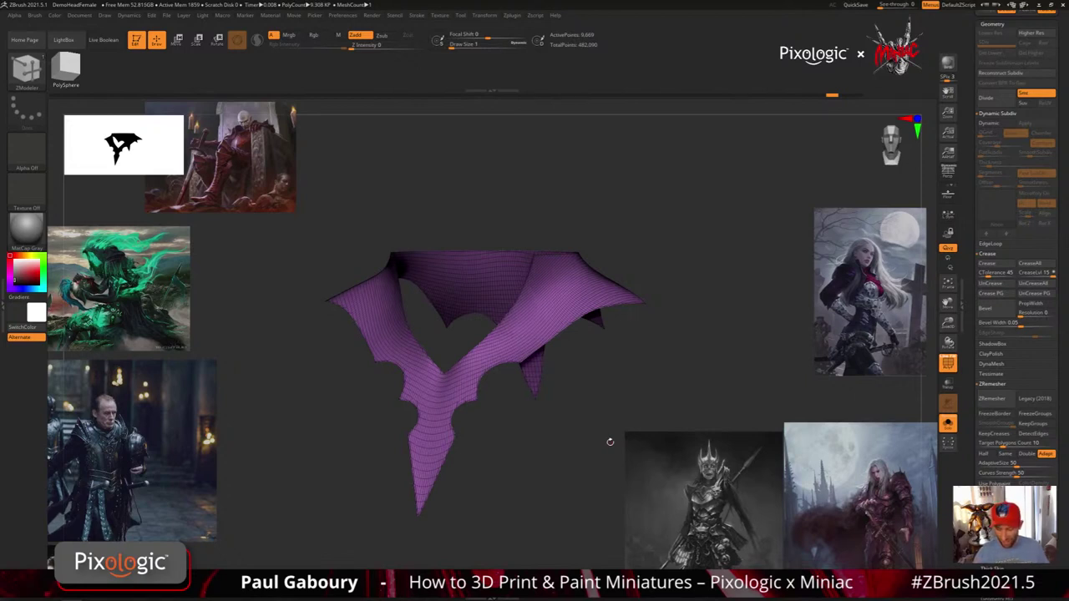
Try extracting the whole unmasked collar with a thickness of 0.02 and accept the extraction
scroll(1008, 261, up, 10)
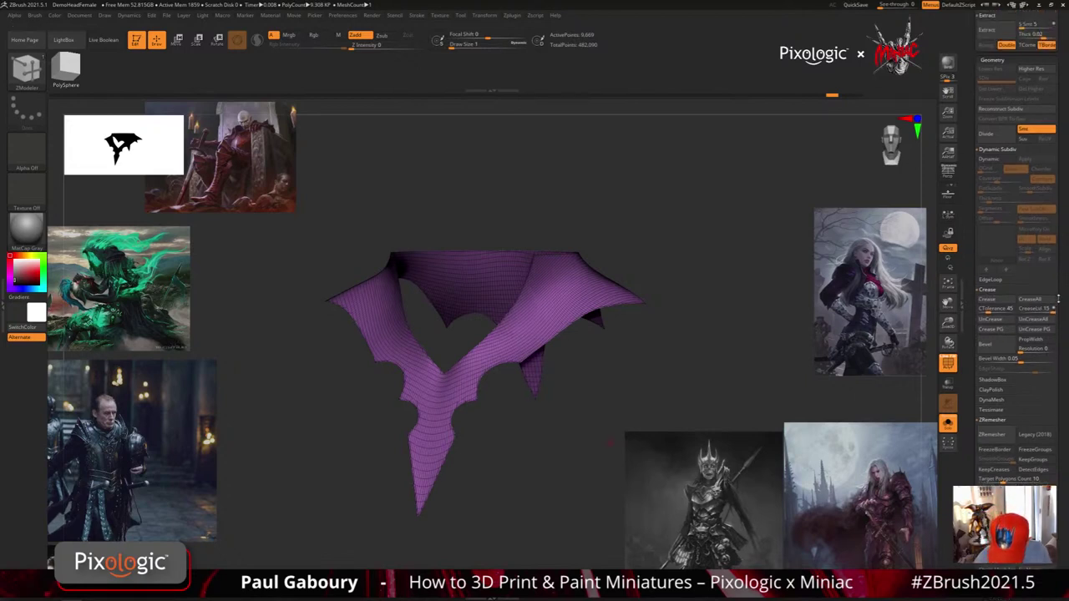
scroll(1015, 267, up, 3)
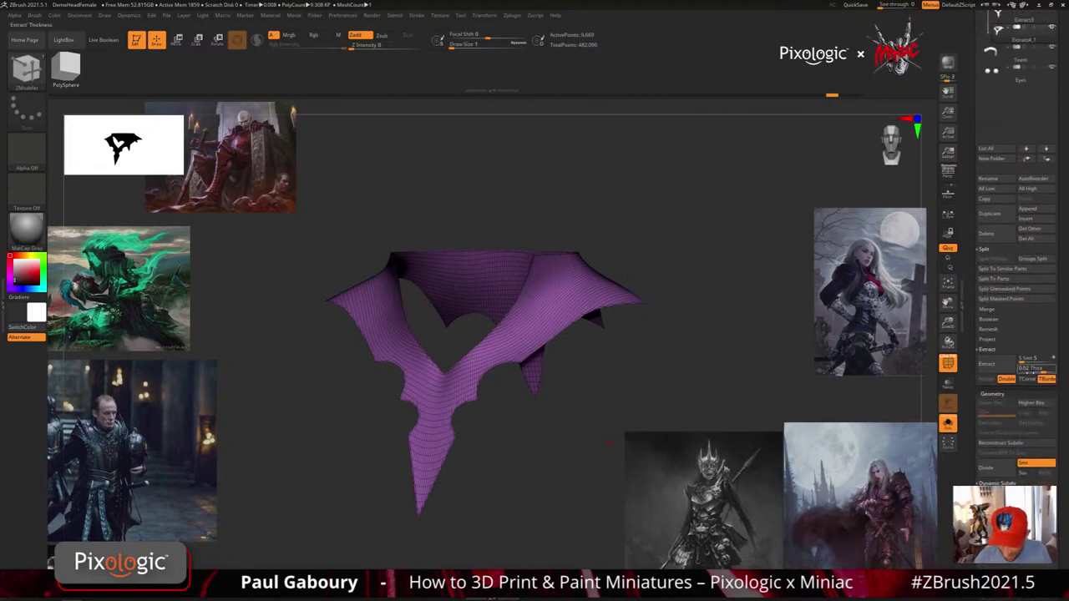
scroll(1045, 379, down, 1)
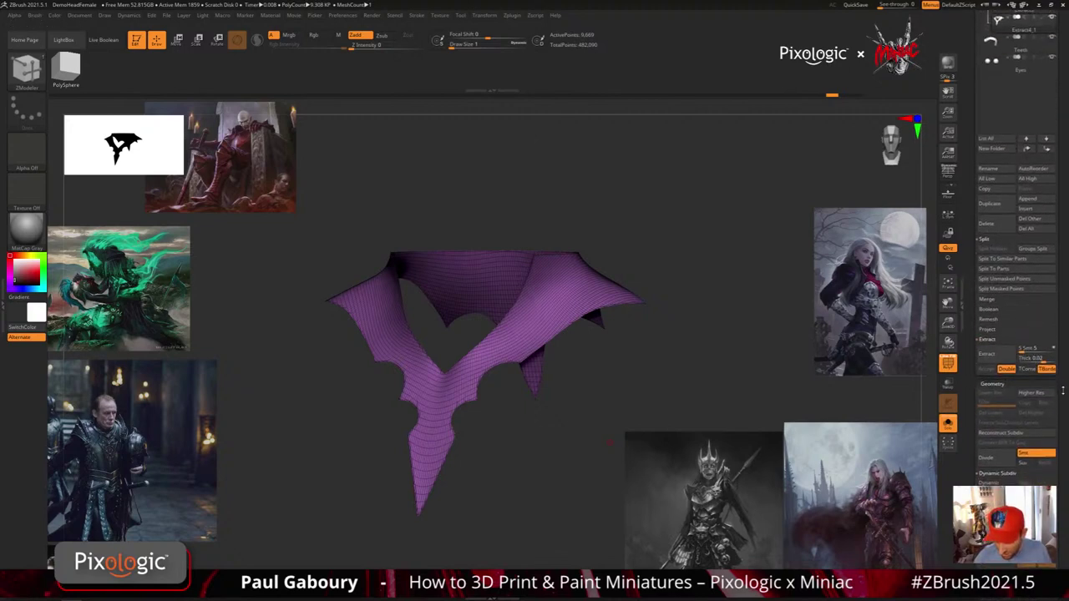
click(1045, 368)
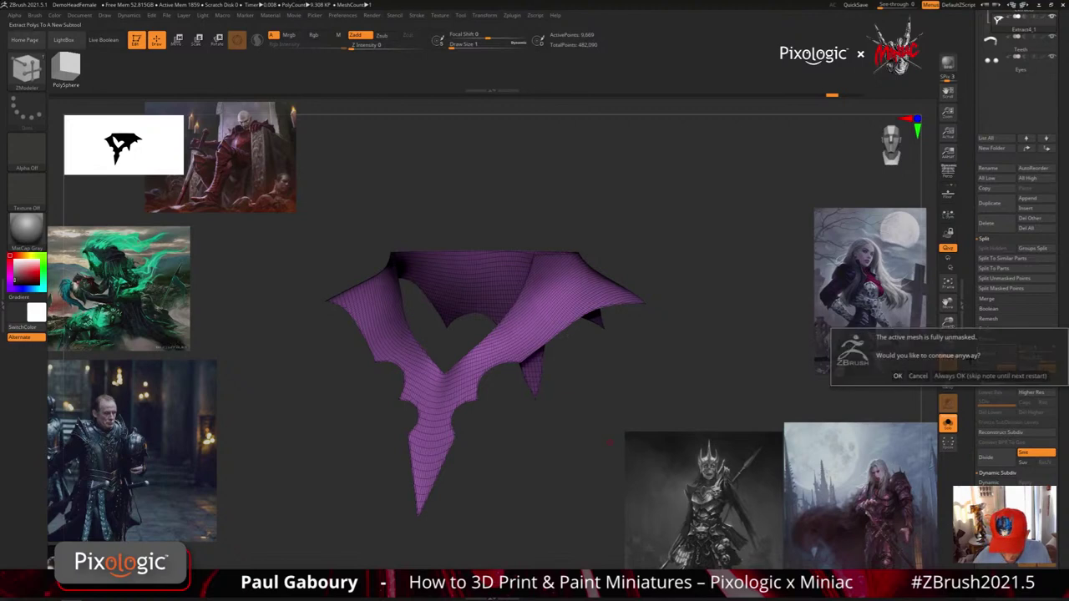
click(898, 376)
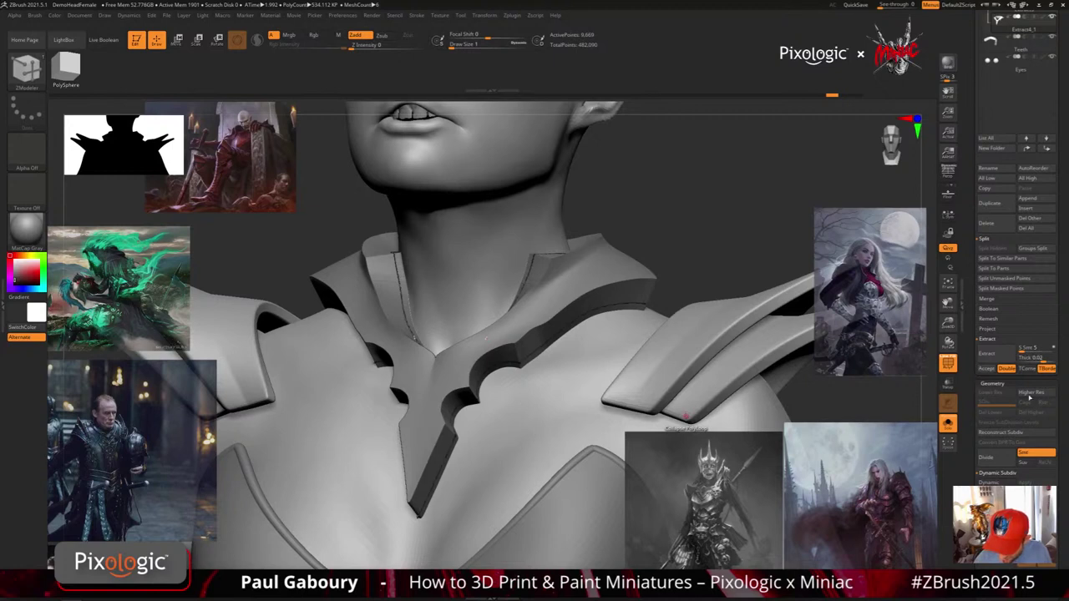
click(987, 369)
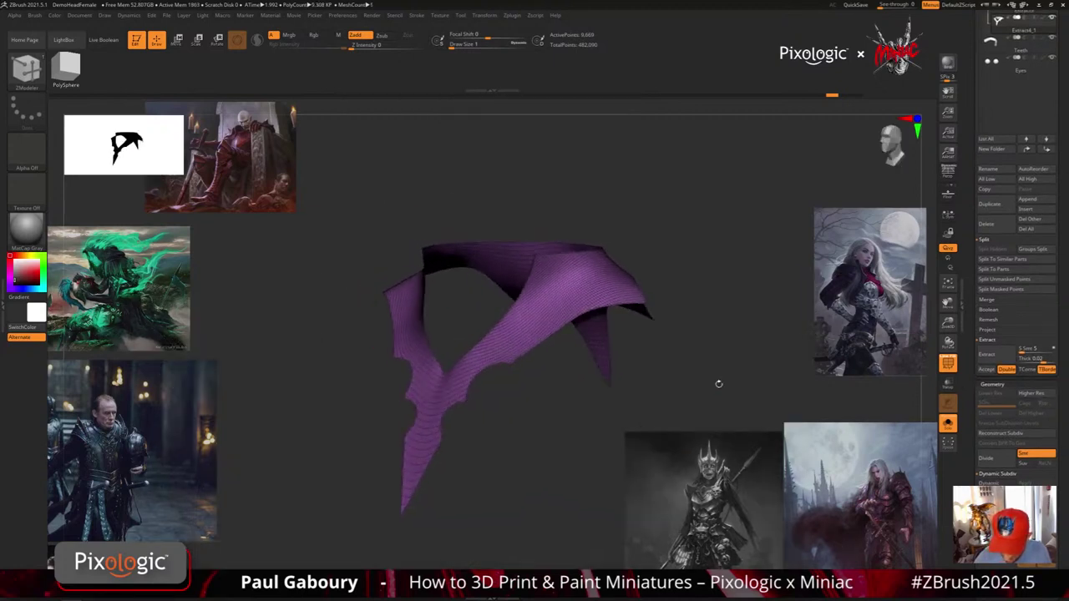
Try extracting the whole collar with a thickness of 0.05, and undo the preview
click(1035, 359)
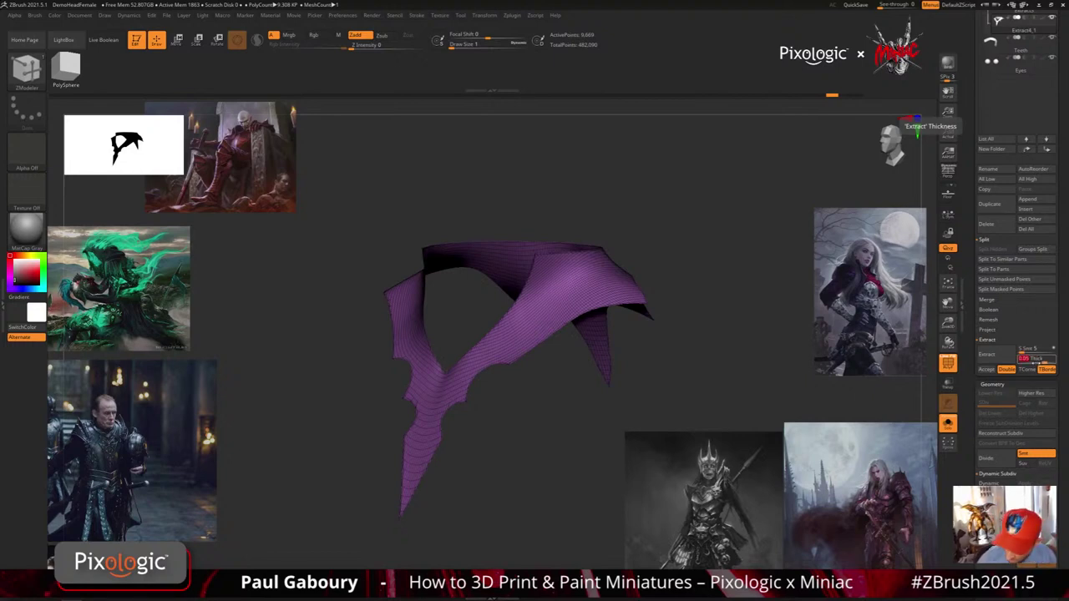
click(987, 354)
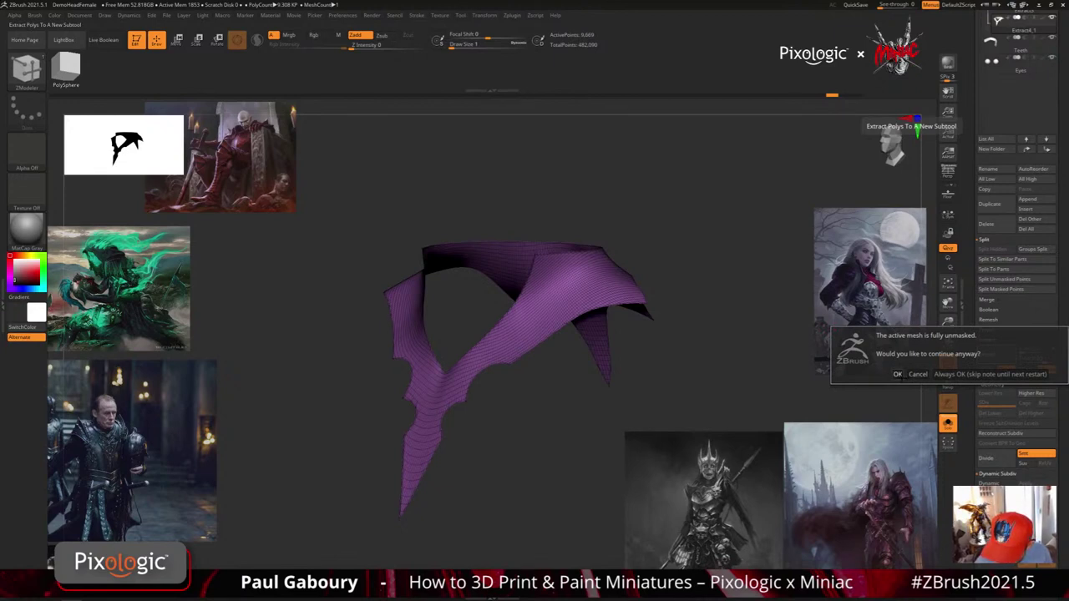
click(897, 374)
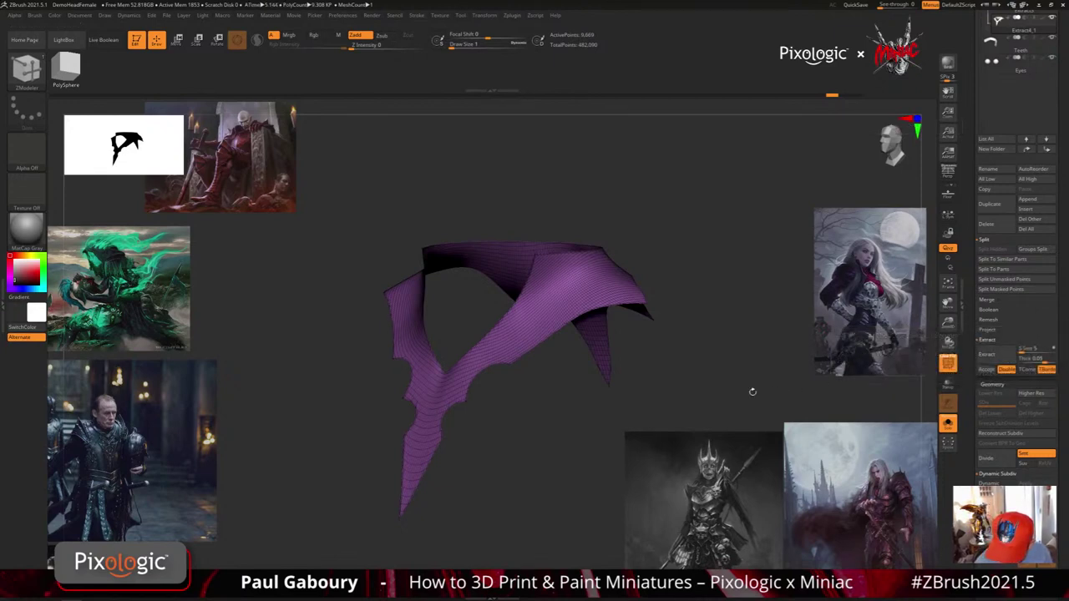
click(990, 356)
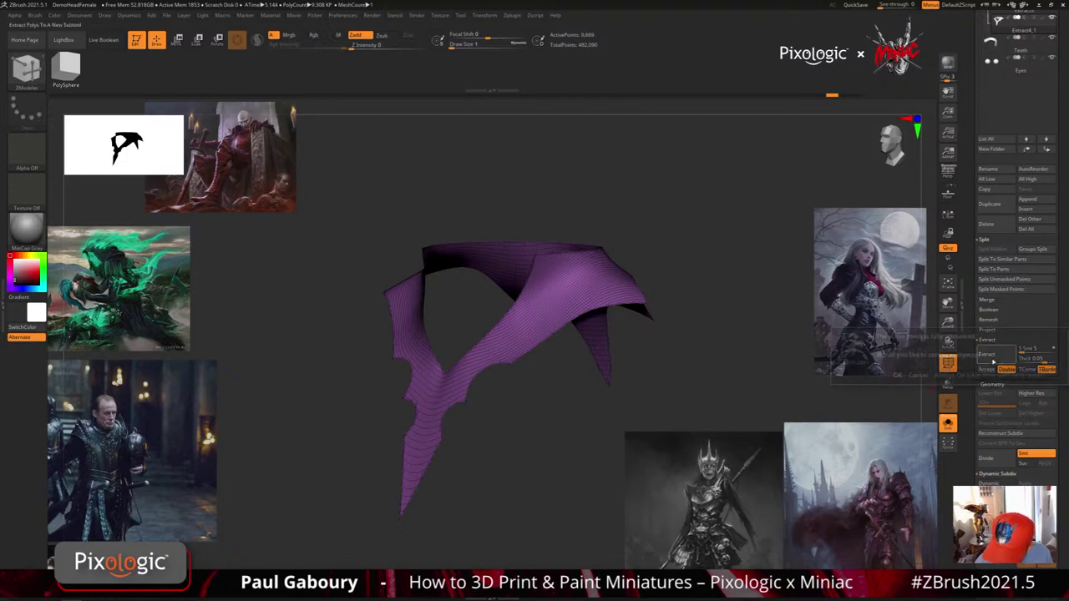
click(898, 374)
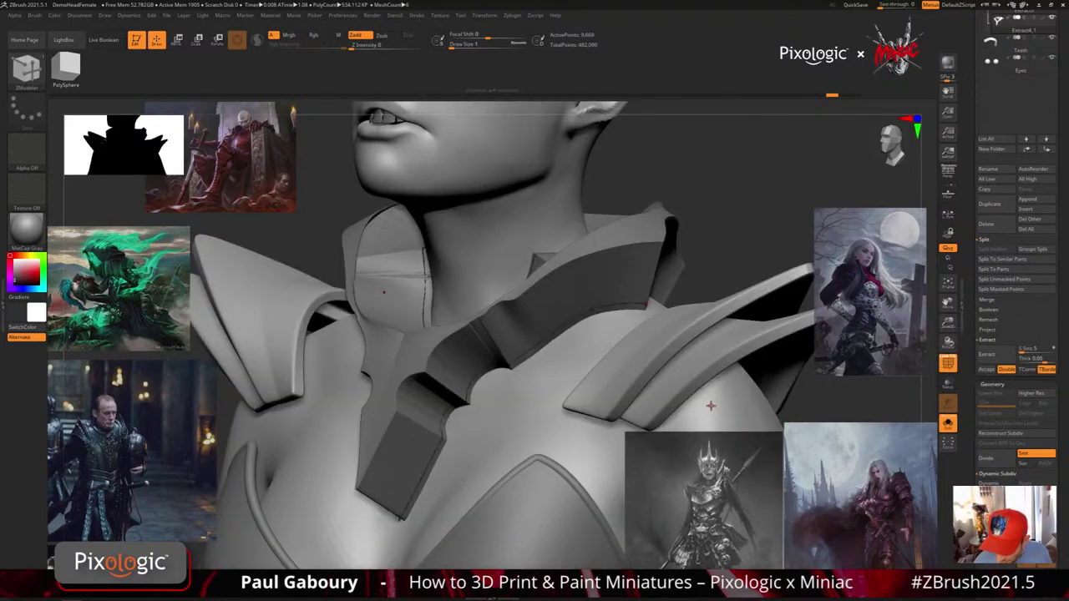
key(ctrl+z)
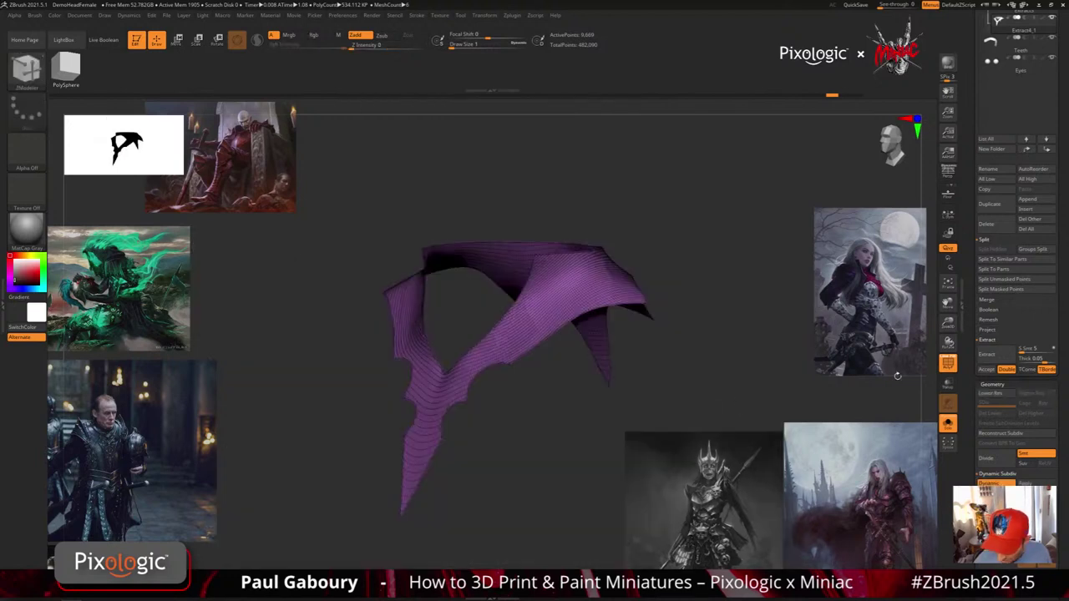
Try extracting the collar with a thickness of 0.00458, and undo the preview
alt+right_drag(783, 409, 699, 350)
right_drag(700, 350, 691, 385)
ctrl+right_drag(692, 386, 708, 410)
click(1039, 359)
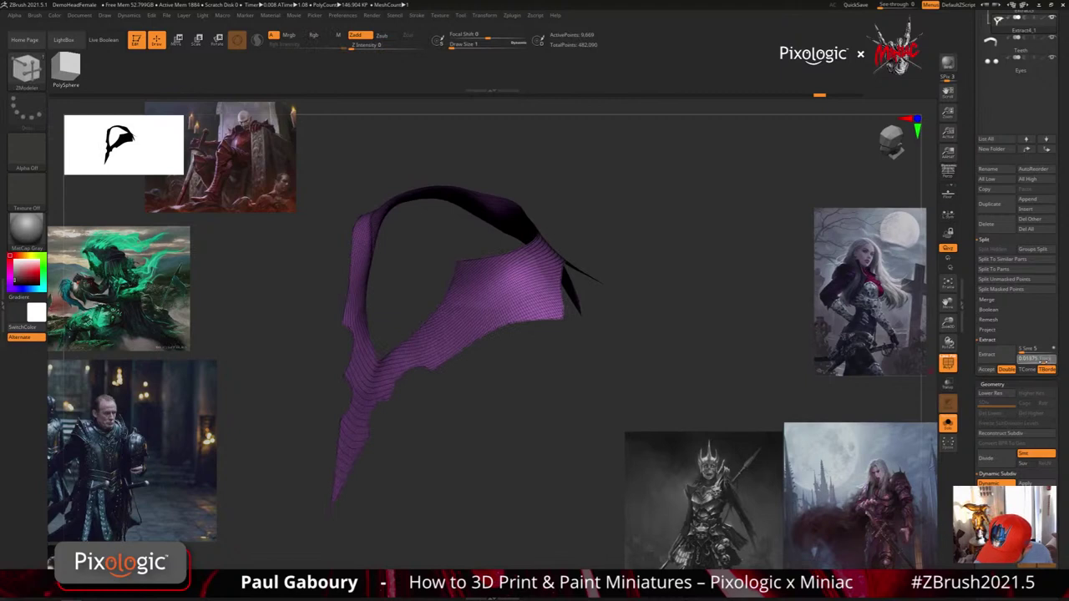
text(0.00458)
key(Return)
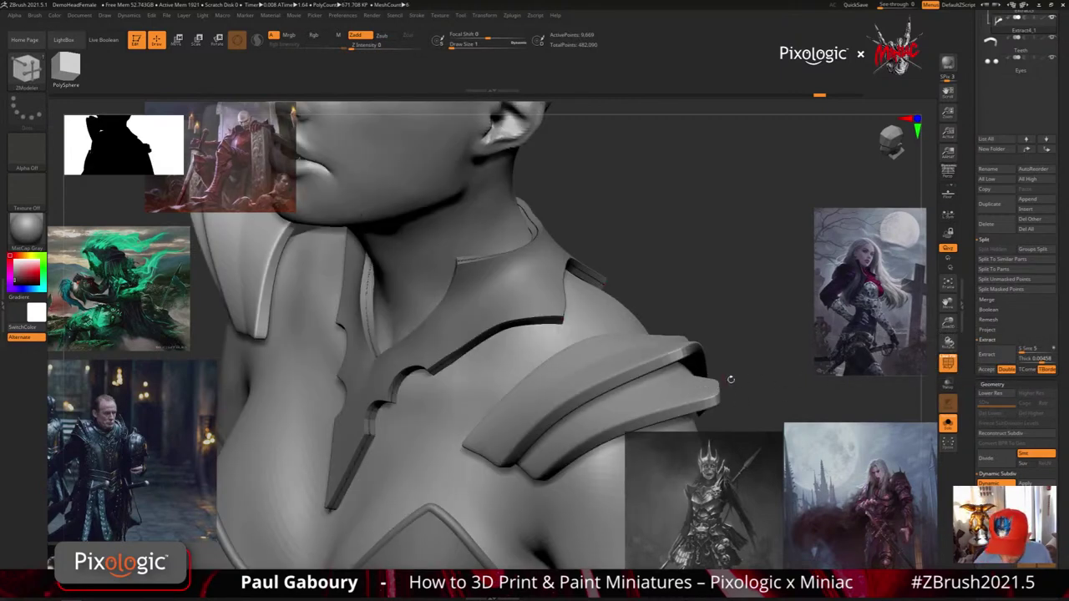
key(ctrl+z)
Extract the collar with a thickness of 0.00051, accept it, and make the new Extract11 subtool active
click(1038, 361)
click(1004, 357)
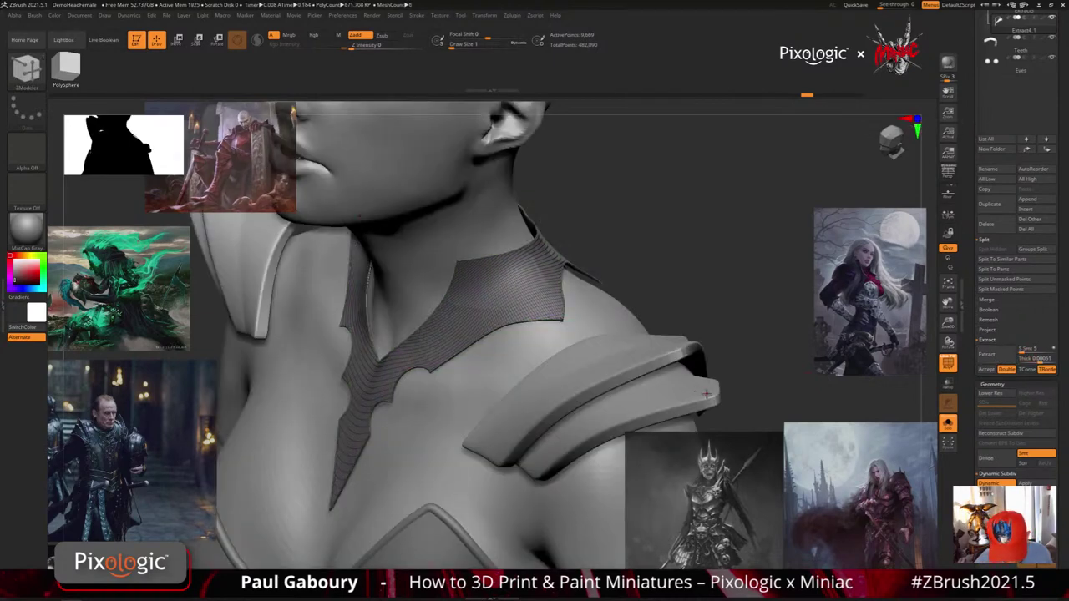
click(986, 369)
click(1024, 49)
drag(684, 388, 647, 355)
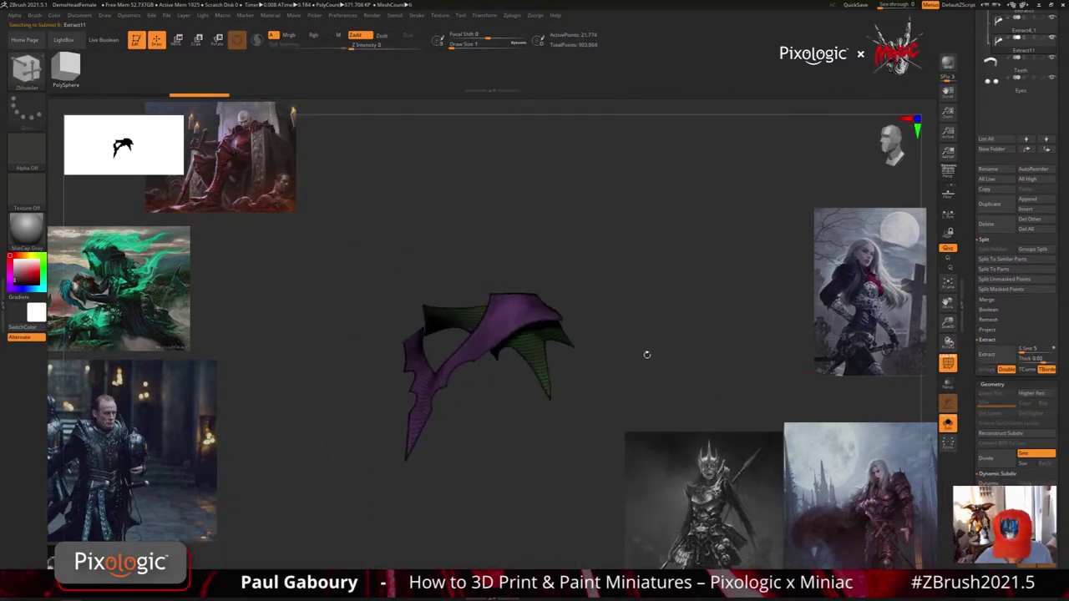
scroll(1043, 325, up, 5)
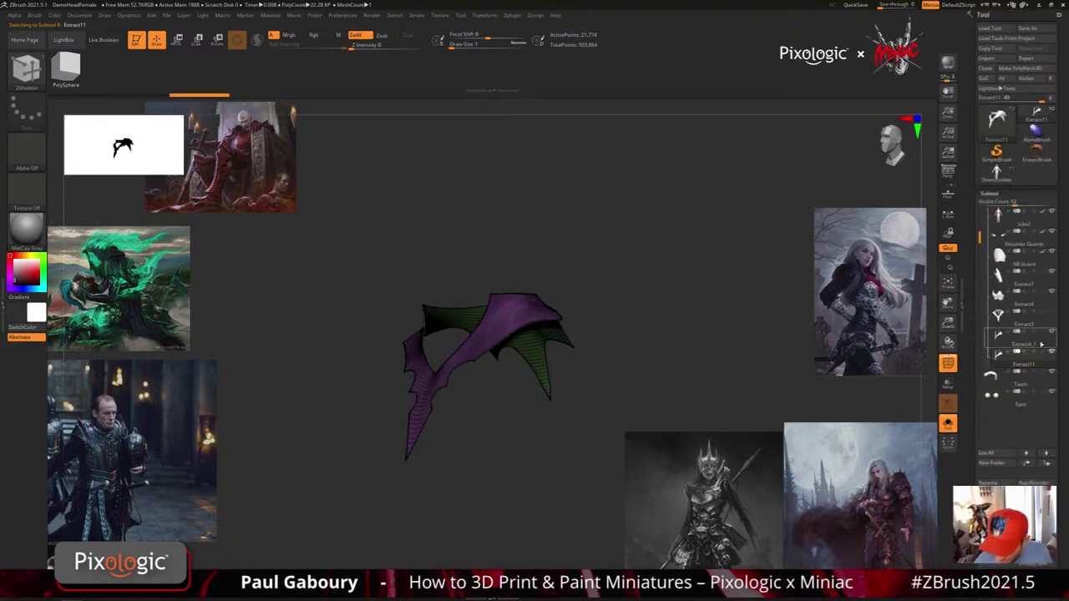
Examine the extracted collar's polygroups, wireframe and thin border up close
alt+drag(597, 365, 613, 411)
key(shift+f)
alt+drag(613, 411, 632, 391)
ctrl+right_drag(633, 391, 538, 405)
mouse_move(530, 448)
mouse_down()
mouse_move(561, 374)
mouse_move(565, 417)
mouse_up()
key(shift+f)
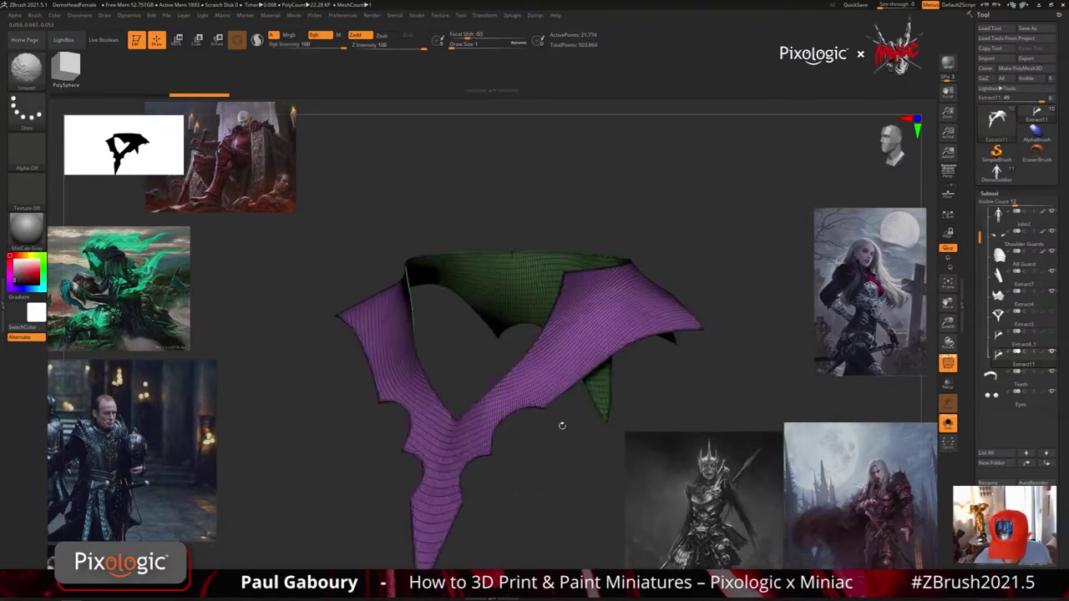
mouse_move(571, 427)
ctrl+right_down()
mouse_move(603, 421)
mouse_move(591, 366)
mouse_move(588, 389)
mouse_move(577, 370)
ctrl+right_up()
drag(576, 370, 549, 318)
Try inserting multiple edge loops along the collar's thin border with ZModeler's edge Insert action, and undo them
mouse_move(553, 442)
ctrl+right_down()
mouse_move(553, 423)
mouse_move(509, 420)
mouse_move(587, 387)
mouse_move(560, 367)
mouse_move(541, 384)
mouse_move(529, 354)
ctrl+right_up()
key(b)
key(z)
key(m)
key(b)
key(z)
key(m)
key(space)
click(531, 337)
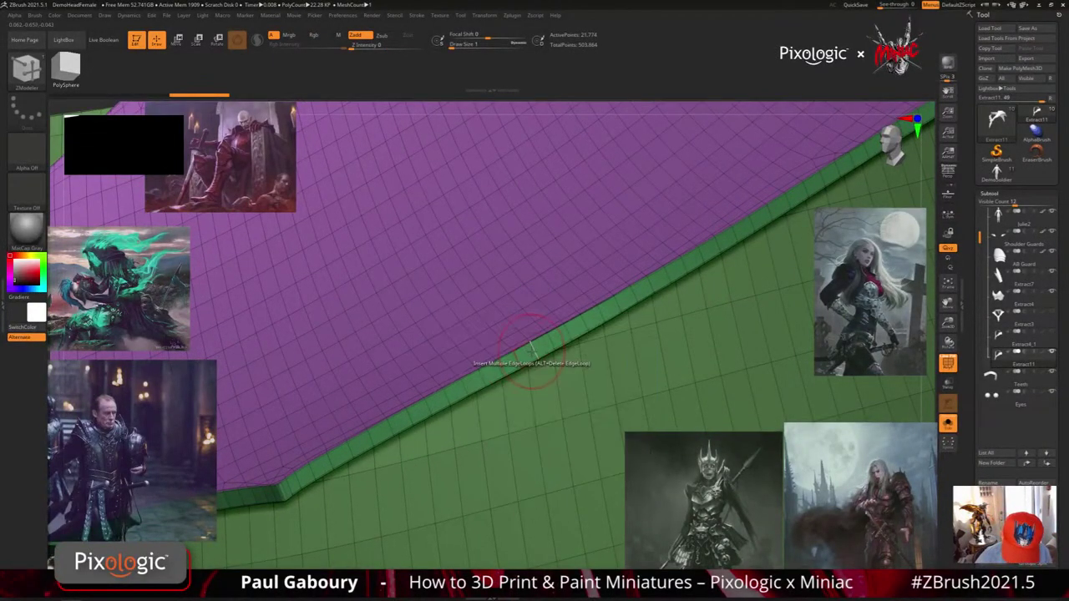
click(530, 338)
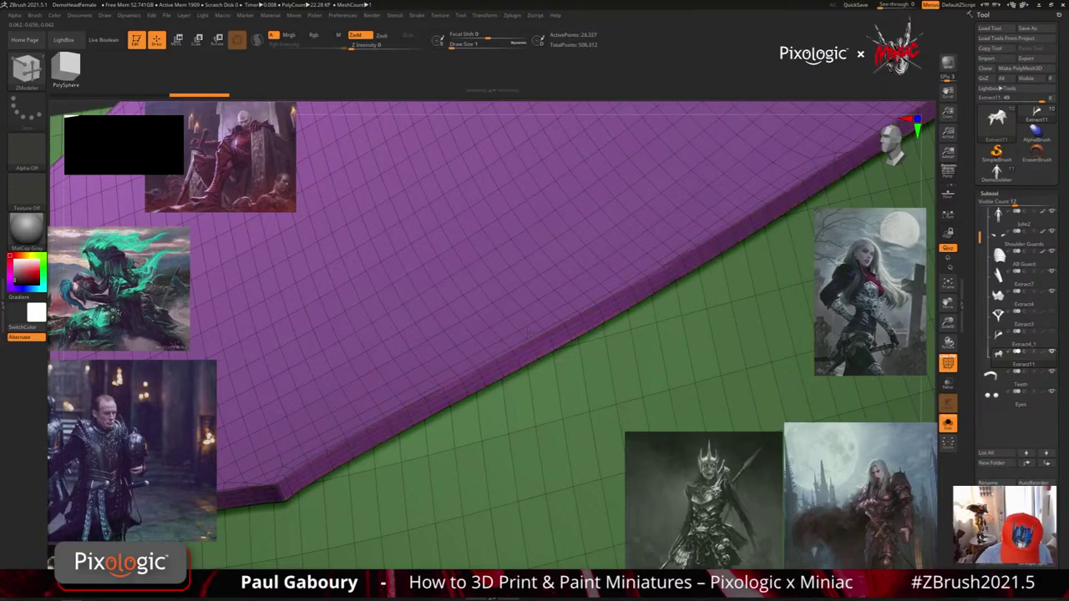
key(ctrl+z)
Insert multiple edge loops along the collar's thin border with the Keep Polygroup modifier on
key(space)
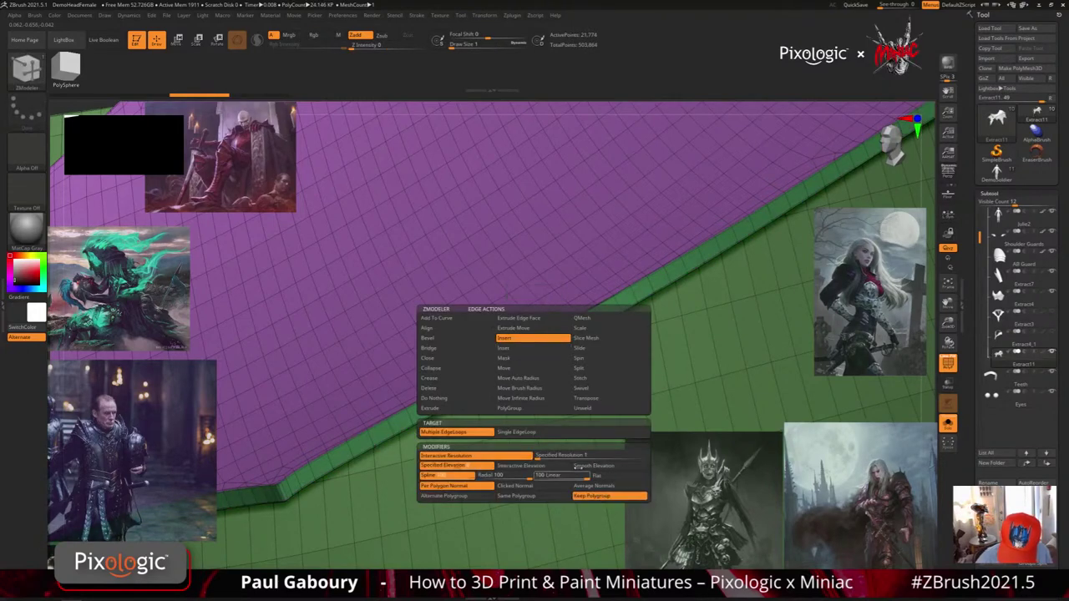
click(533, 338)
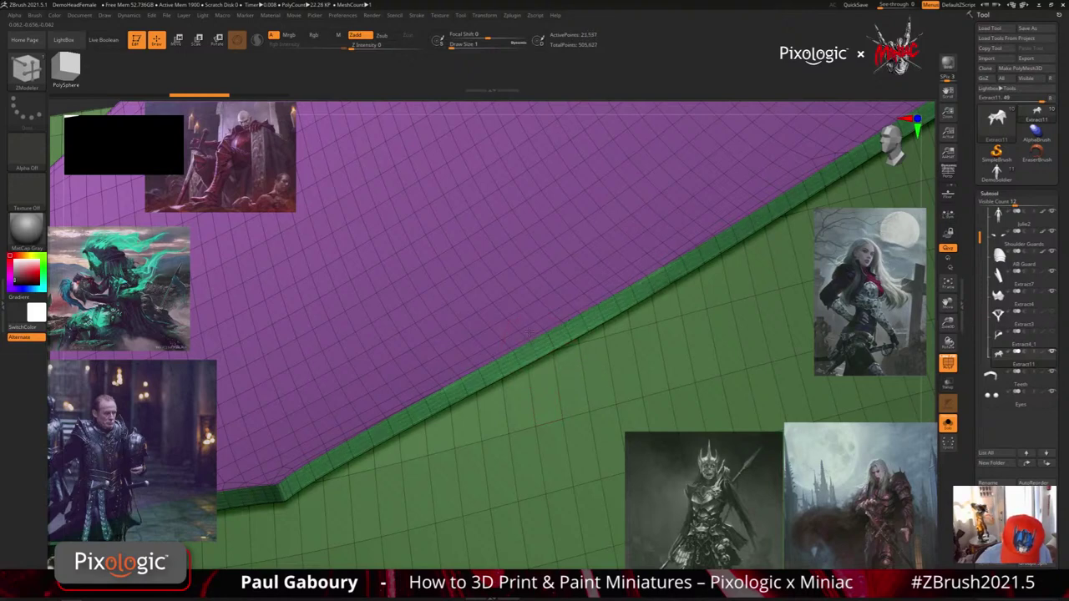
drag(530, 324, 542, 328)
mouse_move(602, 345)
ctrl+right_down()
mouse_move(489, 308)
mouse_move(597, 380)
mouse_move(451, 316)
mouse_move(582, 437)
ctrl+right_up()
key(shift+f)
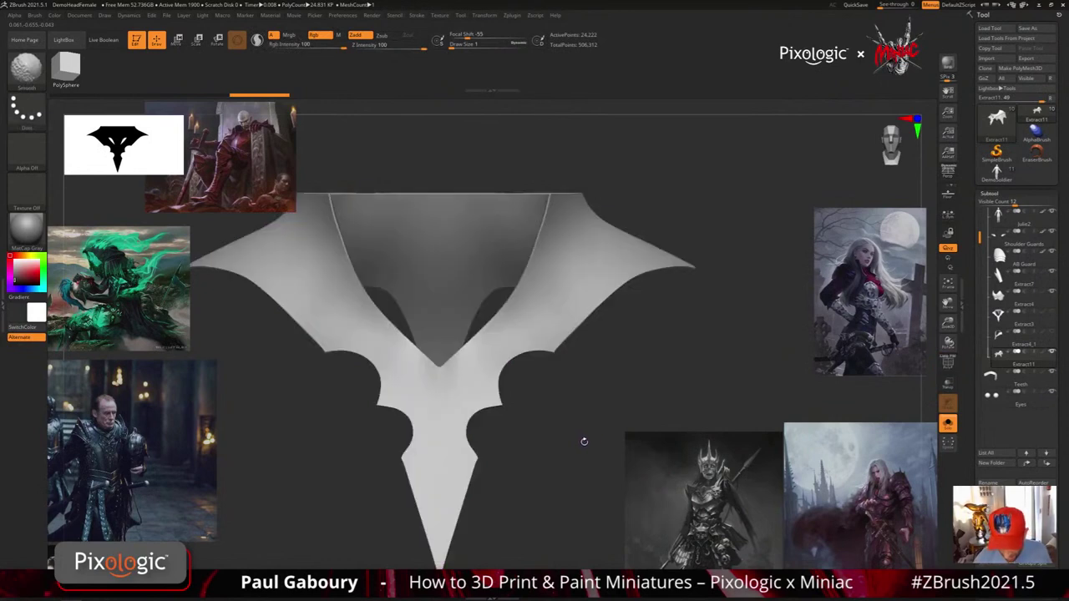
Remesh the collar with ZRemesher, with KeepGroups on and a target polygon count of 5
click(990, 194)
click(992, 203)
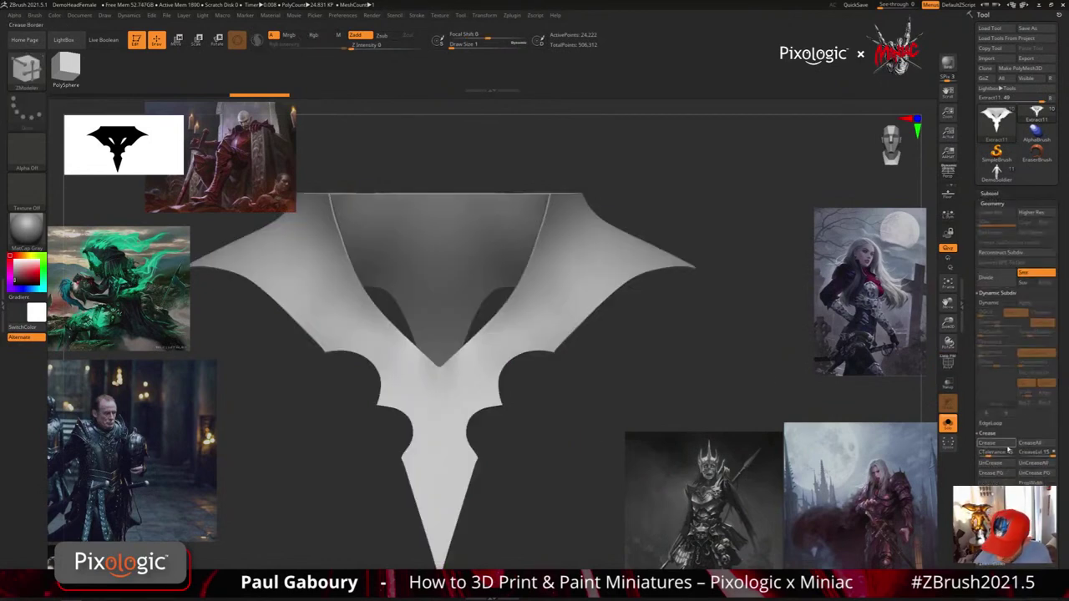
click(999, 294)
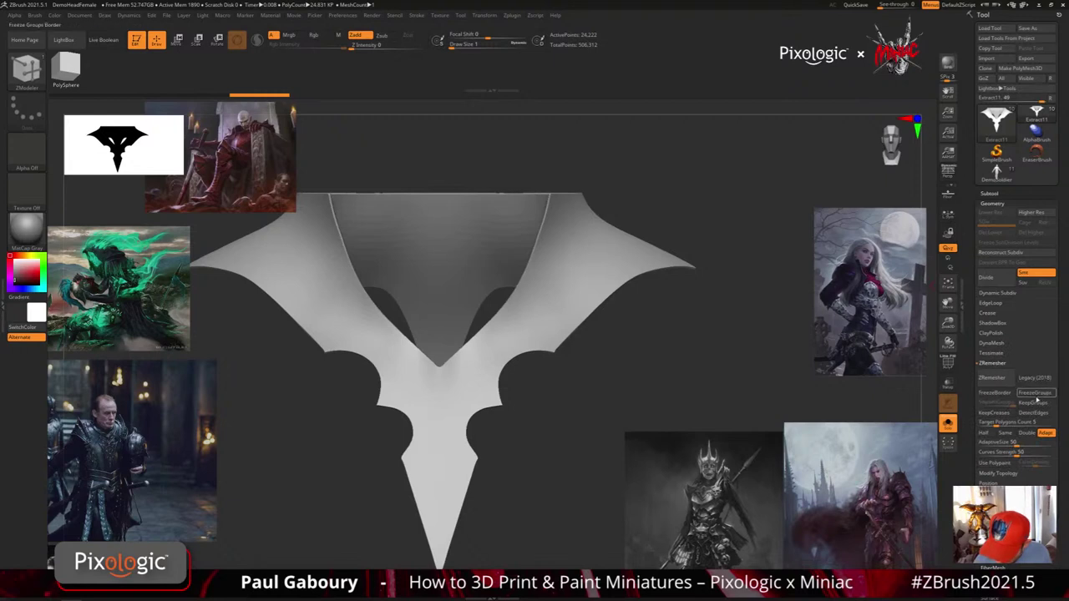
click(1020, 405)
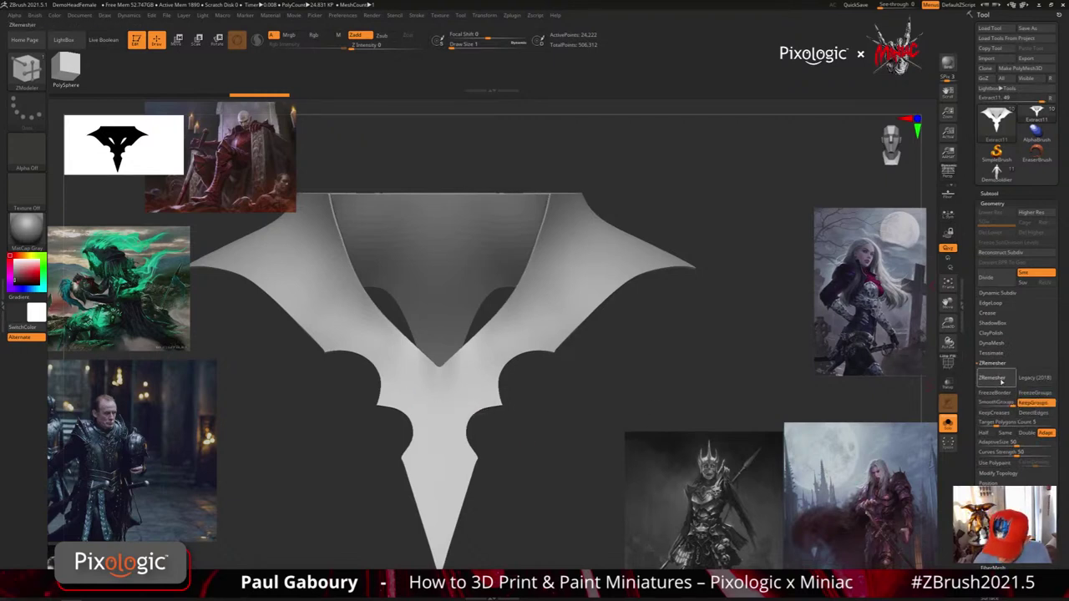
click(1001, 381)
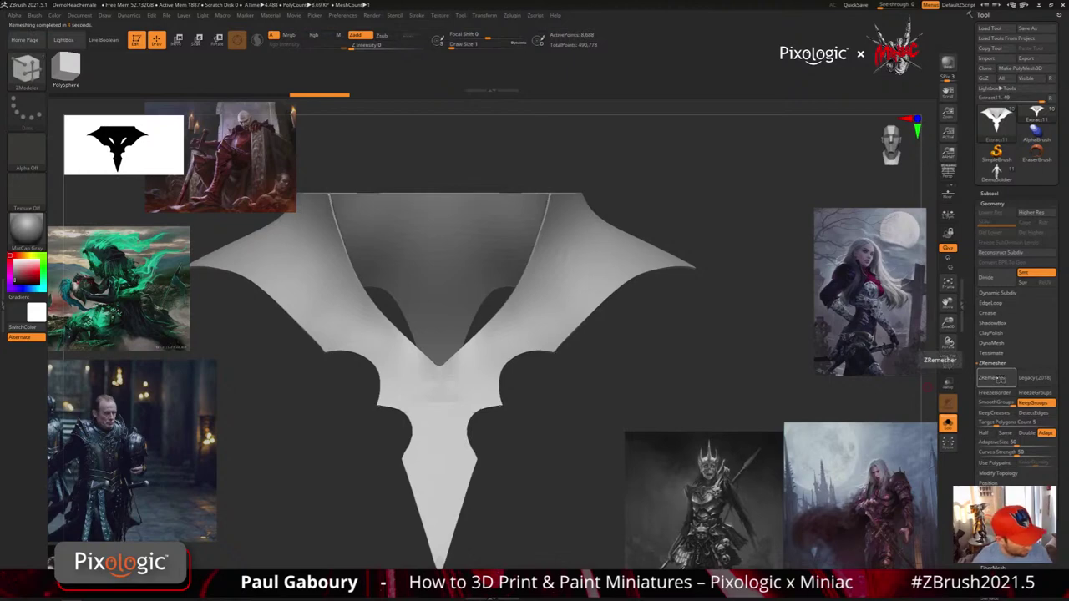
Compare the remeshed collar's topology with the previous mesh and undo the remesh
key(shift+f)
drag(532, 488, 553, 473)
key(ctrl+z)
ctrl+shift+click(466, 467)
key(ctrl+shift+z)
key(ctrl+z)
key(ctrl+shift+z)
ctrl+shift+click(552, 473)
ctrl+right_drag(553, 473, 551, 459)
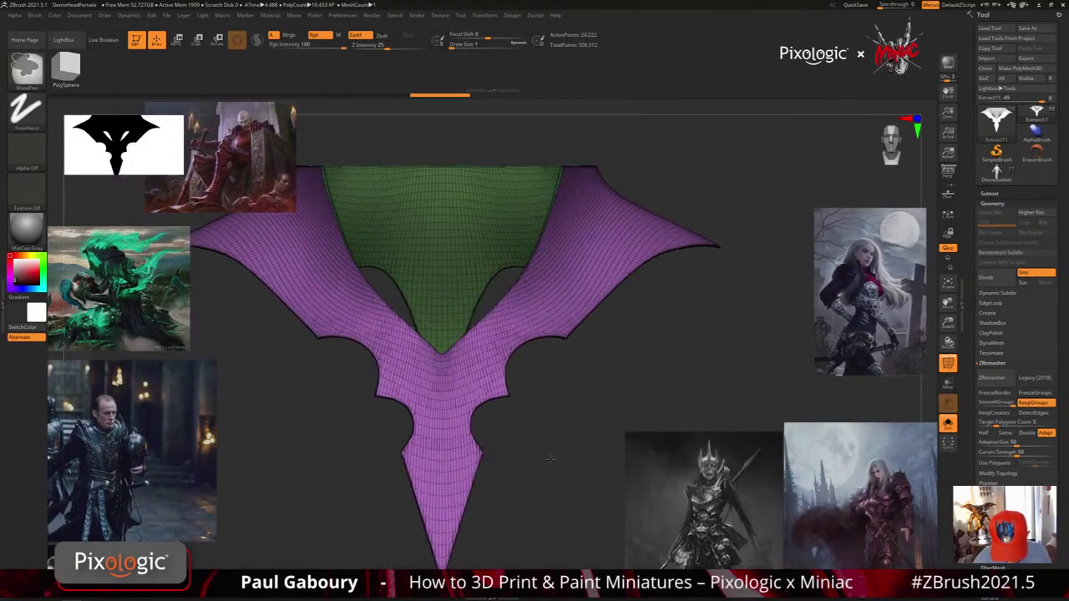
key(ctrl+shift+z)
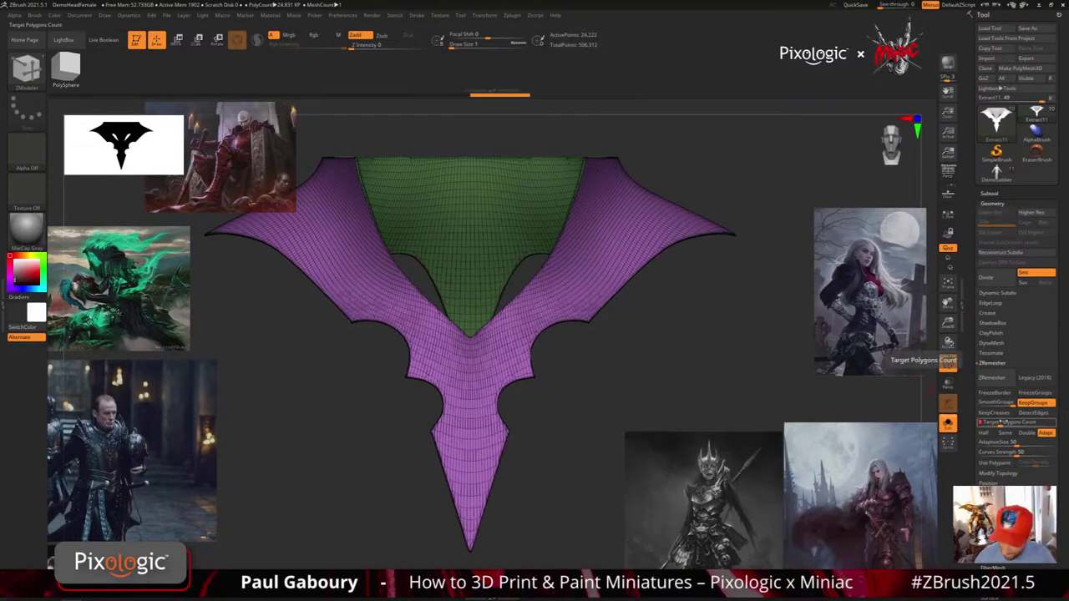
Remesh the collar with SmoothGroups lowered and a target polygon count of 8, and examine the topology by isolating polygroups
click(991, 381)
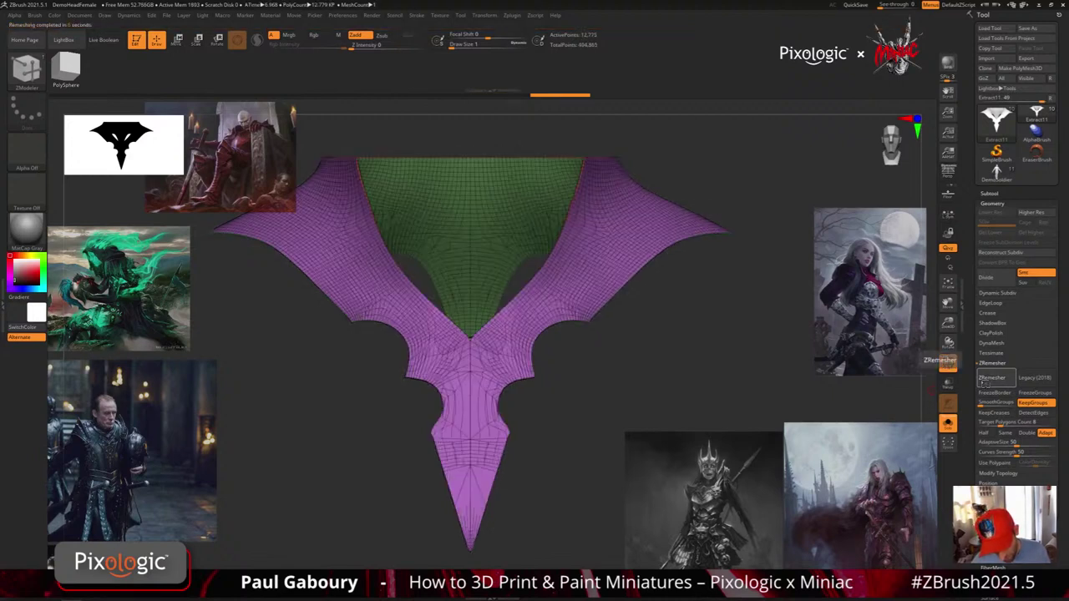
key(ctrl+shift)
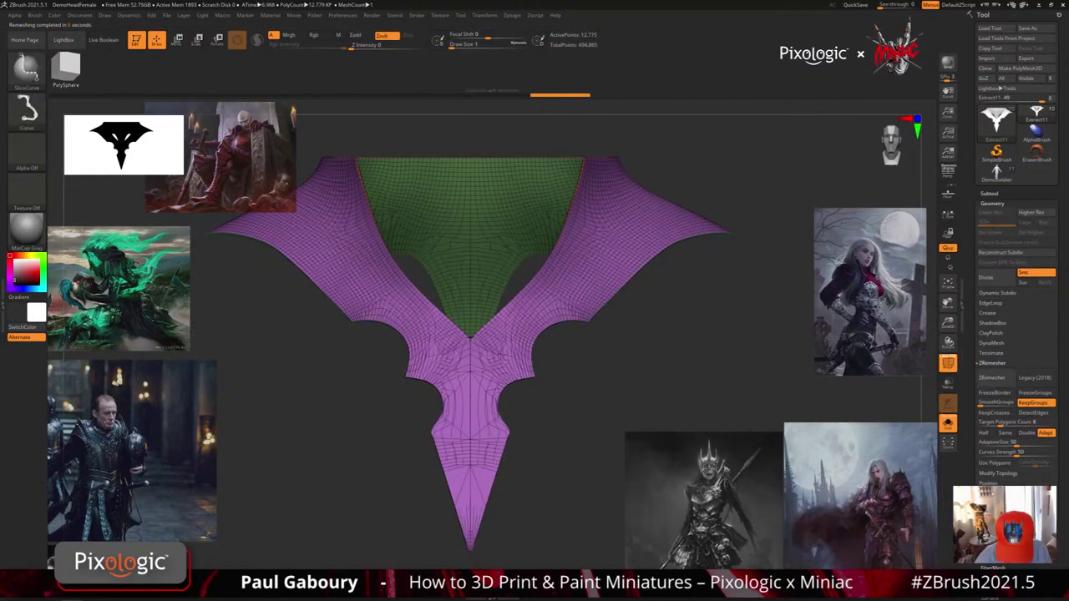
ctrl+shift+click(500, 355)
key(f)
mouse_move(539, 417)
mouse_down()
mouse_move(435, 425)
mouse_move(547, 505)
mouse_move(563, 478)
mouse_move(557, 426)
mouse_up()
ctrl+shift+click(556, 425)
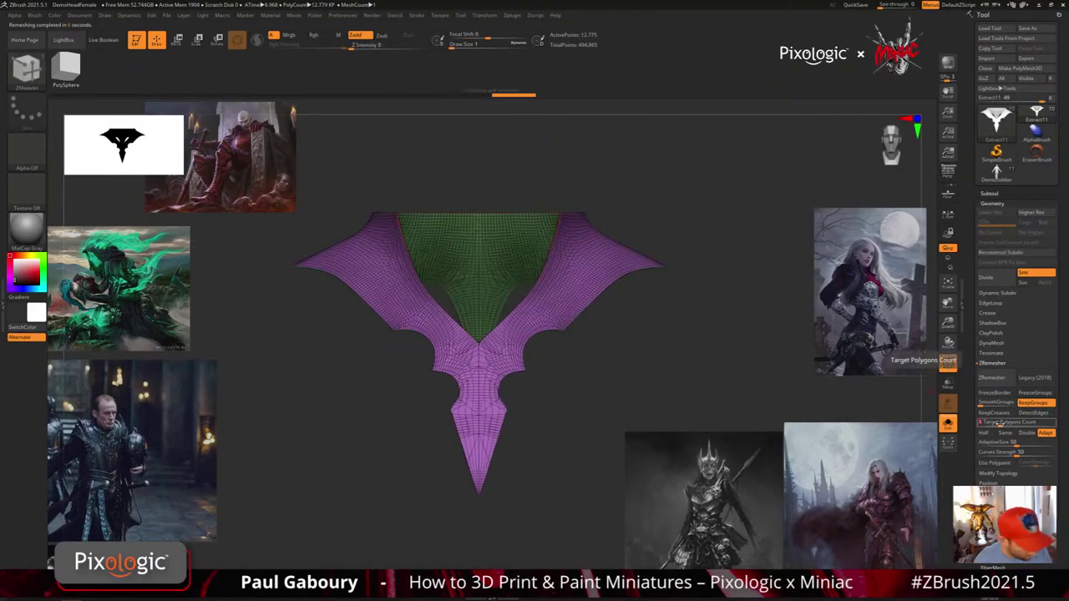
Undo a KeepGroups remesh of the collar at target polygon count 4, and remesh it with DetectEdges instead of KeepGroups
click(999, 380)
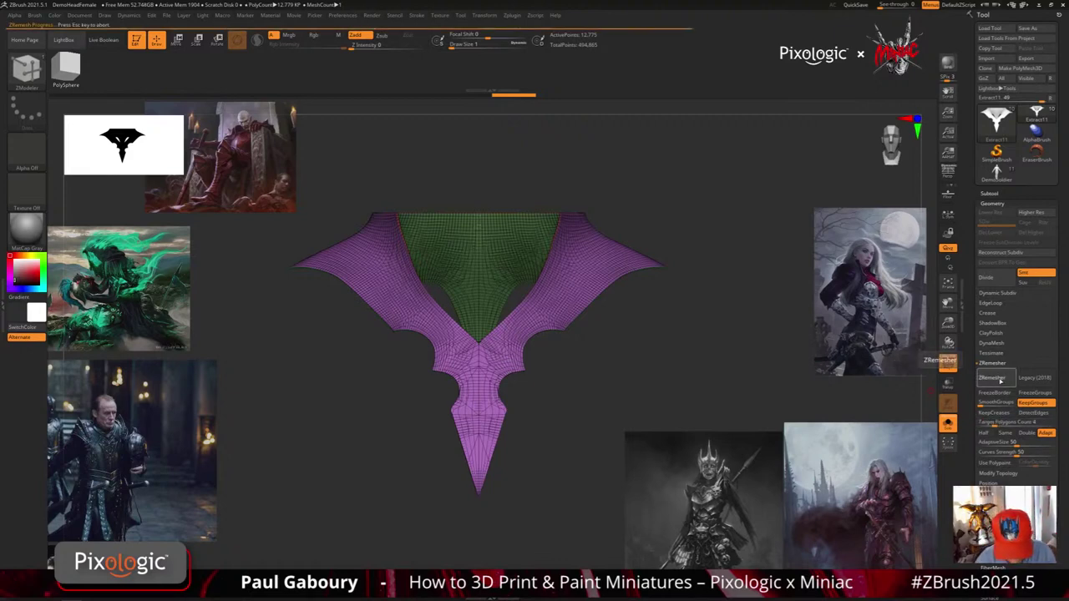
key(ctrl+z)
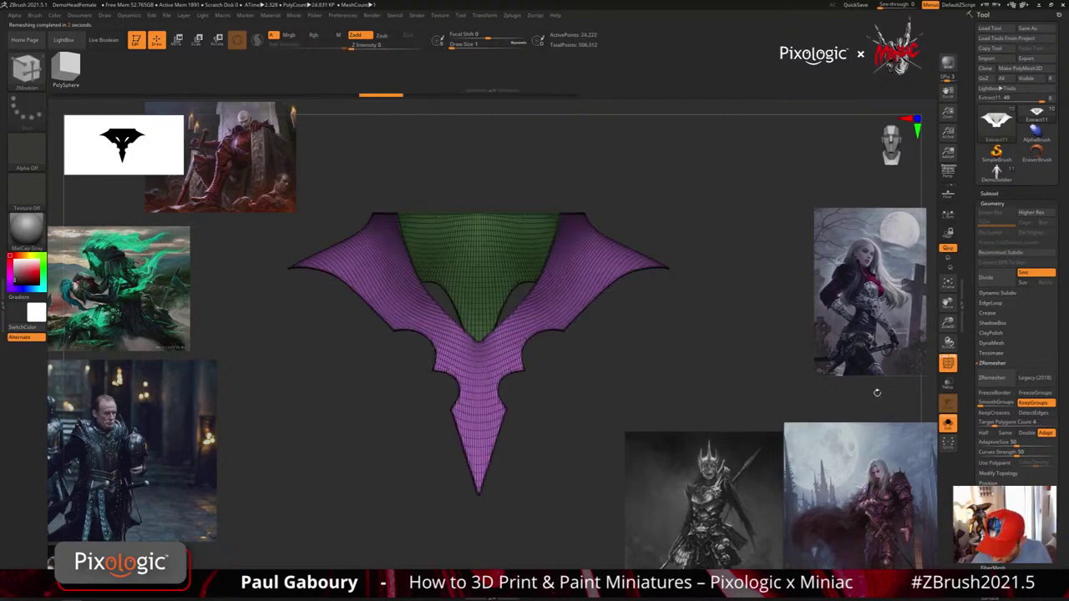
click(1001, 379)
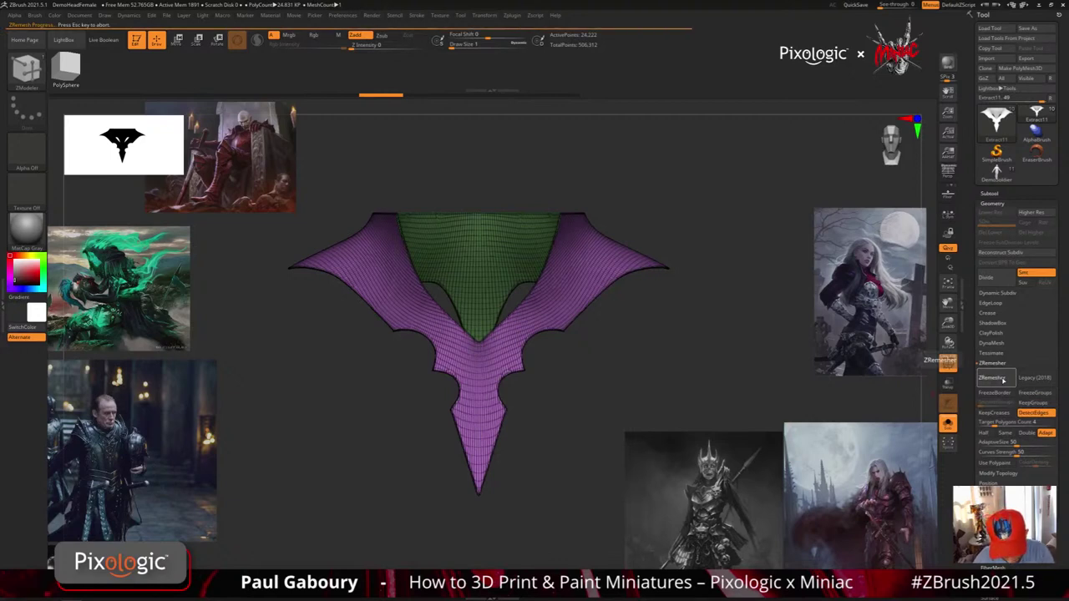
click(1001, 379)
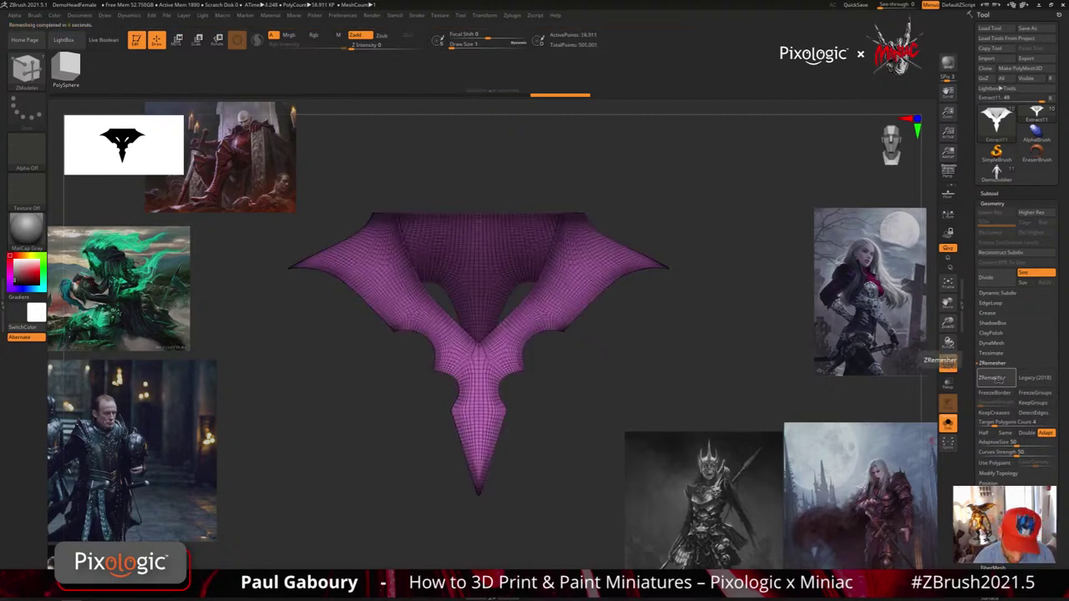
Inspect the remeshed collar's thin border, its wireframe and its smooth shading, and show the whole figure again
right_drag(668, 380, 592, 449)
mouse_move(591, 450)
mouse_down()
mouse_move(601, 478)
mouse_move(554, 437)
mouse_move(555, 489)
mouse_move(564, 392)
mouse_move(552, 495)
mouse_move(476, 361)
mouse_move(551, 307)
mouse_up()
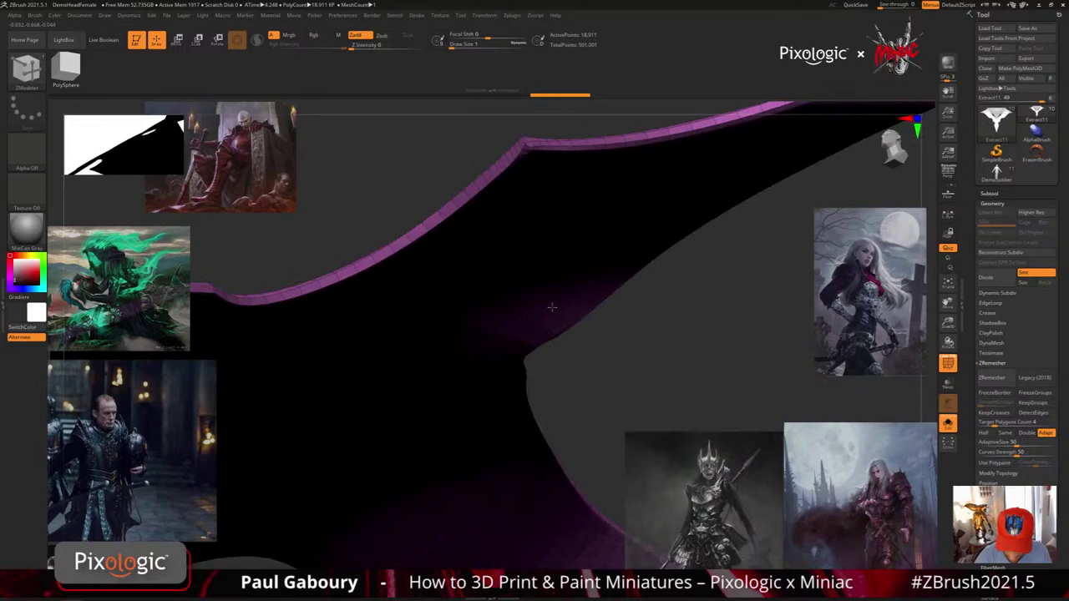
key(f)
mouse_move(518, 437)
mouse_down()
mouse_move(537, 432)
mouse_move(525, 436)
mouse_up()
key(g)
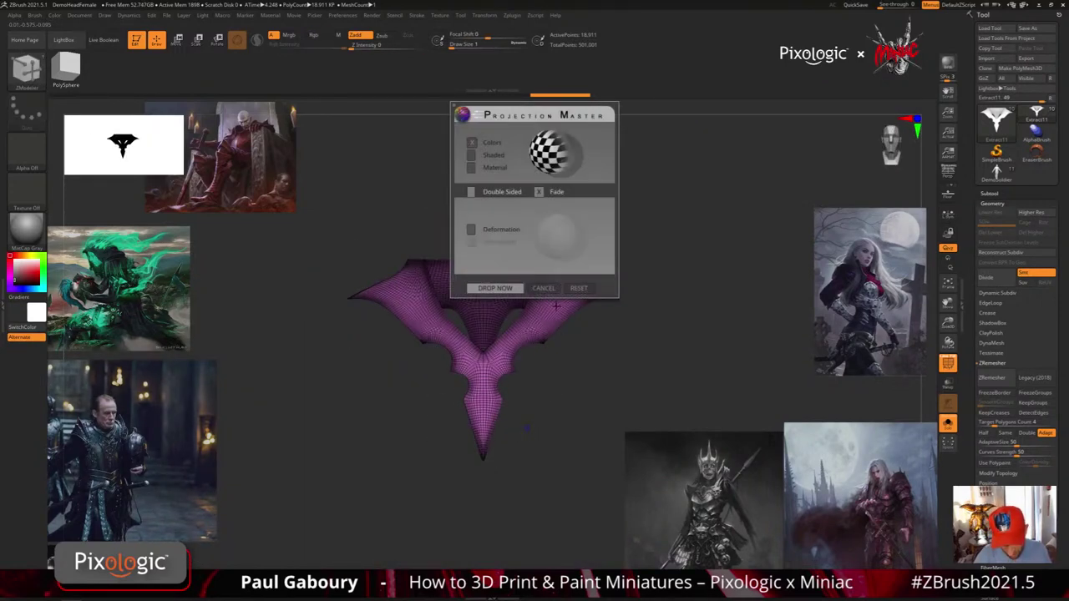
click(544, 287)
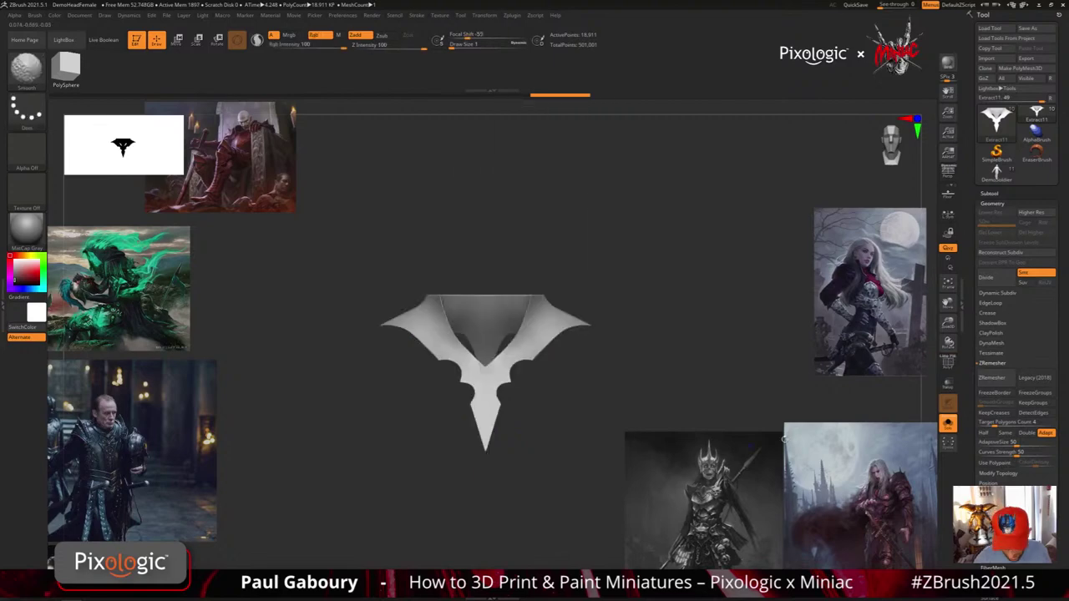
drag(783, 439, 501, 308)
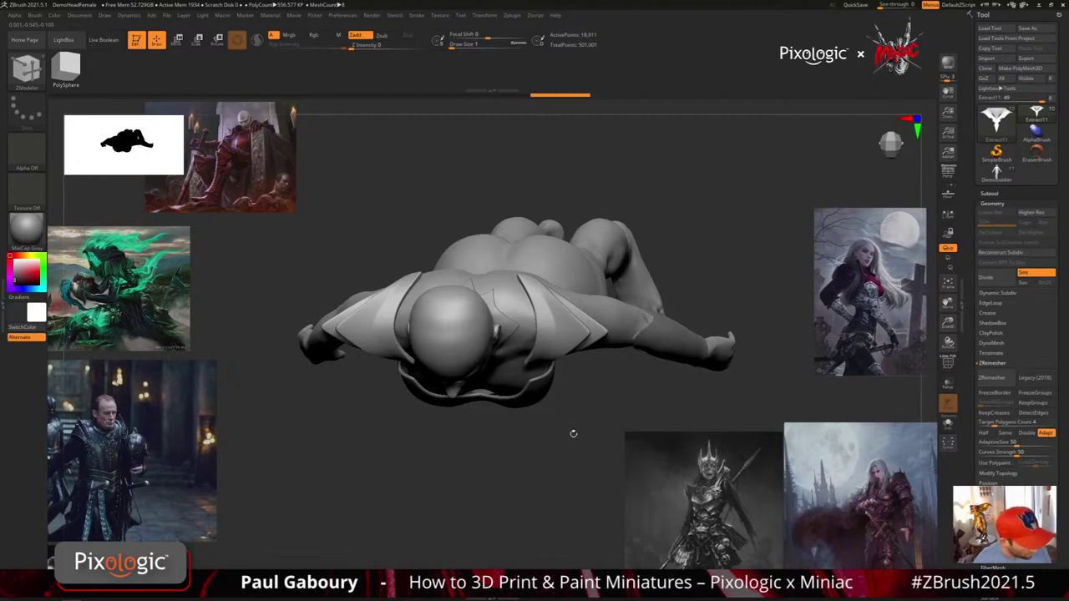
Choose the Move brush with a draw size of about 32 for adjusting the collar over the shoulders
key(b)
key(m)
key(v)
key(s)
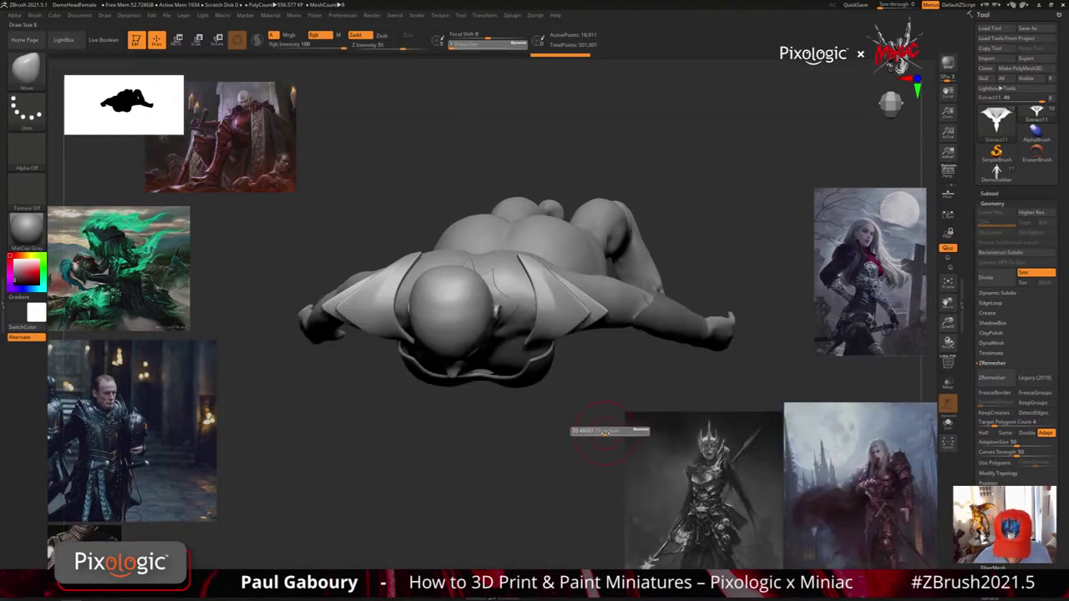
click(605, 432)
shift+right_drag(542, 305, 526, 306)
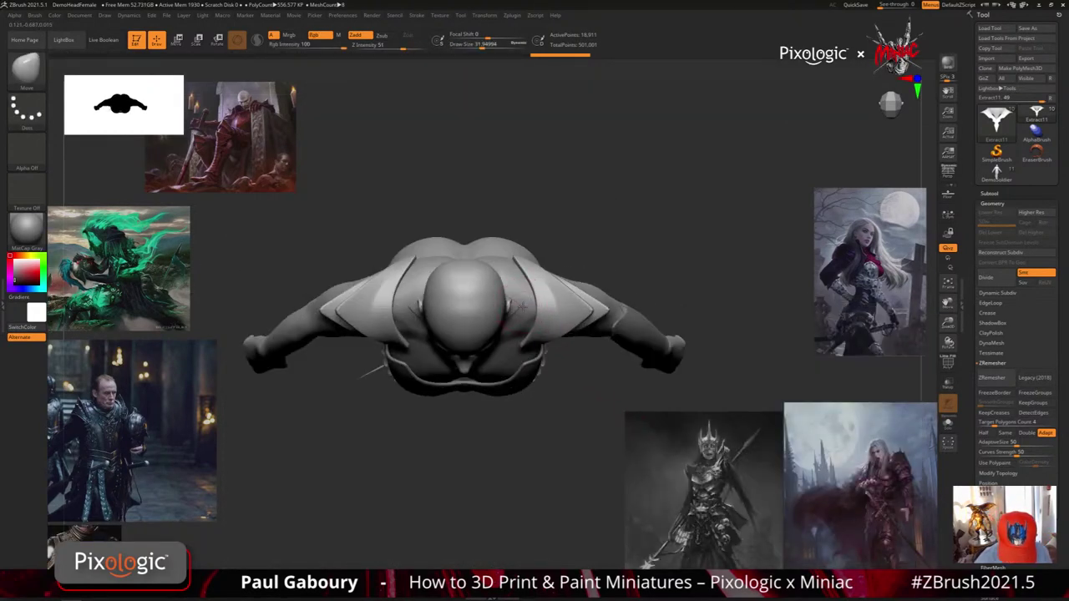
right_drag(528, 284, 524, 302)
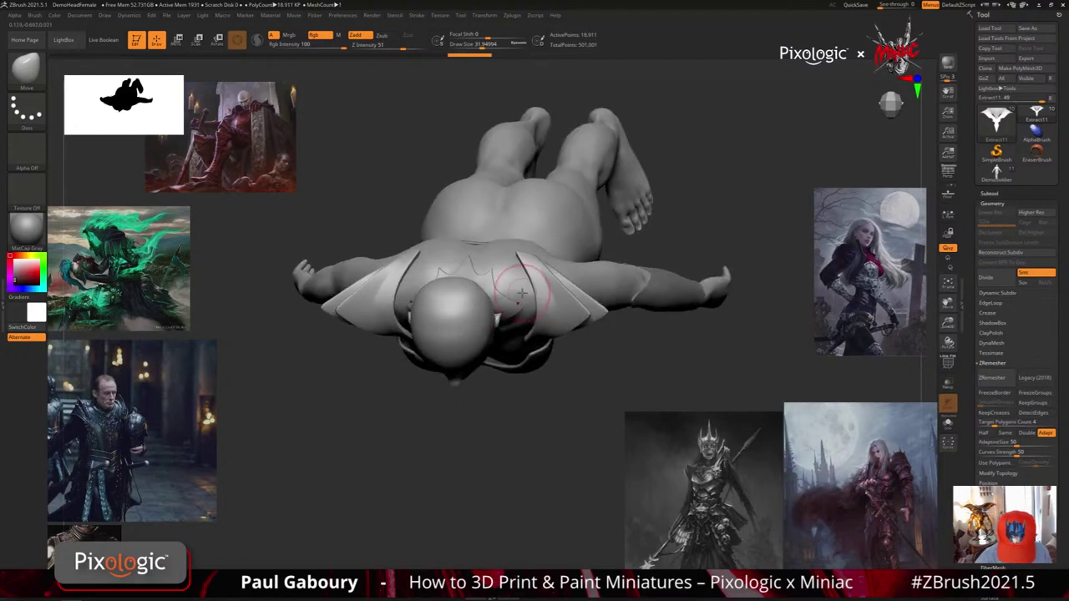
Adjust the collar's pointed side tips on the shoulders with the Move brush, reducing the draw size to about 19
key(s)
click(518, 289)
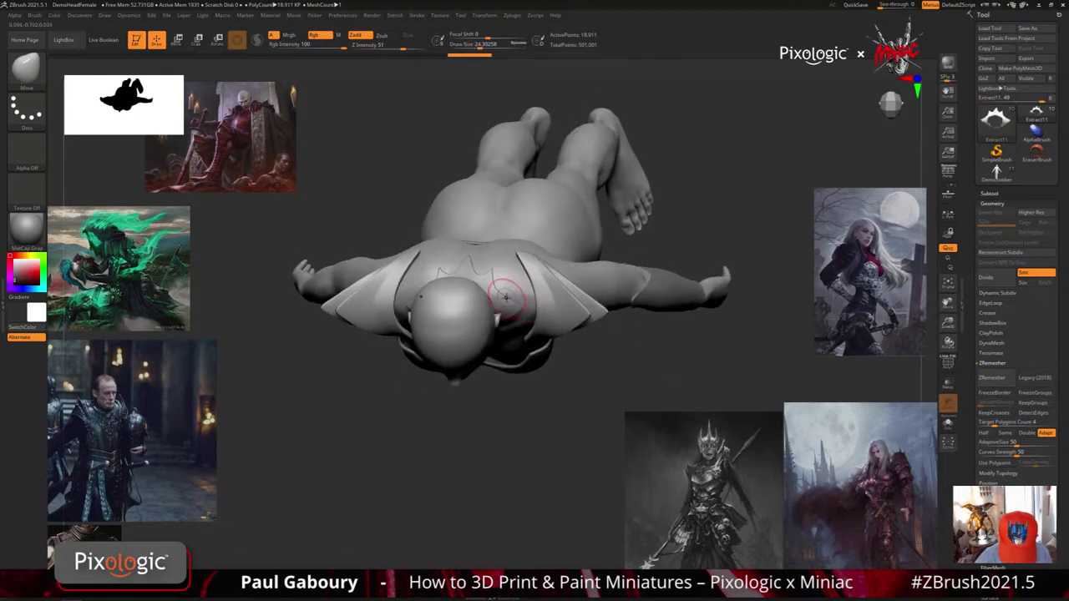
mouse_move(505, 297)
mouse_down()
mouse_move(526, 290)
mouse_move(512, 317)
mouse_up()
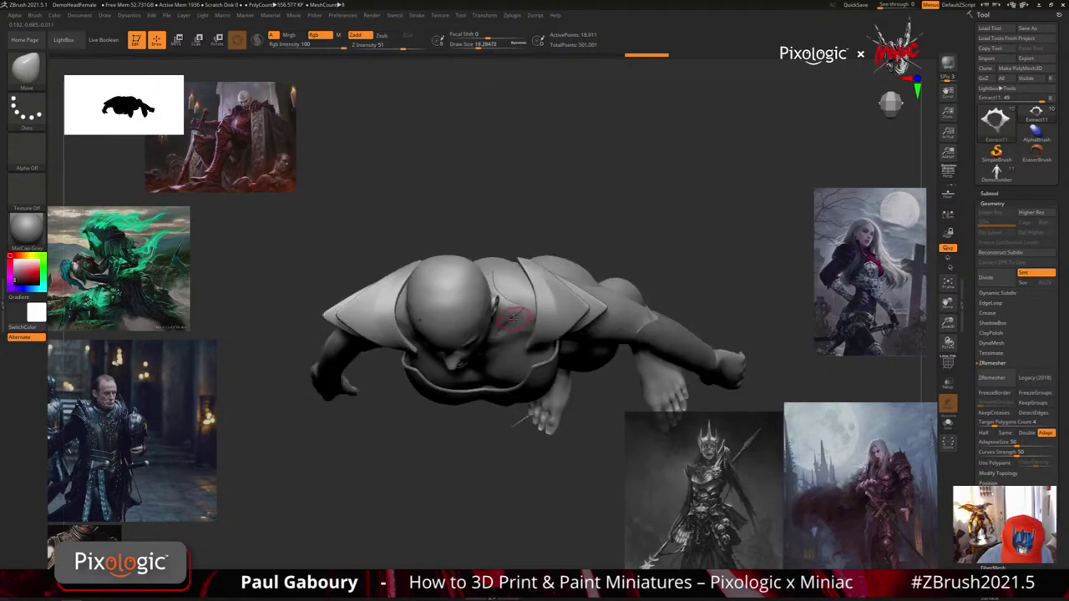
mouse_move(513, 315)
mouse_down()
mouse_move(547, 278)
mouse_move(525, 302)
mouse_up()
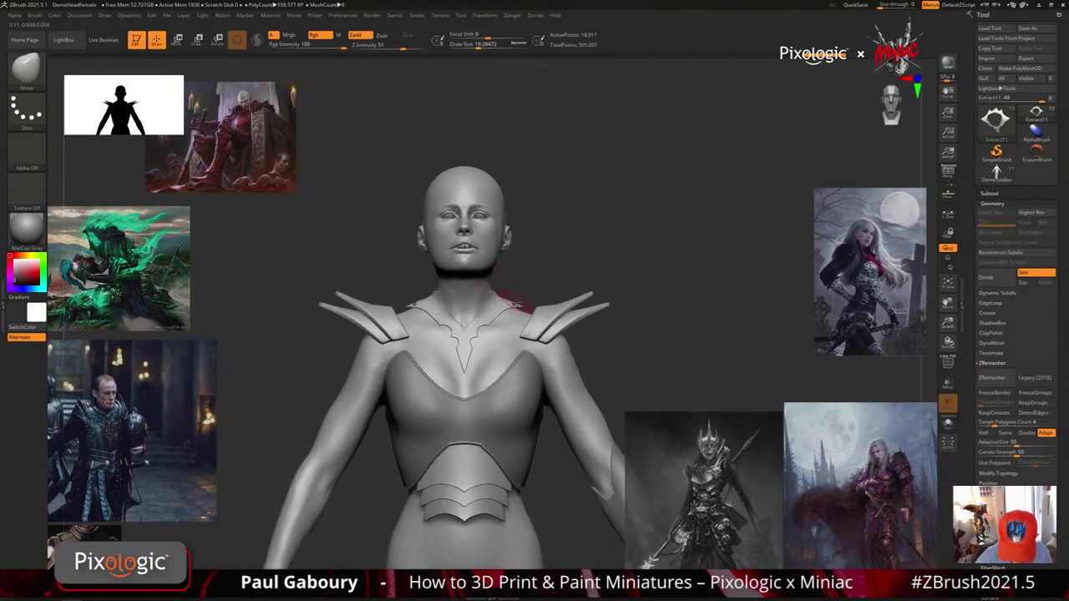
ctrl+right_drag(523, 307, 526, 331)
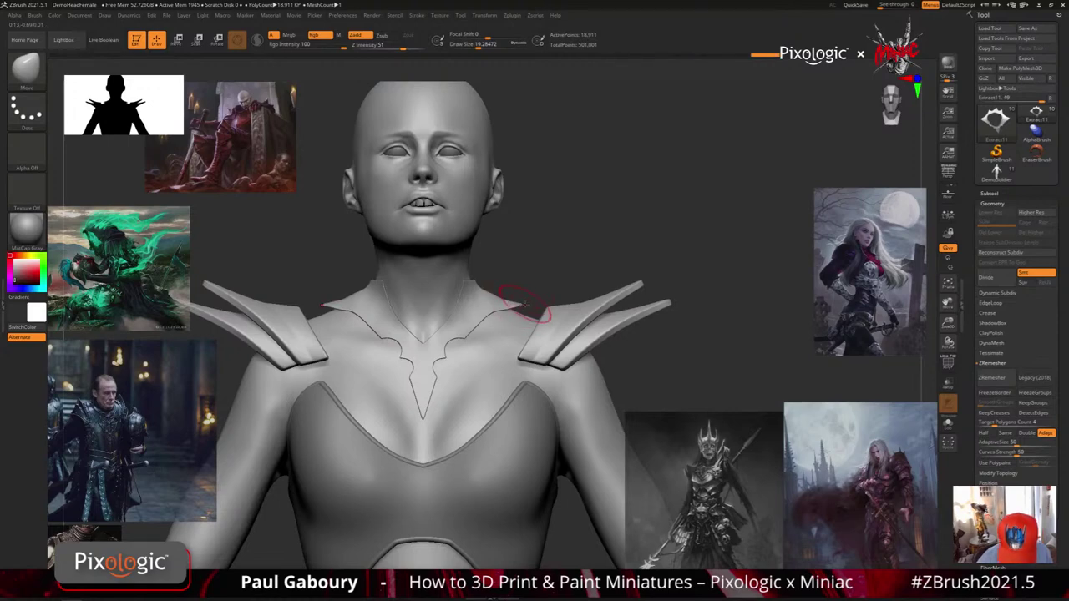
Examine the collar's fit on the full figure and its wireframe around the pointed chest tip
mouse_move(554, 287)
mouse_down()
mouse_move(578, 455)
mouse_move(620, 372)
mouse_up()
mouse_move(609, 370)
ctrl+right_down()
mouse_move(596, 396)
mouse_move(613, 345)
mouse_move(573, 403)
ctrl+right_up()
mouse_move(574, 403)
mouse_down()
mouse_move(605, 393)
mouse_move(599, 482)
mouse_move(613, 393)
mouse_move(596, 368)
mouse_up()
ctrl+right_drag(597, 368, 608, 400)
mouse_move(608, 401)
mouse_down()
mouse_move(611, 388)
mouse_move(623, 390)
mouse_move(584, 386)
mouse_move(615, 356)
mouse_up()
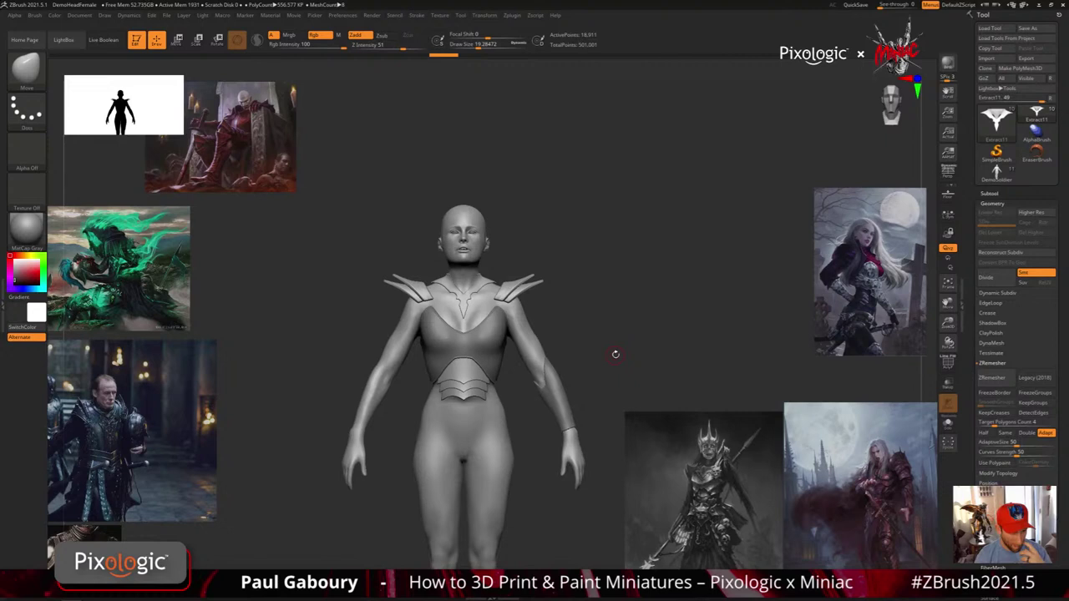
mouse_move(615, 354)
mouse_down()
mouse_move(626, 365)
mouse_move(622, 442)
mouse_up()
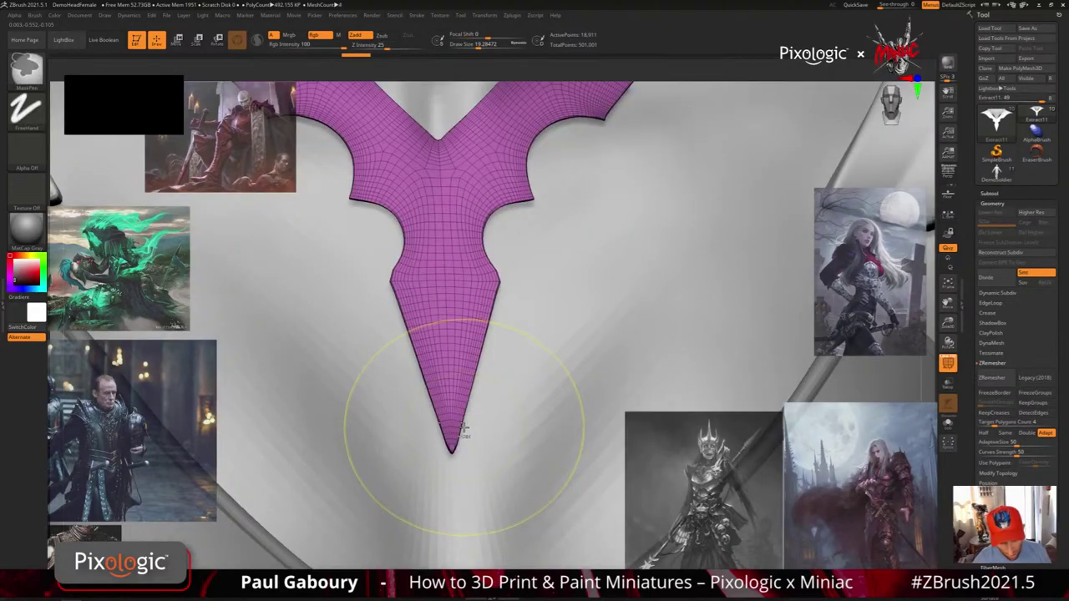
key(ctrl+shift)
ctrl+right_drag(464, 428, 451, 376)
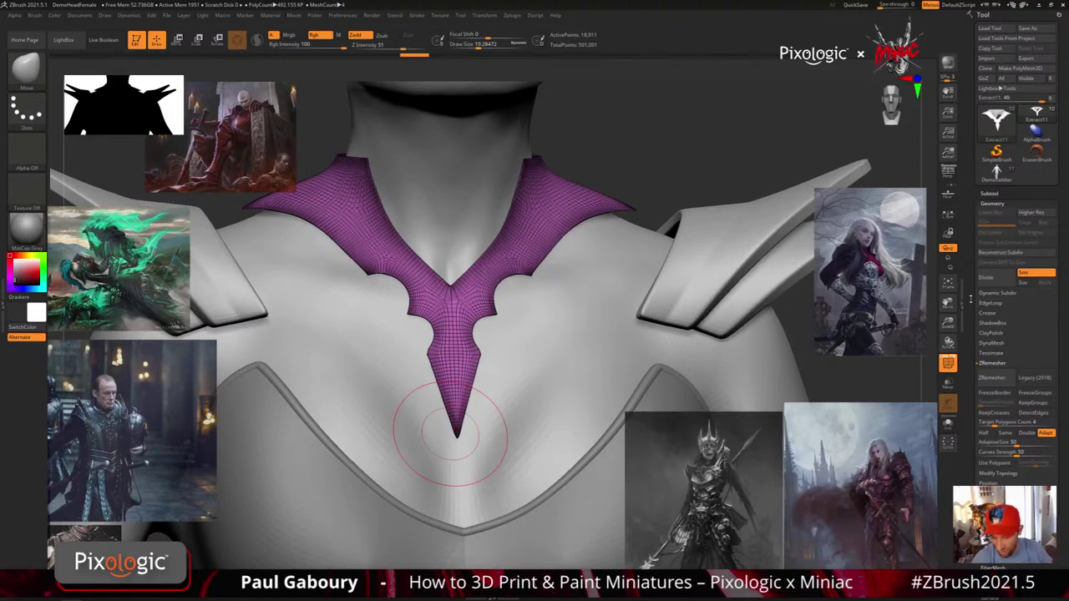
ctrl+right_drag(585, 453, 536, 417)
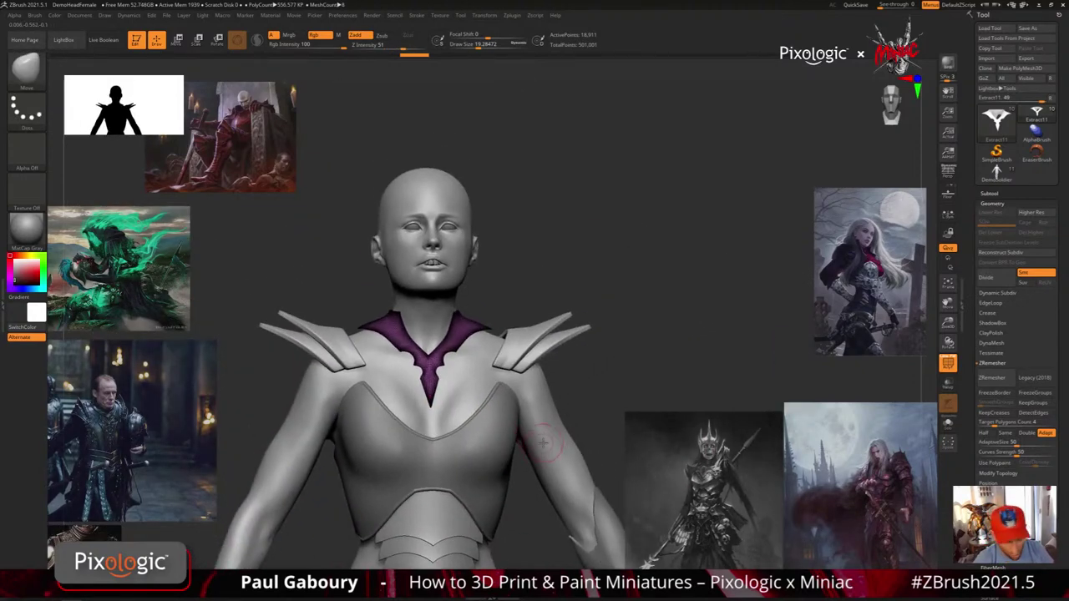
Load DemoHead.ZTL from the LightBox tool library and turn off its wireframe display
key(comma)
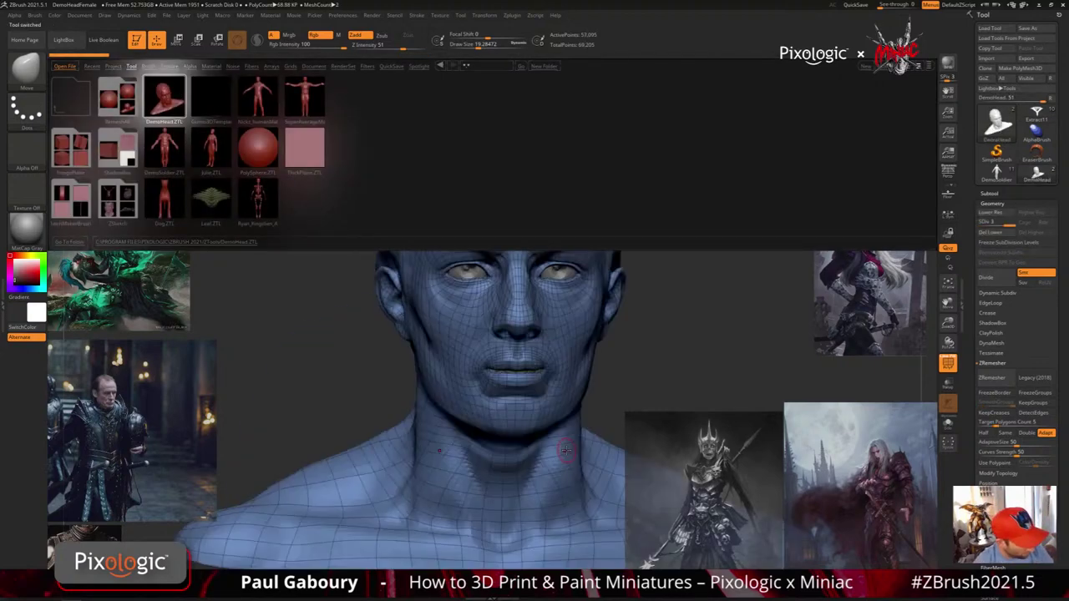
ctrl+right_drag(565, 451, 541, 429)
key(shift+f)
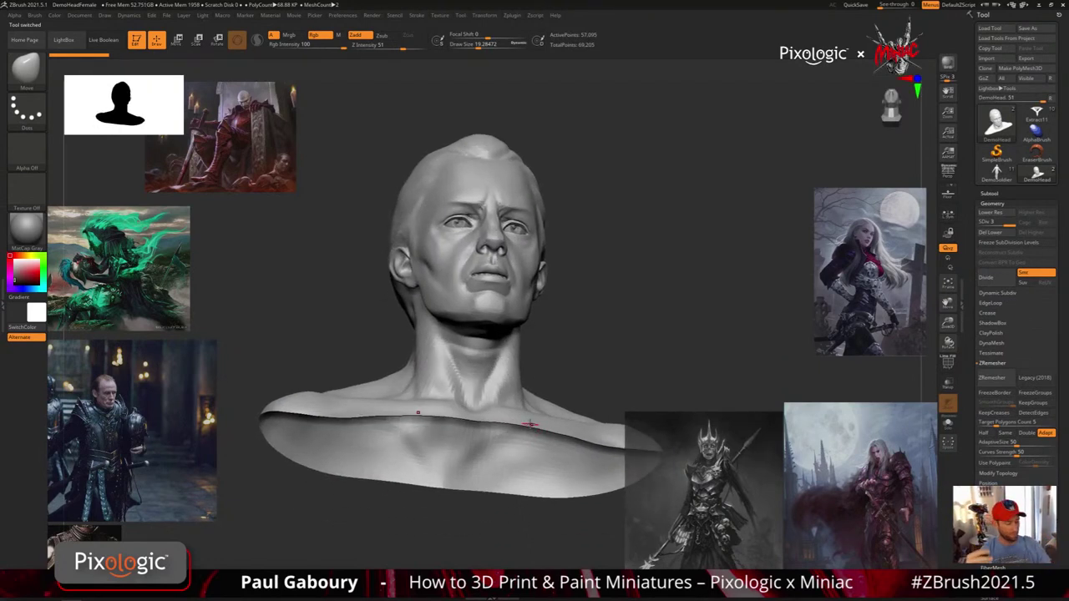
Divide the demo head twice to subdivision level 5, delete its lower levels, and show the wireframe at the shoulder
key(ctrl+d)
key(ctrl+d)
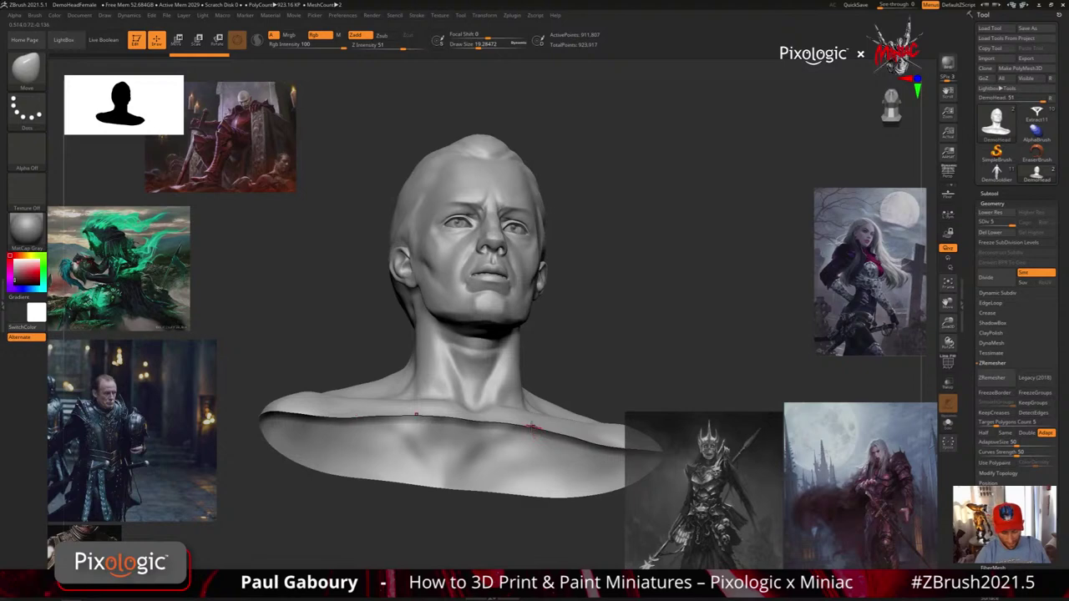
key(shift)
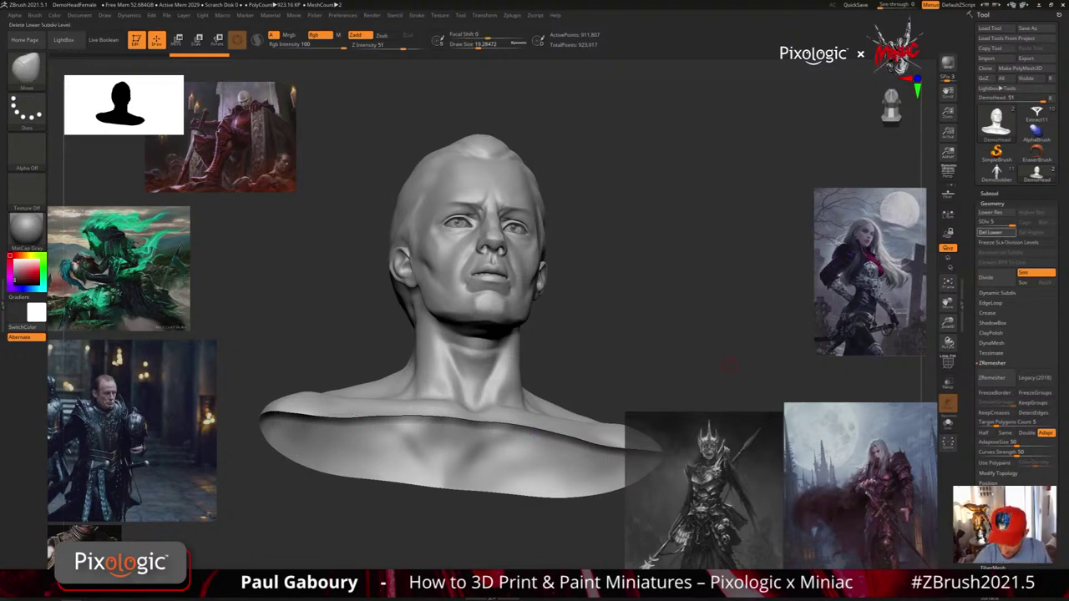
click(1000, 233)
drag(576, 367, 556, 480)
key(shift+f)
alt+right_drag(556, 479, 580, 514)
right_drag(601, 401, 621, 455)
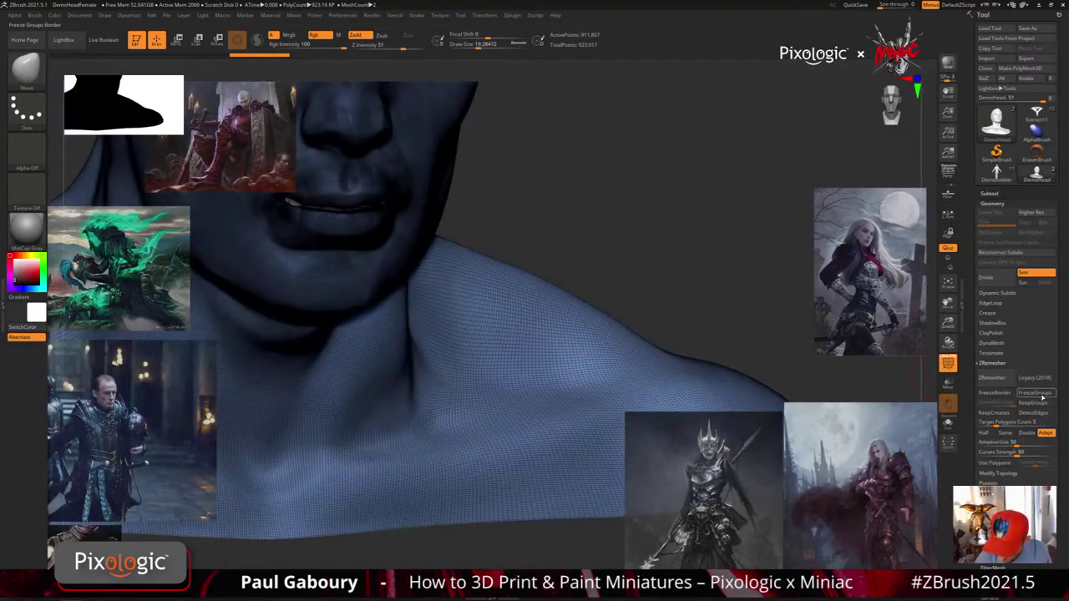
Remesh the demo head with ZRemesher, with FreezeBorder on and a target polygon count of 5
click(994, 392)
mouse_move(544, 506)
ctrl+right_down()
mouse_move(551, 539)
mouse_move(542, 466)
ctrl+right_up()
ctrl+right_drag(543, 466, 540, 484)
key(s)
drag(539, 485, 523, 481)
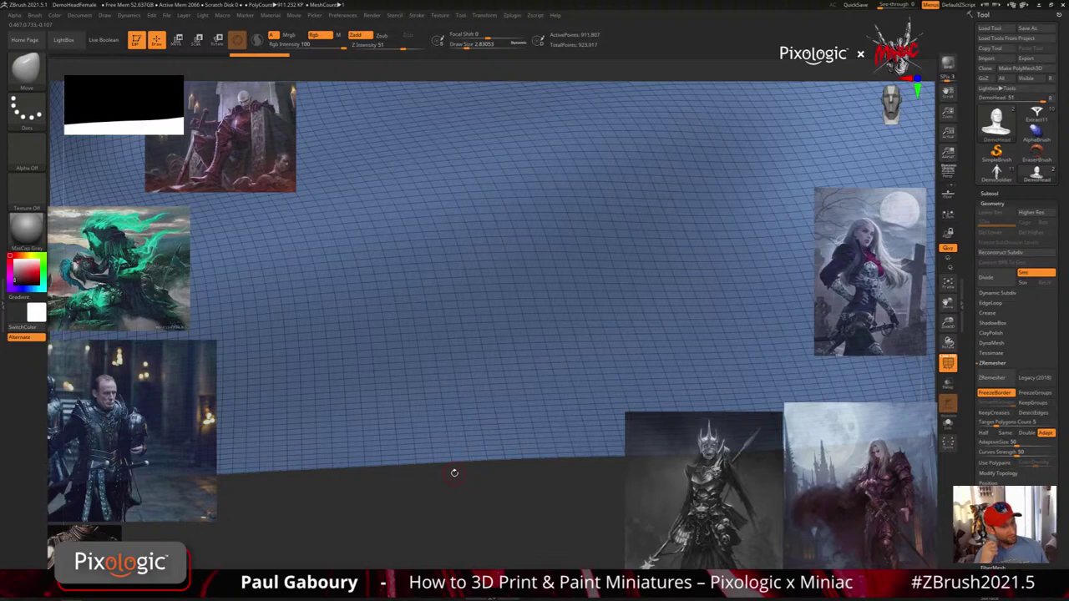
ctrl+right_drag(568, 437, 557, 391)
shift+right_drag(558, 390, 555, 417)
drag(553, 423, 544, 415)
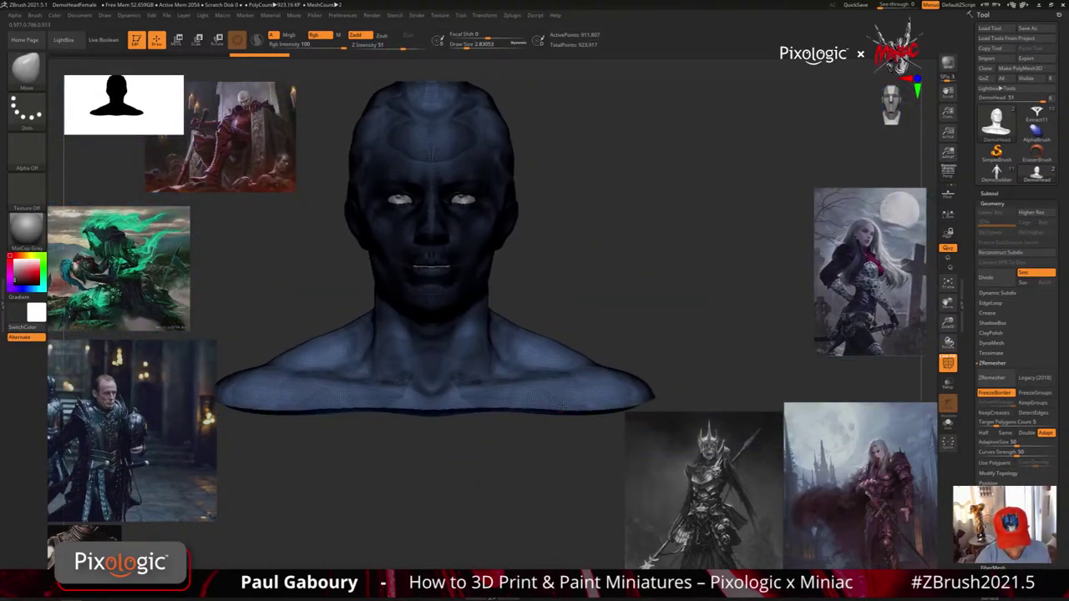
click(999, 379)
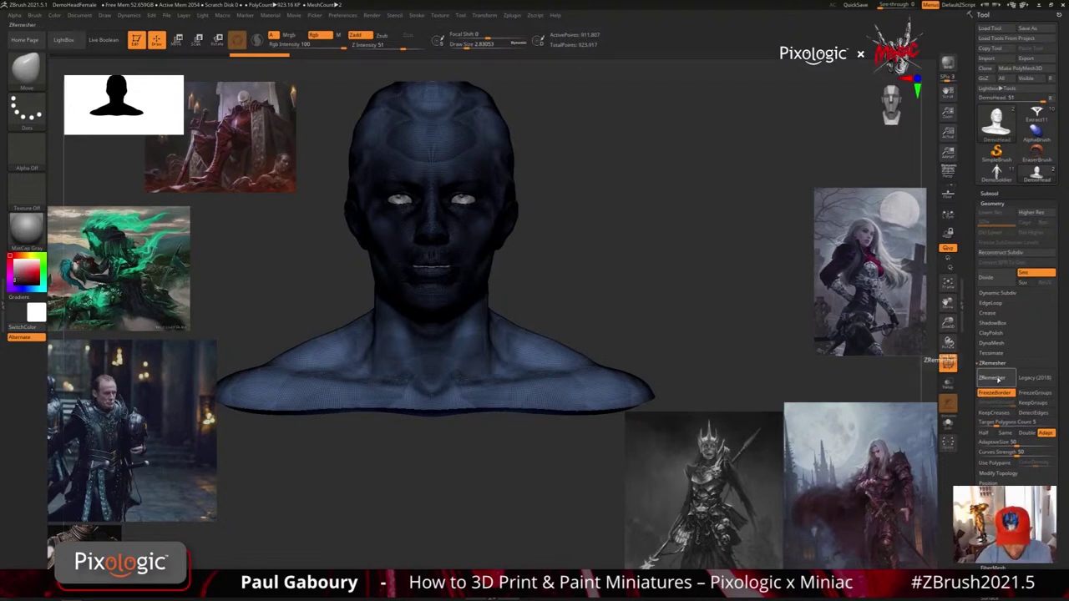
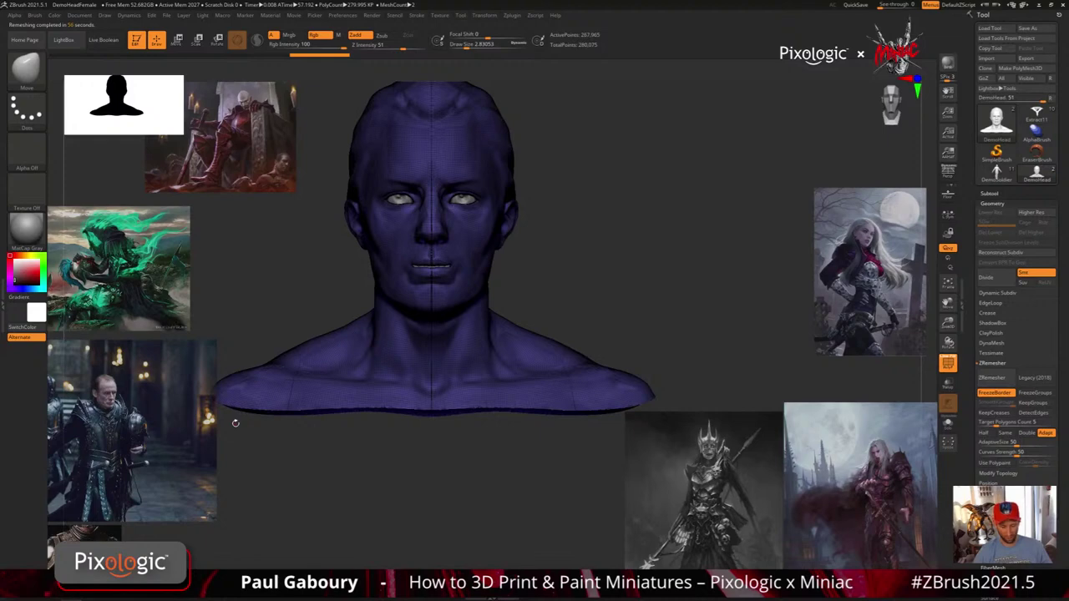
Compare the bust's open border topology before and after remeshing, and undo the FreezeBorder remesh
alt+right_drag(522, 518, 497, 476)
mouse_move(496, 476)
ctrl+right_down()
mouse_move(554, 391)
mouse_move(571, 500)
mouse_move(558, 414)
ctrl+right_up()
shift+drag(559, 413, 381, 411)
key(ctrl+z)
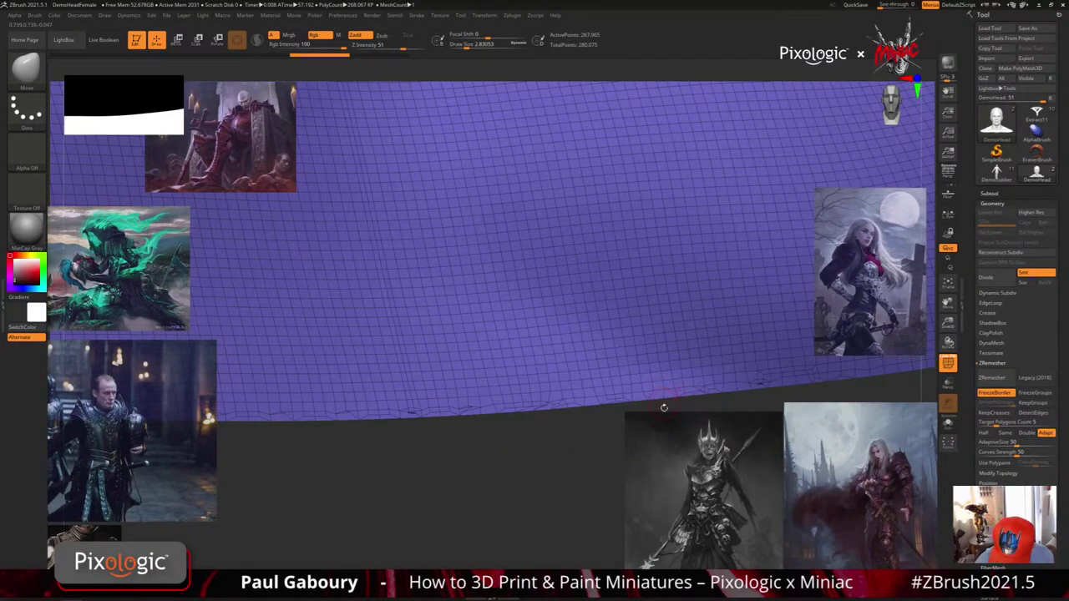
key(ctrl+z)
key(ctrl+shift+z)
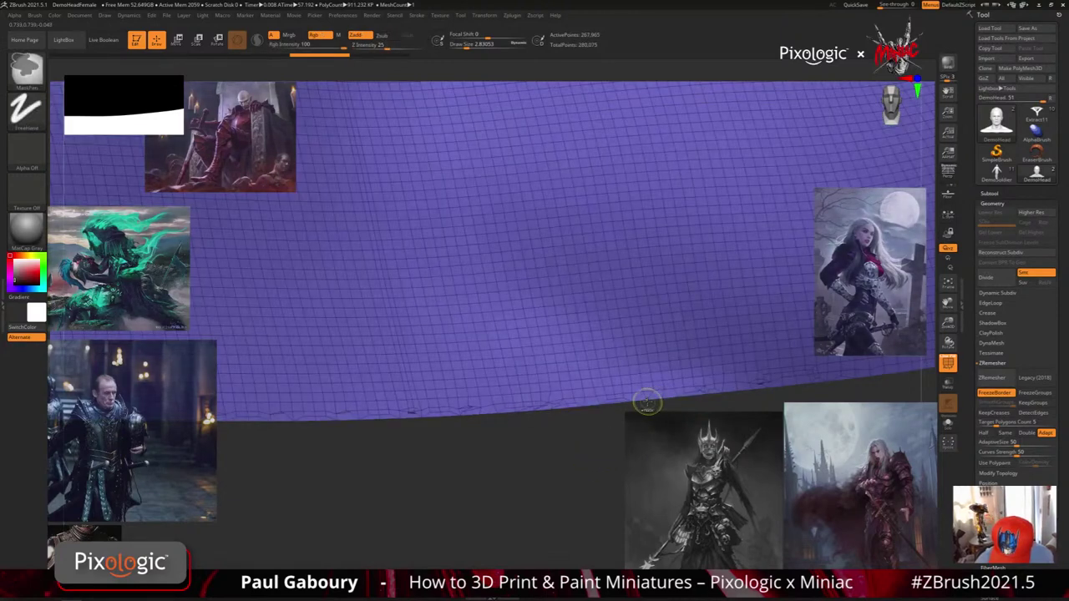
key(ctrl+z)
key(ctrl+shift+z)
key(ctrl+z)
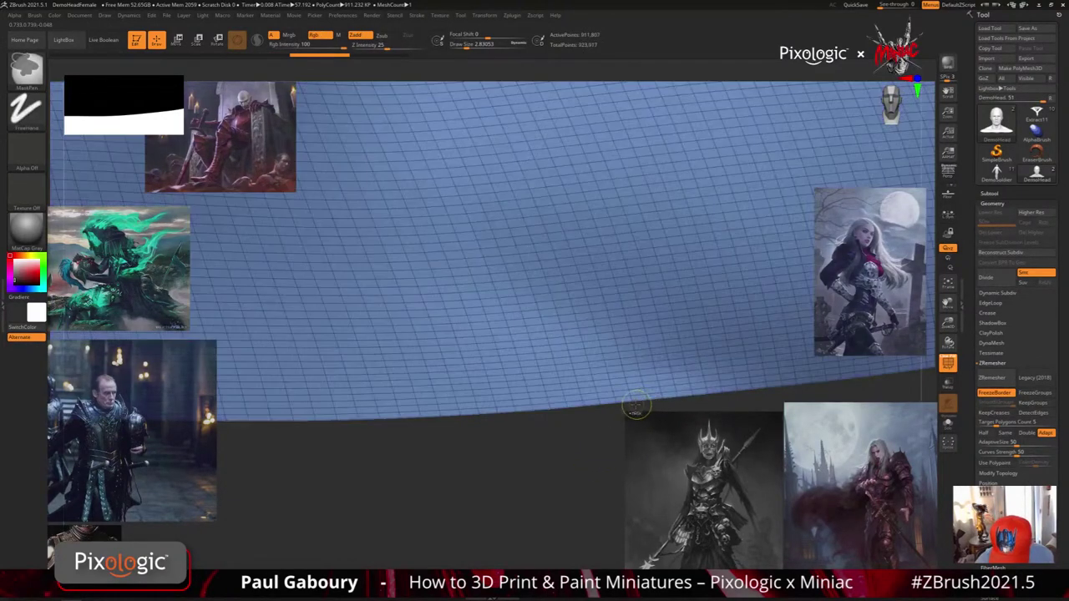
key(ctrl+shift+z)
key(ctrl+z)
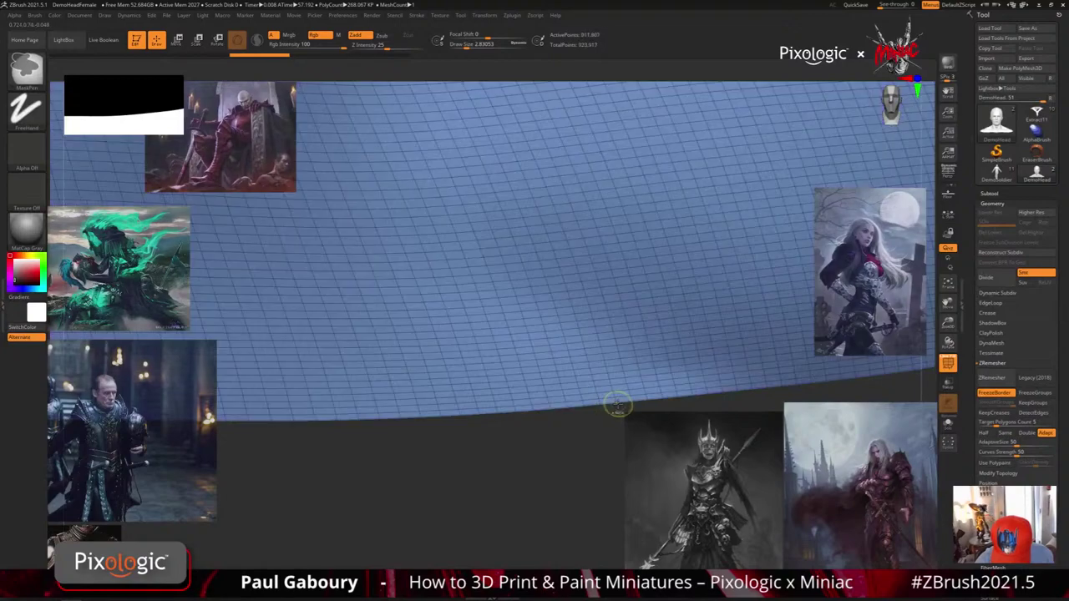
Switch back to the armoured female figure, hide the wireframe, and open its subtool list
mouse_move(577, 482)
ctrl+right_down()
mouse_move(487, 501)
mouse_move(476, 472)
ctrl+right_up()
ctrl+right_drag(475, 473, 480, 503)
mouse_move(479, 503)
mouse_down()
mouse_move(479, 489)
mouse_move(495, 507)
mouse_move(486, 489)
mouse_up()
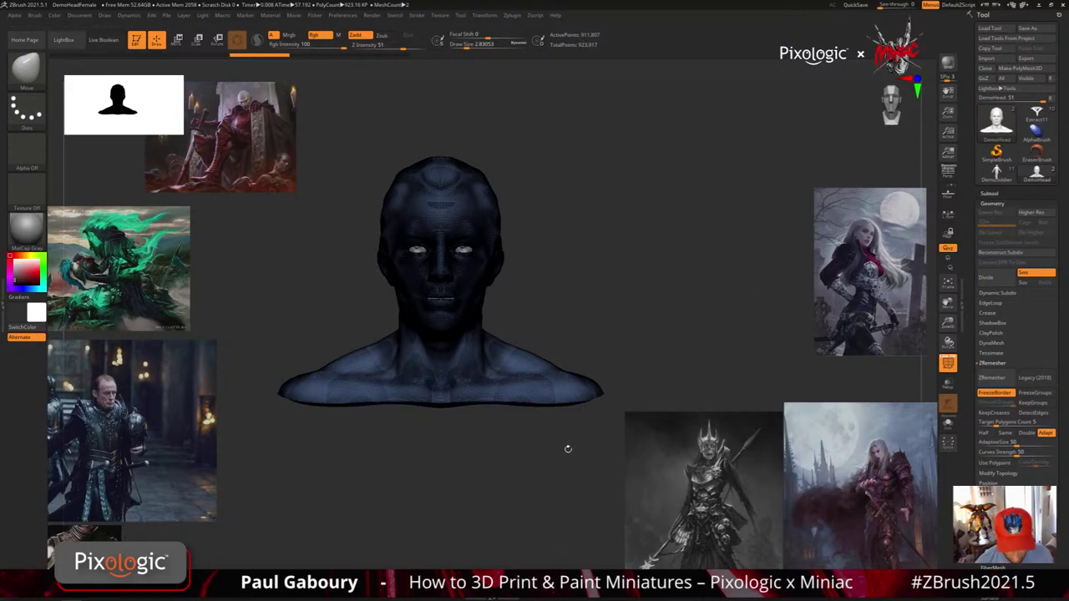
click(1036, 124)
alt+right_drag(589, 421, 576, 551)
ctrl+right_drag(576, 551, 582, 465)
key(shift+f)
alt+drag(584, 462, 585, 427)
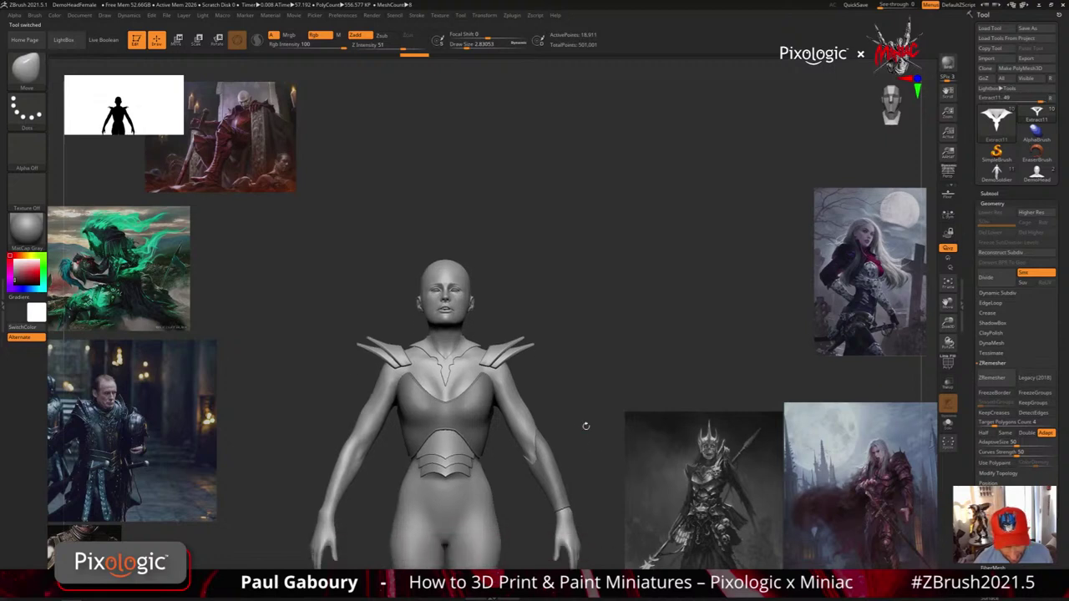
click(989, 194)
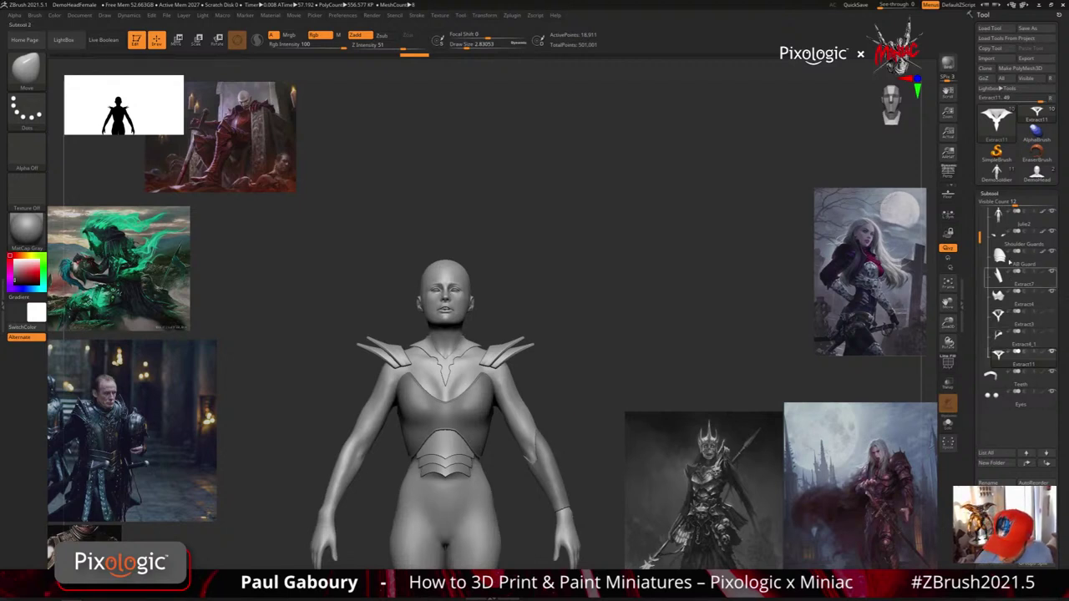
Make the female body the active subtool and hide the shoulder guards, abdominal guard, collar and remaining armour pieces
click(948, 424)
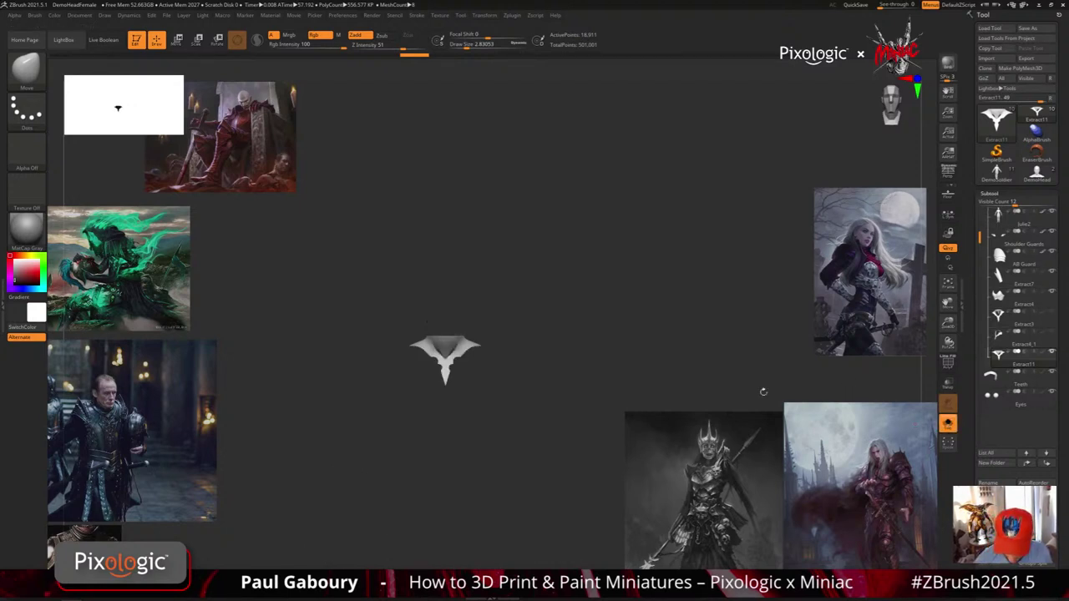
click(948, 424)
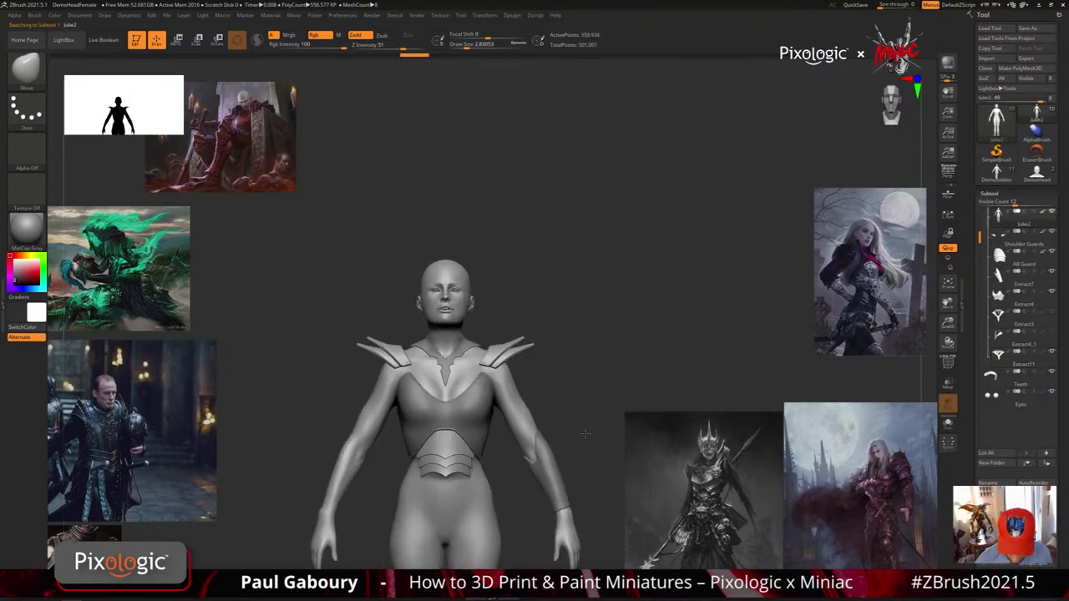
click(1051, 234)
click(1051, 254)
click(1052, 295)
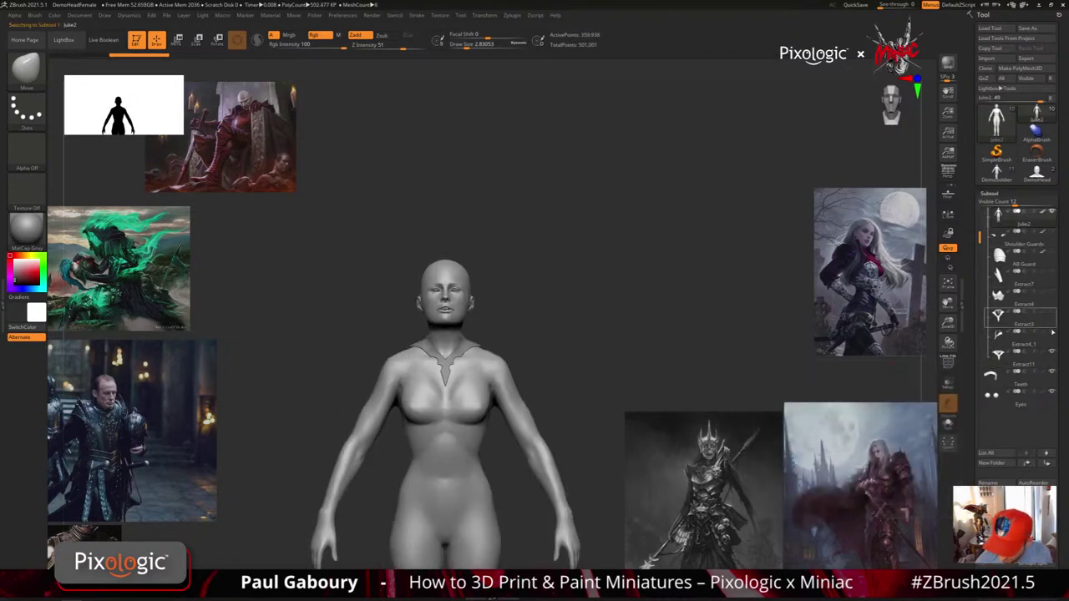
click(1051, 353)
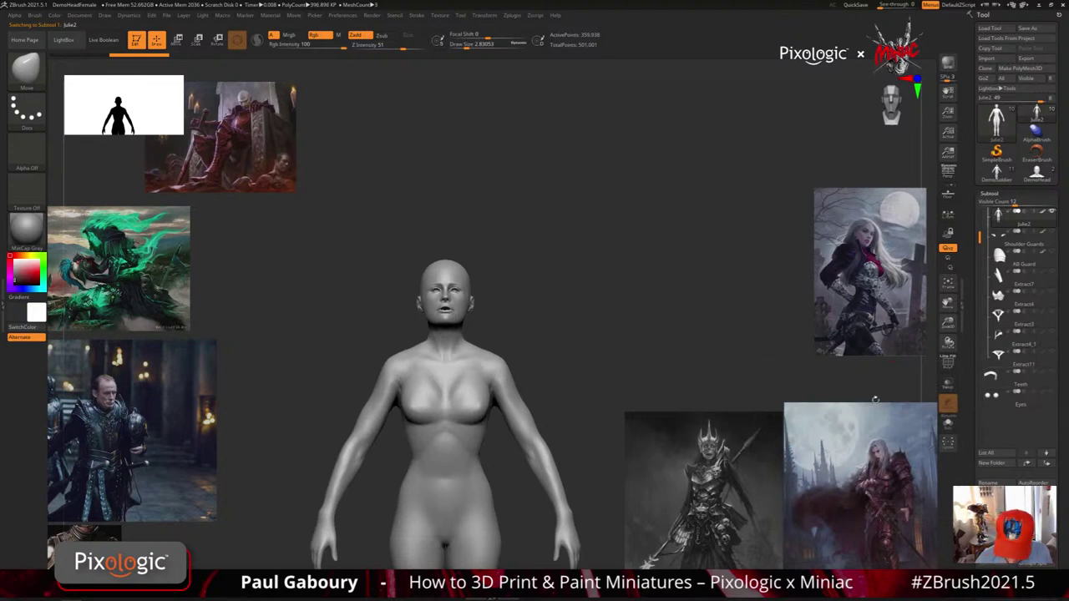
Choose the Topology brush for work on the neck and set its draw size to about 4.39
right_drag(574, 418, 501, 442)
ctrl+right_drag(563, 470, 534, 453)
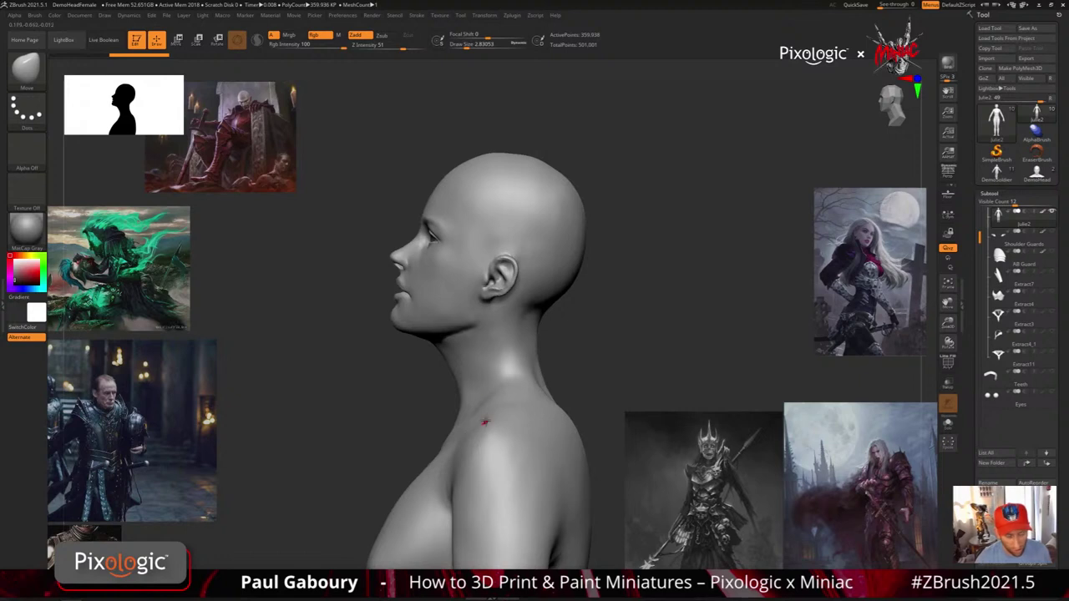
drag(484, 421, 485, 387)
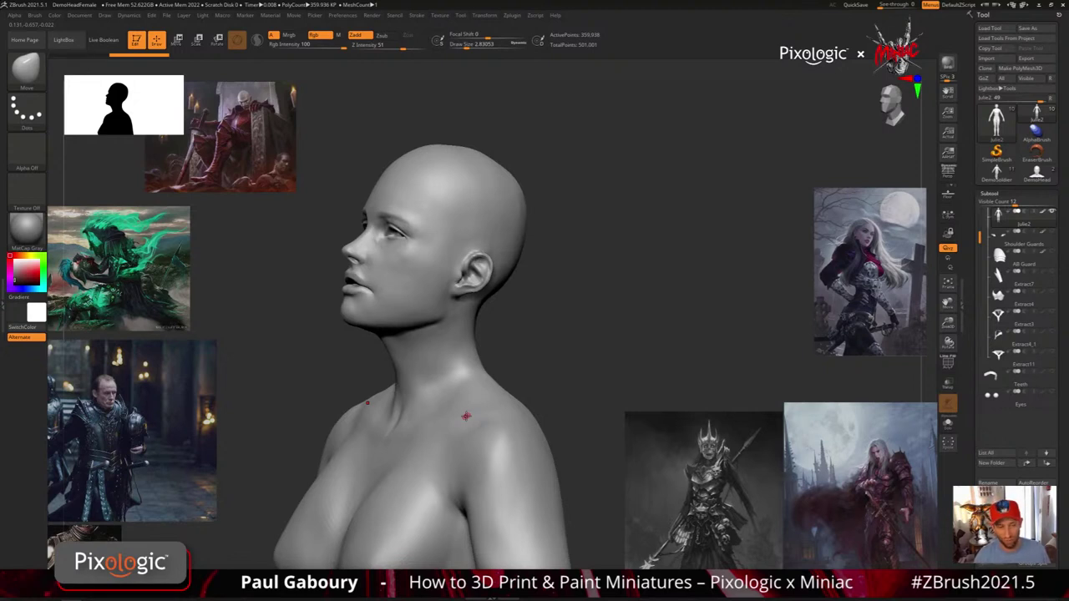
key(b)
key(t)
key(o)
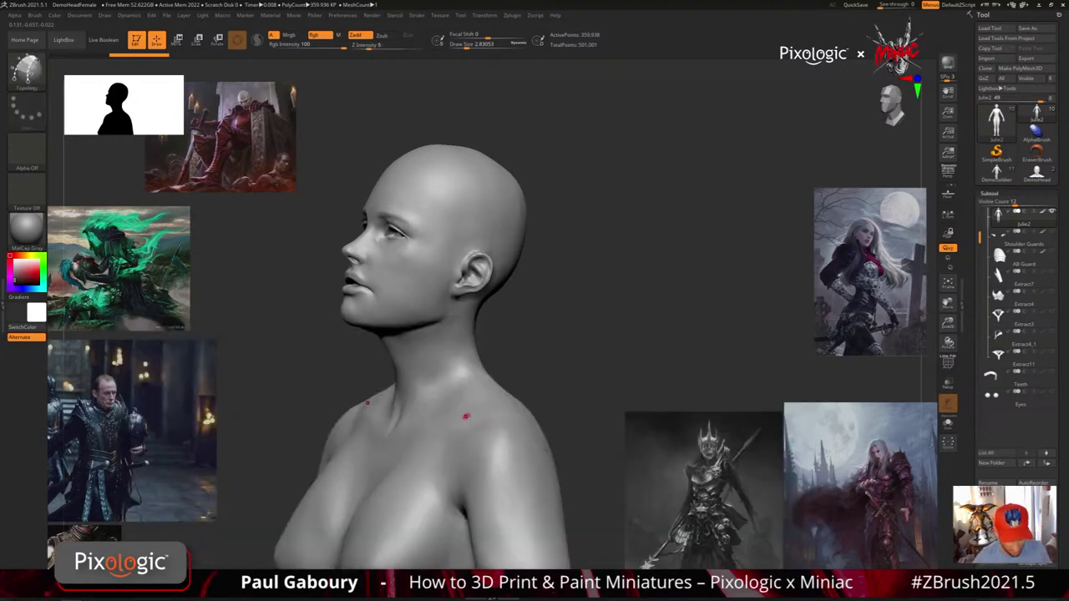
key(s)
click(442, 393)
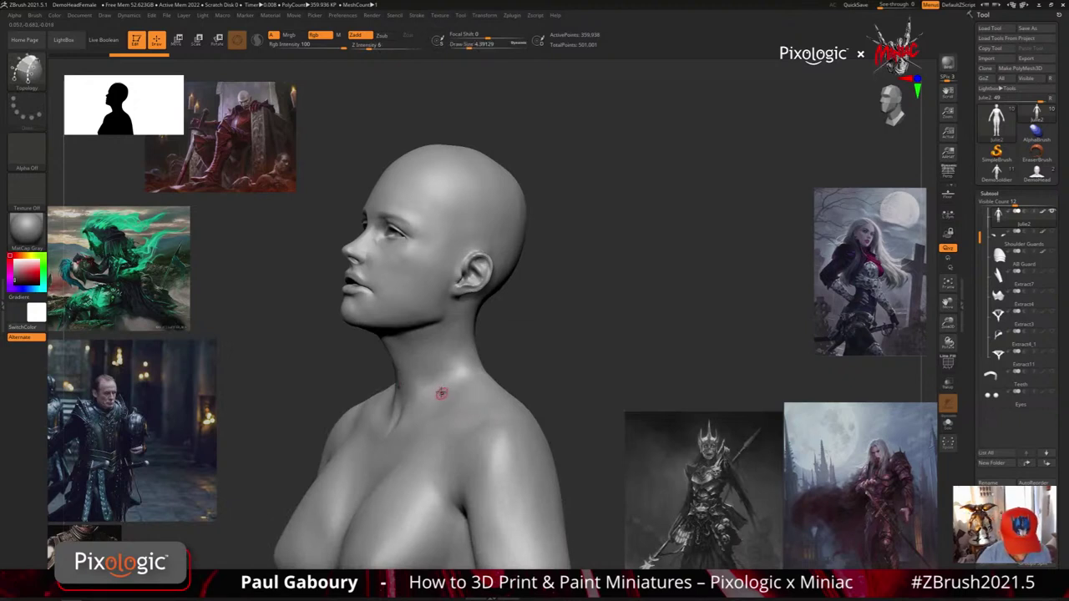
Draw a series of short vertical topology curves around the base of the neck, from the collarbone to the spine
ctrl+right_drag(442, 393, 439, 397)
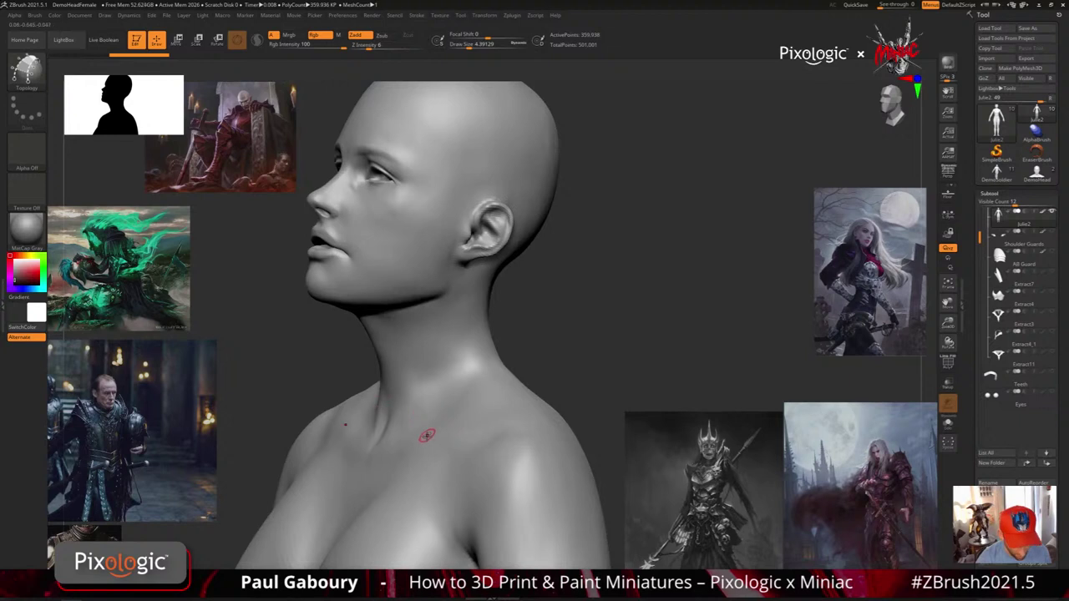
mouse_move(454, 398)
right_down()
mouse_move(480, 415)
mouse_move(477, 383)
mouse_move(543, 338)
mouse_move(544, 373)
mouse_move(530, 375)
mouse_move(551, 400)
mouse_move(577, 346)
right_up()
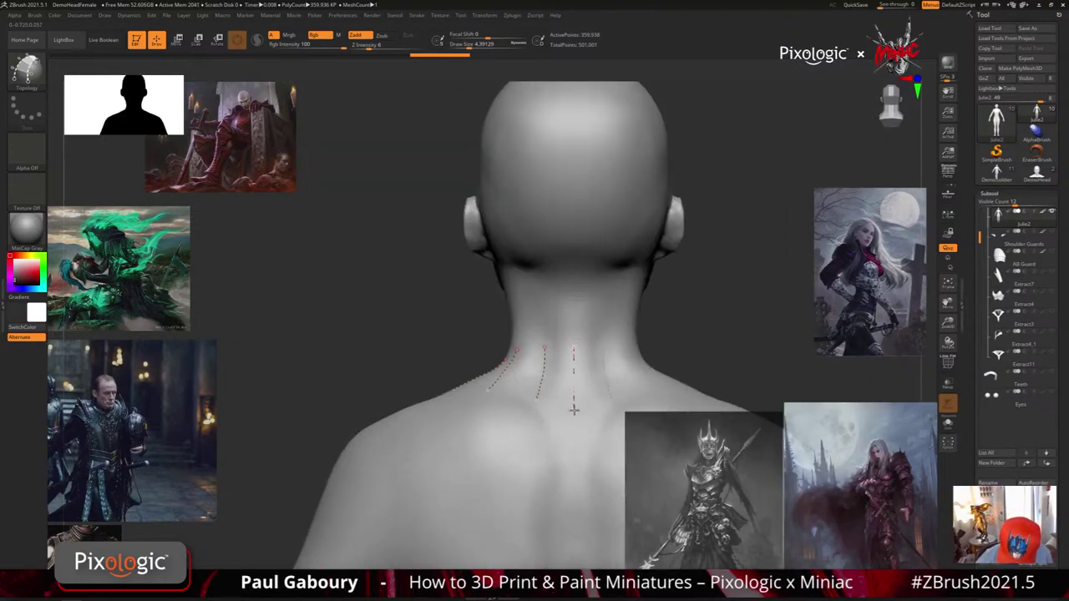
mouse_move(574, 409)
right_down()
mouse_move(560, 477)
mouse_move(558, 464)
right_up()
right_drag(634, 352, 622, 335)
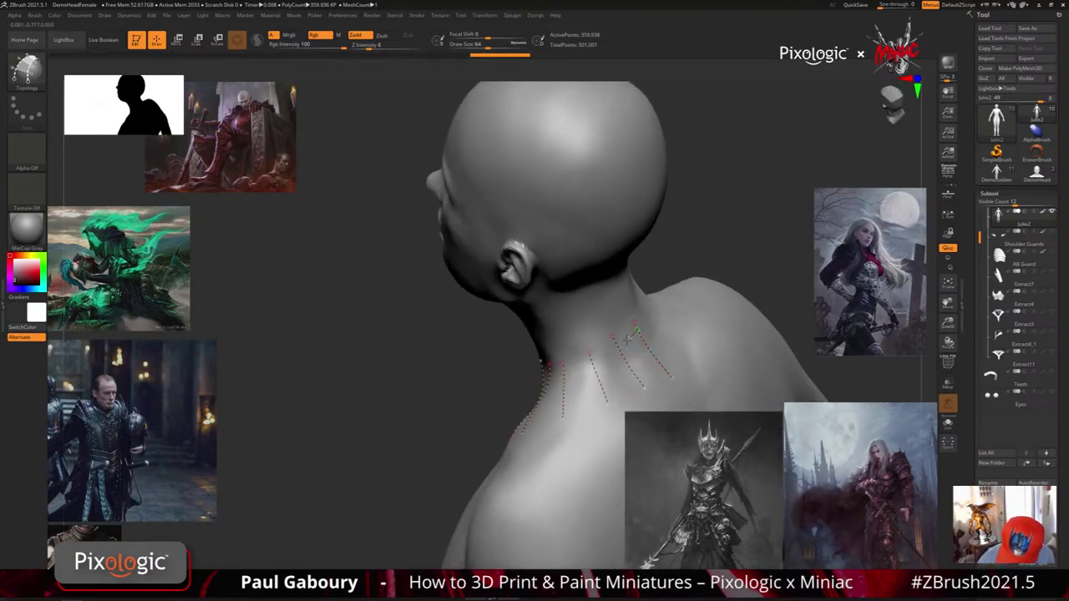
Cross the vertical neck curves with an upper and a lower topology curve to form a continuous collar band of faces
drag(582, 369, 546, 379)
right_drag(556, 401, 574, 380)
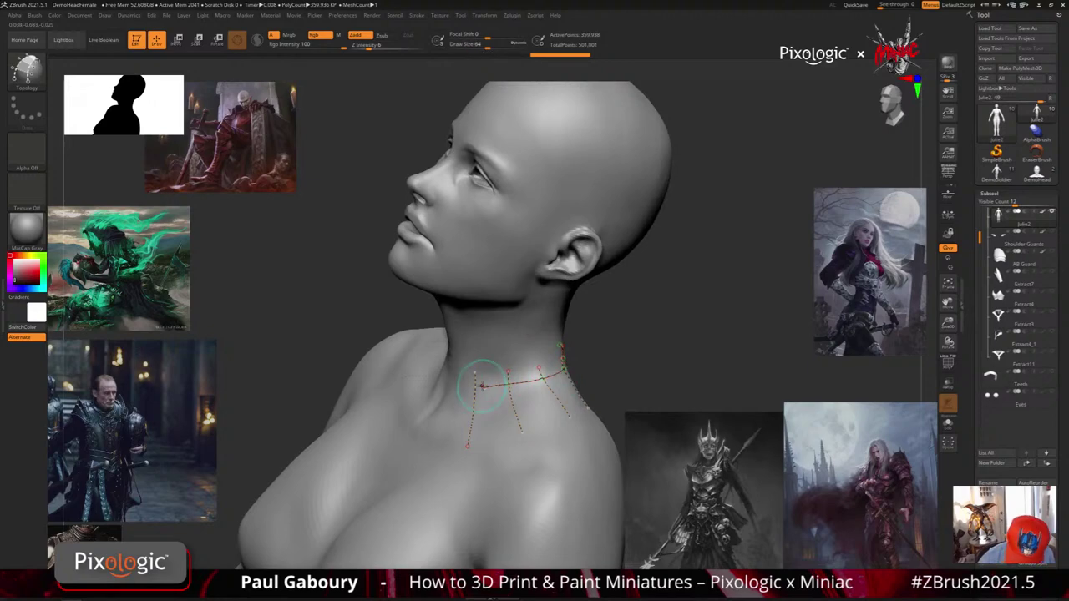
drag(483, 387, 472, 382)
right_drag(471, 381, 440, 416)
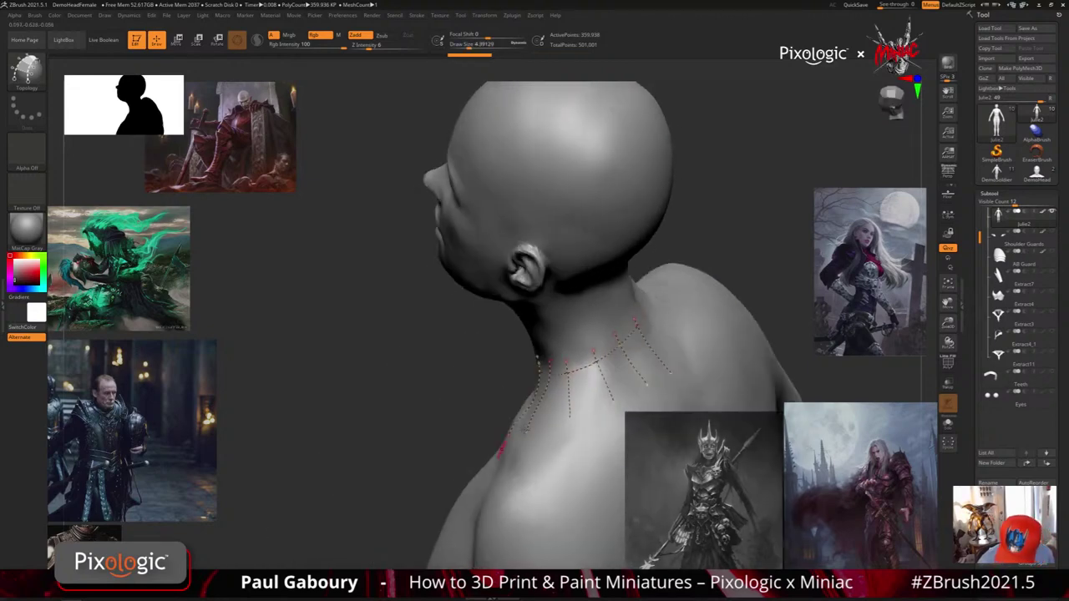
drag(601, 399, 566, 442)
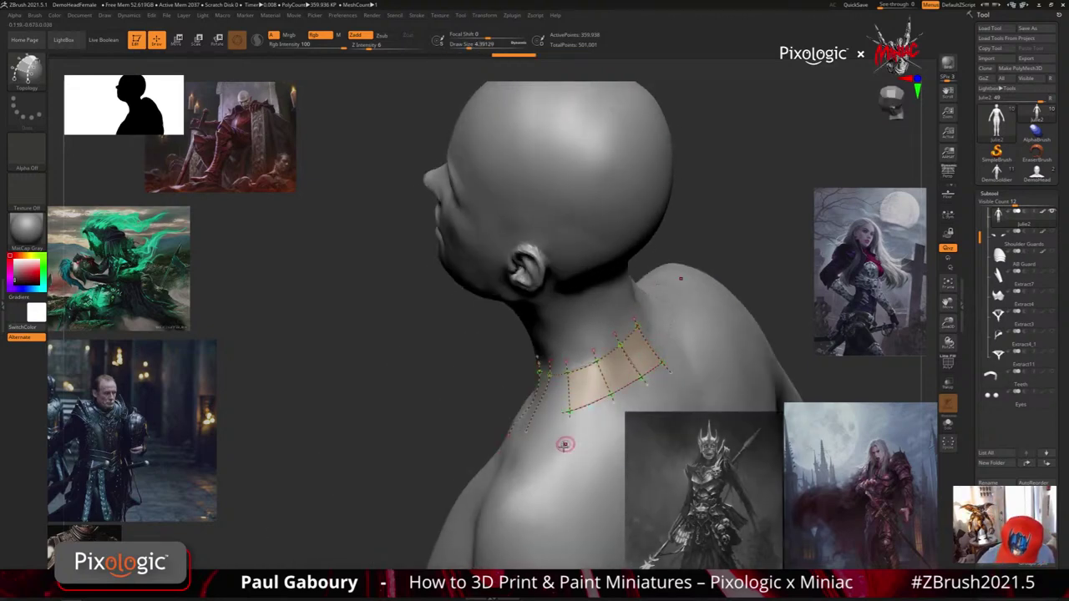
right_drag(565, 442, 575, 426)
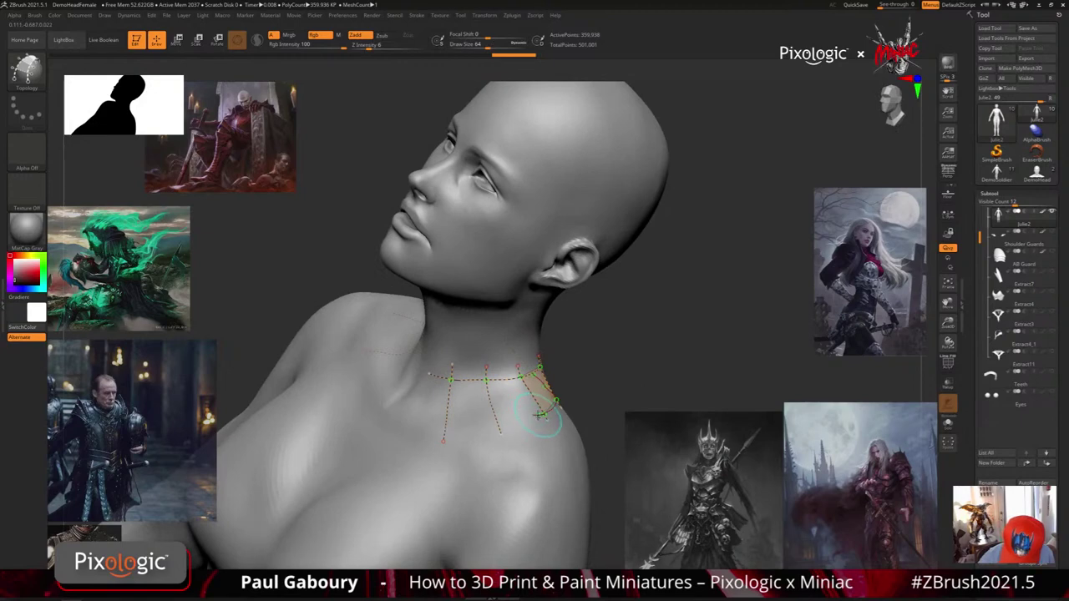
drag(482, 422, 418, 423)
alt+drag(551, 497, 557, 484)
mouse_move(557, 484)
right_down()
mouse_move(506, 496)
mouse_move(540, 494)
mouse_move(523, 515)
right_up()
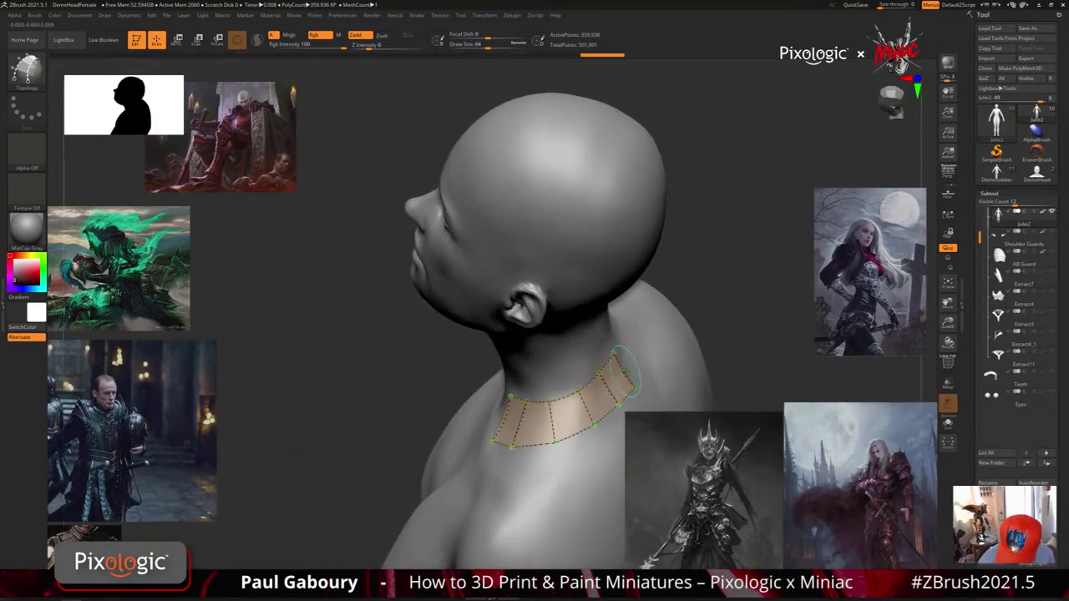
right_drag(624, 381, 608, 364)
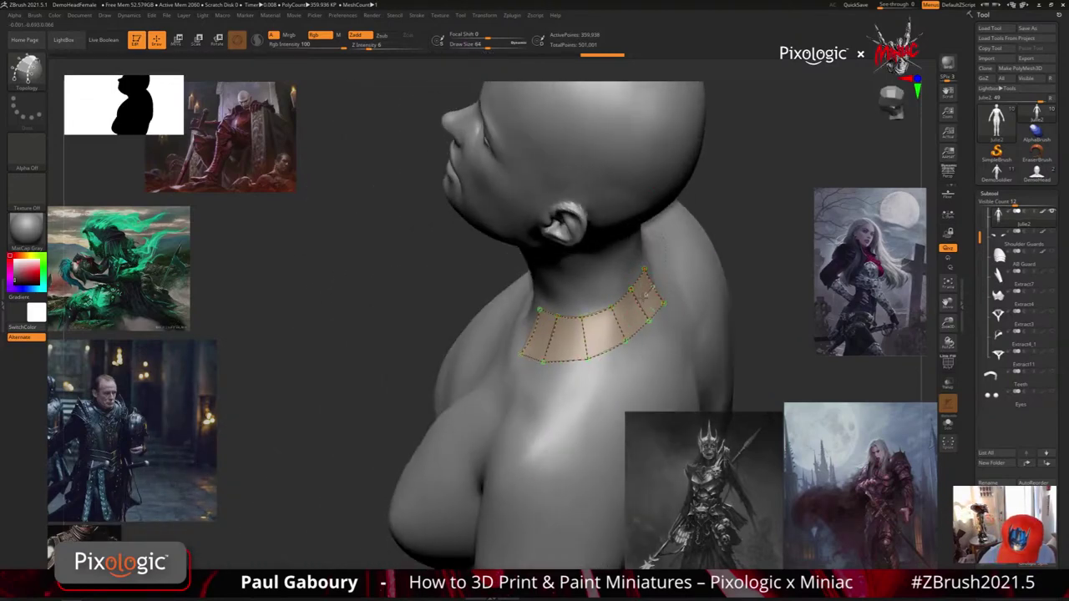
right_drag(524, 346, 585, 402)
Generate the collar mesh from the topology curves and split its unmasked points from the body into a separate subtool
click(558, 457)
key(shift+f)
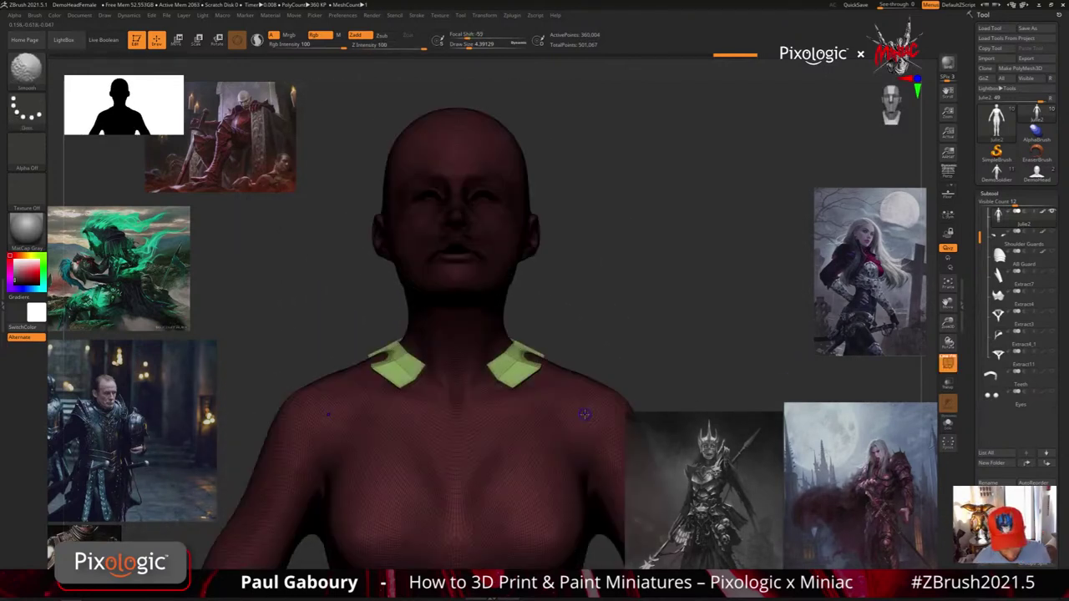
key(shift+f)
drag(1061, 538, 1062, 484)
scroll(1061, 483, down, 4)
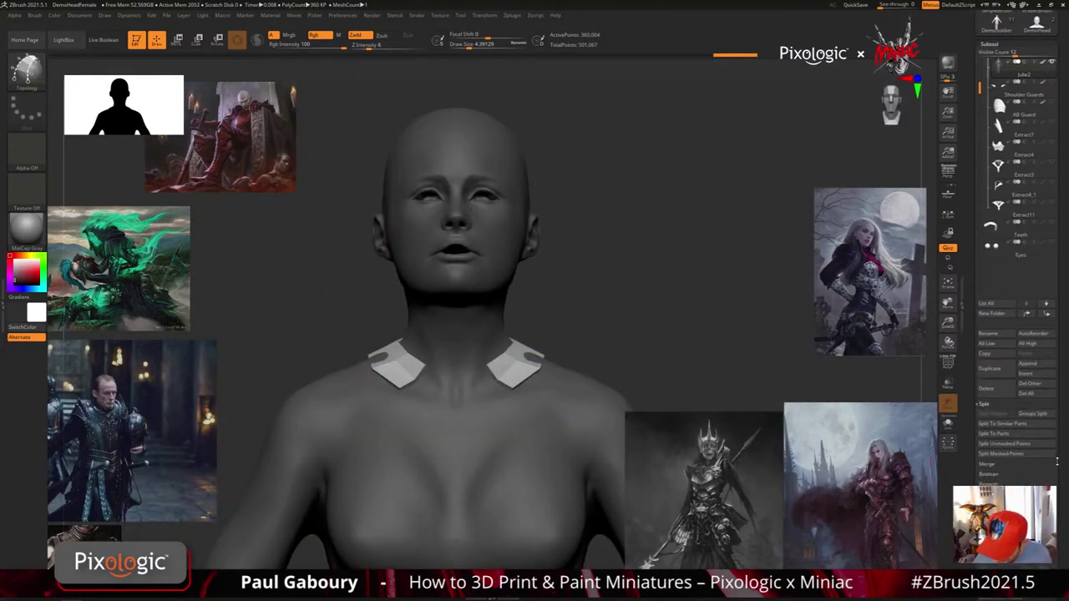
click(1009, 434)
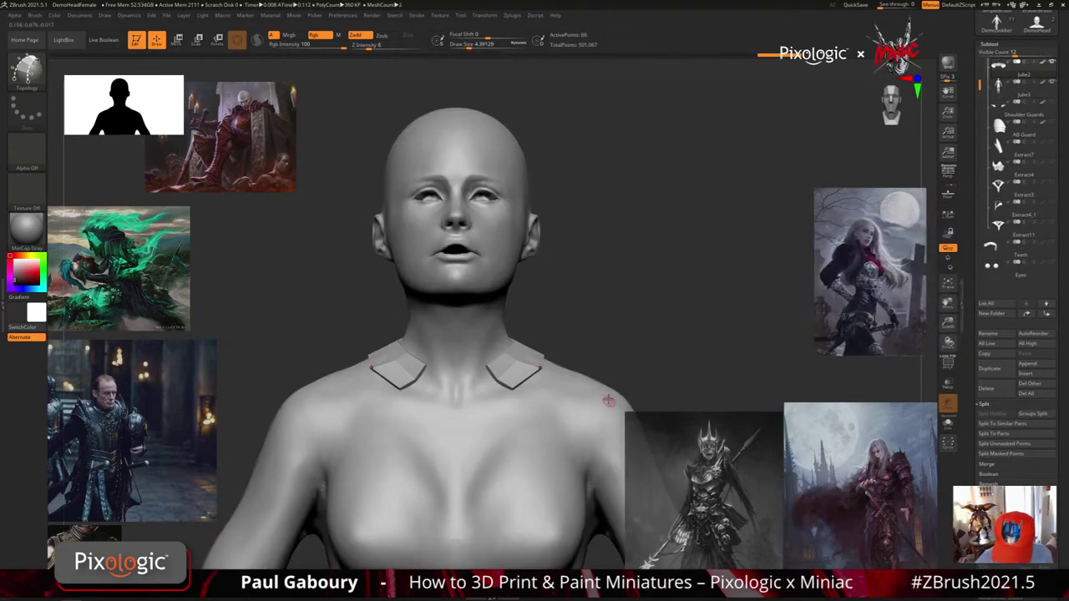
Set ZModeler's edge action to Crease with the EdgeLoop Complete target and crease the collar strip's edge loop
right_drag(609, 400, 608, 393)
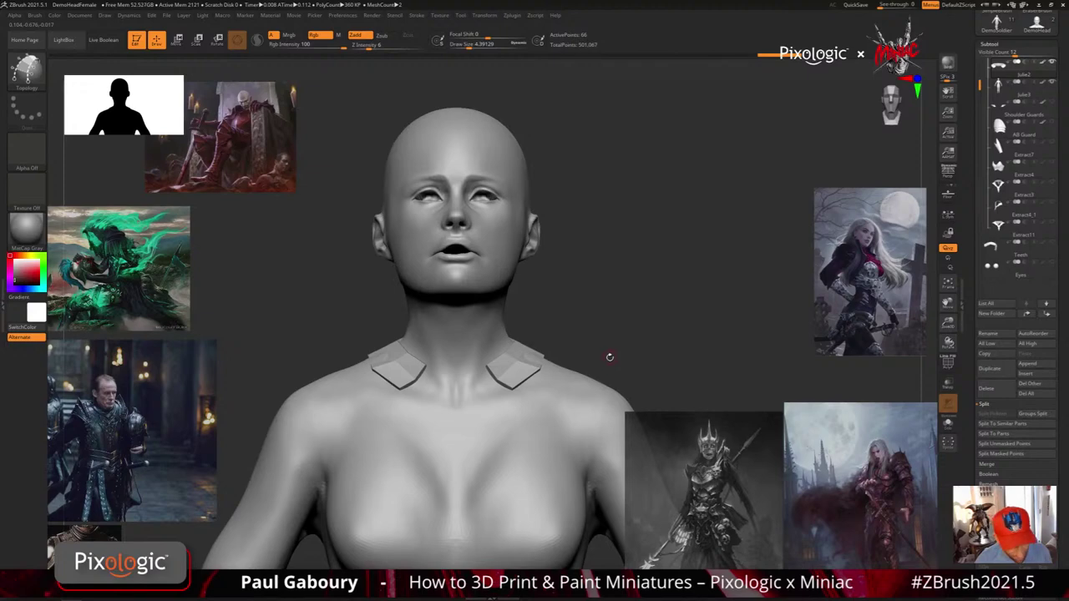
drag(604, 364, 557, 459)
key(shift+f)
mouse_move(587, 404)
alt+right_down()
mouse_move(573, 470)
mouse_move(584, 417)
alt+right_up()
key(b)
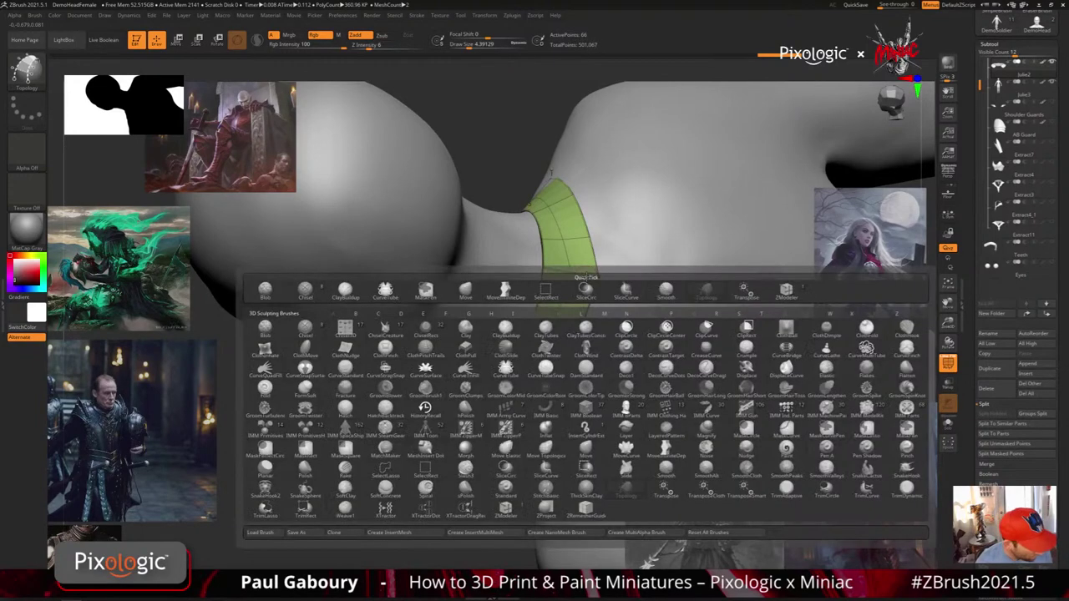
key(z)
key(m)
key(space)
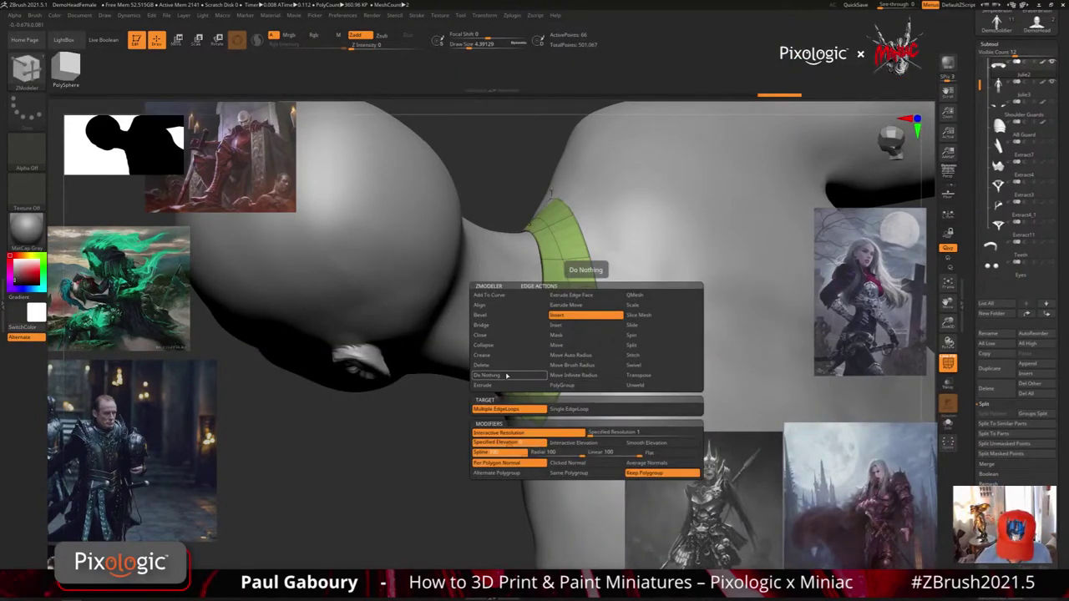
click(516, 355)
click(529, 421)
click(580, 299)
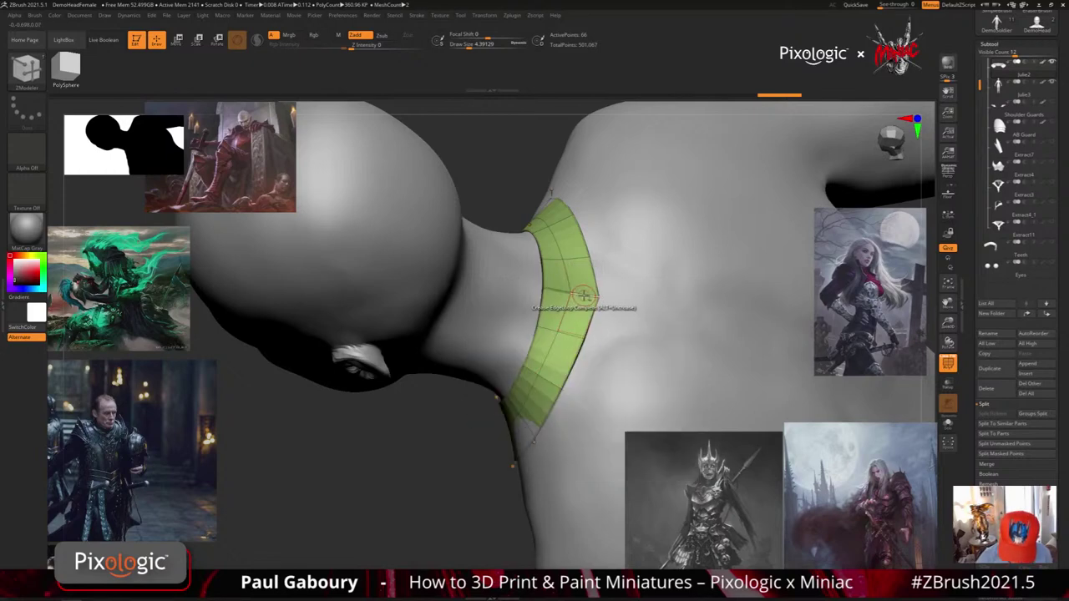
mouse_move(587, 379)
mouse_down()
mouse_move(637, 337)
mouse_move(622, 335)
mouse_up()
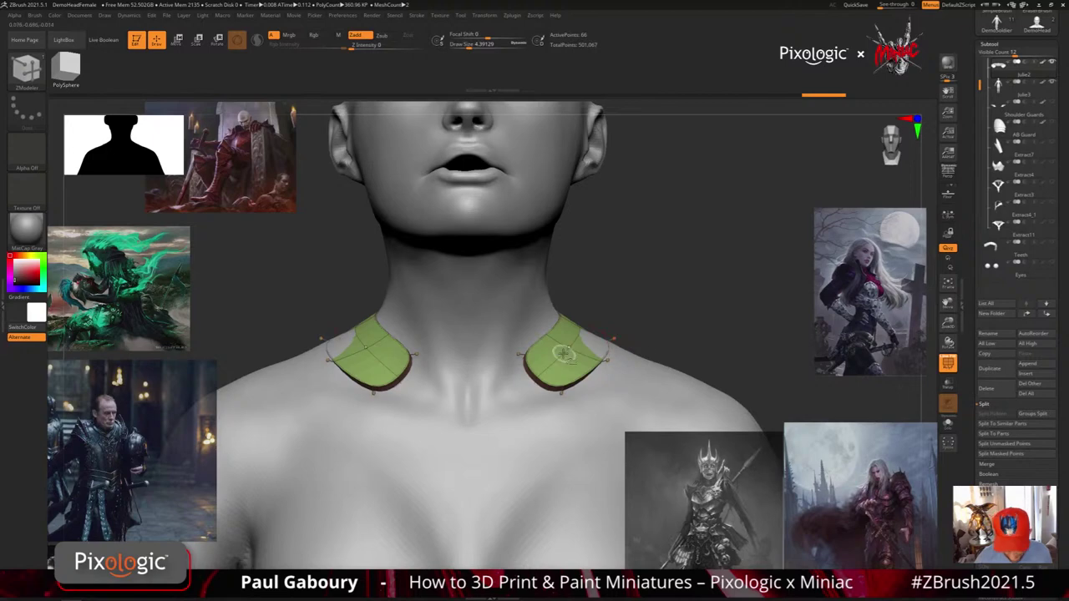
Isolate the collar strip's outer surface and delete the hidden part of its mesh
ctrl+shift+click(570, 349)
drag(711, 339, 742, 349)
scroll(1016, 306, down, 10)
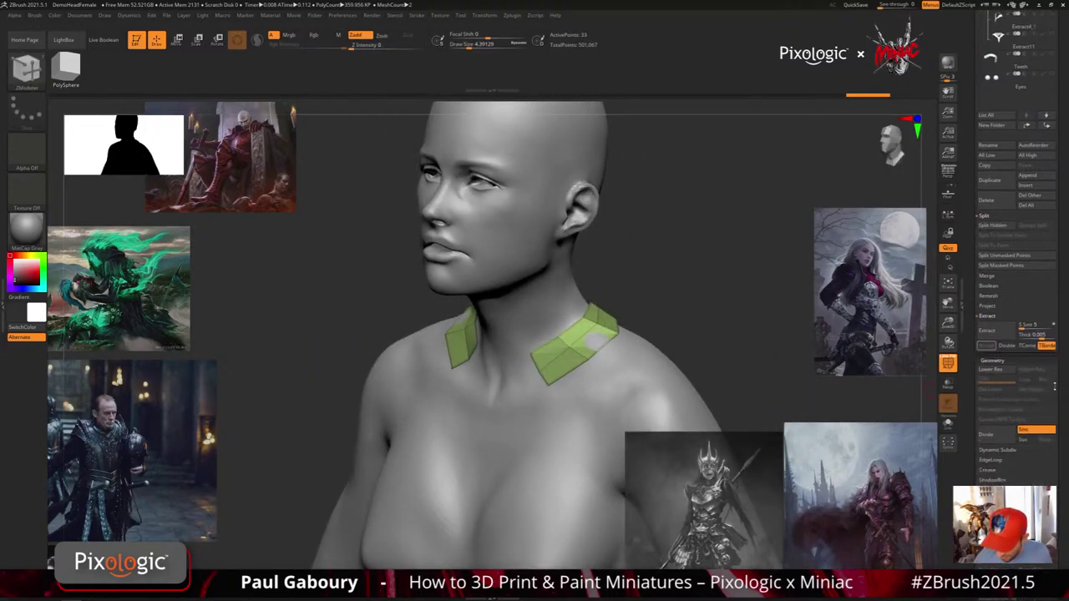
shift+click(1004, 445)
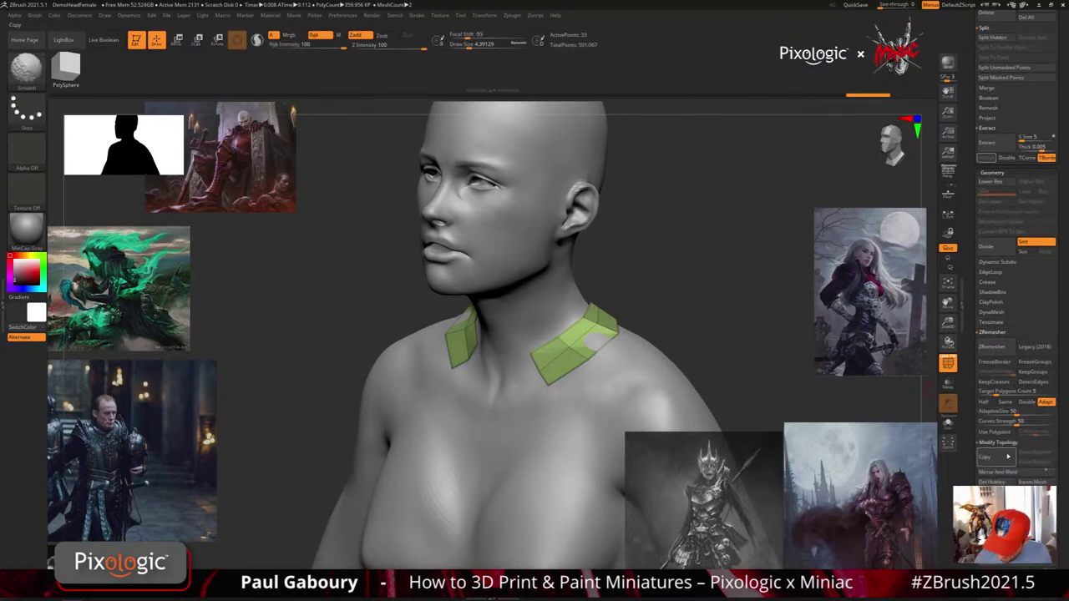
click(996, 482)
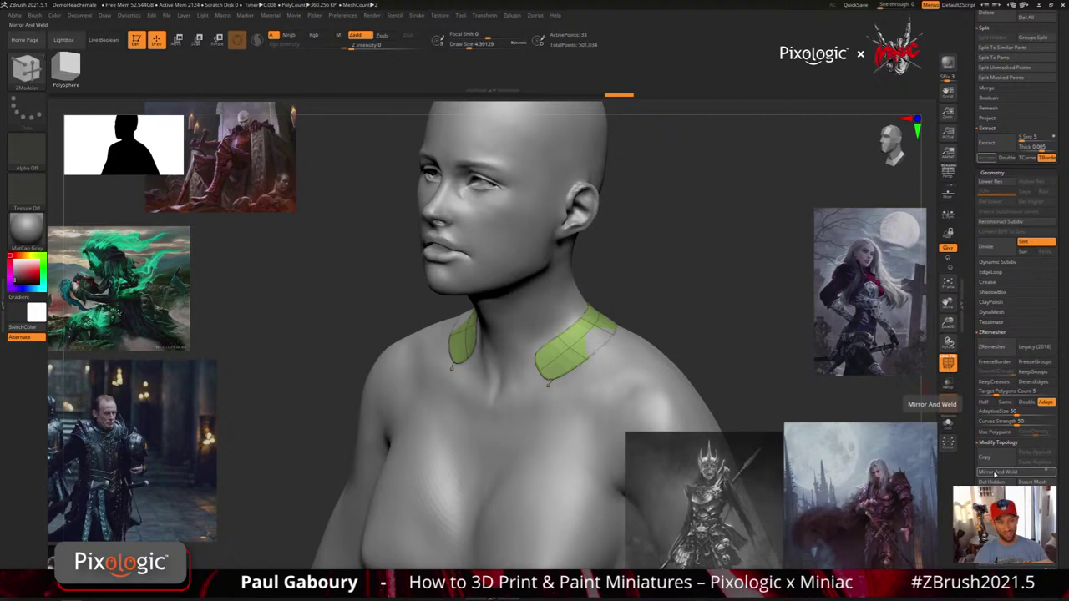
Give the collar a Dynamic Subdiv thickness of 0.00145 with an offset of 100
click(1001, 331)
click(1006, 263)
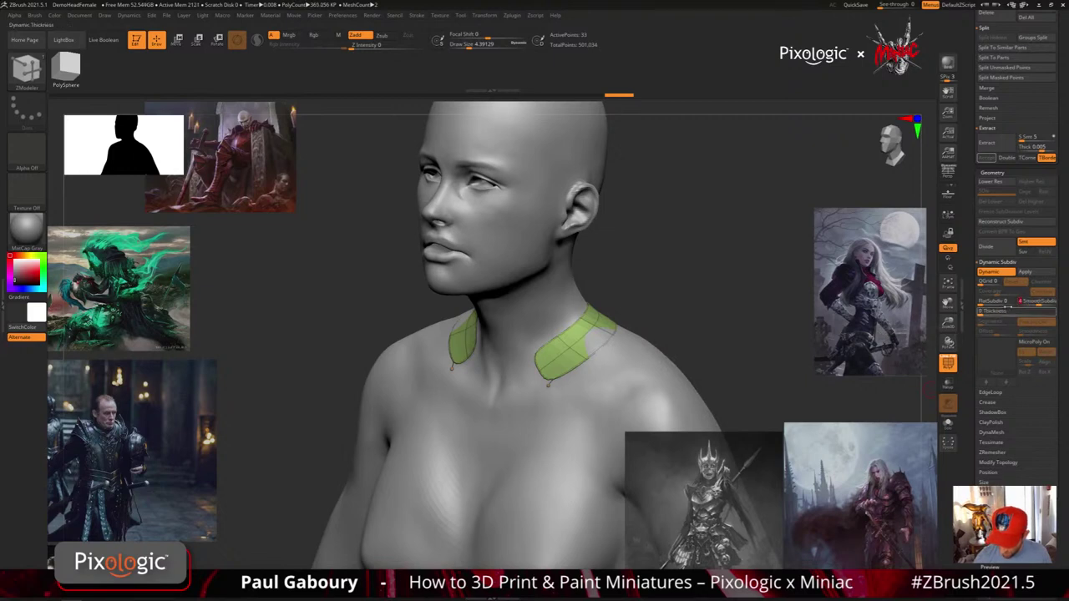
drag(981, 312, 987, 313)
click(990, 313)
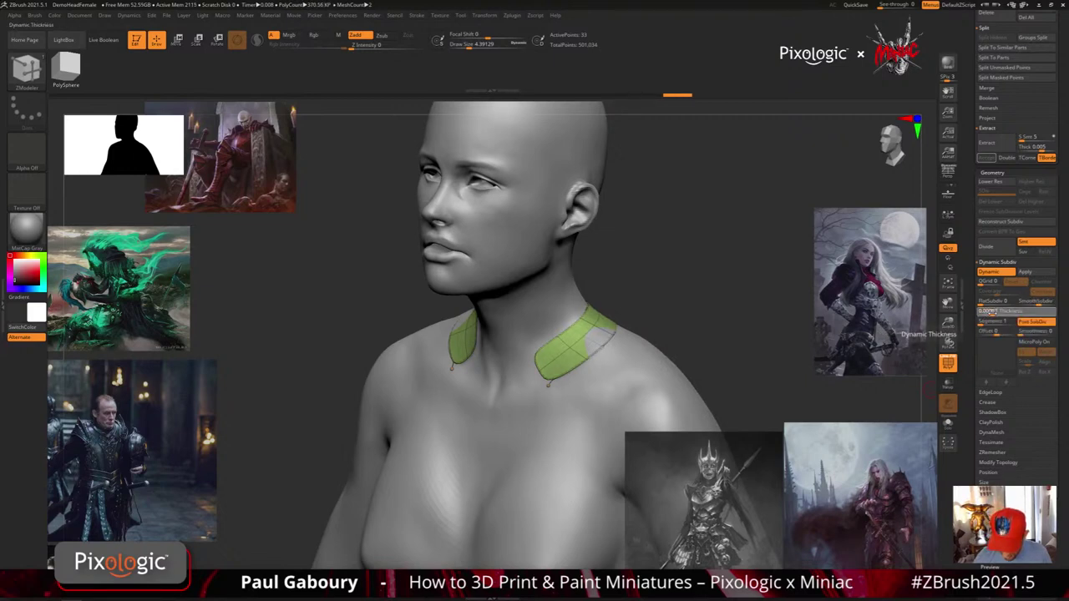
click(993, 313)
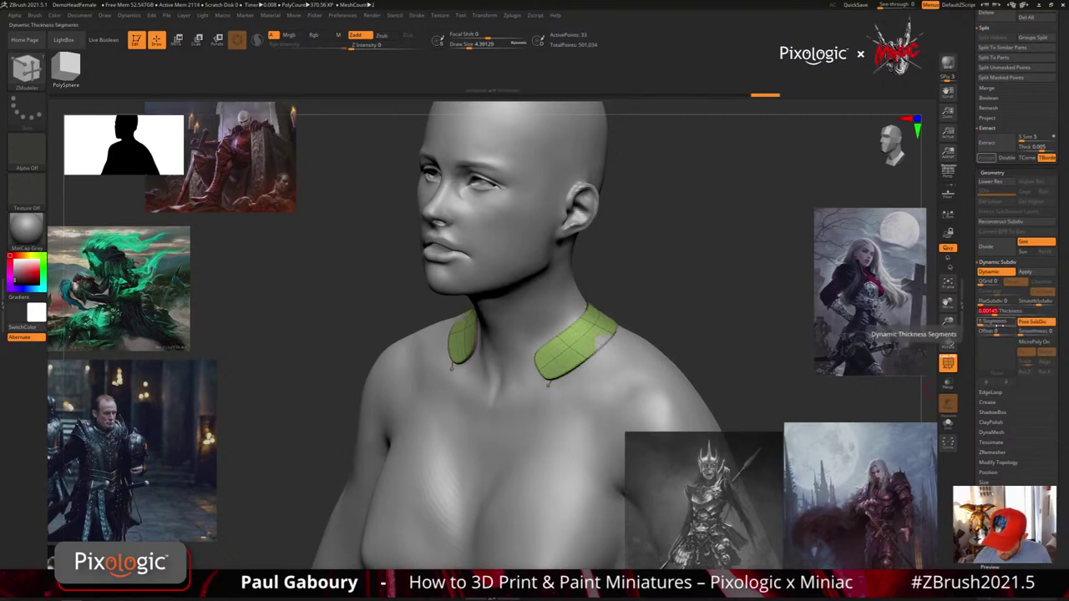
drag(1003, 333, 1015, 333)
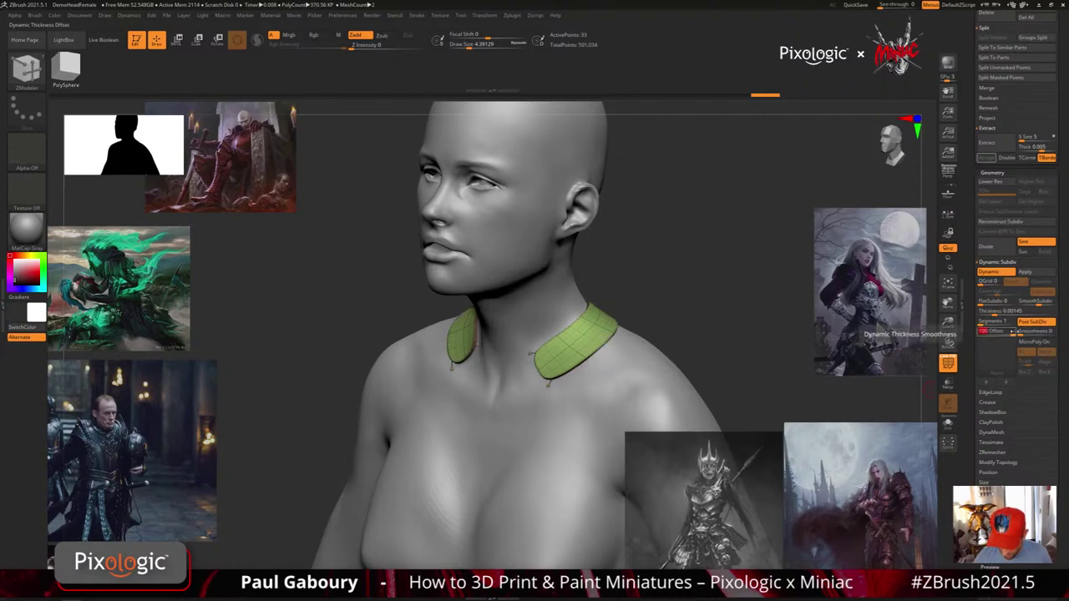
Examine the thickened collar around the neck from the front and side, with and without the wireframe
shift+drag(797, 354, 719, 345)
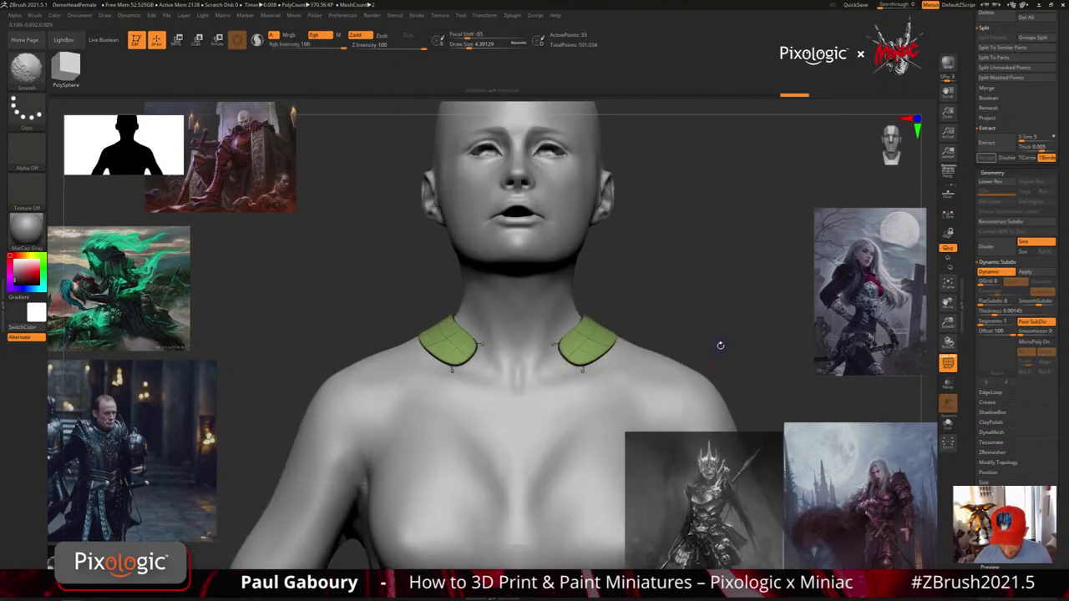
key(shift+f)
ctrl+right_drag(720, 345, 701, 379)
ctrl+right_drag(577, 372, 566, 409)
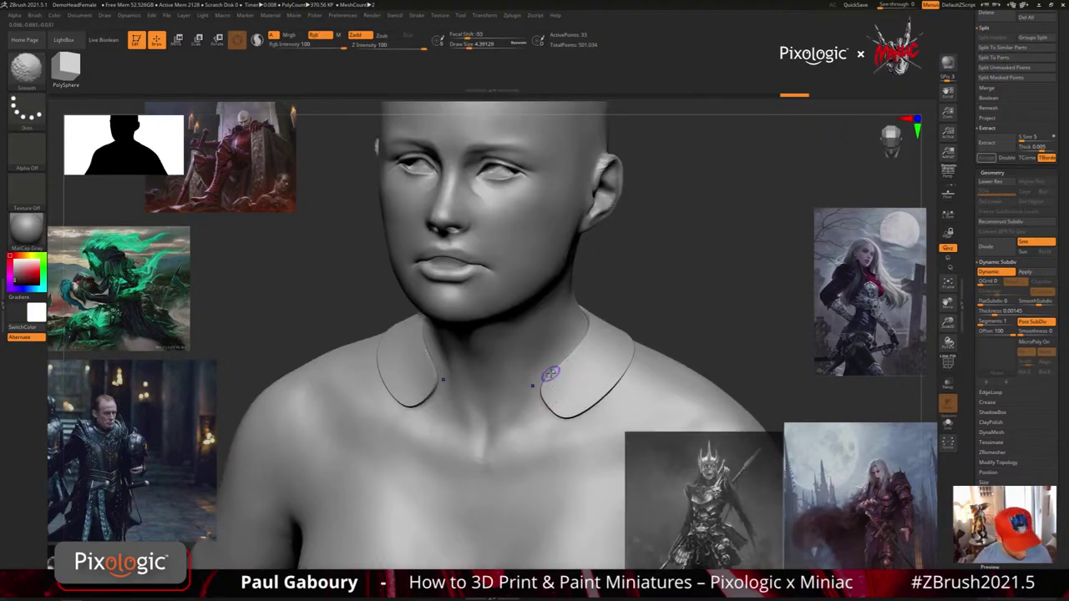
key(shift+f)
right_drag(594, 320, 551, 344)
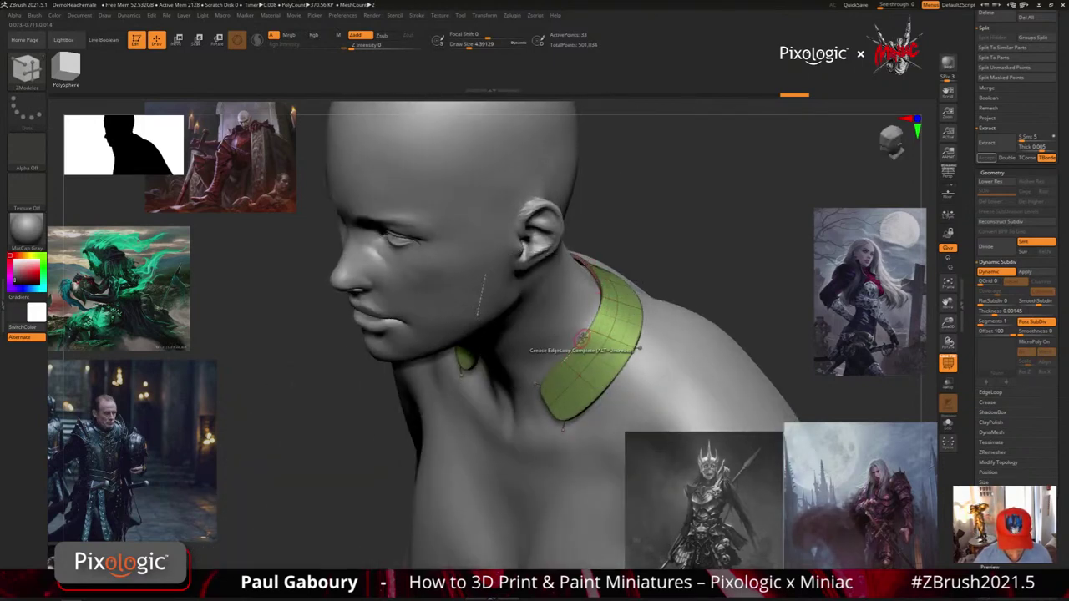
Set ZModeler's edge action to Extrude for the collar strip
right_drag(587, 337, 568, 355)
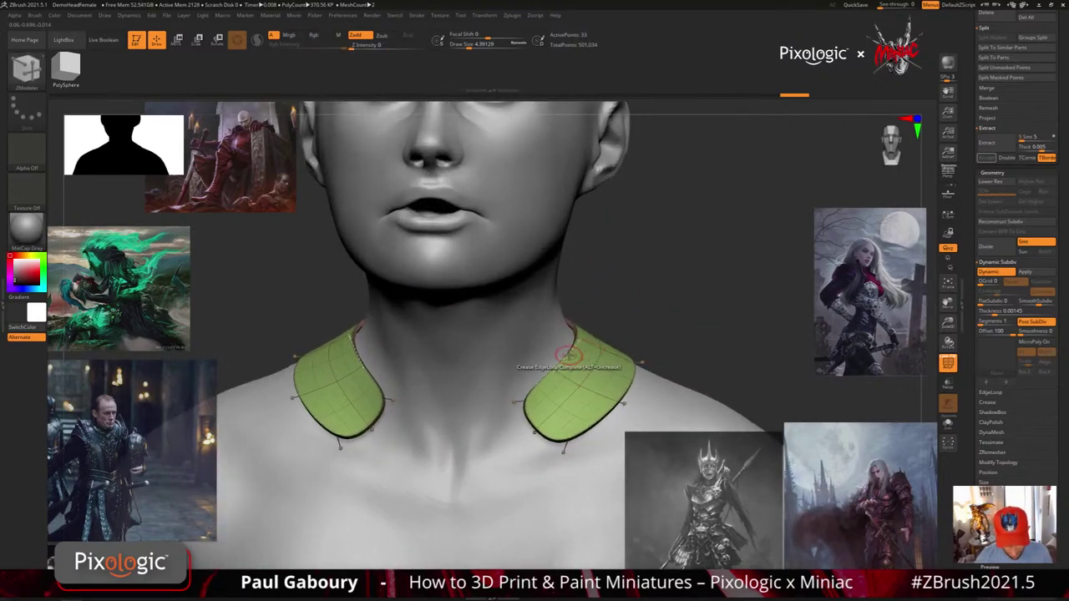
key(space)
click(501, 408)
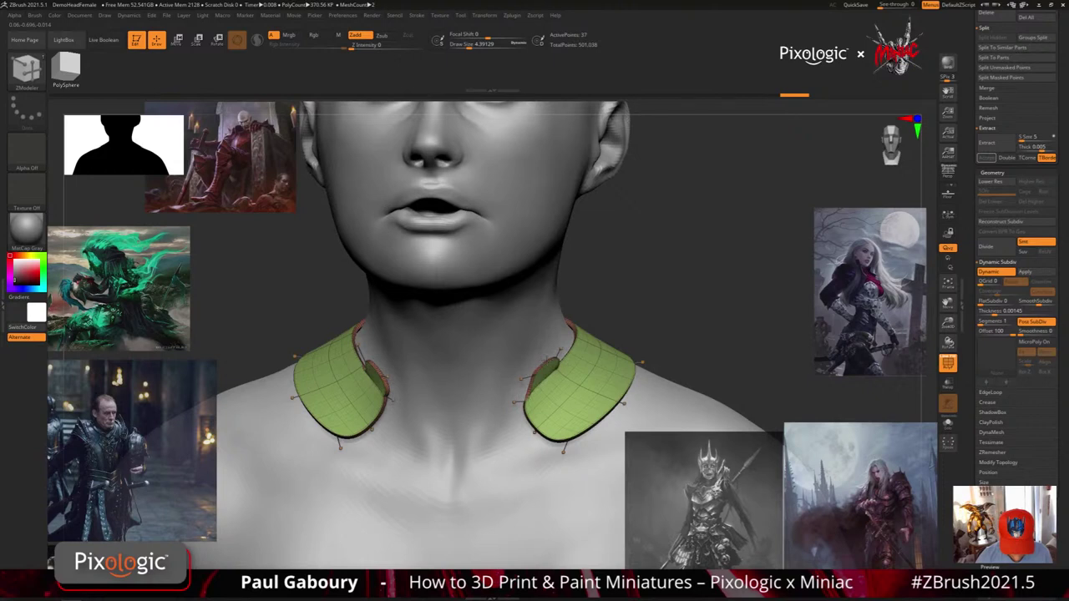
Try a partial extrusion of the collar's inner edge, undo it and extrude the whole inner edge loop into a flap
right_drag(548, 360, 607, 369)
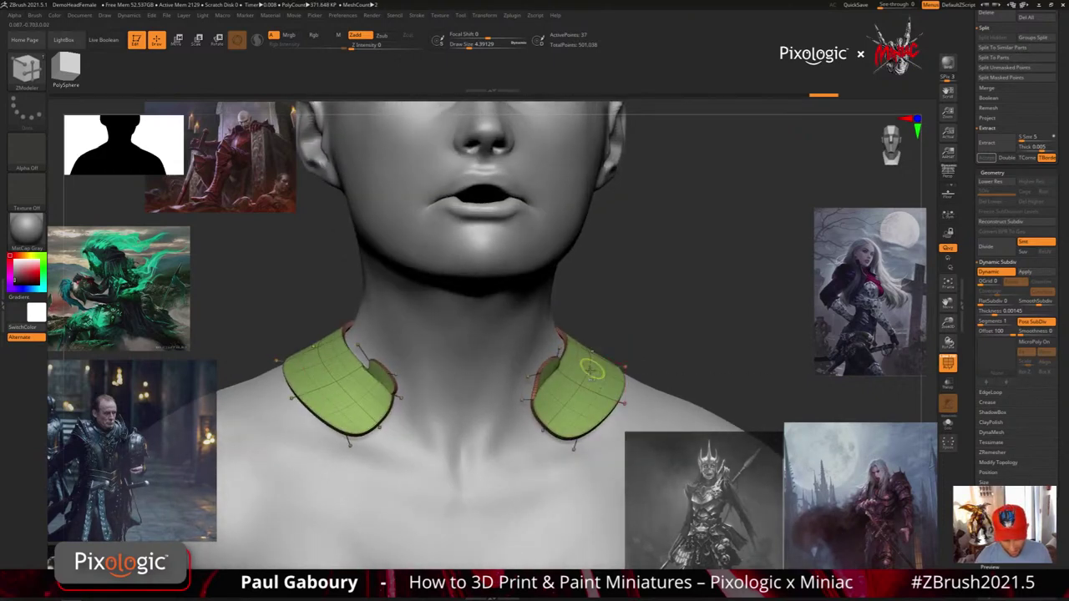
key(ctrl+z)
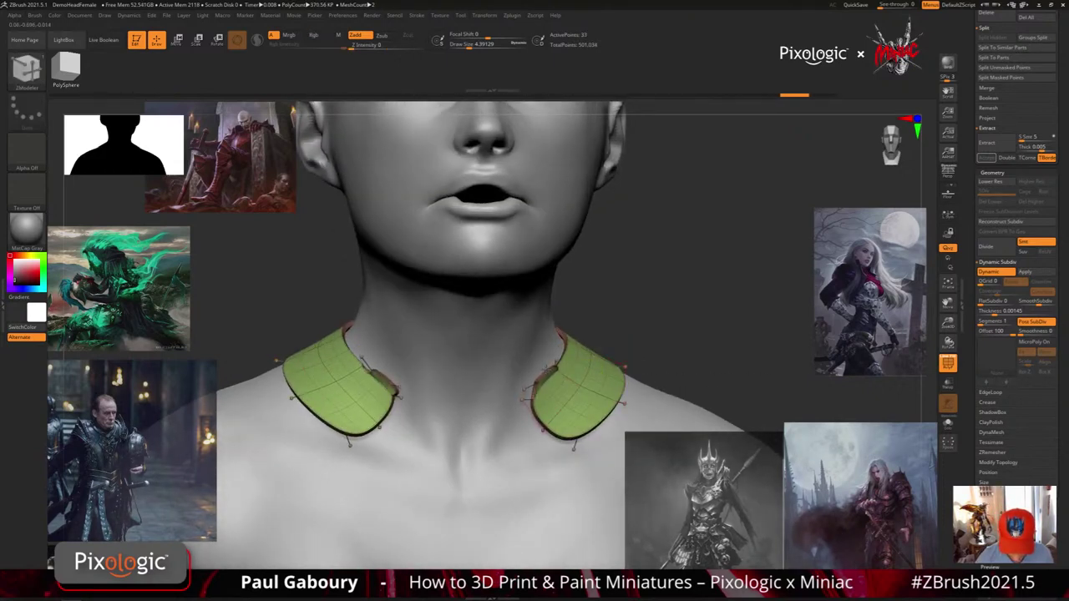
mouse_move(555, 368)
mouse_down()
mouse_move(578, 337)
mouse_move(590, 381)
mouse_up()
ctrl+right_drag(591, 381, 604, 378)
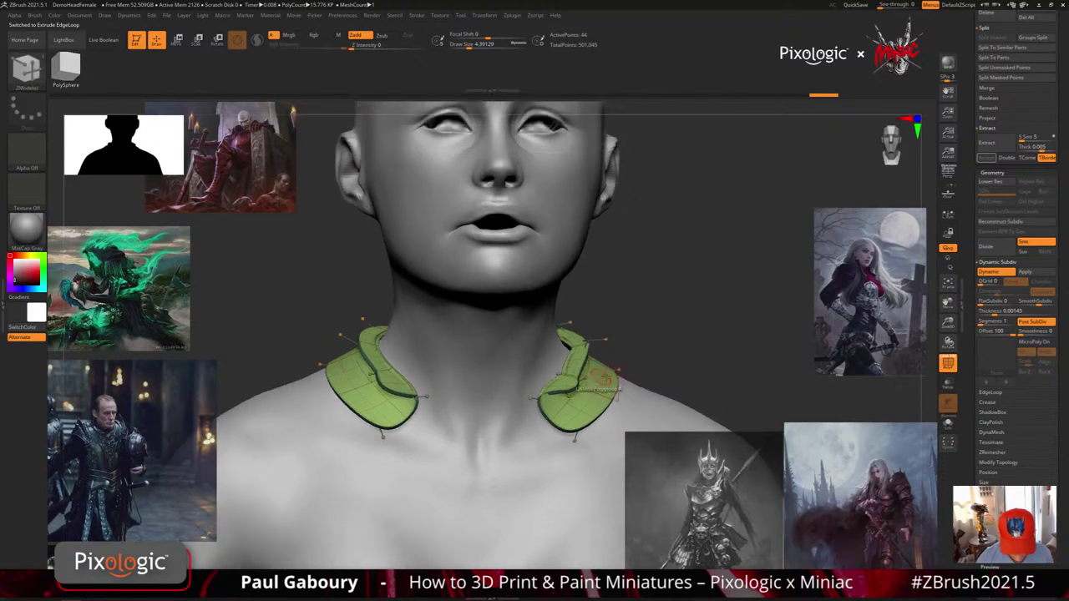
Switch off the collar's Dynamic Subdiv preview and show only the collar in Solo mode
key(shift+d)
mouse_move(665, 365)
mouse_down()
mouse_move(631, 365)
mouse_move(670, 370)
mouse_move(615, 335)
mouse_move(637, 360)
mouse_up()
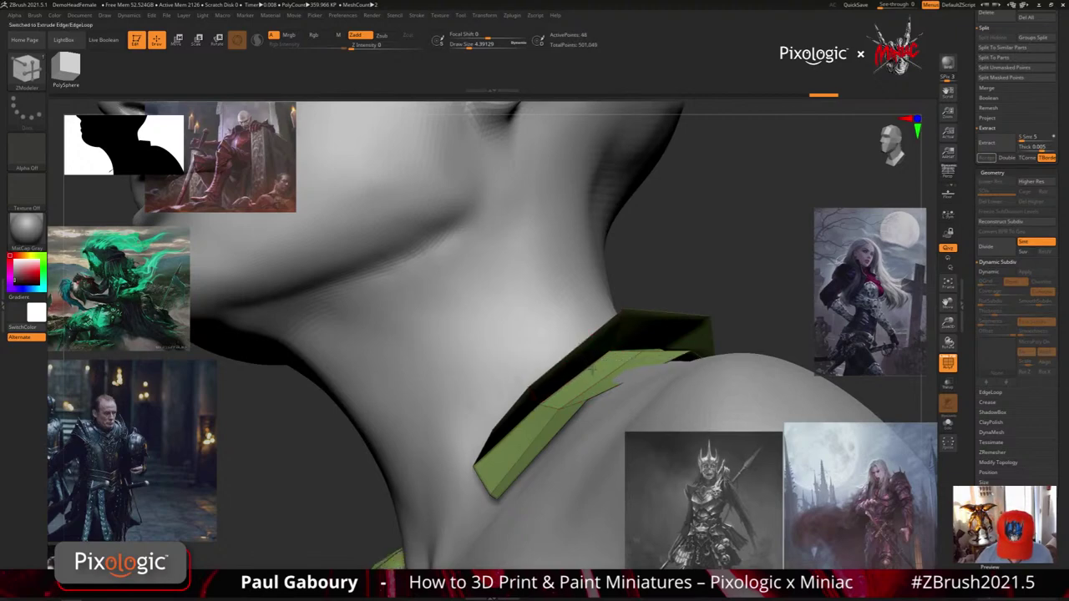
drag(589, 371, 648, 375)
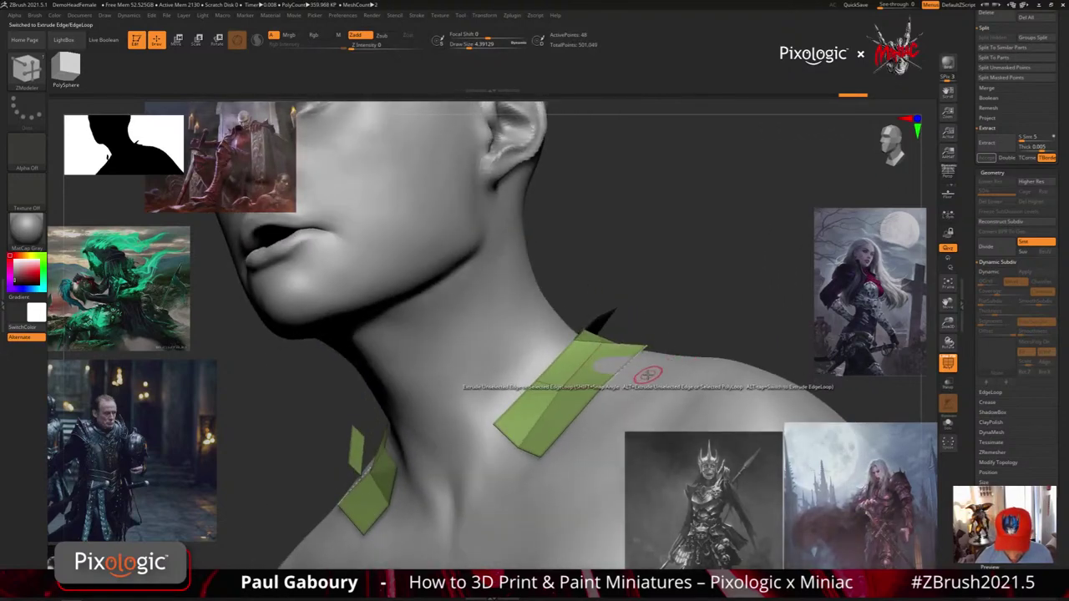
mouse_move(648, 375)
right_down()
mouse_move(668, 367)
mouse_move(643, 355)
right_up()
click(947, 425)
mouse_move(639, 368)
mouse_down()
mouse_move(555, 434)
mouse_move(566, 470)
mouse_move(551, 419)
mouse_move(616, 405)
mouse_move(522, 409)
mouse_up()
Set ZModeler's polygon action to PolyGroup with the Polyloop target and give the collar's original strip a new polygroup
right_click(526, 409)
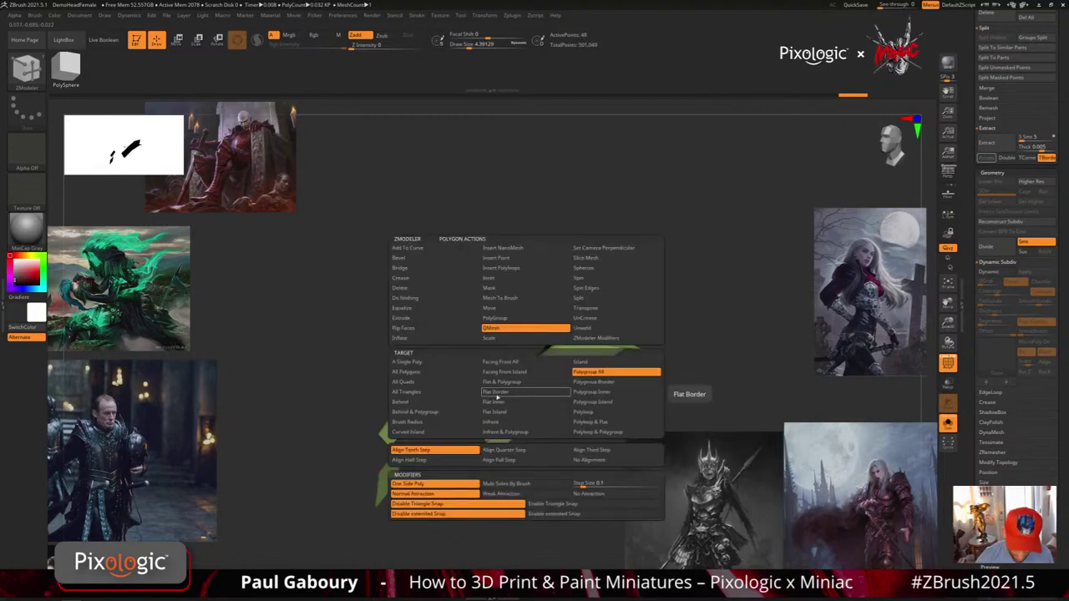
click(501, 318)
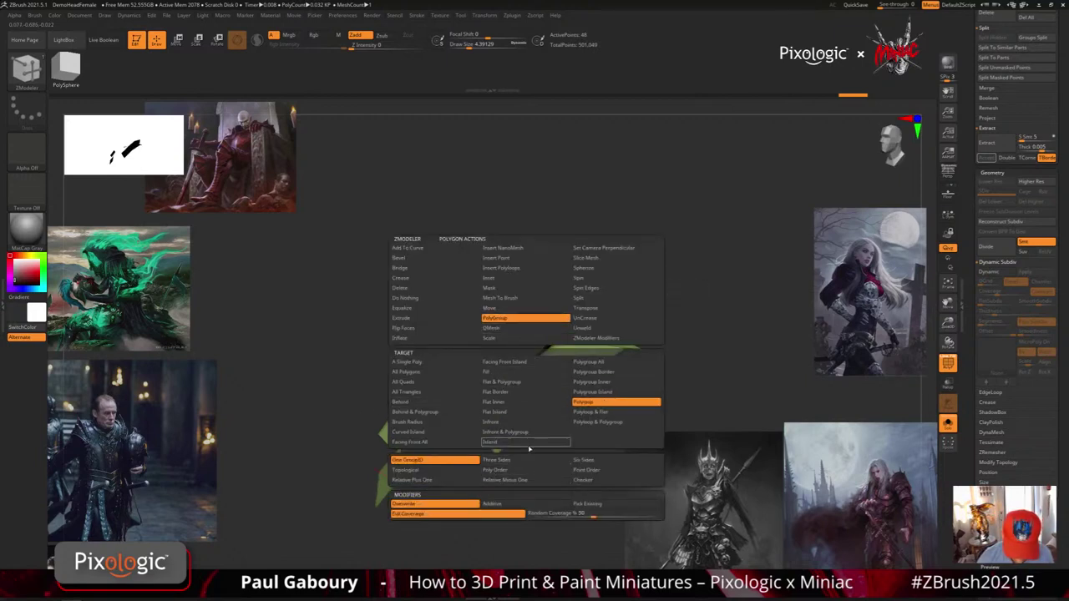
click(623, 404)
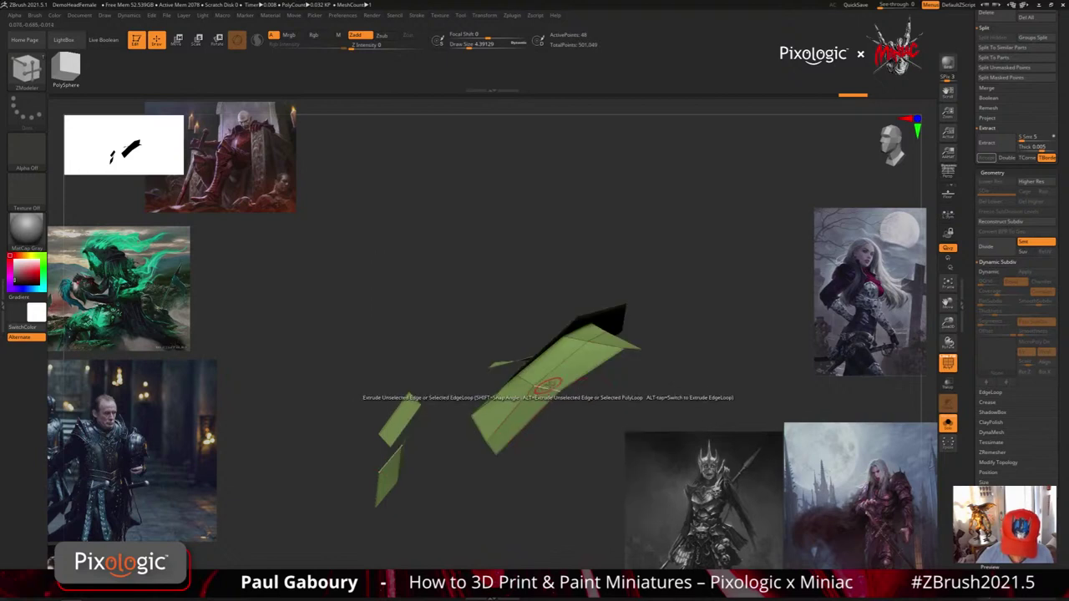
click(539, 370)
click(538, 370)
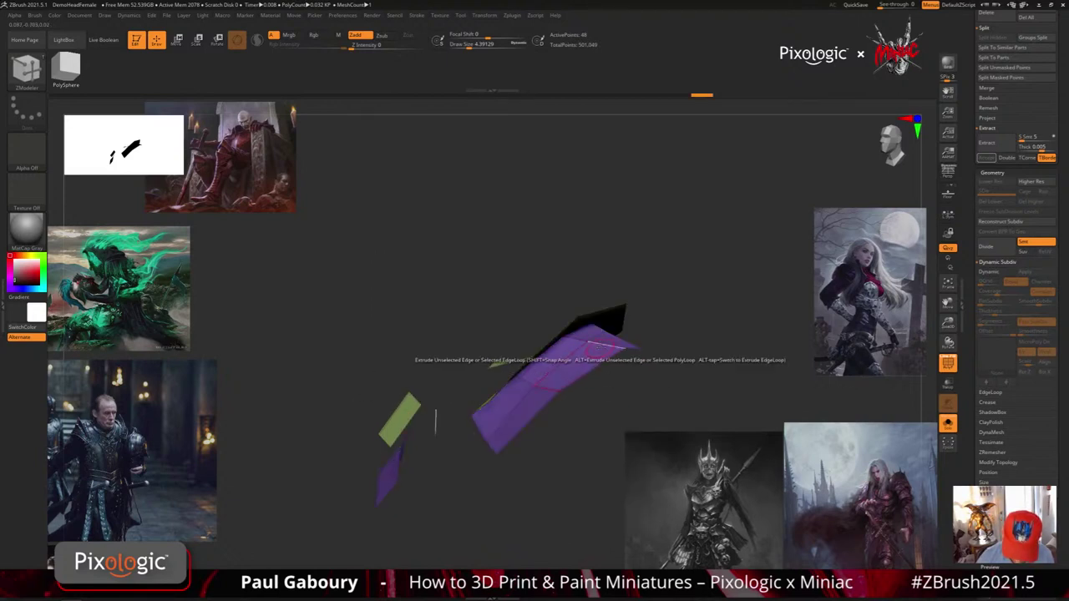
Isolate the green extruded flap, flip its normals and show the whole collar again
ctrl+shift+click(601, 347)
ctrl+shift+drag(640, 397, 647, 408)
ctrl+shift+click(642, 402)
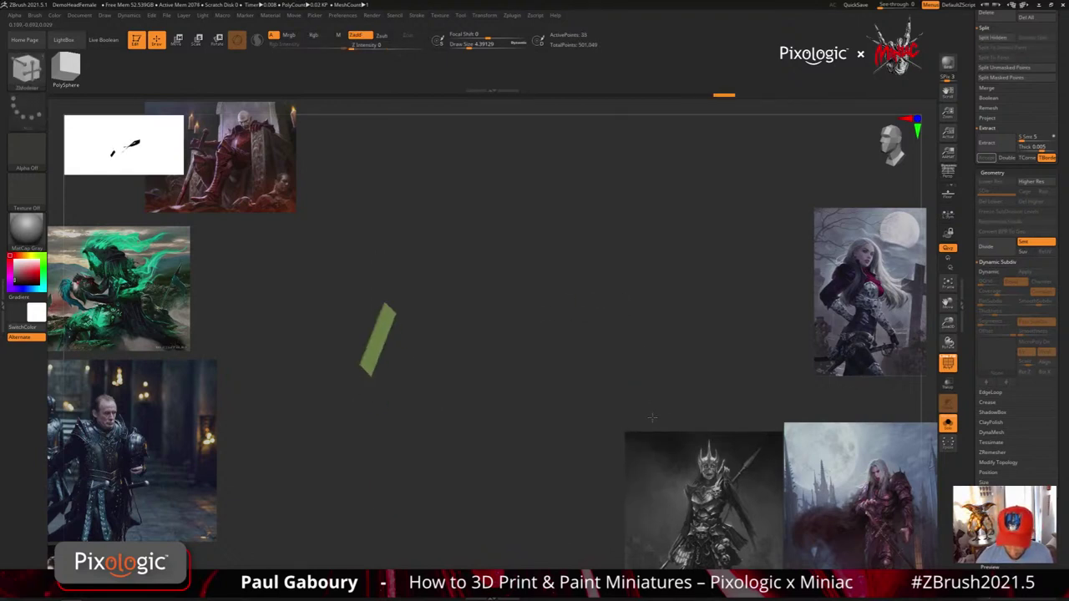
scroll(1017, 405, down, 10)
scroll(1017, 404, down, 5)
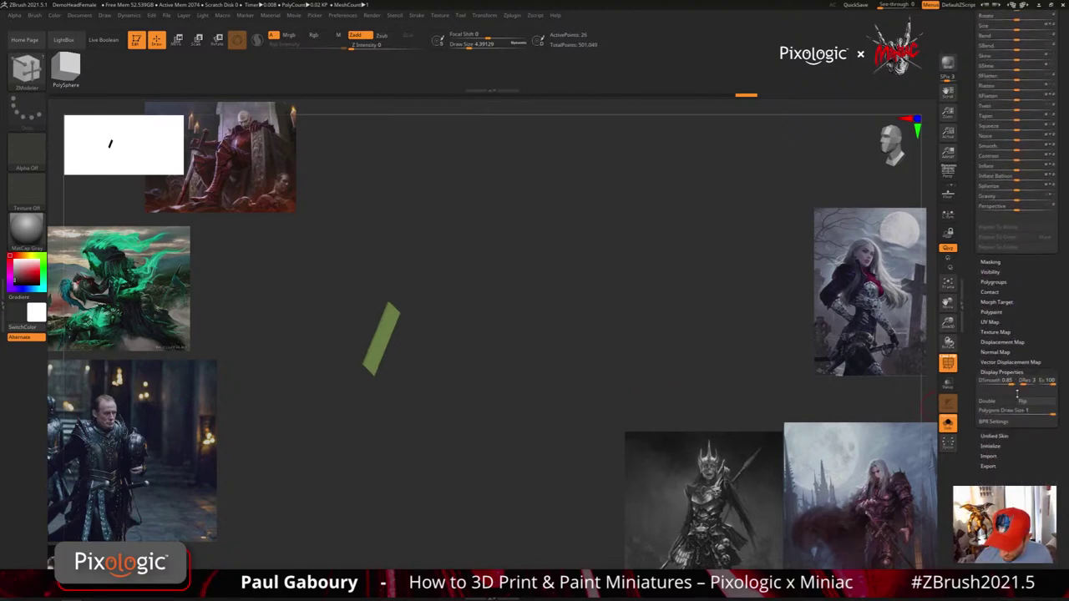
click(1036, 404)
drag(664, 395, 565, 349)
ctrl+shift+click(663, 389)
Set ZModeler's polygon action to Delete, remove the stray polygon at the collar and check the shape with Dynamic Subdiv
key(space)
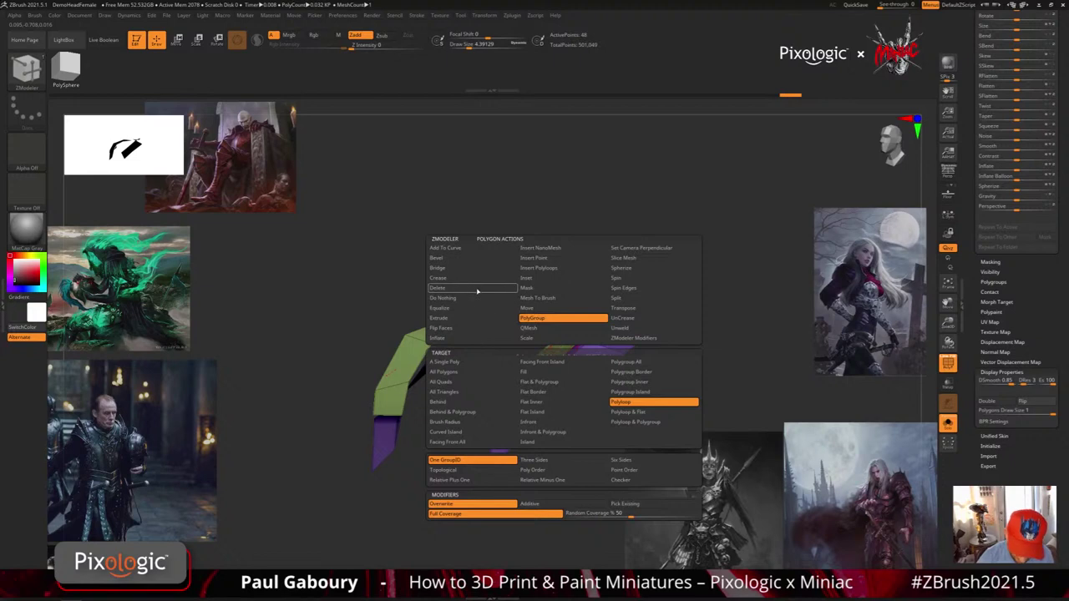
click(478, 291)
click(558, 359)
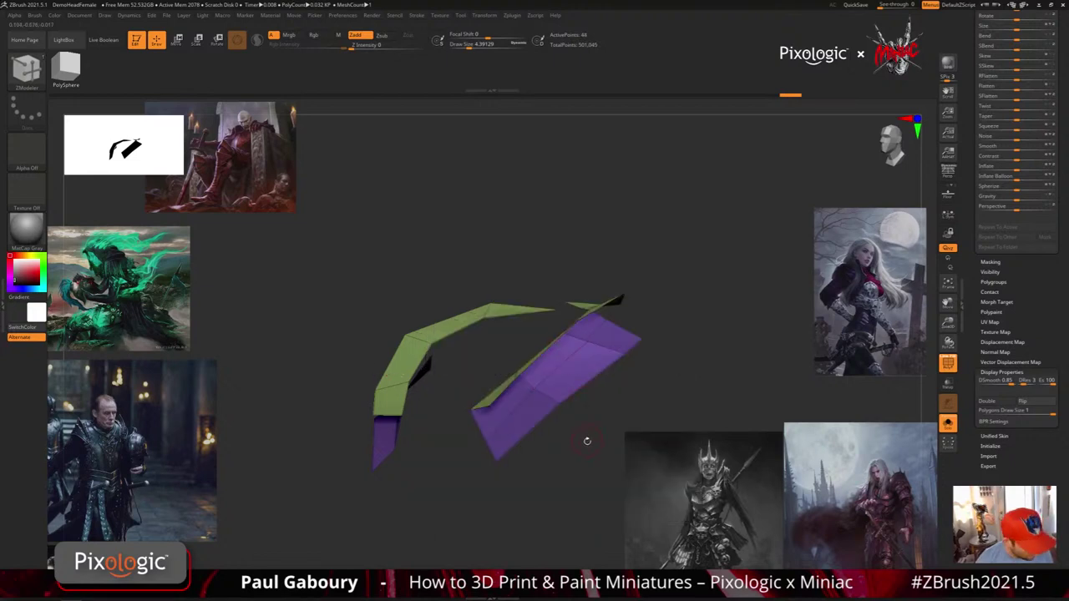
key(d)
key(shift)
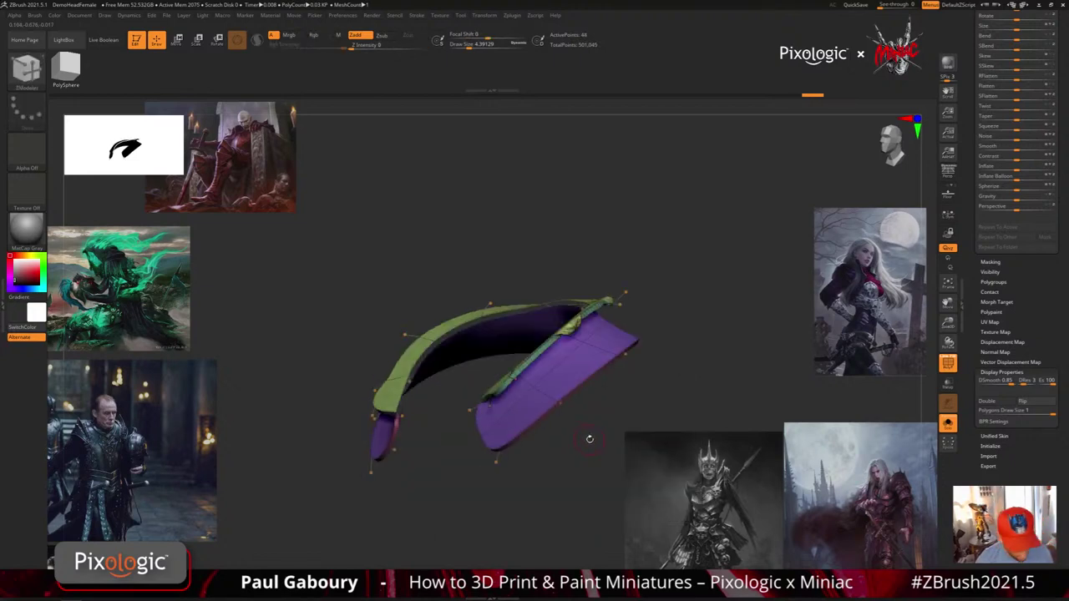
key(shift+d)
mouse_move(590, 440)
mouse_down()
mouse_move(597, 472)
mouse_move(584, 451)
mouse_up()
Uncrease all edges of the flapped collar and turn its Dynamic Subdiv preview on
scroll(1048, 440, up, 10)
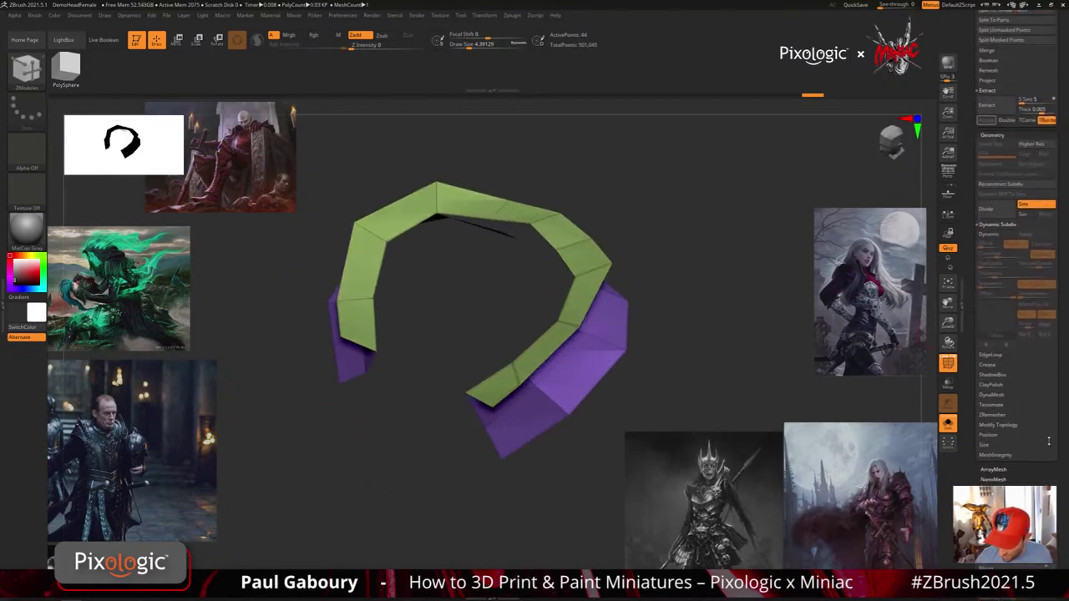
scroll(1048, 440, up, 5)
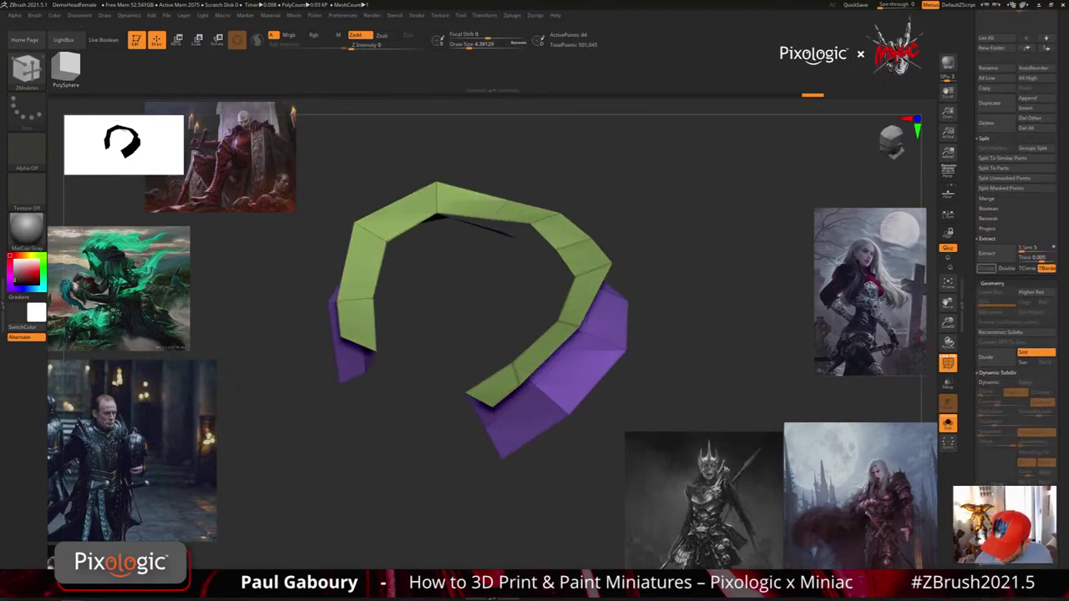
click(1006, 501)
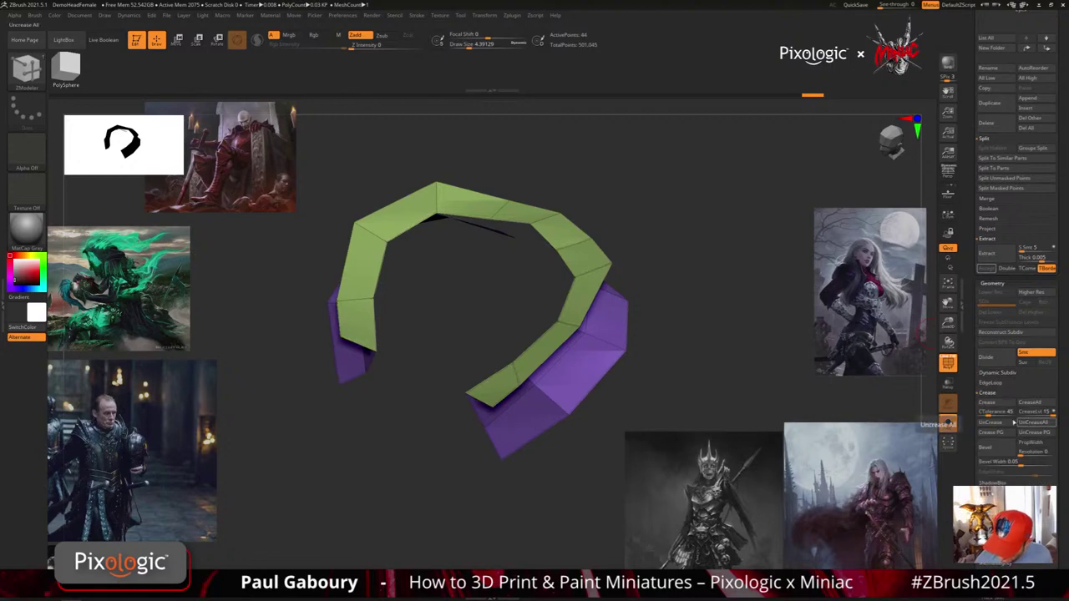
key(d)
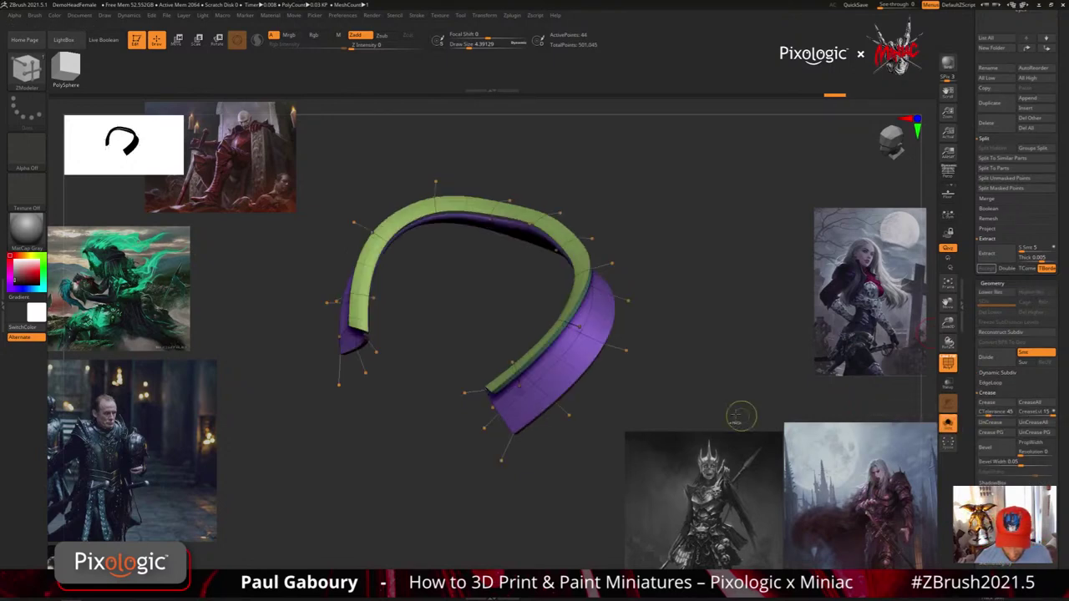
Undo the flap edits back to the plain collar strip without the extruded flap
mouse_move(740, 416)
shift+mouse_down()
mouse_move(700, 365)
mouse_move(510, 443)
mouse_move(620, 446)
mouse_move(609, 451)
mouse_move(568, 454)
mouse_move(571, 437)
mouse_move(609, 431)
mouse_move(610, 401)
mouse_move(581, 464)
shift+mouse_up()
key(ctrl+z)
key(ctrl+z)
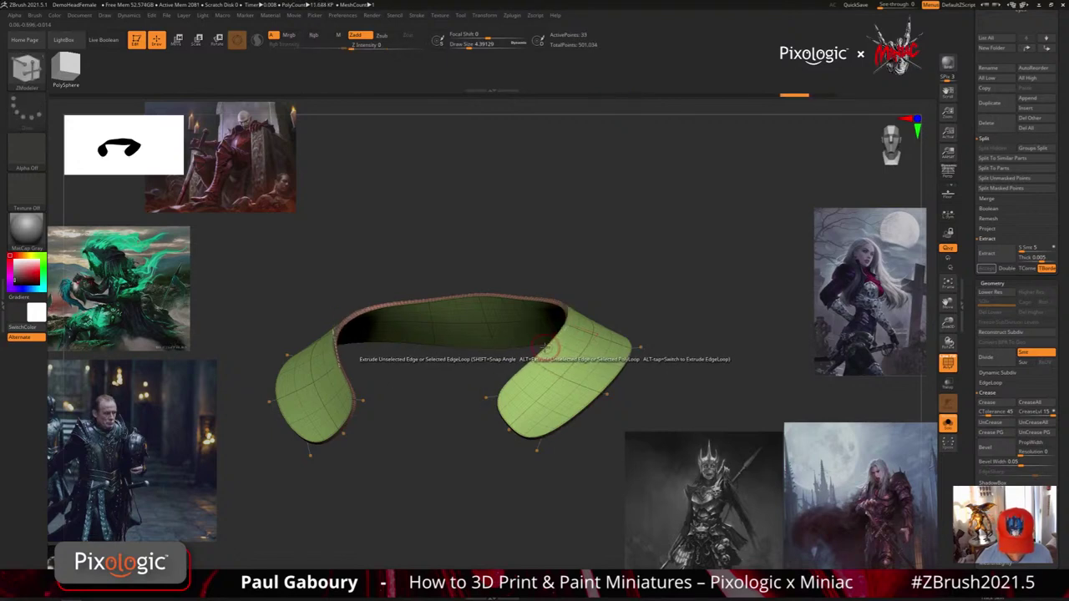
Extrude the collar's inner edge loop into a short raised rim and uncrease all edges
drag(544, 334, 543, 328)
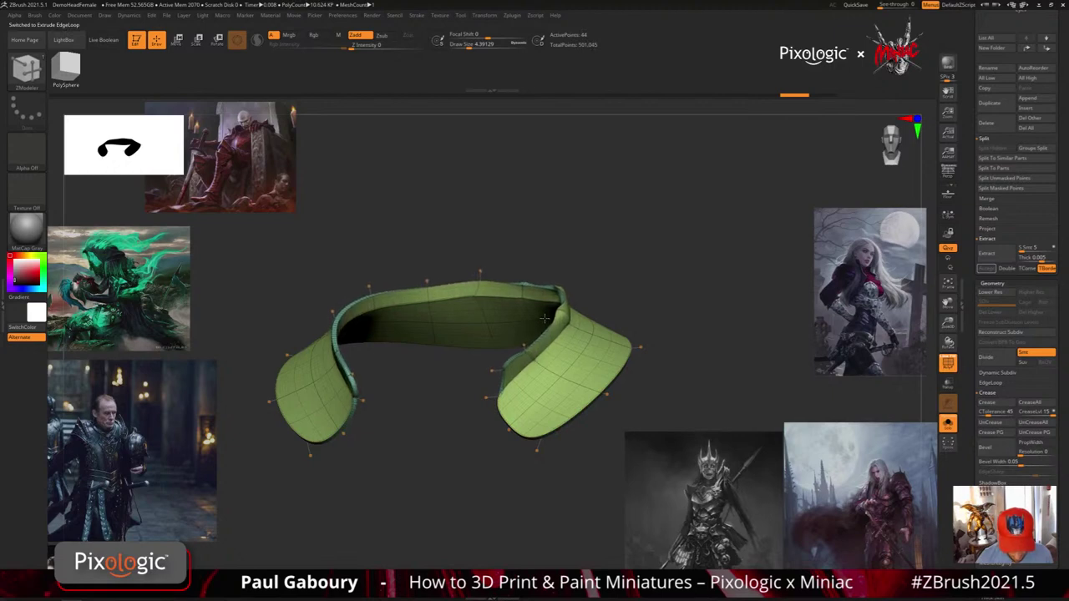
drag(567, 461, 522, 411)
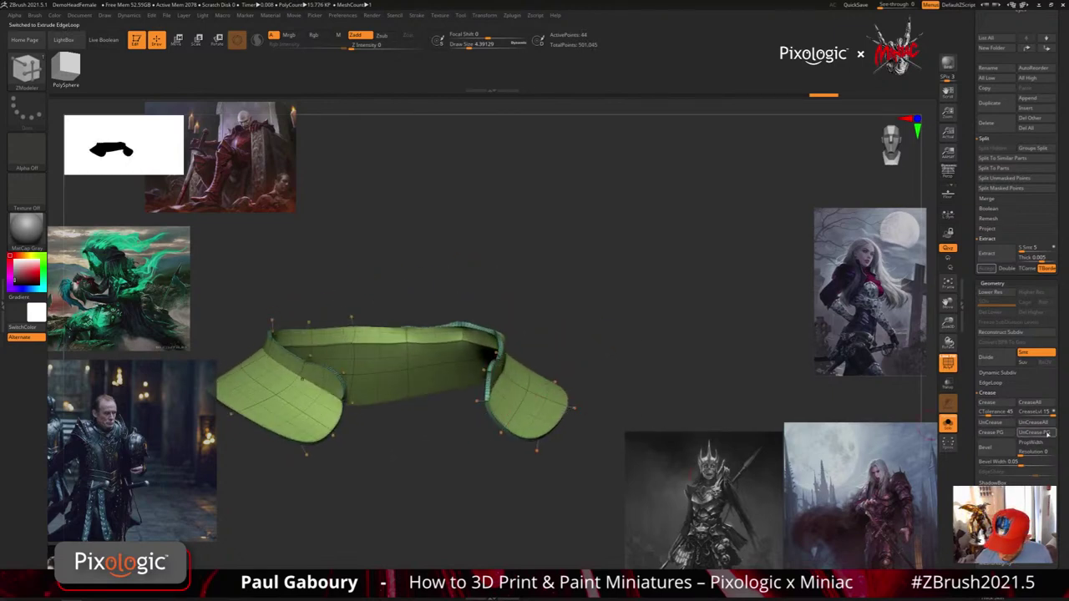
click(1039, 426)
drag(542, 464, 573, 481)
right_drag(572, 480, 599, 407)
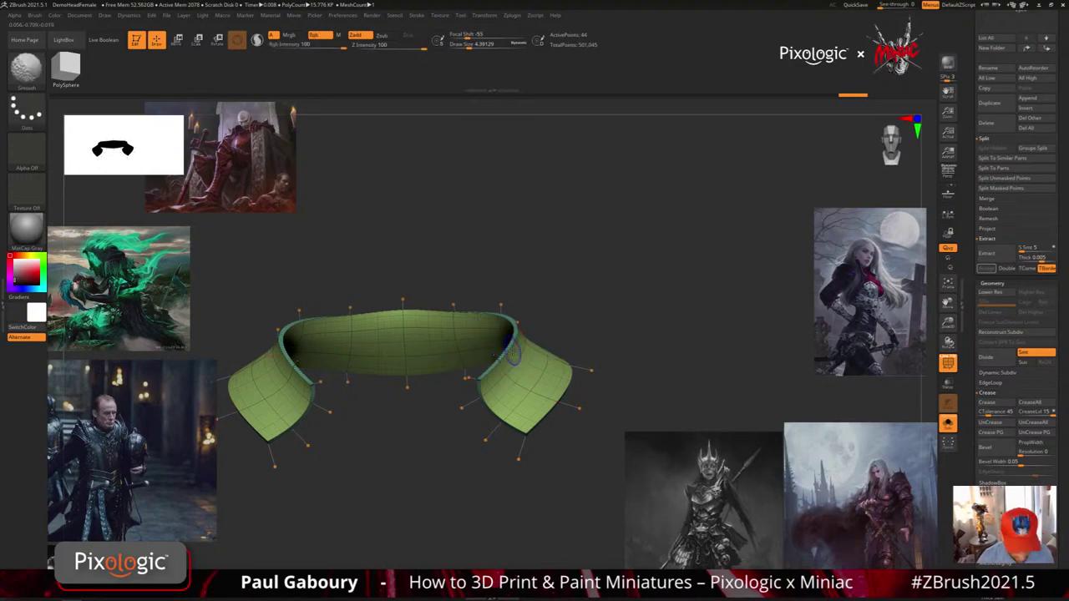
Extrude another edge loop from the collar's rim and give the new strip its own polygroup with ZModeler's PolyGroup Polyloop action
click(507, 346)
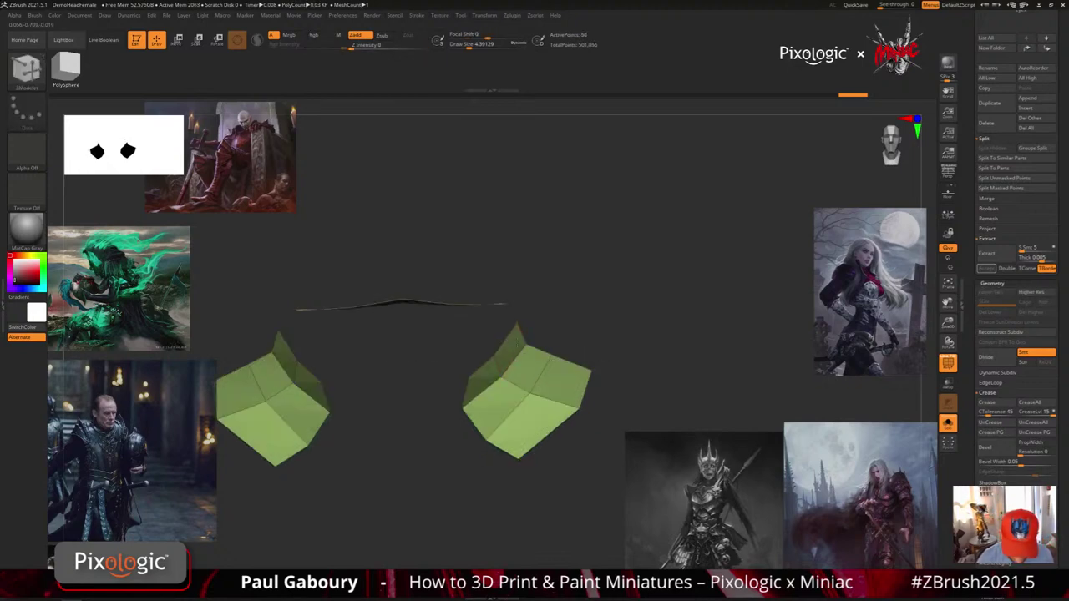
drag(506, 344, 566, 349)
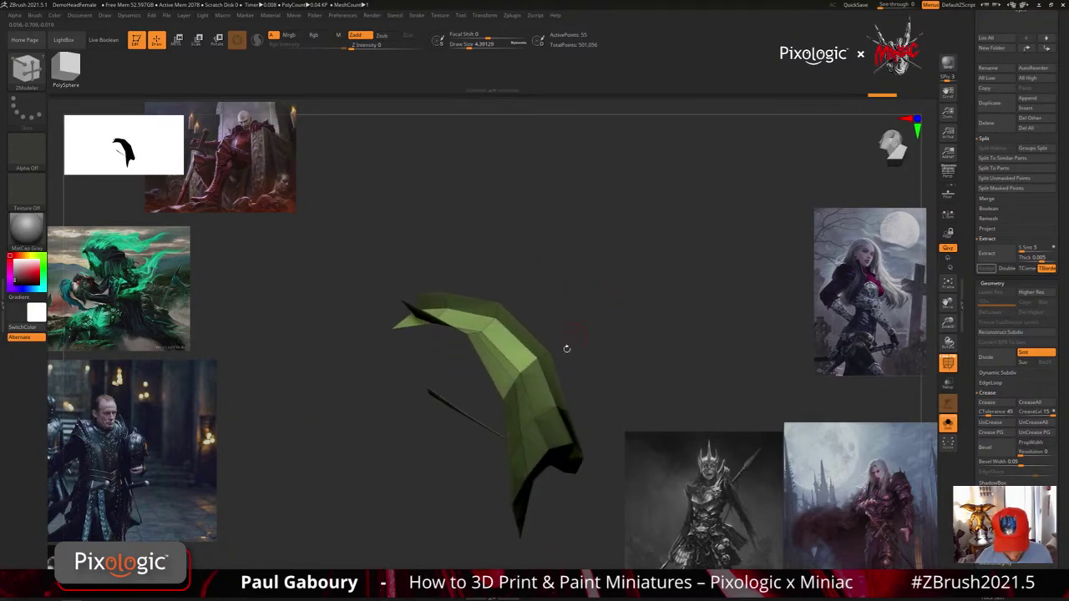
key(space)
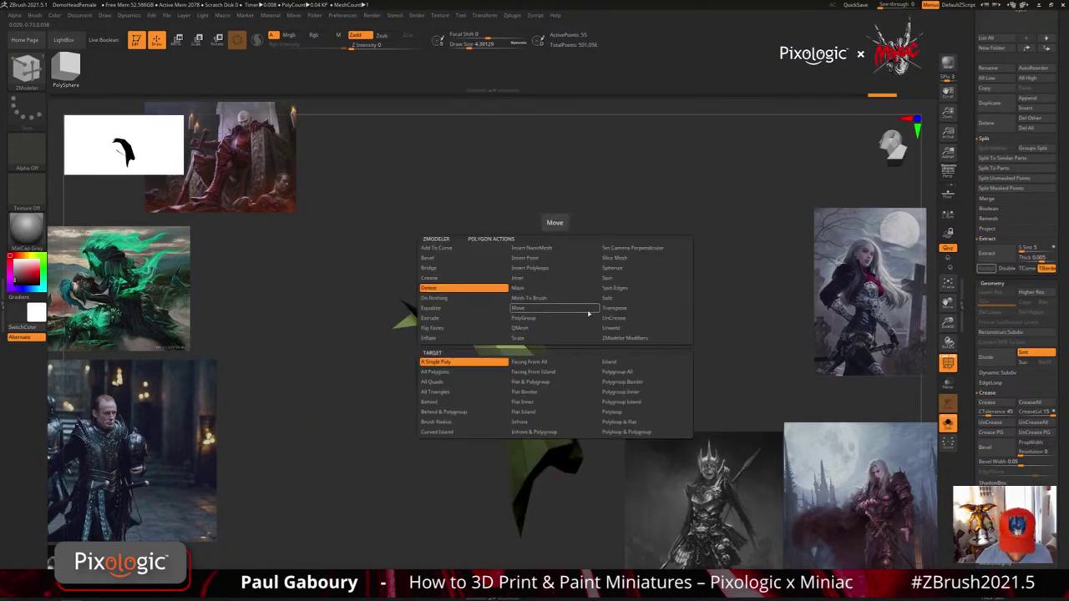
click(589, 310)
click(561, 378)
click(553, 390)
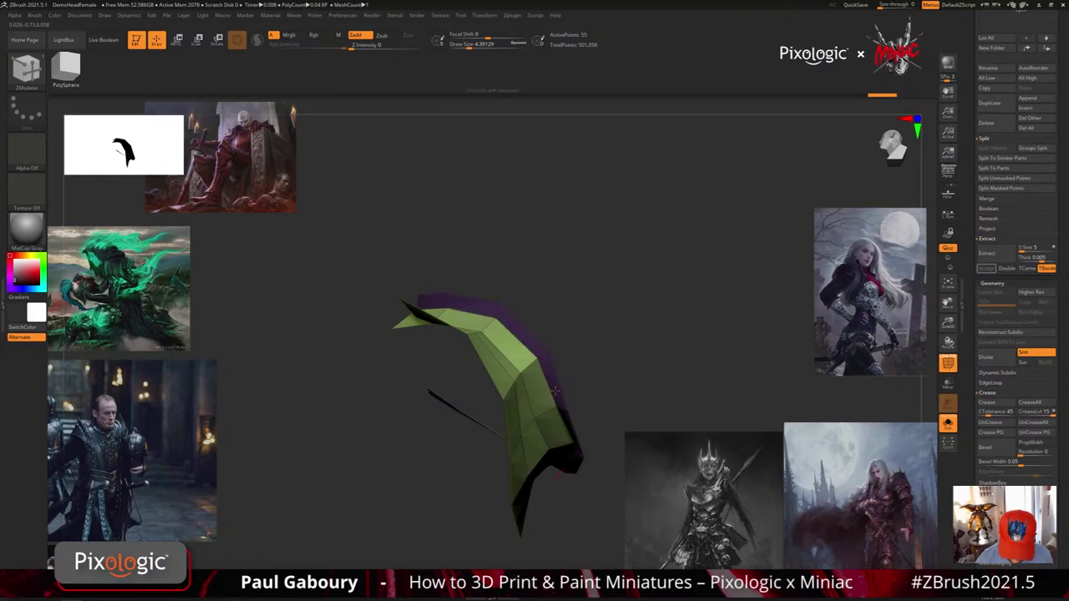
Isolate the purple strip, flip its normals and show the whole collar again
ctrl+shift+click(551, 356)
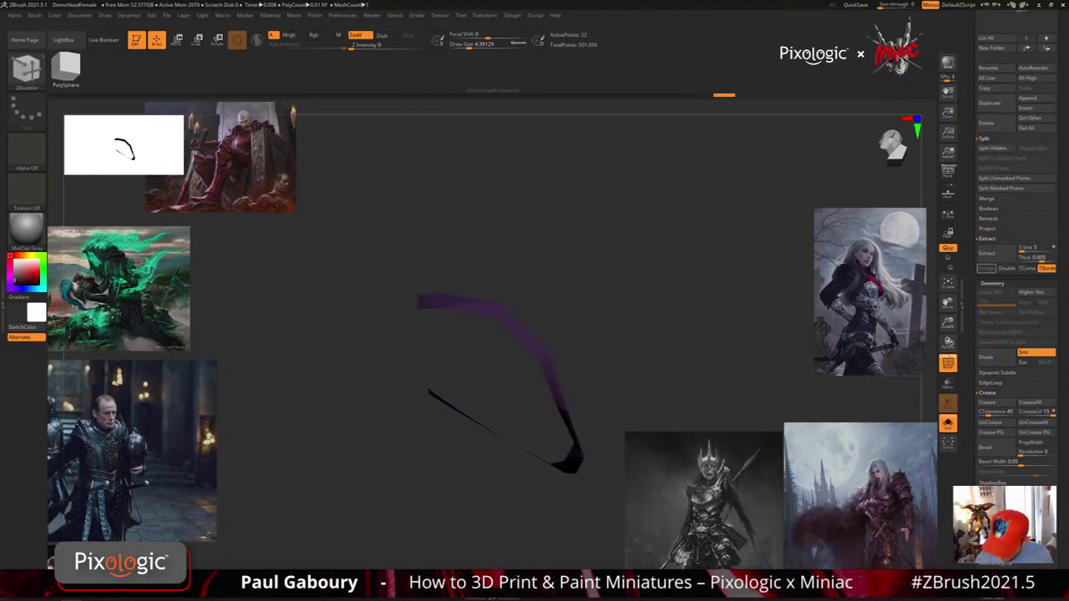
scroll(1046, 443, down, 15)
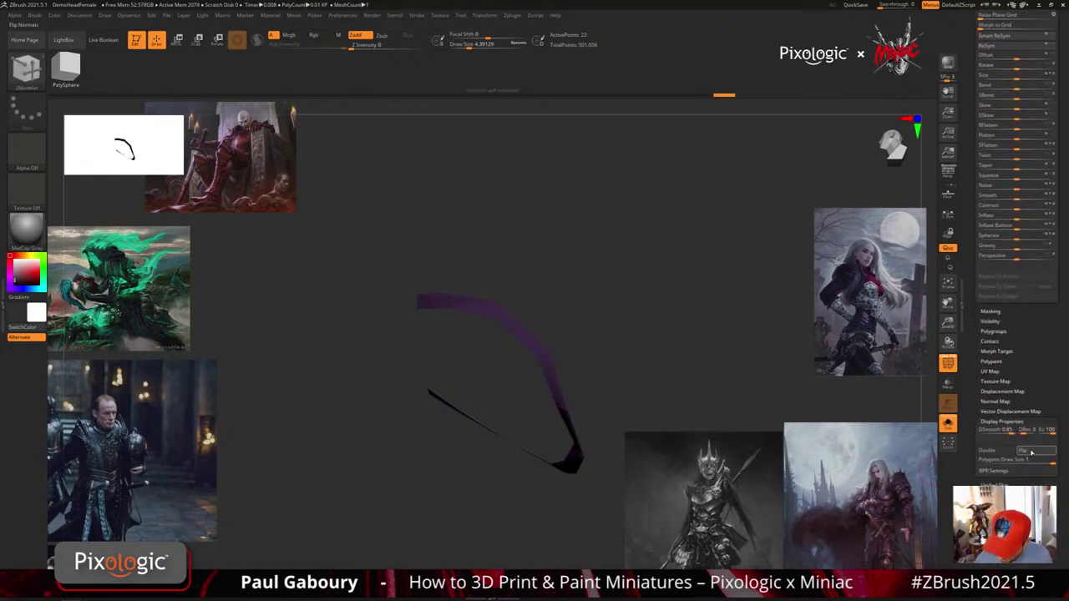
click(1031, 453)
ctrl+shift+click(665, 365)
Undo the stray extrusion, extrude the purple strip's free edge loop downward and preview the collar smoothed without the polyframe
drag(665, 365, 634, 427)
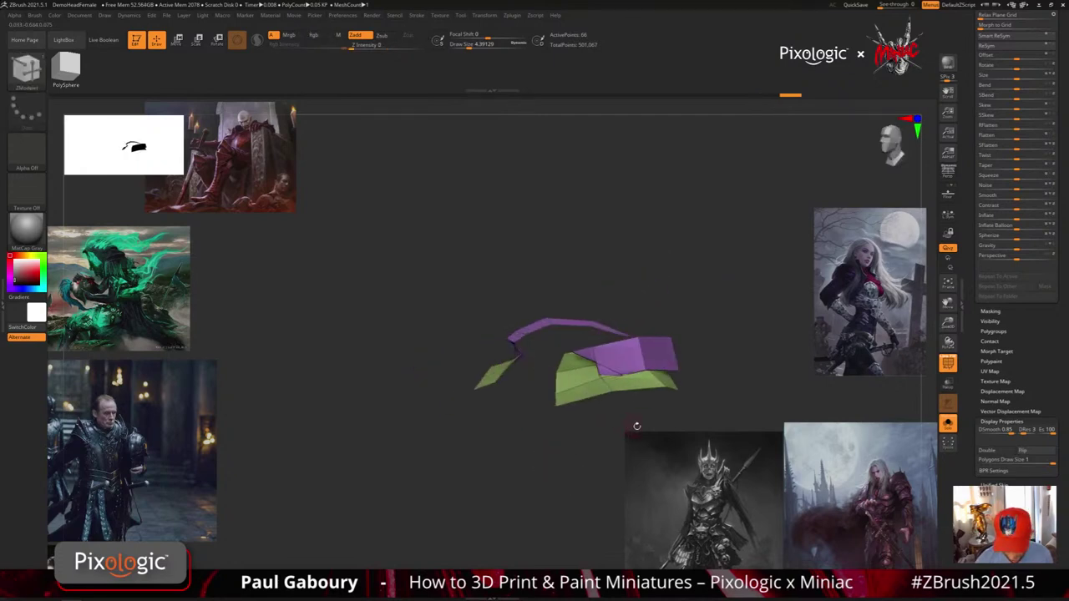
key(ctrl+z)
drag(590, 382, 591, 355)
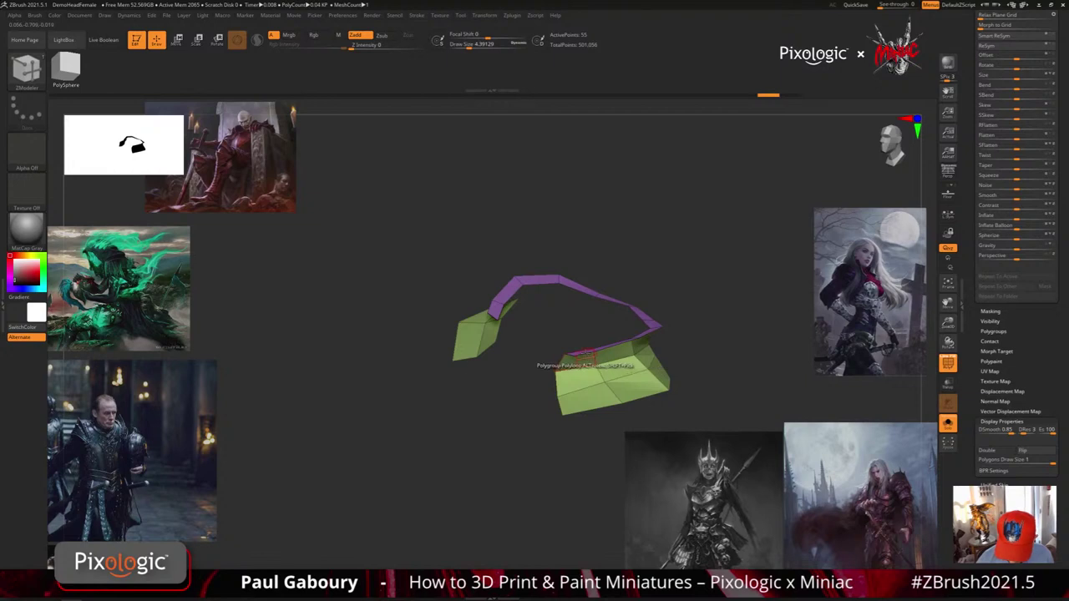
ctrl+right_drag(587, 354, 575, 349)
drag(576, 344, 554, 387)
mouse_move(554, 387)
right_down()
mouse_move(641, 363)
mouse_move(628, 370)
mouse_move(646, 374)
mouse_move(646, 356)
mouse_move(653, 360)
mouse_move(632, 385)
mouse_move(641, 363)
mouse_move(634, 376)
mouse_move(626, 369)
mouse_move(618, 387)
mouse_move(632, 395)
mouse_move(614, 408)
mouse_move(610, 381)
right_up()
key(d)
key(shift+f)
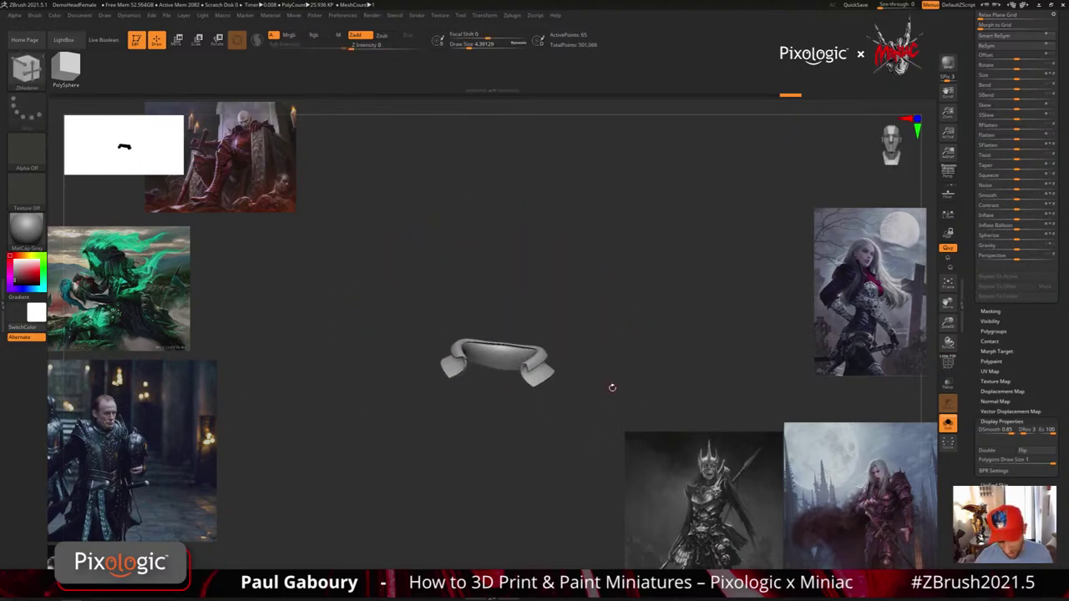
Raise the weld distance to about 4.5 and weld the collar's points
scroll(1035, 353, up, 10)
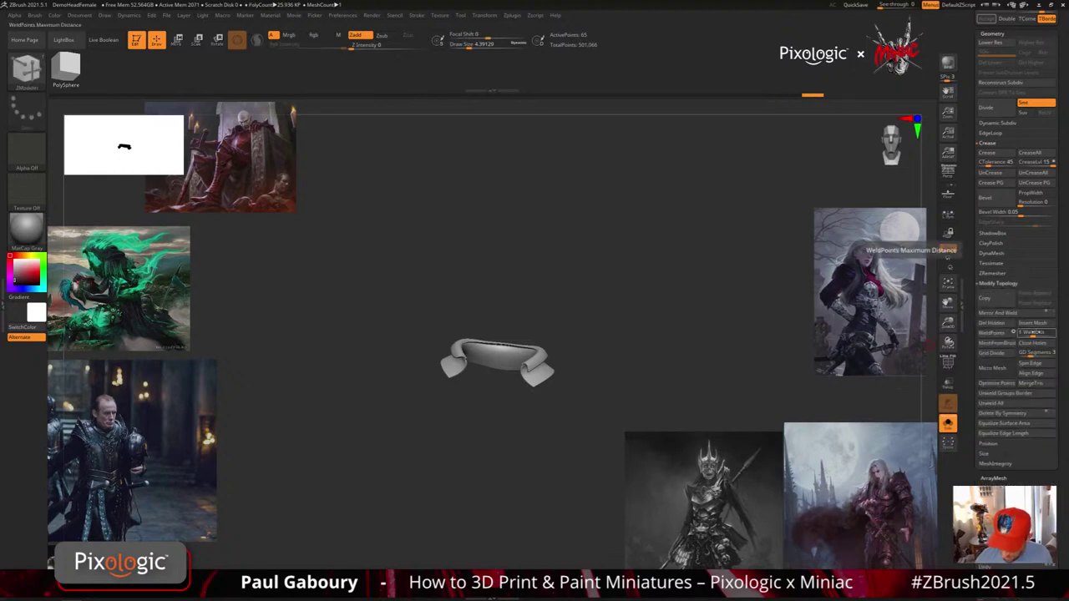
click(1035, 334)
click(997, 337)
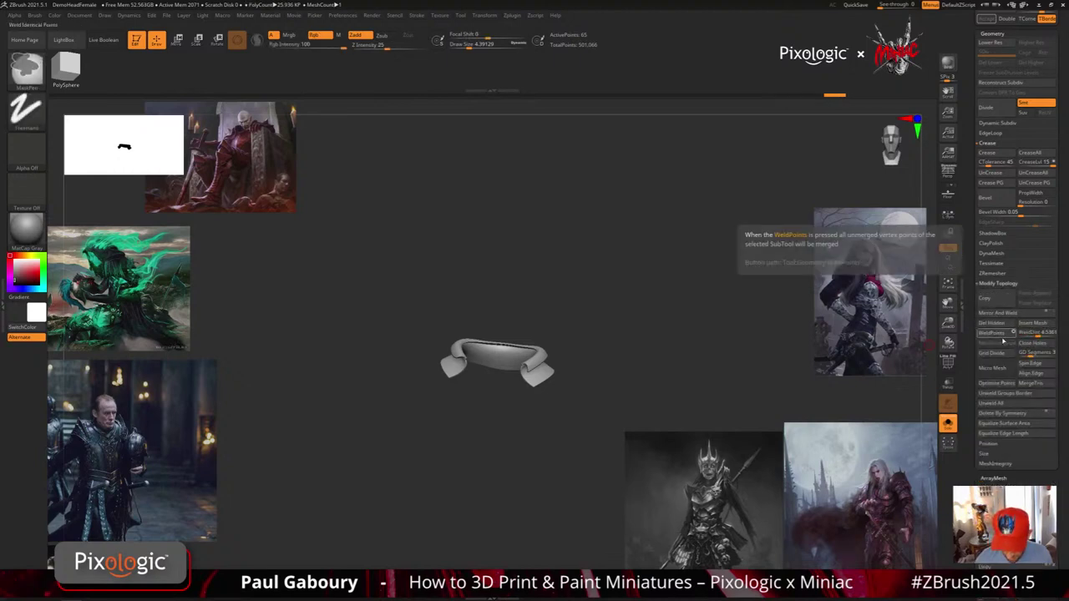
Undo the point weld, return to the ZModeler brush and give the collar strip beneath the fold its own polygroup
key(ctrl+z)
key(ctrl+z)
ctrl+right_drag(597, 391, 607, 409)
key(b)
key(z)
key(m)
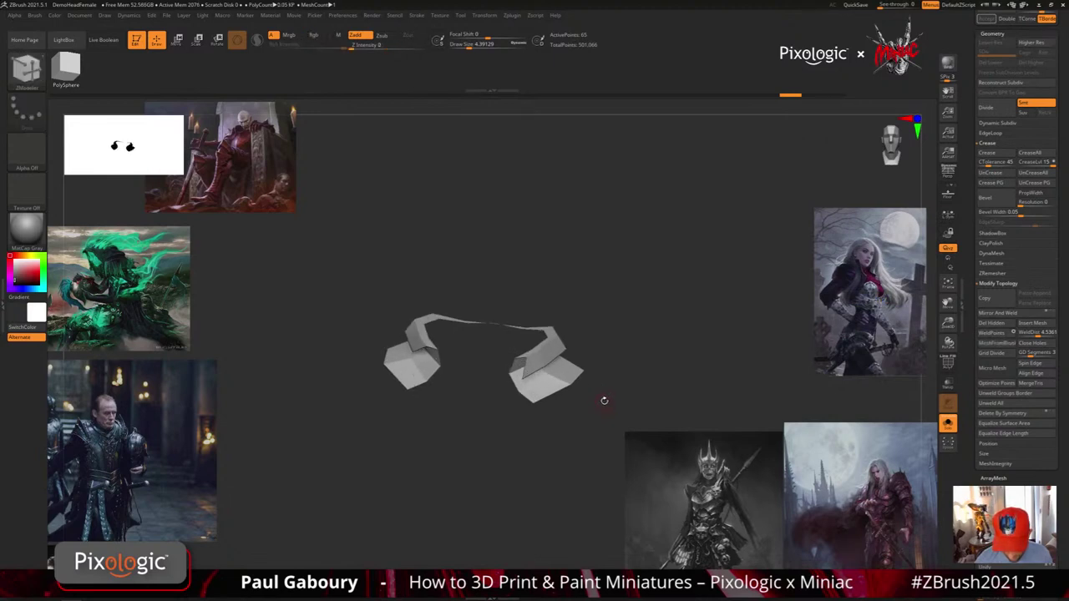
drag(607, 405, 511, 357)
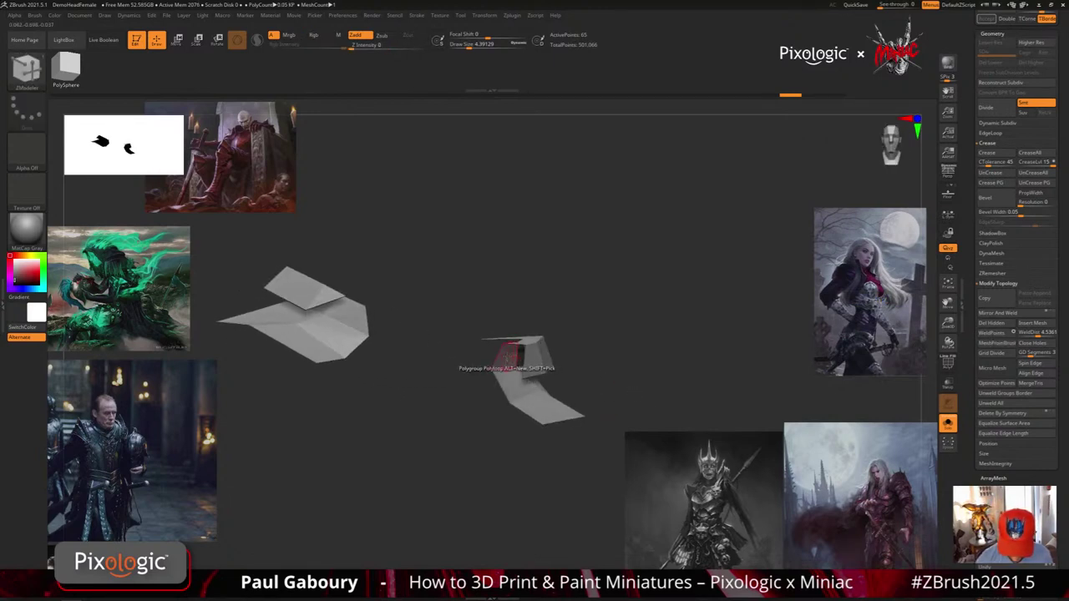
key(shift+f)
ctrl+right_drag(511, 357, 509, 376)
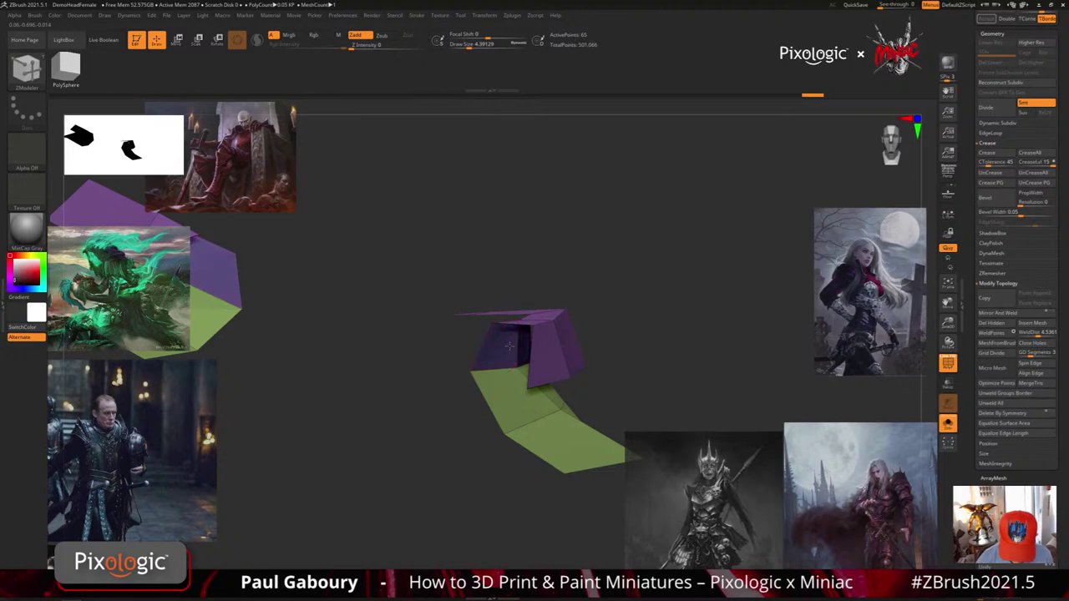
click(508, 344)
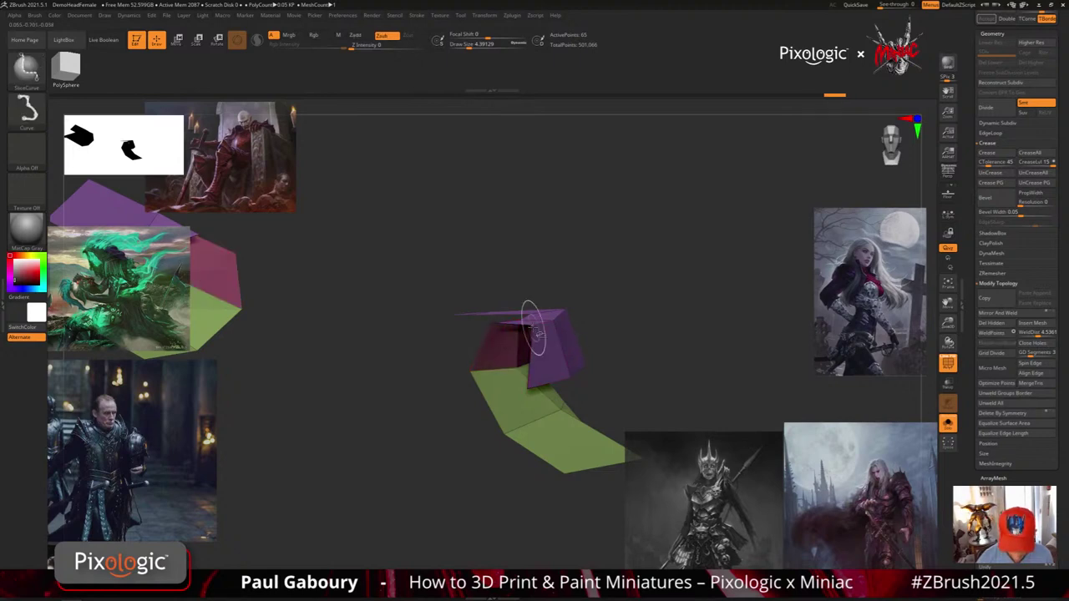
Inspect the purple strip in isolation, then the whole folded collar smoothed, with and without the polyframe
ctrl+alt+shift+click(560, 416)
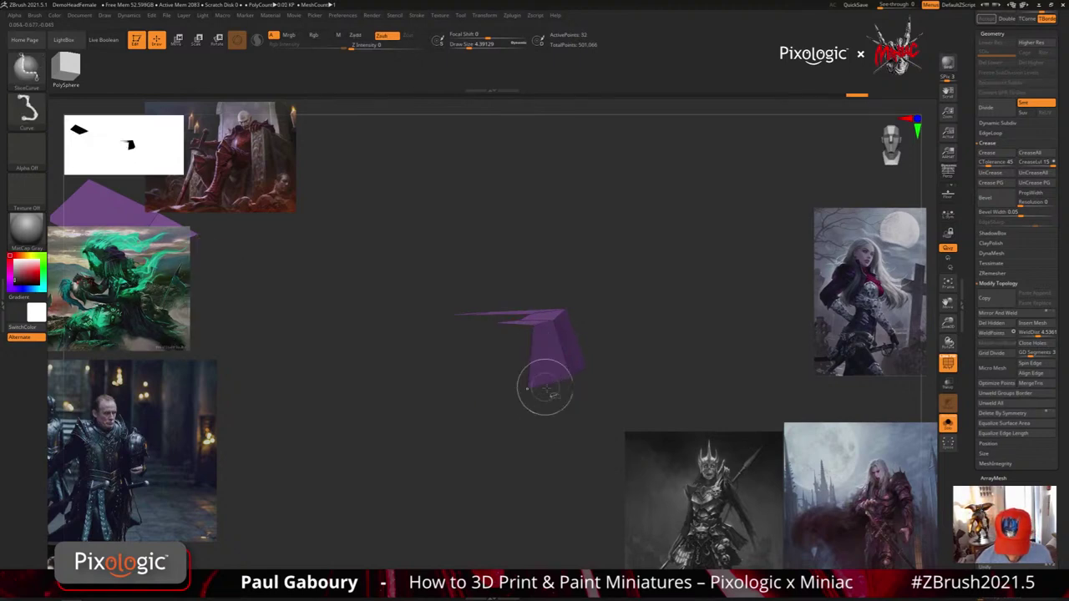
right_drag(569, 377, 640, 386)
ctrl+shift+click(639, 387)
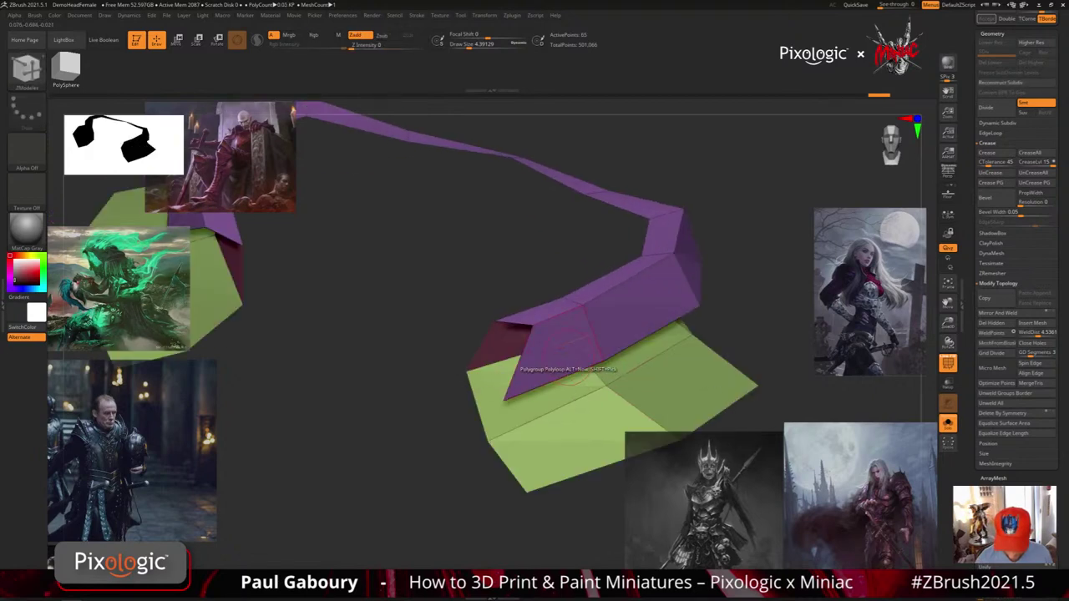
mouse_move(537, 326)
right_down()
mouse_move(571, 294)
mouse_move(602, 288)
mouse_move(620, 302)
mouse_move(607, 358)
mouse_move(591, 339)
mouse_move(576, 355)
mouse_move(585, 385)
mouse_move(624, 393)
right_up()
drag(623, 393, 569, 461)
key(d)
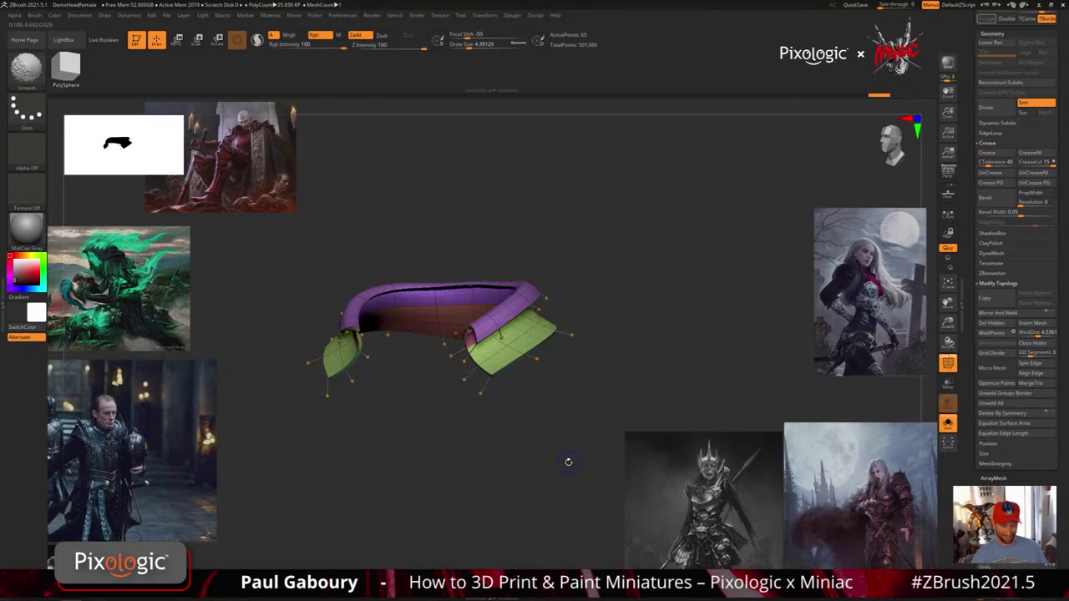
key(shift+f)
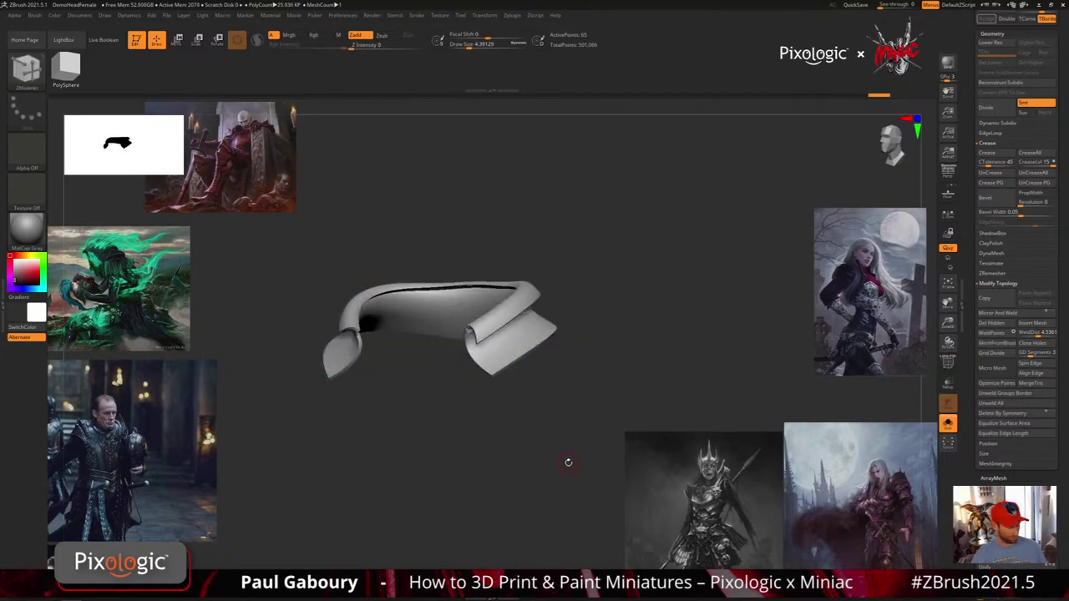
key(shift+d)
mouse_move(568, 462)
mouse_down()
mouse_move(535, 451)
mouse_move(554, 456)
mouse_up()
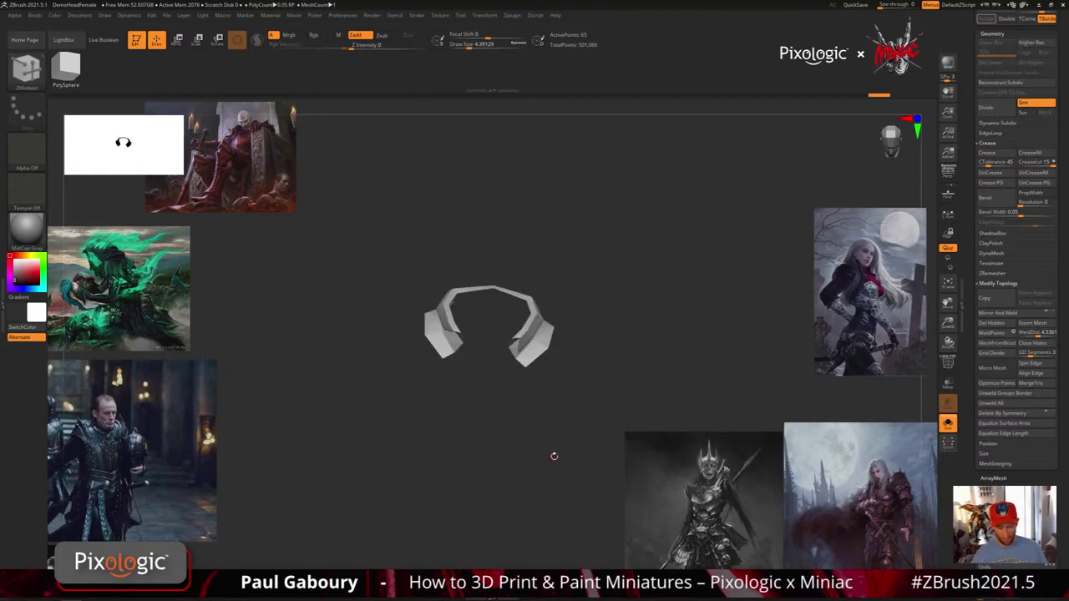
Undo the fold-over extrusions back to the plain collar and show its polyframe
key(ctrl+z)
key(ctrl+z)
key(ctrl+z)
key(ctrl+z)
key(ctrl+z)
key(ctrl+z)
key(ctrl+z)
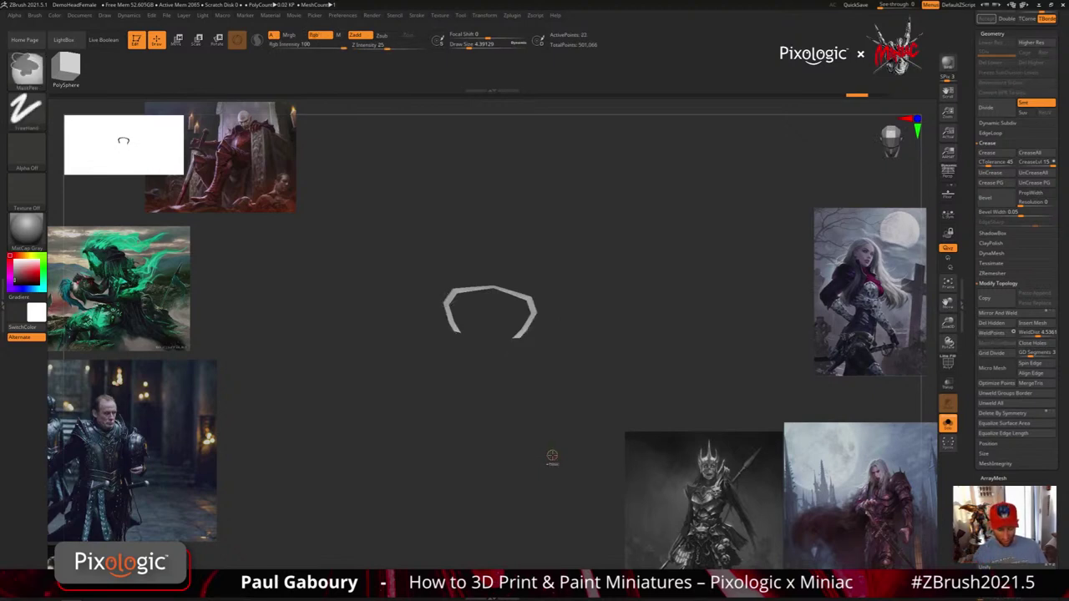
mouse_move(550, 368)
alt+right_down()
mouse_move(556, 403)
mouse_move(594, 420)
mouse_move(591, 400)
alt+right_up()
key(shift+f)
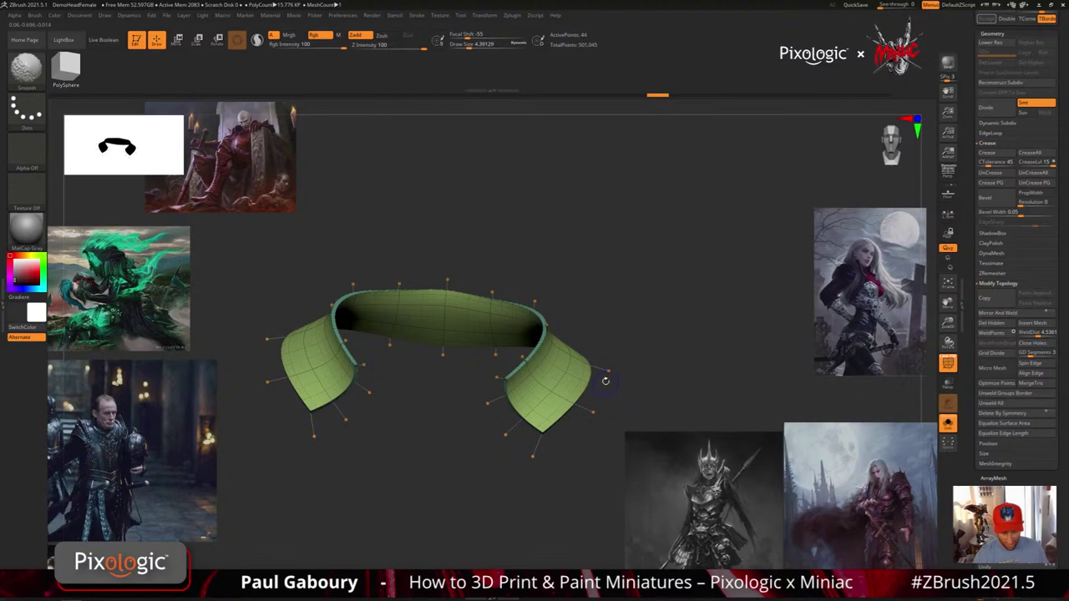
Remove the collar's Dynamic Subdiv smoothing and apply its 0.00145 thickness to the mesh
scroll(1058, 324, up, 5)
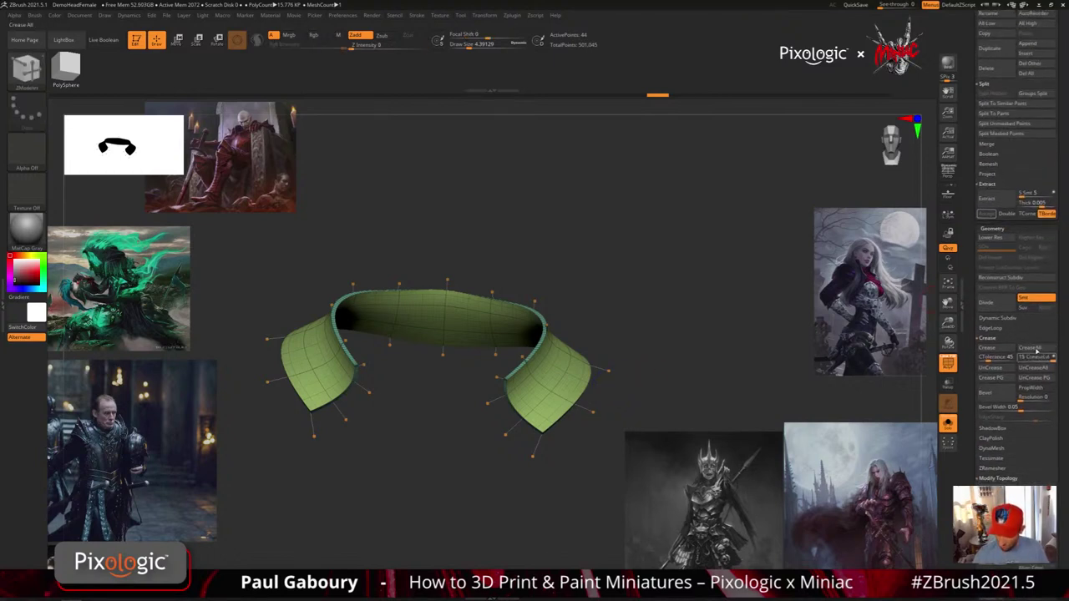
click(1010, 318)
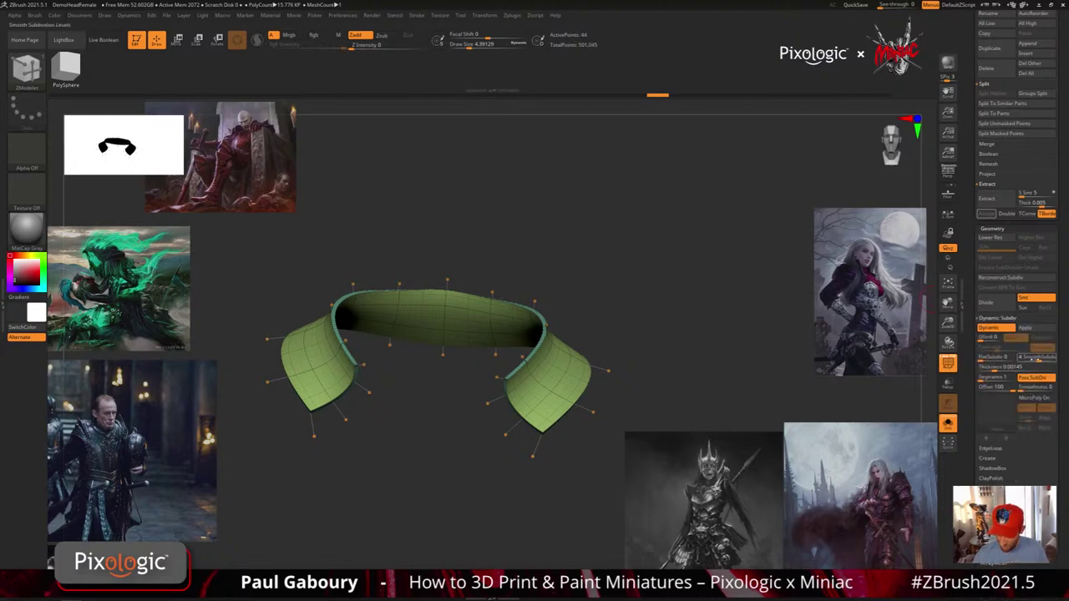
click(1020, 358)
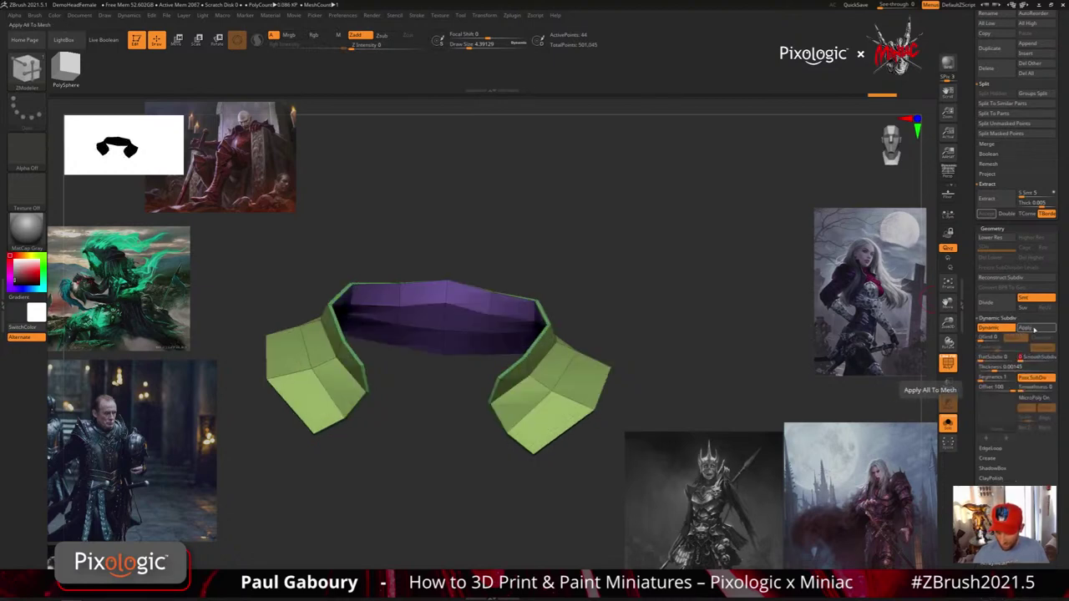
click(1034, 329)
Insert a single edge loop close to the collar's upper rim, all around both sides
drag(732, 364, 534, 359)
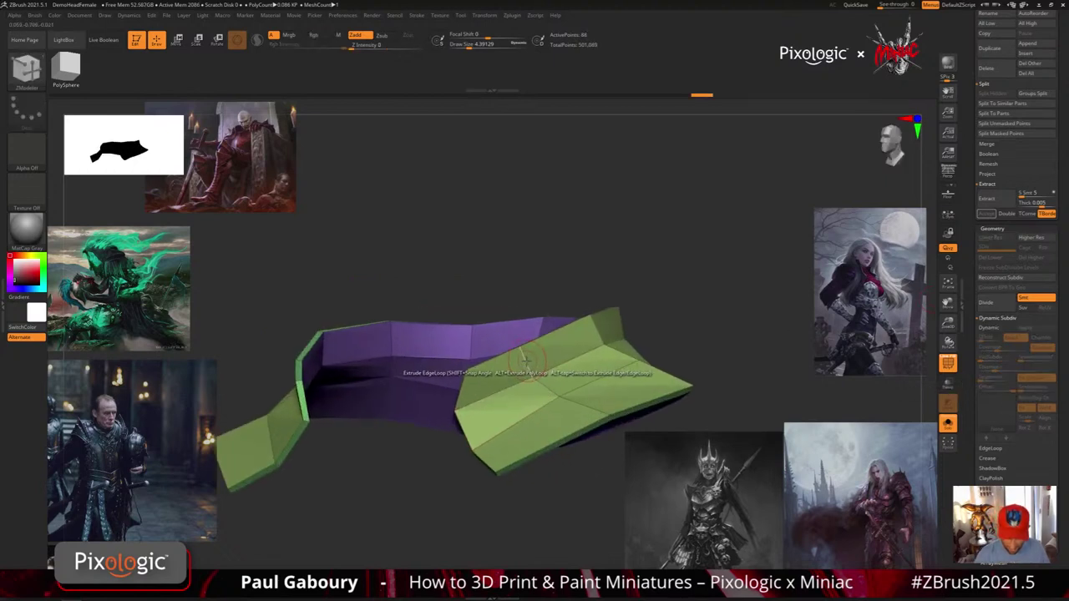
key(space)
click(525, 338)
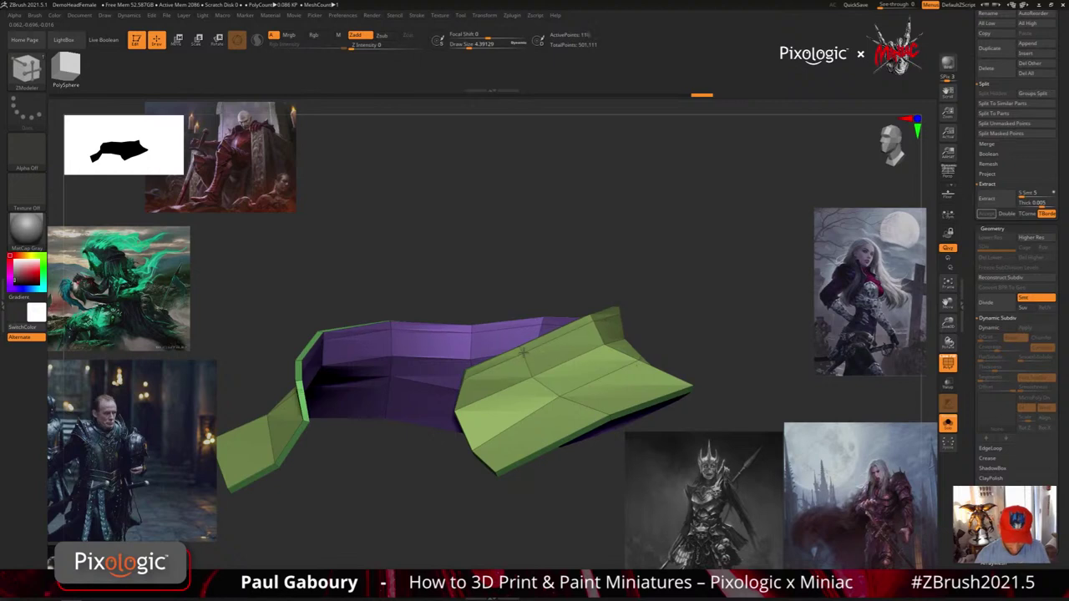
mouse_move(524, 352)
right_down()
mouse_move(588, 354)
mouse_move(528, 360)
right_up()
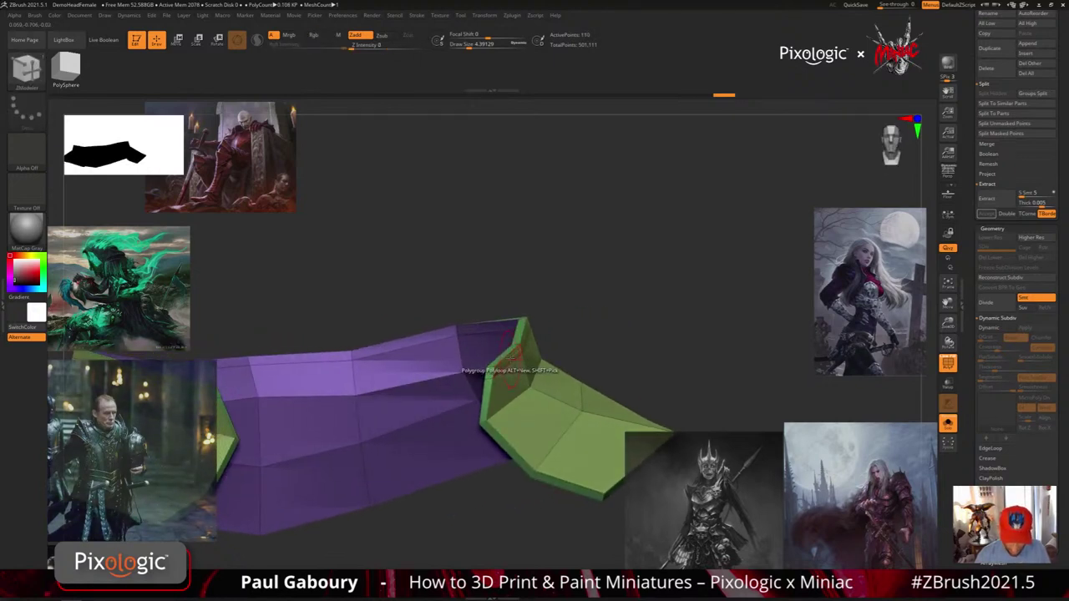
Mark the narrow strip of faces along the collar's outer rim and extrude it outward into a ledge with QMesh Polygroup All
key(space)
click(532, 331)
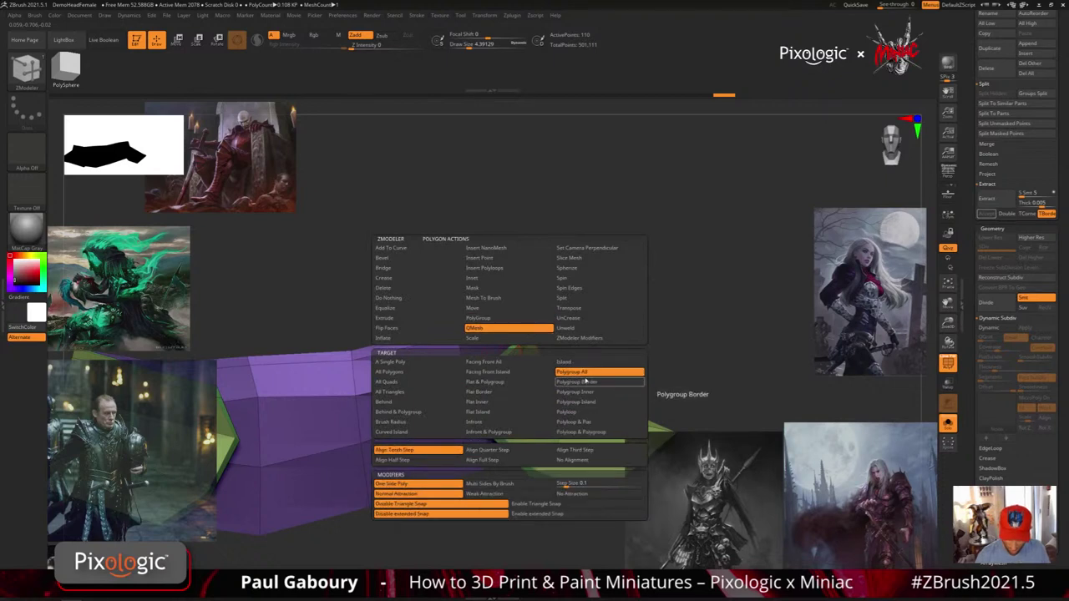
right_drag(531, 372, 498, 363)
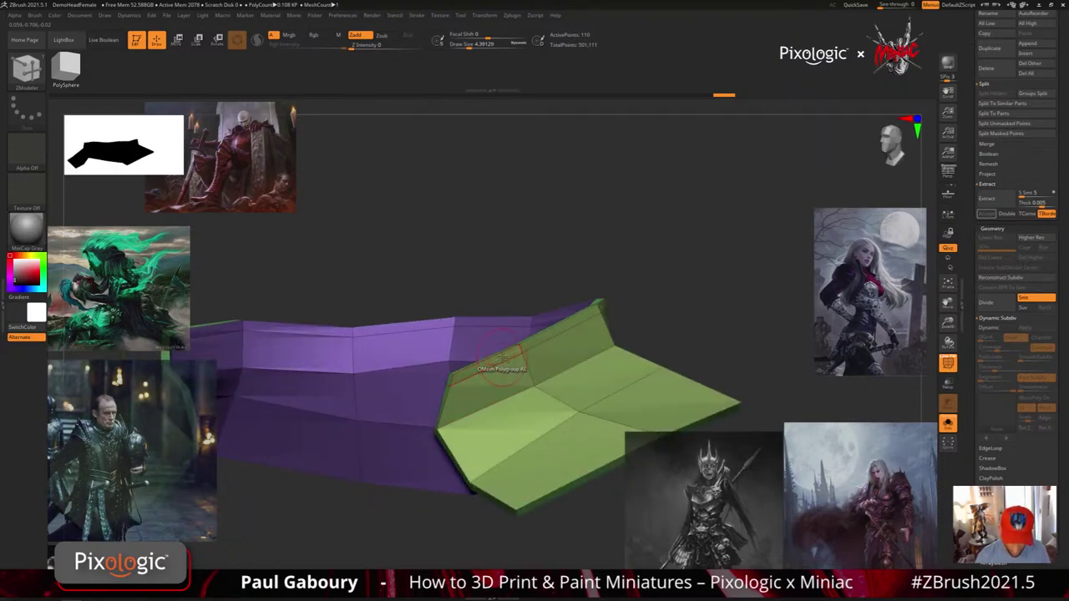
right_drag(595, 320, 610, 343)
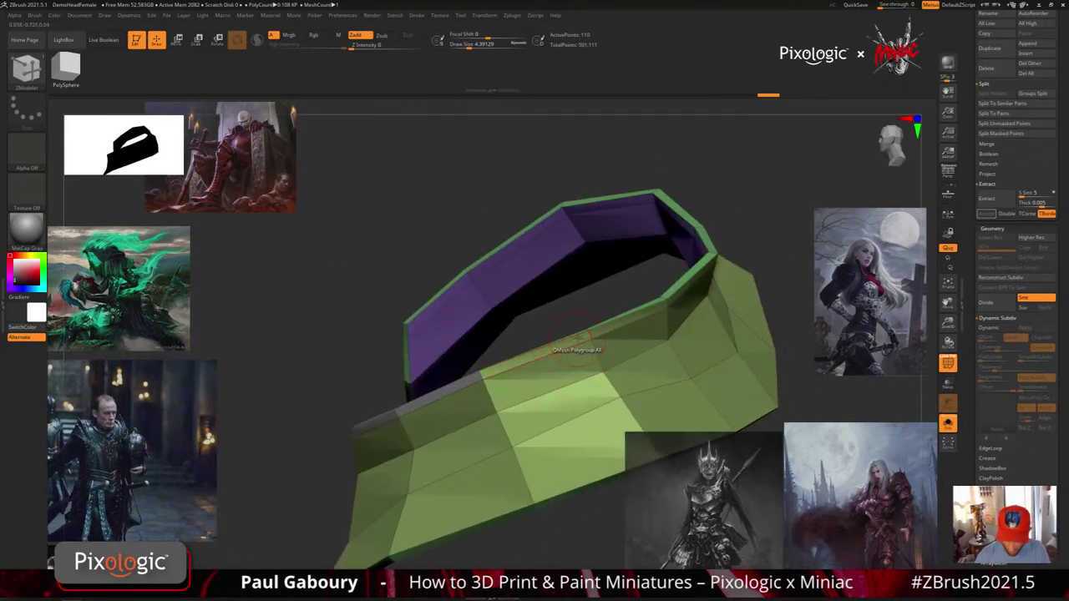
drag(584, 324, 564, 330)
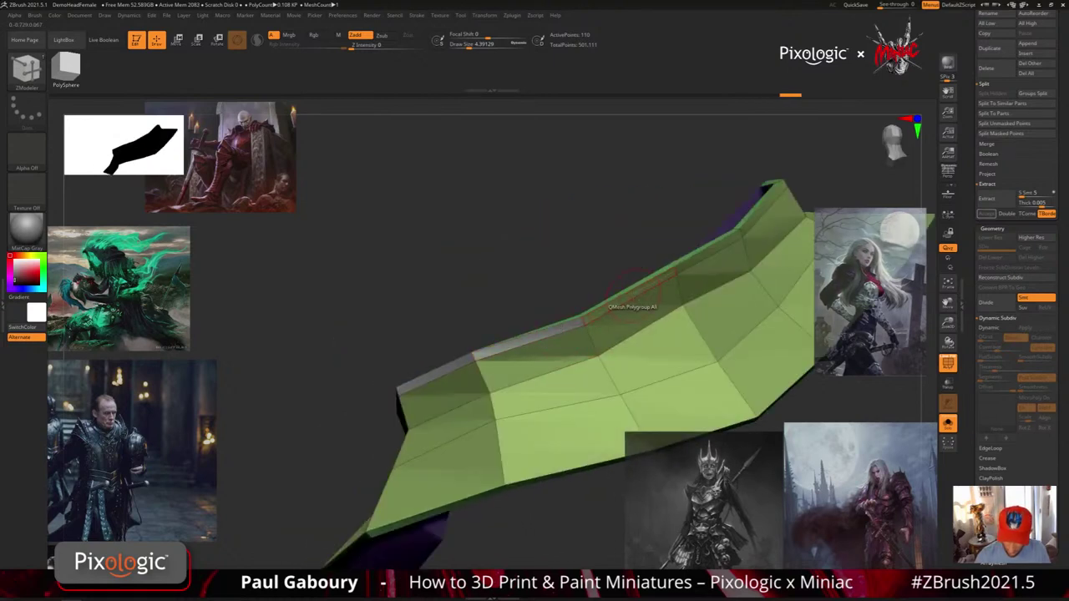
alt+right_drag(693, 278, 632, 296)
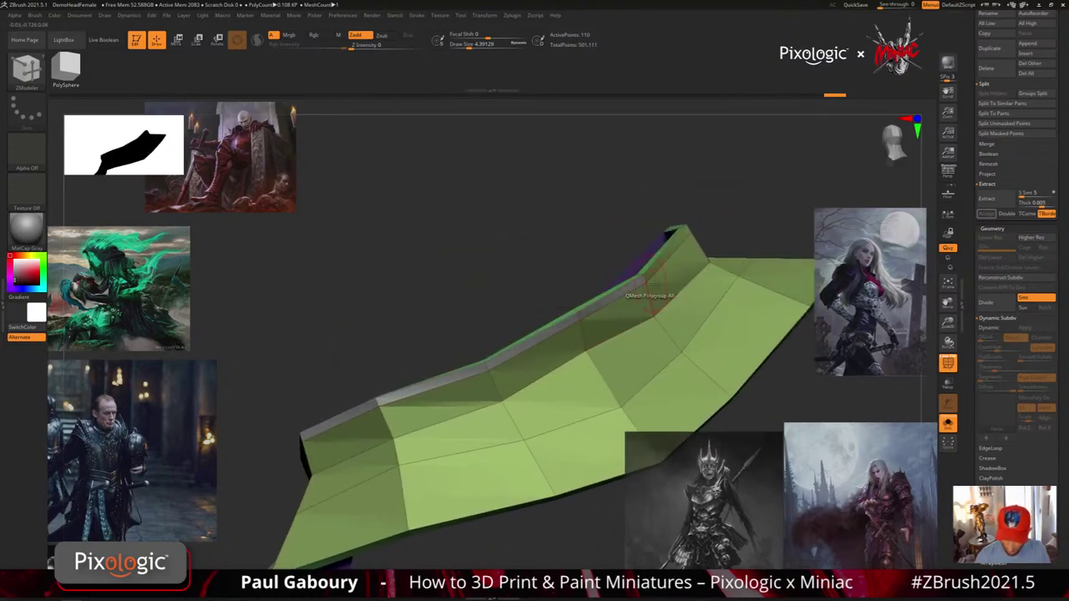
drag(650, 296, 576, 325)
alt+click(639, 284)
mouse_move(639, 284)
right_down()
mouse_move(625, 298)
mouse_move(647, 303)
right_up()
drag(690, 299, 675, 284)
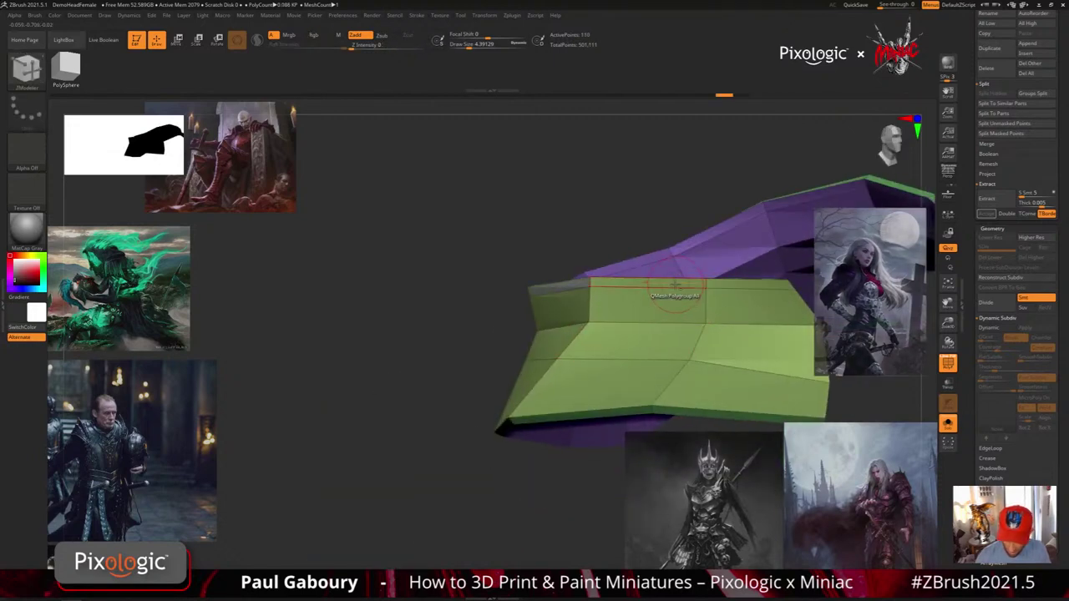
alt+right_drag(689, 288, 423, 318)
alt+click(507, 294)
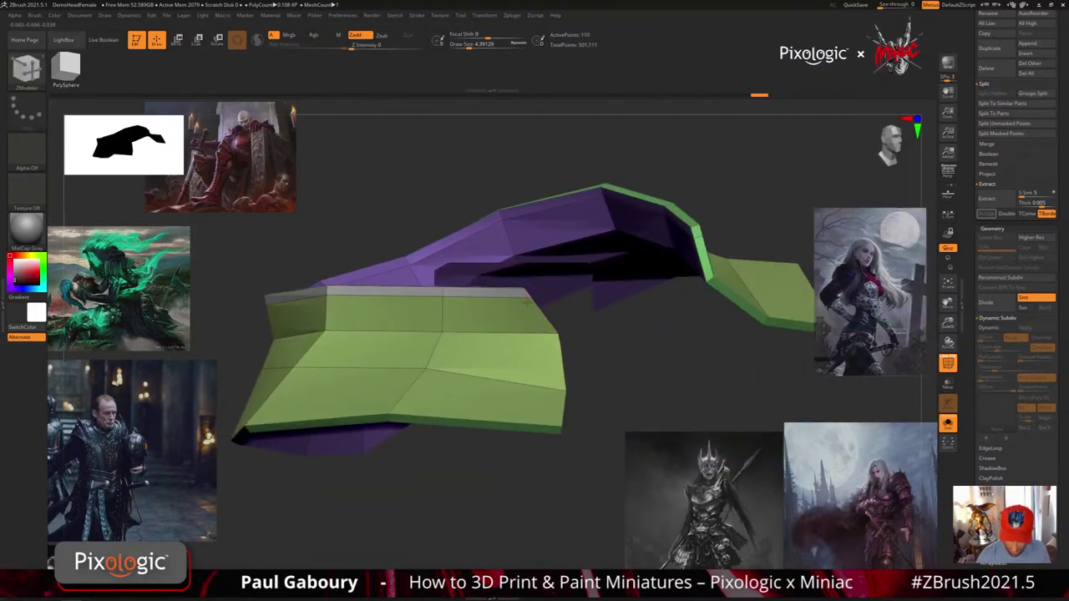
right_drag(568, 314, 516, 296)
drag(499, 288, 514, 306)
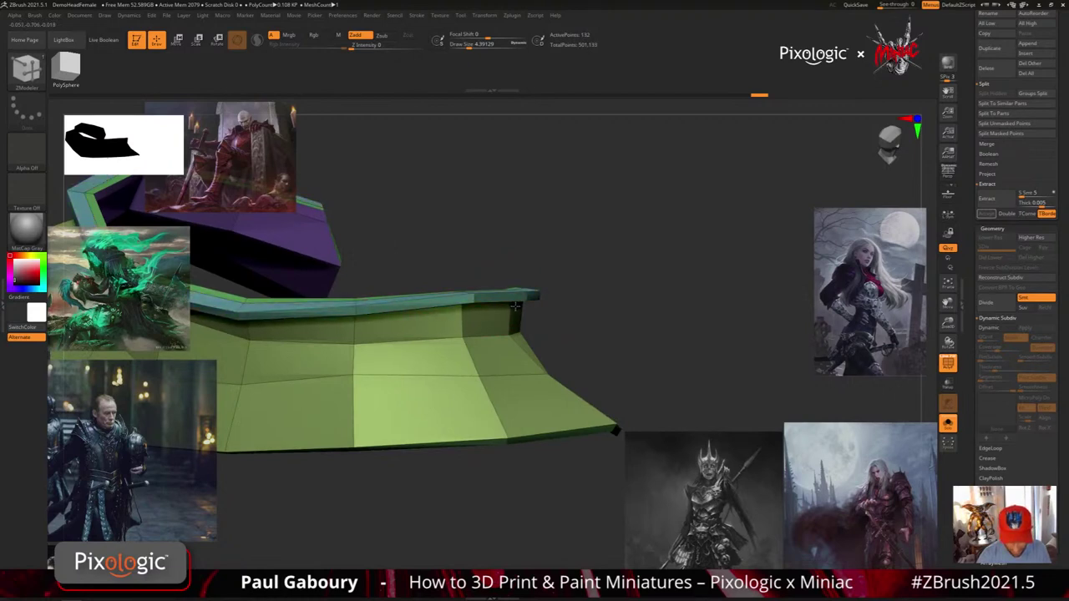
Insert an edge loop lengthwise along the new rim ledge using ZModeler's Insert Multiple EdgeLoops action
ctrl+right_drag(553, 311, 543, 288)
right_drag(543, 288, 531, 367)
mouse_move(531, 368)
ctrl+right_down()
mouse_move(540, 391)
mouse_move(539, 343)
mouse_move(543, 369)
ctrl+right_up()
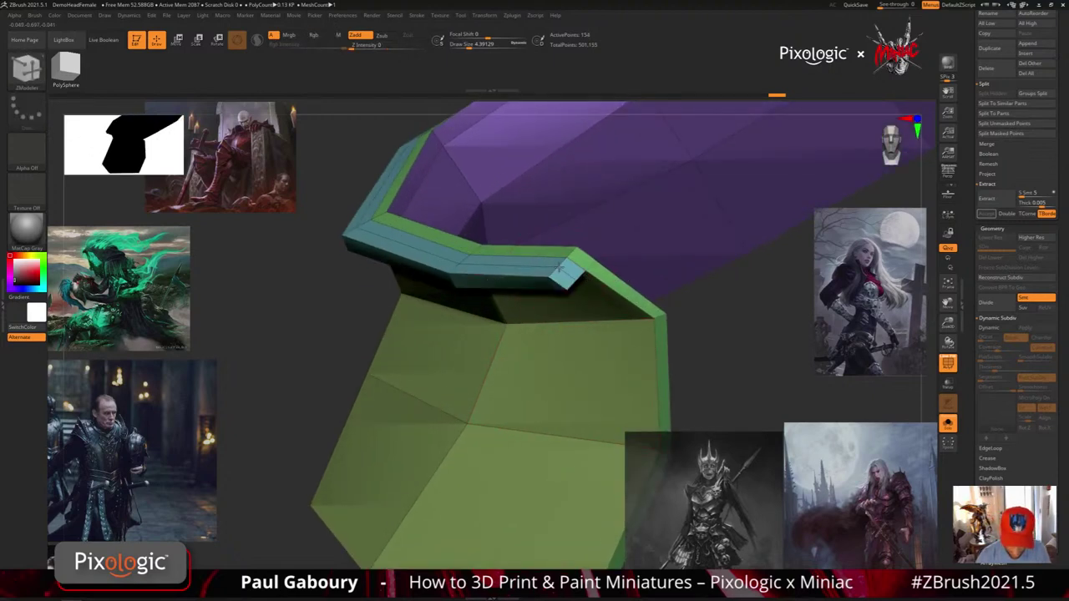
key(ctrl)
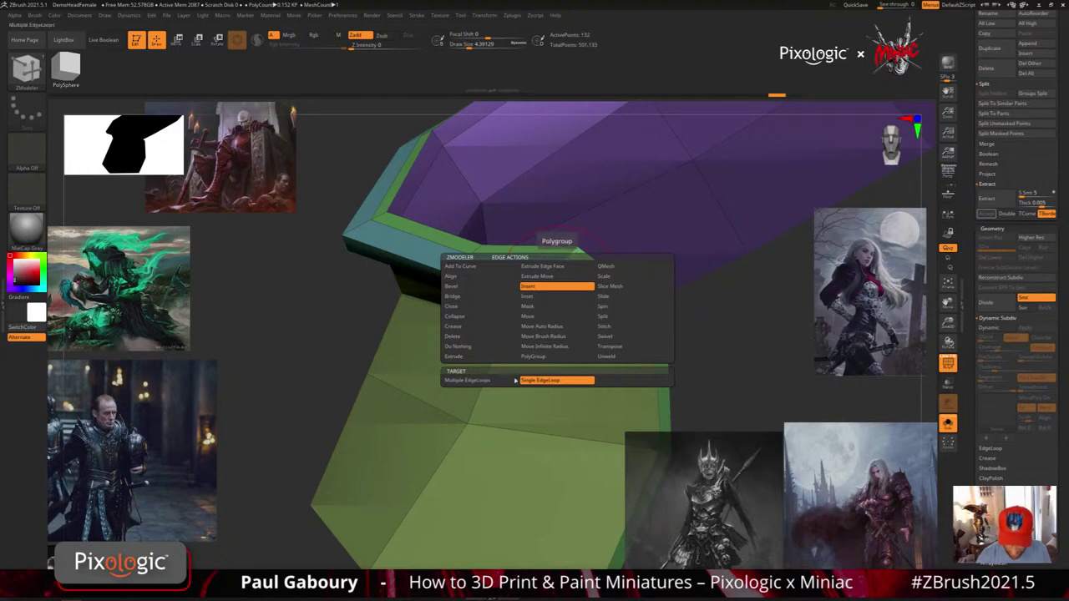
click(500, 381)
click(500, 444)
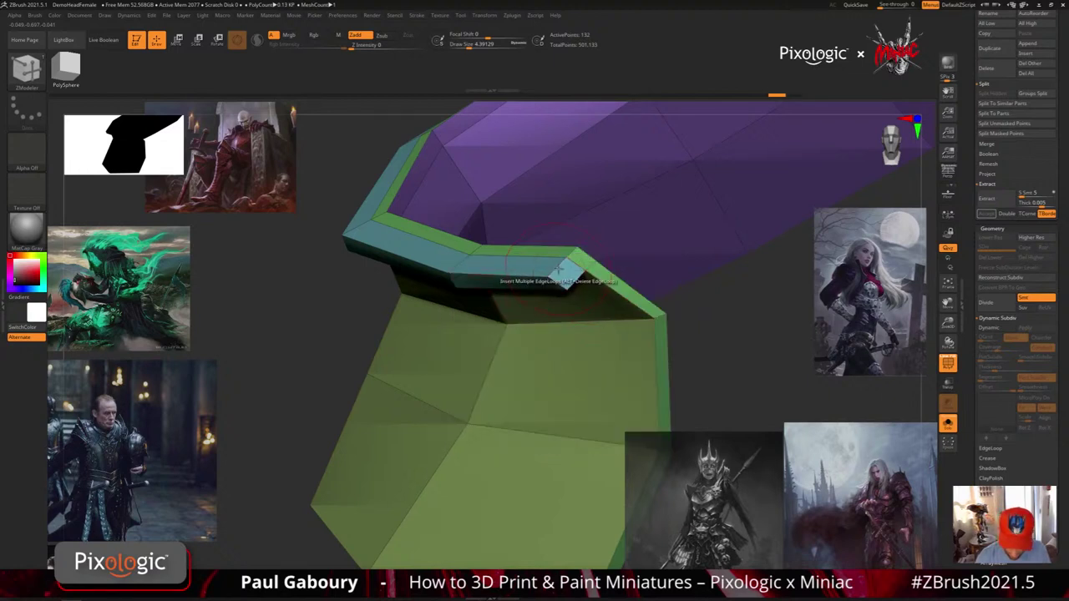
click(558, 267)
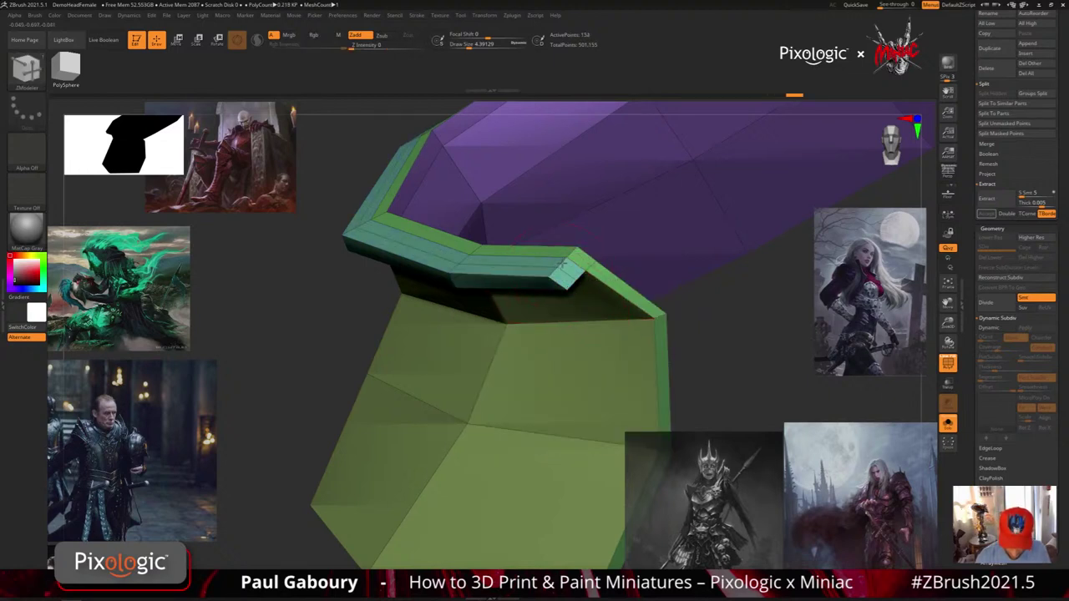
key(ctrl+z)
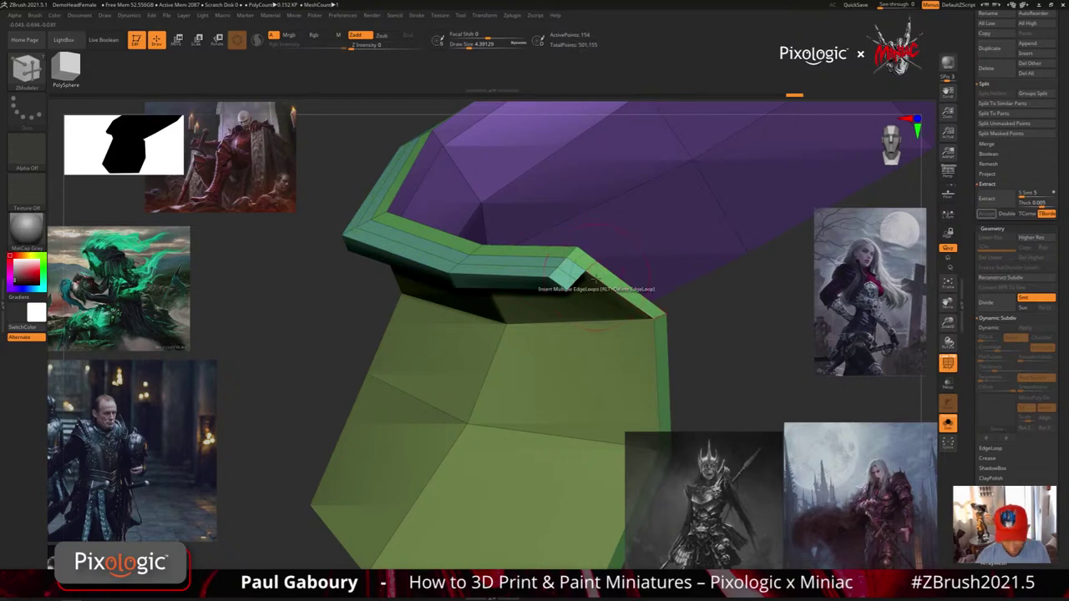
Set QMesh's target to Polyloop & Flat and extrude the outer strip on the underside of the rim ledge downward into a lip
right_drag(589, 295, 563, 302)
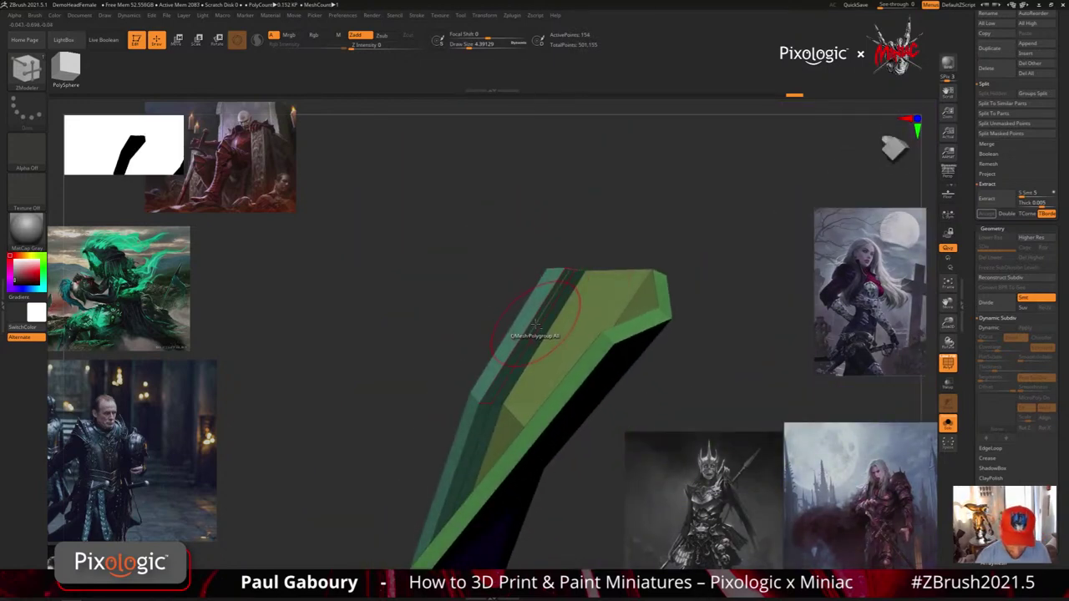
key(space)
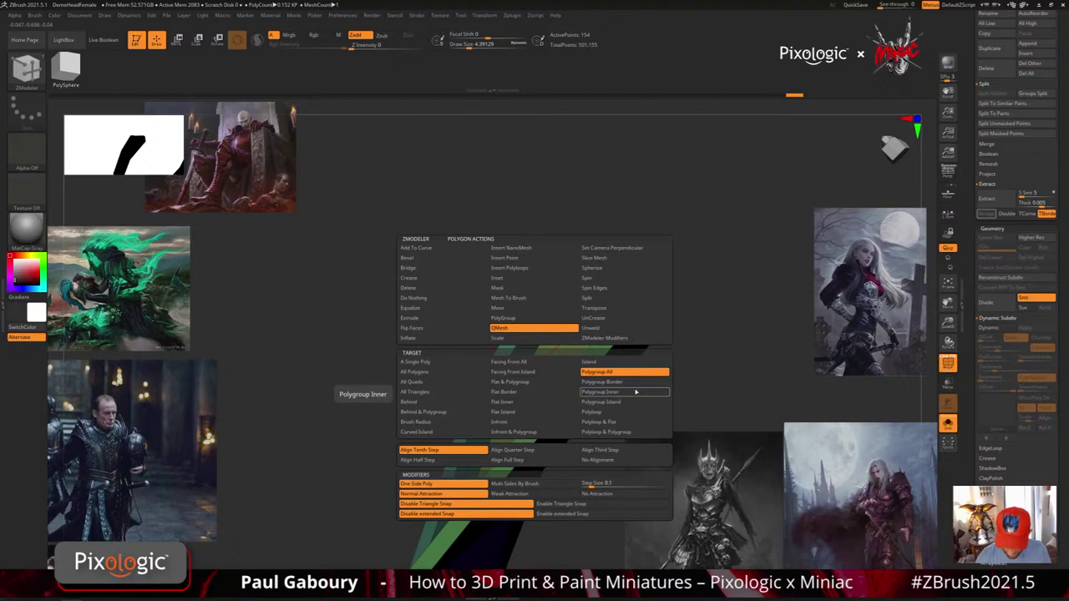
click(642, 422)
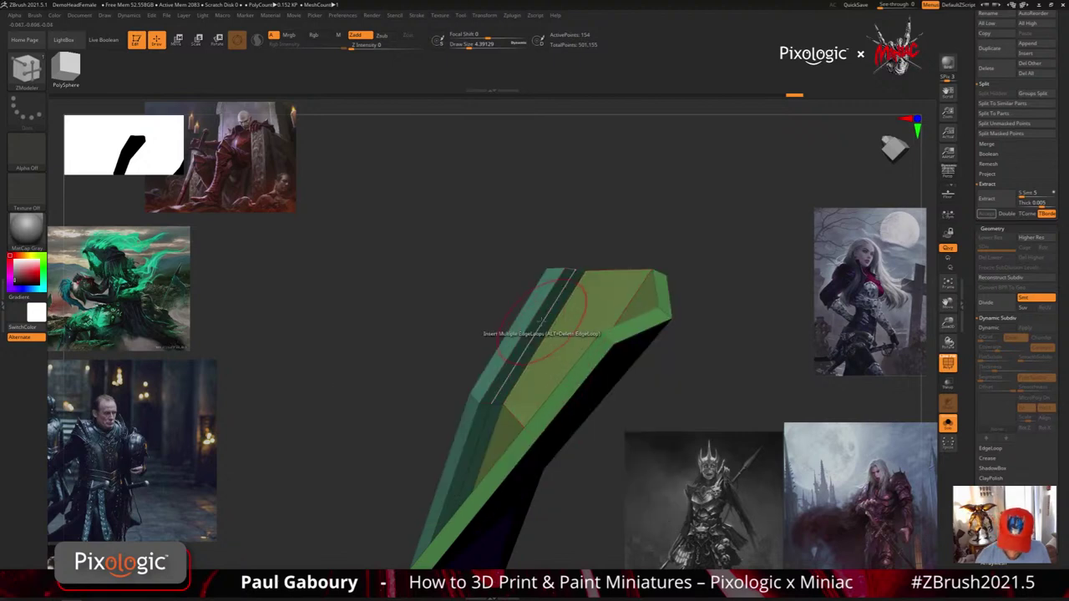
drag(533, 322, 558, 354)
key(ctrl+z)
ctrl+right_drag(559, 354, 613, 366)
key(ctrl+z)
right_drag(572, 405, 592, 365)
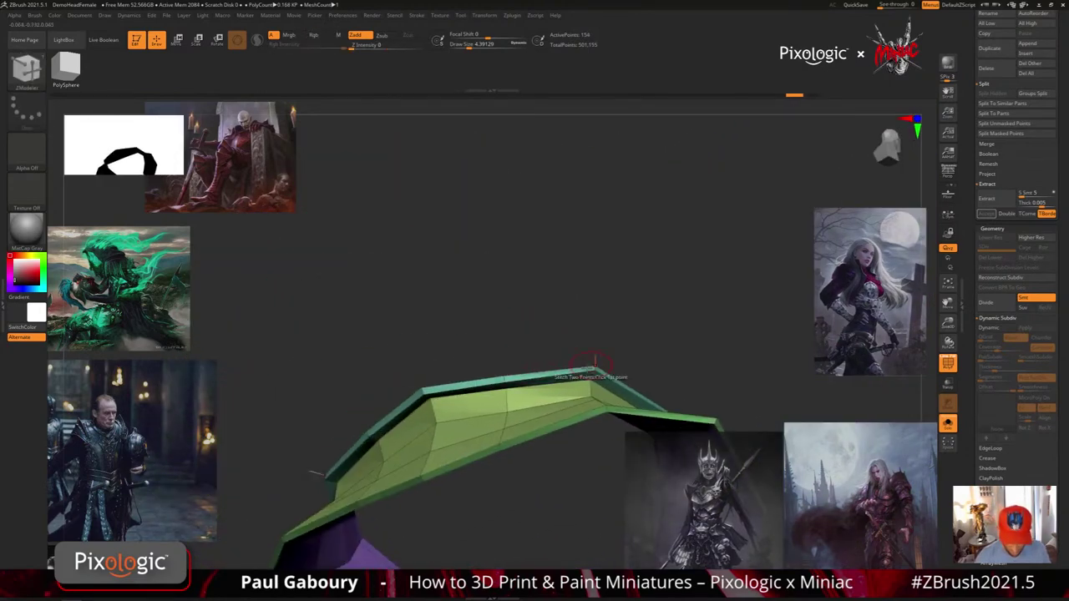
drag(594, 365, 526, 371)
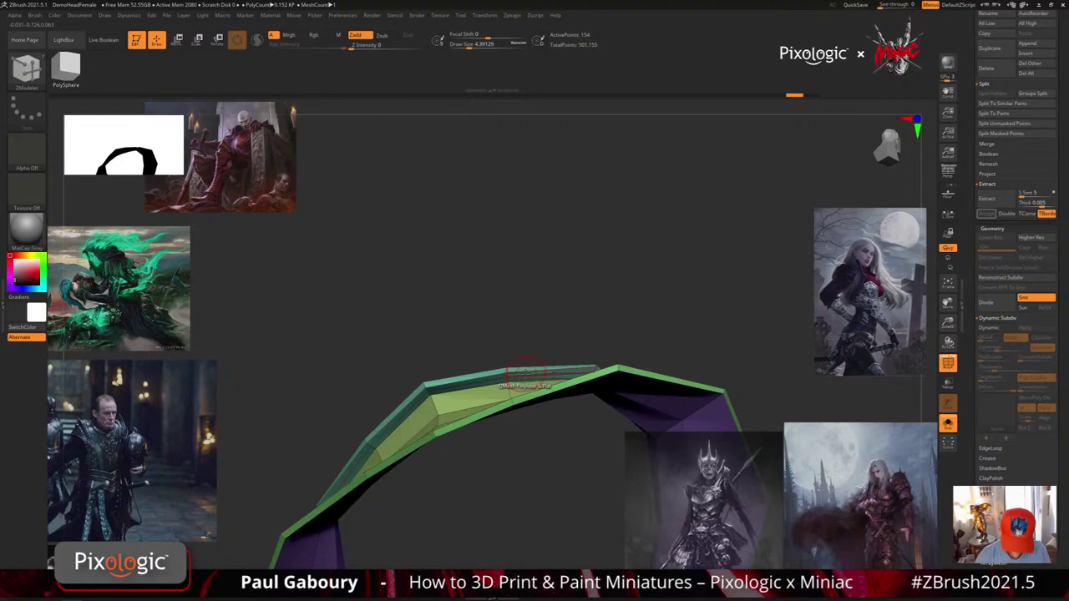
mouse_move(524, 372)
mouse_down()
mouse_move(504, 381)
mouse_move(622, 361)
mouse_move(492, 424)
mouse_move(518, 432)
mouse_move(477, 461)
mouse_up()
ctrl+right_drag(519, 470, 531, 419)
drag(531, 420, 462, 483)
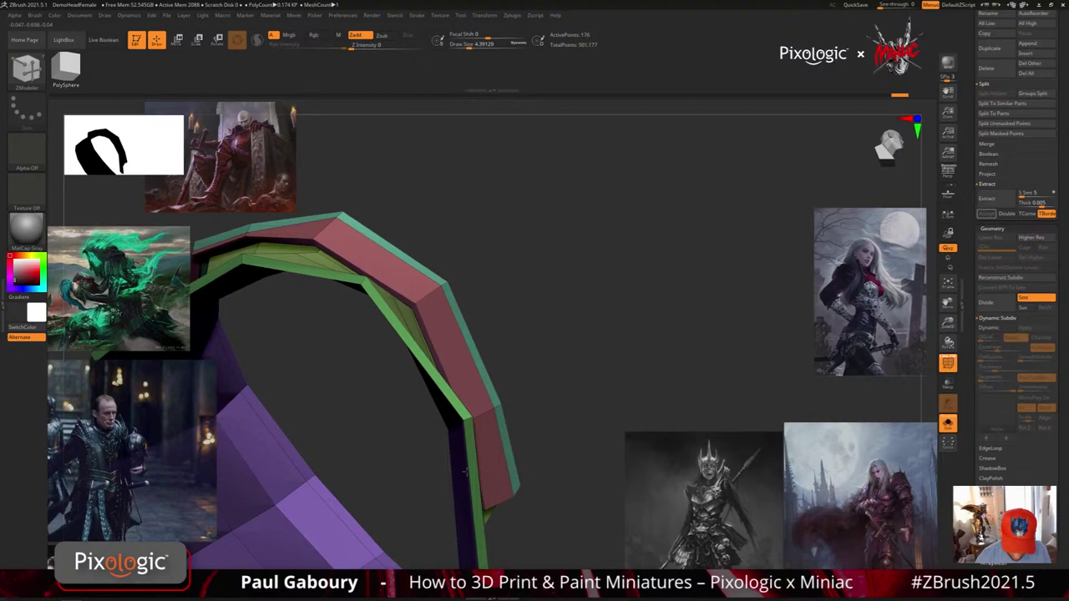
Turn on Dynamic Subdiv for the collar and set its thickness to 0
ctrl+right_drag(518, 483, 555, 402)
drag(558, 409, 501, 455)
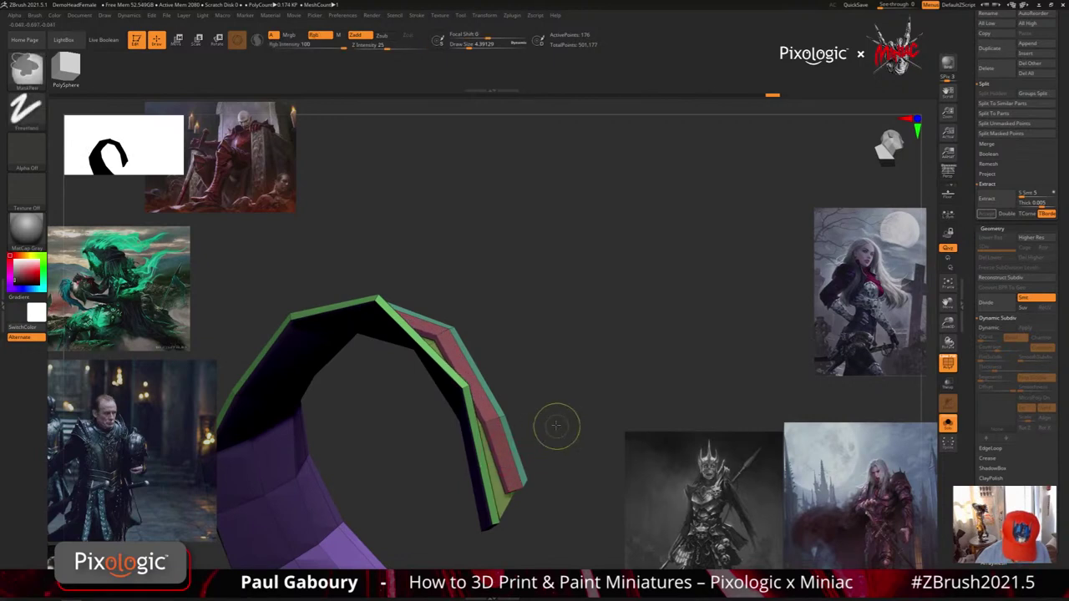
drag(556, 425, 517, 441)
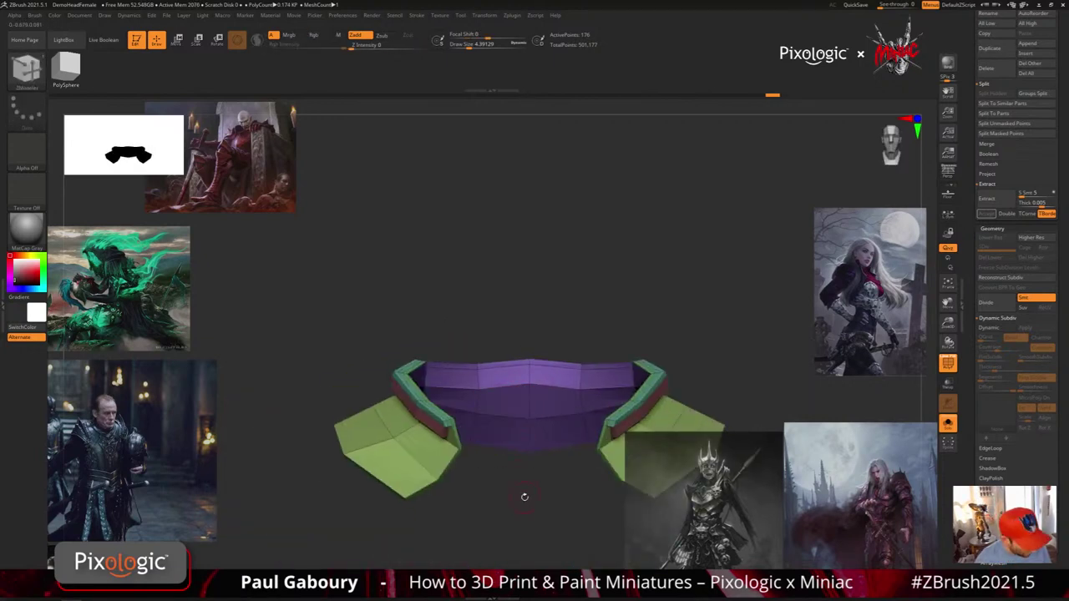
key(d)
key(shift+f)
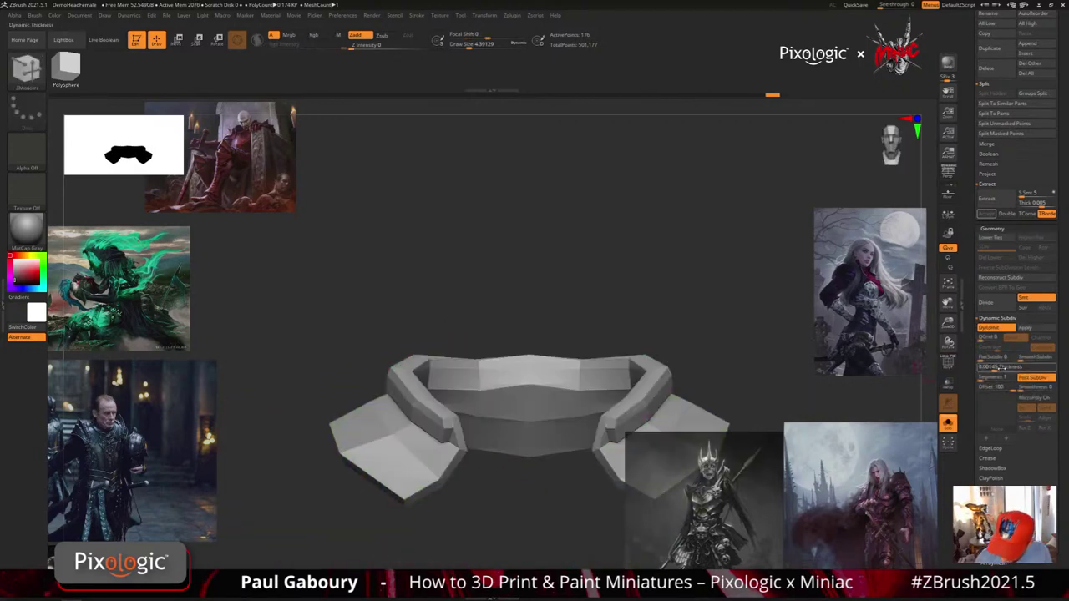
drag(998, 368, 932, 365)
mouse_move(589, 483)
alt+right_down()
mouse_move(507, 502)
mouse_move(581, 503)
alt+right_up()
key(shift+f)
Delete the extra edge loop on the collar's upper rim
mouse_move(527, 428)
right_down()
mouse_move(508, 451)
mouse_move(523, 421)
mouse_move(546, 408)
right_up()
drag(547, 408, 514, 430)
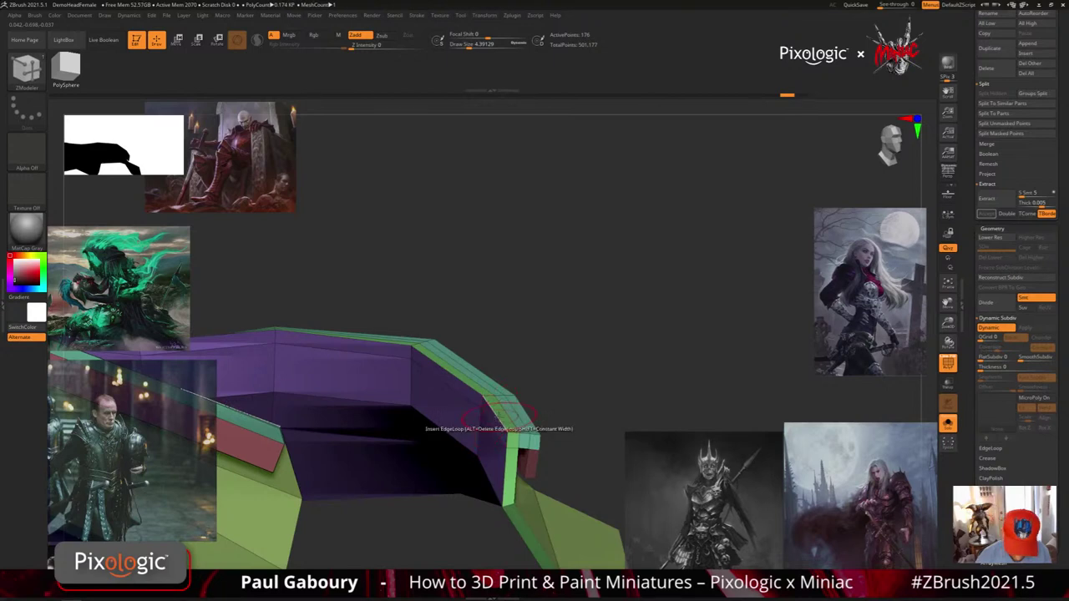
right_drag(497, 417, 564, 350)
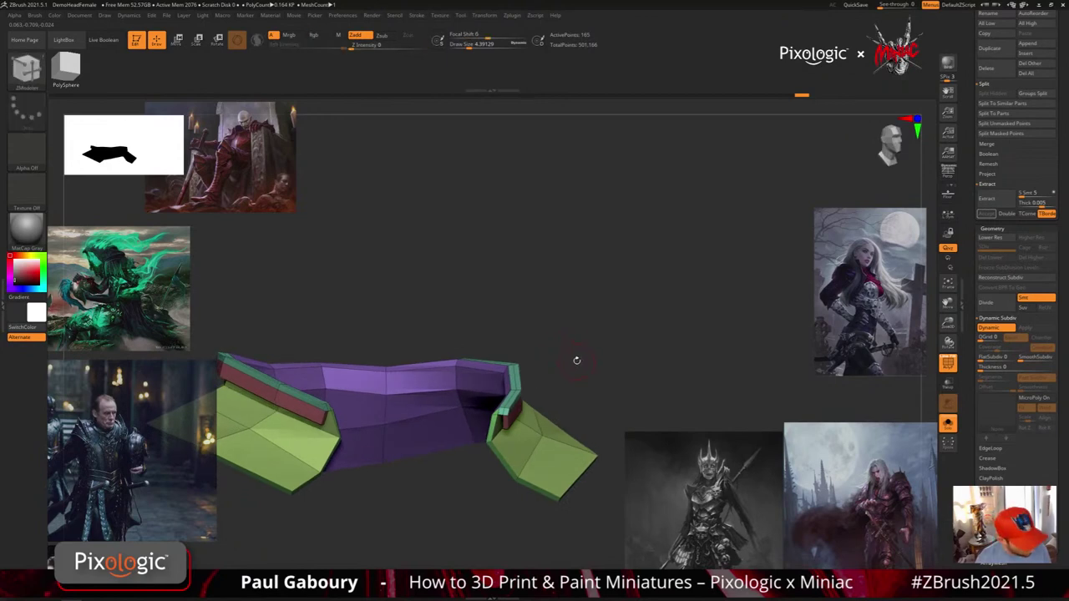
right_drag(574, 362, 576, 362)
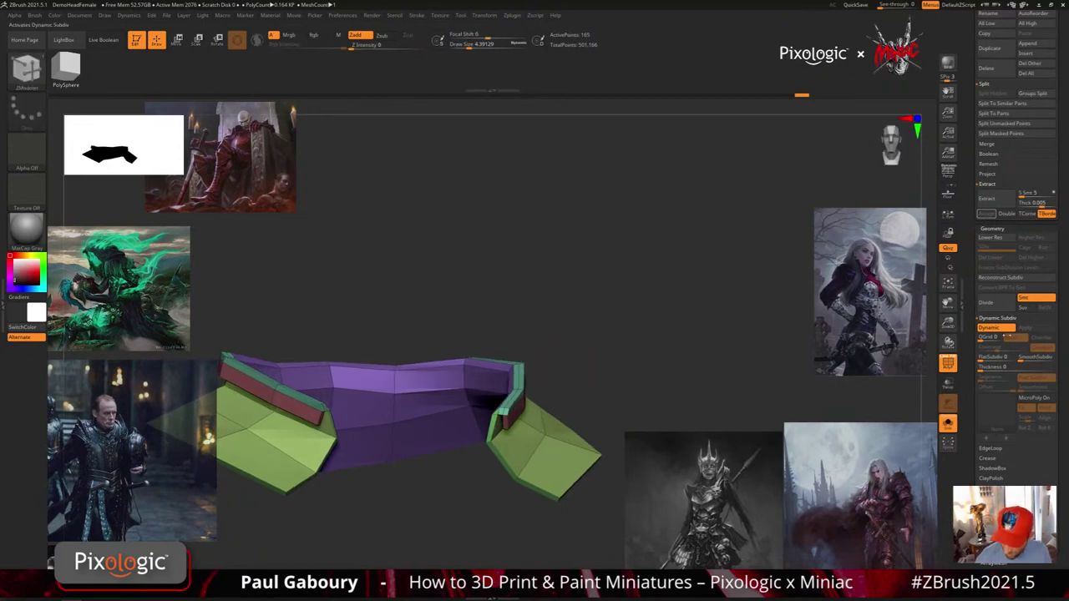
Set the collar's Dynamic SmoothSubdiv level to 4 and check the rounded rim without the wireframe
drag(1021, 358, 1038, 359)
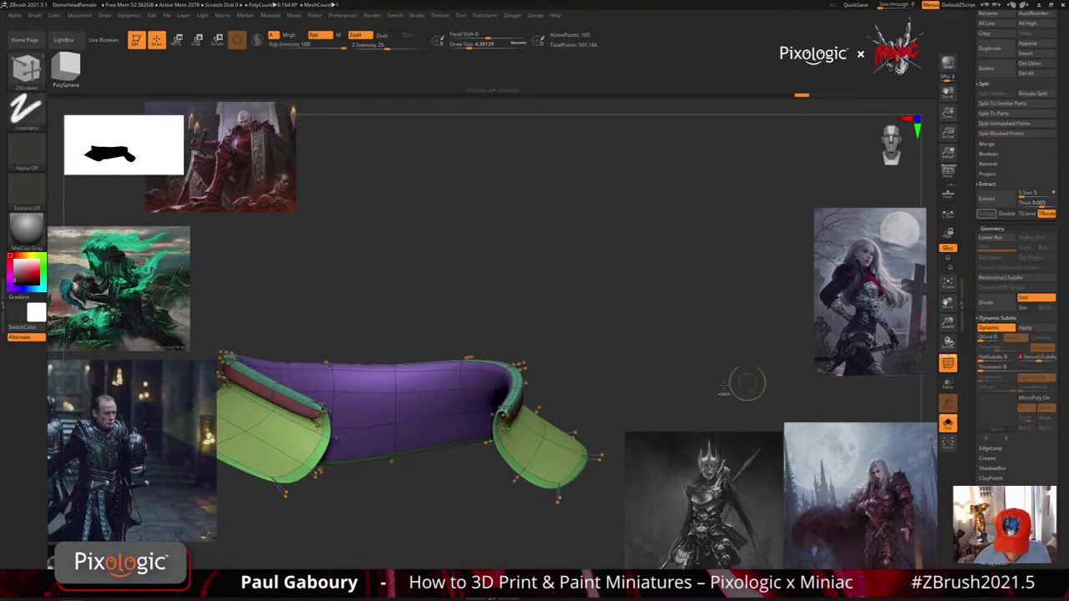
ctrl+right_drag(746, 382, 626, 387)
key(shift+f)
mouse_move(624, 386)
mouse_down()
mouse_move(573, 398)
mouse_move(587, 549)
mouse_move(549, 448)
mouse_up()
drag(562, 485, 563, 441)
ctrl+right_drag(563, 441, 582, 470)
mouse_move(582, 472)
mouse_down()
mouse_move(567, 489)
mouse_move(572, 474)
mouse_up()
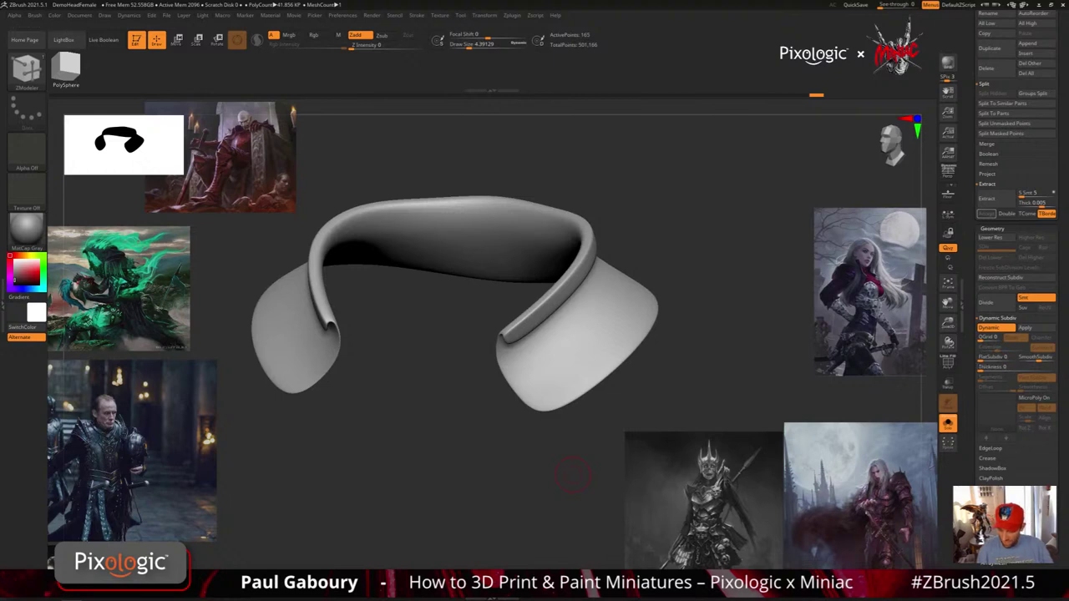
Set the maximum weld distance for WeldPoints to 1 in the topology settings
click(997, 318)
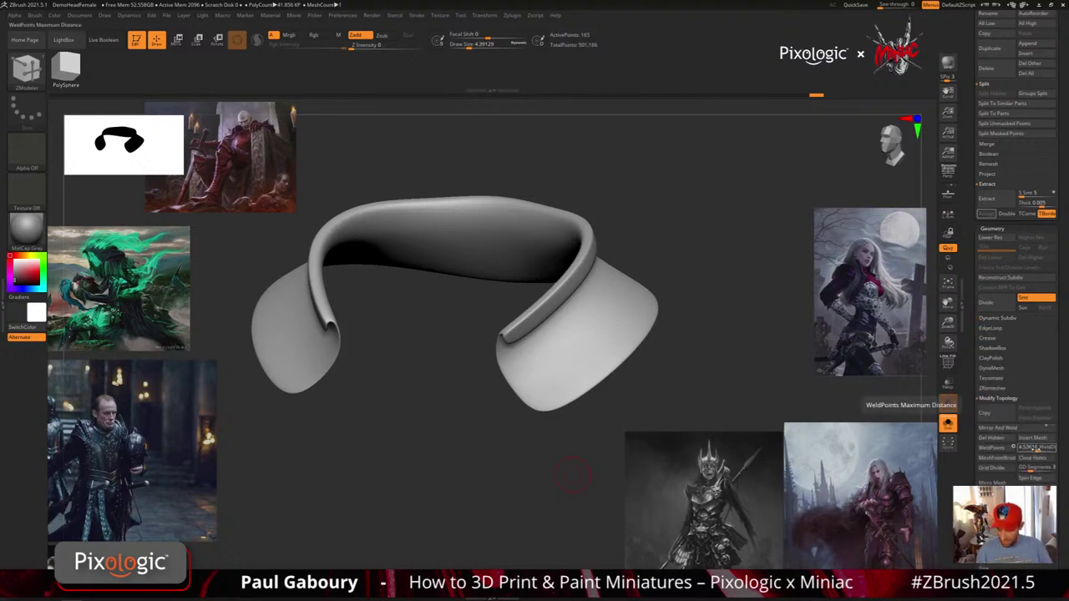
click(1037, 449)
text(1)
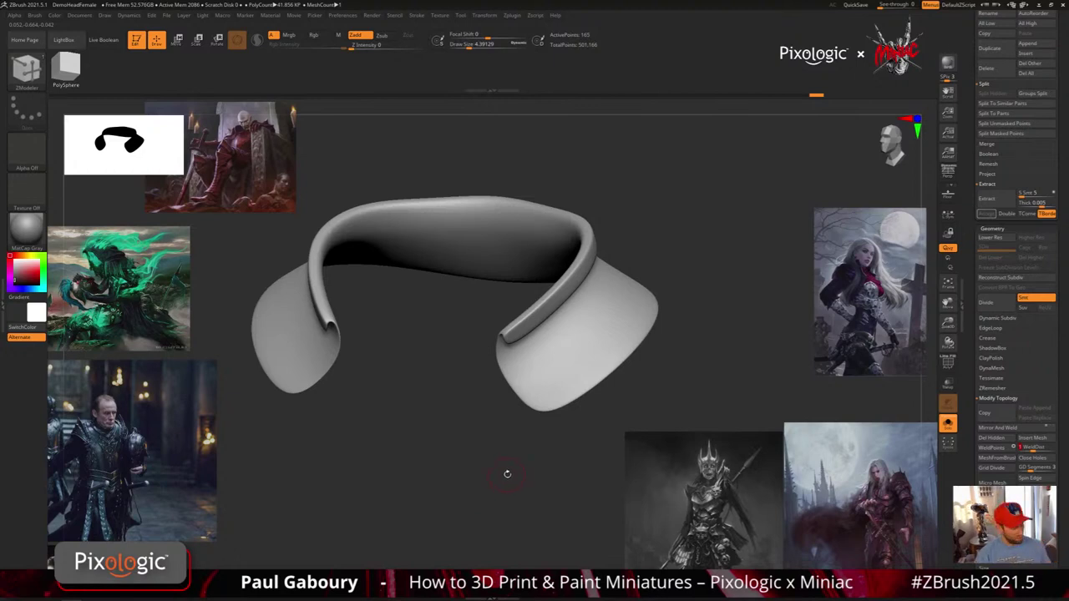
Bring the body back into view by leaving solo mode and delete the collar subtool
key(shift+f)
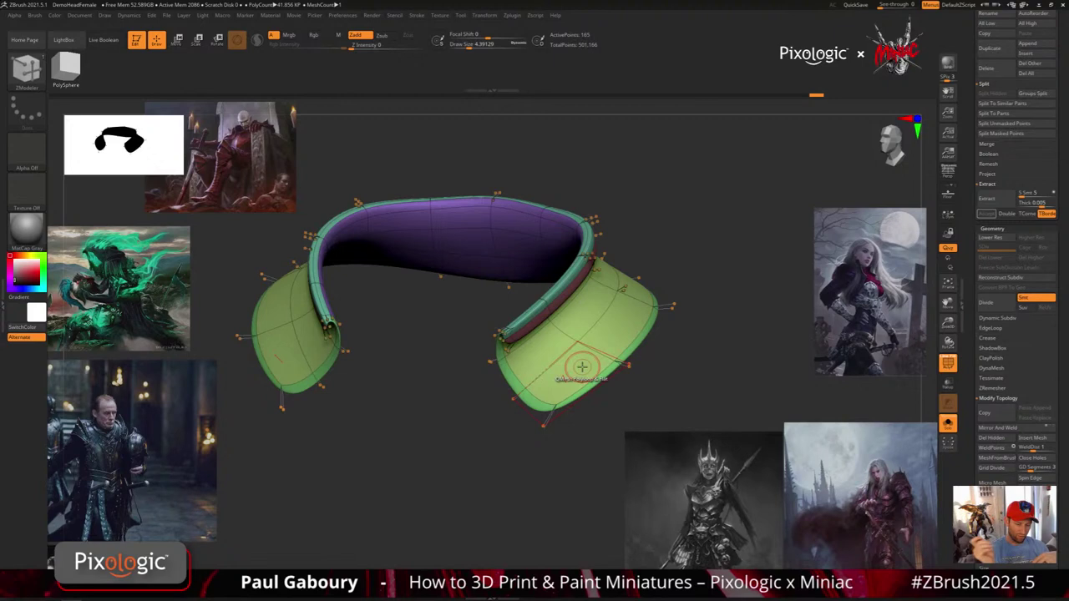
key(shift+f)
ctrl+right_drag(582, 367, 644, 350)
click(948, 423)
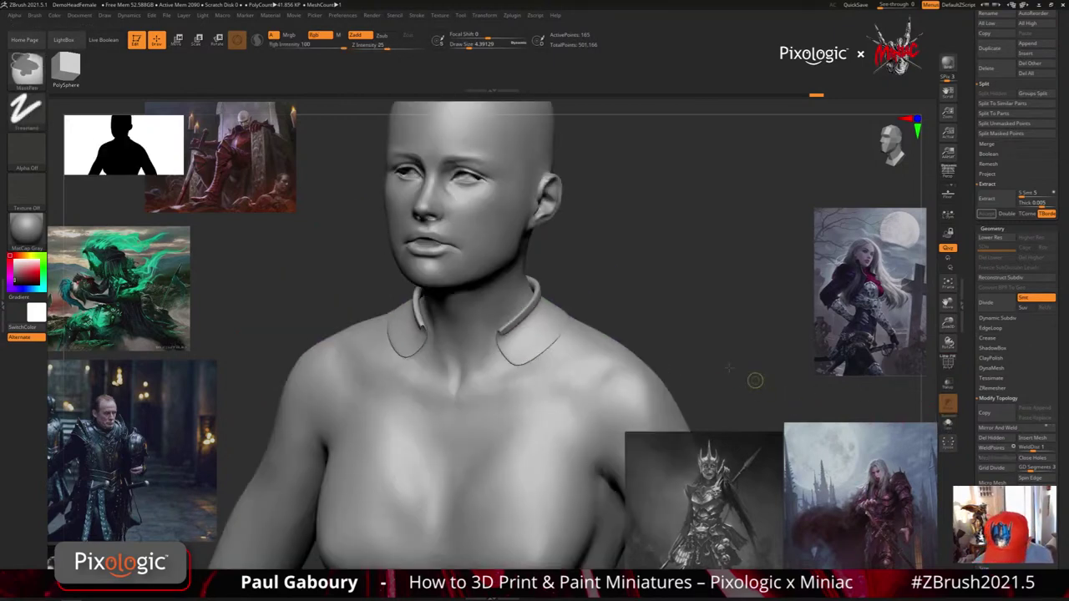
ctrl+right_drag(756, 377, 764, 342)
scroll(984, 311, up, 10)
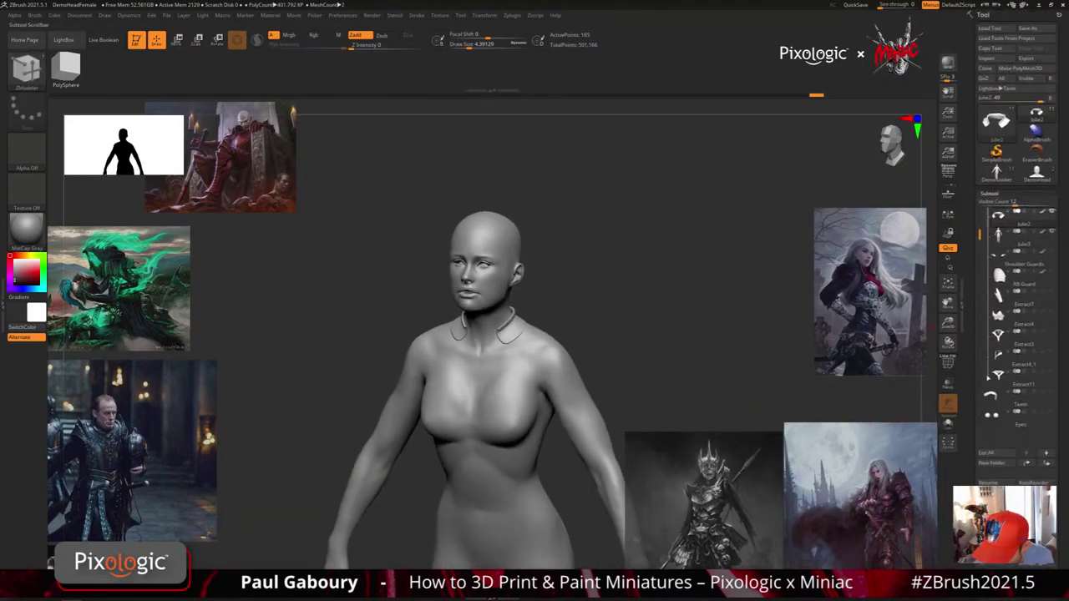
click(993, 541)
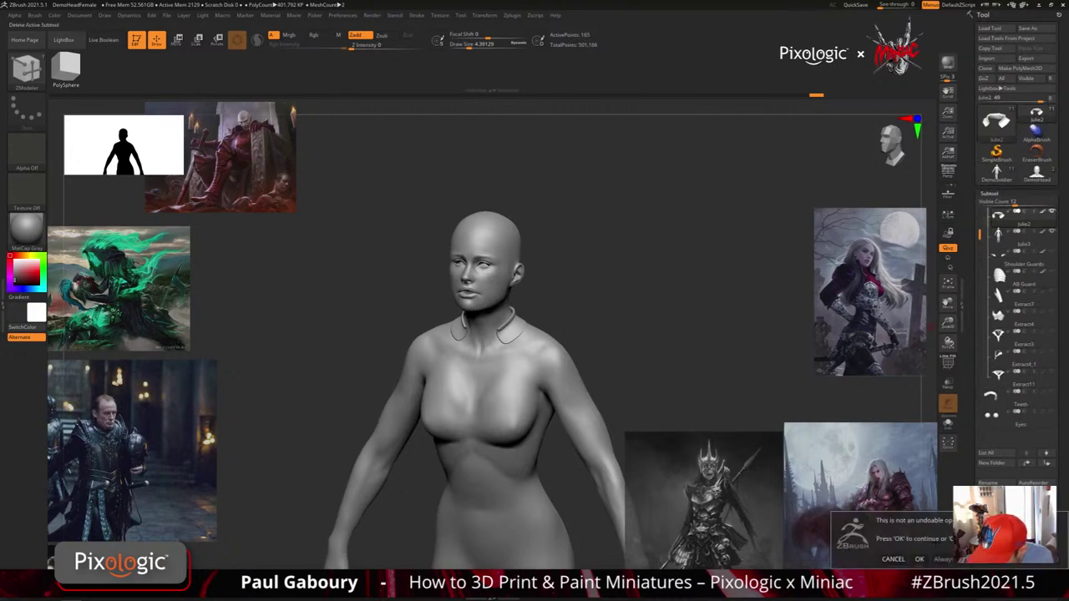
click(921, 559)
click(893, 558)
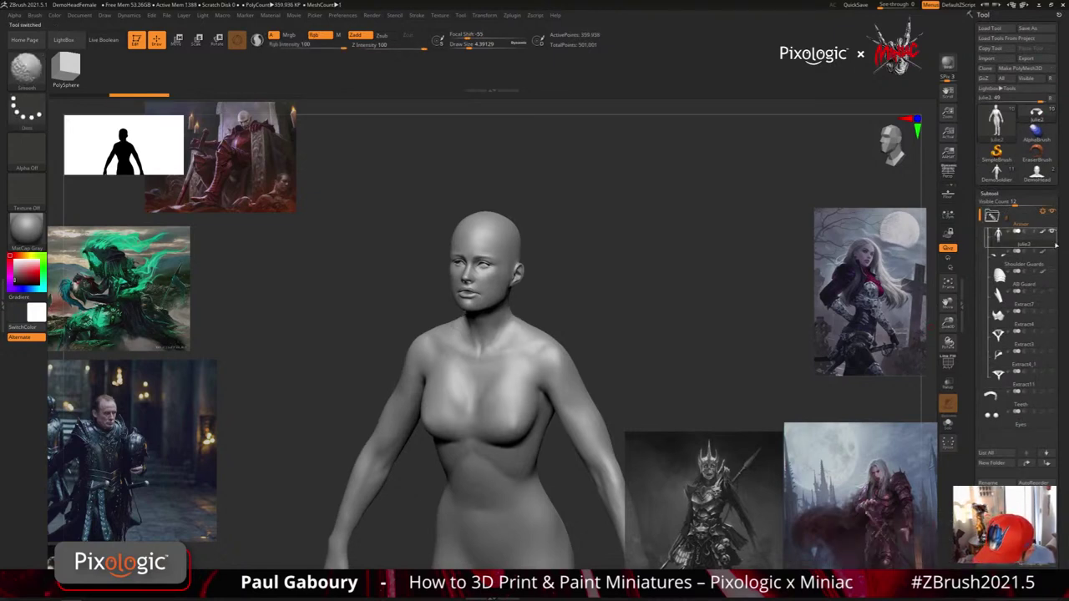
Show all armour pieces on the body and select the Extract11 neck plate with its wireframe displayed
click(1051, 233)
shift+drag(670, 385, 698, 386)
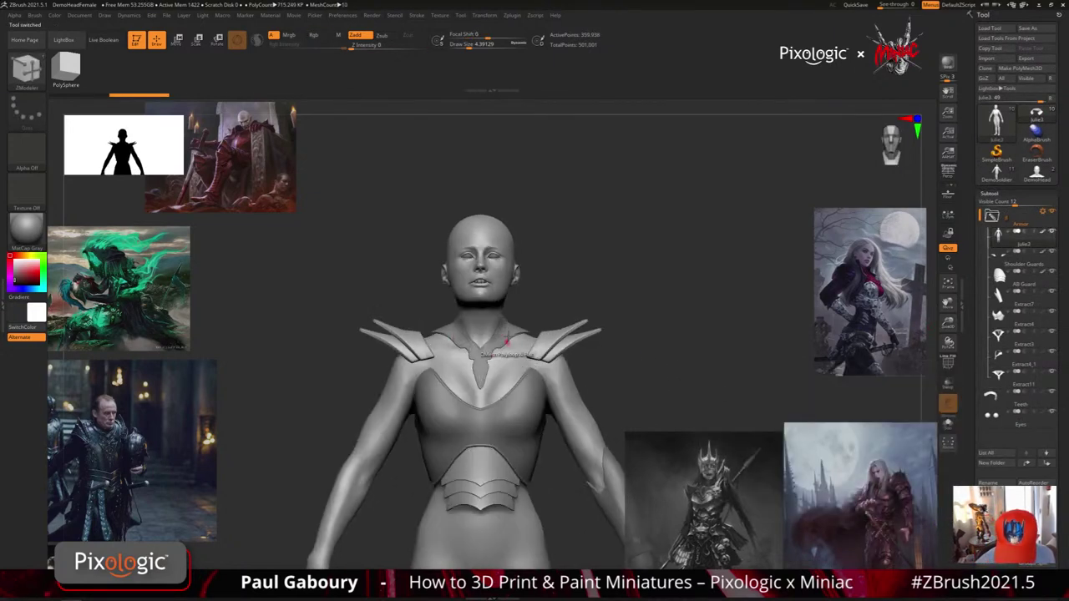
ctrl+right_drag(502, 354, 578, 402)
mouse_move(1021, 384)
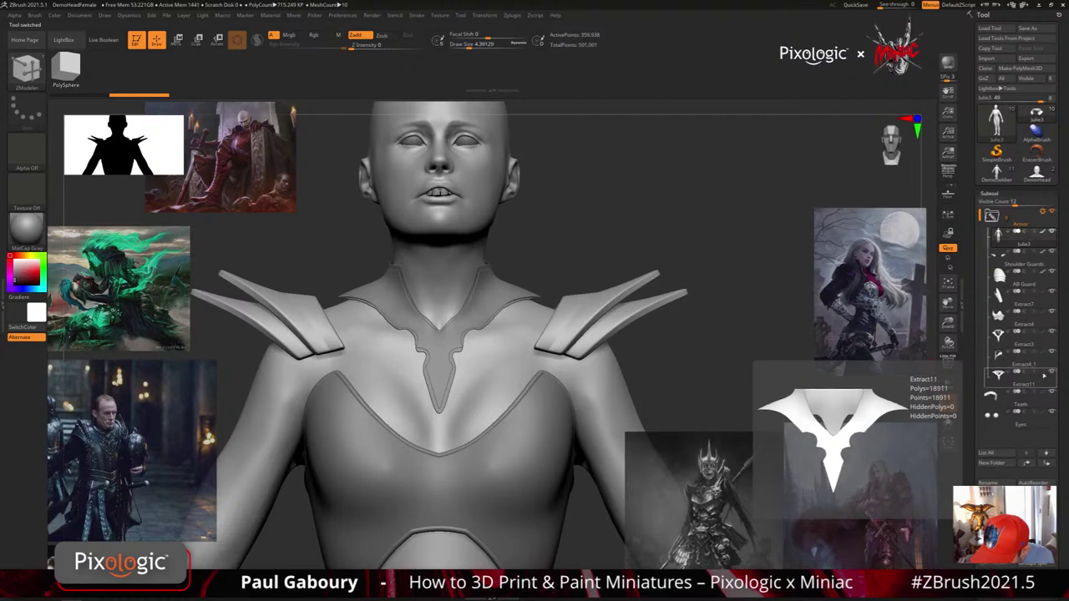
mouse_move(1051, 336)
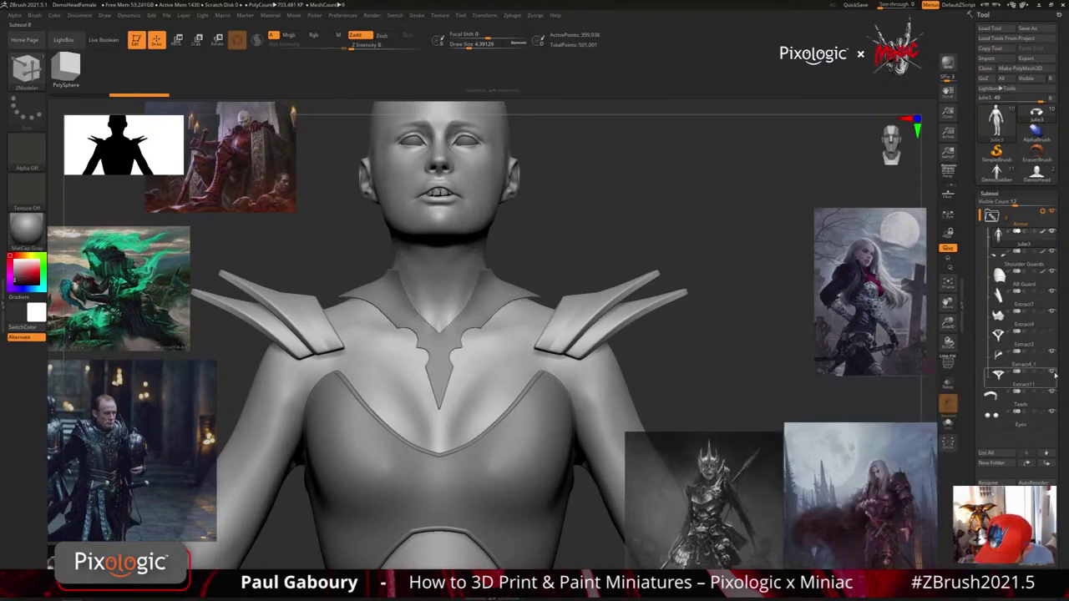
click(1023, 380)
key(shift+f)
right_drag(609, 407, 670, 409)
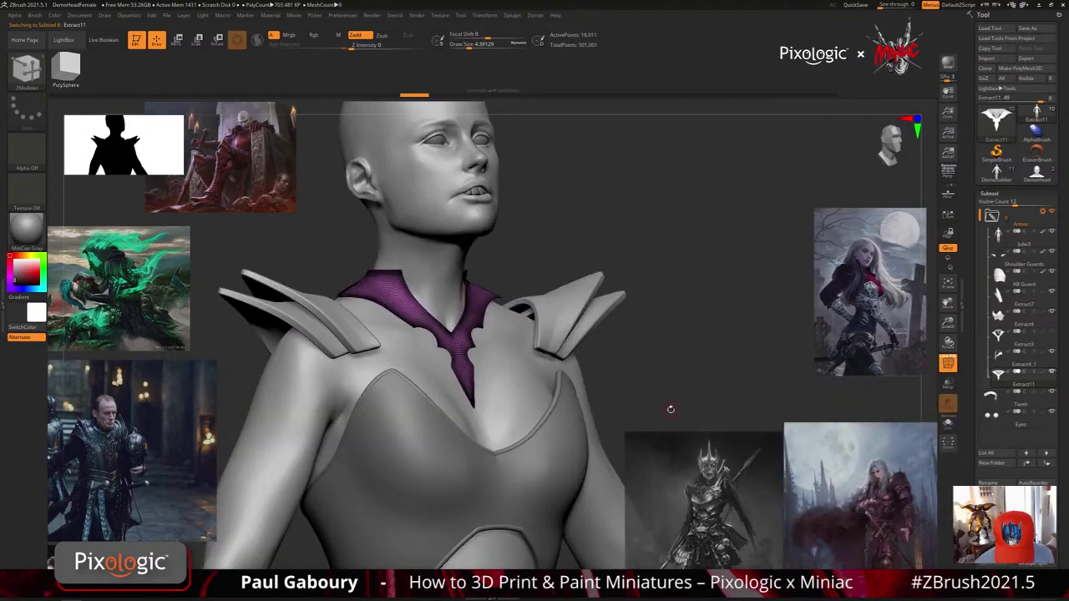
Switch to the overlapping Extract4_1 neck plate, pick the ZModeler brush to view its topology, and delete the subtool
key(Up)
key(shift+f)
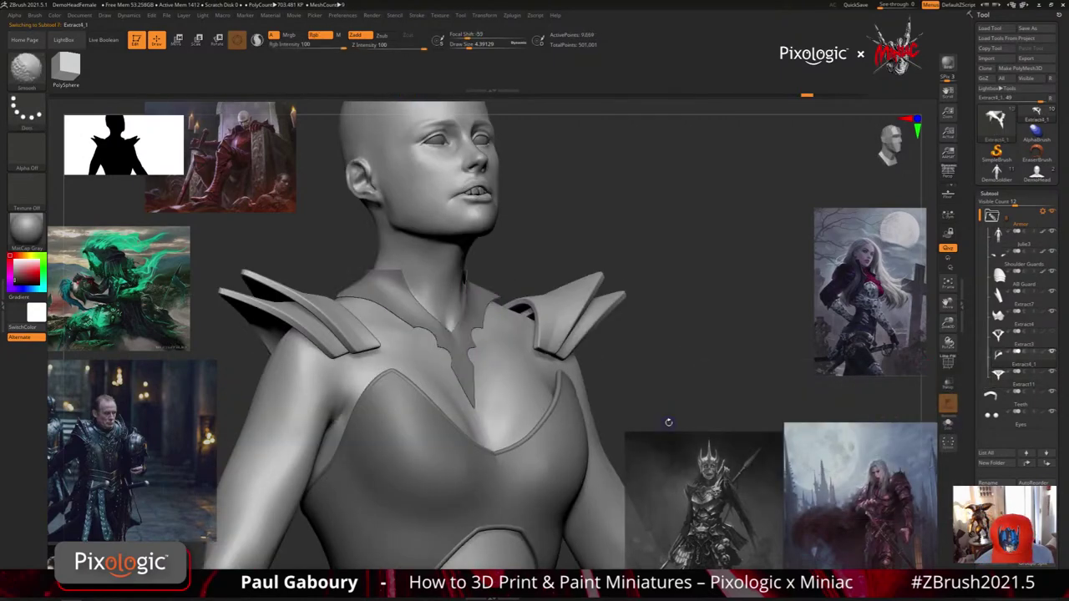
ctrl+right_drag(668, 422, 558, 455)
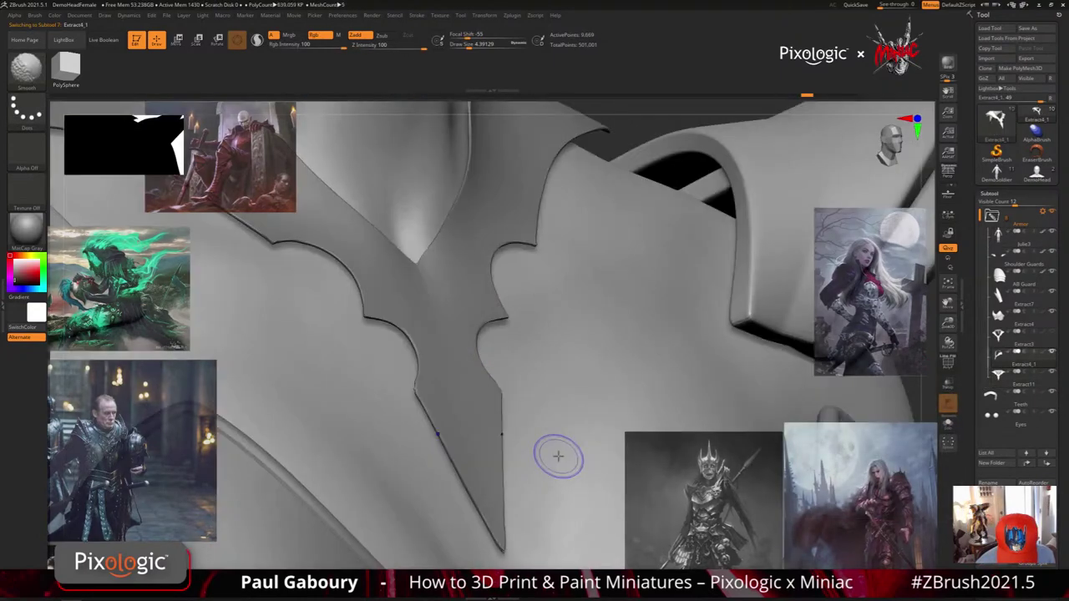
key(b)
key(z)
key(m)
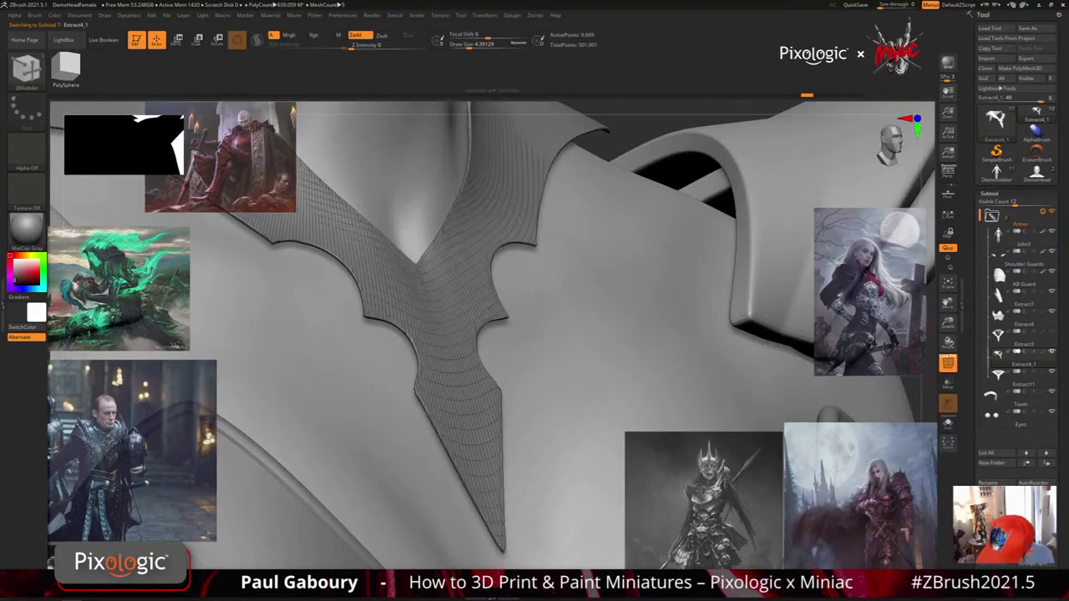
click(991, 539)
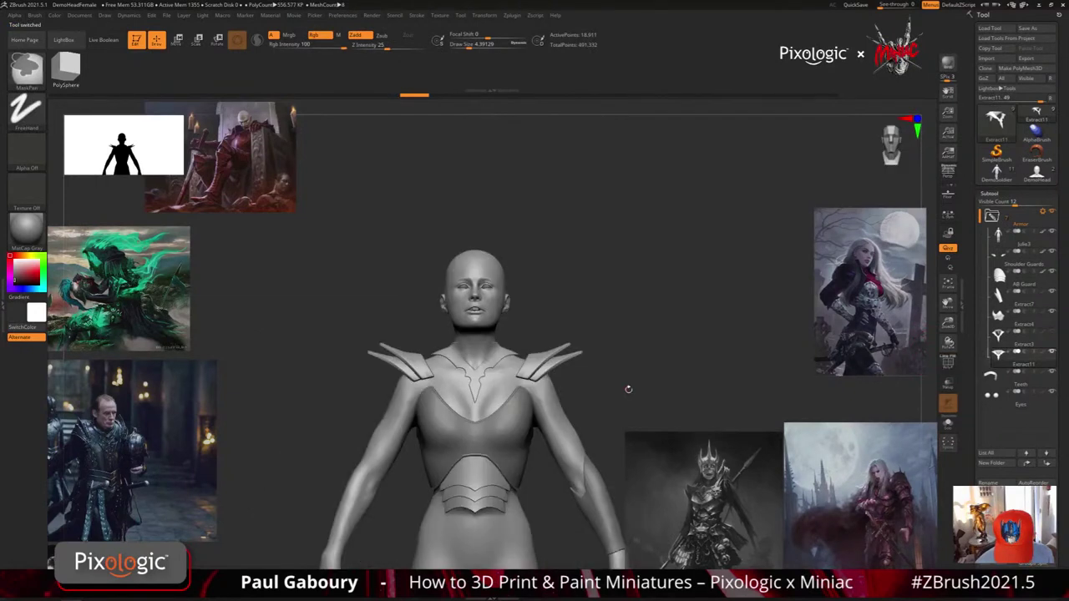
alt+right_drag(627, 389, 609, 364)
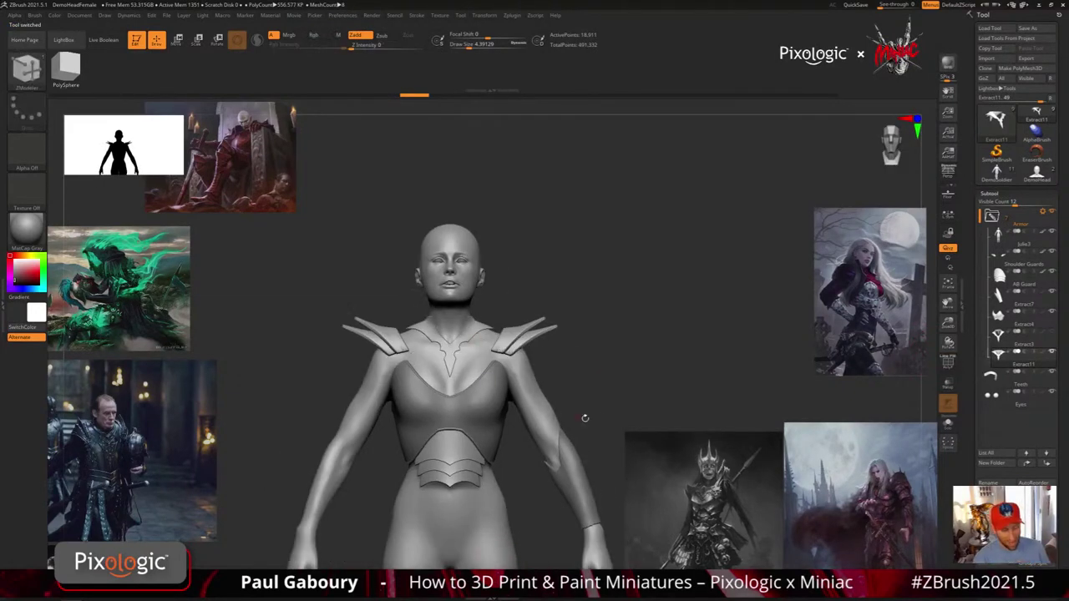
right_drag(585, 417, 537, 478)
drag(537, 477, 626, 387)
mouse_move(613, 408)
ctrl+right_down()
mouse_move(627, 394)
mouse_move(641, 401)
ctrl+right_up()
drag(641, 402, 597, 370)
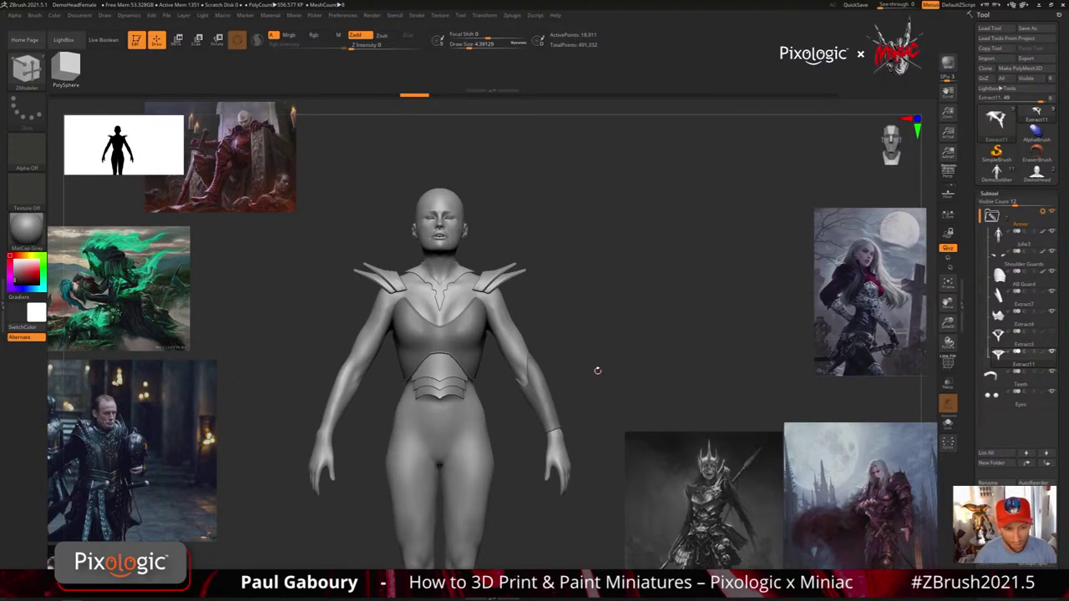
drag(597, 370, 611, 338)
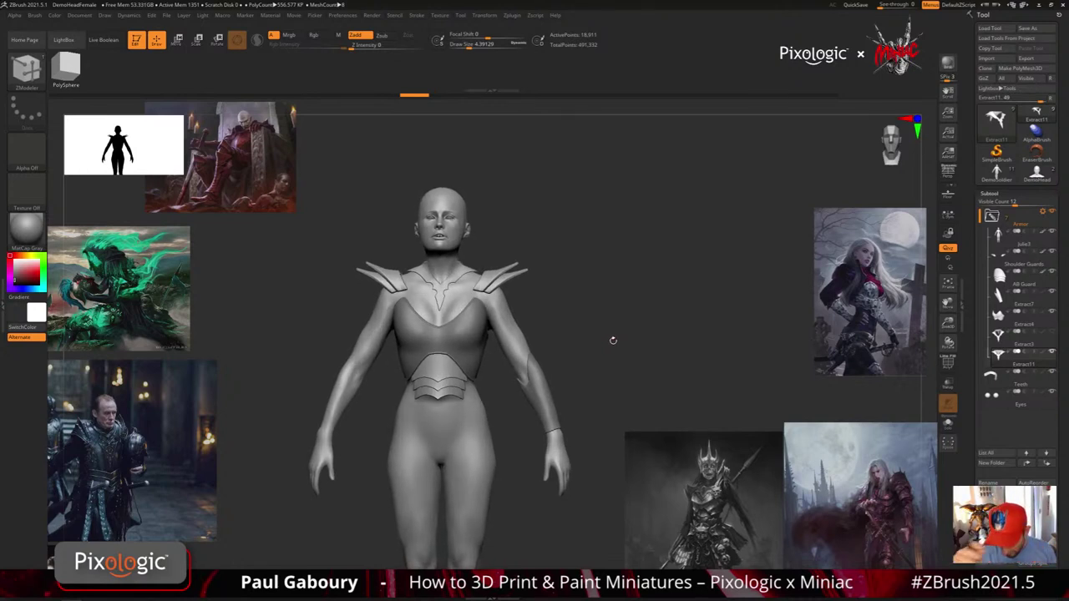
Switch the active tool to the Cylinder3D primitive and display its wireframe
click(995, 119)
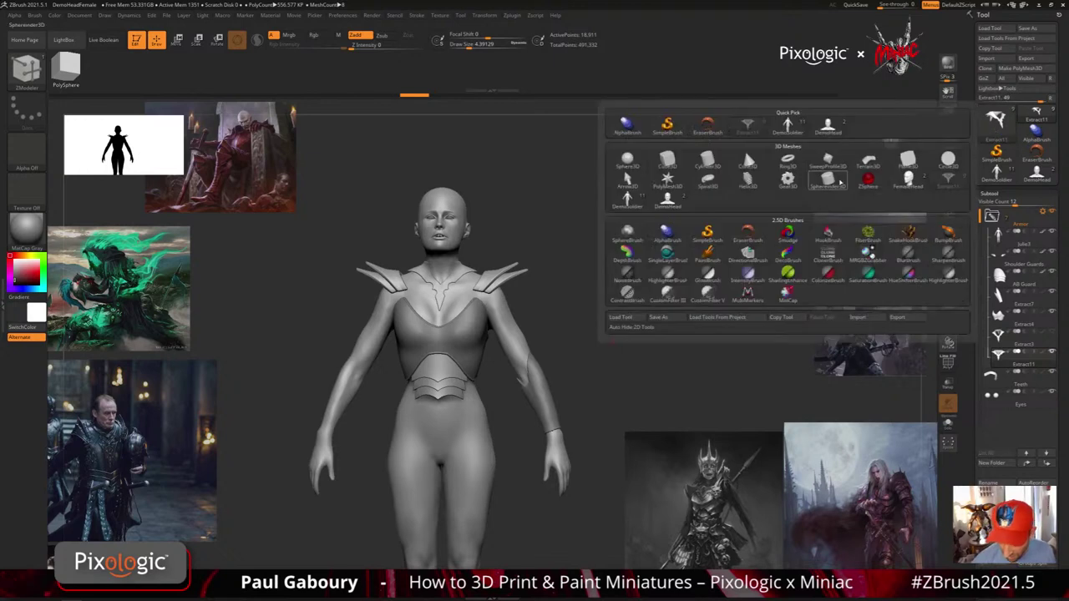
click(708, 159)
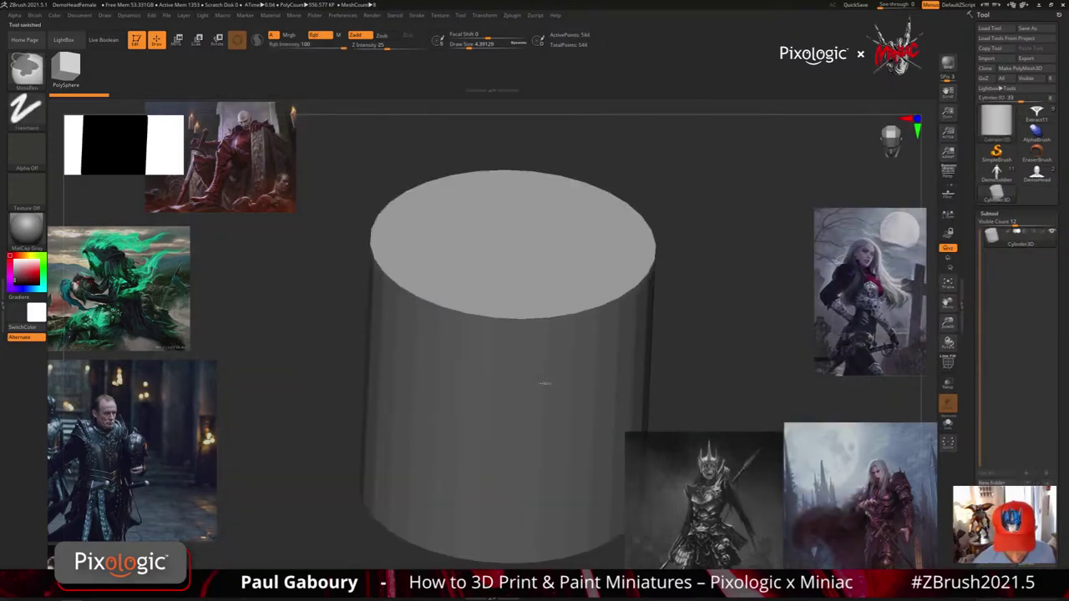
key(shift+f)
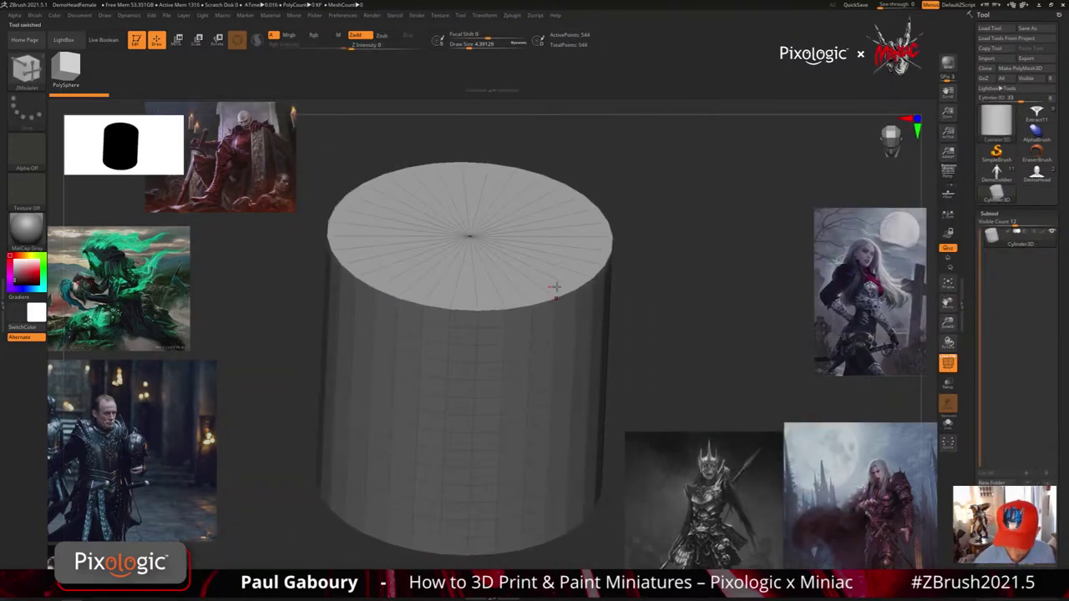
Convert the Cylinder3D primitive to a PolyMesh3D and insert several concentric edge loops on its top cap with ZModeler
click(1027, 68)
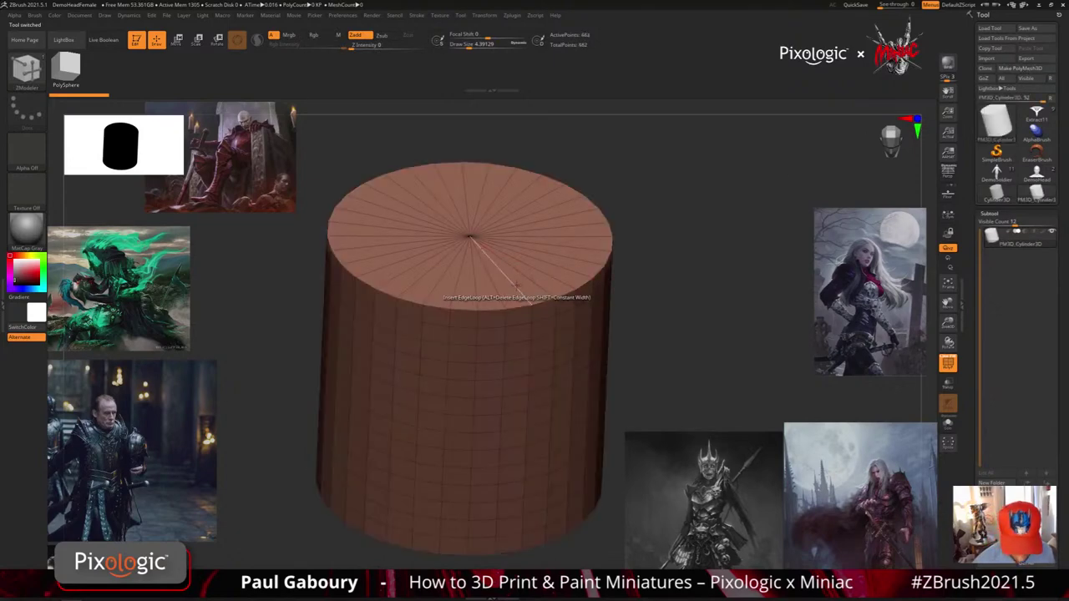
click(517, 287)
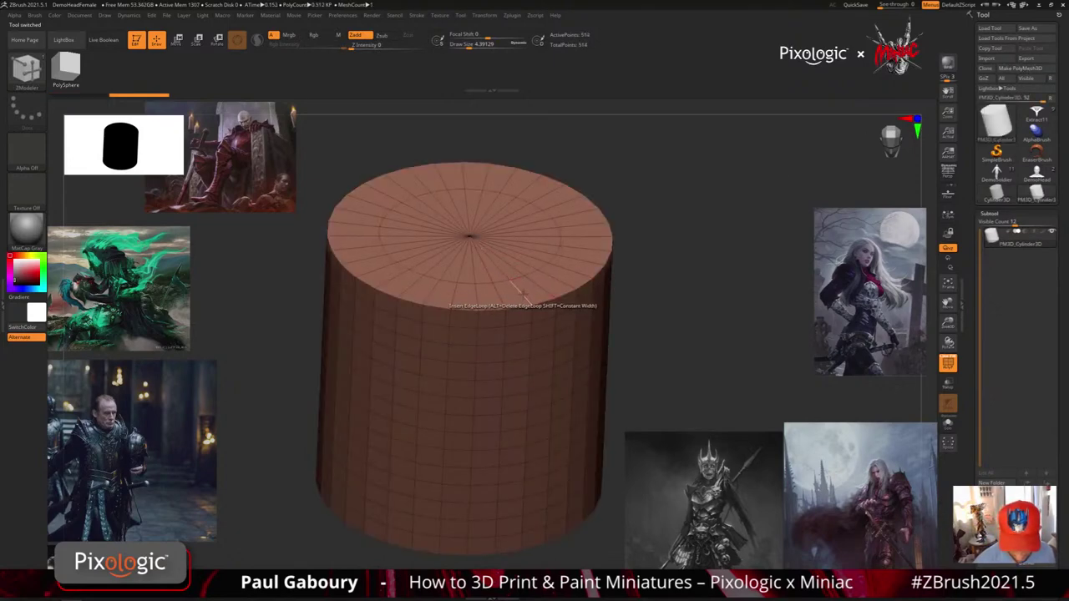
click(511, 272)
ctrl+right_drag(509, 272, 516, 294)
right_drag(516, 294, 540, 391)
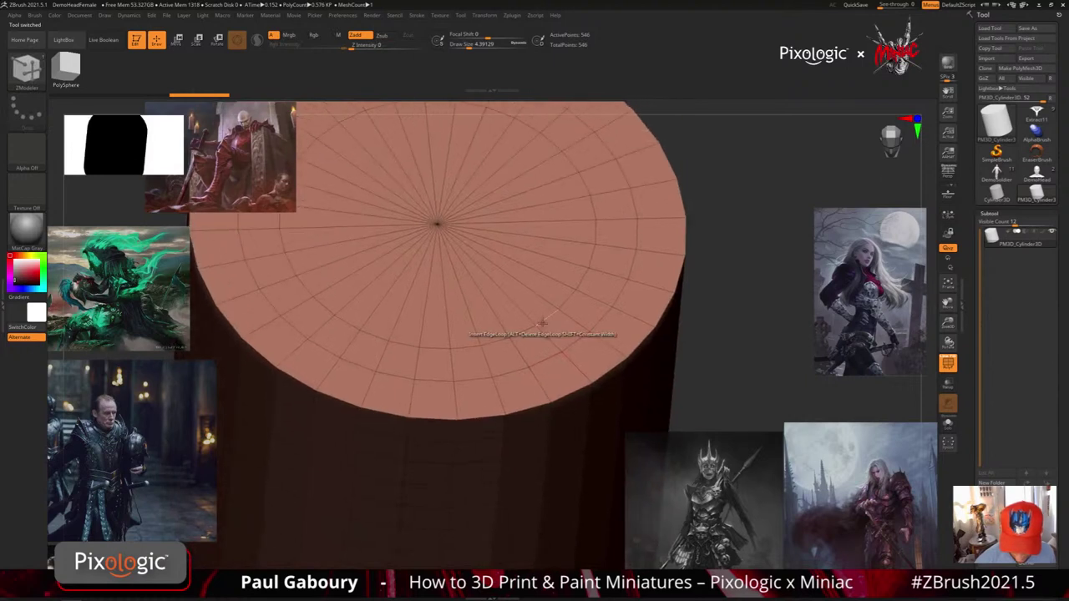
drag(549, 336, 539, 325)
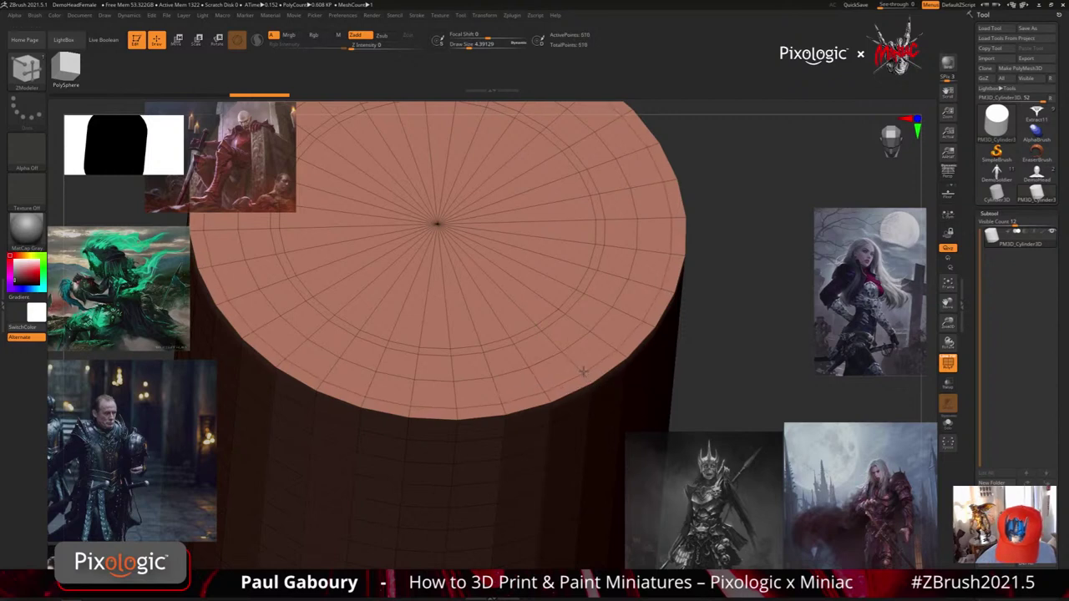
drag(584, 371, 587, 369)
Insert two extra edge loops around the cylinder's side wall, close below the upper rim
ctrl+right_drag(598, 368, 563, 308)
right_drag(542, 364, 539, 334)
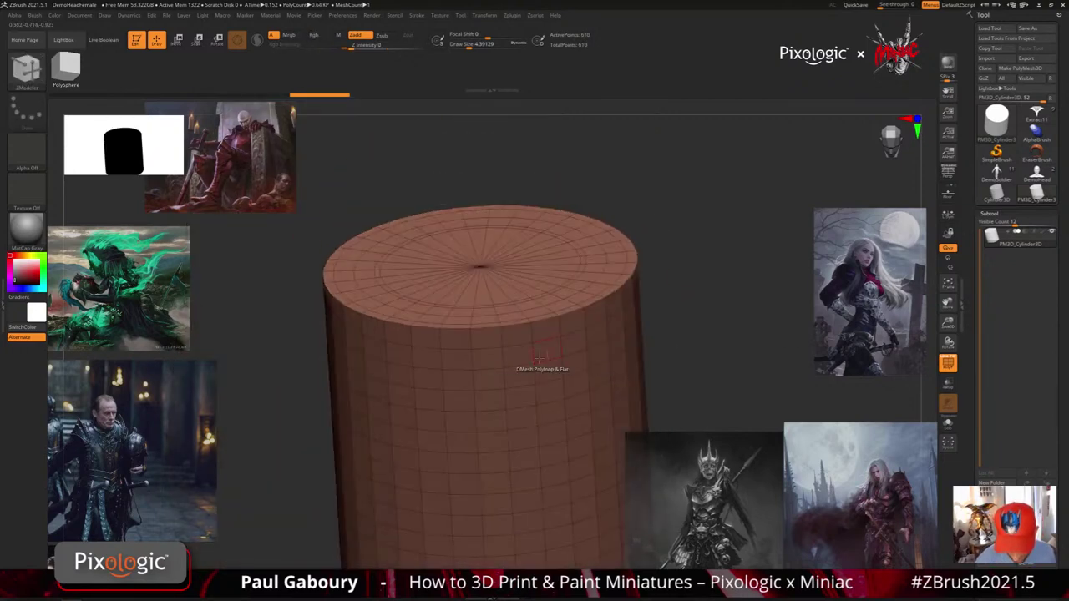
click(537, 359)
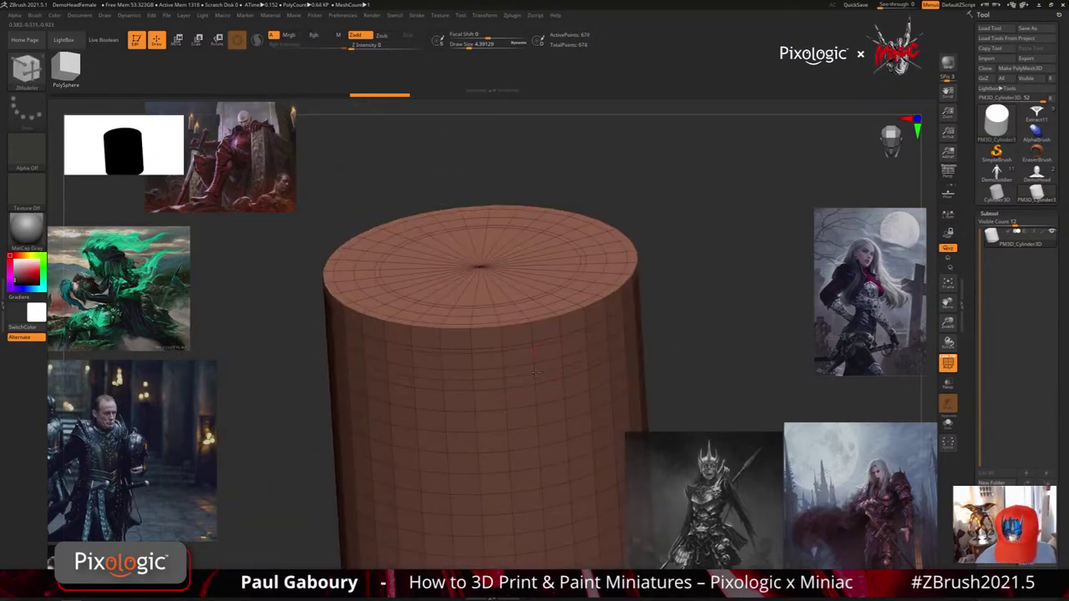
drag(535, 372, 537, 374)
alt+right_drag(561, 378, 556, 416)
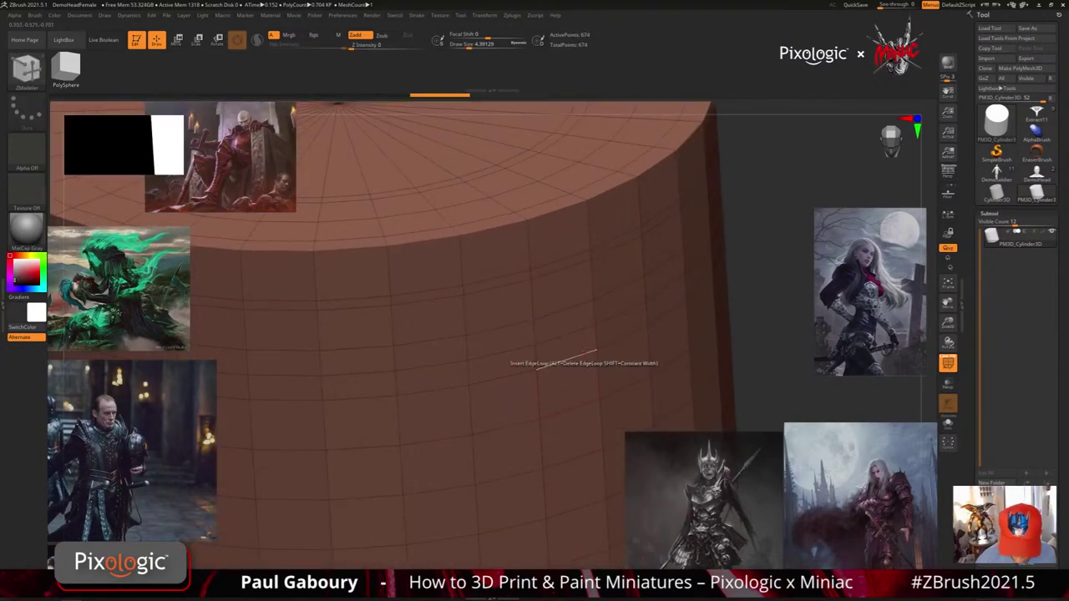
Open the Modify Topology settings of the cylinder's geometry to reach the WeldPoints options
ctrl+right_drag(566, 360, 581, 312)
click(991, 214)
click(992, 224)
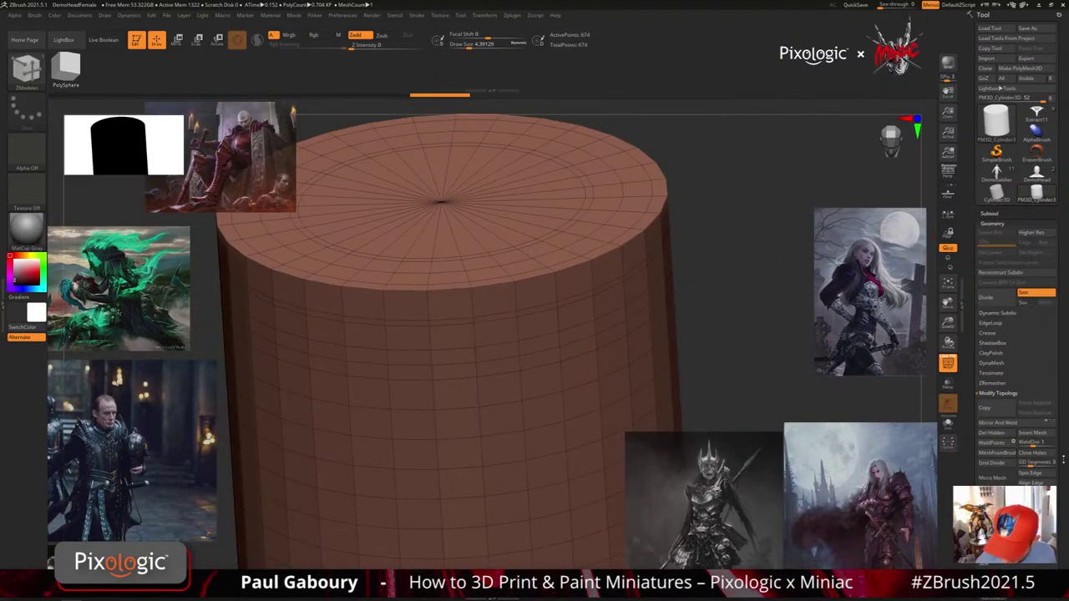
drag(1063, 460, 1062, 403)
key(shift)
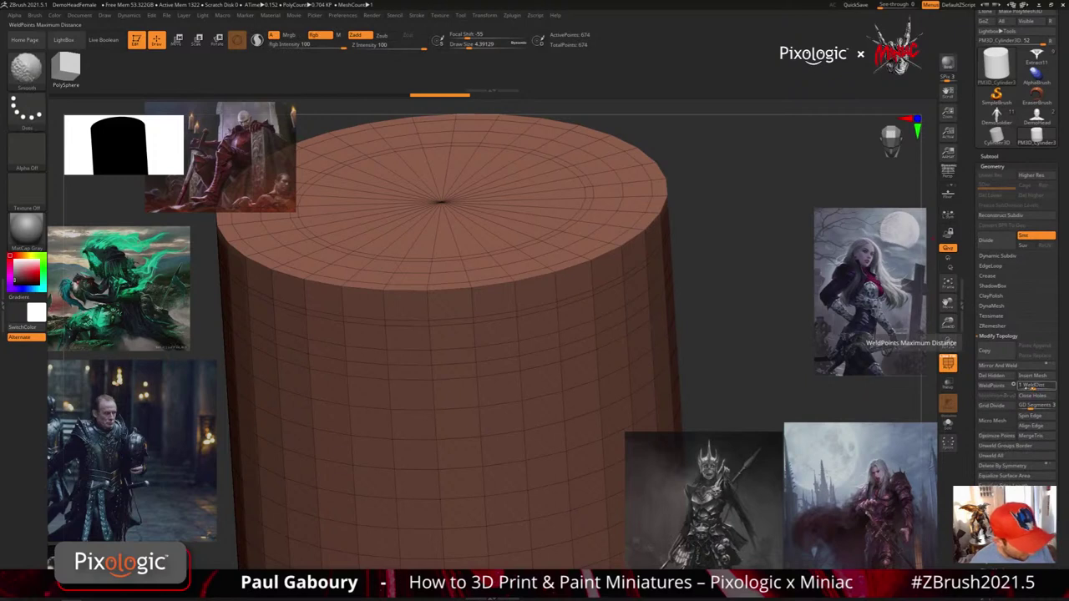
key(shift+z)
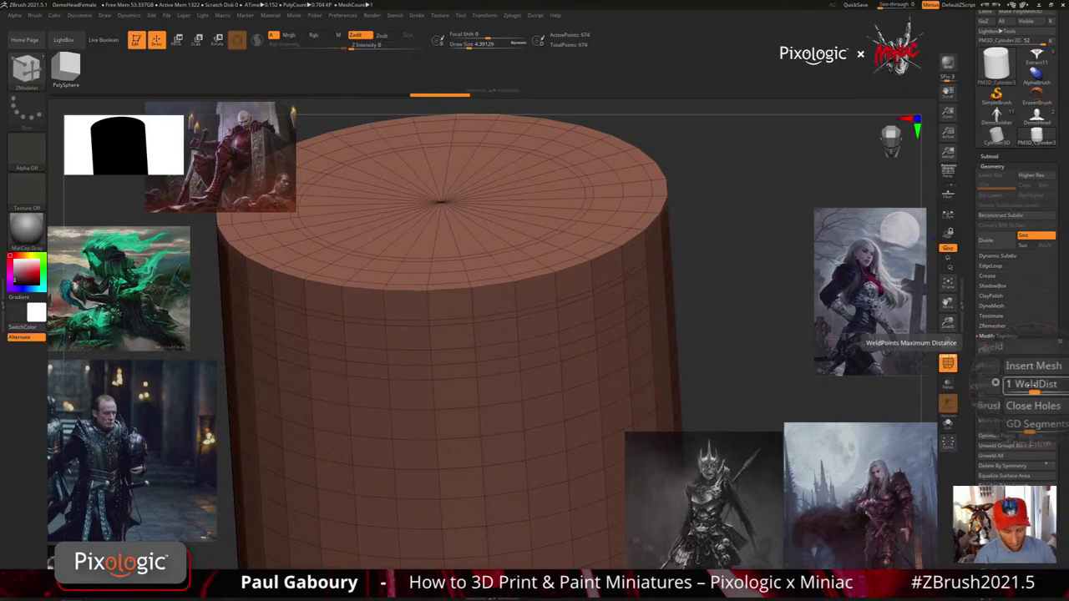
Enlarge the draw size to about 28.7 and weld the cylinder's points with a WeldDist of 1
drag(735, 307, 720, 336)
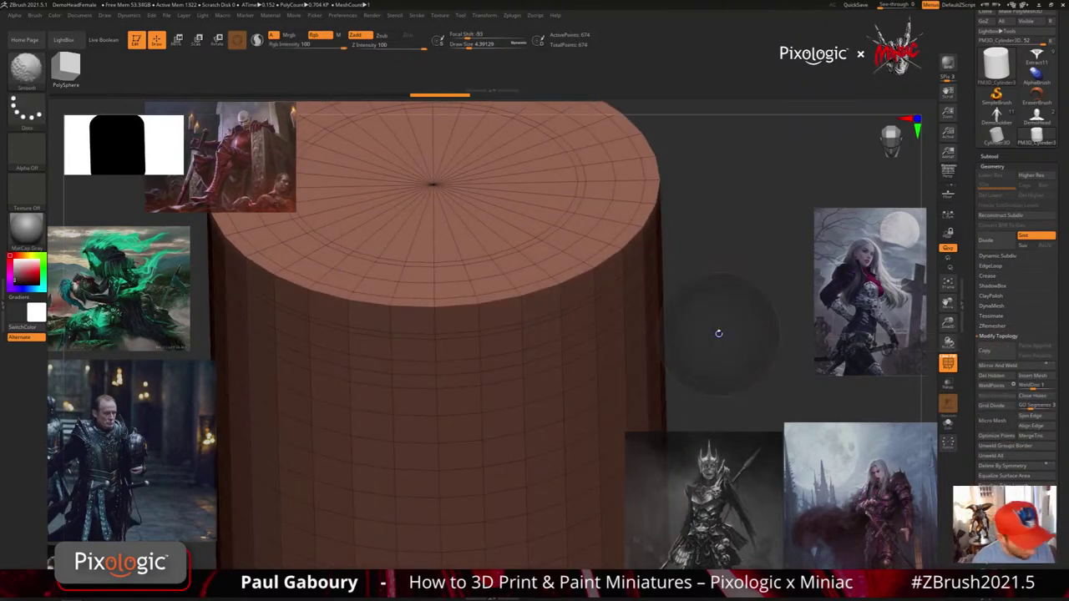
alt+right_drag(531, 298, 508, 305)
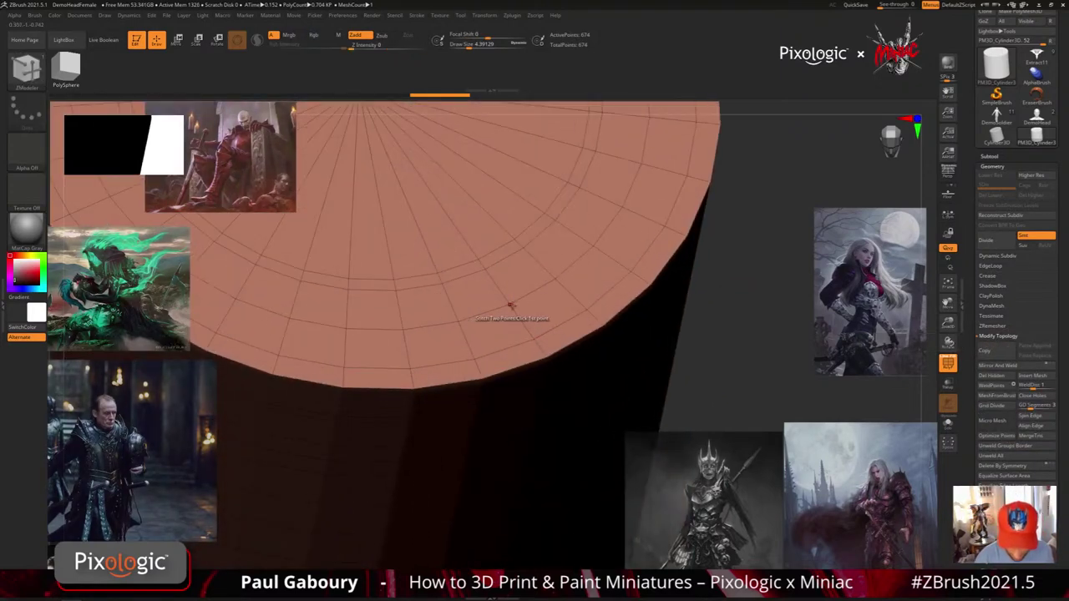
key(s)
drag(510, 304, 524, 304)
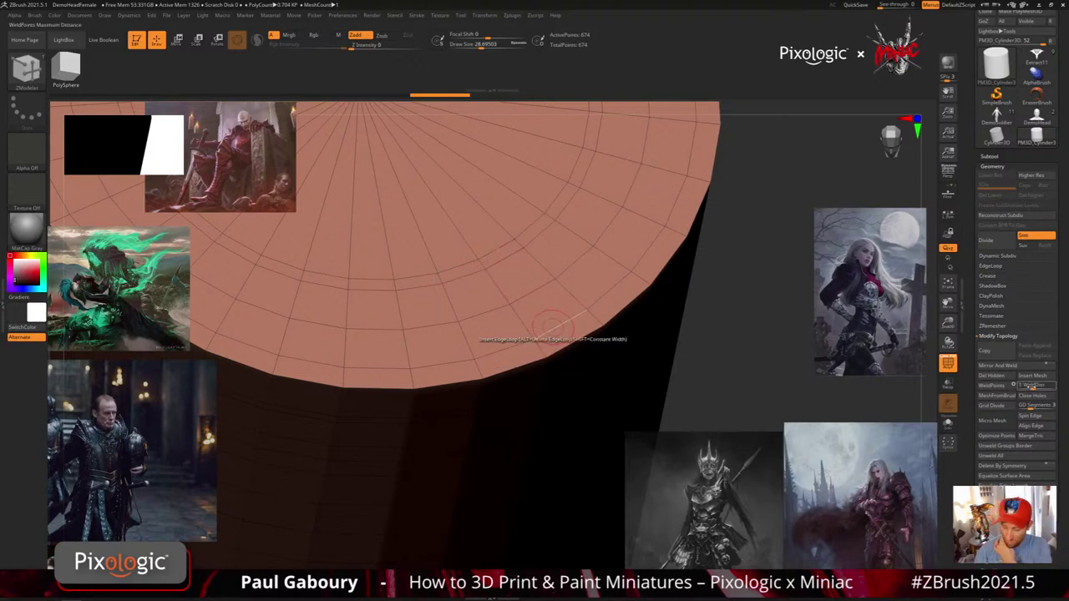
click(1000, 389)
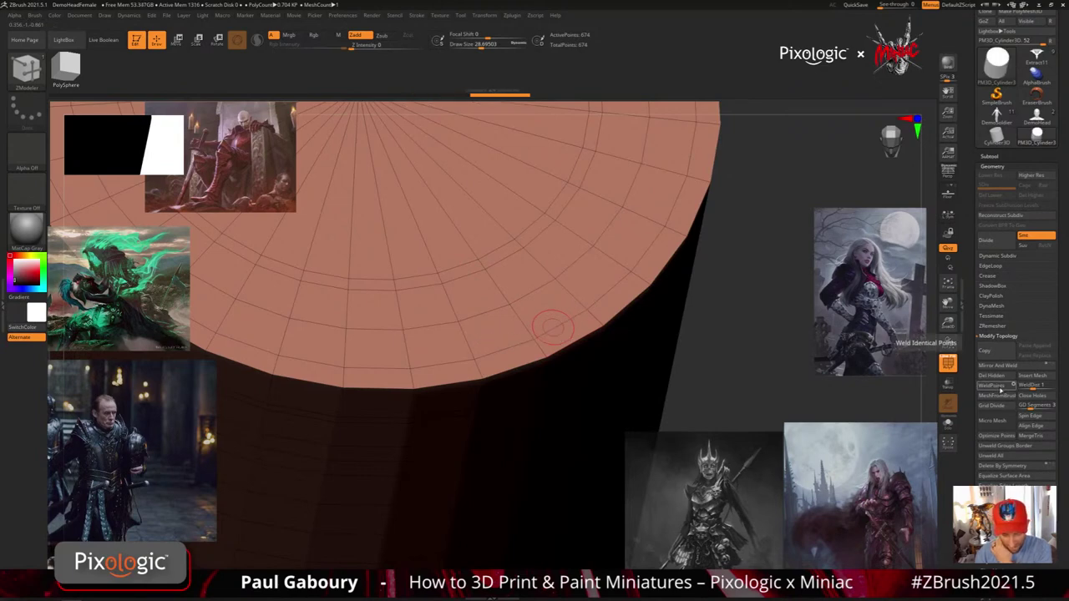
Inspect the welded cylinder's edge loops, and undo the weld and the last edge loop on the side wall
drag(735, 442, 681, 395)
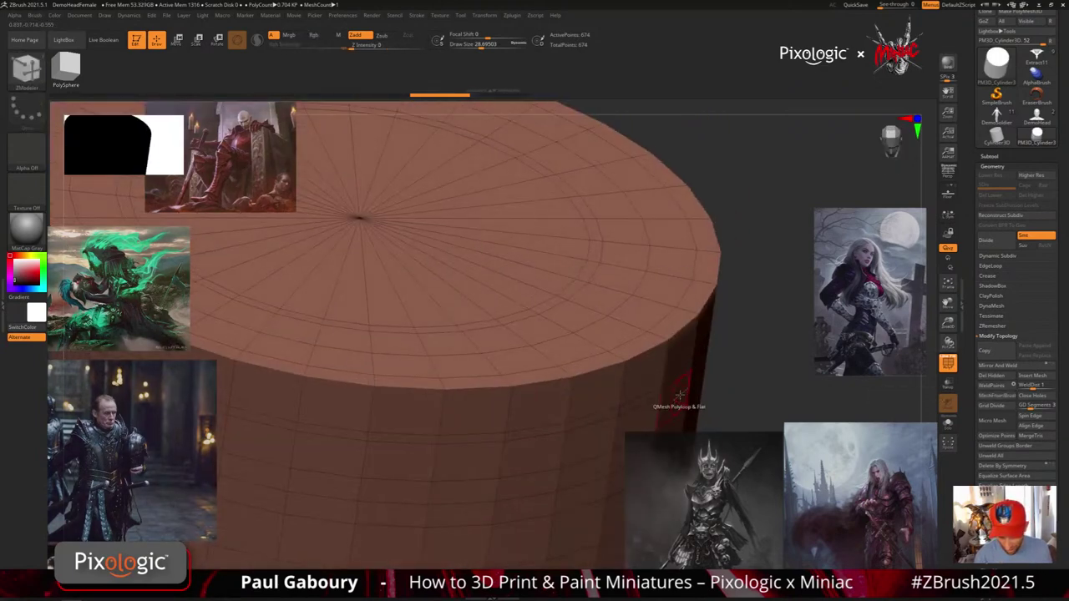
alt+right_drag(680, 394, 673, 357)
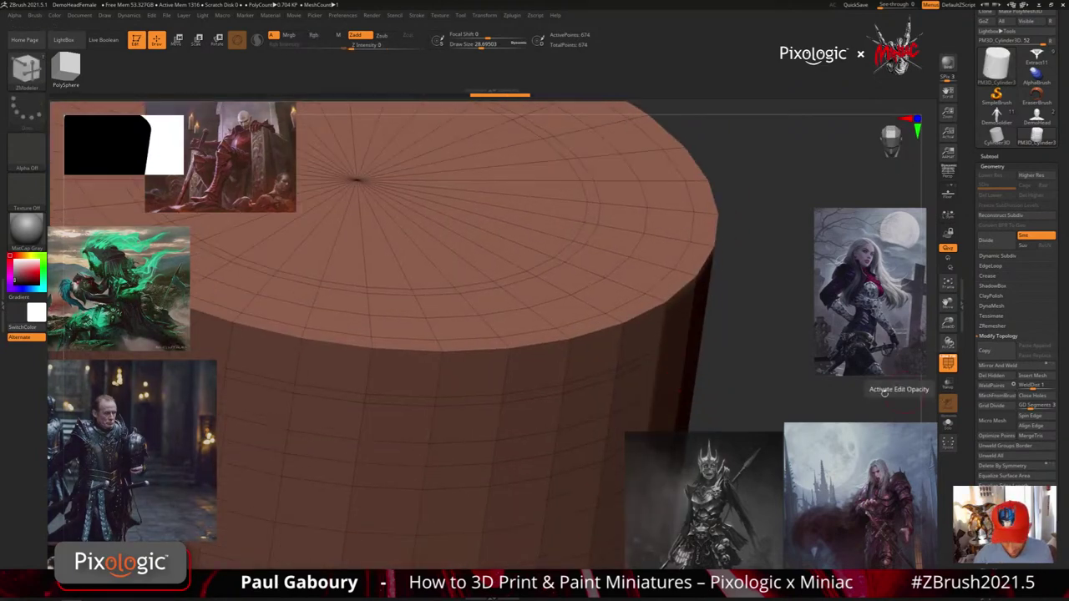
ctrl+right_drag(896, 377, 639, 346)
alt+right_drag(572, 322, 573, 375)
key(ctrl)
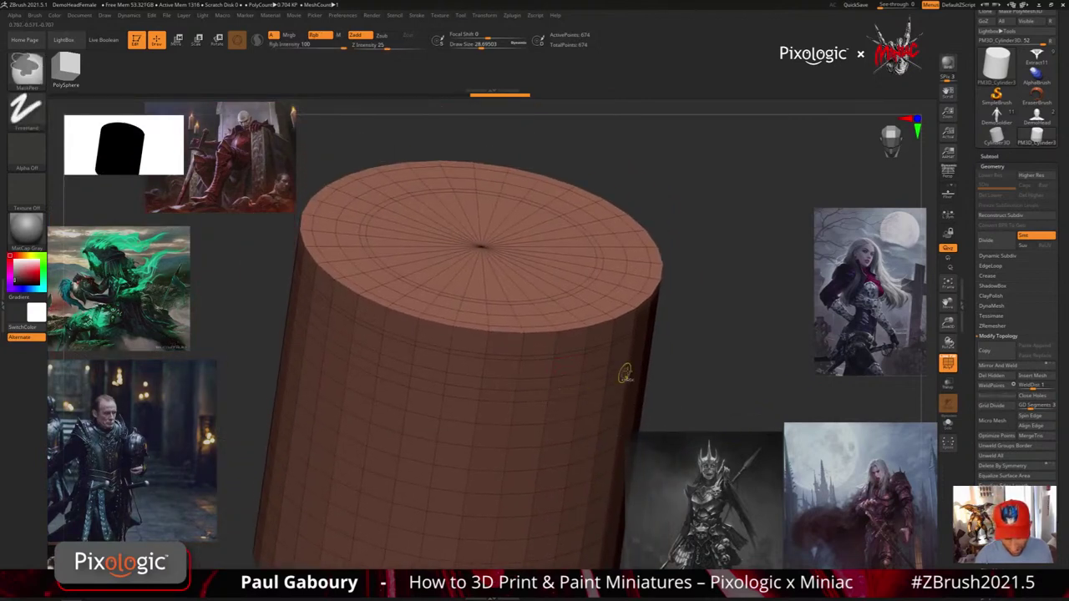
key(ctrl)
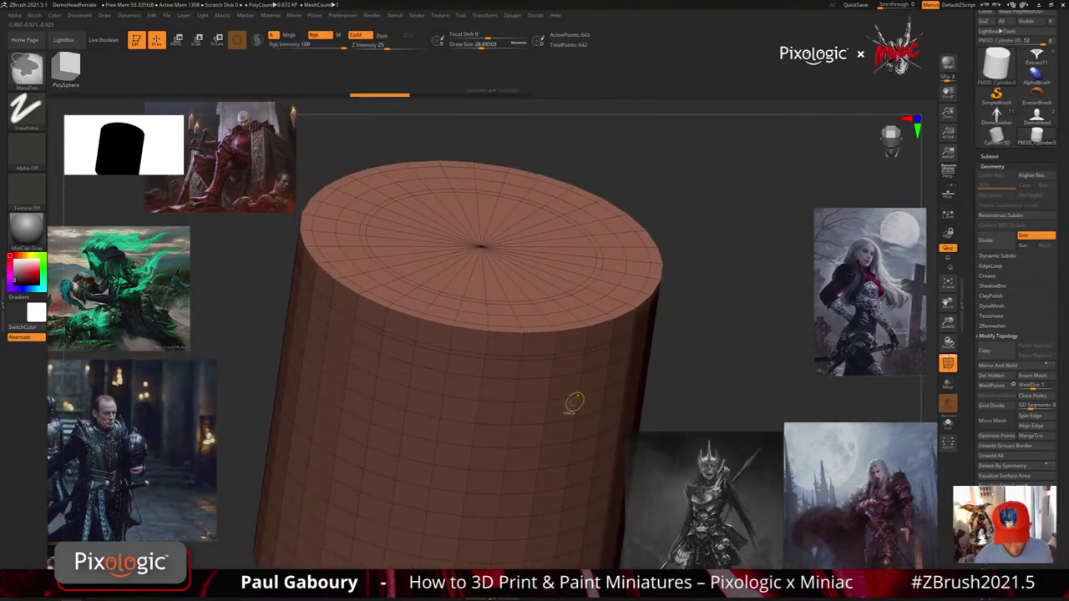
key(ctrl+shift)
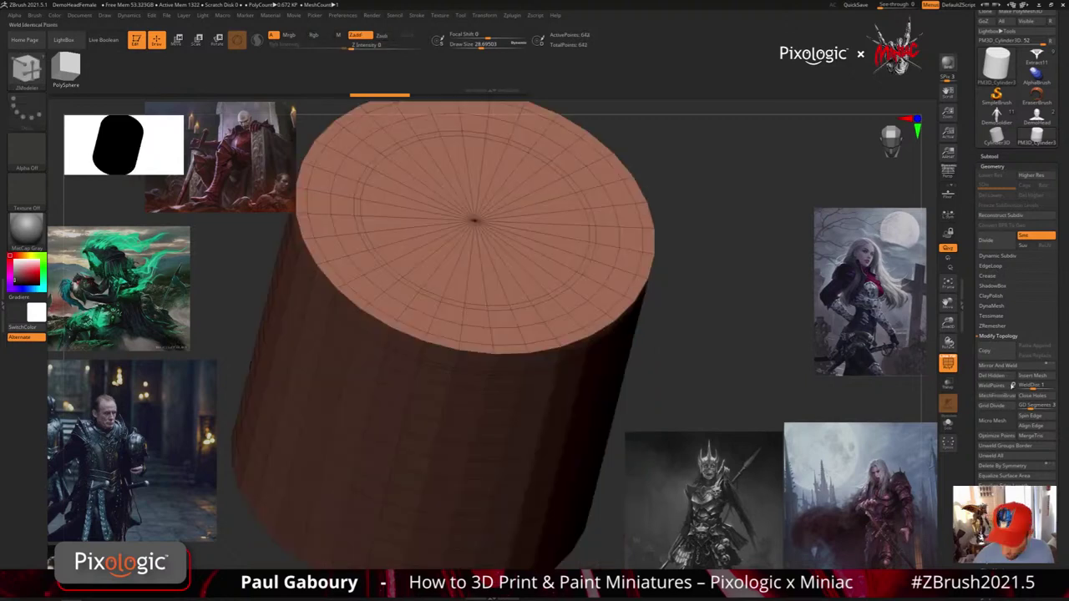
Try welding the cylinder's points with WeldDist raised in stages up to 100, and set the distance back to 1
click(1032, 388)
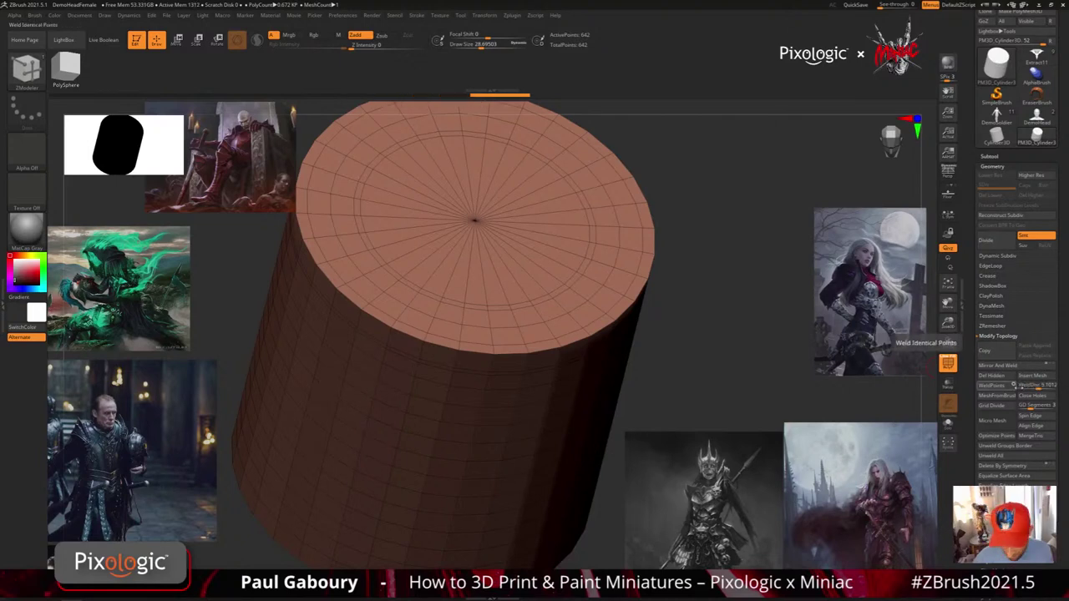
click(1042, 387)
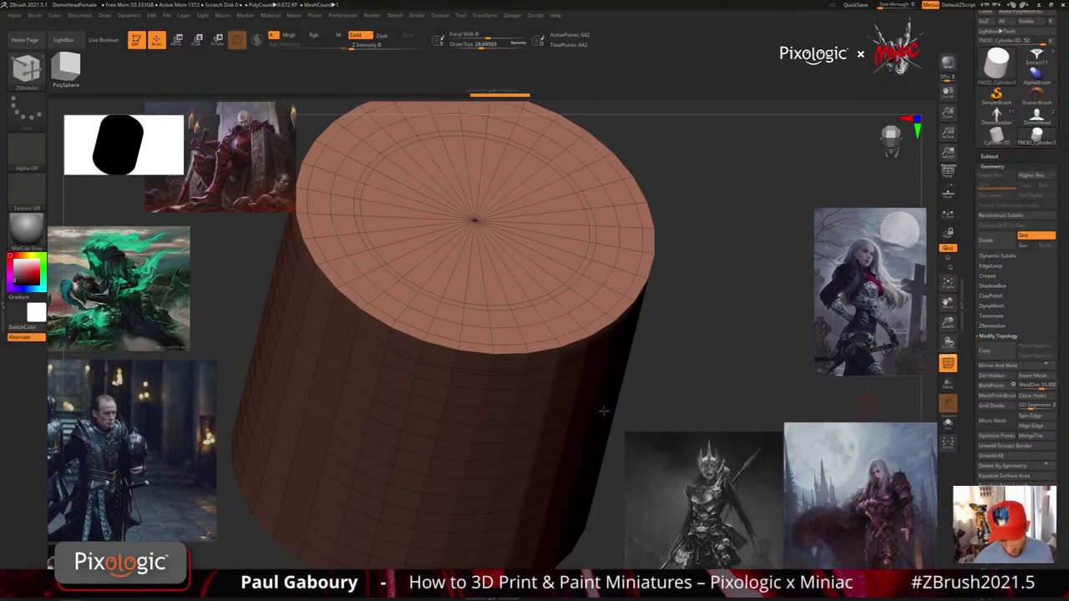
mouse_move(603, 409)
right_down()
mouse_move(578, 393)
mouse_move(589, 398)
right_up()
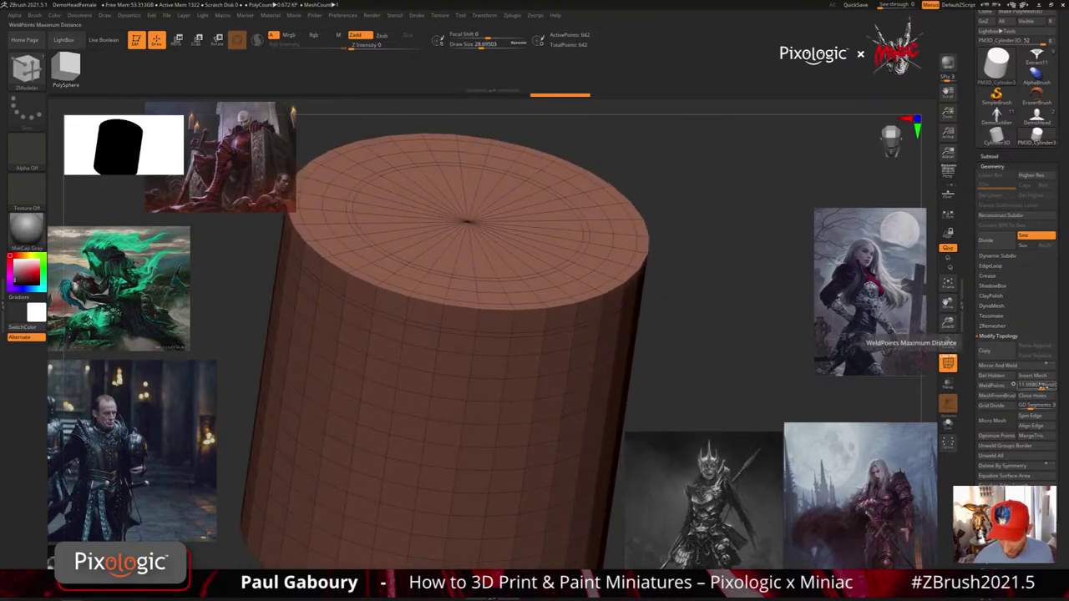
drag(1044, 386, 1060, 386)
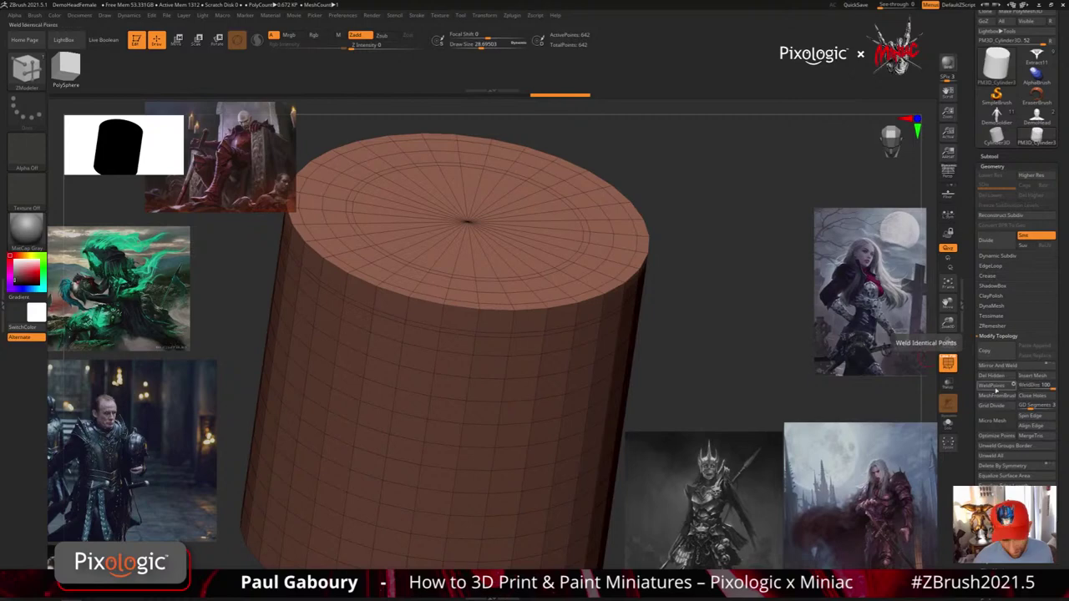
click(995, 386)
ctrl+right_drag(597, 459, 561, 501)
drag(1052, 385, 1031, 386)
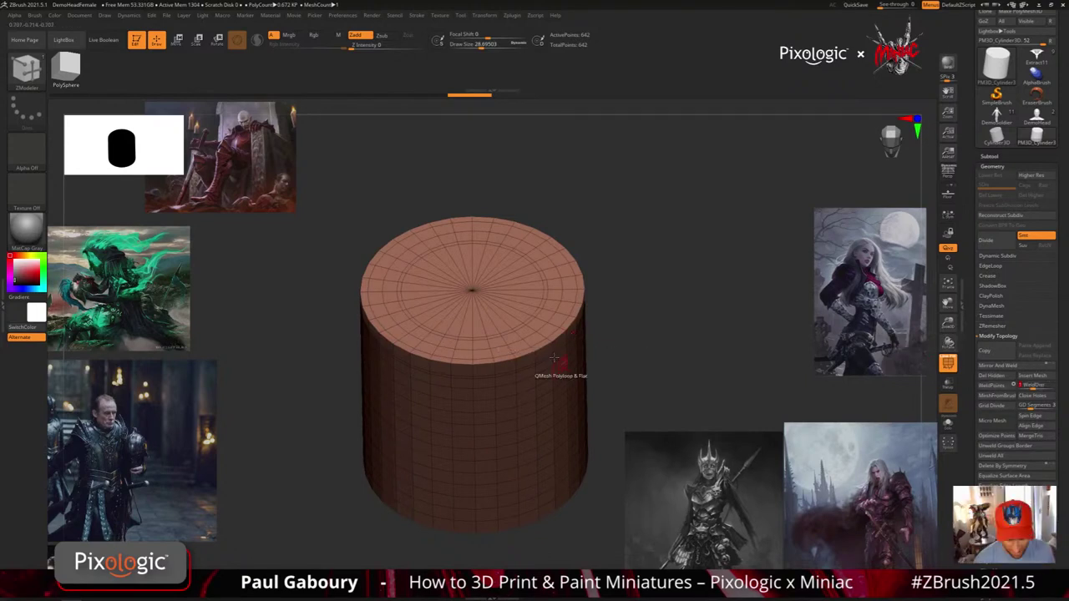
Try ZModeler's Stitch point action with Two Points and To End Point on neighbouring points near the top cap's rim
drag(553, 357, 544, 380)
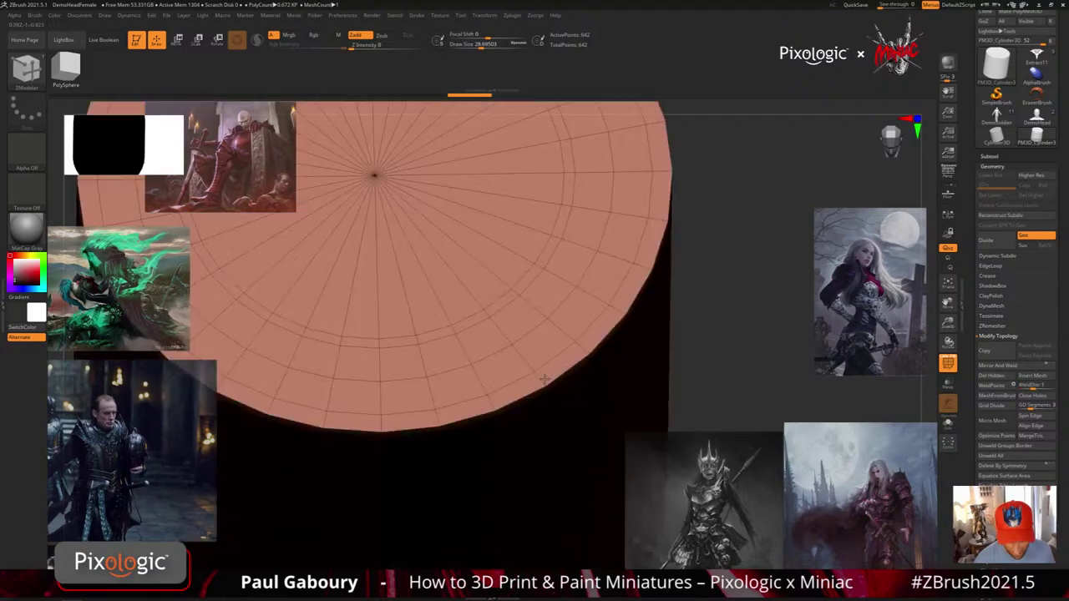
key(space)
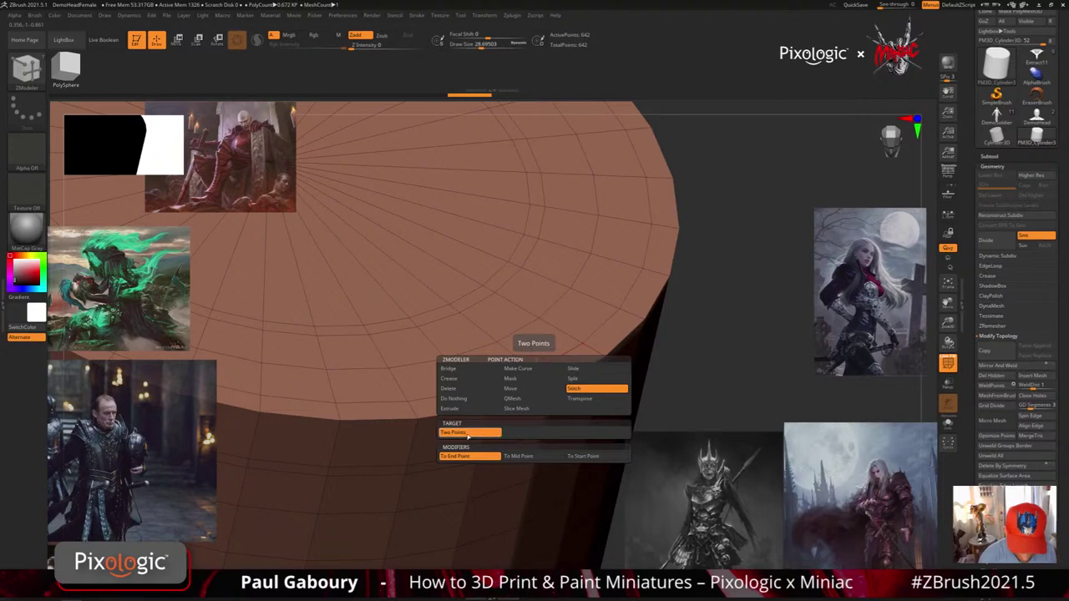
click(468, 434)
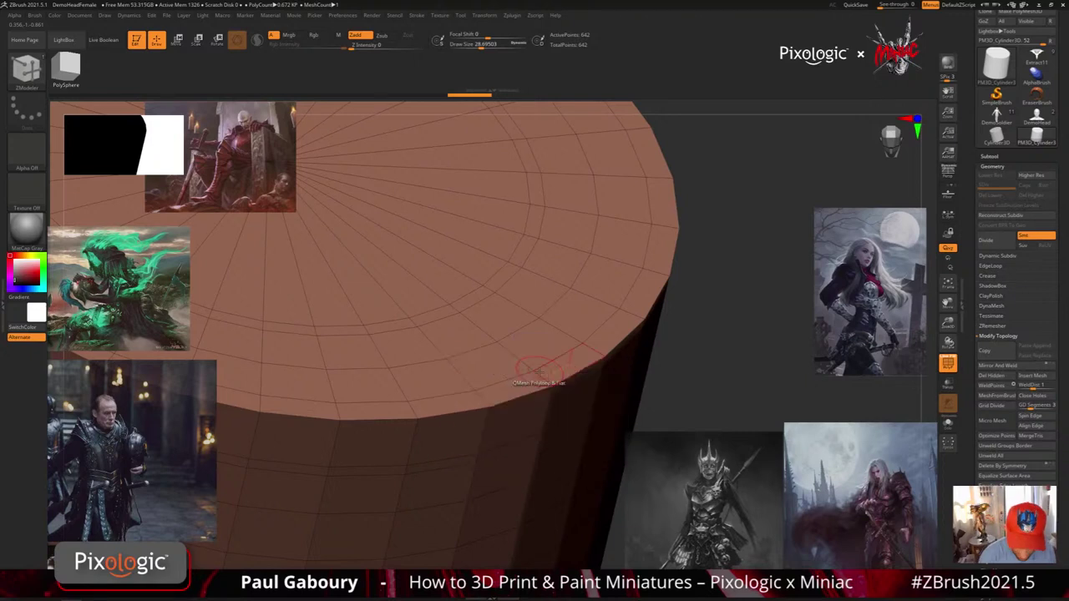
click(532, 371)
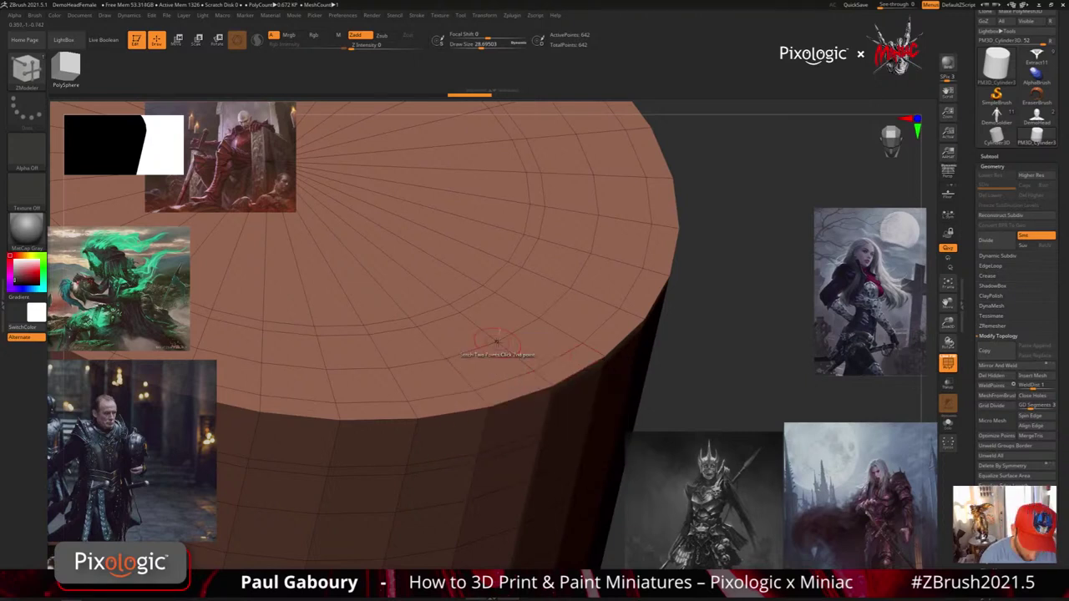
click(496, 341)
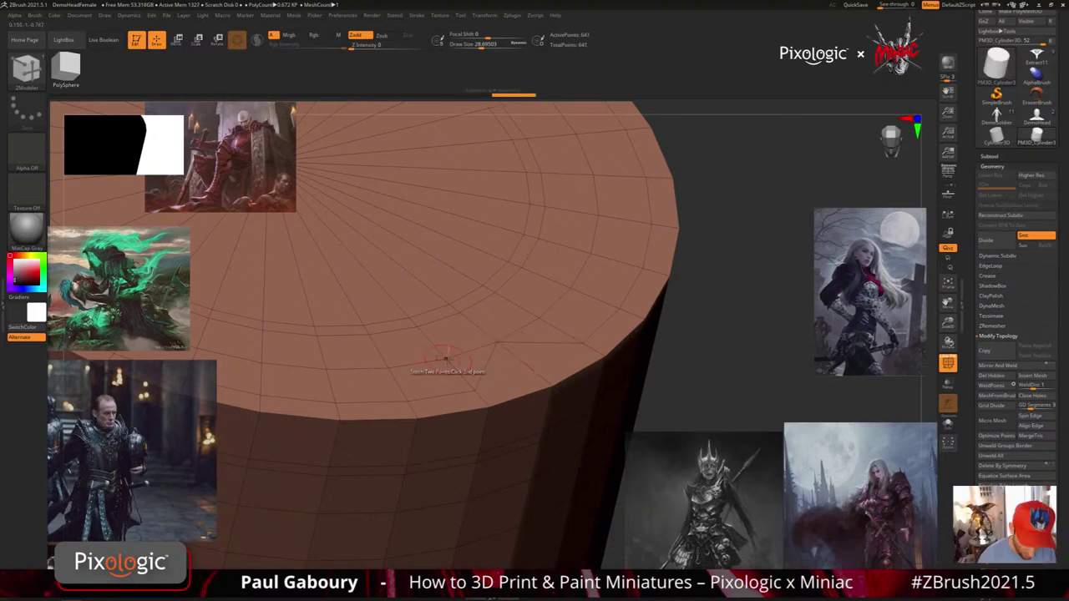
key(ctrl)
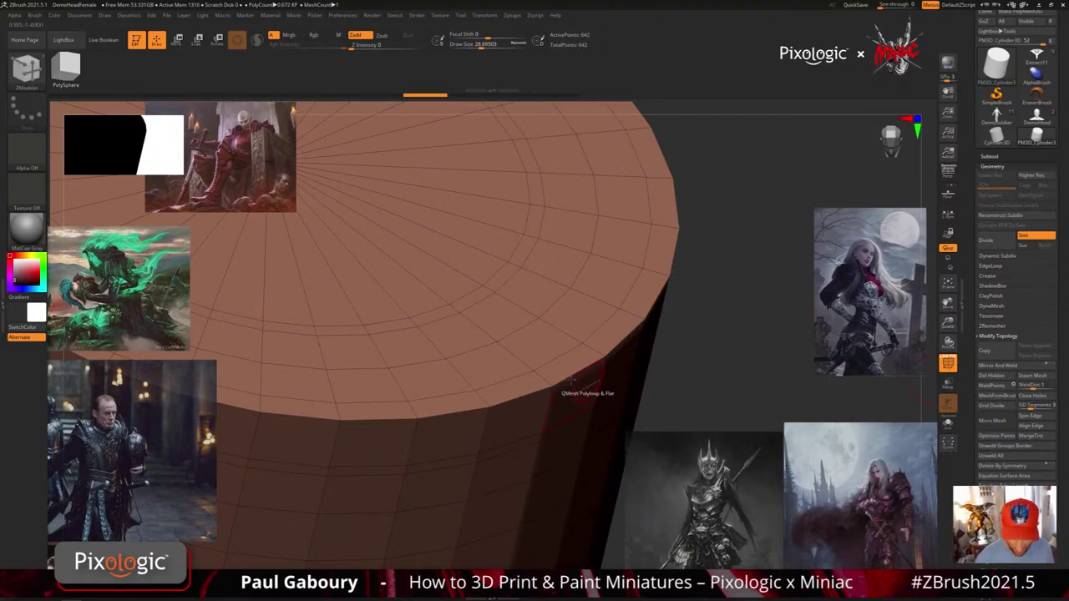
Change the ZModeler point action and shift several points of the top cap's outer edge loops closer to their neighbours
key(space)
click(621, 351)
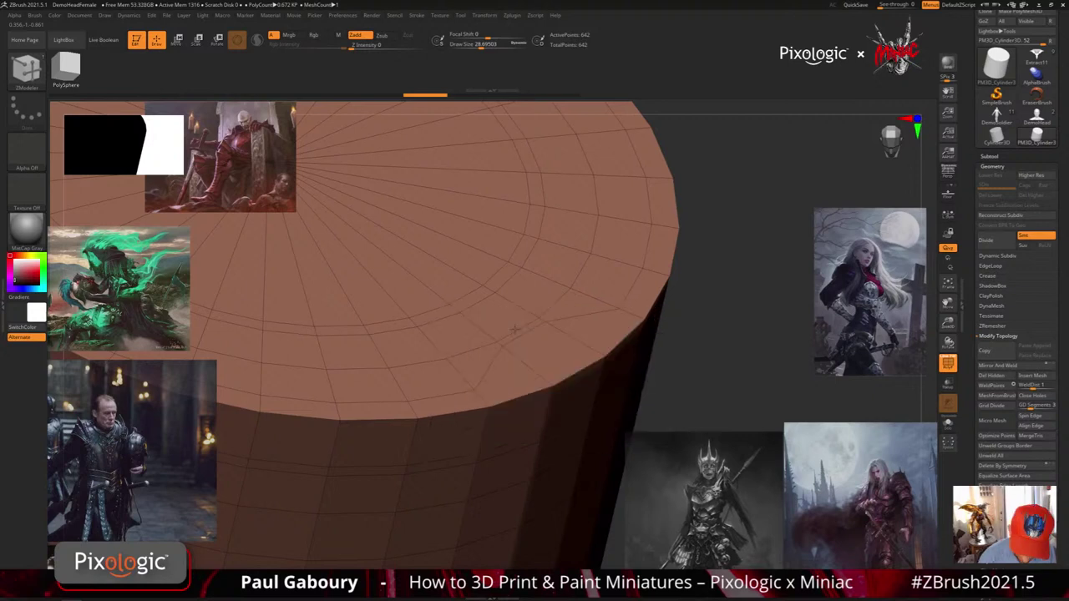
drag(366, 401, 351, 328)
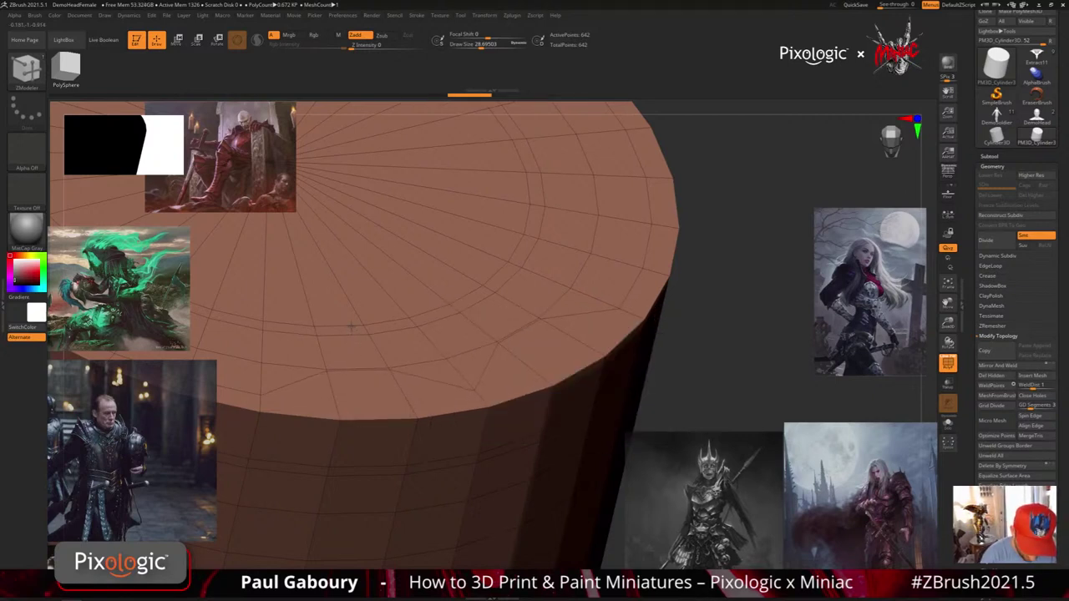
Try welding the points of the cylinder's top cap with WeldDist at about 4.54
right_drag(350, 328, 585, 298)
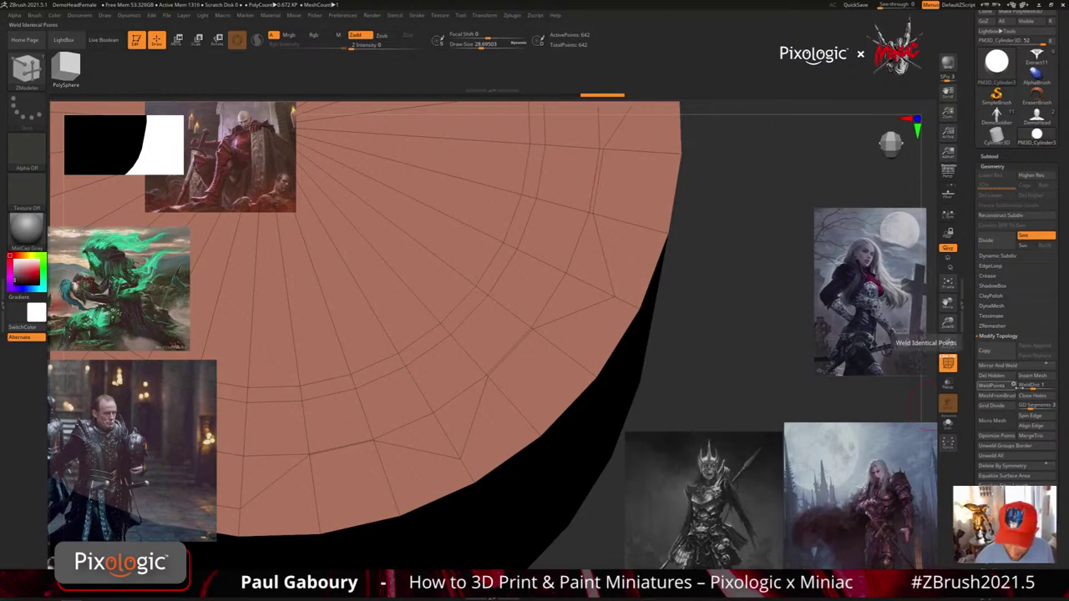
drag(1032, 387, 1036, 388)
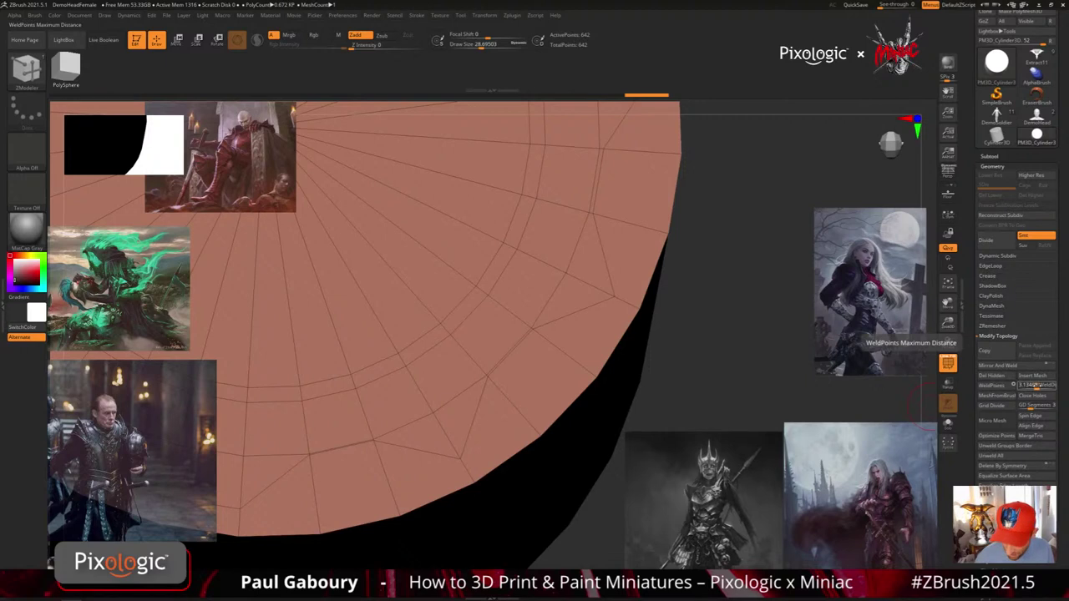
click(1037, 386)
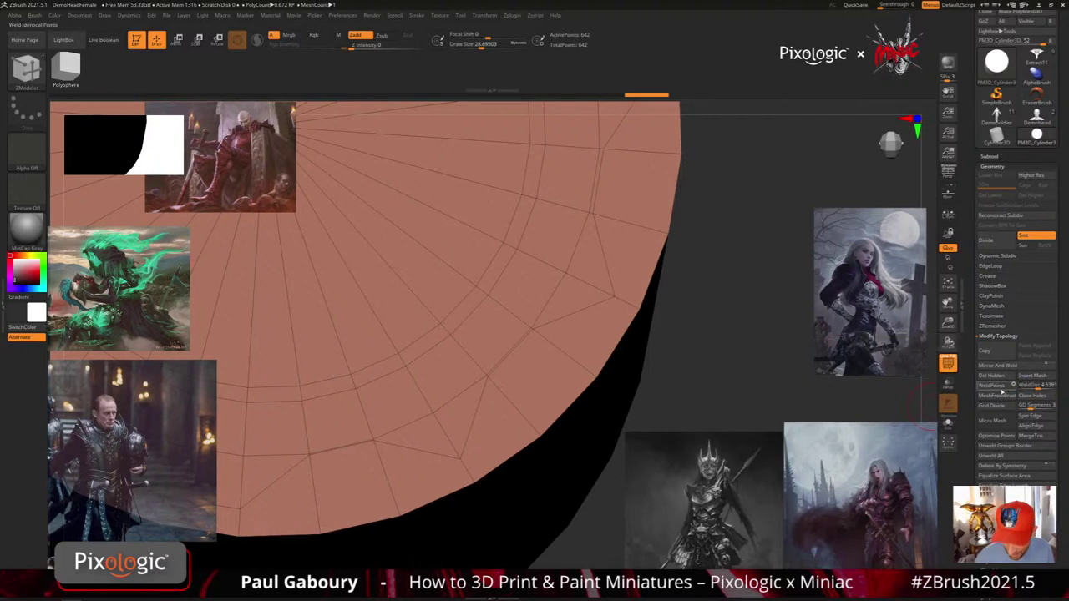
right_drag(576, 480, 572, 413)
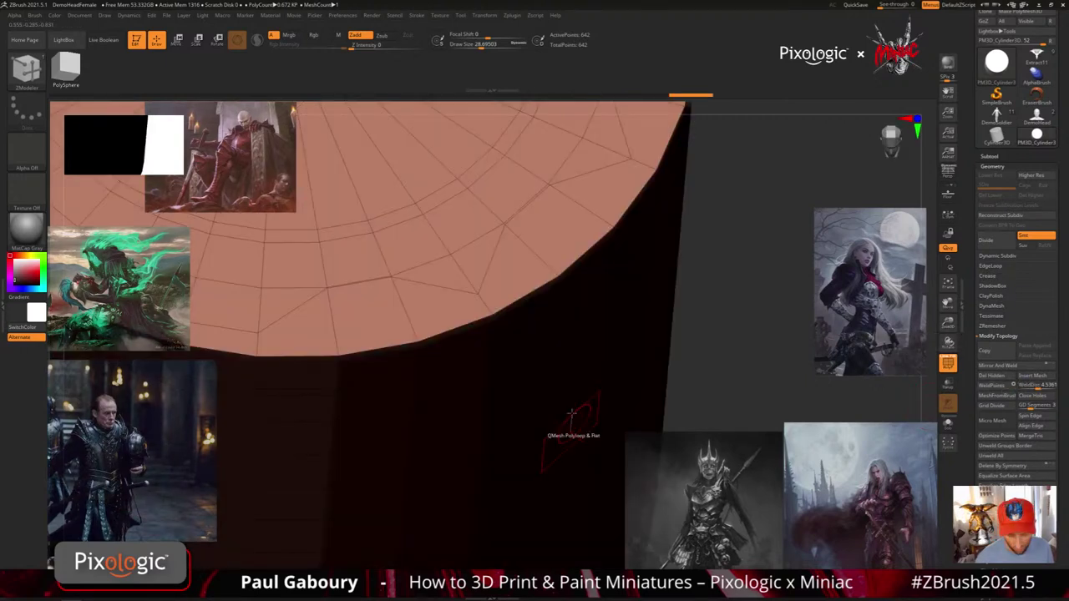
Displace points along the top cap's outer edge loops with the Move brush at size 48, and weld with WeldDist at about 26.94
key(b)
key(m)
key(v)
key(s)
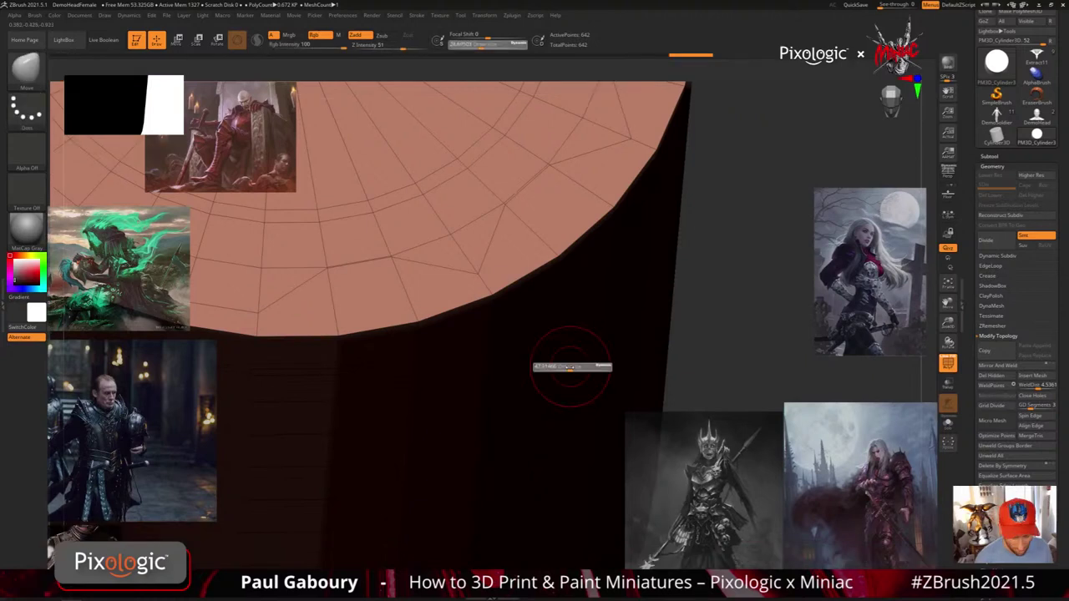
drag(570, 367, 603, 278)
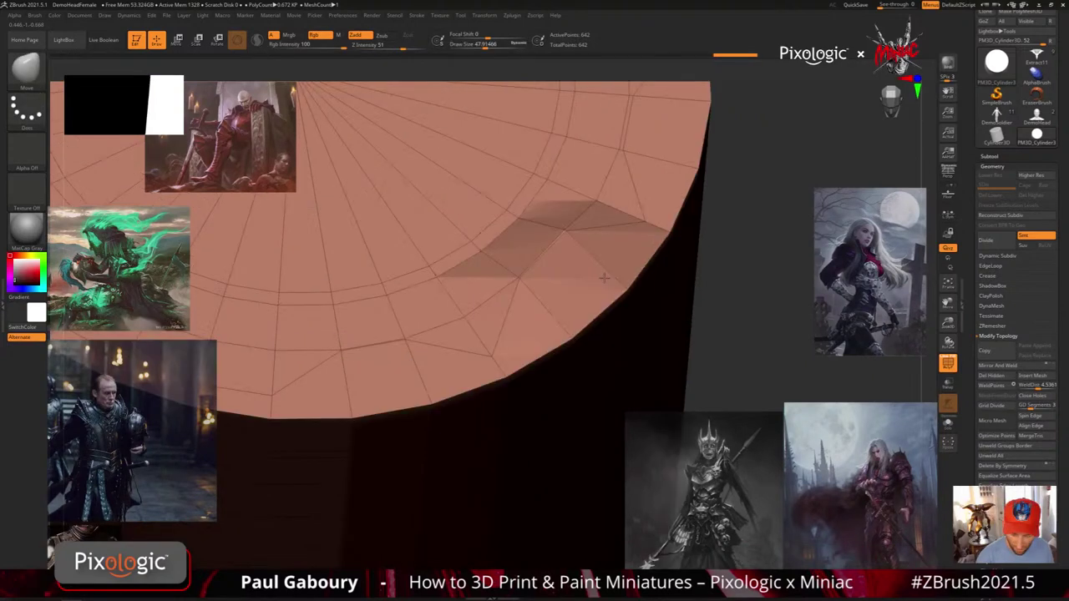
drag(611, 175, 610, 156)
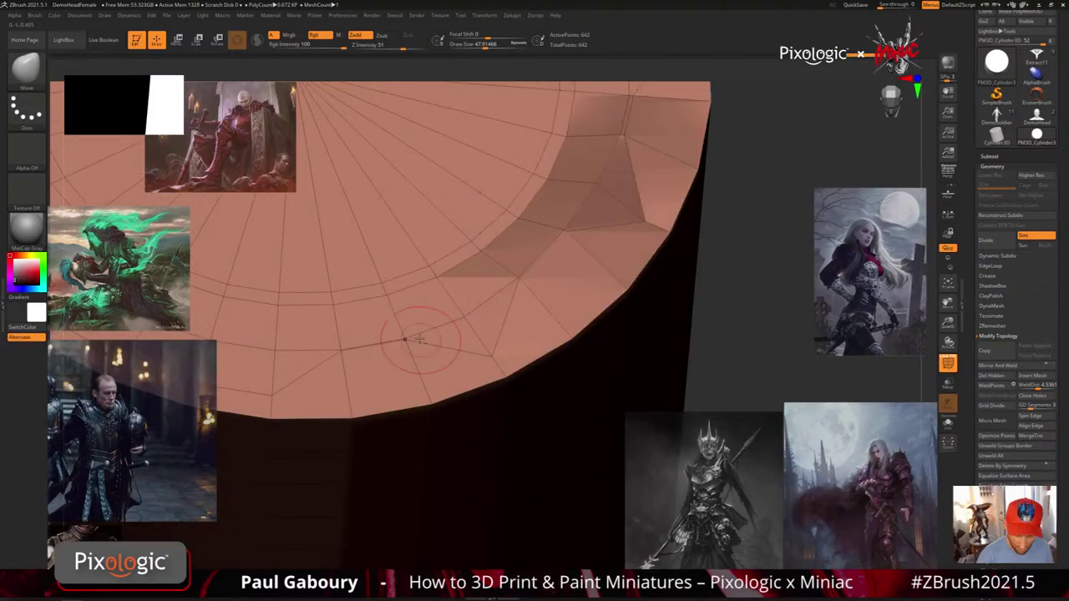
right_drag(420, 338, 512, 440)
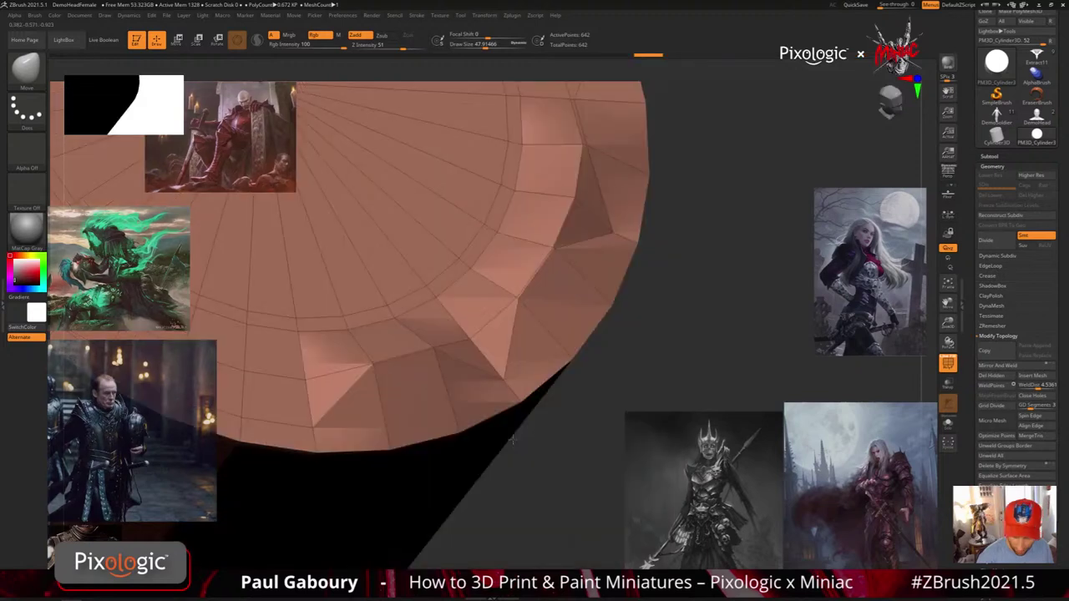
click(1002, 389)
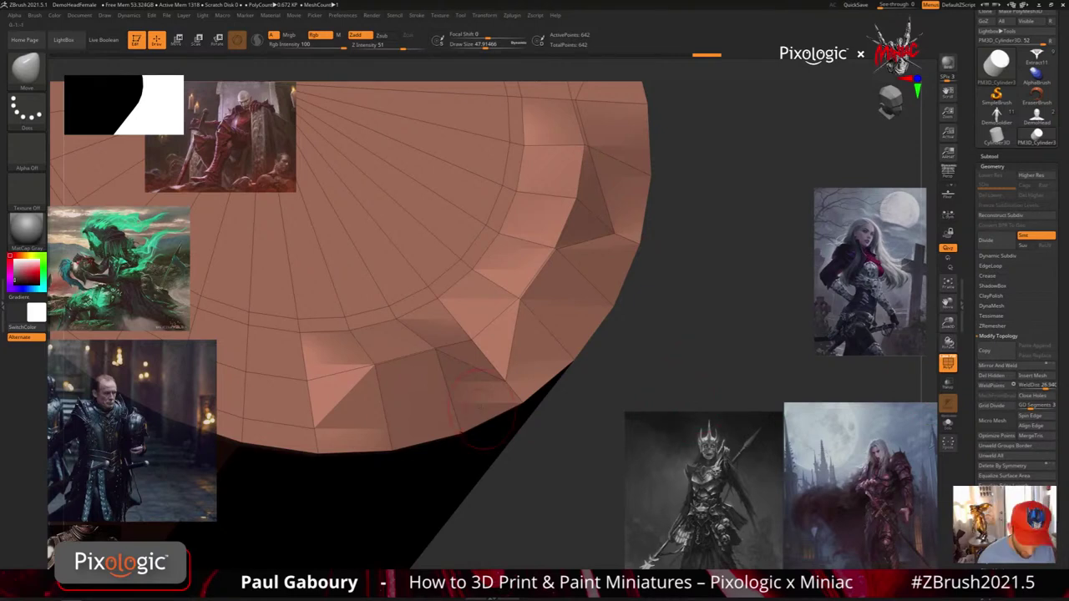
With ZModeler, assign a separate polygroup to the strip of polygons along the cap's rim and insert extra edge loops around the cap's edge
key(b)
key(z)
key(m)
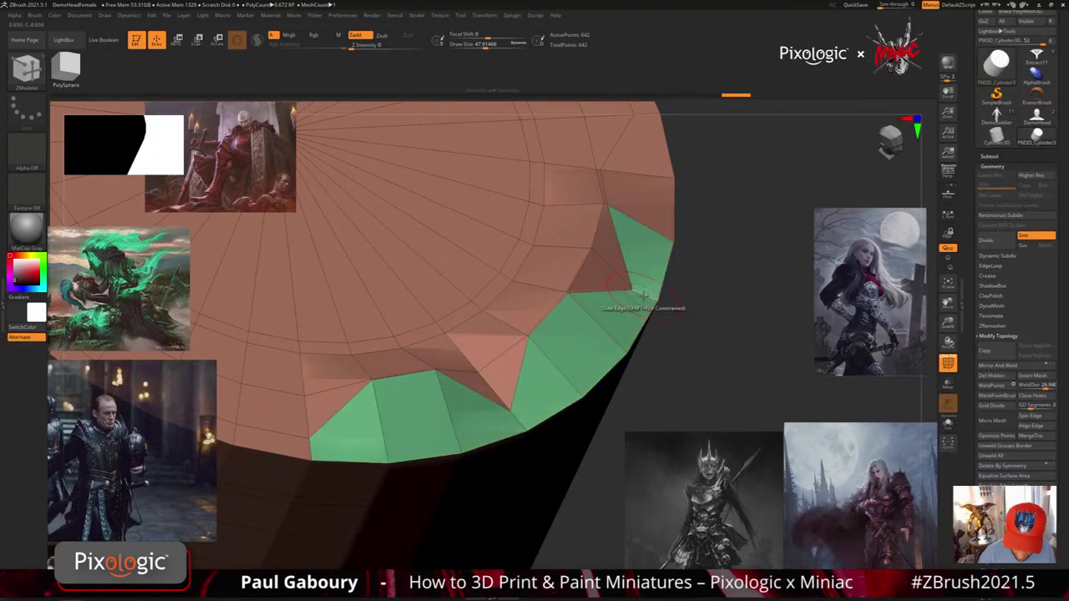
drag(643, 296, 643, 294)
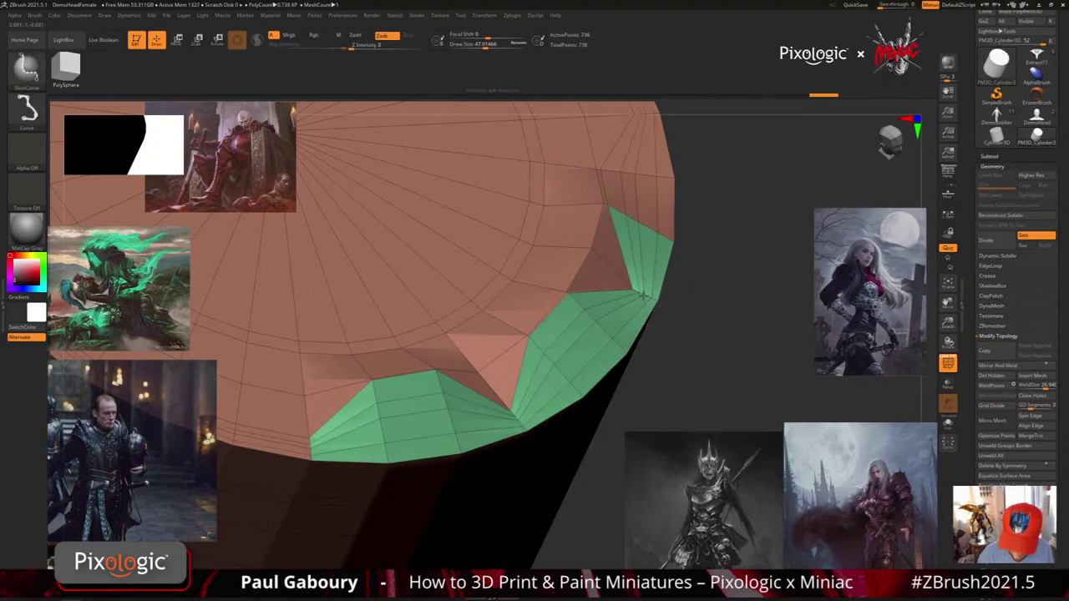
Isolate the rim polygroup, show the whole cylinder again, and unweld the polygroup's border from the surrounding mesh
ctrl+shift+click(587, 311)
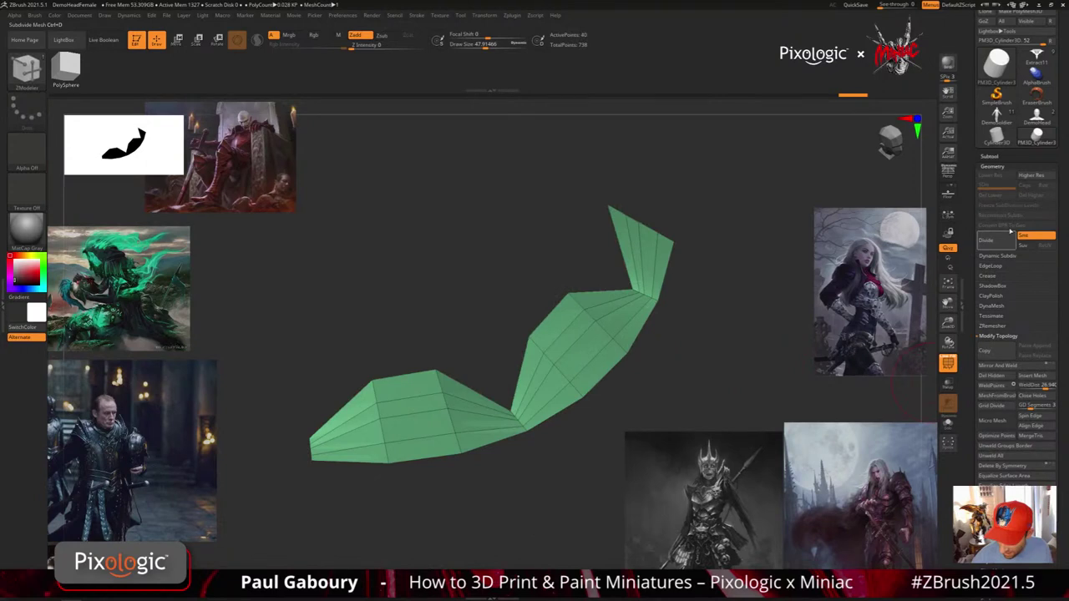
click(997, 336)
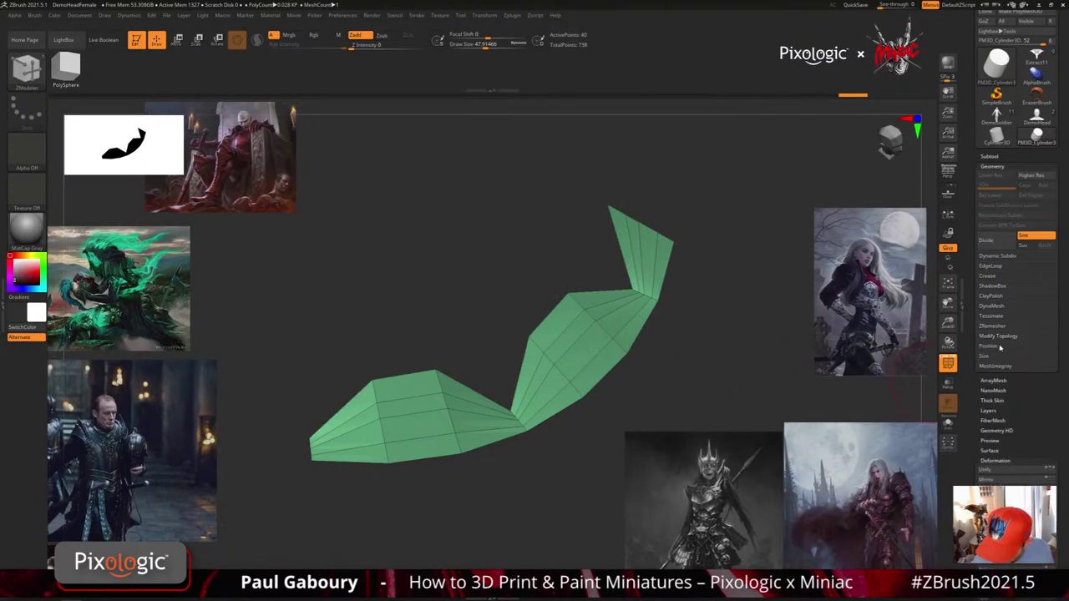
key(ctrl+shift)
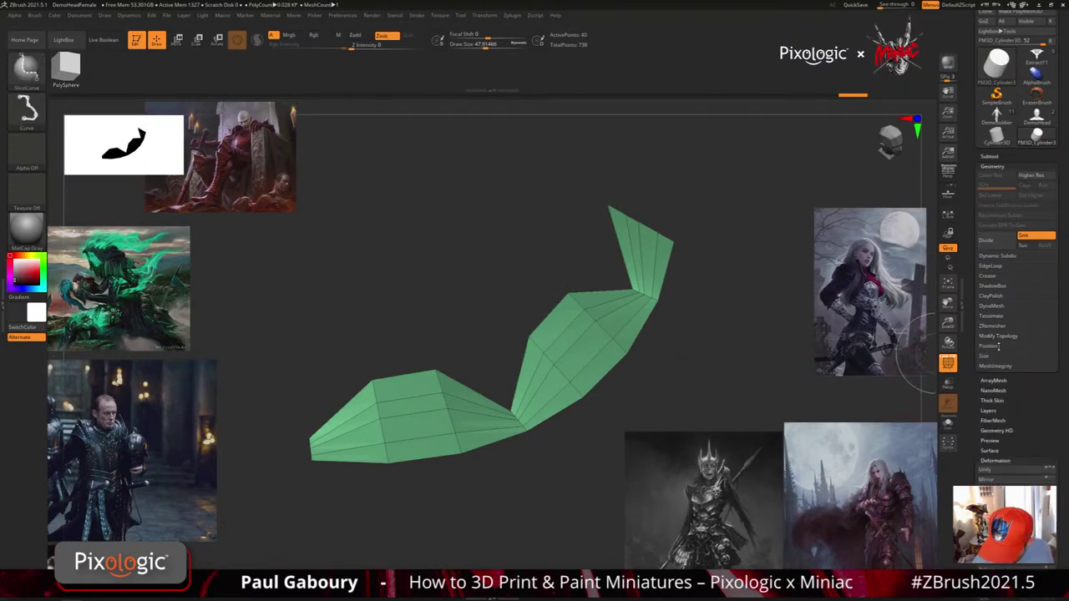
click(997, 337)
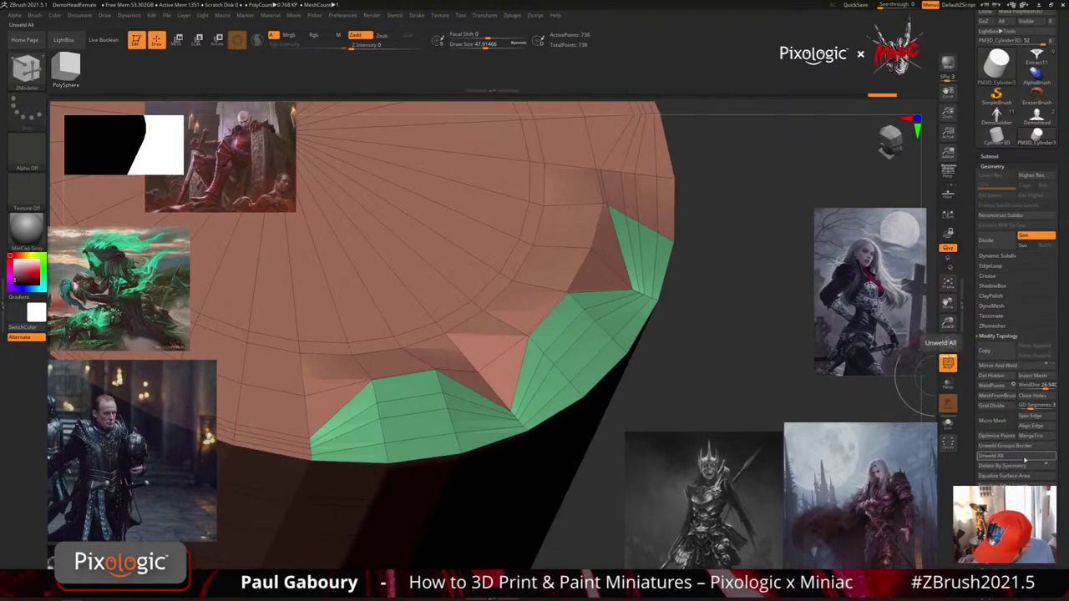
click(1011, 458)
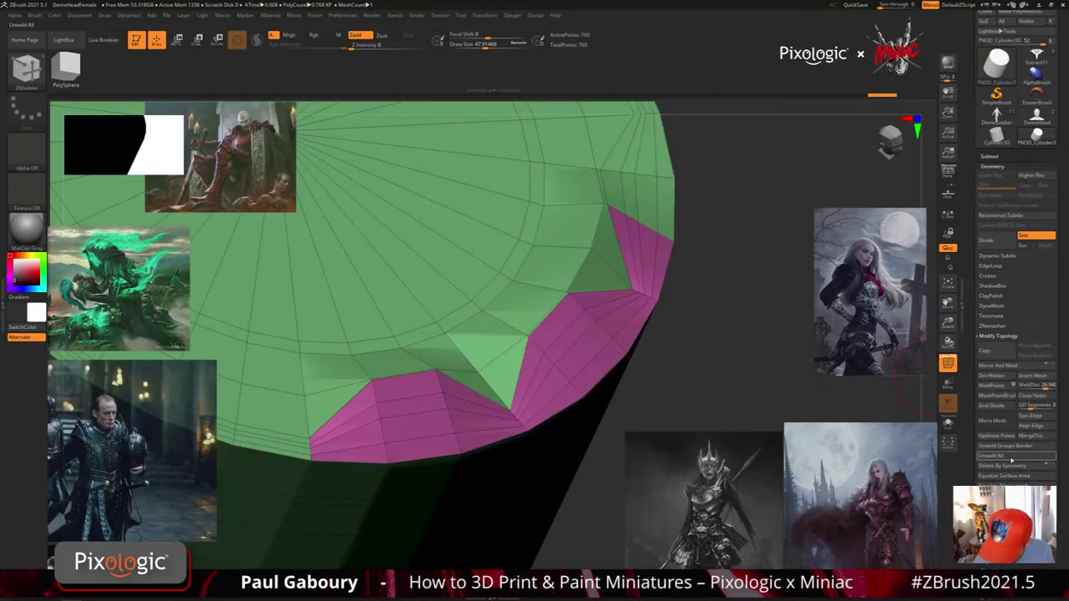
Preview the unwelded rim polygroup with Dynamic Subdivision, and turn the preview off
drag(735, 399, 665, 380)
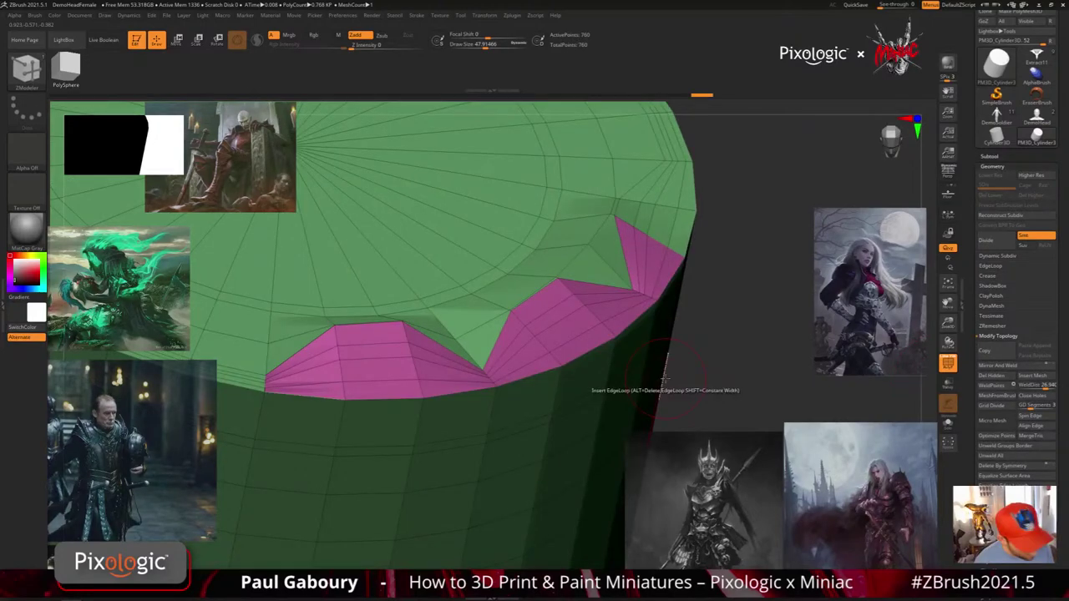
key(d)
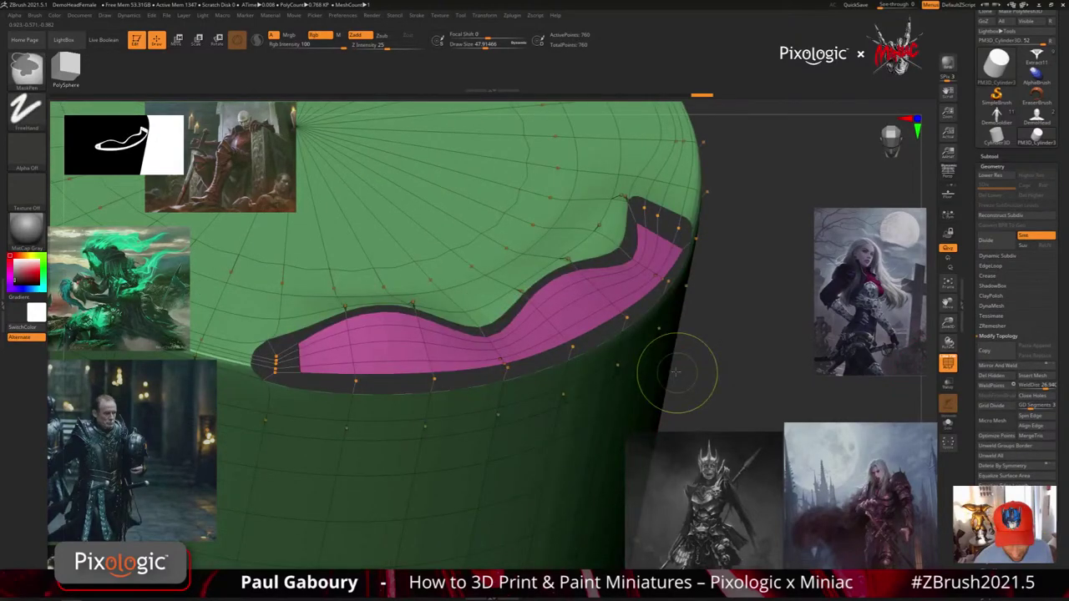
ctrl+right_drag(676, 372, 666, 378)
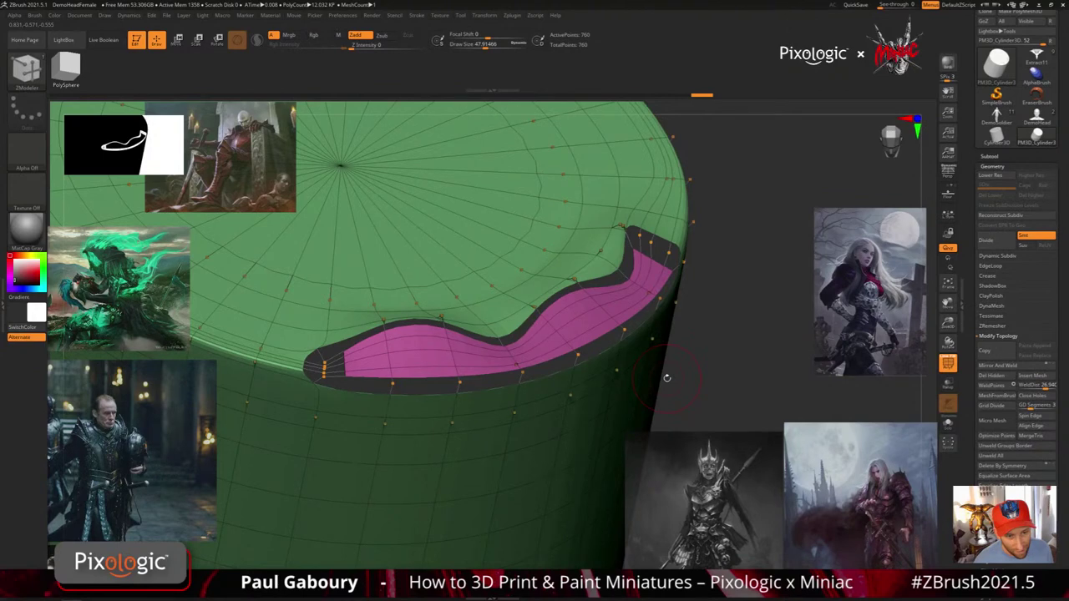
key(shift+d)
Try rewelding the split border with WeldDist at 1, preview it with Dynamic Subdivision, and undo the weld
drag(667, 378, 663, 405)
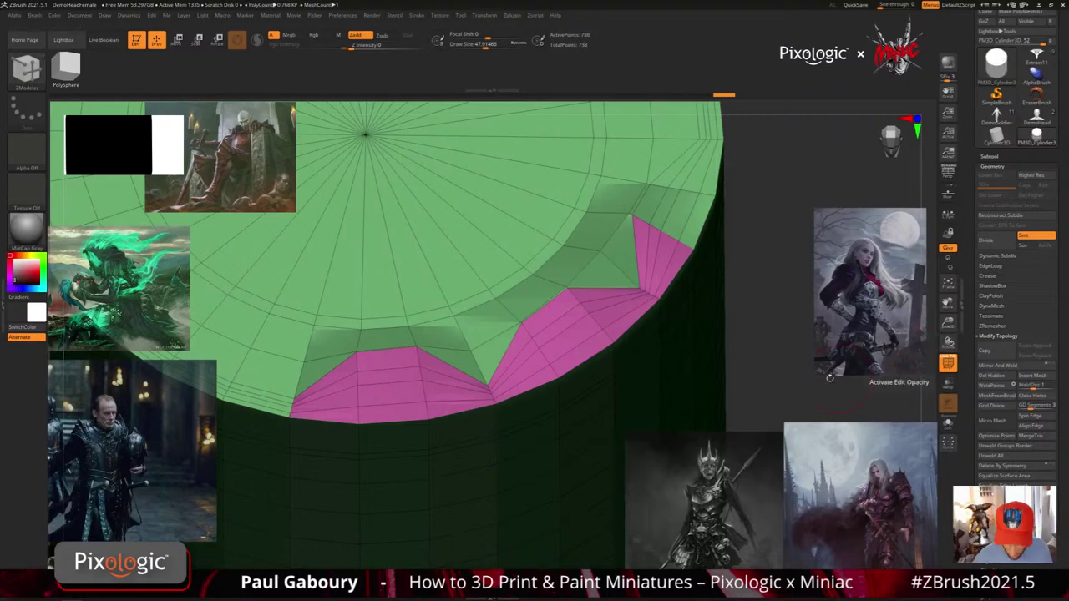
drag(830, 378, 843, 413)
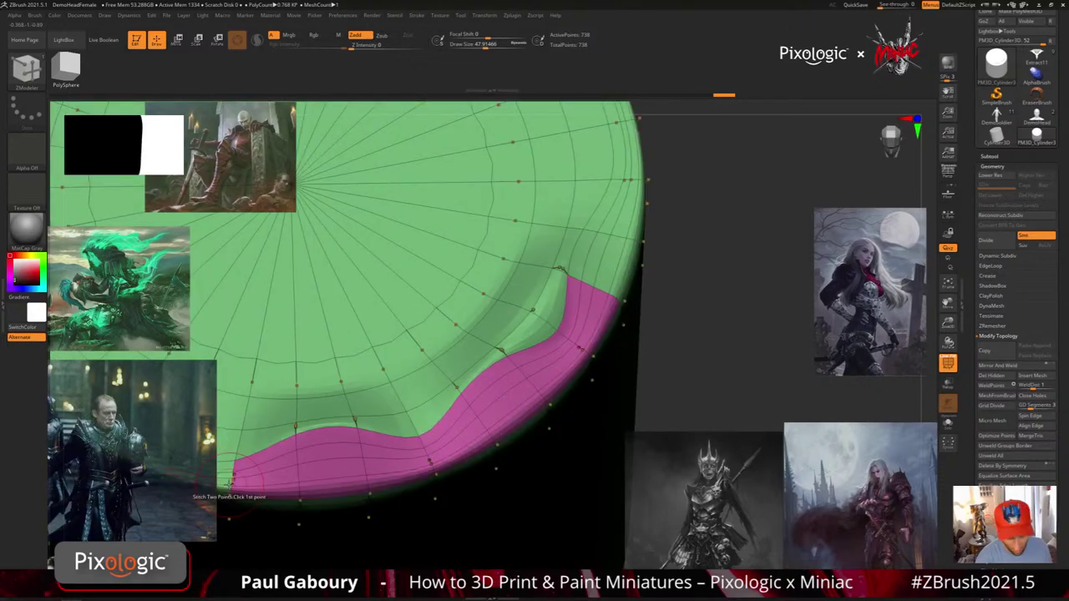
key(shift+d)
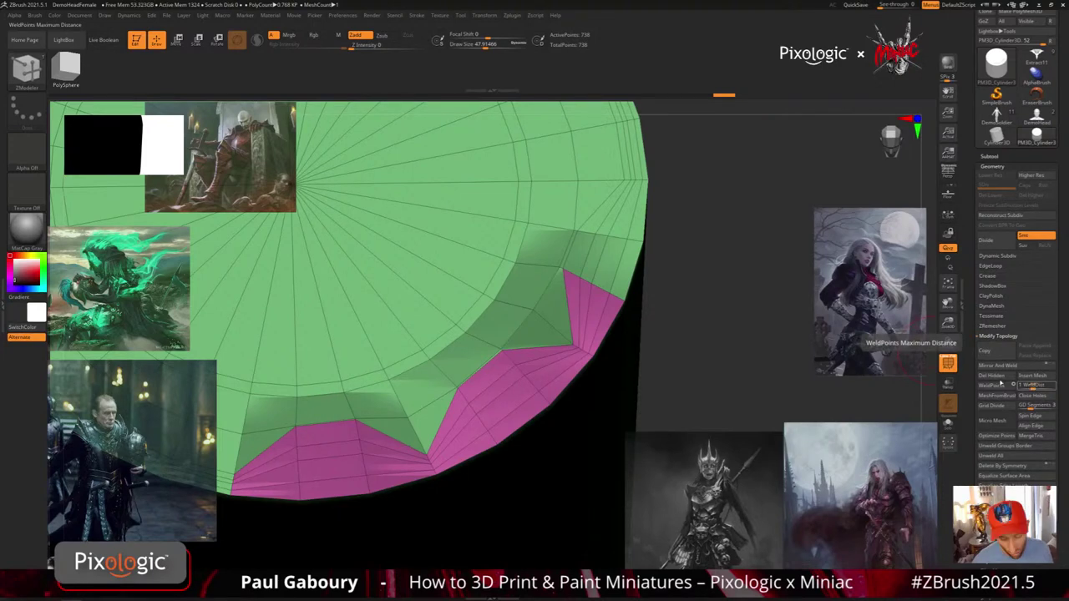
key(shift)
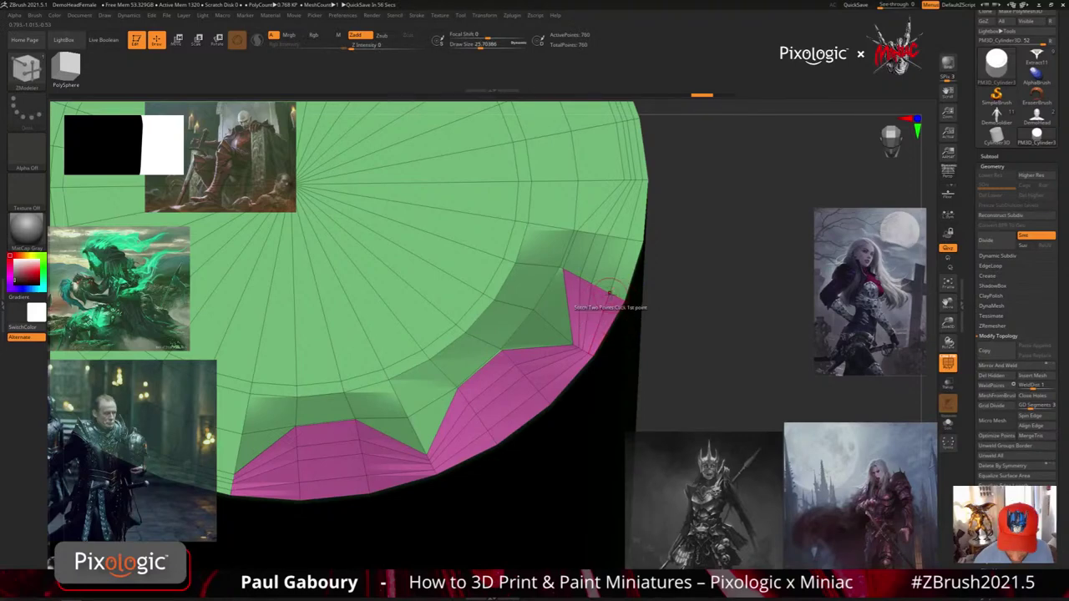
Move and smooth points along the split border at the rim polygroup's end, and weld the mesh with WeldDist at 1
ctrl+right_drag(610, 292, 628, 279)
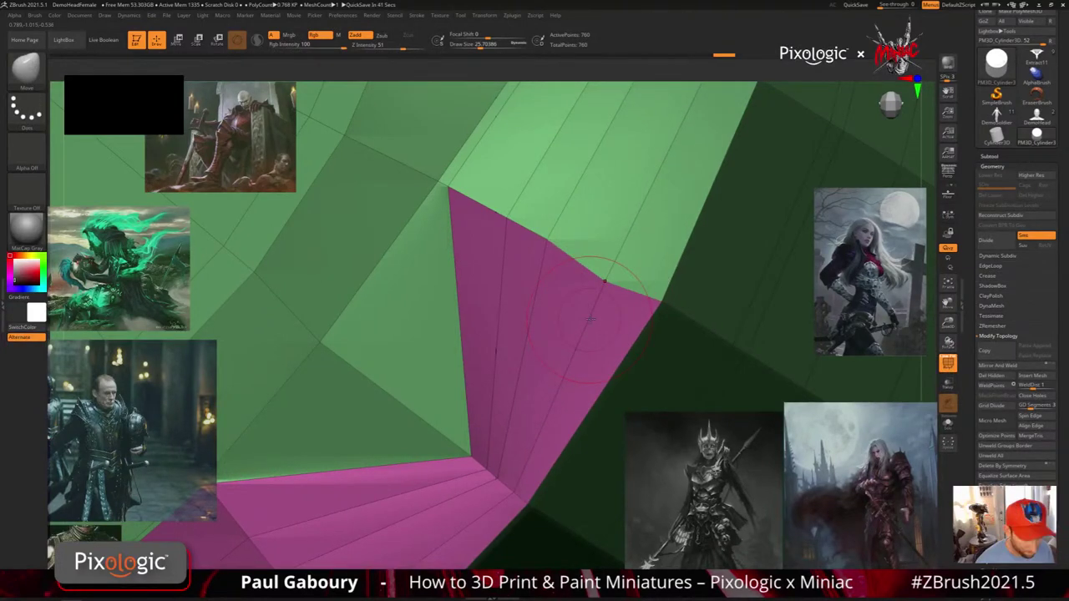
key(shift)
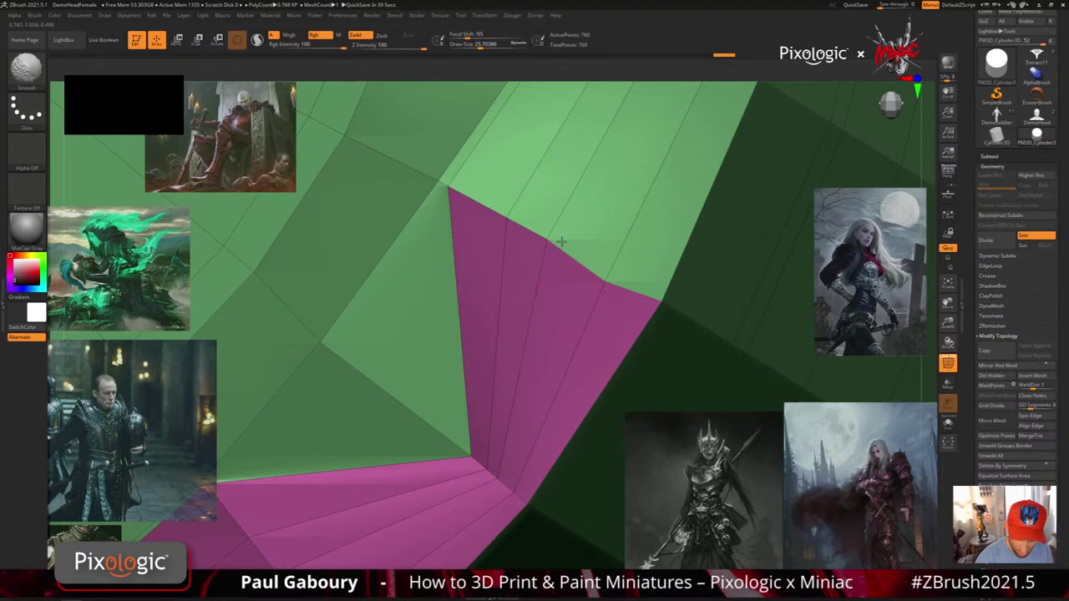
ctrl+right_drag(561, 243, 524, 255)
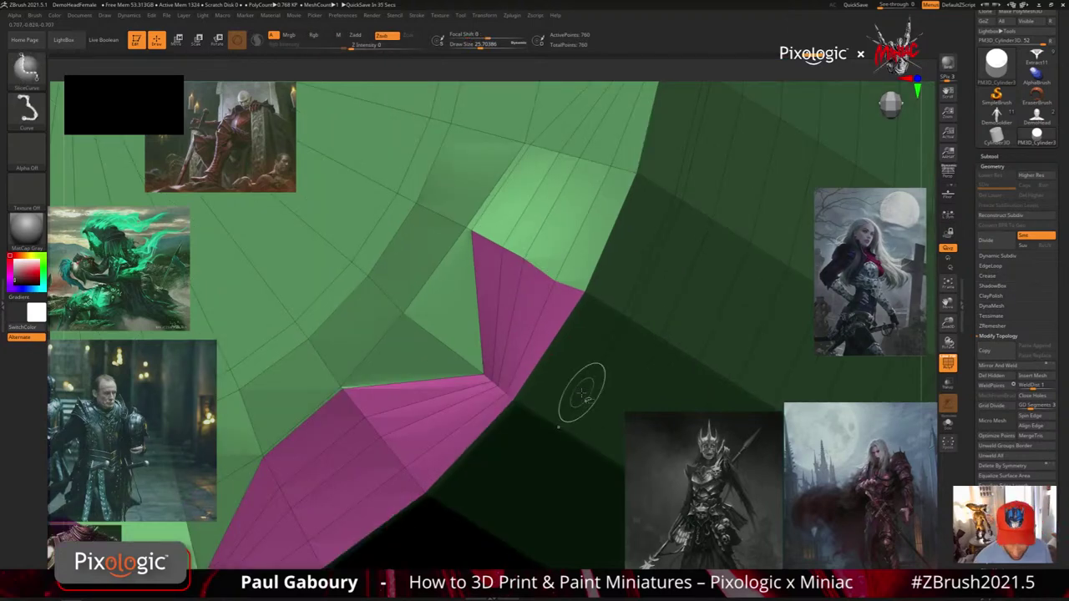
shift+drag(579, 302, 530, 259)
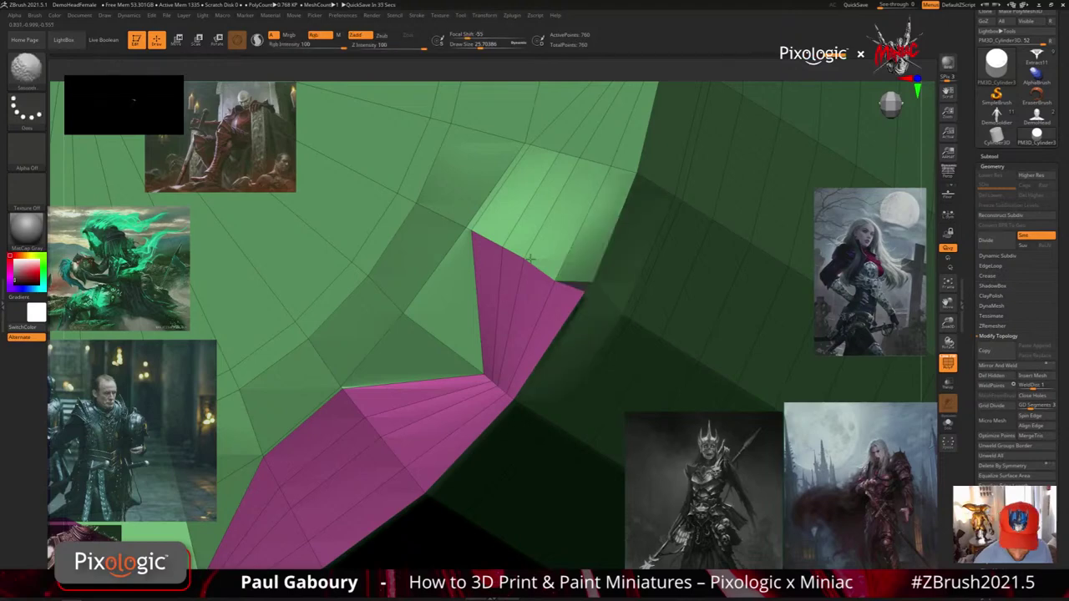
right_drag(529, 258, 576, 334)
click(999, 385)
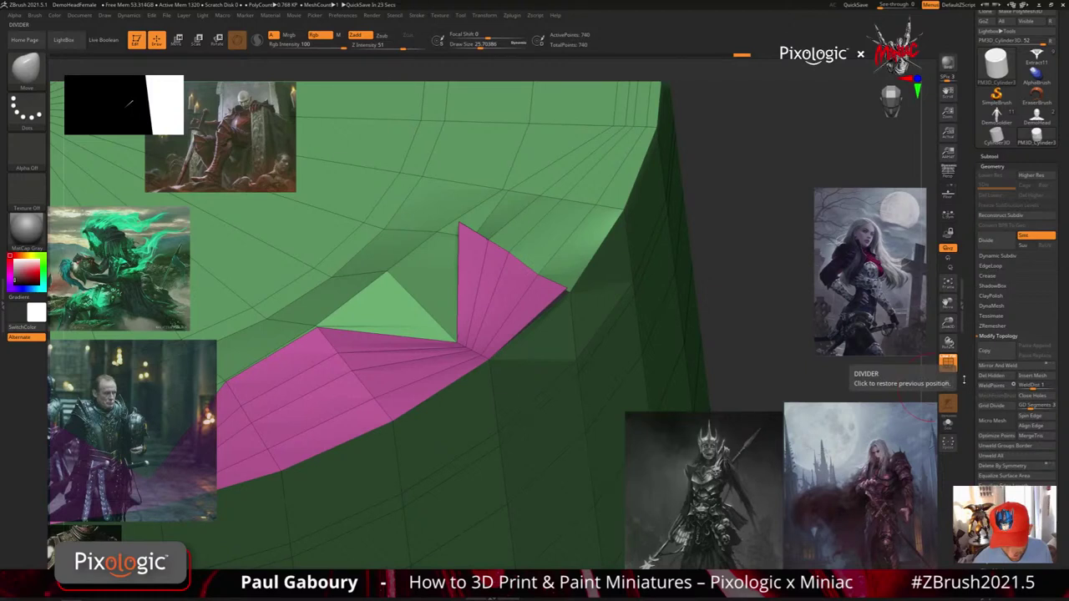
Try welding the separated border points with WeldDist at 100, and undo the weld
right_drag(576, 325, 464, 306)
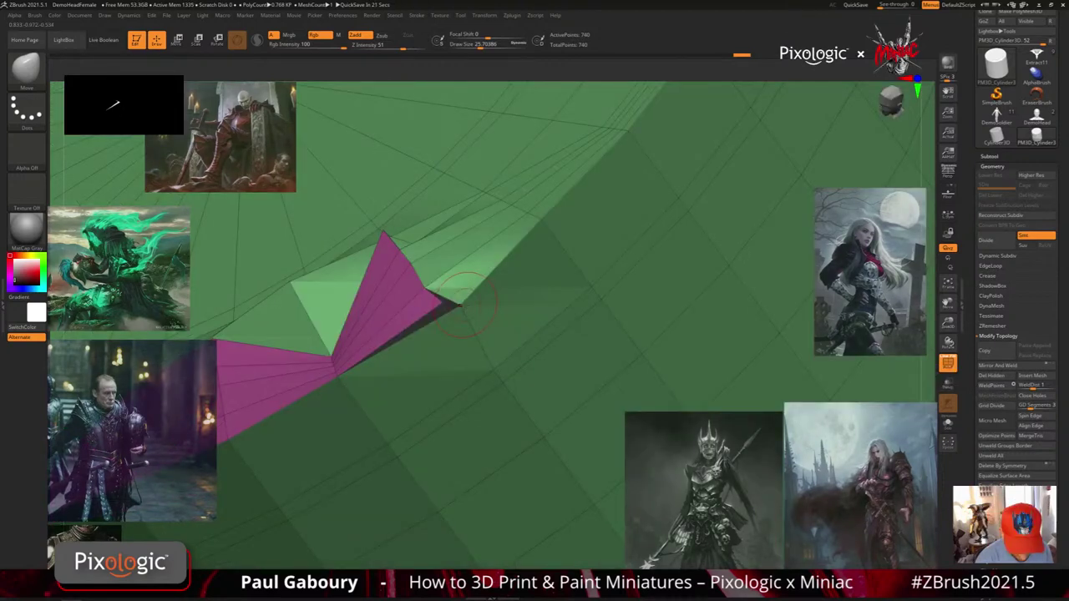
drag(1027, 387, 1042, 387)
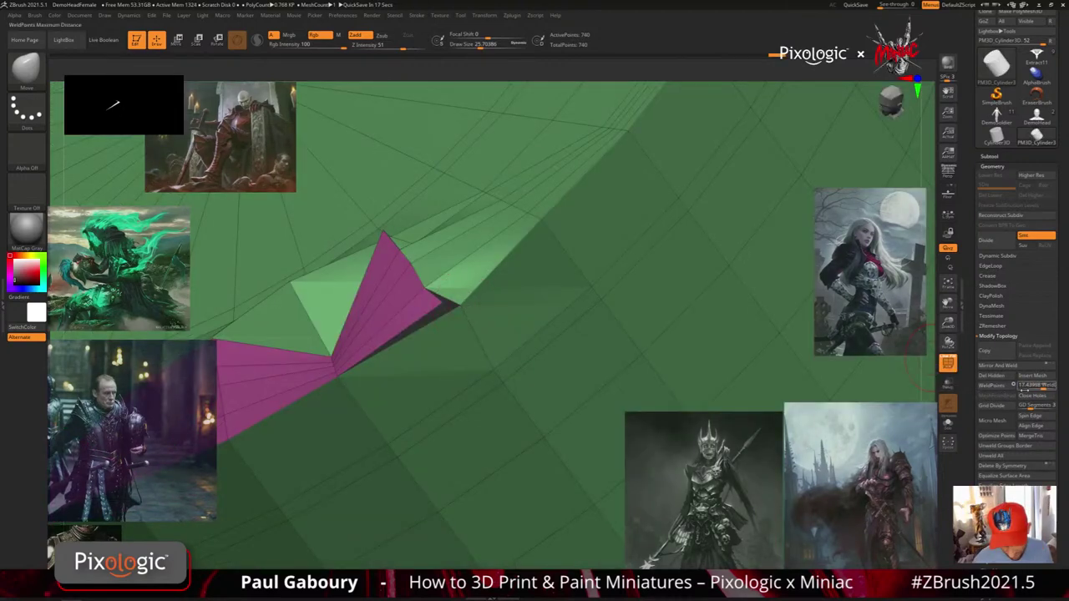
text(100)
key(Return)
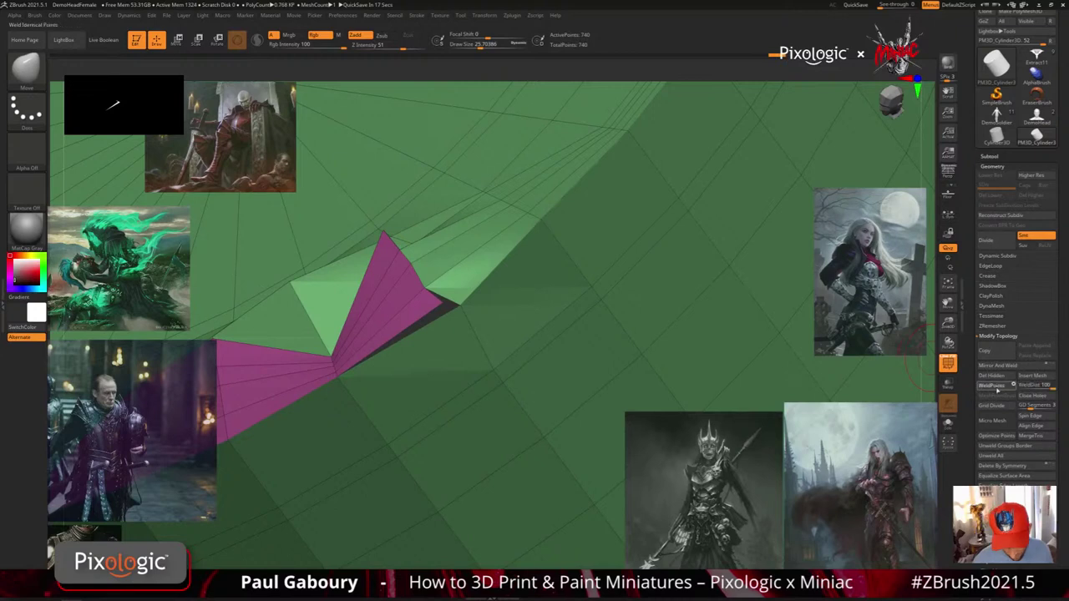
click(996, 389)
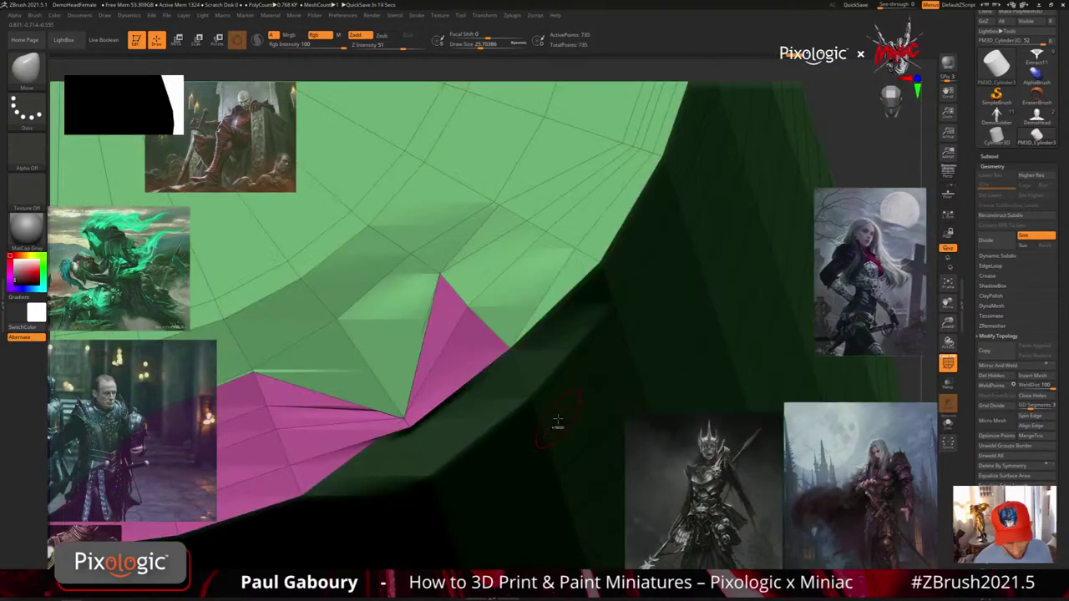
key(ctrl+z)
Set WeldDist to about 37.2 and weld the remaining separated points along the rim polygroup's border
click(1044, 388)
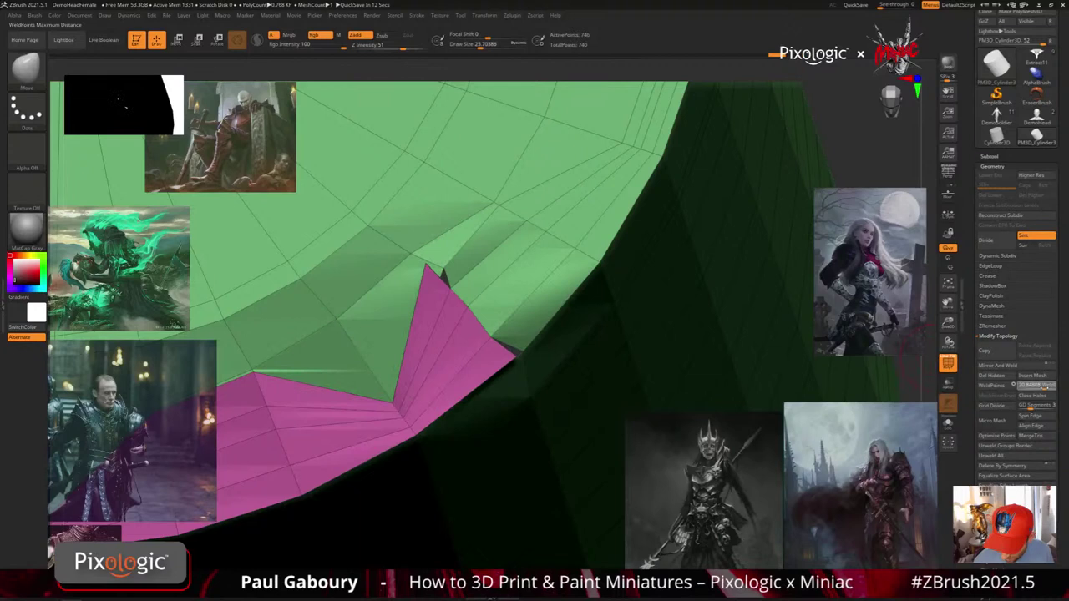
click(992, 385)
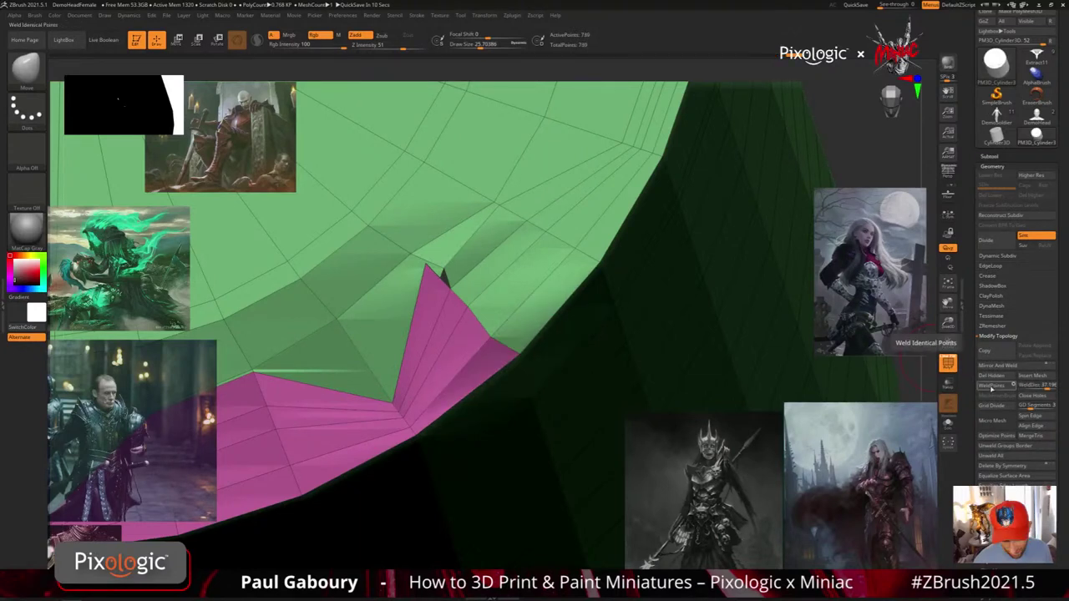
right_drag(535, 407, 520, 313)
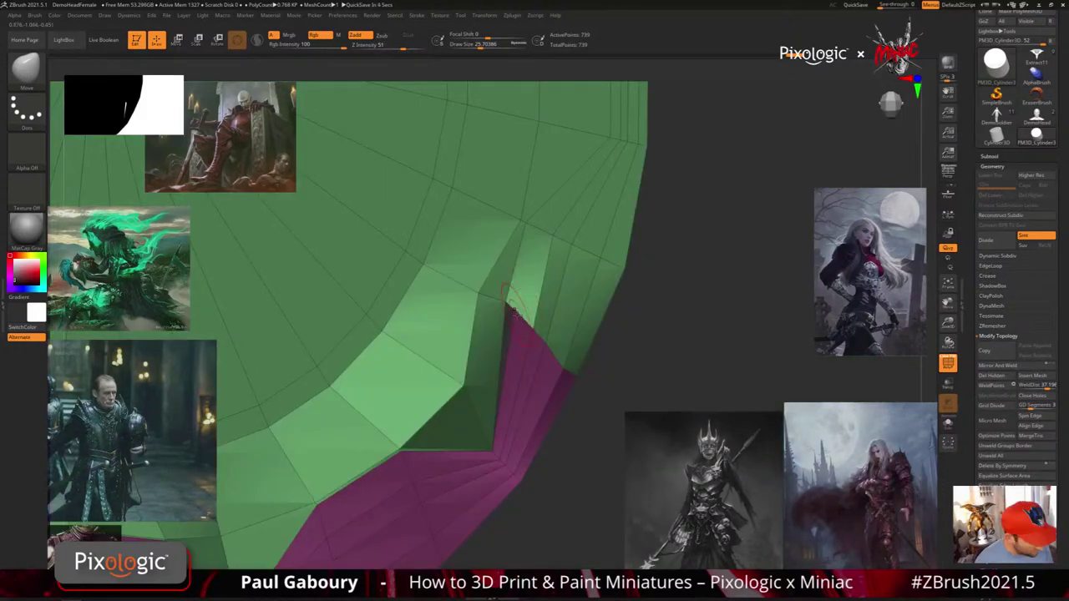
Stitch the separated border point beside the pink polygroup's tip to its neighbouring point with the ZModeler brush
key(b)
key(z)
key(m)
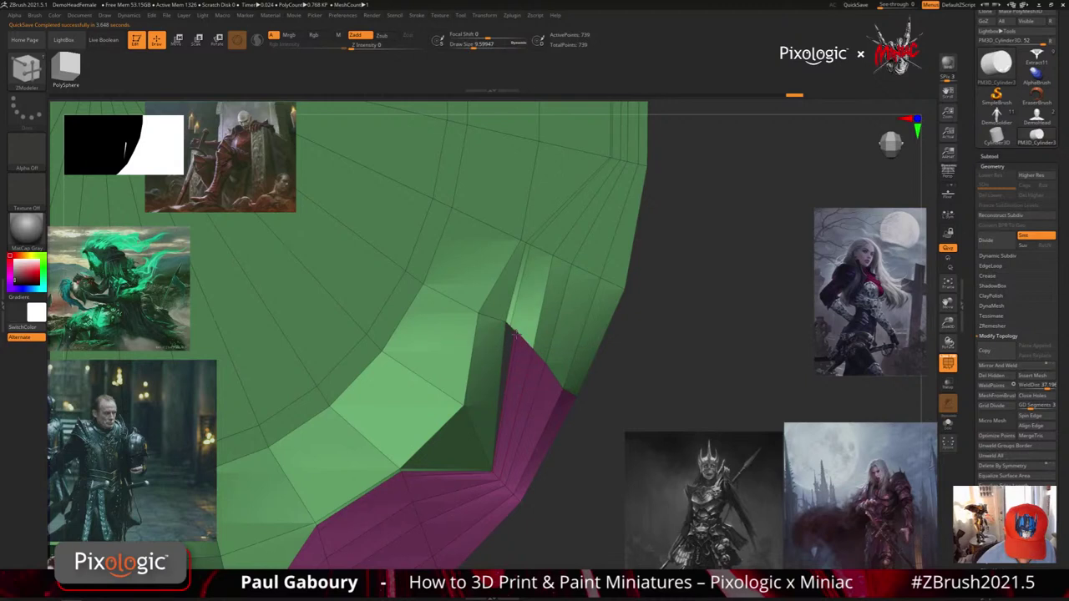
key(z)
drag(492, 346, 500, 364)
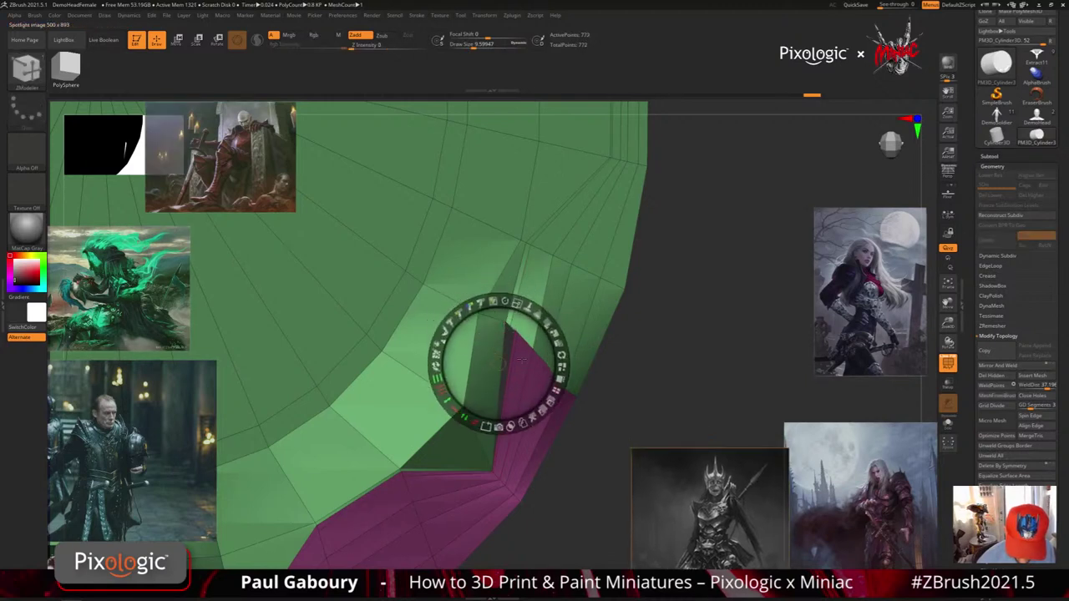
key(z)
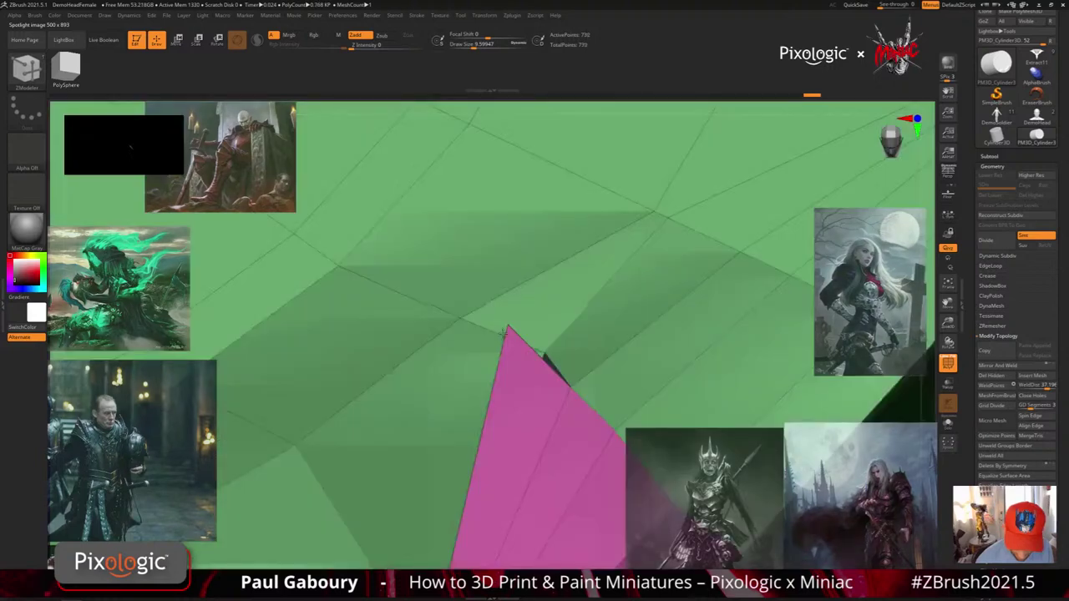
click(505, 330)
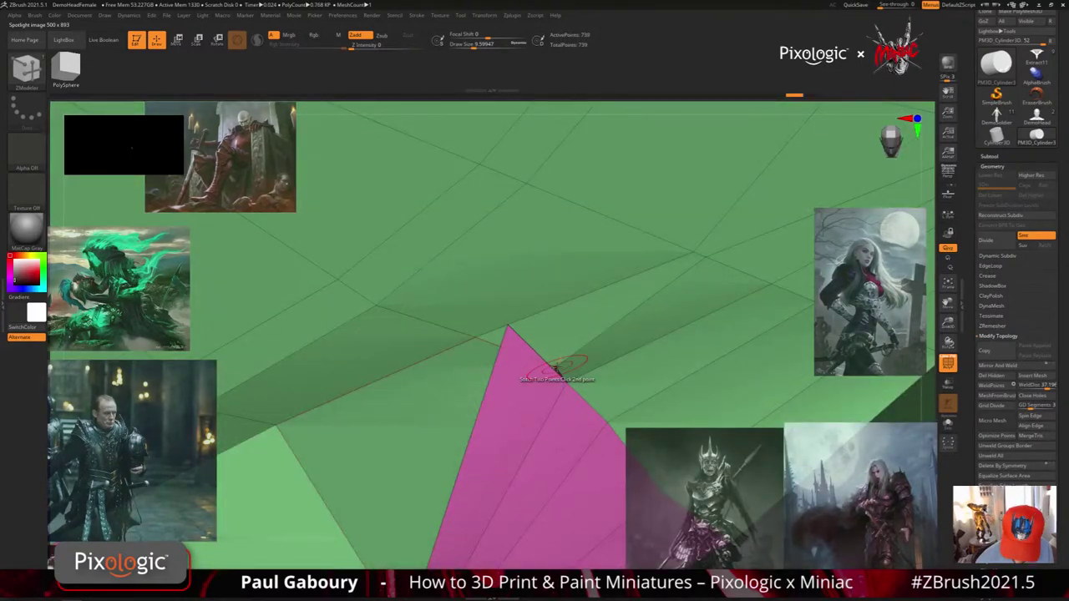
click(556, 368)
ctrl+right_drag(556, 368, 558, 370)
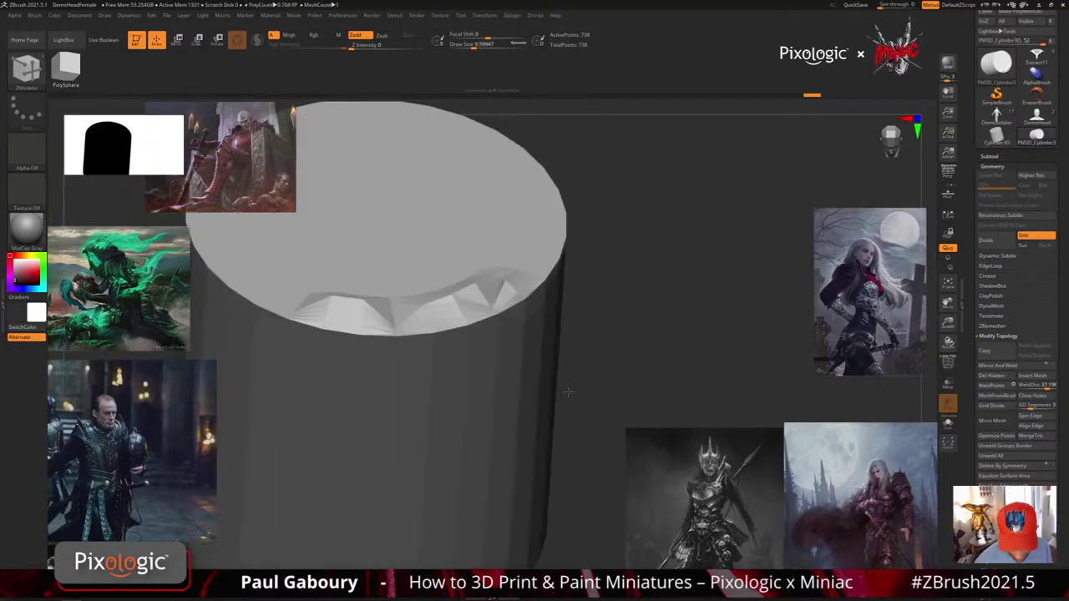
key(f)
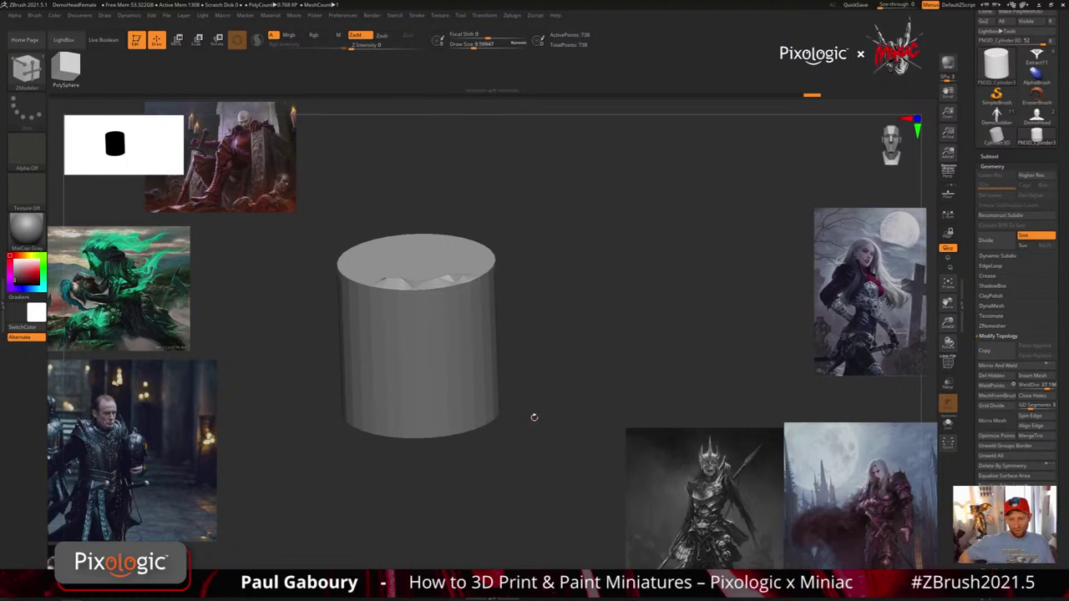
Switch back to the armoured female figure and collapse the open Geometry, Deformation and Display Properties settings
drag(1005, 156, 1004, 214)
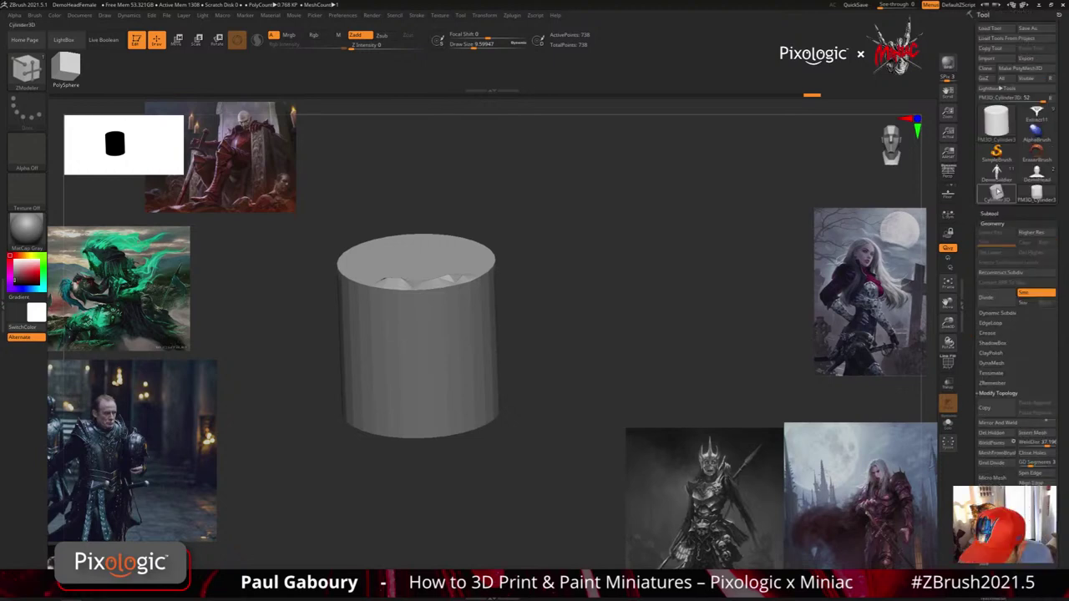
click(1036, 114)
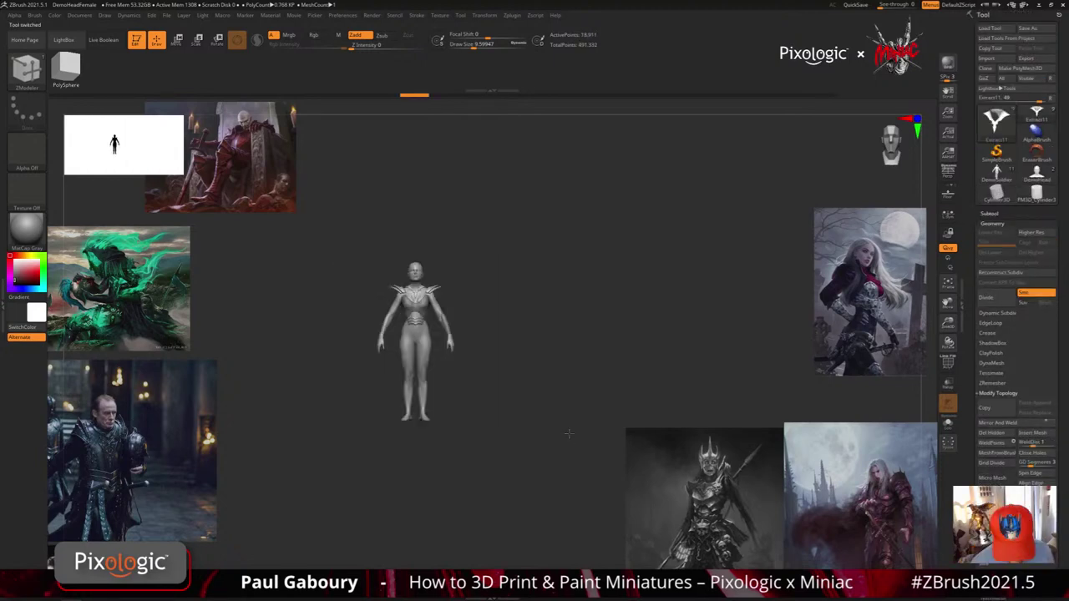
alt+drag(569, 433, 566, 398)
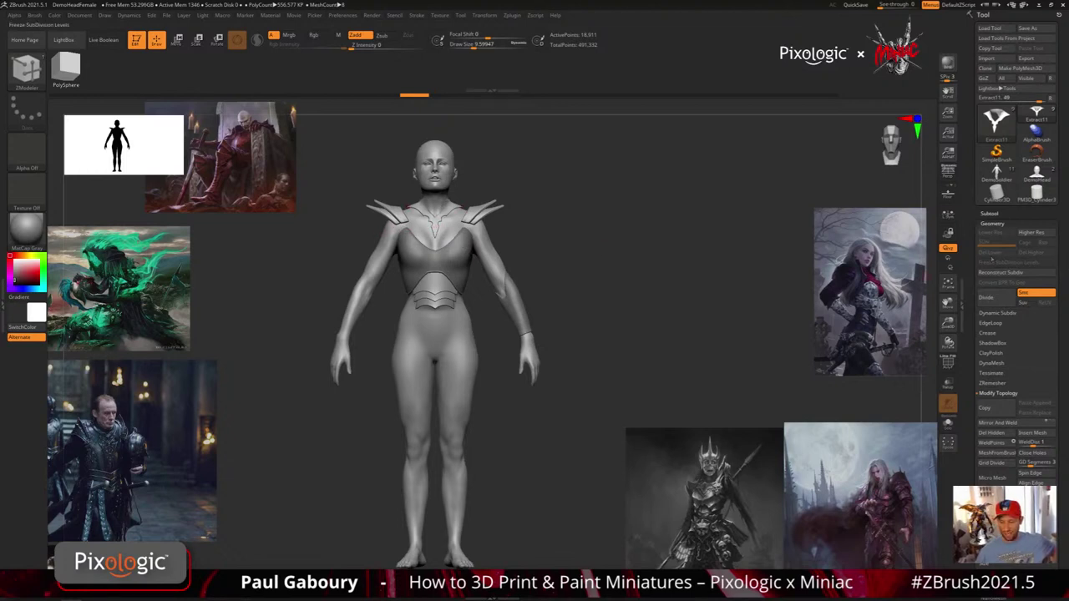
click(980, 223)
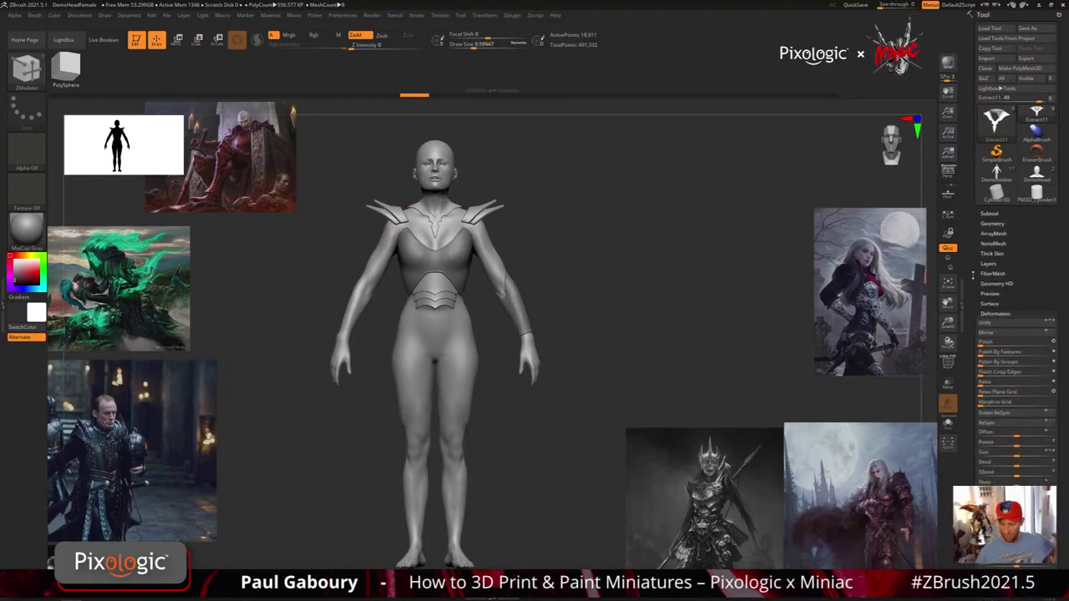
click(998, 312)
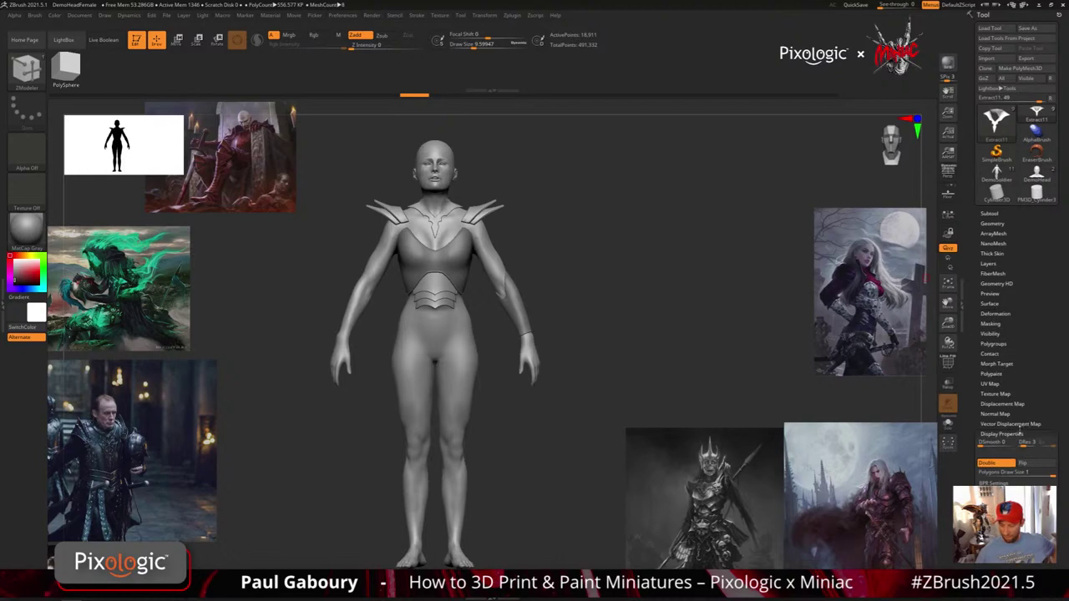
click(1010, 433)
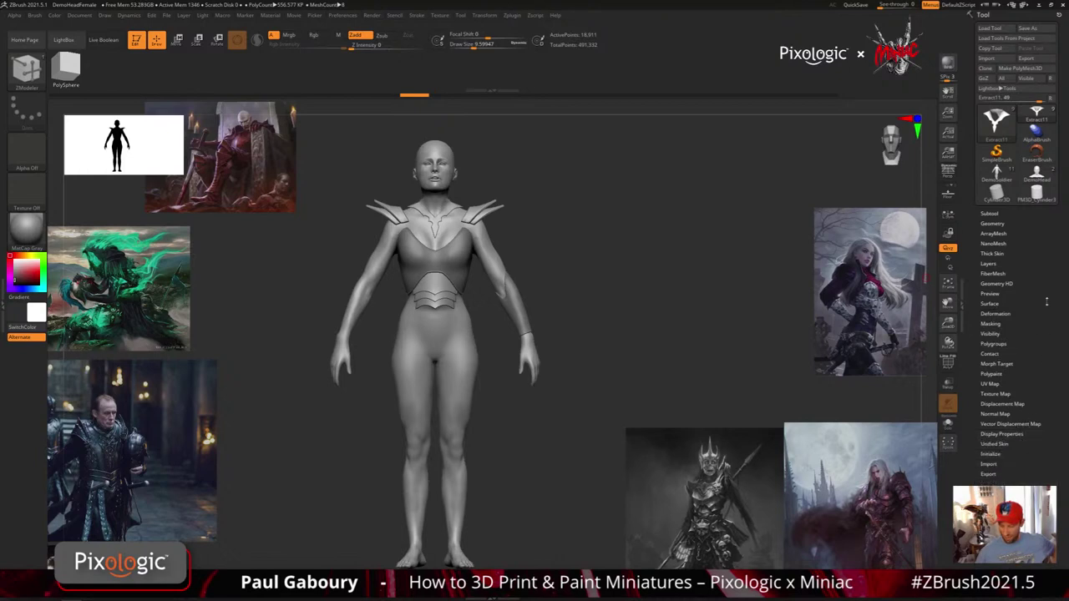
Save the figure as a new tool file named VampireGirlV04.ZTL in the vampire folder
click(1032, 29)
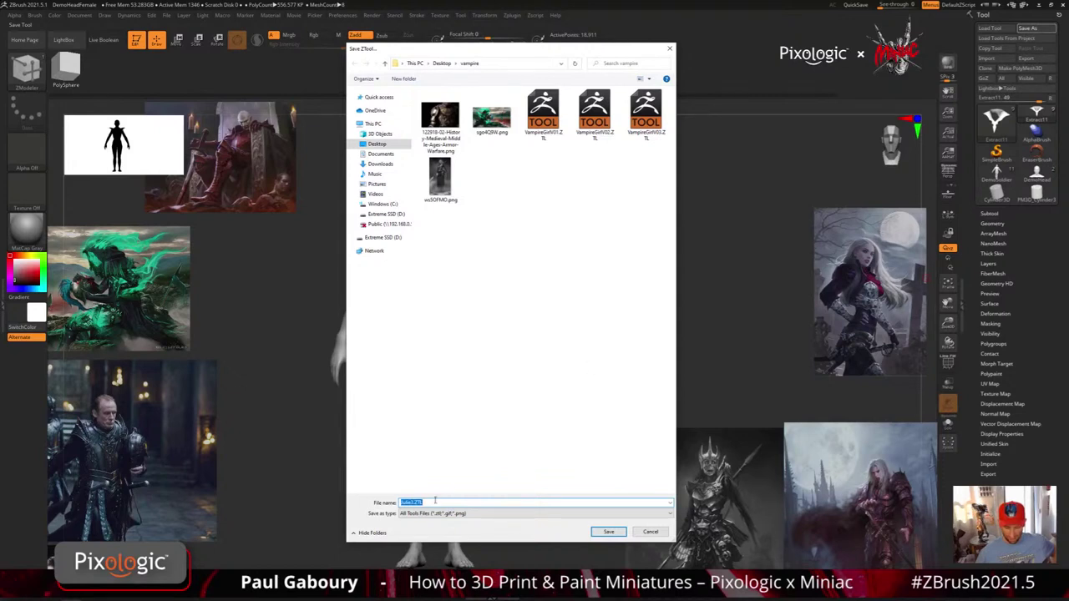
click(645, 117)
click(434, 503)
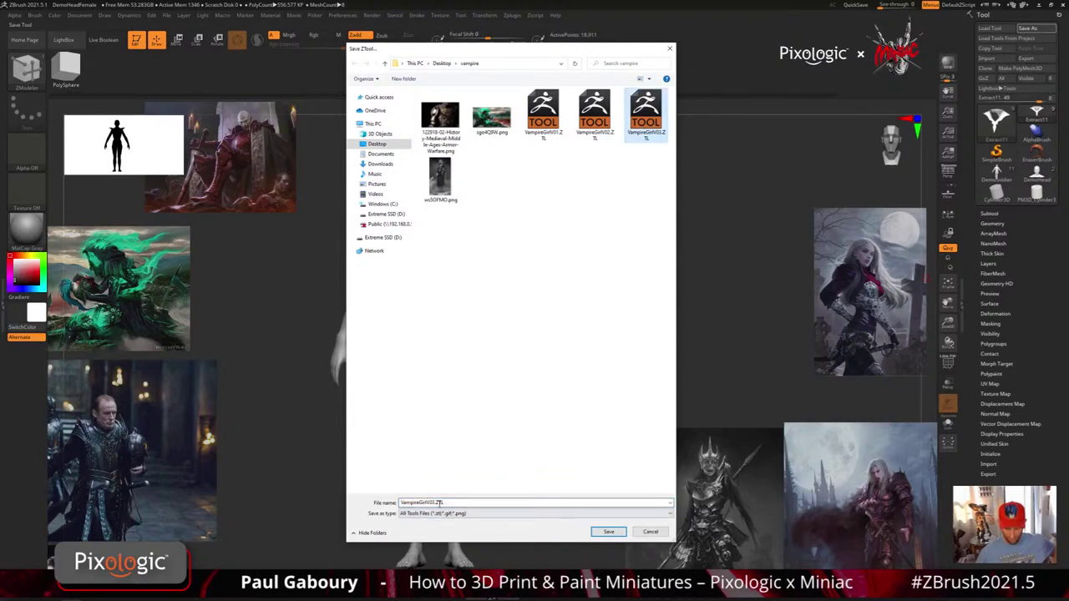
key(ctrl+a)
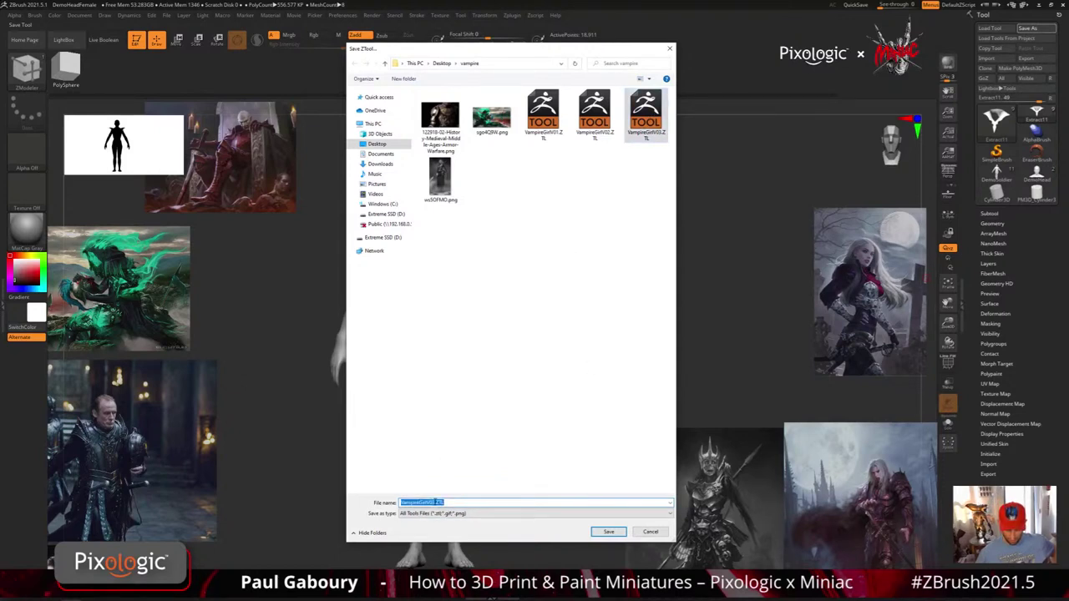
click(435, 502)
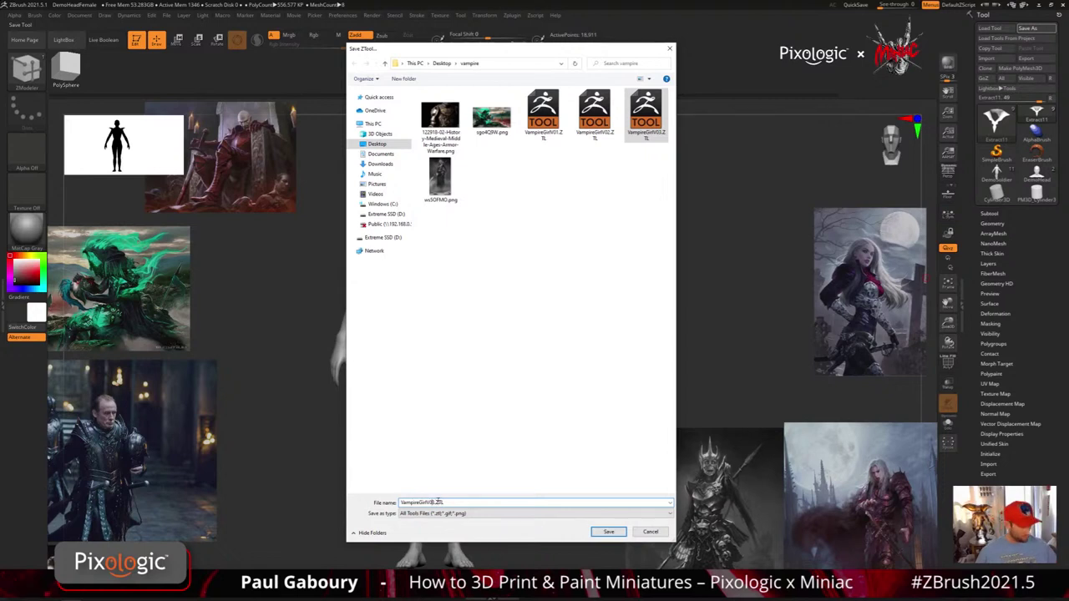
click(352, 123)
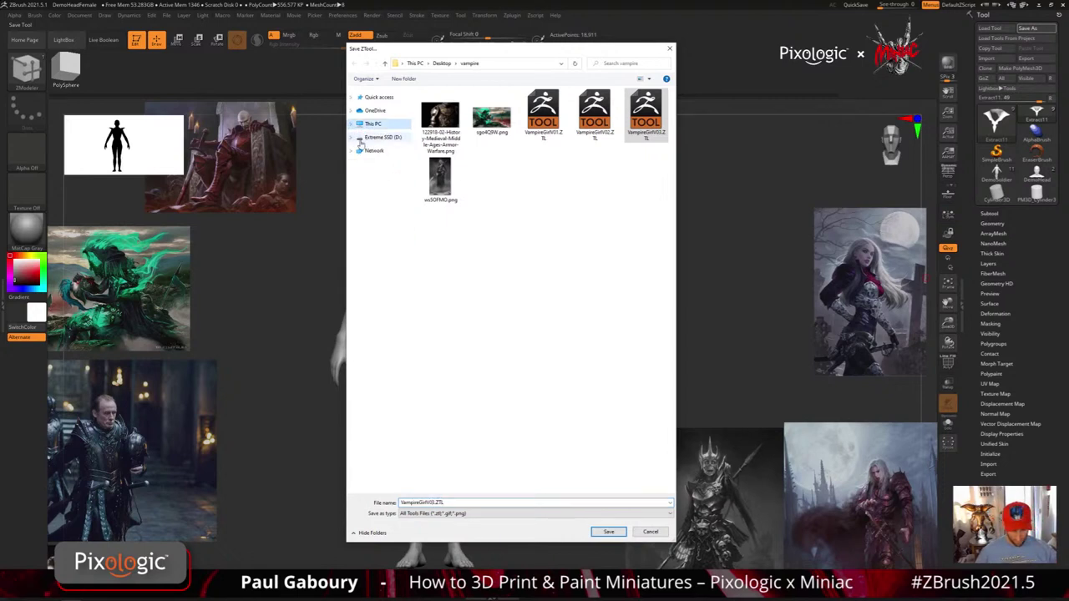
click(433, 501)
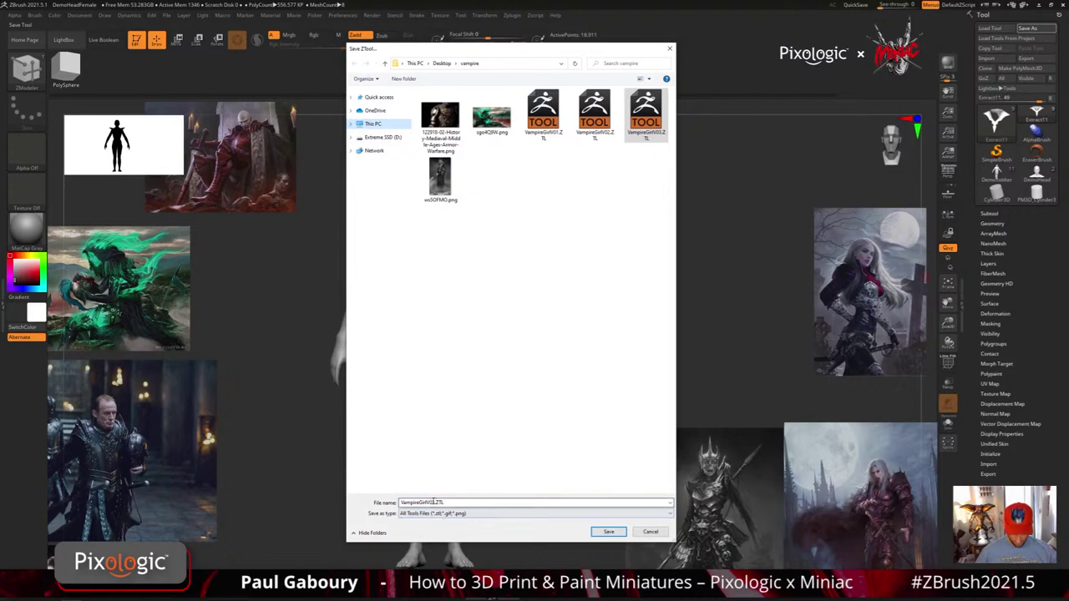
double_click(433, 501)
click(433, 502)
click(442, 515)
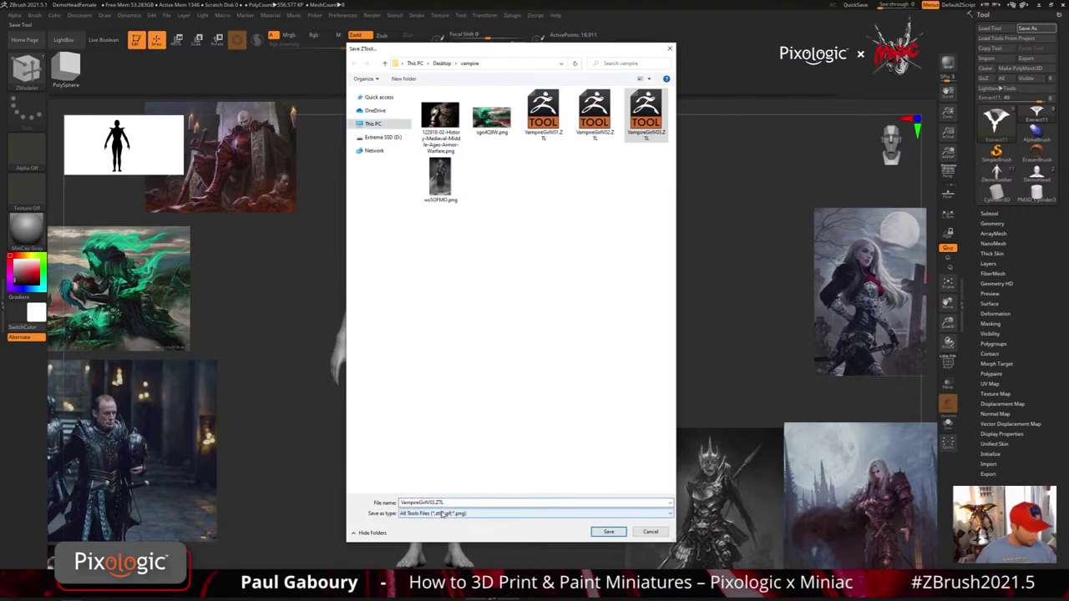
key(BackSpace)
text(4)
text(4)
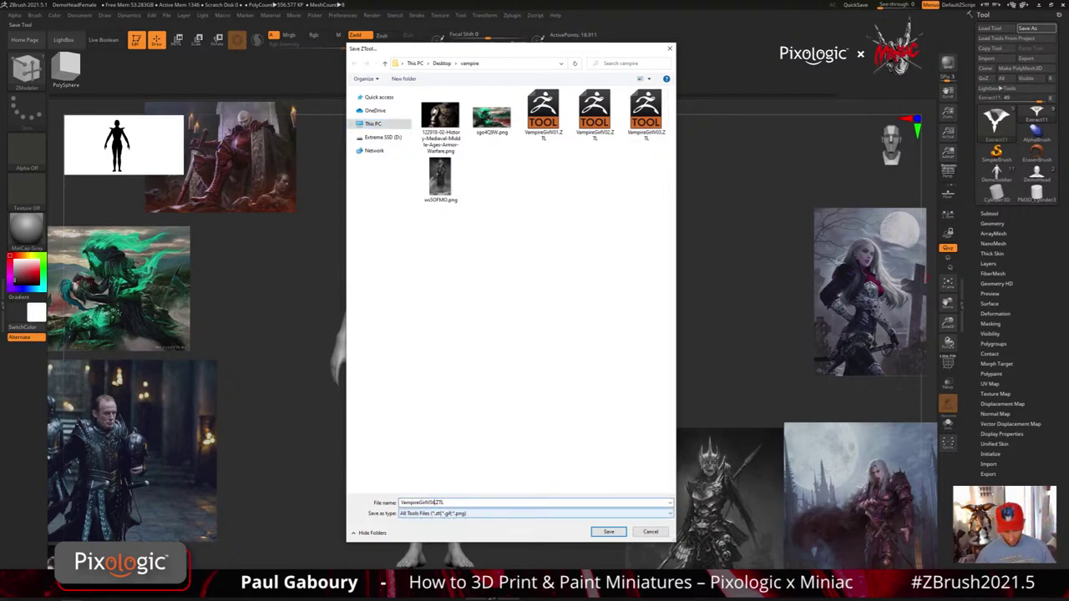
click(609, 532)
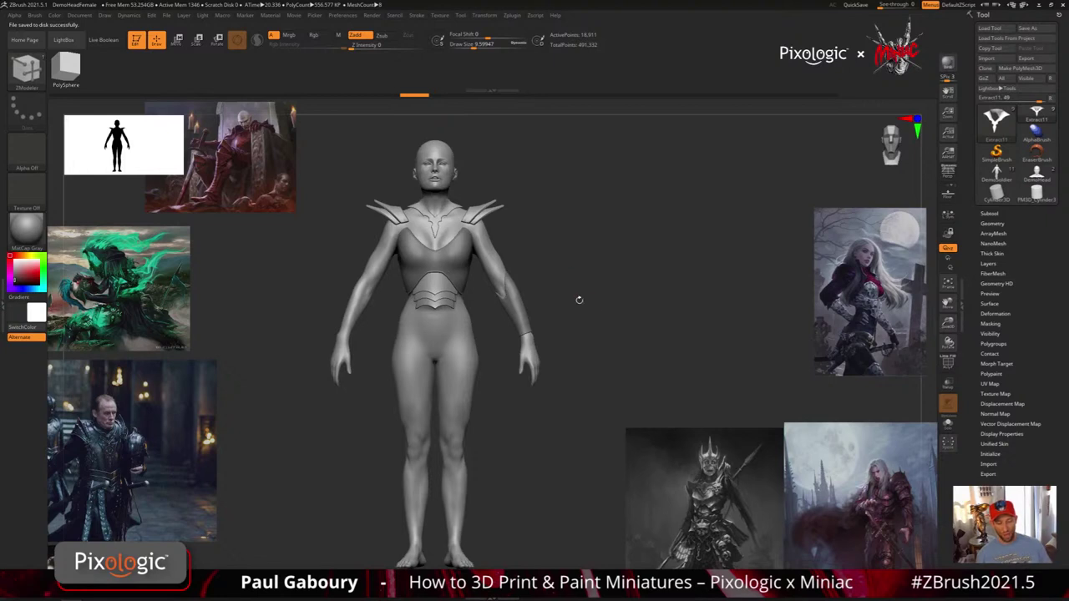
drag(579, 300, 582, 332)
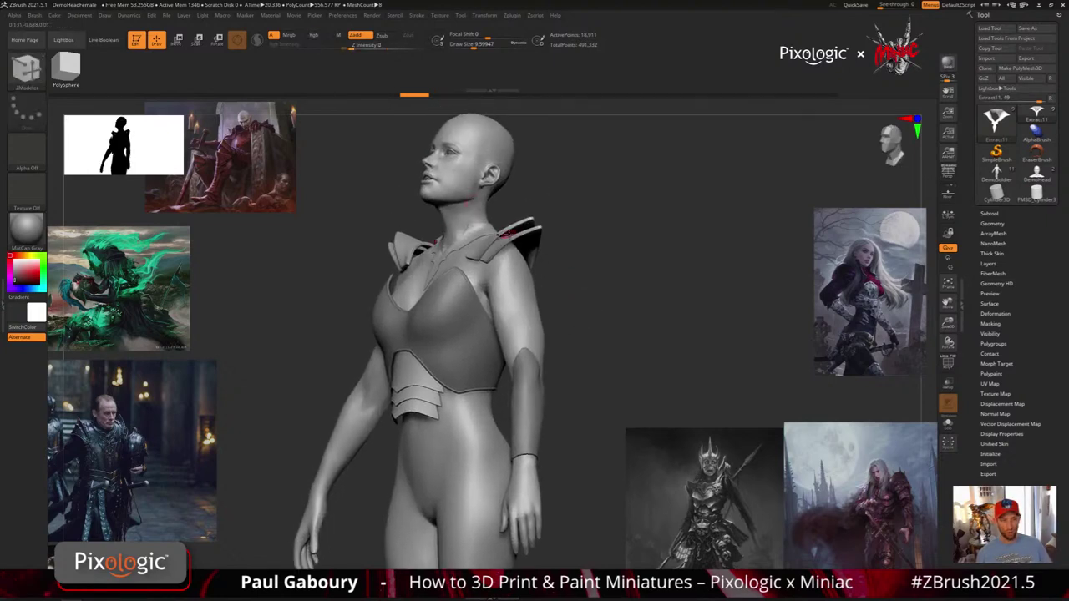
alt+drag(683, 401, 686, 312)
right_drag(449, 307, 405, 247)
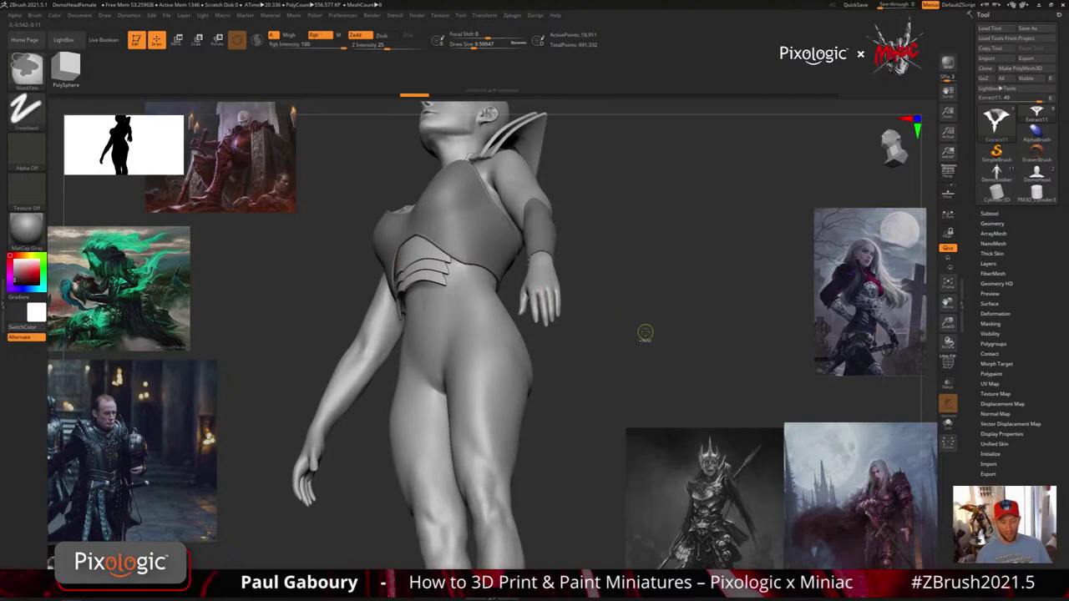
ctrl+right_drag(644, 334, 632, 320)
right_drag(632, 320, 634, 348)
alt+drag(633, 348, 597, 321)
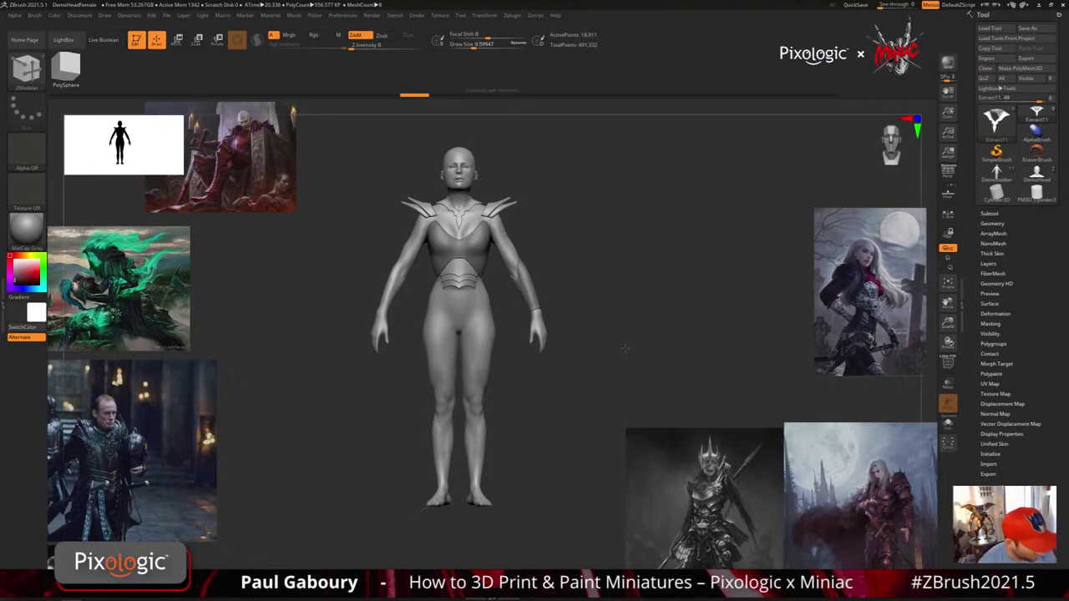
Load the DemoHead tool from LightBox and delete its lower subdivision levels
key(comma)
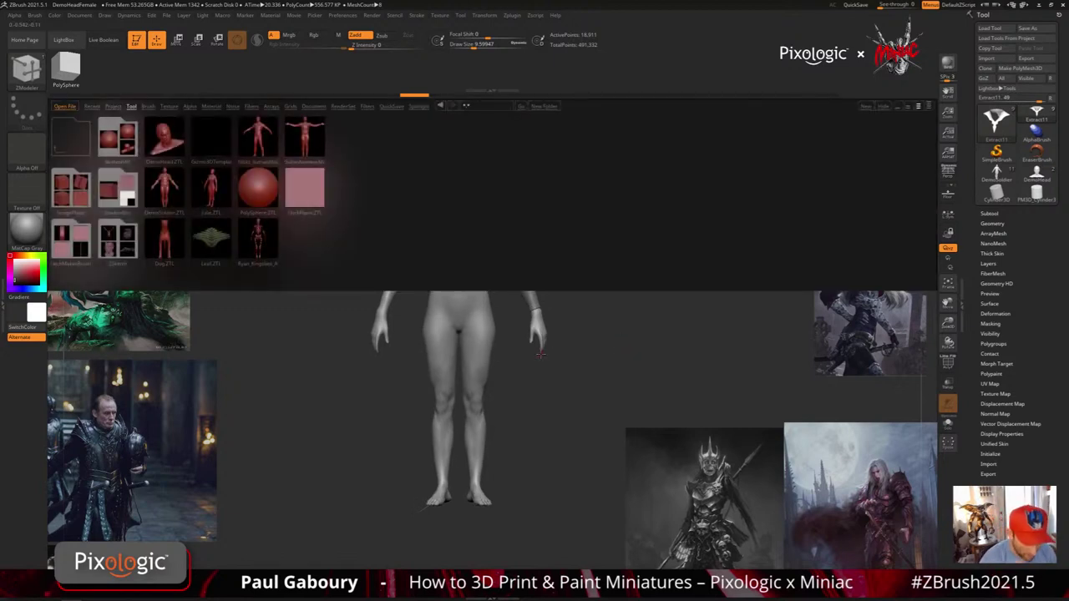
double_click(173, 134)
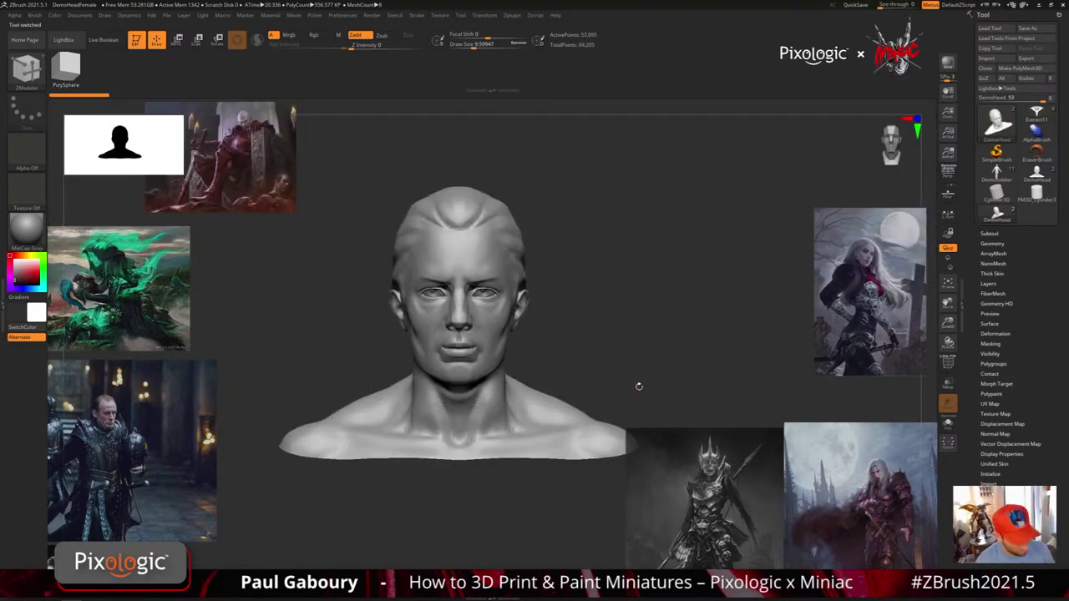
click(1010, 244)
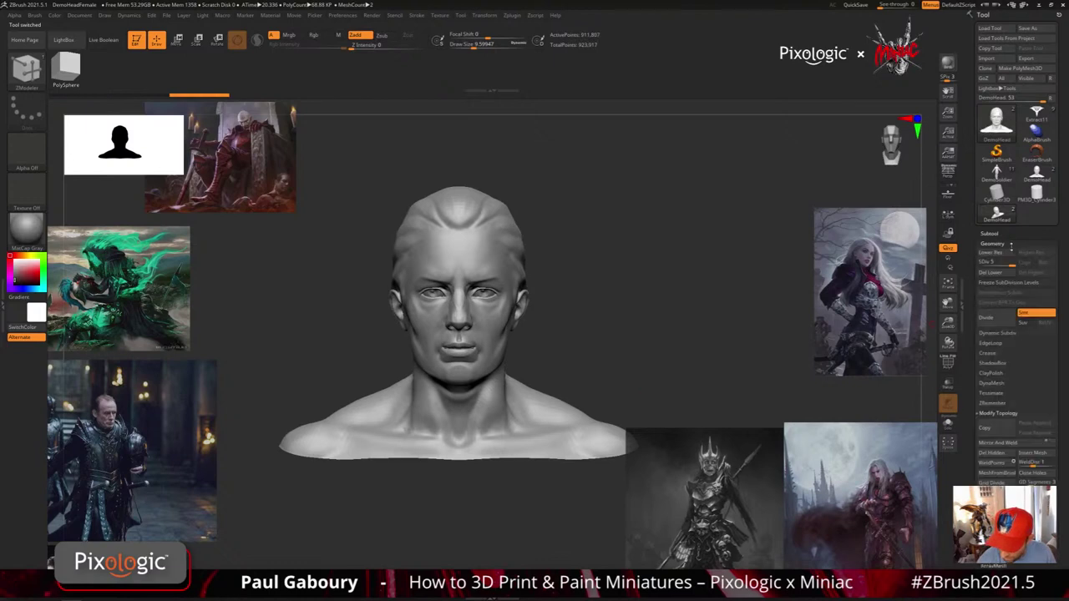
click(990, 272)
click(1005, 415)
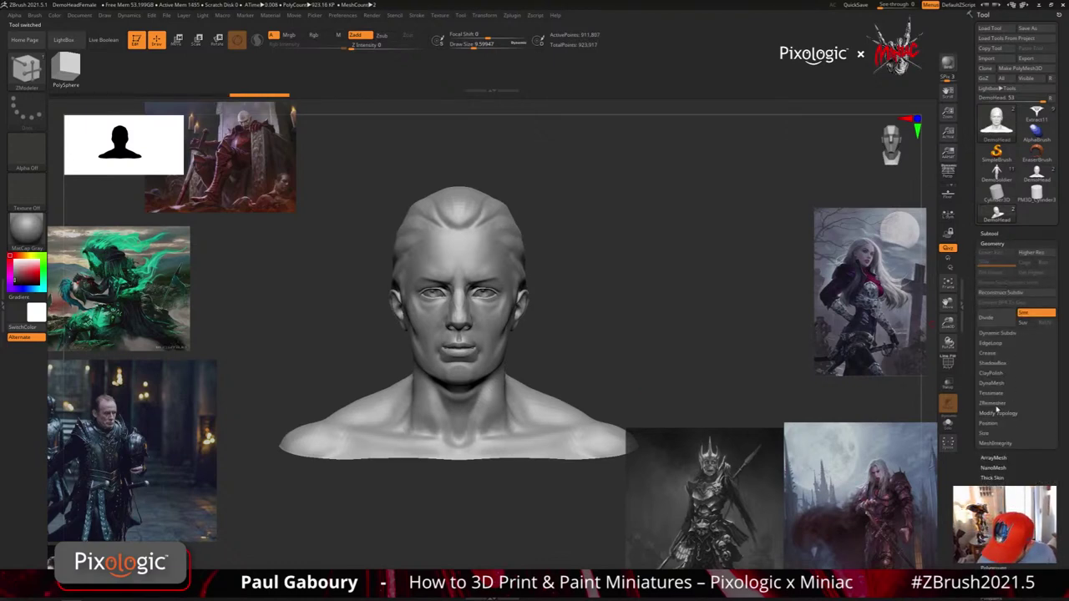
DynaMesh the head at resolution 384
click(993, 384)
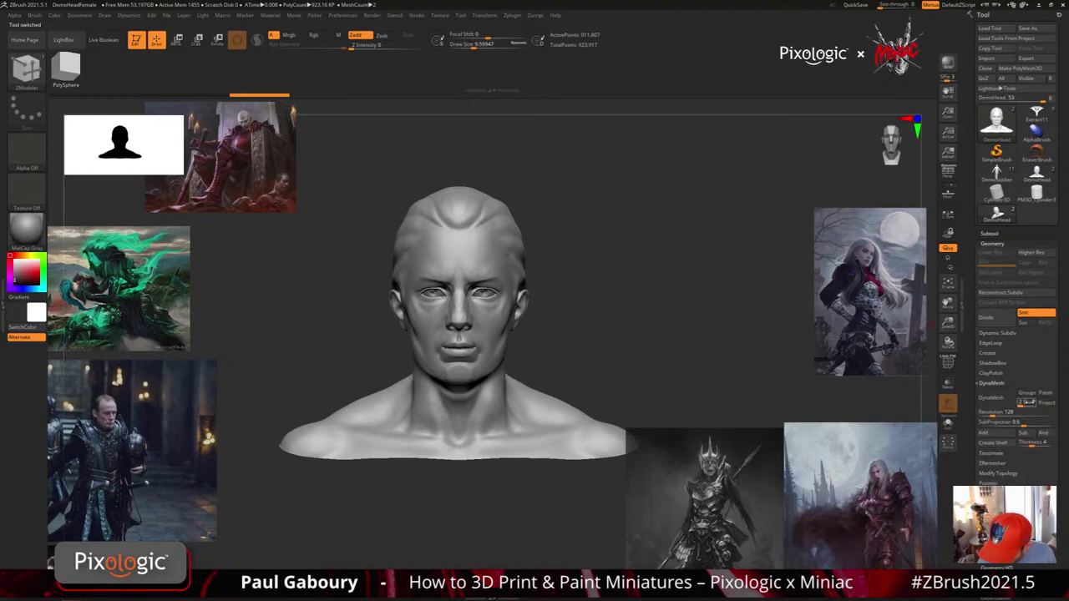
drag(1001, 411, 1004, 412)
click(997, 399)
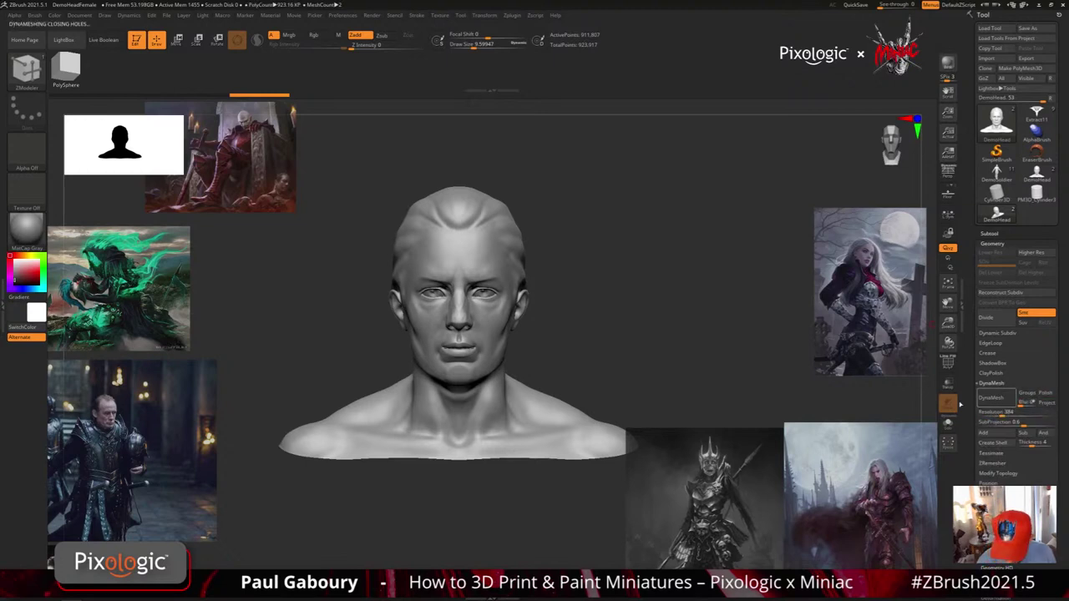
Show the head's polyframe and assign the whole DynaMeshed surface to a single polygroup
mouse_move(563, 495)
mouse_down()
mouse_move(566, 448)
mouse_move(551, 463)
mouse_up()
key(shift+f)
right_drag(550, 461, 550, 502)
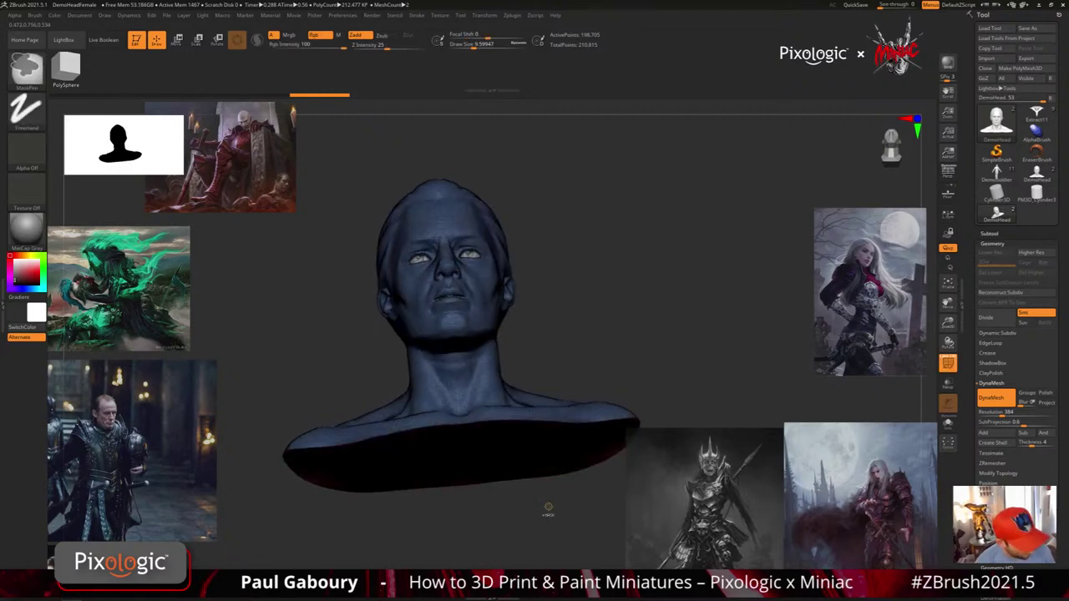
key(ctrl+w)
shift+drag(551, 519, 557, 510)
alt+drag(561, 460, 553, 489)
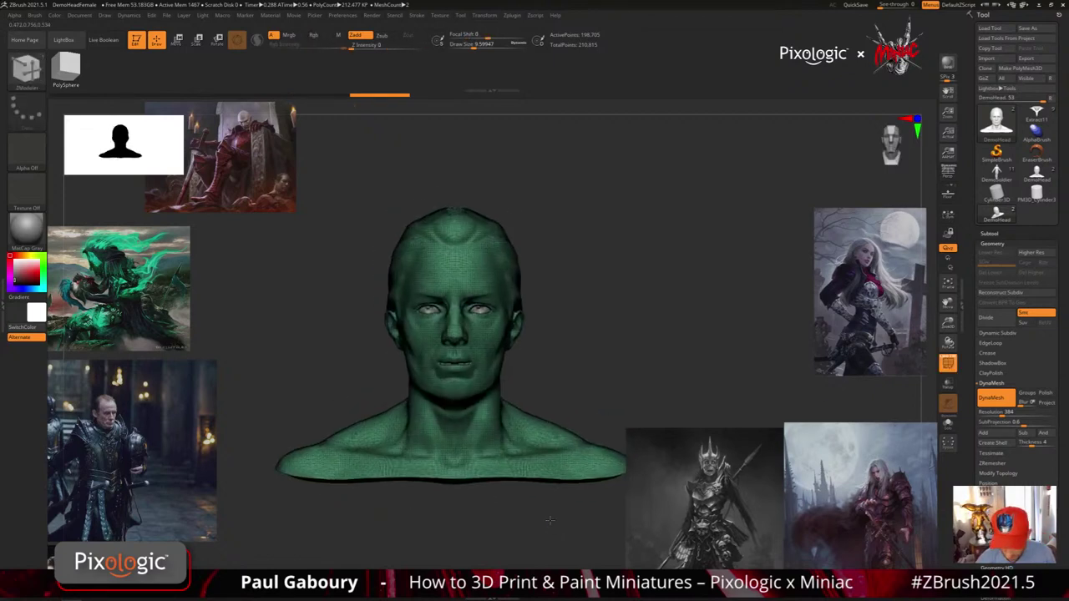
Open the ZRemesher settings and examine the DynaMeshed head's surface around the eyes and skull without the polyframe
click(991, 382)
click(992, 403)
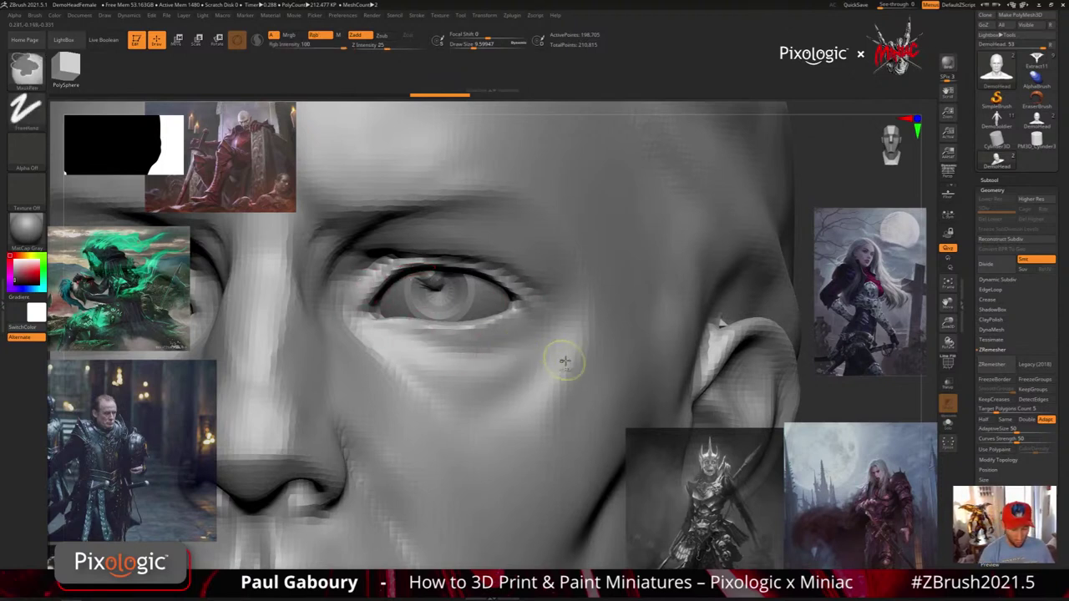
ctrl+right_drag(565, 360, 466, 488)
drag(573, 238, 537, 279)
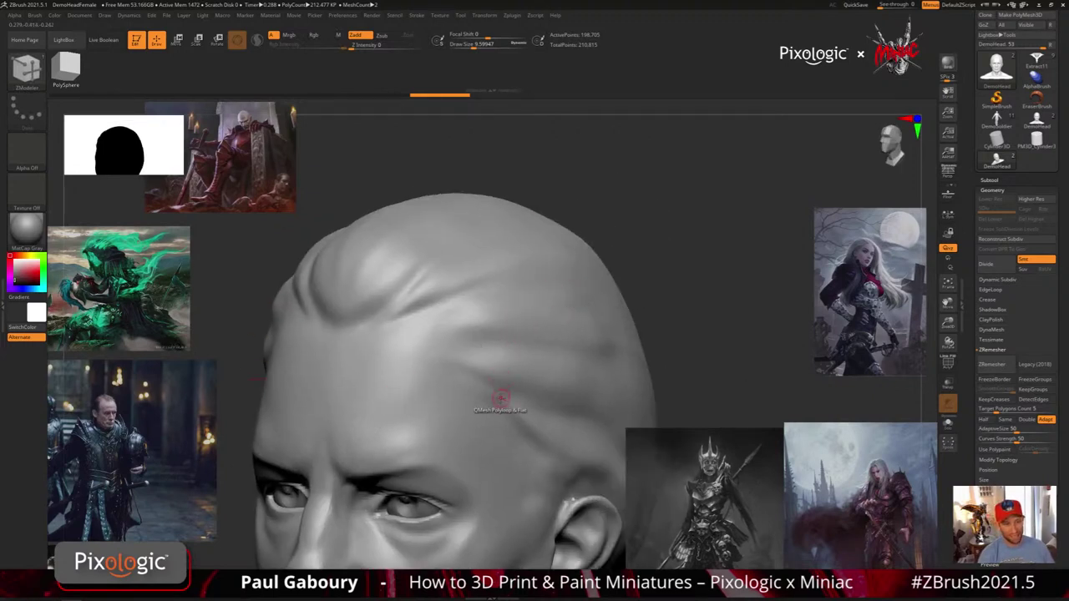
ctrl+right_drag(501, 399, 485, 437)
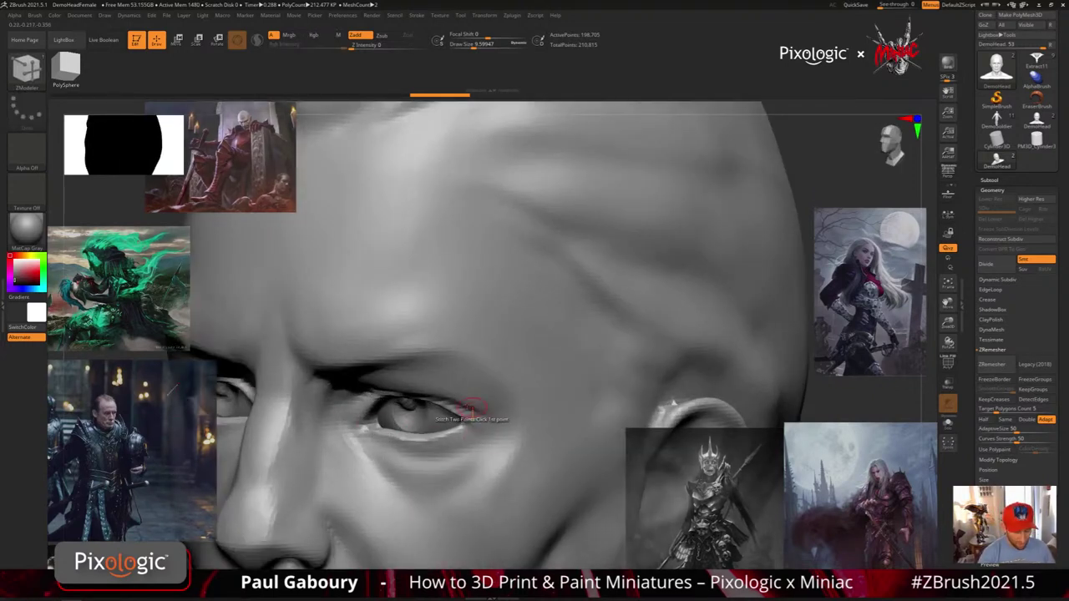
ctrl+right_drag(554, 460, 543, 389)
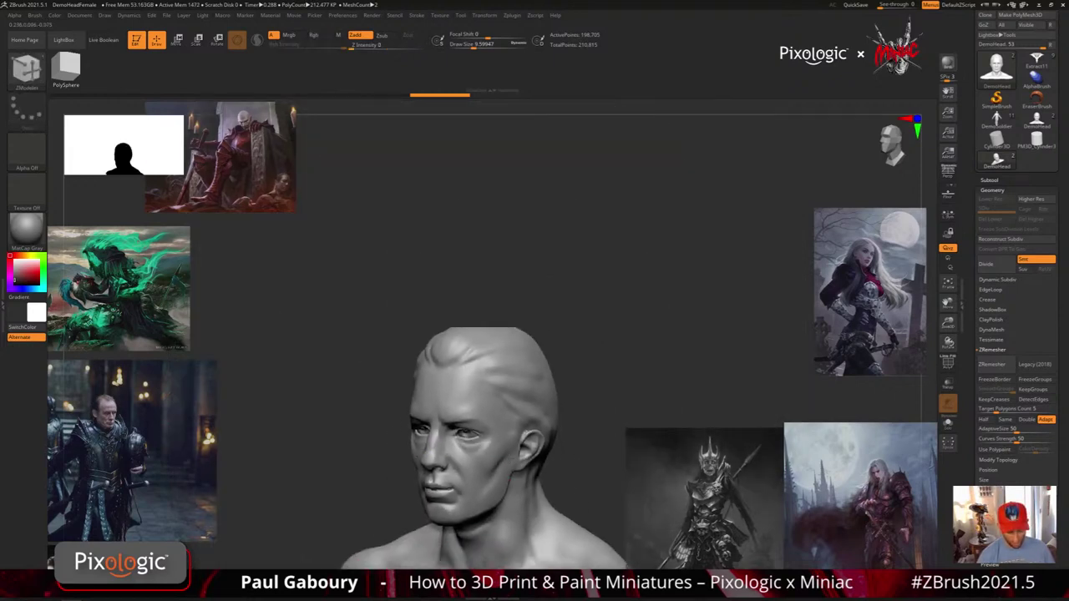
alt+right_drag(539, 501, 534, 406)
mouse_move(534, 406)
ctrl+right_down()
mouse_move(530, 388)
mouse_move(529, 423)
mouse_move(547, 412)
ctrl+right_up()
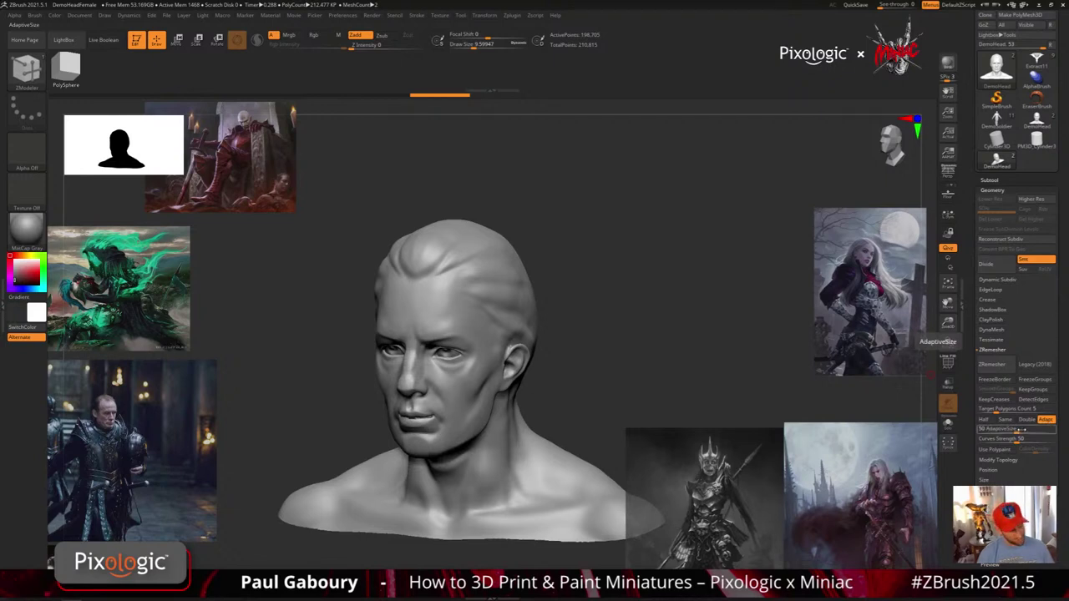
Try ZRemeshing the head with a target polygon count of 5, check the polygon flow around the eyes and ear, and undo the remesh
click(1004, 367)
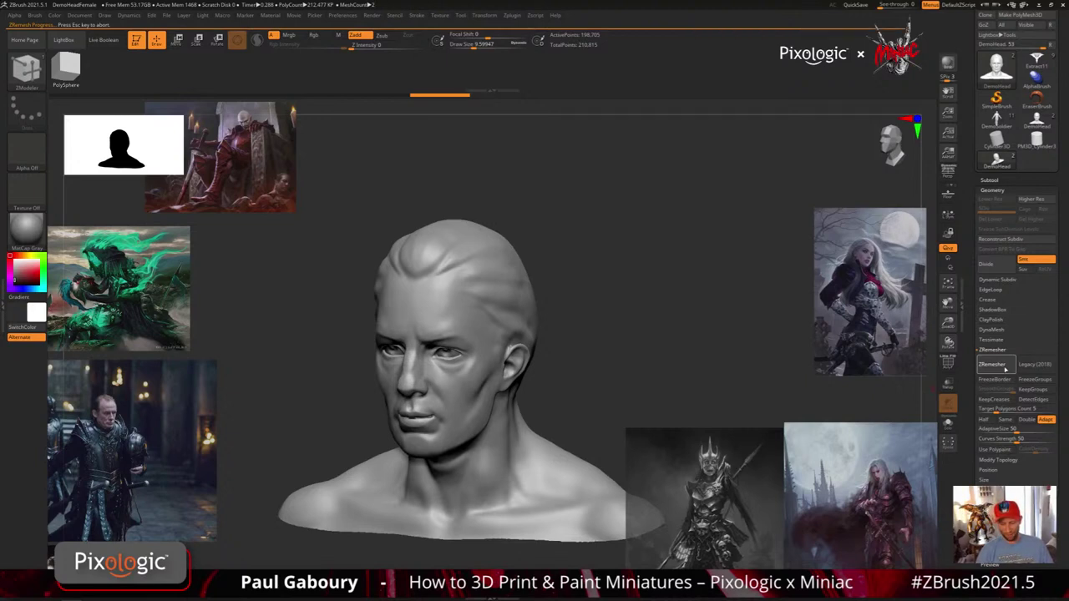
key(shift+f)
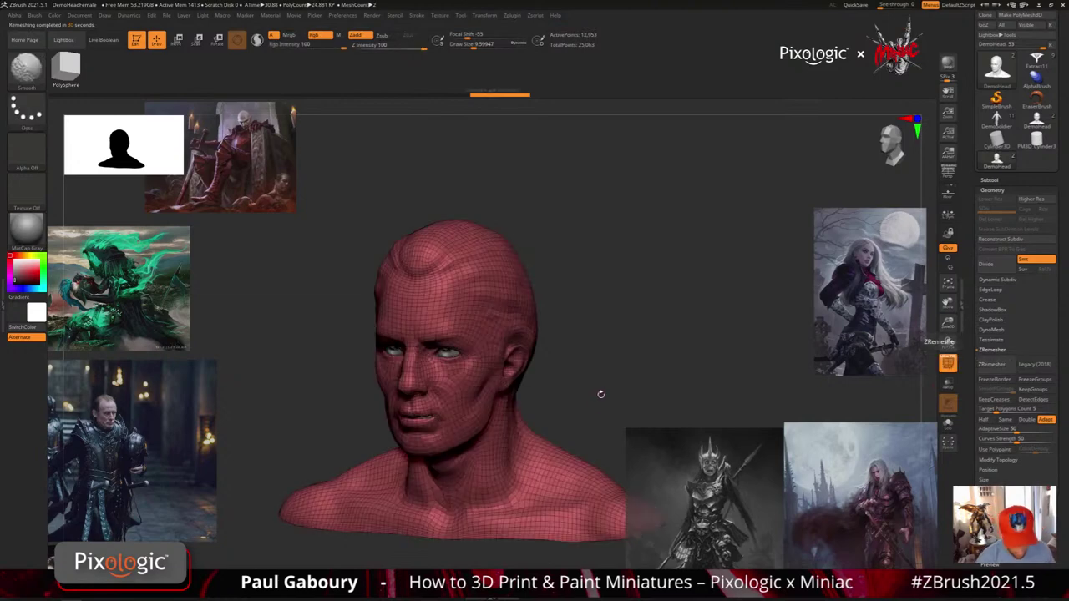
alt+right_drag(599, 403, 530, 447)
alt+right_drag(395, 339, 414, 367)
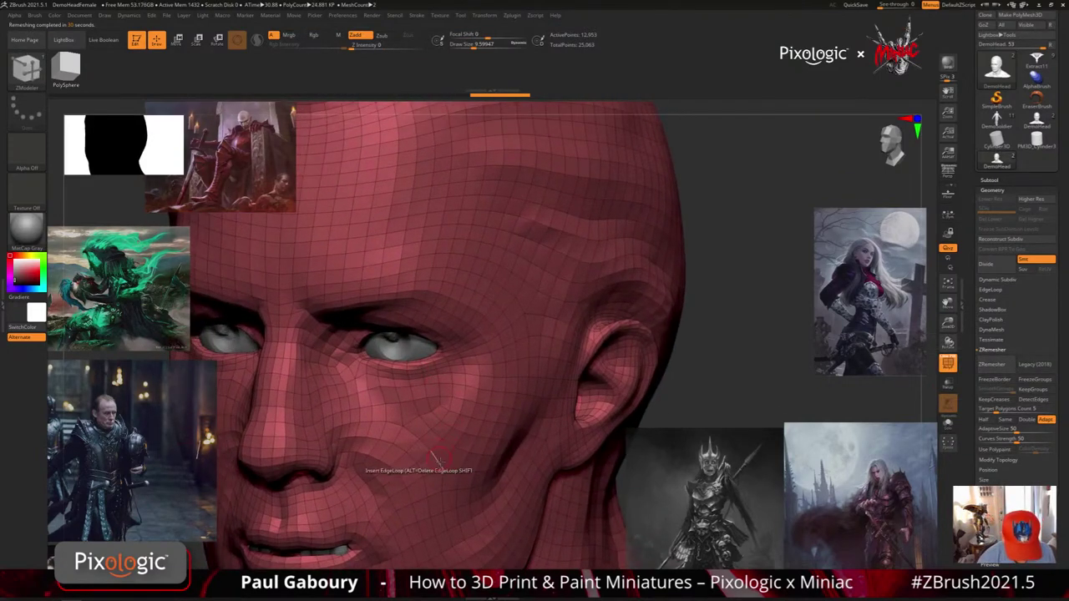
alt+right_drag(478, 416, 540, 346)
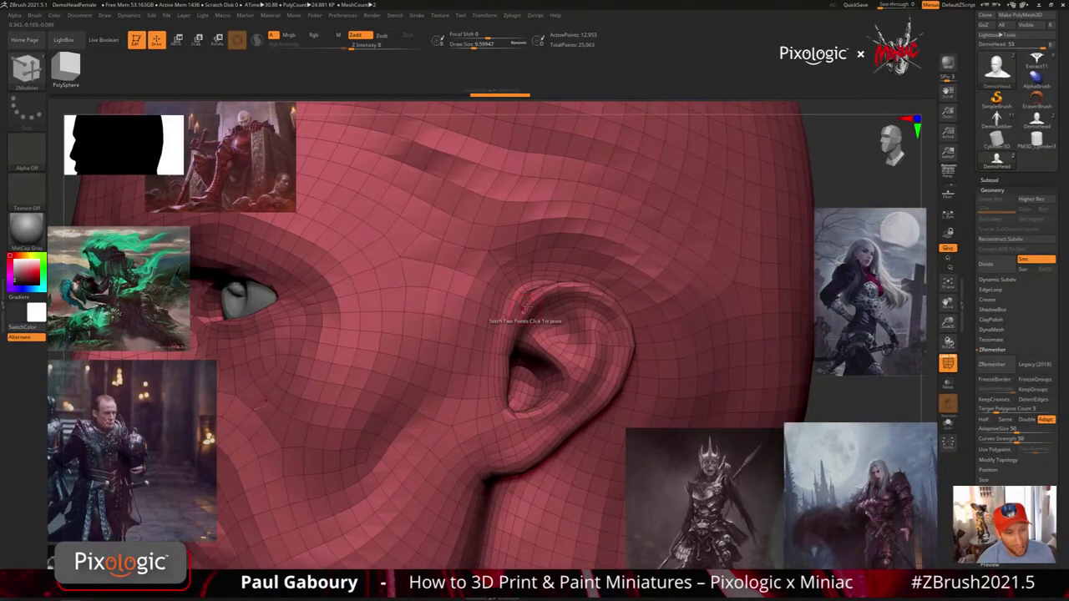
right_drag(501, 329, 551, 334)
mouse_move(384, 334)
ctrl+right_down()
mouse_move(393, 365)
mouse_move(442, 368)
ctrl+right_up()
mouse_move(455, 443)
ctrl+right_down()
mouse_move(451, 326)
mouse_move(529, 401)
mouse_move(585, 419)
ctrl+right_up()
key(ctrl+z)
ctrl+right_drag(584, 419, 593, 397)
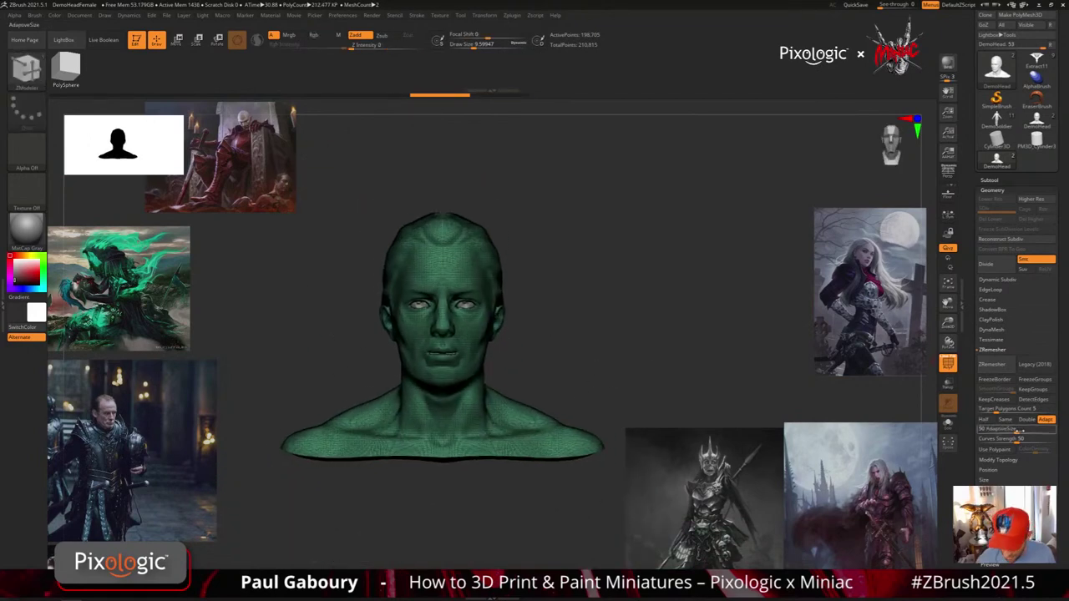
Switch to the Cube3D tool and convert it into a PolyMesh3D
drag(1061, 323, 1060, 377)
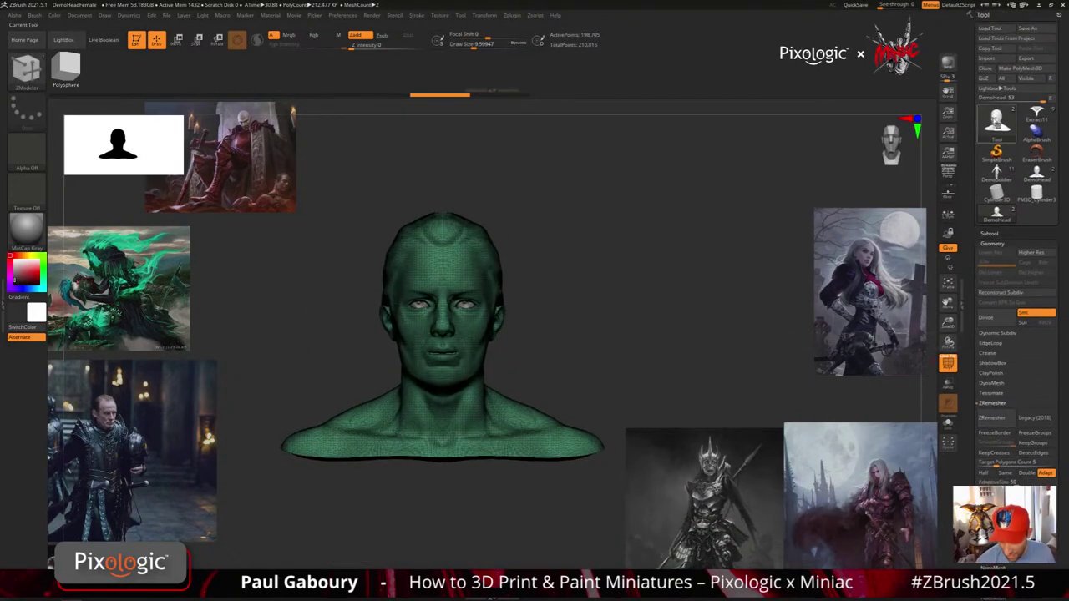
click(996, 121)
click(667, 135)
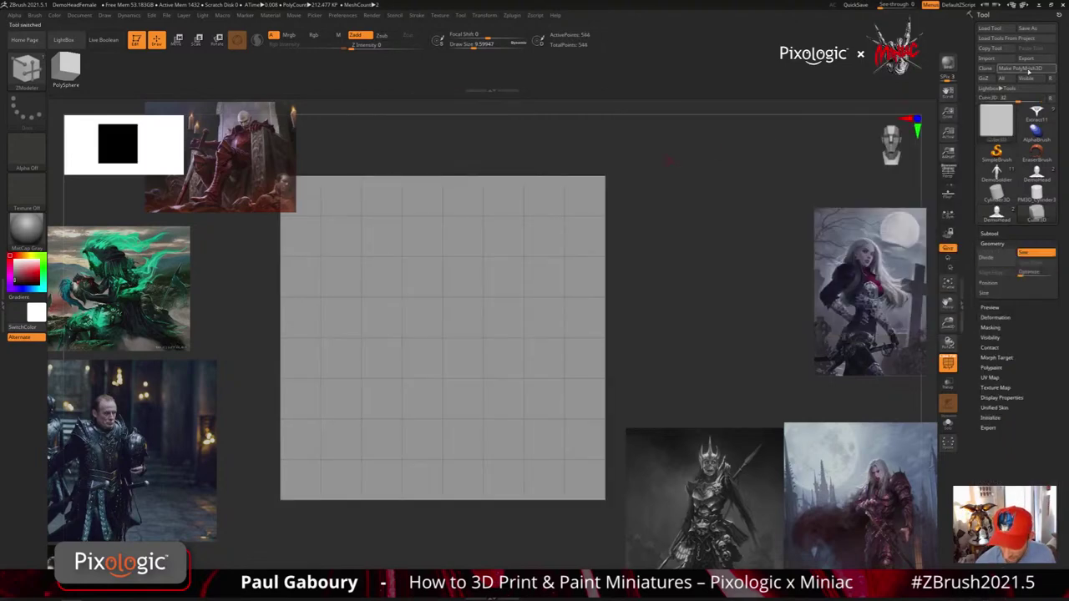
click(1028, 70)
ctrl+right_drag(632, 384, 449, 457)
ctrl+right_drag(449, 458, 403, 467)
key(shift+f)
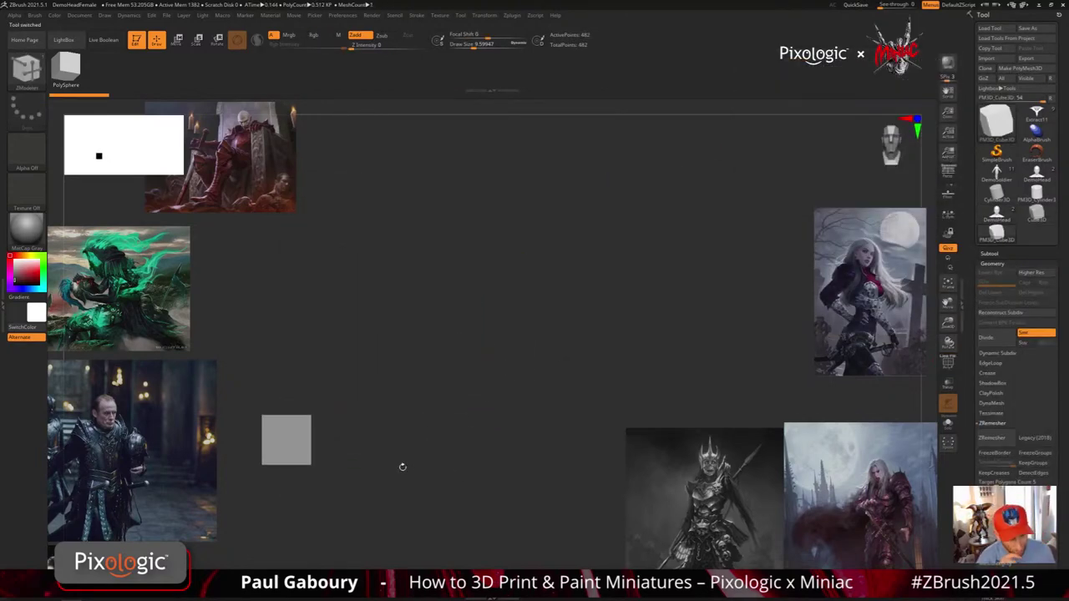
Duplicate the cube beside the original and stretch the copy upward into a tall block
key(w)
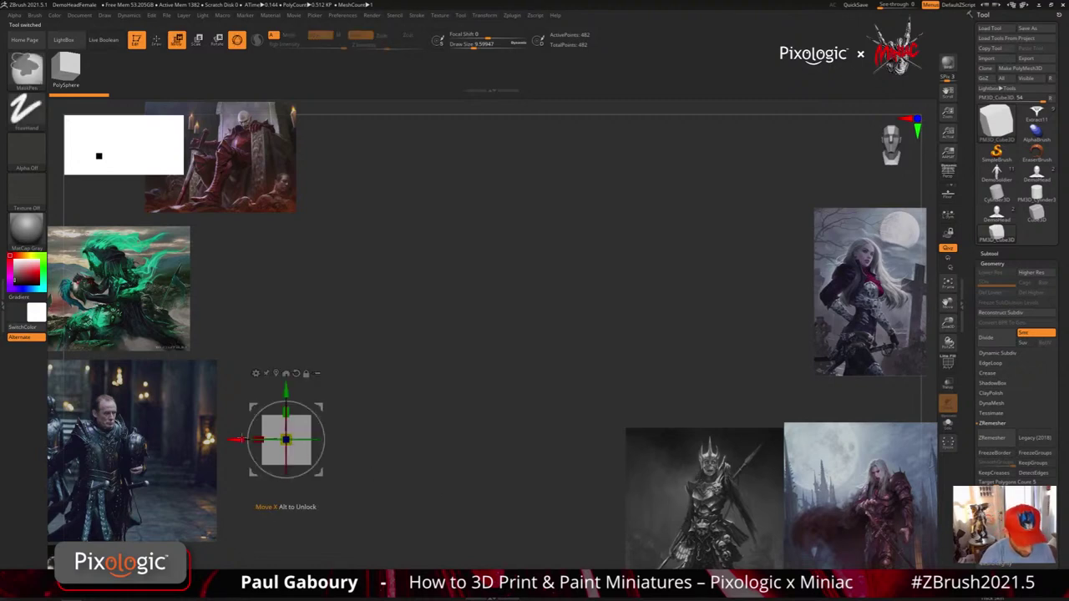
ctrl+drag(265, 441, 344, 441)
mouse_move(401, 511)
mouse_down()
mouse_move(385, 471)
mouse_move(381, 509)
mouse_up()
alt+click(379, 457)
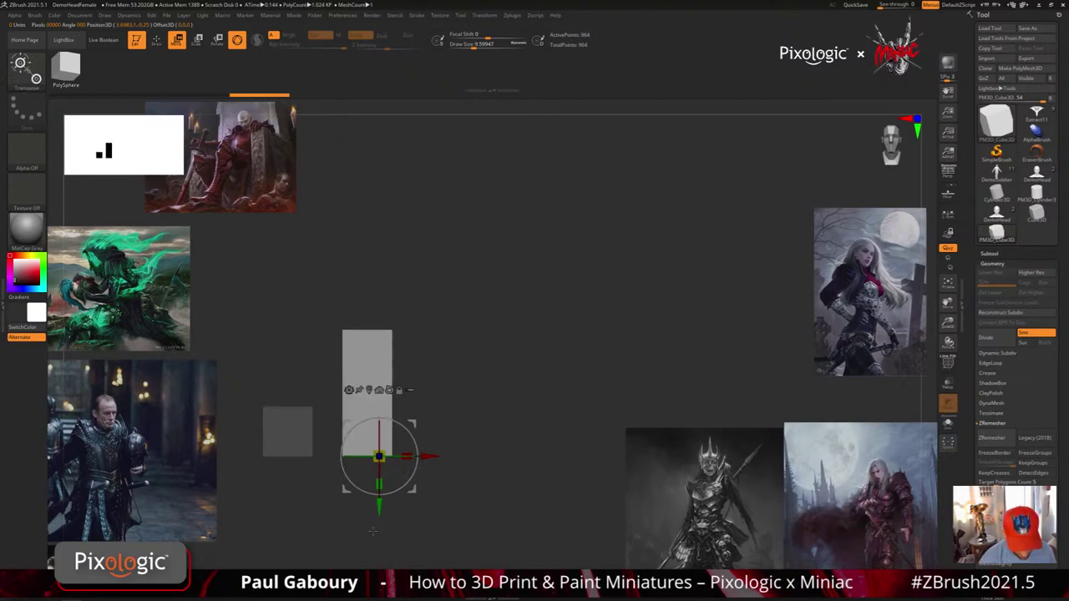
key(q)
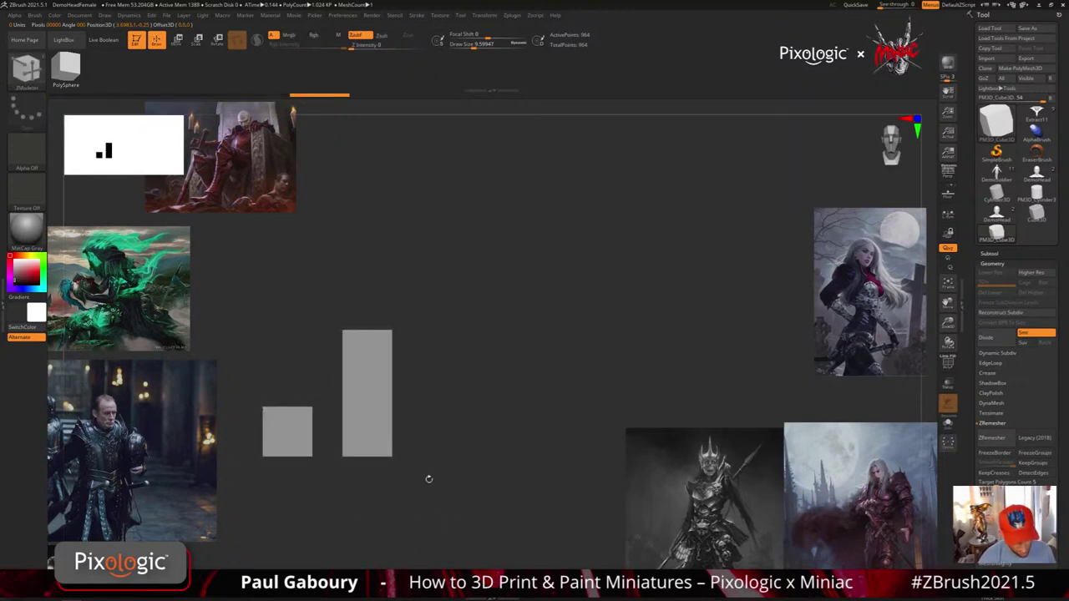
mouse_move(302, 427)
mouse_down()
mouse_move(263, 395)
mouse_move(286, 451)
mouse_move(286, 432)
mouse_up()
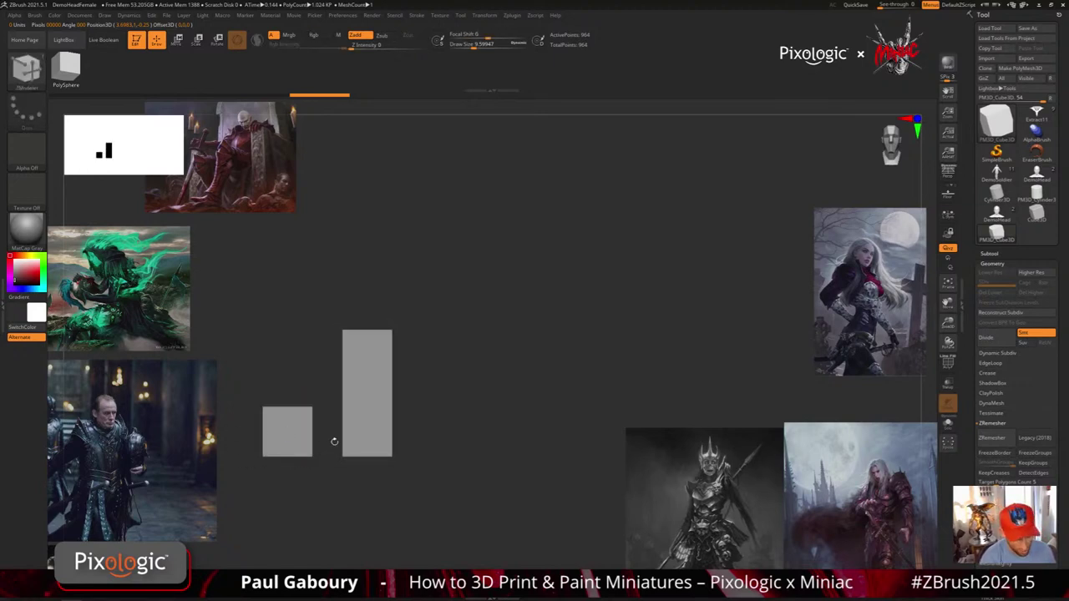
Show the polyframe, duplicate the cube and tall block beside the originals, and stretch the copied block into a much taller column
alt+drag(489, 488, 445, 439)
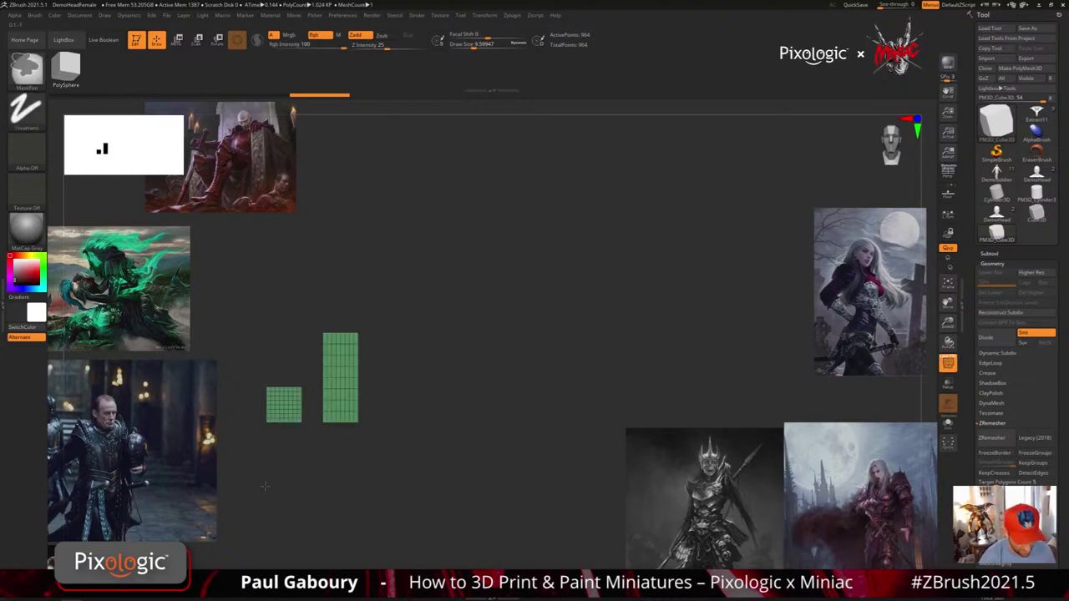
ctrl+shift+drag(261, 487, 310, 357)
key(w)
ctrl+drag(403, 425, 567, 448)
right_drag(559, 442, 553, 421)
alt+click(452, 456)
shift+right_drag(459, 451, 468, 432)
mouse_move(451, 424)
mouse_down()
mouse_move(453, 192)
mouse_move(453, 236)
mouse_move(453, 209)
mouse_up()
ctrl+right_drag(547, 329, 482, 389)
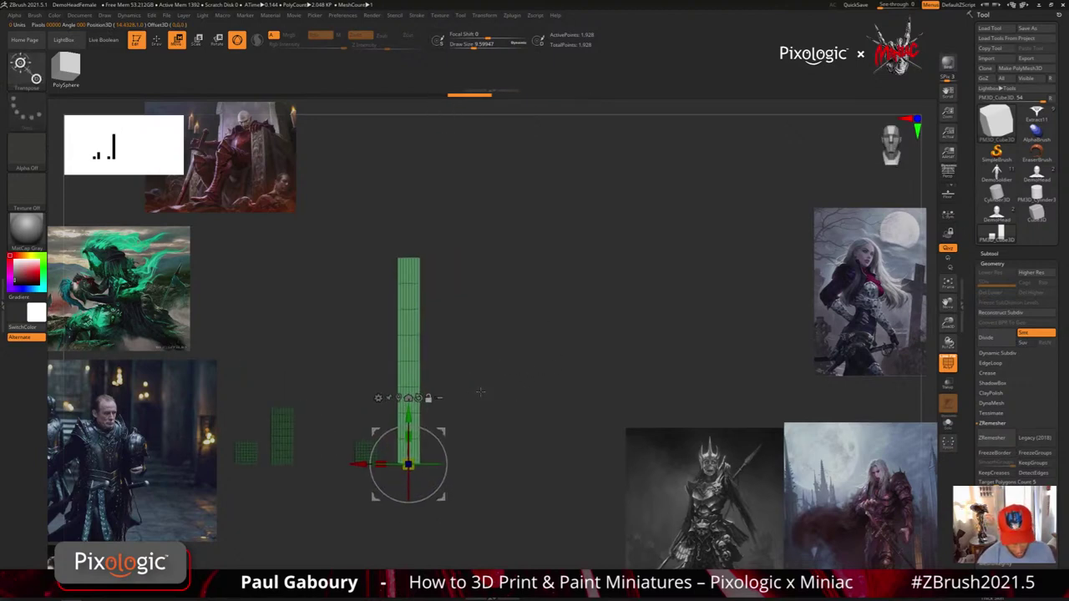
ctrl+drag(481, 389, 463, 475)
key(q)
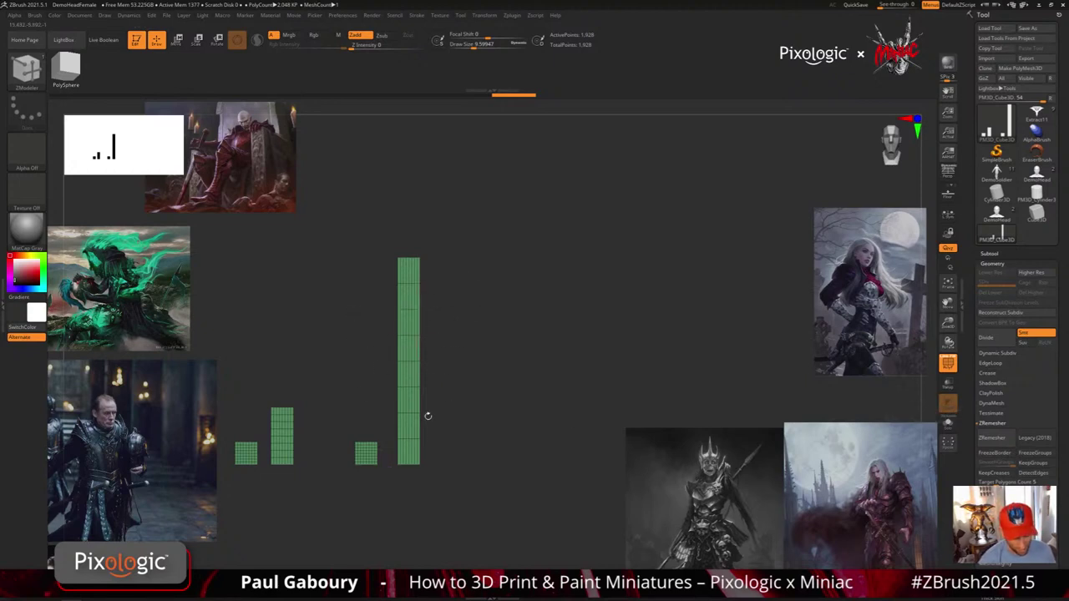
Isolate the small cube beside the tall column and duplicate it twice past the column to make a pair of equal cubes
ctrl+shift+drag(327, 551, 386, 421)
key(w)
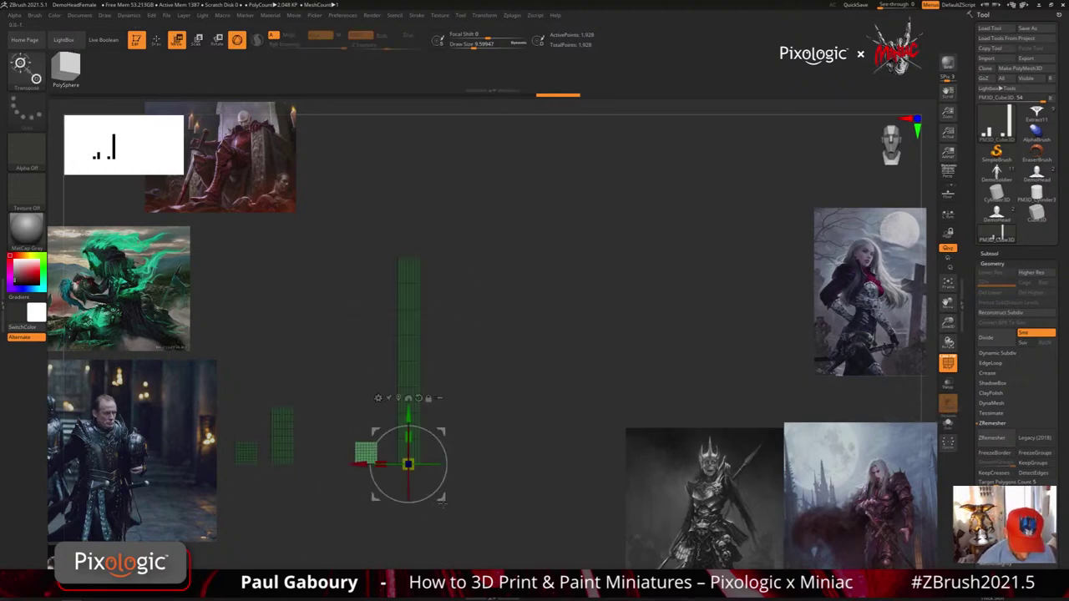
ctrl+drag(359, 464, 490, 464)
mouse_move(405, 465)
ctrl+mouse_down()
mouse_move(456, 465)
mouse_move(441, 465)
ctrl+mouse_up()
key(q)
mouse_move(429, 504)
ctrl+mouse_down()
mouse_move(435, 516)
mouse_move(518, 460)
mouse_move(605, 460)
ctrl+mouse_up()
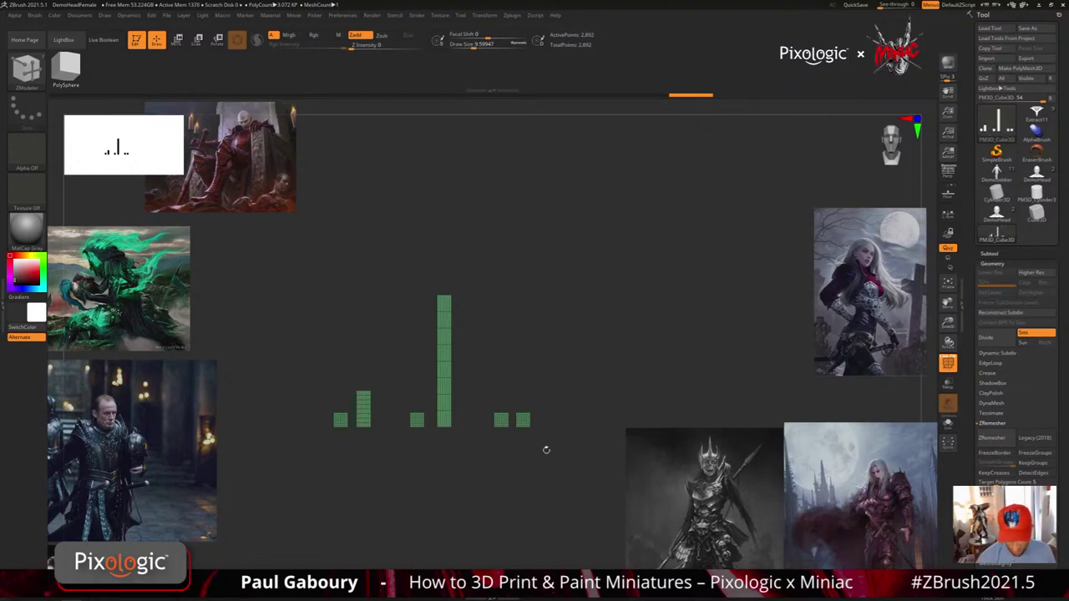
alt+drag(510, 451, 470, 439)
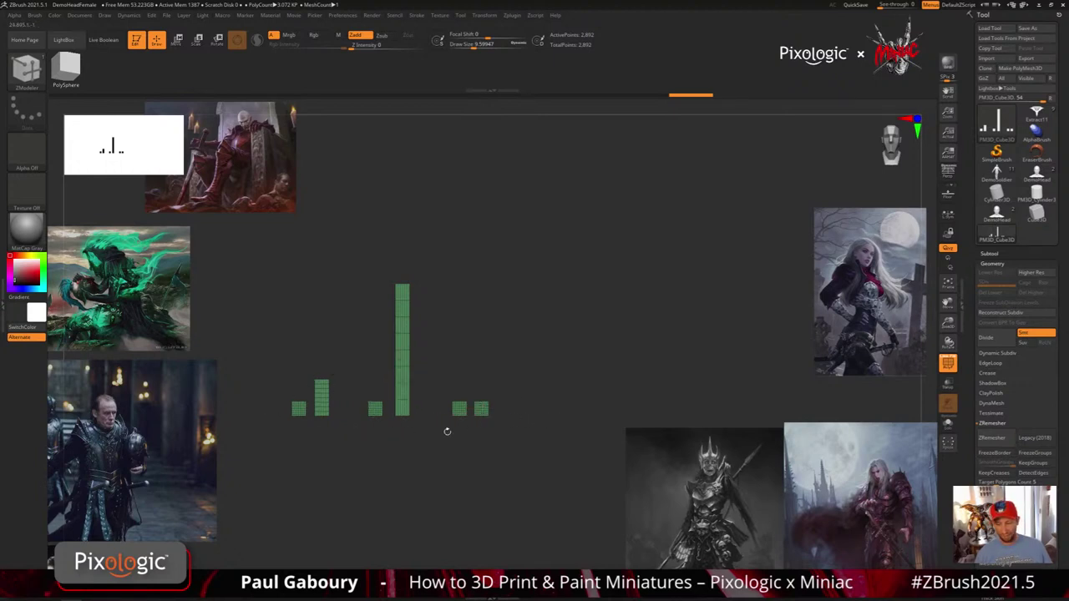
Return to the DemoHead tool, ZRemesh the head again to examine its polygon flow, and undo the remesh
click(997, 215)
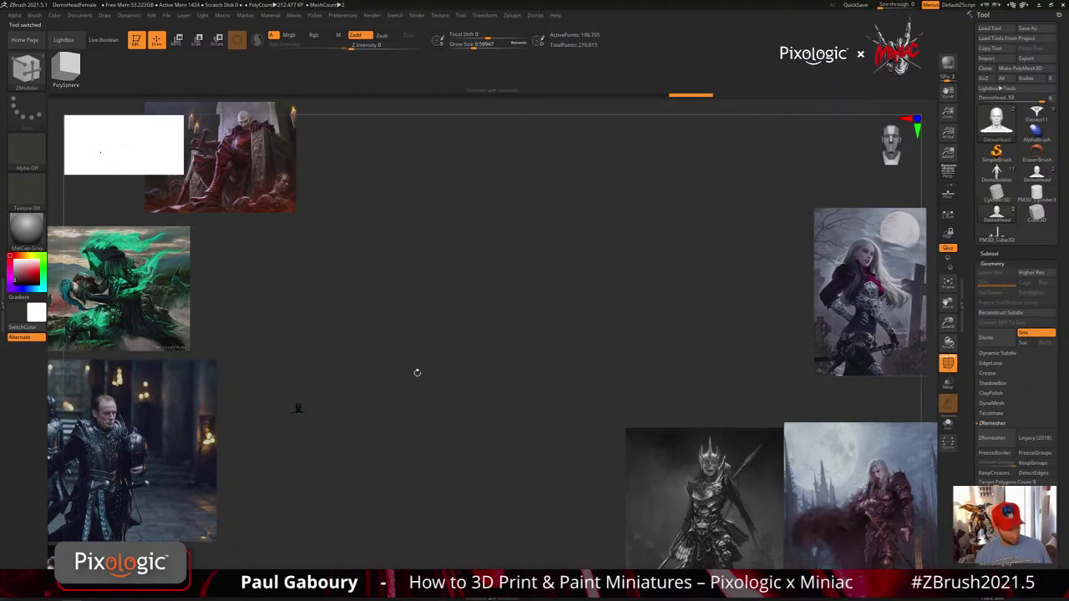
key(f)
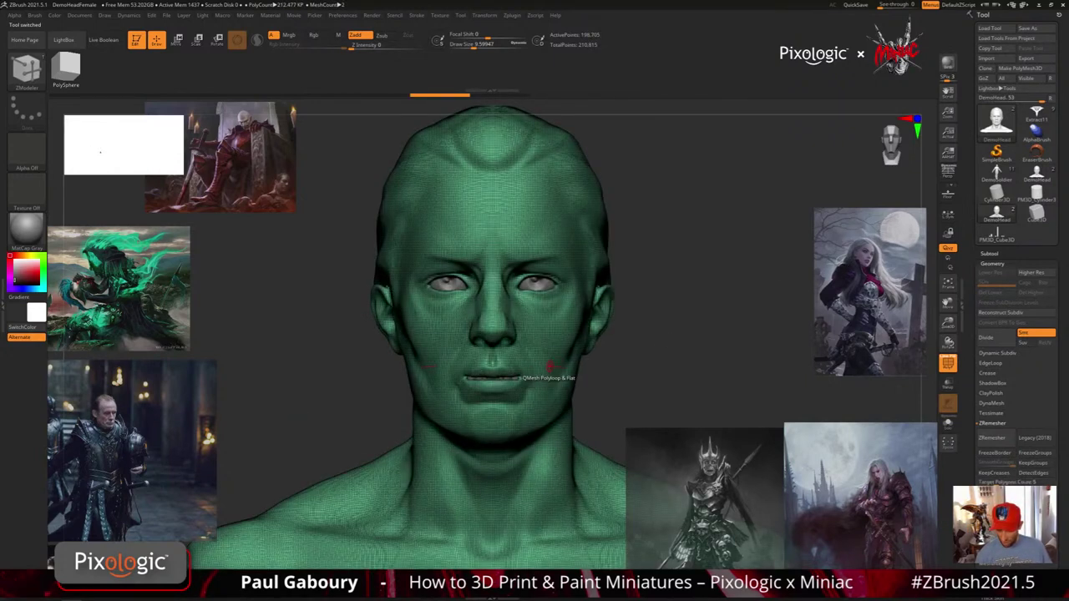
click(993, 438)
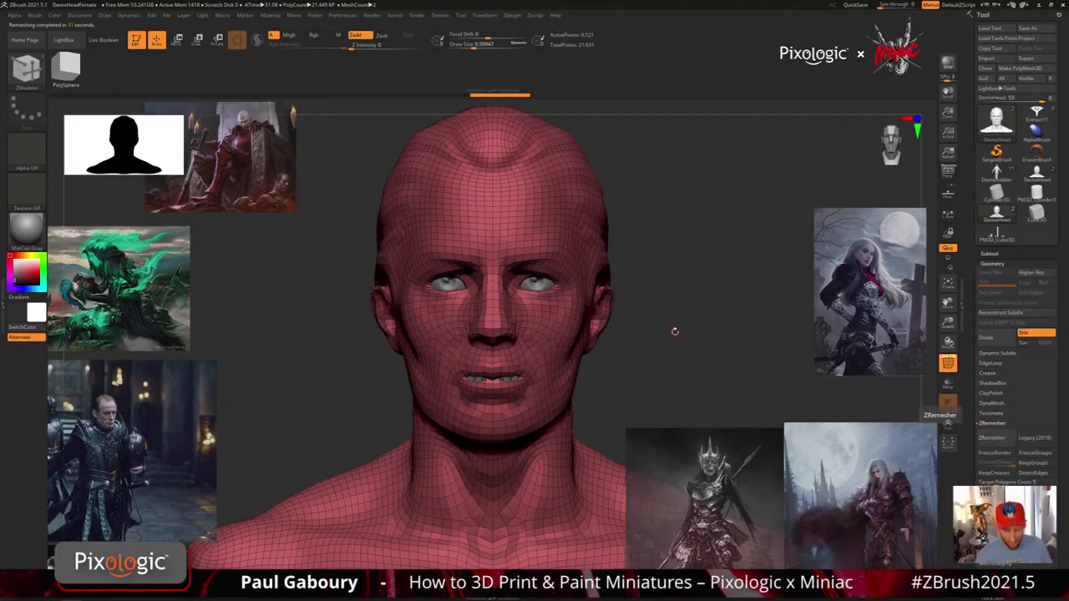
drag(675, 329, 551, 327)
ctrl+right_drag(551, 327, 530, 466)
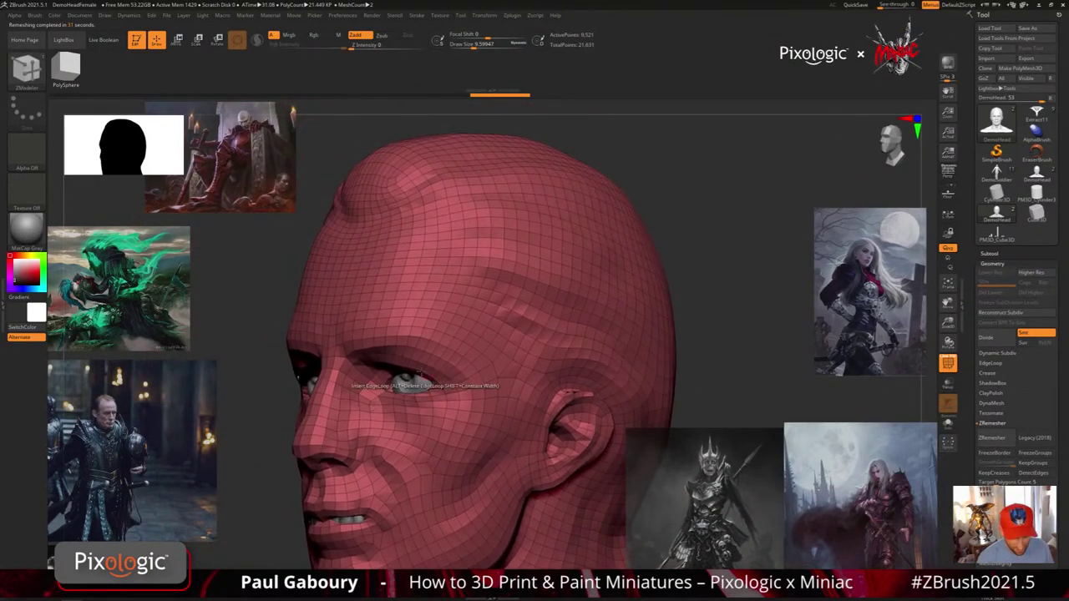
right_drag(400, 399, 429, 393)
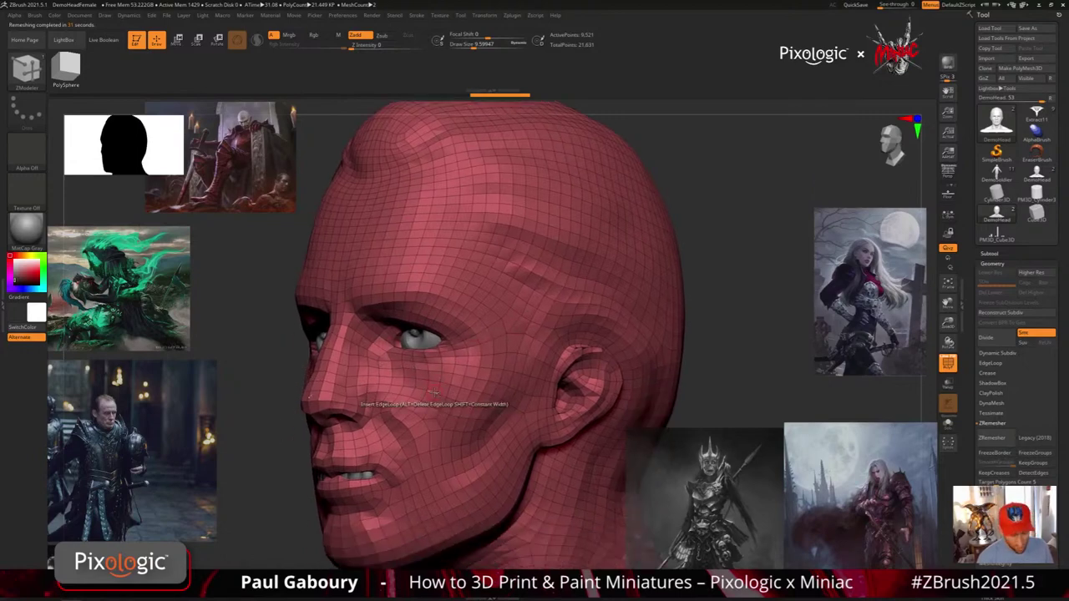
ctrl+right_drag(511, 432, 501, 411)
alt+right_drag(501, 410, 467, 356)
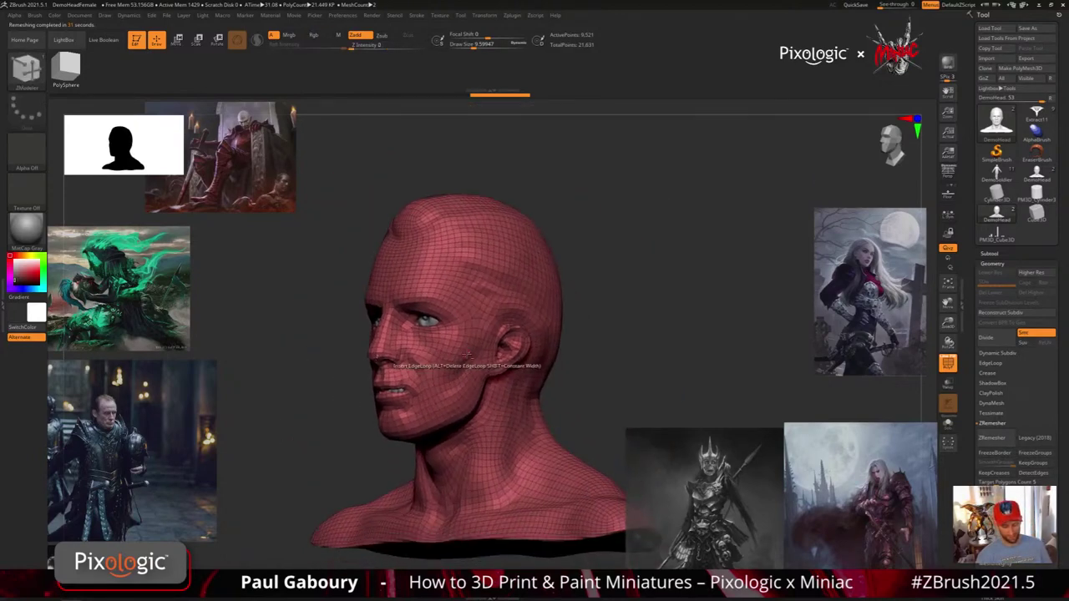
alt+right_drag(547, 435, 532, 396)
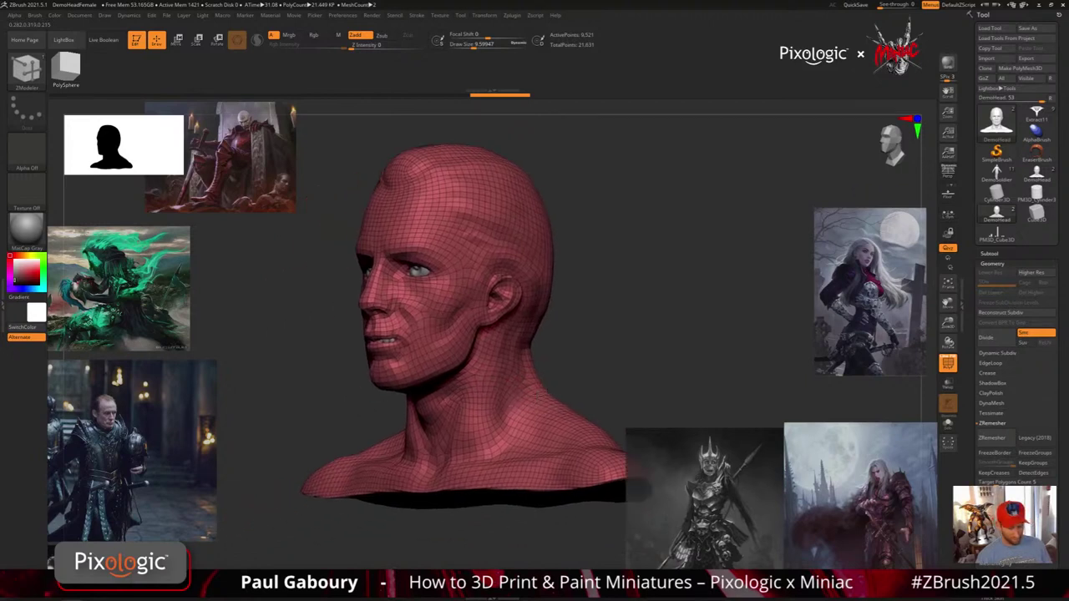
key(ctrl+z)
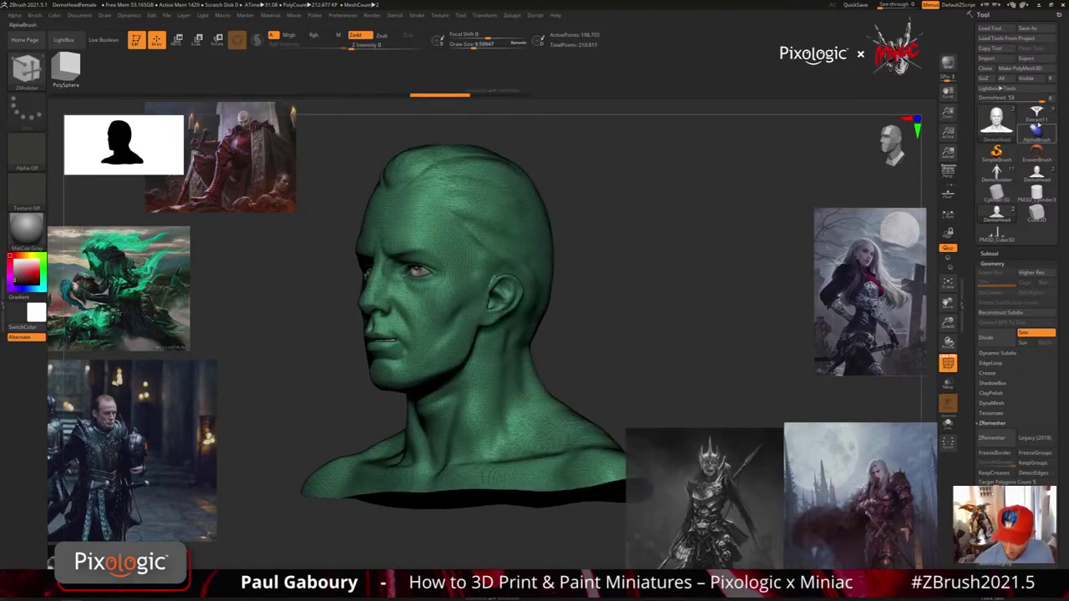
Switch back to the armoured figure's Extract11 tool and hide the polyframe
click(1036, 114)
ctrl+right_drag(603, 391, 599, 364)
mouse_move(600, 364)
alt+right_down()
mouse_move(582, 401)
mouse_move(587, 423)
mouse_move(603, 424)
mouse_move(584, 404)
mouse_move(605, 378)
alt+right_up()
key(shift+f)
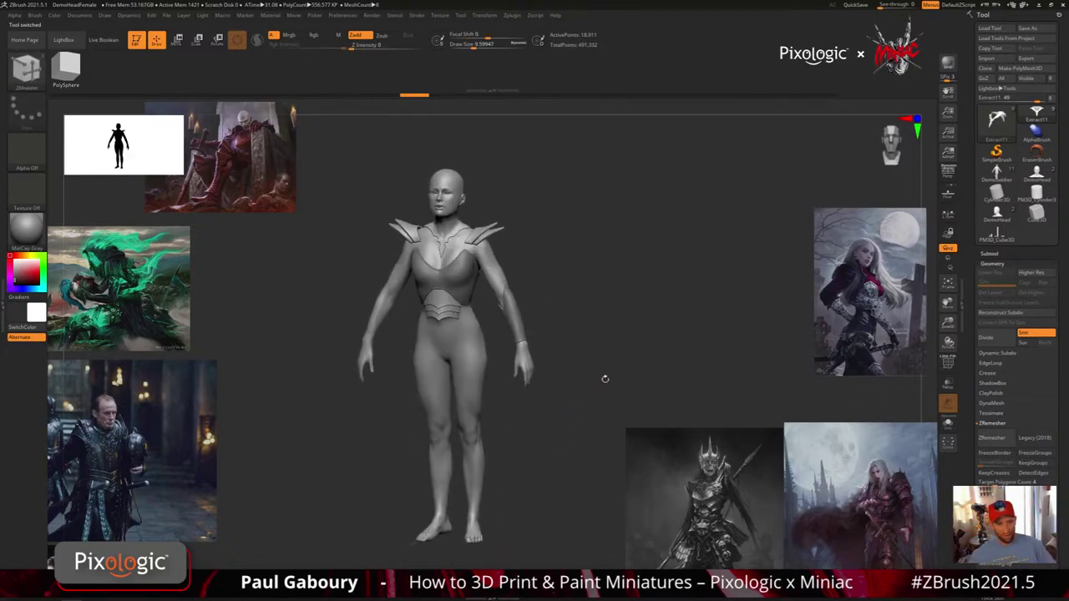